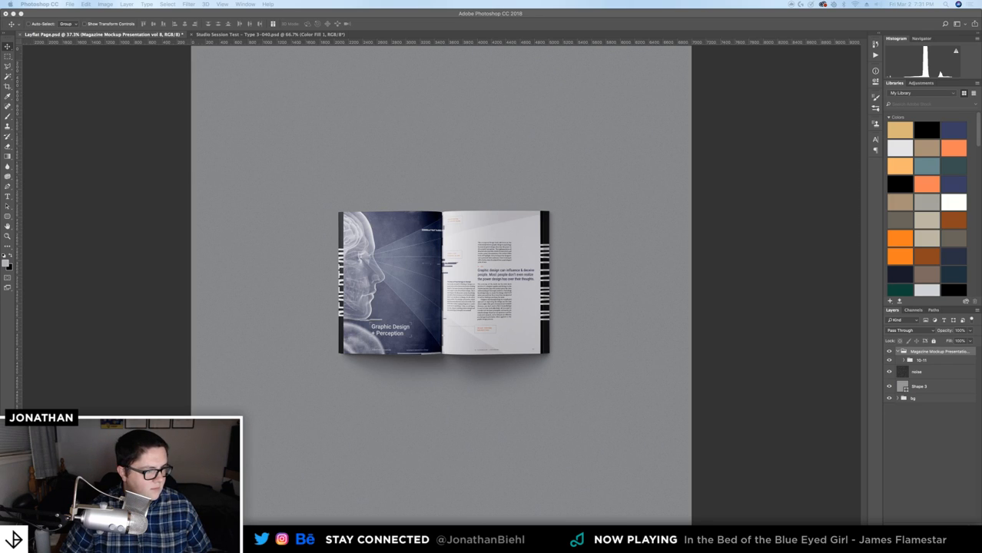
Preview Cookbook-Print-Spreads-12.6.pdf at its dedication spread and enlarge the preview to nearly fill the screen
{"action": "key", "text": "space"}
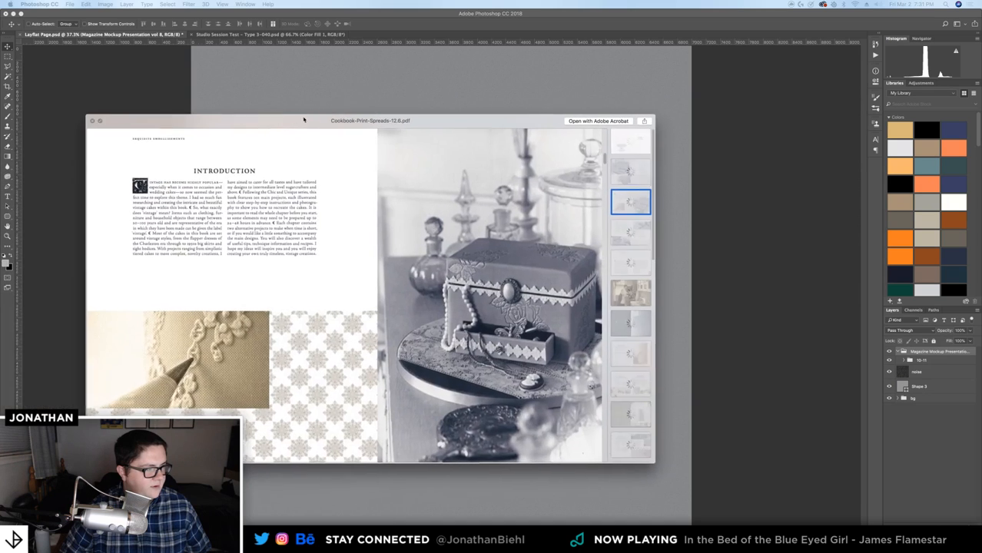
{"action": "left_click_drag", "start_coordinate": [322, 115], "coordinate": [315, 77]}
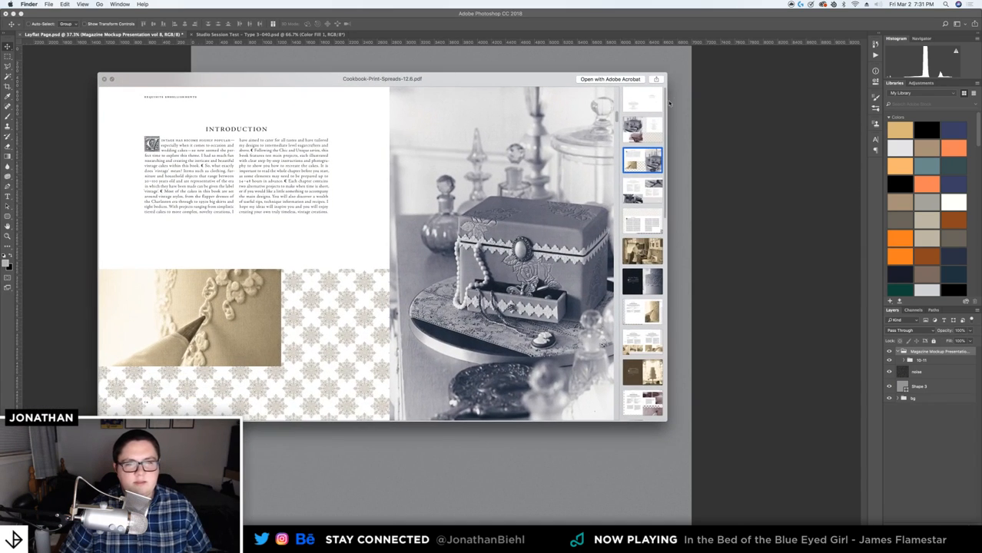
{"action": "left_click", "coordinate": [642, 98]}
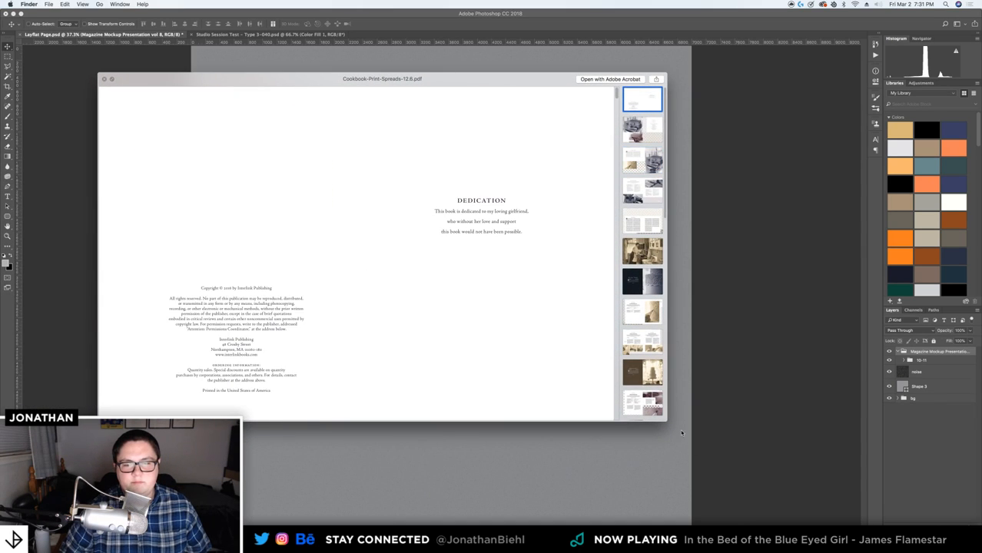
{"action": "left_click_drag", "start_coordinate": [666, 421], "coordinate": [911, 530]}
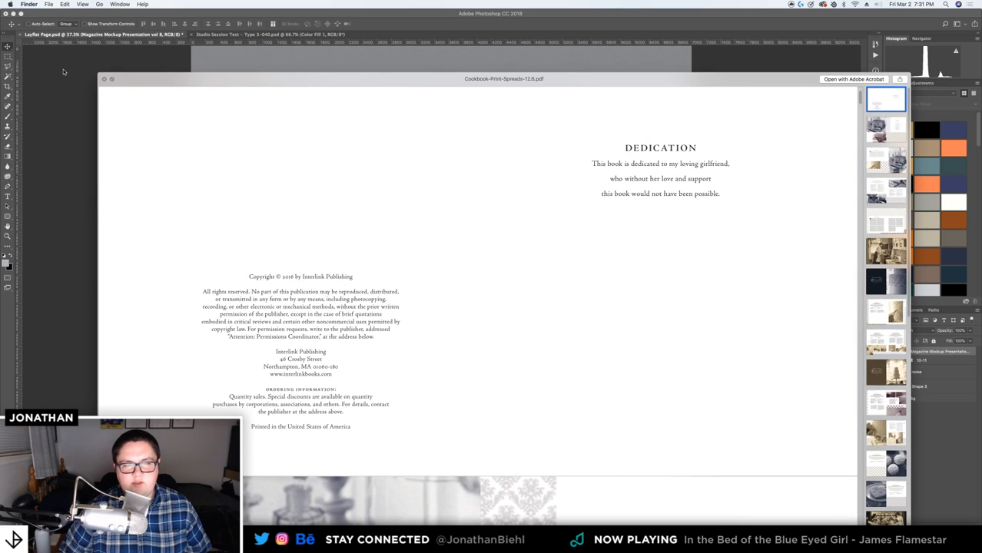
{"action": "left_click_drag", "start_coordinate": [96, 71], "coordinate": [28, 11]}
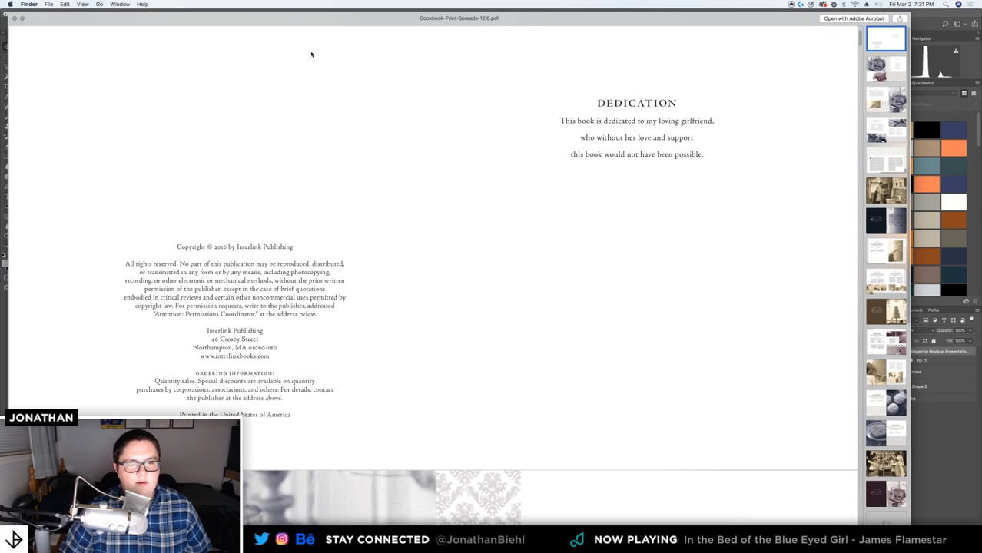
{"action": "left_click_drag", "start_coordinate": [572, 19], "coordinate": [576, 18]}
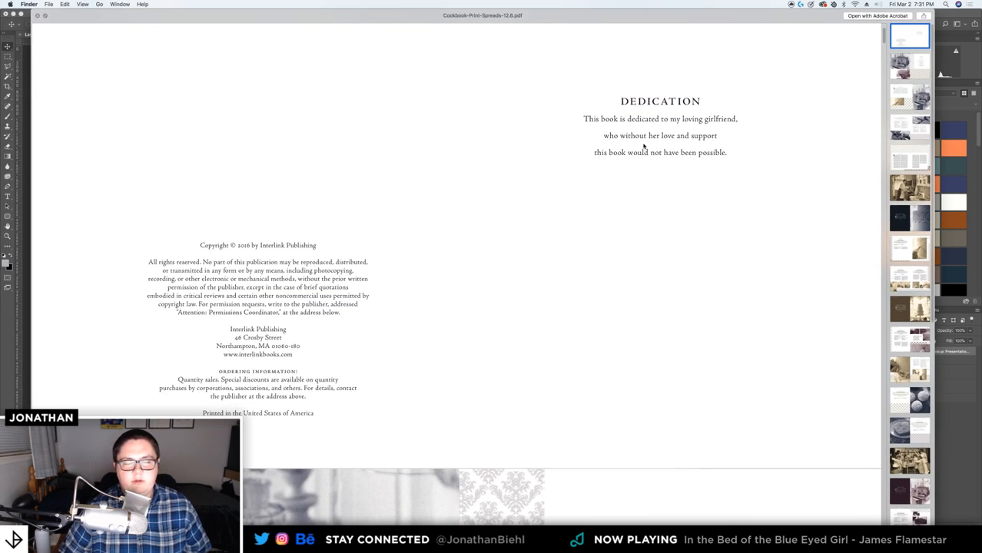
{"action": "scroll", "coordinate": [639, 148], "scroll_direction": "up", "scroll_amount": 2}
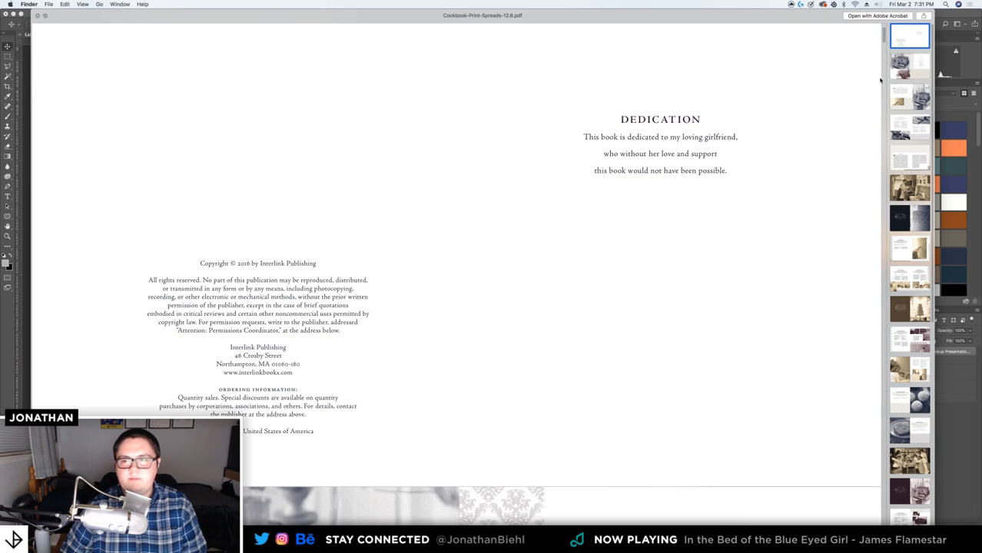
Examine the cookbook's Contents, Introduction, Tools & Equipment, Background and Decorating Techniques spreads in order
{"action": "left_click", "coordinate": [916, 63]}
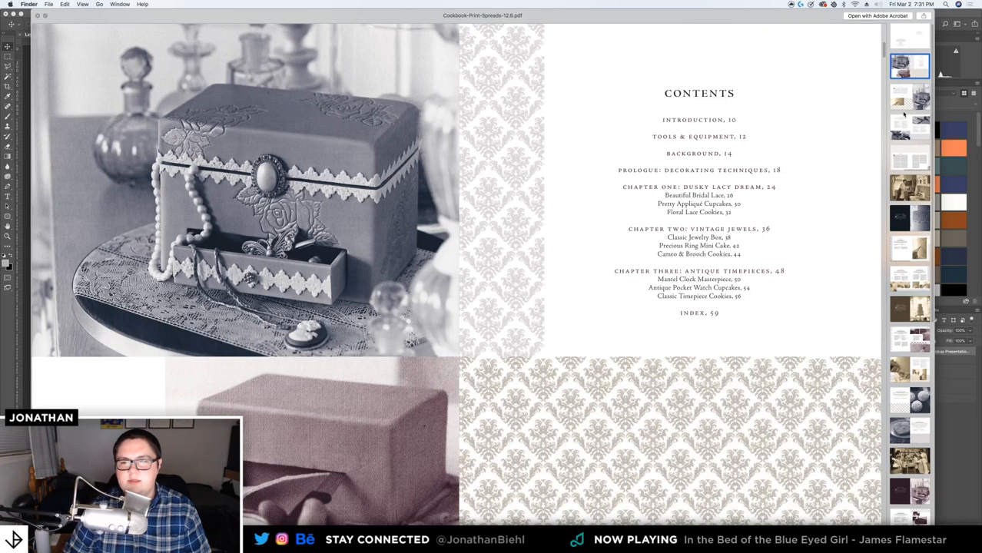
{"action": "left_click", "coordinate": [907, 97]}
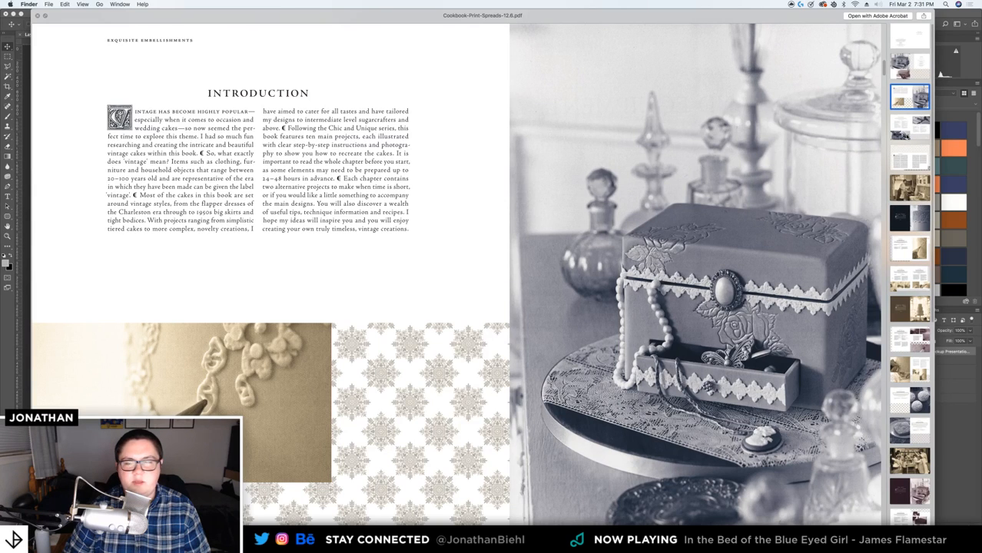
{"action": "left_click", "coordinate": [905, 135]}
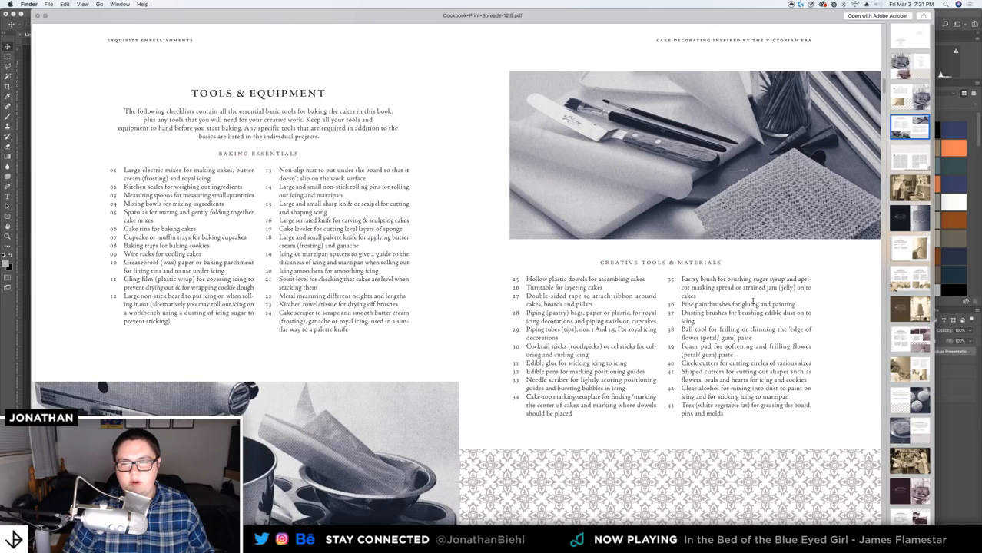
{"action": "left_click", "coordinate": [911, 159]}
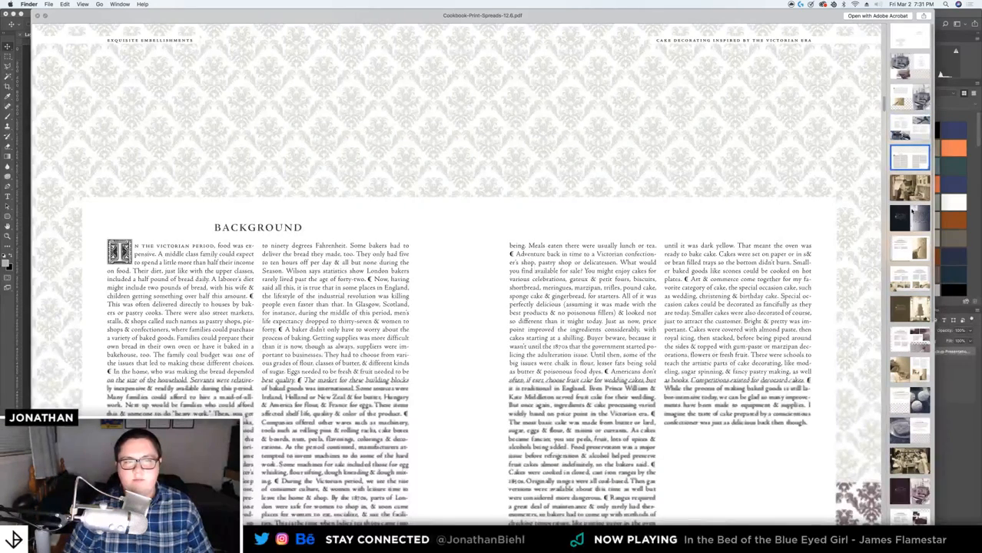
{"action": "left_click", "coordinate": [912, 211]}
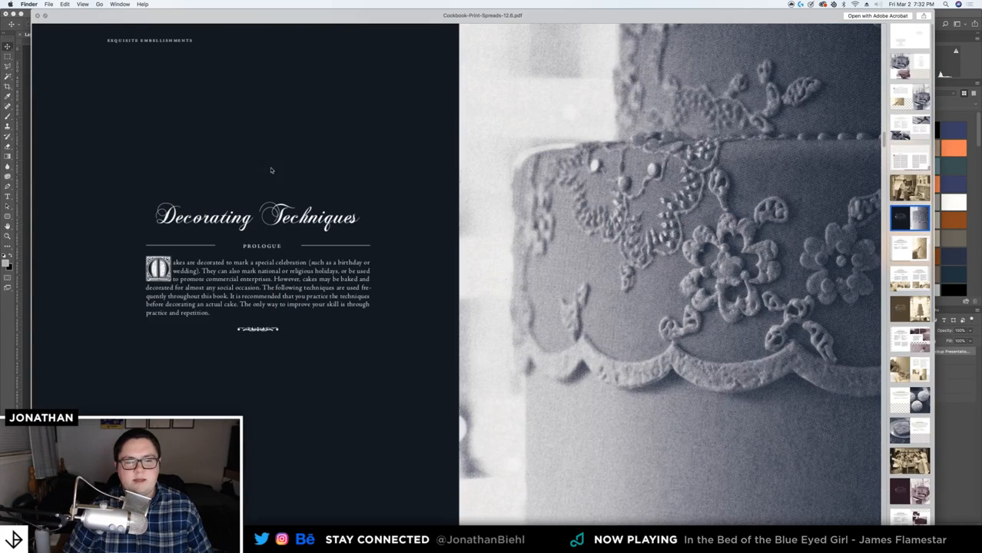
Review the Contents, Introduction and Cameo & Brooch Cookies spreads, return to the dedication spread and close the PDF preview
{"action": "left_click", "coordinate": [916, 68]}
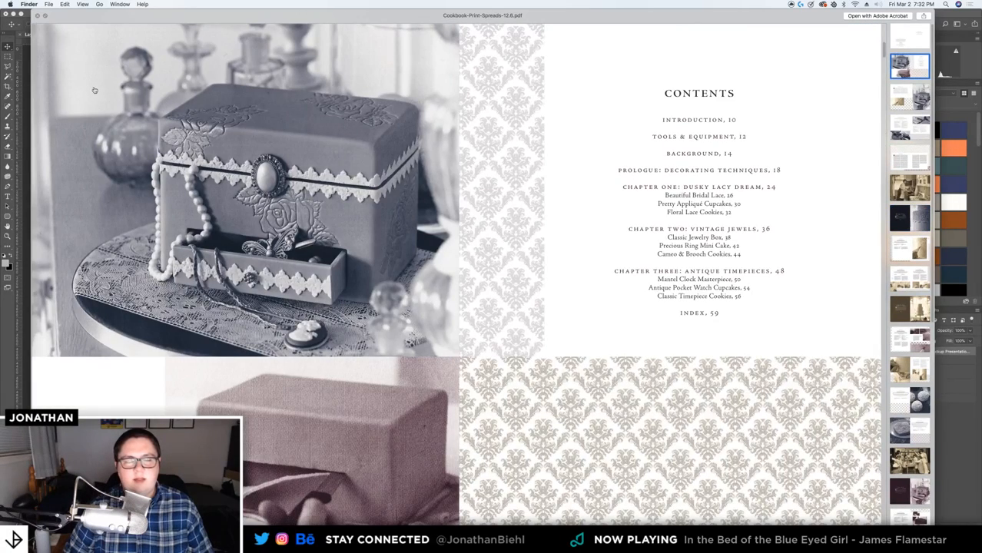
{"action": "key", "text": "Down"}
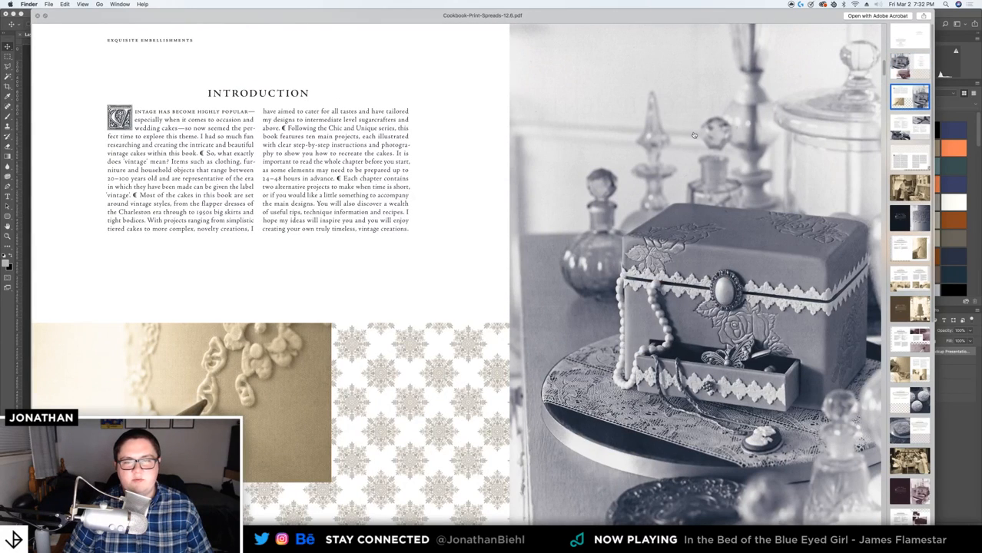
{"action": "scroll", "coordinate": [912, 284], "scroll_direction": "down", "scroll_amount": 5}
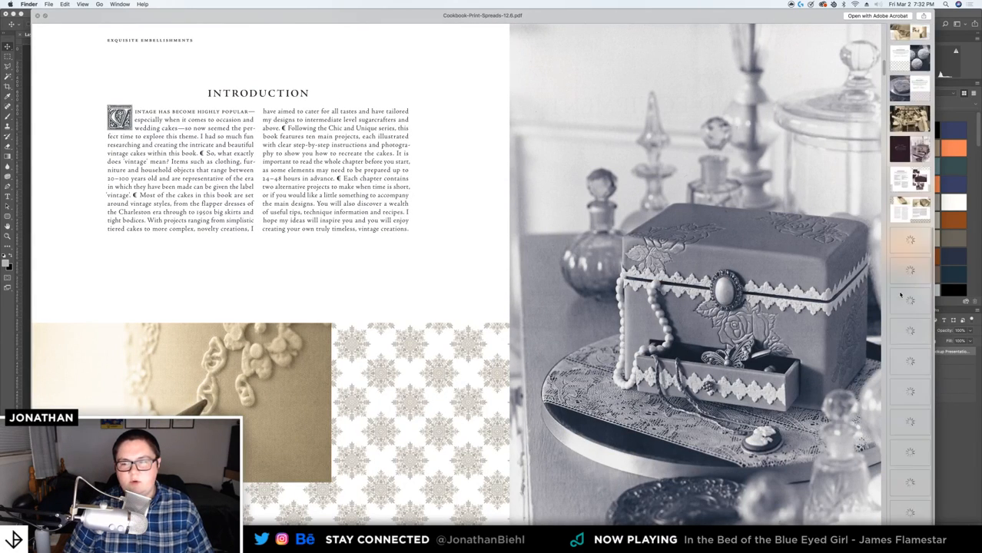
{"action": "left_click", "coordinate": [909, 270]}
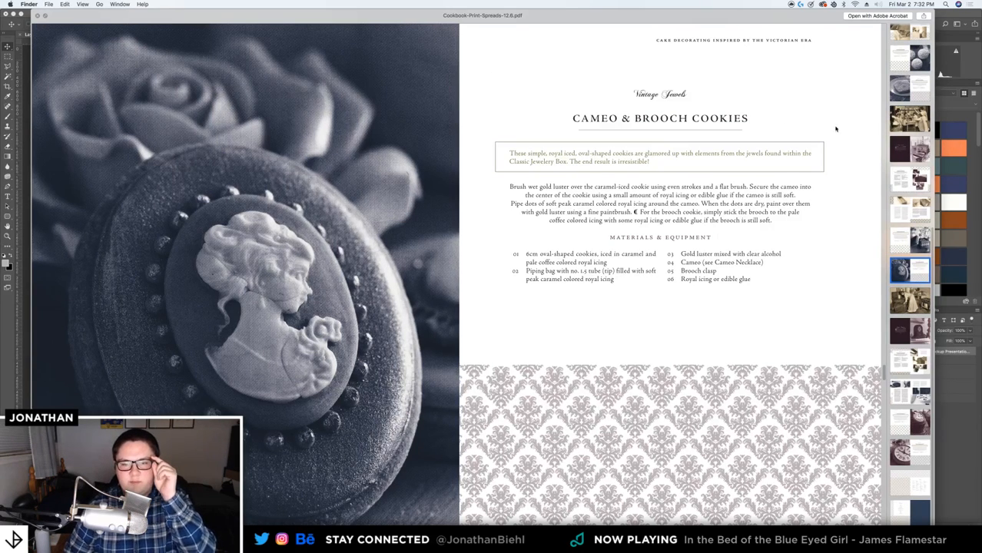
{"action": "scroll", "coordinate": [904, 110], "scroll_direction": "up", "scroll_amount": 5}
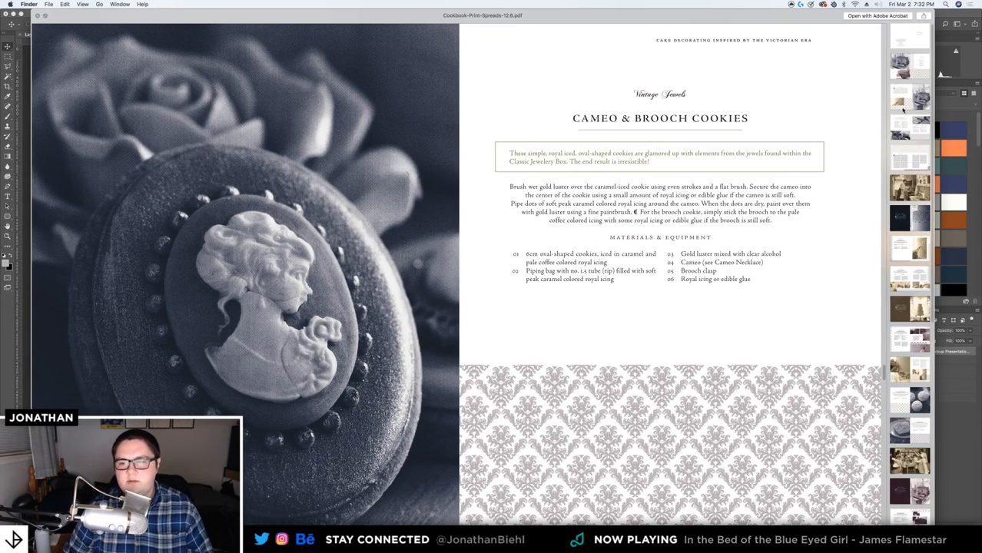
{"action": "left_click", "coordinate": [908, 43]}
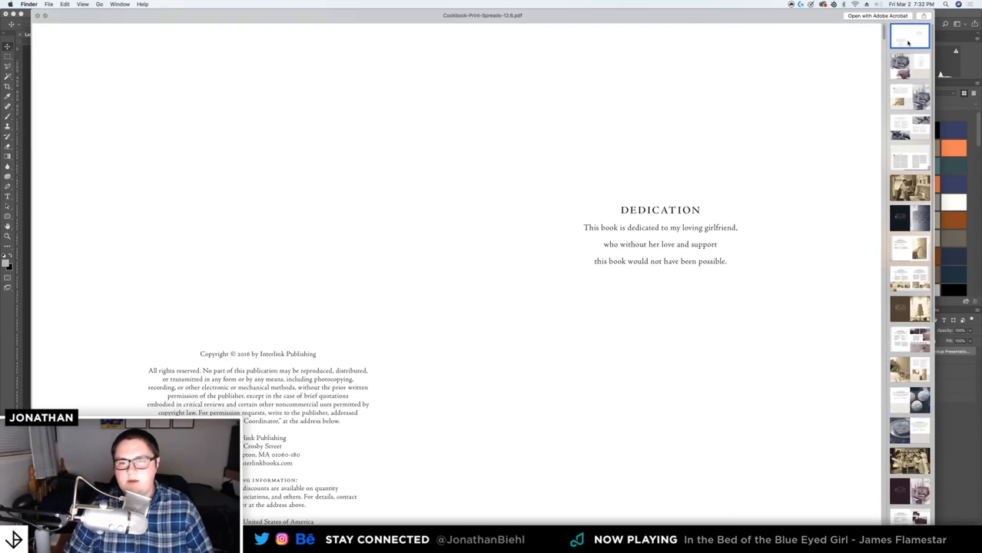
{"action": "left_click", "coordinate": [36, 15]}
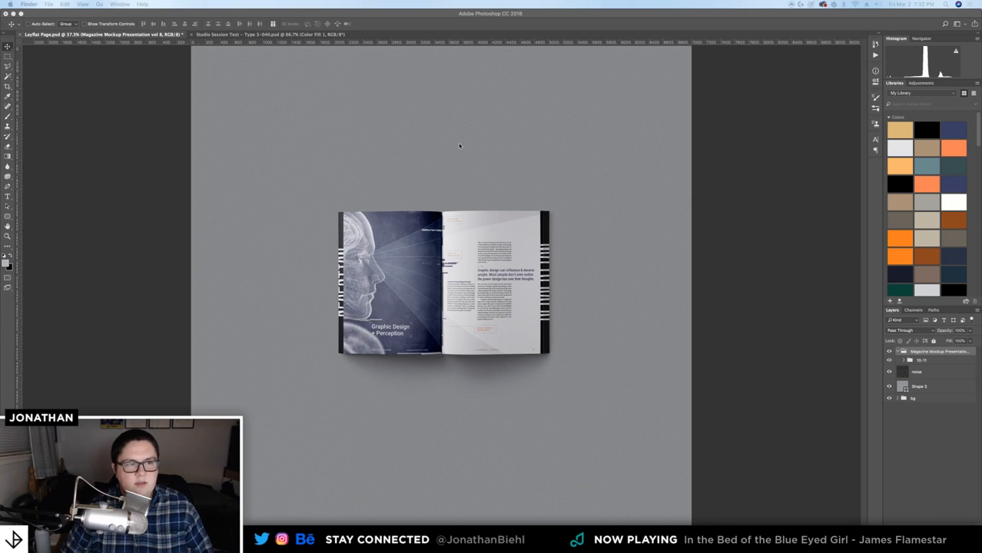
Switch to Photoshop and check the Layflat Page.psd image size in inches, leaving the dimensions unchanged
{"action": "left_click", "coordinate": [9, 49]}
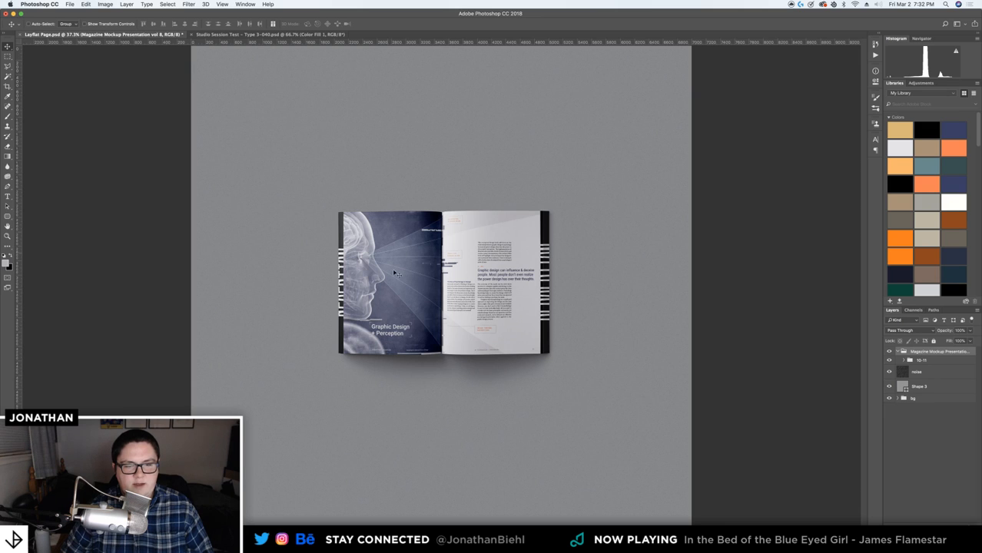
{"action": "key", "text": "z"}
{"action": "left_click_drag", "start_coordinate": [483, 281], "coordinate": [504, 286]}
{"action": "key", "text": "v"}
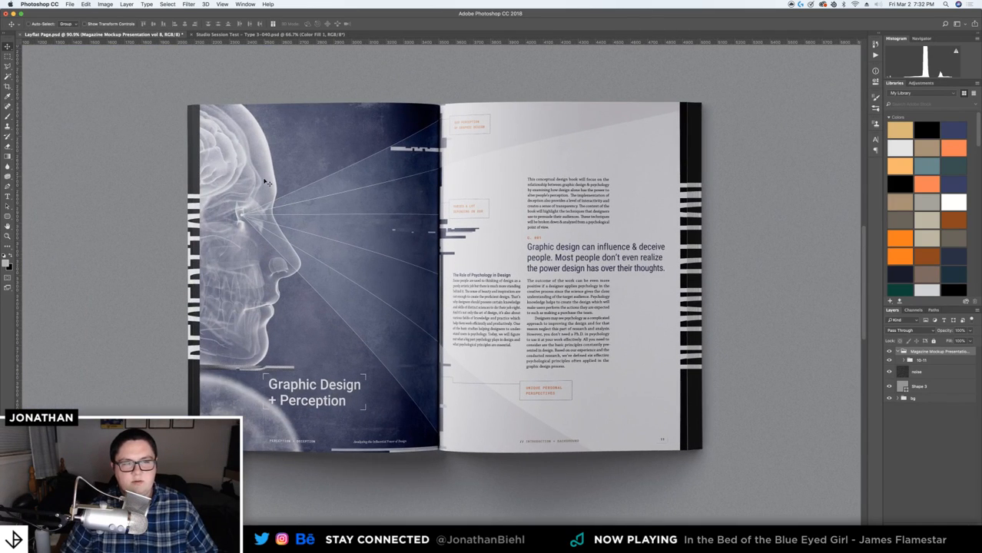
{"action": "left_click", "coordinate": [116, 5]}
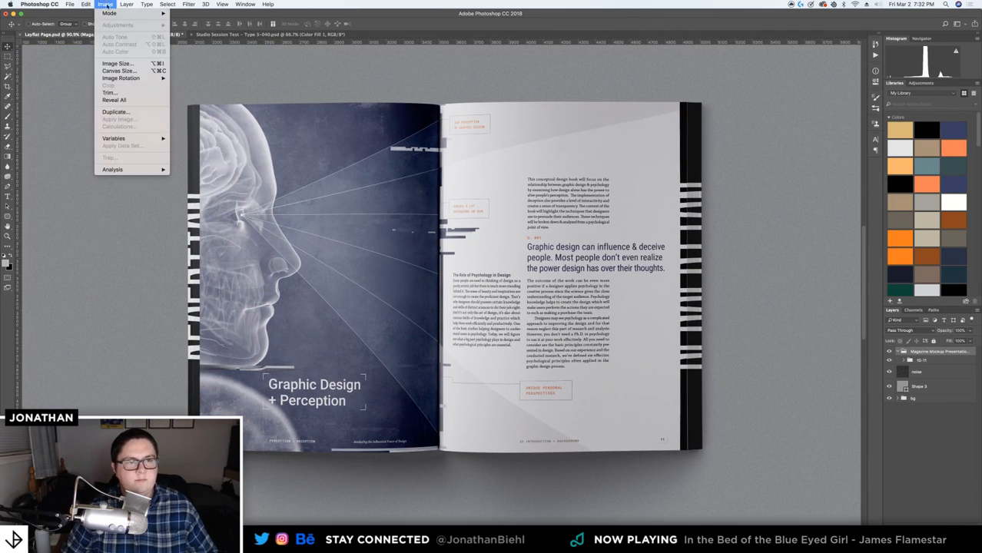
{"action": "left_click", "coordinate": [132, 65]}
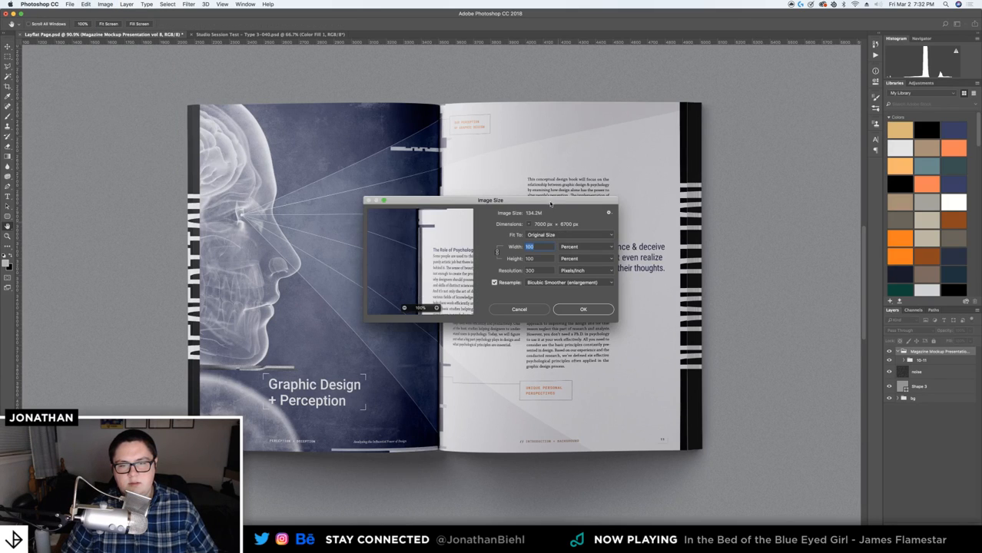
{"action": "left_click_drag", "start_coordinate": [551, 203], "coordinate": [536, 192]}
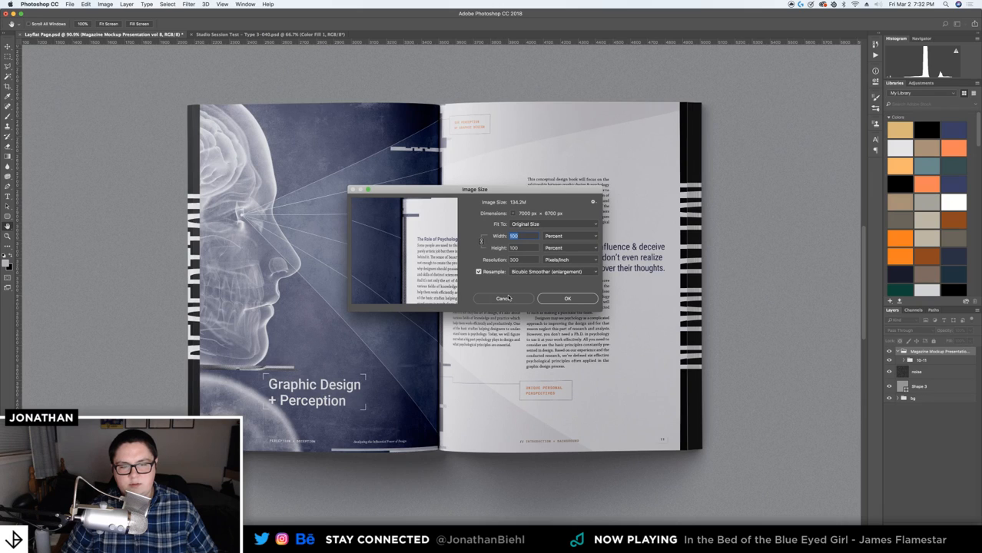
{"action": "left_click", "coordinate": [561, 236]}
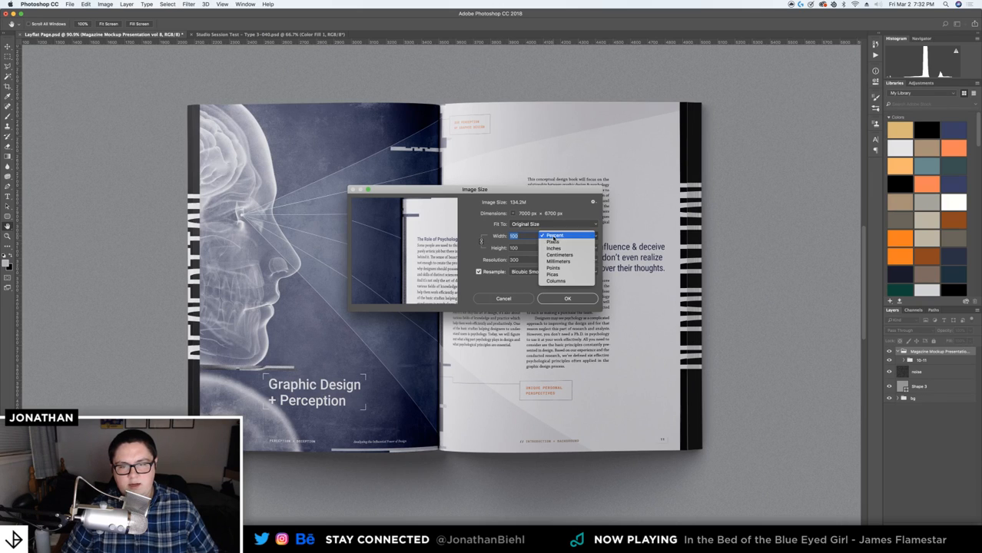
{"action": "left_click", "coordinate": [558, 249]}
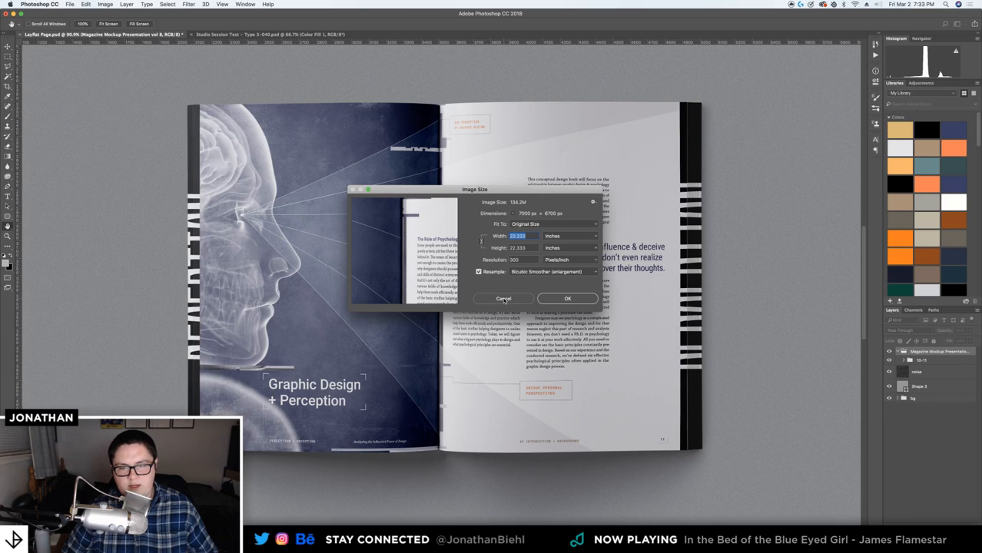
{"action": "left_click", "coordinate": [503, 299]}
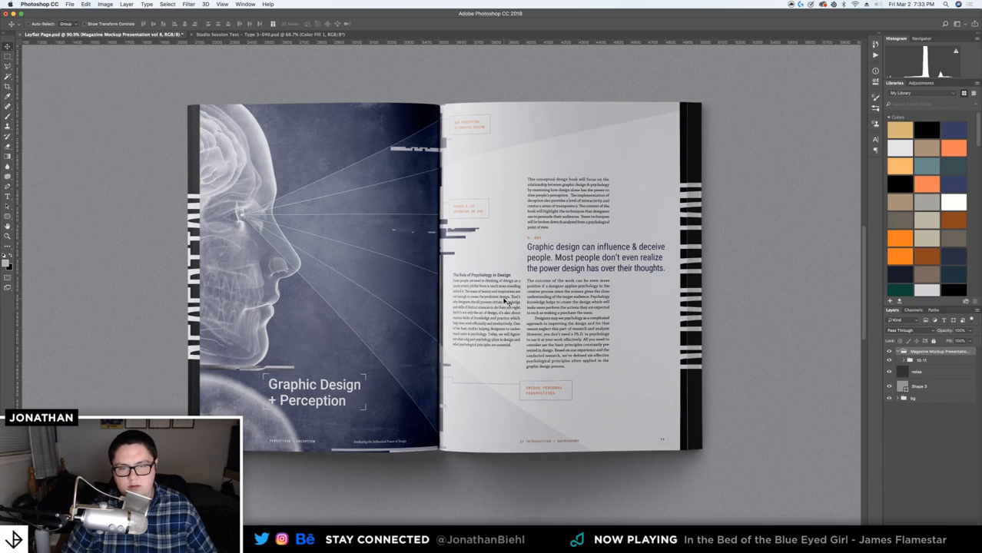
Inspect the body text on the mockup's right page up close, then examine the whole open spread
{"action": "key", "text": "z"}
{"action": "left_click_drag", "start_coordinate": [507, 300], "coordinate": [498, 283]}
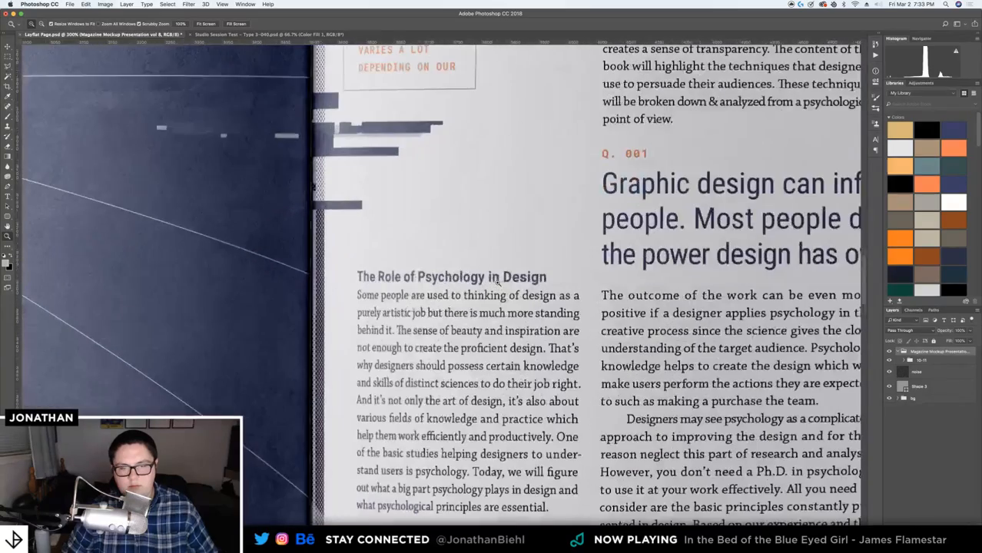
{"action": "left_click", "coordinate": [498, 282], "text": "alt"}
{"action": "left_click", "coordinate": [498, 283], "text": "alt"}
{"action": "left_click", "coordinate": [498, 283], "text": "alt"}
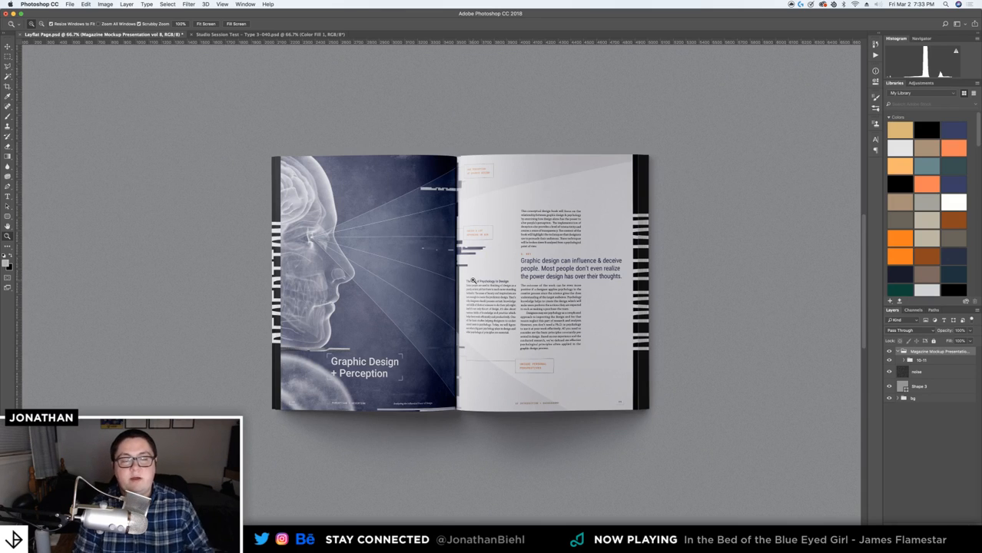
{"action": "left_click_drag", "start_coordinate": [520, 276], "coordinate": [458, 240]}
{"action": "key", "text": "v"}
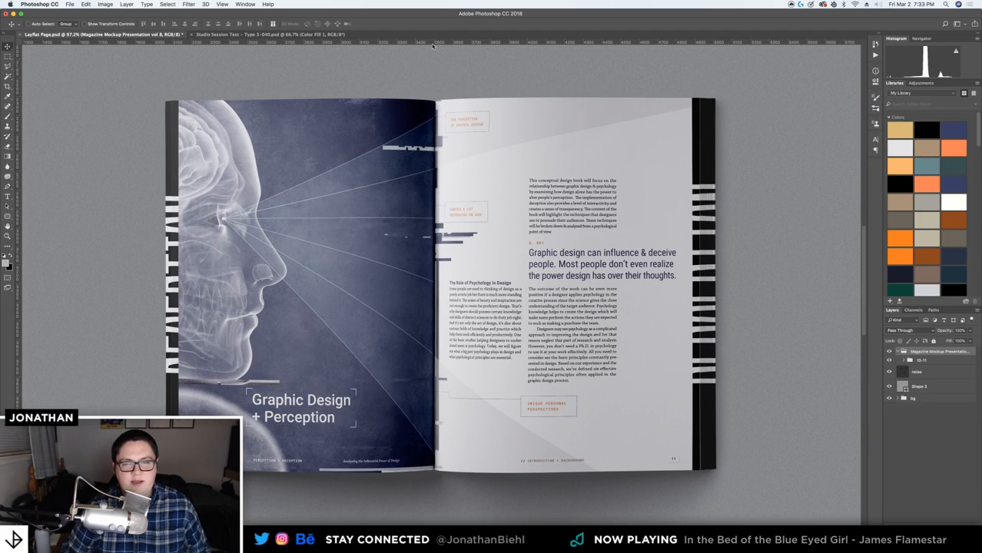
{"action": "left_click_drag", "start_coordinate": [452, 163], "coordinate": [442, 170]}
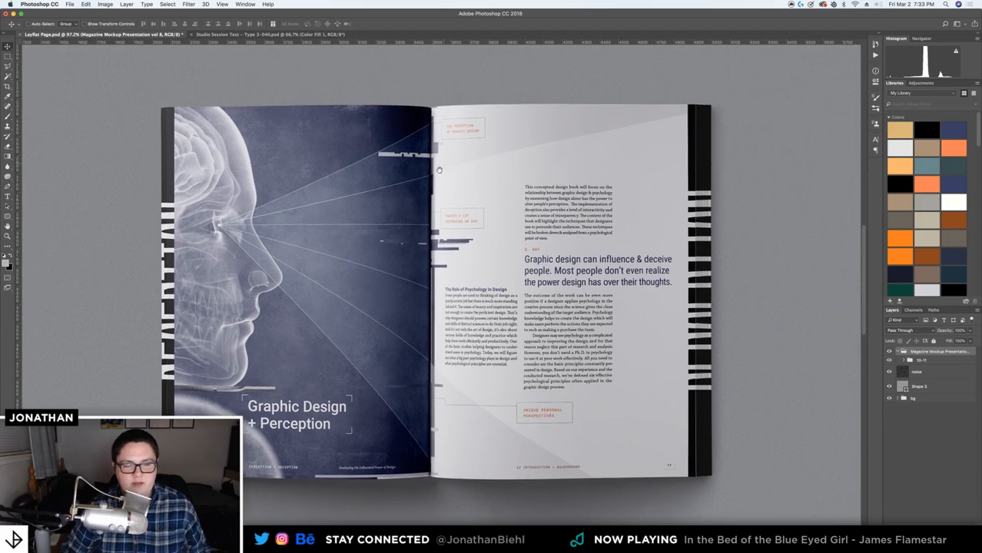
{"action": "scroll", "coordinate": [459, 178], "scroll_direction": "down", "scroll_amount": 2}
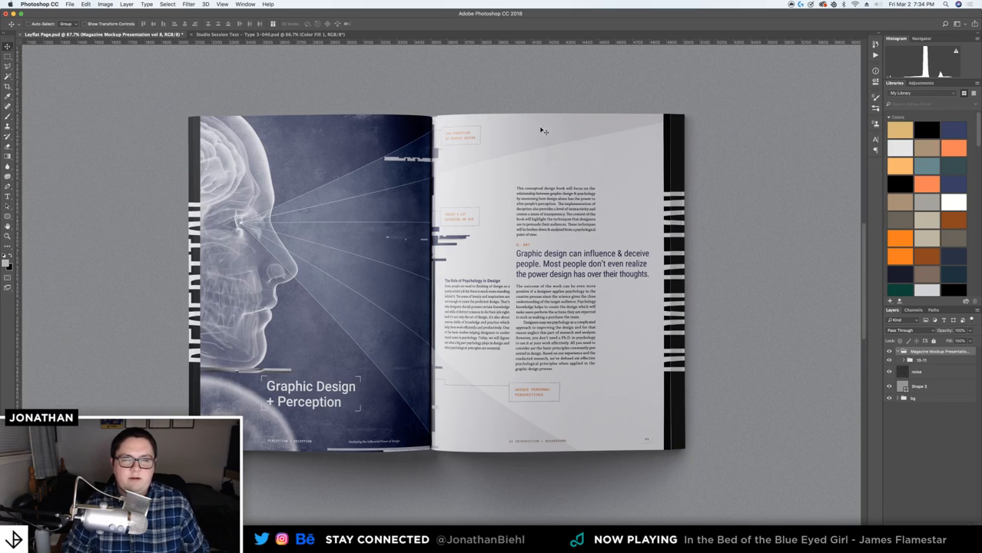
Marquee-select a tall area over the left page, shift the selection across to the right page, and deselect it
{"action": "key", "text": "m"}
{"action": "left_click_drag", "start_coordinate": [135, 76], "coordinate": [328, 448]}
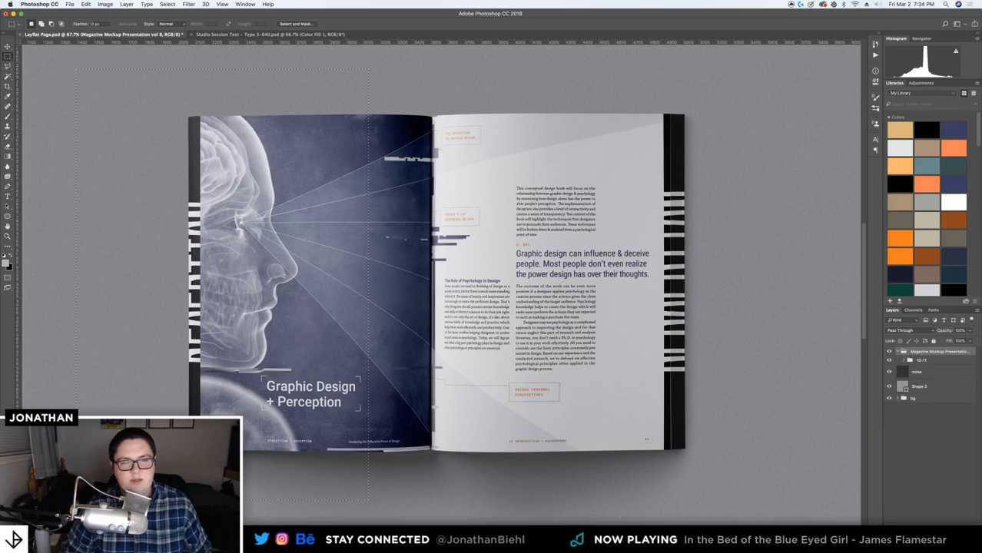
{"action": "left_click_drag", "start_coordinate": [201, 419], "coordinate": [496, 420]}
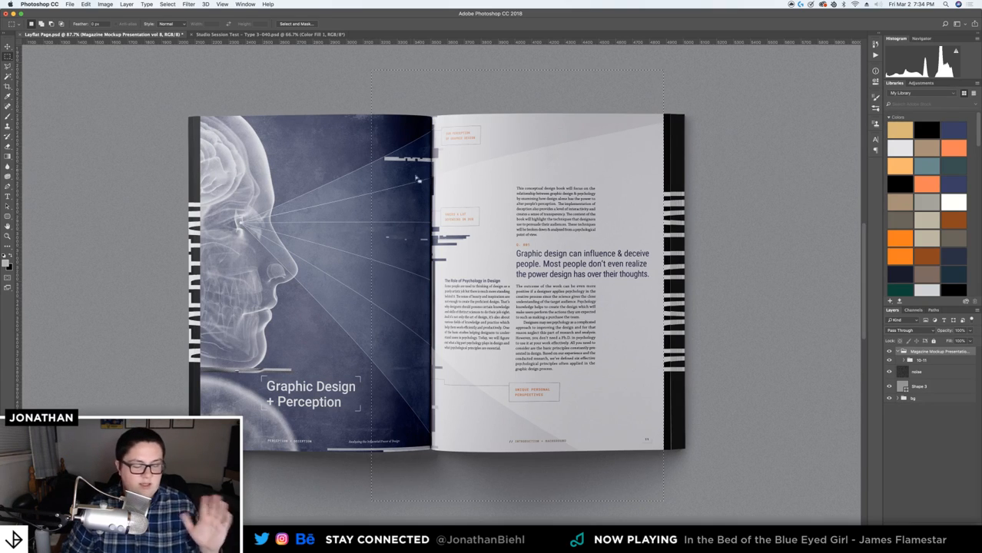
{"action": "key", "text": "super+d"}
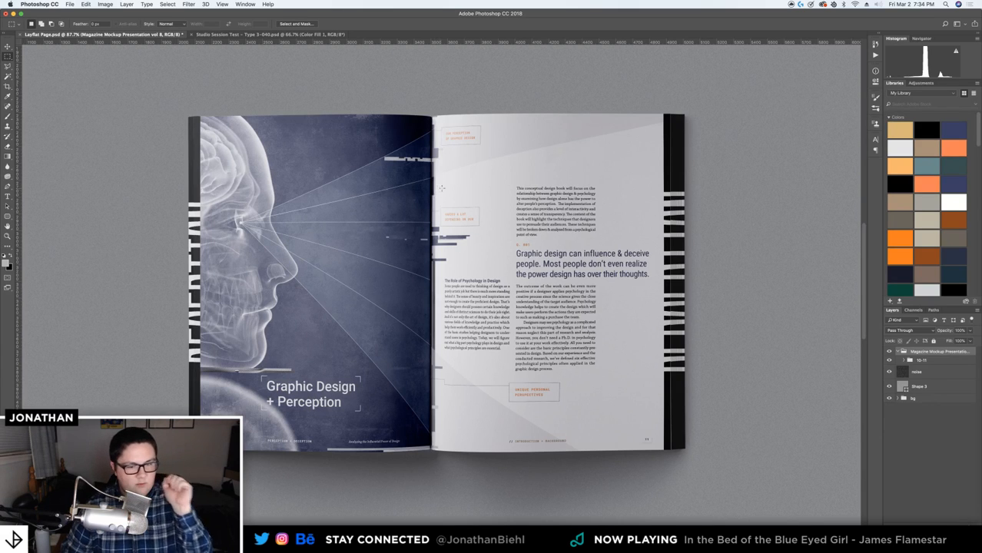
Rename the 10-11 layer group as Template and expand it to show its contents
{"action": "key", "text": "z"}
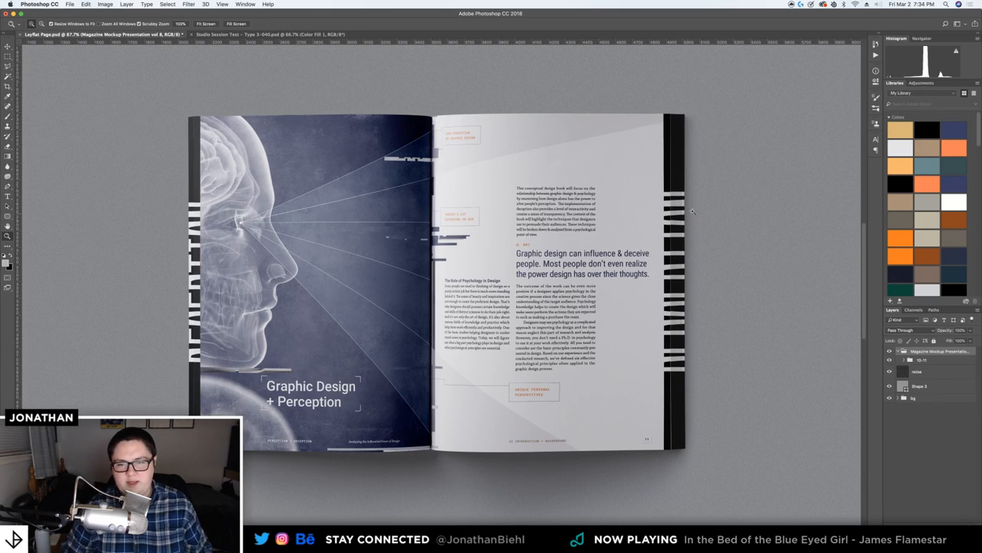
{"action": "left_click_drag", "start_coordinate": [691, 212], "coordinate": [629, 223]}
{"action": "key", "text": "v"}
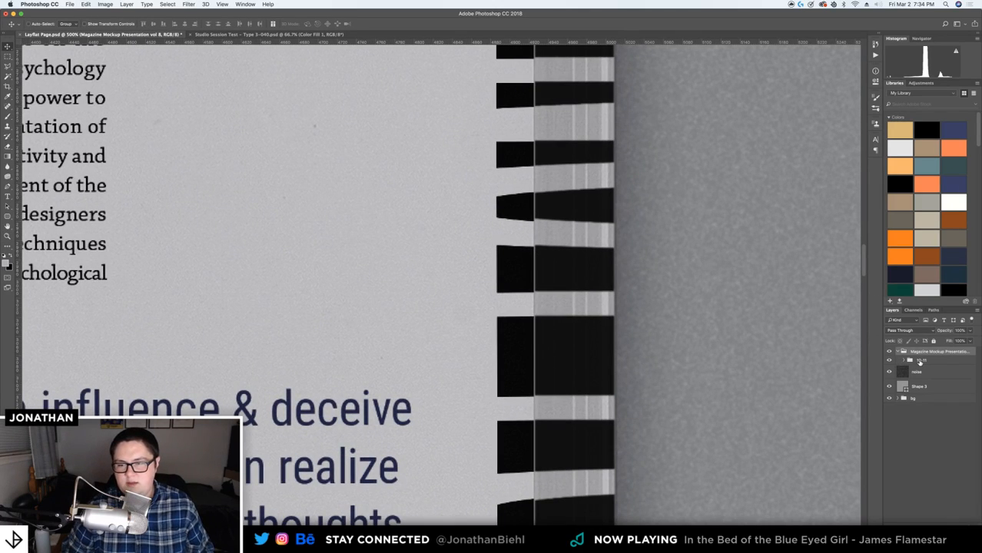
{"action": "double_click", "coordinate": [920, 361]}
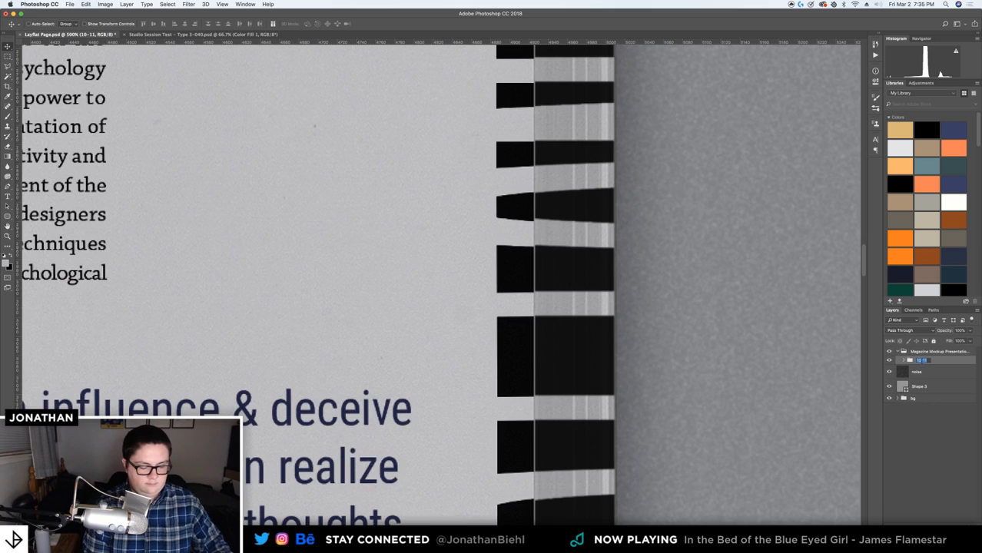
{"action": "type", "text": "Template"}
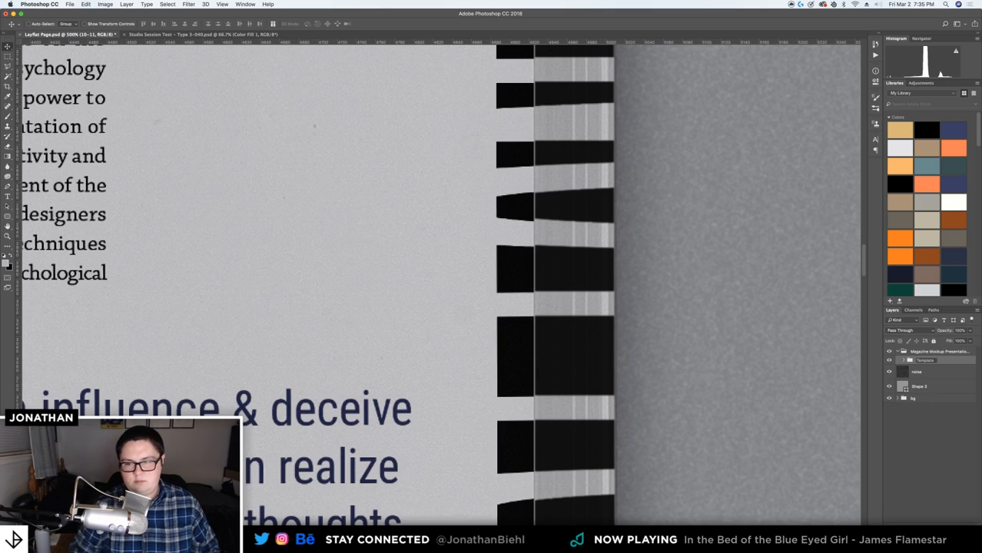
{"action": "key", "text": "Return"}
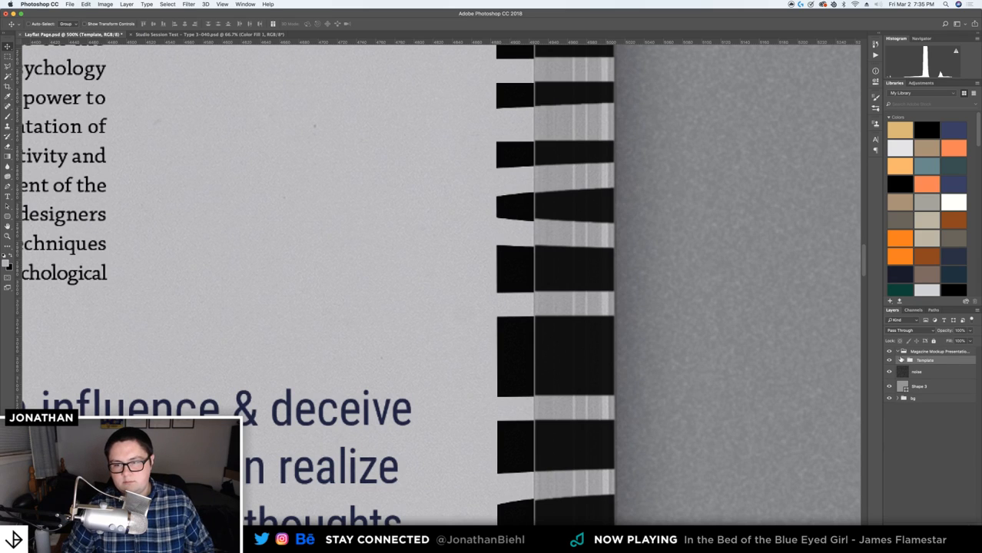
{"action": "left_click", "coordinate": [905, 361]}
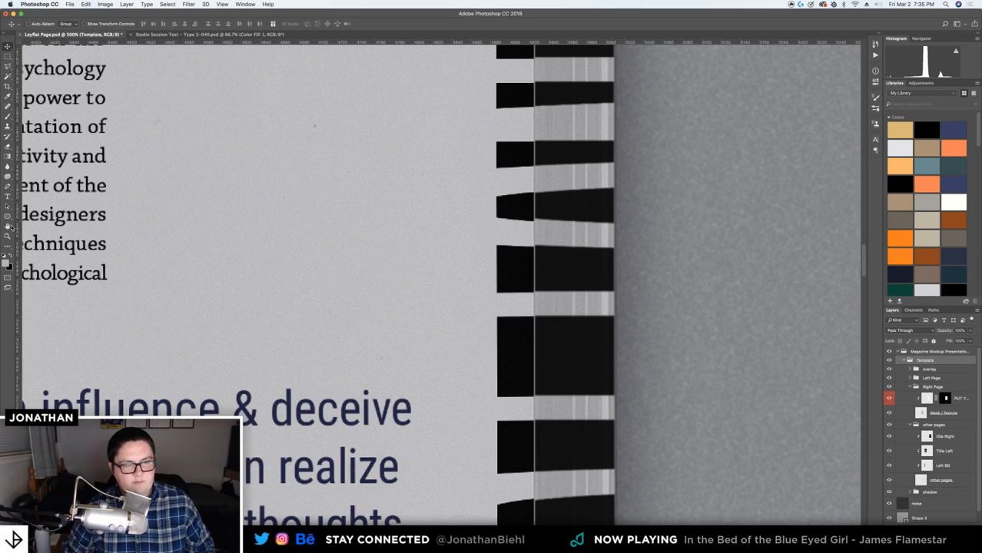
Examine the whole mockup canvas and how the open magazine sits within its background
{"action": "left_click", "coordinate": [8, 226]}
{"action": "double_click", "coordinate": [7, 226]}
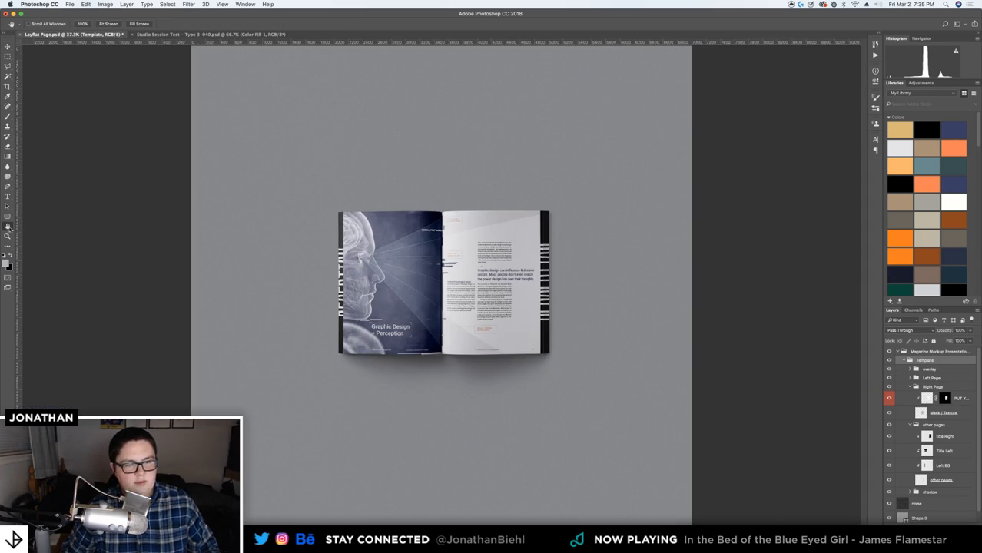
{"action": "left_click", "coordinate": [8, 235]}
{"action": "left_click", "coordinate": [460, 275]}
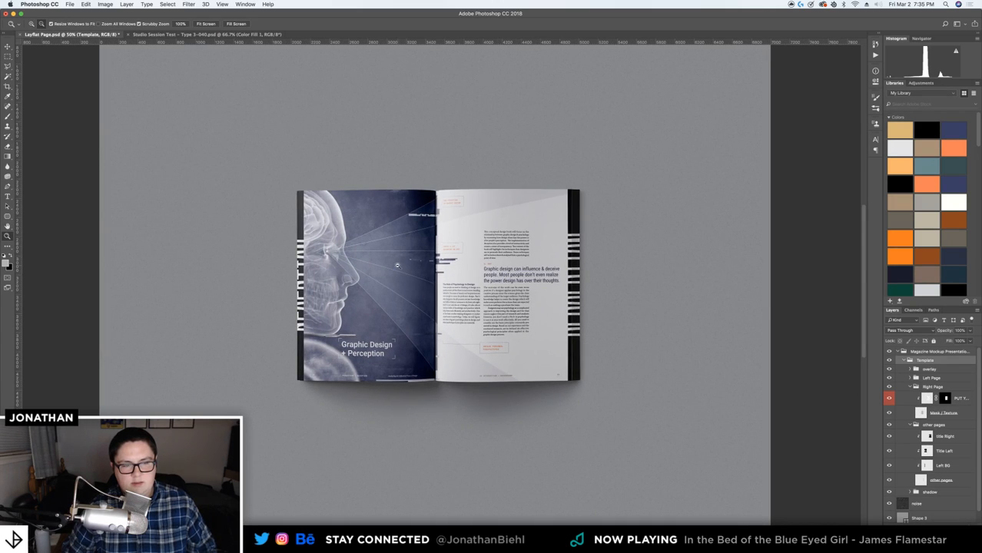
{"action": "left_click", "coordinate": [422, 270], "text": "alt"}
{"action": "key", "text": "v"}
{"action": "double_click", "coordinate": [8, 226]}
{"action": "key", "text": "v"}
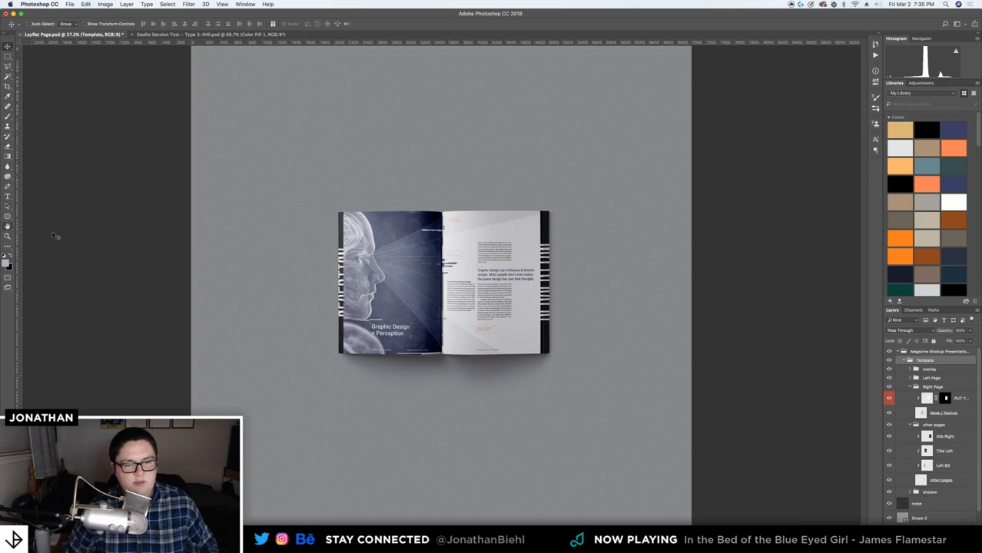
Switch to the Studio Session Test – Type 3-040.psd photo and examine the Beautiful Bridal Lace page up close and the spread as a whole
{"action": "left_click", "coordinate": [236, 35]}
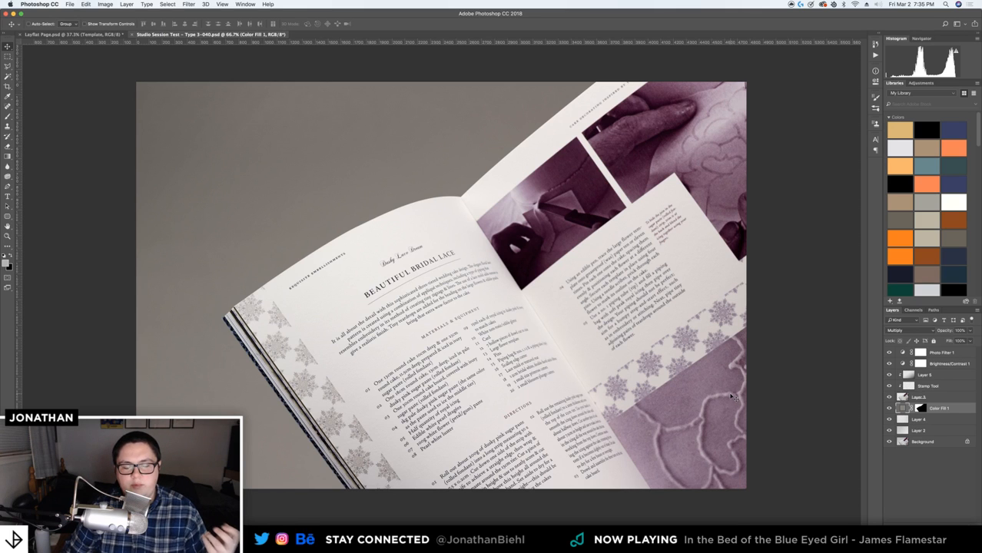
{"action": "key", "text": "z"}
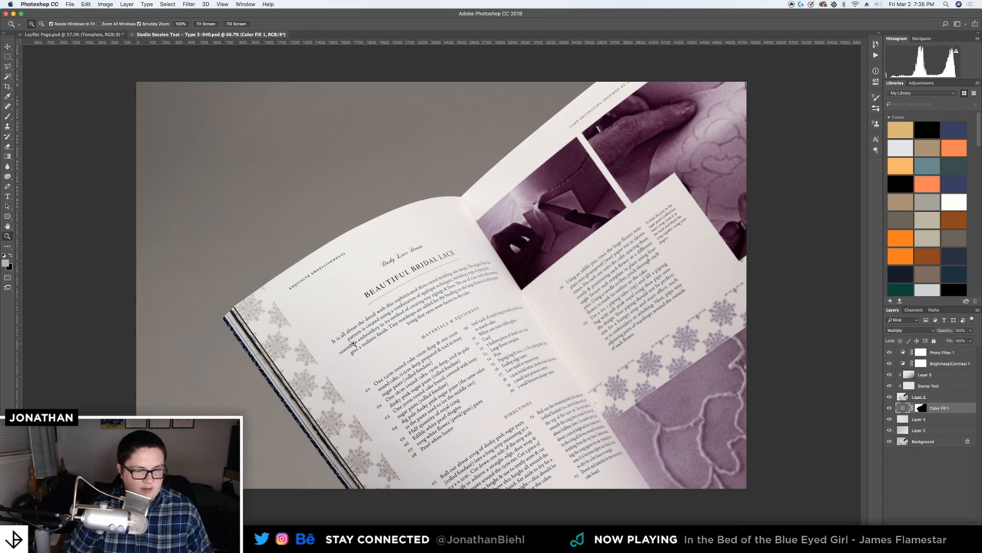
{"action": "left_click_drag", "start_coordinate": [320, 310], "coordinate": [366, 307]}
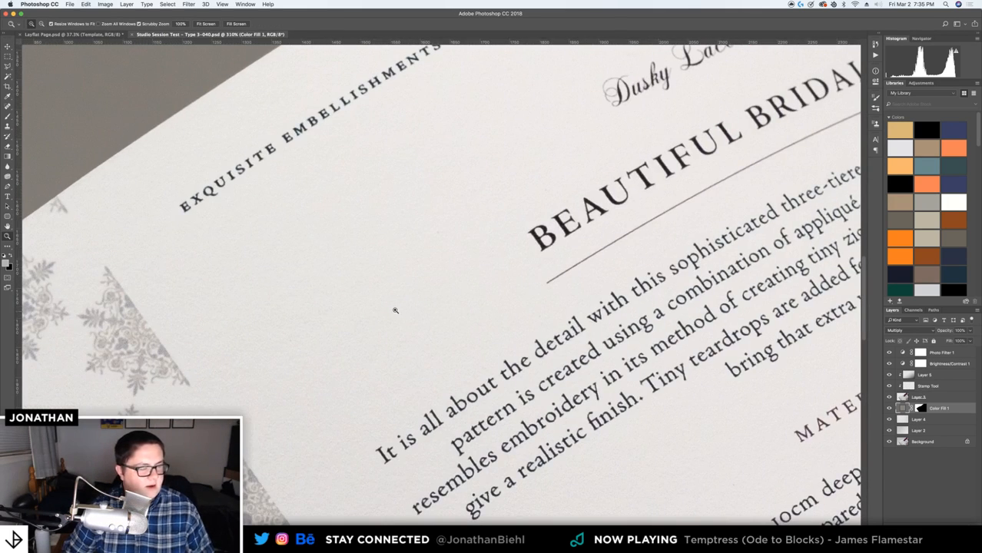
{"action": "left_click_drag", "start_coordinate": [417, 287], "coordinate": [355, 246]}
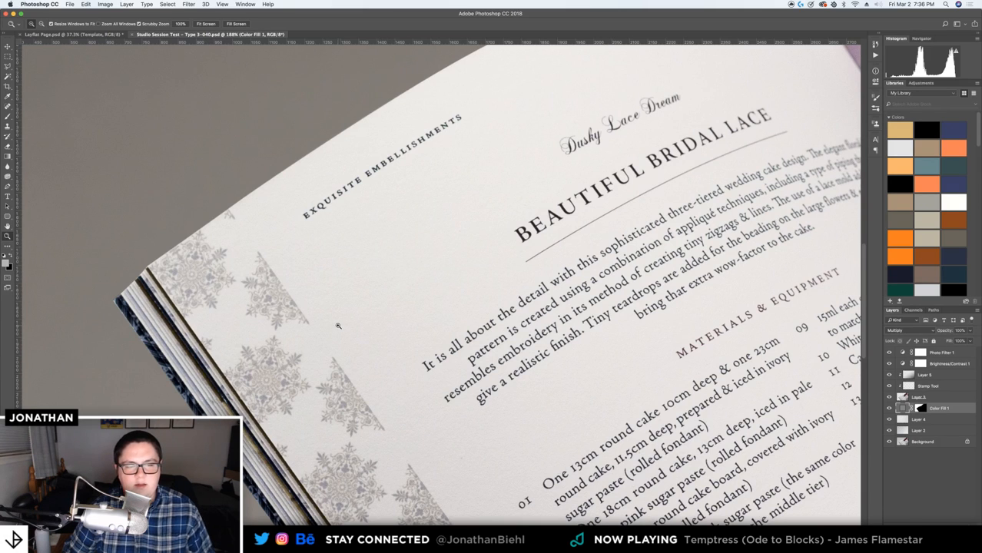
{"action": "left_click", "coordinate": [381, 227], "text": "alt"}
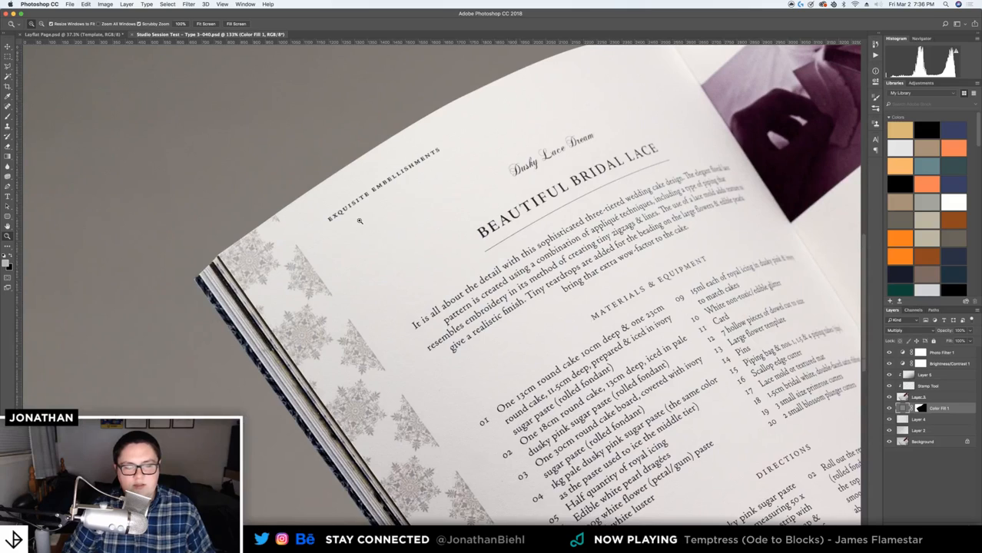
{"action": "left_click", "coordinate": [359, 220], "text": "alt"}
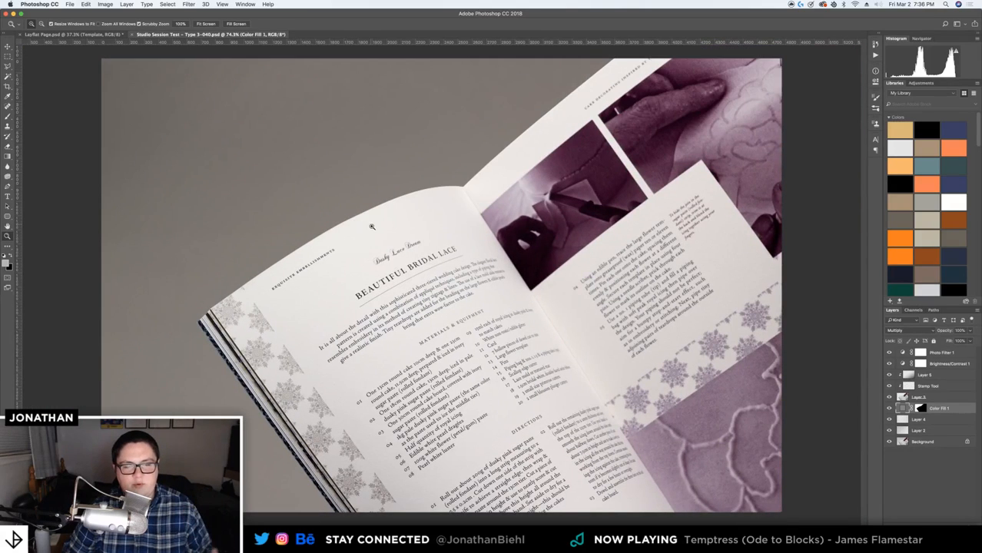
{"action": "key", "text": "v"}
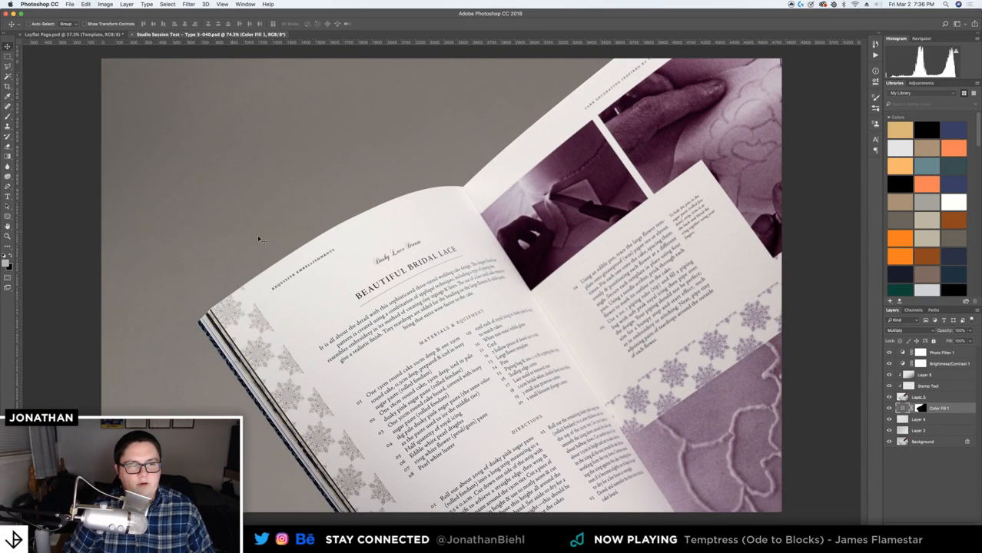
{"action": "left_click", "coordinate": [10, 226]}
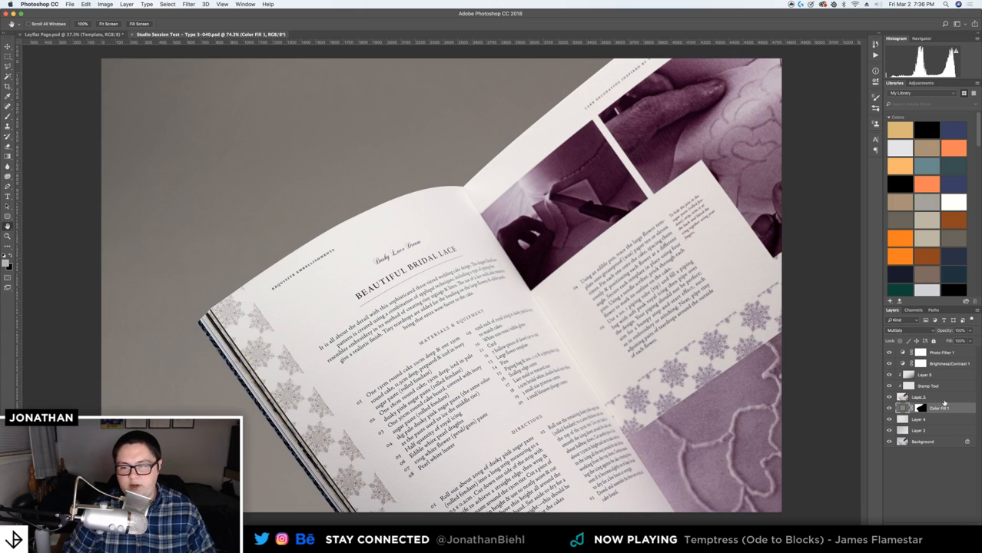
{"action": "key", "text": "v"}
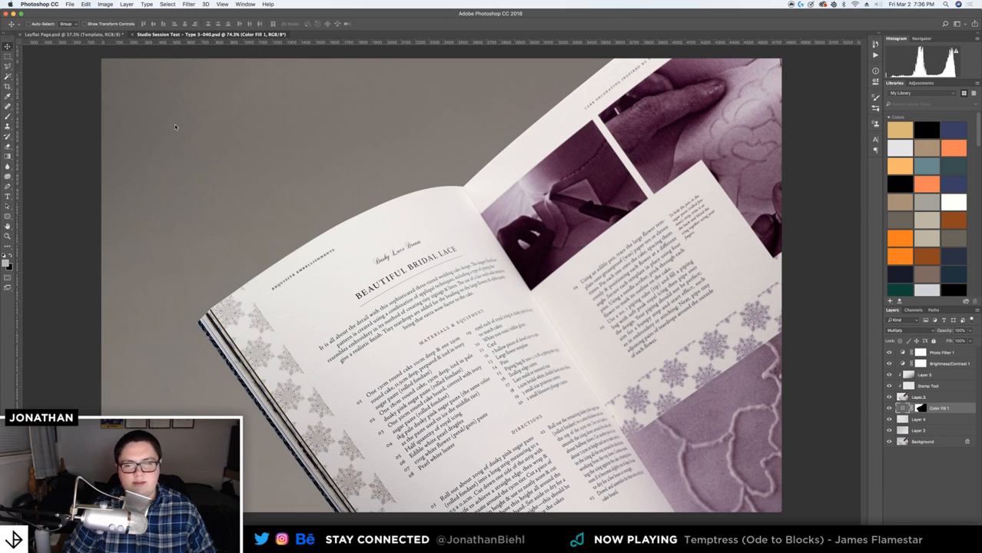
Float the cookbook photo document, copy its Color Fill 1 layer into Layflat Page.psd, and place it directly below the noise layer
{"action": "left_click_drag", "start_coordinate": [211, 35], "coordinate": [395, 156]}
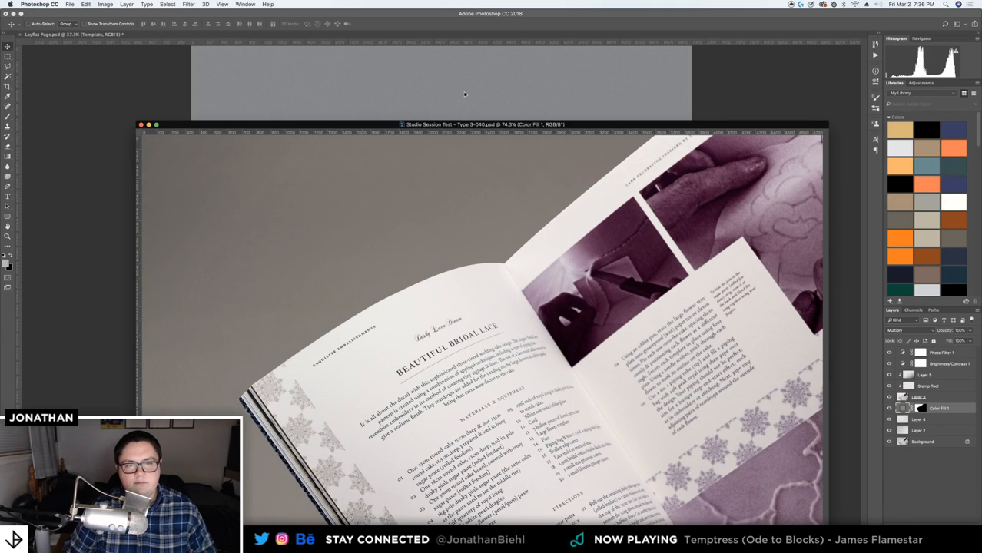
{"action": "left_click_drag", "start_coordinate": [464, 94], "coordinate": [461, 93]}
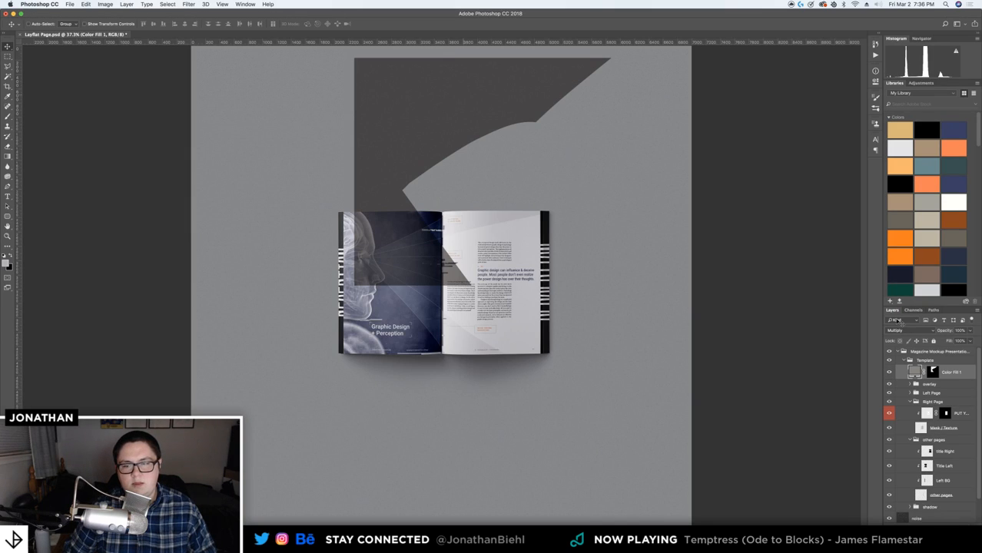
{"action": "left_click_drag", "start_coordinate": [938, 375], "coordinate": [919, 494]}
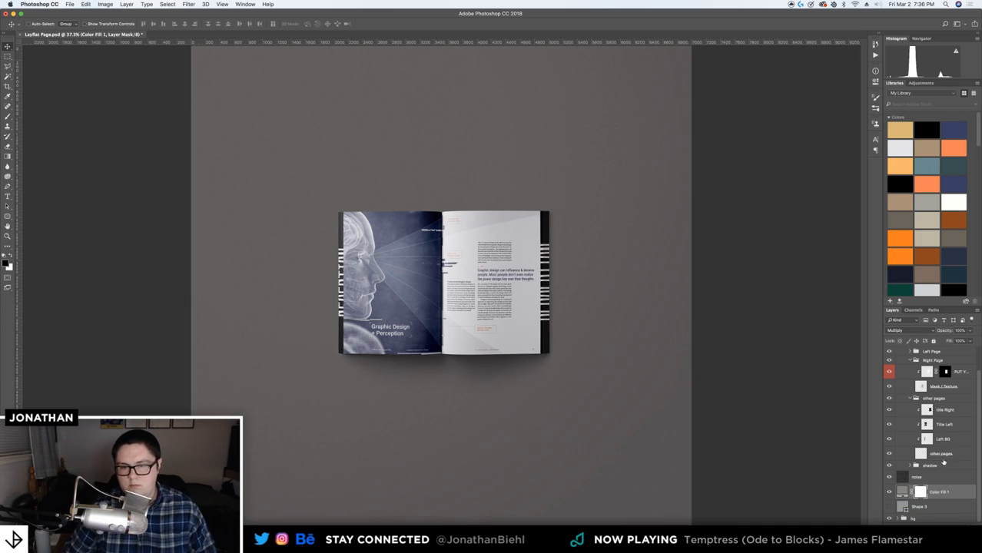
Expand the bg group in Layflat Page.psd and hide its Color bg layer
{"action": "left_click", "coordinate": [898, 518]}
{"action": "scroll", "coordinate": [943, 486], "scroll_direction": "down", "scroll_amount": 2}
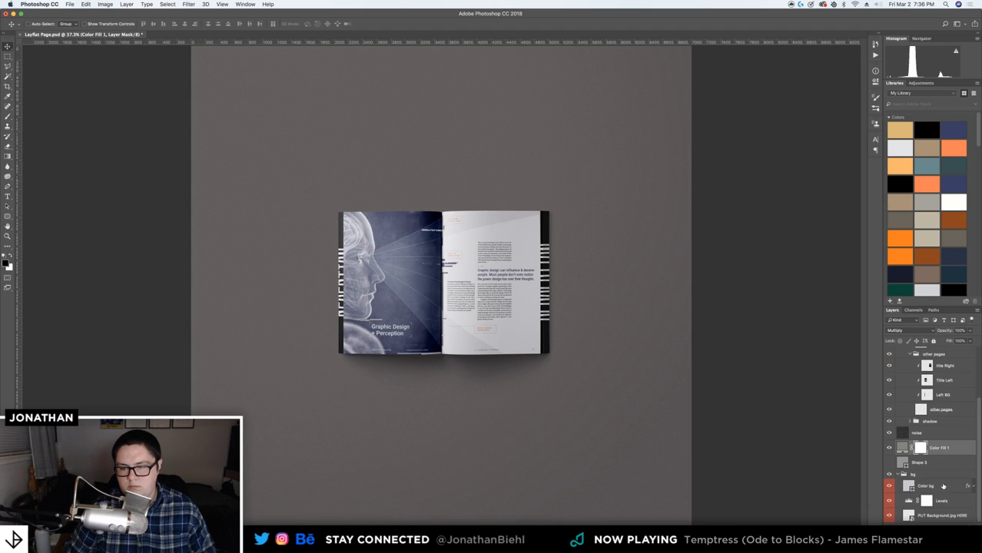
{"action": "left_click", "coordinate": [887, 488]}
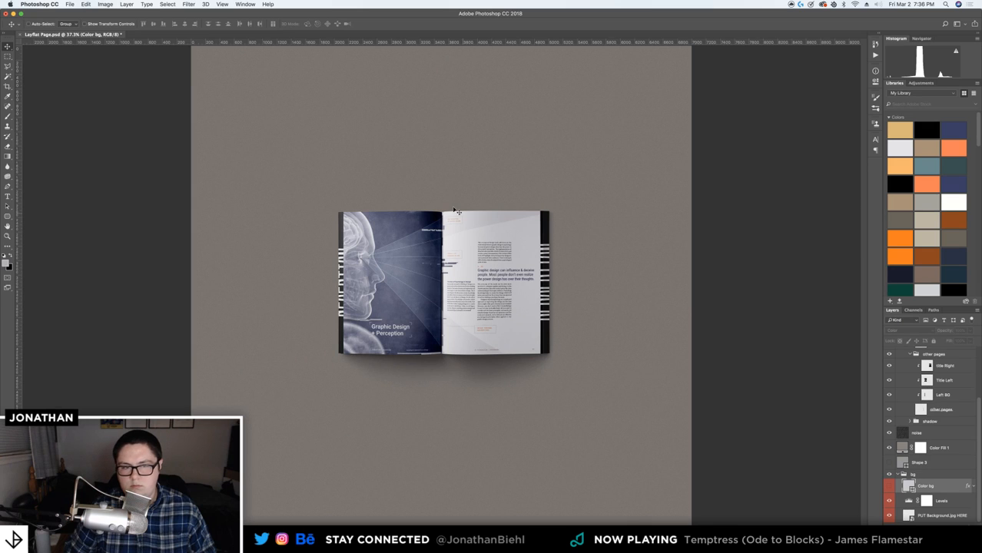
Copy the Photo Filter 1 and Brightness/Contrast 1 adjustment layers from the cookbook photo into Layflat Page.psd and move them to the top of the layer stack
{"action": "key", "text": "super+grave"}
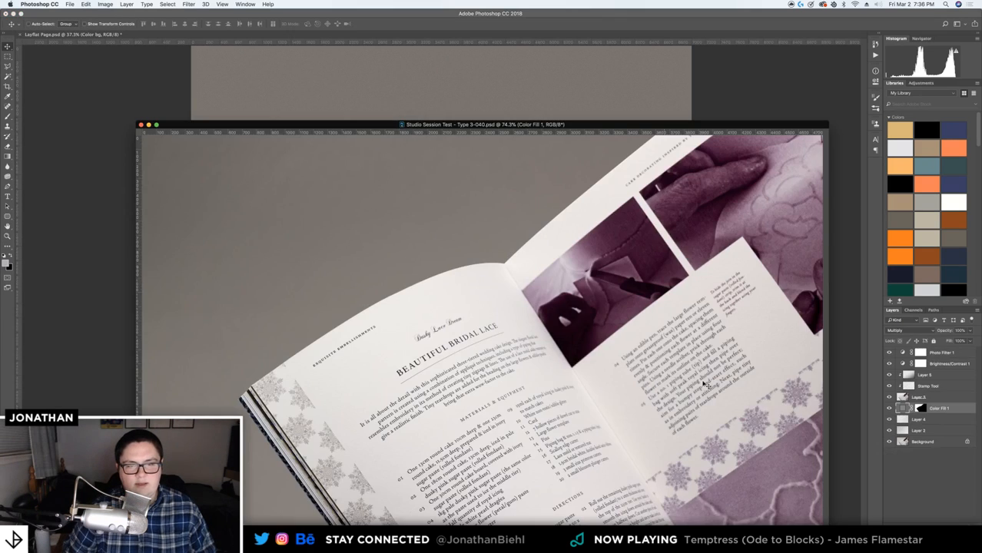
{"action": "left_click_drag", "start_coordinate": [614, 124], "coordinate": [566, 96]}
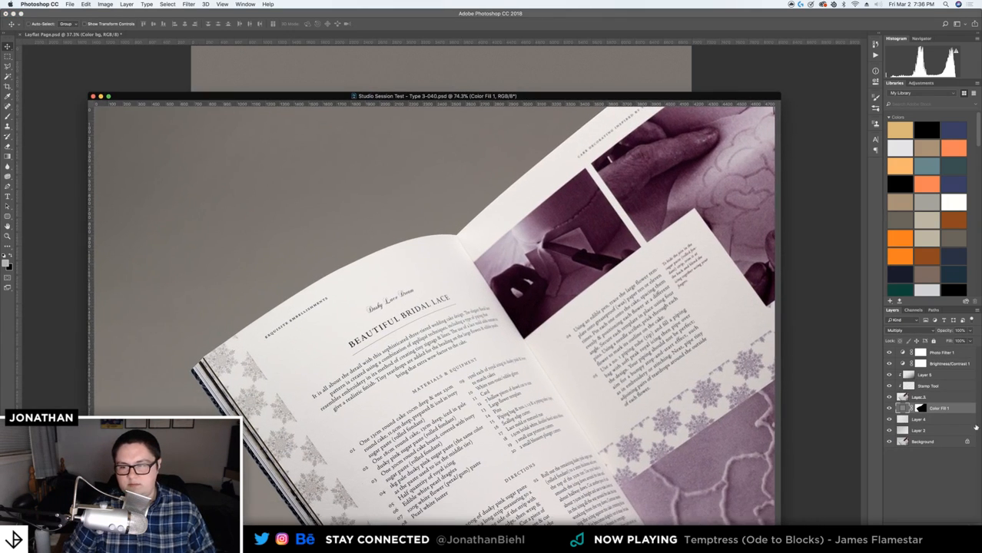
{"action": "left_click", "coordinate": [967, 364]}
{"action": "left_click", "coordinate": [958, 353], "text": "shift"}
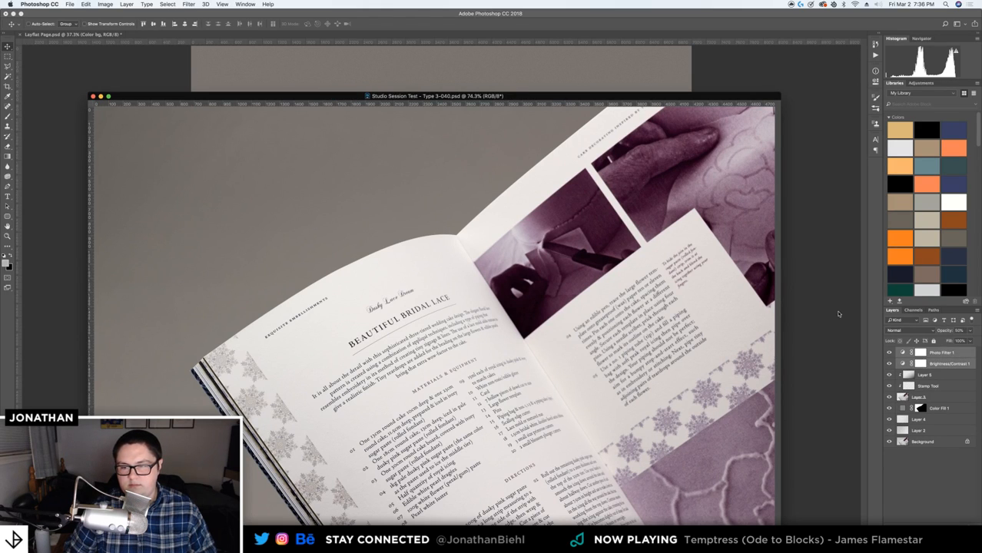
{"action": "left_click", "coordinate": [448, 64]}
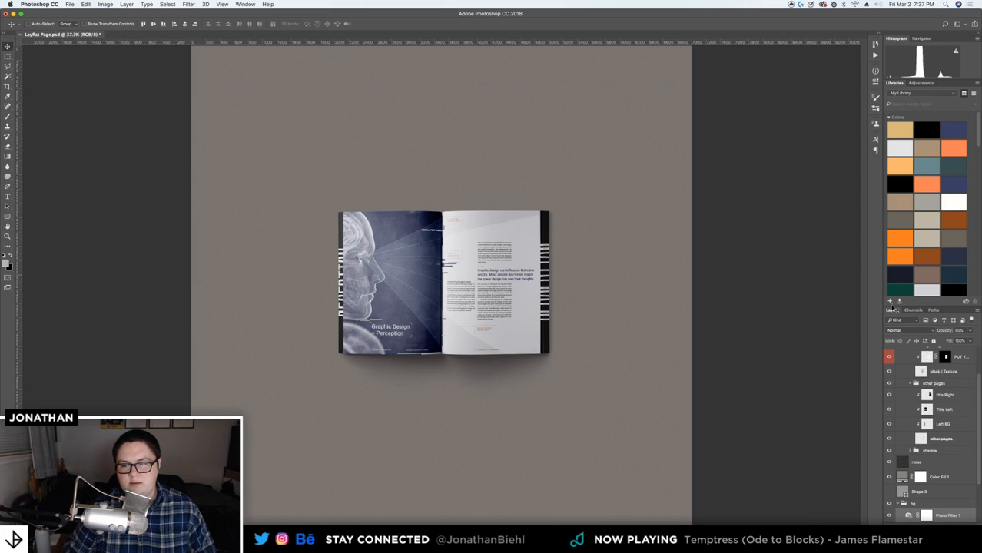
{"action": "scroll", "coordinate": [957, 470], "scroll_direction": "down", "scroll_amount": 4}
{"action": "left_click_drag", "start_coordinate": [949, 468], "coordinate": [963, 351]}
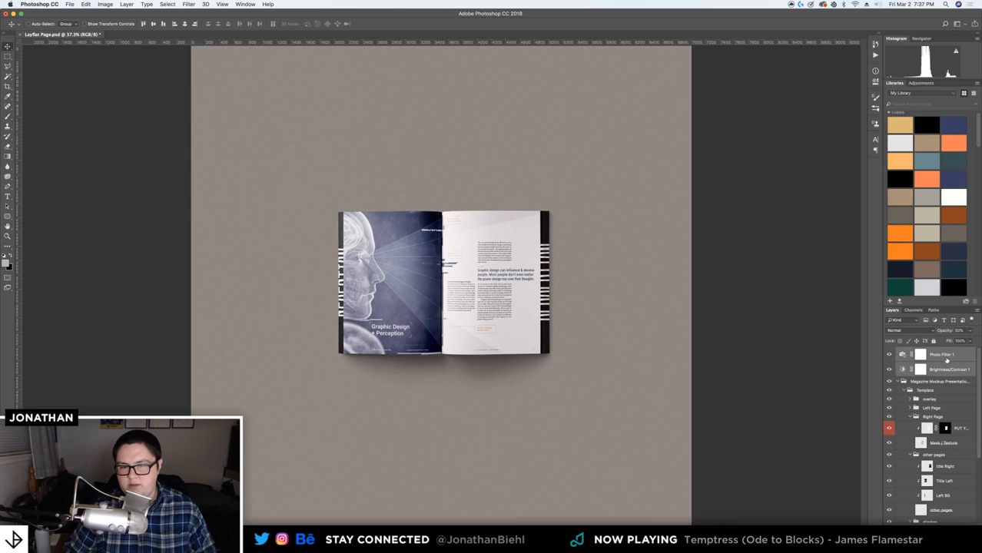
Bring the floating cookbook photo to the front, move its window up, and select its Photo Filter 1 layer
{"action": "key", "text": "ctrl+Tab"}
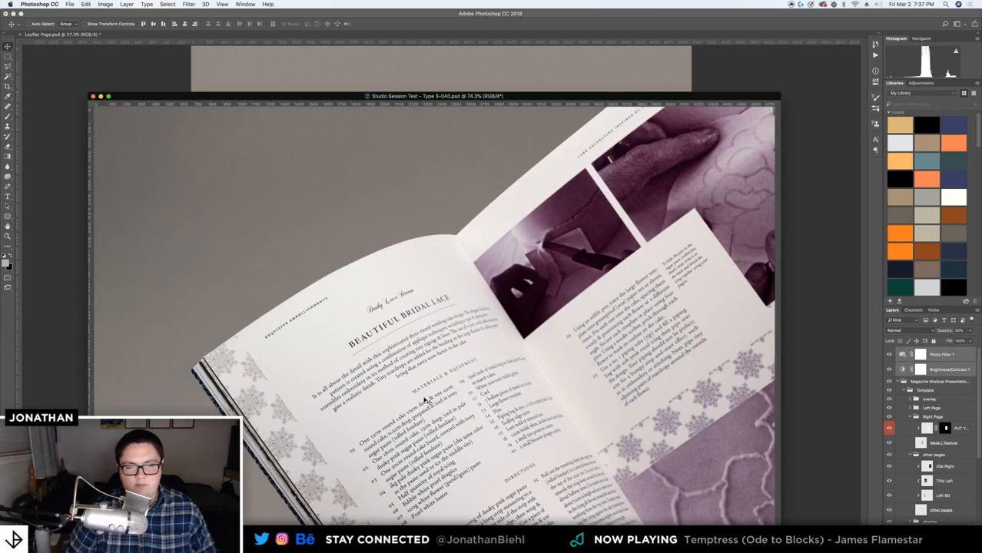
{"action": "left_click_drag", "start_coordinate": [450, 97], "coordinate": [448, 61]}
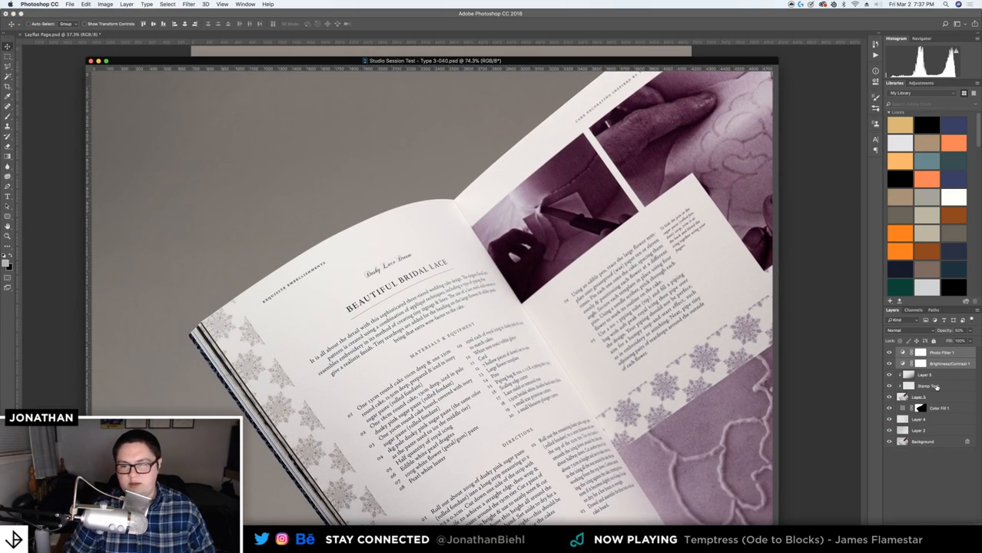
{"action": "left_click", "coordinate": [929, 386]}
{"action": "left_click", "coordinate": [922, 353]}
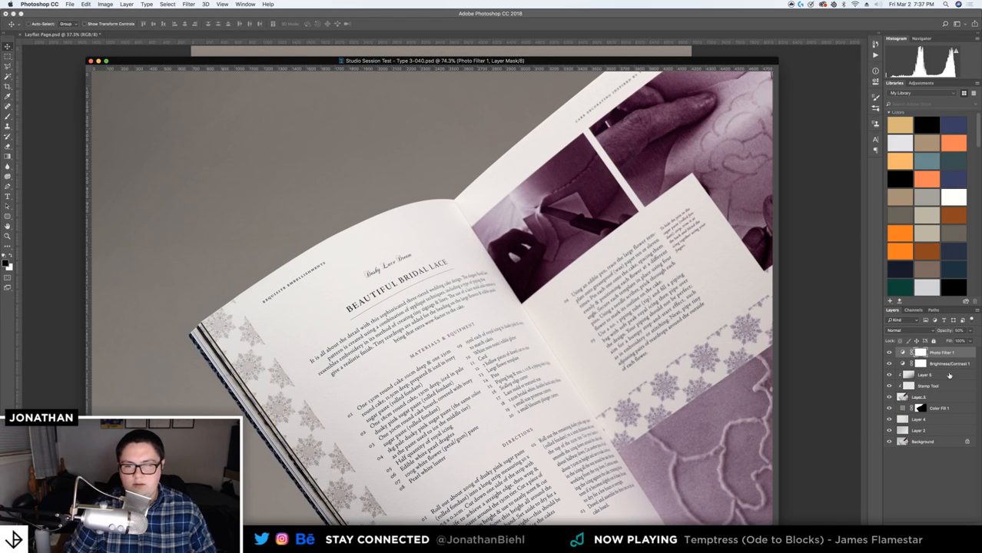
Export the cookbook photo for the web as a maximum-quality JPEG 1000 px wide, keeping the suggested file name
{"action": "left_click", "coordinate": [70, 4]}
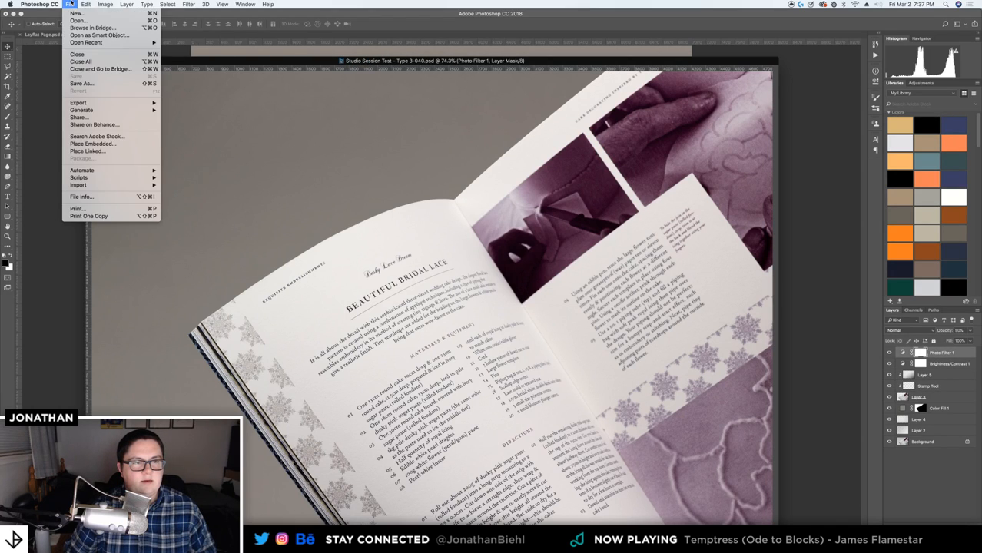
{"action": "mouse_move", "coordinate": [139, 104]}
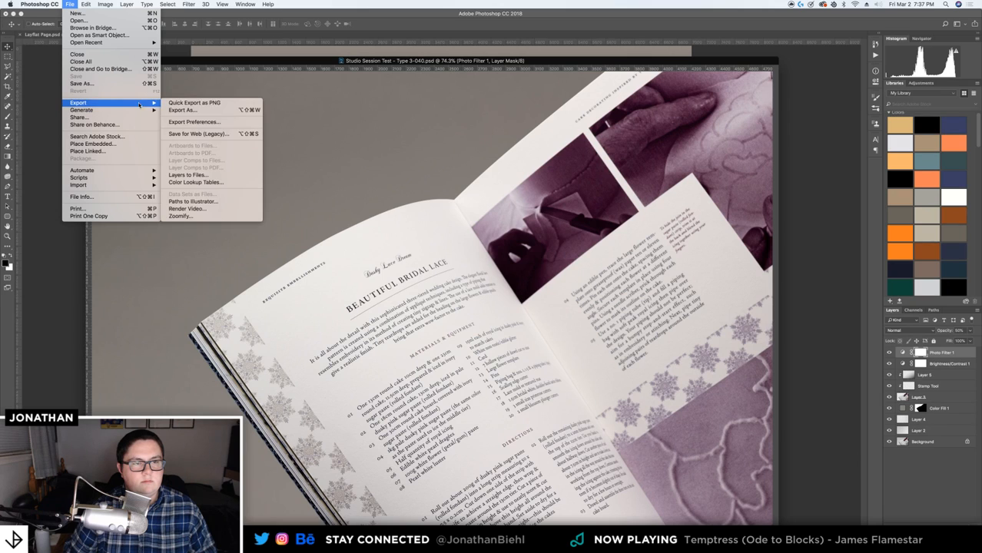
{"action": "left_click", "coordinate": [206, 134]}
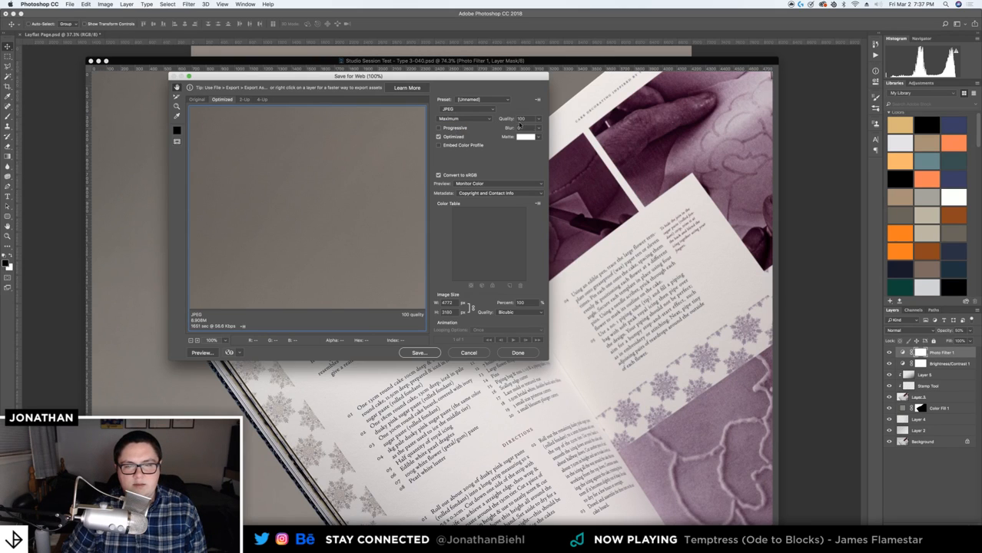
{"action": "left_click_drag", "start_coordinate": [455, 303], "coordinate": [420, 303]}
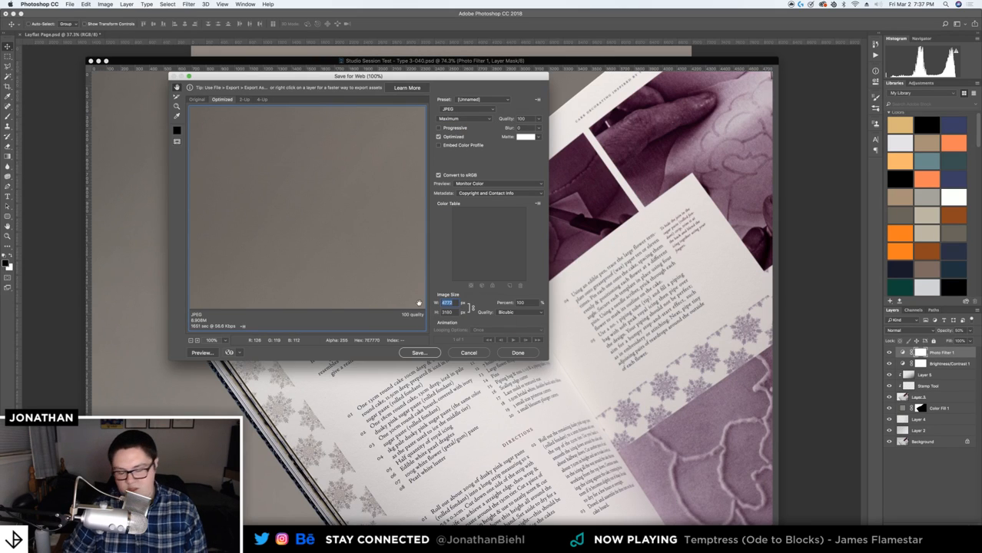
{"action": "type", "text": "1000"}
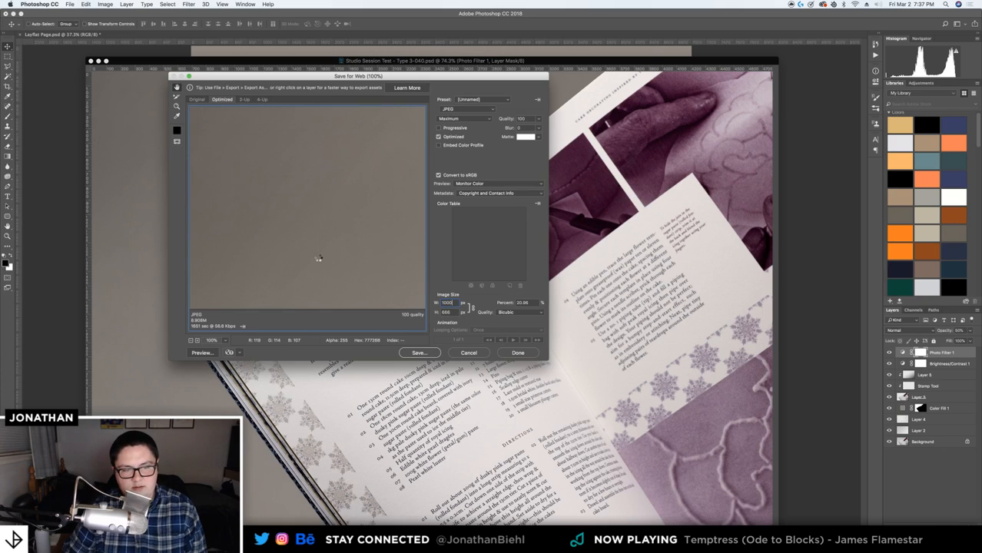
{"action": "left_click", "coordinate": [339, 271]}
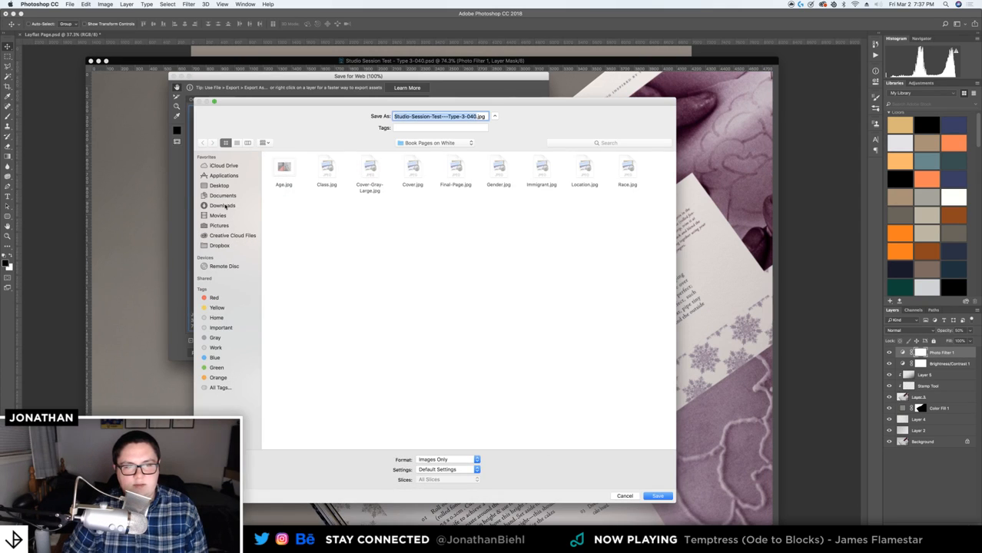
{"action": "key", "text": "Return"}
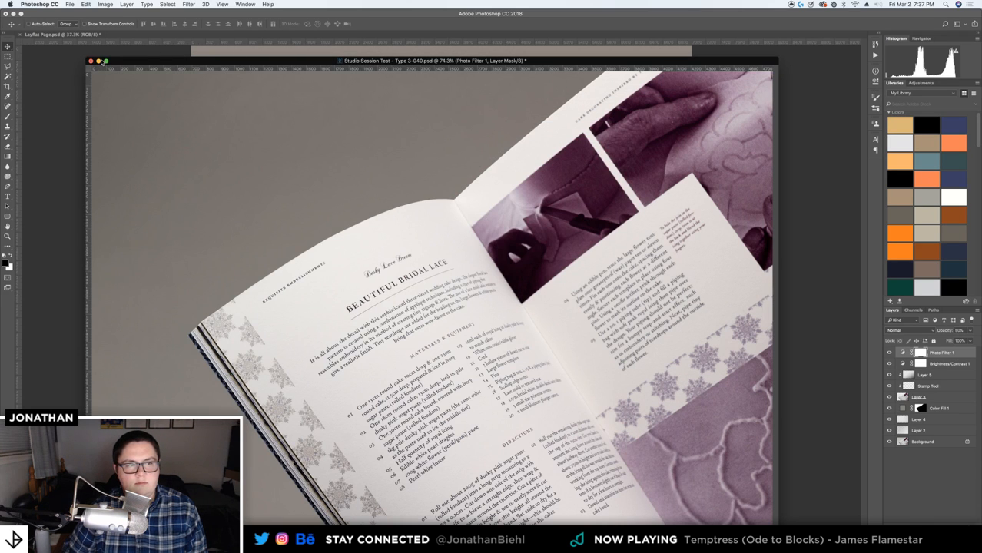
Dock the cookbook photo as a tab beside Layflat Page.psd and examine its gray background texture up close
{"action": "left_click_drag", "start_coordinate": [121, 61], "coordinate": [154, 34]}
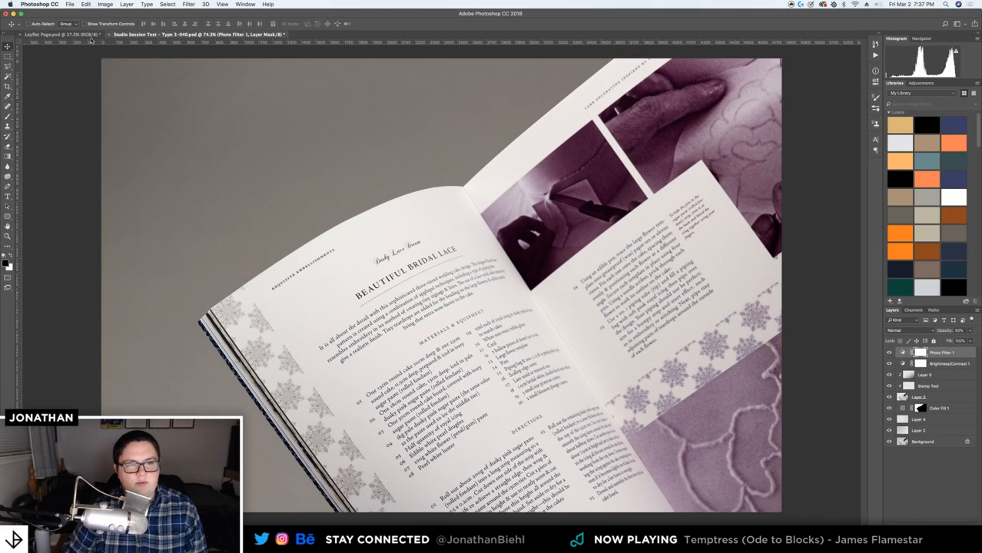
{"action": "key", "text": "z"}
{"action": "left_click_drag", "start_coordinate": [300, 146], "coordinate": [708, 397]}
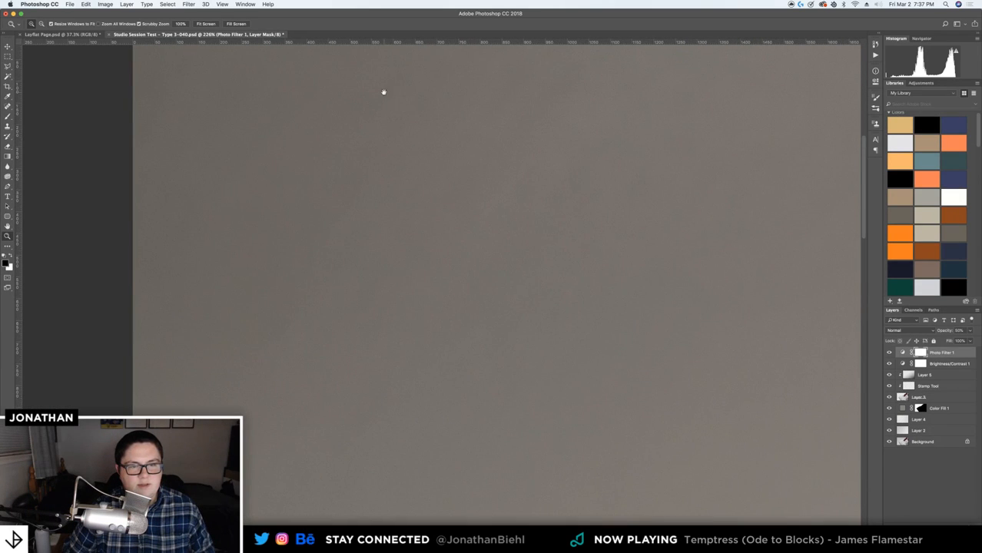
{"action": "left_click_drag", "start_coordinate": [418, 97], "coordinate": [332, 79]}
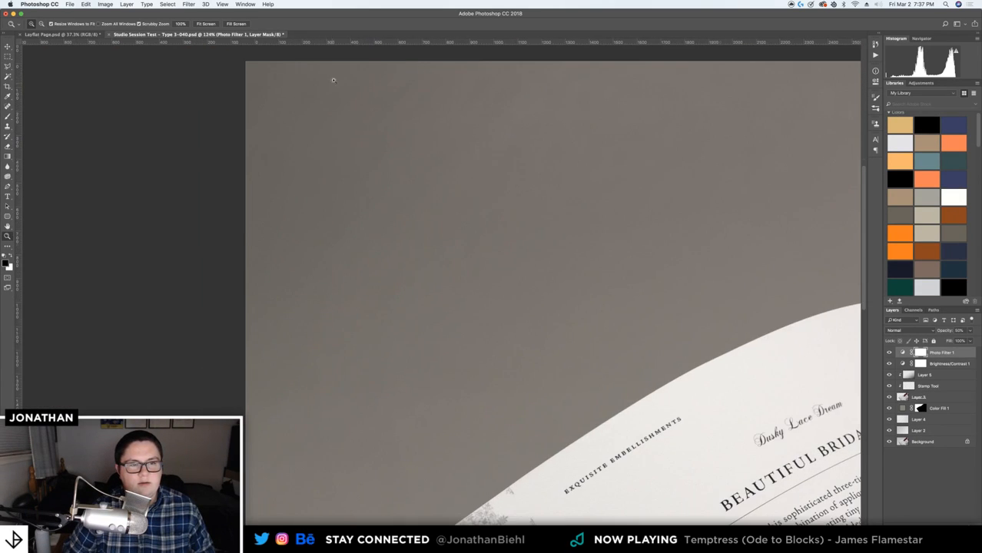
Switch to Layflat Page.psd and reduce the noise layer's opacity to 5%
{"action": "left_click", "coordinate": [90, 34]}
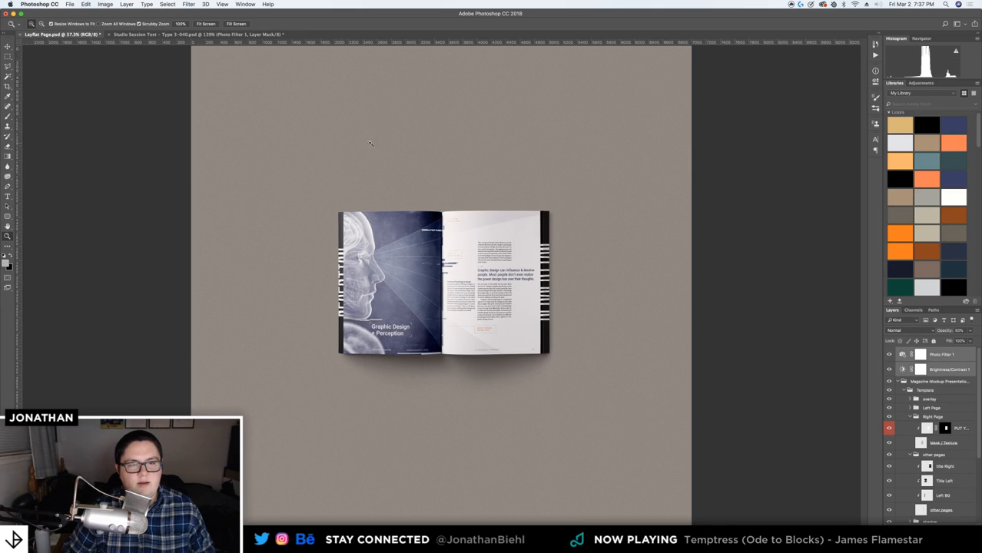
{"action": "left_click_drag", "start_coordinate": [369, 143], "coordinate": [398, 145]}
{"action": "key", "text": "super+1"}
{"action": "key", "text": "v"}
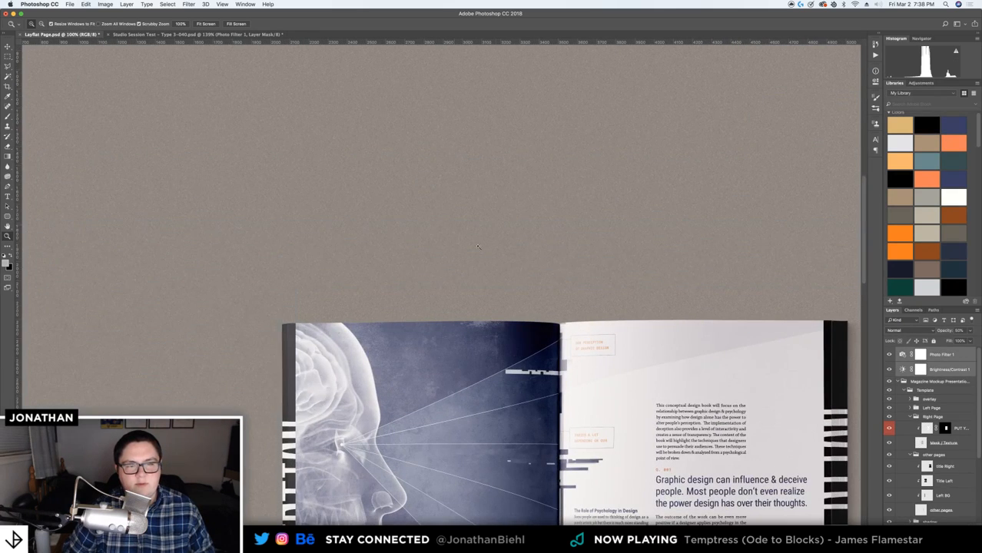
{"action": "scroll", "coordinate": [957, 440], "scroll_direction": "down", "scroll_amount": 2}
{"action": "scroll", "coordinate": [957, 440], "scroll_direction": "down", "scroll_amount": 2}
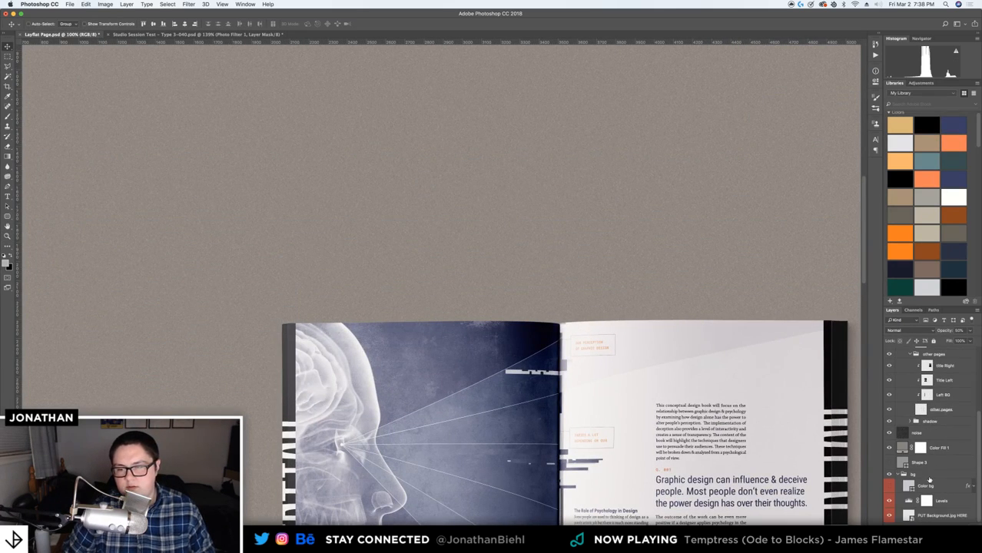
{"action": "left_click", "coordinate": [928, 476]}
{"action": "left_click", "coordinate": [933, 434]}
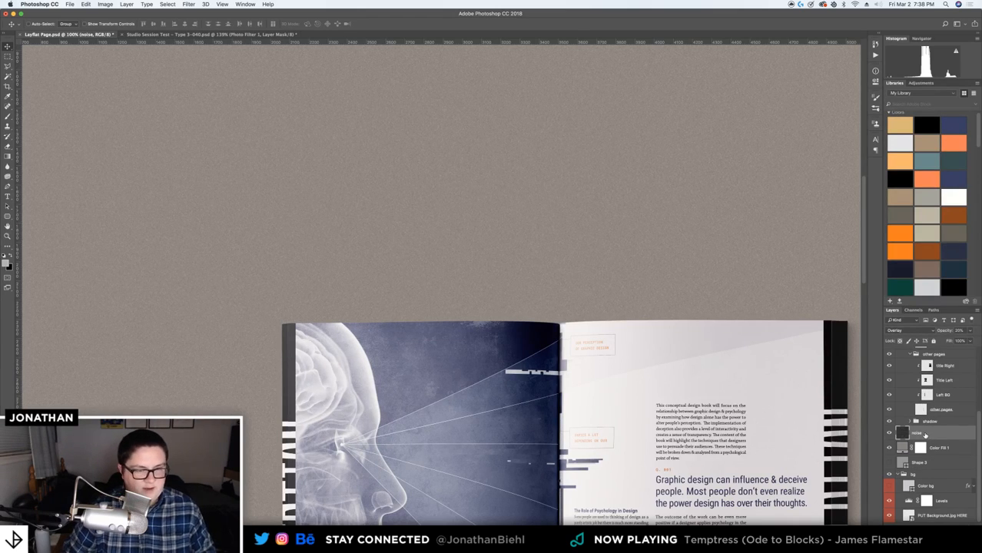
{"action": "key", "text": "1"}
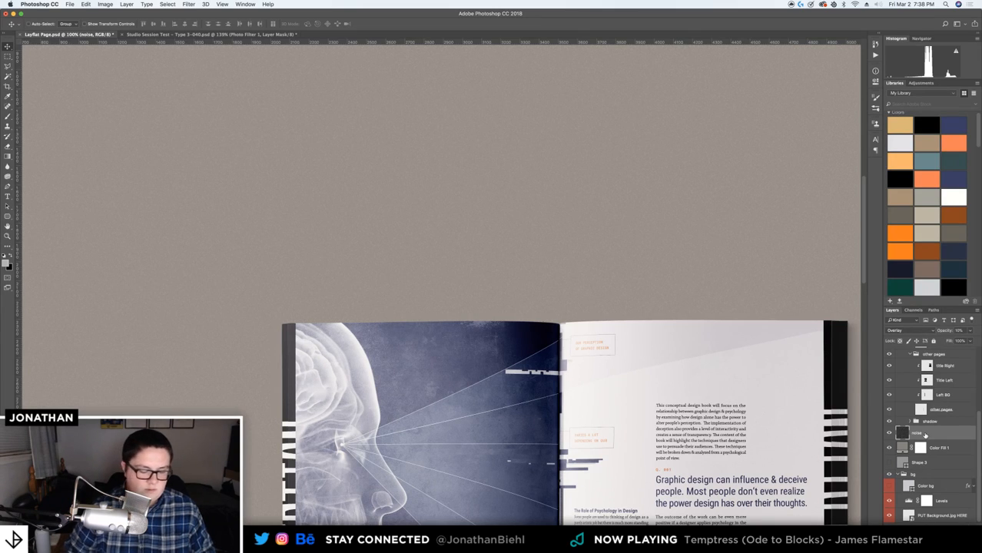
{"action": "key", "text": "0"}
{"action": "key", "text": "5"}
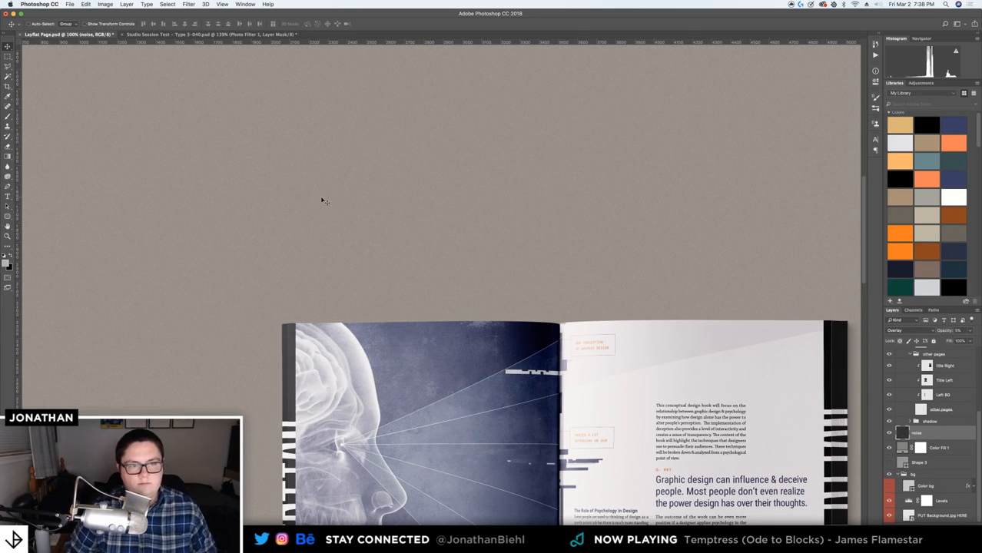
Place the exported Studio-Session-Test---Type-3-040 image into Layflat Page.psd directly above the noise layer
{"action": "key", "text": "z"}
{"action": "left_click", "coordinate": [324, 198], "text": "alt"}
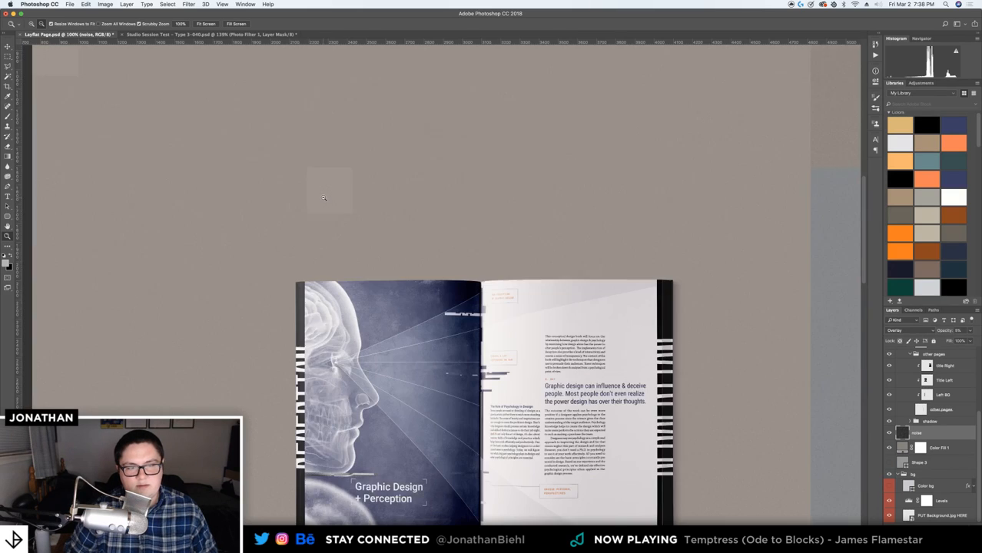
{"action": "left_click", "coordinate": [323, 198], "text": "alt"}
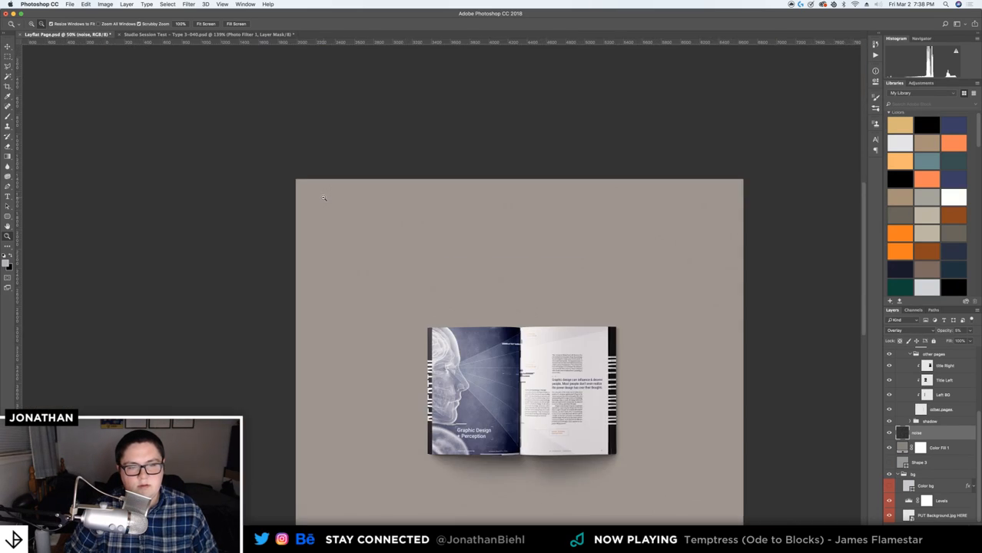
{"action": "key", "text": "v"}
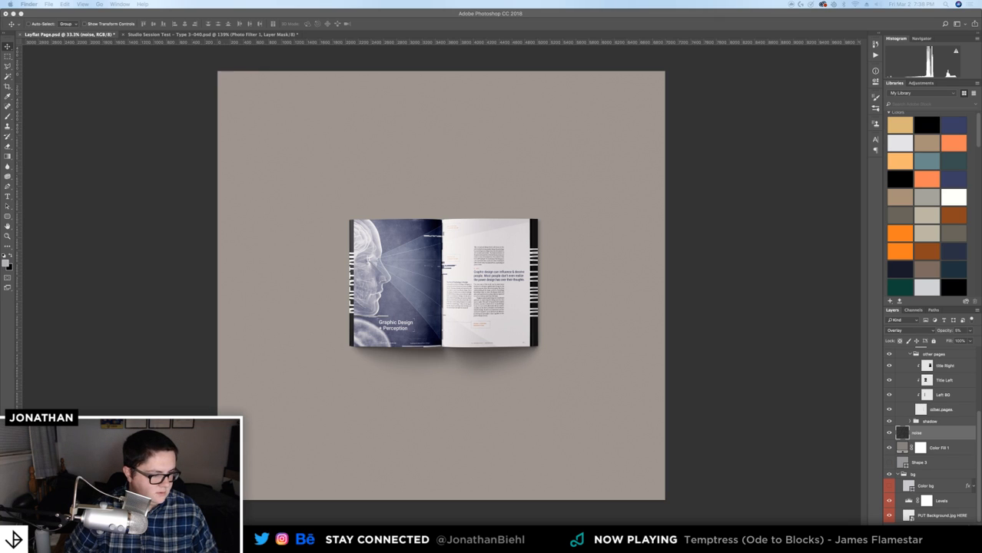
{"action": "left_click", "coordinate": [407, 267]}
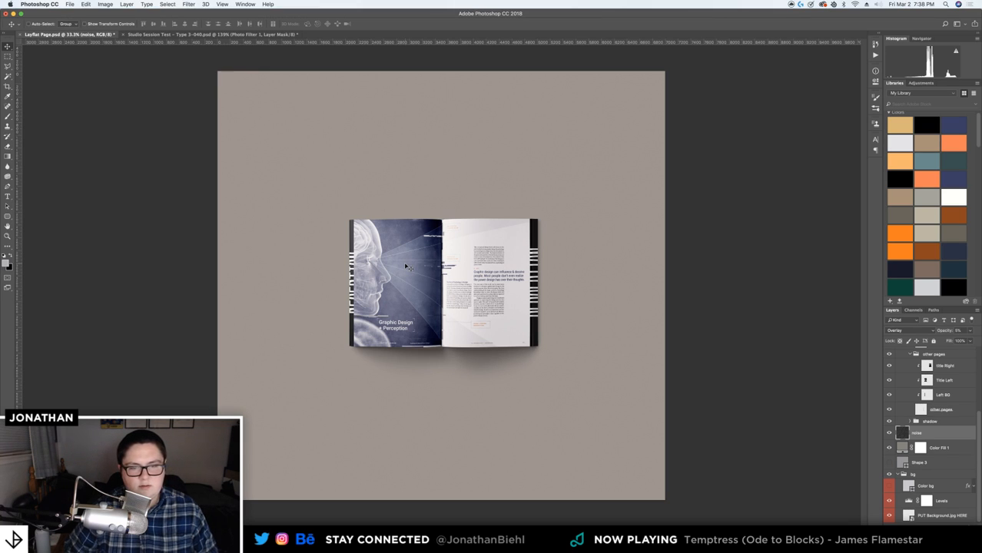
{"action": "key", "text": "super+t"}
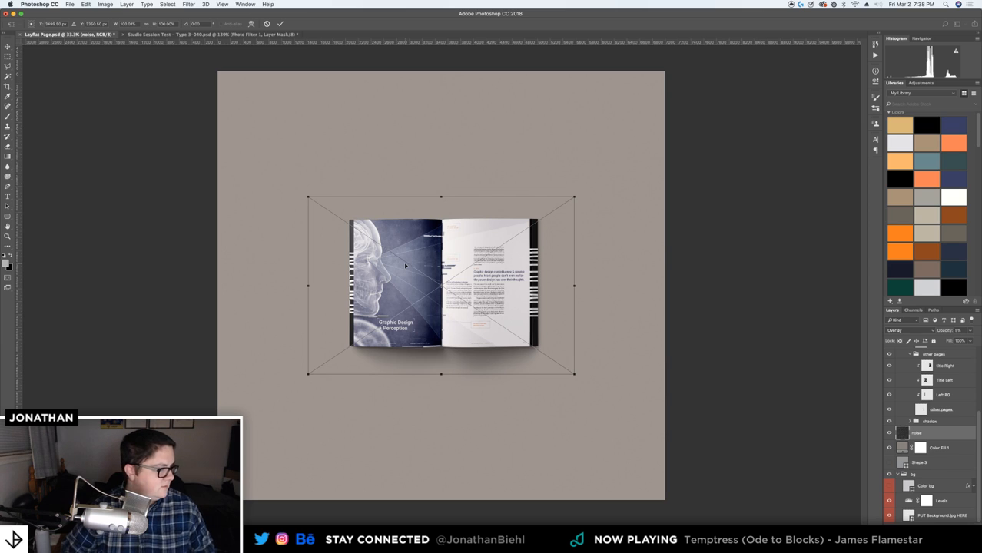
{"action": "key", "text": "Return"}
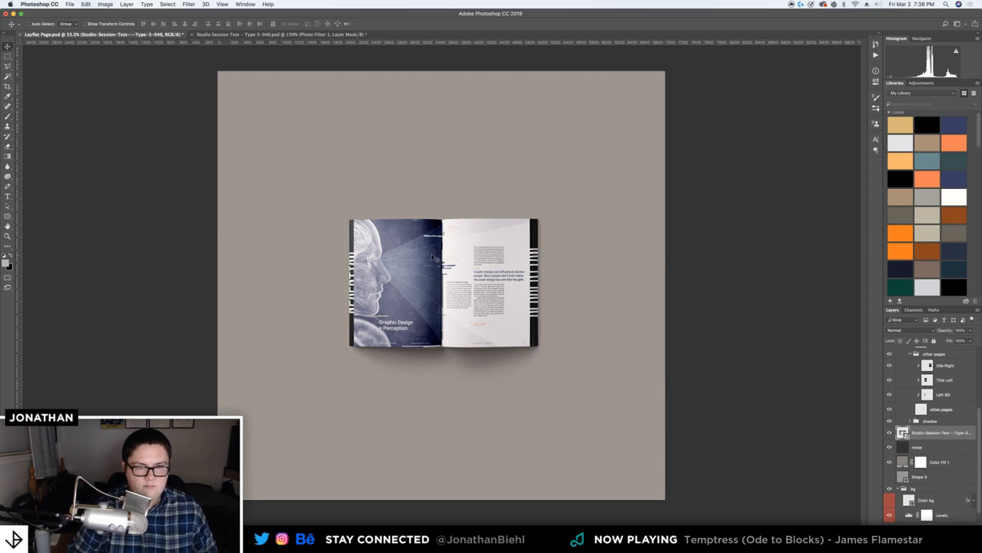
Move the placed cookbook image to the canvas's upper-left area and bring its layer to the top of the stack
{"action": "left_click_drag", "start_coordinate": [434, 258], "coordinate": [352, 149]}
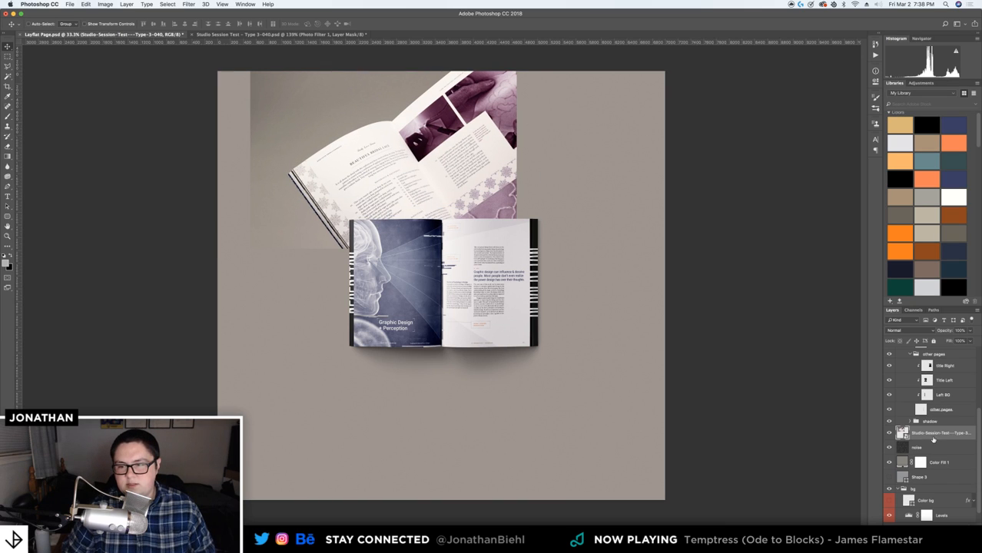
{"action": "scroll", "coordinate": [933, 439], "scroll_direction": "up", "scroll_amount": 5}
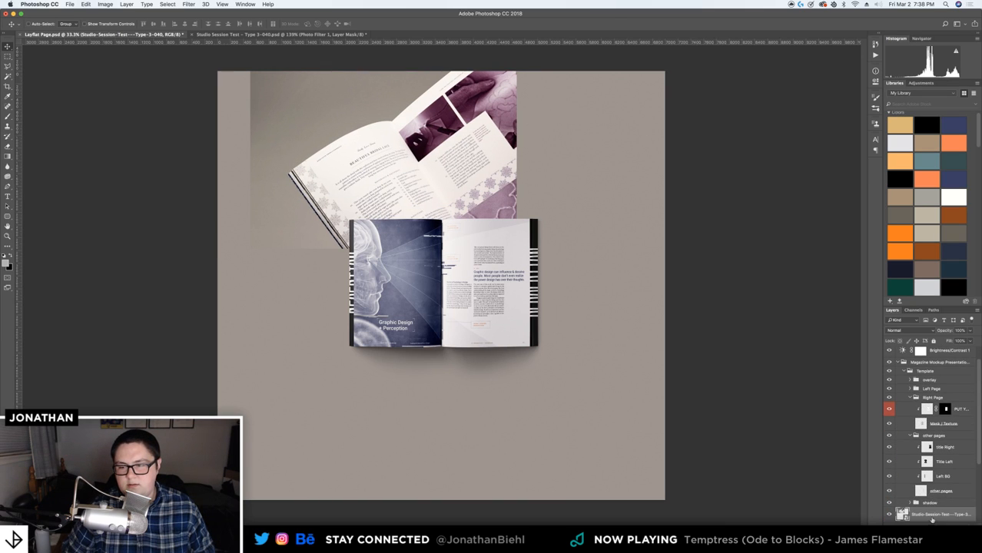
{"action": "left_click_drag", "start_coordinate": [932, 519], "coordinate": [953, 351]}
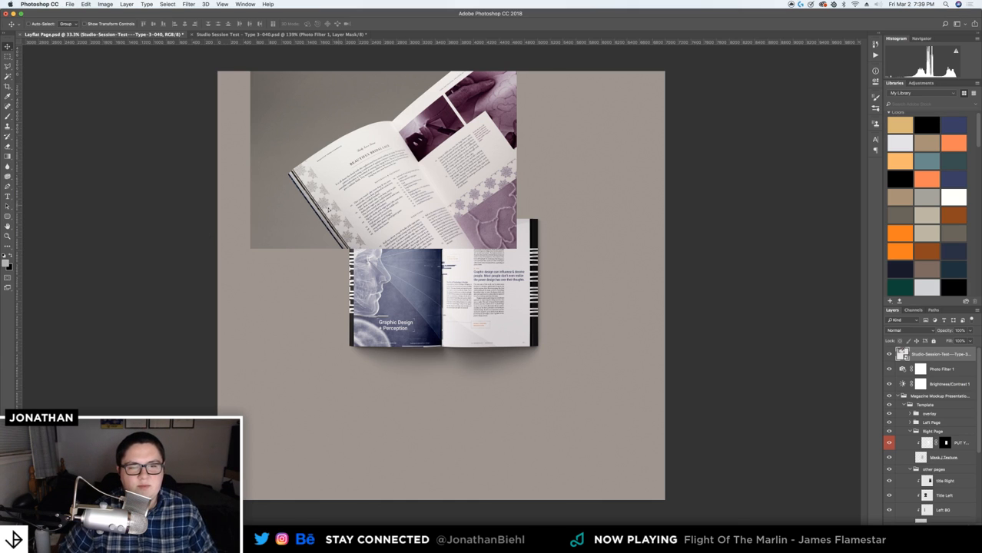
{"action": "left_click_drag", "start_coordinate": [330, 213], "coordinate": [323, 213]}
Compare the placed cookbook photo's lower edge with the mockup background at closer zoom
{"action": "key", "text": "z"}
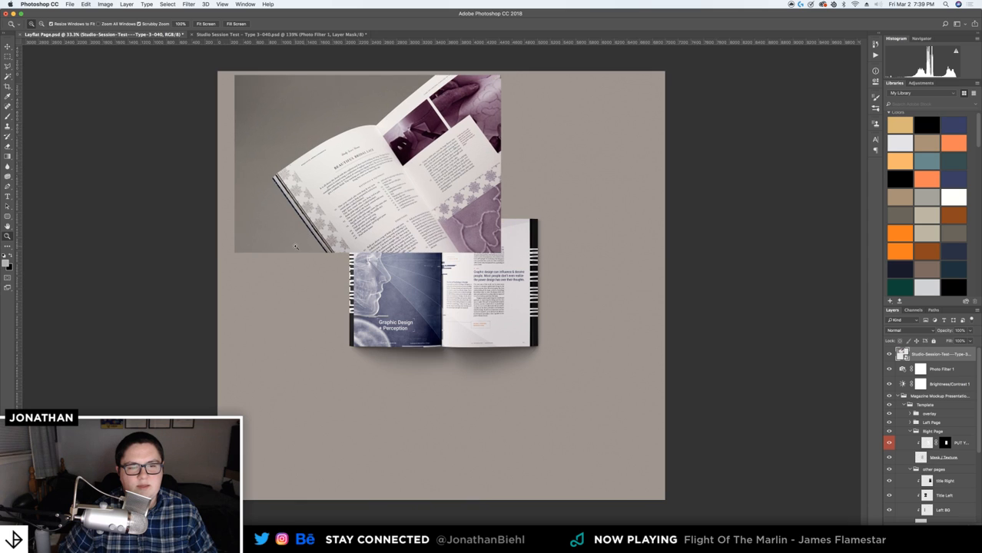
{"action": "left_click", "coordinate": [297, 245]}
{"action": "left_click_drag", "start_coordinate": [293, 263], "coordinate": [327, 257]}
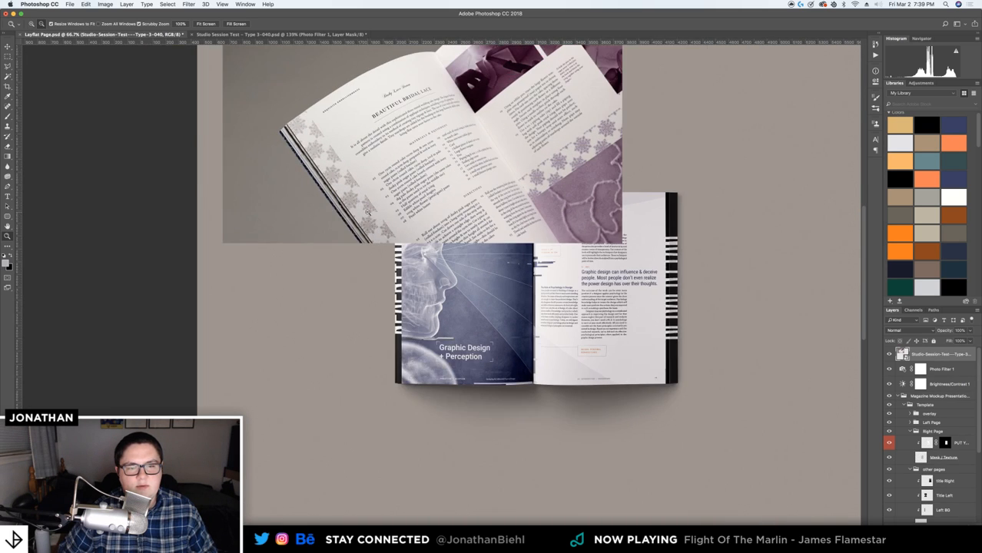
{"action": "left_click", "coordinate": [367, 213], "text": "alt"}
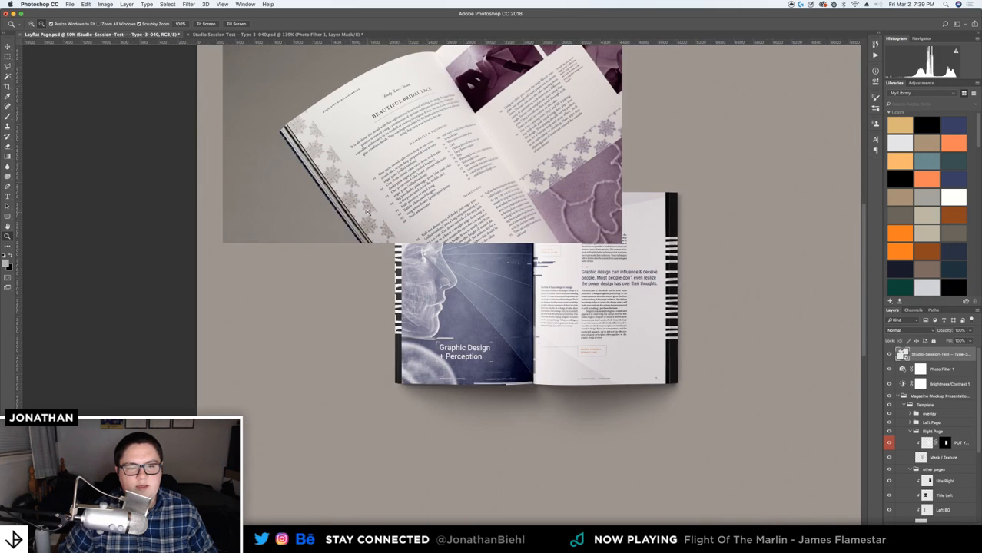
{"action": "left_click", "coordinate": [367, 212], "text": "alt"}
{"action": "key", "text": "v"}
Add a new empty layer directly above the Color bg layer in the bg group
{"action": "scroll", "coordinate": [920, 477], "scroll_direction": "down", "scroll_amount": 5}
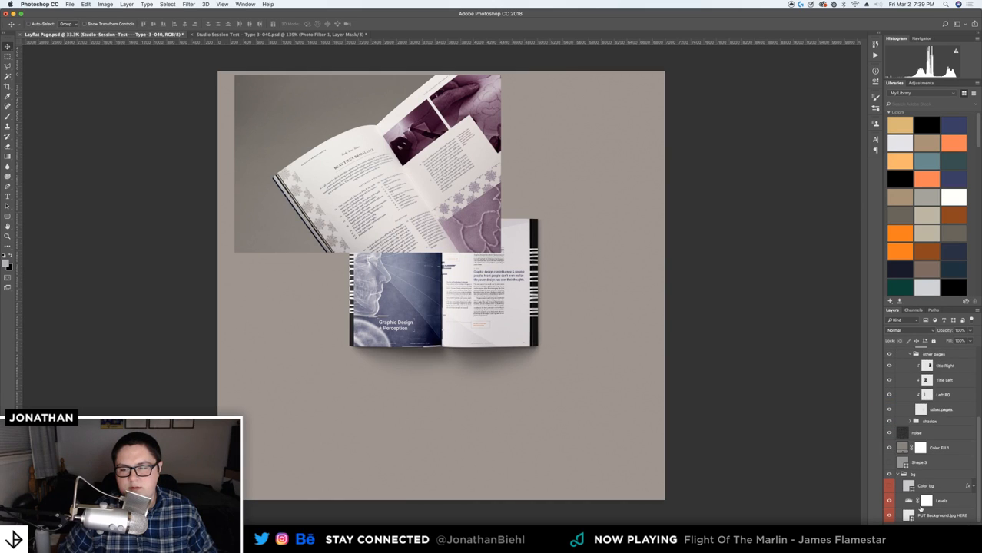
{"action": "left_click", "coordinate": [926, 478]}
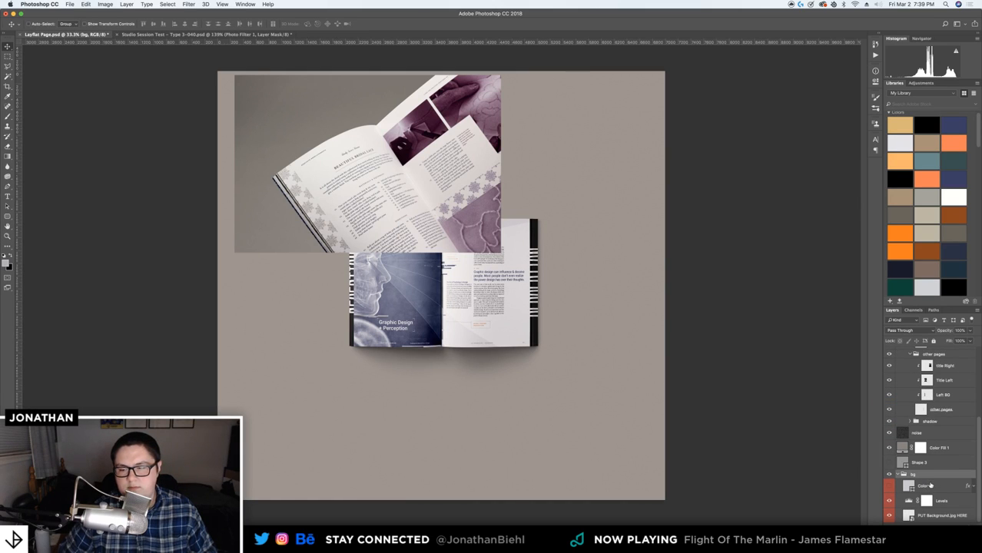
{"action": "left_click", "coordinate": [927, 486]}
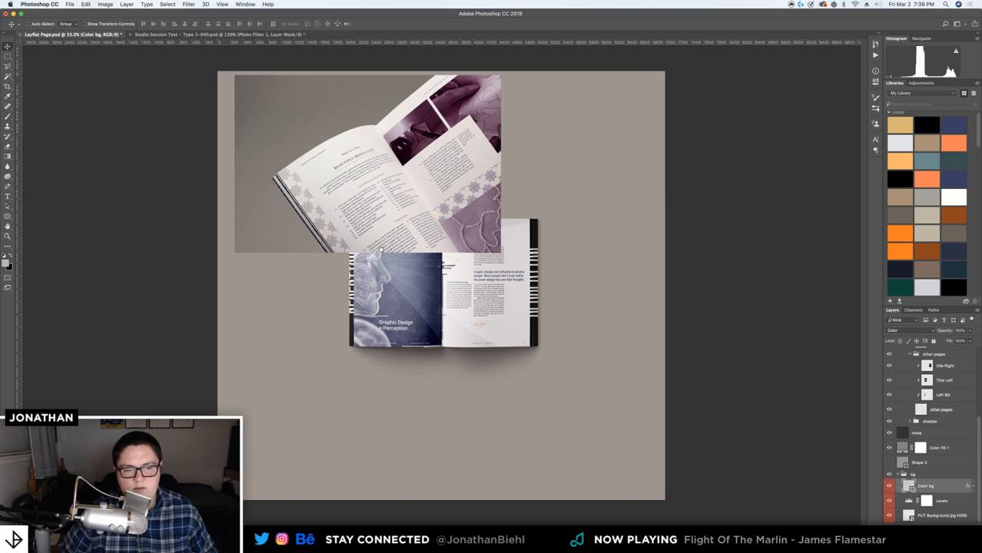
{"action": "key", "text": "z"}
{"action": "left_click", "coordinate": [321, 253]}
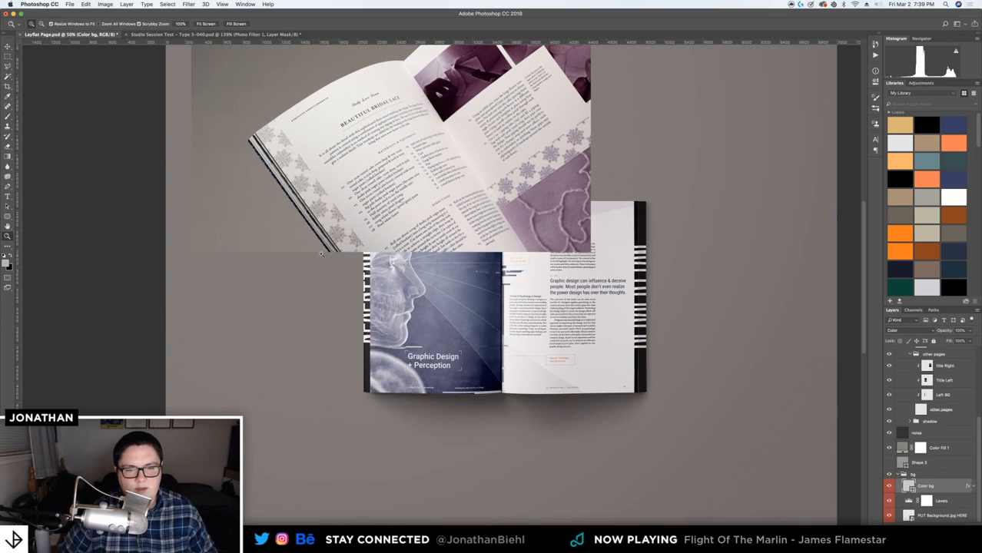
{"action": "key", "text": "v"}
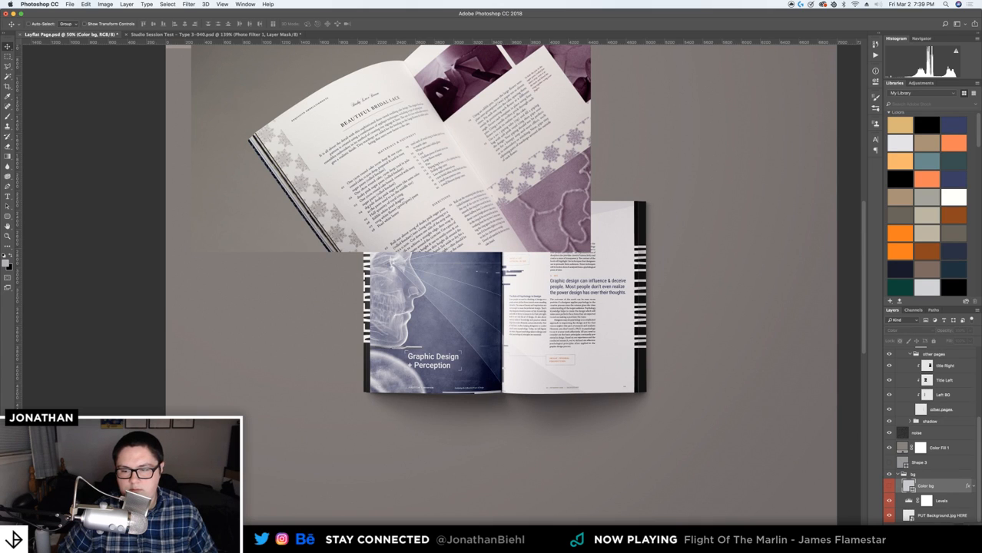
{"action": "left_click", "coordinate": [953, 525]}
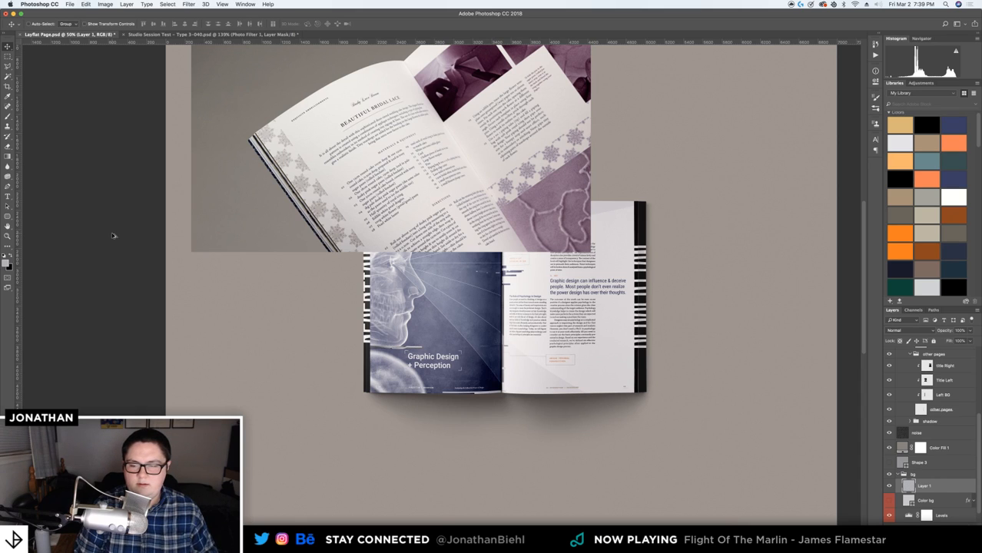
Fill the new bg layer with black and set its opacity to 10%
{"action": "key", "text": "alt+BackSpace"}
{"action": "key", "text": "alt+BackSpace"}
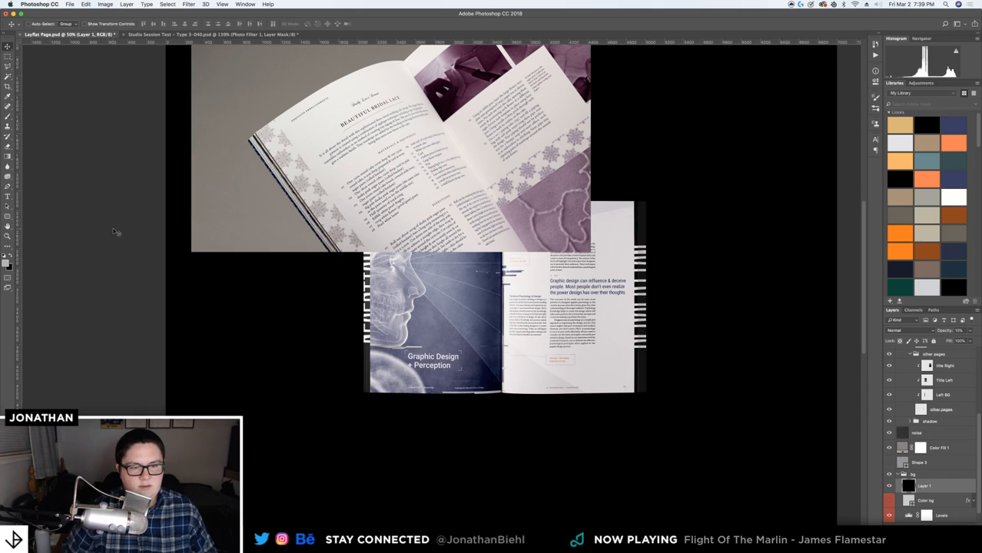
{"action": "key", "text": "1"}
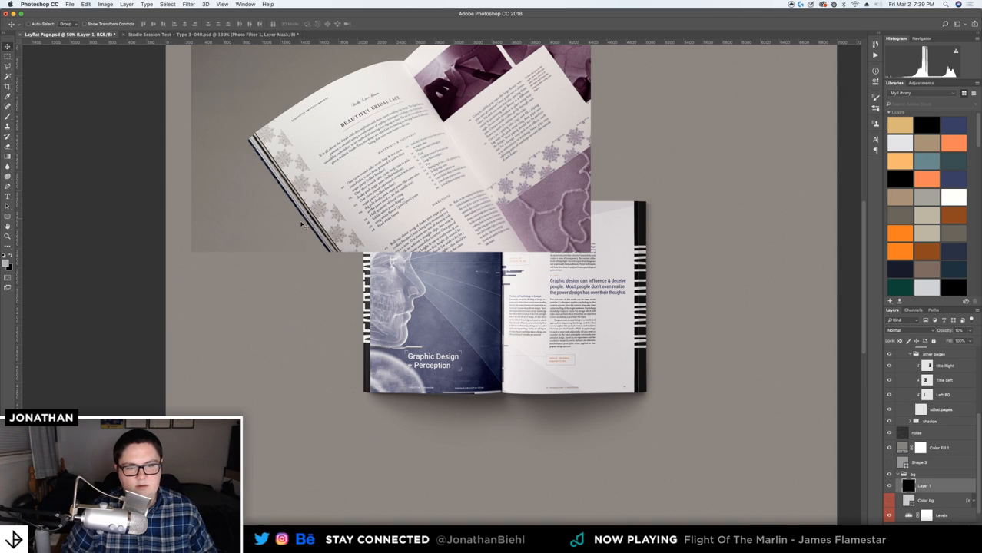
Examine the seam between the cookbook photo's gray backdrop and the darkened mockup background up close
{"action": "key", "text": "z"}
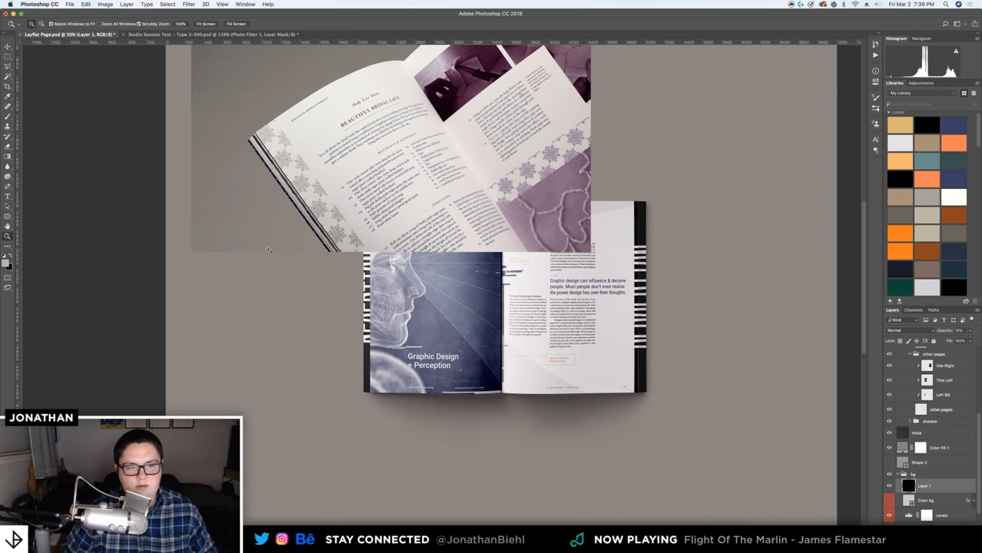
{"action": "left_click", "coordinate": [315, 224]}
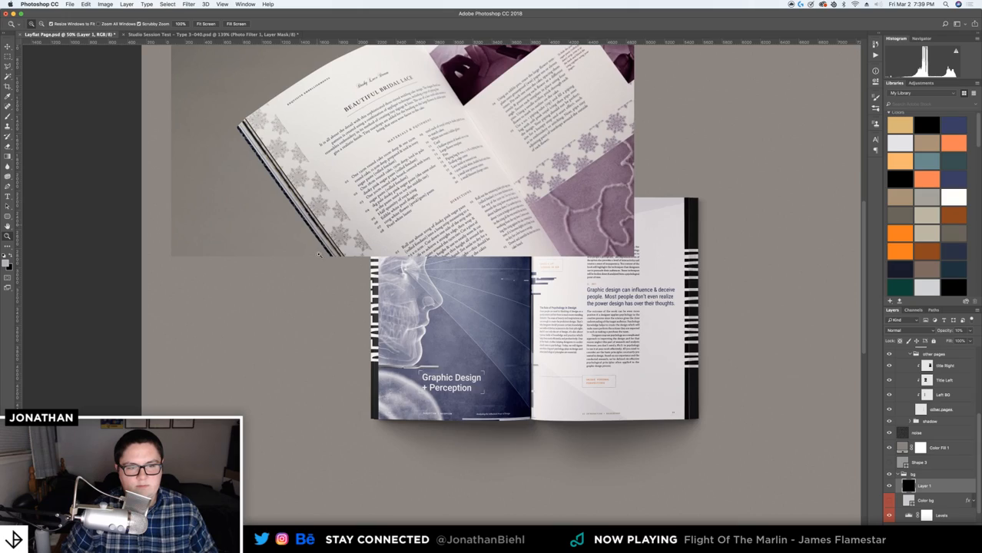
{"action": "left_click", "coordinate": [319, 254]}
{"action": "left_click", "coordinate": [315, 257]}
{"action": "left_click", "coordinate": [303, 261]}
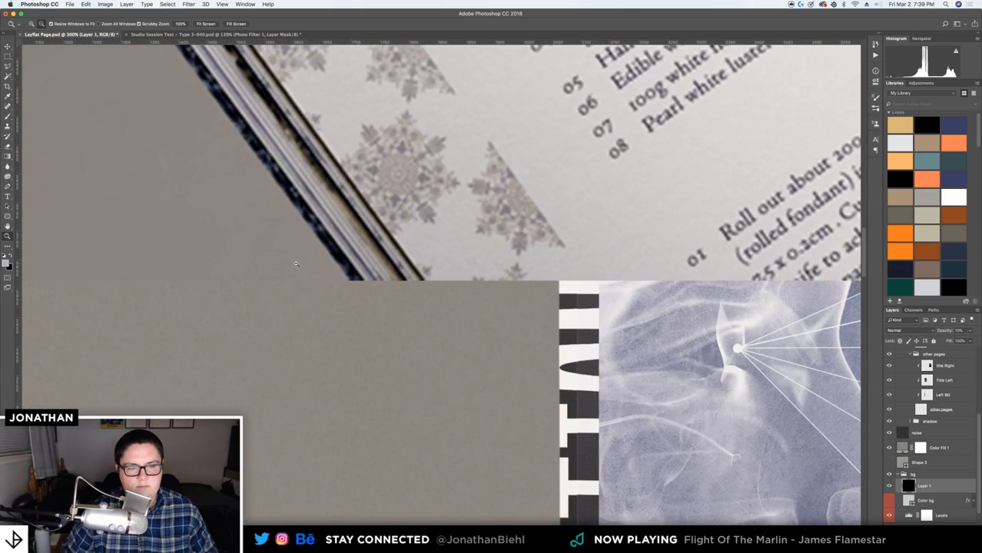
{"action": "left_click", "coordinate": [295, 266], "text": "alt"}
{"action": "left_click", "coordinate": [291, 268], "text": "alt"}
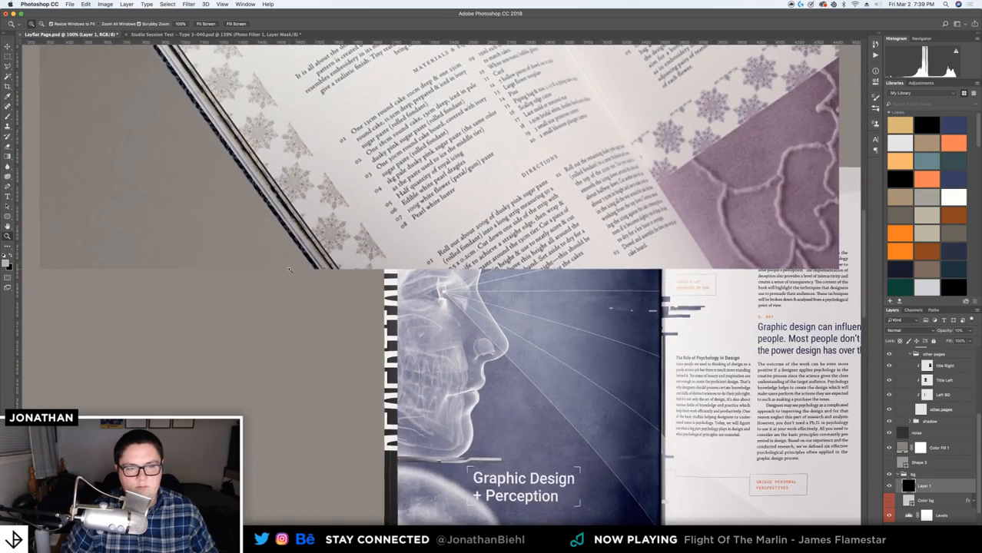
{"action": "left_click", "coordinate": [288, 269]}
{"action": "key", "text": "v"}
Select the Color Fill 1 layer and inspect the background tone and texture around the cookbook photo's lower-left corner
{"action": "scroll", "coordinate": [922, 448], "scroll_direction": "down", "scroll_amount": 1}
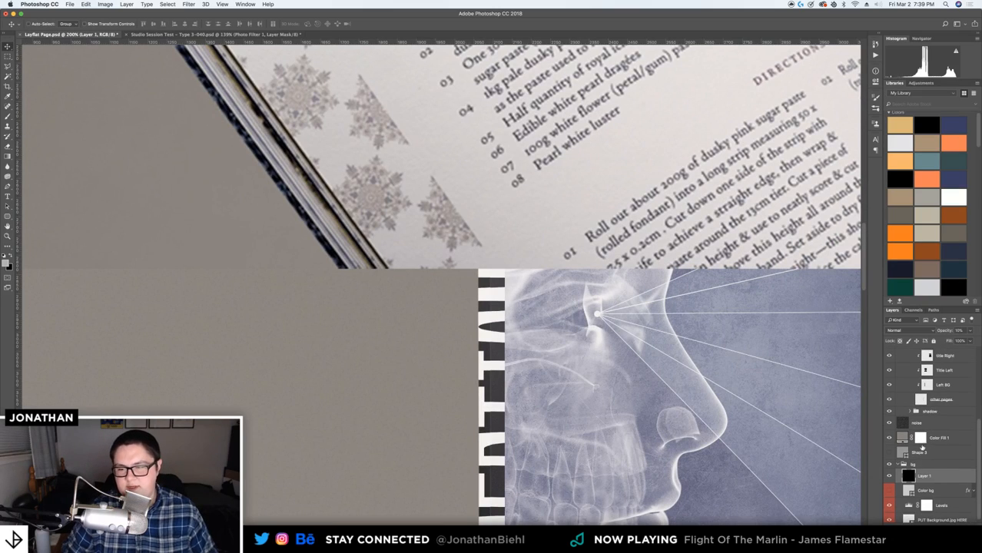
{"action": "left_click", "coordinate": [925, 442]}
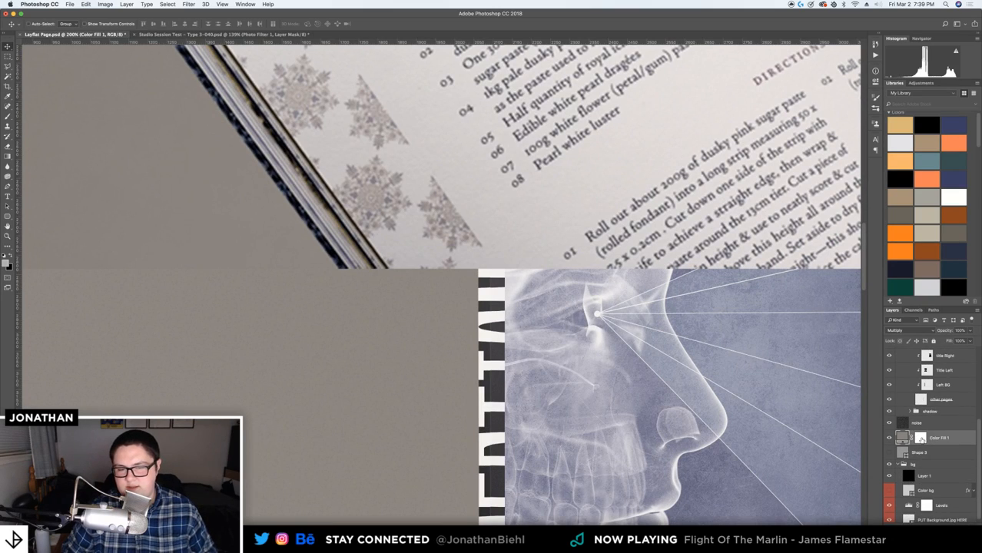
{"action": "scroll", "coordinate": [924, 441], "scroll_direction": "up", "scroll_amount": 1}
{"action": "scroll", "coordinate": [923, 440], "scroll_direction": "up", "scroll_amount": 1}
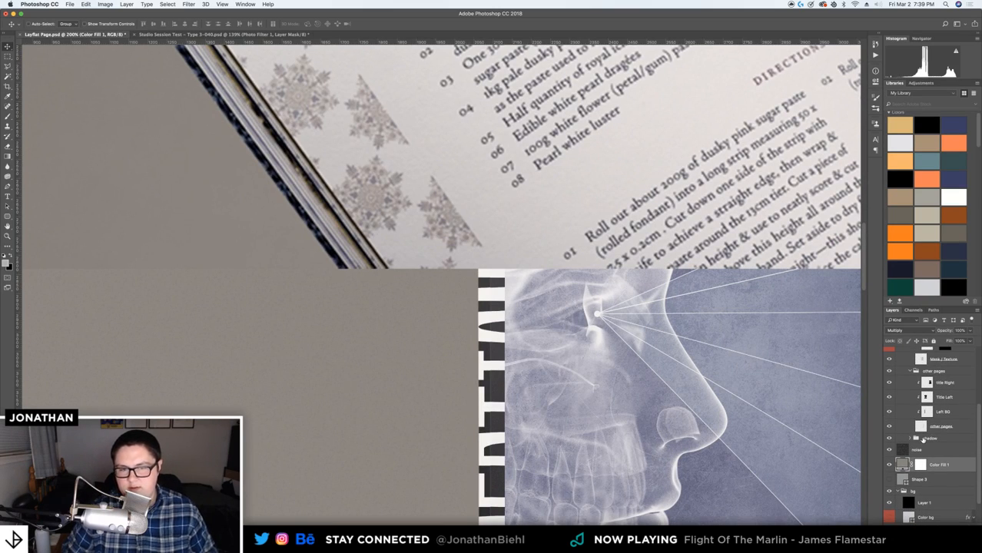
{"action": "key", "text": "z"}
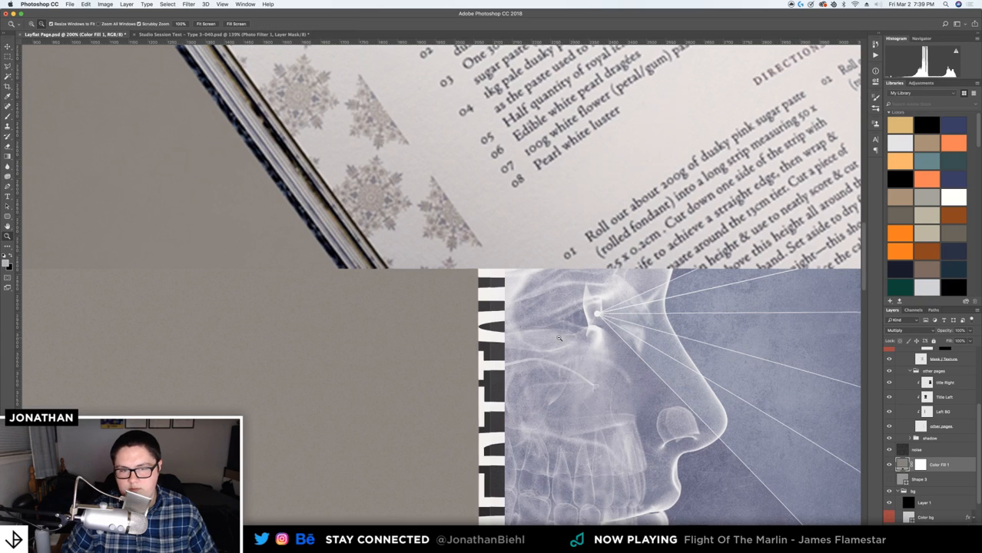
{"action": "left_click", "coordinate": [558, 335], "text": "alt"}
{"action": "left_click_drag", "start_coordinate": [571, 412], "coordinate": [663, 407]}
{"action": "left_click", "coordinate": [511, 302], "text": "alt"}
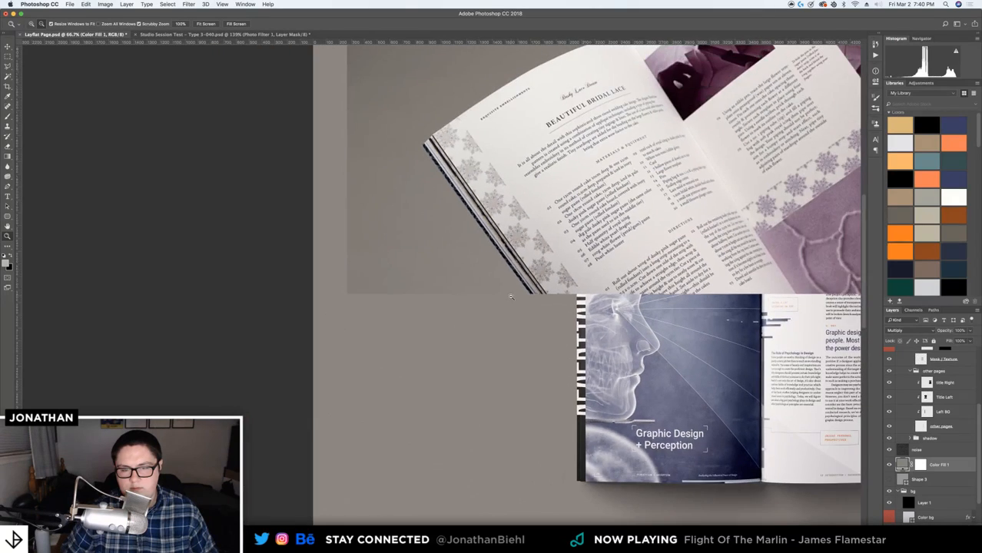
{"action": "left_click", "coordinate": [511, 304]}
{"action": "left_click", "coordinate": [512, 304]}
{"action": "left_click_drag", "start_coordinate": [511, 303], "coordinate": [656, 309]}
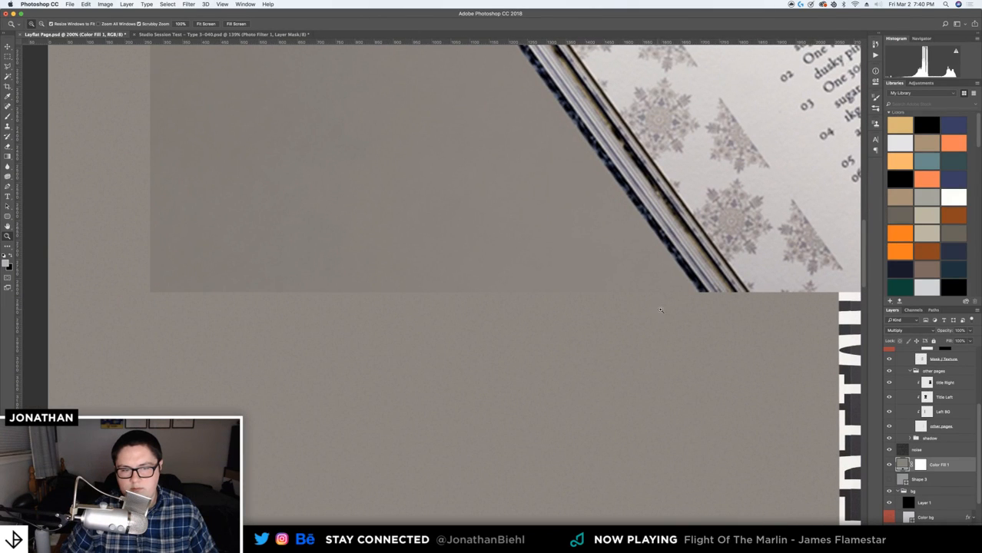
{"action": "key", "text": "v"}
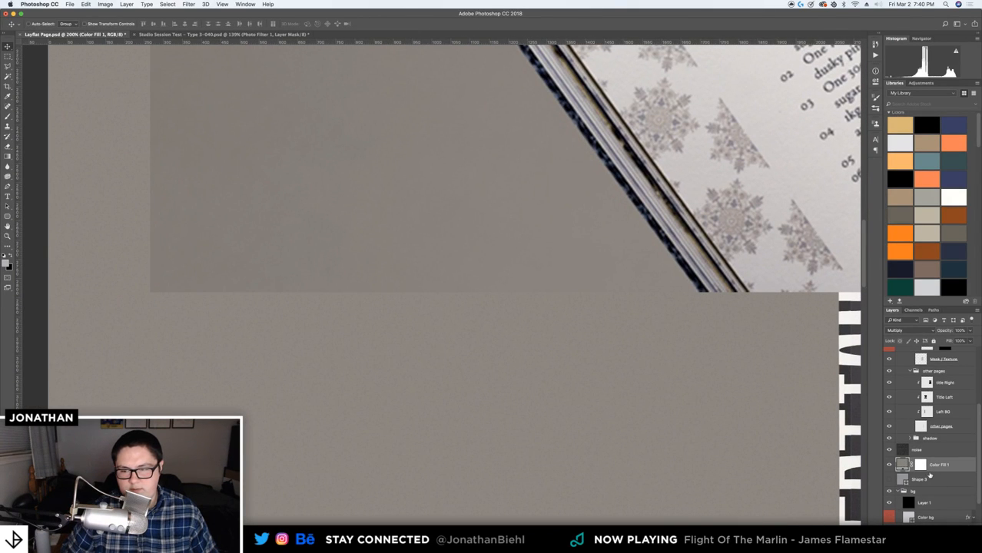
Try opacities of 5%, 10% and 13% on the black Layer 1 in the bg group
{"action": "left_click", "coordinate": [930, 504]}
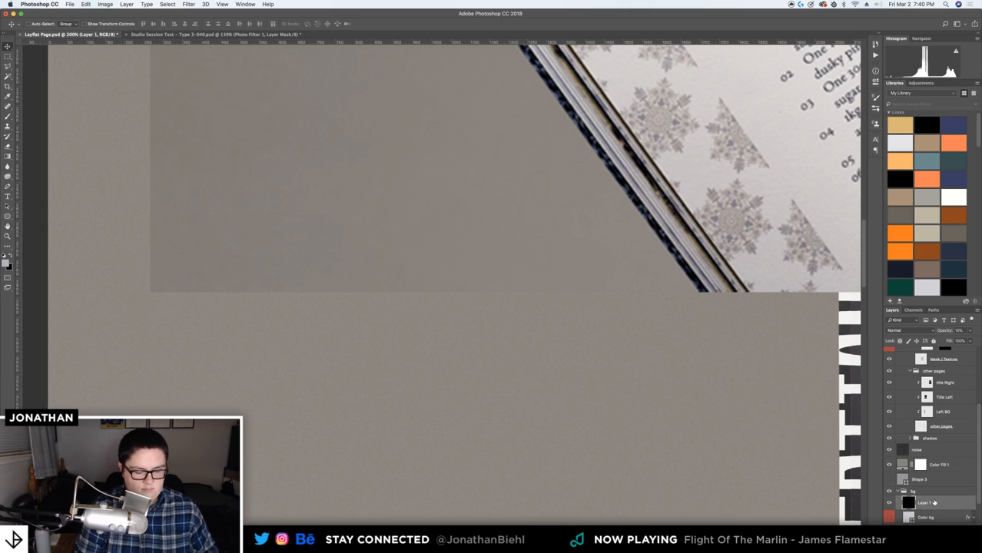
{"action": "key", "text": "0"}
{"action": "key", "text": "5"}
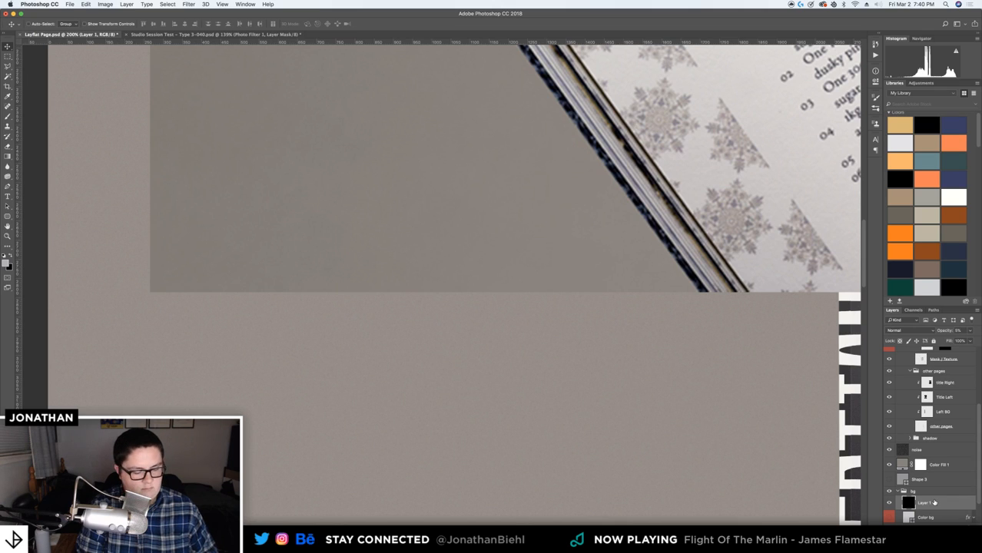
{"action": "key", "text": "1"}
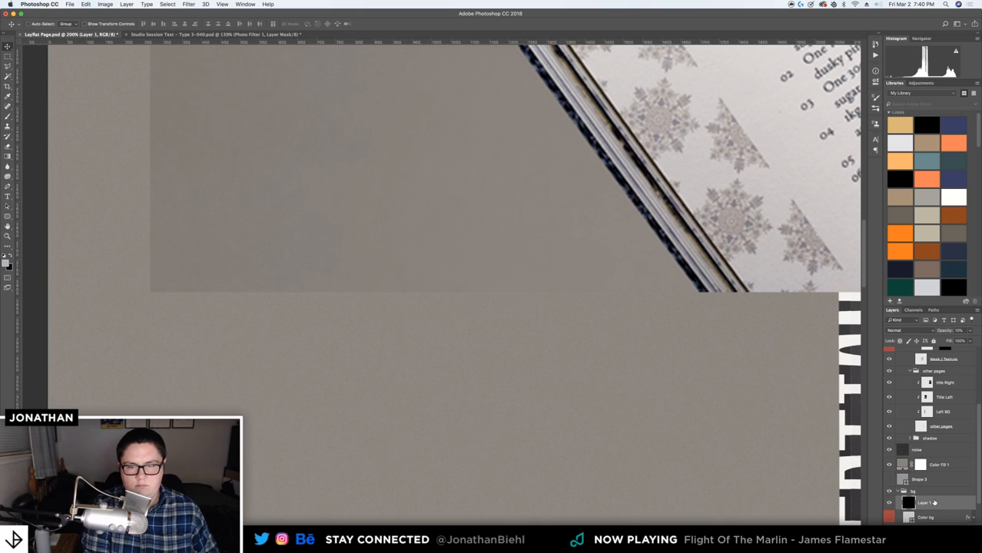
{"action": "key", "text": "1"}
{"action": "key", "text": "5"}
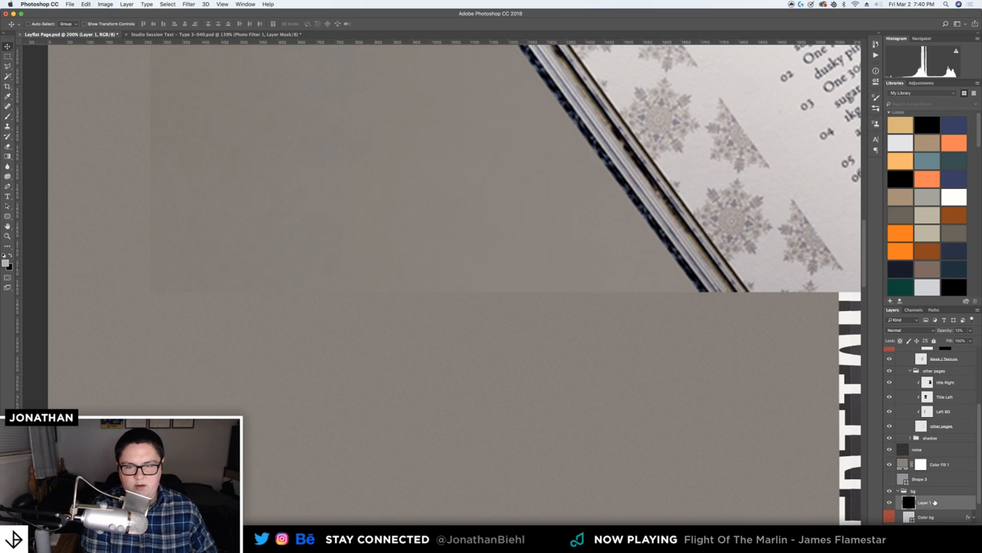
Check the mockup background against the cookbook photo's backdrop from close-up to full-canvas view
{"action": "key", "text": "z"}
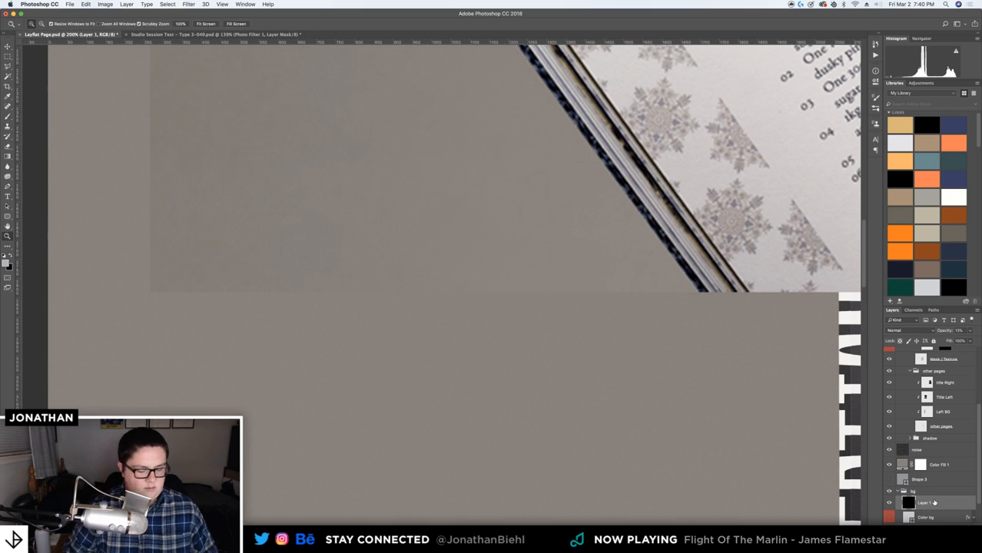
{"action": "left_click", "coordinate": [578, 361], "text": "alt"}
{"action": "left_click", "coordinate": [511, 280], "text": "alt"}
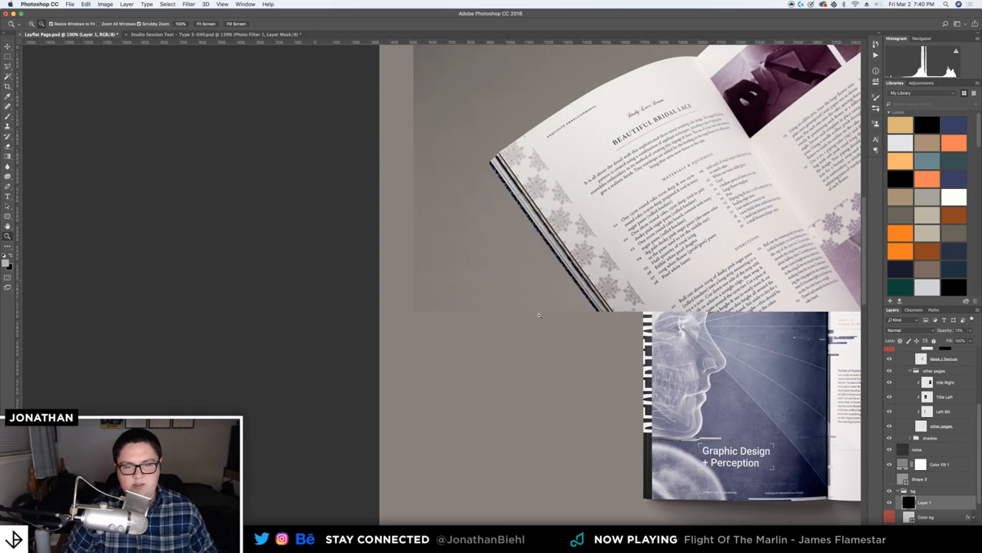
{"action": "left_click_drag", "start_coordinate": [512, 281], "coordinate": [544, 305]}
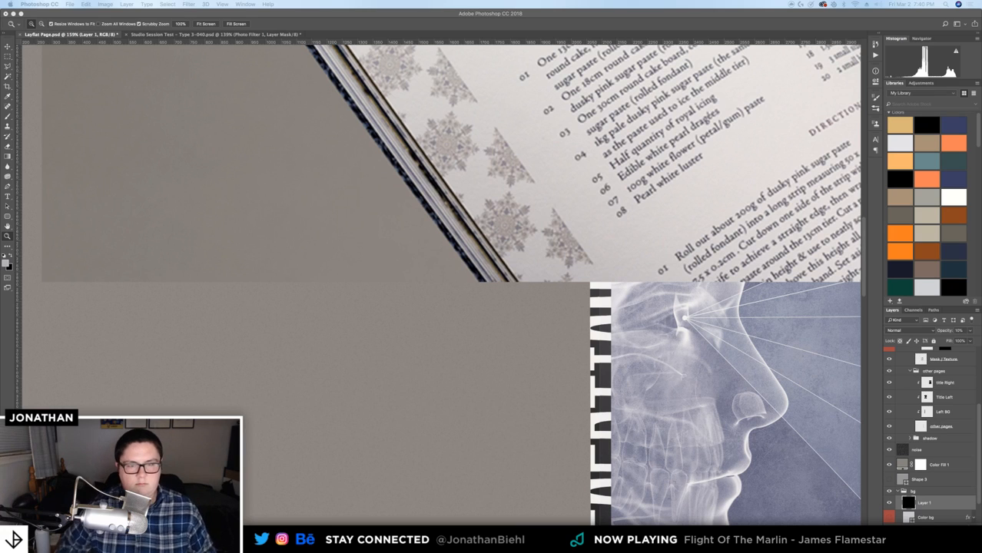
{"action": "left_click", "coordinate": [417, 205], "text": "alt"}
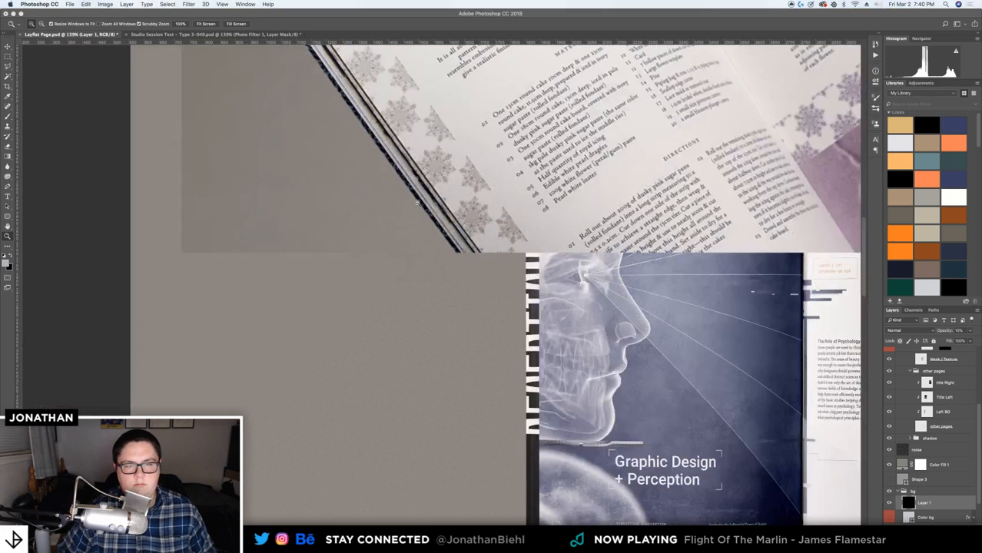
{"action": "left_click", "coordinate": [415, 203], "text": "alt"}
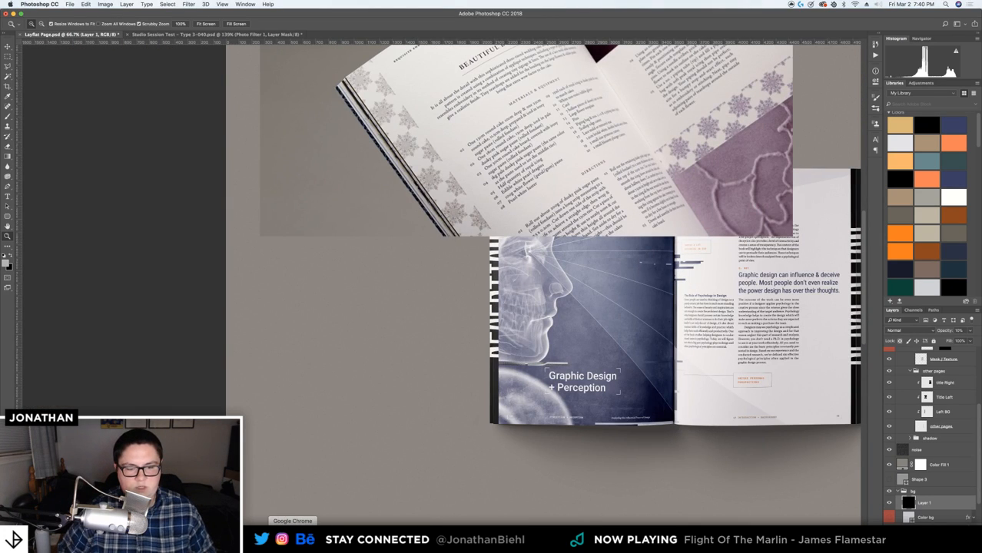
{"action": "left_click", "coordinate": [297, 539]}
{"action": "left_click", "coordinate": [273, 279]}
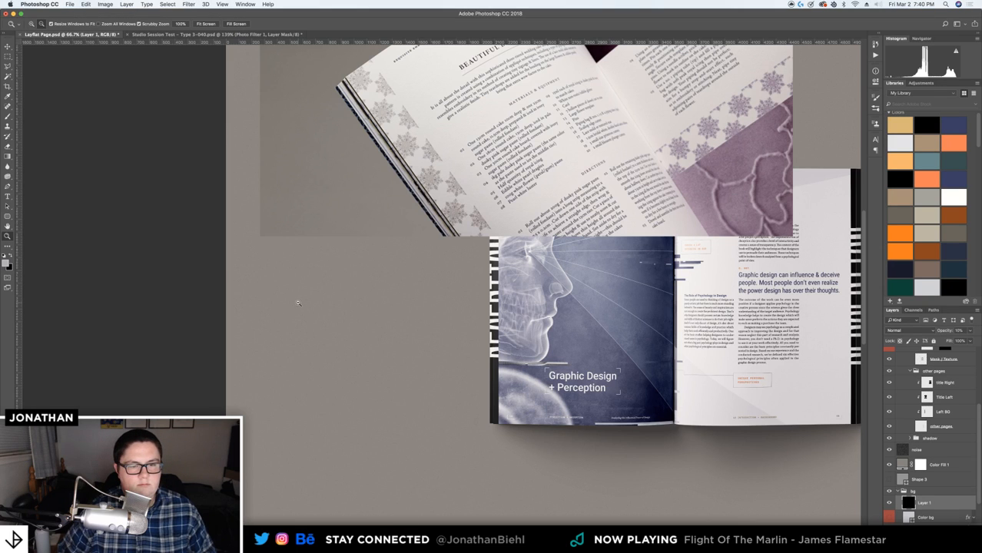
{"action": "left_click", "coordinate": [296, 303], "text": "alt"}
{"action": "left_click", "coordinate": [334, 296], "text": "alt"}
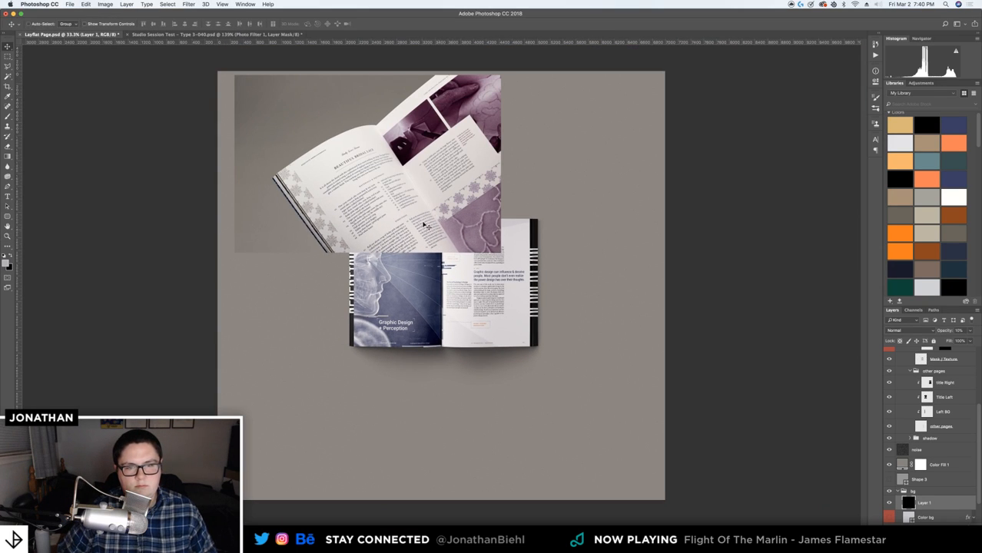
{"action": "left_click", "coordinate": [393, 133]}
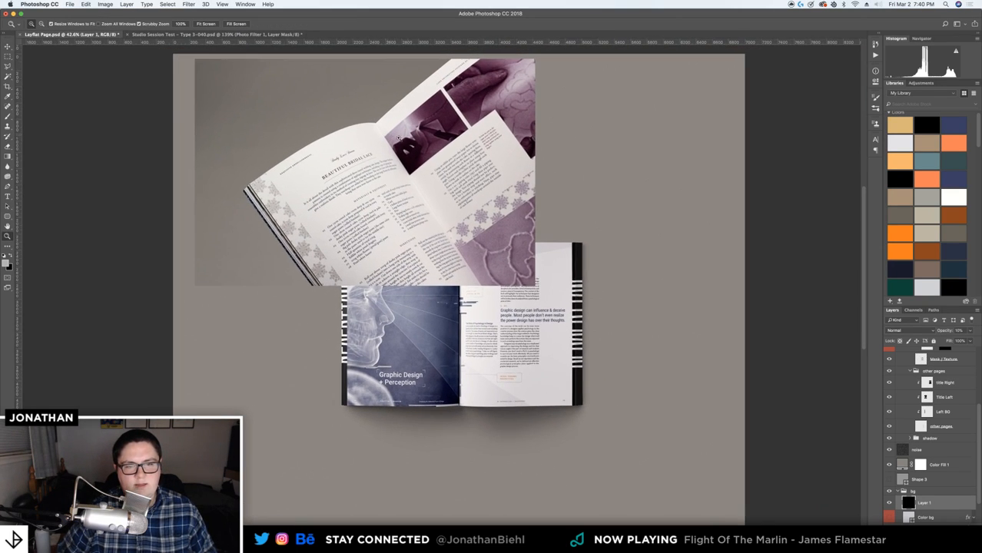
{"action": "key", "text": "v"}
{"action": "scroll", "coordinate": [913, 466], "scroll_direction": "down", "scroll_amount": 2}
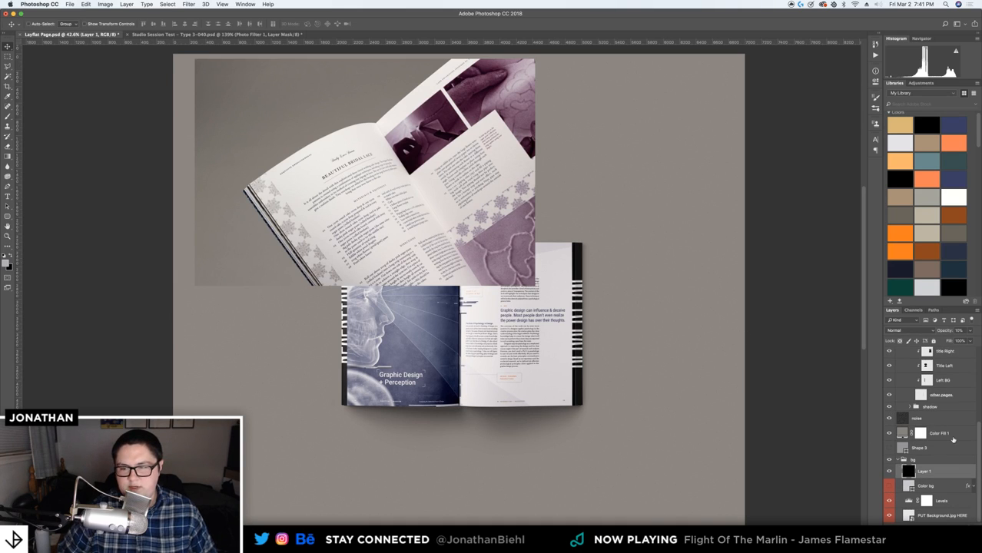
{"action": "left_click", "coordinate": [900, 432]}
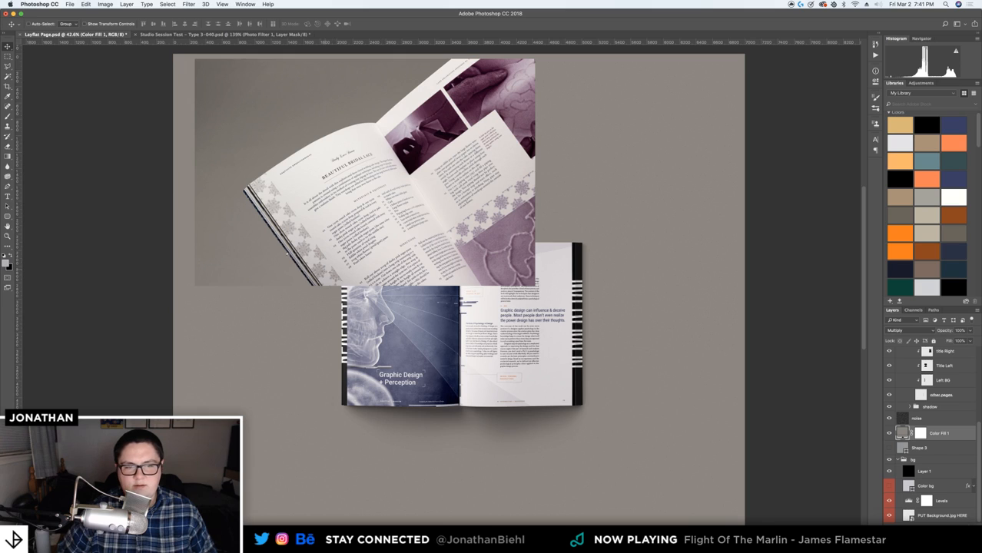
{"action": "left_click_drag", "start_coordinate": [273, 226], "coordinate": [290, 222]}
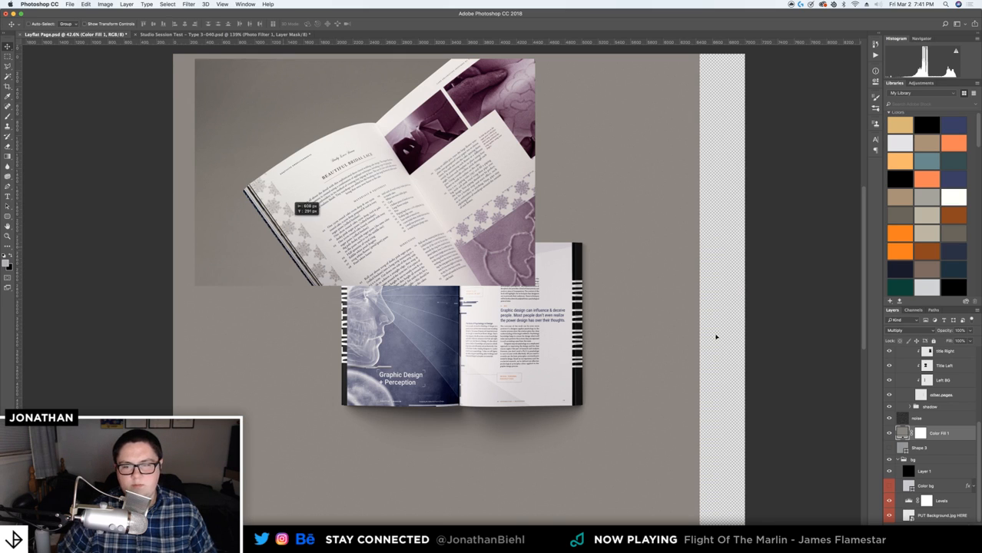
{"action": "key", "text": "super+c"}
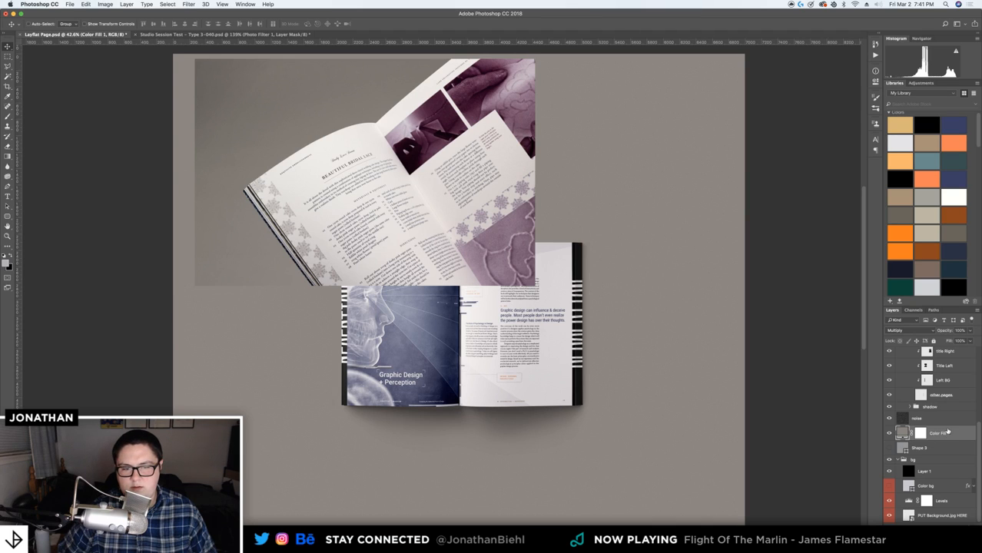
Select the placed cookbook photo layer and move it so its printed page sits directly above the magazine's right page
{"action": "scroll", "coordinate": [945, 426], "scroll_direction": "up", "scroll_amount": 3}
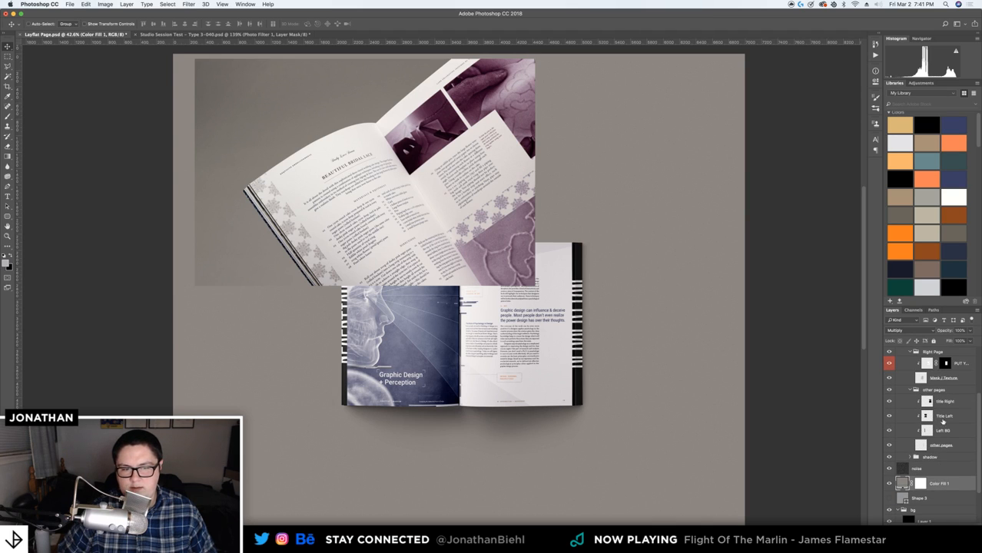
{"action": "scroll", "coordinate": [933, 422], "scroll_direction": "up", "scroll_amount": 5}
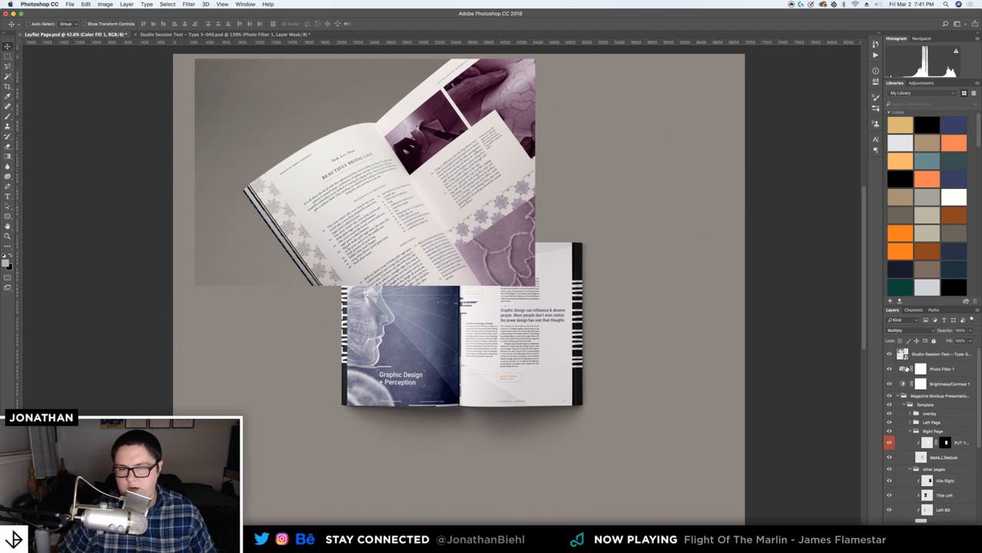
{"action": "key", "text": "z"}
{"action": "left_click", "coordinate": [530, 295]}
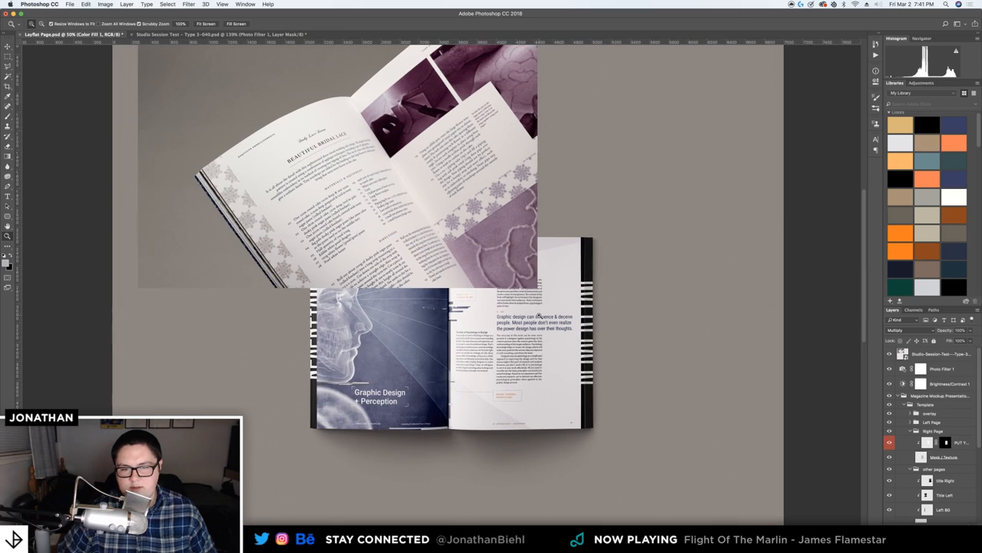
{"action": "left_click_drag", "start_coordinate": [540, 316], "coordinate": [570, 303]}
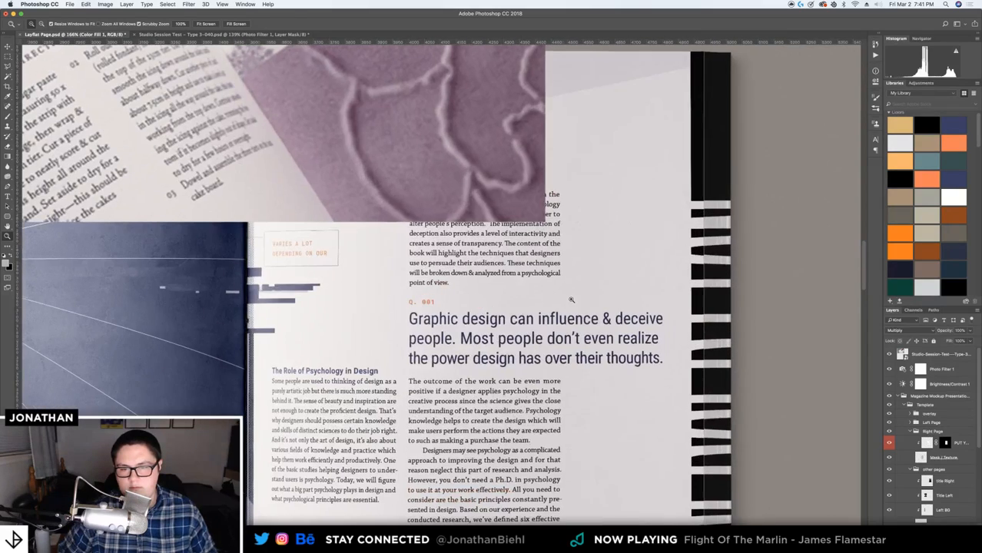
{"action": "key", "text": "v"}
{"action": "left_click", "coordinate": [913, 354]}
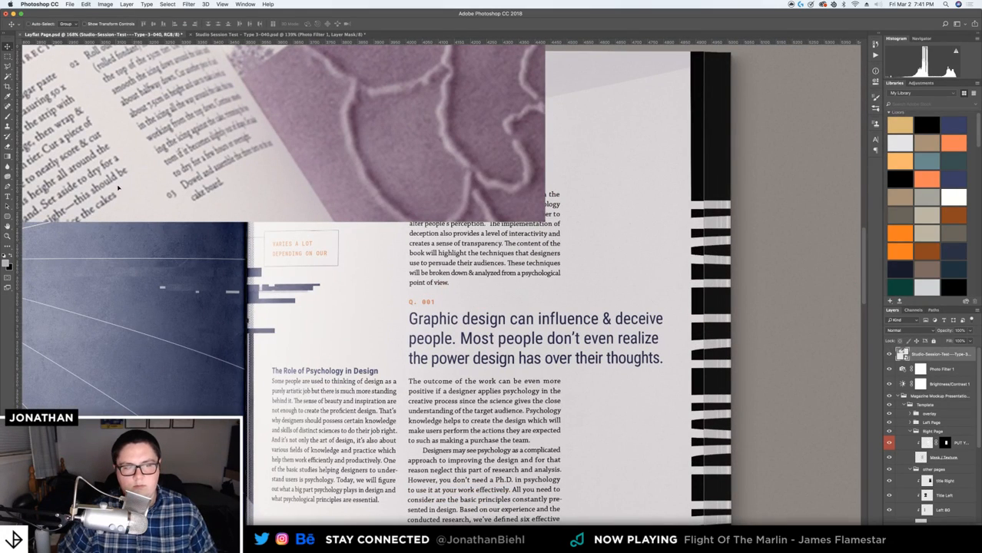
{"action": "left_click_drag", "start_coordinate": [672, 296], "coordinate": [638, 261]}
Compare the paper tone of the cookbook page with the magazine's right page, from close-up to full-canvas view
{"action": "key", "text": "z"}
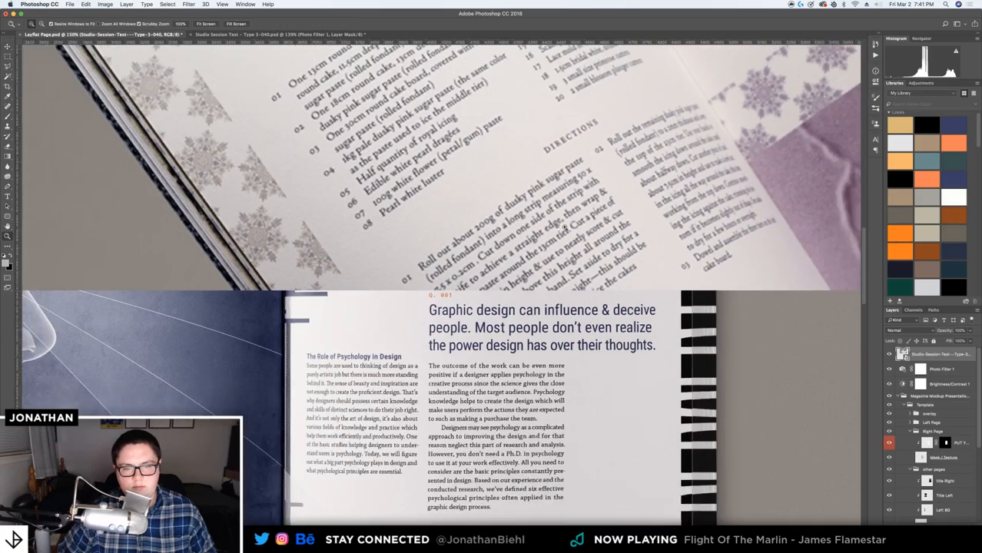
{"action": "left_click_drag", "start_coordinate": [575, 232], "coordinate": [590, 208]}
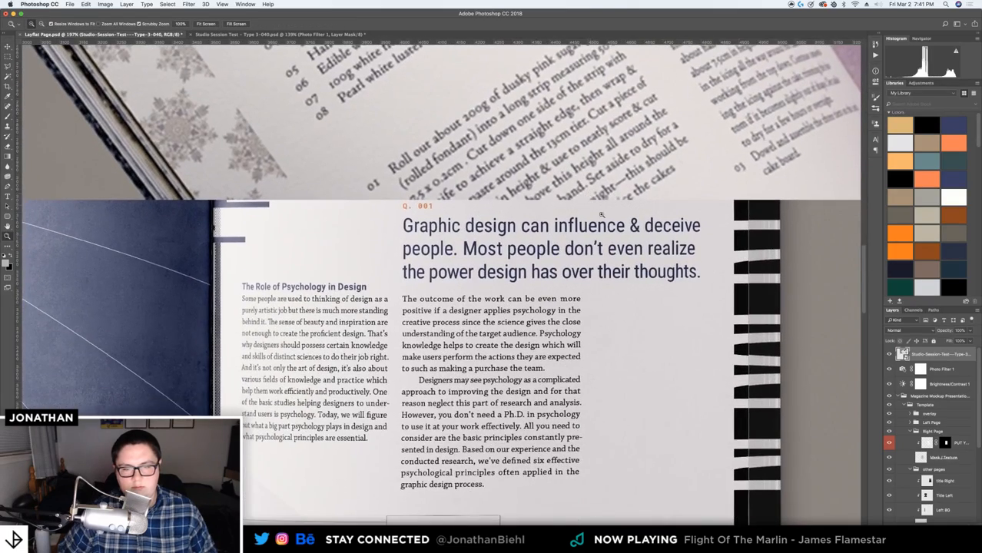
{"action": "left_click_drag", "start_coordinate": [651, 291], "coordinate": [622, 306]}
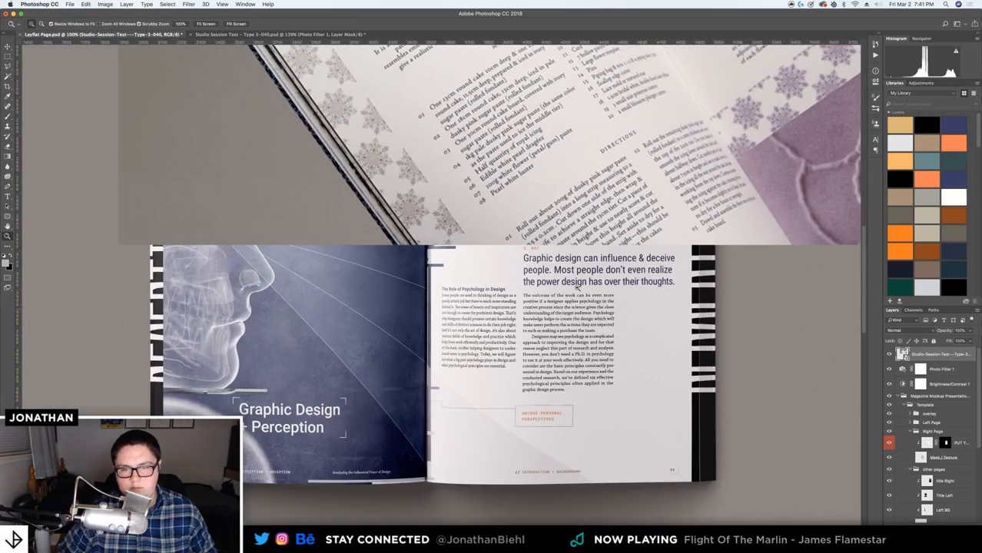
{"action": "scroll", "coordinate": [498, 223], "scroll_direction": "down", "scroll_amount": 6}
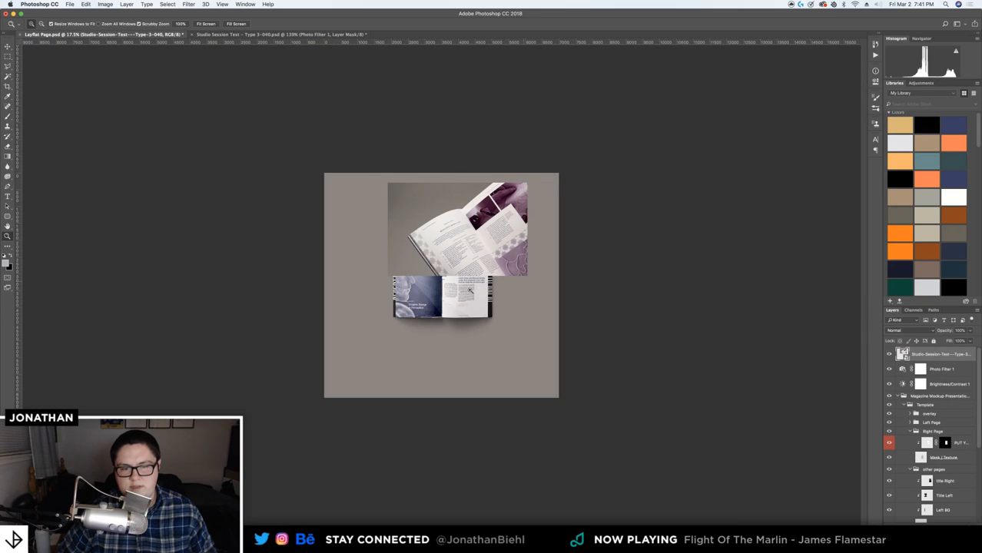
{"action": "scroll", "coordinate": [469, 290], "scroll_direction": "up", "scroll_amount": 3}
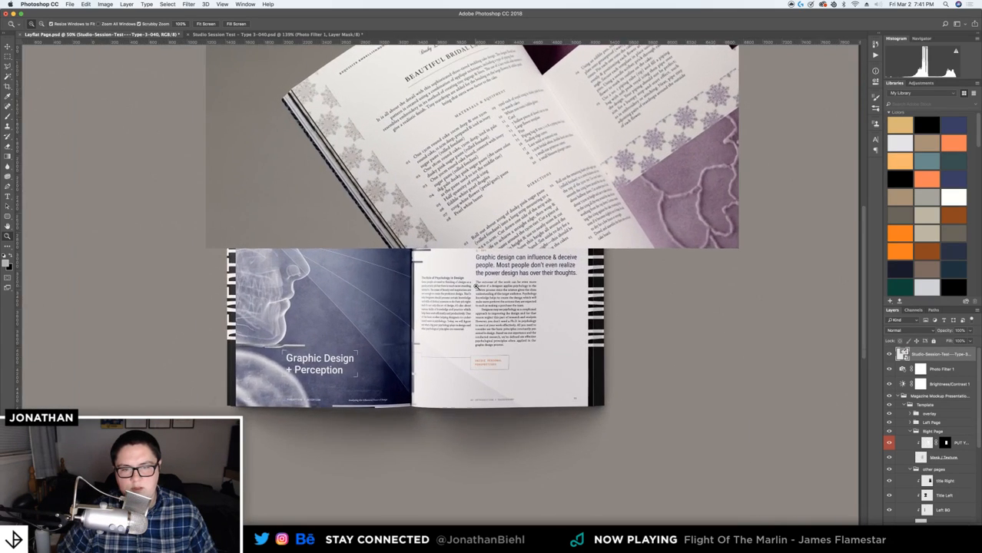
{"action": "scroll", "coordinate": [475, 288], "scroll_direction": "up", "scroll_amount": 3}
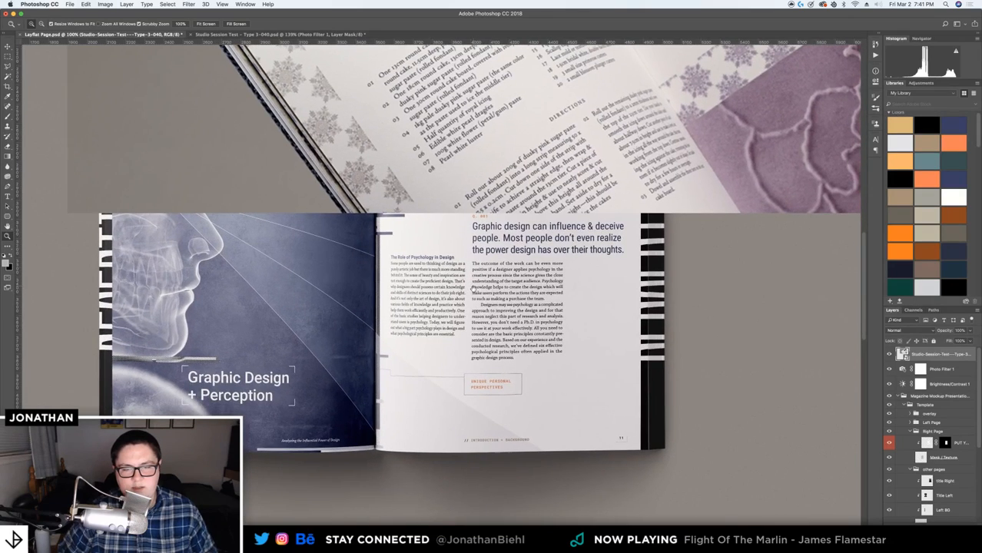
{"action": "scroll", "coordinate": [469, 228], "scroll_direction": "up", "scroll_amount": 2}
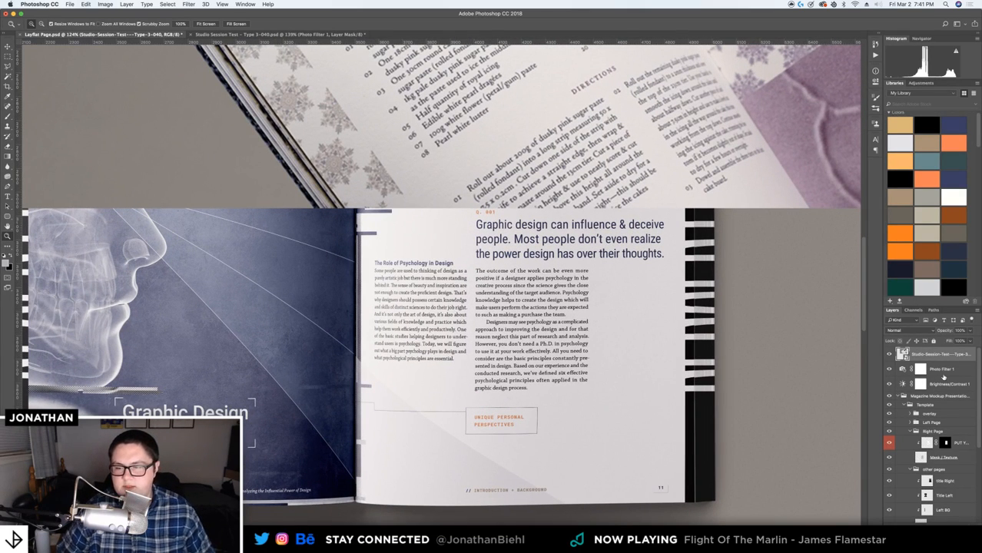
Collapse the Right Page and other pages groups, expand the overlay group, and load the highlight layer's outline as a selection
{"action": "left_click", "coordinate": [943, 376]}
{"action": "left_click", "coordinate": [941, 395]}
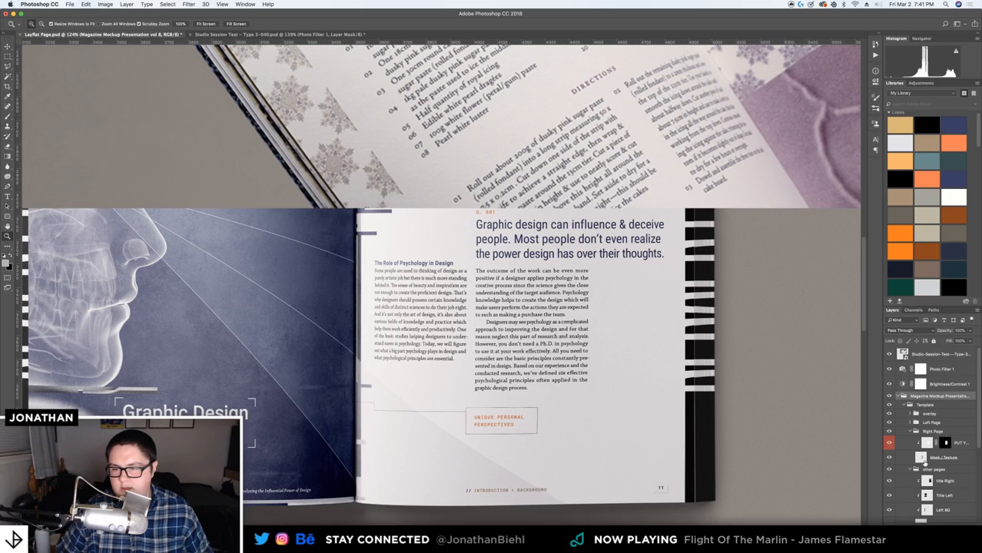
{"action": "scroll", "coordinate": [914, 407], "scroll_direction": "down", "scroll_amount": 2}
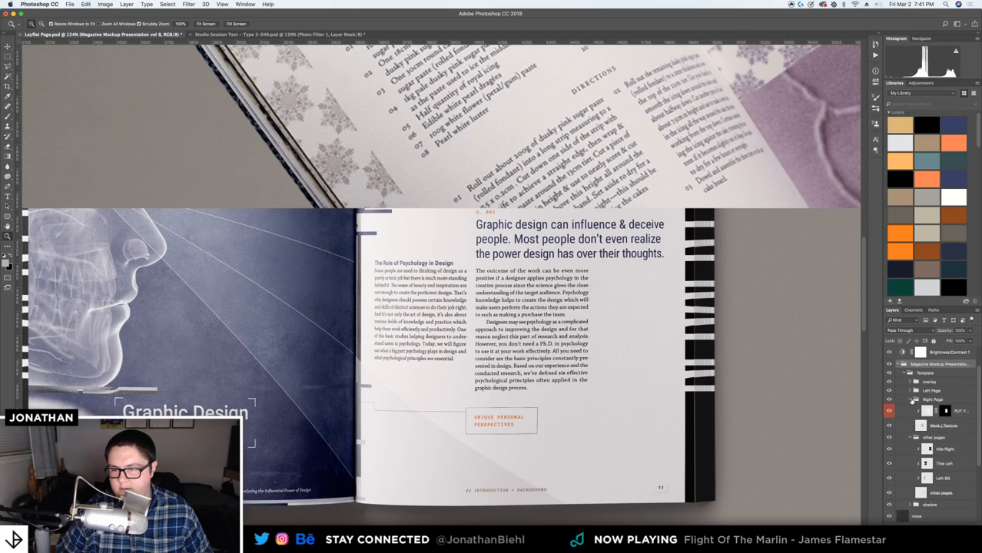
{"action": "left_click", "coordinate": [912, 400]}
{"action": "left_click", "coordinate": [912, 409]}
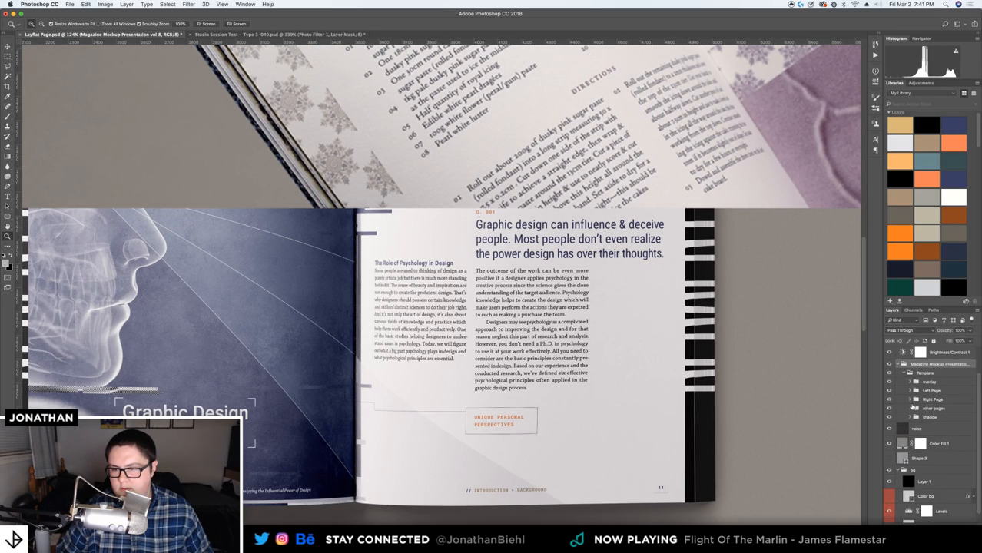
{"action": "left_click", "coordinate": [910, 382]}
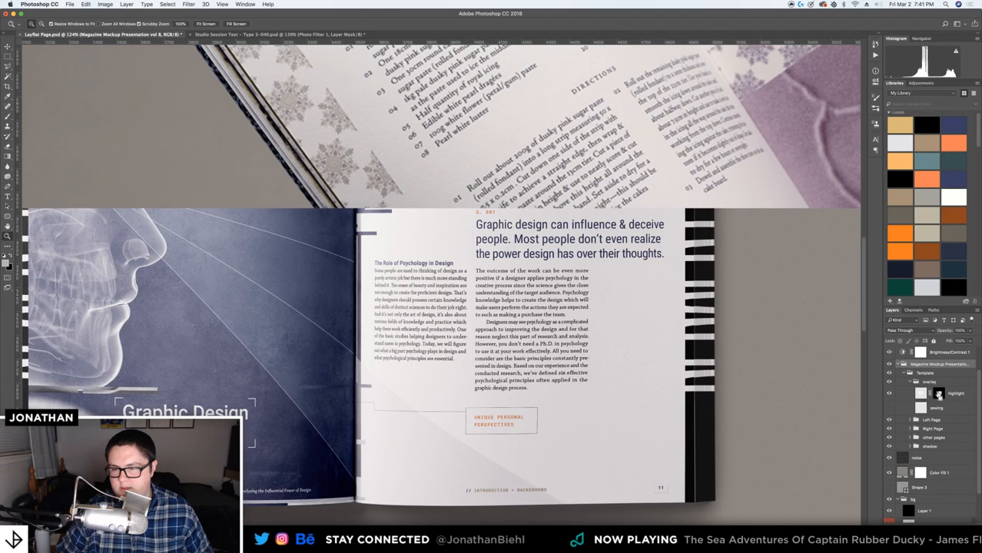
{"action": "left_click", "coordinate": [924, 393], "text": "super"}
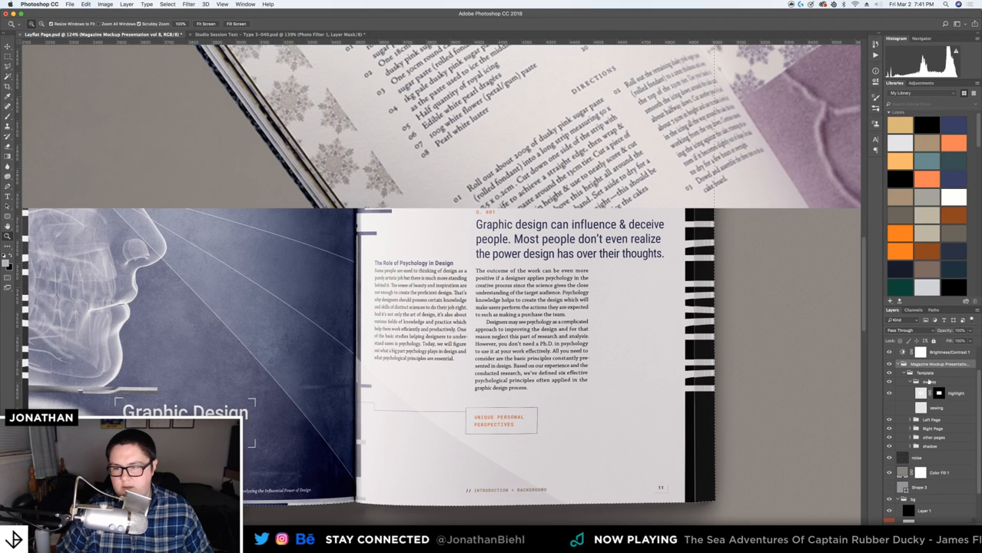
Add a Levels adjustment at the top of the Template group, masked to the selected magazine area
{"action": "left_click", "coordinate": [926, 375]}
{"action": "scroll", "coordinate": [927, 384], "scroll_direction": "up", "scroll_amount": 1}
{"action": "scroll", "coordinate": [915, 382], "scroll_direction": "up", "scroll_amount": 1}
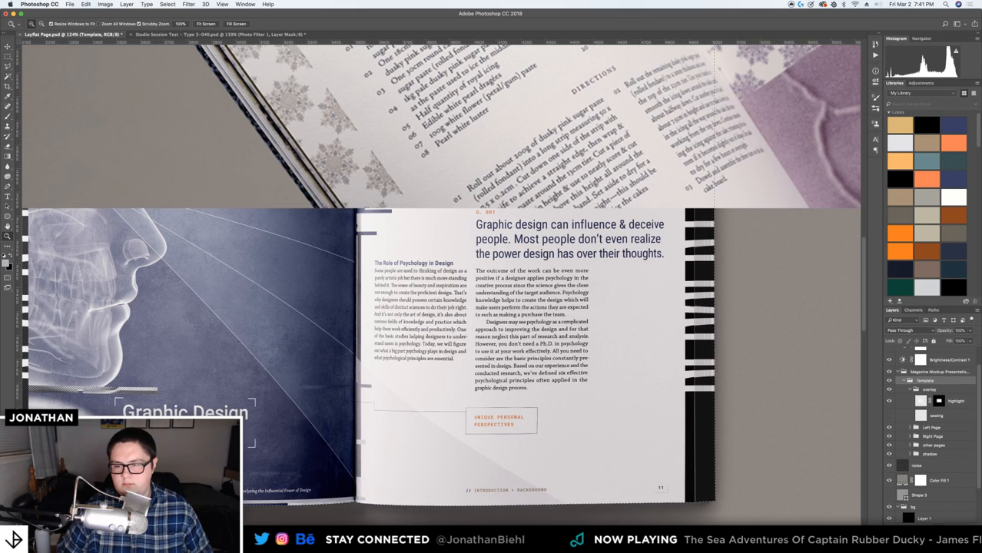
{"action": "left_click", "coordinate": [932, 528]}
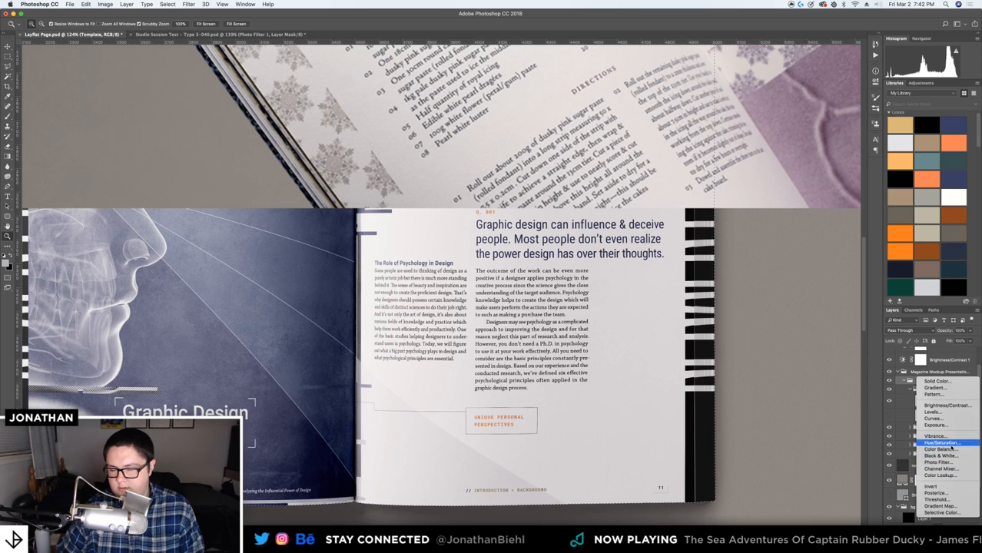
{"action": "left_click", "coordinate": [948, 415]}
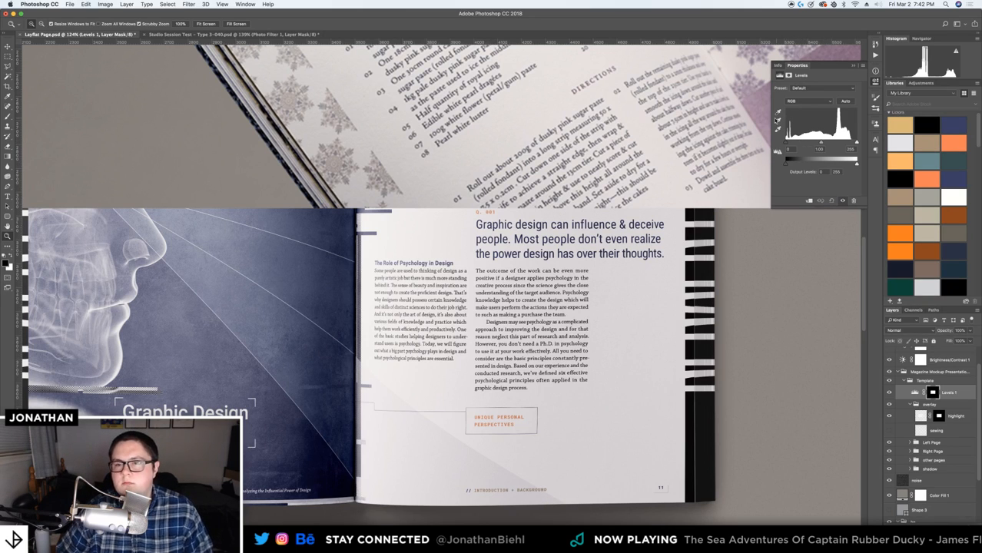
Try sampling the cookbook photo's paper with a Levels eyedropper, and reset the adjustment
{"action": "left_click", "coordinate": [777, 121]}
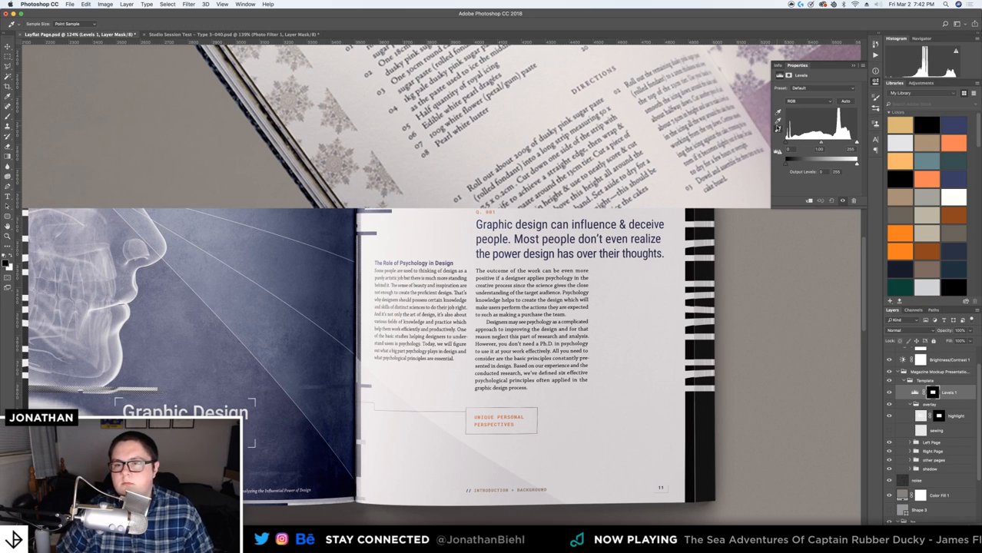
{"action": "left_click", "coordinate": [452, 158]}
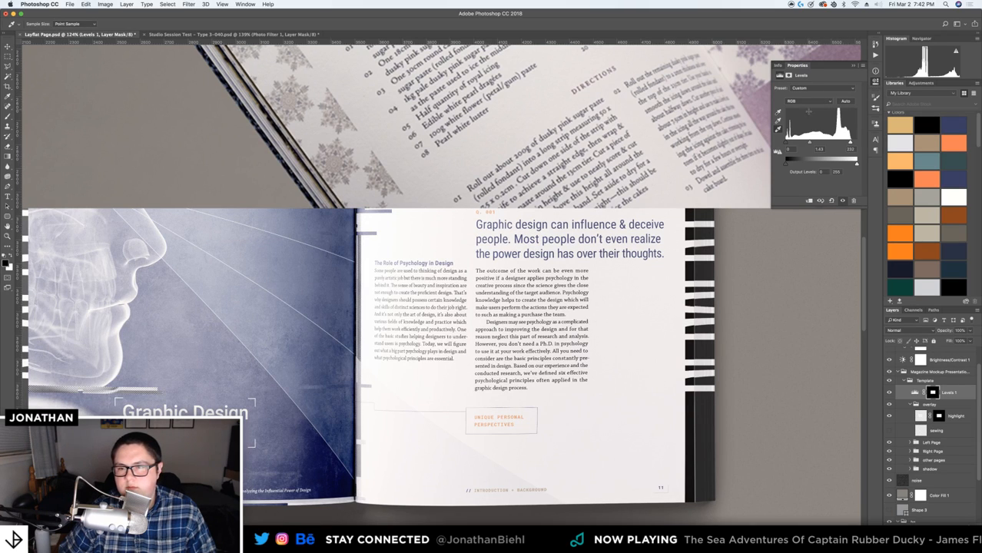
{"action": "key", "text": "z"}
{"action": "left_click", "coordinate": [831, 202]}
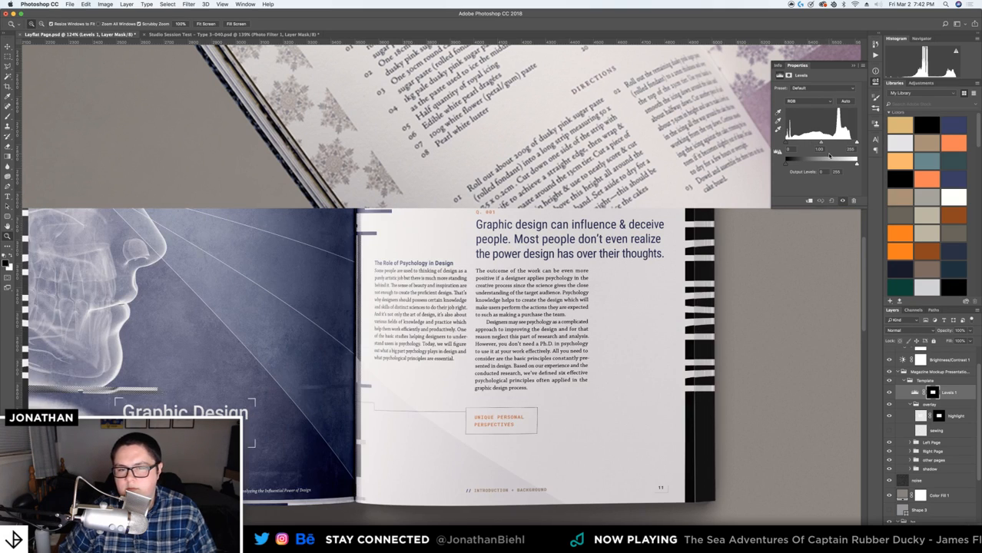
Slightly lower the Levels adjustment's RGB output white and Red input white, and raise the Red black input to 27
{"action": "left_click_drag", "start_coordinate": [857, 164], "coordinate": [850, 166]}
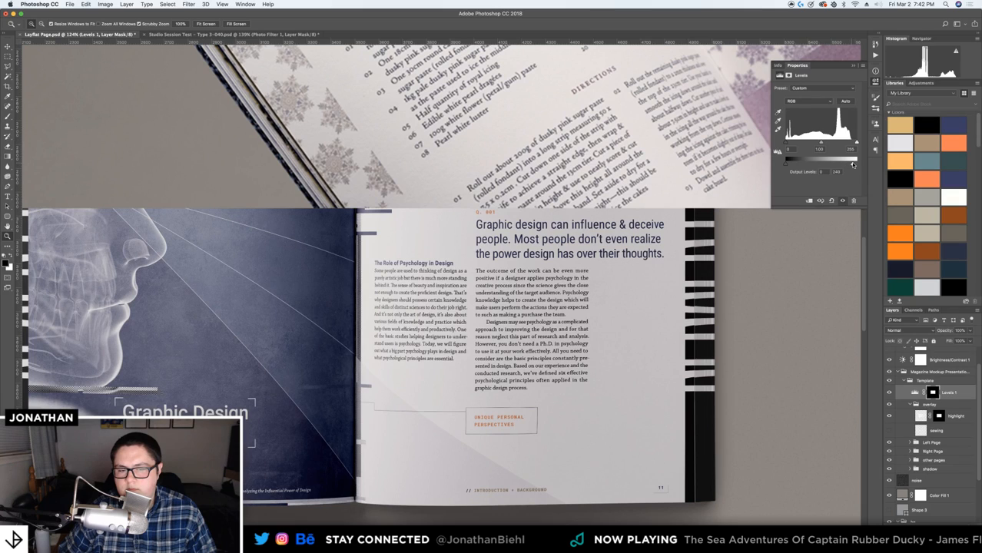
{"action": "left_click", "coordinate": [799, 101]}
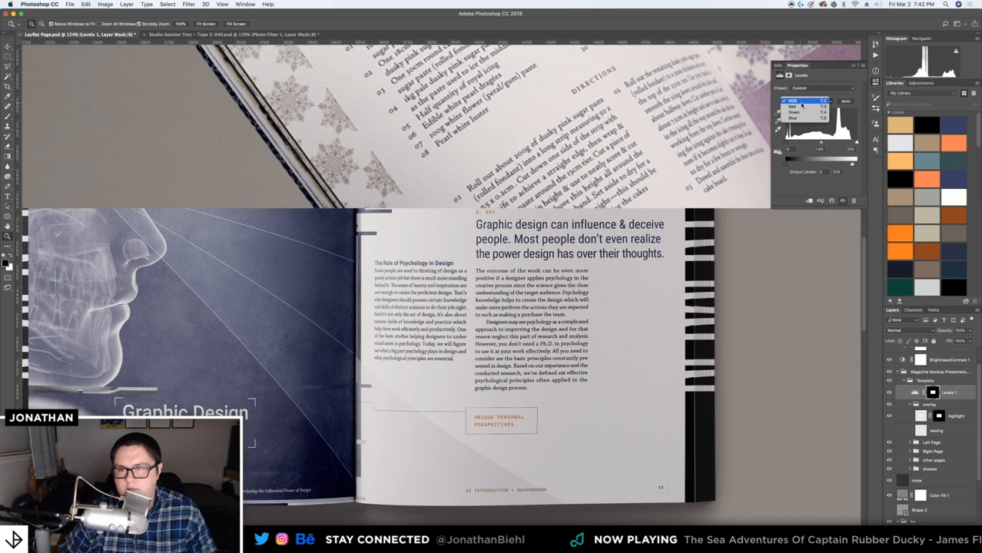
{"action": "left_click", "coordinate": [799, 106]}
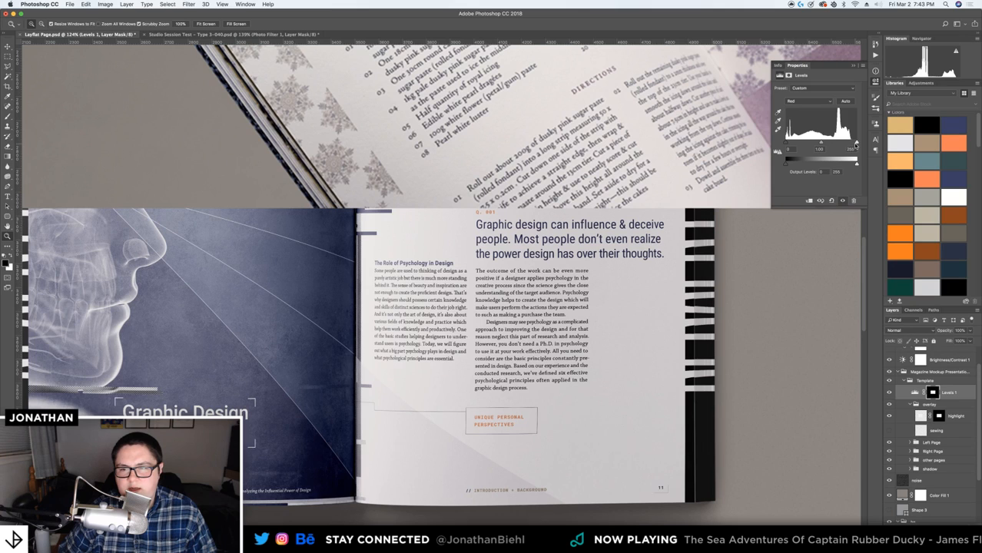
{"action": "left_click_drag", "start_coordinate": [856, 143], "coordinate": [850, 143]}
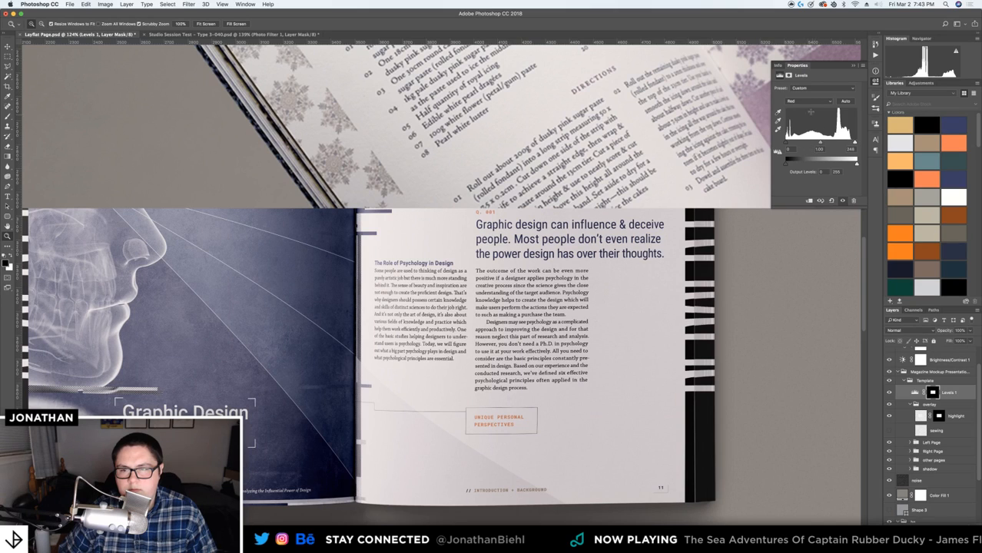
{"action": "left_click", "coordinate": [808, 101]}
{"action": "left_click", "coordinate": [808, 101]}
{"action": "left_click_drag", "start_coordinate": [819, 144], "coordinate": [822, 143]}
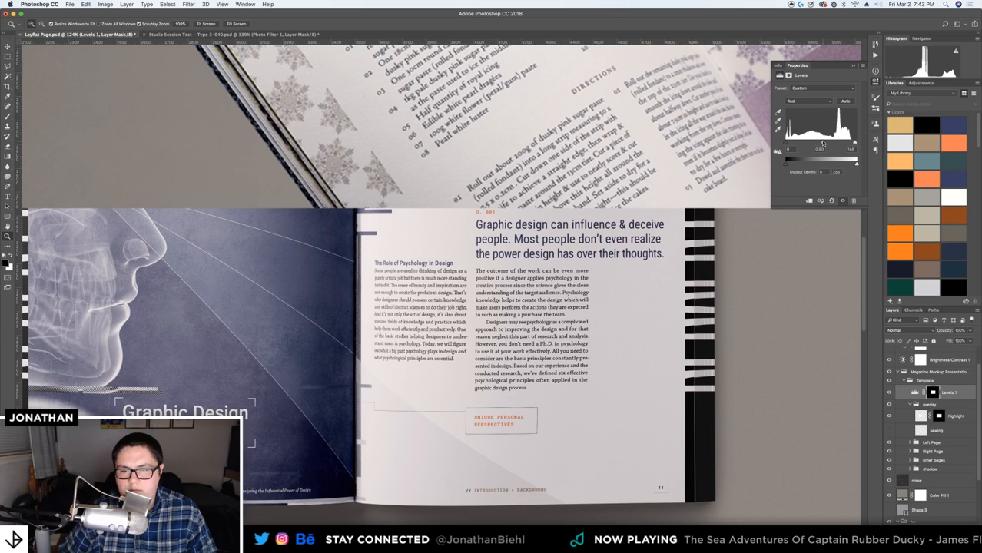
{"action": "left_click_drag", "start_coordinate": [823, 143], "coordinate": [819, 143]}
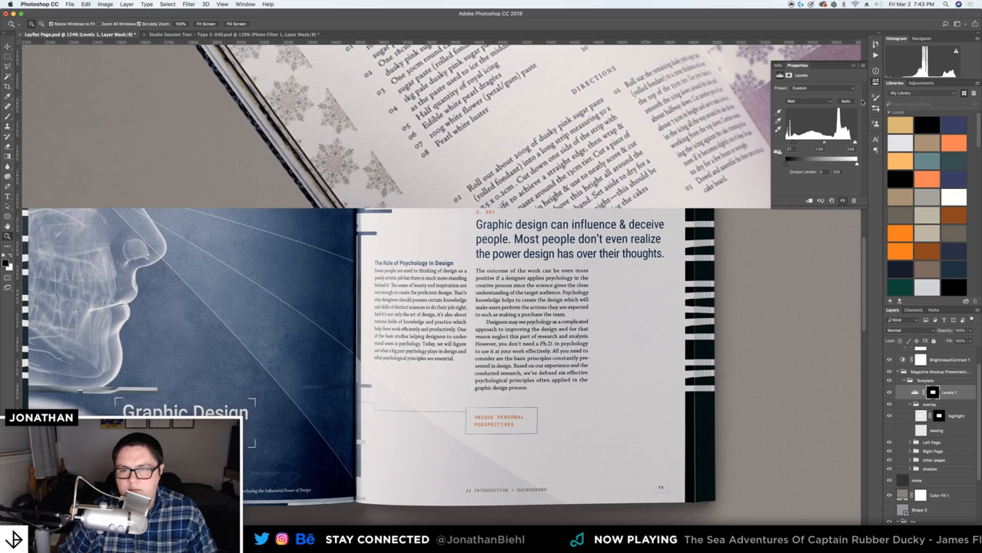
{"action": "left_click", "coordinate": [874, 83]}
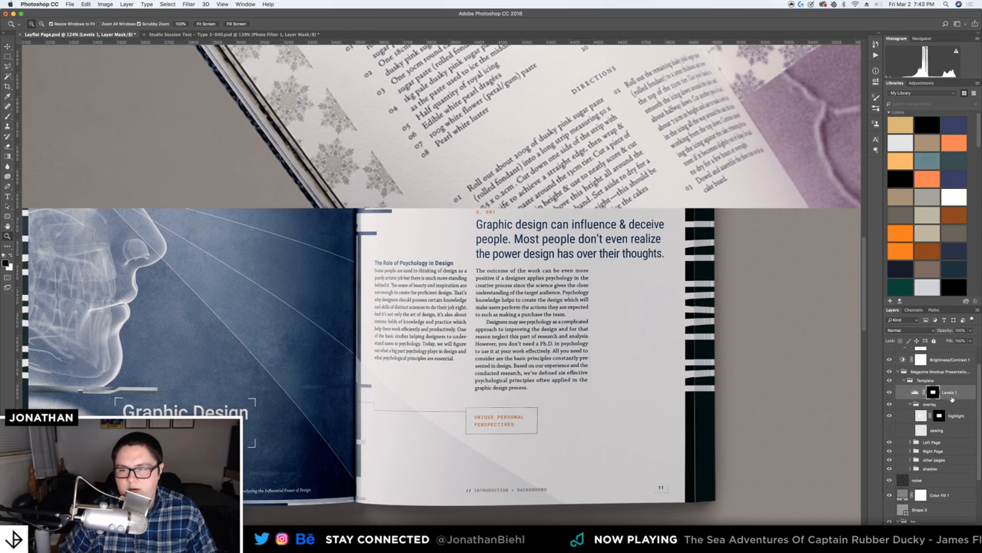
Add a Solid Color fill layer at the top of the Template group, using the paper tone #cfc9ca sampled from the cookbook photo
{"action": "left_click", "coordinate": [932, 530]}
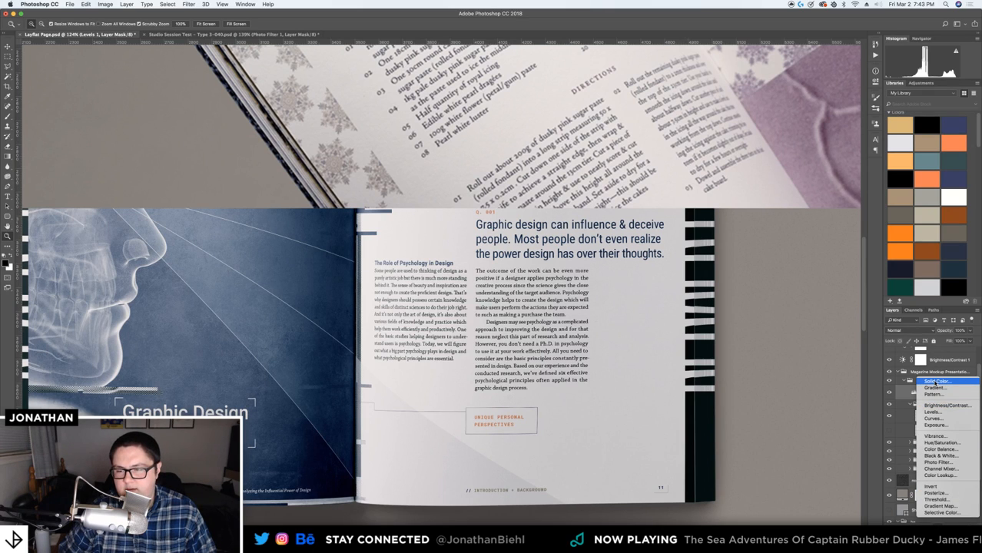
{"action": "left_click", "coordinate": [935, 382]}
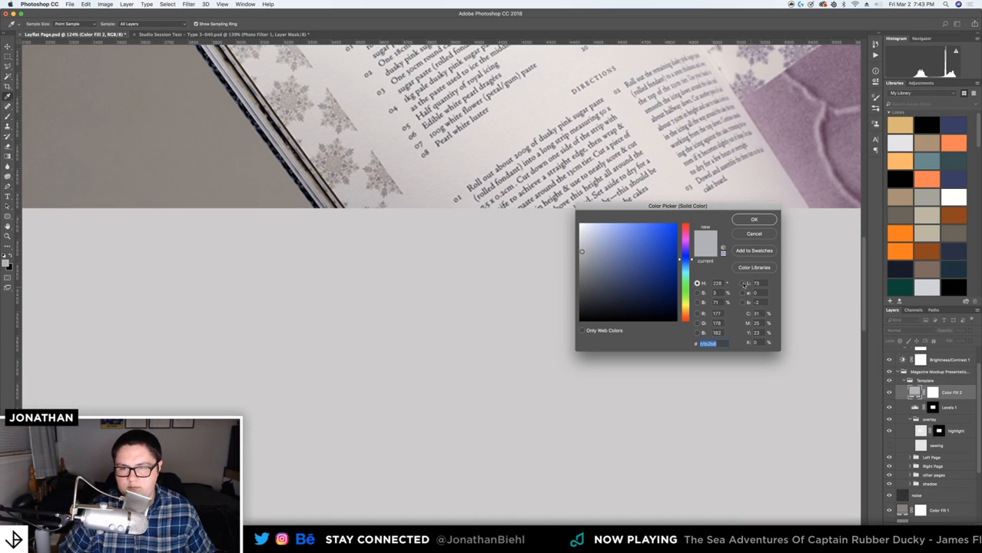
{"action": "left_click", "coordinate": [437, 169]}
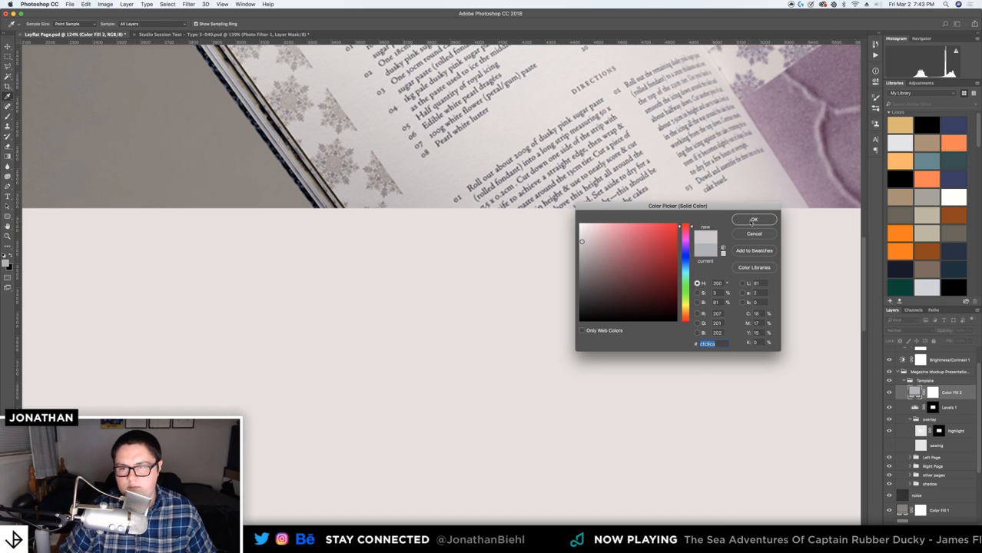
{"action": "key", "text": "Return"}
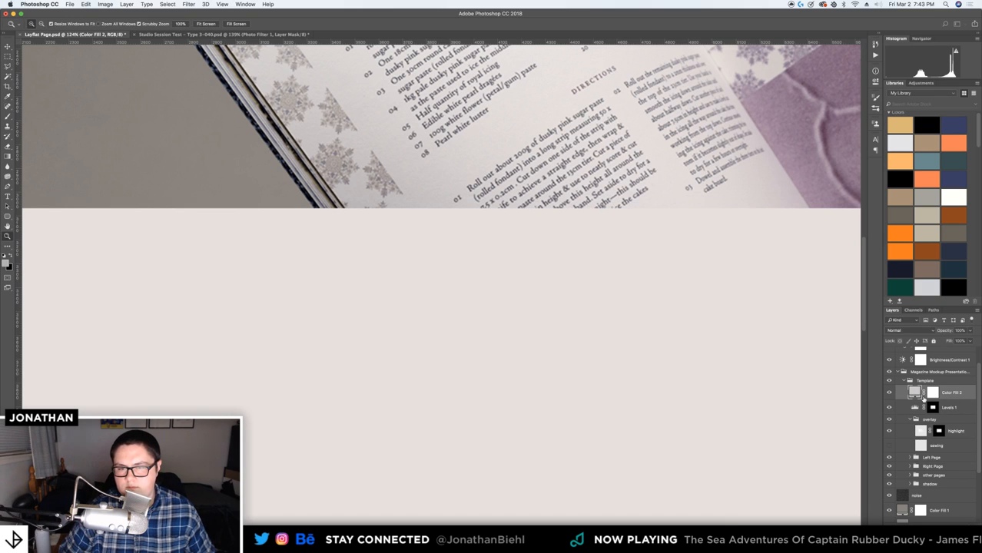
Fill the magazine area of the Color Fill 2 mask with black, using the Levels mask's outline as selection, then deselect and invert the mask
{"action": "left_click", "coordinate": [932, 409], "text": "super"}
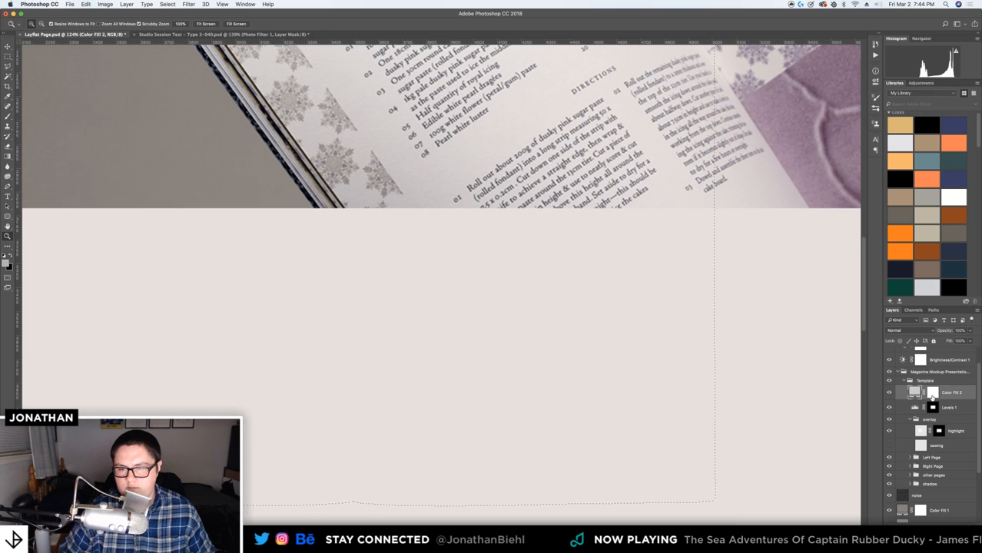
{"action": "left_click", "coordinate": [933, 392]}
{"action": "key", "text": "alt+BackSpace"}
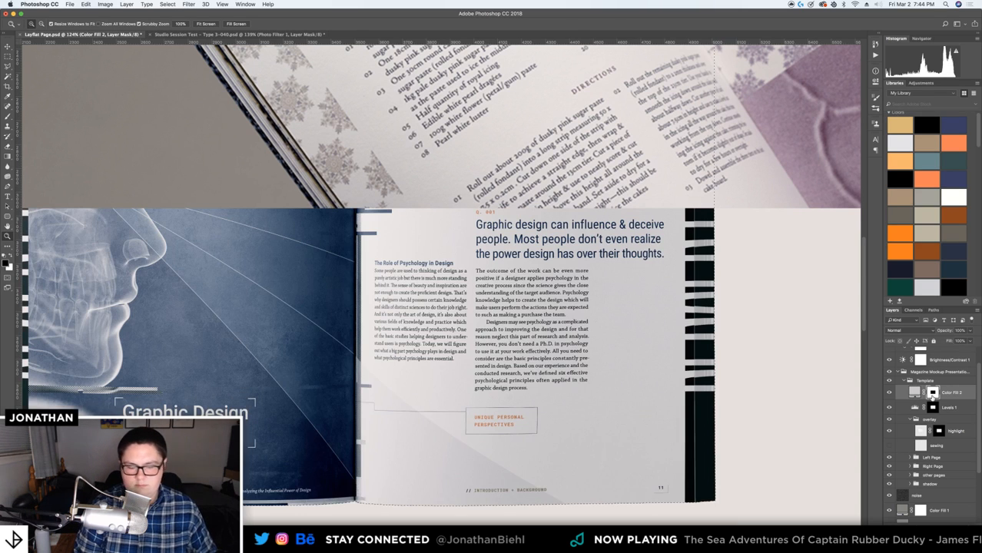
{"action": "key", "text": "super+d"}
{"action": "key", "text": "super+i"}
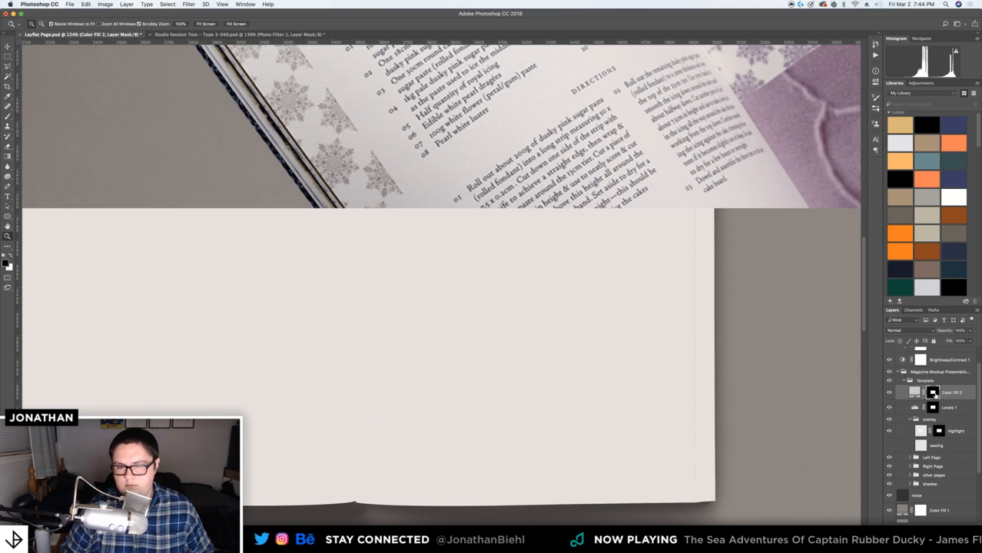
{"action": "key", "text": "v"}
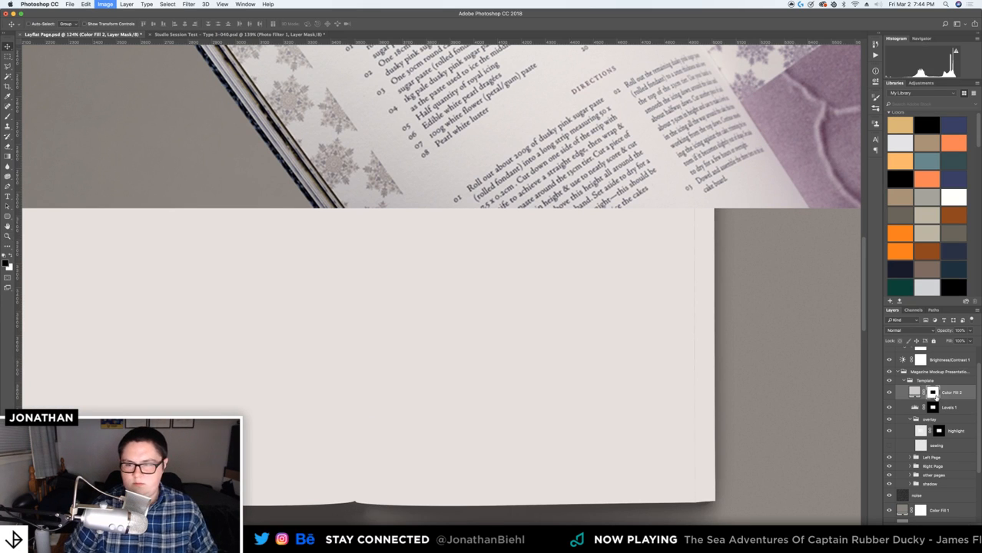
Delete the Levels 1 adjustment and invert the Color Fill 2 mask to limit the fill to the magazine
{"action": "left_click", "coordinate": [958, 407]}
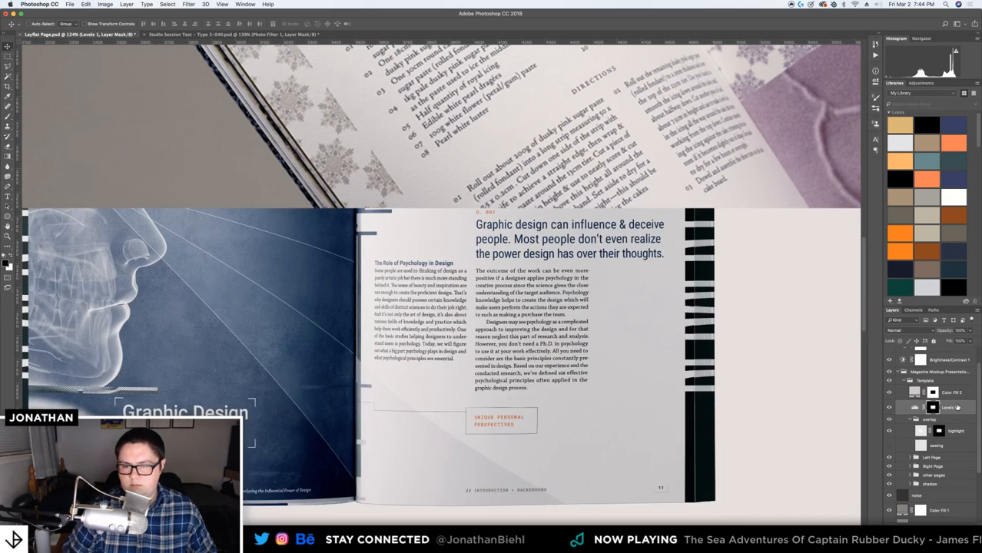
{"action": "key", "text": "BackSpace"}
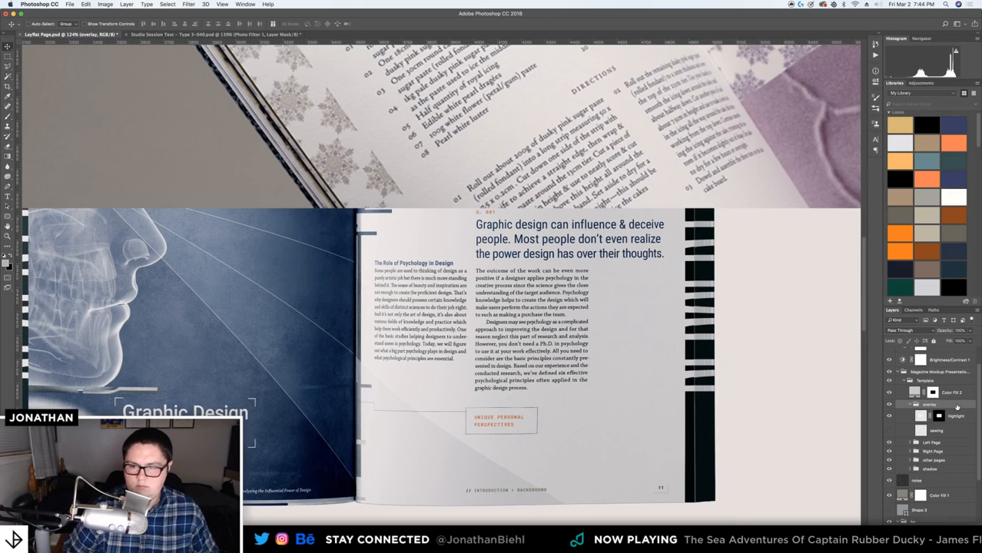
{"action": "left_click", "coordinate": [933, 392]}
{"action": "left_click", "coordinate": [105, 5]}
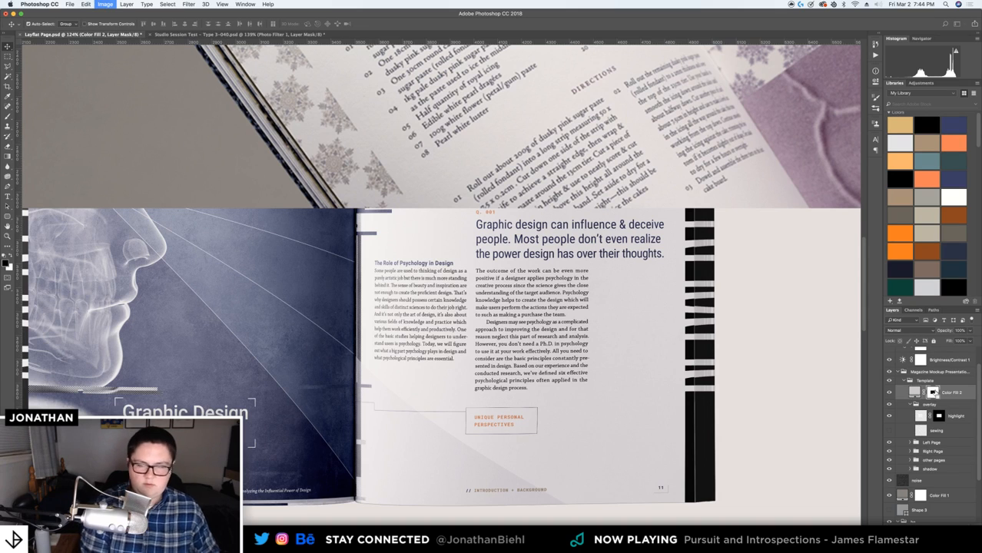
{"action": "key", "text": "super+i"}
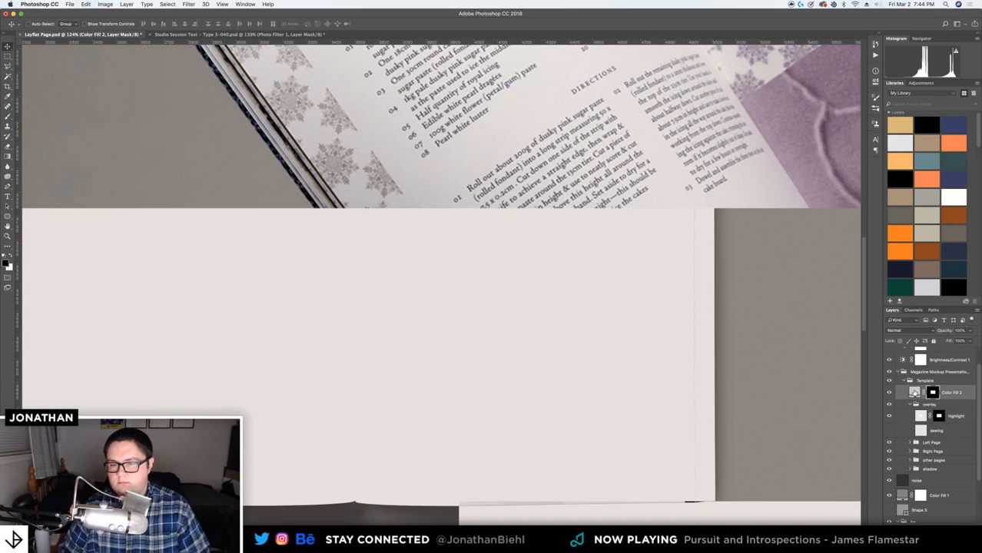
Try the Color blend mode on the Color Fill 2 layer and inspect the right page's text and paper up close
{"action": "left_click", "coordinate": [910, 393]}
{"action": "left_click", "coordinate": [902, 331]}
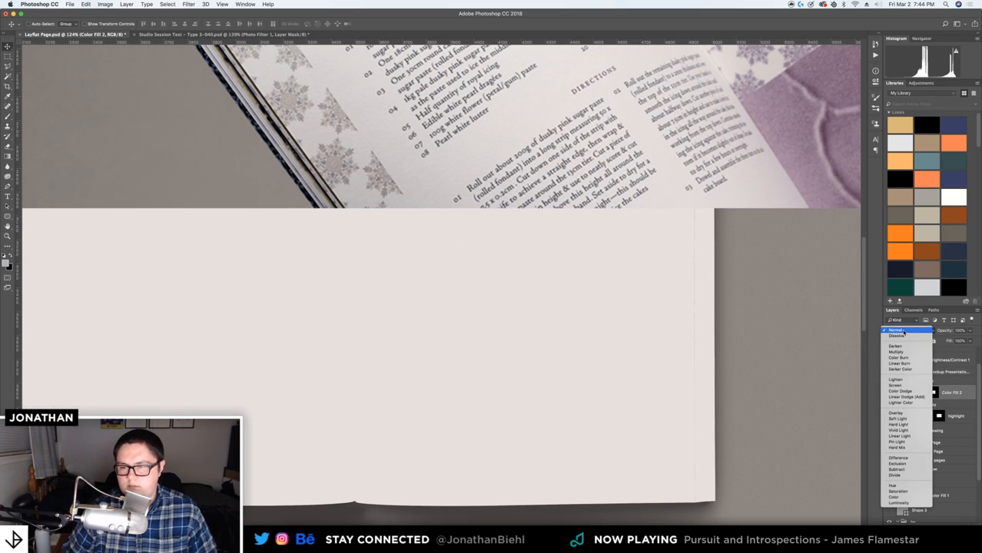
{"action": "left_click", "coordinate": [903, 497]}
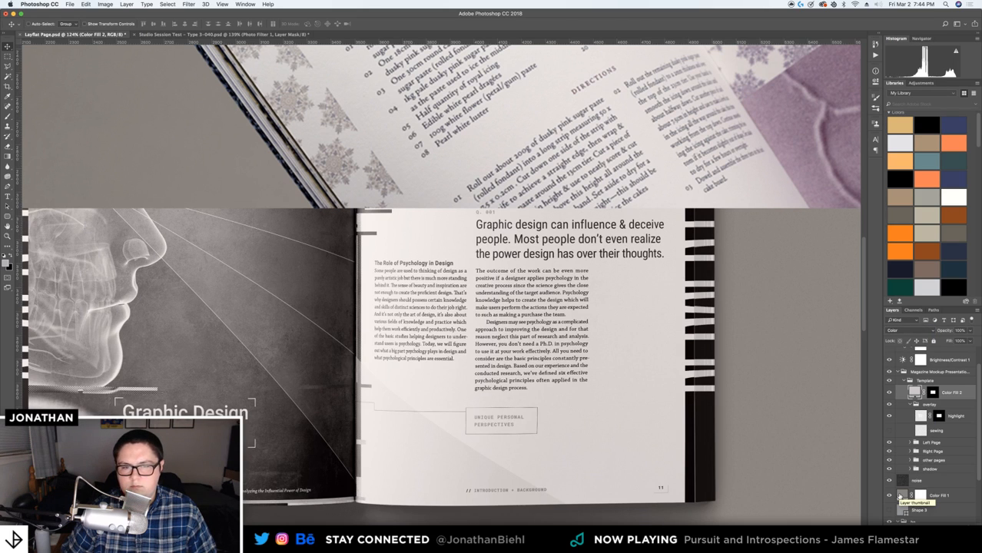
{"action": "key", "text": "z"}
{"action": "left_click_drag", "start_coordinate": [616, 358], "coordinate": [500, 271]}
{"action": "key", "text": "v"}
{"action": "key", "text": "ctrl+1"}
{"action": "key", "text": "ctrl+plus"}
{"action": "key", "text": "ctrl+plus"}
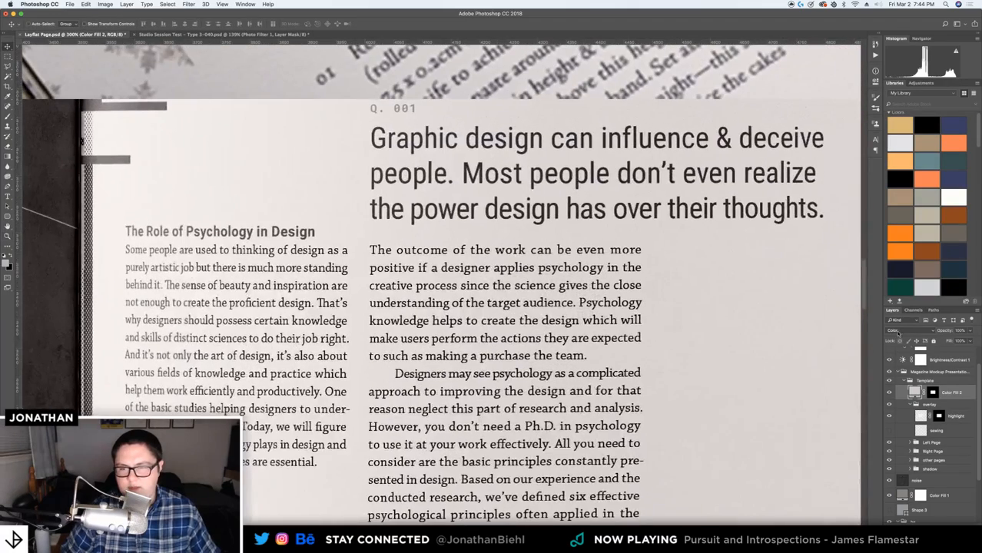
Set the Color Fill 2 layer's blend mode to Soft Light and hide the placed cookbook reference layer to view the whole magazine
{"action": "left_click", "coordinate": [899, 332]}
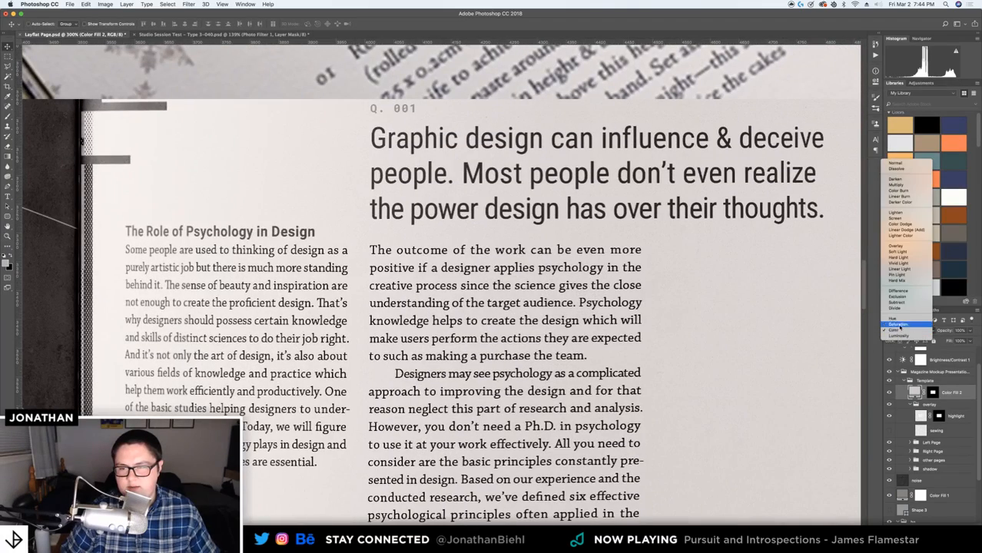
{"action": "left_click", "coordinate": [895, 253]}
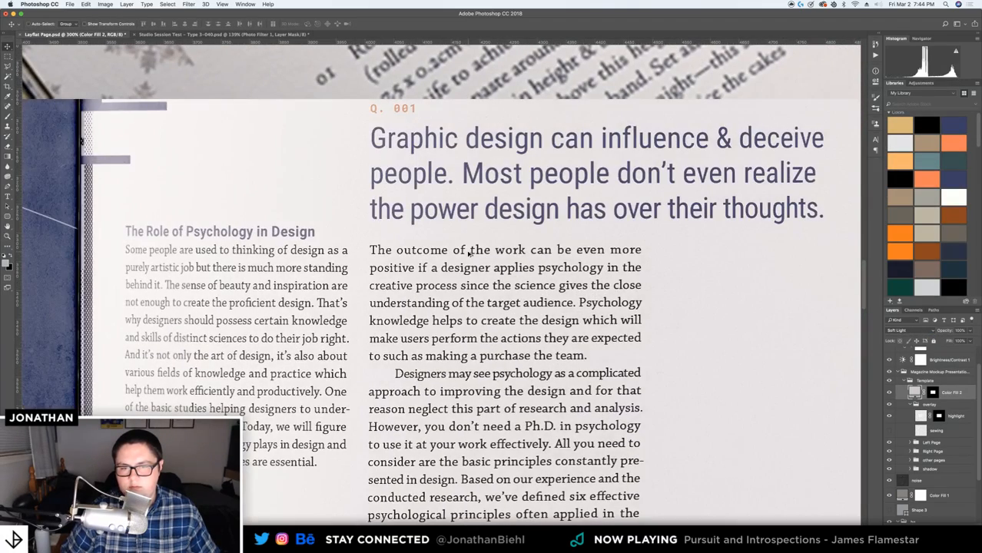
{"action": "key", "text": "z"}
{"action": "left_click_drag", "start_coordinate": [468, 250], "coordinate": [399, 242]}
{"action": "key", "text": "v"}
{"action": "scroll", "coordinate": [903, 377], "scroll_direction": "up", "scroll_amount": 2}
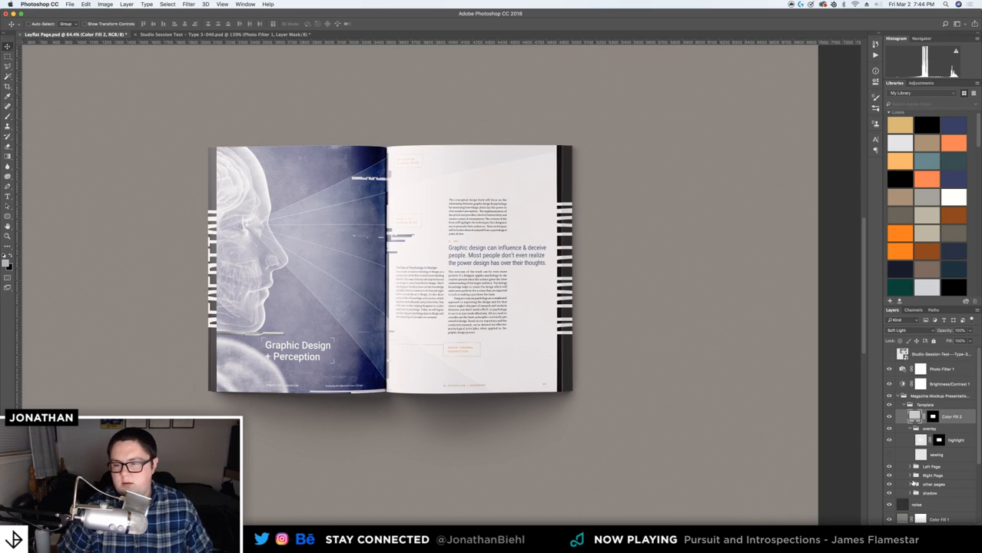
Delete the title Right, Title Left and Left BG layers from the other pages group, and collapse the group
{"action": "left_click", "coordinate": [913, 485]}
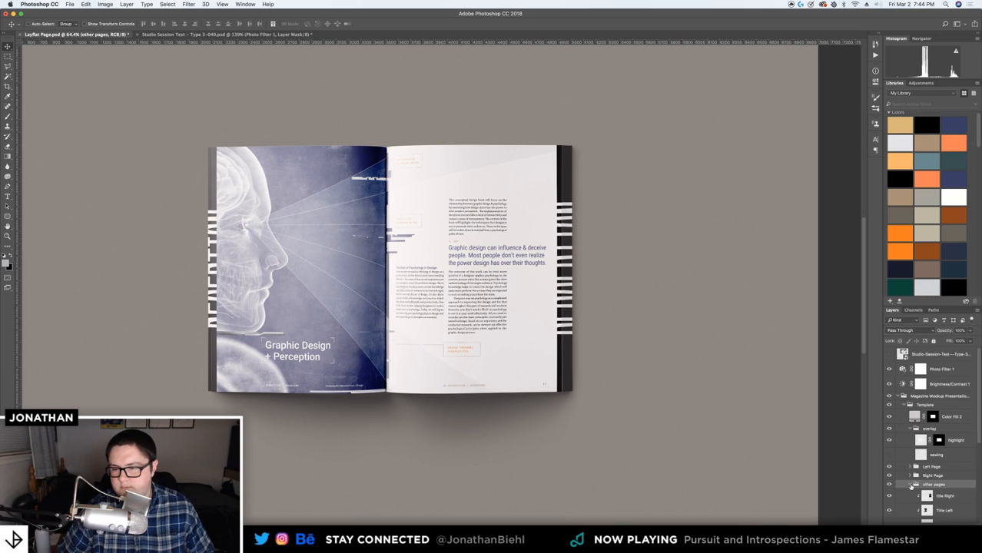
{"action": "scroll", "coordinate": [916, 477], "scroll_direction": "down", "scroll_amount": 4}
{"action": "left_click", "coordinate": [912, 430]}
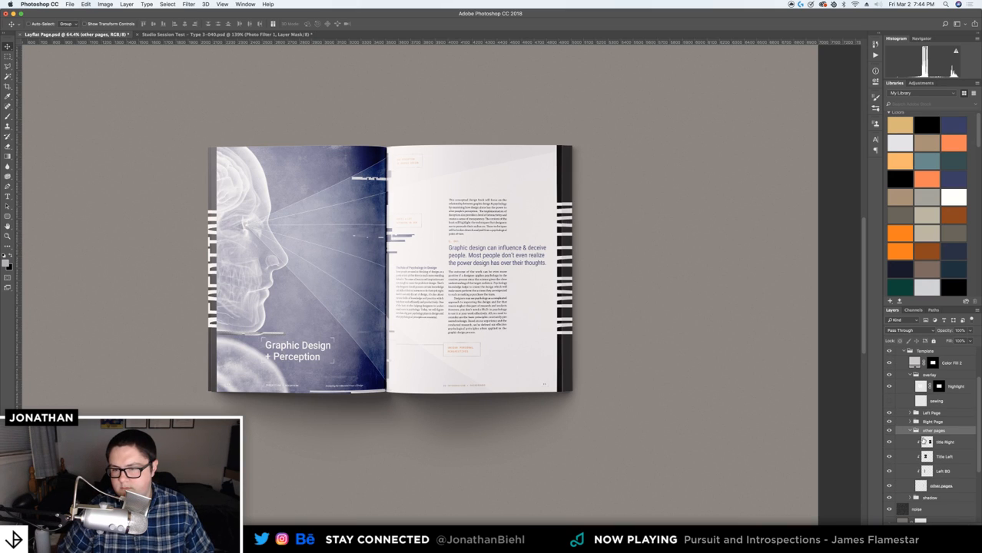
{"action": "key", "text": "alt+bracketleft"}
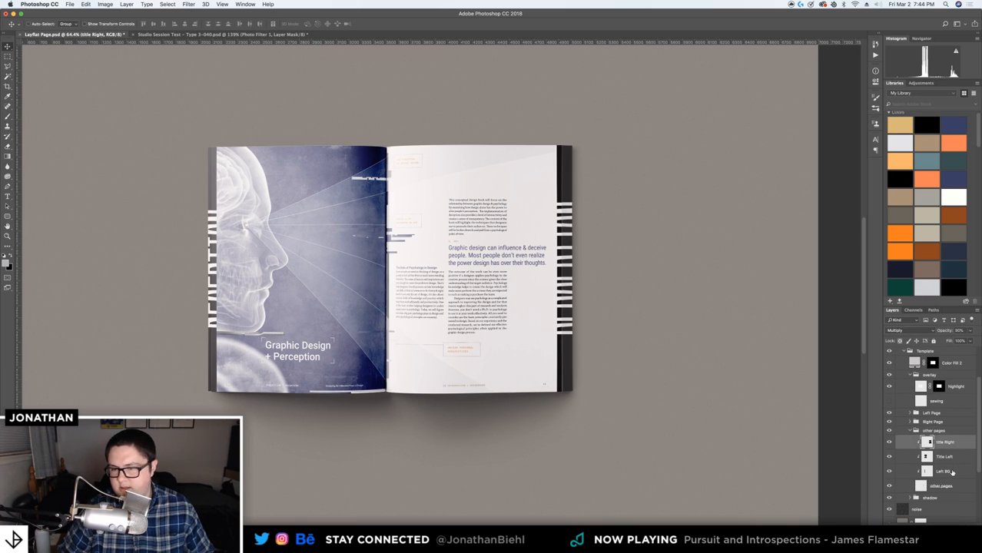
{"action": "key", "text": "super+alt+shift+a"}
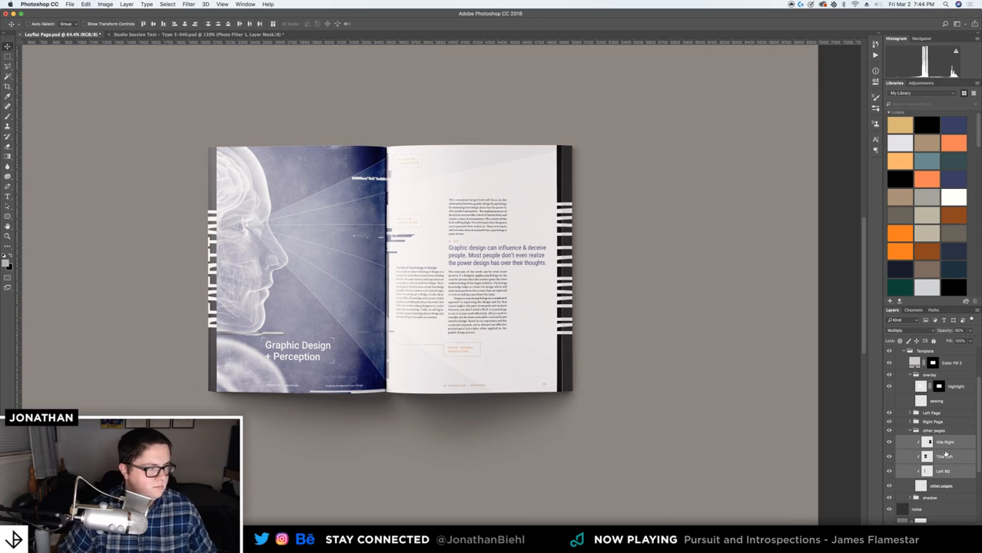
{"action": "key", "text": "super+e"}
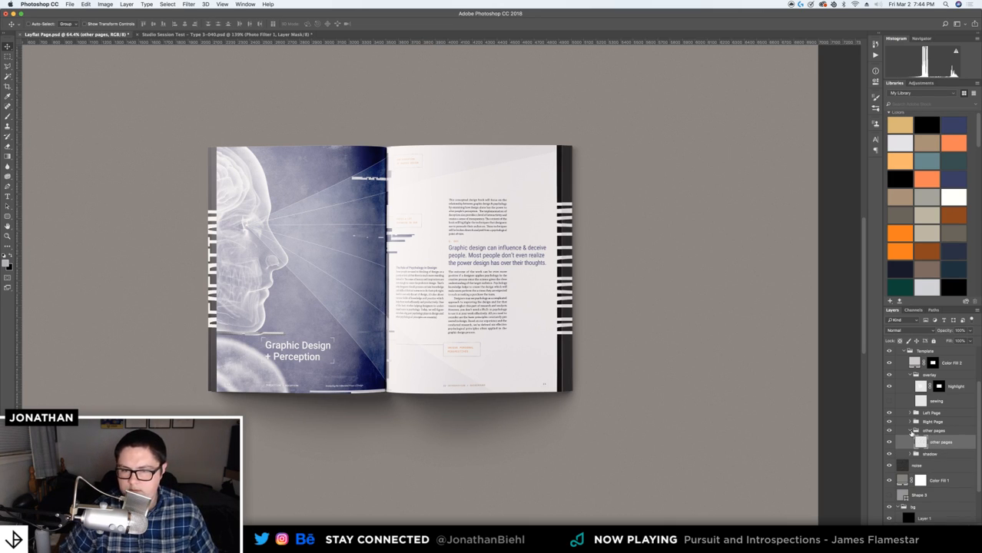
{"action": "key", "text": "super+i"}
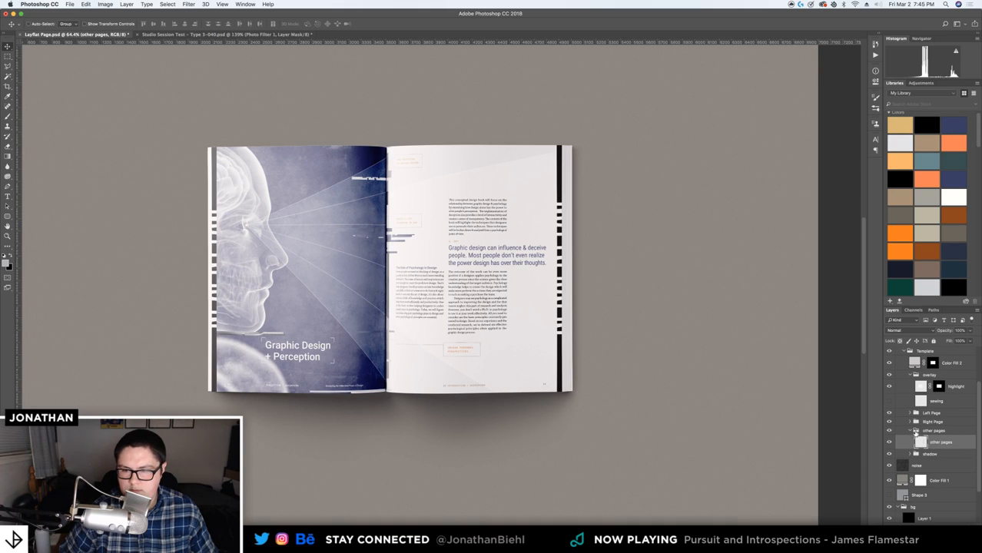
{"action": "left_click", "coordinate": [910, 432]}
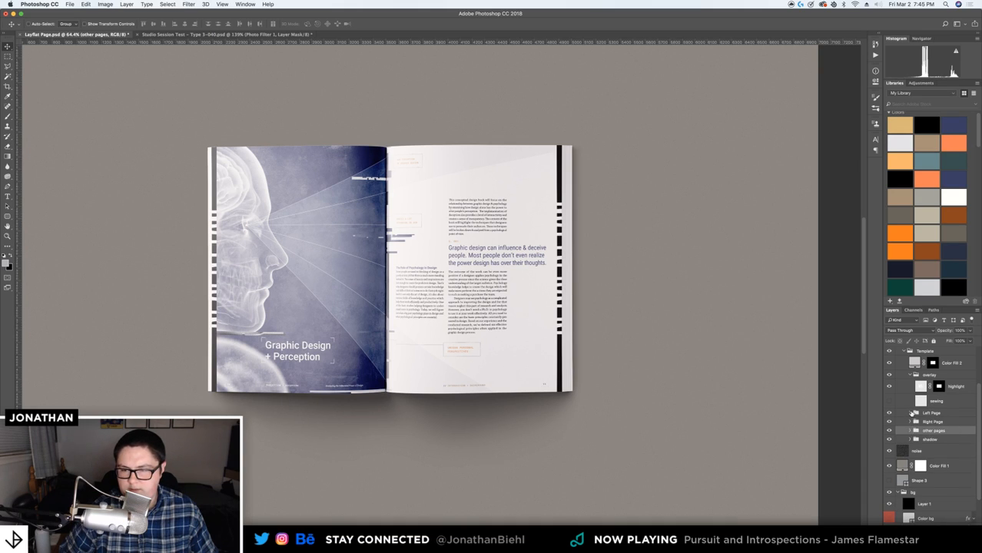
Expand the Left Page group and check the blending options of its design layer
{"action": "left_click", "coordinate": [910, 414]}
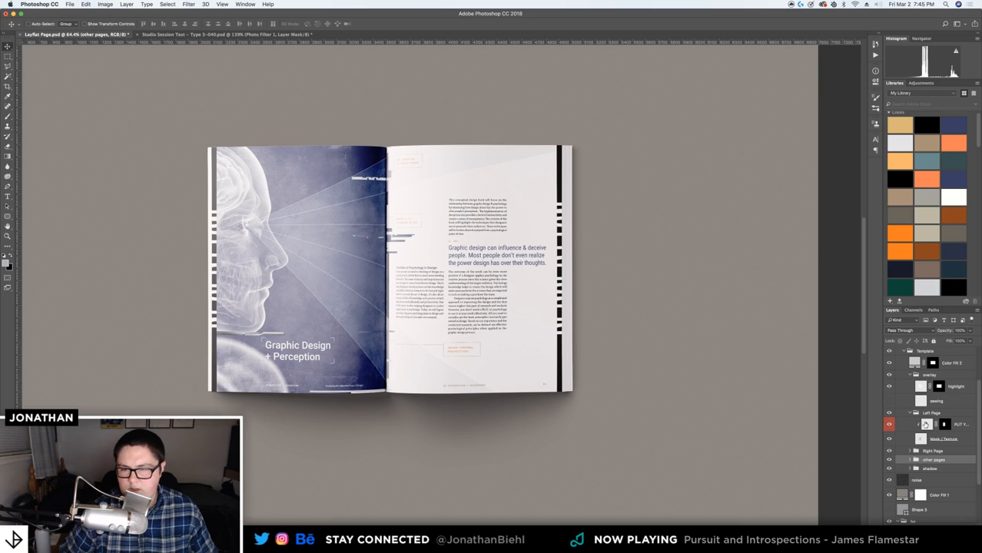
{"action": "double_click", "coordinate": [926, 424]}
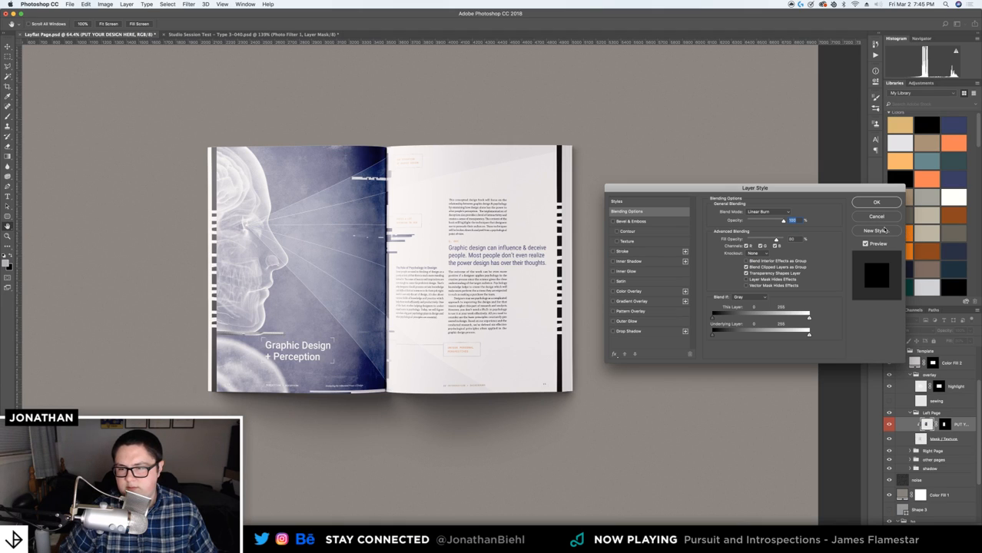
{"action": "key", "text": "Return"}
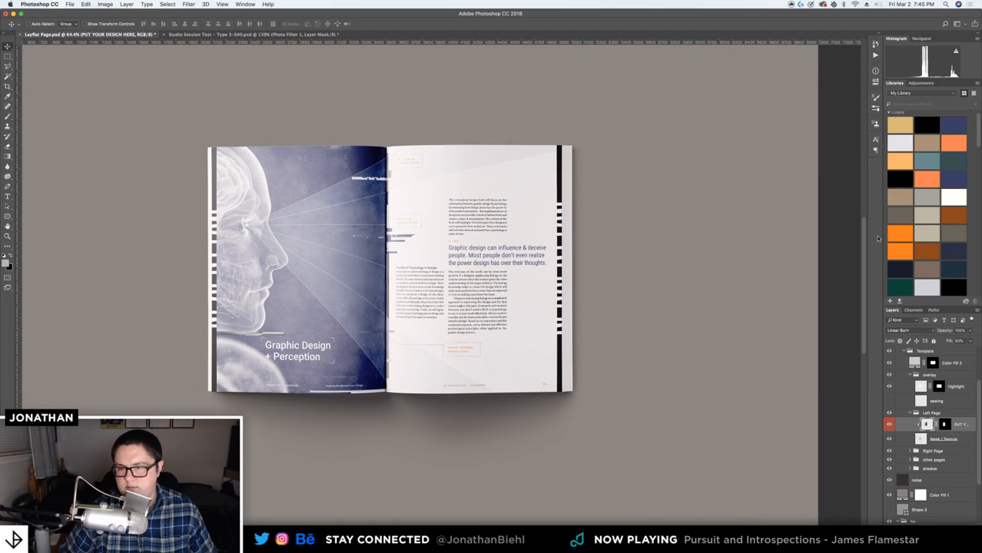
Expand the Right Page group and check which layers remain in the other pages group
{"action": "left_click", "coordinate": [910, 451]}
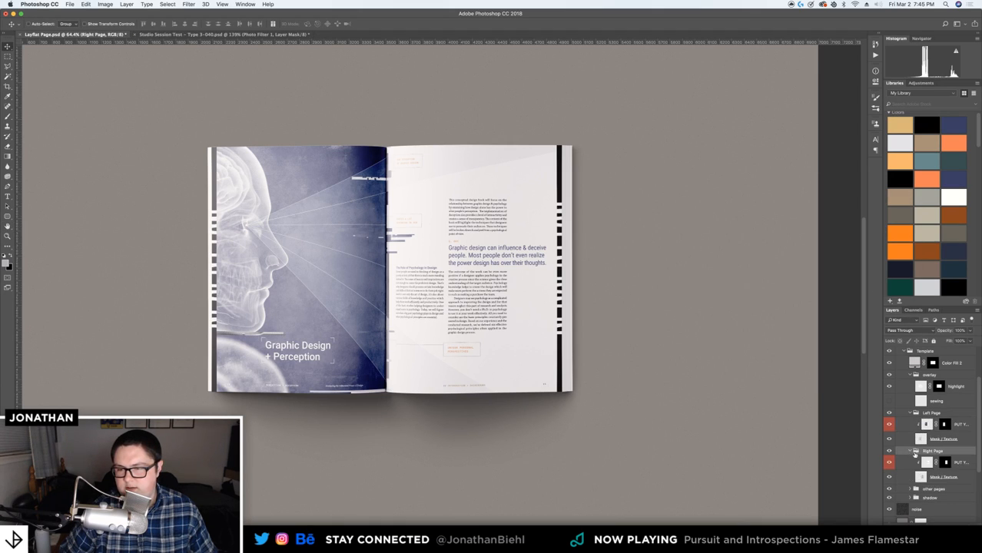
{"action": "scroll", "coordinate": [926, 450], "scroll_direction": "down", "scroll_amount": 3}
{"action": "scroll", "coordinate": [932, 424], "scroll_direction": "up", "scroll_amount": 1}
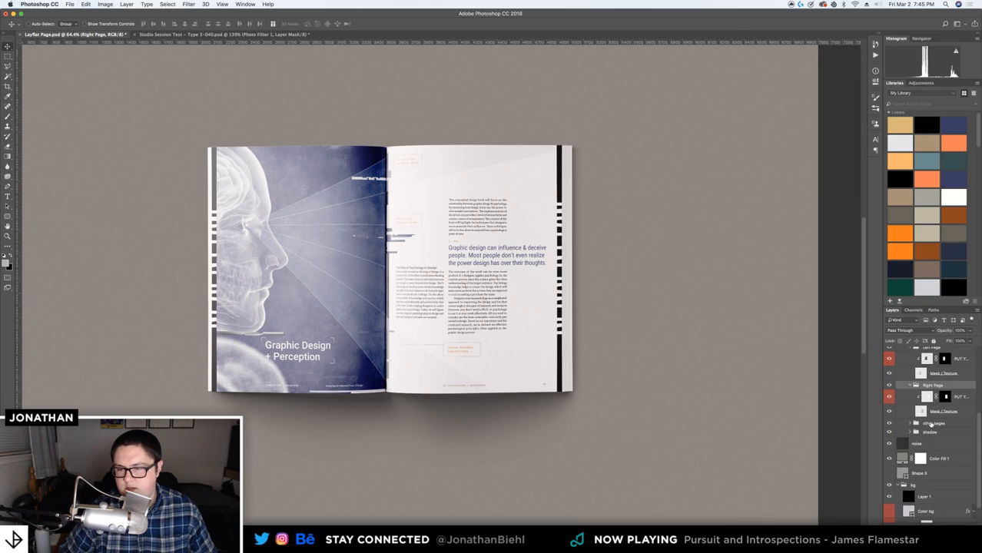
{"action": "left_click", "coordinate": [911, 423]}
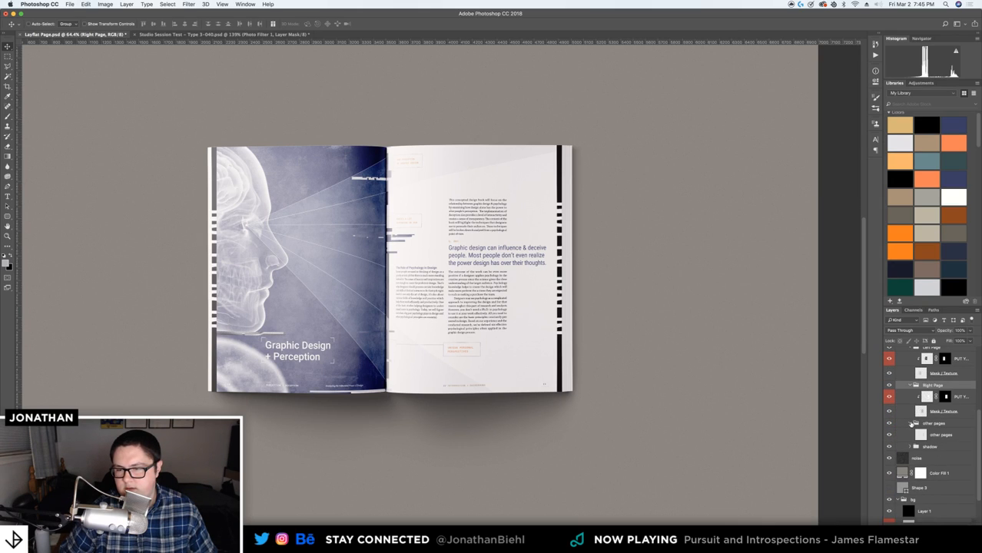
{"action": "left_click", "coordinate": [911, 423]}
{"action": "scroll", "coordinate": [918, 414], "scroll_direction": "up", "scroll_amount": 2}
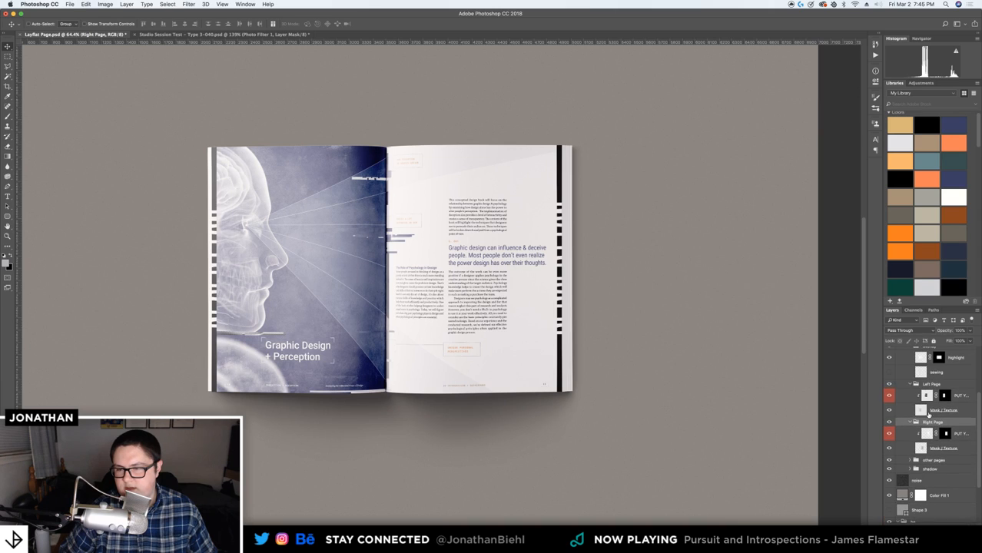
Try converting the Left Page group's design layer to a smart object
{"action": "left_click", "coordinate": [920, 411]}
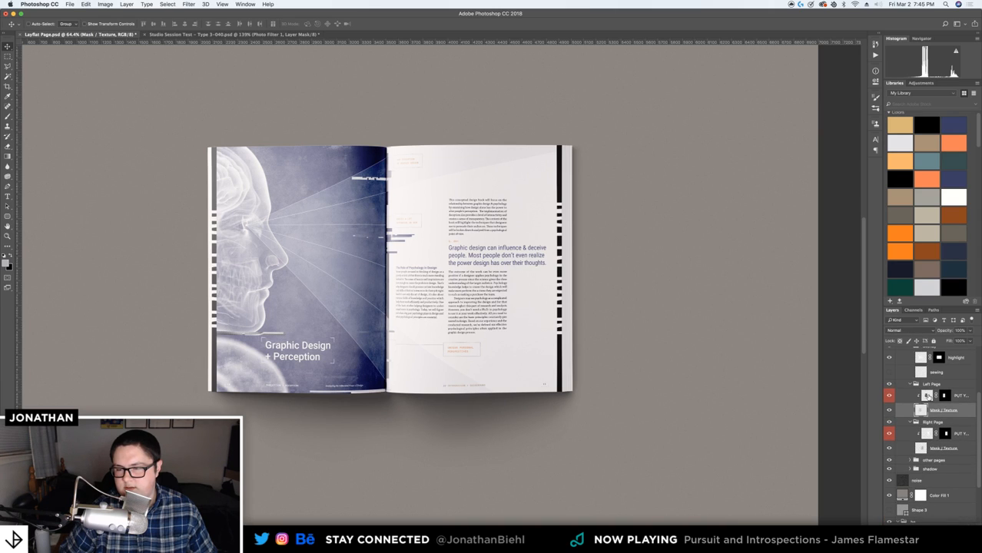
{"action": "left_click", "coordinate": [927, 396]}
{"action": "left_click", "coordinate": [927, 396], "text": "super"}
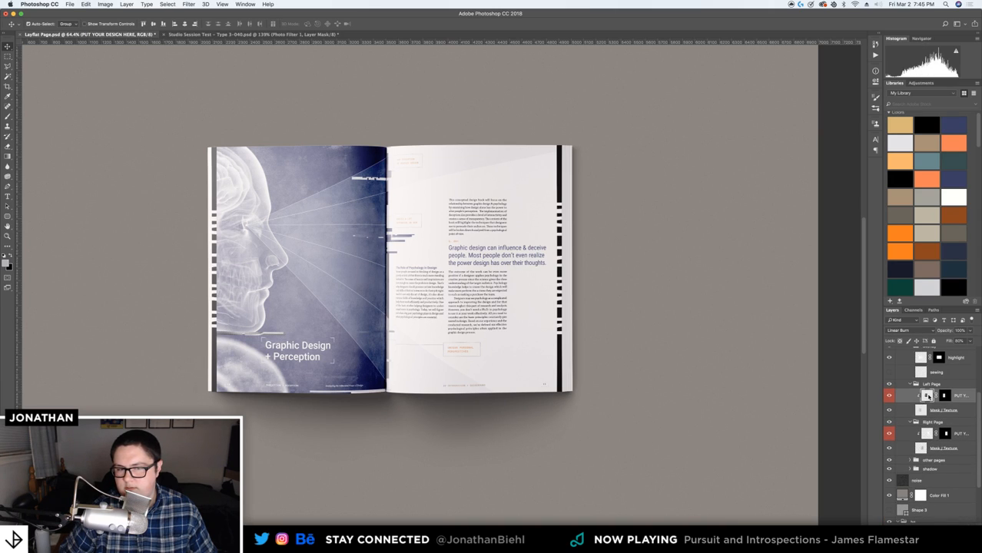
{"action": "right_click", "coordinate": [927, 396]}
{"action": "left_click", "coordinate": [950, 390]}
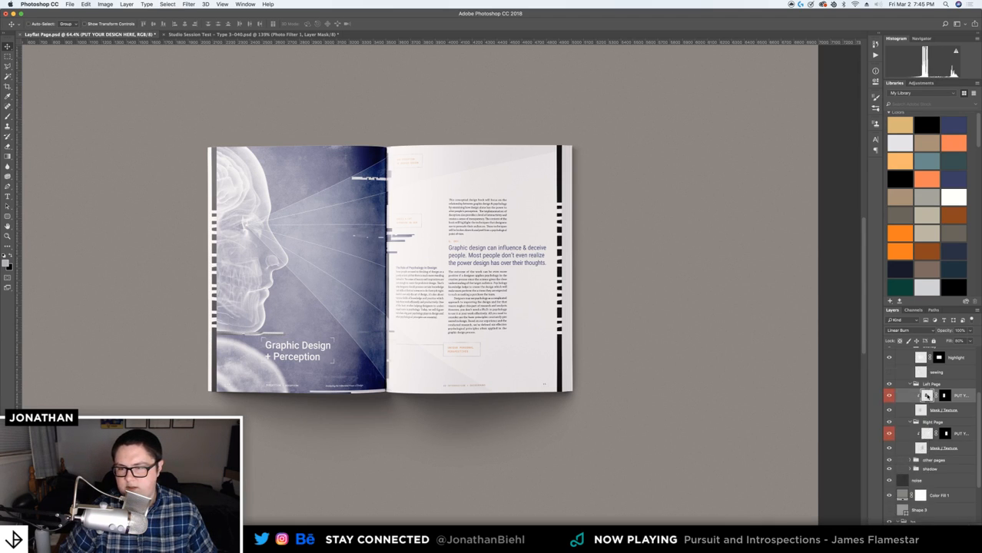
{"action": "right_click", "coordinate": [927, 396]}
{"action": "left_click", "coordinate": [942, 392]}
{"action": "right_click", "coordinate": [927, 396]}
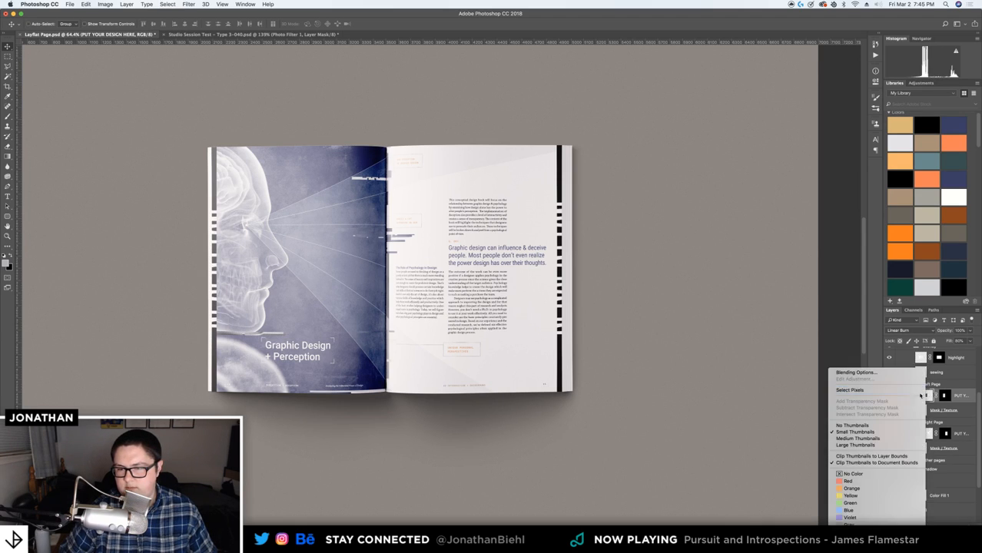
{"action": "left_click", "coordinate": [959, 404]}
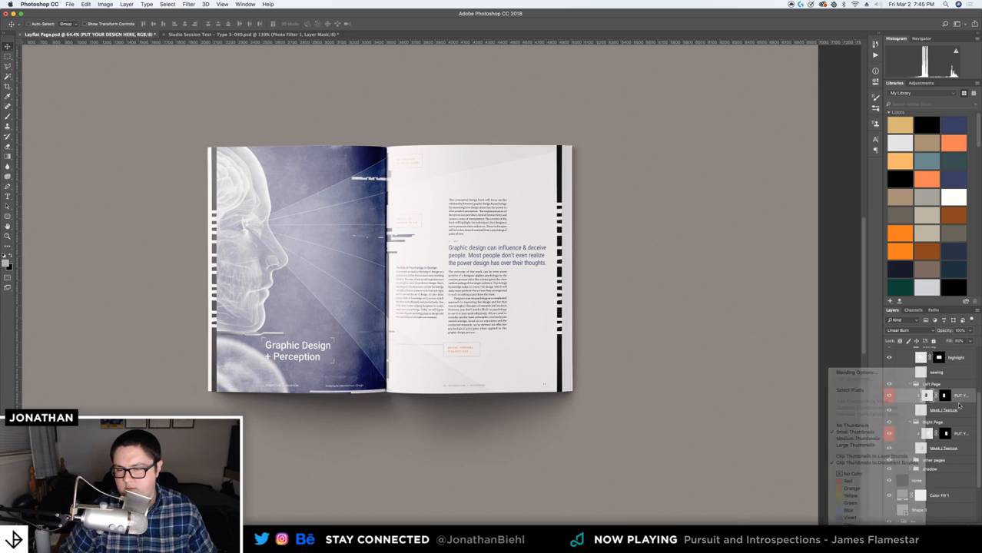
{"action": "right_click", "coordinate": [968, 397]}
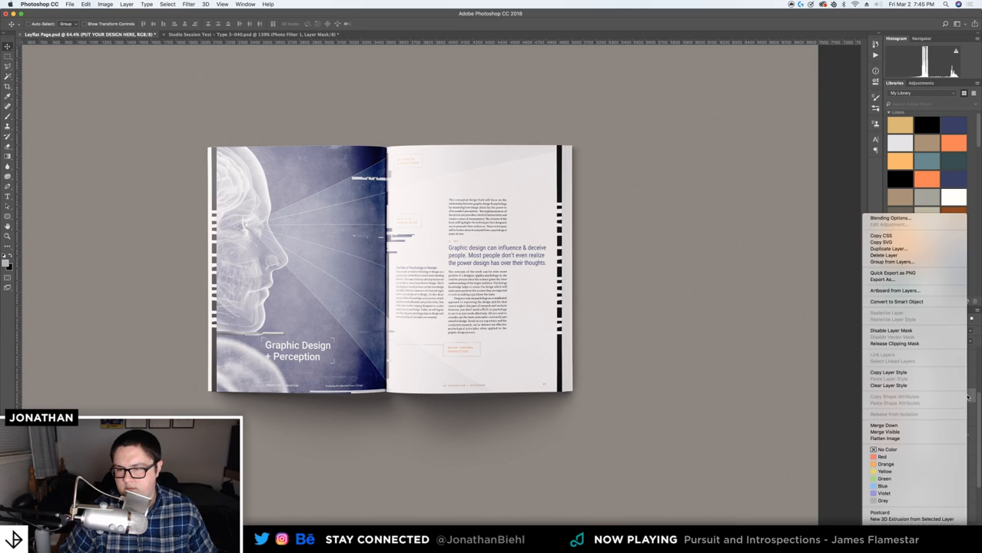
{"action": "left_click", "coordinate": [895, 302]}
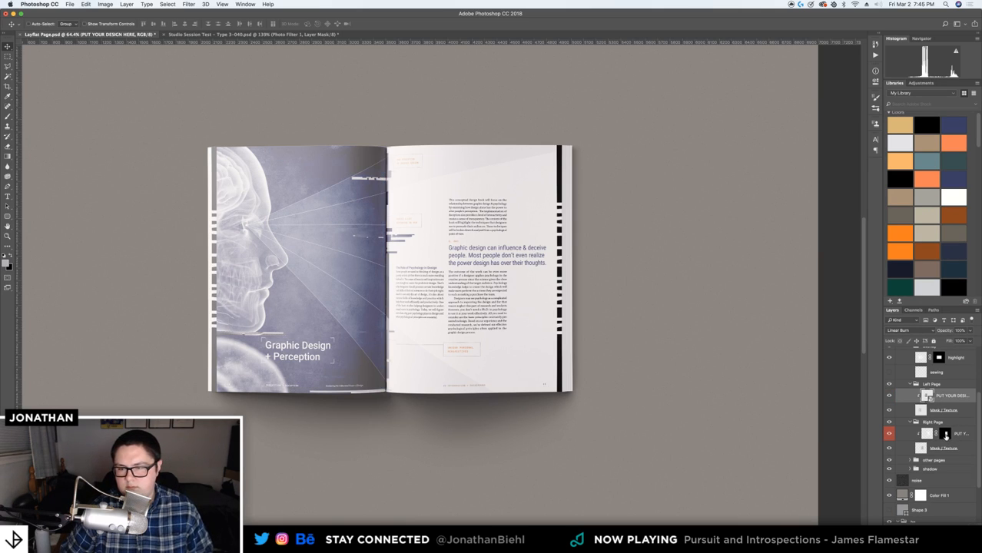
Undo the smart object conversion of the left page's design layer and clear the selection
{"action": "key", "text": "super+z"}
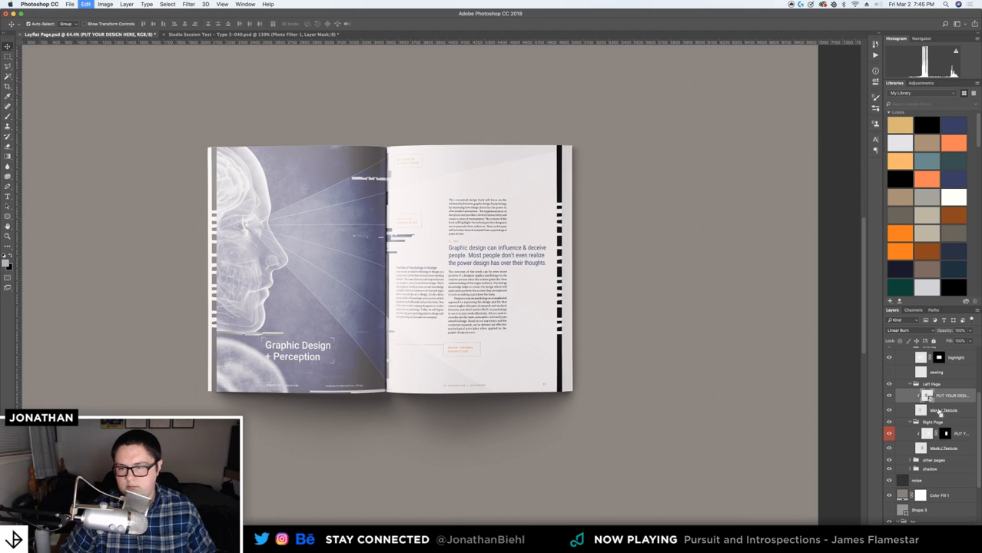
{"action": "key", "text": "alt+super+z"}
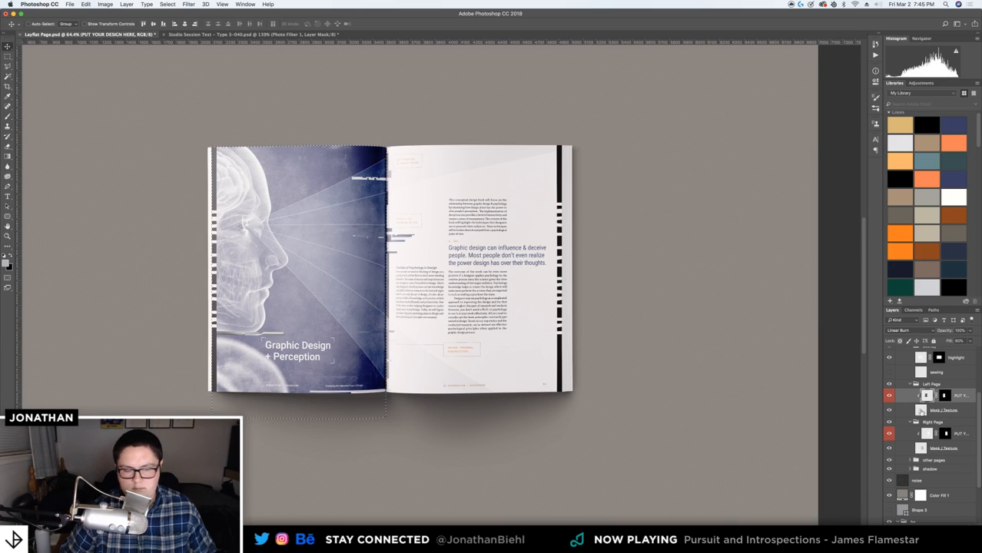
{"action": "key", "text": "super+d"}
Load the left page's Mask / Texture layer as a selection and try converting the design layer to a masked smart object
{"action": "left_click", "coordinate": [921, 411], "text": "super"}
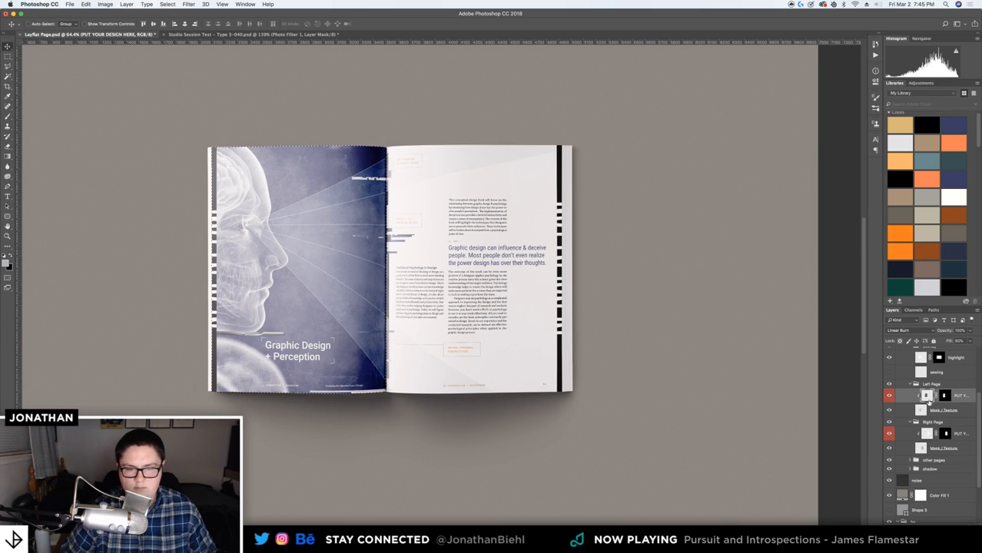
{"action": "right_click", "coordinate": [930, 396]}
{"action": "key", "text": "Escape"}
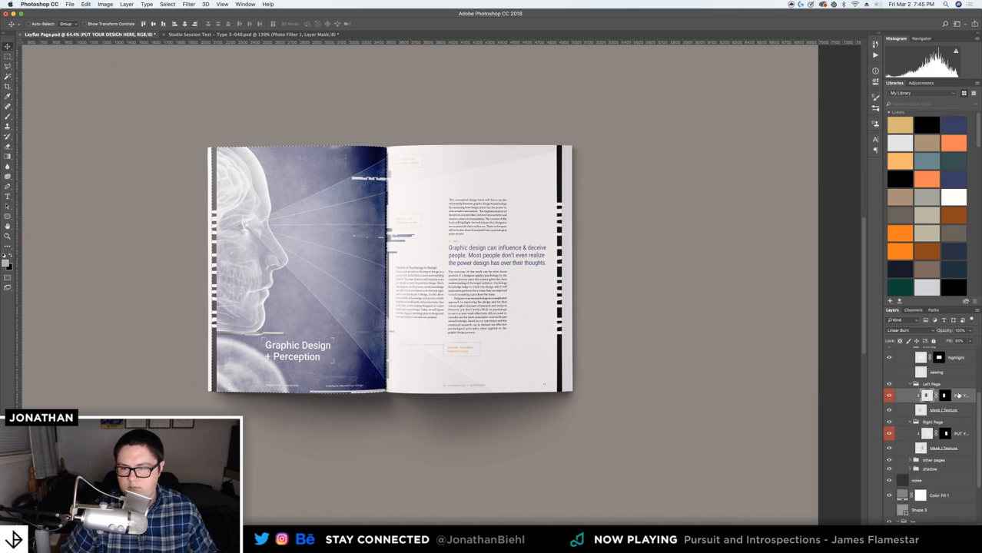
{"action": "right_click", "coordinate": [936, 380]}
{"action": "left_click", "coordinate": [888, 301]}
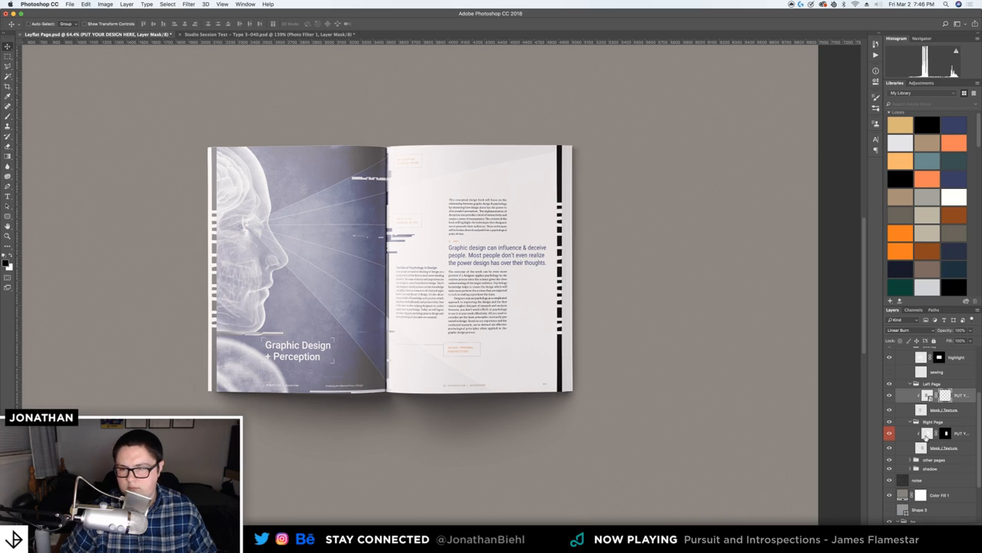
Undo the masked smart object conversion of the left page's design layer and deselect the page outline
{"action": "left_click", "coordinate": [926, 436]}
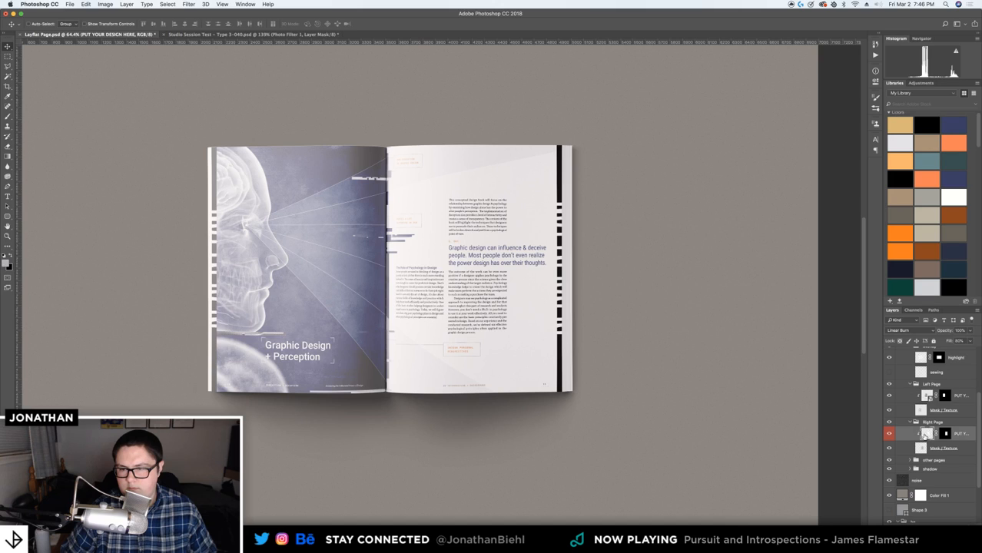
{"action": "left_click", "coordinate": [929, 397]}
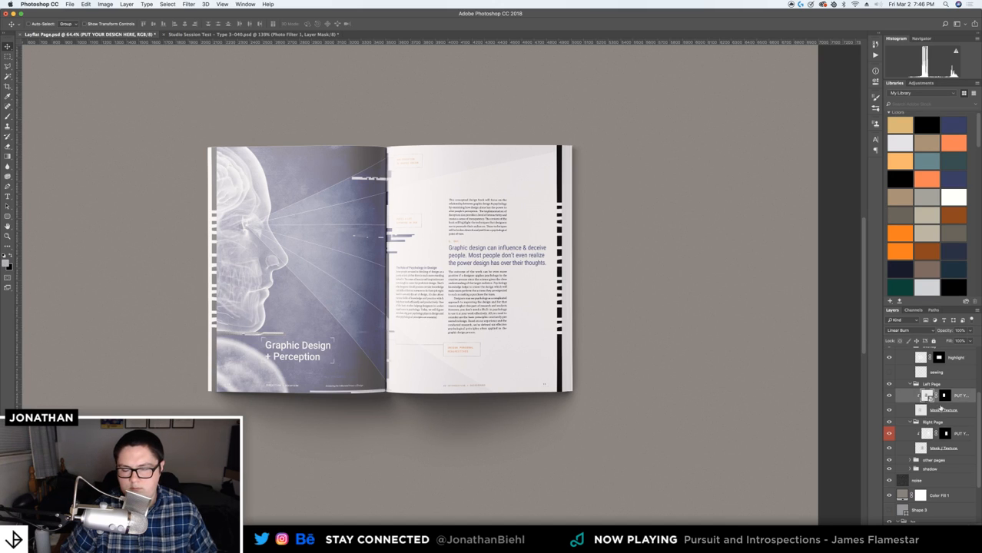
{"action": "key", "text": "super+t"}
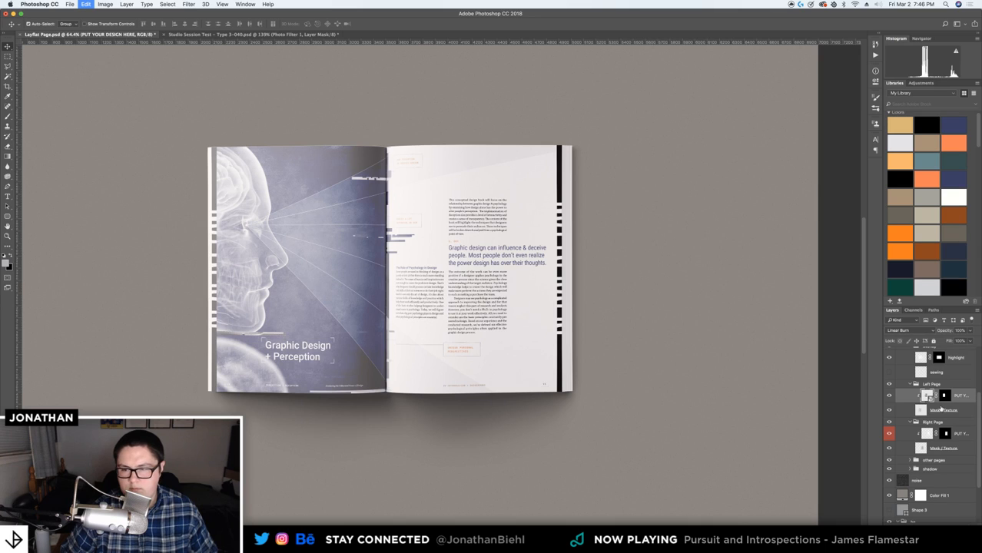
{"action": "left_click", "coordinate": [928, 396], "text": "super"}
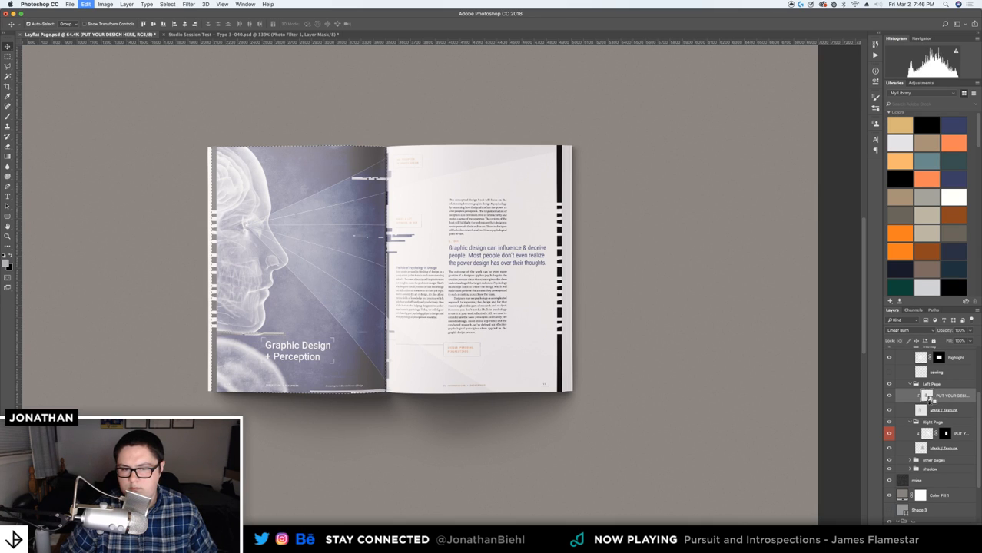
{"action": "key", "text": "super+v"}
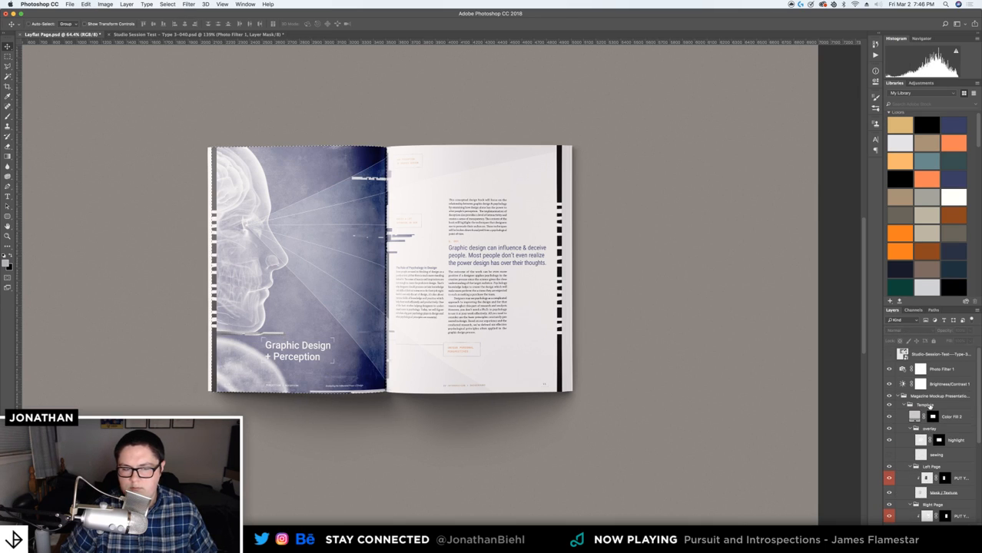
{"action": "key", "text": "super+d"}
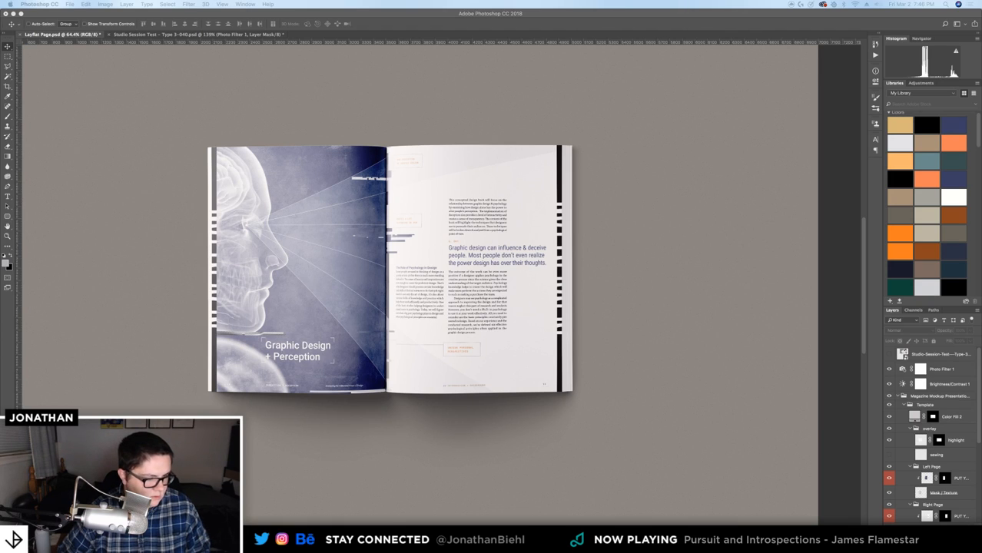
Open Type 4 Mockup Pages.psd, hide its 10-11 group, and check the layers inside the other spread groups, including IFC
{"action": "key", "text": "super+Tab"}
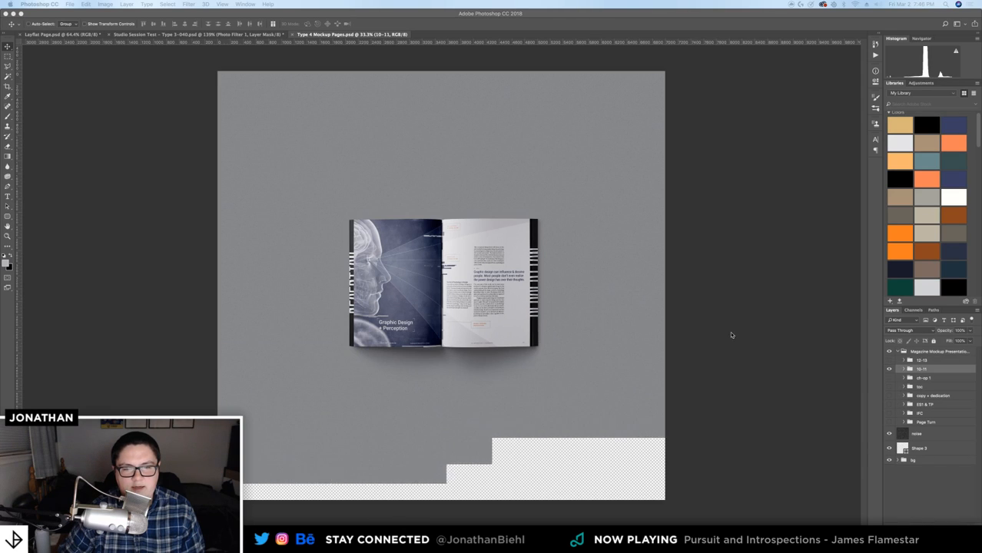
{"action": "left_click", "coordinate": [889, 370]}
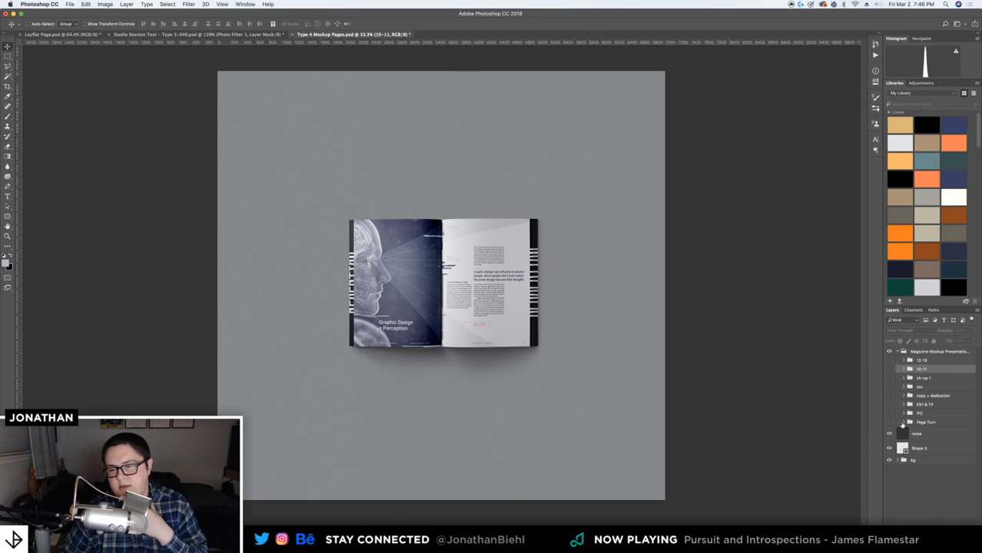
{"action": "left_click", "coordinate": [905, 405]}
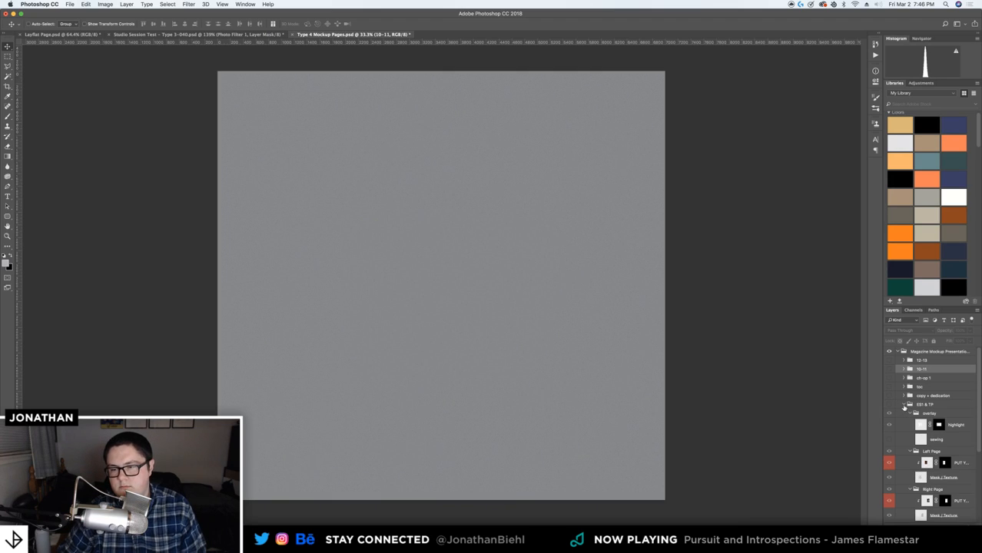
{"action": "left_click", "coordinate": [904, 404]}
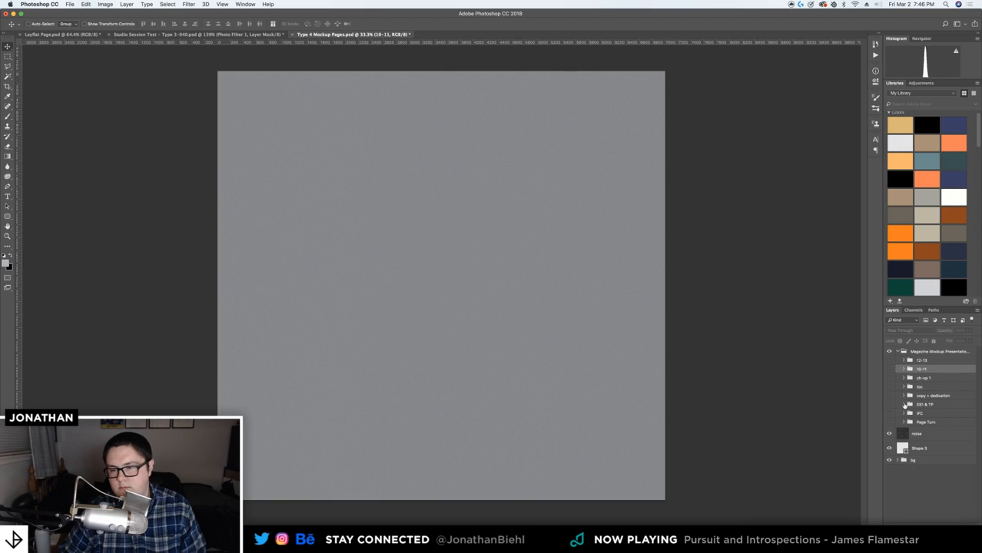
{"action": "left_click", "coordinate": [903, 413]}
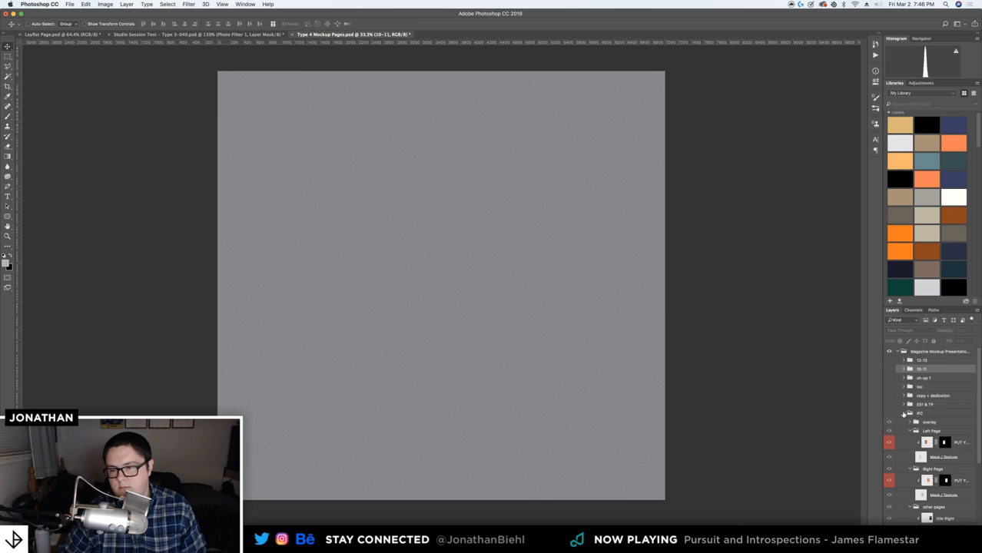
{"action": "left_click", "coordinate": [903, 414]}
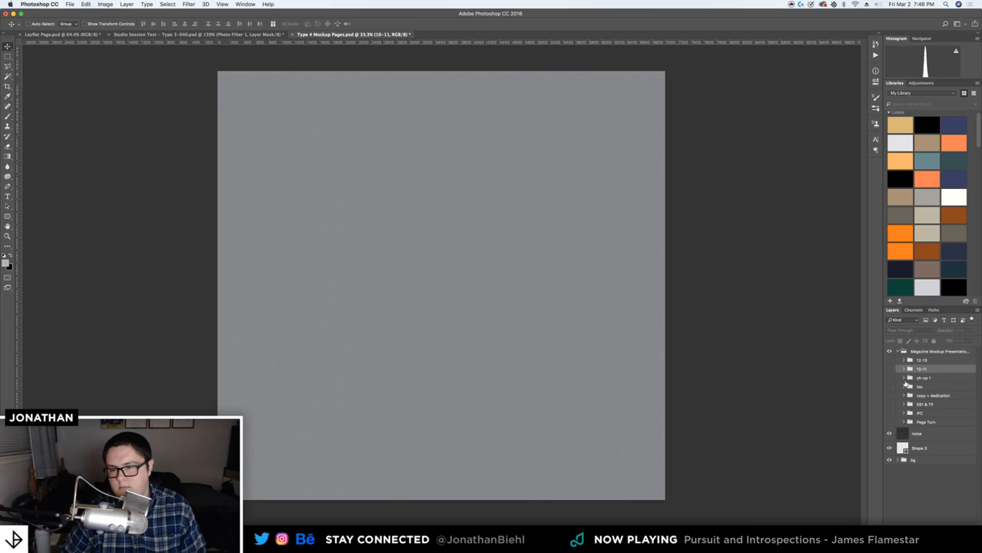
Show and expand the 12-13 group, and check the contents of its left page design smart object
{"action": "left_click", "coordinate": [904, 360]}
{"action": "left_click", "coordinate": [904, 361]}
{"action": "left_click", "coordinate": [904, 361]}
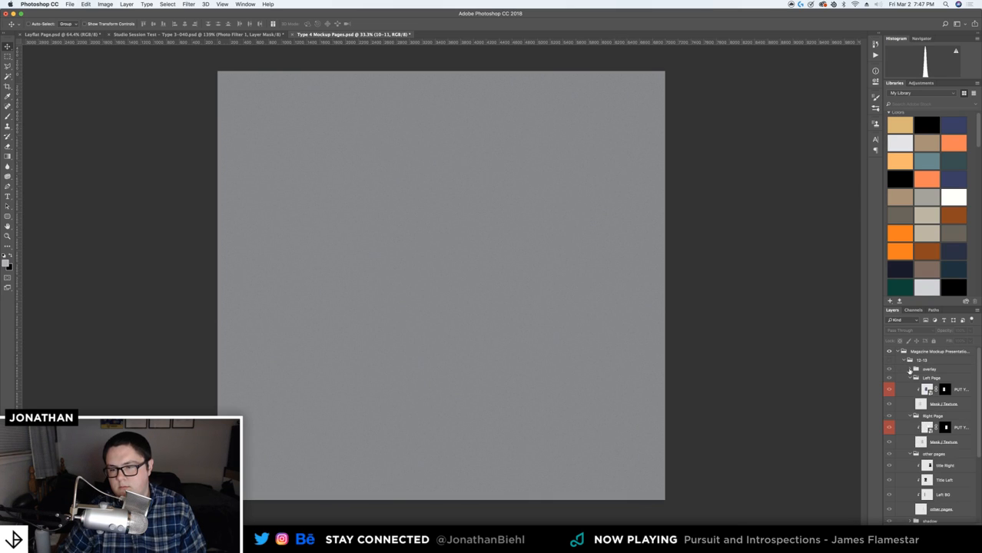
{"action": "left_click", "coordinate": [928, 390]}
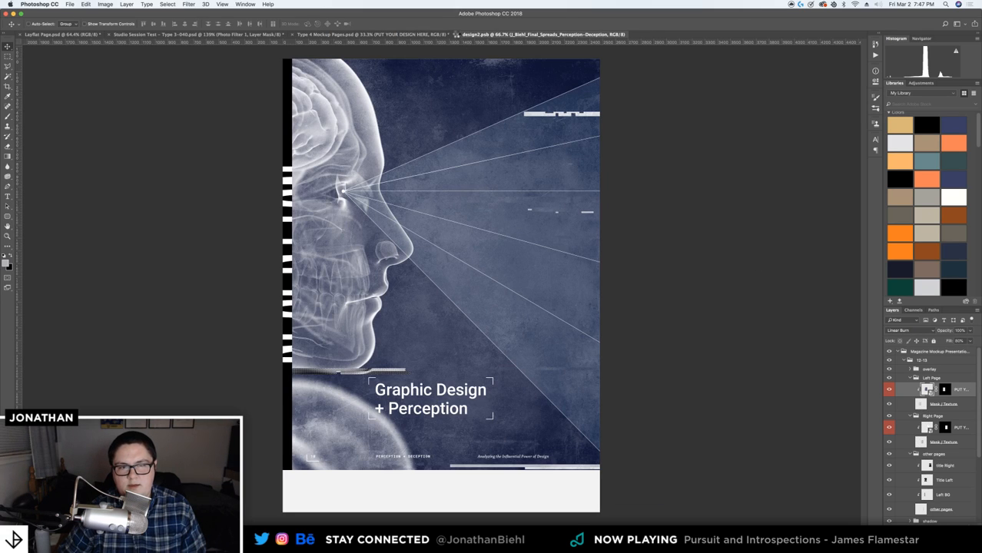
{"action": "left_click", "coordinate": [456, 35]}
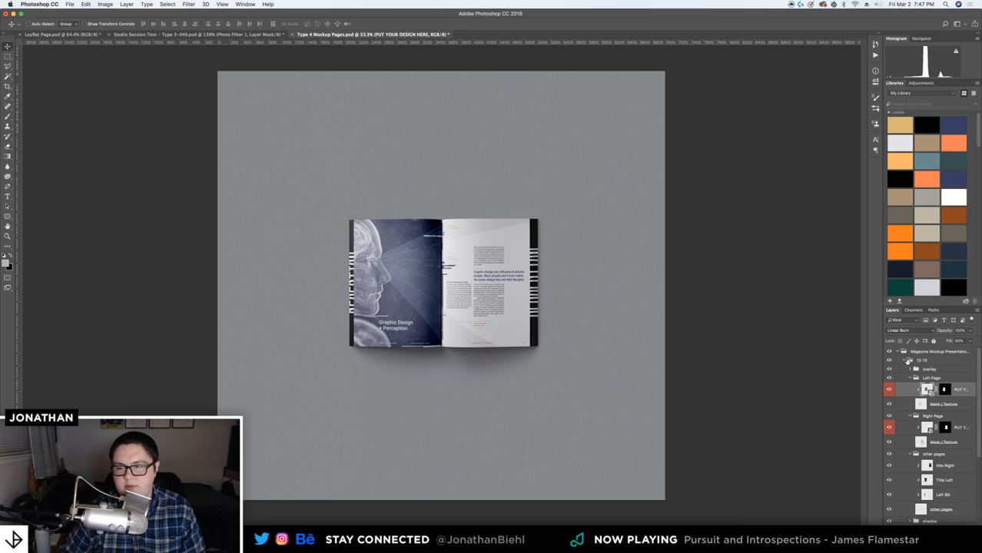
Collapse the 12-13 group and copy it from Type 4 Mockup Pages.psd into Layflat Page.psd, over the existing magazine
{"action": "left_click", "coordinate": [905, 360]}
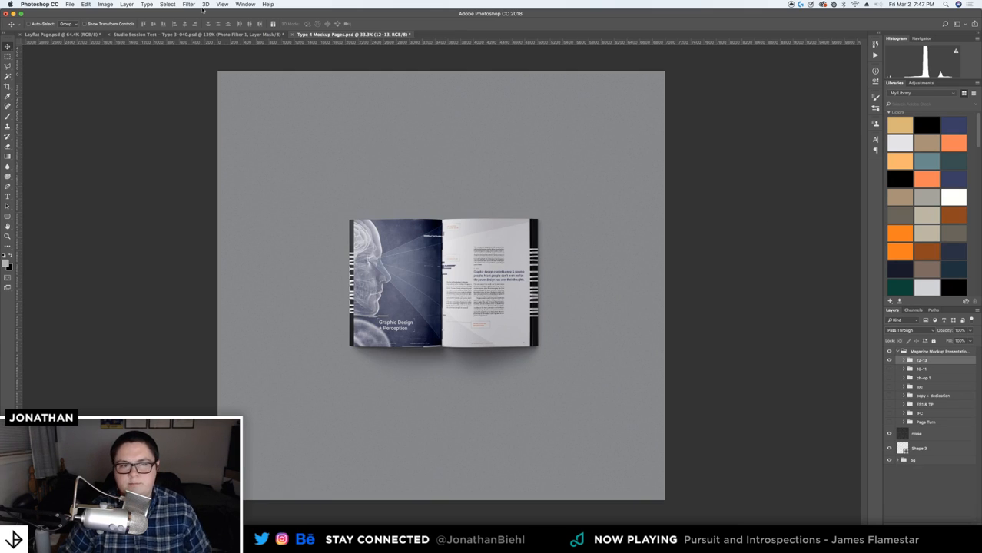
{"action": "left_click_drag", "start_coordinate": [353, 35], "coordinate": [326, 122]}
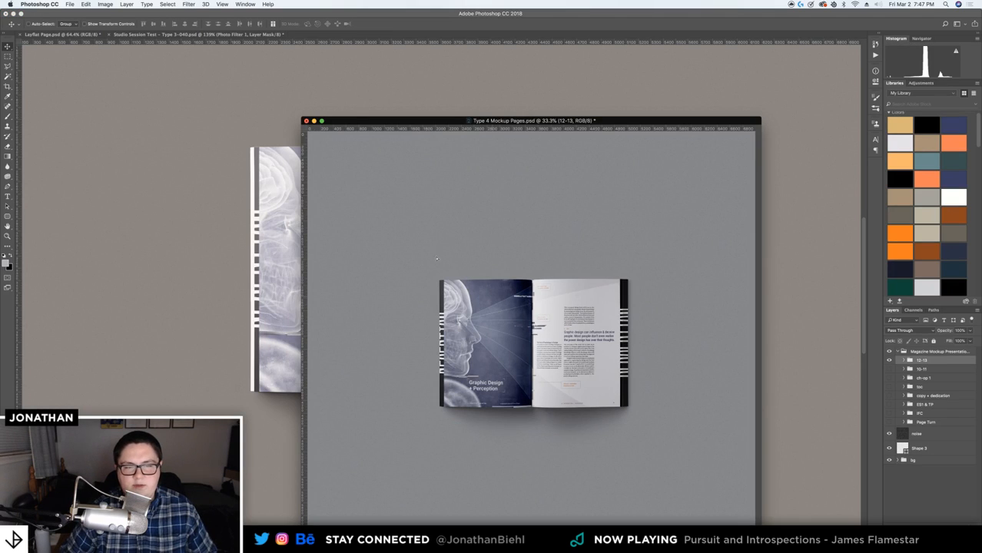
{"action": "left_click_drag", "start_coordinate": [323, 208], "coordinate": [232, 143]}
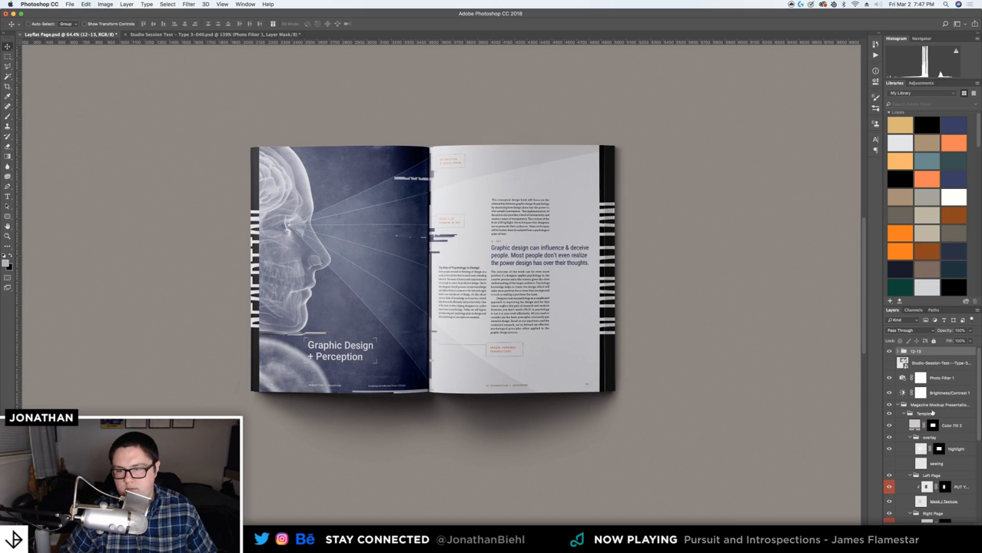
Move the Color Fill 2 layer out of the Template group to just above the Magazine Mockup Presentation group
{"action": "left_click", "coordinate": [932, 412]}
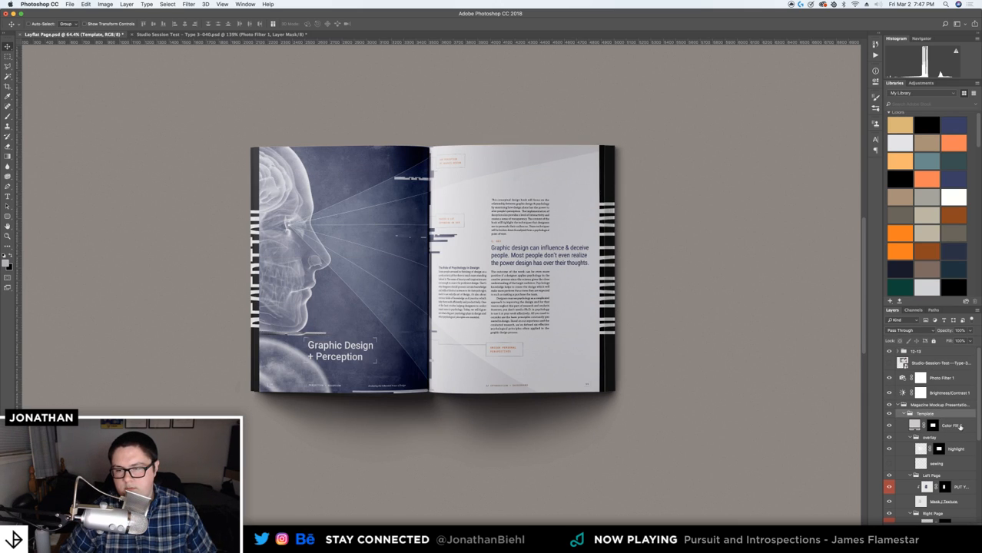
{"action": "mouse_move", "coordinate": [959, 428]}
{"action": "left_mouse_down"}
{"action": "mouse_move", "coordinate": [961, 395]}
{"action": "mouse_move", "coordinate": [941, 419]}
{"action": "left_mouse_up"}
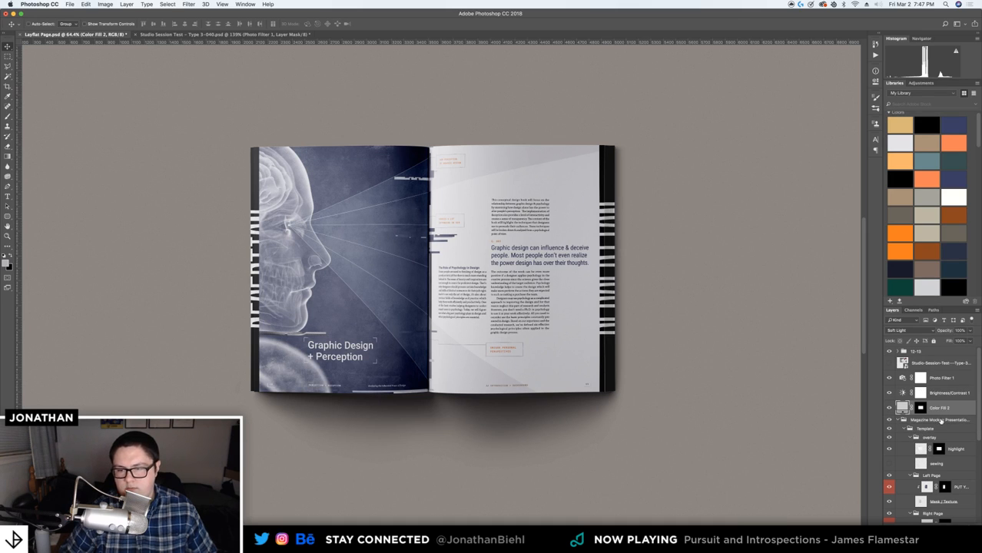
Delete the old Magazine Mockup Presentation group and move the 12-13 group directly below Color Fill 2
{"action": "left_click", "coordinate": [942, 420]}
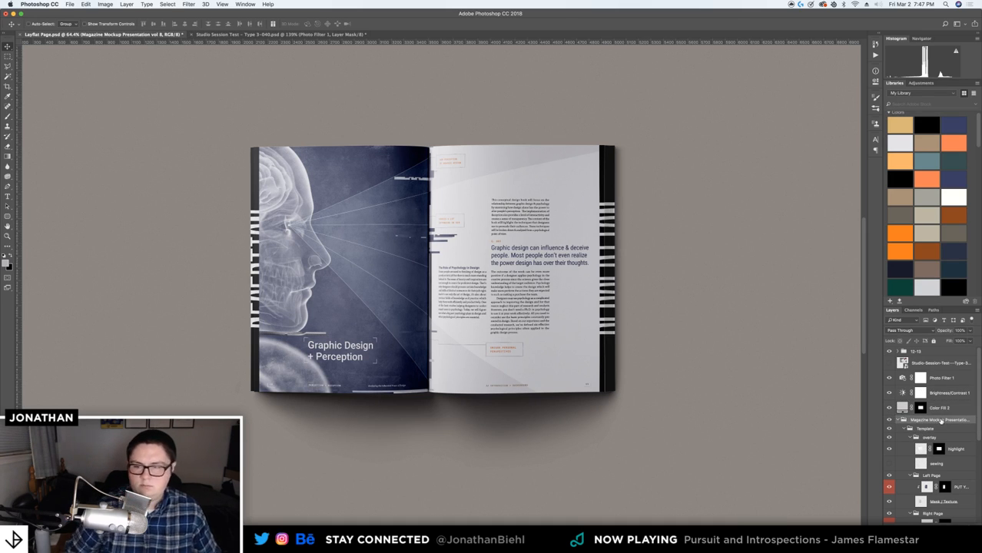
{"action": "key", "text": "Delete"}
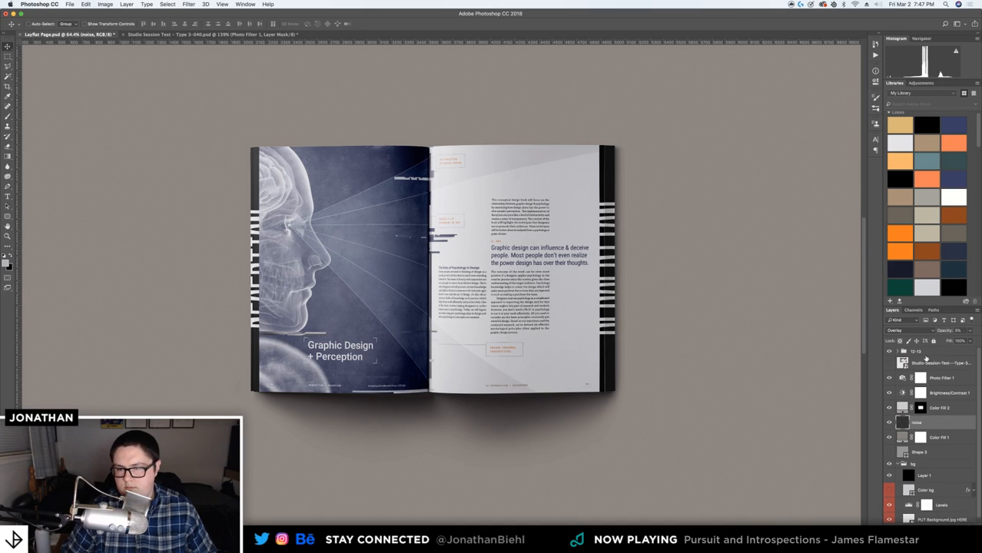
{"action": "left_click_drag", "start_coordinate": [919, 353], "coordinate": [925, 410]}
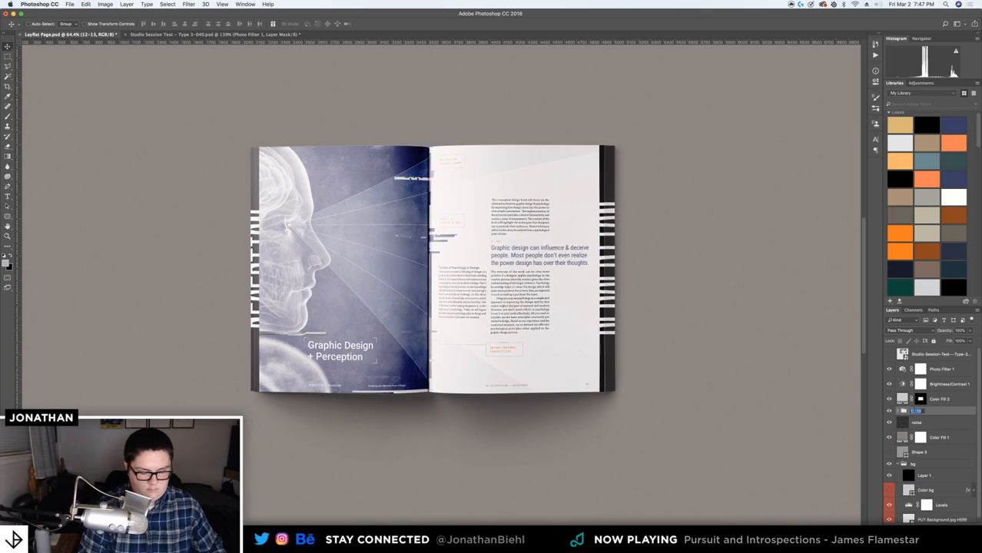
Rename the 12-13 group as Template and show the Studio-Session-Test cookbook photo layer
{"action": "type", "text": "Template"}
{"action": "key", "text": "Return"}
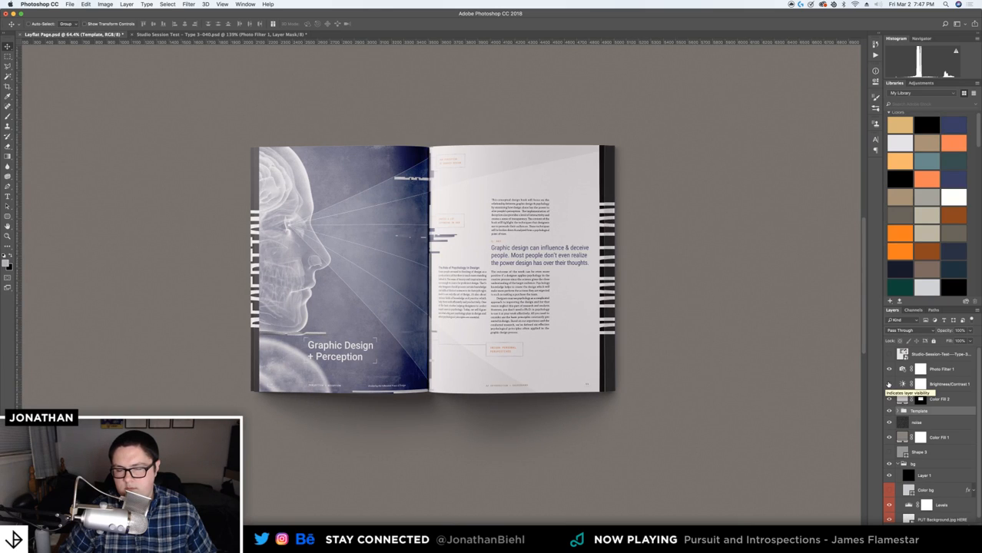
{"action": "left_click", "coordinate": [888, 379]}
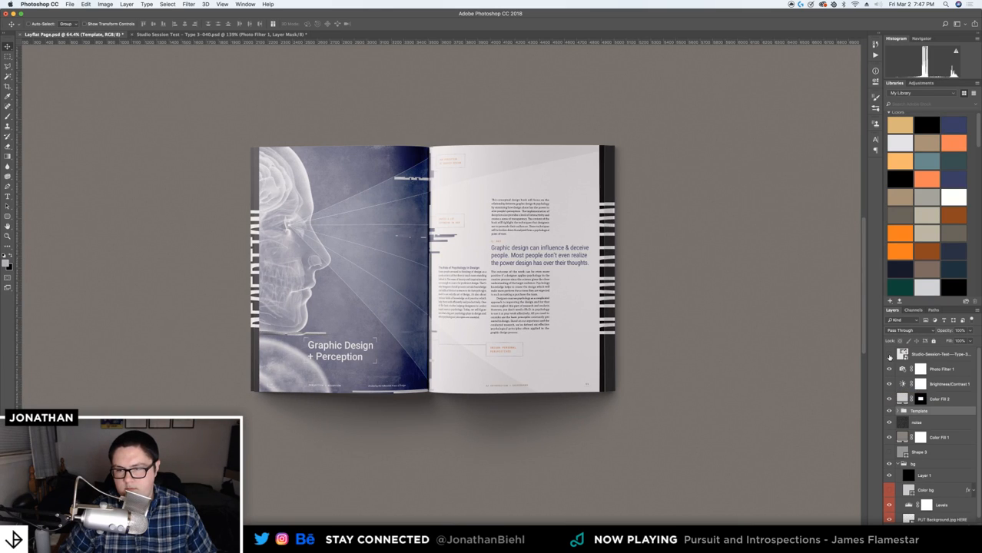
{"action": "left_click", "coordinate": [889, 356]}
{"action": "key", "text": "z"}
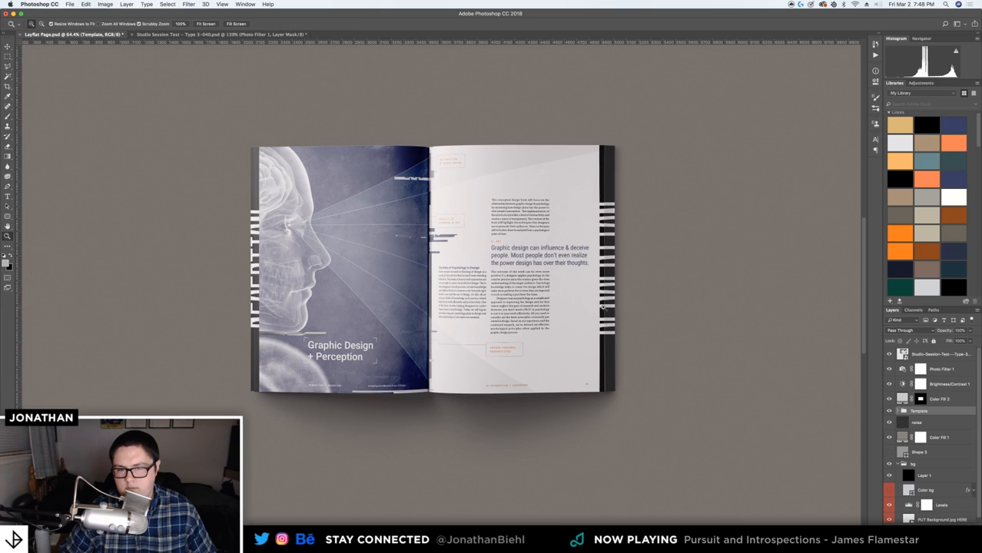
{"action": "left_click", "coordinate": [604, 307], "text": "alt"}
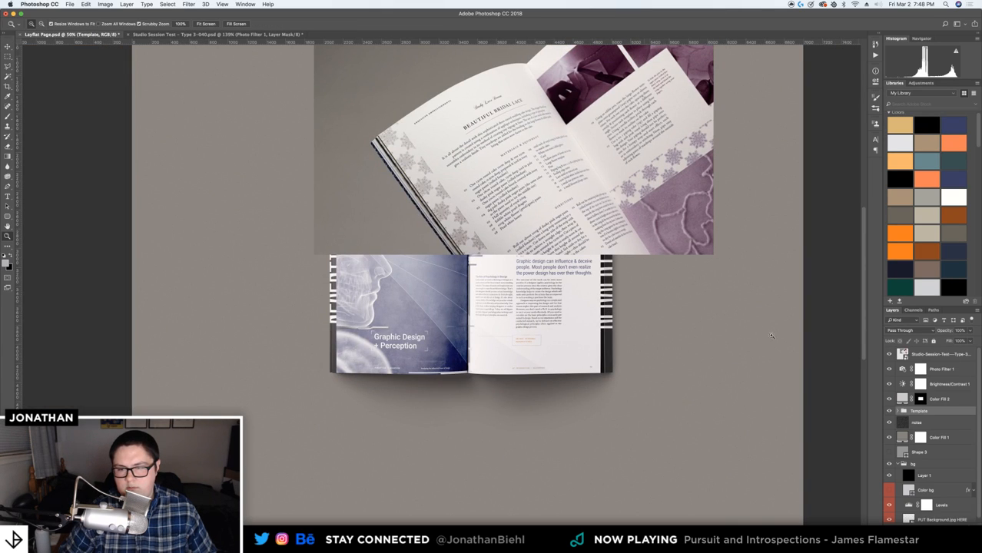
Exclude the magazine from the Brightness/Contrast 1 adjustment by filling its area of the layer mask with black
{"action": "left_click", "coordinate": [920, 385]}
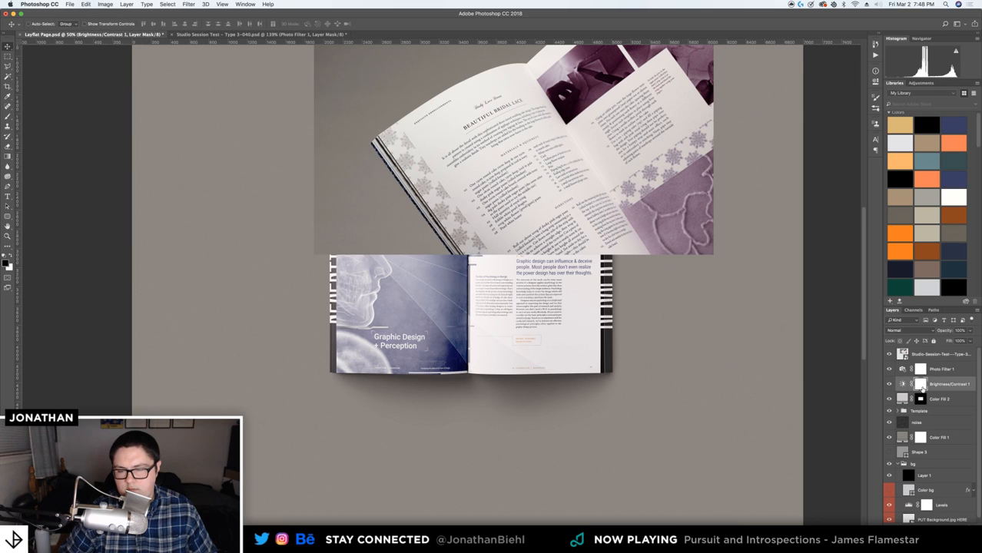
{"action": "left_click", "coordinate": [921, 384], "text": "super"}
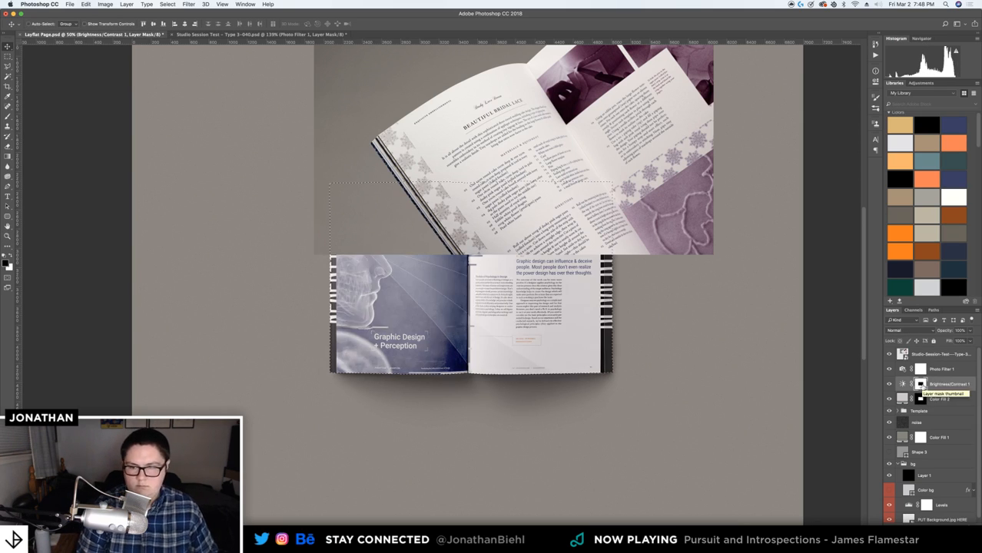
{"action": "key", "text": "alt+BackSpace"}
{"action": "key", "text": "super+d"}
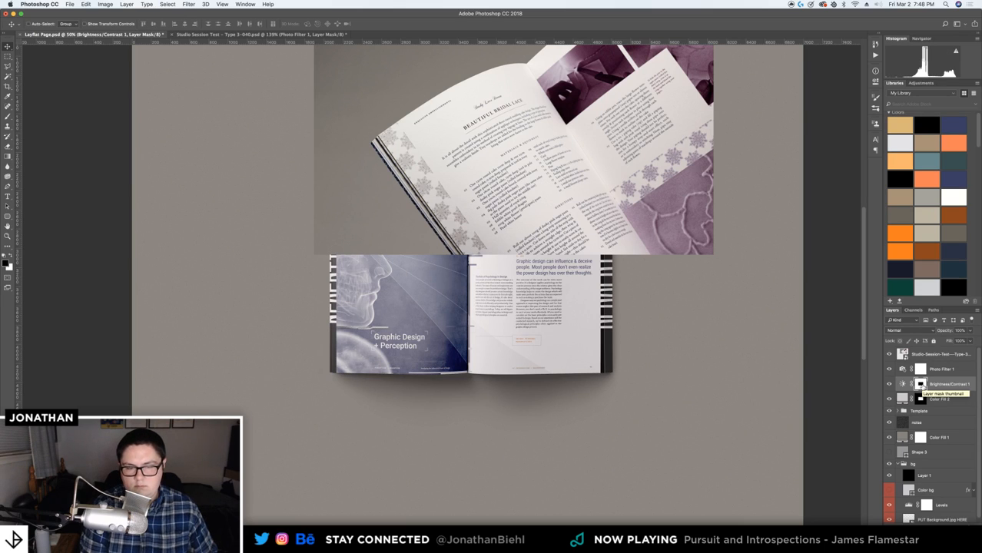
{"action": "key", "text": "super+i"}
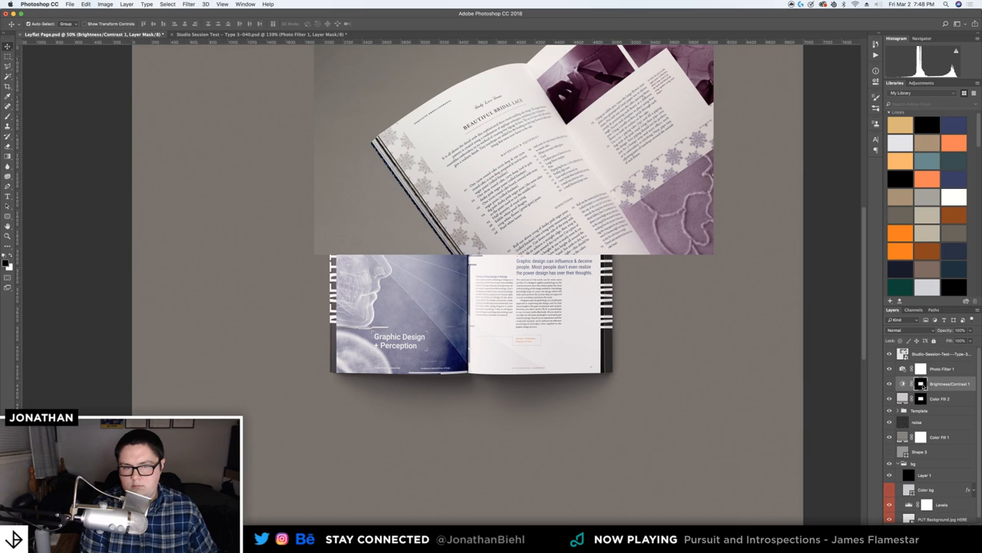
{"action": "key", "text": "super+i"}
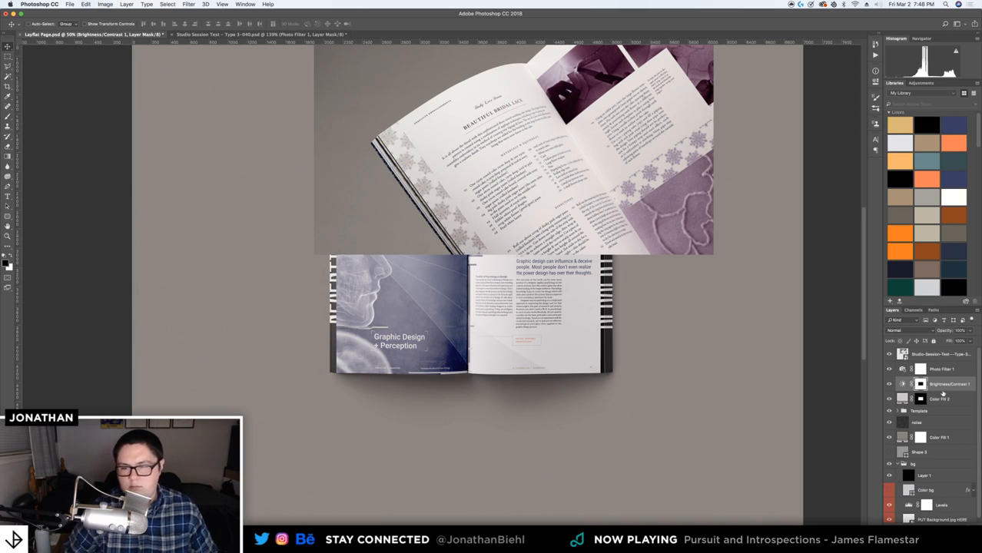
Move the cookbook photo up toward the canvas's upper-left corner to uncover more of the magazine's right page
{"action": "left_click", "coordinate": [939, 354]}
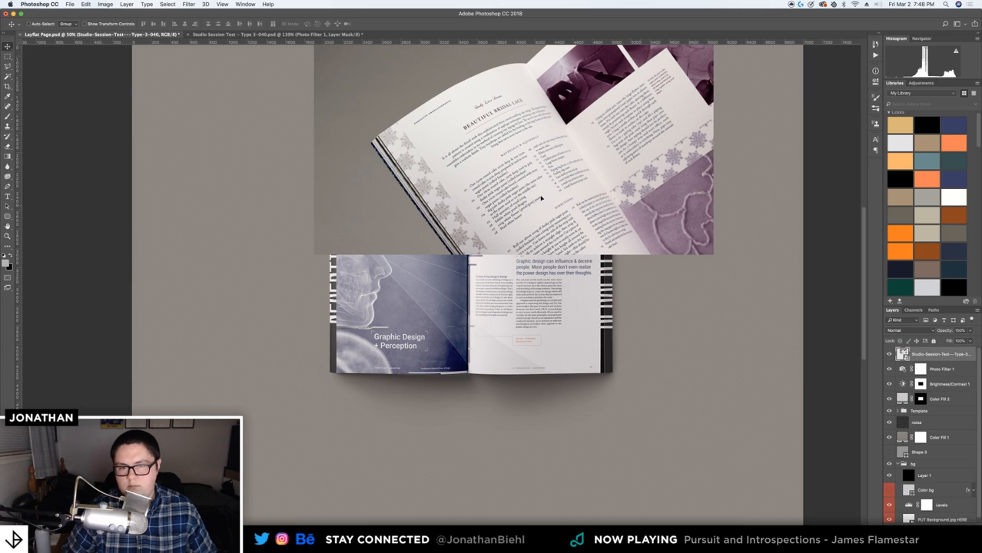
{"action": "left_click_drag", "start_coordinate": [541, 199], "coordinate": [498, 188]}
{"action": "key", "text": "z"}
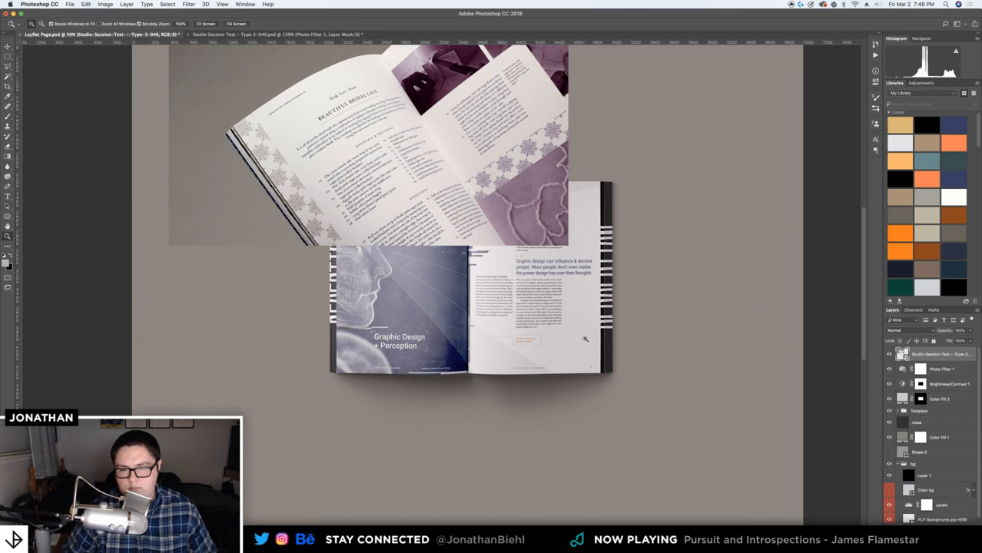
{"action": "left_click", "coordinate": [584, 343], "text": "alt"}
{"action": "key", "text": "v"}
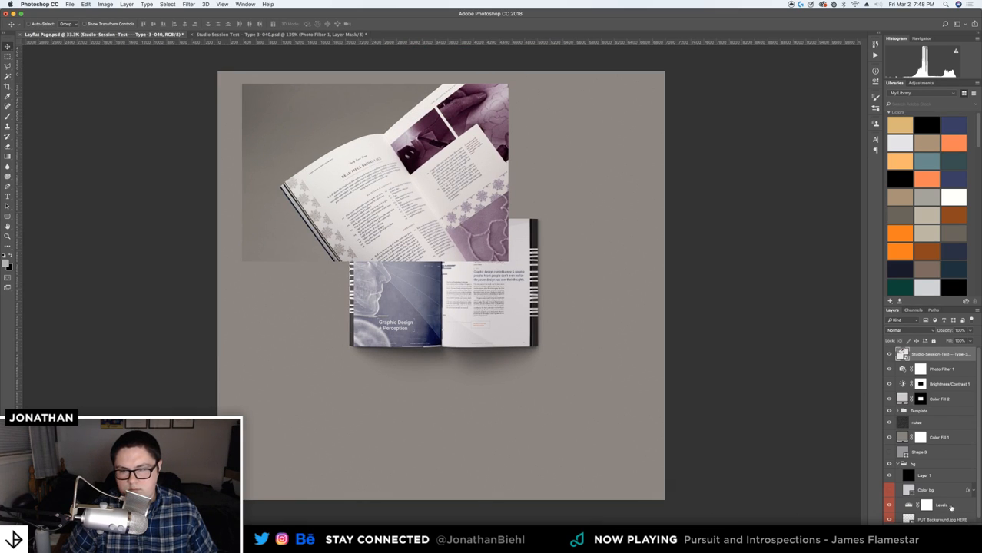
Show the document's guides with the grid turned off
{"action": "scroll", "coordinate": [934, 481], "scroll_direction": "down", "scroll_amount": 1}
{"action": "left_click", "coordinate": [946, 484]}
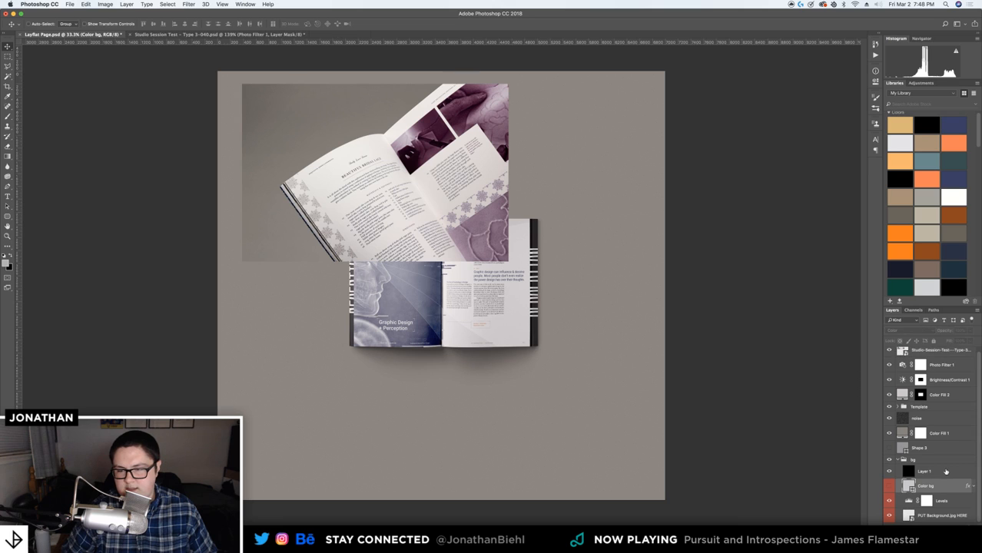
{"action": "left_click", "coordinate": [947, 473]}
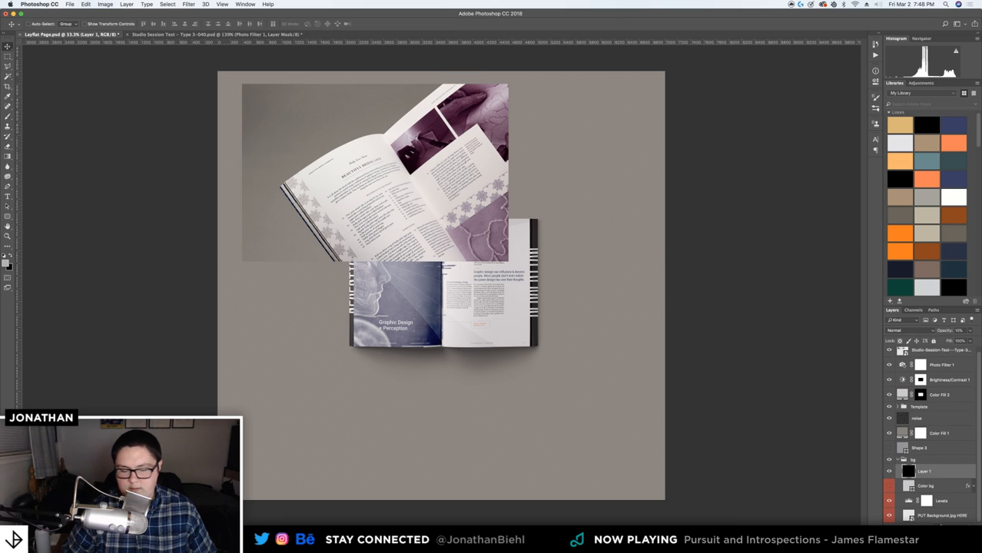
{"action": "key", "text": "super+h"}
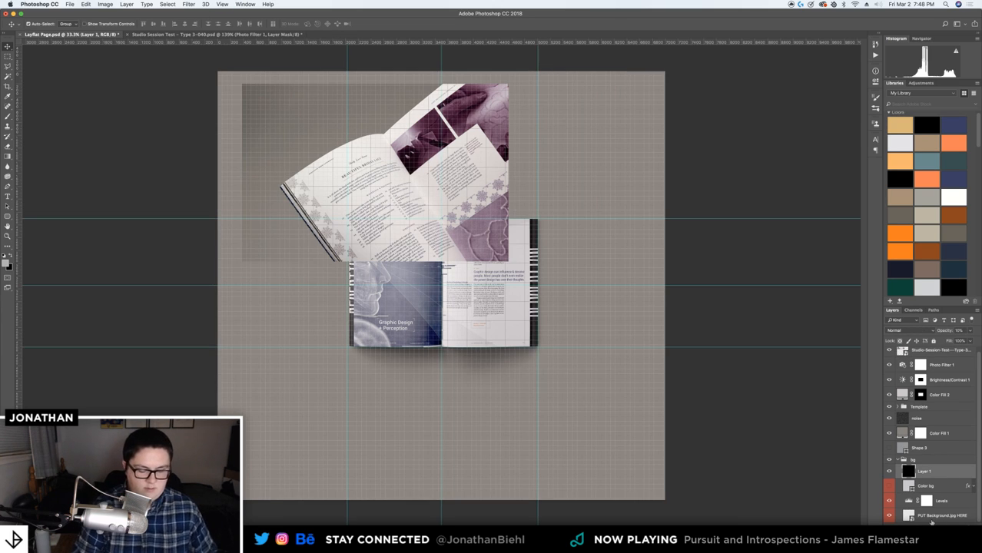
{"action": "key", "text": "super+apostrophe"}
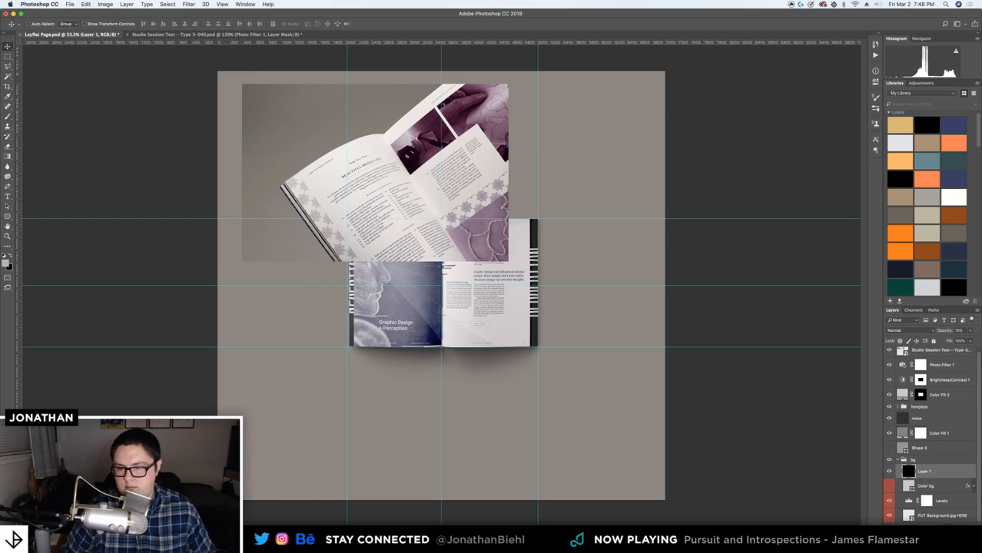
Add a new layer above Layer 1 in the bg group and set up a black-to-transparent gradient with default colors
{"action": "key", "text": "super+shift+alt+n"}
{"action": "key", "text": "g"}
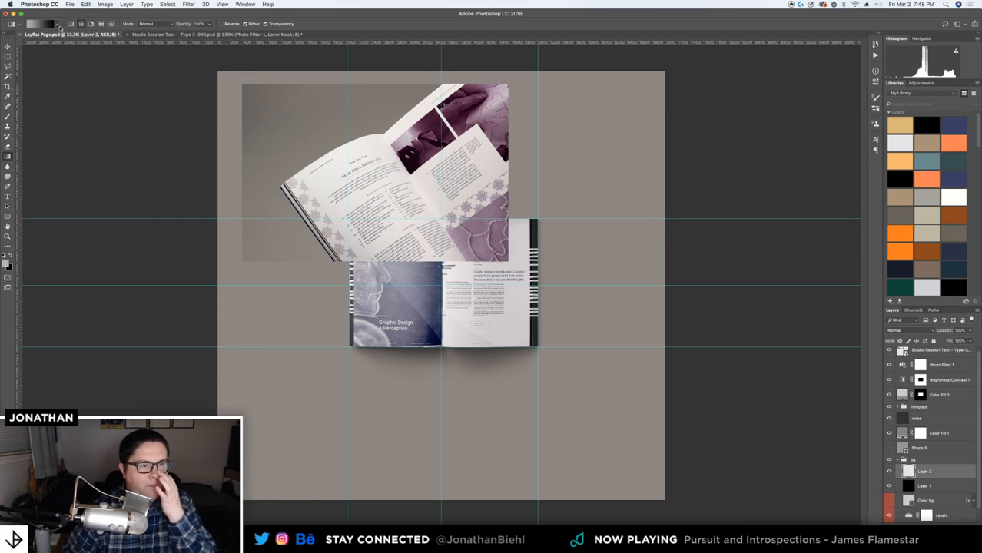
{"action": "left_click", "coordinate": [60, 28]}
{"action": "left_click", "coordinate": [31, 39]}
{"action": "key", "text": "Return"}
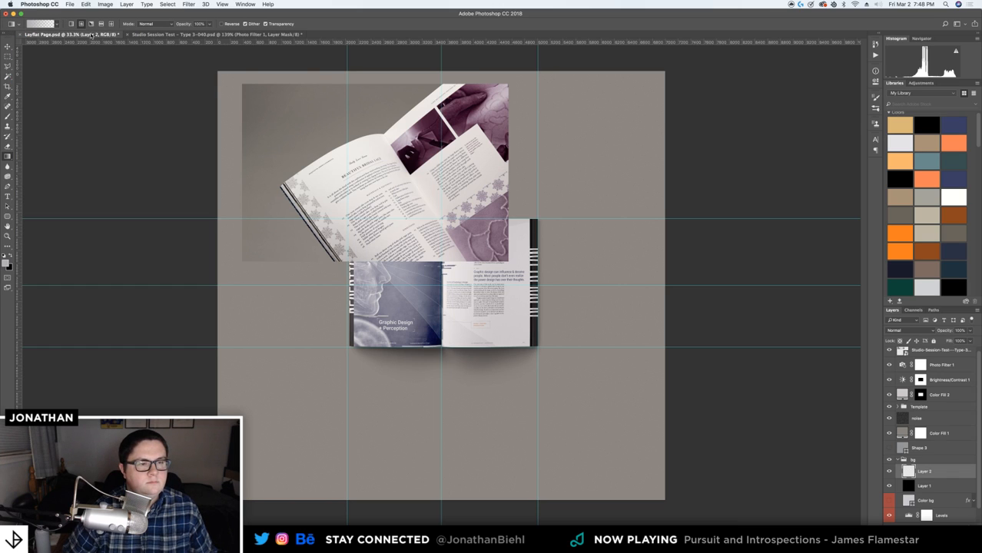
{"action": "key", "text": "d"}
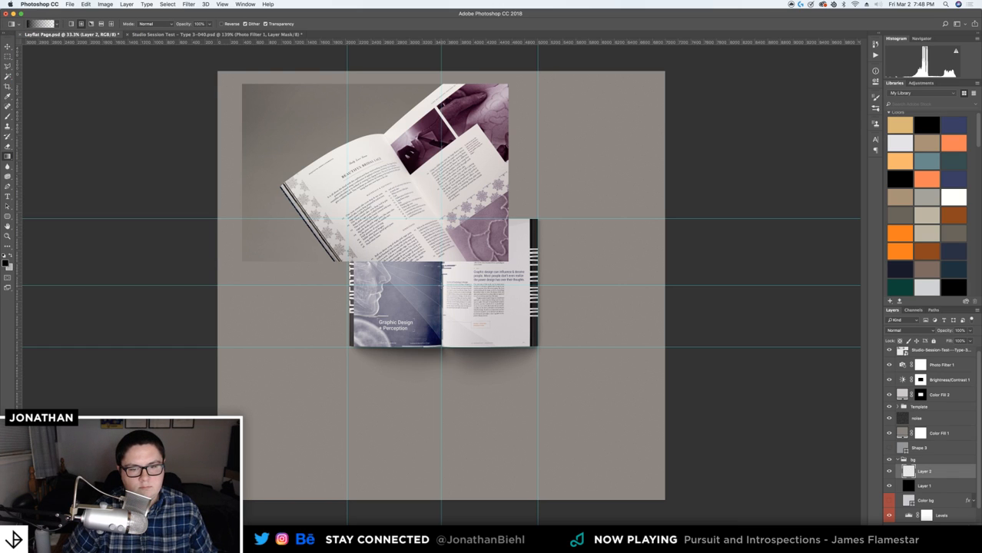
Draw a reversed black-to-transparent radial gradient on Layer 2, from the magazine's center out past the canvas's upper-left corner
{"action": "left_click_drag", "start_coordinate": [438, 284], "coordinate": [102, 81]}
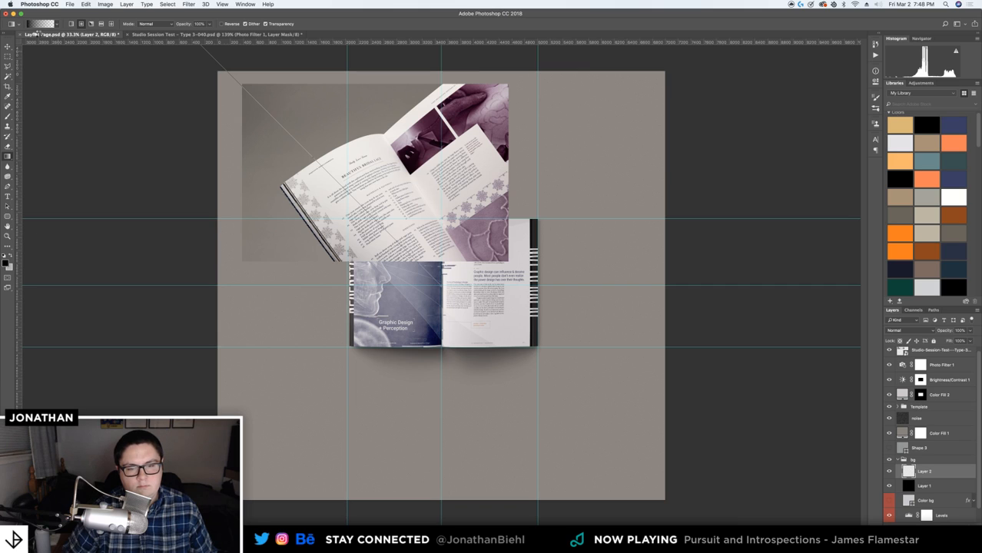
{"action": "left_click_drag", "start_coordinate": [36, 34], "coordinate": [39, 35]}
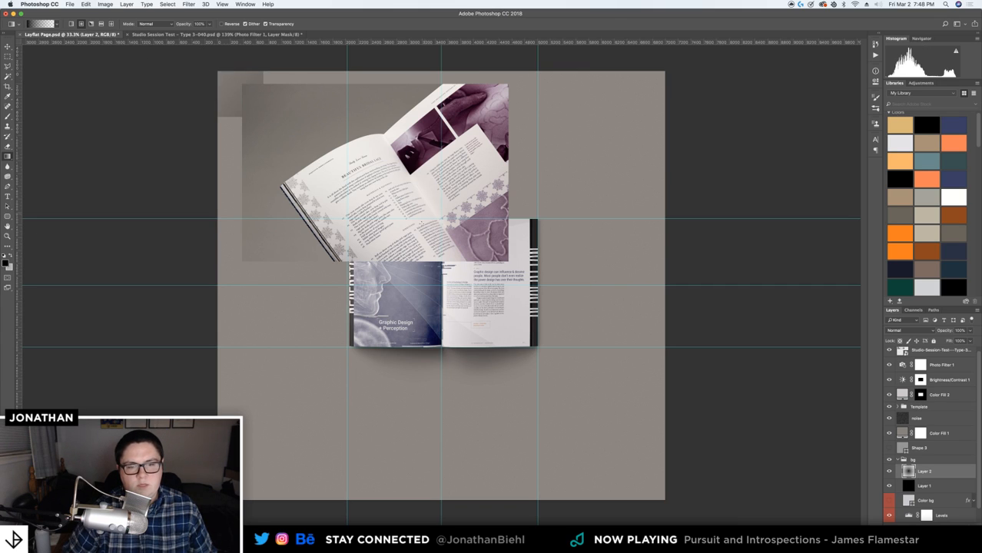
{"action": "left_click", "coordinate": [224, 25]}
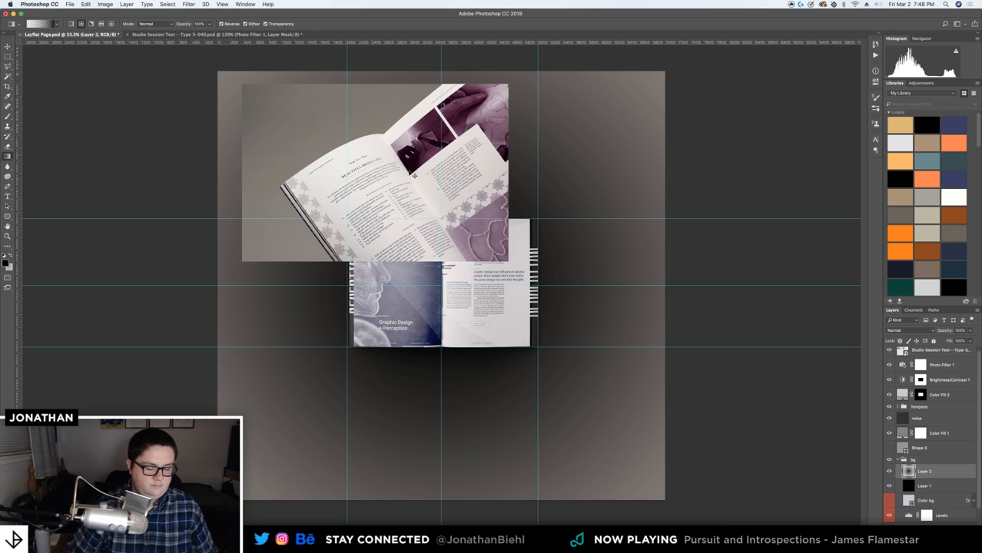
{"action": "key", "text": "super+z"}
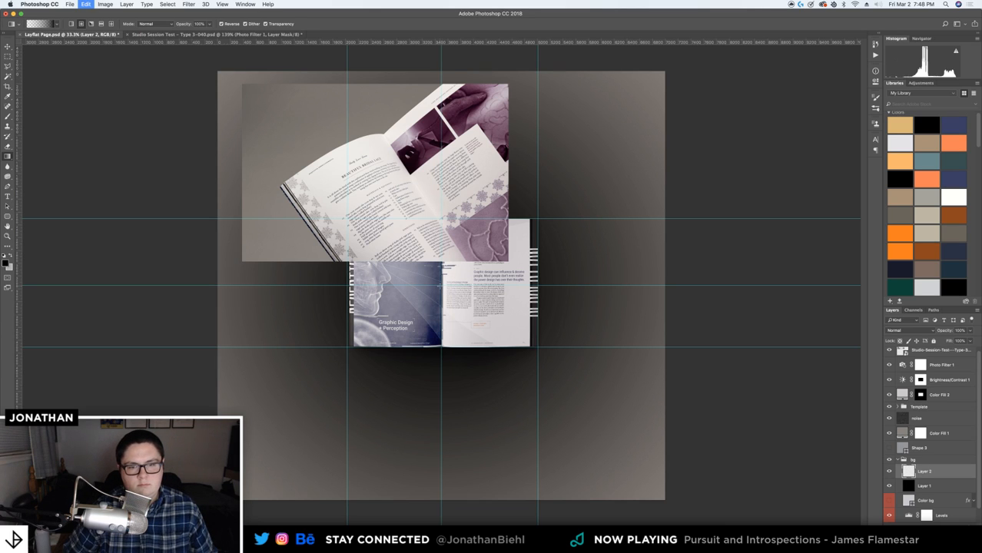
{"action": "left_click_drag", "start_coordinate": [201, 44], "coordinate": [451, 285]}
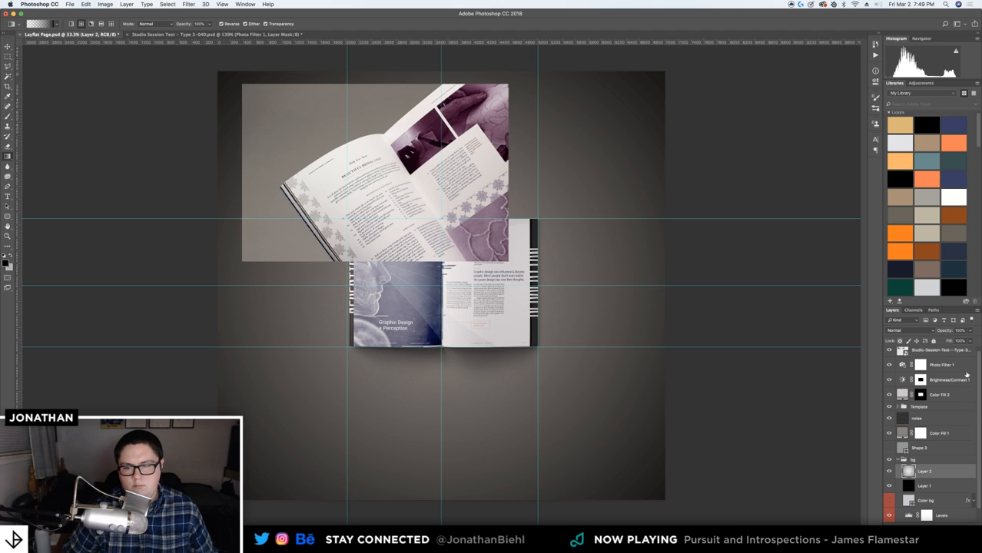
Set Layer 2's blend mode to Soft Light and its opacity to 20%, trying 40% and 50% for comparison
{"action": "left_click", "coordinate": [905, 330]}
{"action": "left_click", "coordinate": [912, 419]}
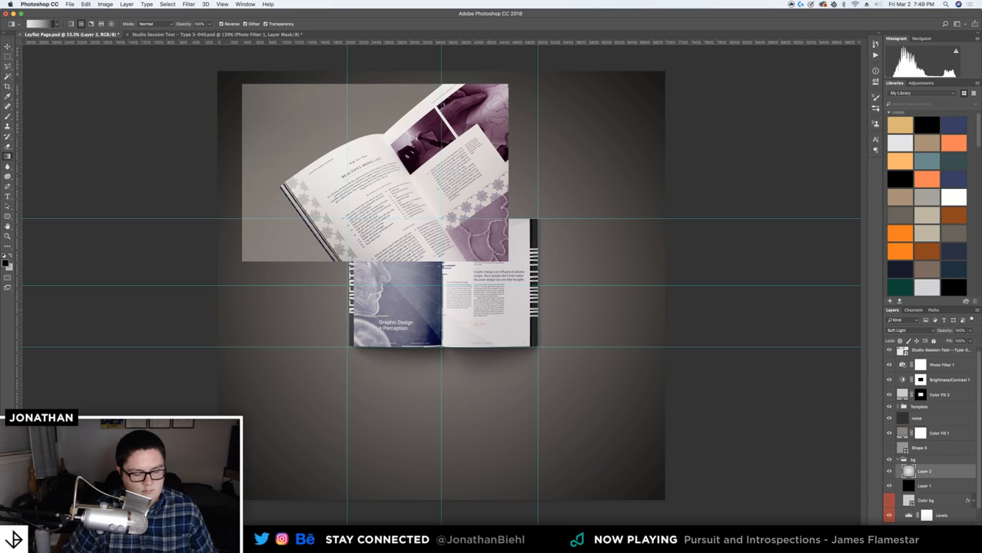
{"action": "key", "text": "v"}
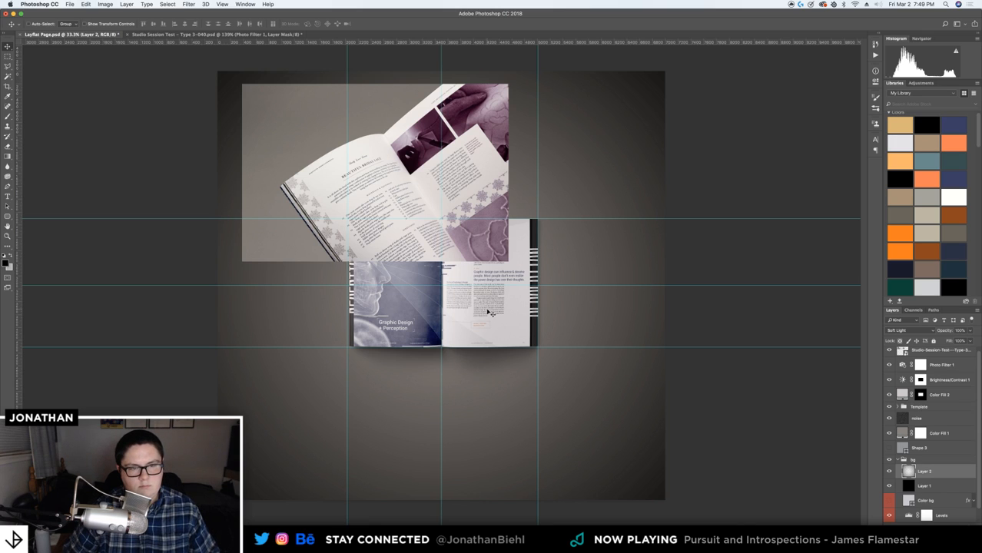
{"action": "key", "text": "2"}
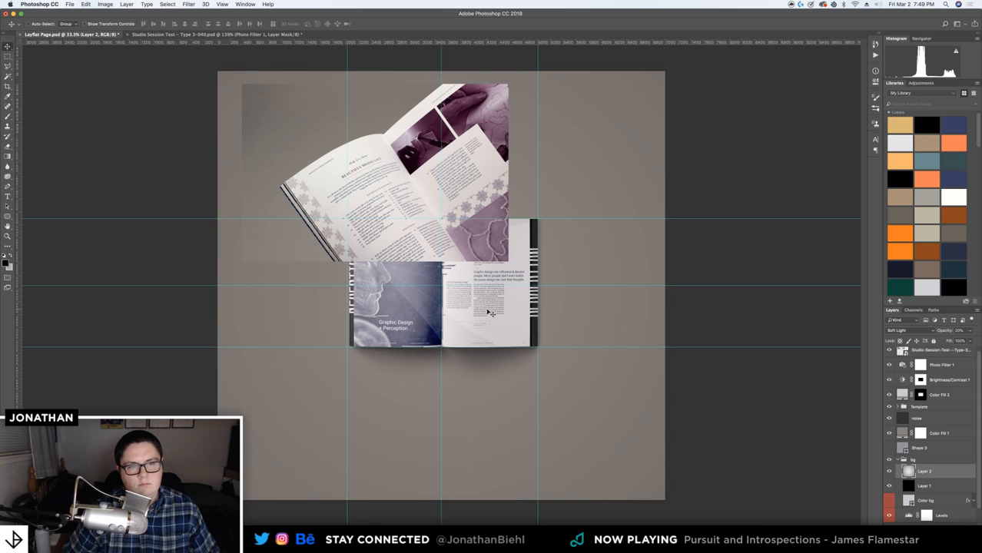
{"action": "key", "text": "4"}
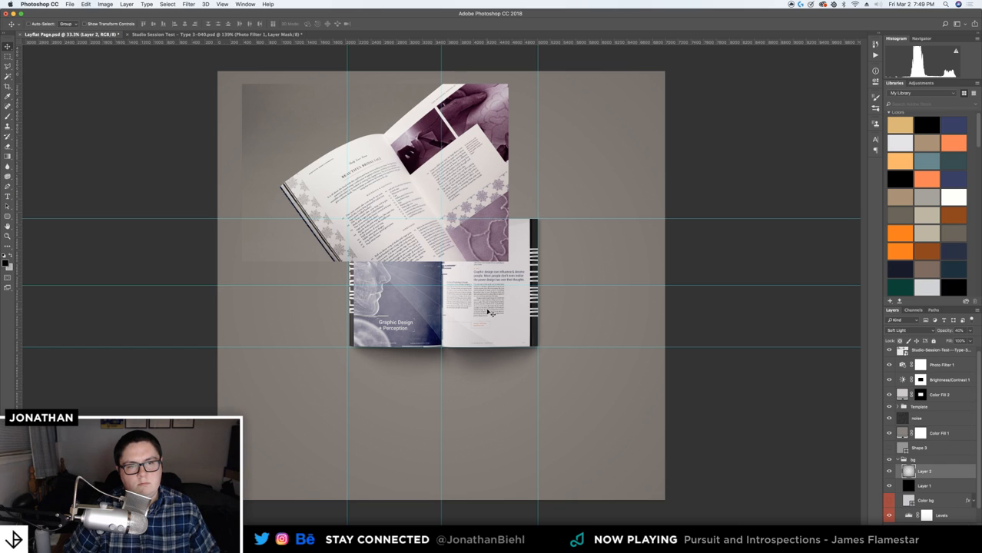
{"action": "key", "text": "5"}
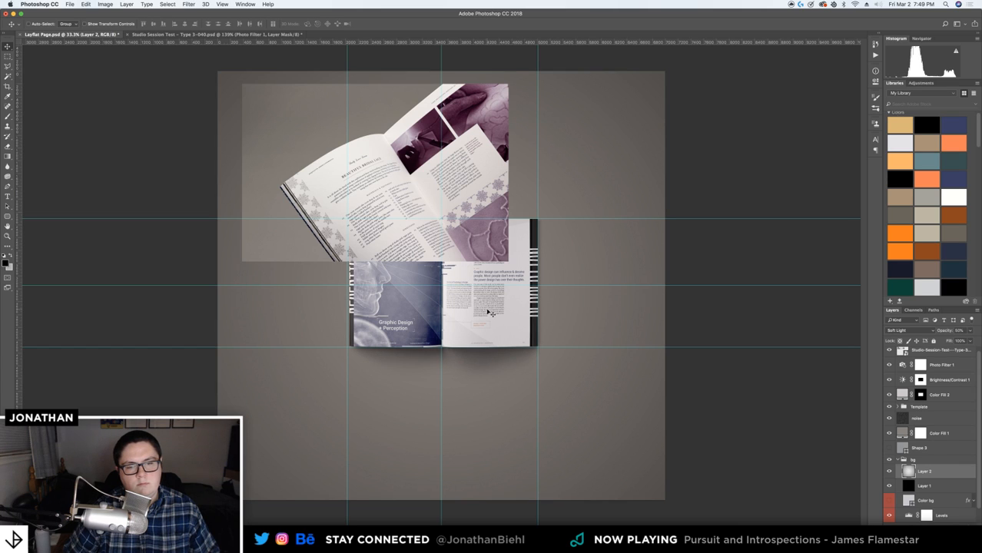
{"action": "key", "text": "4"}
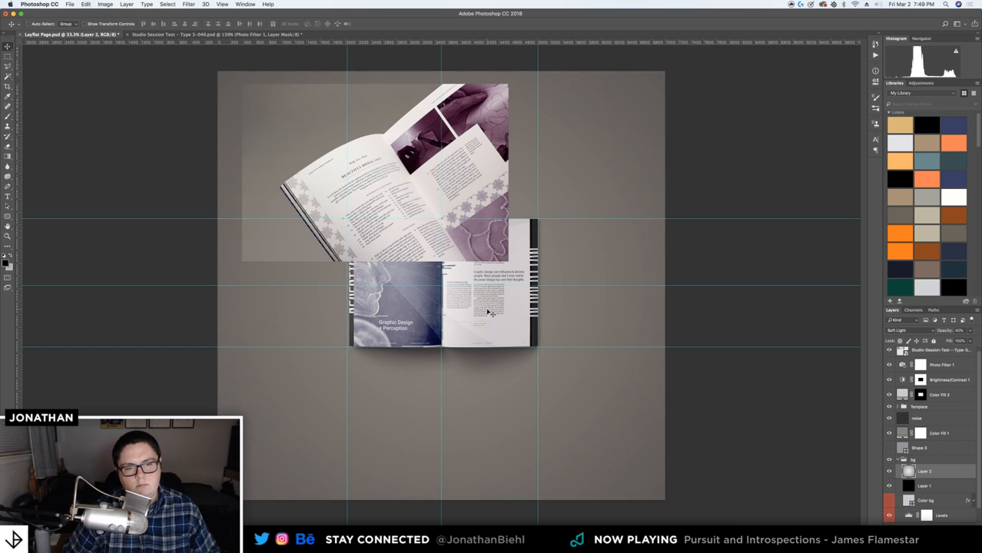
{"action": "key", "text": "2"}
{"action": "key", "text": "1"}
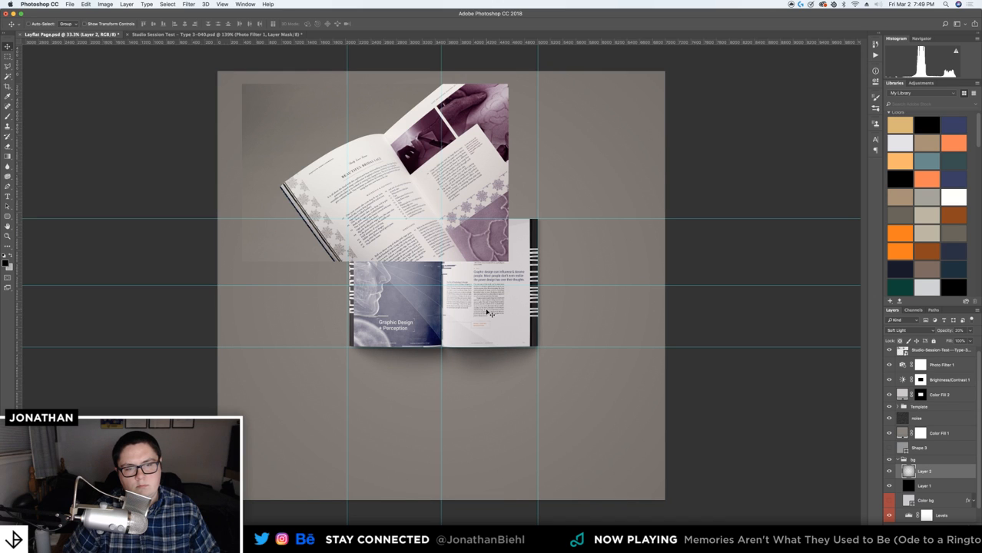
Sample the cookbook photo's taupe background beside the book's spine as the foreground color
{"action": "key", "text": "z"}
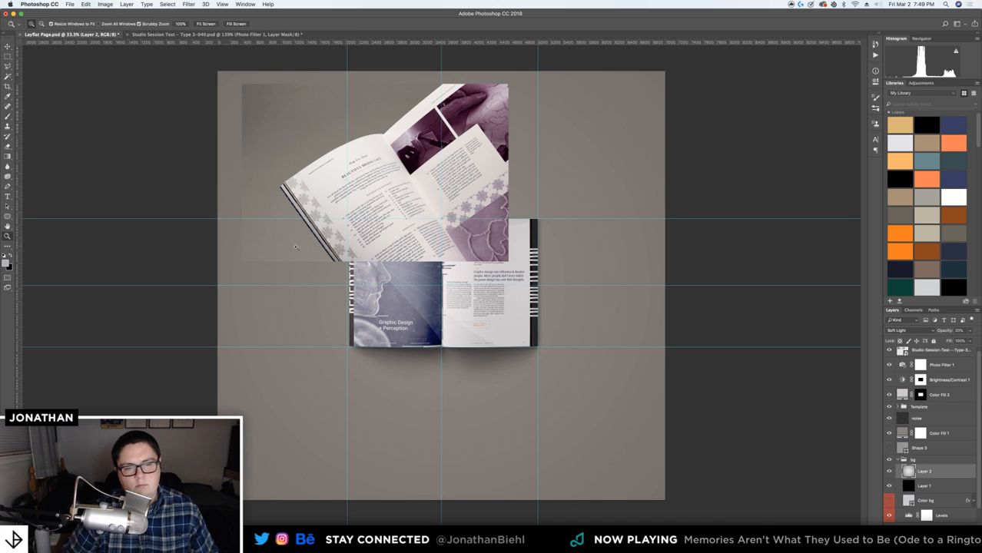
{"action": "left_click_drag", "start_coordinate": [276, 247], "coordinate": [350, 266]}
{"action": "key", "text": "v"}
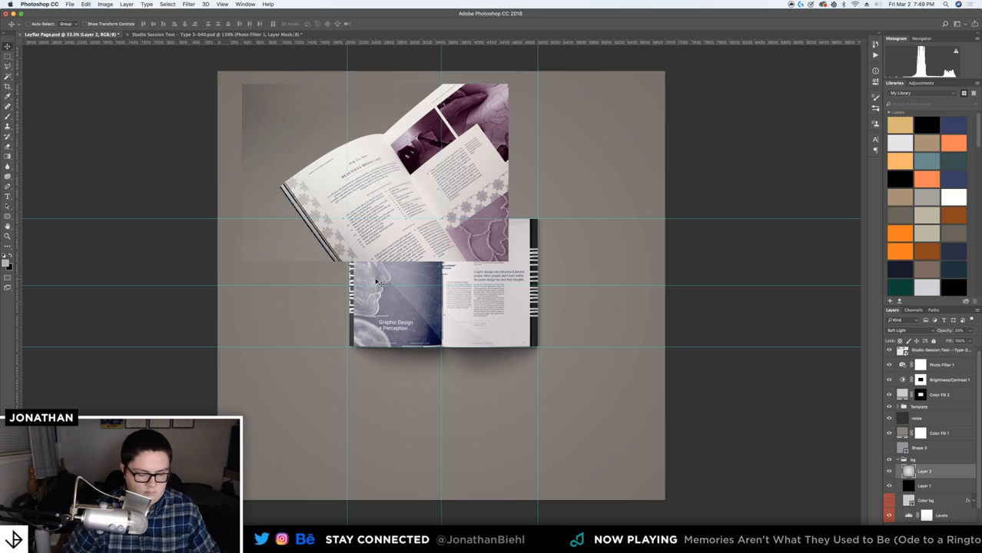
{"action": "key", "text": "z"}
{"action": "left_click_drag", "start_coordinate": [306, 255], "coordinate": [392, 266]}
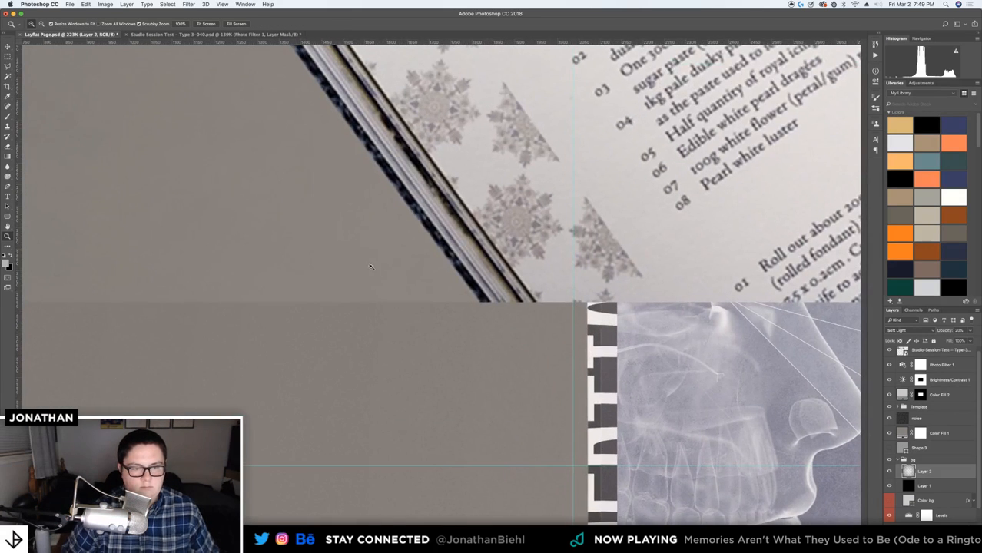
{"action": "key", "text": "i"}
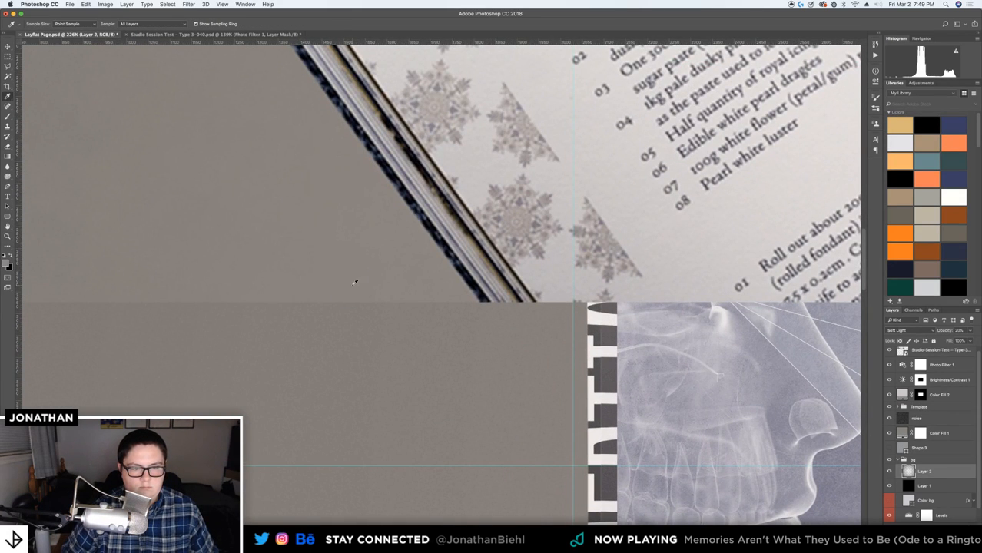
{"action": "key", "text": "z"}
{"action": "left_click_drag", "start_coordinate": [355, 281], "coordinate": [259, 273]}
{"action": "key", "text": "super+minus"}
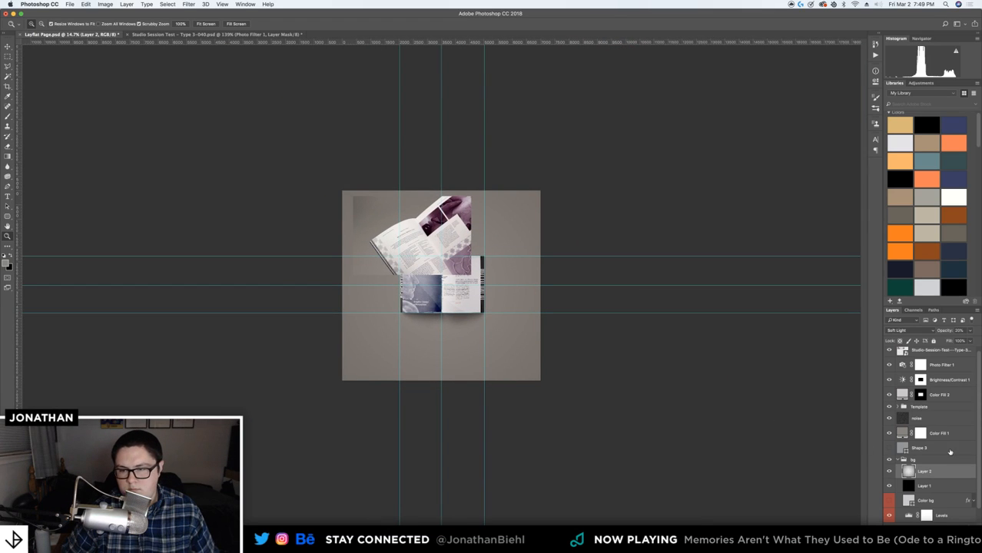
Add a #8e8580 solid color fill layer above Photo Filter 1, masked to the area around the magazine using Brightness/Contrast 1's mask
{"action": "scroll", "coordinate": [942, 393], "scroll_direction": "up", "scroll_amount": 1}
{"action": "key", "text": "super+z"}
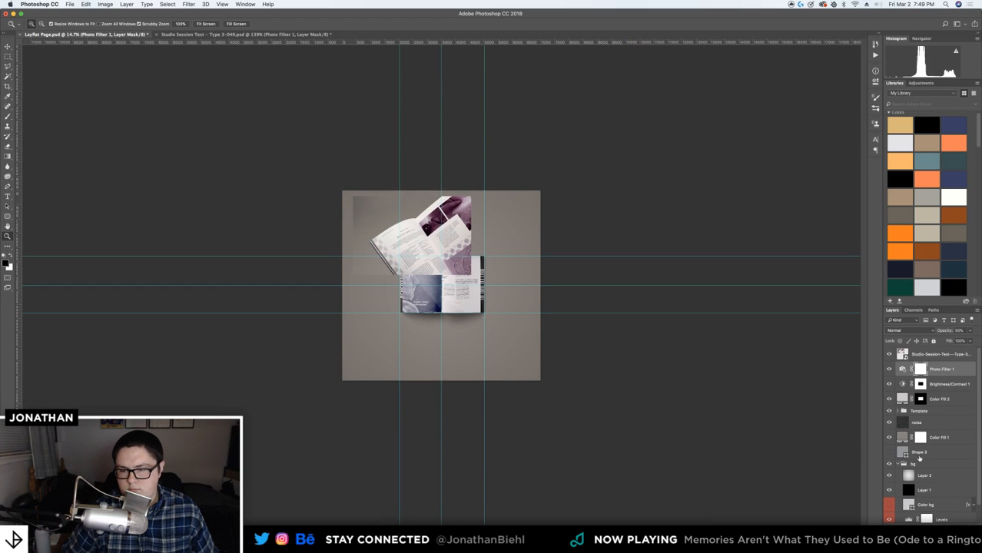
{"action": "left_click", "coordinate": [921, 369], "text": "super"}
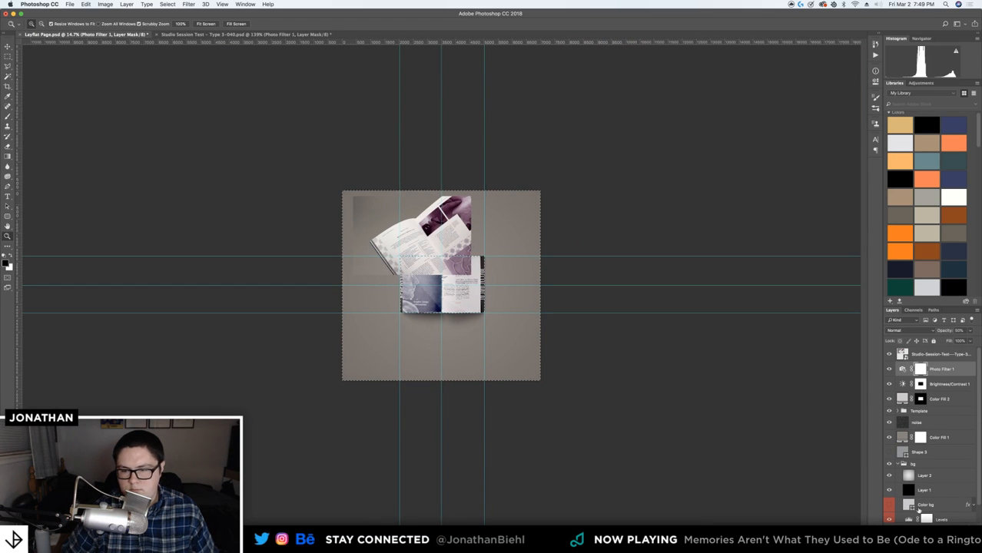
{"action": "left_click", "coordinate": [932, 530]}
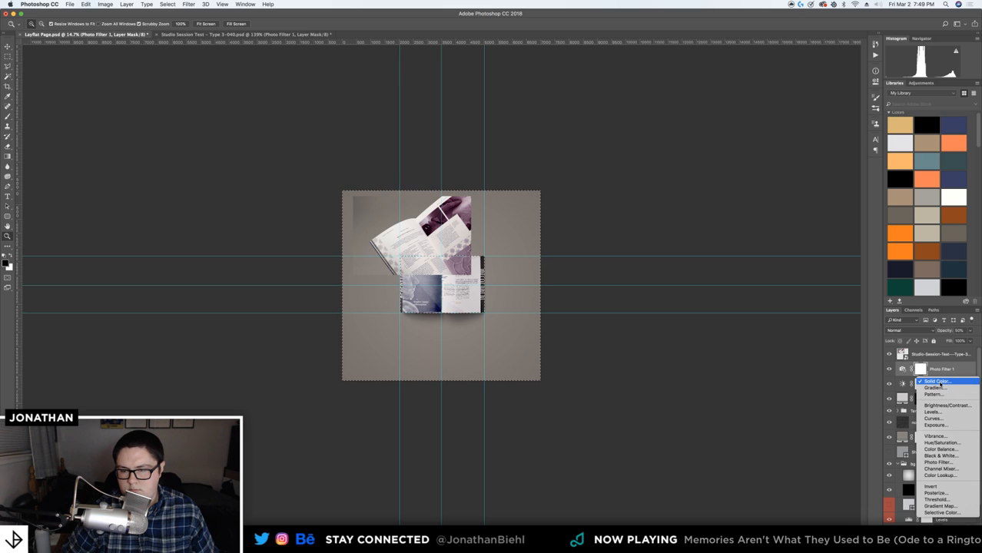
{"action": "key", "text": "Escape"}
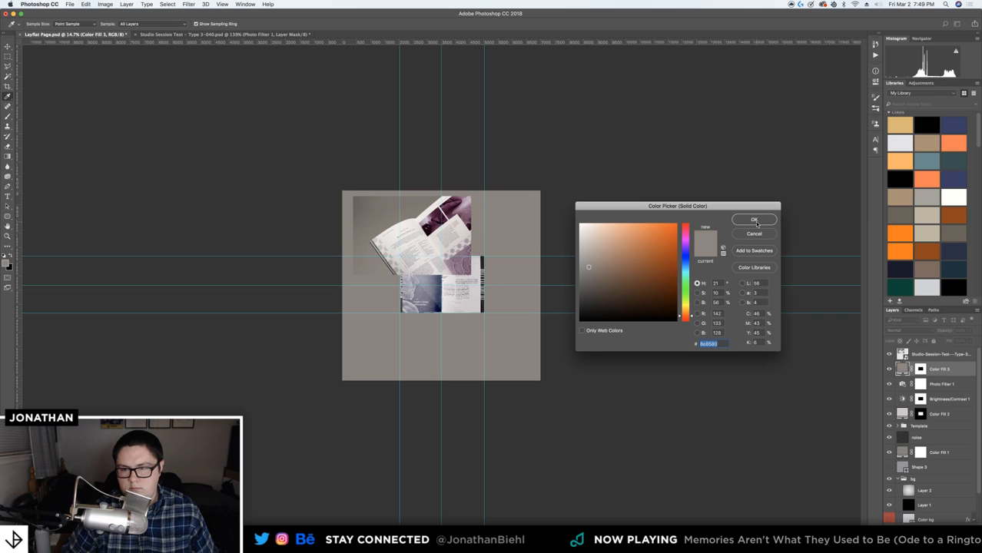
{"action": "key", "text": "Return"}
Try the Color and Multiply blend modes on Color Fill 3 with Color Fill 1 hidden
{"action": "key", "text": "z"}
{"action": "left_click_drag", "start_coordinate": [448, 310], "coordinate": [491, 308]}
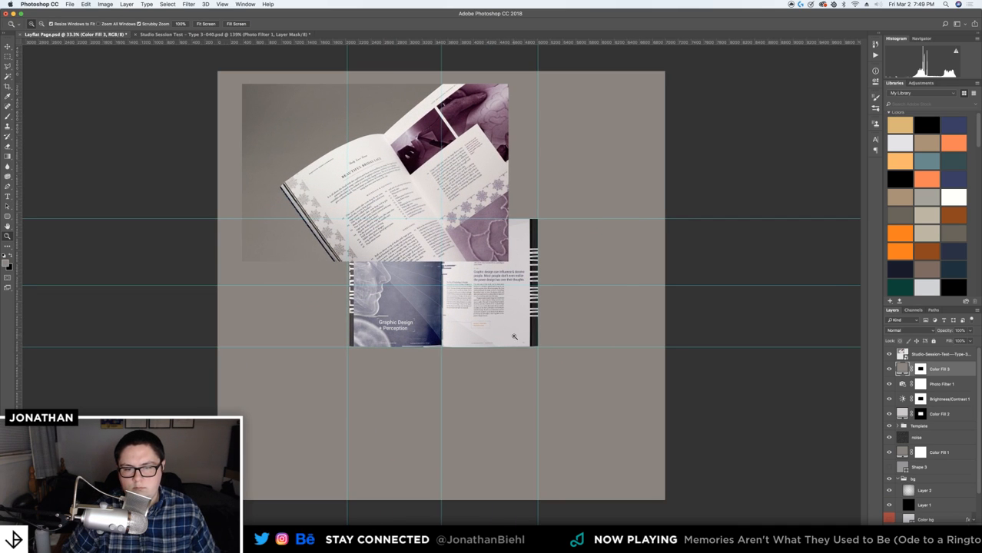
{"action": "key", "text": "v"}
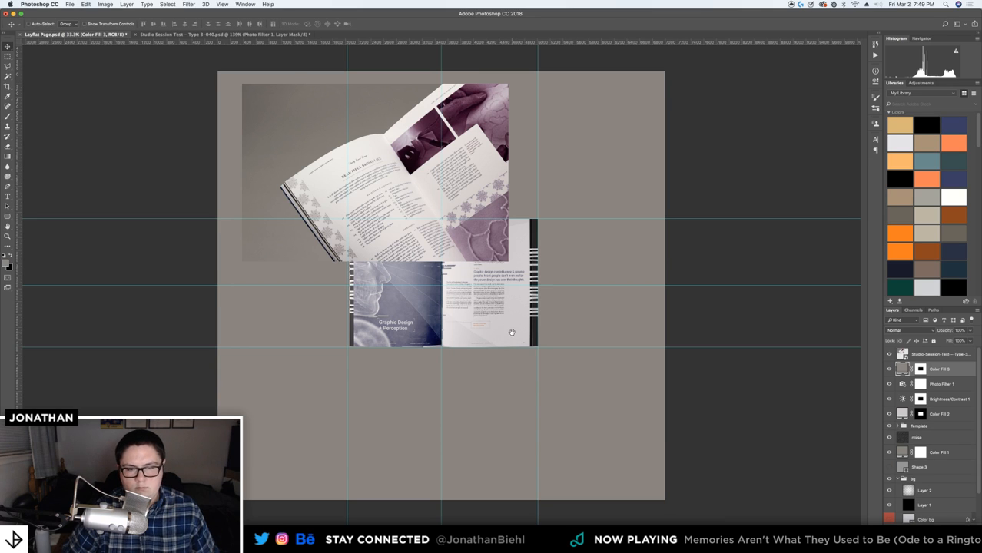
{"action": "left_click", "coordinate": [900, 319]}
{"action": "left_click", "coordinate": [926, 331]}
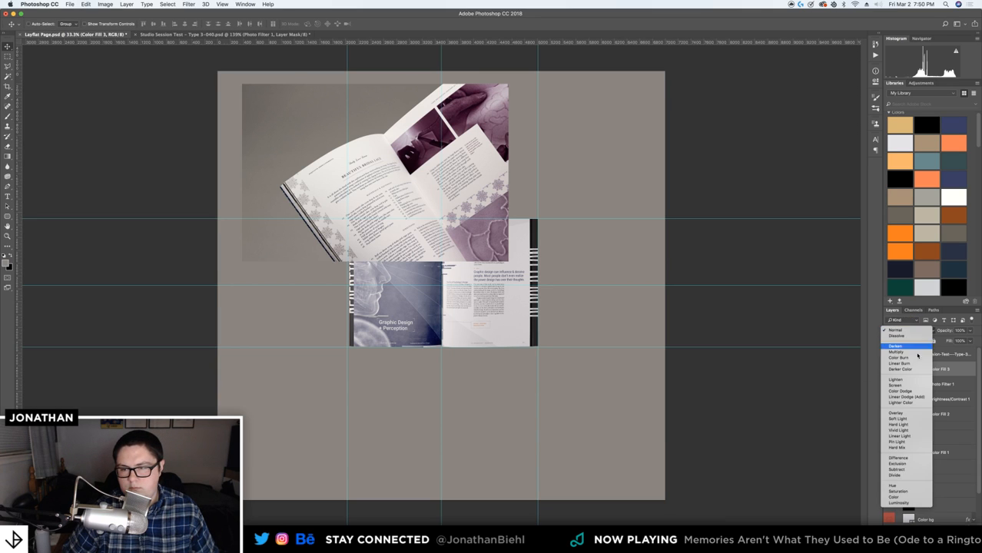
{"action": "left_click", "coordinate": [897, 490]}
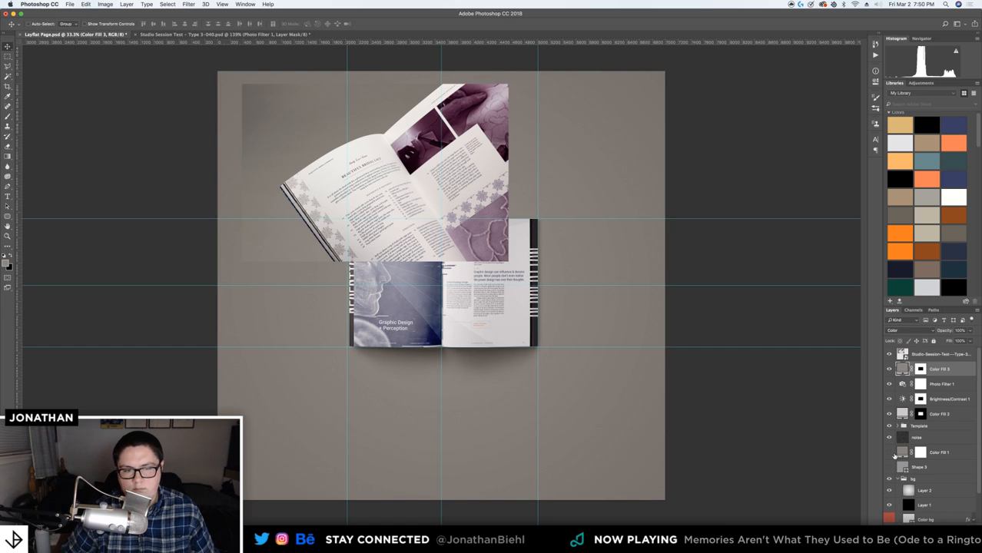
{"action": "left_click", "coordinate": [894, 456]}
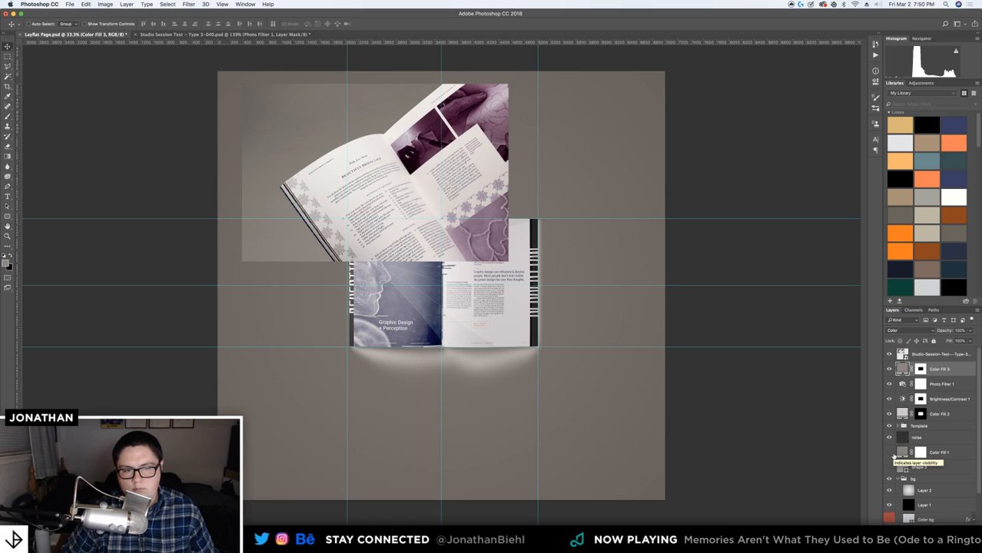
{"action": "left_click", "coordinate": [904, 331]}
{"action": "left_click", "coordinate": [897, 185]}
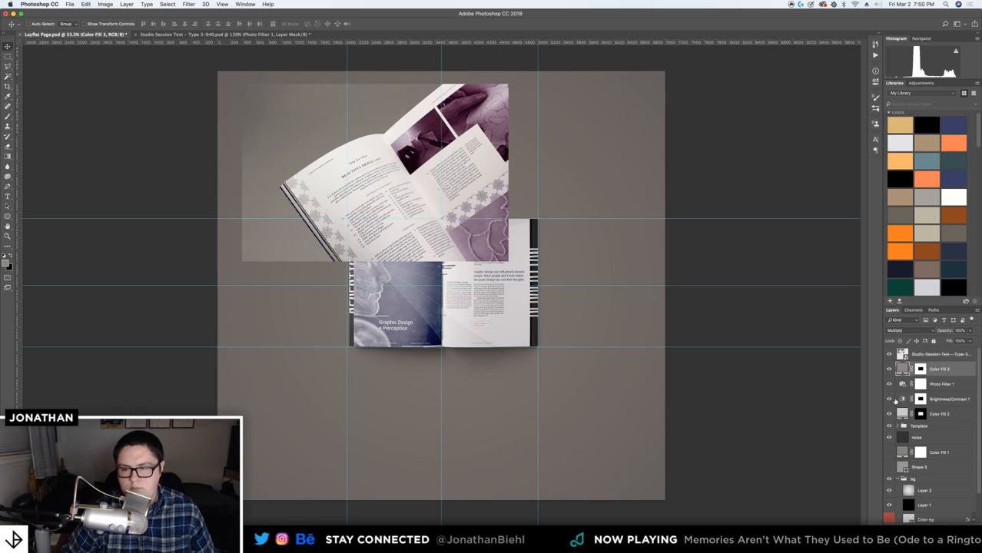
Disable Brightness/Contrast 1's layer mask for comparison, and enable it again
{"action": "right_click", "coordinate": [920, 398]}
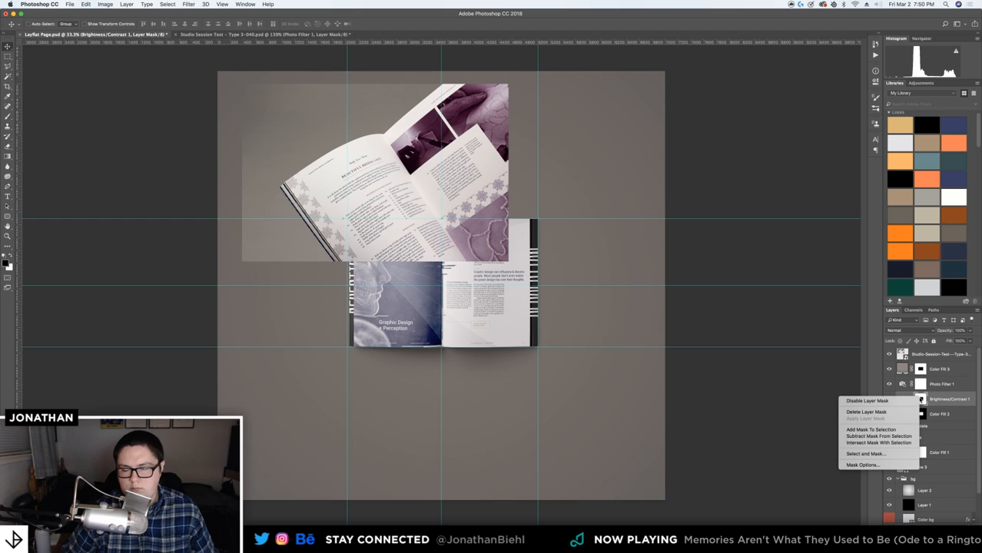
{"action": "left_click", "coordinate": [879, 402]}
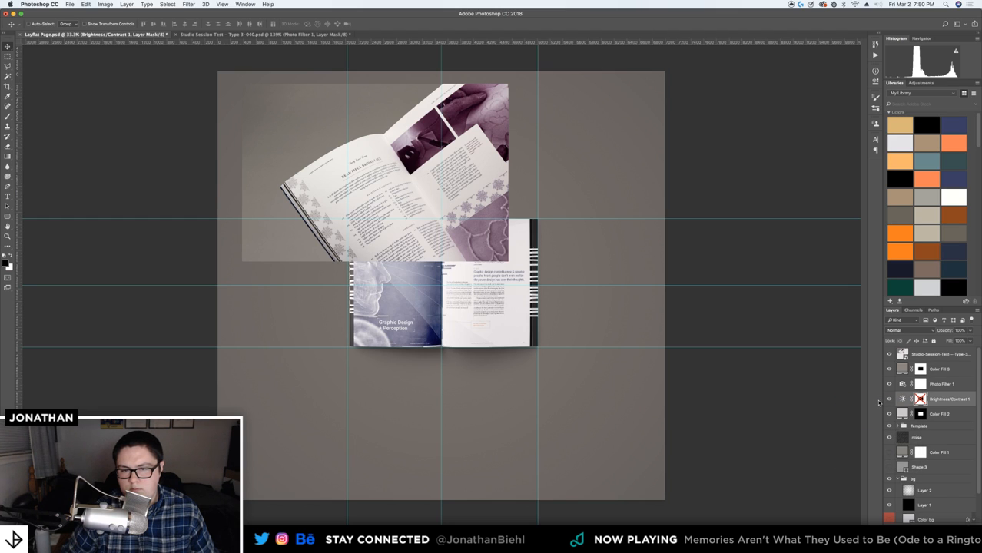
{"action": "right_click", "coordinate": [920, 399]}
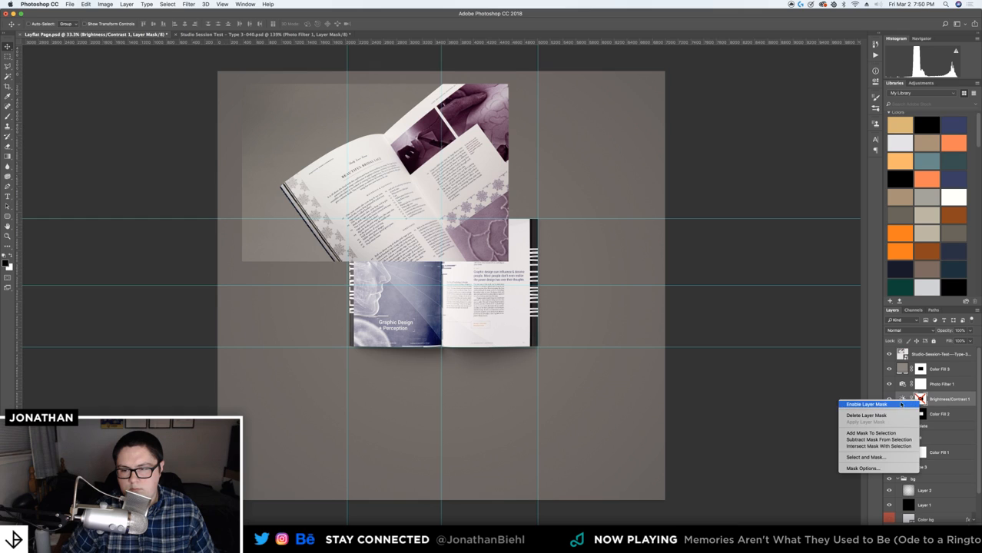
{"action": "left_click", "coordinate": [909, 389]}
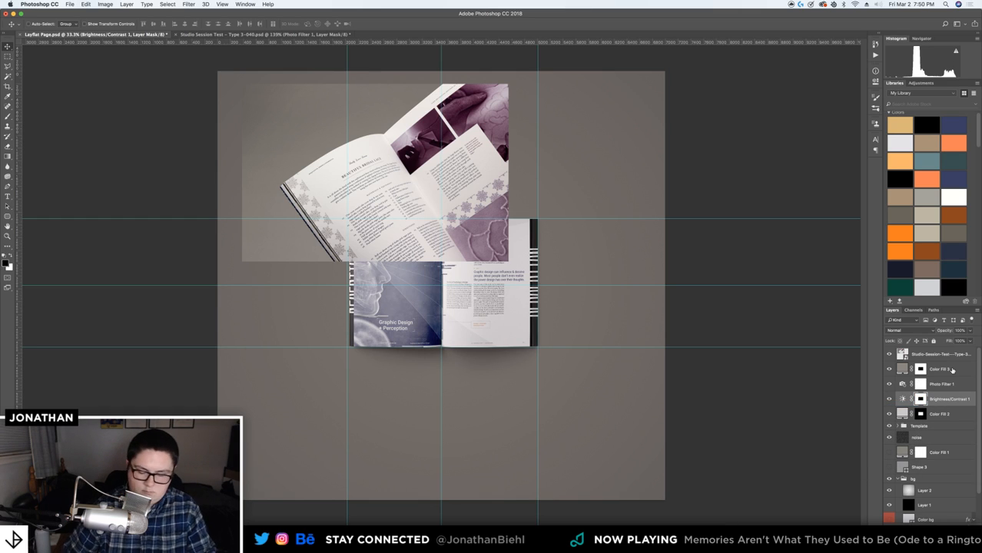
Delete the Color Fill 3 layer and make Color Fill 1 visible again
{"action": "left_click", "coordinate": [936, 371]}
{"action": "key", "text": "Delete"}
{"action": "left_click", "coordinate": [889, 437]}
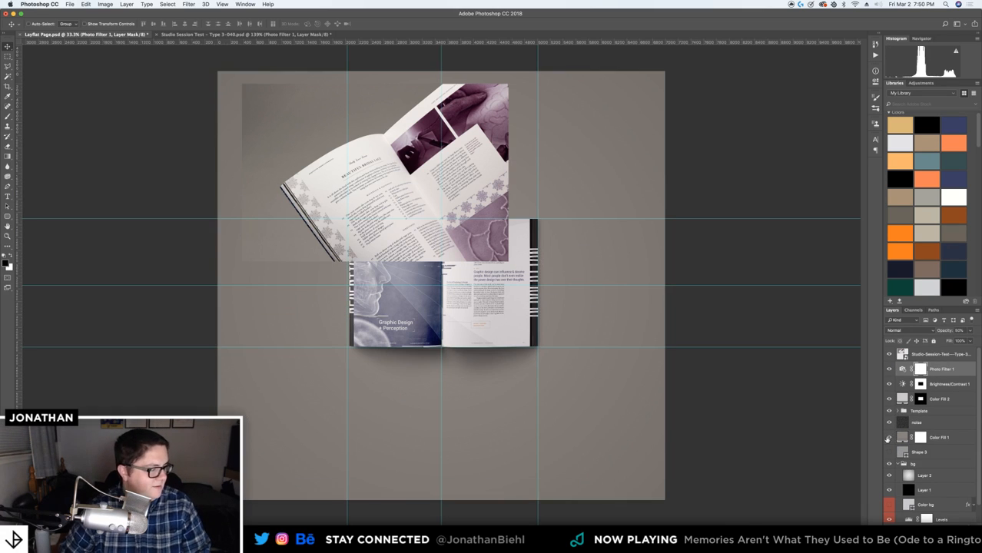
{"action": "left_click", "coordinate": [890, 437]}
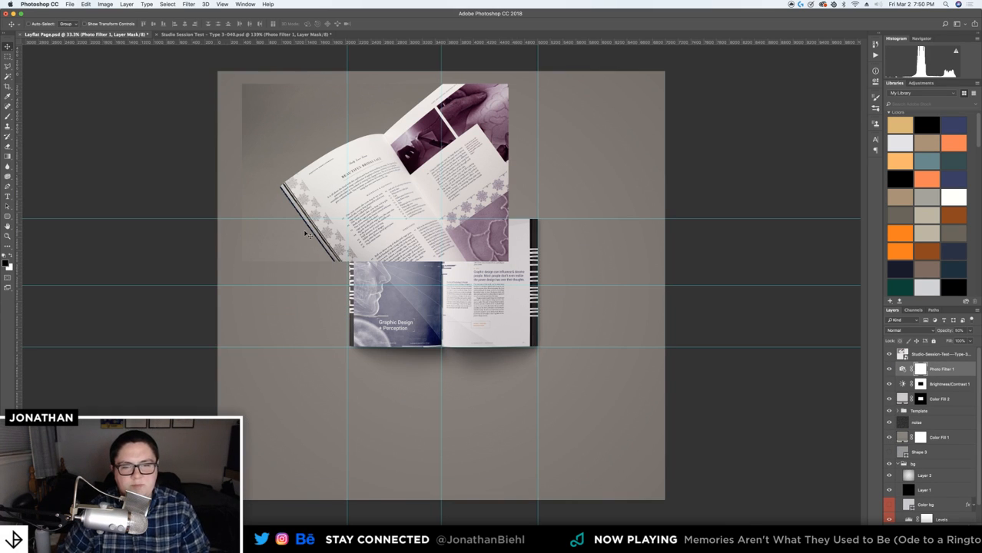
Examine how the mockup background's tone compares with the cookbook photo's along the photo's lower edge
{"action": "key", "text": "z"}
{"action": "left_click_drag", "start_coordinate": [379, 294], "coordinate": [438, 364]}
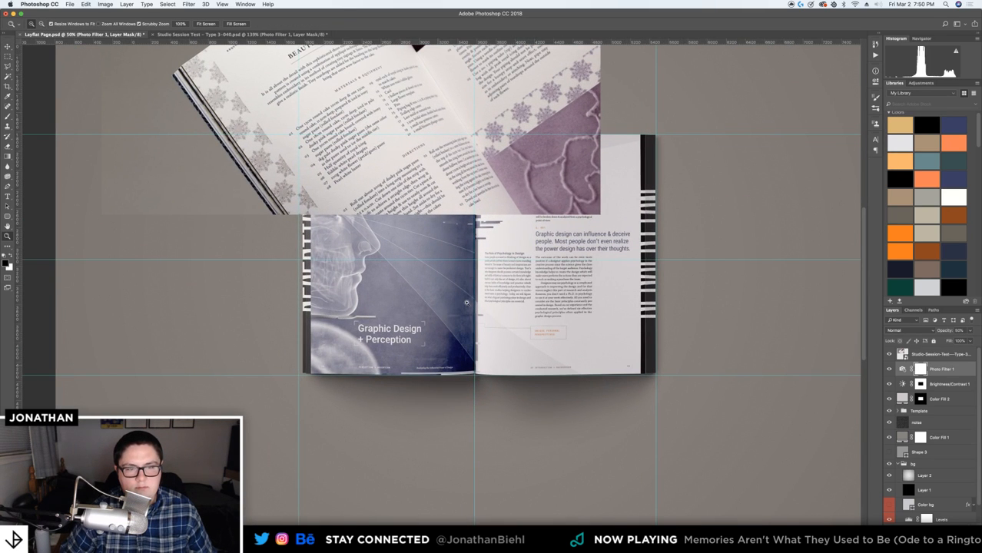
{"action": "left_click", "coordinate": [443, 329]}
{"action": "left_click_drag", "start_coordinate": [363, 300], "coordinate": [253, 281]}
{"action": "left_click_drag", "start_coordinate": [307, 267], "coordinate": [373, 268]}
{"action": "scroll", "coordinate": [372, 268], "scroll_direction": "left", "scroll_amount": 3}
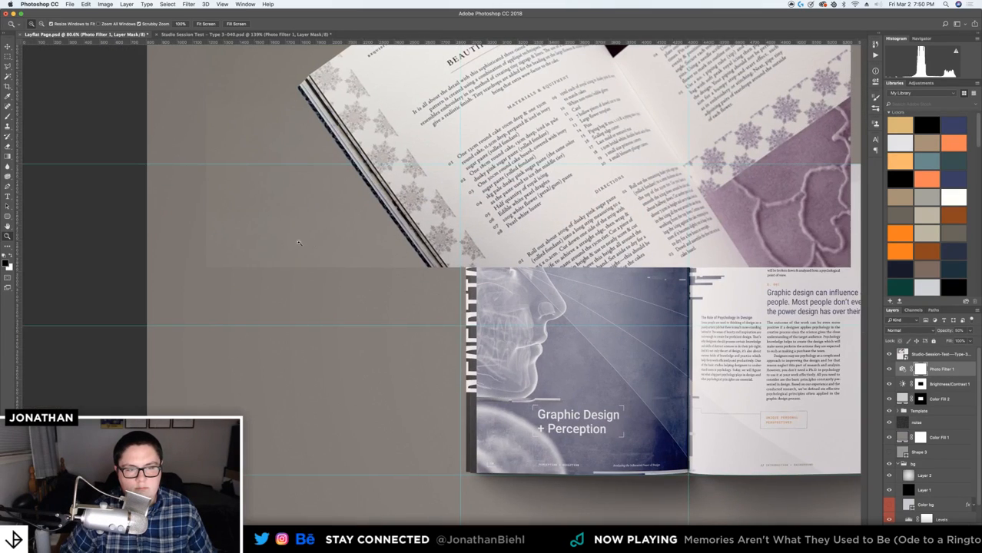
{"action": "left_click", "coordinate": [428, 272]}
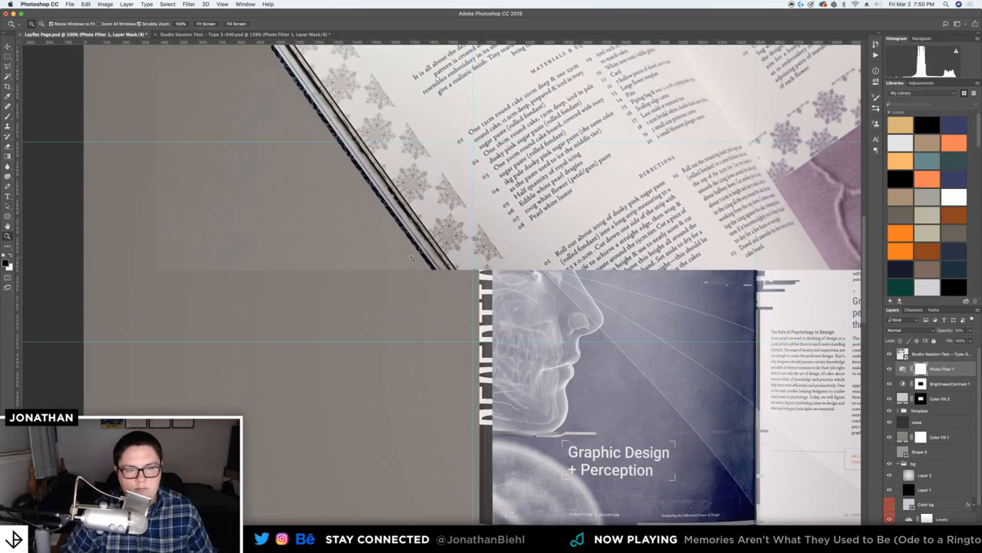
{"action": "left_click", "coordinate": [428, 272]}
{"action": "left_click_drag", "start_coordinate": [500, 335], "coordinate": [707, 317]}
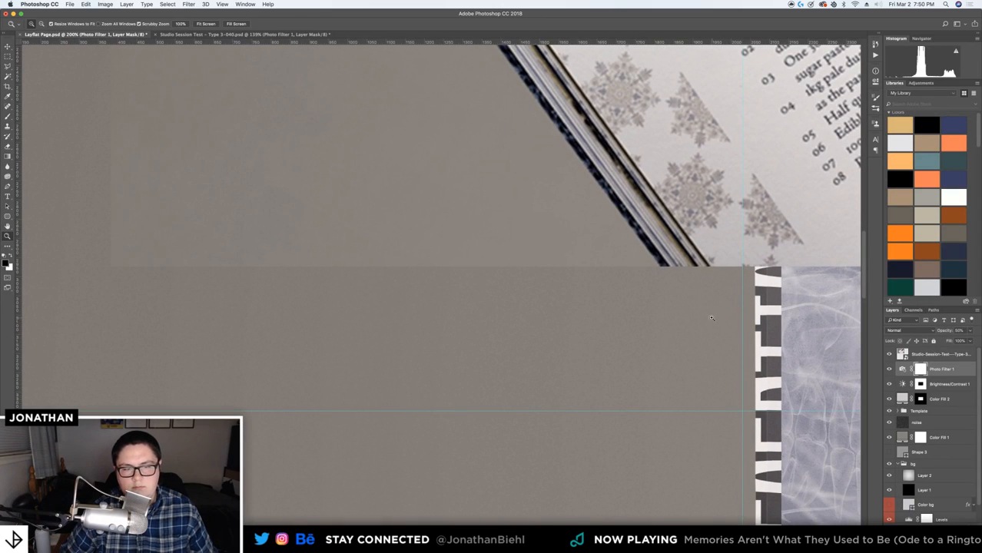
Lighten Color Fill 1's color to #98918c
{"action": "key", "text": "v"}
{"action": "scroll", "coordinate": [948, 459], "scroll_direction": "down", "scroll_amount": 1}
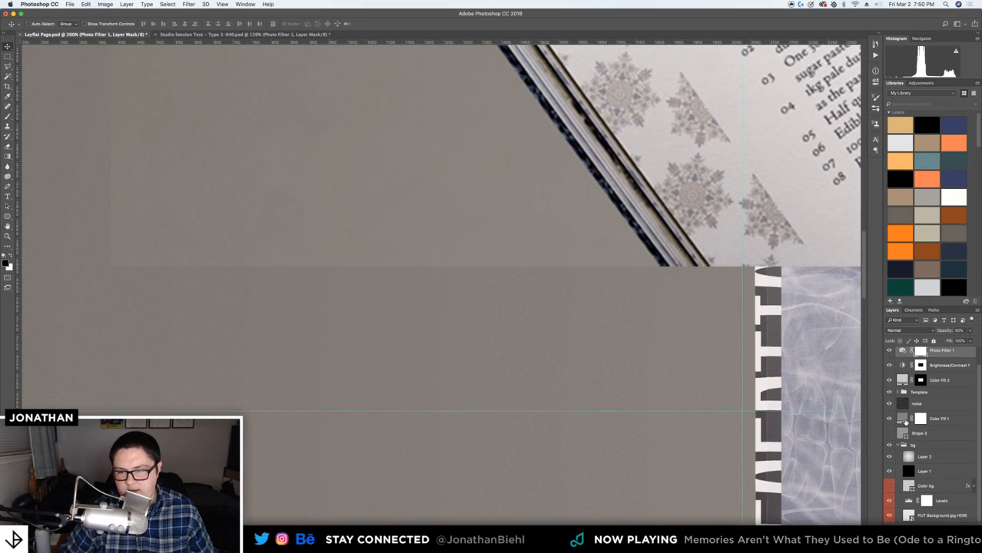
{"action": "left_click", "coordinate": [903, 420]}
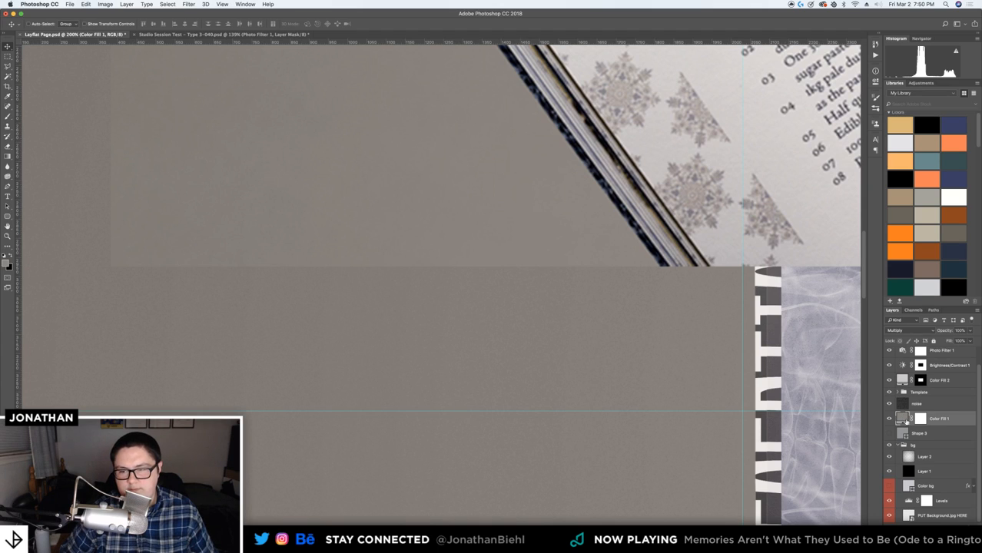
{"action": "double_click", "coordinate": [902, 419]}
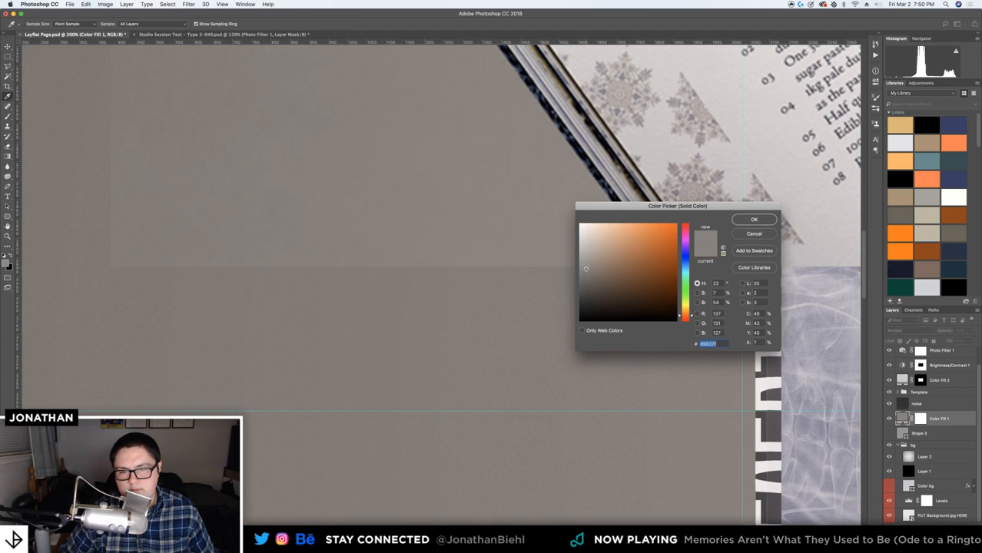
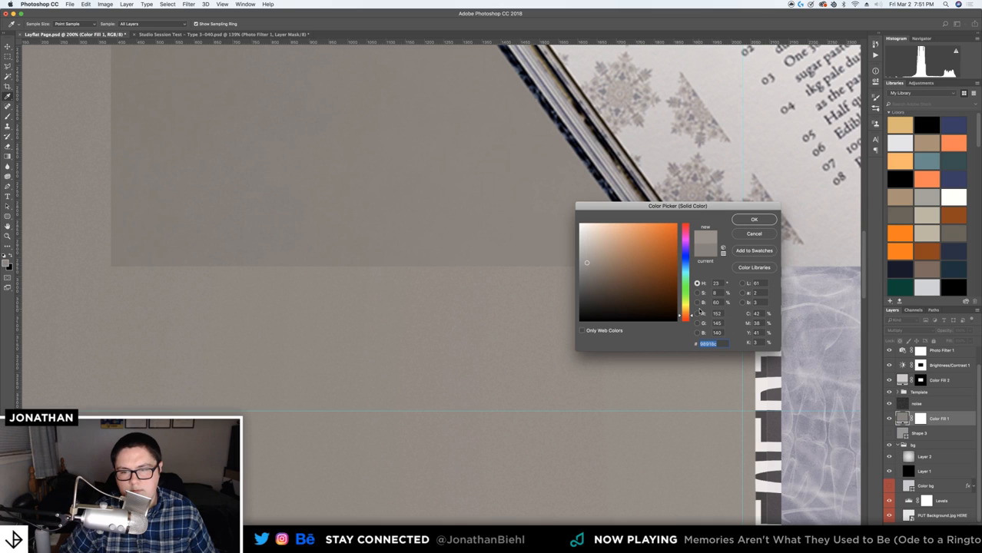
Fine-tune Color Fill 1's color by setting cyan to 44%, yellow to 42%, and red to 150
{"action": "left_click", "coordinate": [757, 314]}
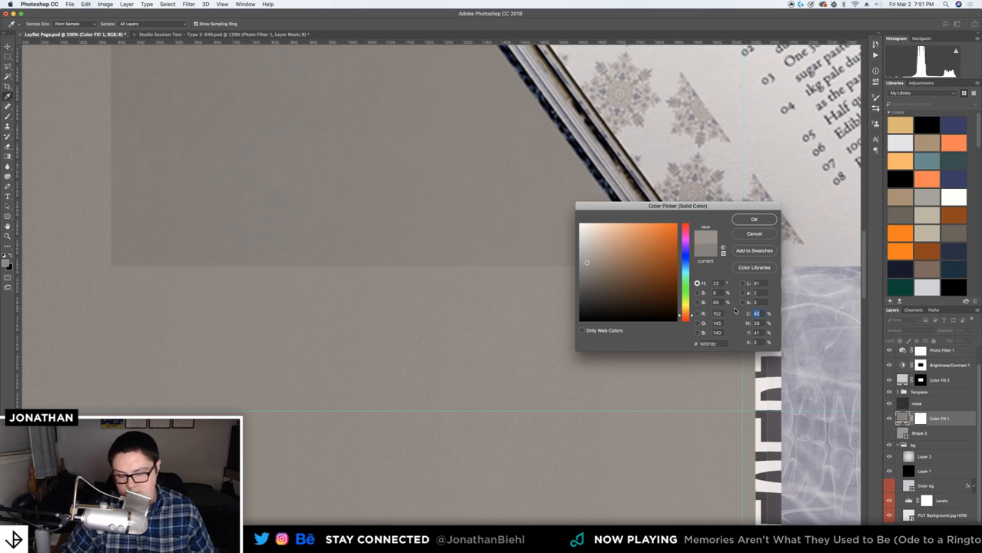
{"action": "type", "text": "44"}
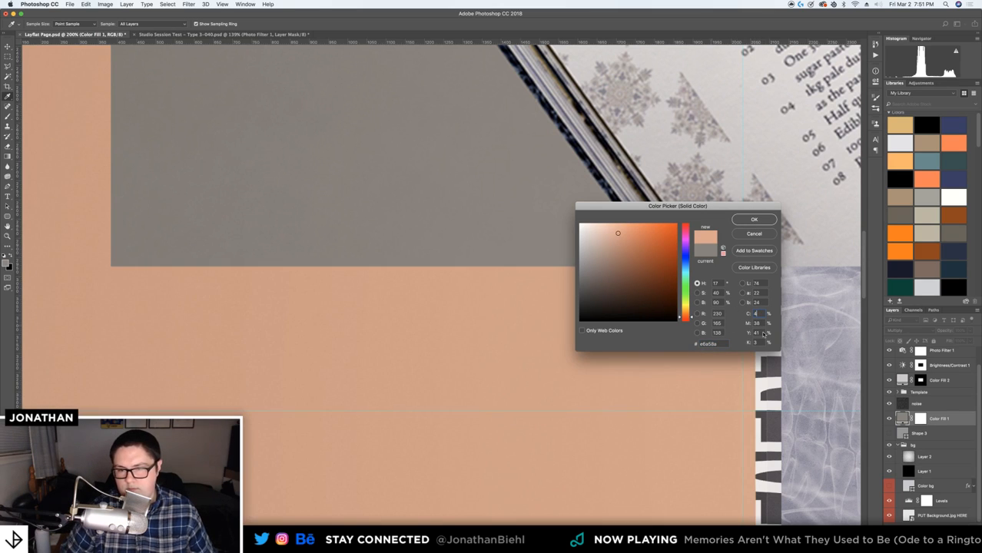
{"action": "left_click", "coordinate": [752, 333]}
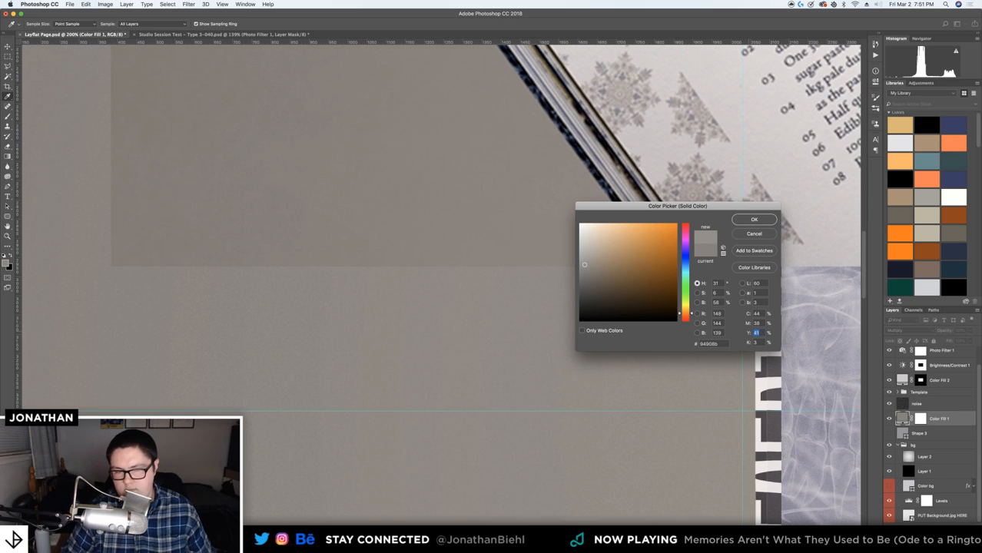
{"action": "type", "text": "1"}
{"action": "type", "text": "2"}
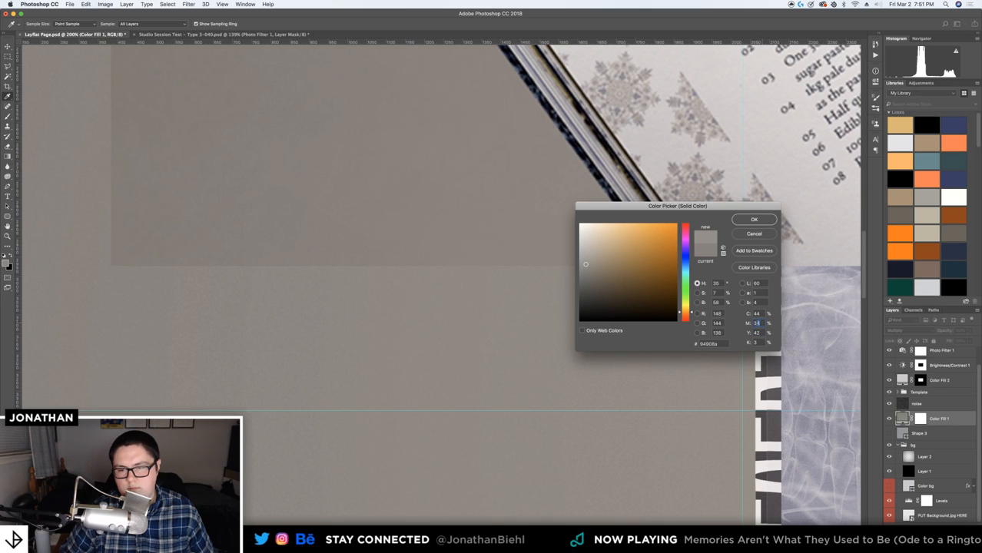
{"action": "left_click_drag", "start_coordinate": [722, 314], "coordinate": [701, 314]}
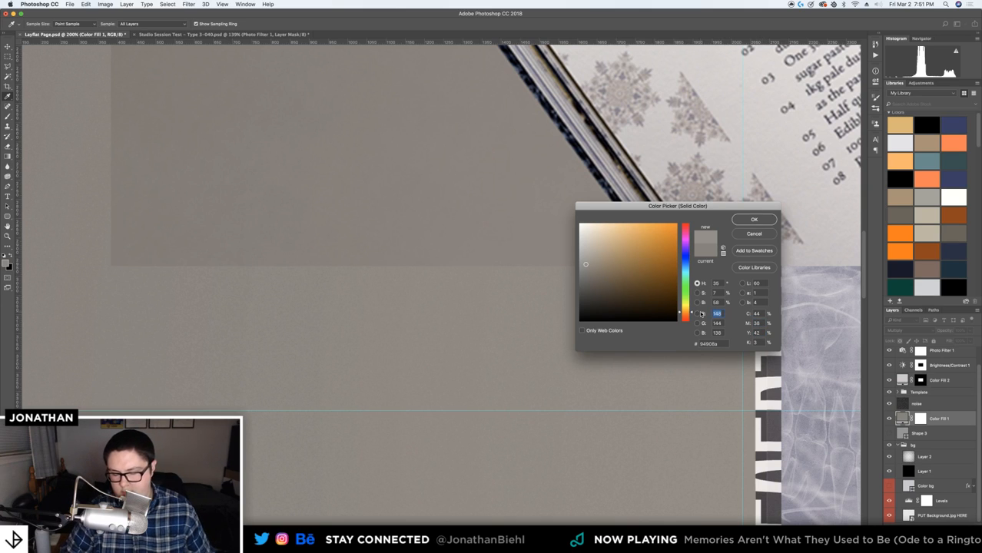
{"action": "type", "text": "1"}
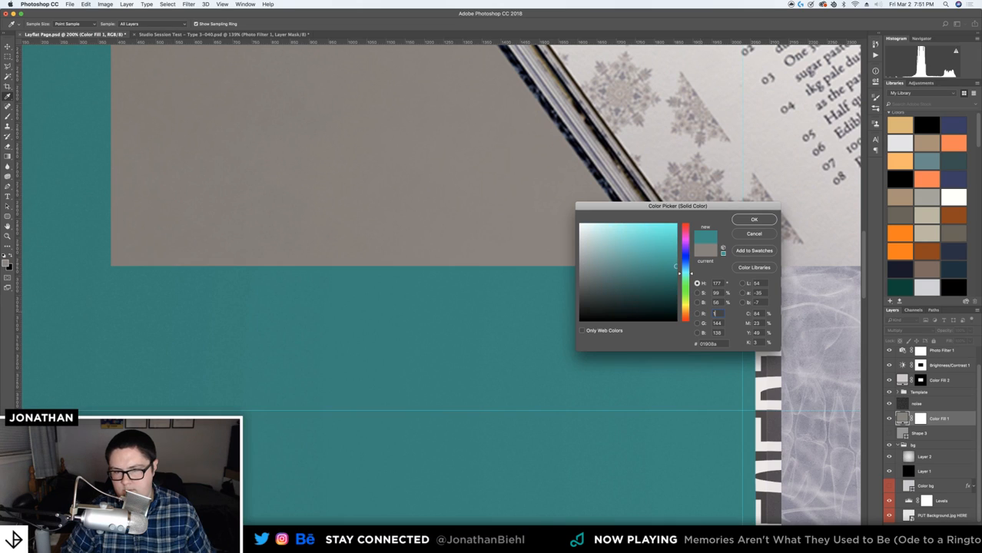
{"action": "type", "text": "50"}
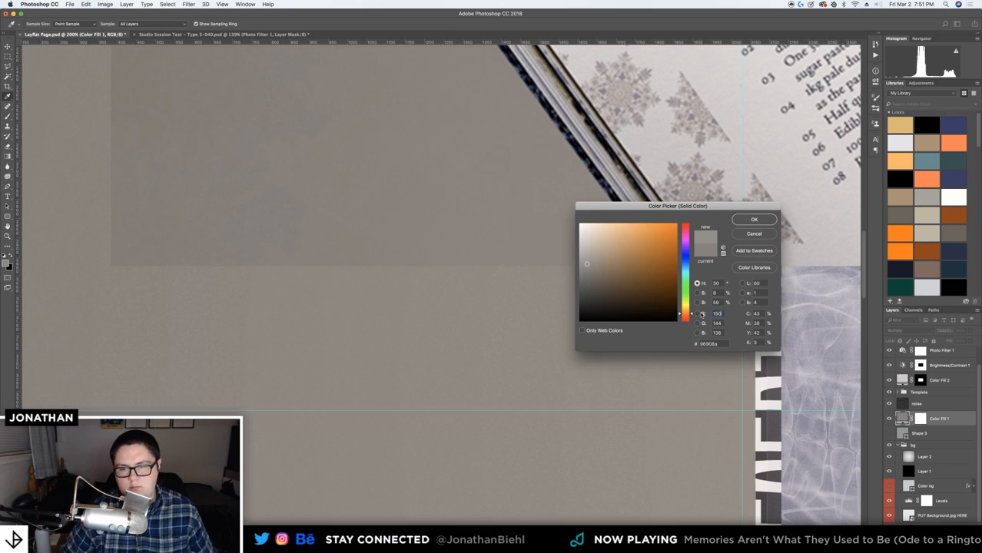
{"action": "left_click", "coordinate": [752, 221]}
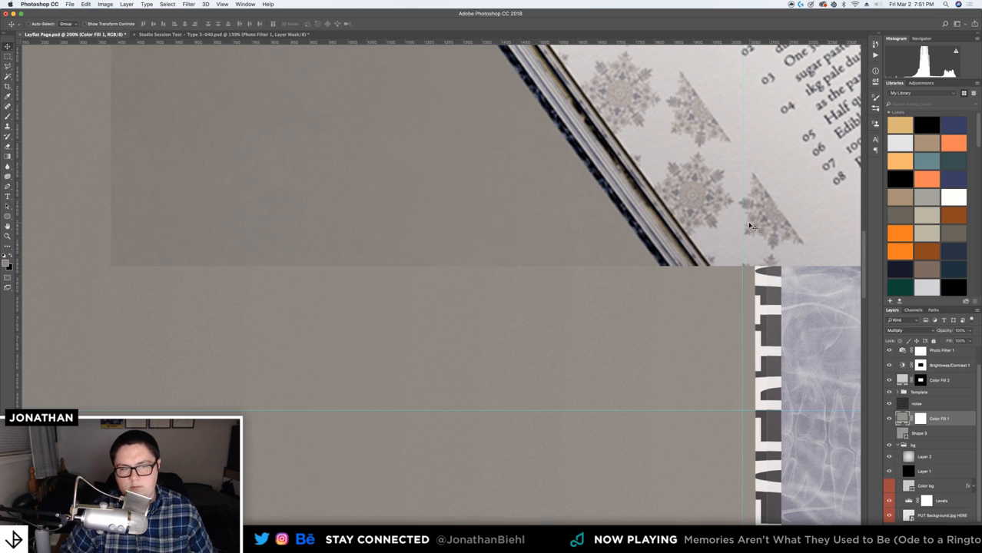
Hide the cookbook photo layer and center the magazine mockup in view
{"action": "key", "text": "z"}
{"action": "left_click", "coordinate": [561, 223], "text": "alt"}
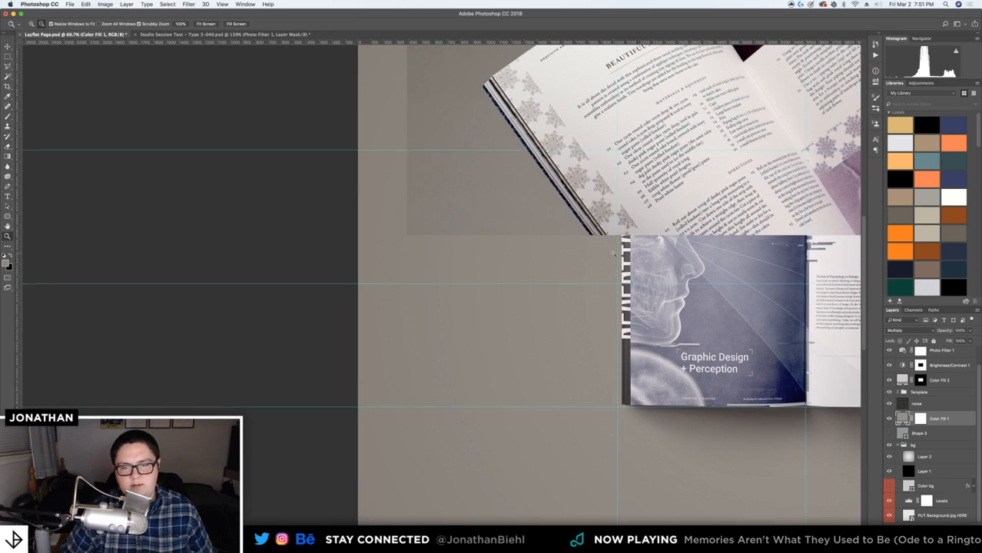
{"action": "left_click", "coordinate": [671, 292], "text": "alt"}
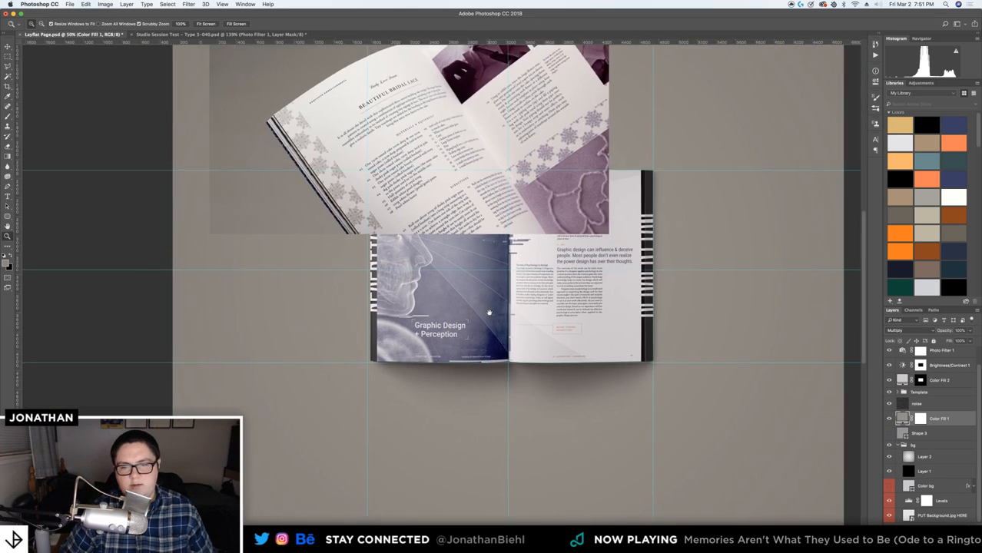
{"action": "key", "text": "v"}
{"action": "scroll", "coordinate": [905, 390], "scroll_direction": "up", "scroll_amount": 1}
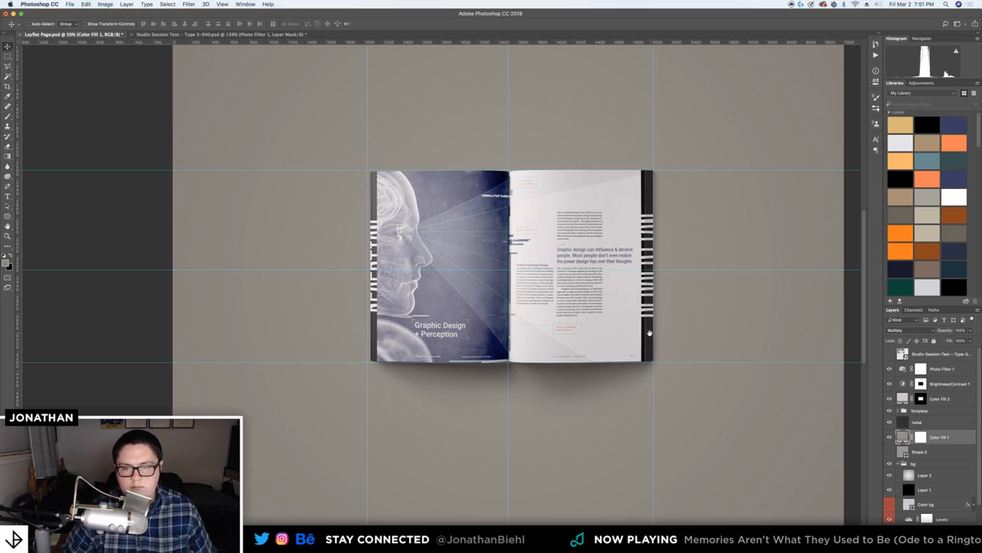
{"action": "left_click_drag", "start_coordinate": [642, 329], "coordinate": [586, 329]}
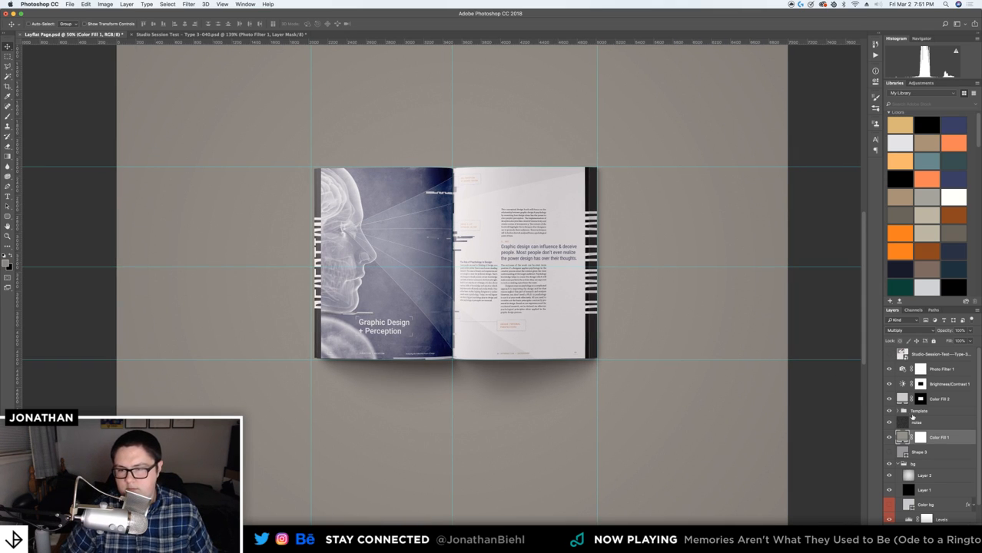
Delete the title Right and Title Left layers from the Template's other pages group, and save the document
{"action": "scroll", "coordinate": [906, 417], "scroll_direction": "down", "scroll_amount": 1}
{"action": "left_click", "coordinate": [903, 403]}
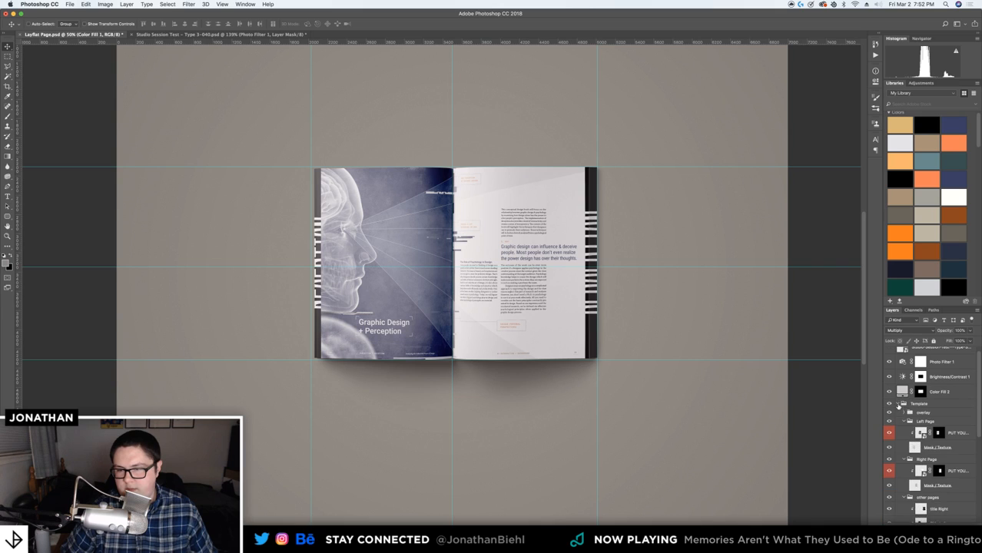
{"action": "scroll", "coordinate": [933, 430], "scroll_direction": "down", "scroll_amount": 3}
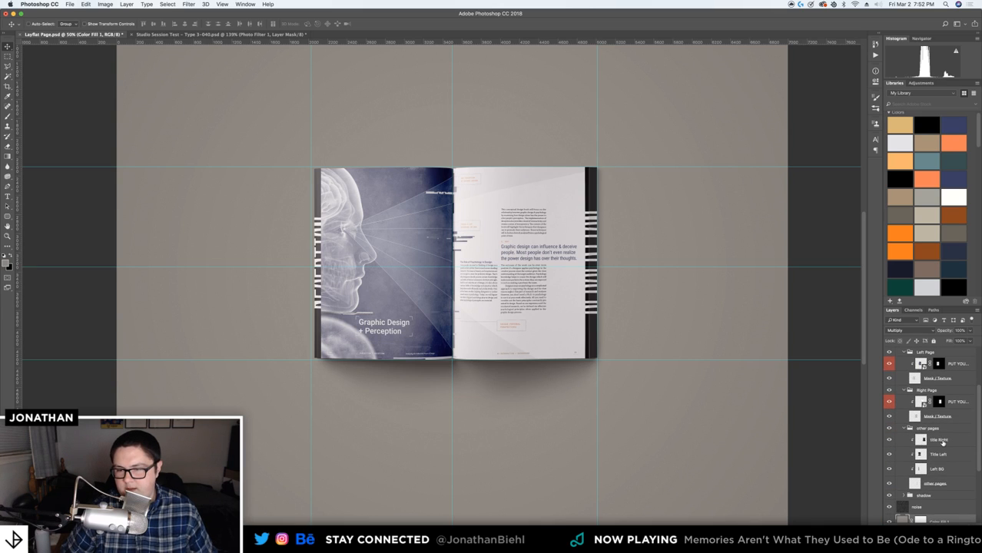
{"action": "left_click", "coordinate": [943, 443]}
{"action": "left_click", "coordinate": [943, 455], "text": "shift"}
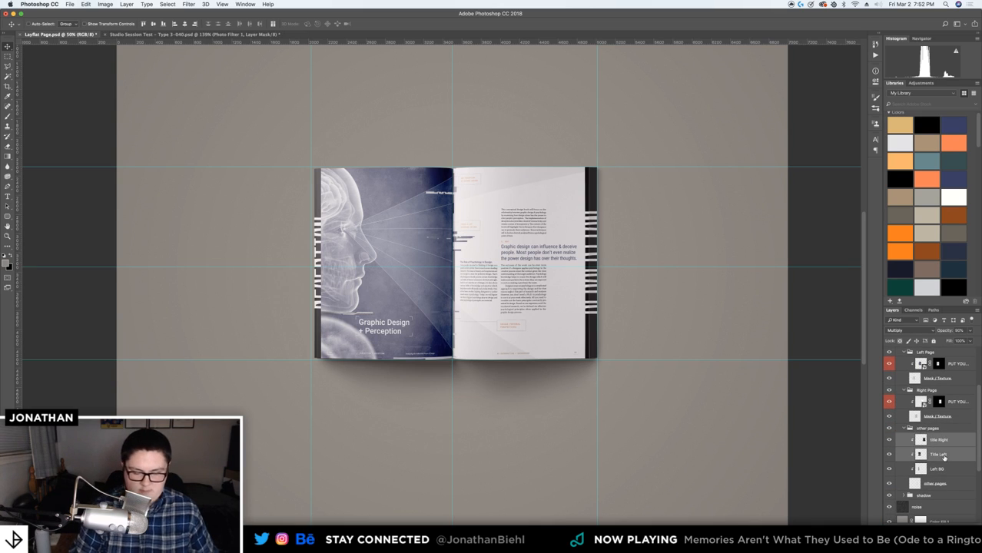
{"action": "key", "text": "Delete"}
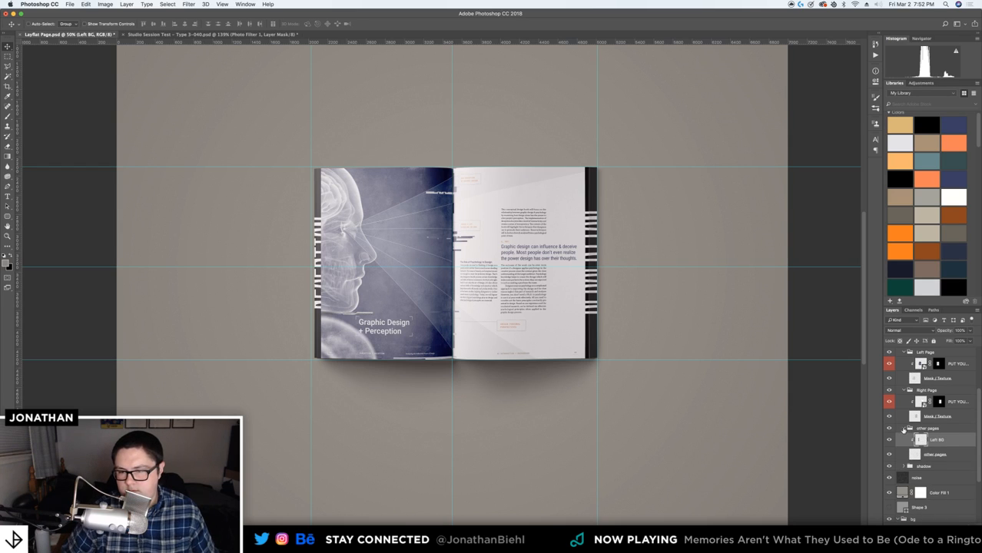
{"action": "left_click", "coordinate": [905, 428]}
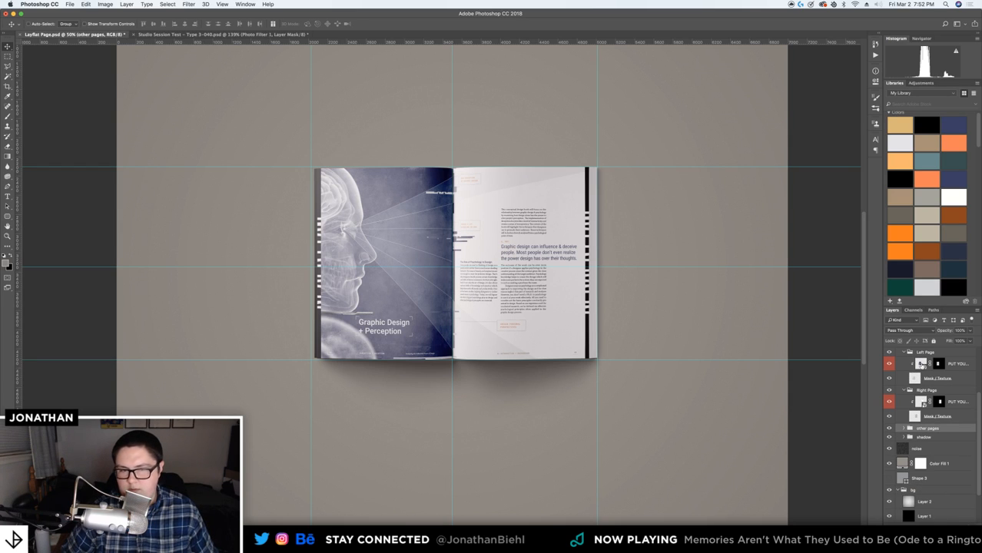
{"action": "key", "text": "super+s"}
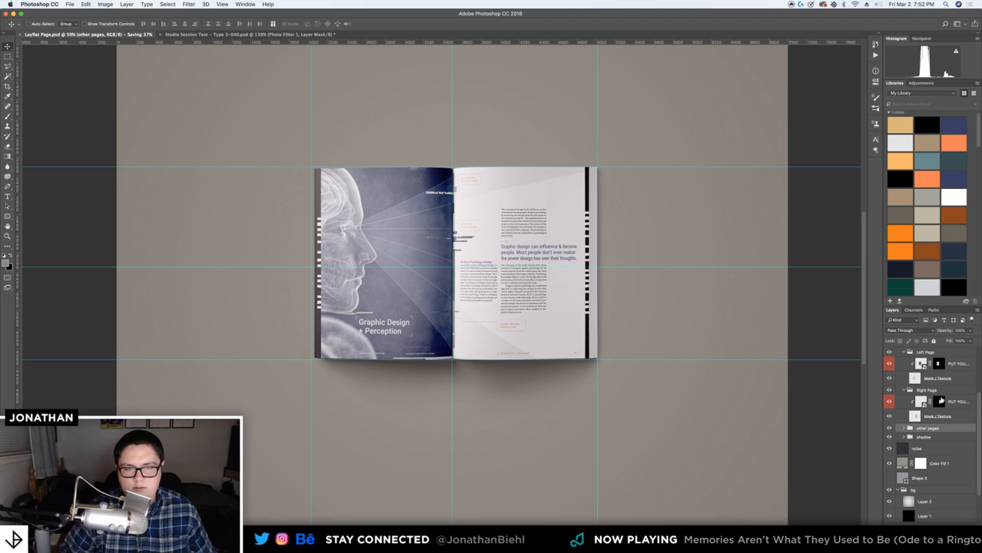
Delete the Left BG layer from the other pages group
{"action": "key", "text": "z"}
{"action": "left_click_drag", "start_coordinate": [350, 157], "coordinate": [374, 177]}
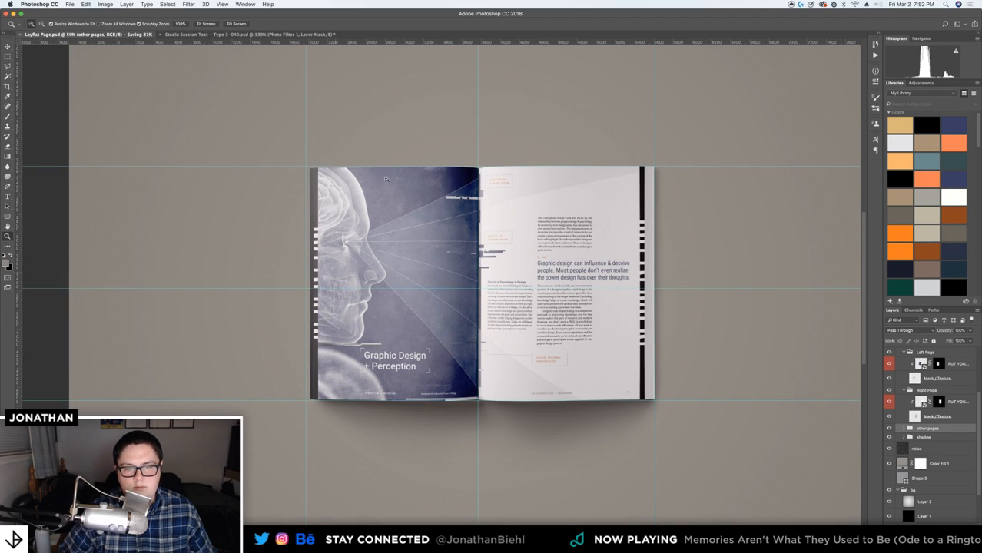
{"action": "left_click_drag", "start_coordinate": [376, 186], "coordinate": [391, 149]}
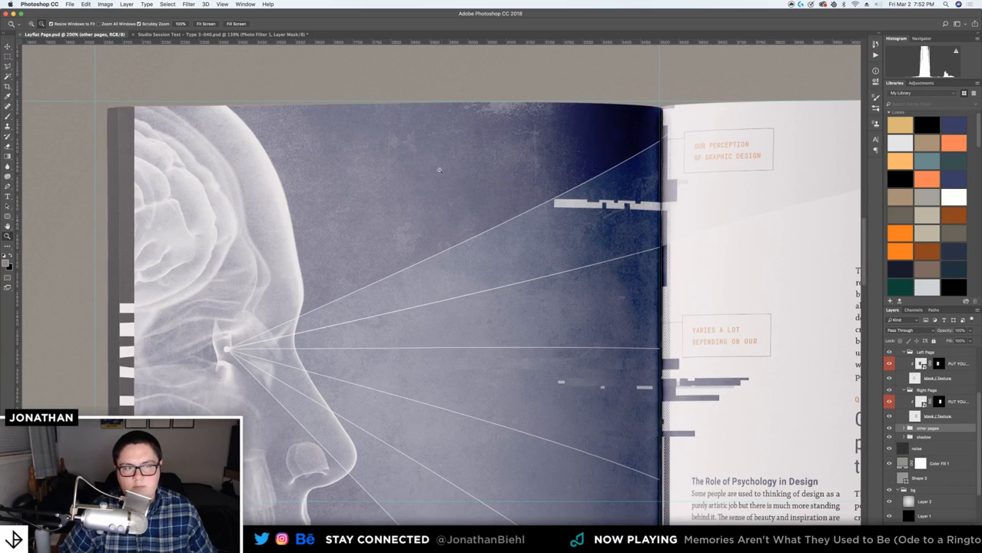
{"action": "key", "text": "v"}
{"action": "left_click", "coordinate": [906, 428]}
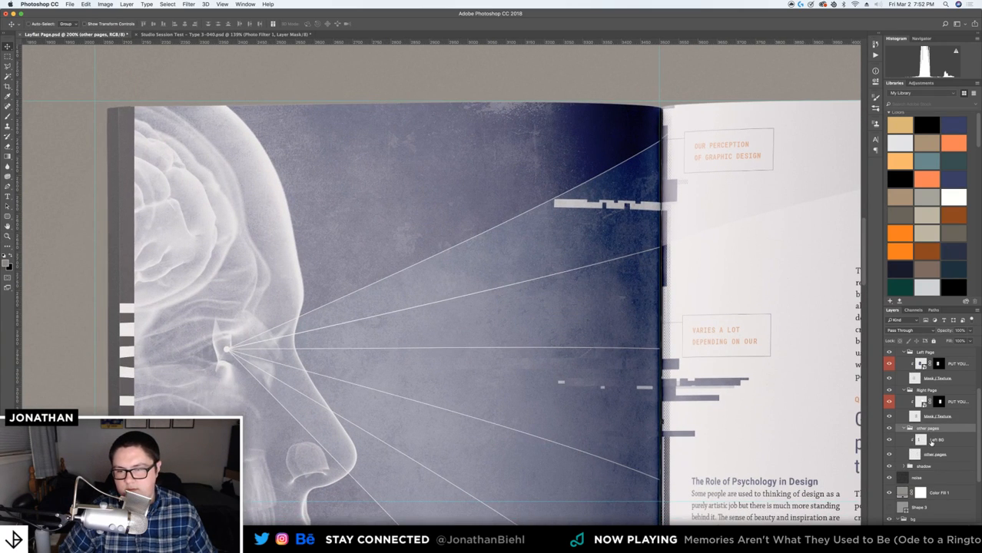
{"action": "left_click", "coordinate": [931, 443]}
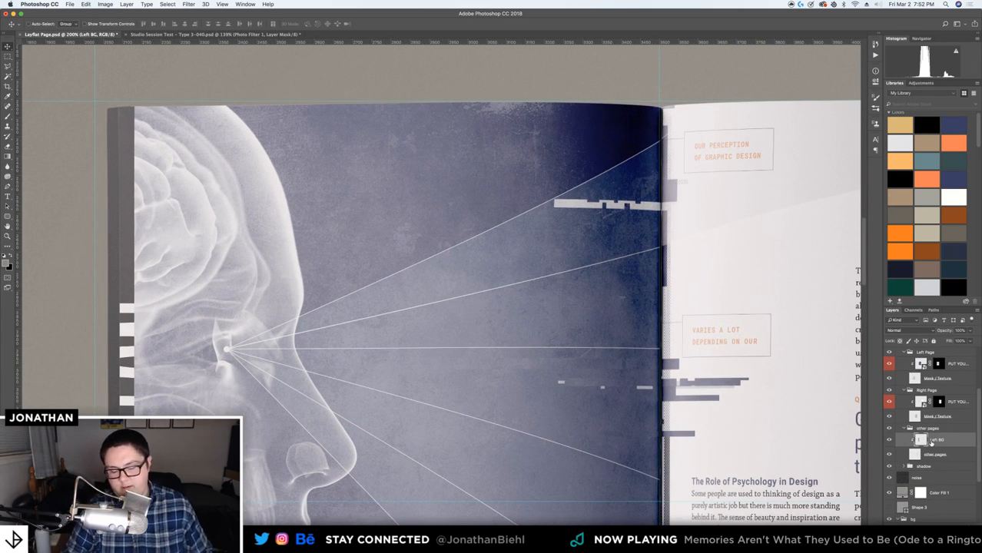
{"action": "key", "text": "Delete"}
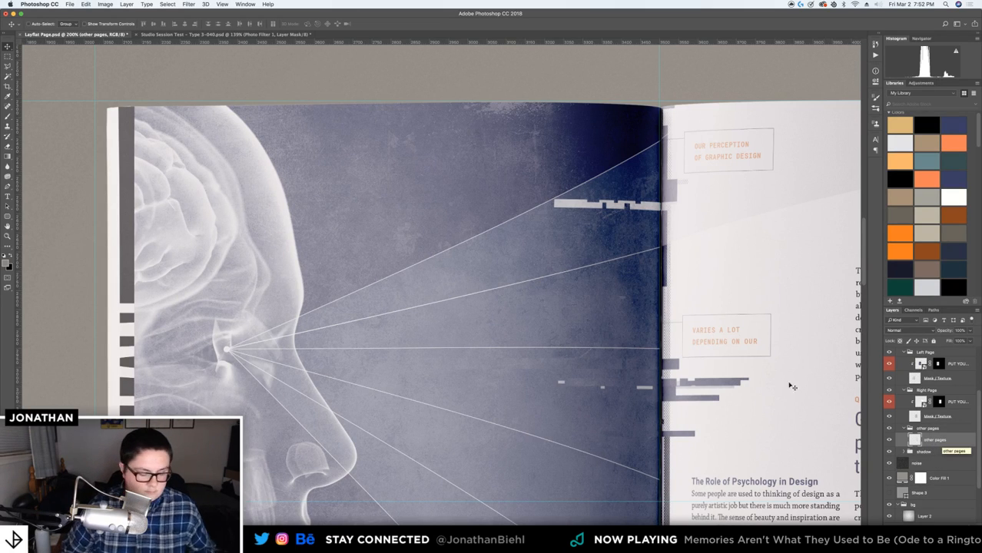
Make a rectangular selection around the magazine's left outer page edge on the other pages layer
{"action": "left_click_drag", "start_coordinate": [209, 342], "coordinate": [251, 300]}
{"action": "key", "text": "z"}
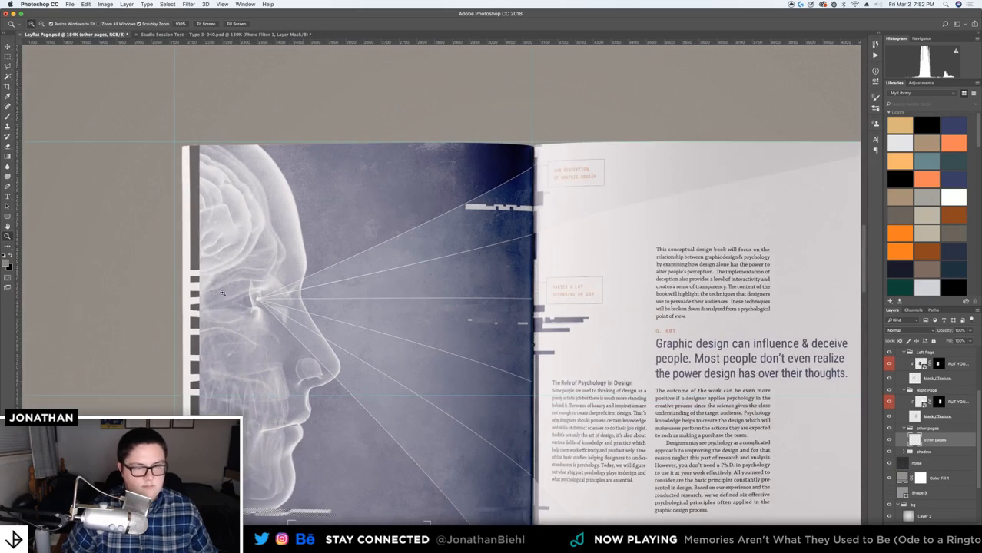
{"action": "scroll", "coordinate": [273, 258], "scroll_direction": "down", "scroll_amount": 5}
{"action": "scroll", "coordinate": [273, 257], "scroll_direction": "down", "scroll_amount": 5}
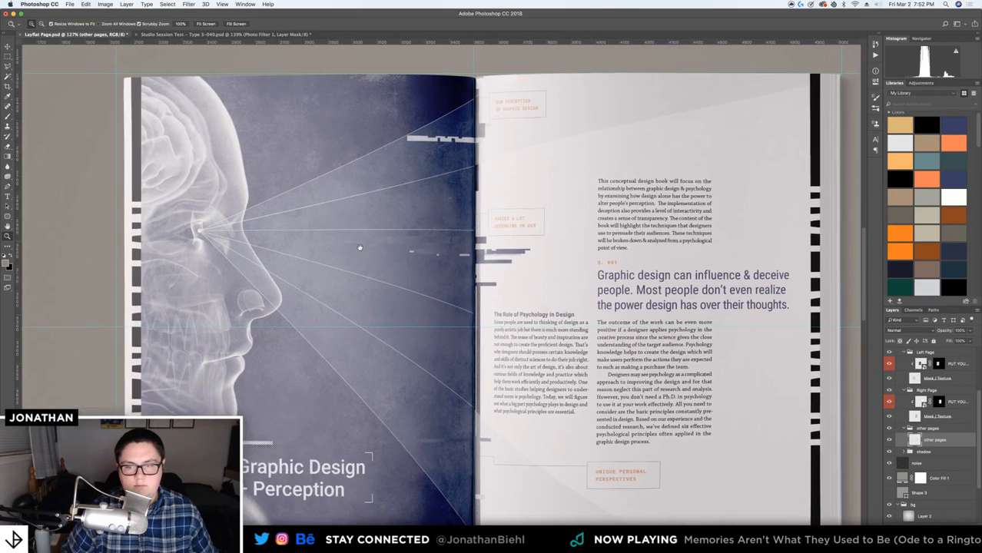
{"action": "scroll", "coordinate": [316, 237], "scroll_direction": "up", "scroll_amount": 2}
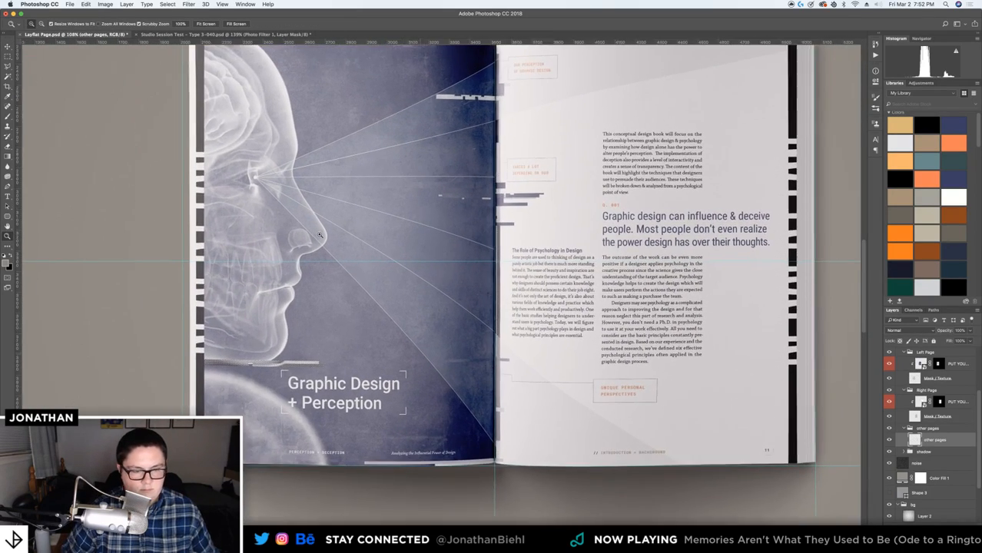
{"action": "key", "text": "m"}
{"action": "left_click_drag", "start_coordinate": [186, 110], "coordinate": [310, 492]}
{"action": "key", "text": "z"}
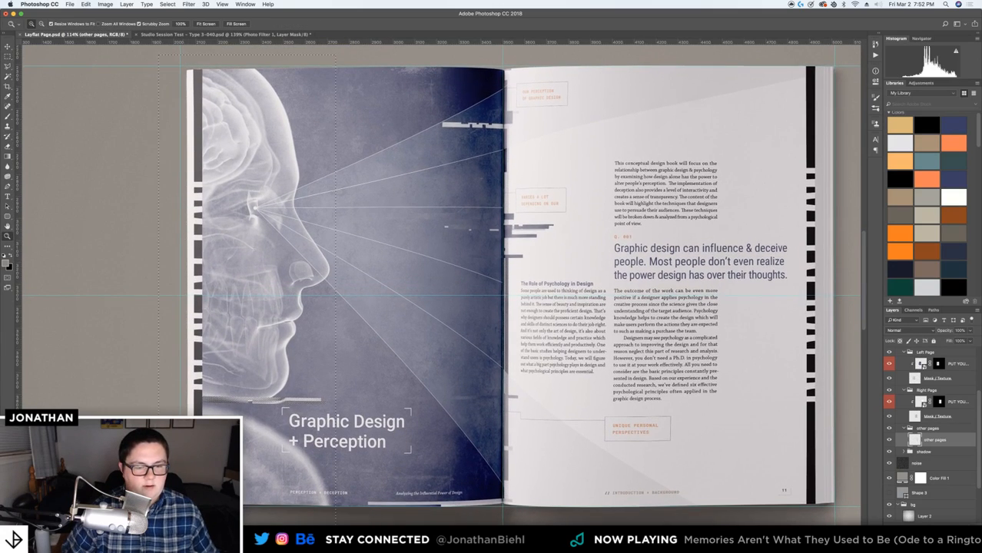
{"action": "left_click_drag", "start_coordinate": [183, 472], "coordinate": [271, 474]}
{"action": "left_click_drag", "start_coordinate": [269, 476], "coordinate": [276, 298]}
{"action": "key", "text": "v"}
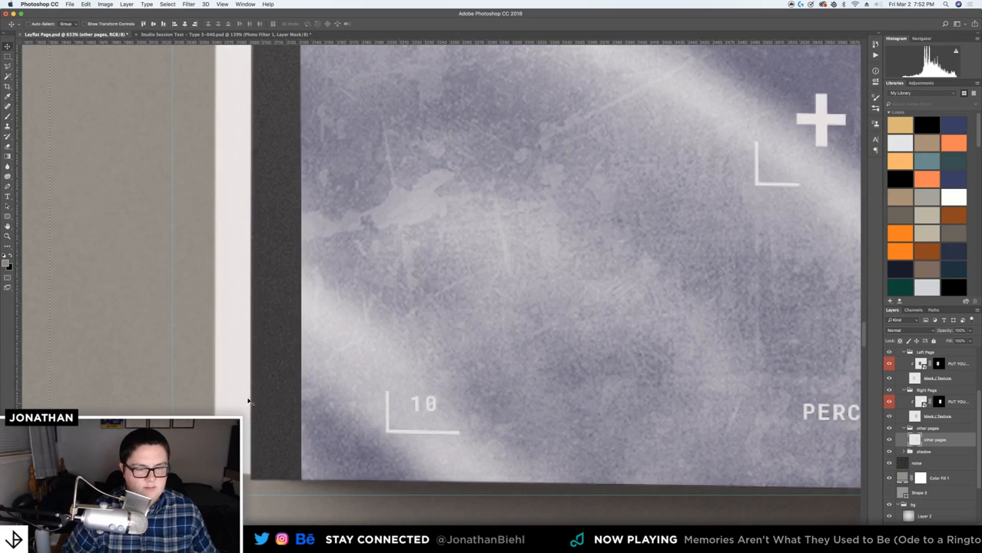
Nudge the selected page edge outward to just inside the vertical guide, and clear the selection
{"action": "left_click_drag", "start_coordinate": [228, 399], "coordinate": [248, 391]}
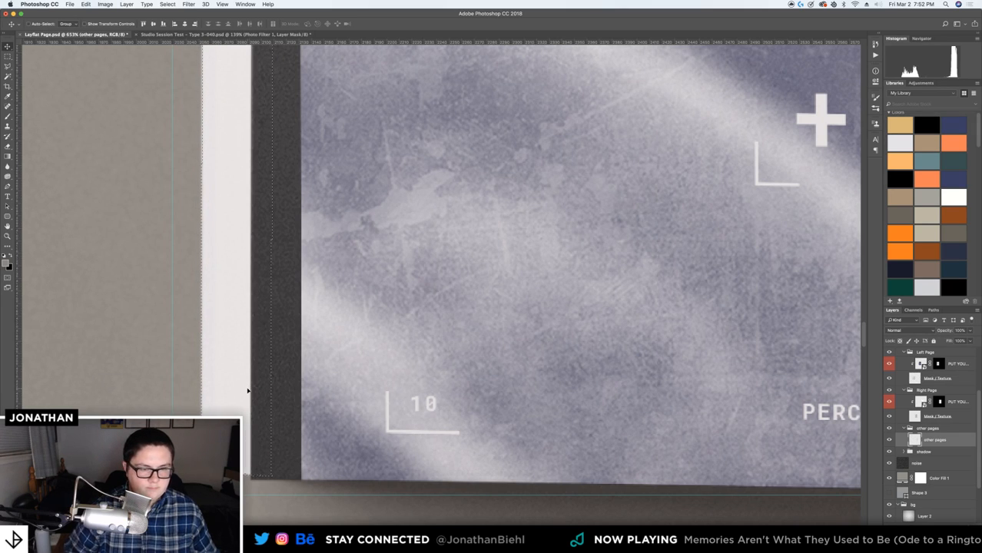
{"action": "key", "text": "shift+Left"}
{"action": "key", "text": "shift+Left"}
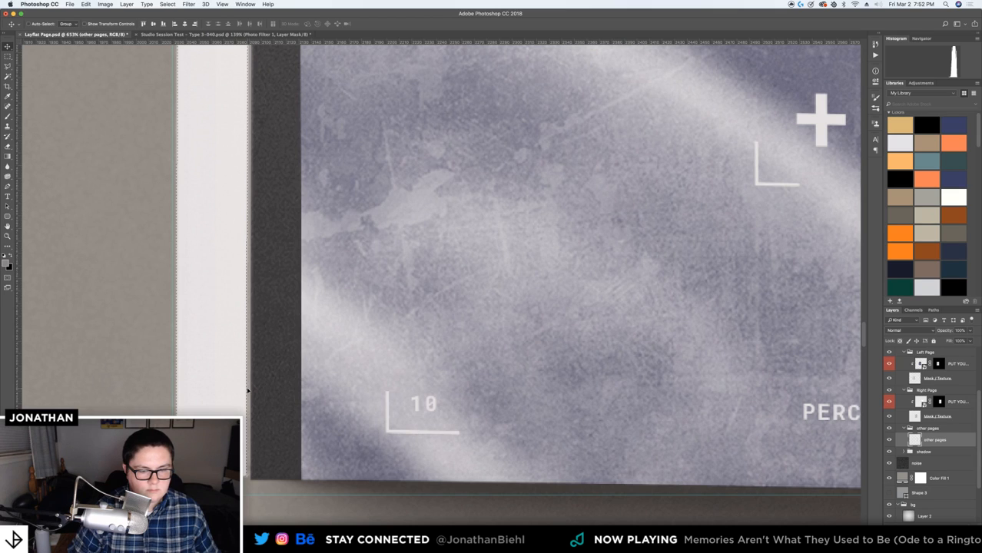
{"action": "key", "text": "Right"}
{"action": "key", "text": "Right"}
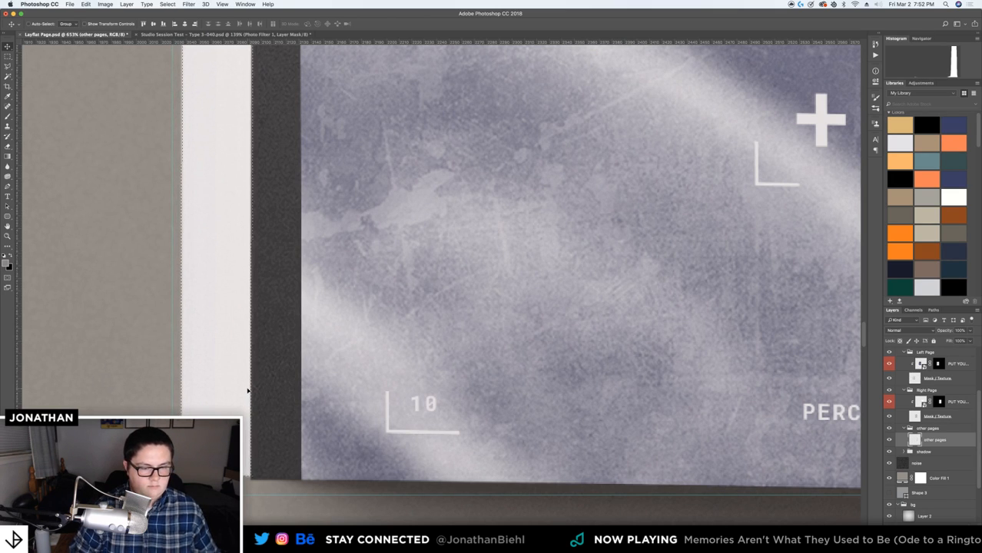
{"action": "key", "text": "z"}
{"action": "scroll", "coordinate": [250, 377], "scroll_direction": "down", "scroll_amount": 6}
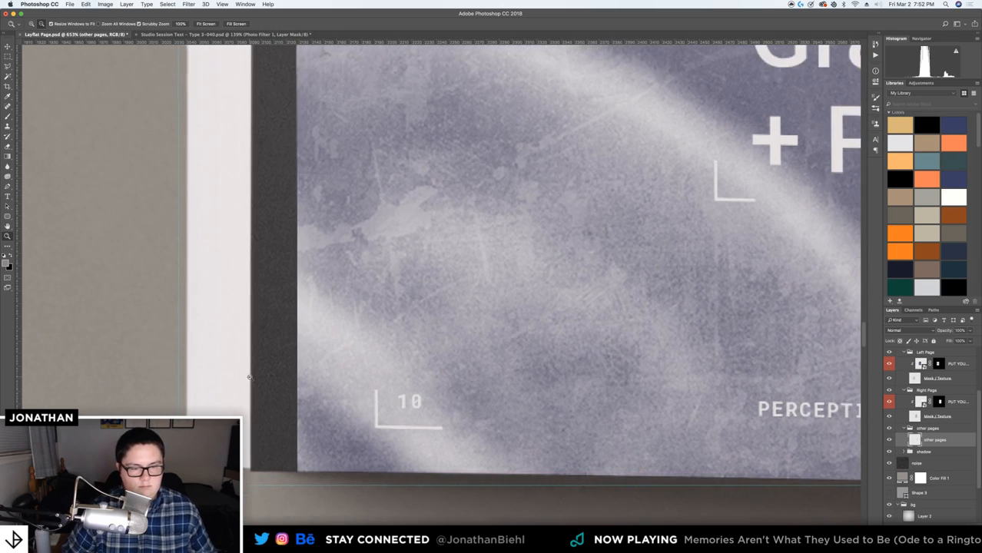
{"action": "scroll", "coordinate": [272, 331], "scroll_direction": "down", "scroll_amount": 8}
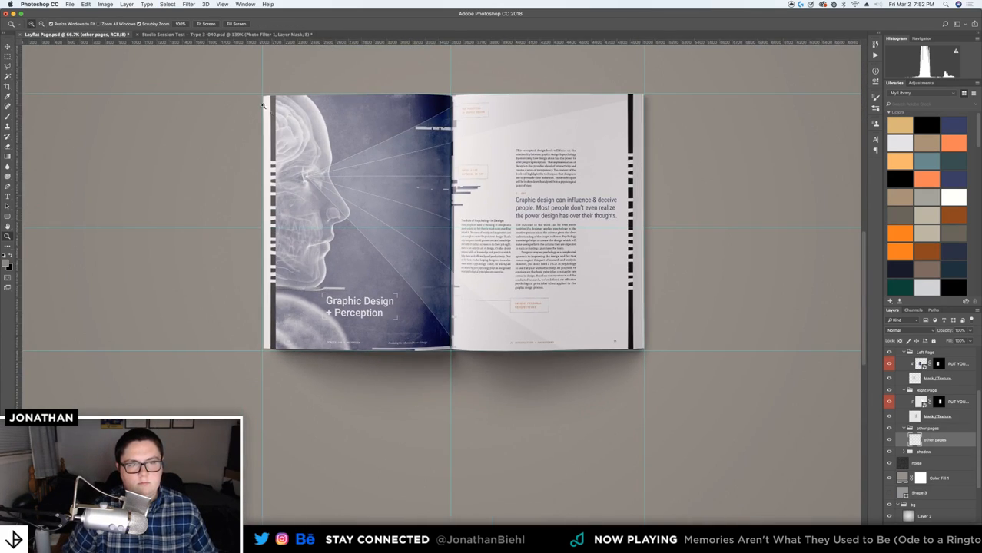
Hide the Color Fill 2 layer above the Template group to check its effect on the magazine pages
{"action": "left_click_drag", "start_coordinate": [262, 106], "coordinate": [285, 98]}
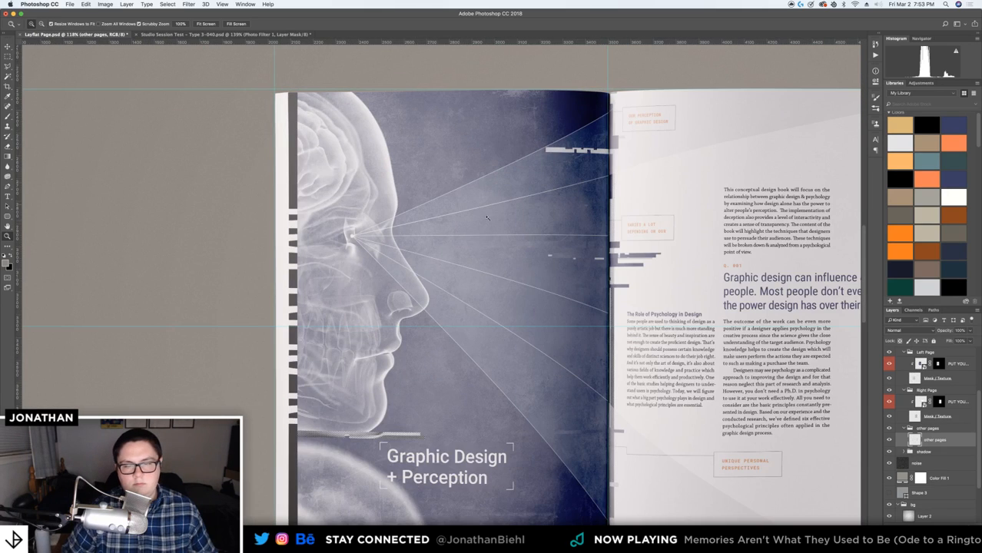
{"action": "scroll", "coordinate": [882, 389], "scroll_direction": "up", "scroll_amount": 3}
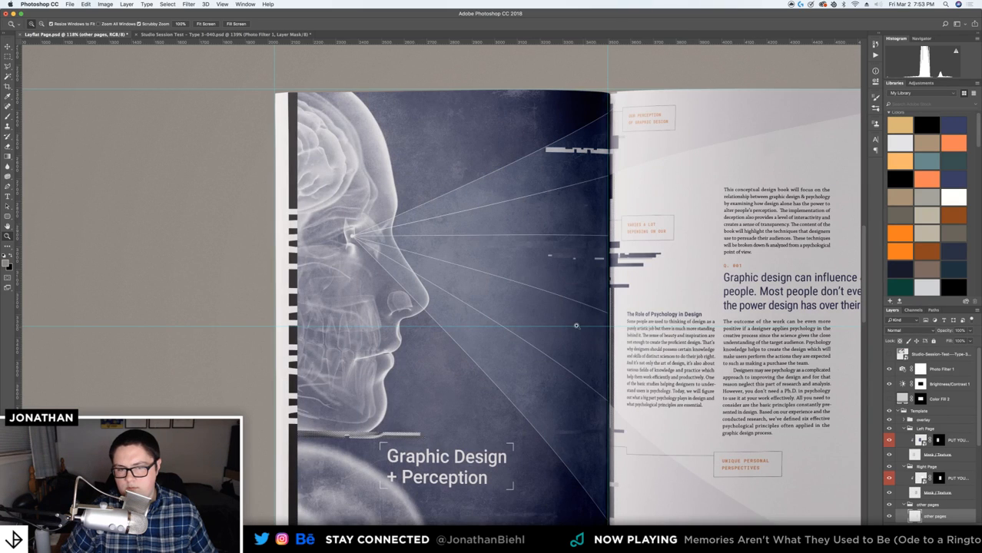
Examine the whole magazine spread and both outer page edges against the background at several magnifications
{"action": "left_click", "coordinate": [577, 326], "text": "alt"}
{"action": "left_click_drag", "start_coordinate": [576, 385], "coordinate": [467, 349]}
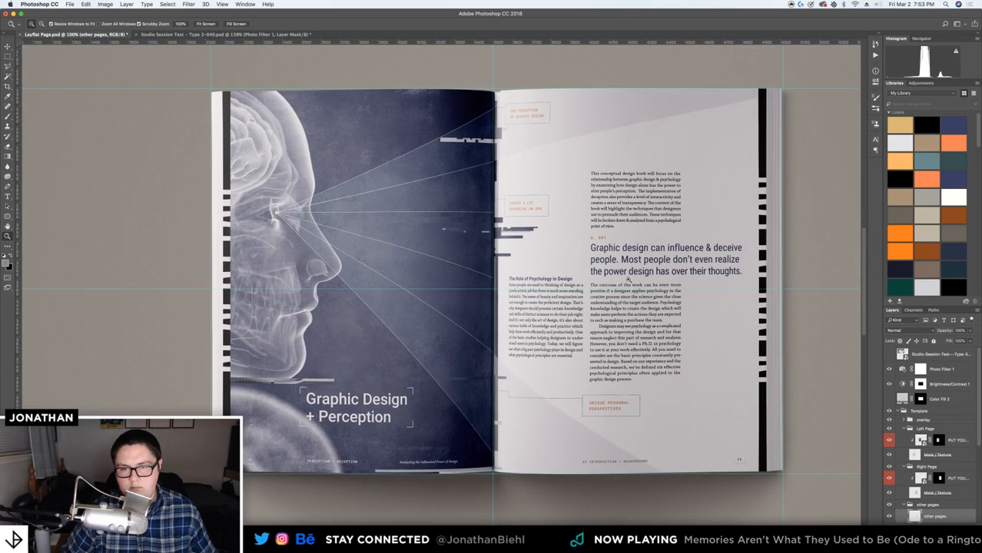
{"action": "left_click", "coordinate": [643, 253]}
{"action": "left_click", "coordinate": [643, 253], "text": "alt"}
{"action": "left_click", "coordinate": [643, 253], "text": "alt"}
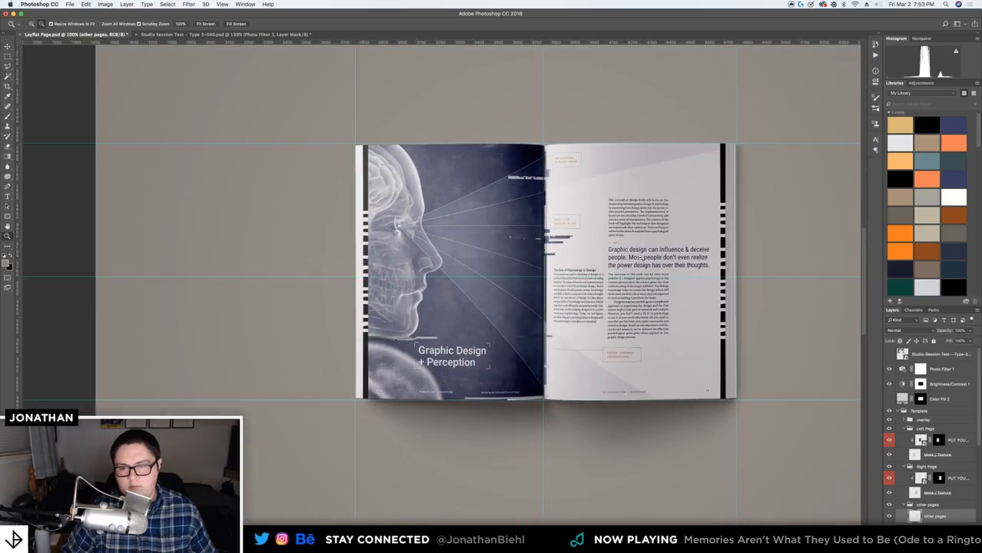
{"action": "left_click", "coordinate": [714, 252]}
{"action": "left_click", "coordinate": [740, 263]}
{"action": "left_click", "coordinate": [754, 270], "text": "alt"}
{"action": "left_click", "coordinate": [753, 271], "text": "alt"}
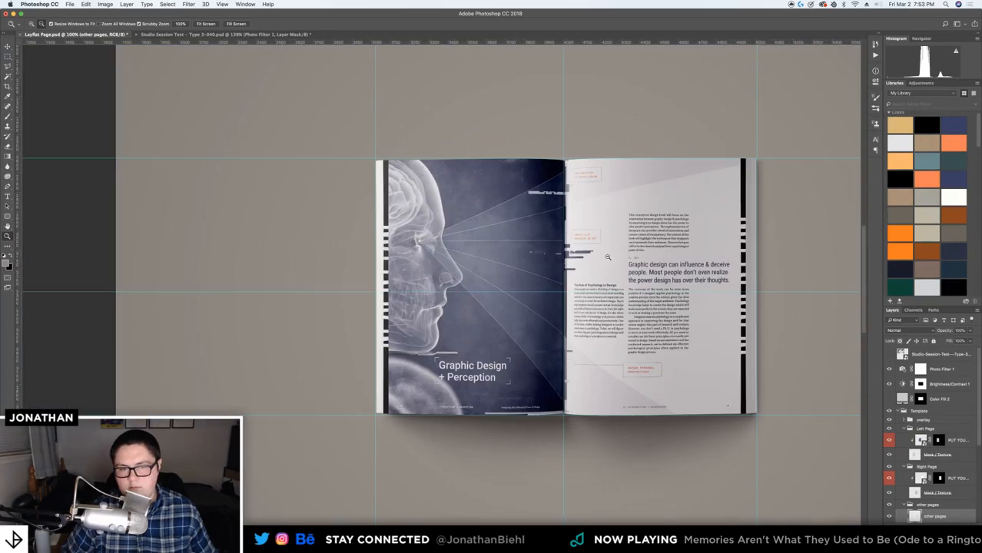
{"action": "left_click", "coordinate": [581, 274]}
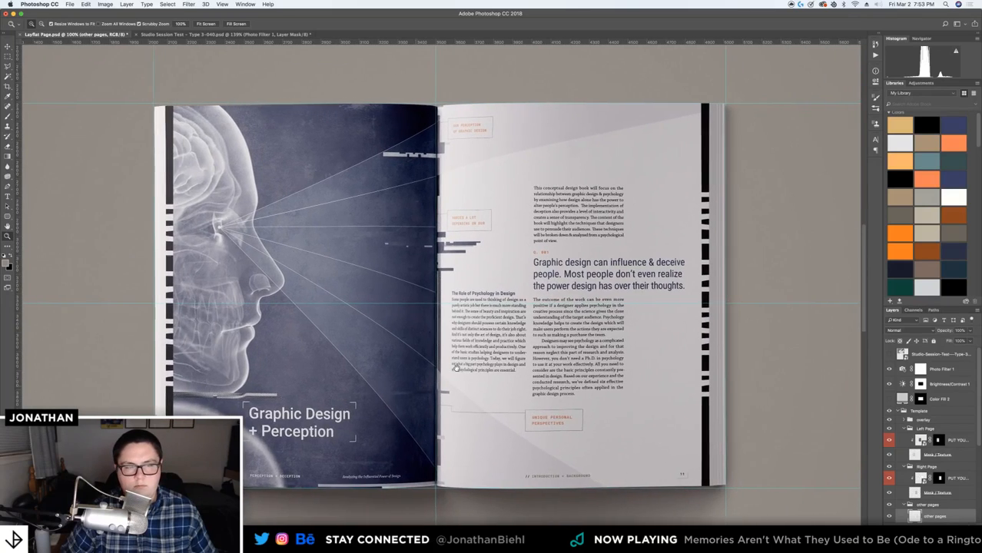
{"action": "left_click", "coordinate": [456, 367], "text": "alt"}
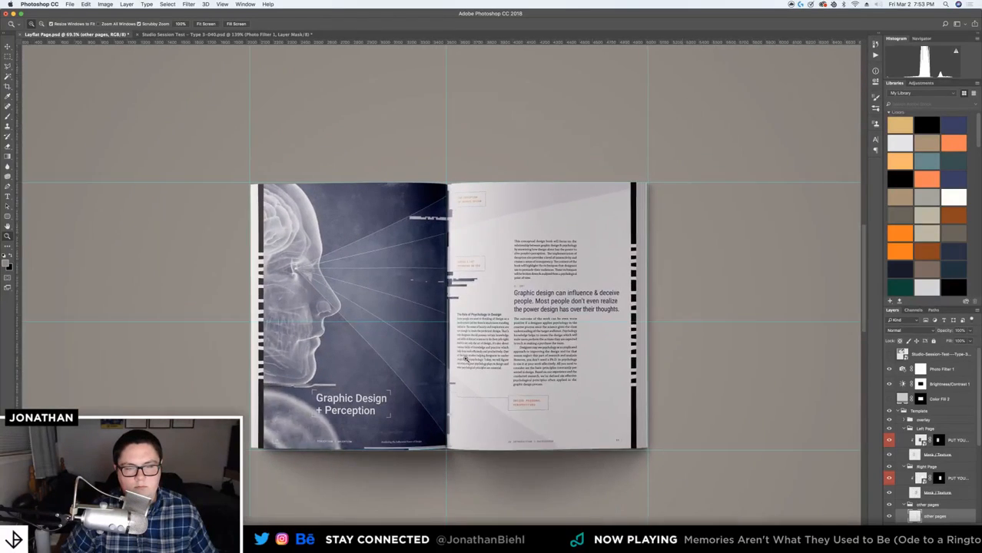
{"action": "left_click", "coordinate": [457, 364]}
{"action": "key", "text": "v"}
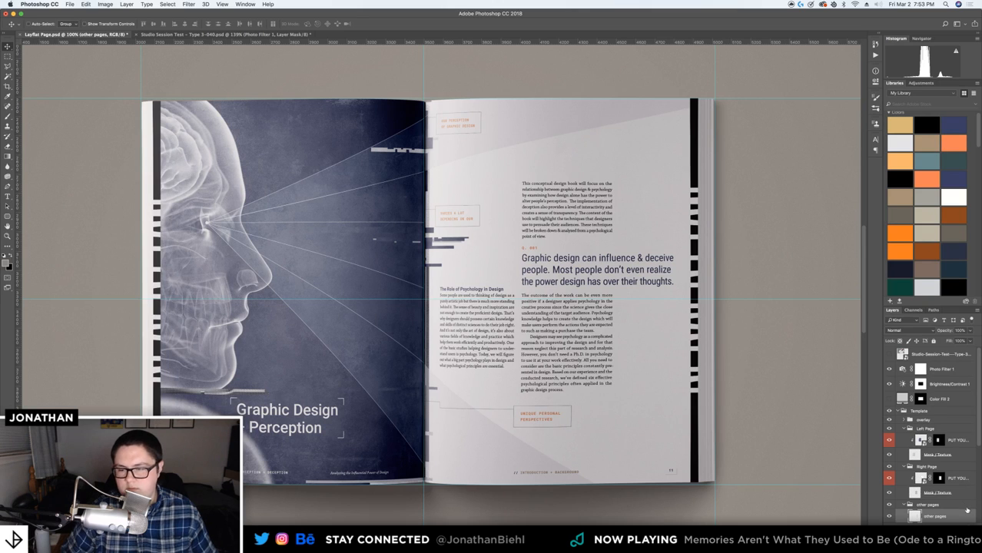
{"action": "key", "text": "z"}
{"action": "left_click", "coordinate": [174, 144]}
{"action": "left_click", "coordinate": [174, 144]}
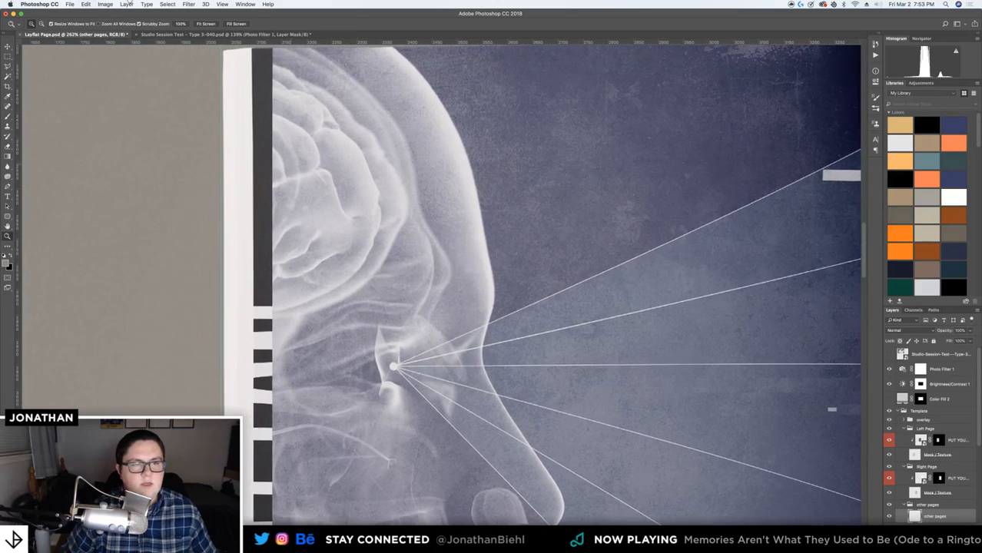
{"action": "left_click", "coordinate": [104, 4]}
{"action": "mouse_move", "coordinate": [114, 27]}
{"action": "left_click", "coordinate": [212, 156]}
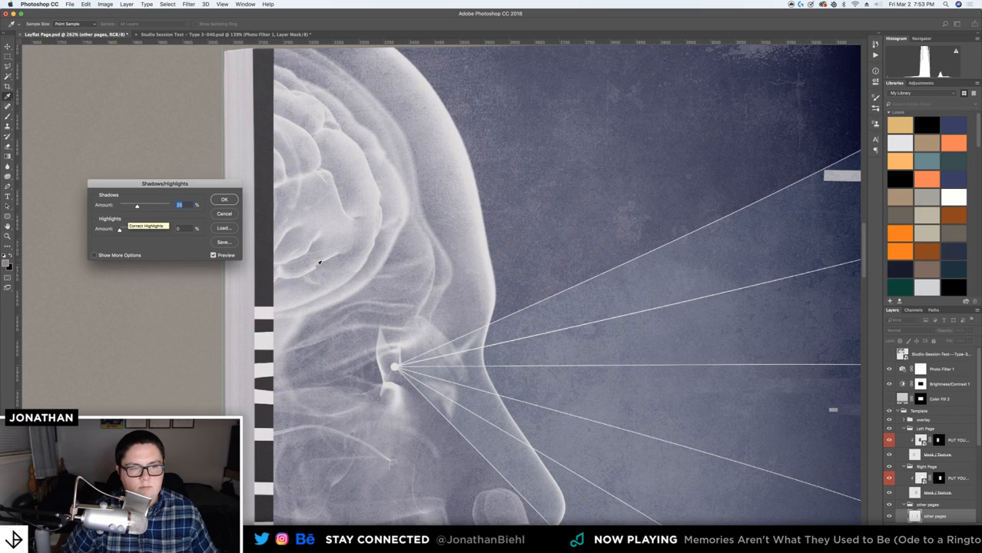
{"action": "scroll", "coordinate": [525, 265], "scroll_direction": "right", "scroll_amount": 15}
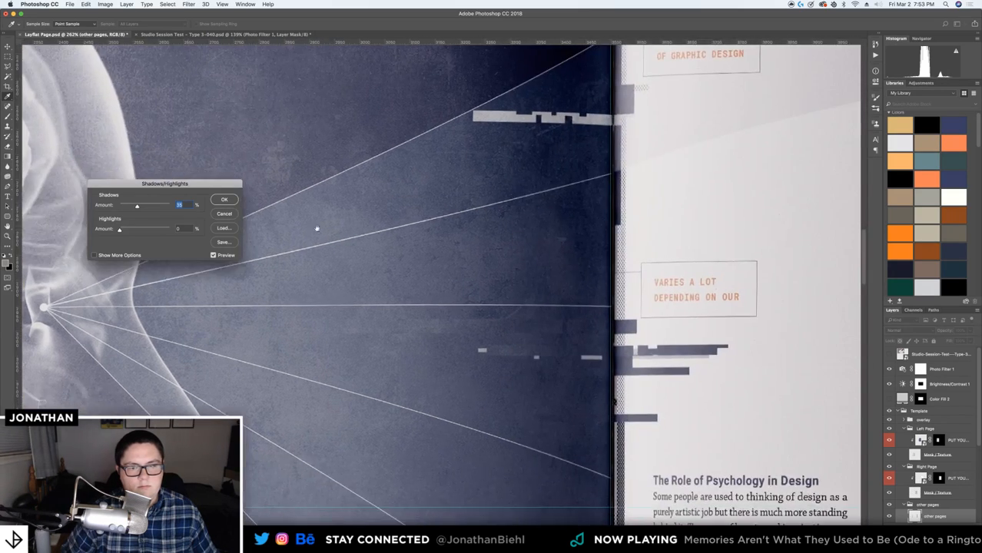
{"action": "scroll", "coordinate": [592, 262], "scroll_direction": "left", "scroll_amount": 1}
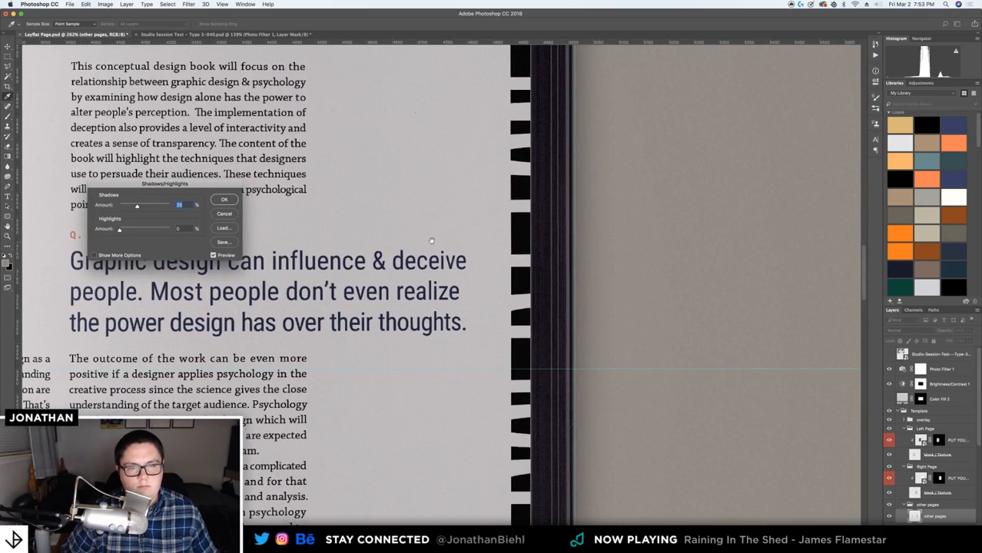
{"action": "scroll", "coordinate": [307, 231], "scroll_direction": "left", "scroll_amount": 5}
{"action": "left_click", "coordinate": [213, 216]}
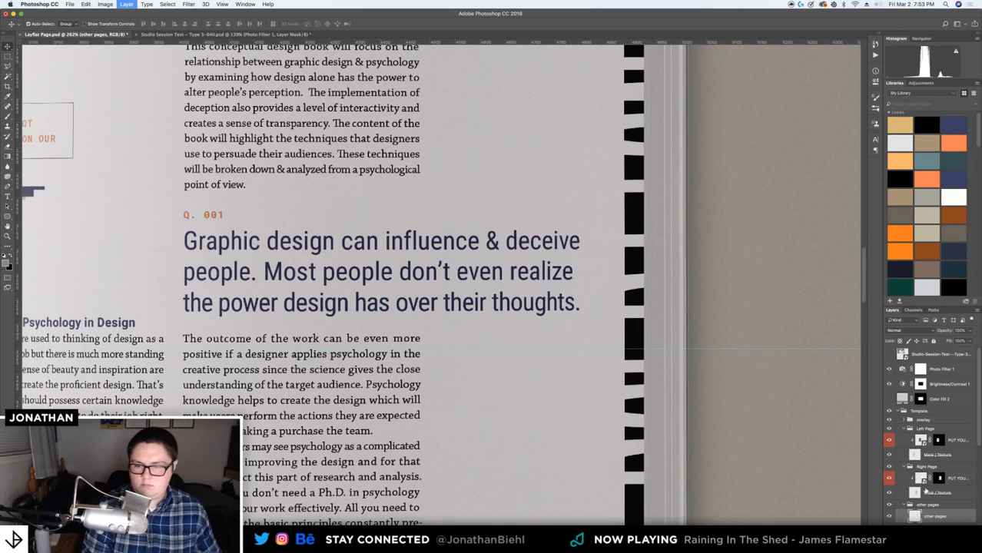
Duplicate the other pages layer within its group
{"action": "key", "text": "super+j"}
{"action": "scroll", "coordinate": [932, 476], "scroll_direction": "down", "scroll_amount": 2}
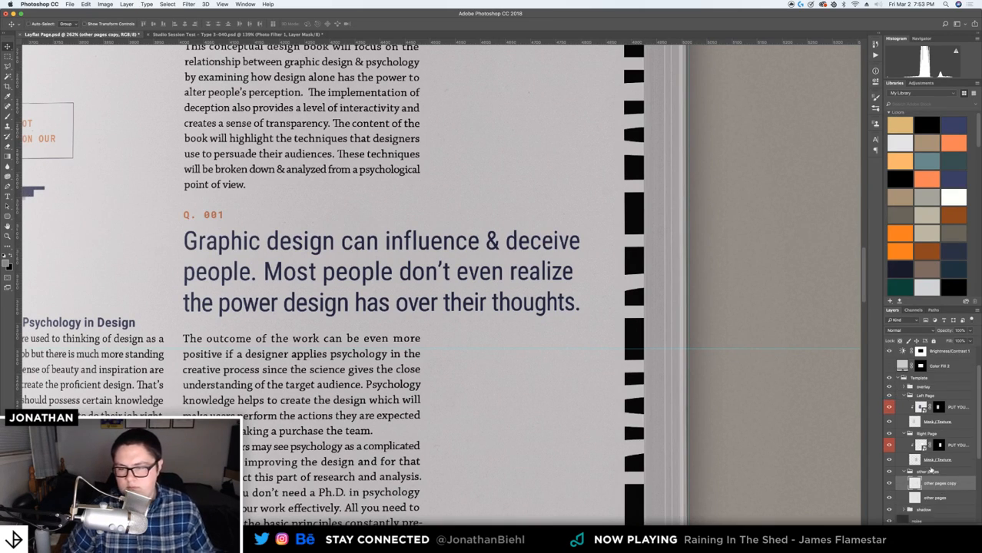
{"action": "scroll", "coordinate": [313, 118], "scroll_direction": "right", "scroll_amount": 10}
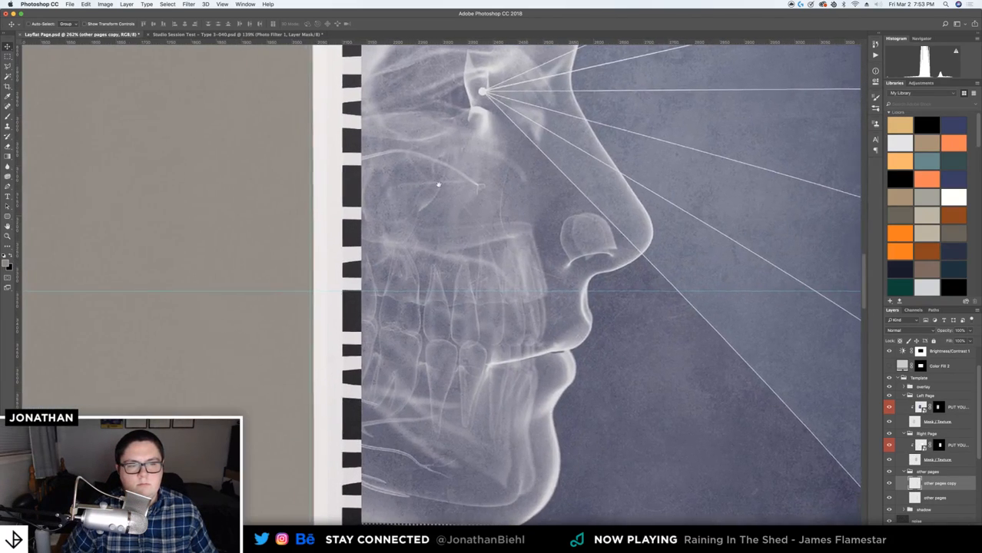
{"action": "scroll", "coordinate": [438, 185], "scroll_direction": "left", "scroll_amount": 2}
Apply a Shadows/Highlights adjustment to the other pages copy layer with shadows at about 88% and highlights at 0%
{"action": "left_click", "coordinate": [106, 3]}
{"action": "mouse_move", "coordinate": [118, 25]}
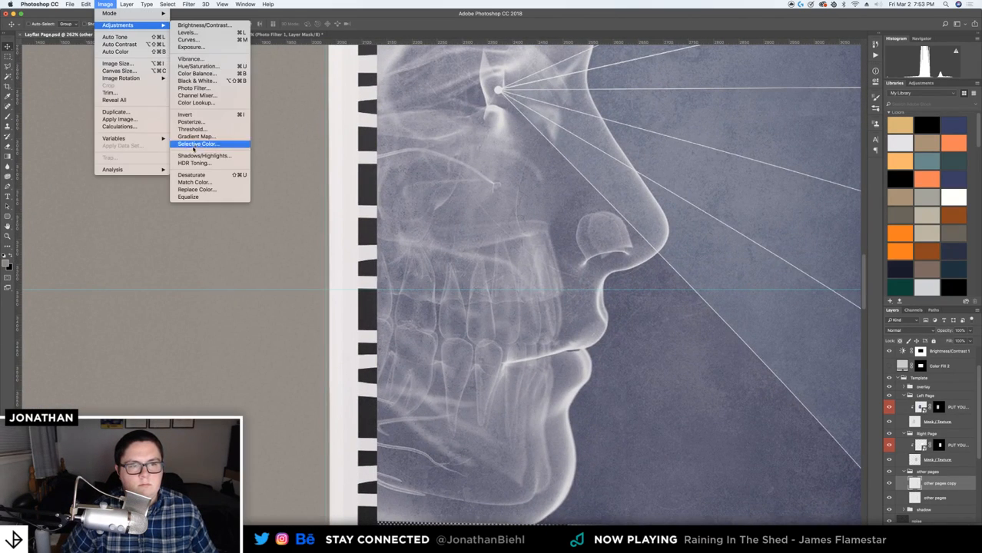
{"action": "left_click", "coordinate": [195, 157]}
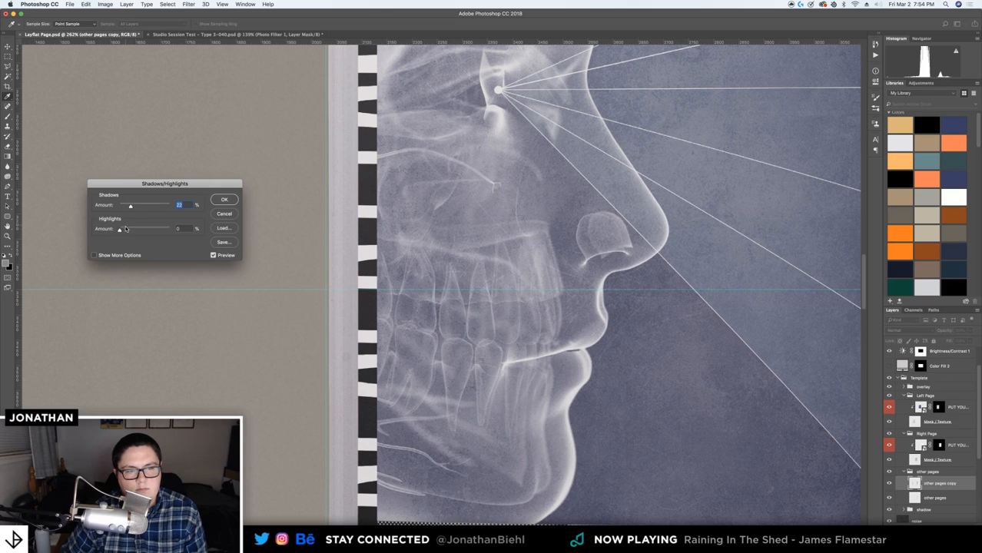
{"action": "left_click_drag", "start_coordinate": [126, 229], "coordinate": [129, 231]}
{"action": "left_click_drag", "start_coordinate": [134, 231], "coordinate": [165, 229]}
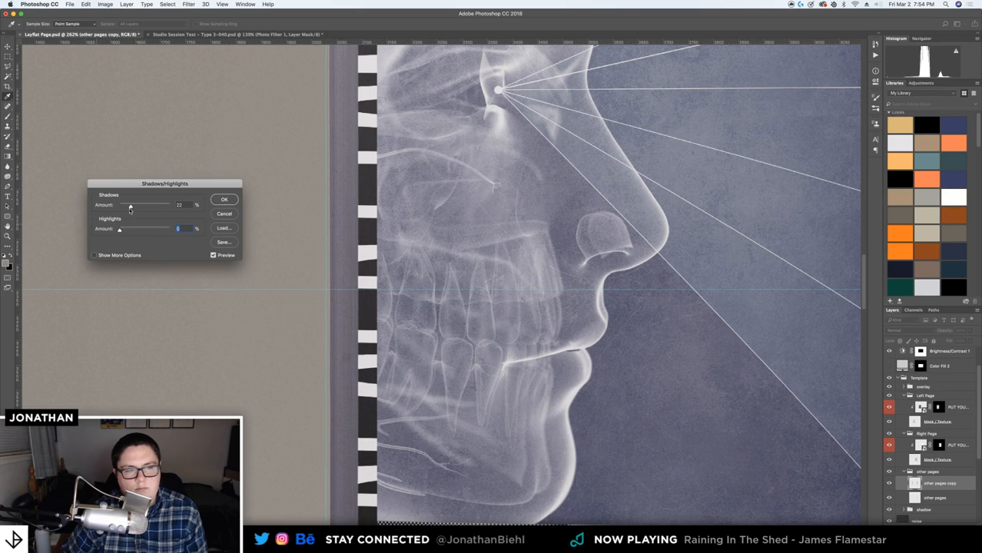
{"action": "left_click_drag", "start_coordinate": [130, 206], "coordinate": [137, 206]}
{"action": "key", "text": "Up"}
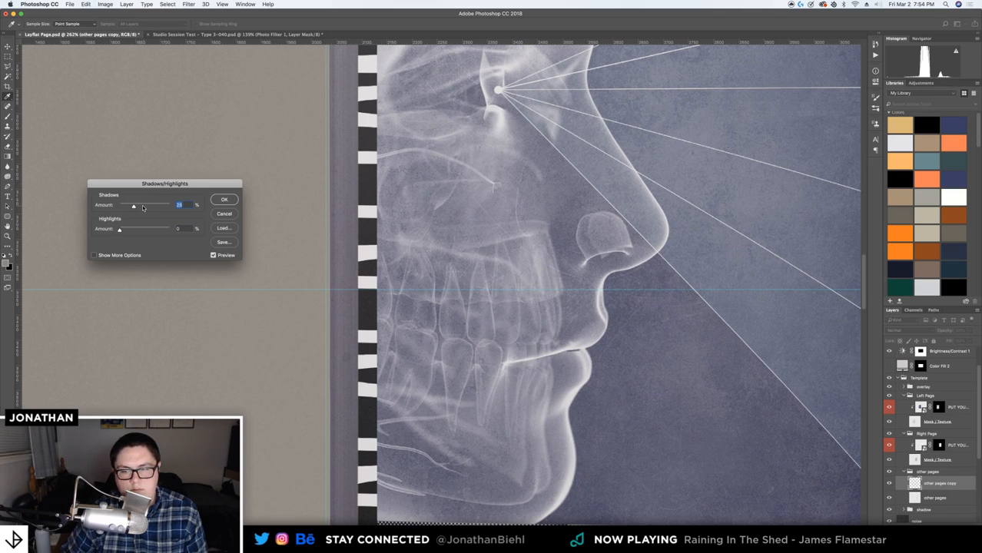
{"action": "key", "text": "Up"}
{"action": "key", "text": "Up"}
{"action": "key", "text": "Up"}
{"action": "key", "text": "Up"}
{"action": "key", "text": "Up"}
{"action": "key", "text": "Up"}
{"action": "key", "text": "Up"}
{"action": "key", "text": "Up"}
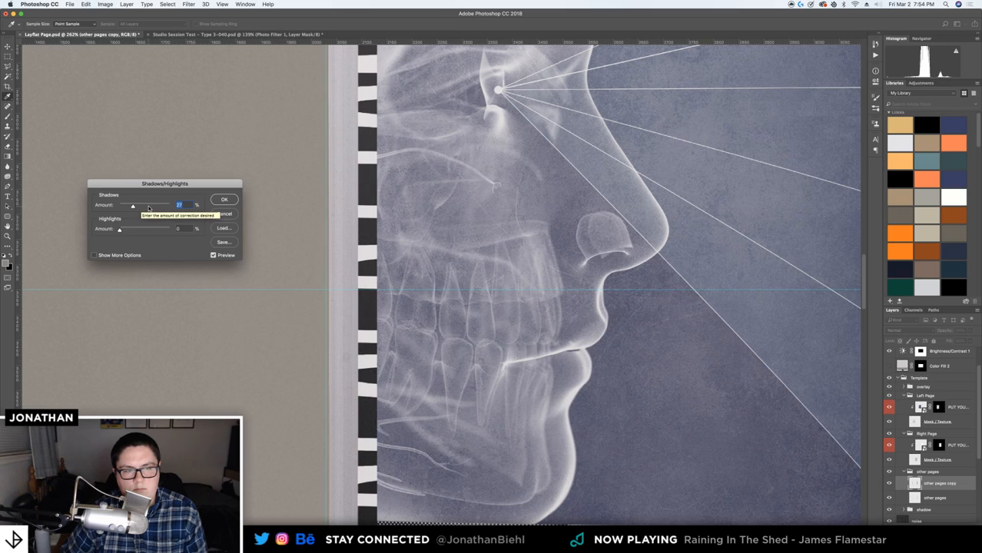
{"action": "left_click", "coordinate": [152, 207]}
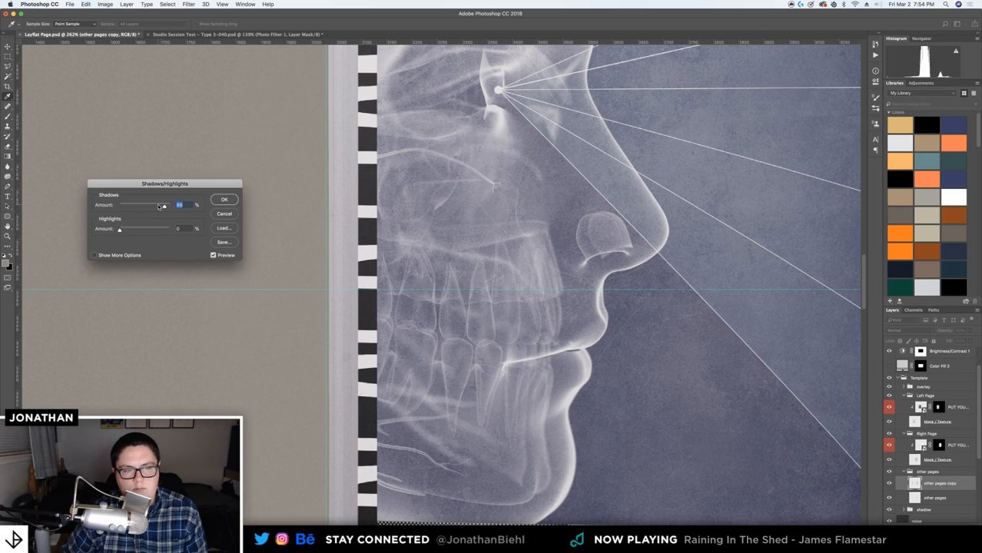
{"action": "left_click", "coordinate": [222, 200]}
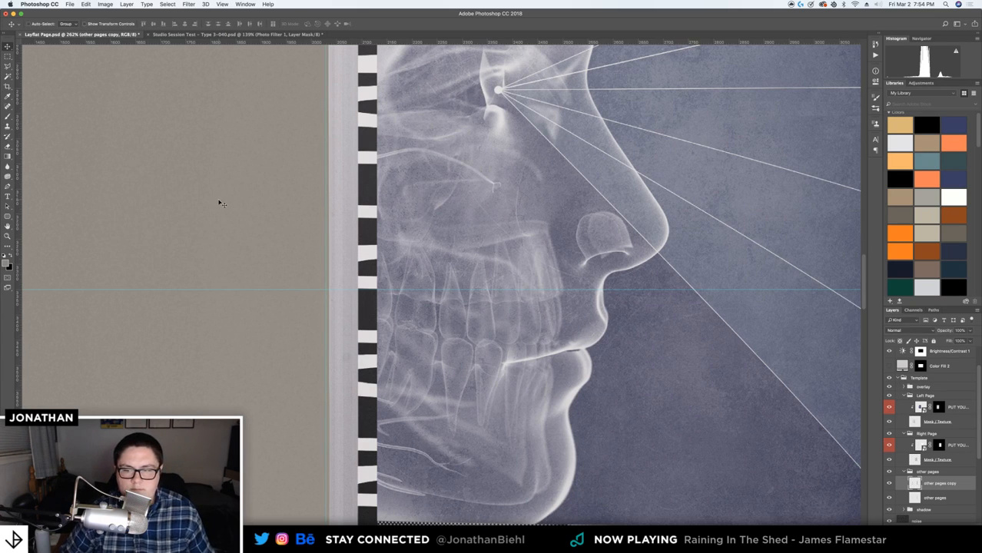
Select the right page area on the other pages copy layer, delete its darkened page edge, and clear the selection
{"action": "key", "text": "z"}
{"action": "key", "text": "super+1"}
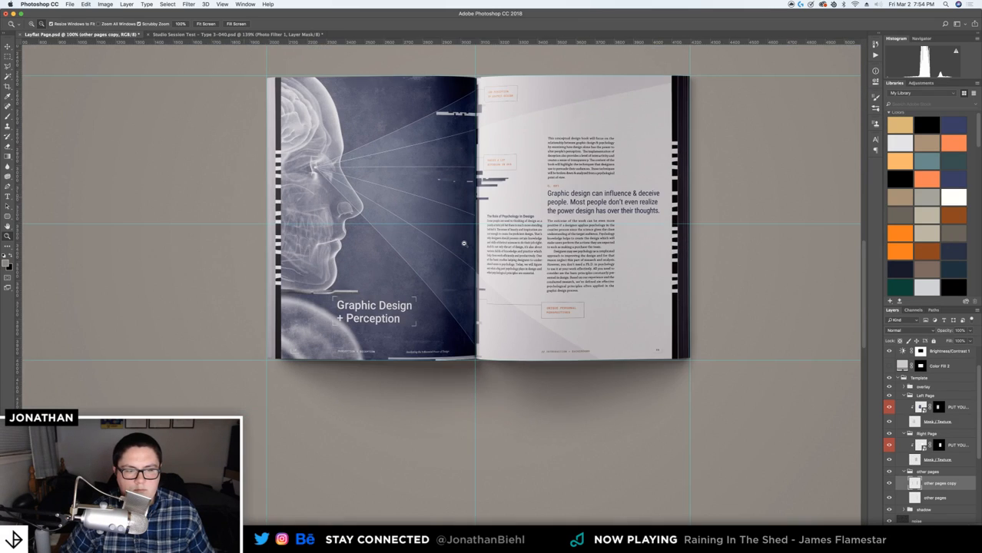
{"action": "left_click", "coordinate": [464, 244], "text": "alt"}
{"action": "left_click", "coordinate": [477, 243]}
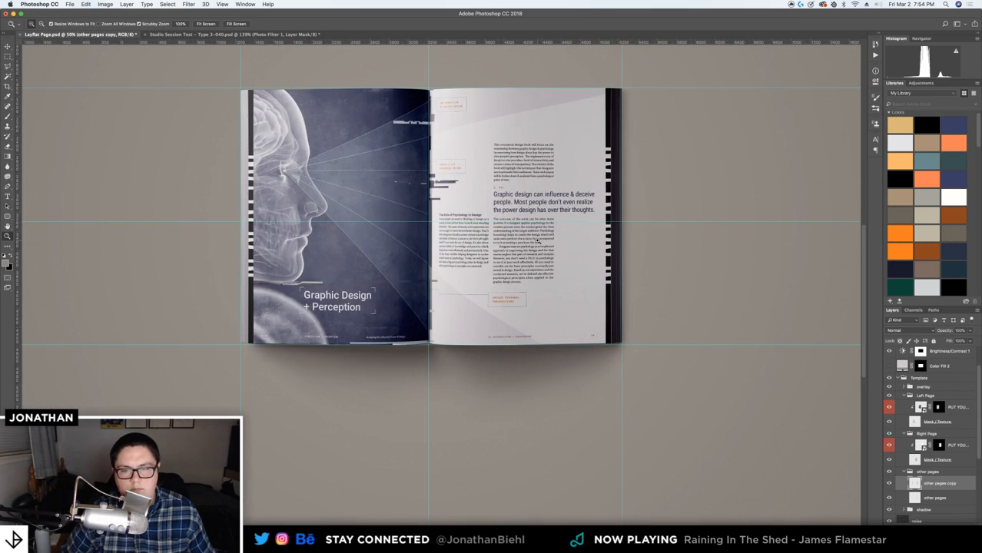
{"action": "key", "text": "m"}
{"action": "left_click_drag", "start_coordinate": [661, 66], "coordinate": [467, 394]}
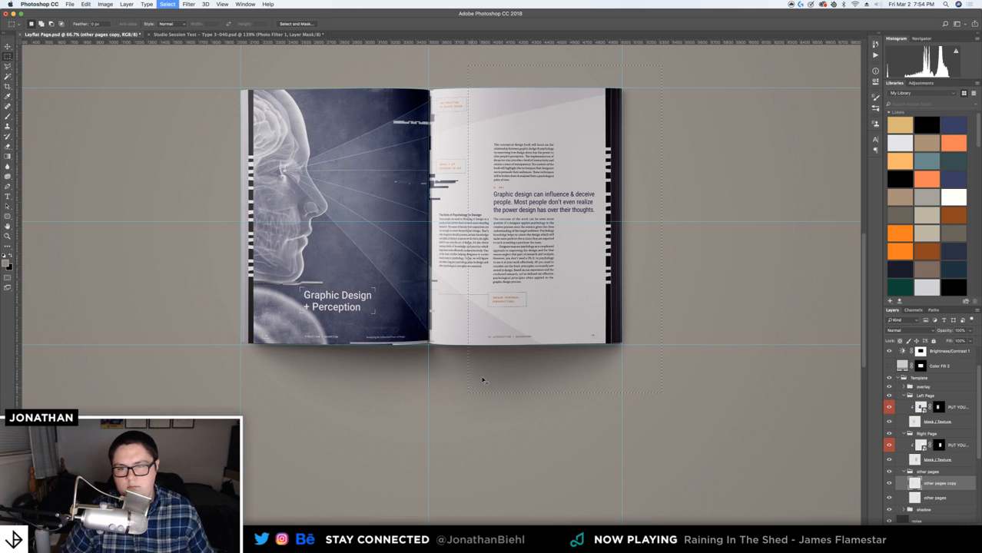
{"action": "left_click", "coordinate": [482, 377]}
{"action": "key", "text": "v"}
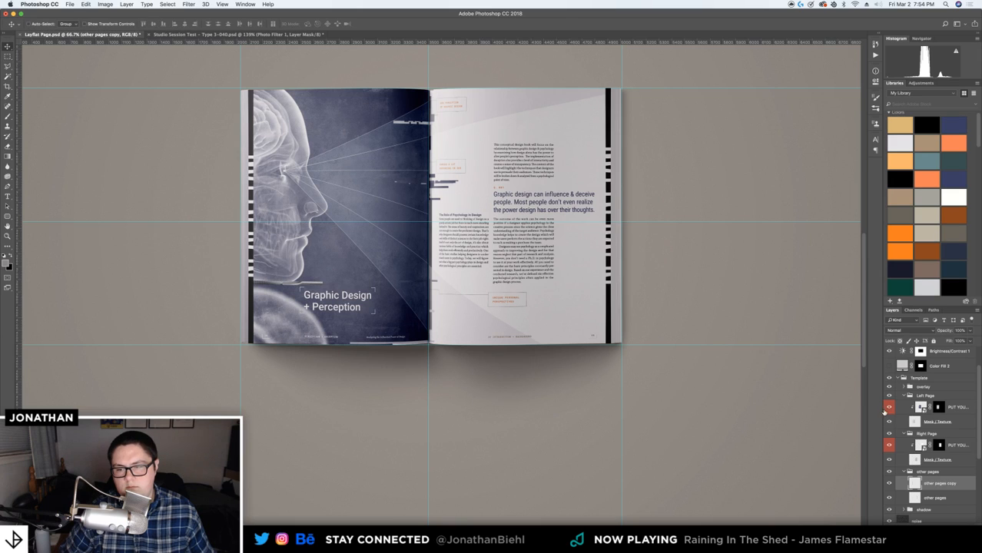
Try the Multiply blend mode on the other pages copy layer and inspect the left page edge
{"action": "left_click", "coordinate": [897, 330]}
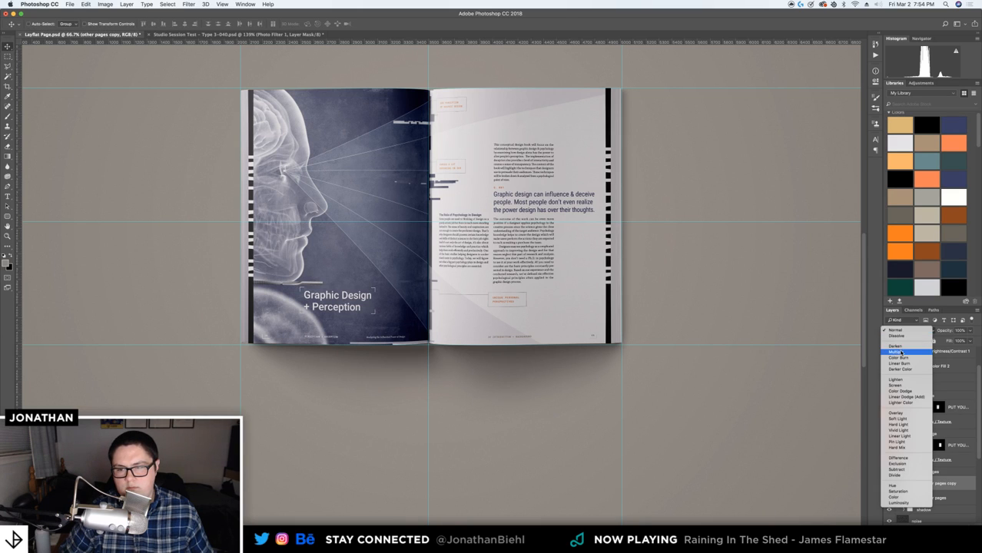
{"action": "left_click", "coordinate": [903, 352]}
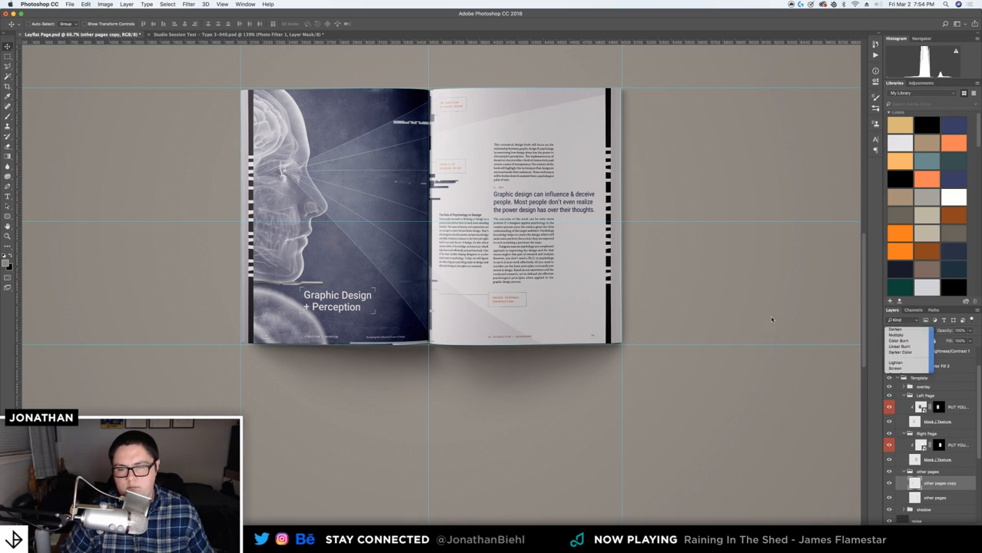
{"action": "key", "text": "z"}
{"action": "double_click", "coordinate": [246, 248]}
{"action": "left_click", "coordinate": [263, 252], "text": "alt"}
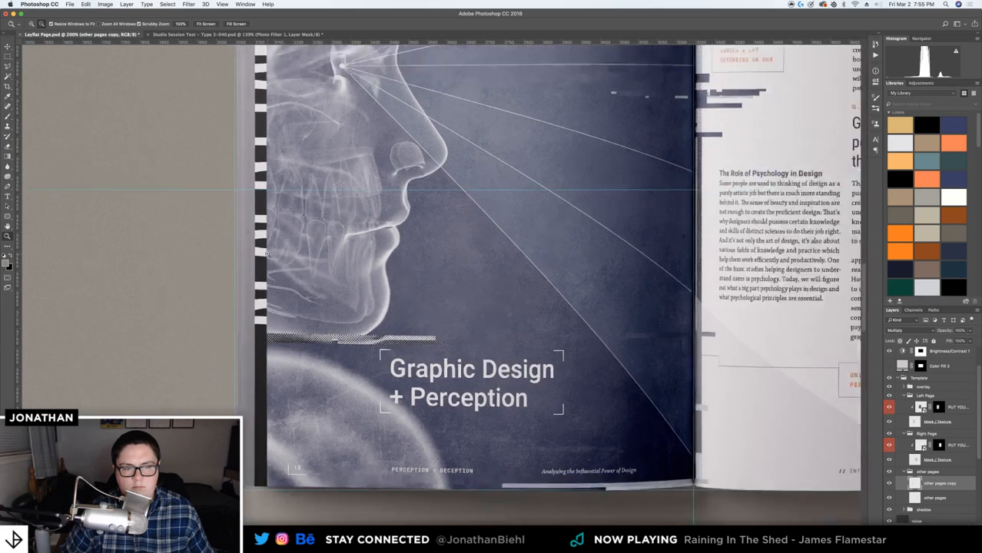
{"action": "left_click", "coordinate": [270, 254]}
{"action": "key", "text": "v"}
Try the Soft Light blend mode on the other pages copy layer and compare the left page edge
{"action": "left_click", "coordinate": [903, 332]}
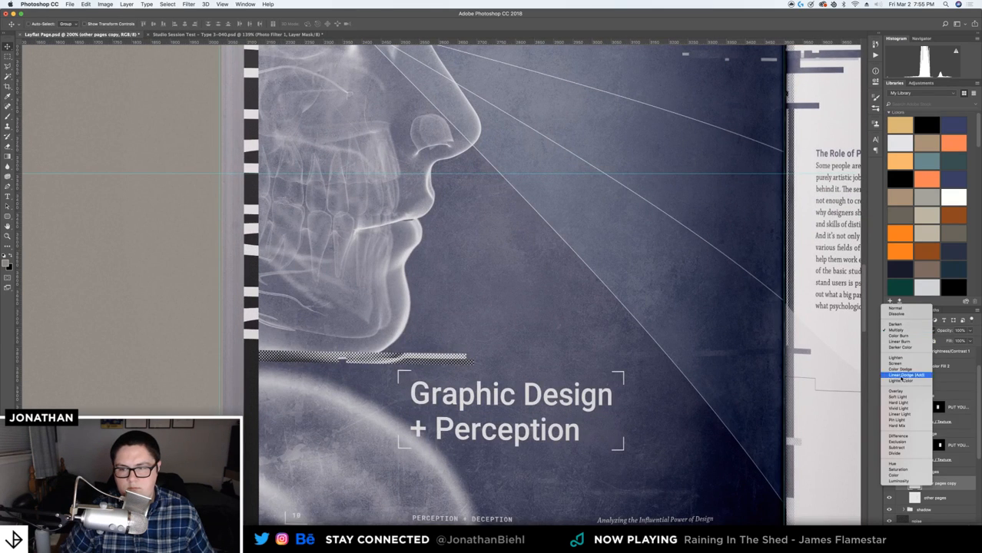
{"action": "left_click", "coordinate": [905, 395]}
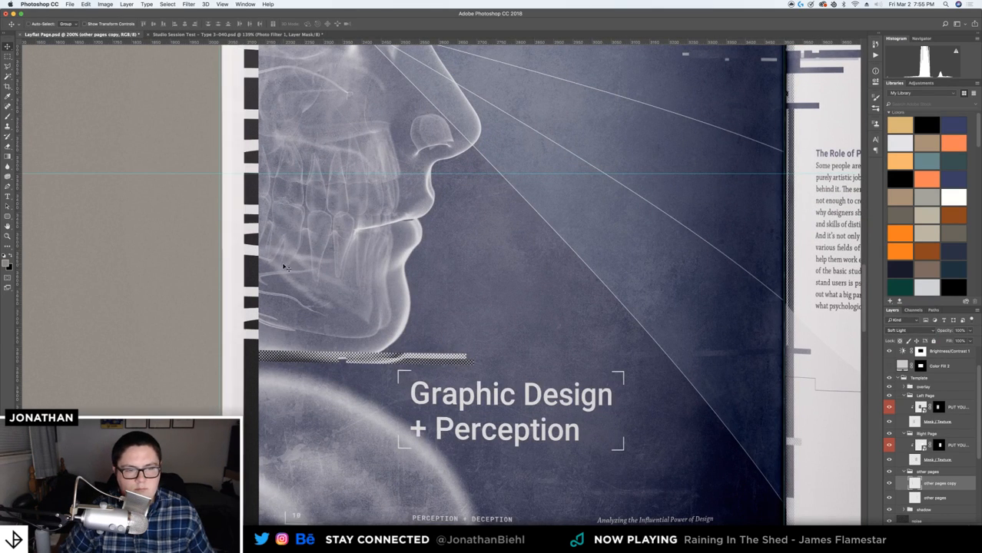
{"action": "key", "text": "z"}
{"action": "left_click", "coordinate": [247, 244], "text": "alt"}
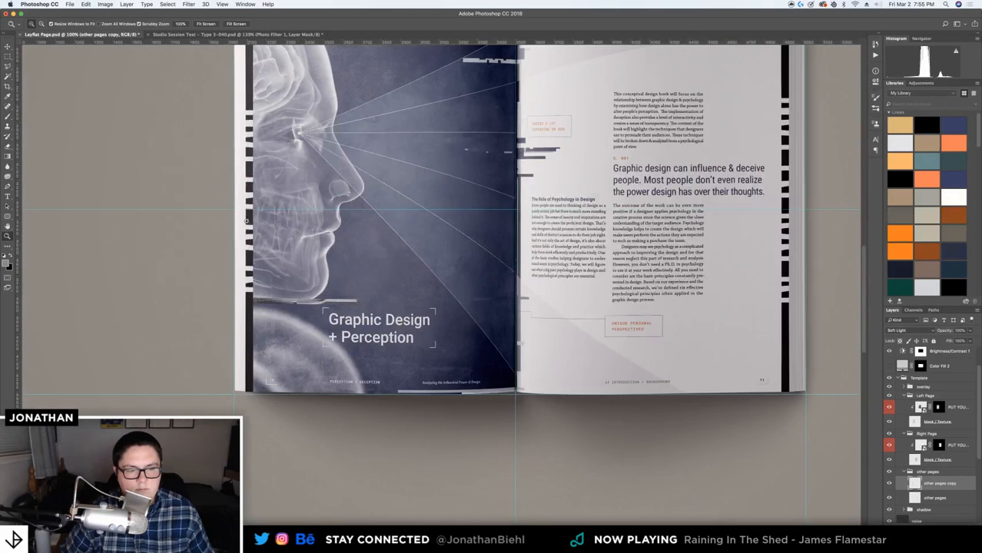
{"action": "left_click_drag", "start_coordinate": [215, 125], "coordinate": [538, 131]}
{"action": "key", "text": "v"}
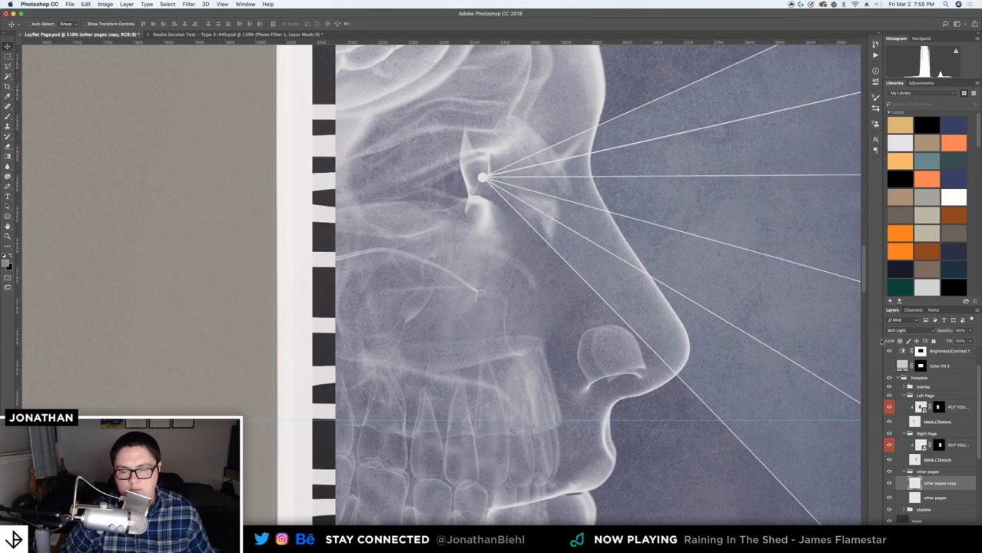
Return the other pages copy layer to the Normal blend mode
{"action": "left_click", "coordinate": [902, 333]}
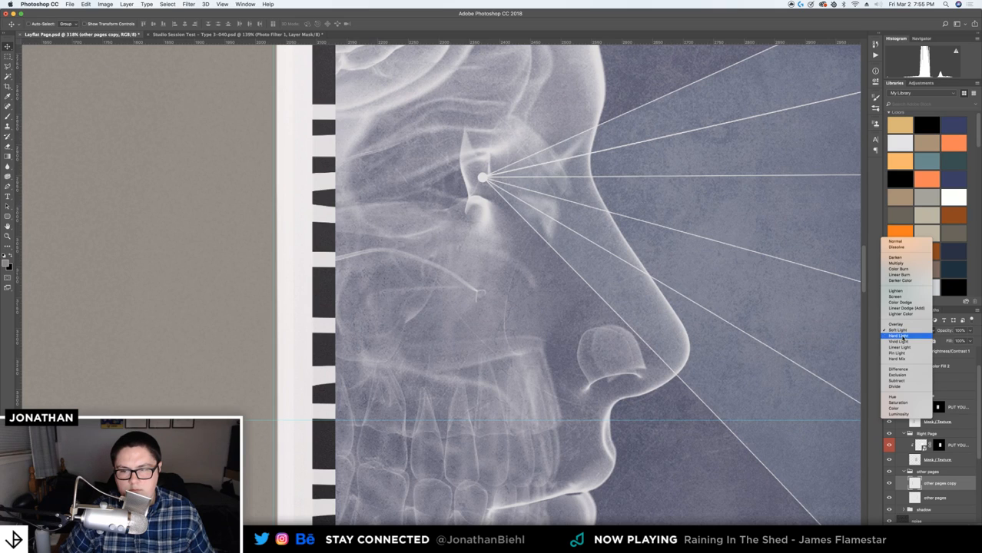
{"action": "left_click", "coordinate": [906, 242]}
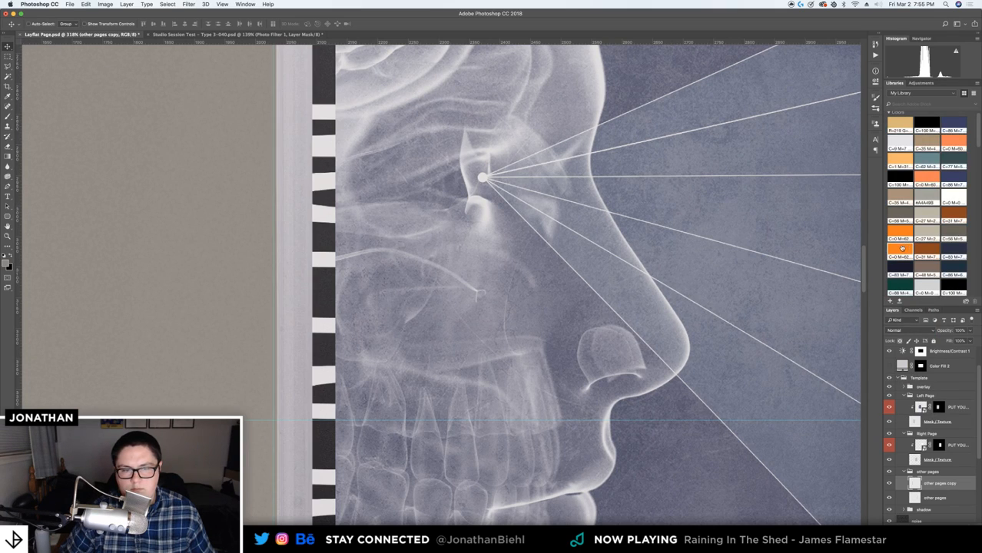
{"action": "key", "text": "z"}
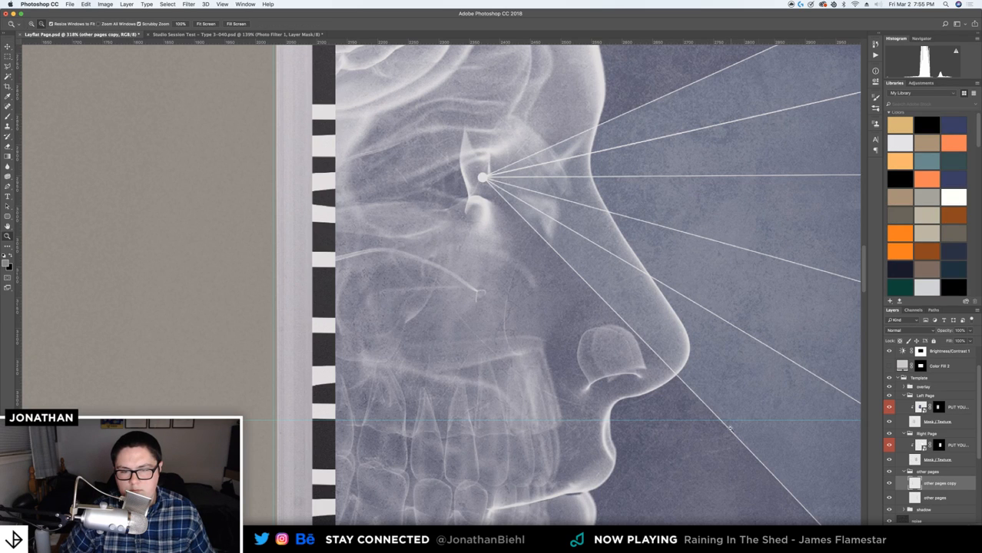
{"action": "left_click", "coordinate": [797, 433], "text": "alt"}
{"action": "left_click", "coordinate": [797, 433], "text": "alt"}
{"action": "left_click", "coordinate": [797, 432], "text": "alt"}
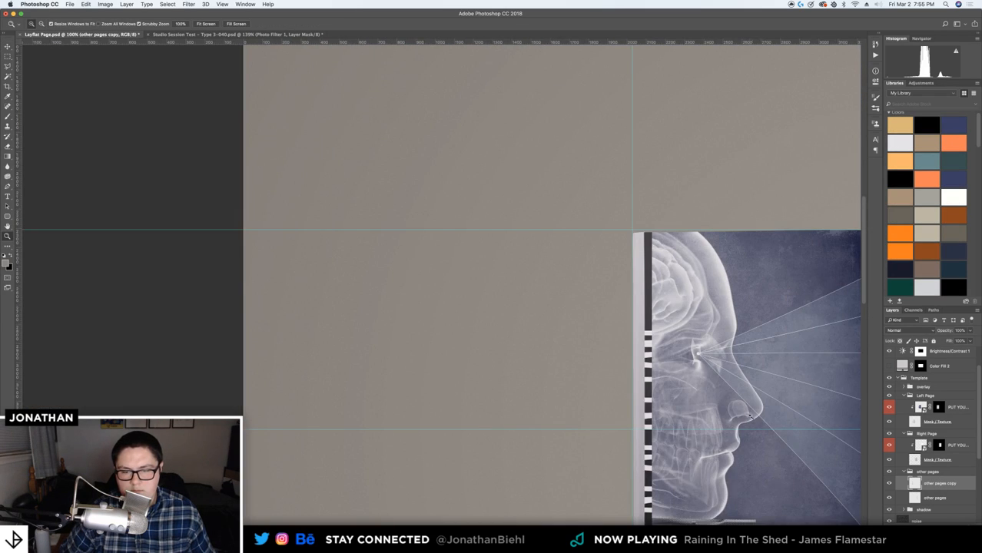
{"action": "left_click_drag", "start_coordinate": [716, 396], "coordinate": [390, 266]}
{"action": "left_click_drag", "start_coordinate": [312, 132], "coordinate": [332, 132]}
{"action": "left_click_drag", "start_coordinate": [356, 309], "coordinate": [310, 240]}
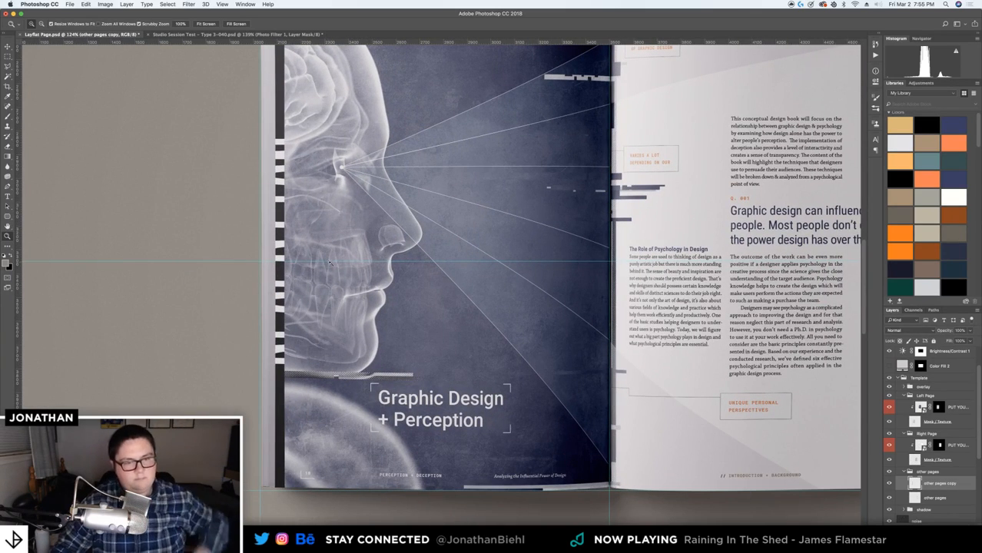
{"action": "left_click", "coordinate": [322, 261]}
{"action": "key", "text": "super+0"}
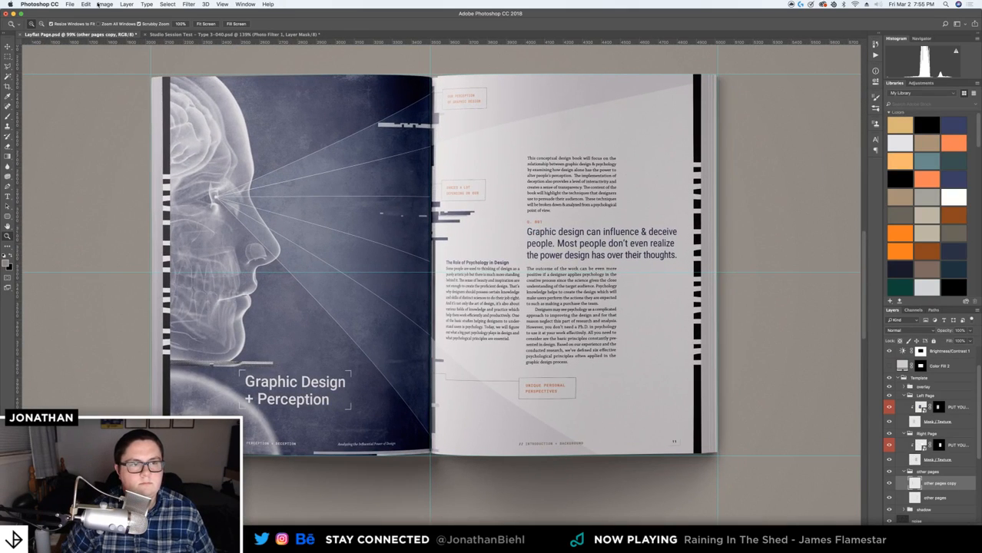
{"action": "left_click", "coordinate": [100, 5]}
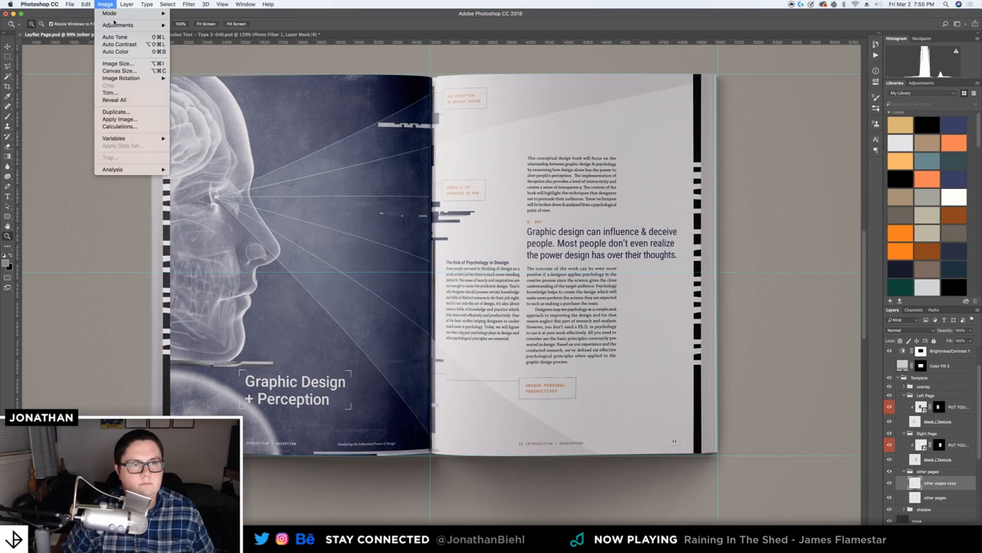
{"action": "left_click", "coordinate": [110, 4]}
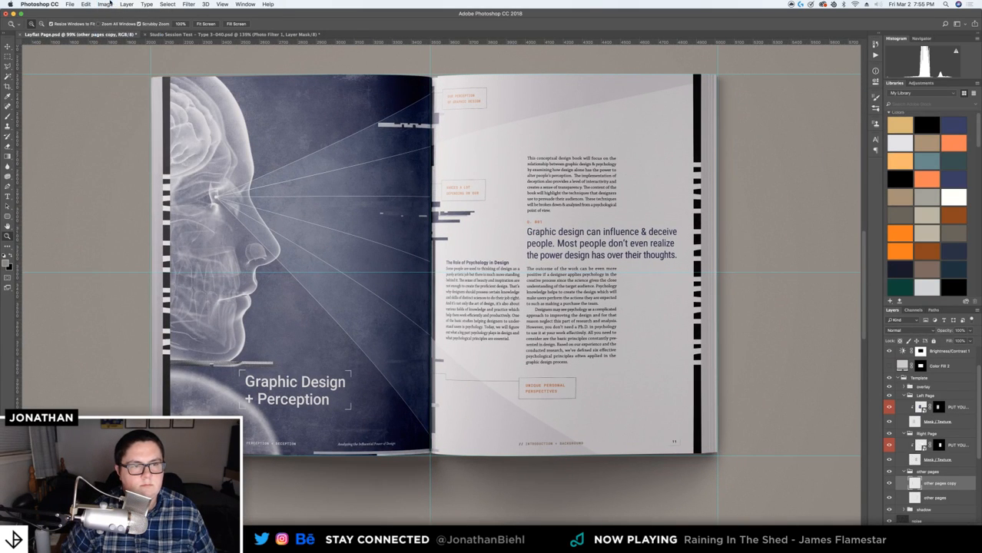
{"action": "left_click", "coordinate": [105, 4]}
{"action": "left_click", "coordinate": [105, 5]}
{"action": "left_click", "coordinate": [105, 4]}
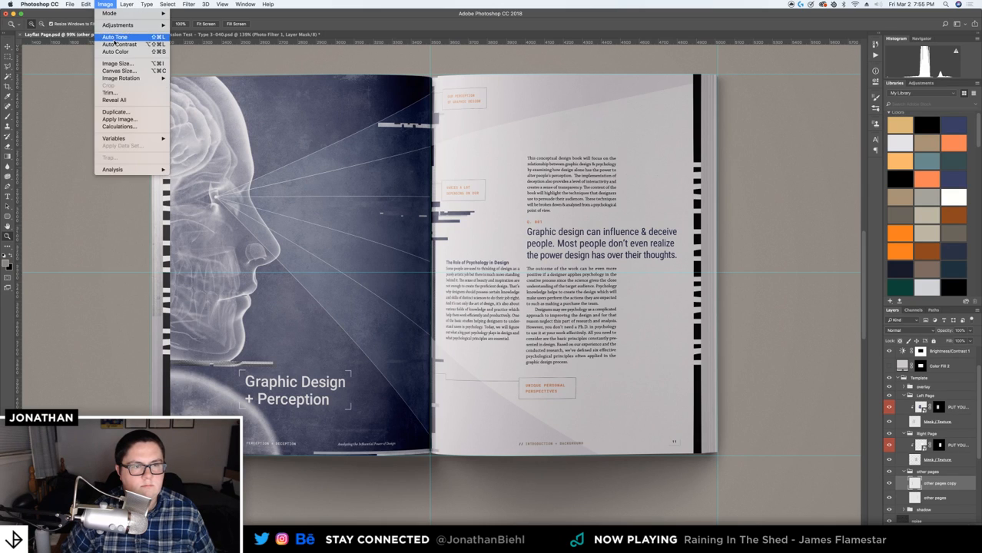
{"action": "left_click", "coordinate": [106, 4]}
{"action": "left_click", "coordinate": [106, 4]}
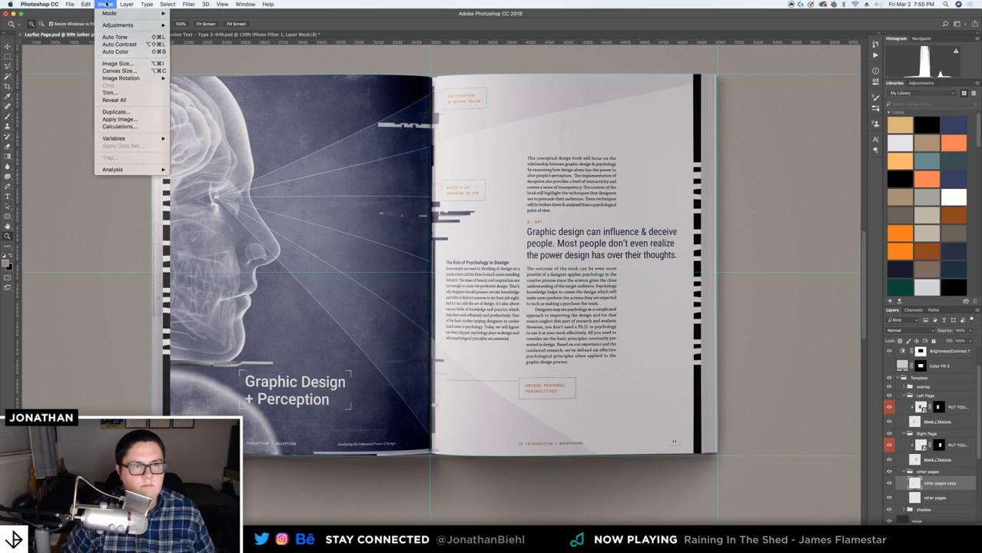
{"action": "left_click", "coordinate": [106, 5]}
{"action": "left_click", "coordinate": [106, 5]}
{"action": "left_click", "coordinate": [111, 51]}
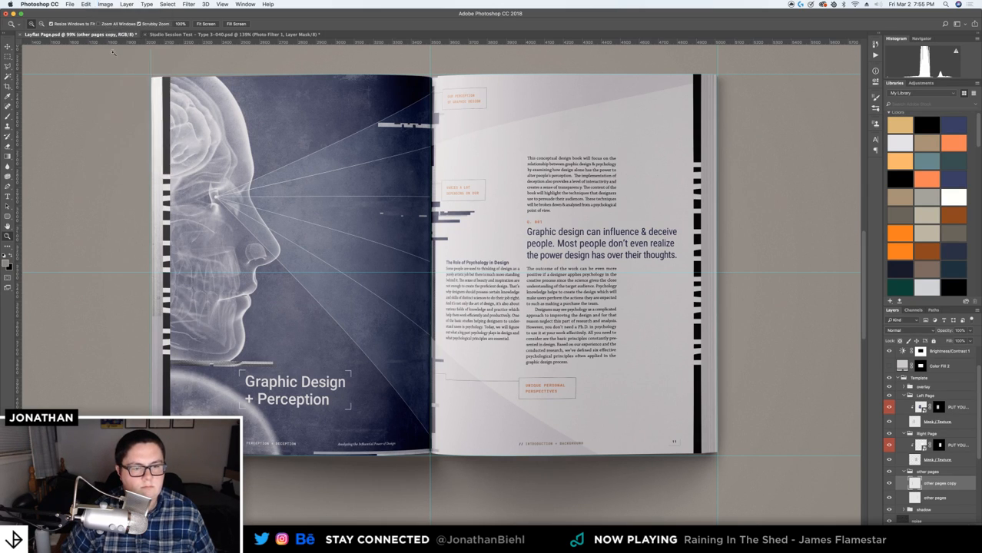
{"action": "left_click", "coordinate": [105, 5]}
{"action": "mouse_move", "coordinate": [123, 24]}
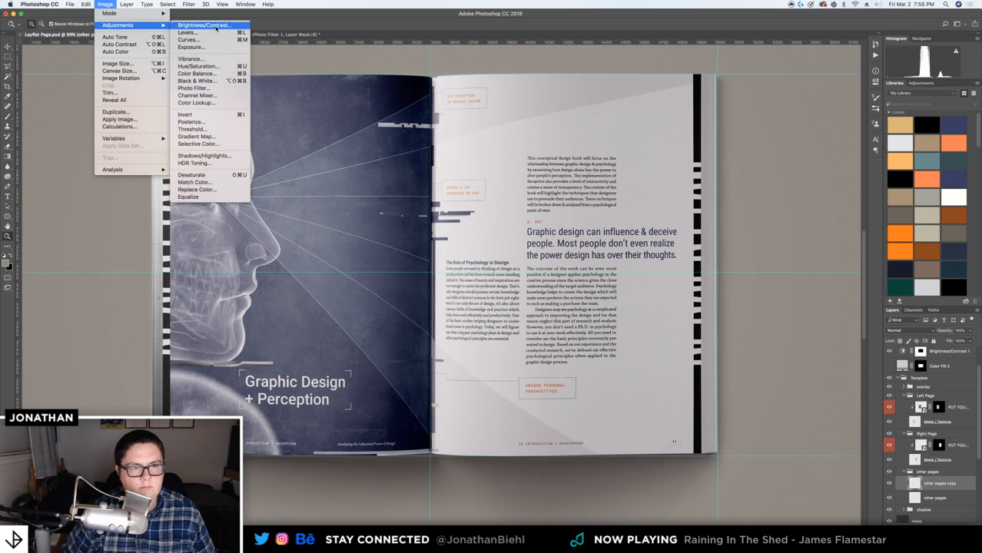
{"action": "key", "text": "Escape"}
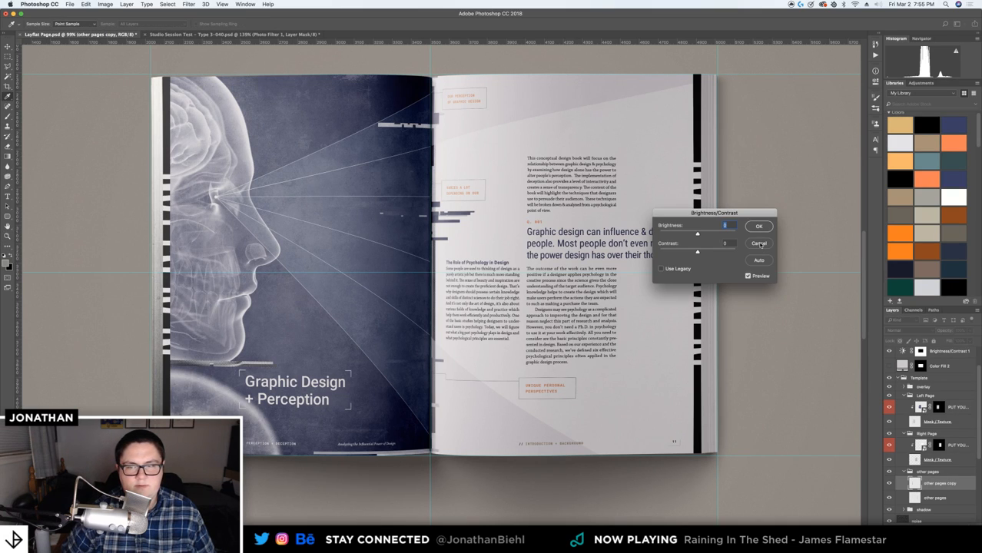
{"action": "left_click", "coordinate": [759, 243]}
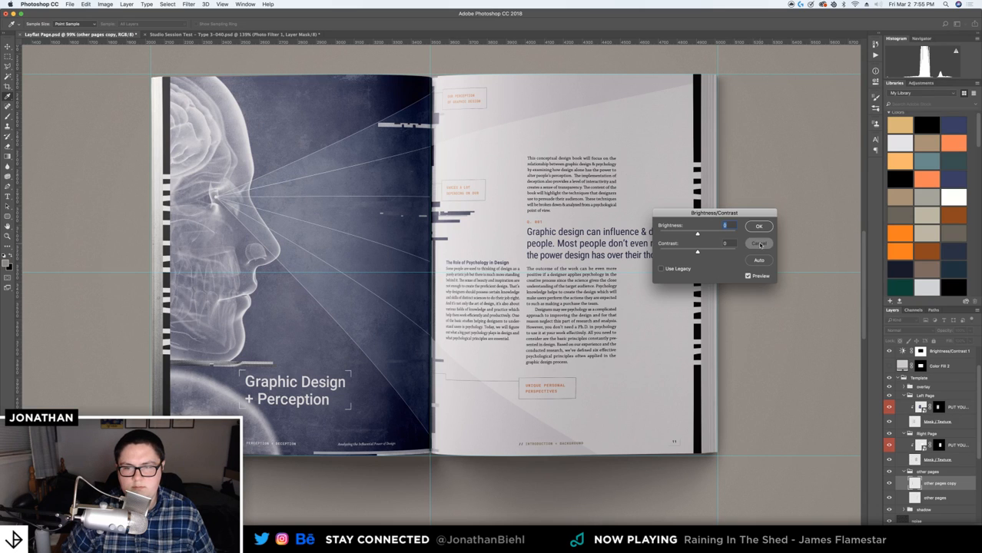
{"action": "left_click", "coordinate": [759, 243]}
Examine the tone of the left page edge up close along the magazine's lower half
{"action": "key", "text": "z"}
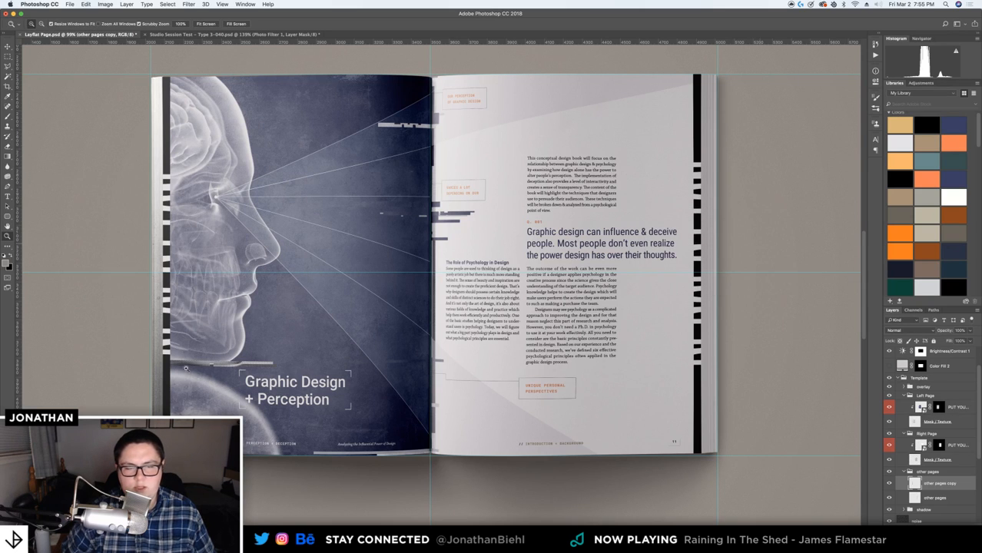
{"action": "left_click_drag", "start_coordinate": [349, 262], "coordinate": [413, 294]}
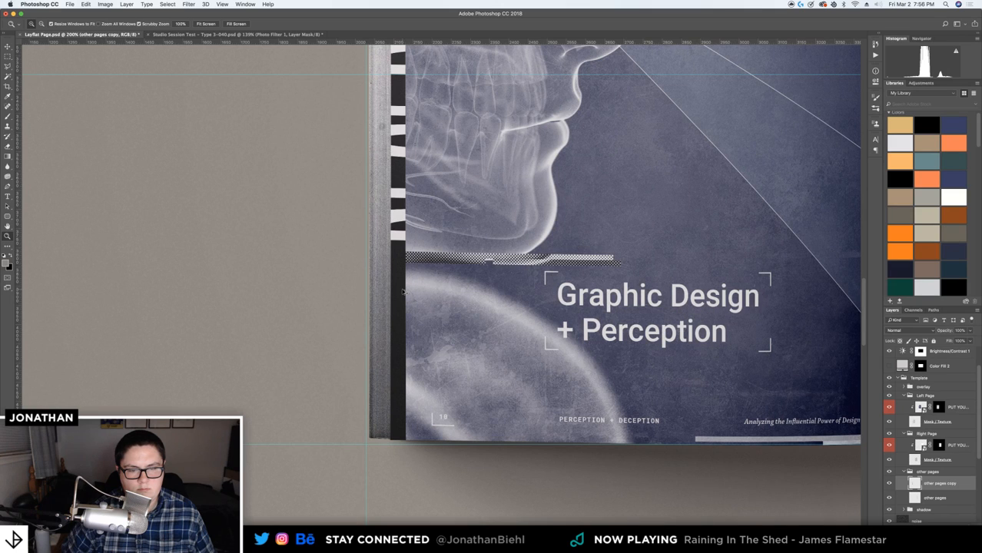
{"action": "key", "text": "super+c"}
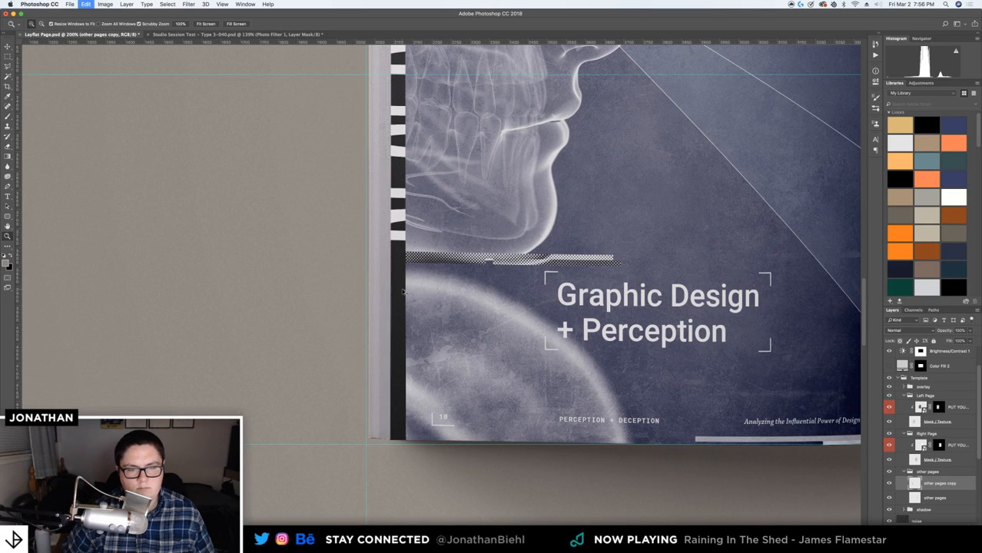
{"action": "left_click", "coordinate": [395, 350]}
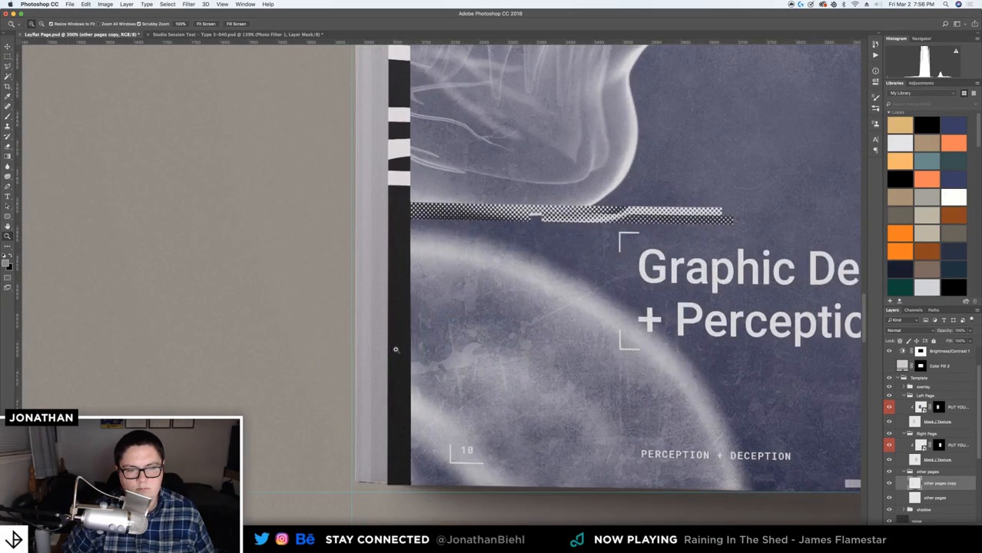
{"action": "left_click", "coordinate": [396, 350]}
{"action": "left_click_drag", "start_coordinate": [428, 354], "coordinate": [418, 358]}
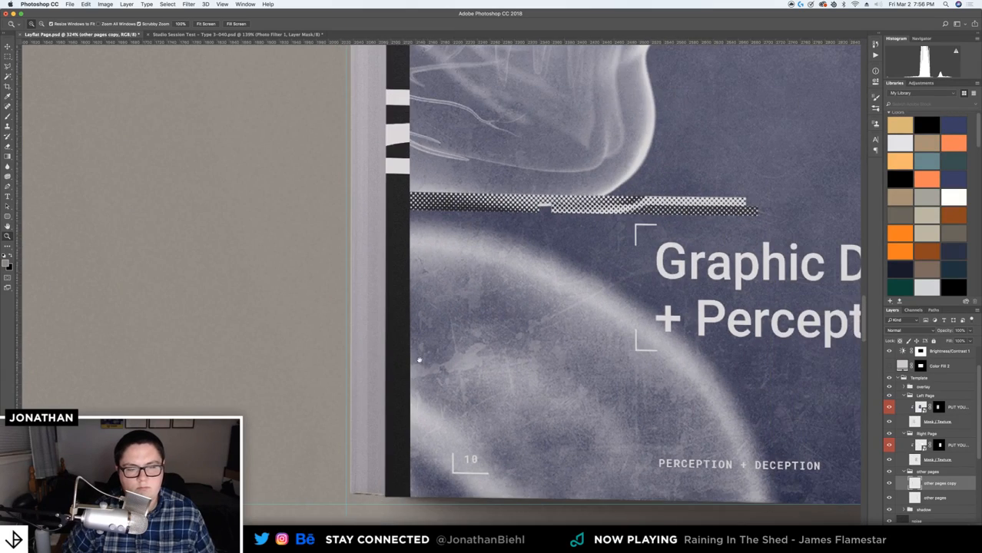
{"action": "left_click_drag", "start_coordinate": [594, 404], "coordinate": [226, 359]}
{"action": "left_click_drag", "start_coordinate": [350, 298], "coordinate": [233, 351]}
{"action": "left_click_drag", "start_coordinate": [309, 318], "coordinate": [260, 316]}
{"action": "left_click_drag", "start_coordinate": [342, 324], "coordinate": [238, 326]}
{"action": "left_click_drag", "start_coordinate": [399, 330], "coordinate": [500, 344]}
Delete the other pages copy layer and erase the left half of the original other pages layer using a rectangular selection
{"action": "key", "text": "v"}
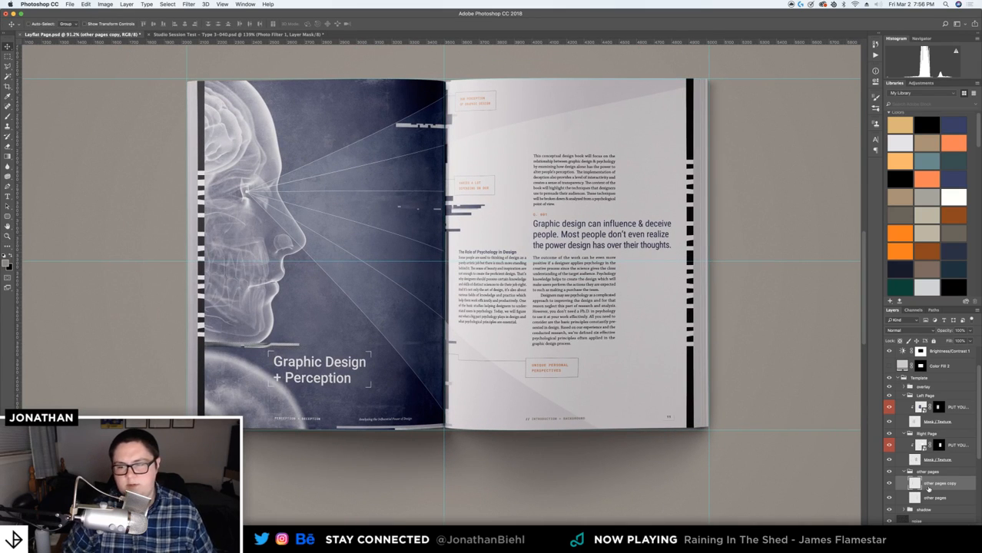
{"action": "key", "text": "BackSpace"}
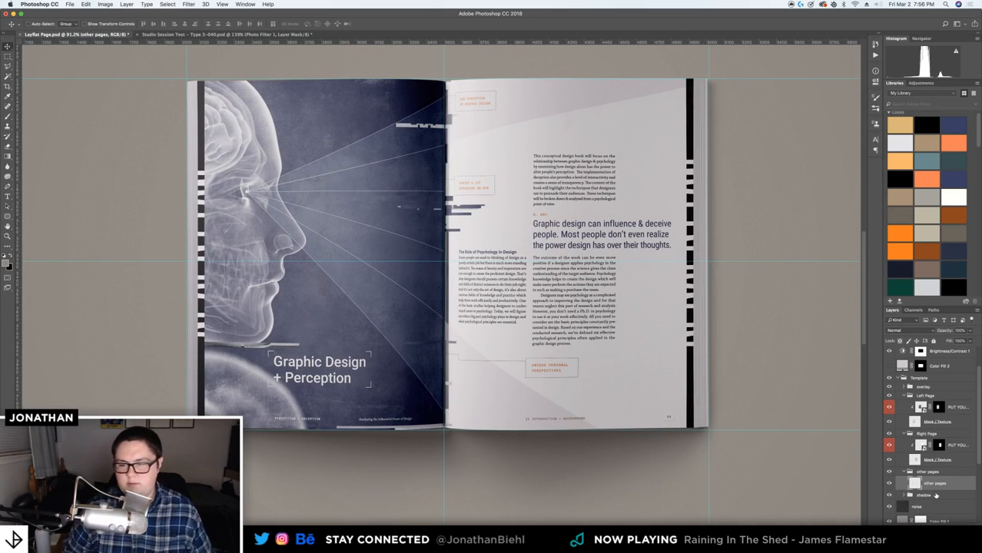
{"action": "key", "text": "m"}
{"action": "left_click_drag", "start_coordinate": [175, 73], "coordinate": [495, 477]}
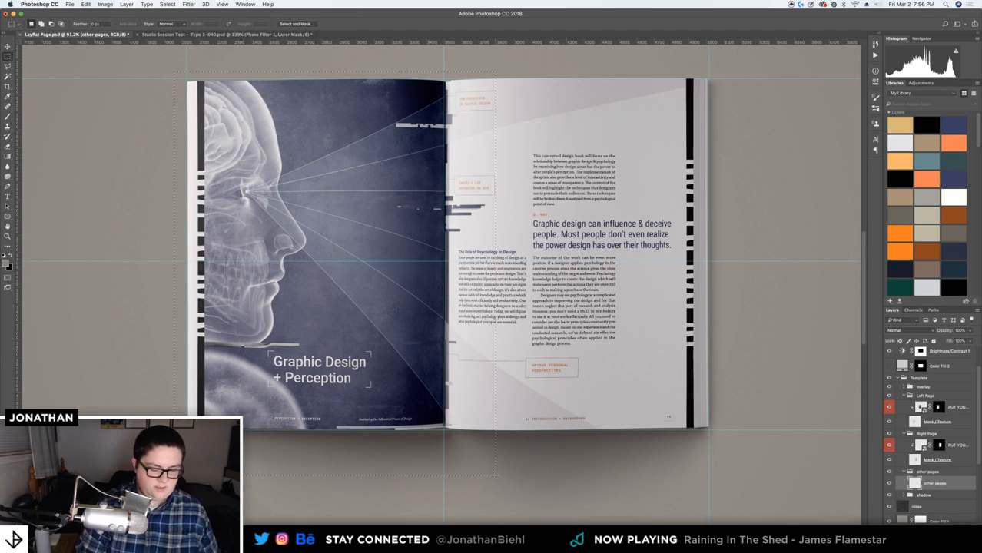
{"action": "key", "text": "super+shift+i"}
{"action": "key", "text": "BackSpace"}
{"action": "key", "text": "super+d"}
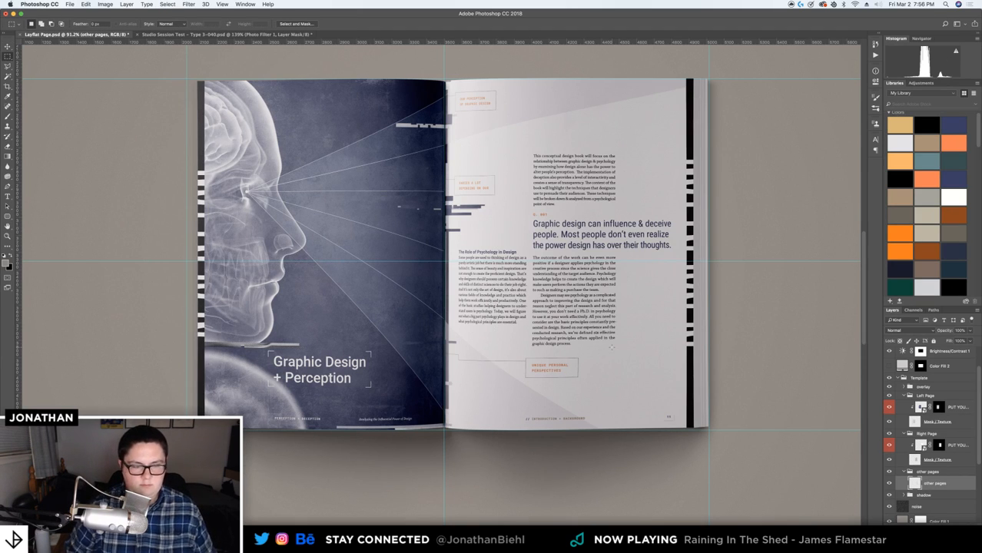
Duplicate the other pages layer and shift the copy about 2220 px horizontally onto the left page
{"action": "key", "text": "super+j"}
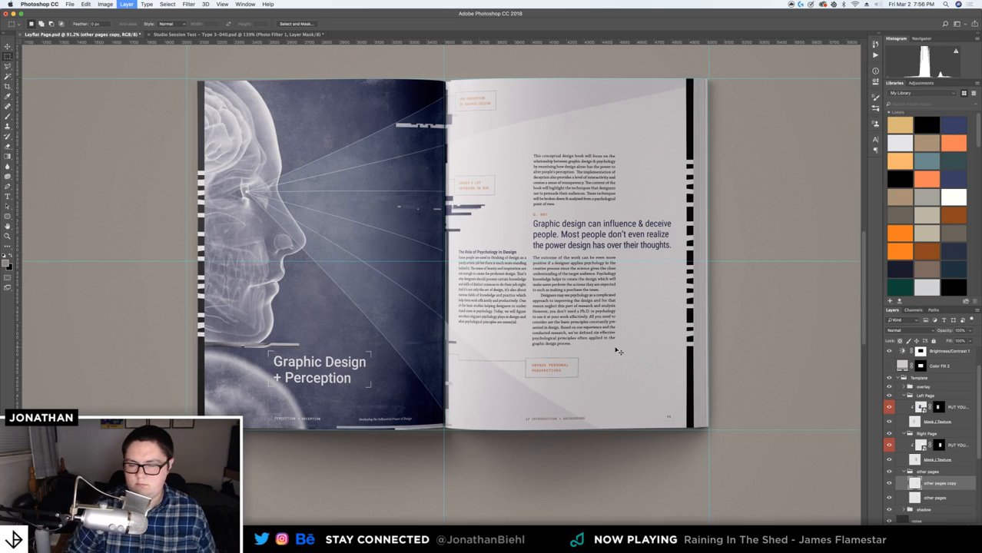
{"action": "key", "text": "v"}
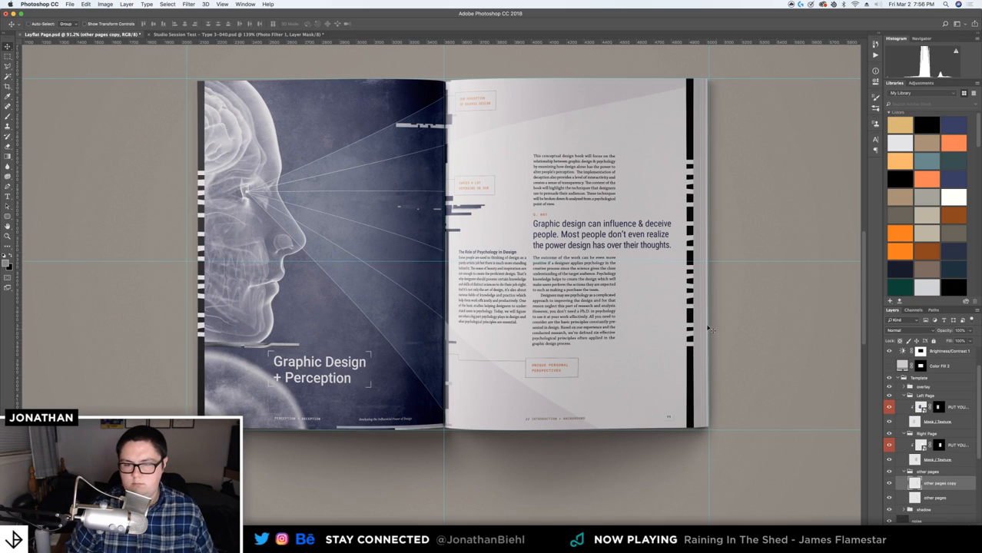
{"action": "left_click_drag", "start_coordinate": [501, 315], "coordinate": [317, 261]}
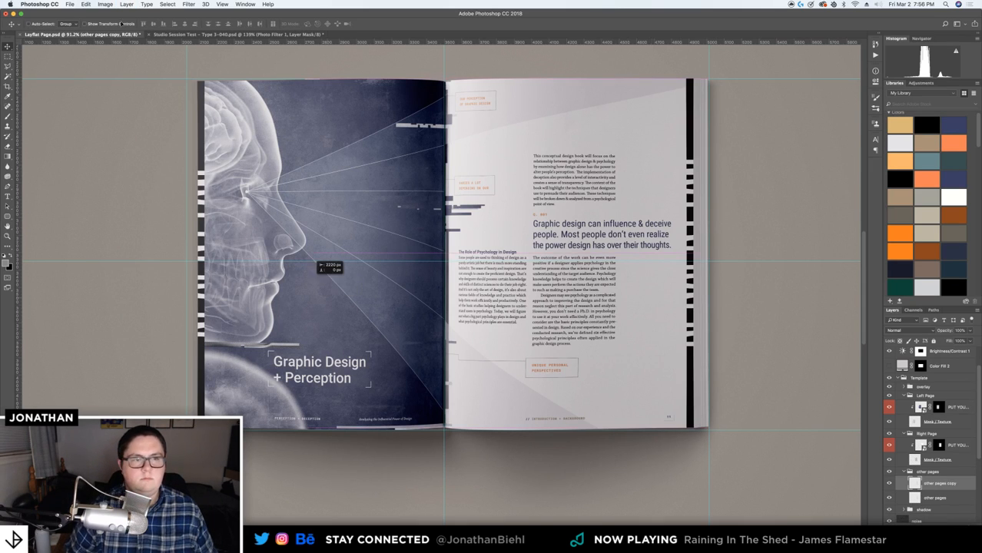
Flip the other pages copy layer horizontally and move it out past the left page's outer edge
{"action": "left_click", "coordinate": [85, 4]}
{"action": "mouse_move", "coordinate": [138, 175]}
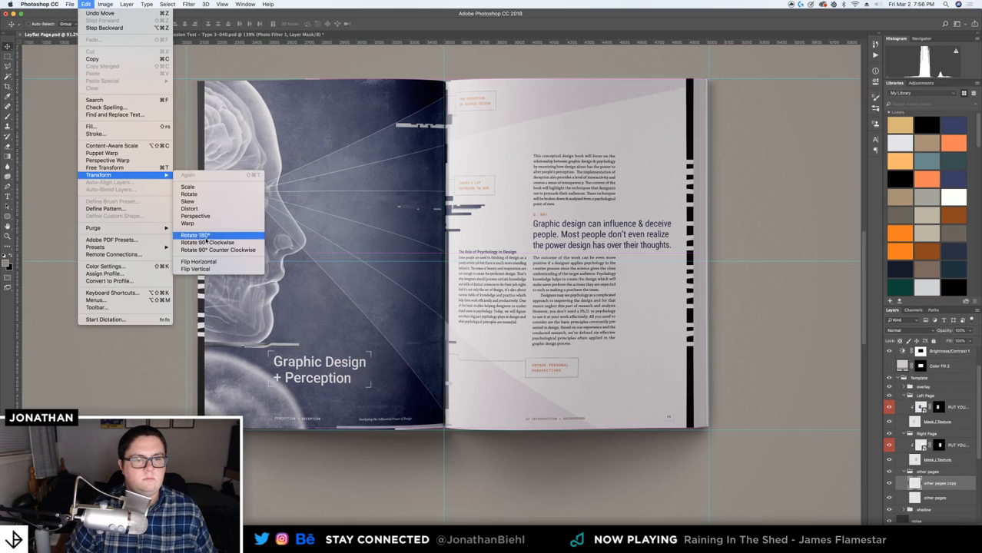
{"action": "left_click", "coordinate": [206, 261]}
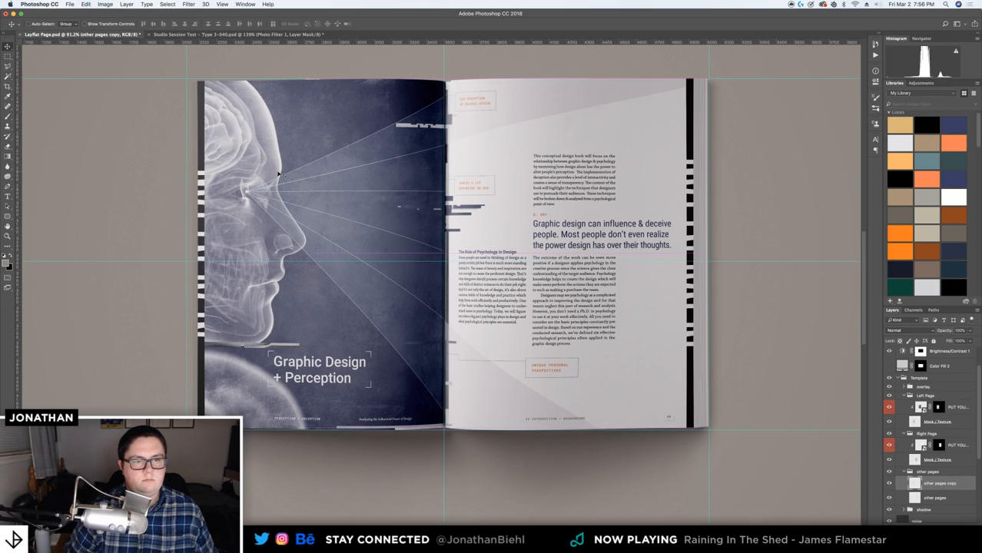
{"action": "left_click_drag", "start_coordinate": [277, 165], "coordinate": [375, 159]}
Align the flipped page edge with the left vertical guide and scale its height to about 99.3%
{"action": "key", "text": "z"}
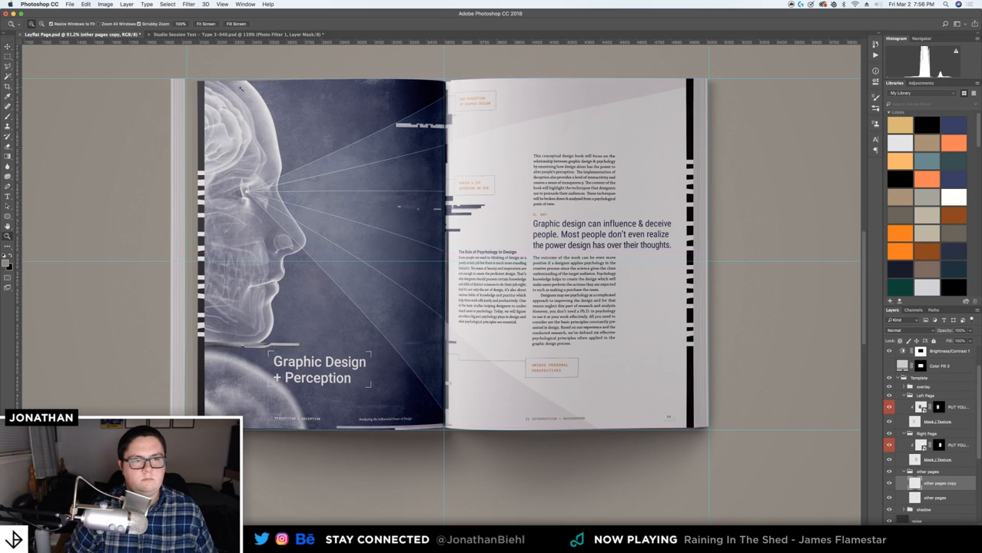
{"action": "left_click_drag", "start_coordinate": [179, 77], "coordinate": [141, 117]}
{"action": "key", "text": "v"}
{"action": "left_click_drag", "start_coordinate": [215, 142], "coordinate": [268, 117]}
{"action": "key", "text": "super+t"}
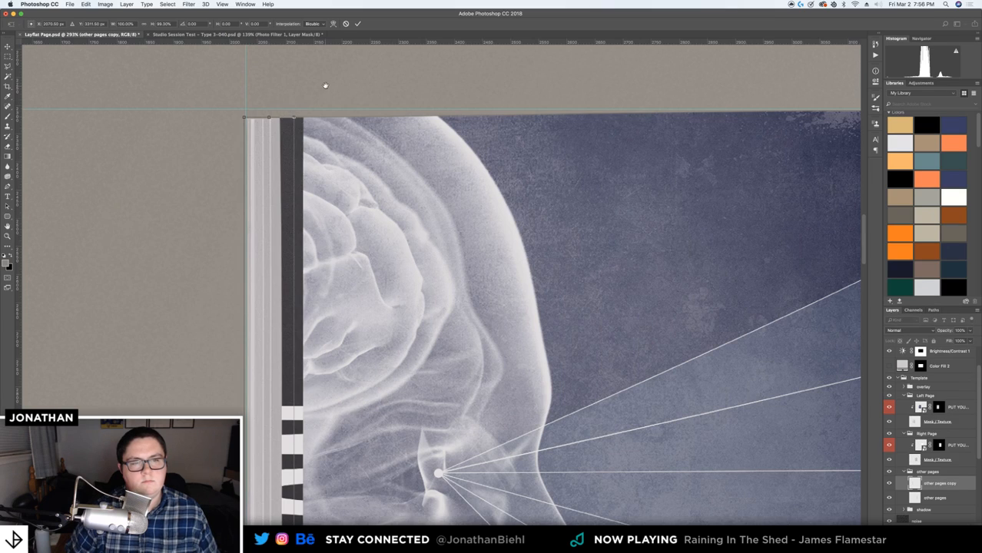
{"action": "scroll", "coordinate": [351, 245], "scroll_direction": "down", "scroll_amount": 10}
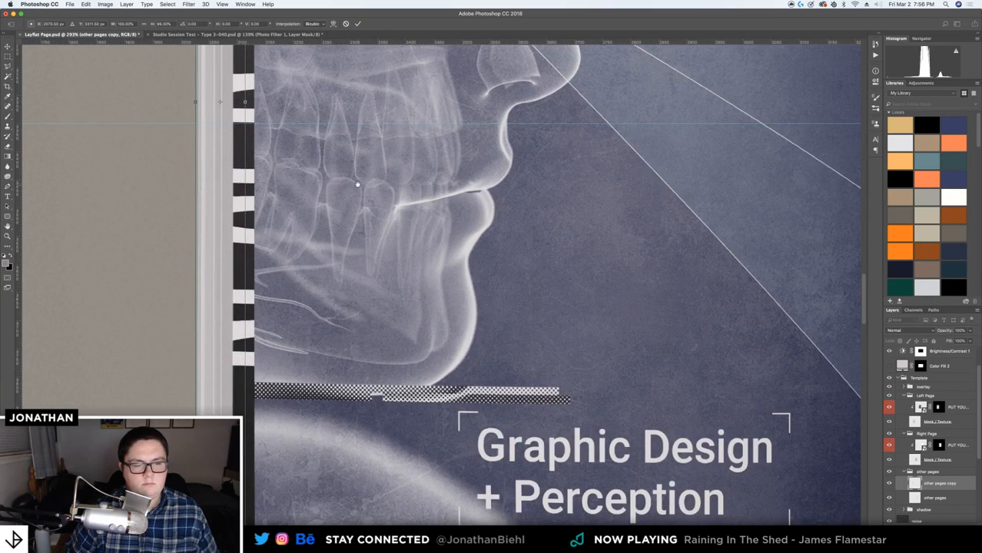
{"action": "scroll", "coordinate": [355, 201], "scroll_direction": "down", "scroll_amount": 5}
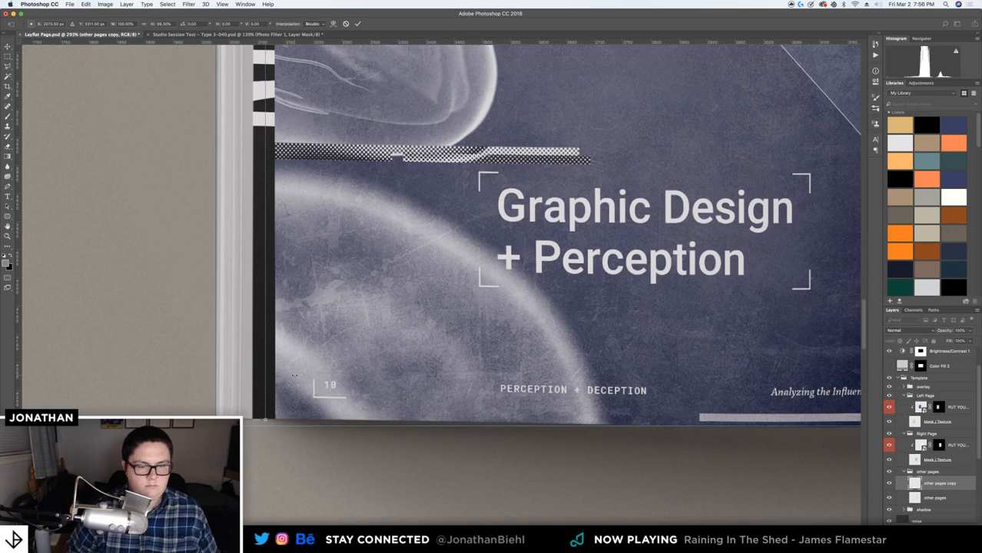
{"action": "key", "text": "Return"}
Hide the guides to check the whole magazine spread and save the document
{"action": "key", "text": "z"}
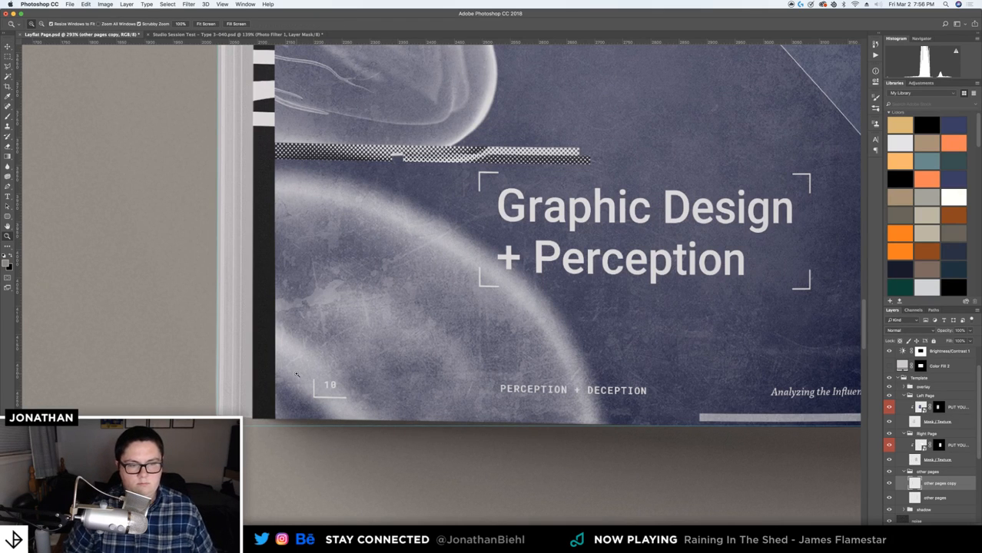
{"action": "left_click", "coordinate": [297, 374], "text": "alt"}
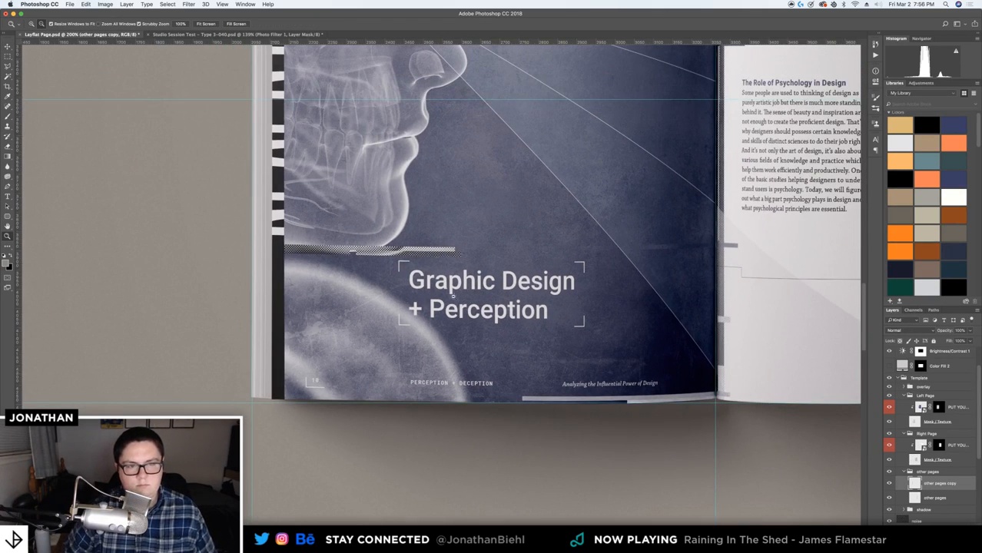
{"action": "left_click", "coordinate": [455, 293], "text": "alt"}
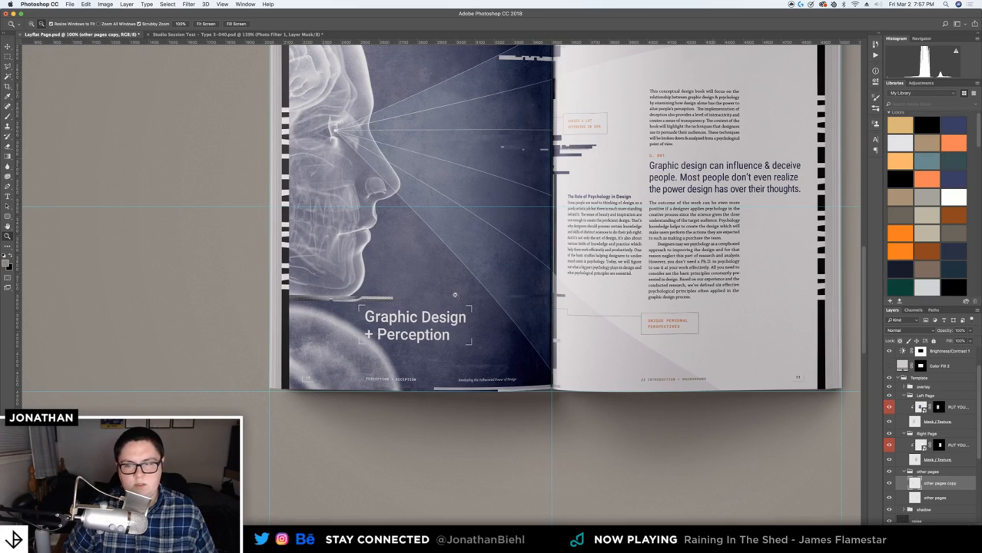
{"action": "left_click", "coordinate": [382, 213], "text": "alt"}
{"action": "left_click", "coordinate": [380, 215], "text": "alt"}
{"action": "left_click", "coordinate": [381, 215], "text": "alt"}
{"action": "left_click", "coordinate": [380, 215], "text": "alt"}
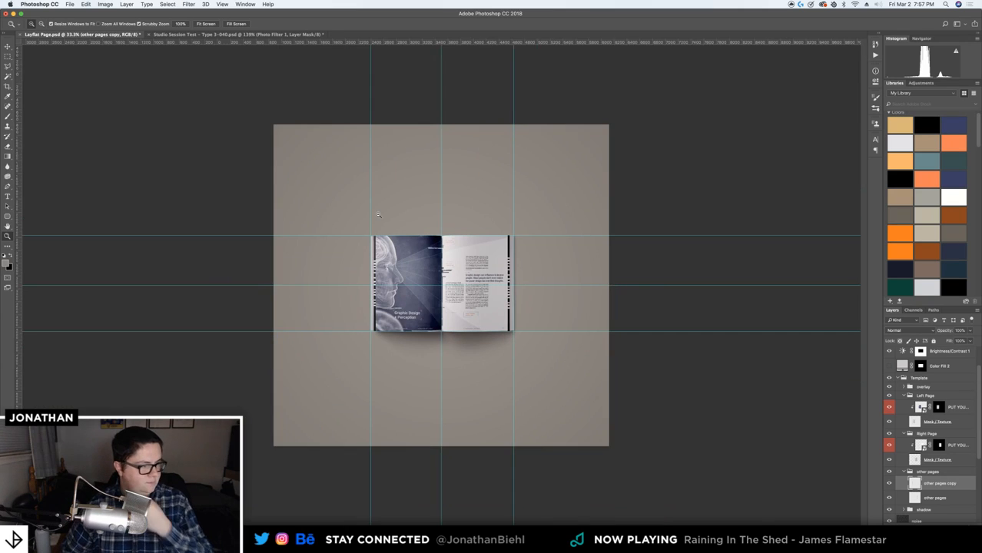
{"action": "left_click_drag", "start_coordinate": [427, 237], "coordinate": [471, 256]}
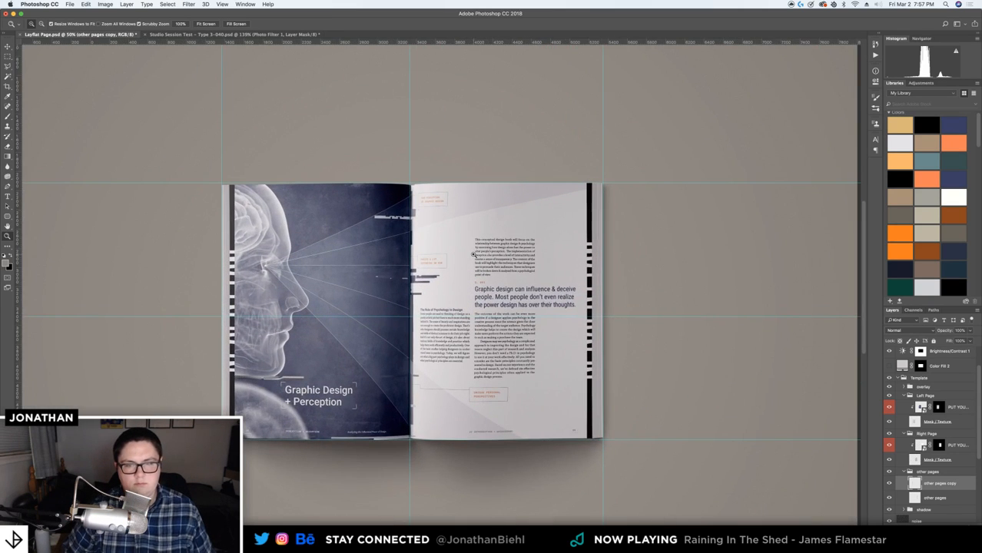
{"action": "key", "text": "super+semicolon"}
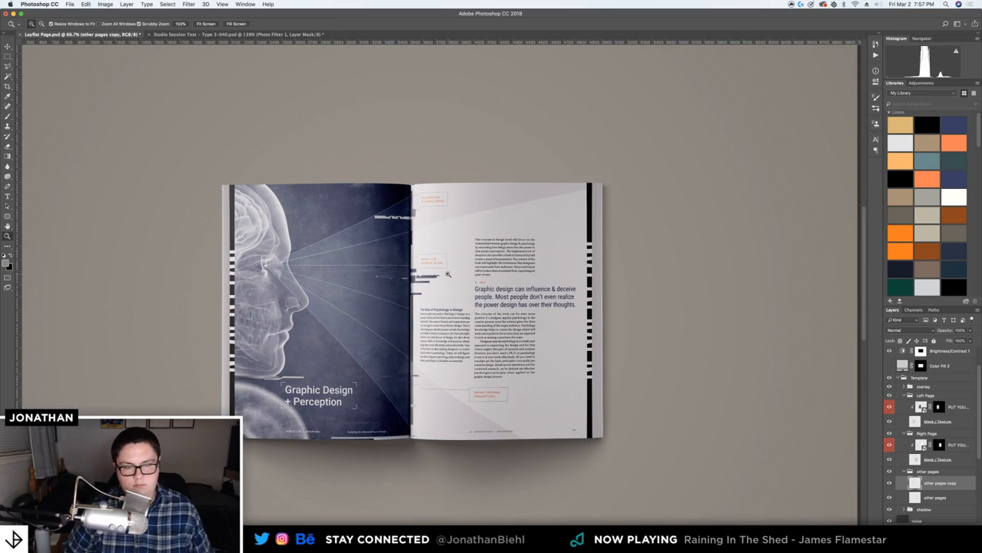
{"action": "key", "text": "super+s"}
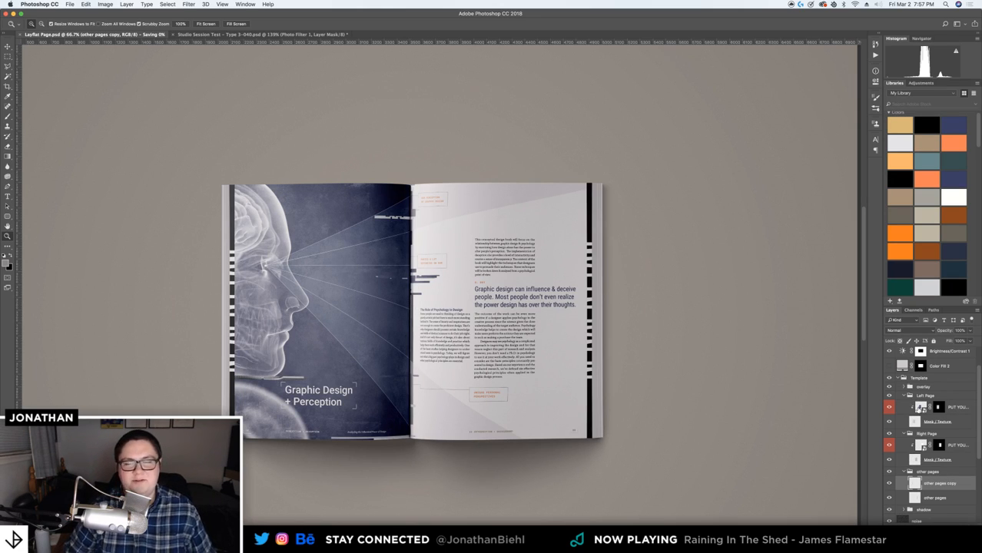
Open the contents of the Left Page group's design smart object for editing
{"action": "left_click", "coordinate": [920, 408]}
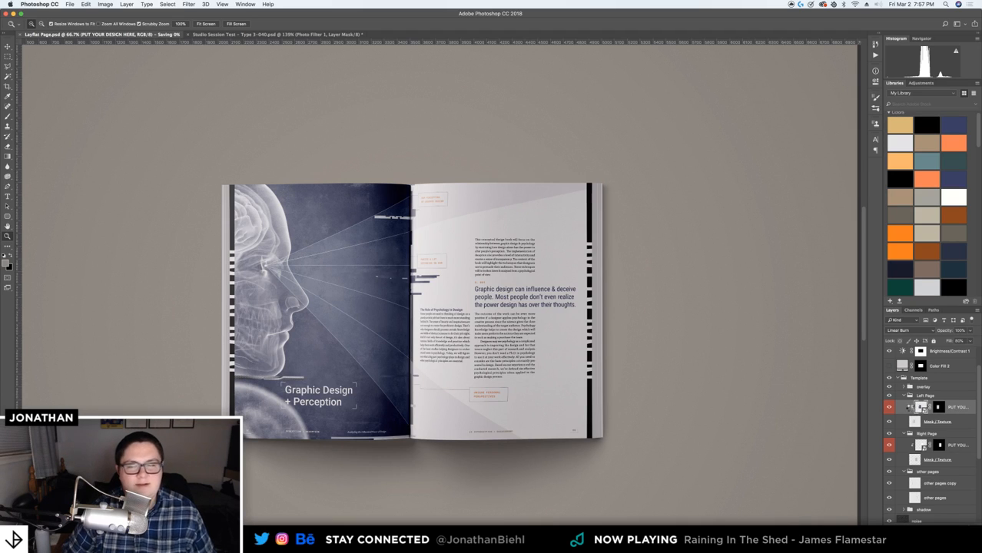
{"action": "double_click", "coordinate": [907, 409]}
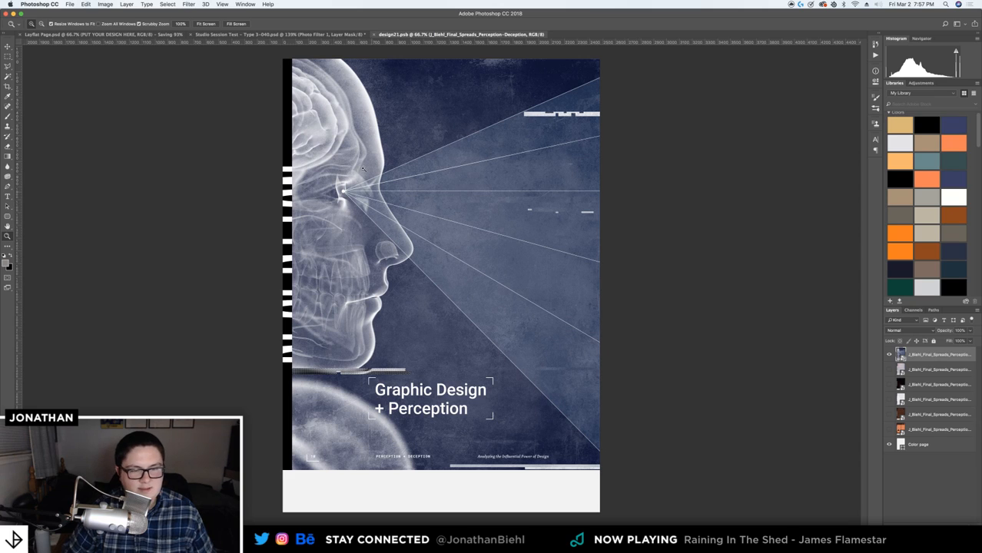
Place page 1 of Cookbook-Print-Spreads-12.6.pdf as a smart object on the page and shift it slightly upward
{"action": "left_click", "coordinate": [292, 538]}
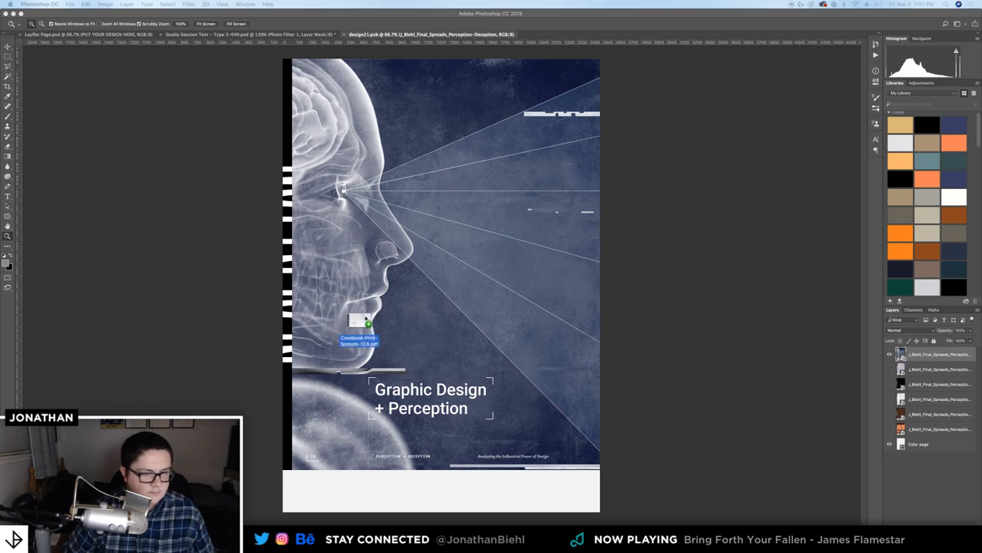
{"action": "left_click", "coordinate": [536, 167]}
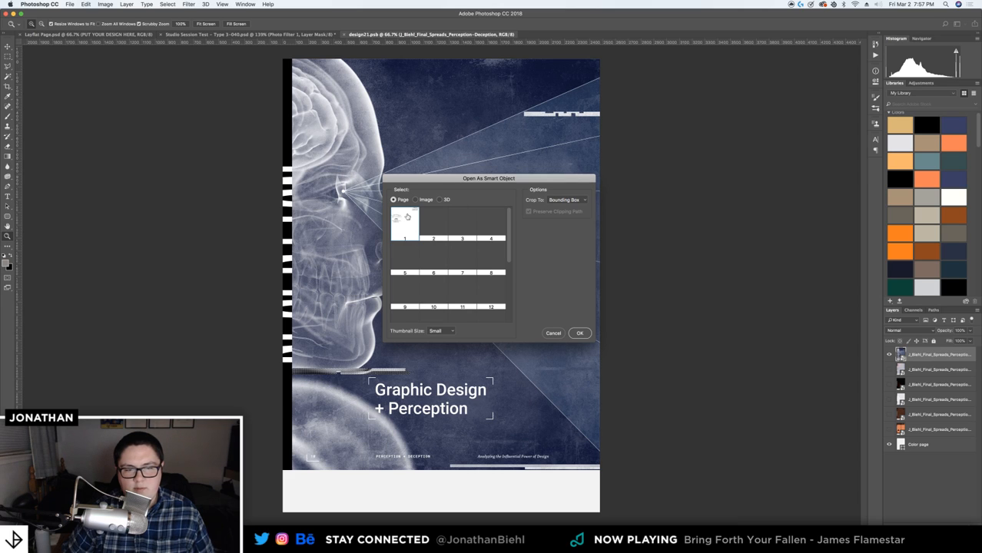
{"action": "left_click", "coordinate": [582, 334]}
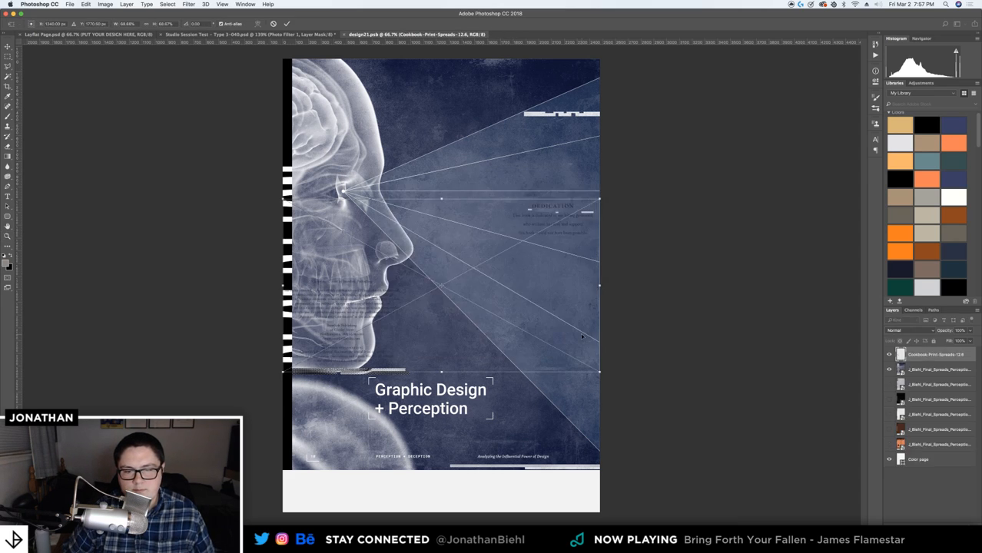
{"action": "left_click_drag", "start_coordinate": [529, 328], "coordinate": [524, 317]}
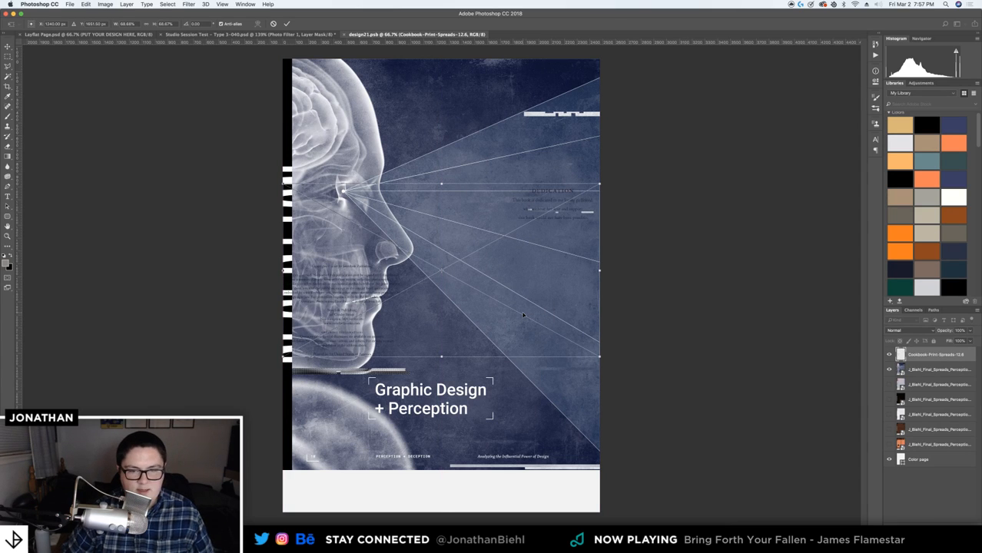
{"action": "key", "text": "Return"}
Delete the six J_Biehl_Final_Spreads layers between the cookbook spread and the Color page layer
{"action": "key", "text": "z"}
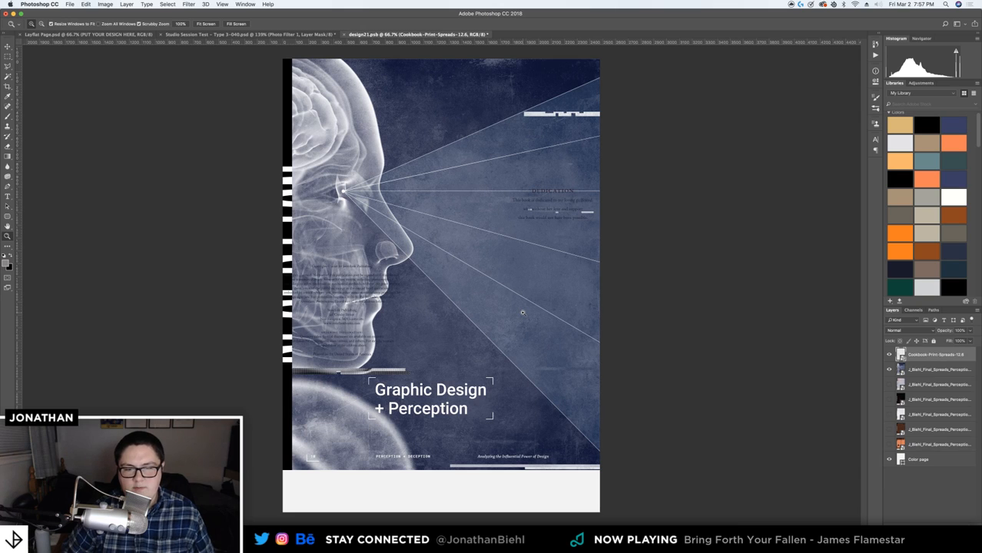
{"action": "key", "text": "v"}
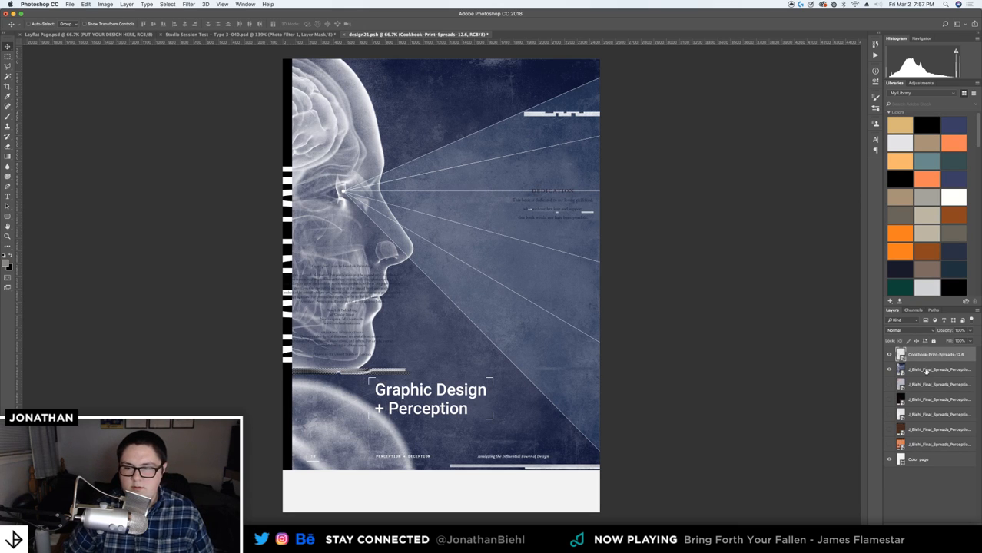
{"action": "left_click", "coordinate": [926, 370]}
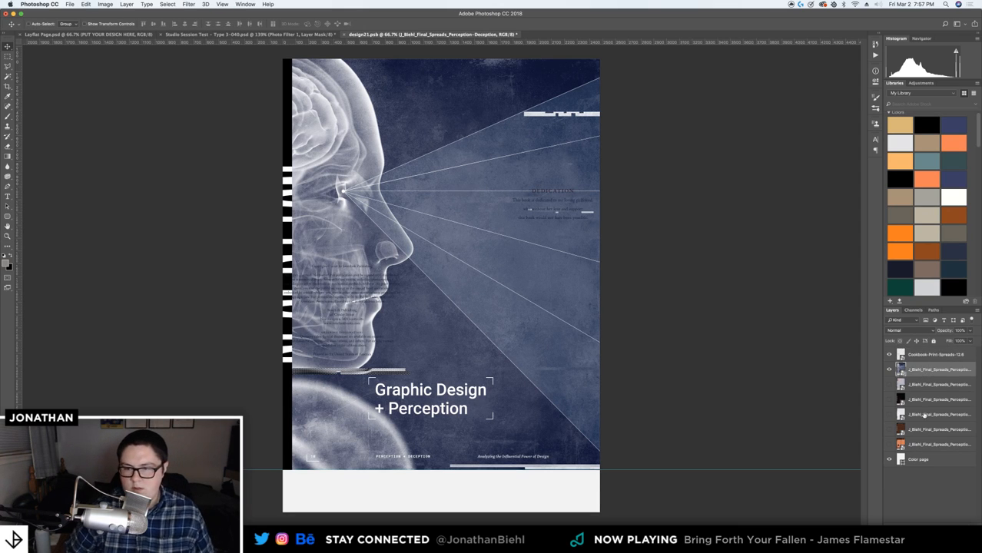
{"action": "left_click", "coordinate": [920, 448], "text": "shift"}
{"action": "key", "text": "Delete"}
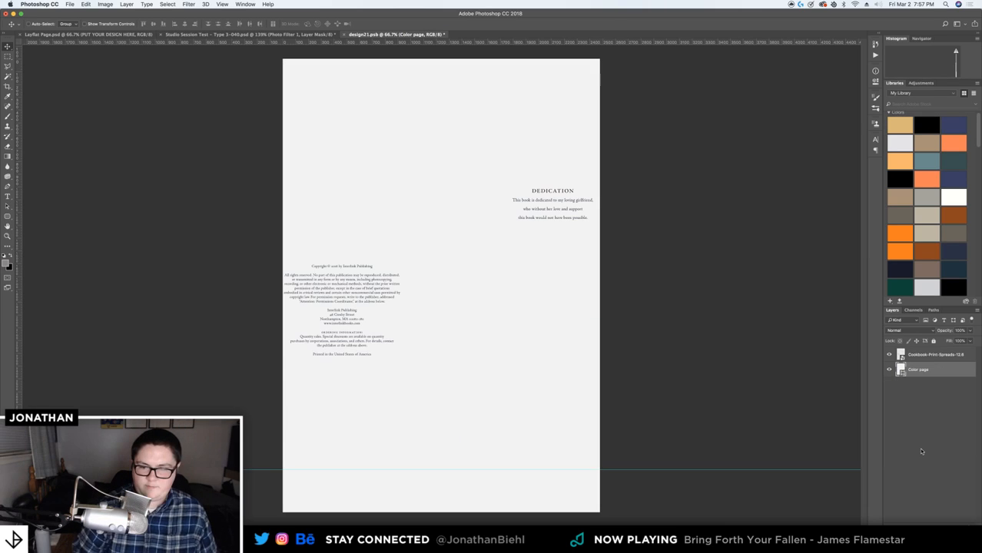
{"action": "key", "text": "super+s"}
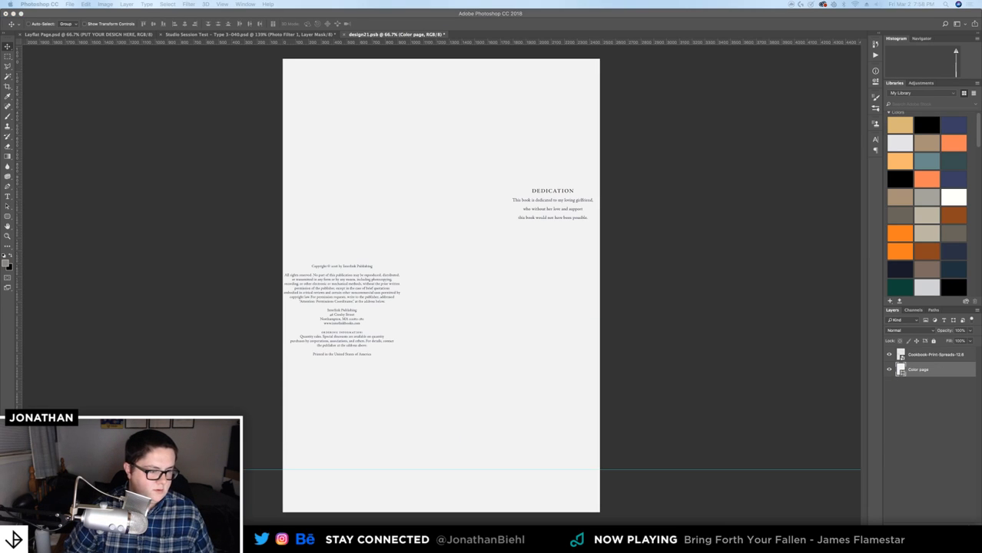
Preview the cookbook PDF in Finder and capture a screenshot of its first spread
{"action": "key", "text": "space"}
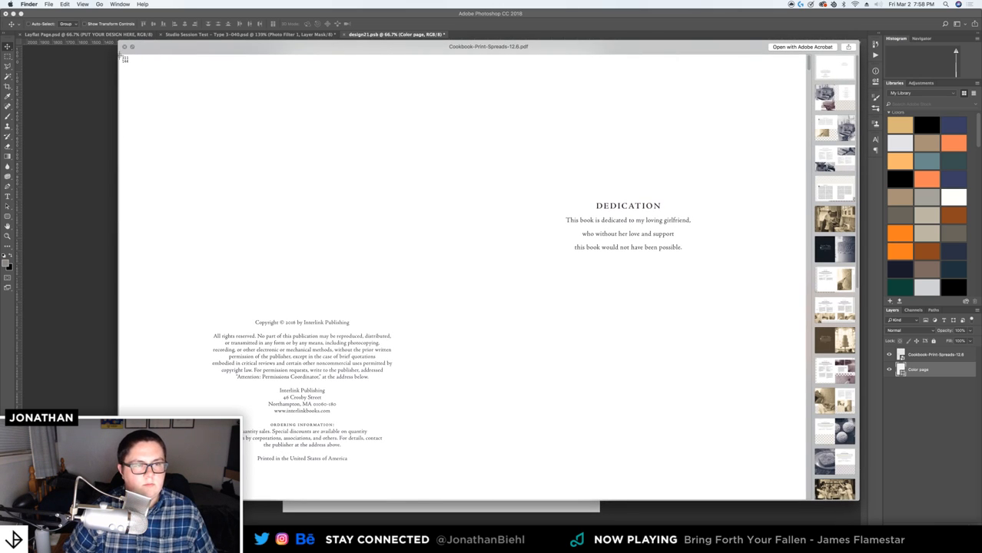
{"action": "left_click_drag", "start_coordinate": [123, 57], "coordinate": [811, 501]}
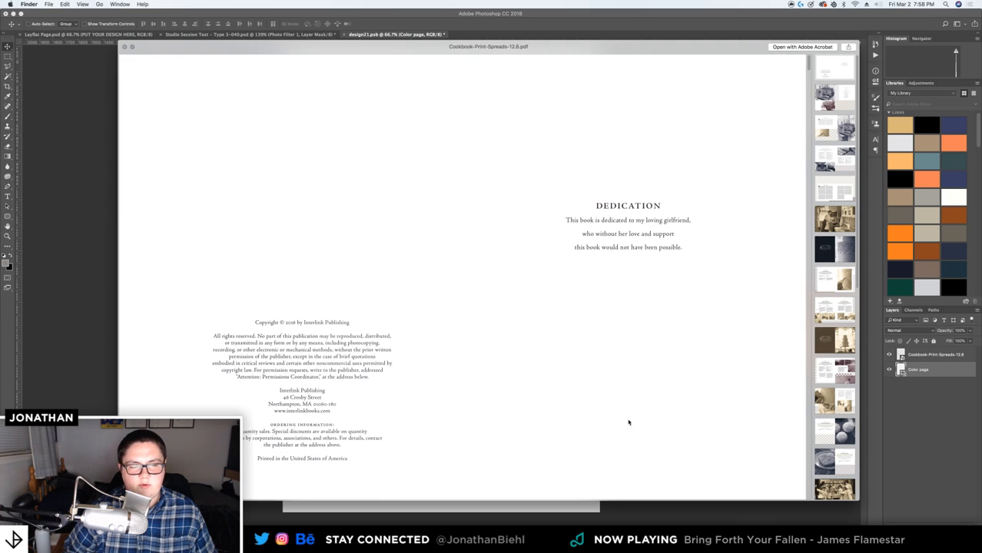
{"action": "left_click", "coordinate": [104, 166]}
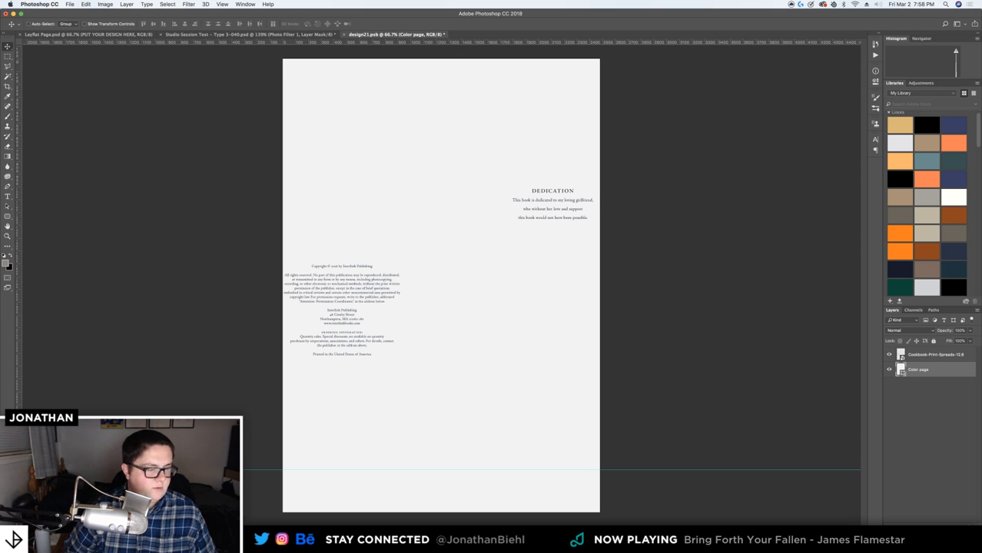
Place the new spread screenshot beneath the cookbook layer and enlarge it from the page's upper-left corner down to the horizontal guide
{"action": "key", "text": "super+Tab"}
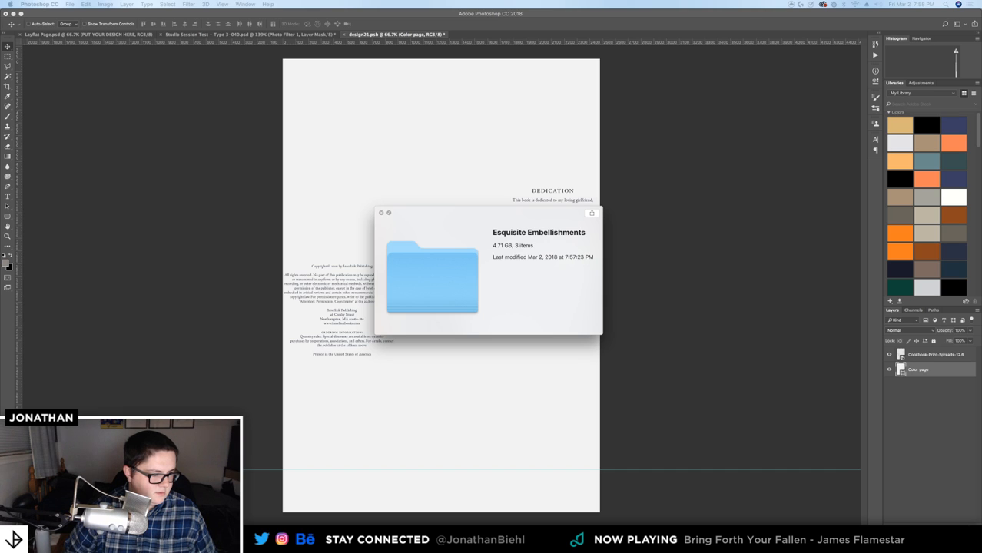
{"action": "key", "text": "Up"}
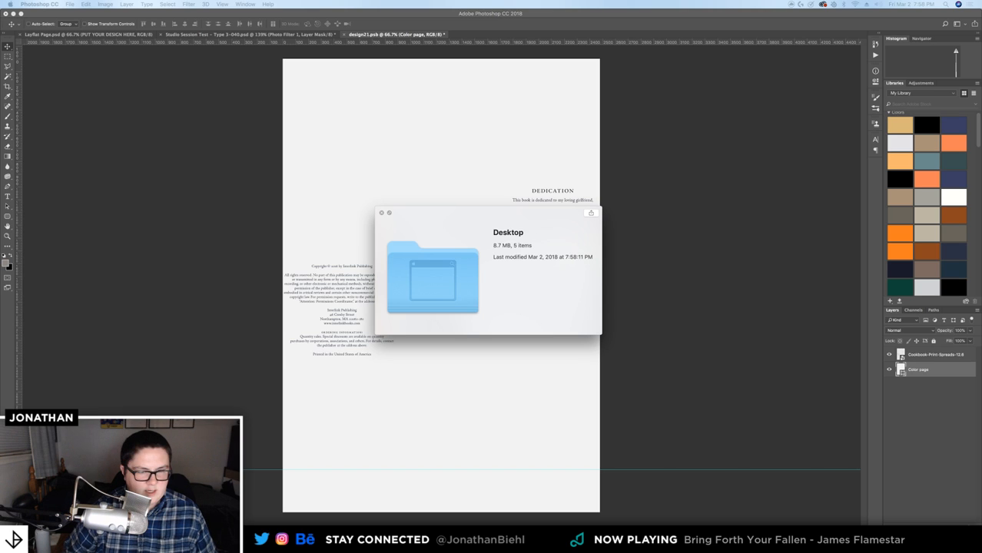
{"action": "key", "text": "Down"}
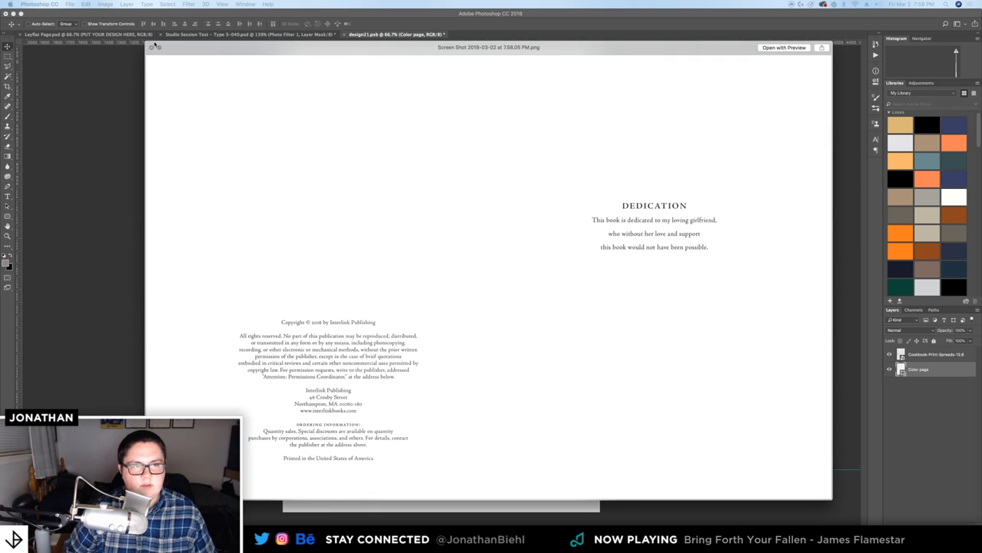
{"action": "left_click", "coordinate": [152, 47]}
{"action": "left_click_drag", "start_coordinate": [0, 239], "coordinate": [411, 146]}
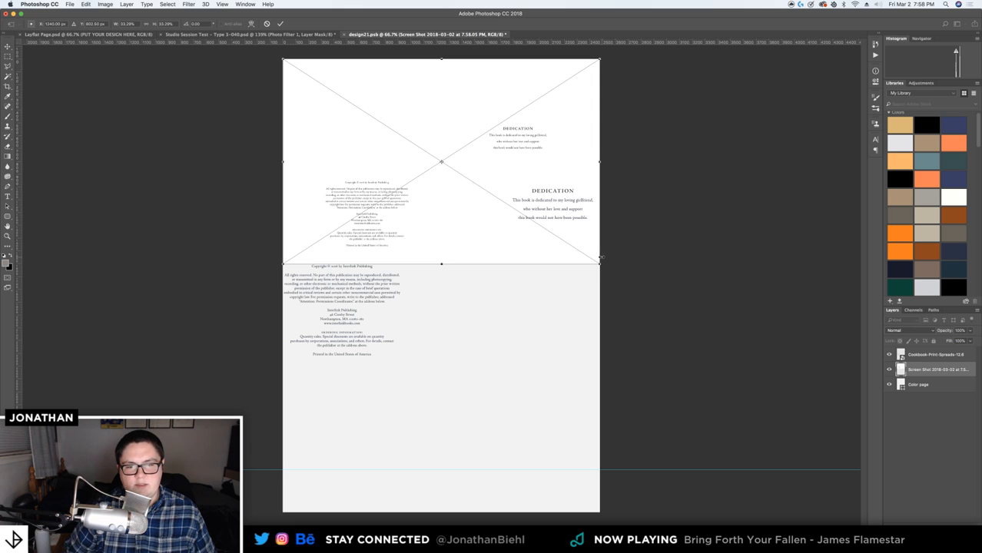
{"action": "left_click_drag", "start_coordinate": [599, 263], "coordinate": [931, 444]}
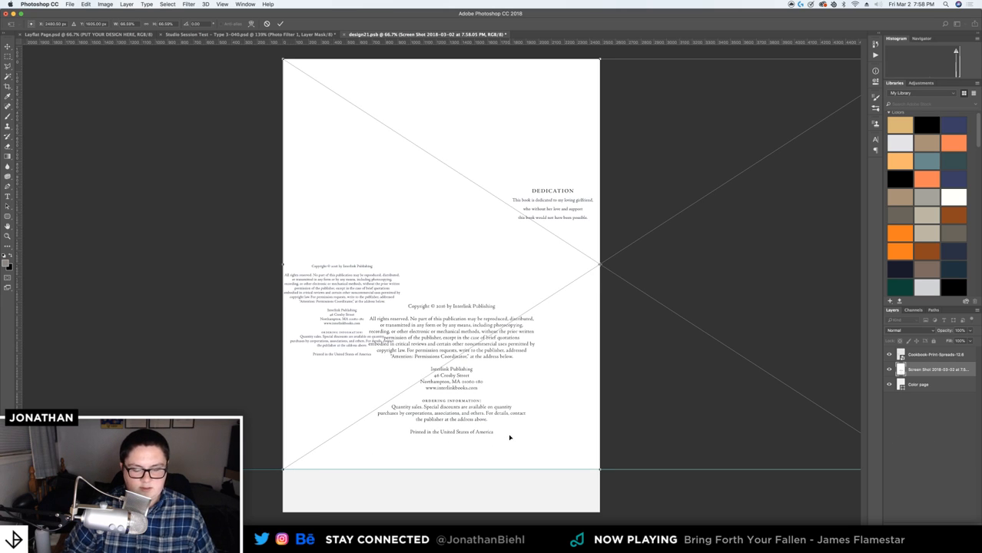
{"action": "key", "text": "Return"}
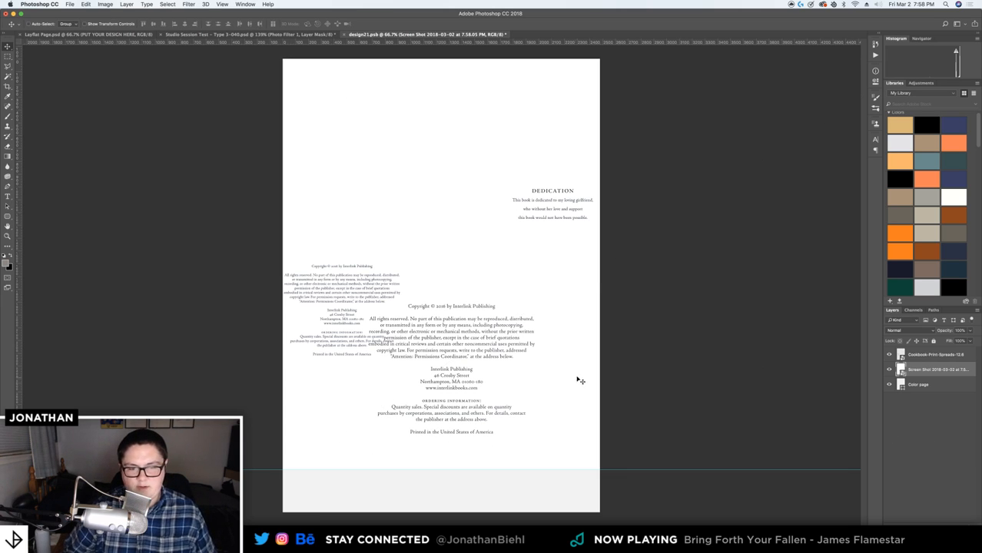
Scale and move the cookbook spread layer so its copyright text lines up with the text in the screenshot
{"action": "left_click", "coordinate": [926, 359]}
{"action": "key", "text": "z"}
{"action": "left_click_drag", "start_coordinate": [569, 345], "coordinate": [709, 410]}
{"action": "key", "text": "ctrl+t"}
{"action": "left_click_drag", "start_coordinate": [612, 380], "coordinate": [670, 374]}
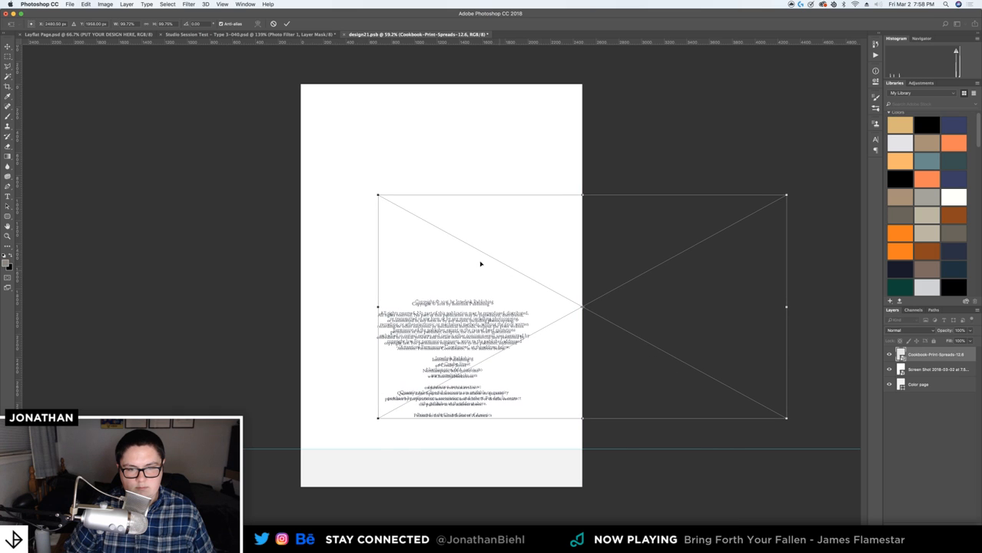
{"action": "mouse_move", "coordinate": [379, 192]}
{"action": "left_mouse_down"}
{"action": "mouse_move", "coordinate": [370, 188]}
{"action": "mouse_move", "coordinate": [386, 199]}
{"action": "left_mouse_up"}
{"action": "left_click_drag", "start_coordinate": [551, 248], "coordinate": [539, 247]}
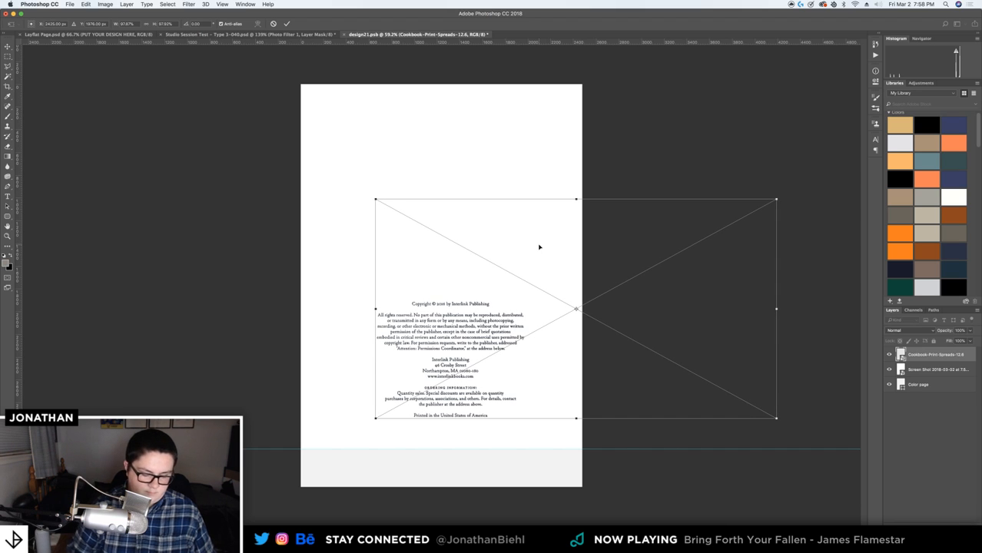
{"action": "key", "text": "Return"}
{"action": "key", "text": "m"}
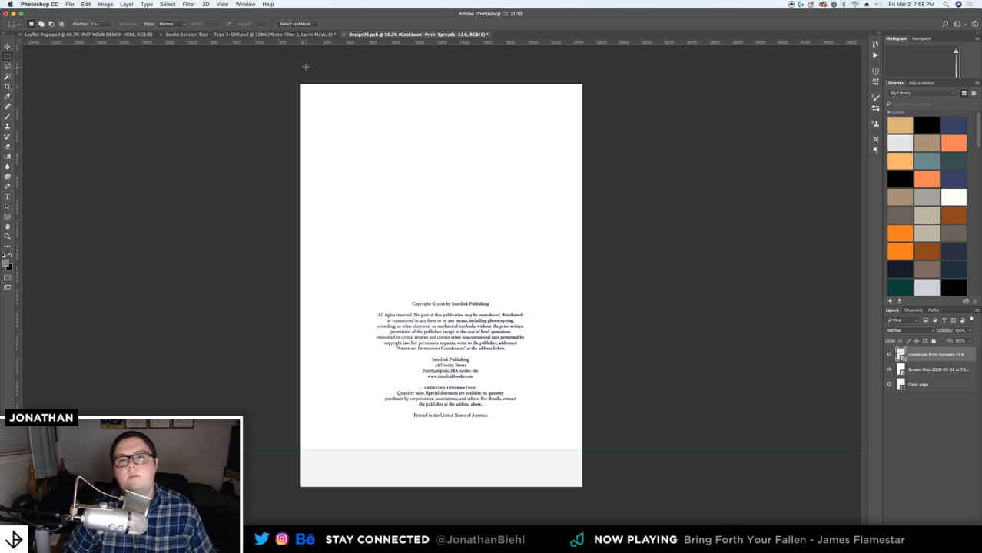
{"action": "left_click_drag", "start_coordinate": [301, 84], "coordinate": [346, 486]}
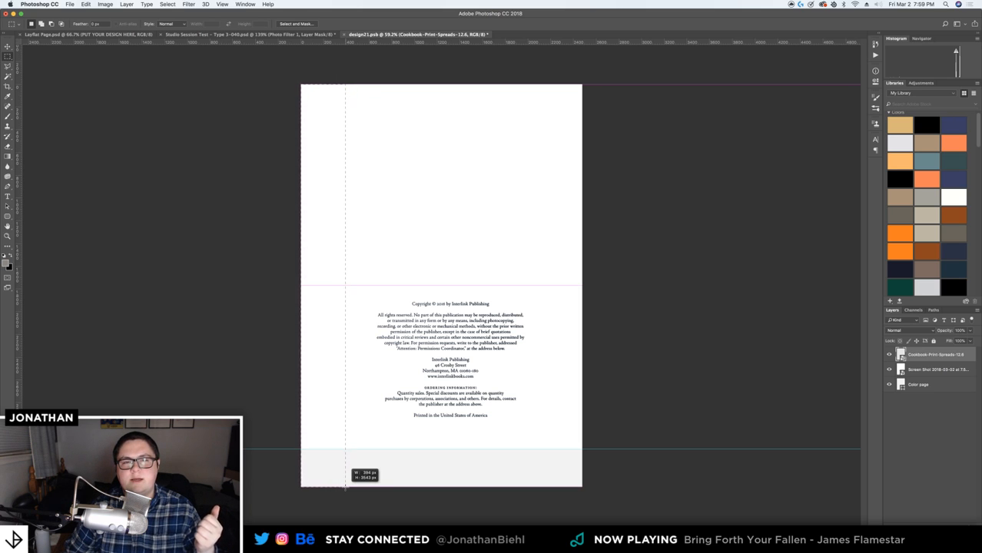
{"action": "left_click_drag", "start_coordinate": [346, 486], "coordinate": [348, 488]}
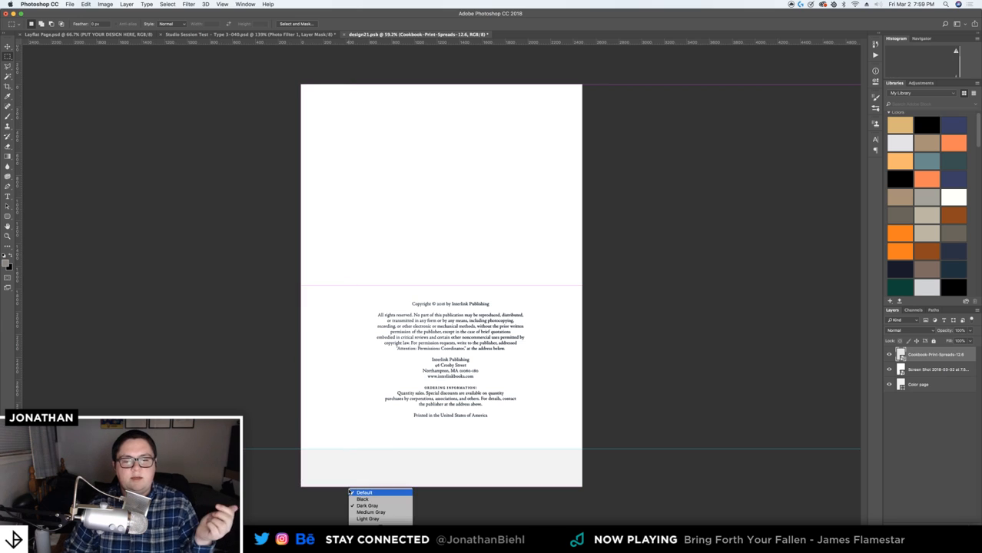
{"action": "left_click", "coordinate": [351, 440]}
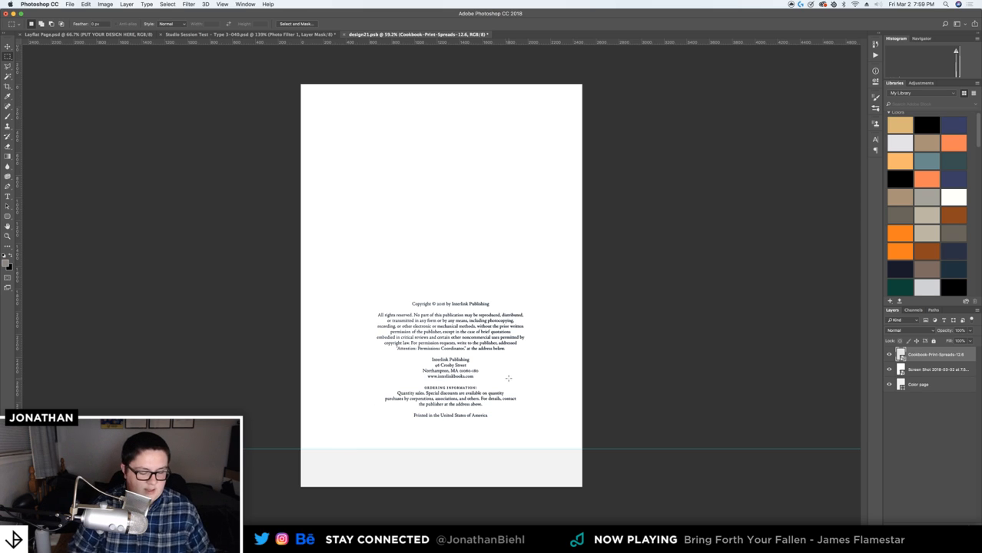
{"action": "key", "text": "v"}
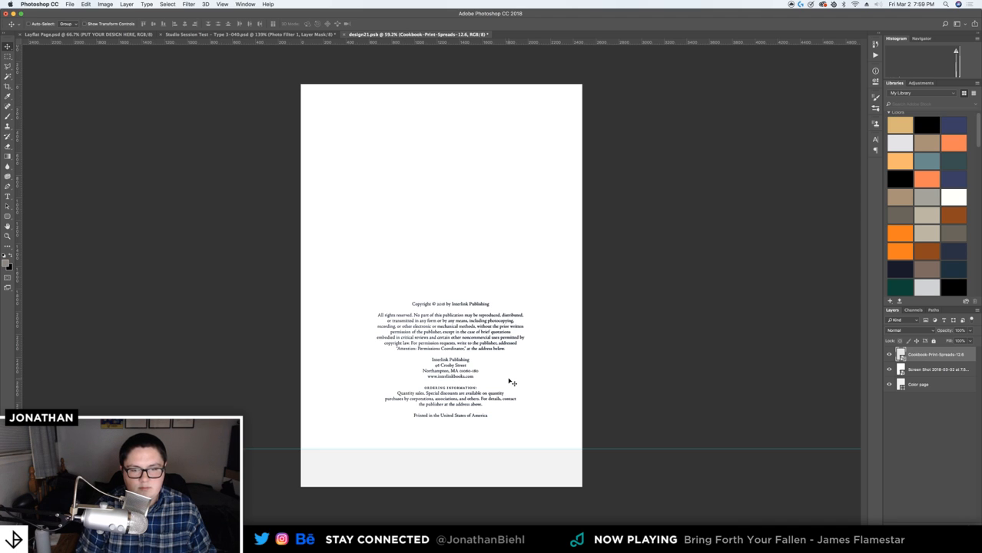
Enlarge the cookbook spread slightly so its copyright text matches the screenshot more exactly
{"action": "key", "text": "z"}
{"action": "left_click_drag", "start_coordinate": [560, 388], "coordinate": [577, 390]}
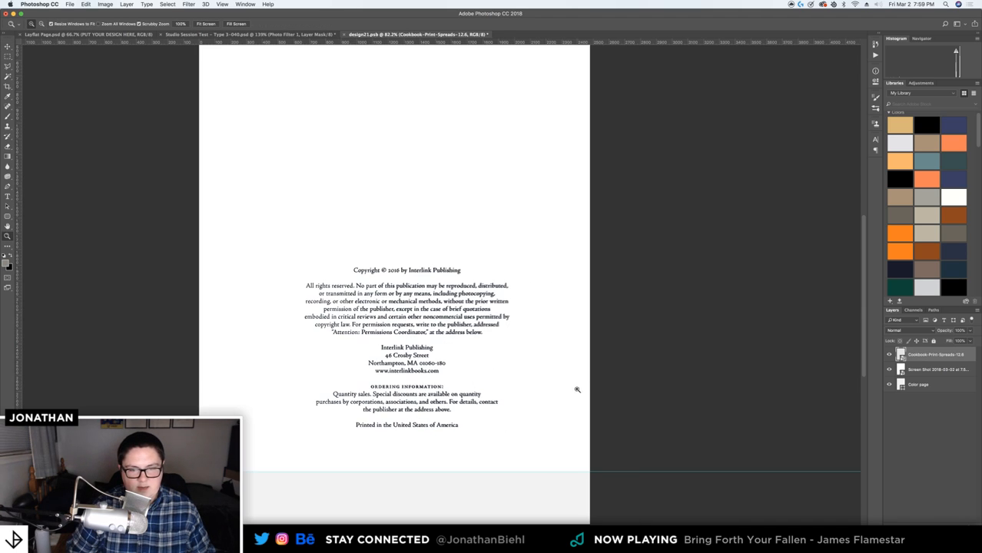
{"action": "key", "text": "super+t"}
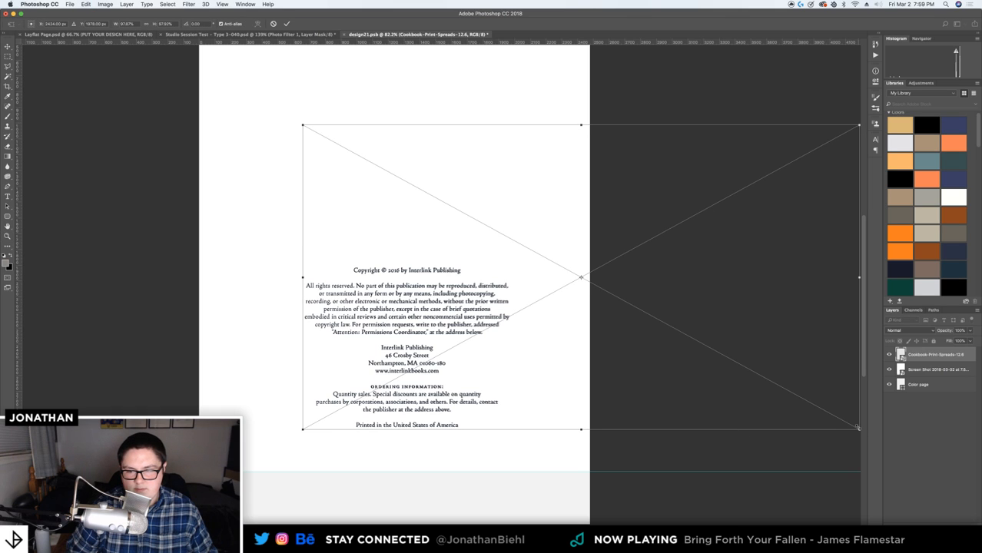
{"action": "left_click_drag", "start_coordinate": [856, 425], "coordinate": [860, 430]}
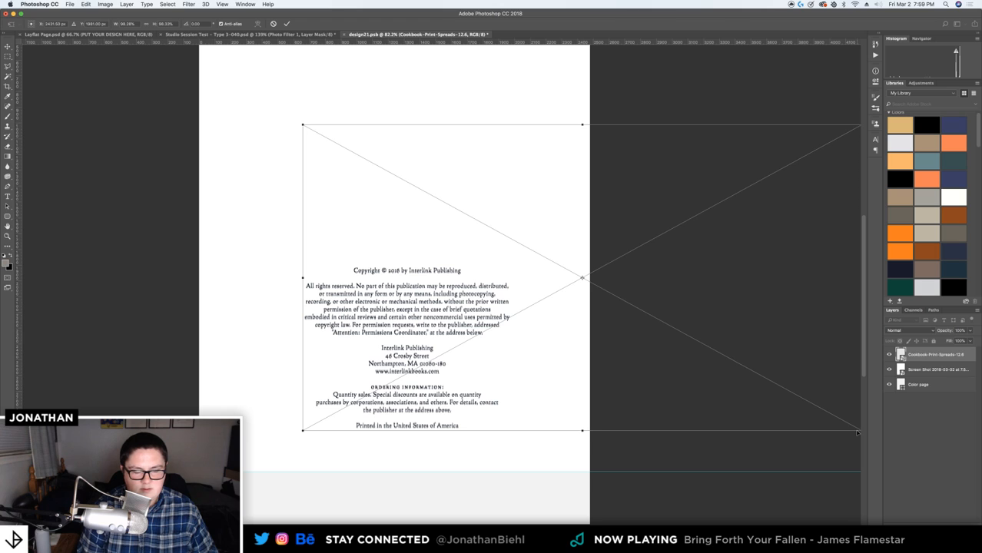
{"action": "key", "text": "Return"}
{"action": "key", "text": "v"}
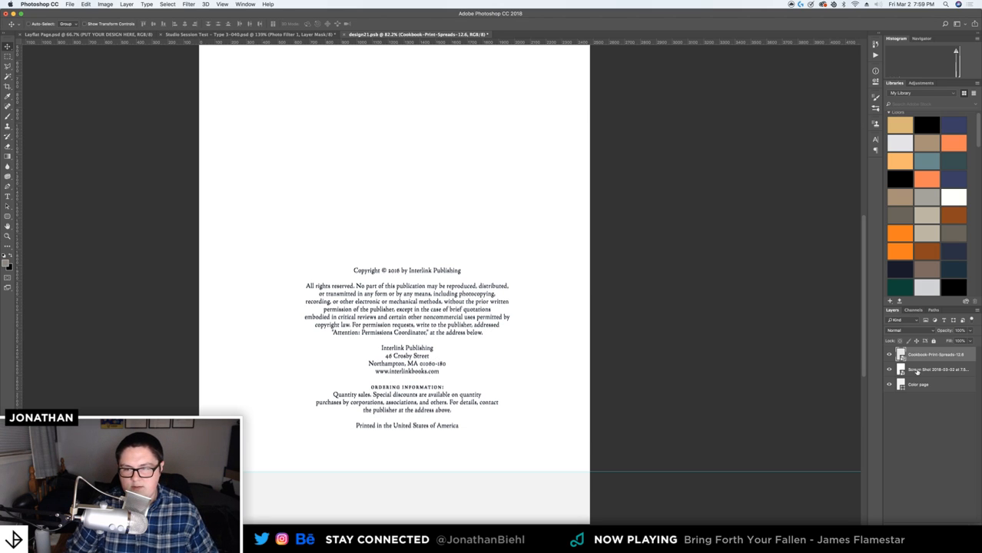
Hide the screenshot layer and check the Color page layer's fill colour
{"action": "left_click", "coordinate": [945, 385]}
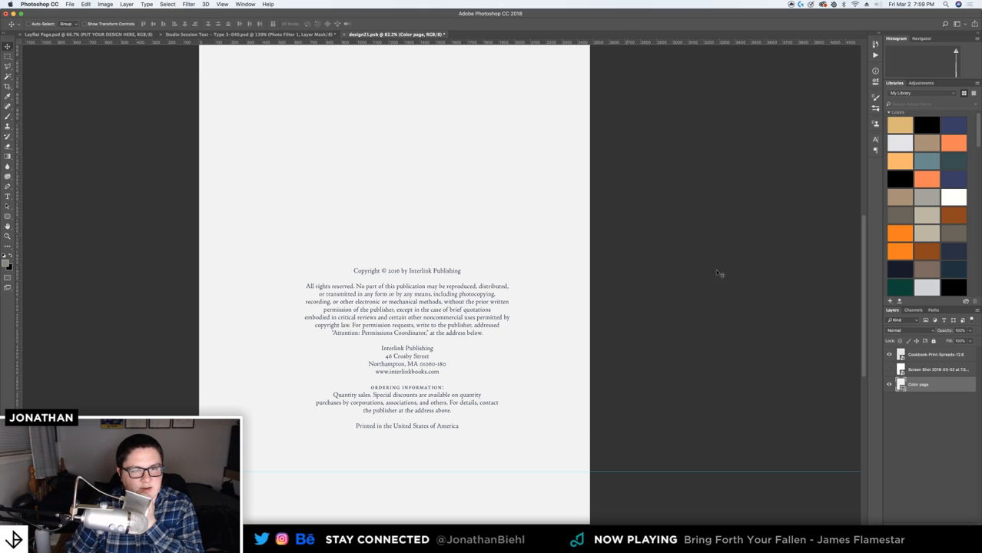
{"action": "double_click", "coordinate": [902, 384]}
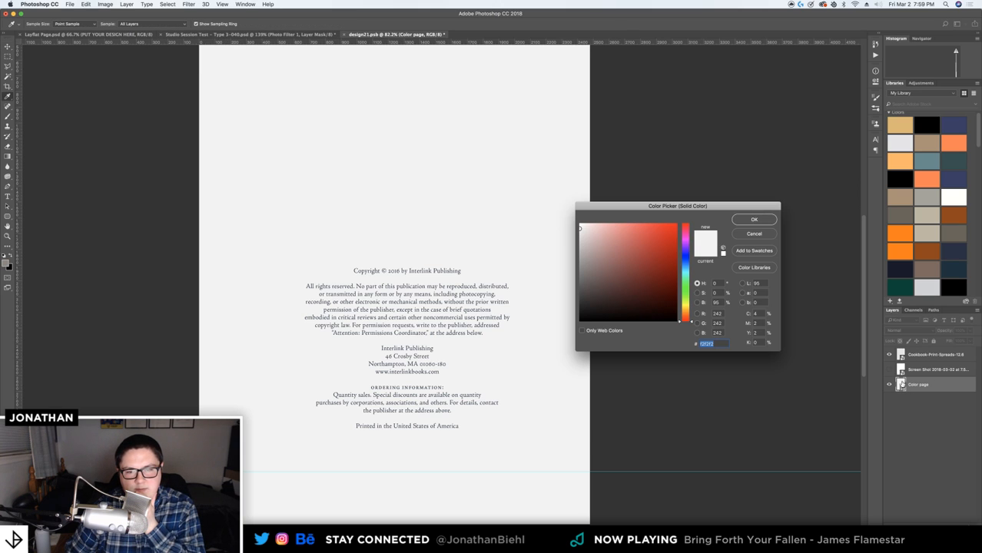
{"action": "left_click", "coordinate": [752, 233]}
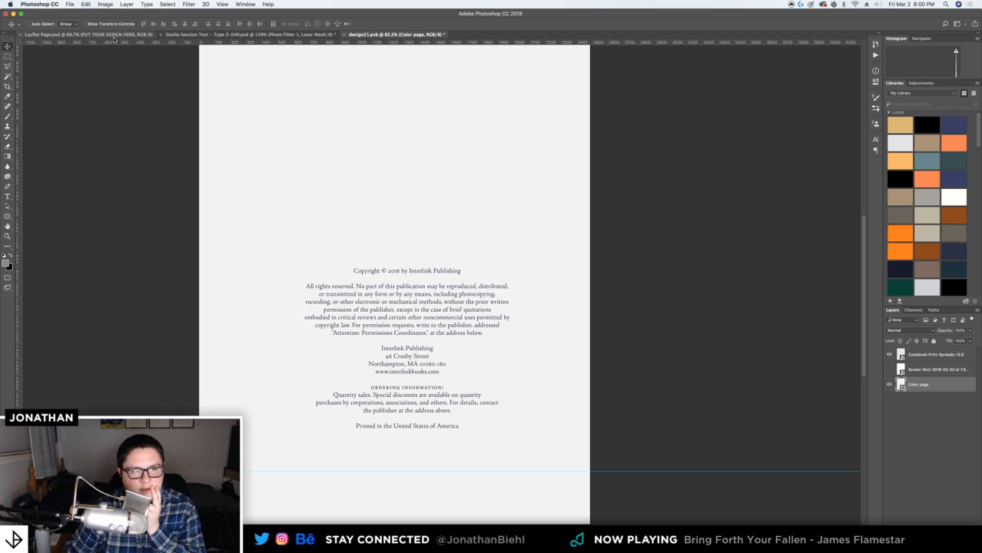
Place the Studio-Session-Test Type 3-040 reference photo in the page document directly above the Color page layer
{"action": "left_click", "coordinate": [276, 537]}
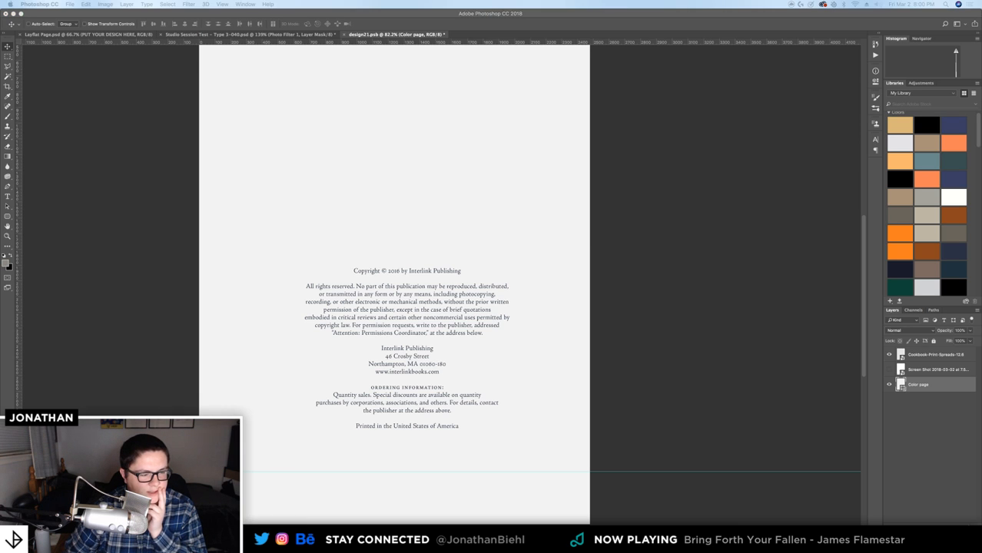
{"action": "left_click_drag", "start_coordinate": [338, 296], "coordinate": [403, 259]}
{"action": "key", "text": "z"}
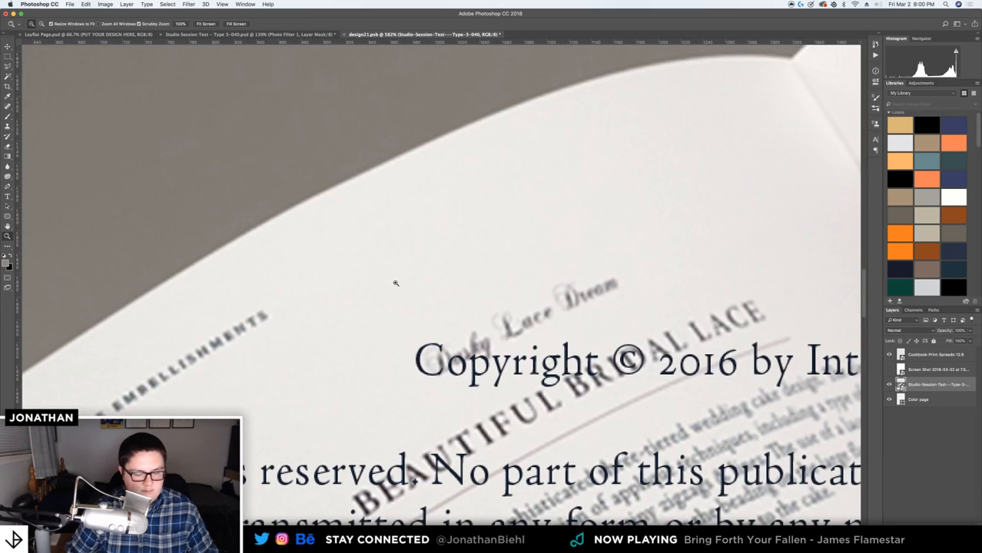
Sample the white paper colour from the open book in the reference photo with the Eyedropper
{"action": "key", "text": "i"}
{"action": "left_click_drag", "start_coordinate": [663, 287], "coordinate": [399, 267]}
{"action": "scroll", "coordinate": [448, 330], "scroll_direction": "down", "scroll_amount": 10}
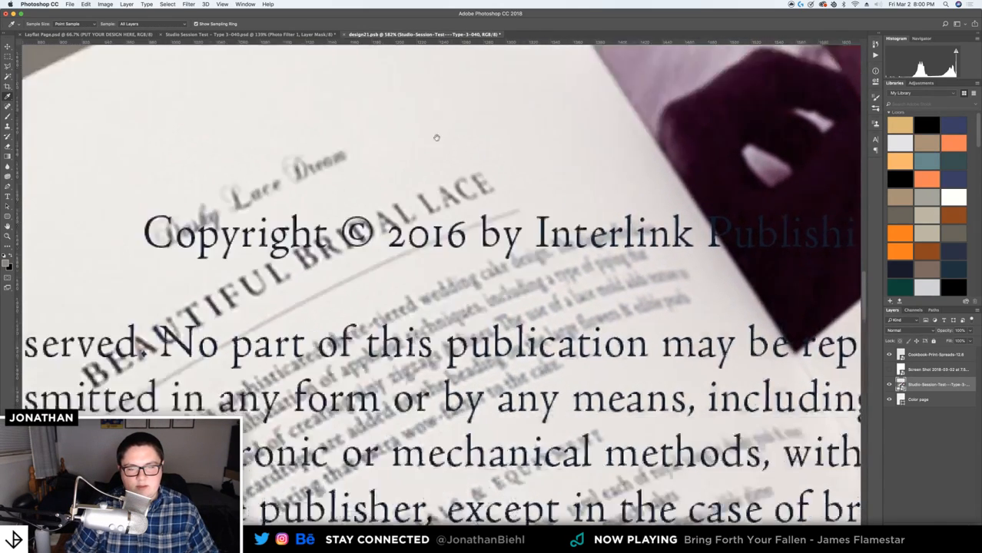
{"action": "scroll", "coordinate": [289, 201], "scroll_direction": "up", "scroll_amount": 10}
{"action": "scroll", "coordinate": [289, 201], "scroll_direction": "left", "scroll_amount": 5}
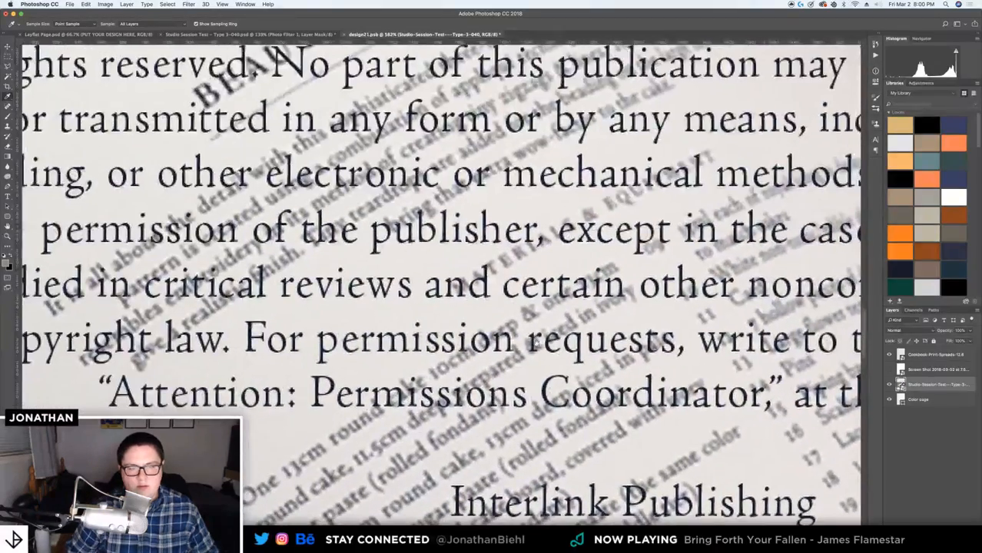
{"action": "scroll", "coordinate": [289, 201], "scroll_direction": "up", "scroll_amount": 1}
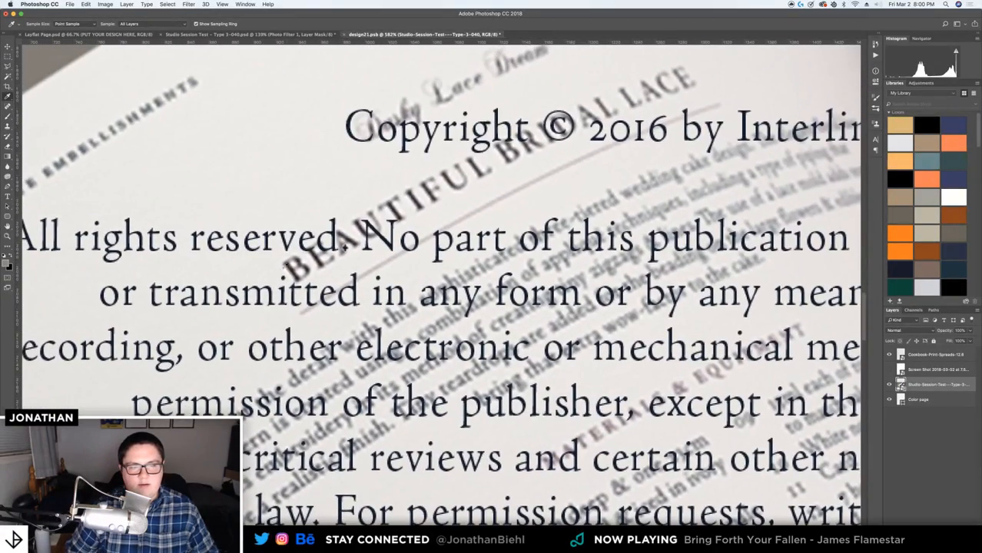
{"action": "left_click", "coordinate": [273, 264]}
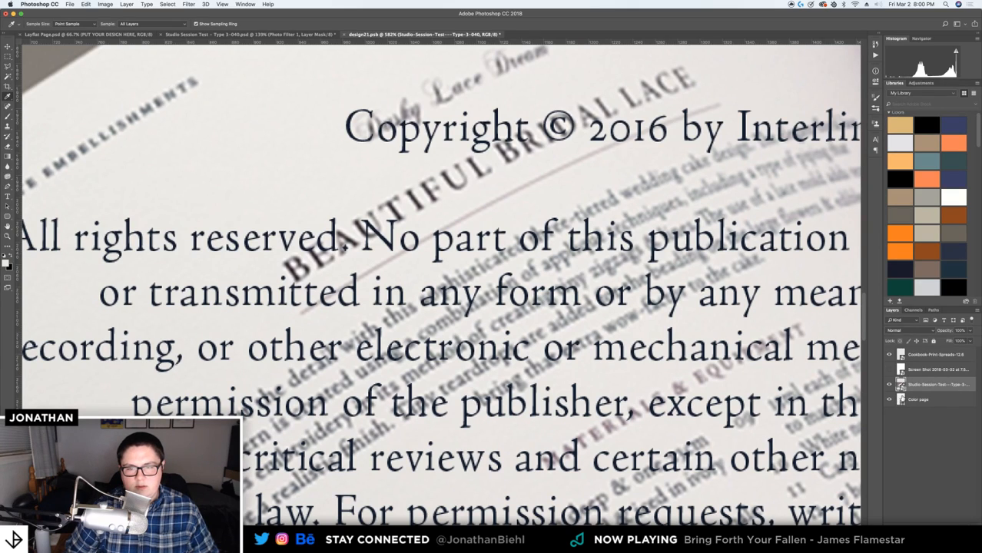
Hide the placed reference photo layer and select the Color page layer
{"action": "left_click", "coordinate": [914, 400]}
{"action": "key", "text": "z"}
{"action": "left_click", "coordinate": [688, 314], "text": "alt"}
{"action": "left_click", "coordinate": [687, 313], "text": "alt"}
{"action": "left_click", "coordinate": [688, 313], "text": "alt"}
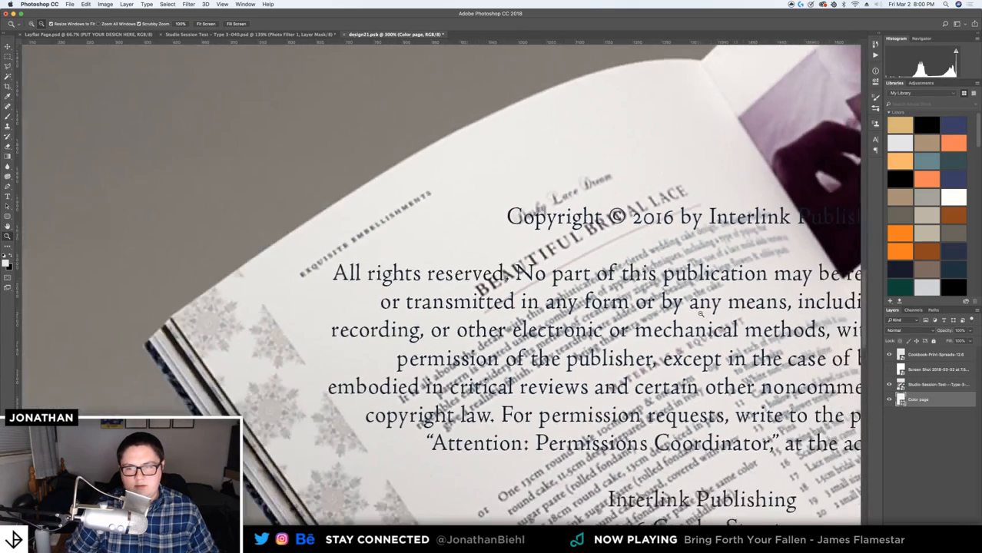
{"action": "left_click", "coordinate": [699, 314], "text": "alt"}
{"action": "left_click", "coordinate": [889, 384]}
{"action": "left_click_drag", "start_coordinate": [829, 423], "coordinate": [640, 311]}
{"action": "key", "text": "v"}
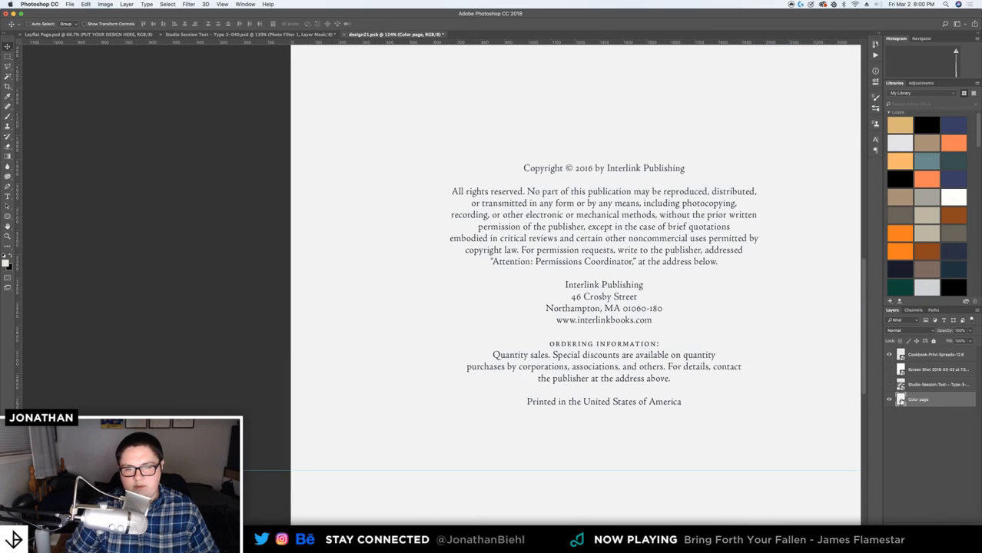
Set the Color page fill to the sampled paper colour #eae8e5 and save the smart object
{"action": "double_click", "coordinate": [901, 400]}
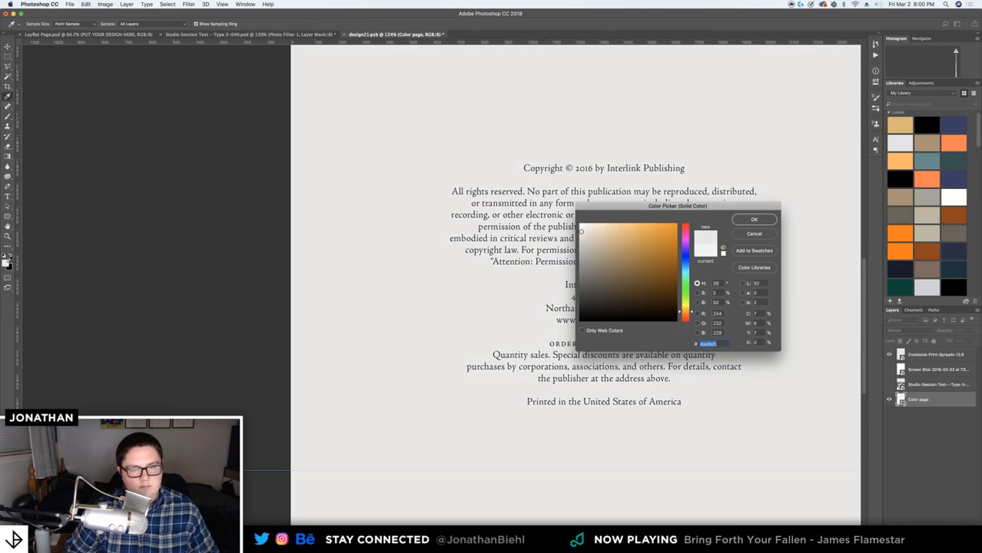
{"action": "left_click", "coordinate": [754, 220]}
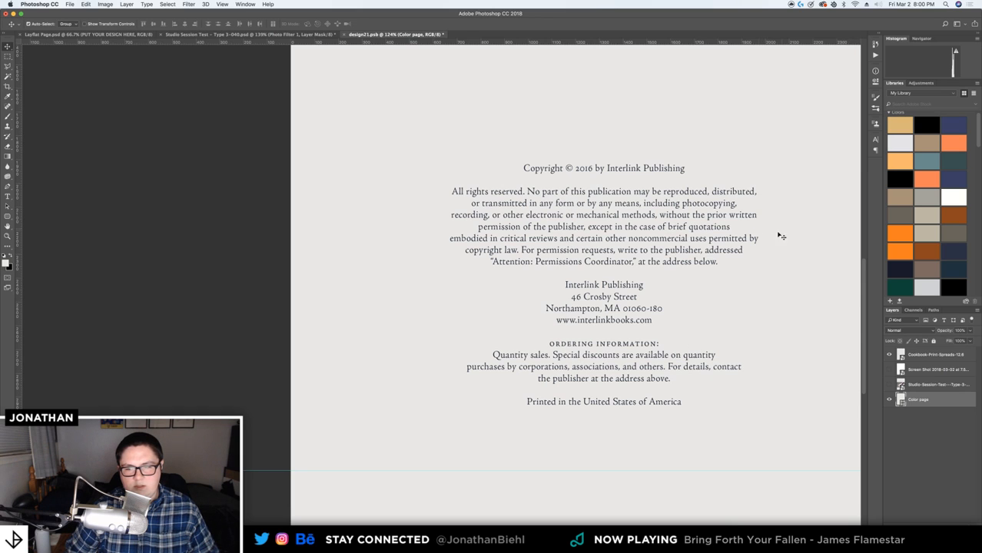
{"action": "key", "text": "super+s"}
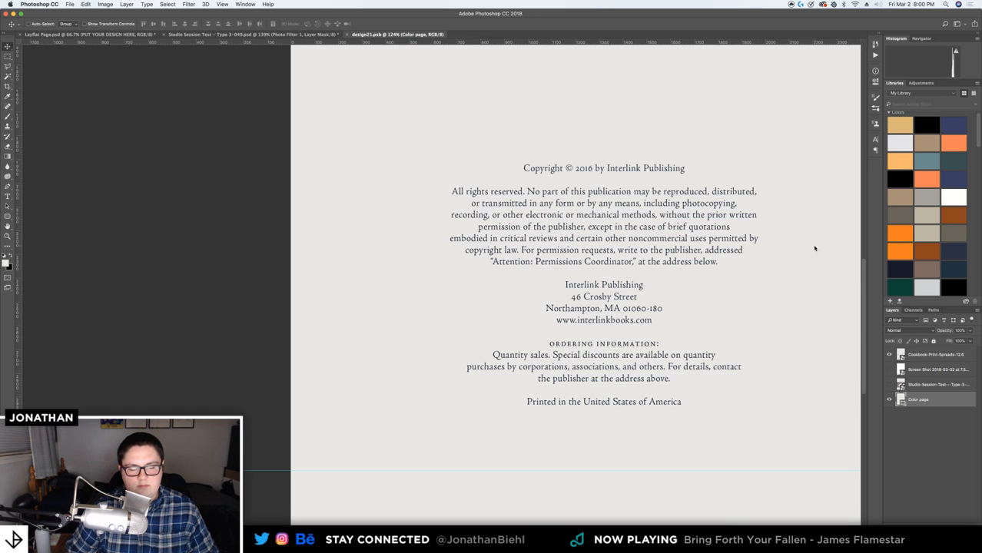
Switch to the Layflat Page.psd mockup and compare its updated copyright page with the reference photo layer
{"action": "left_click", "coordinate": [265, 35]}
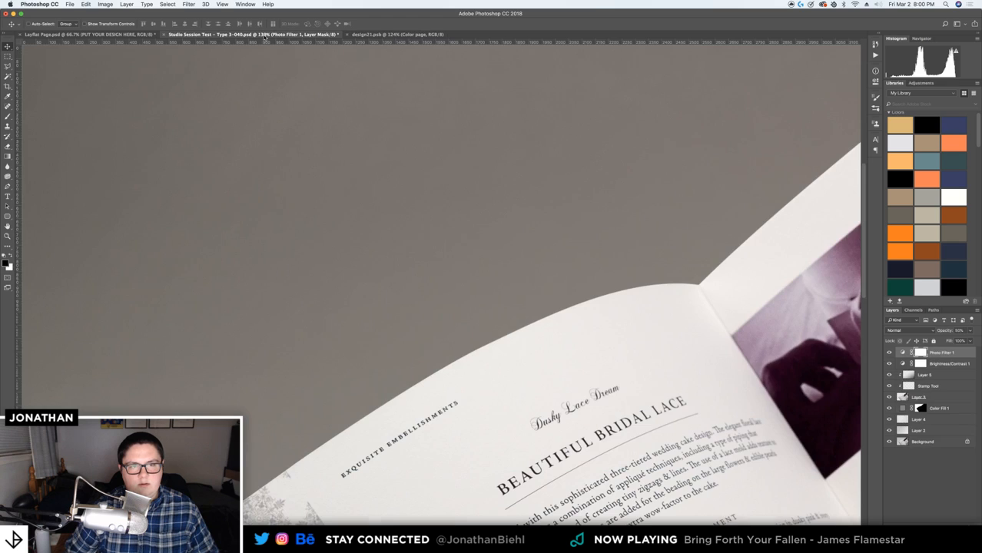
{"action": "left_click", "coordinate": [135, 35]}
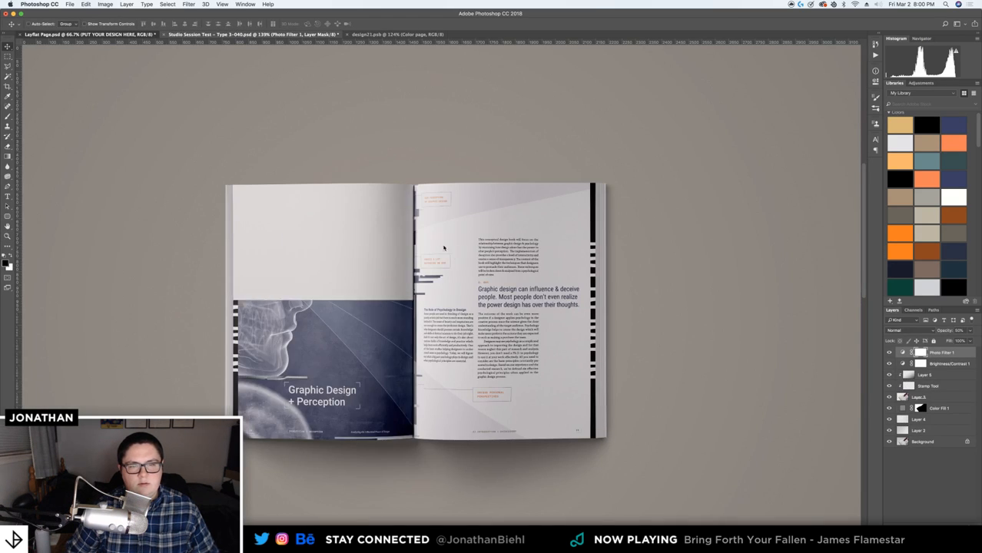
{"action": "key", "text": "z"}
{"action": "left_click", "coordinate": [355, 370]}
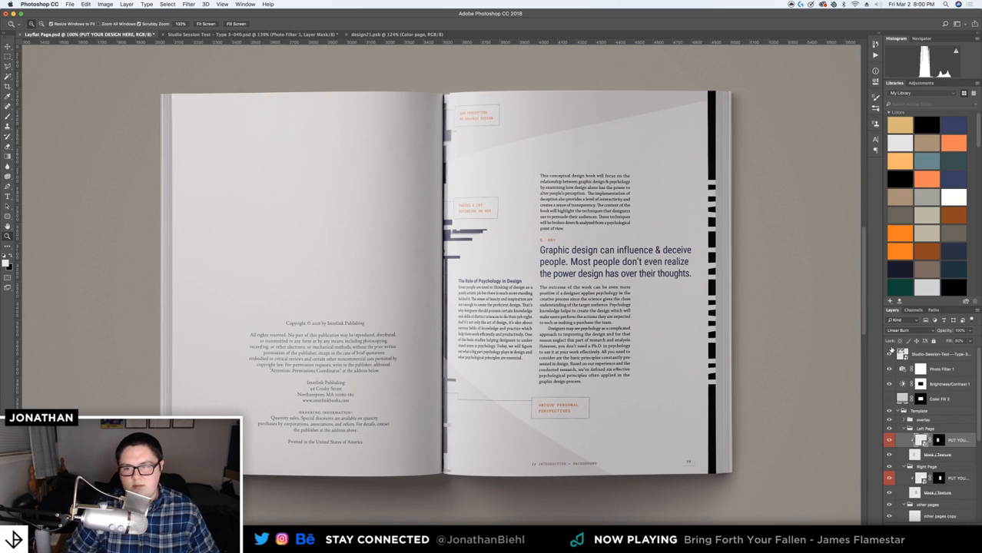
{"action": "left_click", "coordinate": [477, 175]}
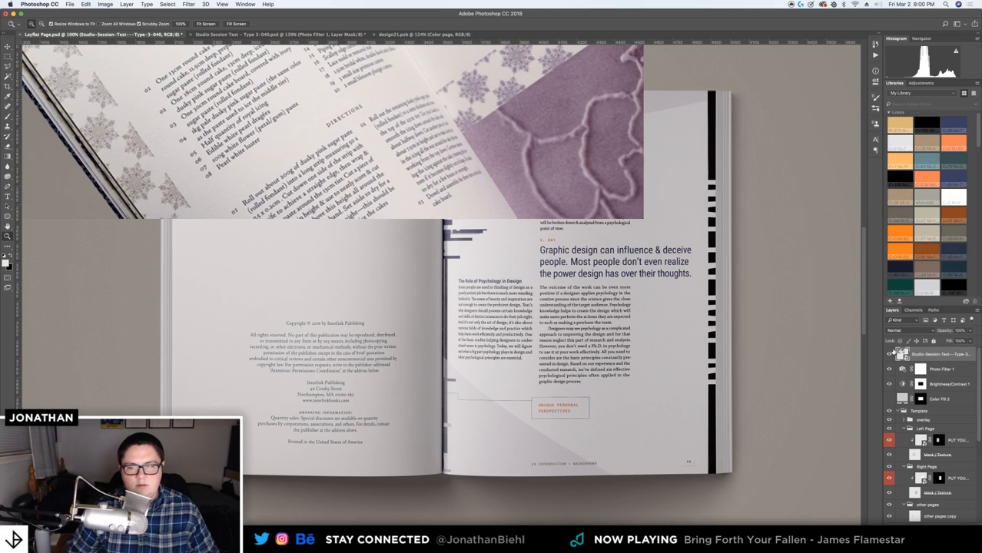
{"action": "left_click_drag", "start_coordinate": [217, 212], "coordinate": [184, 209]}
{"action": "key", "text": "v"}
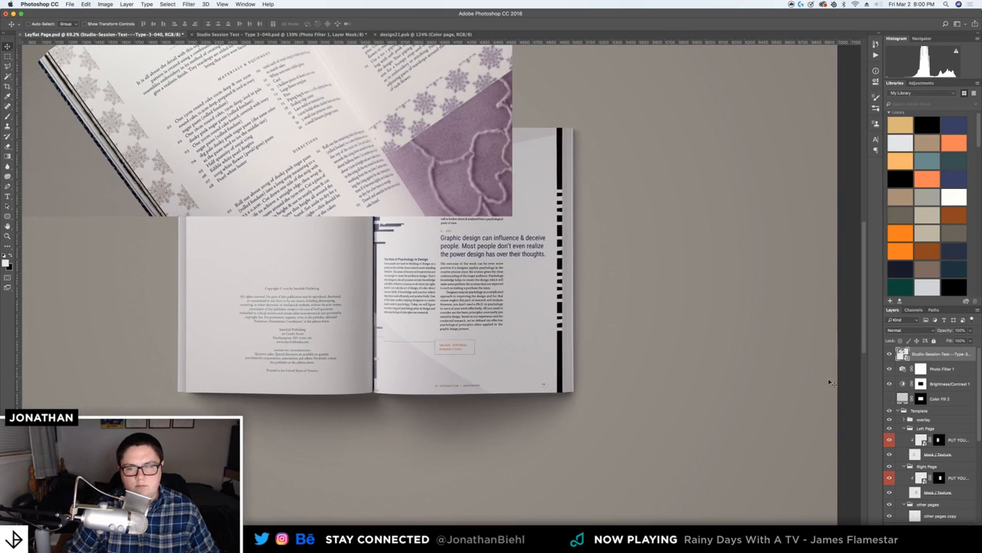
Hide the reference photo layer in the mockup, check the whole book spread, and save Layflat Page.psd
{"action": "left_click", "coordinate": [888, 354]}
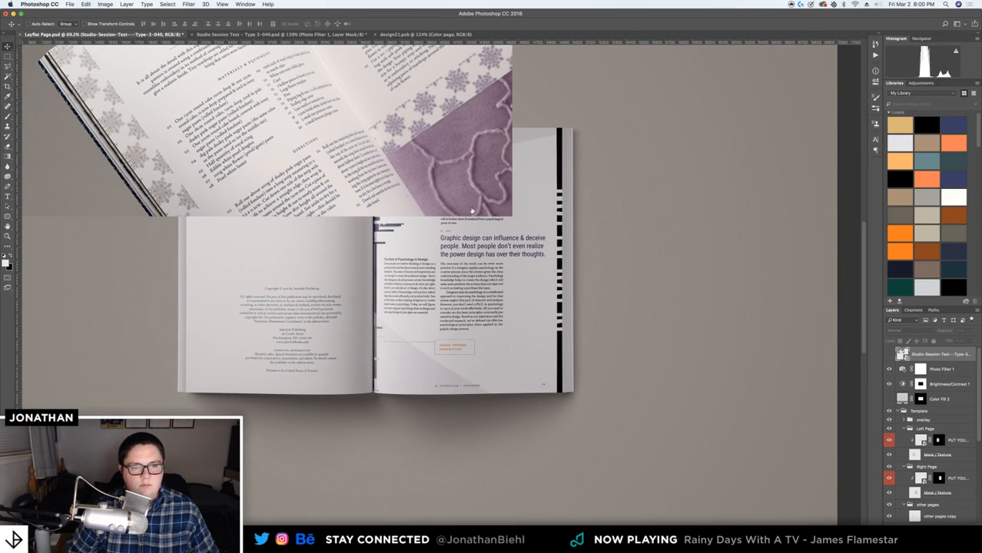
{"action": "key", "text": "z"}
{"action": "left_click", "coordinate": [331, 198], "text": "alt"}
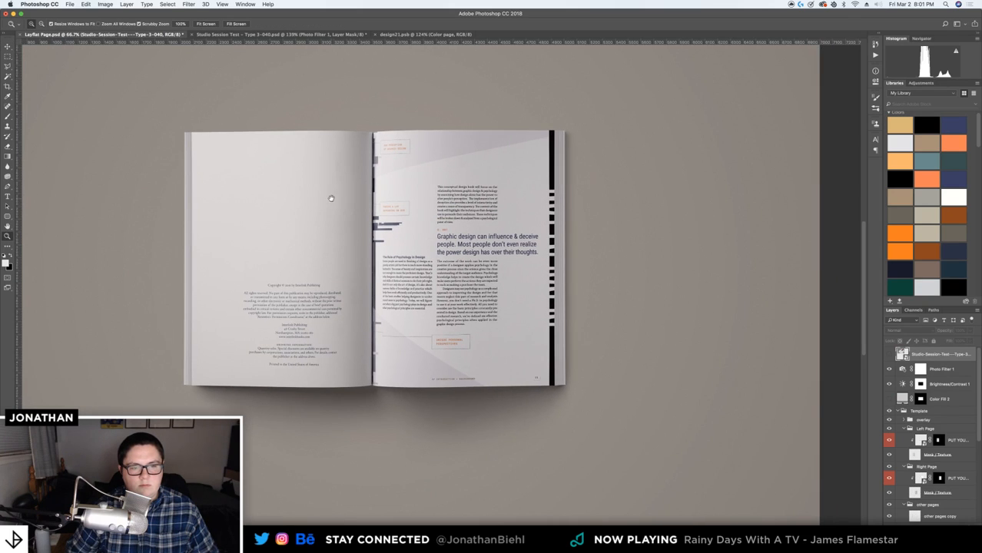
{"action": "left_click", "coordinate": [353, 207], "text": "alt"}
{"action": "left_click", "coordinate": [377, 219], "text": "alt"}
{"action": "left_click", "coordinate": [437, 247]}
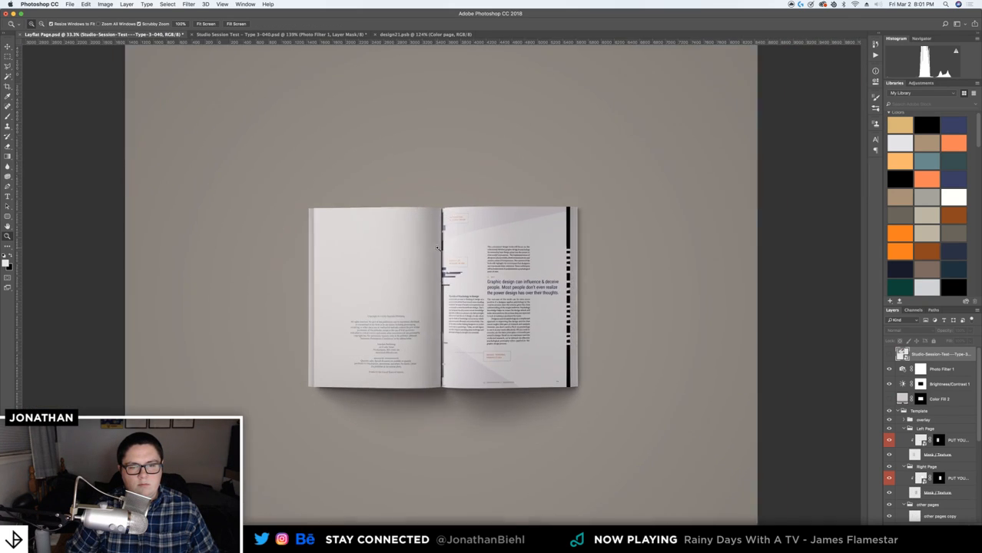
{"action": "left_click", "coordinate": [438, 248]}
{"action": "left_click", "coordinate": [437, 247]}
{"action": "key", "text": "super+s"}
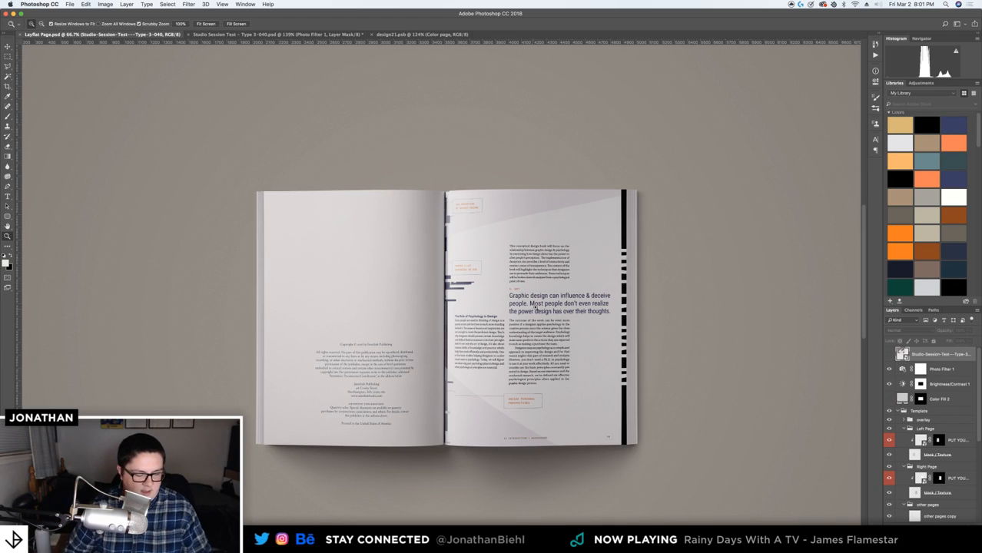
Examine the mockup's copyright page up close for paper surface and text appearance
{"action": "left_click_drag", "start_coordinate": [372, 348], "coordinate": [398, 251]}
{"action": "key", "text": "super+1"}
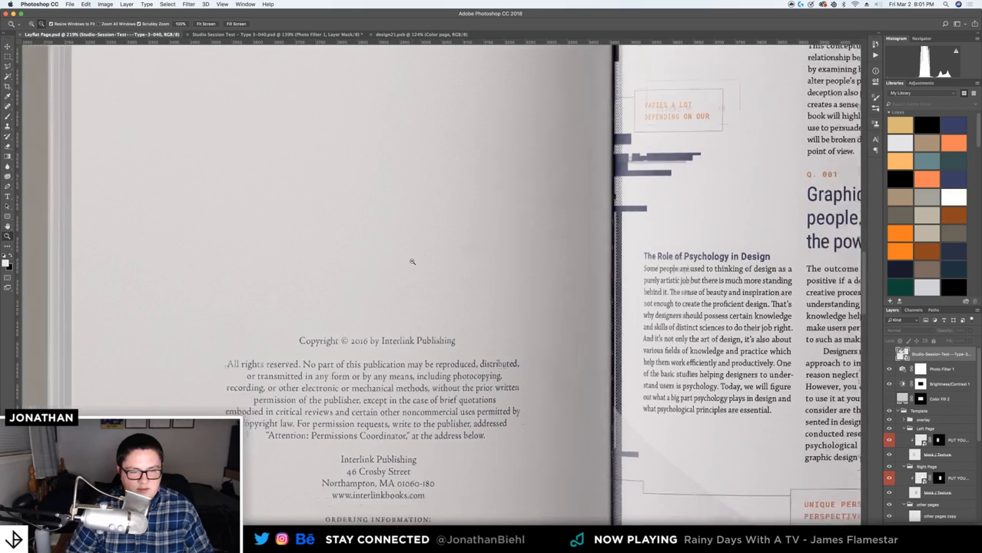
{"action": "key", "text": "v"}
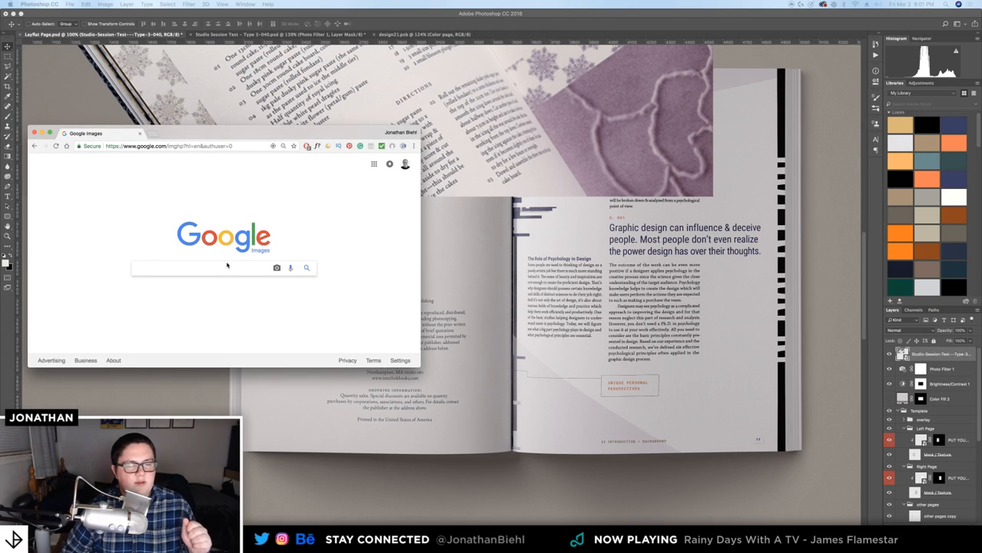
Search Google Images in the browser for "matte paper texture" and enlarge the browser window
{"action": "type", "text": "paper"}
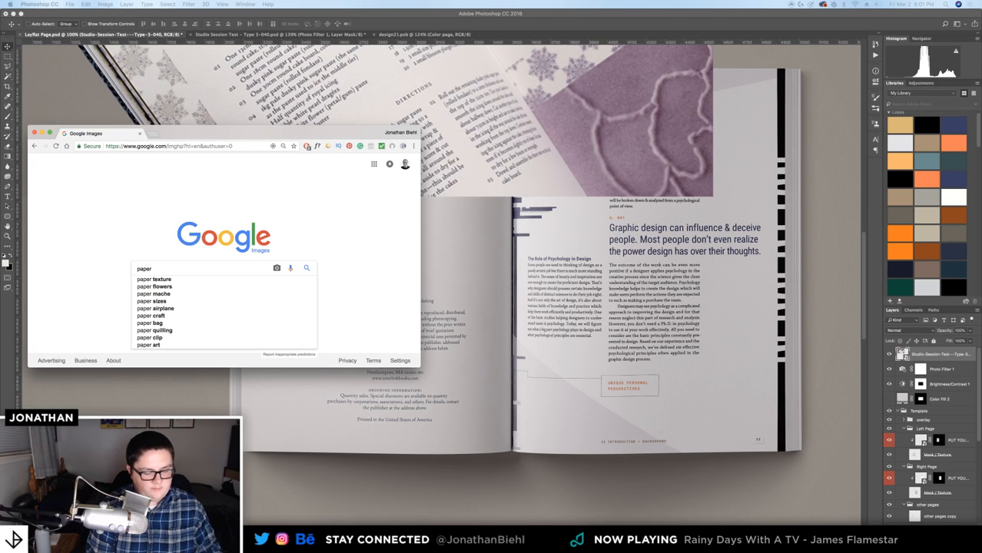
{"action": "key", "text": "super+a"}
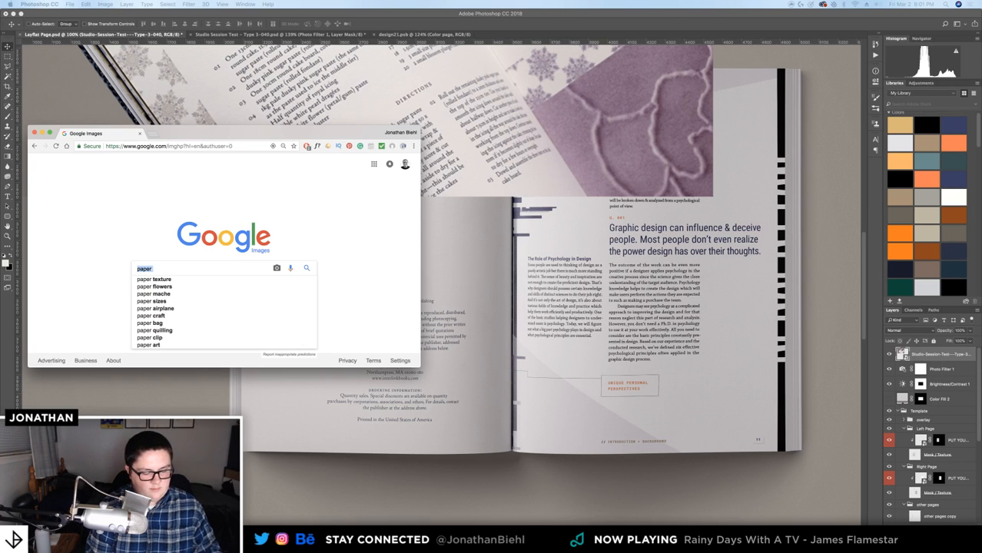
{"action": "type", "text": "matte p"}
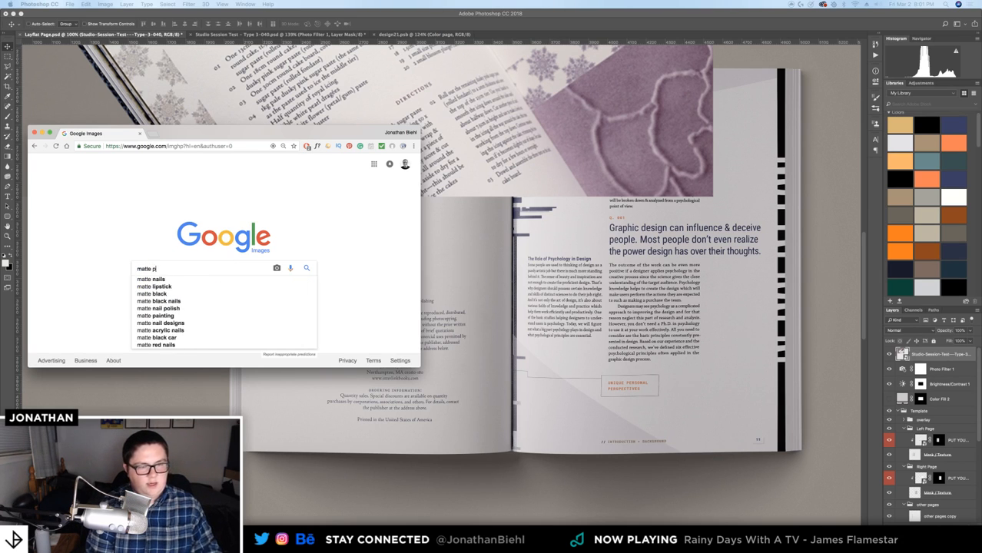
{"action": "type", "text": "aper texture"}
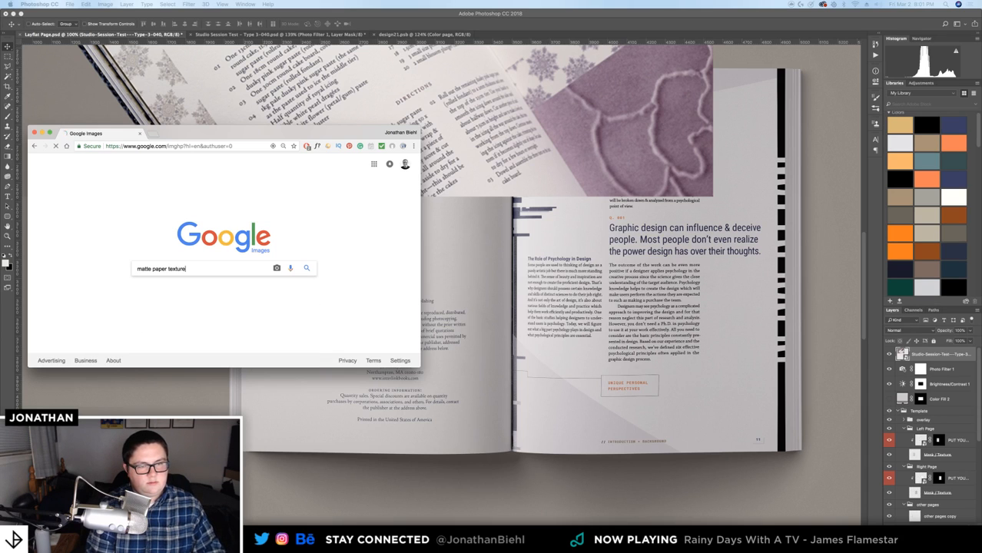
{"action": "key", "text": "Return"}
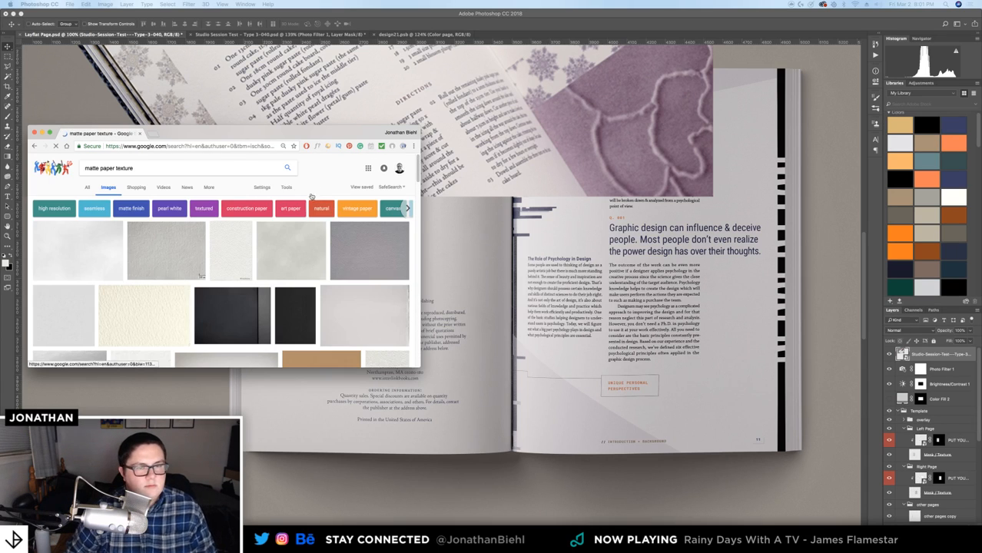
{"action": "left_click_drag", "start_coordinate": [421, 372], "coordinate": [523, 464]}
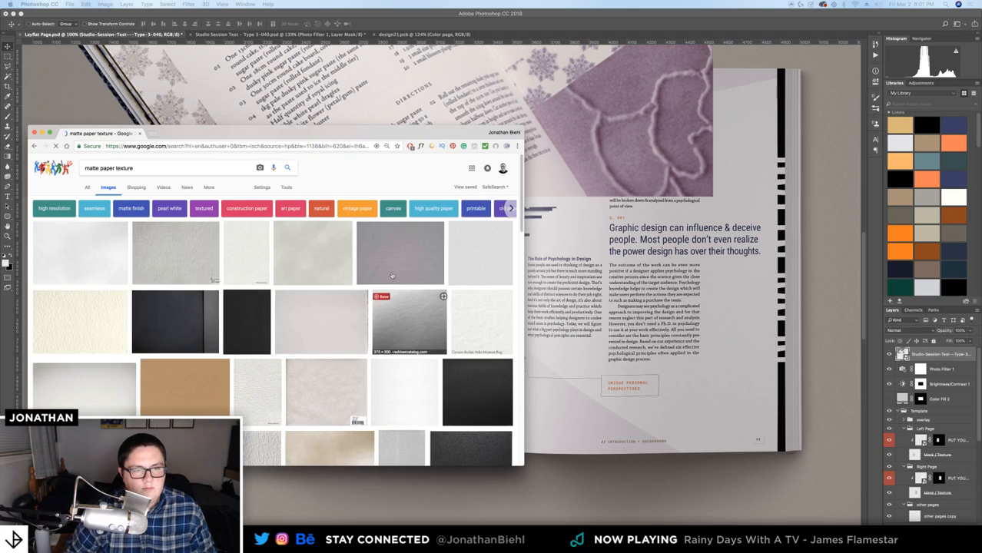
Limit the image results to sizes larger than 2 MP (1600×1200)
{"action": "left_click", "coordinate": [286, 187]}
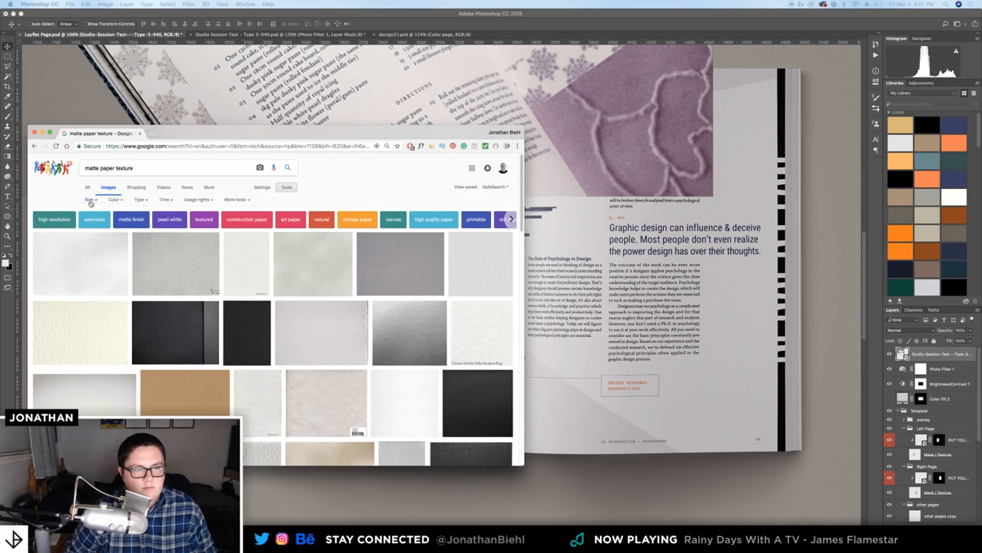
{"action": "left_click", "coordinate": [90, 200]}
{"action": "mouse_move", "coordinate": [99, 250]}
{"action": "left_click", "coordinate": [144, 262]}
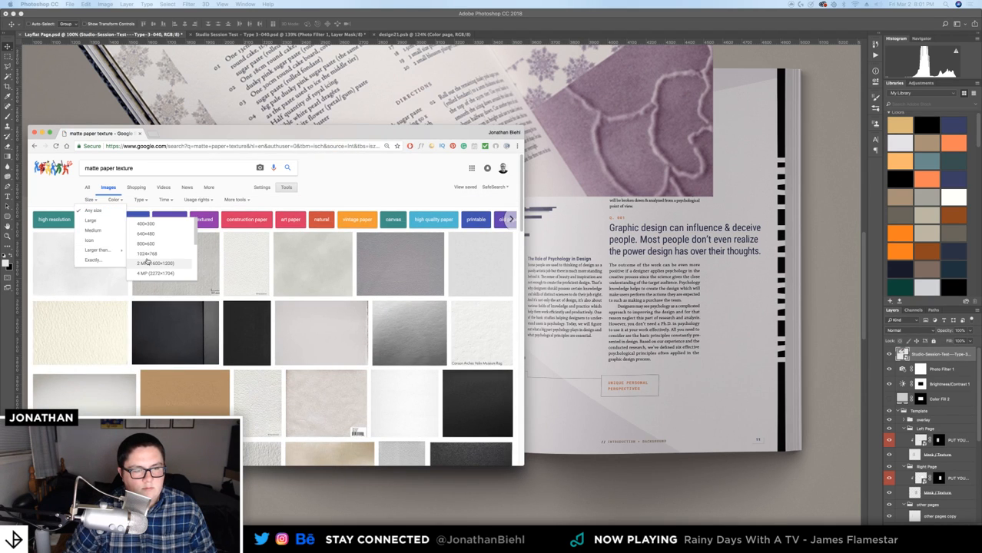
Open the white paper texture result's source page on FreeCreatives and browse its textures for a suitable one
{"action": "left_click", "coordinate": [188, 249]}
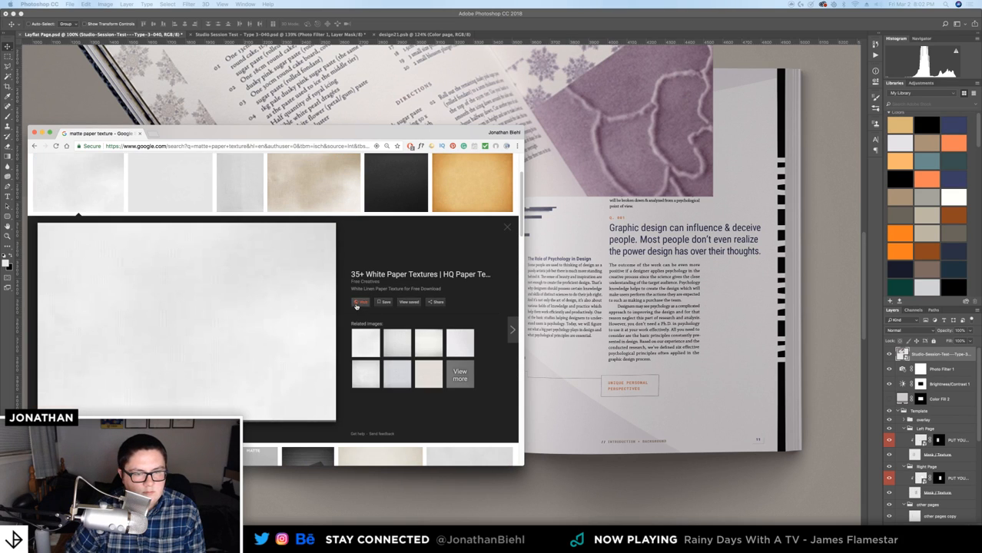
{"action": "left_click", "coordinate": [360, 302]}
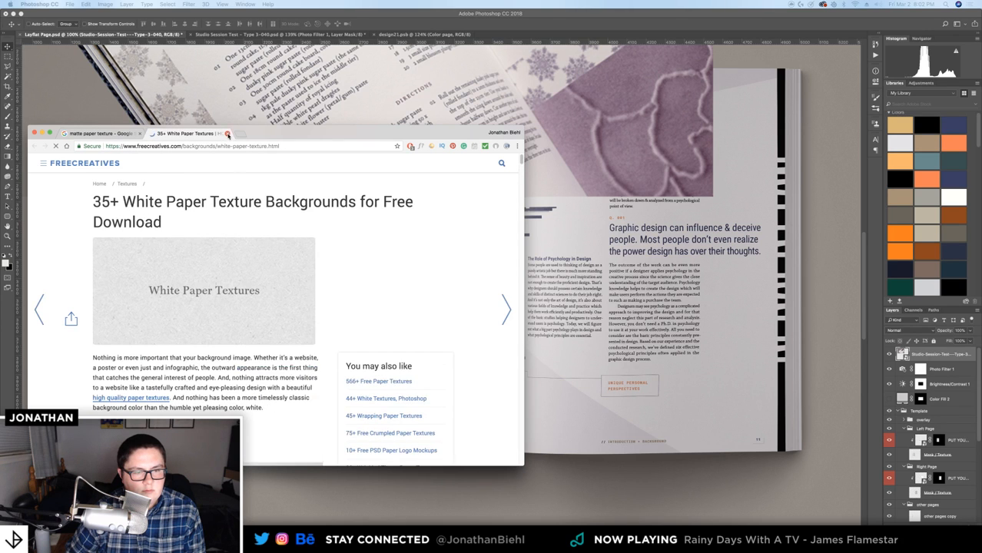
{"action": "scroll", "coordinate": [250, 291], "scroll_direction": "down", "scroll_amount": 15}
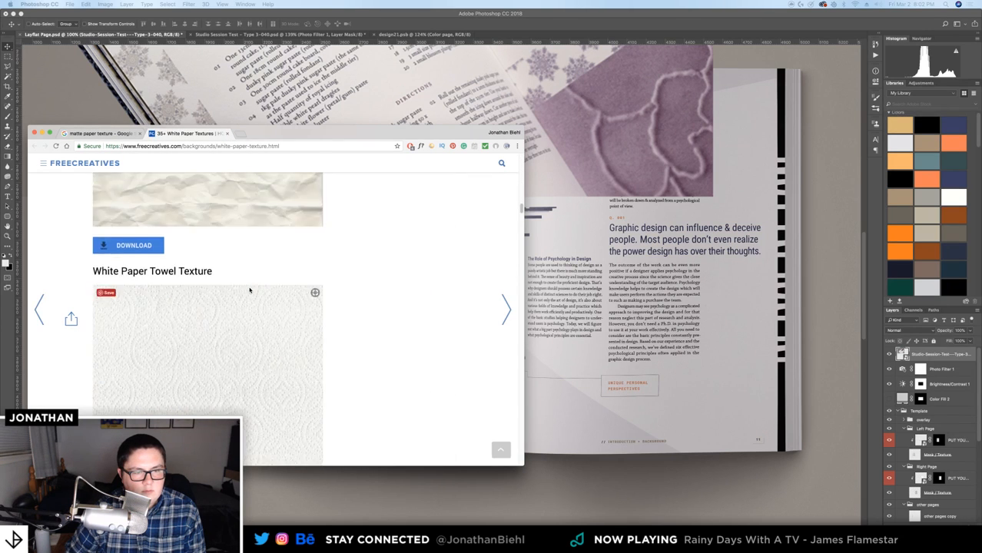
{"action": "scroll", "coordinate": [250, 288], "scroll_direction": "down", "scroll_amount": 8}
{"action": "scroll", "coordinate": [248, 244], "scroll_direction": "up", "scroll_amount": 2}
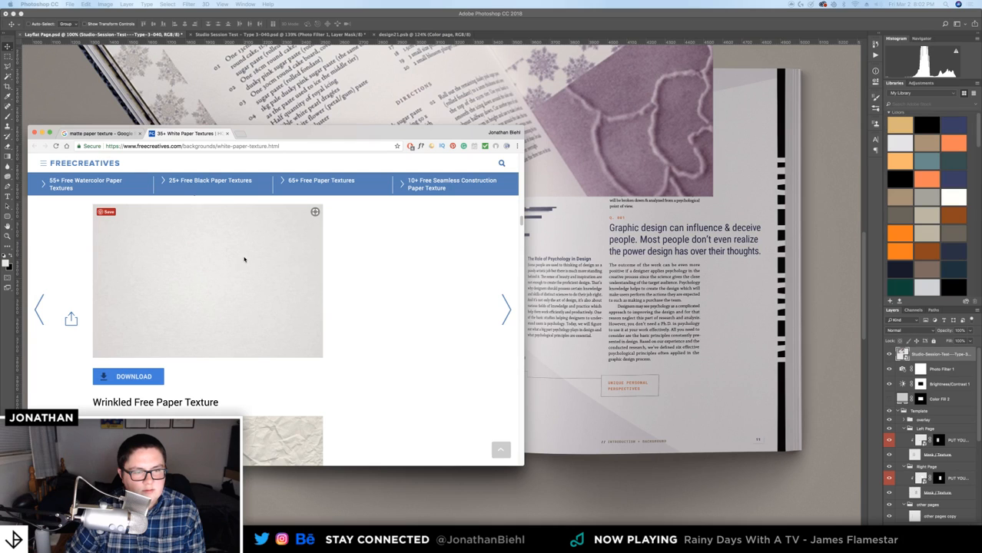
{"action": "scroll", "coordinate": [241, 274], "scroll_direction": "down", "scroll_amount": 3}
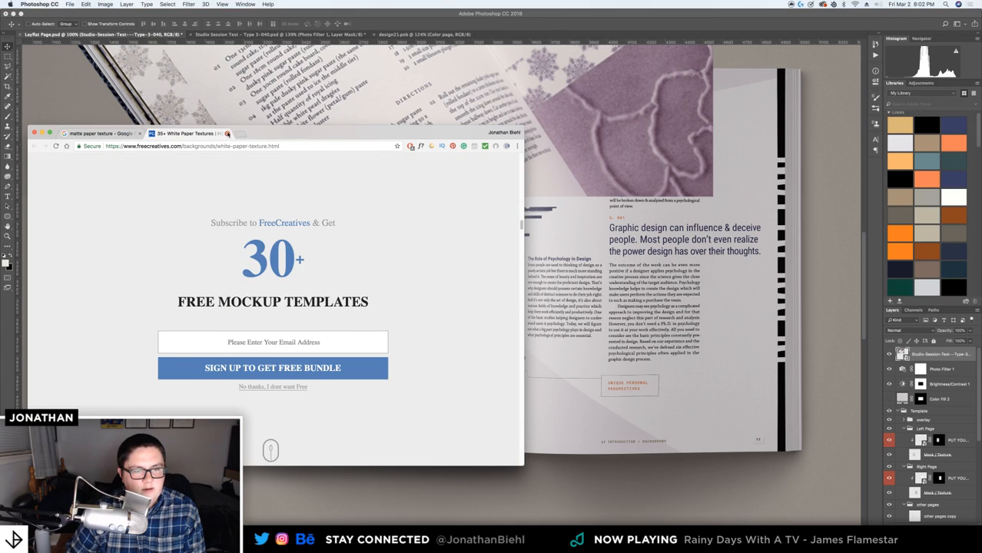
Close the FreeCreatives page, open the source page of "Freebie Friday - Paper Textures 2", and open its cream matte board texture in a new tab
{"action": "left_click", "coordinate": [226, 132]}
{"action": "left_click", "coordinate": [258, 189]}
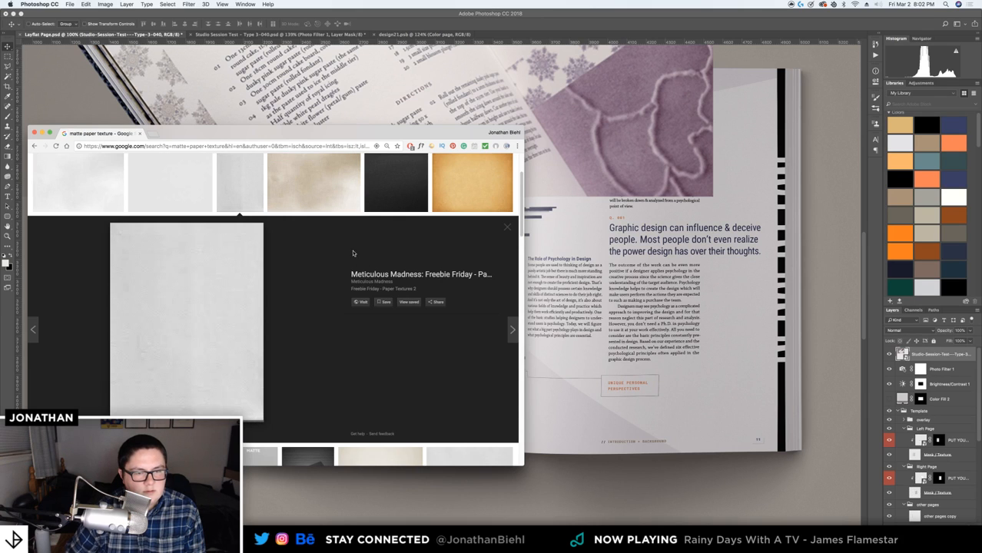
{"action": "left_click", "coordinate": [224, 297]}
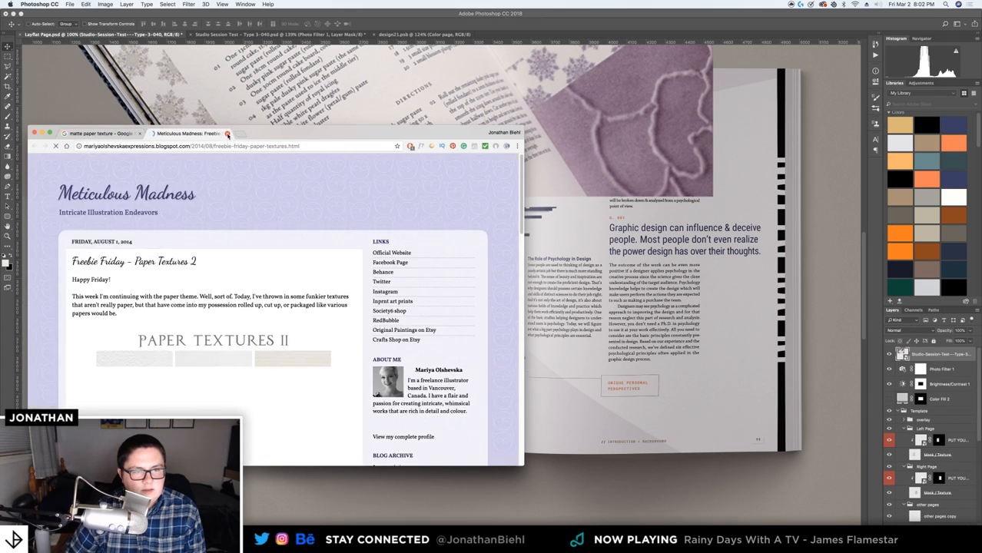
{"action": "scroll", "coordinate": [309, 303], "scroll_direction": "down", "scroll_amount": 5}
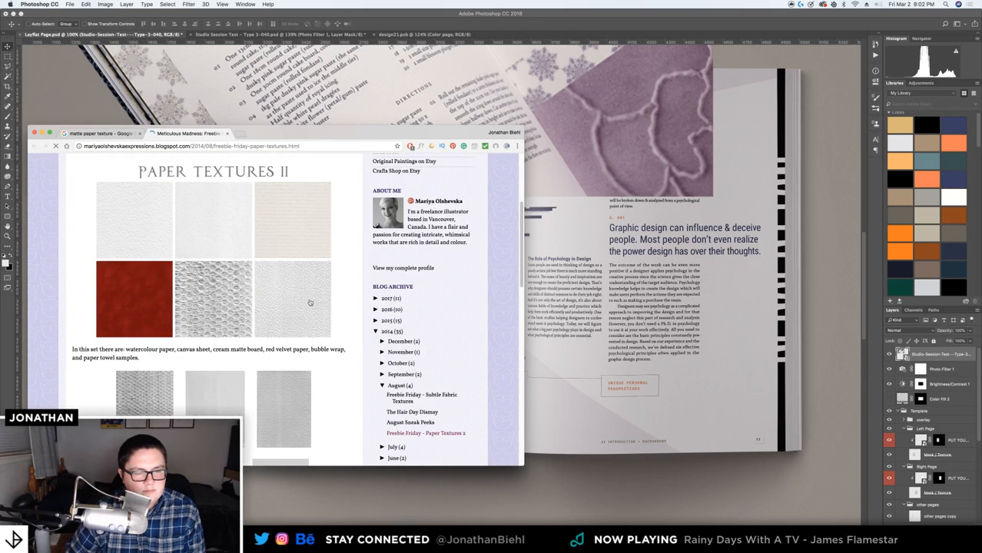
{"action": "right_click", "coordinate": [298, 223]}
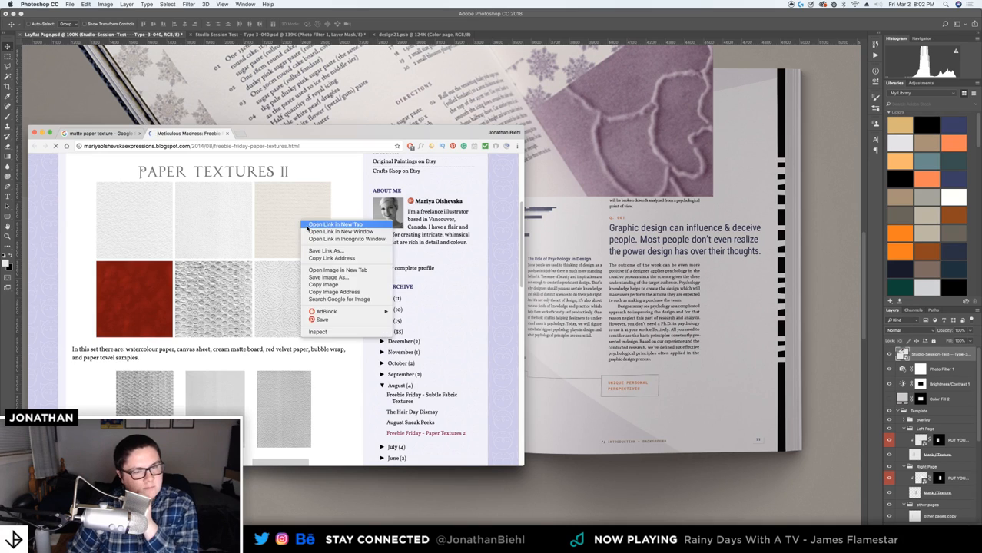
{"action": "left_click", "coordinate": [306, 228]}
Open the watercolour paper sample from the Paper Textures page at full size and copy the image
{"action": "scroll", "coordinate": [280, 308], "scroll_direction": "down", "scroll_amount": 7}
{"action": "scroll", "coordinate": [281, 307], "scroll_direction": "up", "scroll_amount": 1}
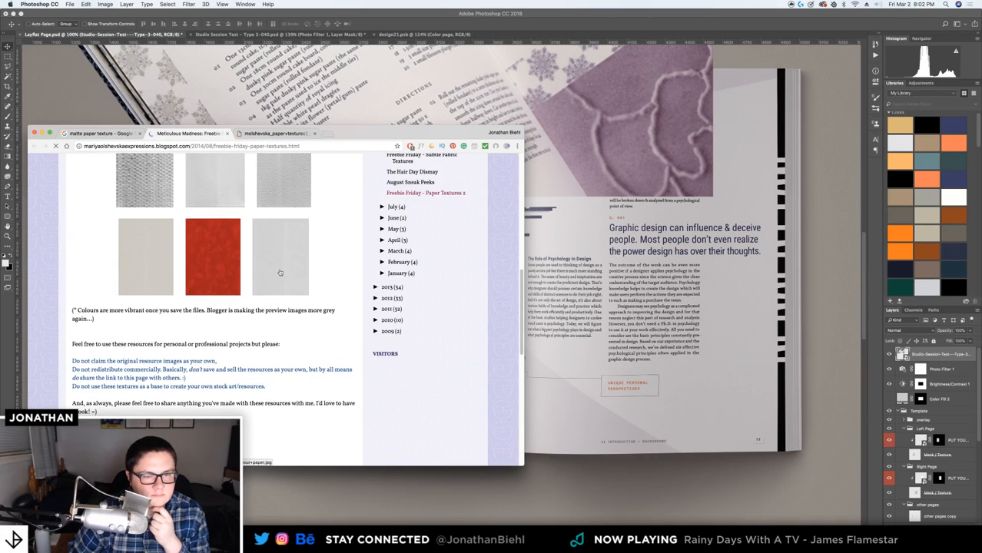
{"action": "left_click", "coordinate": [281, 264]}
{"action": "right_click", "coordinate": [261, 222]}
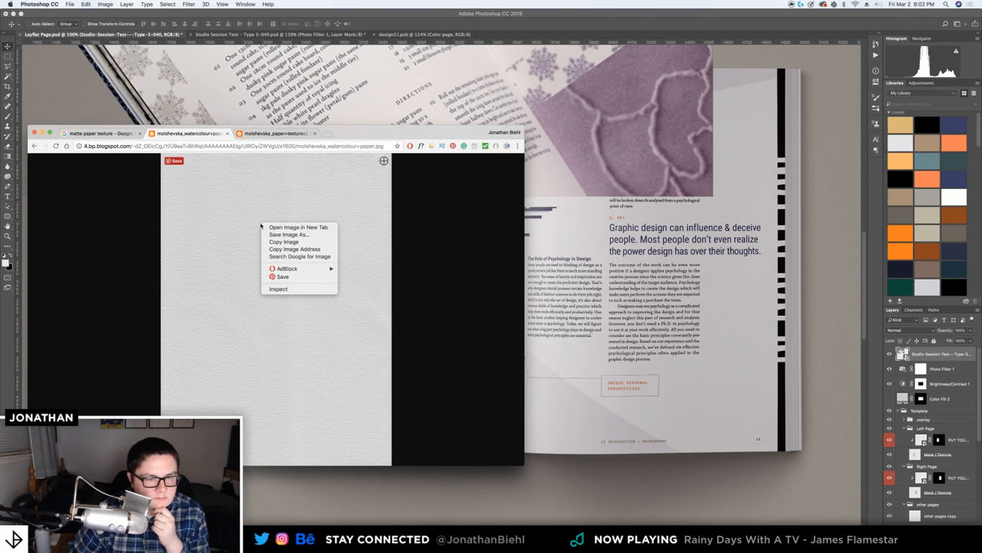
{"action": "left_click", "coordinate": [272, 242]}
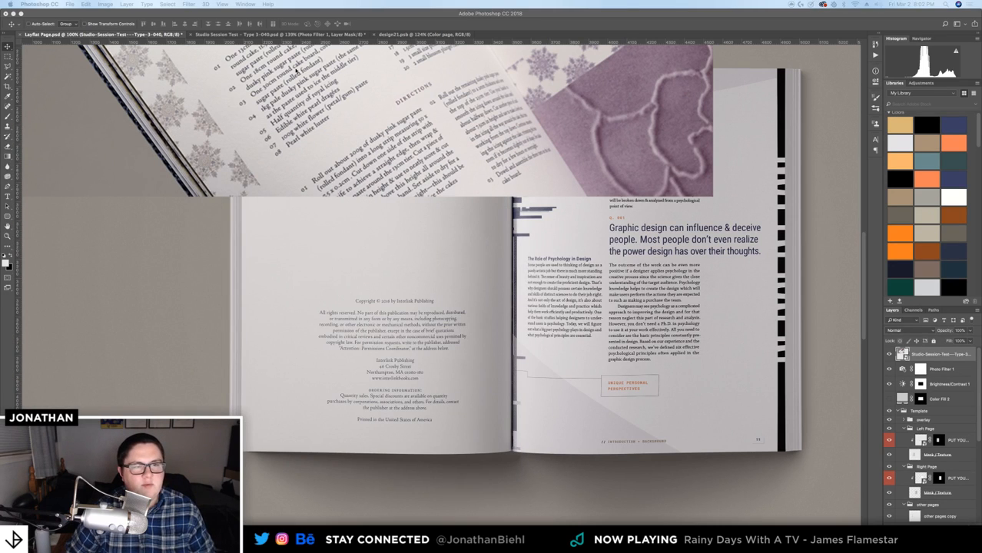
Paste the copied texture above the Color page layer in design21.psb and scale it to cover the whole page
{"action": "left_click", "coordinate": [405, 36]}
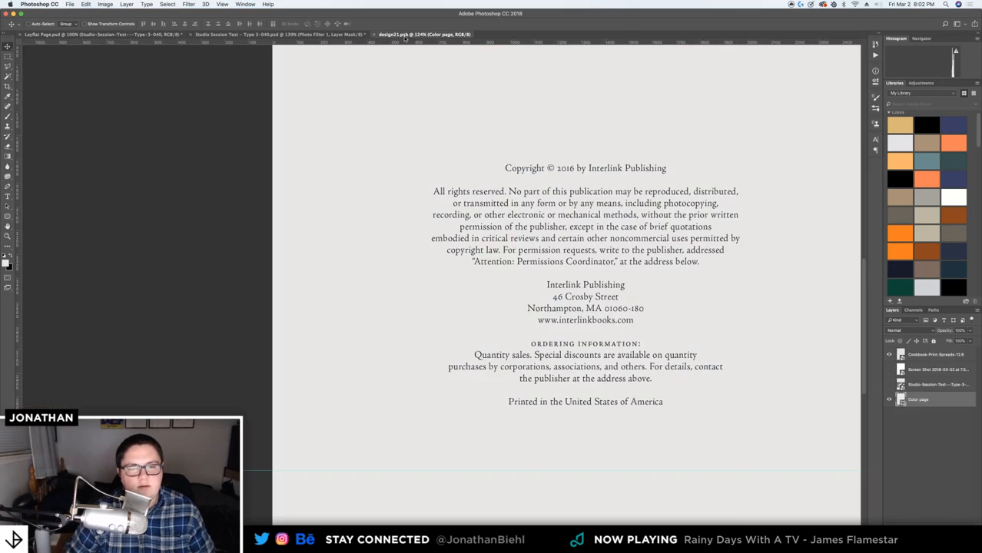
{"action": "key", "text": "z"}
{"action": "left_click", "coordinate": [680, 262], "text": "alt"}
{"action": "left_click", "coordinate": [680, 262], "text": "alt"}
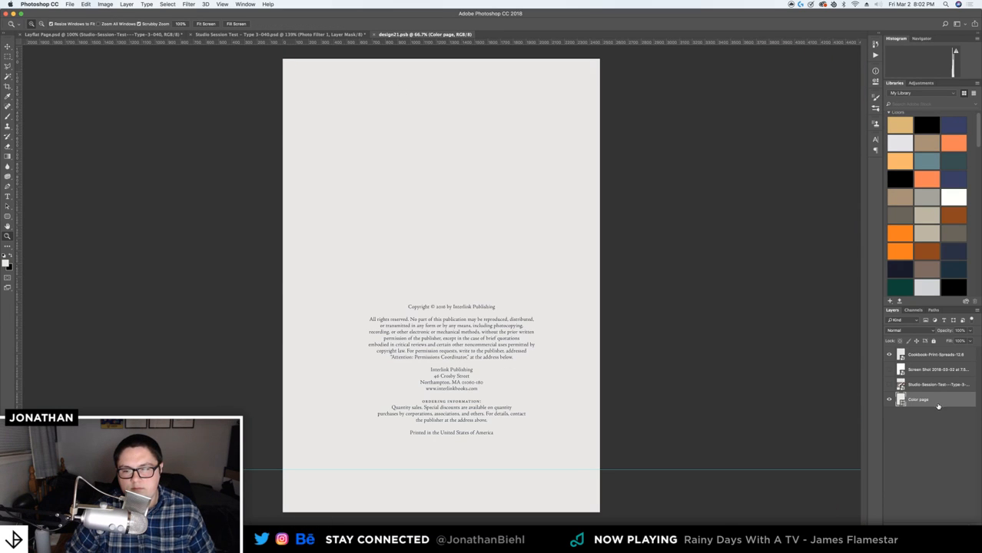
{"action": "key", "text": "super+v"}
{"action": "key", "text": "v"}
{"action": "left_click_drag", "start_coordinate": [473, 245], "coordinate": [388, 103]}
{"action": "key", "text": "super+t"}
{"action": "left_click_drag", "start_coordinate": [424, 233], "coordinate": [704, 476]}
{"action": "key", "text": "Return"}
Set the pasted paper texture layer's blending mode to Soft Light
{"action": "key", "text": "z"}
{"action": "left_click", "coordinate": [339, 208]}
{"action": "left_click", "coordinate": [341, 209]}
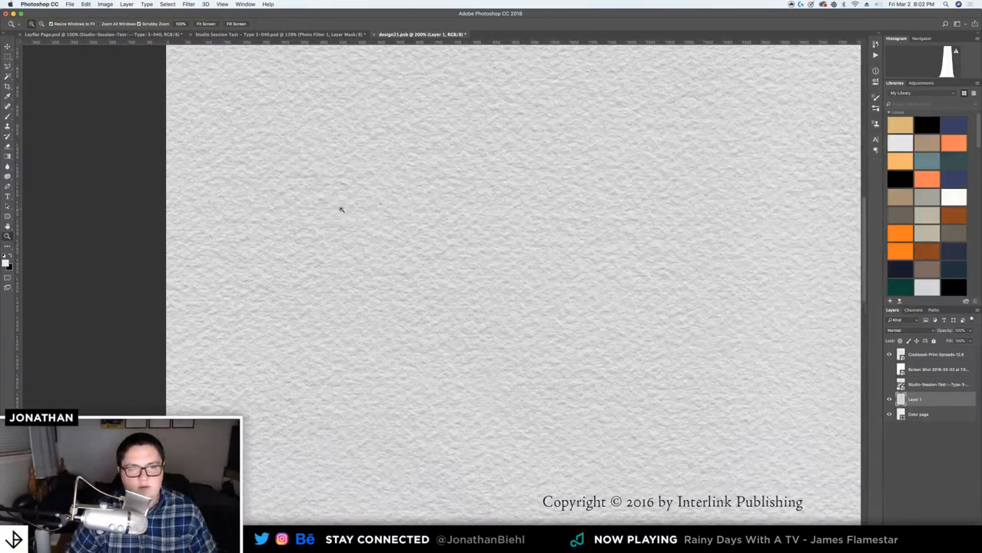
{"action": "key", "text": "v"}
{"action": "left_click", "coordinate": [105, 4]}
{"action": "mouse_move", "coordinate": [117, 24]}
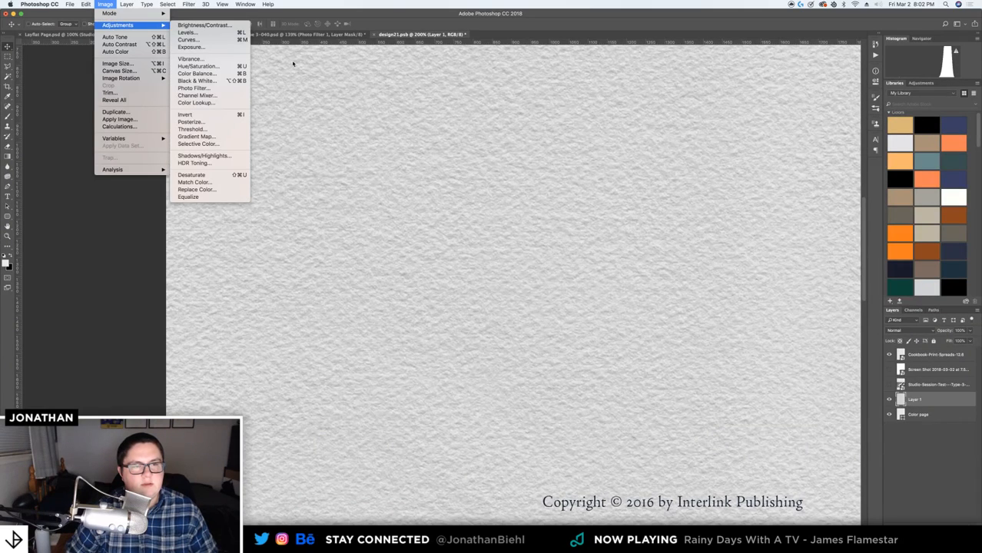
{"action": "left_click", "coordinate": [348, 127]}
{"action": "left_click", "coordinate": [918, 331]}
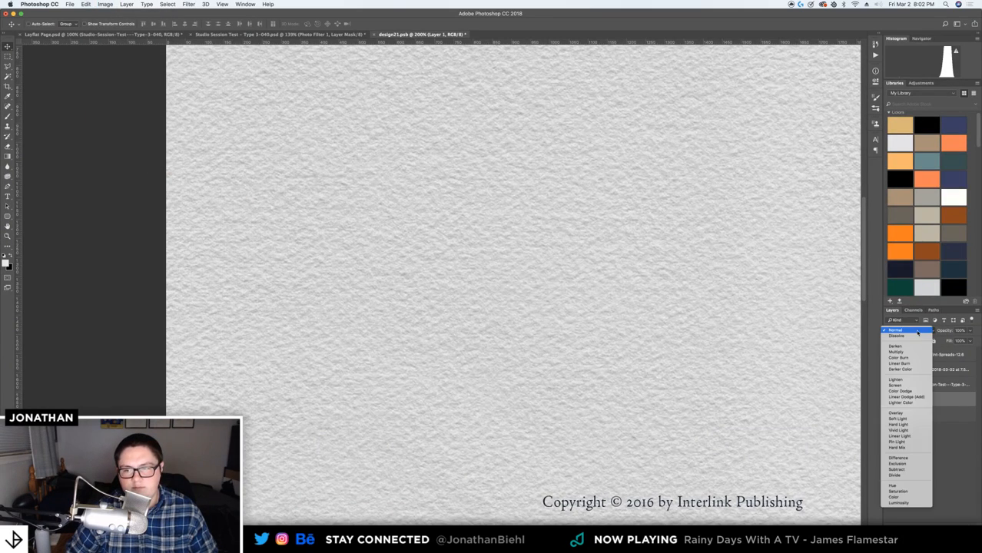
{"action": "left_click", "coordinate": [898, 419]}
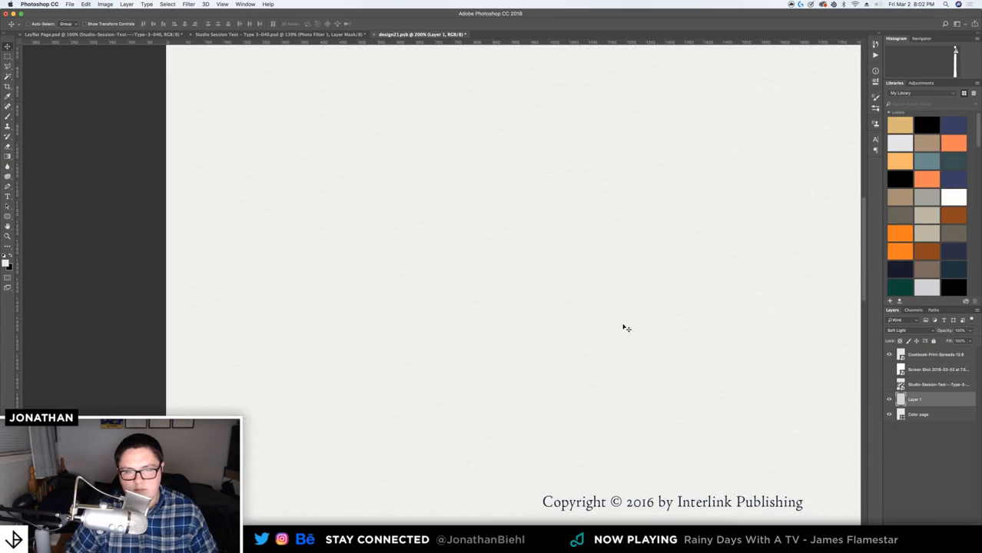
Compare the page with the texture layer hidden and shown, and examine its surface up close and as a whole
{"action": "key", "text": "z"}
{"action": "left_click", "coordinate": [309, 100], "text": "alt"}
{"action": "left_click_drag", "start_coordinate": [321, 125], "coordinate": [358, 407]}
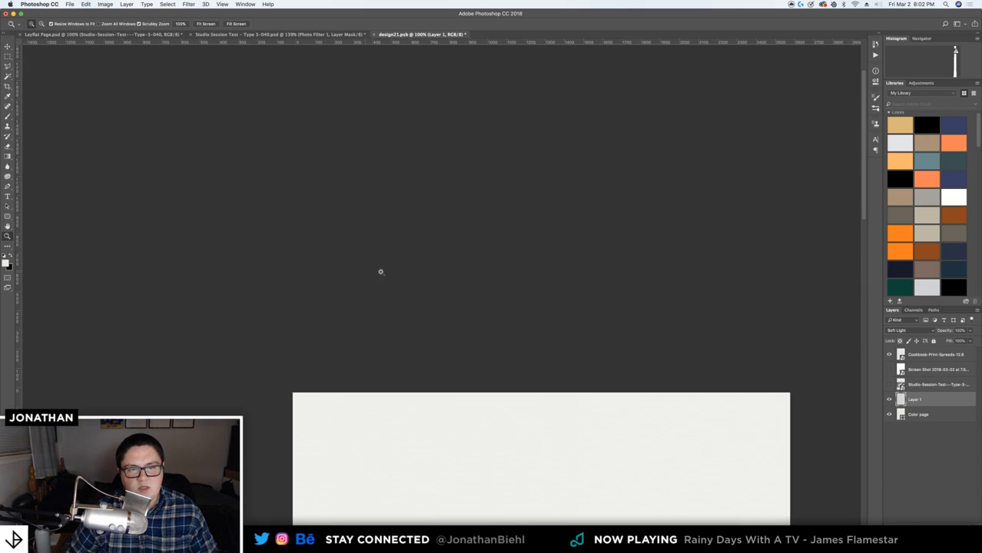
{"action": "left_click", "coordinate": [390, 166]}
{"action": "left_click", "coordinate": [421, 186]}
{"action": "key", "text": "v"}
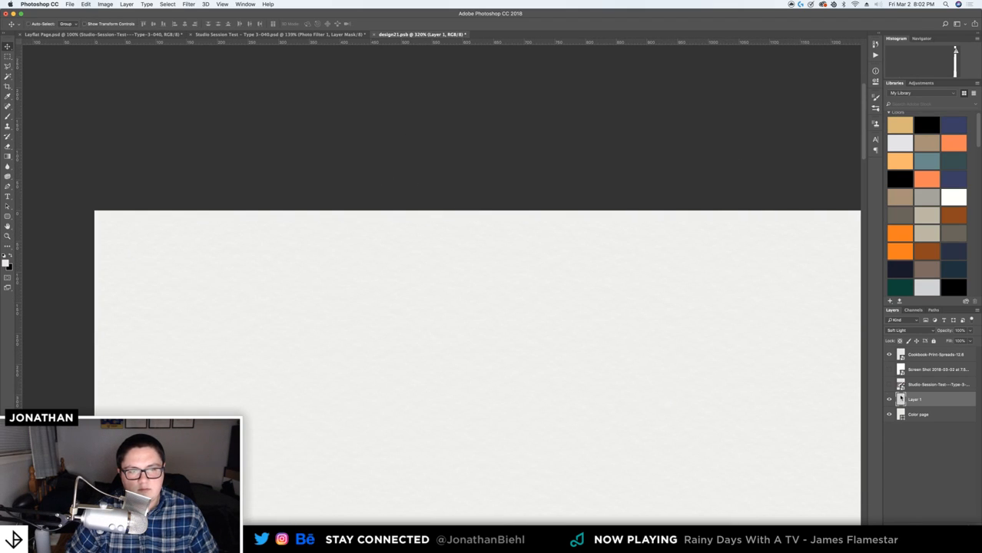
{"action": "left_click", "coordinate": [887, 401]}
{"action": "left_click", "coordinate": [887, 401]}
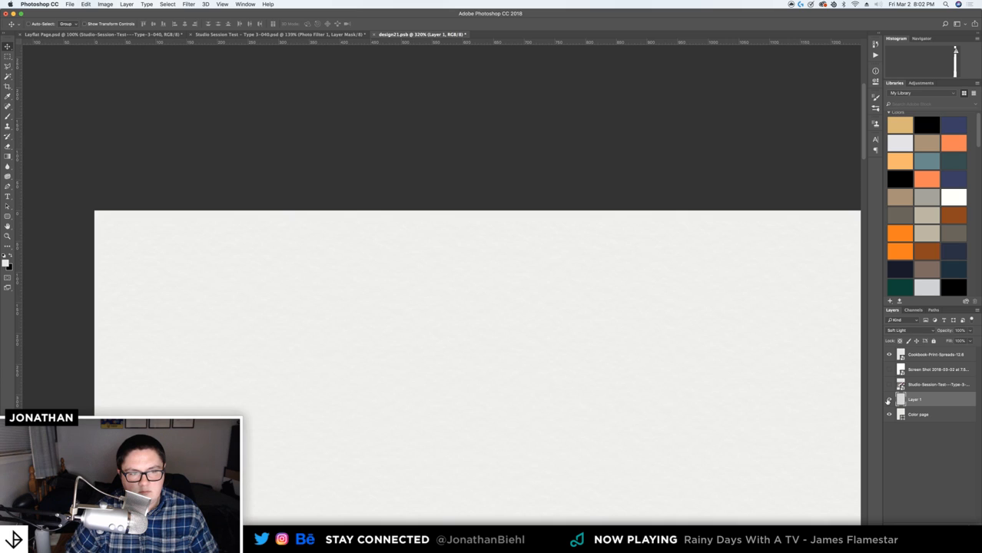
{"action": "key", "text": "z"}
{"action": "left_click", "coordinate": [661, 375], "text": "alt"}
{"action": "left_click", "coordinate": [661, 375], "text": "alt"}
{"action": "left_click", "coordinate": [661, 375], "text": "alt"}
{"action": "left_click_drag", "start_coordinate": [726, 424], "coordinate": [453, 149]}
{"action": "left_click", "coordinate": [584, 261], "text": "alt"}
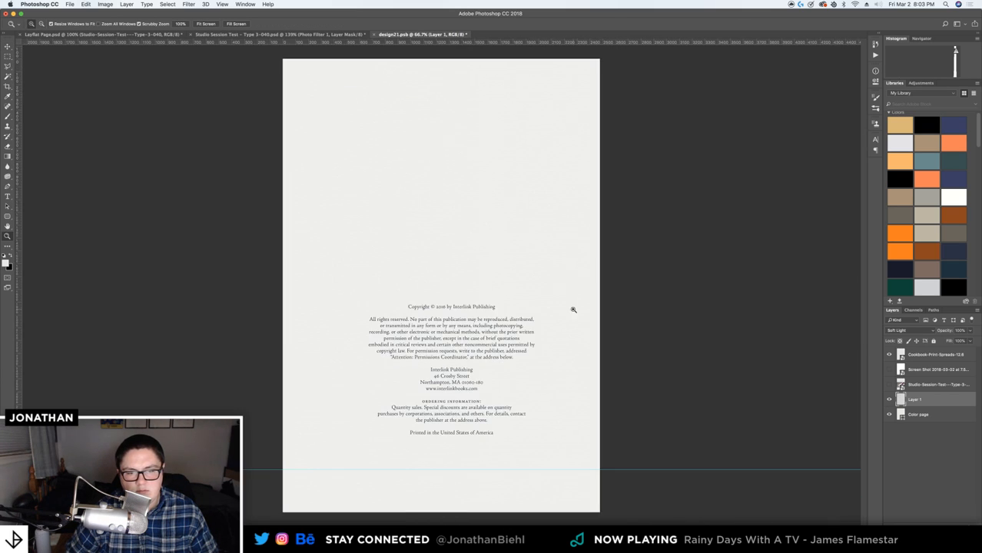
{"action": "left_click", "coordinate": [573, 309]}
{"action": "key", "text": "v"}
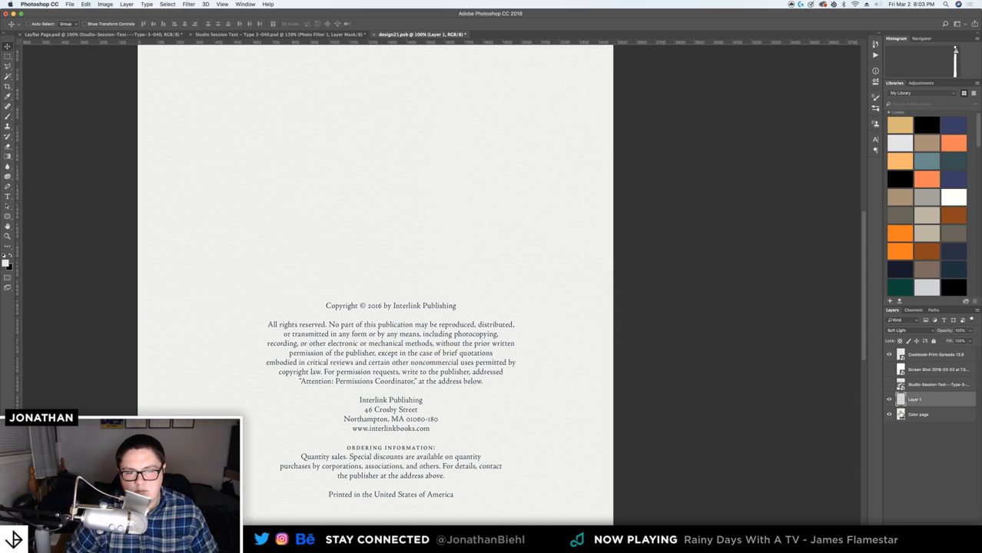
Save design21.psb and return to the Layflat Page.psd mockup
{"action": "key", "text": "super+s"}
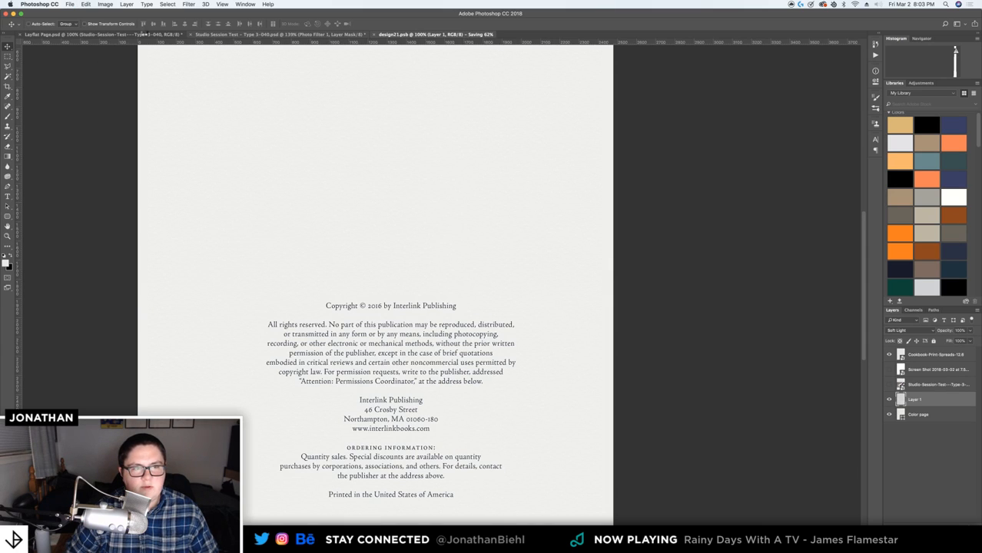
{"action": "key", "text": "super+Tab"}
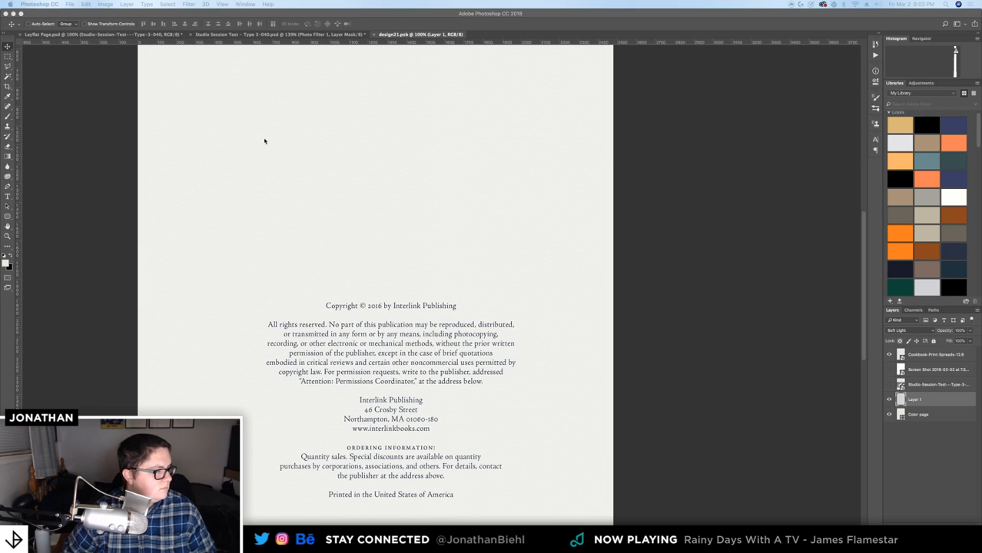
{"action": "left_click", "coordinate": [138, 38]}
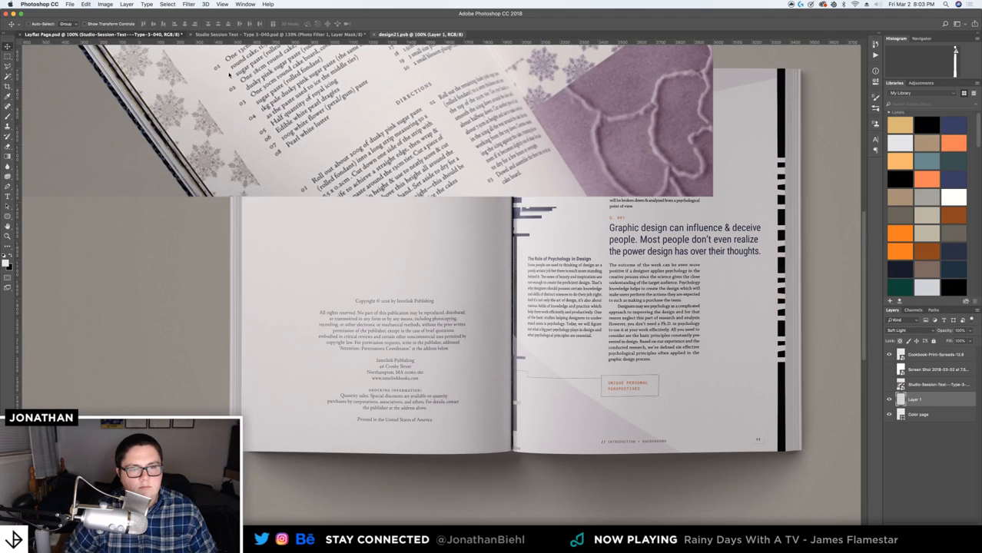
Examine the copyright page in the mockup up close to judge how the paper texture shows
{"action": "key", "text": "z"}
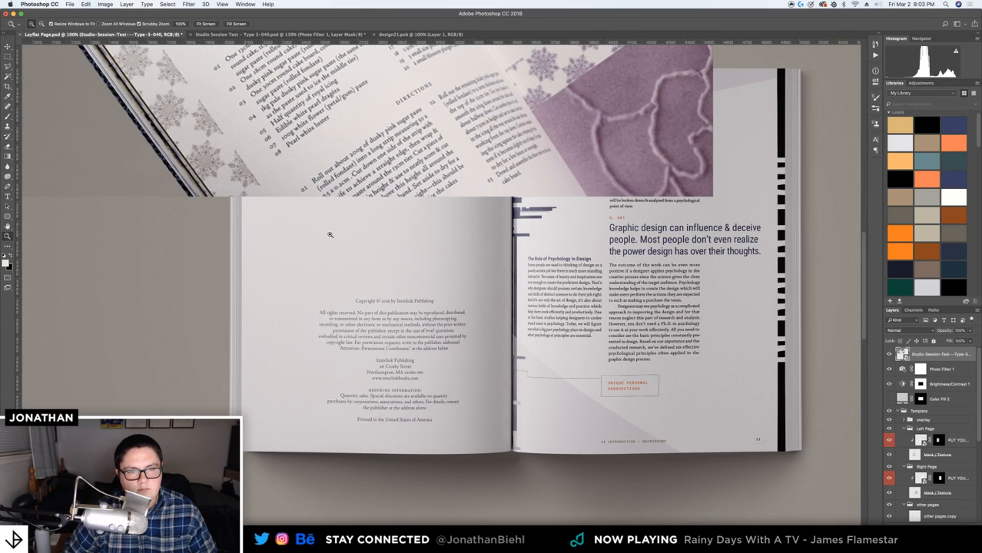
{"action": "left_click", "coordinate": [315, 221]}
{"action": "left_click", "coordinate": [333, 220]}
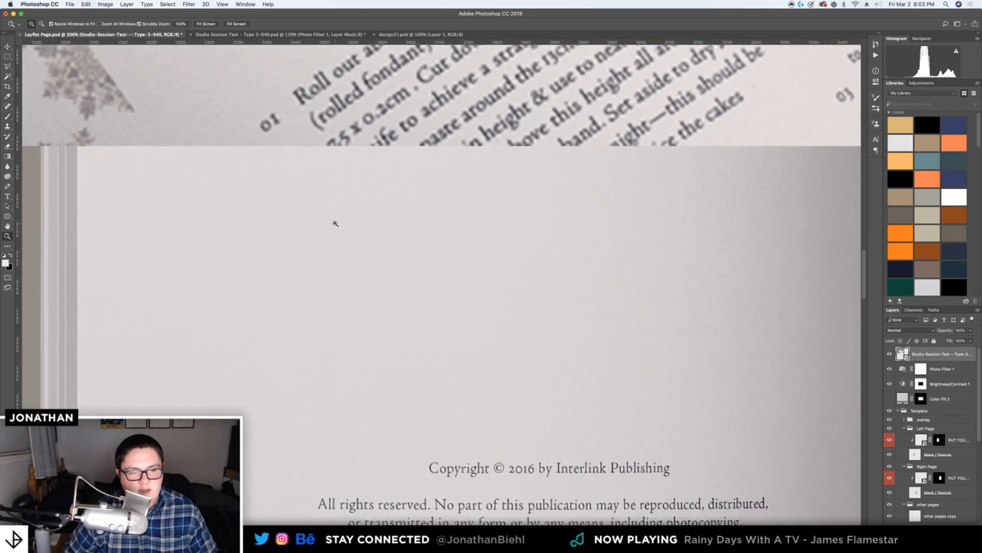
{"action": "left_click", "coordinate": [333, 221]}
{"action": "left_click", "coordinate": [361, 299], "text": "alt"}
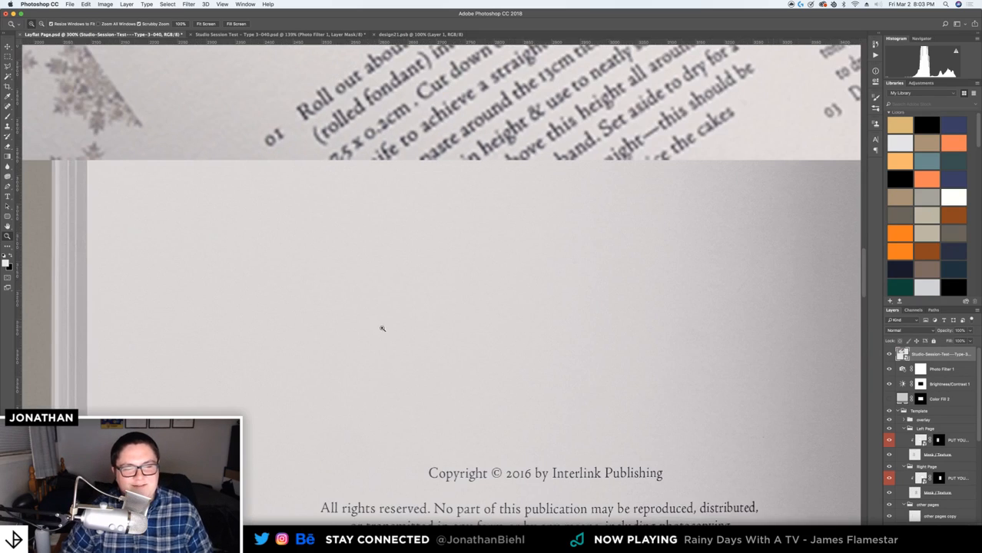
{"action": "left_click_drag", "start_coordinate": [381, 329], "coordinate": [384, 197]}
{"action": "key", "text": "v"}
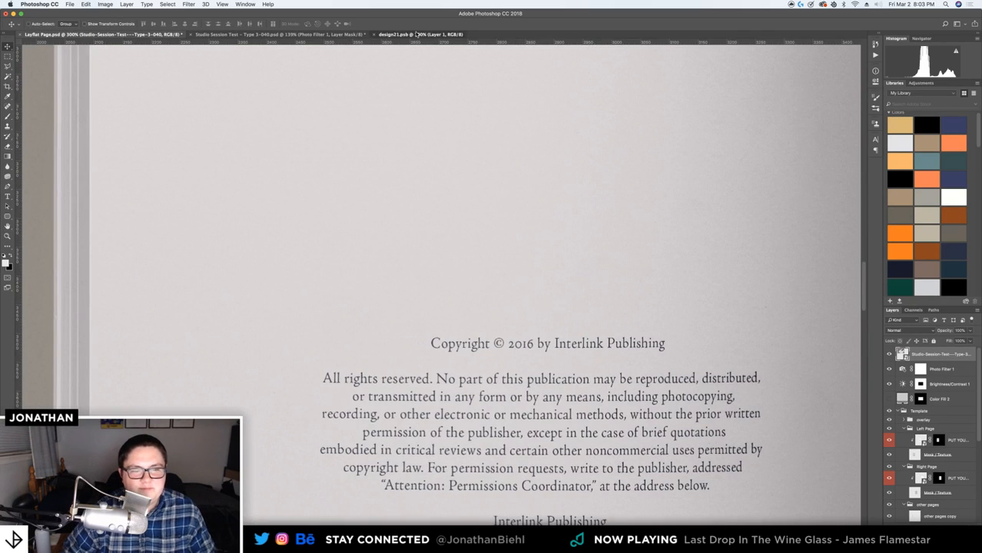
In design21.psb, set the texture layer's blending mode to Normal and apply Brightness/Contrast with brightness about -36 and contrast 100
{"action": "left_click", "coordinate": [416, 34]}
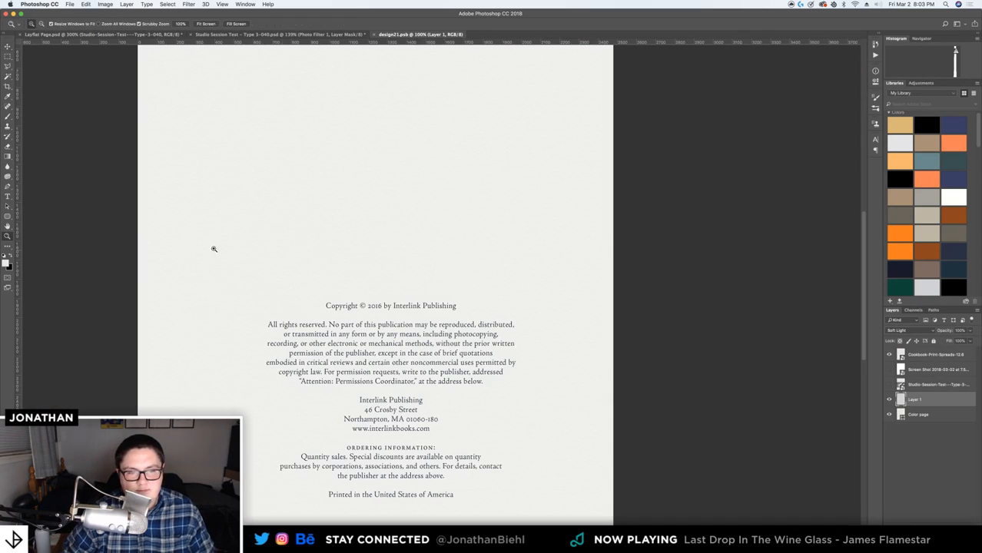
{"action": "scroll", "coordinate": [228, 250], "scroll_direction": "up", "scroll_amount": 3}
{"action": "left_click", "coordinate": [907, 330]}
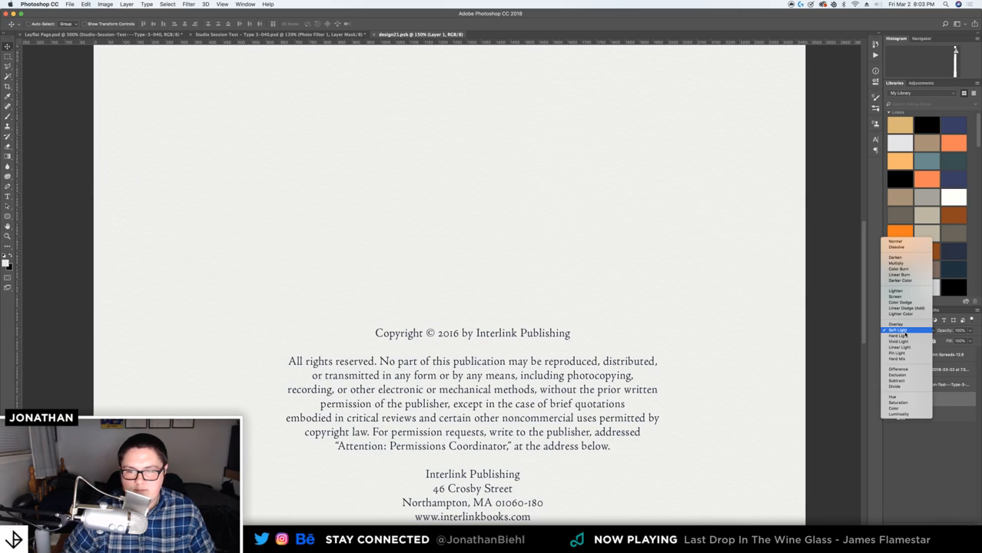
{"action": "left_click", "coordinate": [897, 241]}
{"action": "left_click", "coordinate": [105, 4]}
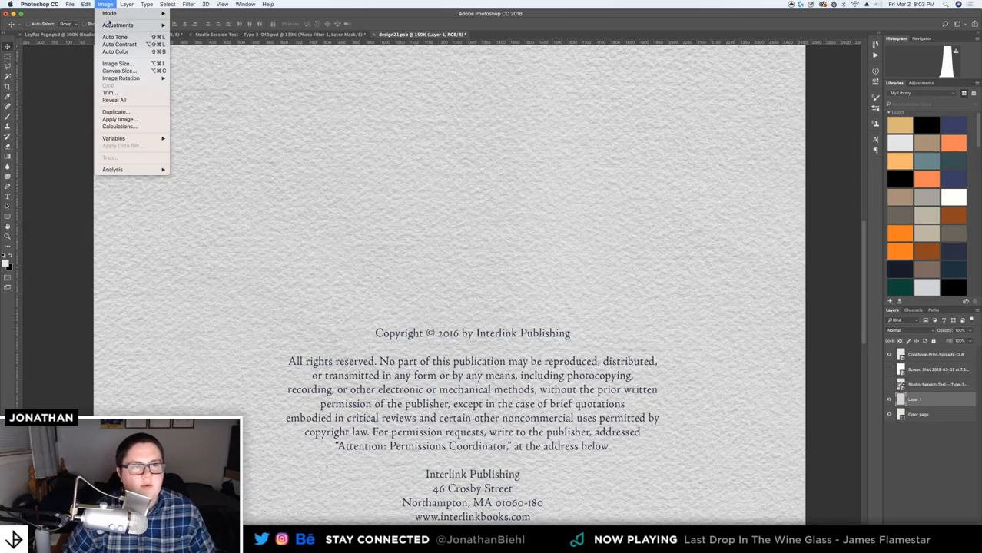
{"action": "mouse_move", "coordinate": [161, 28]}
{"action": "left_click", "coordinate": [196, 25]}
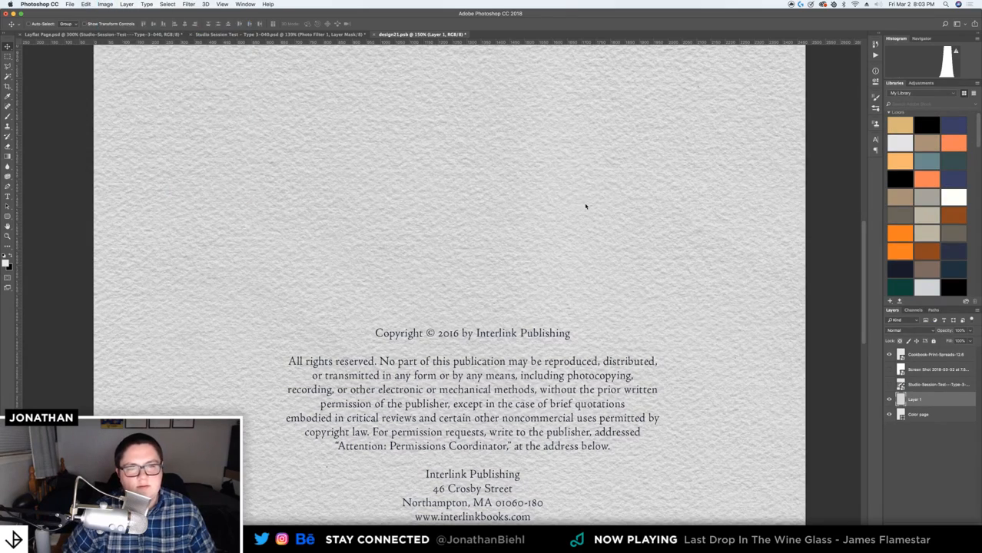
{"action": "left_click_drag", "start_coordinate": [701, 254], "coordinate": [749, 251]}
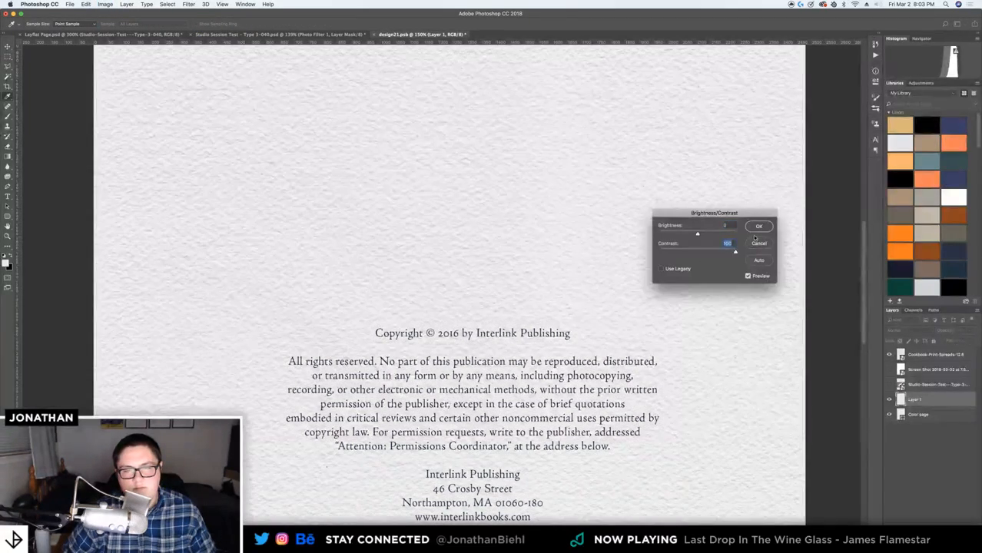
{"action": "left_click_drag", "start_coordinate": [697, 233], "coordinate": [689, 234]}
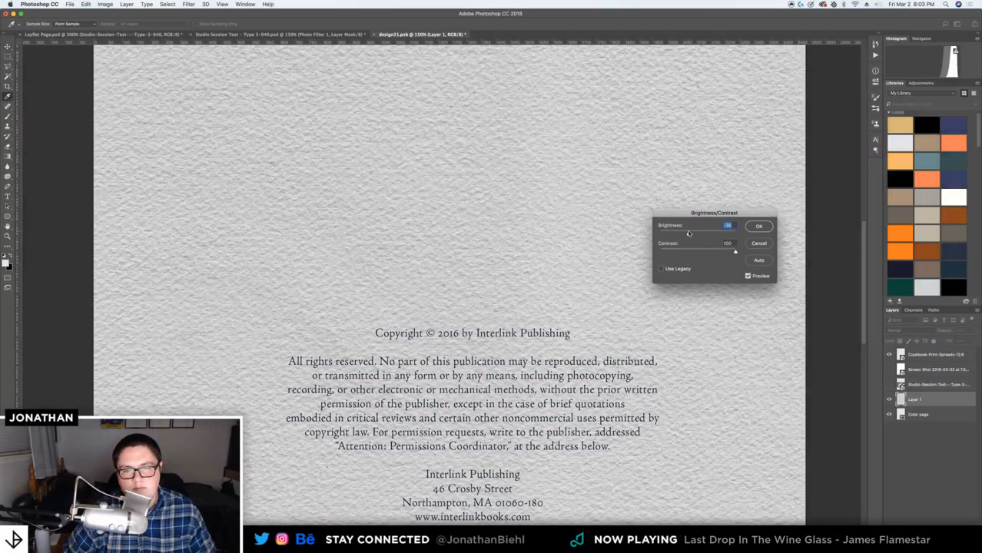
{"action": "left_click", "coordinate": [758, 226]}
{"action": "key", "text": "v"}
Set the adjusted texture layer's blending mode to Soft Light and duplicate it once
{"action": "left_click", "coordinate": [905, 331]}
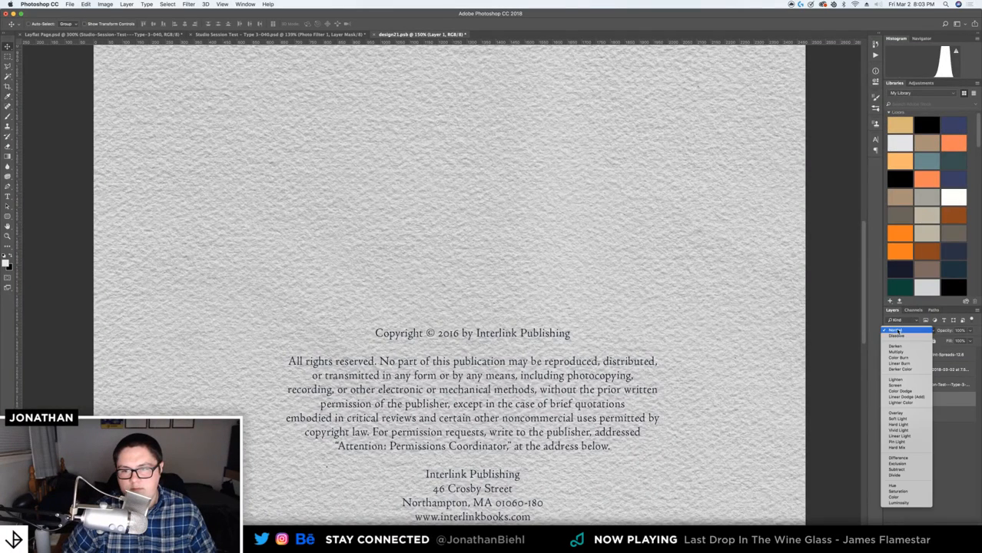
{"action": "left_click", "coordinate": [903, 419]}
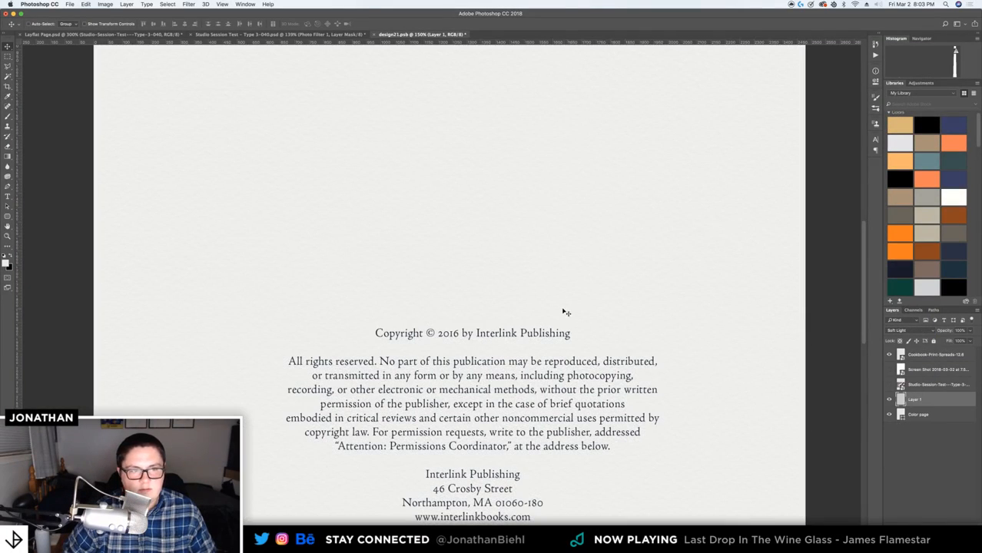
{"action": "key", "text": "super+j"}
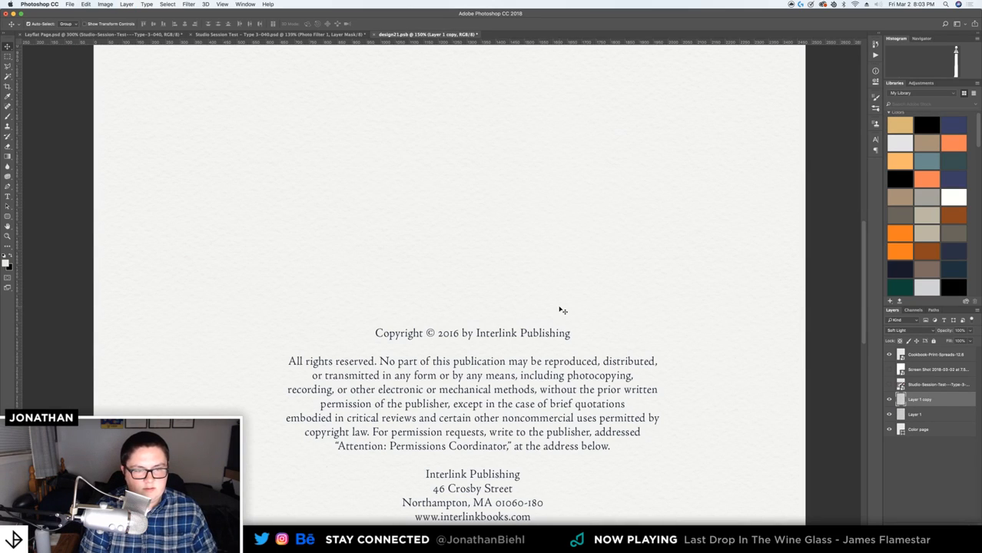
{"action": "key", "text": "super+j"}
{"action": "key", "text": "super+z"}
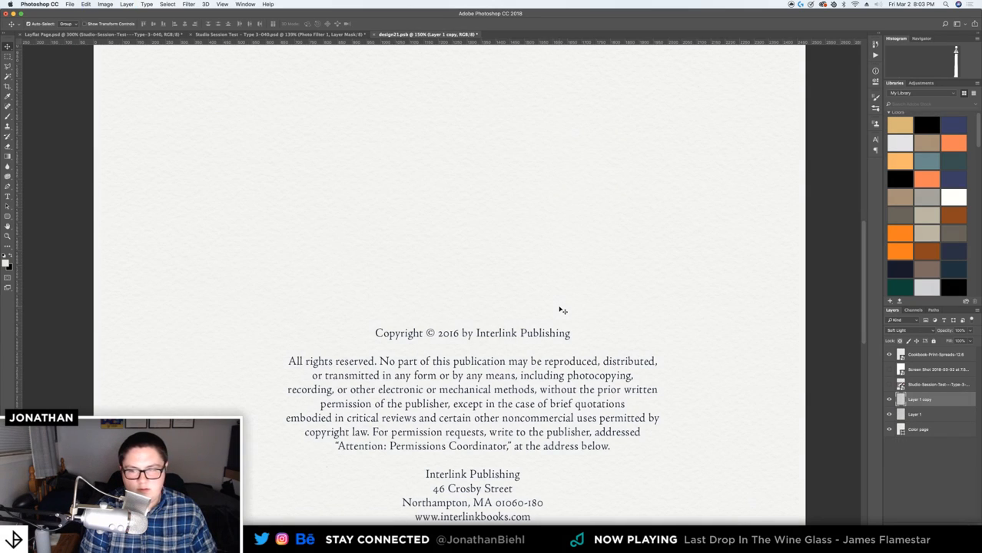
{"action": "left_click", "coordinate": [105, 3]}
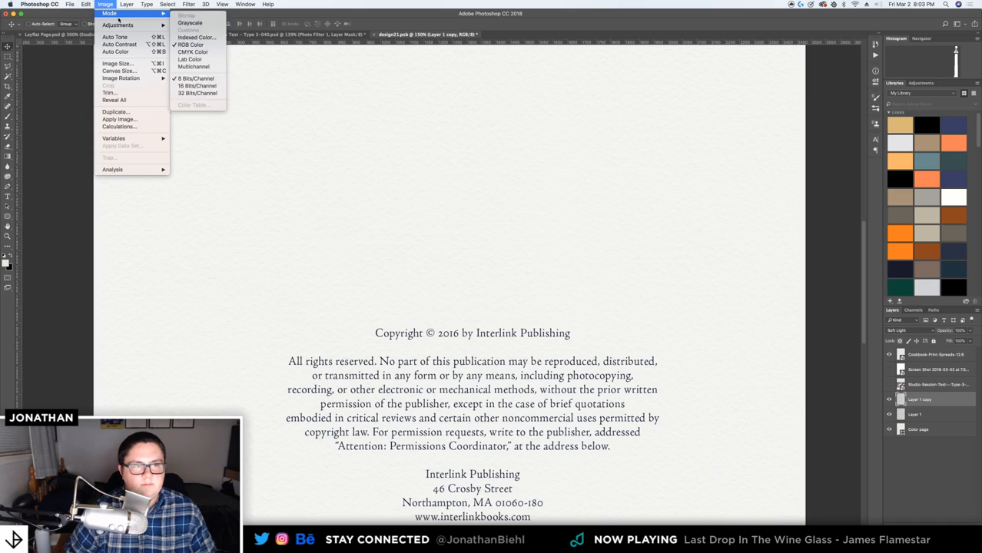
{"action": "mouse_move", "coordinate": [164, 25]}
{"action": "left_click", "coordinate": [203, 25]}
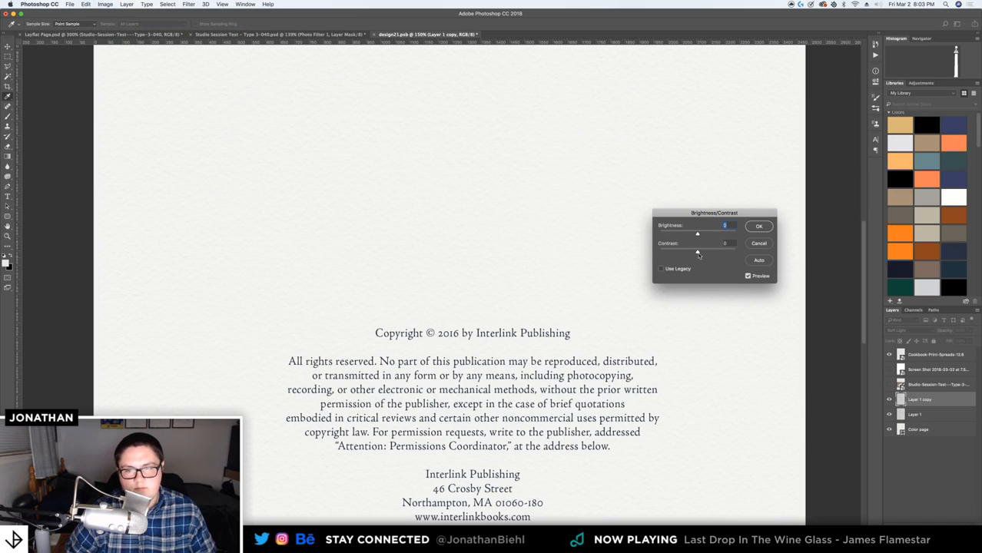
{"action": "left_click", "coordinate": [759, 242]}
Hide the original texture layer and set its duplicate, Layer 1 copy, to Multiply blending at 20% opacity
{"action": "left_click", "coordinate": [897, 330]}
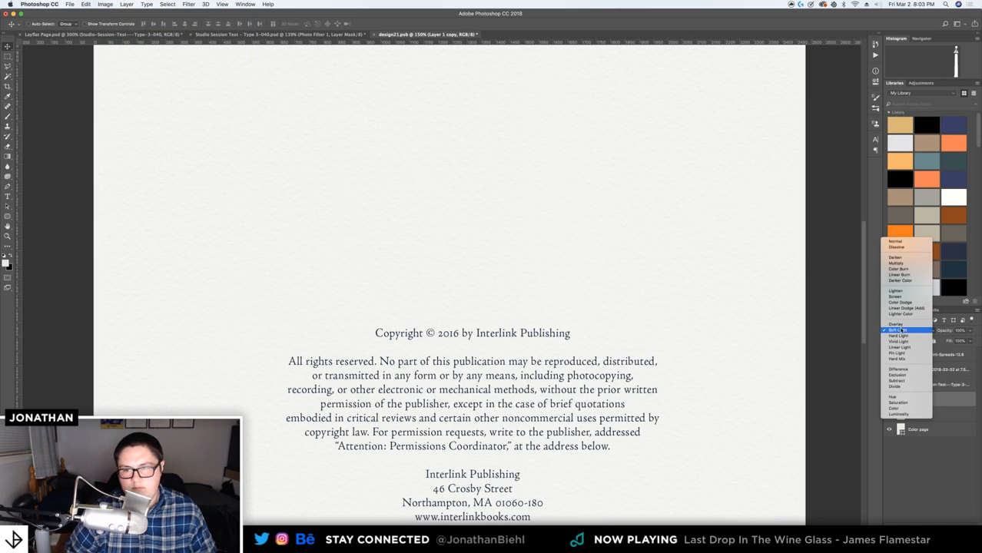
{"action": "left_click", "coordinate": [905, 264]}
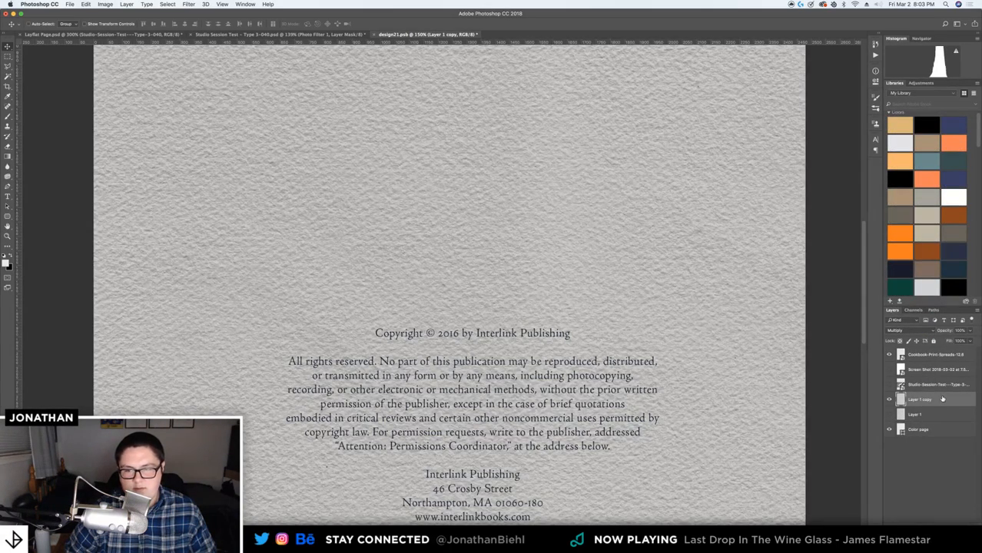
{"action": "key", "text": "2"}
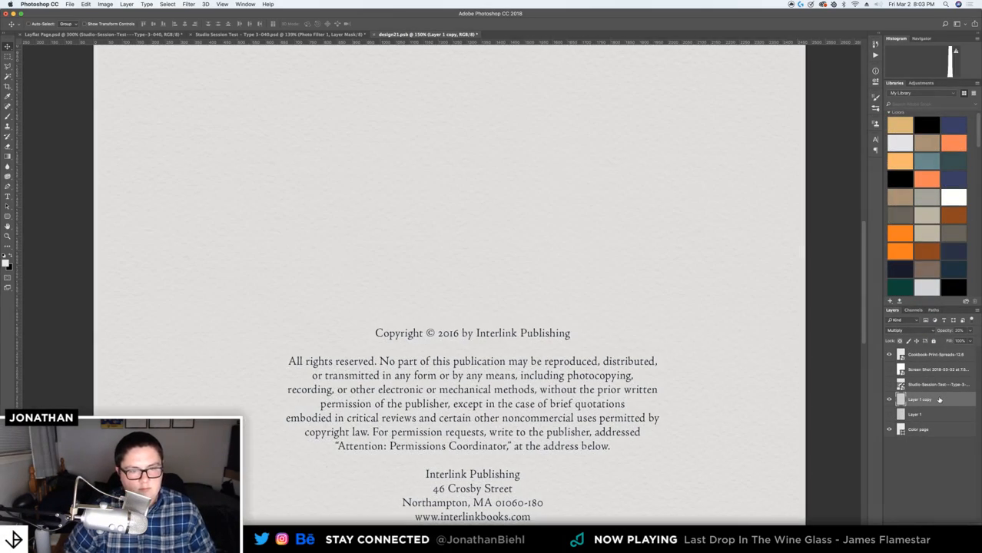
{"action": "key", "text": "z"}
{"action": "left_click", "coordinate": [484, 322], "text": "alt"}
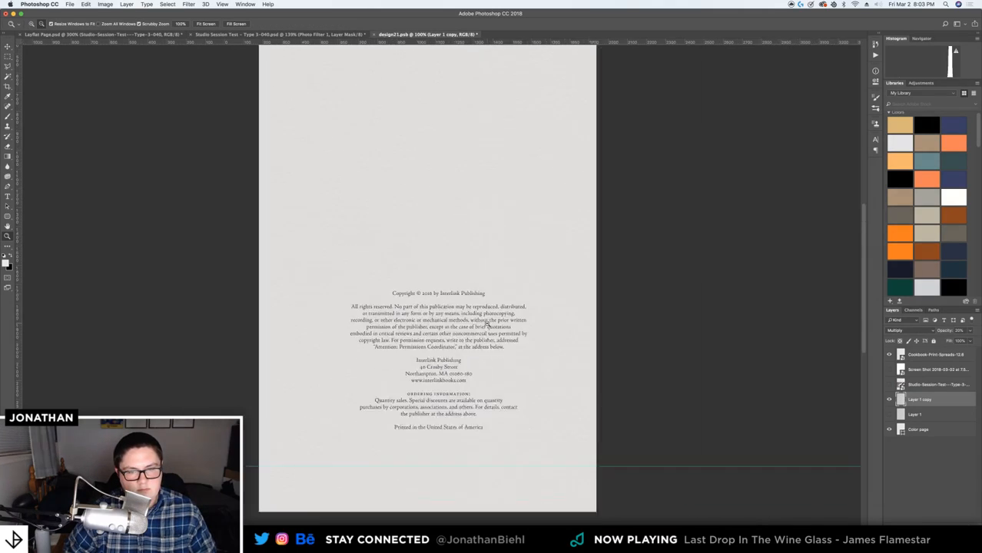
{"action": "left_click", "coordinate": [453, 309]}
{"action": "left_click", "coordinate": [467, 271]}
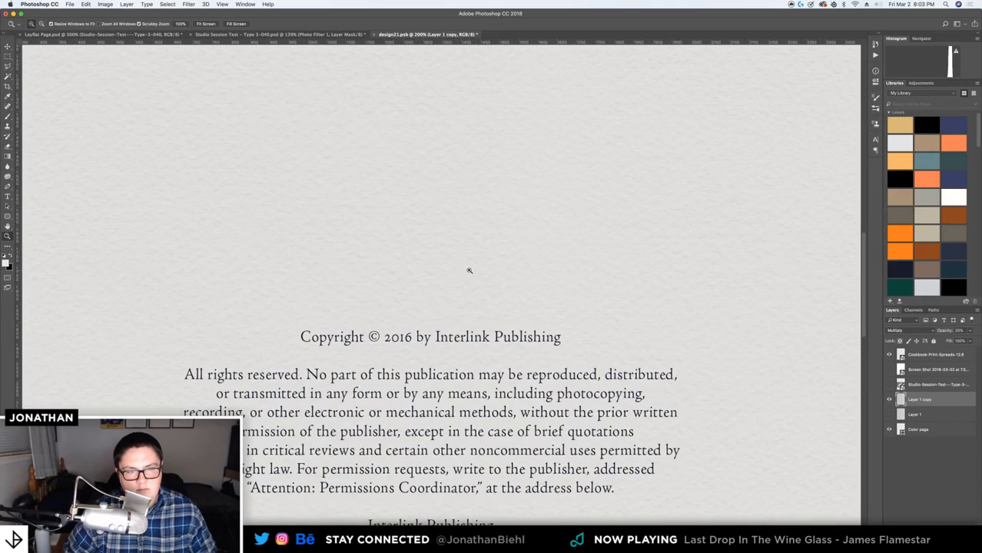
{"action": "left_click", "coordinate": [469, 270]}
{"action": "left_click", "coordinate": [469, 270], "text": "alt"}
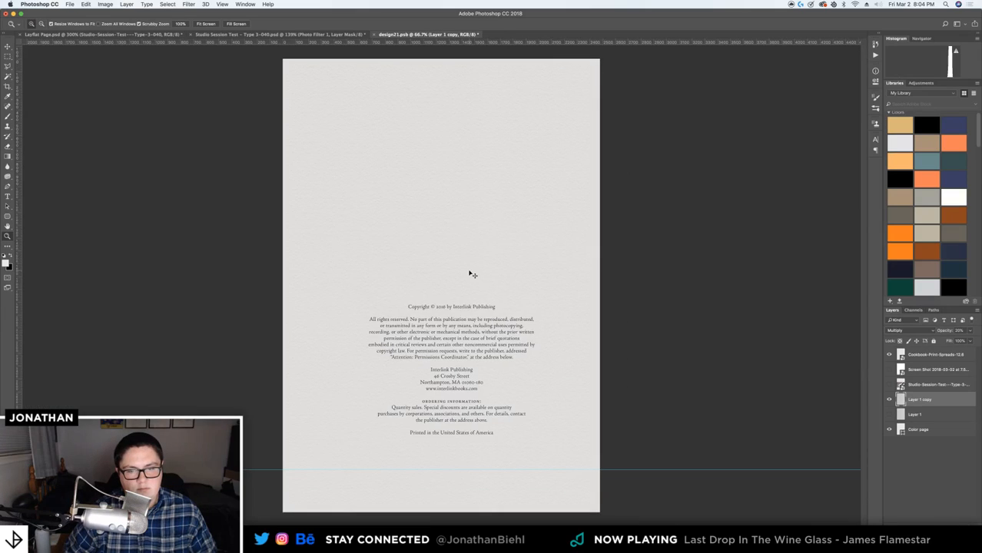
Save design21.psb and compare the page with and without the Layer 1 copy texture
{"action": "key", "text": "super+s"}
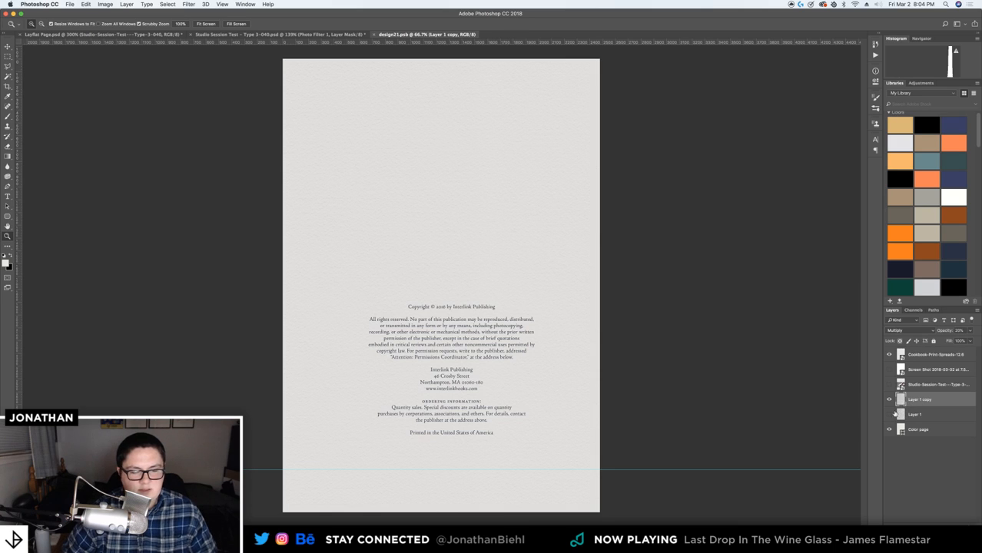
{"action": "left_click", "coordinate": [889, 400]}
{"action": "left_click", "coordinate": [889, 400]}
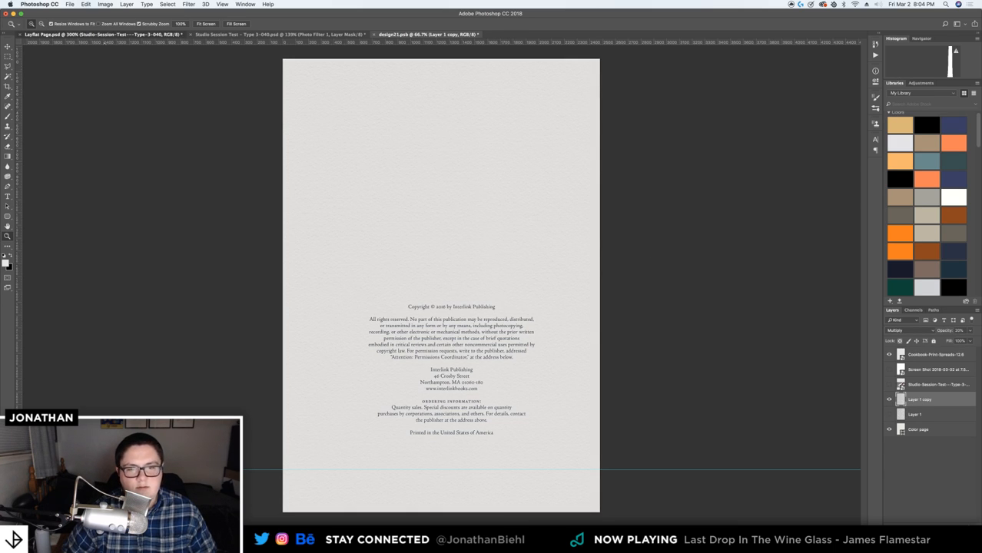
Return to the Layflat Page.psd mockup and examine the copyright page's texture up close against the reference photo
{"action": "left_click", "coordinate": [105, 35]}
{"action": "left_click", "coordinate": [416, 254], "text": "alt"}
{"action": "left_click", "coordinate": [417, 255], "text": "alt"}
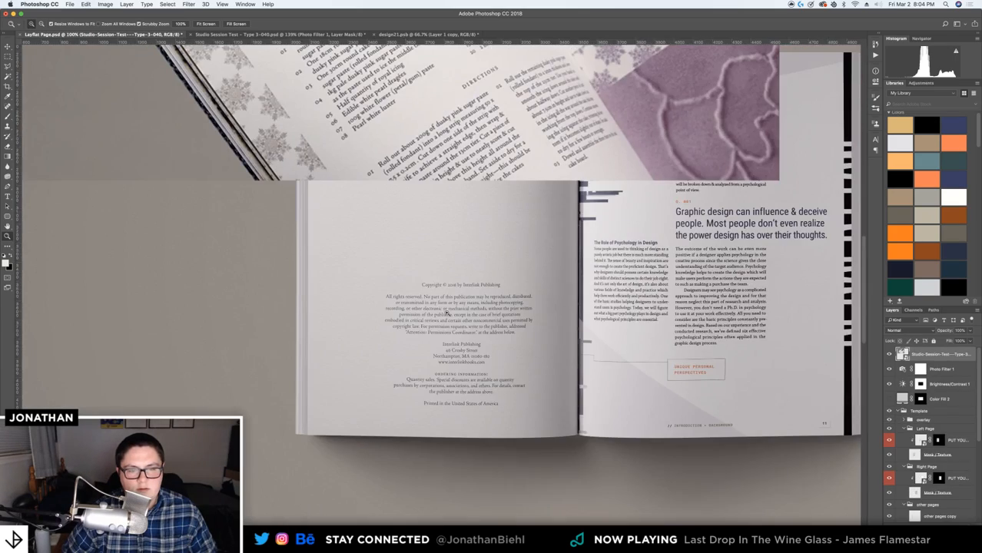
{"action": "left_click", "coordinate": [394, 374]}
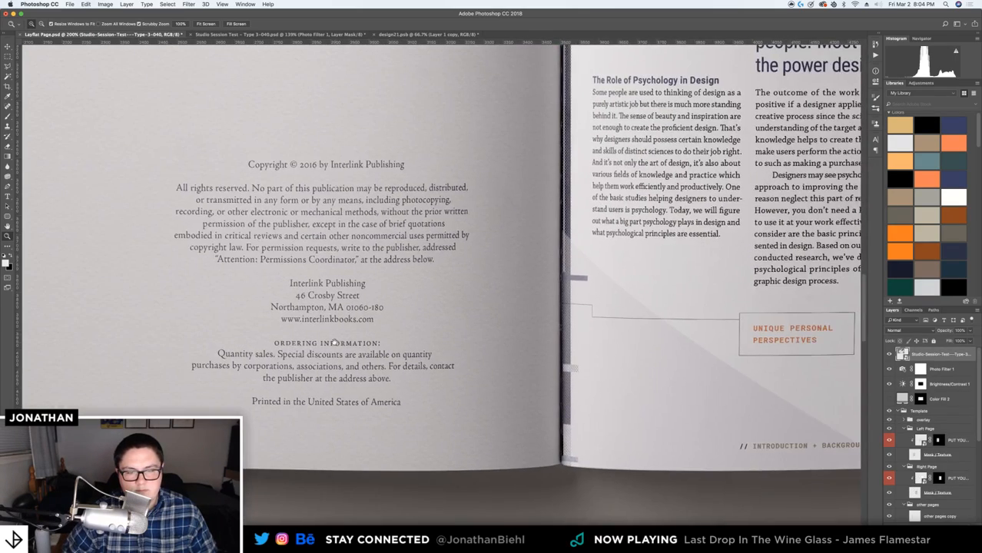
{"action": "left_click", "coordinate": [512, 395]}
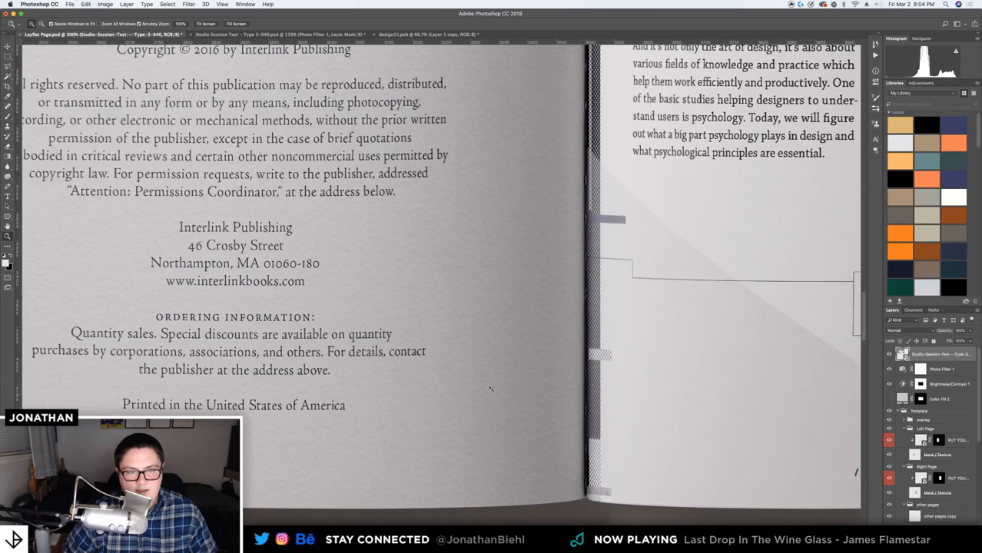
{"action": "scroll", "coordinate": [454, 323], "scroll_direction": "up", "scroll_amount": 5}
{"action": "scroll", "coordinate": [411, 299], "scroll_direction": "up", "scroll_amount": 5}
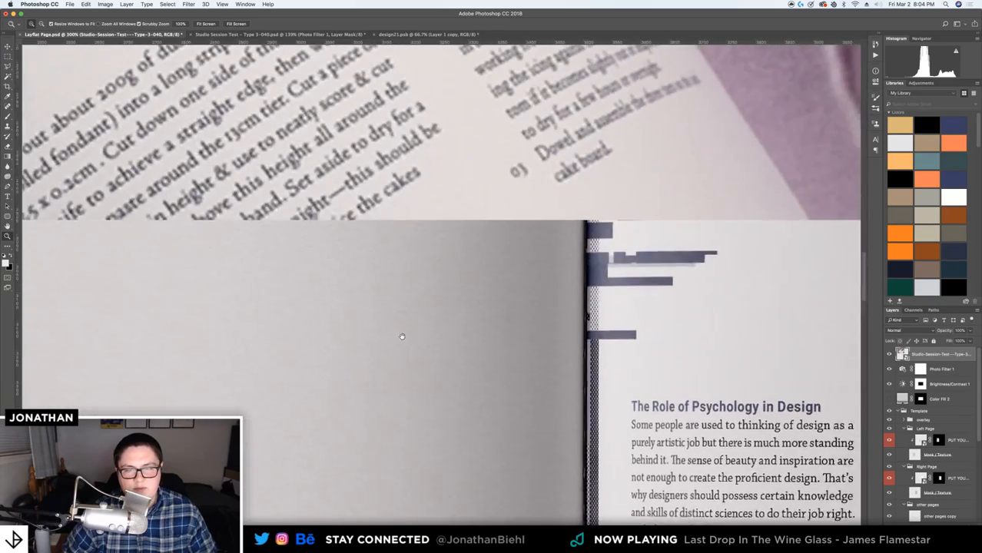
{"action": "scroll", "coordinate": [402, 337], "scroll_direction": "left", "scroll_amount": 10}
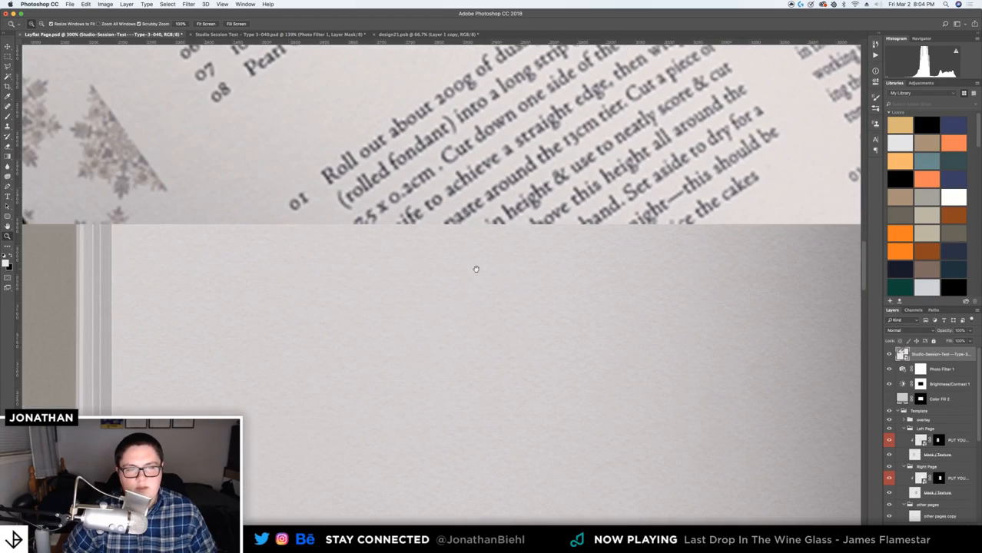
{"action": "key", "text": "super+0"}
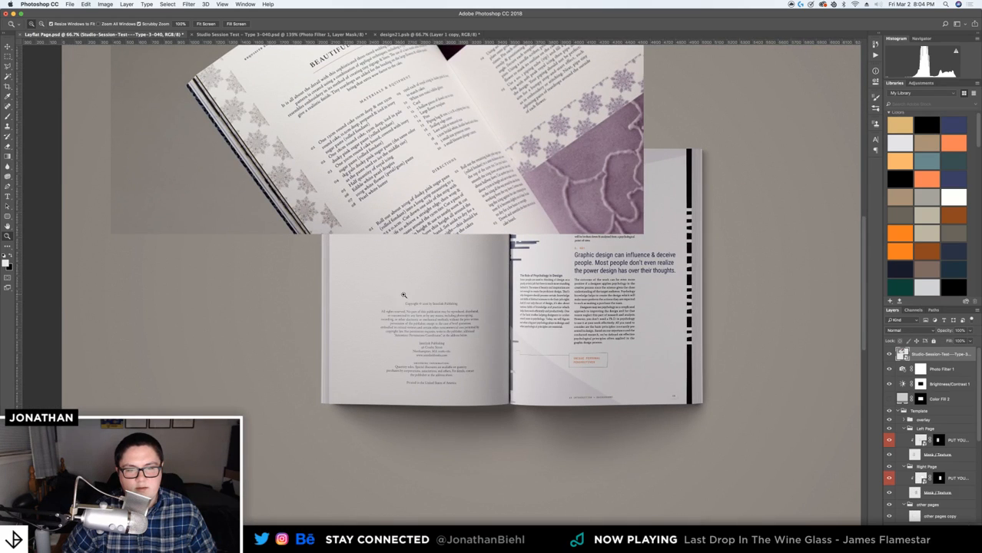
{"action": "left_click", "coordinate": [384, 224]}
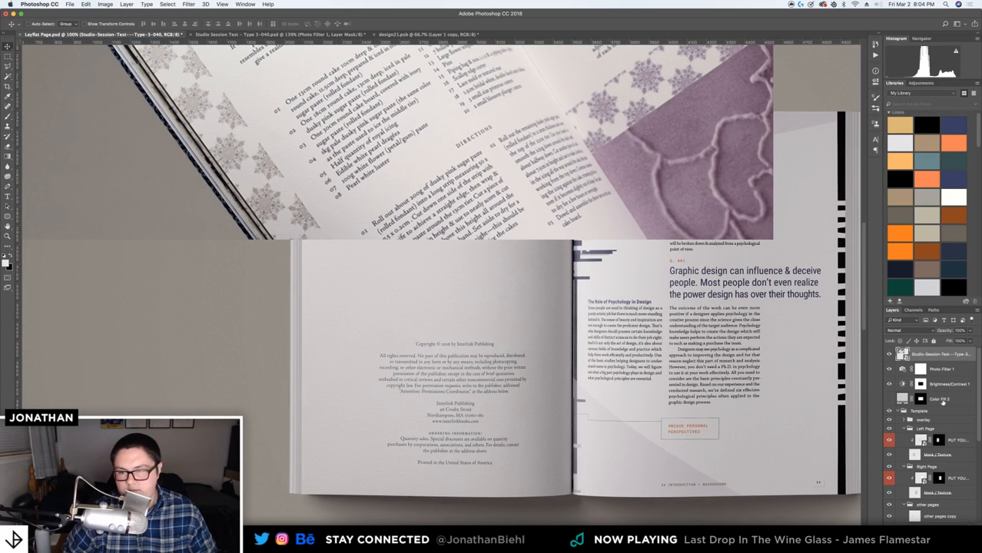
Check what the Brightness/Contrast 1 layer and its mask affect by turning each off and back on
{"action": "left_click", "coordinate": [924, 386]}
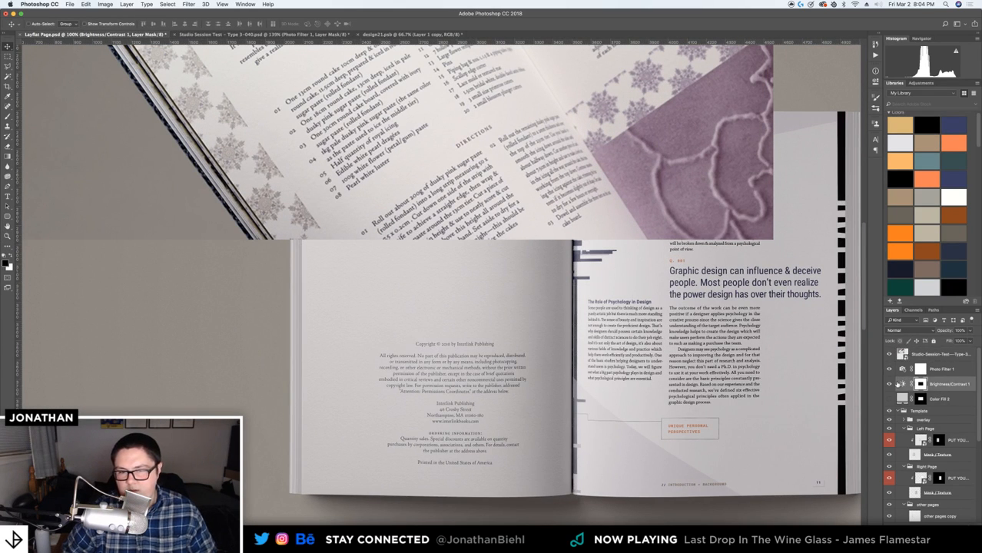
{"action": "left_click", "coordinate": [902, 384]}
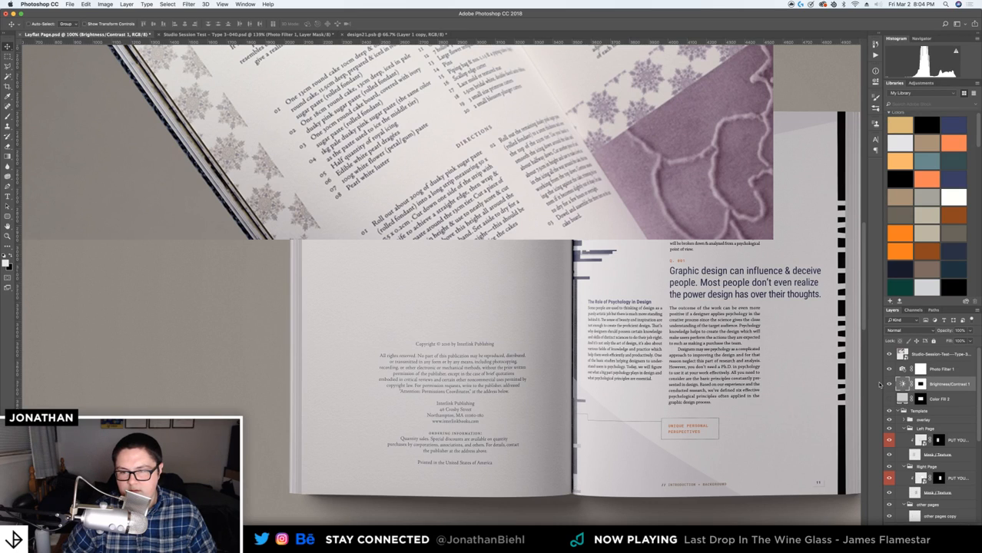
{"action": "left_click", "coordinate": [887, 384]}
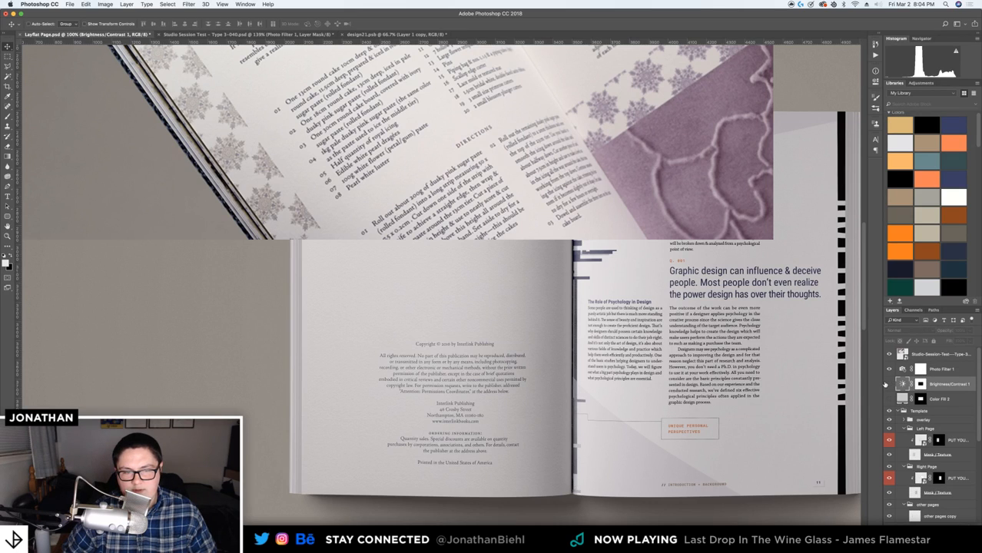
{"action": "left_click", "coordinate": [888, 384]}
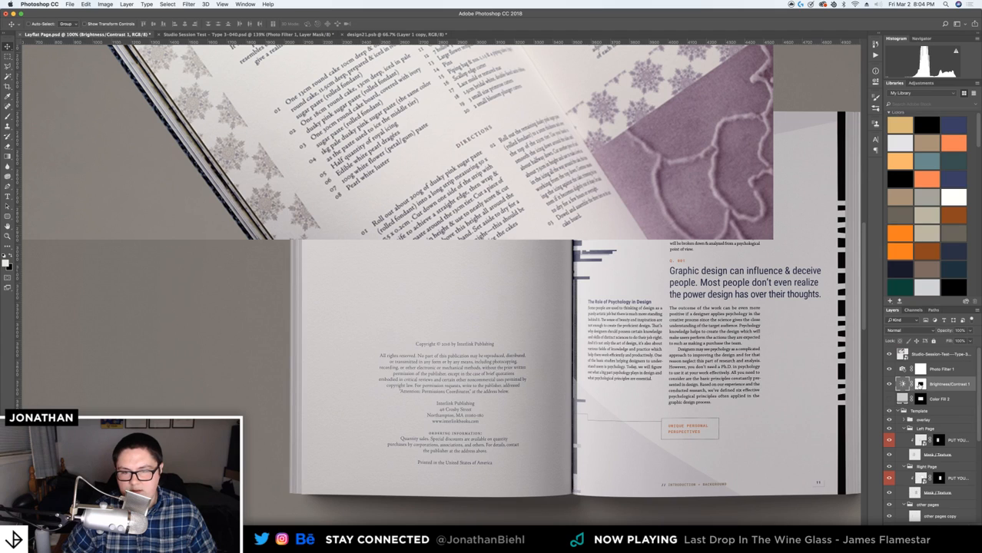
{"action": "right_click", "coordinate": [920, 385]}
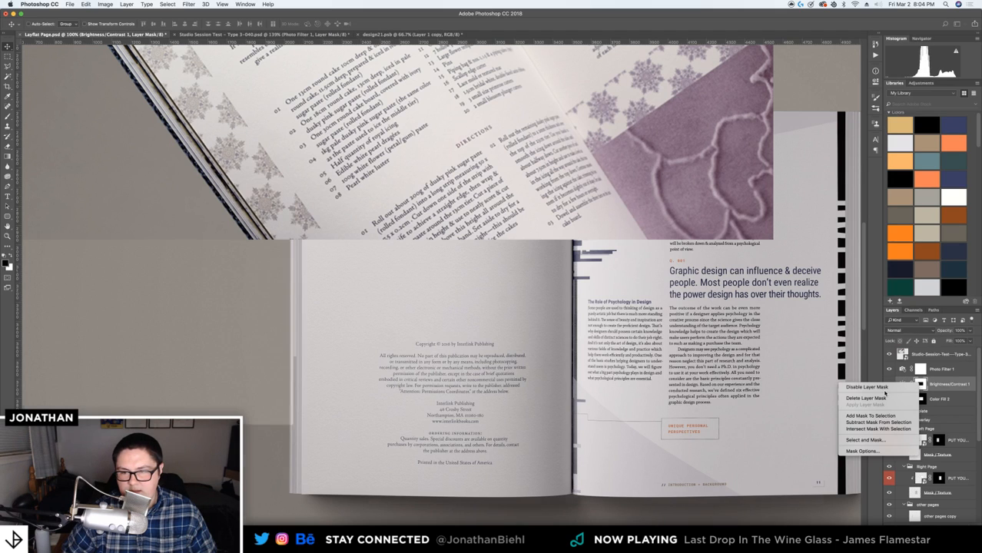
{"action": "left_click", "coordinate": [888, 388]}
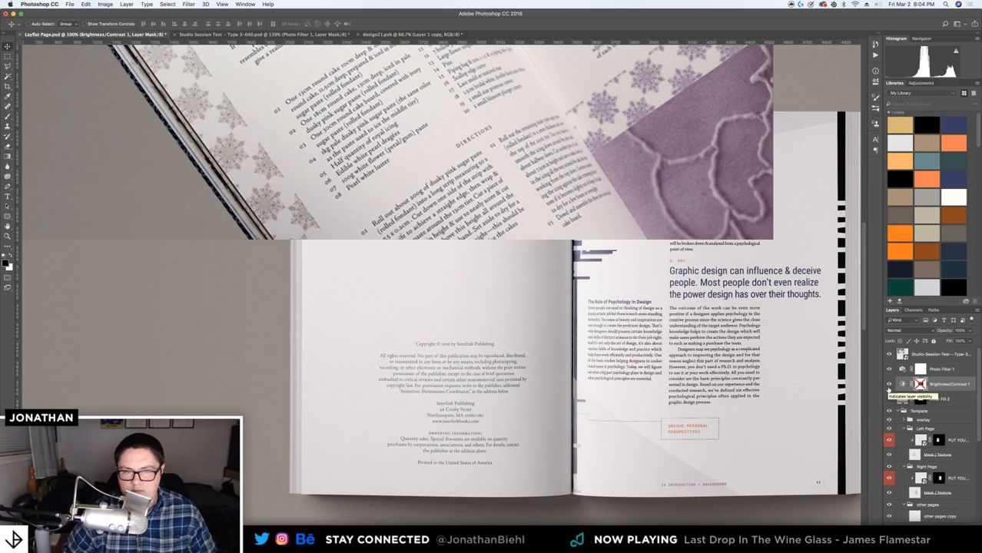
{"action": "right_click", "coordinate": [922, 382]}
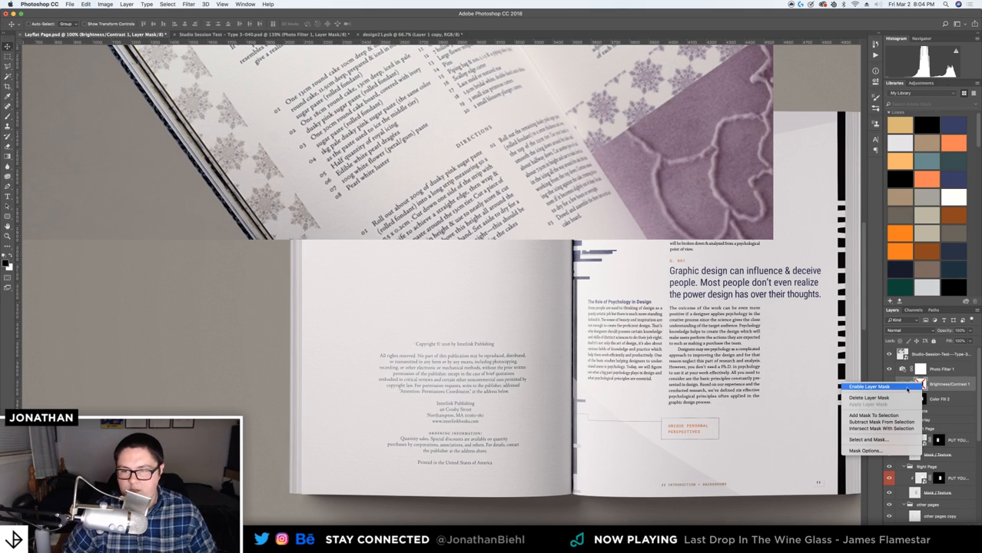
{"action": "left_click", "coordinate": [940, 386]}
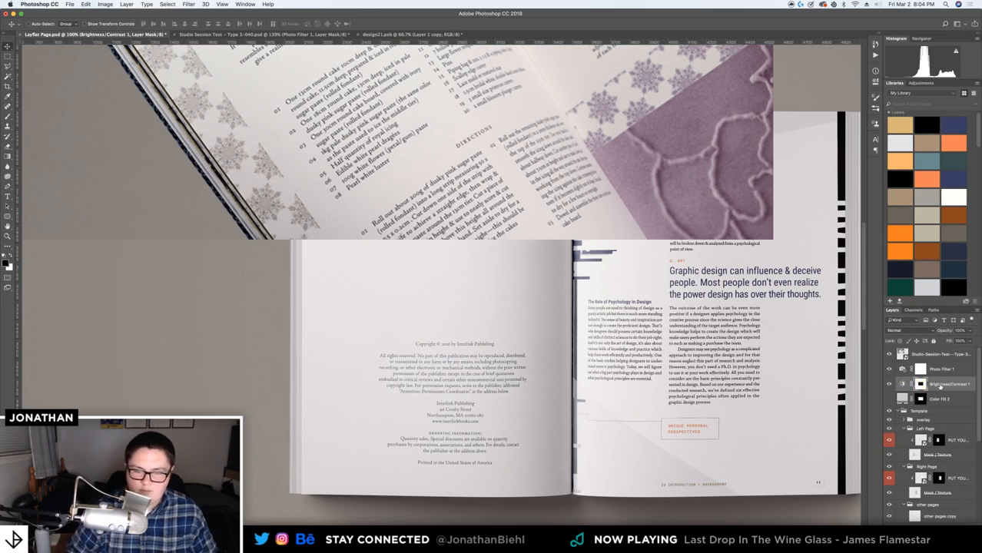
Duplicate the Brightness/Contrast 1 adjustment layer and rename the original as Brightness/Contrast BG
{"action": "key", "text": "super+j"}
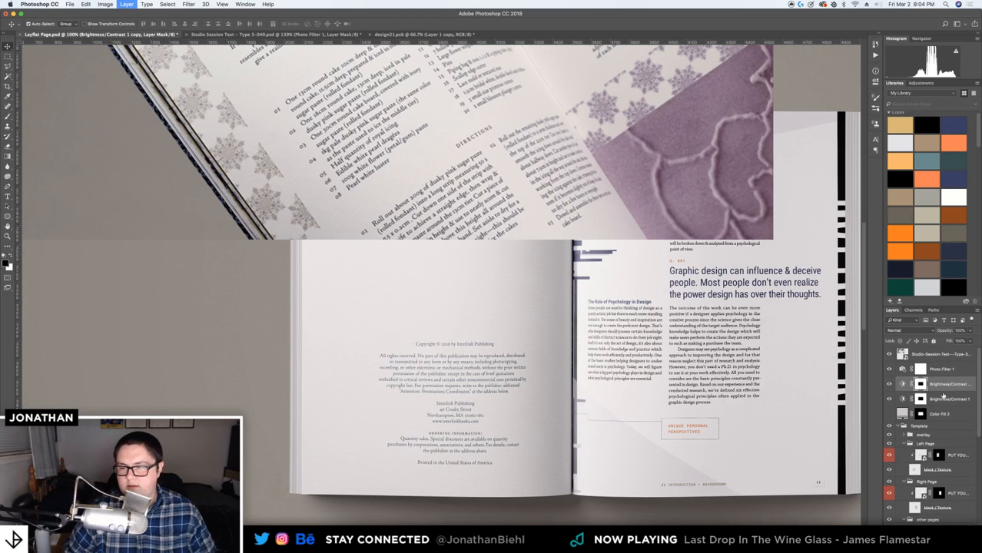
{"action": "left_click", "coordinate": [942, 400]}
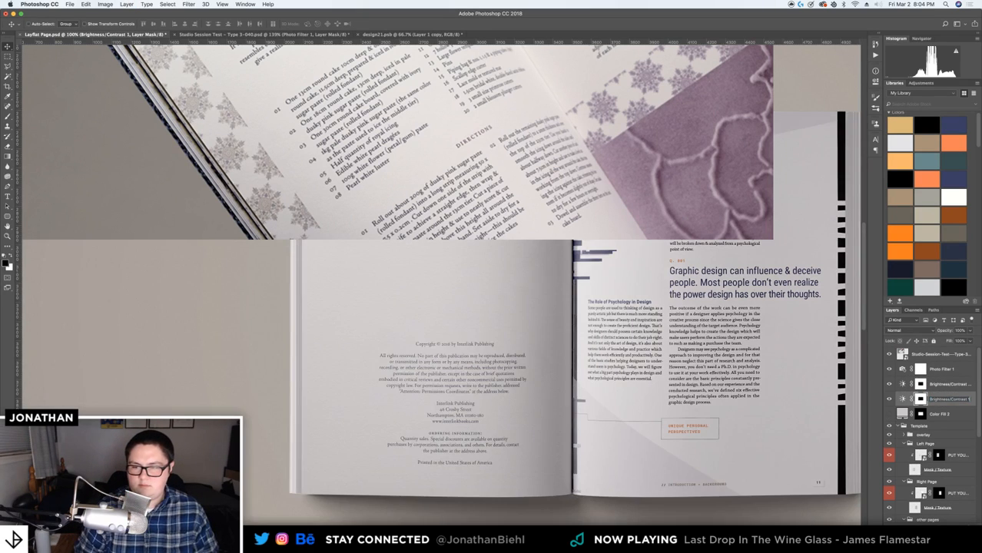
{"action": "type", "text": "BG"}
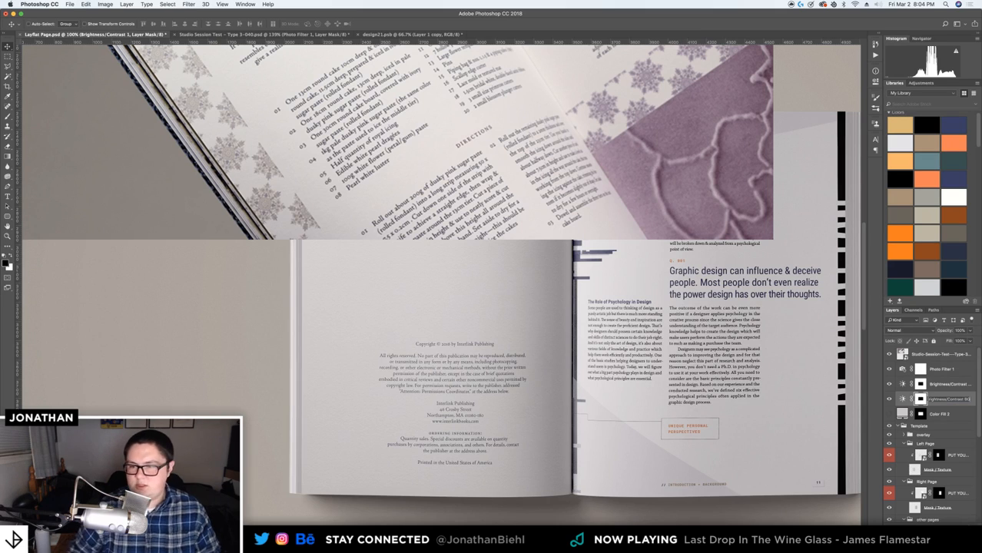
{"action": "key", "text": "Return"}
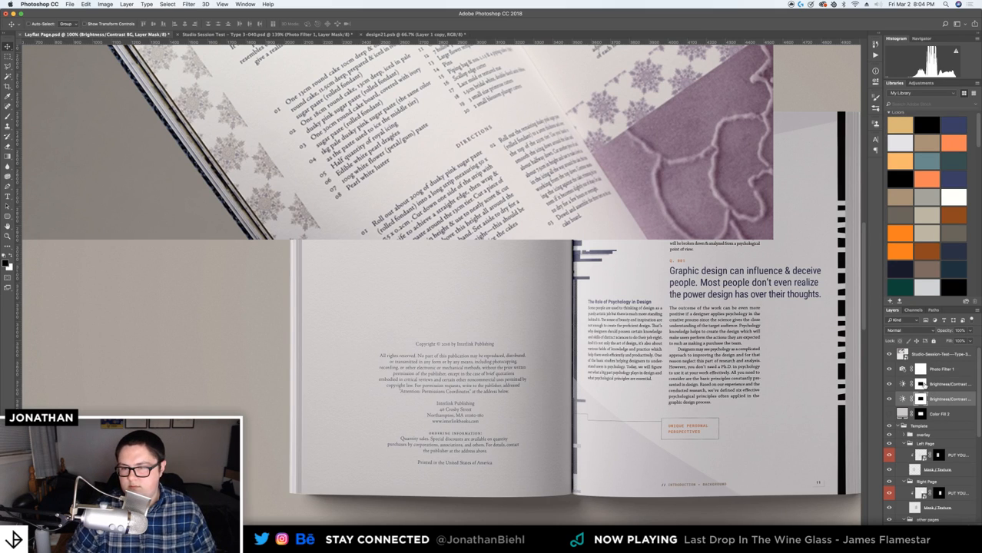
Invert the duplicated Brightness/Contrast layer's mask so it targets the book pages, and check its brightness and contrast settings
{"action": "left_click", "coordinate": [947, 385]}
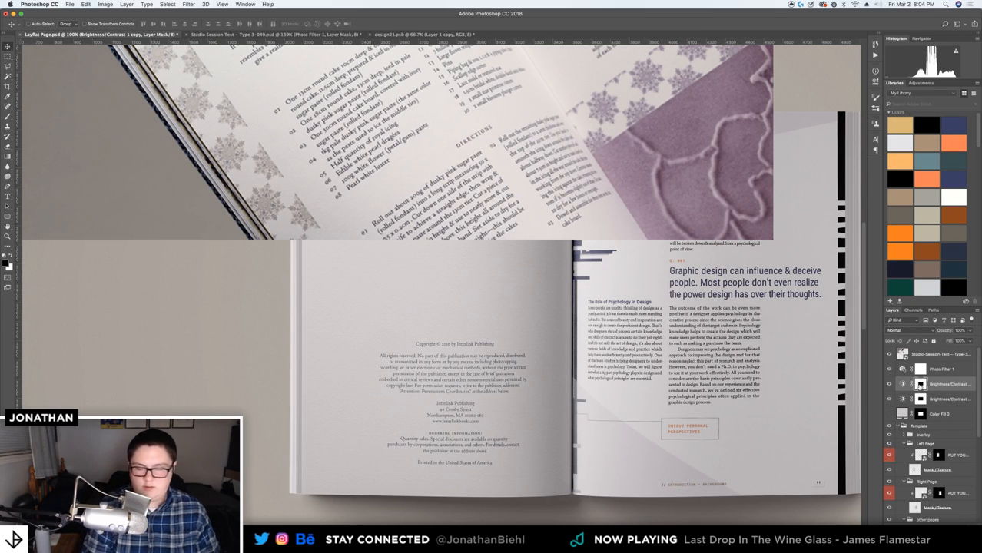
{"action": "key", "text": "super+2"}
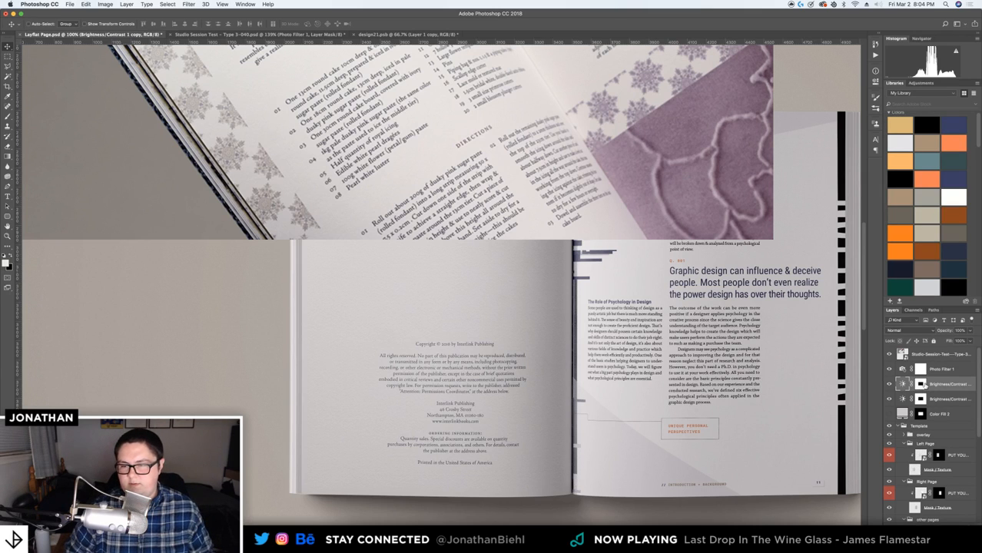
{"action": "left_click", "coordinate": [921, 385]}
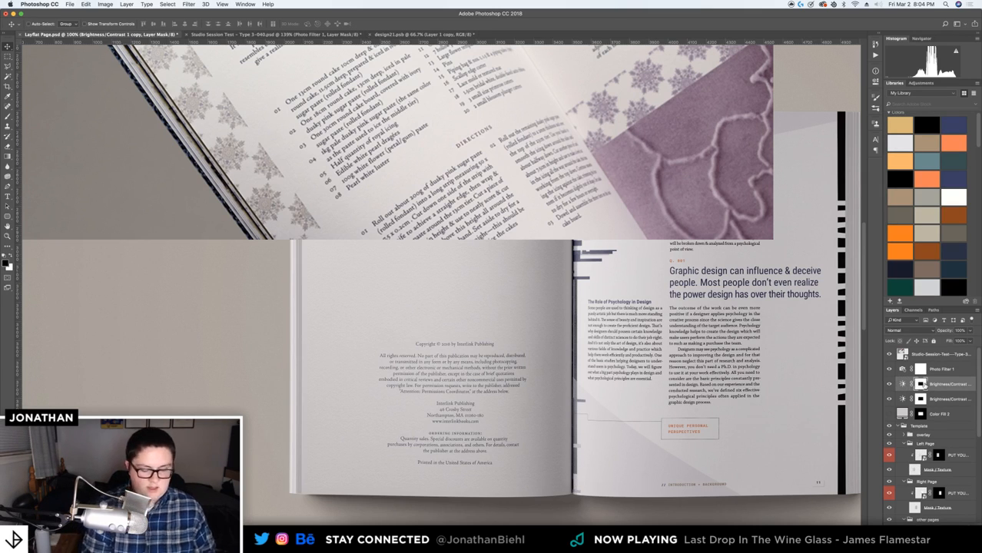
{"action": "key", "text": "super+i"}
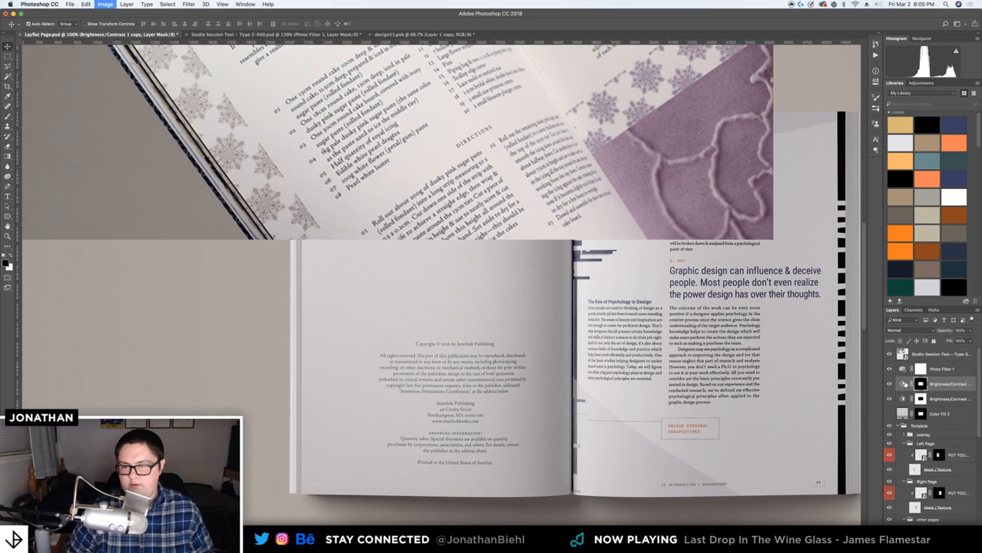
{"action": "double_click", "coordinate": [905, 385]}
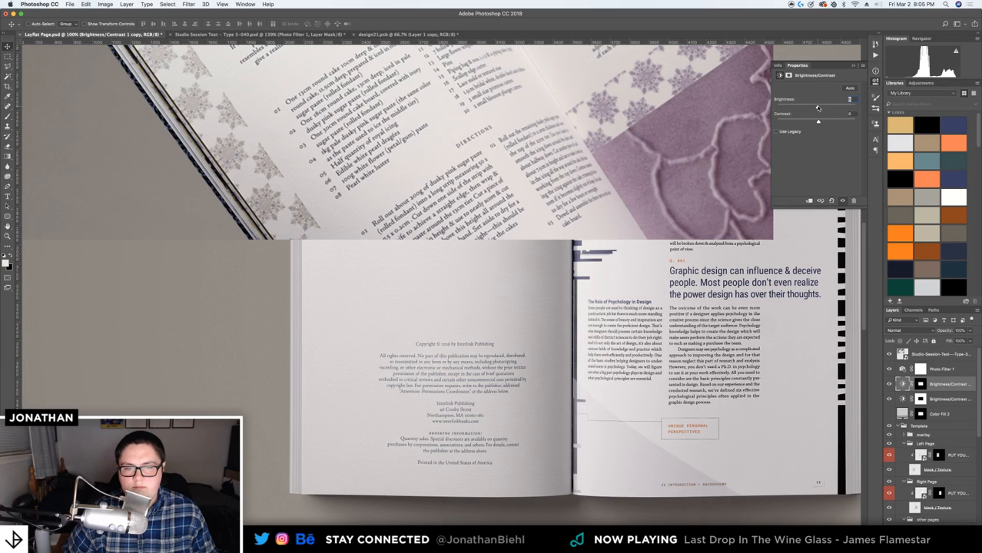
{"action": "left_click", "coordinate": [873, 83]}
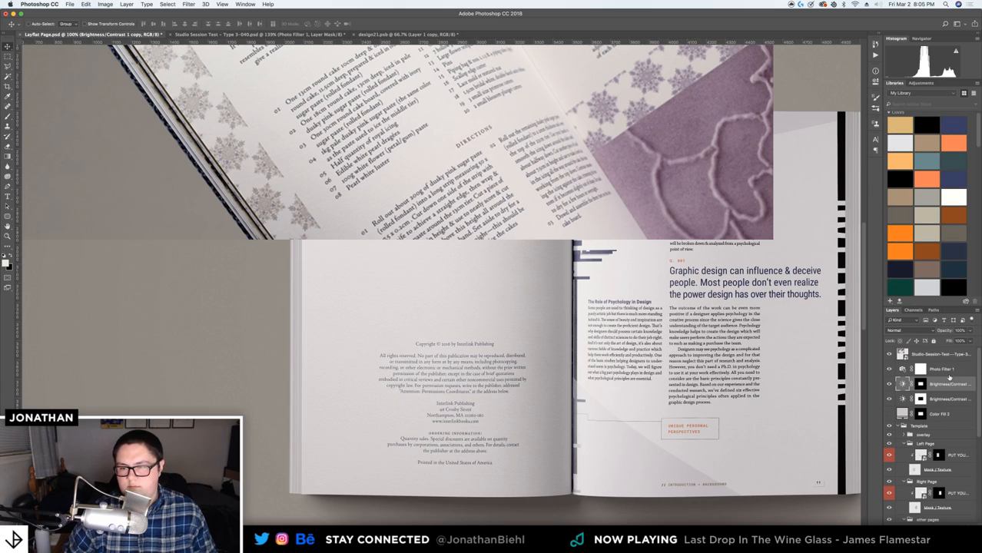
Make Photo Filter 1 the active layer and save the Layflat Page.psd mockup
{"action": "left_click", "coordinate": [945, 370]}
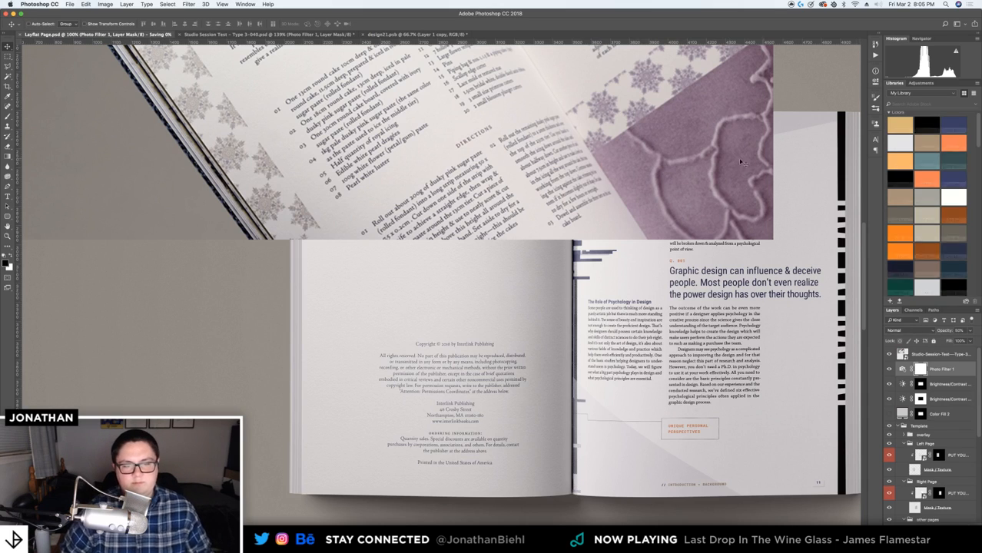
{"action": "key", "text": "super+s"}
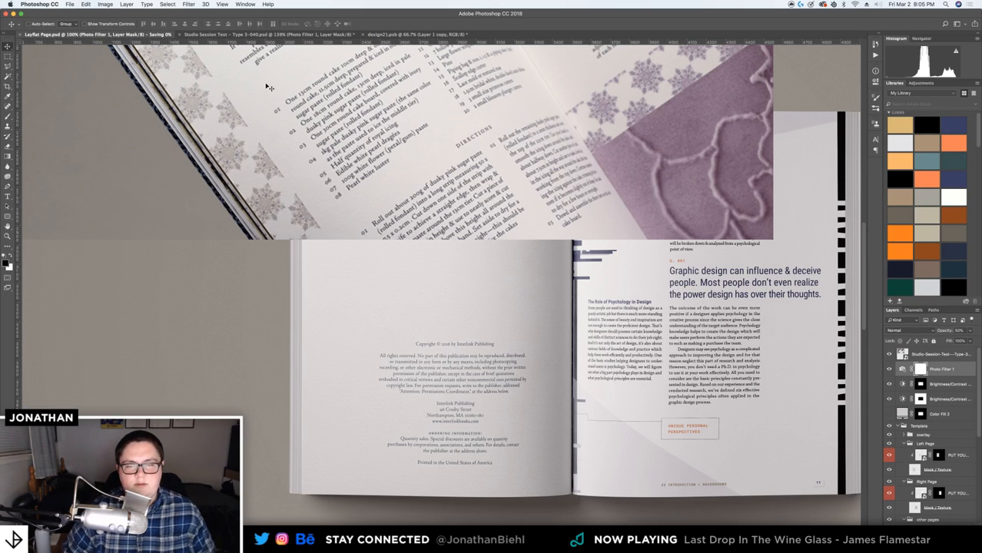
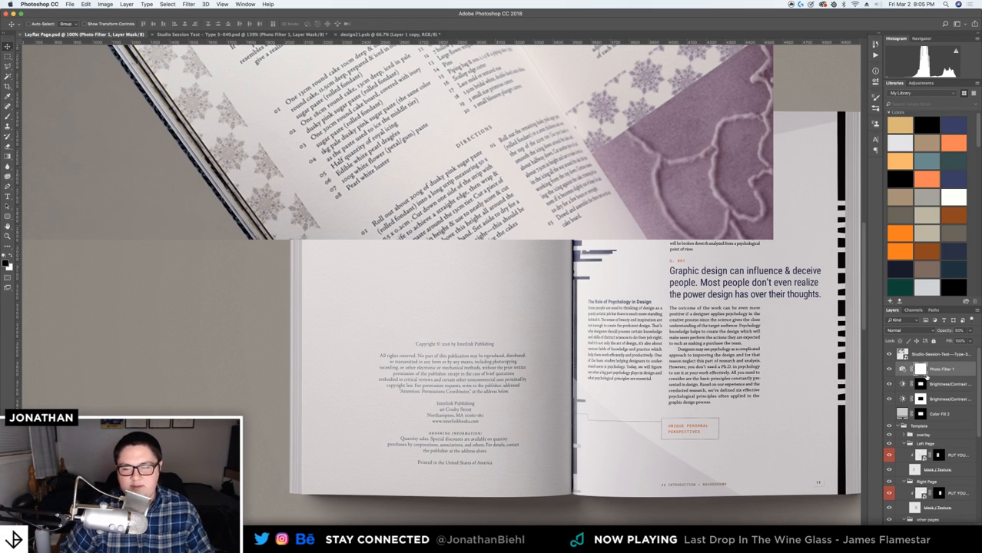
Compare the mockup's page edges and paper texture with the reference photo, both up close and with the whole book in view
{"action": "left_click_drag", "start_coordinate": [620, 356], "coordinate": [556, 344]}
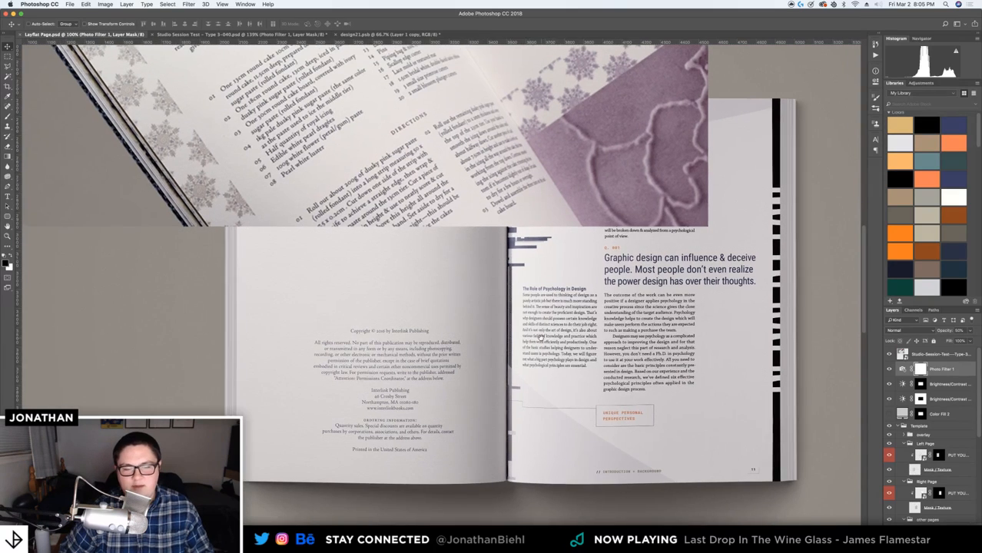
{"action": "key", "text": "z"}
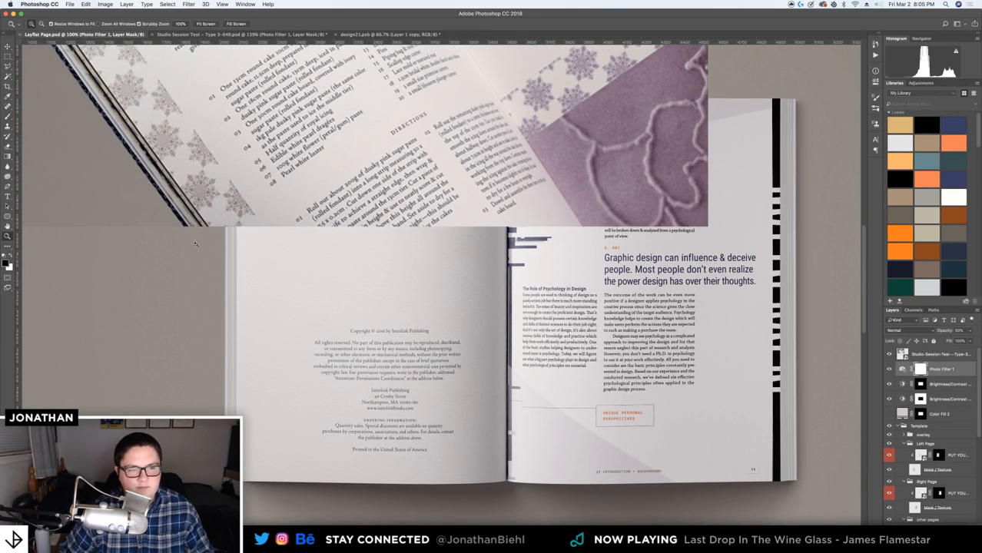
{"action": "left_click_drag", "start_coordinate": [196, 244], "coordinate": [447, 291]}
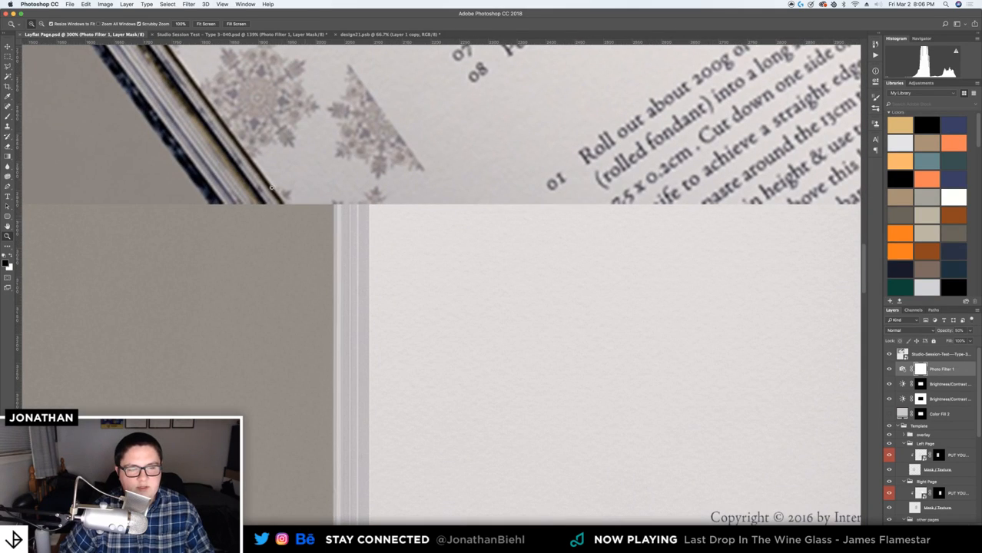
{"action": "scroll", "coordinate": [180, 152], "scroll_direction": "up", "scroll_amount": 6}
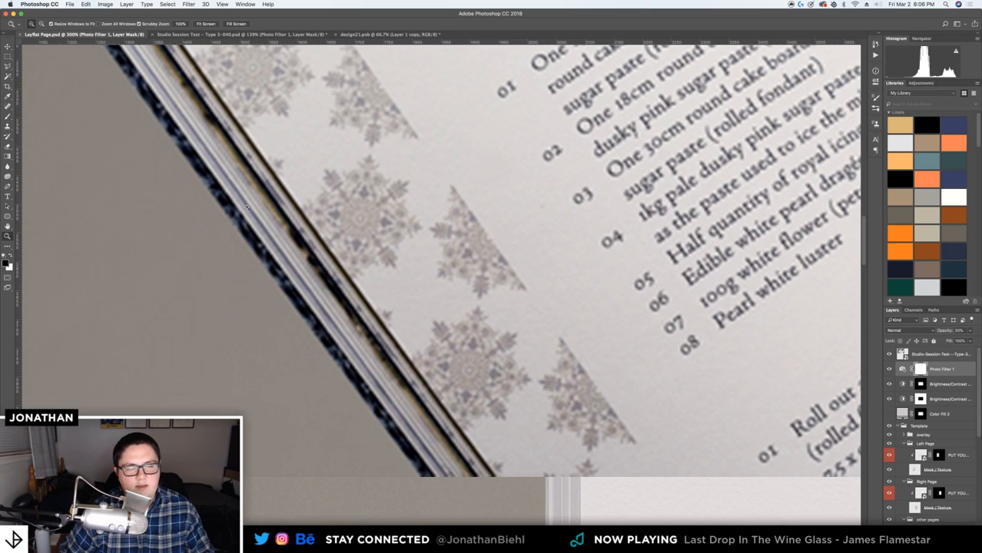
{"action": "scroll", "coordinate": [455, 414], "scroll_direction": "down", "scroll_amount": 15}
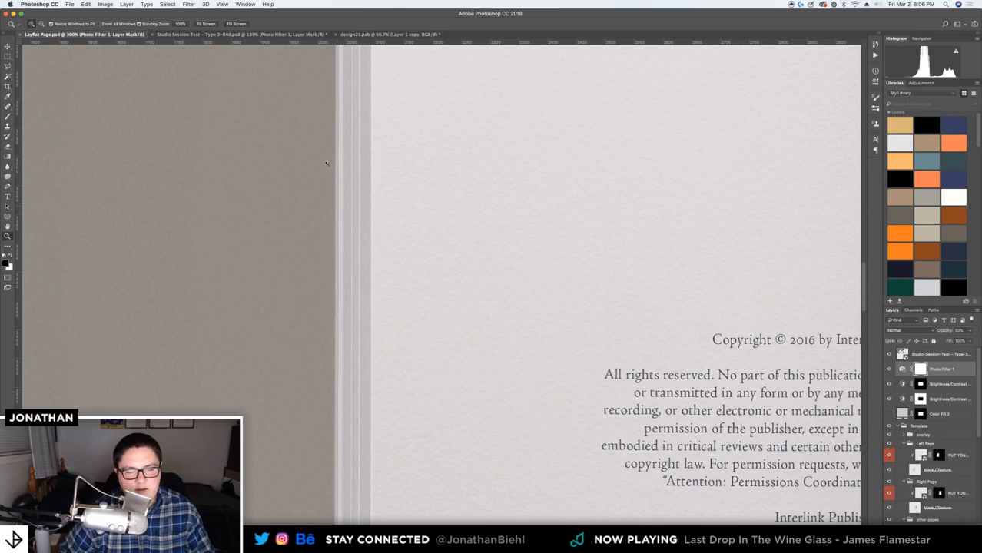
{"action": "key", "text": "super+0"}
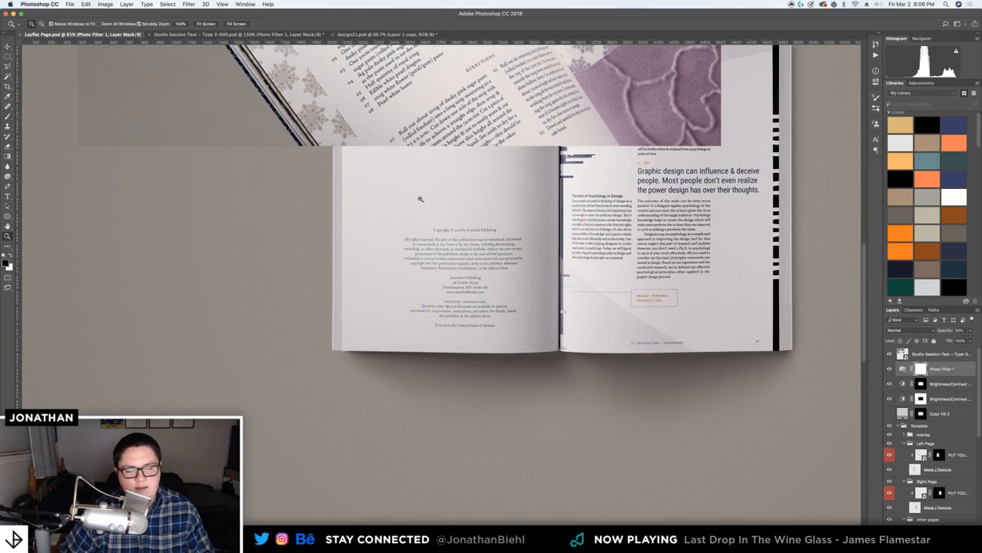
{"action": "left_click_drag", "start_coordinate": [478, 185], "coordinate": [438, 218]}
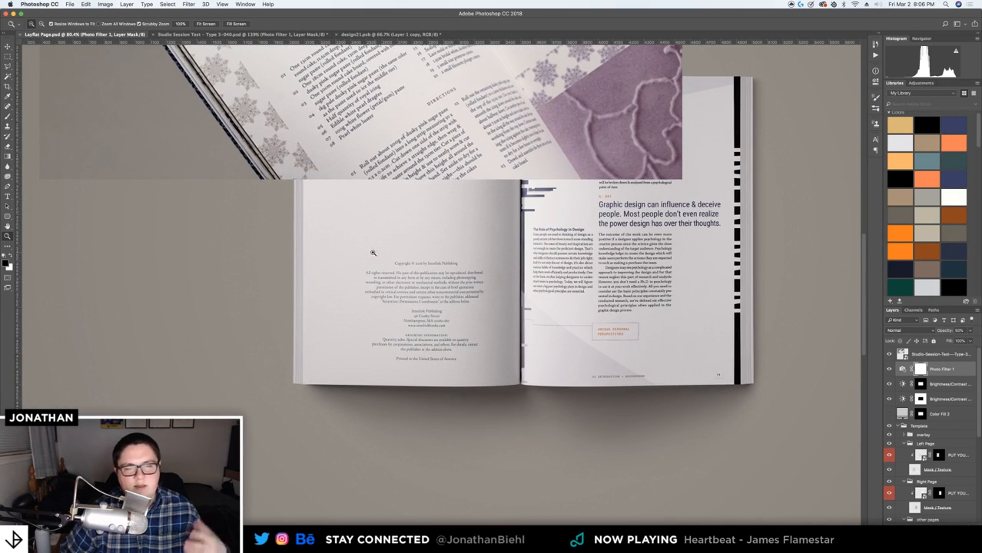
{"action": "left_click_drag", "start_coordinate": [345, 182], "coordinate": [285, 178]}
{"action": "key", "text": "v"}
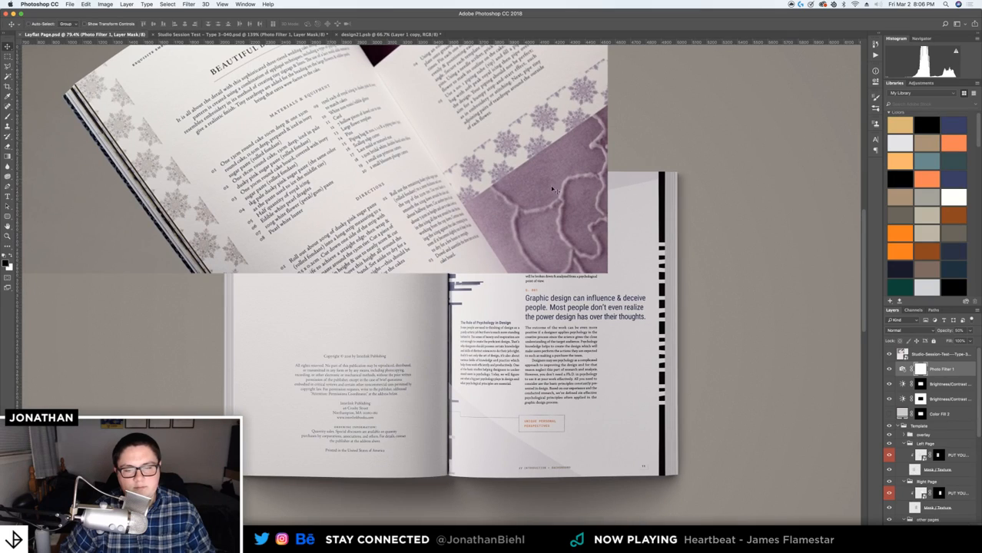
Hide the Studio-Session-Test reference photo layer and open the Right Page group's design smart object for editing
{"action": "left_click", "coordinate": [889, 355]}
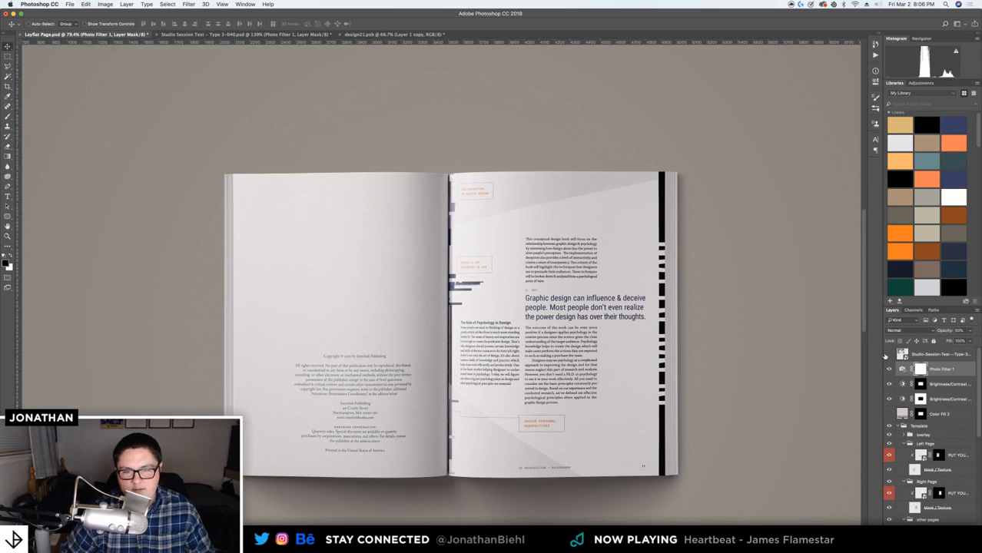
{"action": "scroll", "coordinate": [930, 444], "scroll_direction": "down", "scroll_amount": 2}
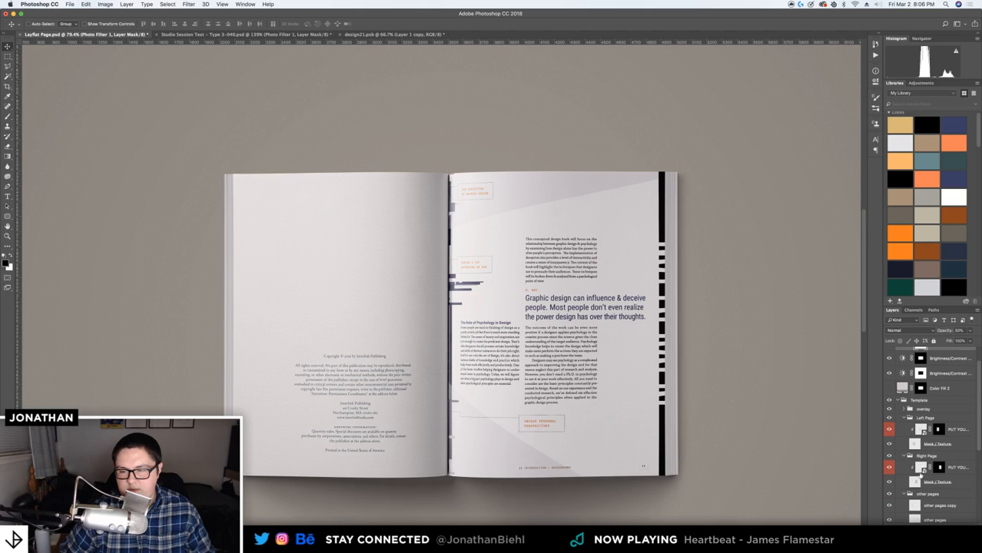
{"action": "left_click", "coordinate": [923, 466]}
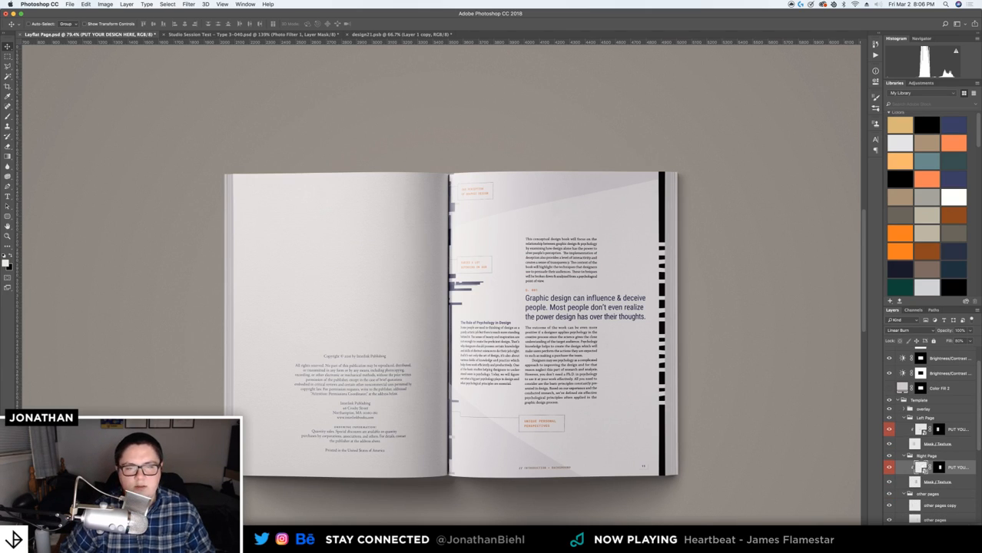
{"action": "double_click", "coordinate": [921, 467]}
Delete the hidden Layer 1 from the left page's design21.psb
{"action": "left_click", "coordinate": [383, 34]}
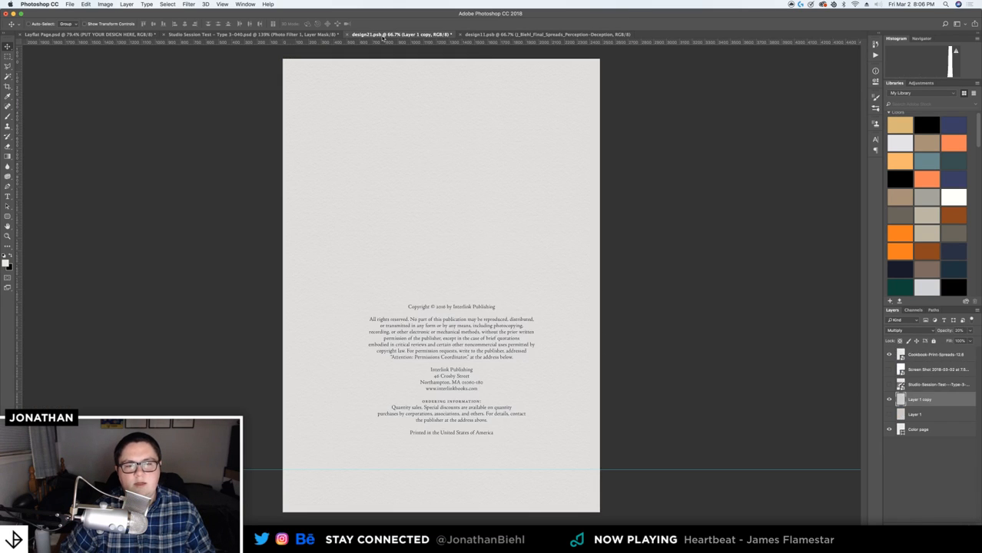
{"action": "left_click", "coordinate": [925, 412]}
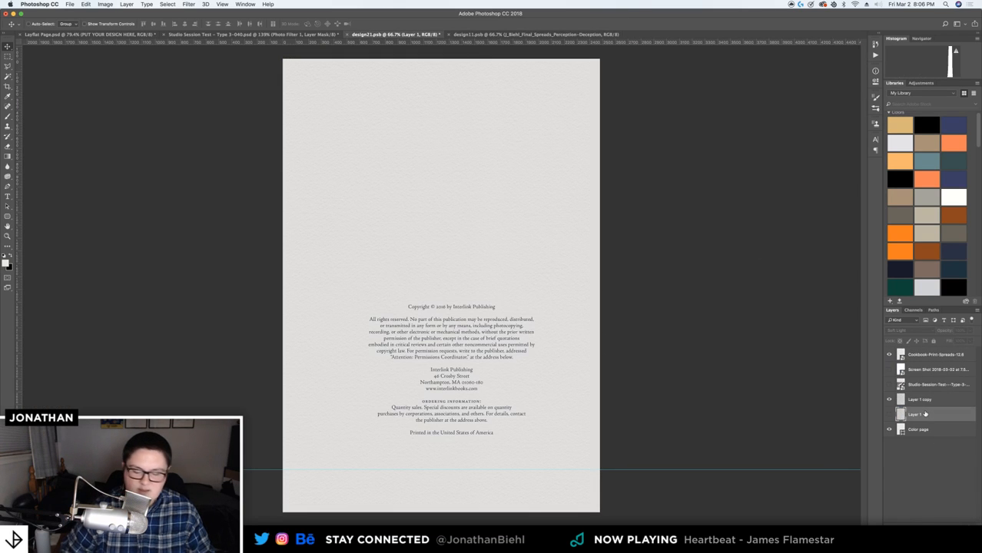
{"action": "key", "text": "Delete"}
Copy the Layer 1 copy texture and Color page layers from design21.psb into design11.psb, placing them beneath the spread artwork layers
{"action": "left_click", "coordinate": [919, 401], "text": "shift"}
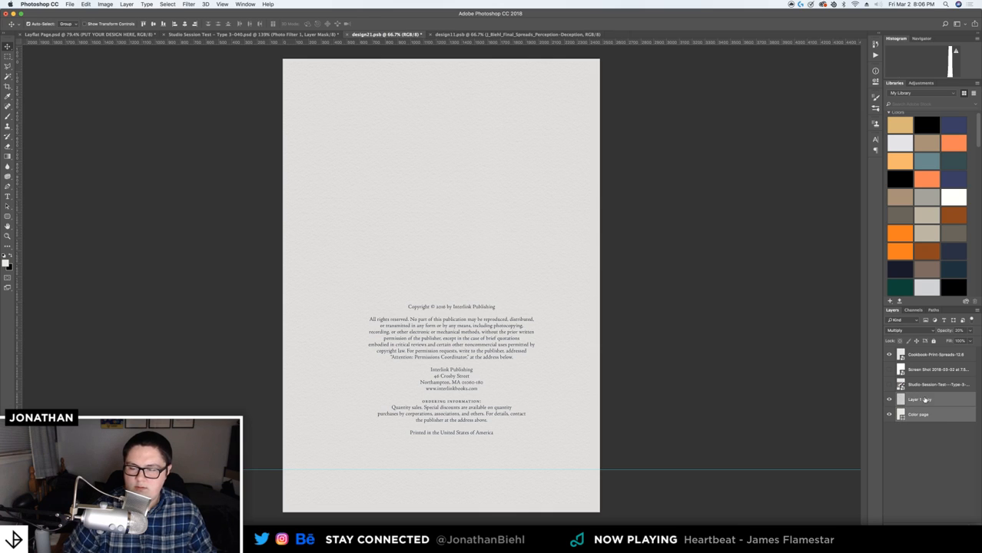
{"action": "left_click_drag", "start_coordinate": [385, 34], "coordinate": [388, 143]}
{"action": "left_click_drag", "start_coordinate": [515, 244], "coordinate": [690, 184]}
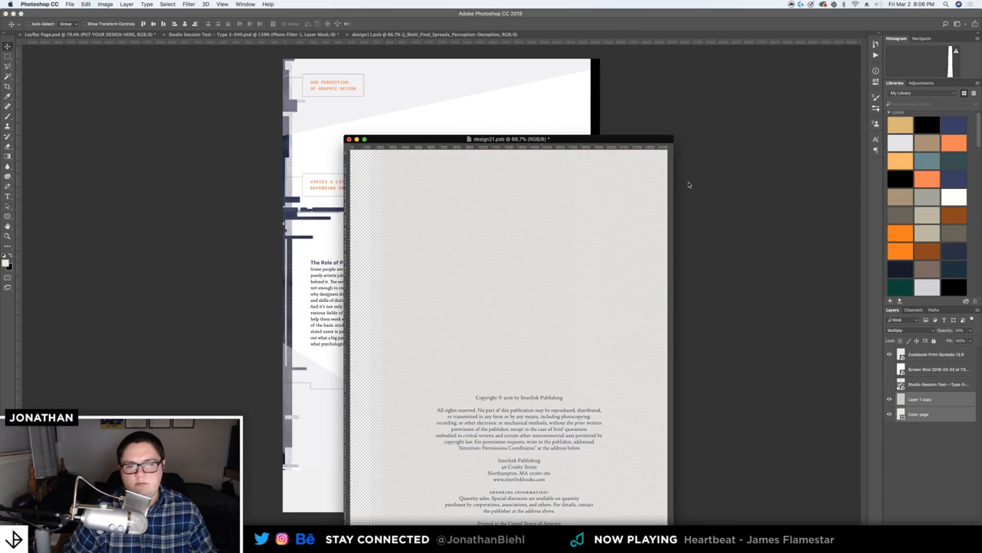
{"action": "left_click_drag", "start_coordinate": [926, 371], "coordinate": [929, 465]}
{"action": "left_click", "coordinate": [896, 475]}
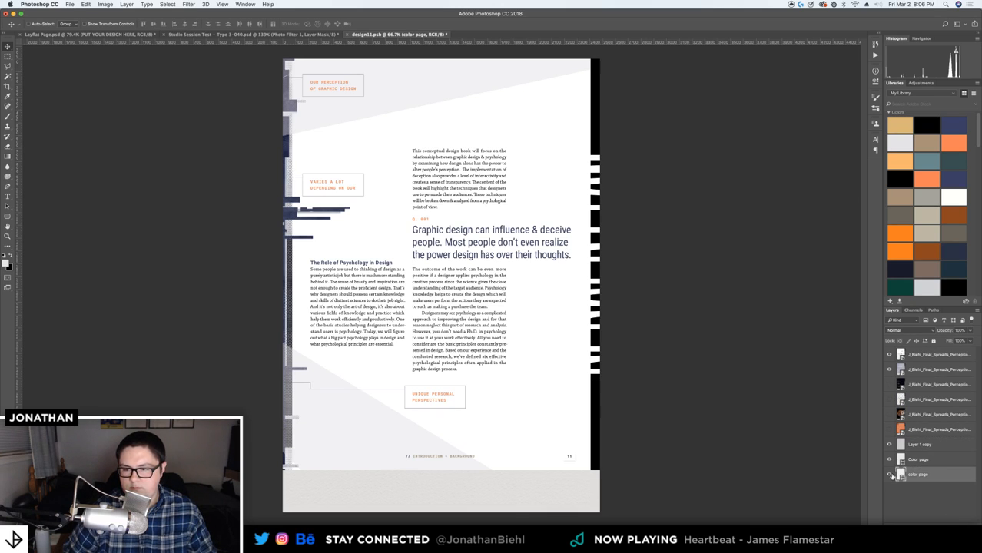
{"action": "key", "text": "BackSpace"}
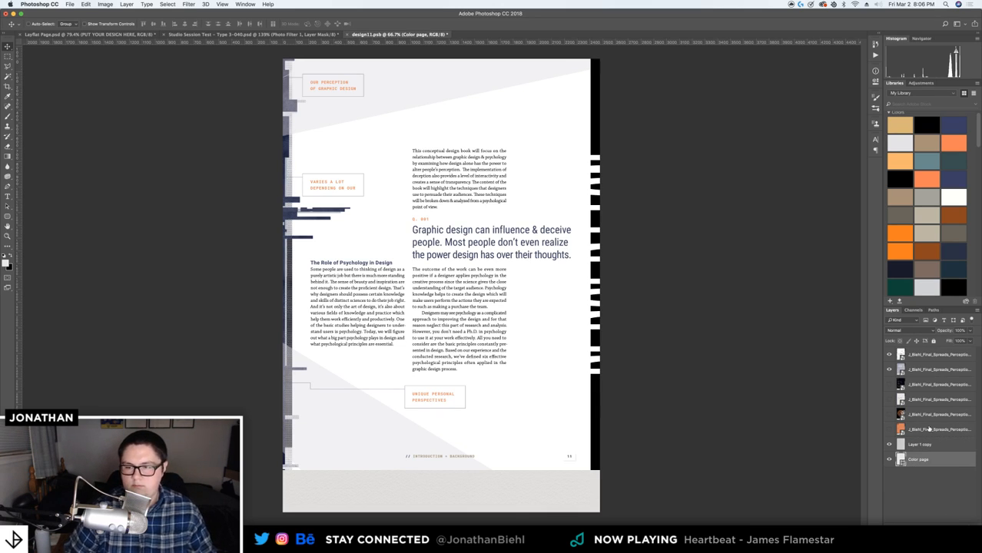
{"action": "left_click", "coordinate": [929, 429]}
{"action": "left_click", "coordinate": [927, 356], "text": "shift"}
{"action": "key", "text": "BackSpace"}
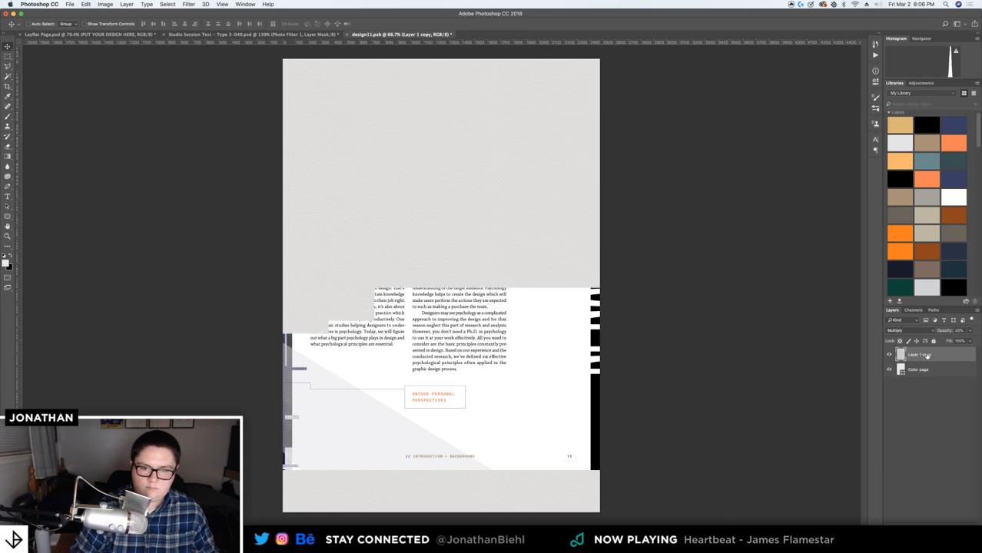
Bring the floating design21.psb window back to the front and place it beside the design11.psb canvas
{"action": "left_click", "coordinate": [289, 35]}
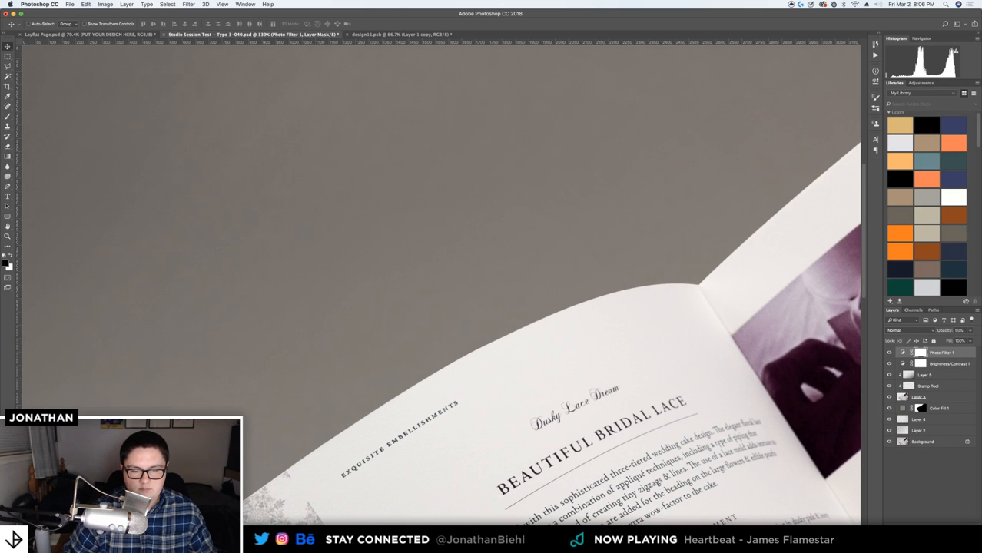
{"action": "right_click", "coordinate": [500, 532]}
{"action": "left_click", "coordinate": [487, 505]}
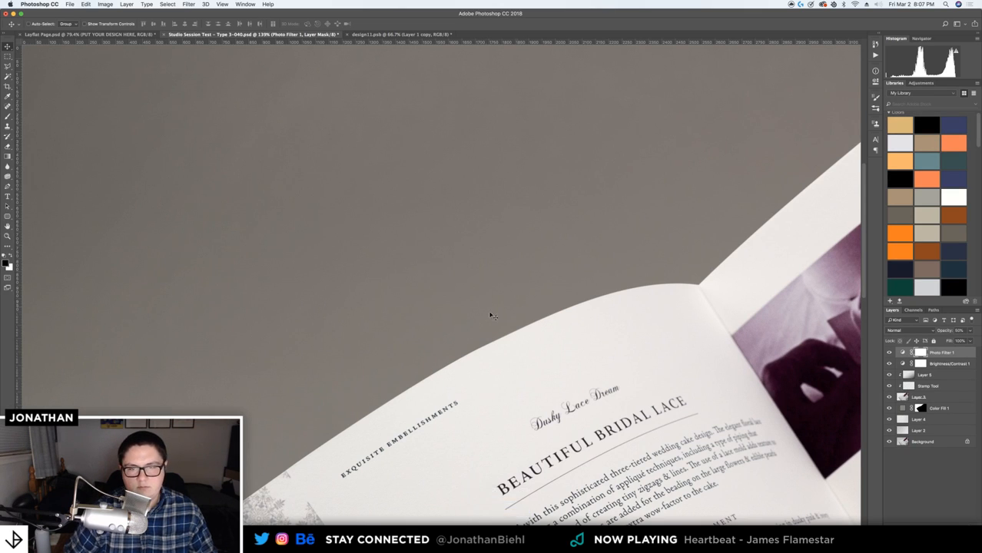
{"action": "left_click", "coordinate": [759, 243]}
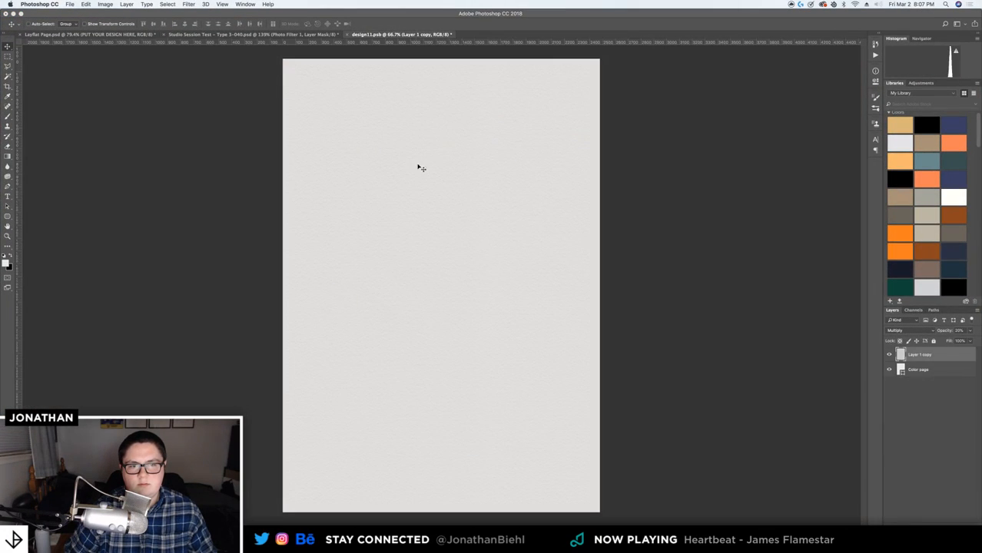
{"action": "right_click", "coordinate": [478, 538]}
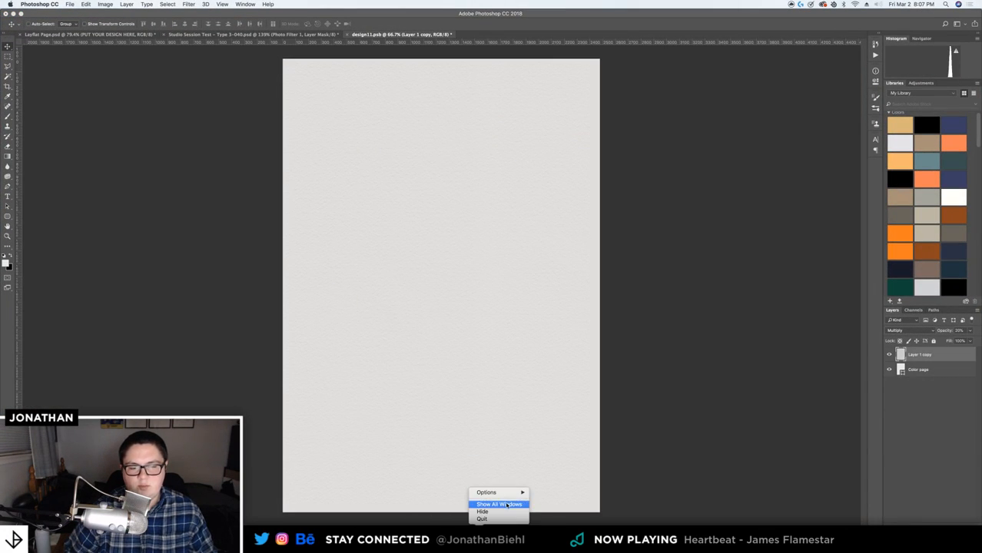
{"action": "left_click", "coordinate": [496, 505]}
{"action": "left_click", "coordinate": [710, 91]}
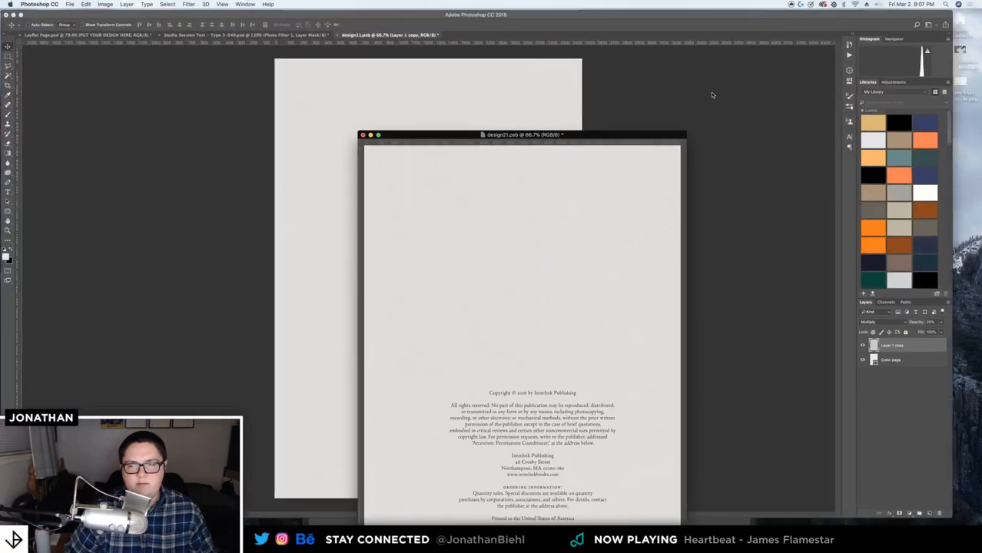
{"action": "left_click_drag", "start_coordinate": [569, 139], "coordinate": [265, 138]}
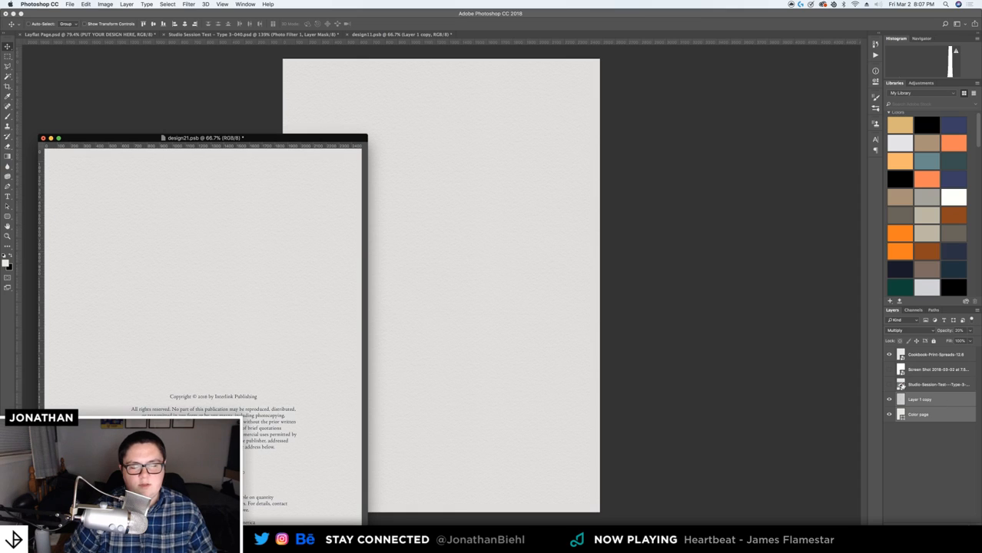
Copy the Cookbook-Print-Spreads and Screen Shot layers from design21.psb into design11.psb, aligned to the page canvas
{"action": "left_click", "coordinate": [932, 361]}
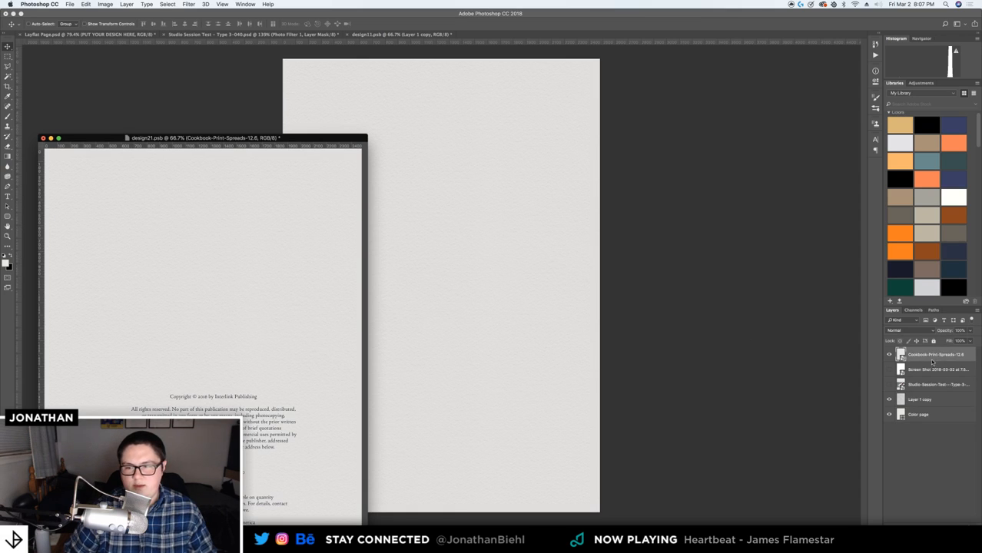
{"action": "left_click", "coordinate": [926, 372], "text": "shift"}
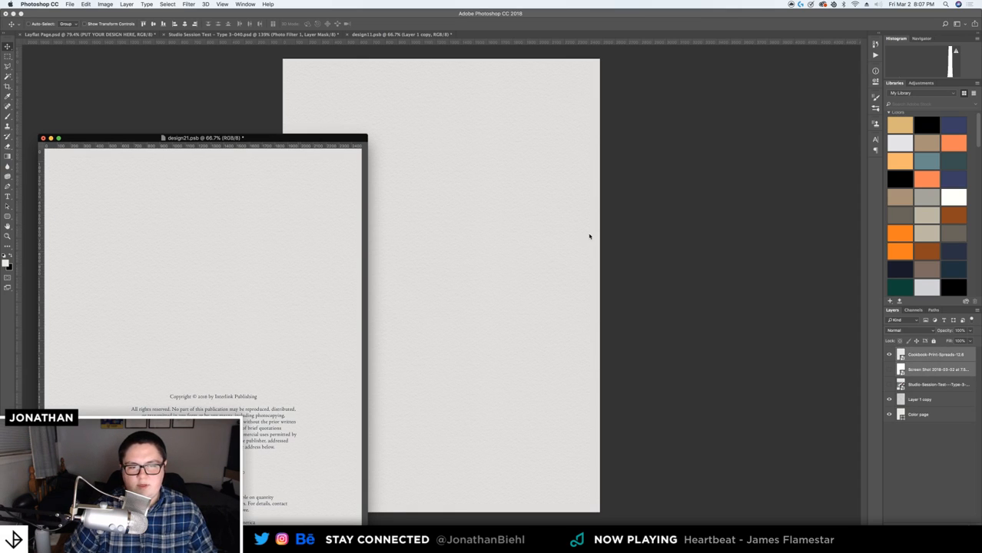
{"action": "left_click_drag", "start_coordinate": [589, 237], "coordinate": [590, 238]}
{"action": "key", "text": "super+semicolon"}
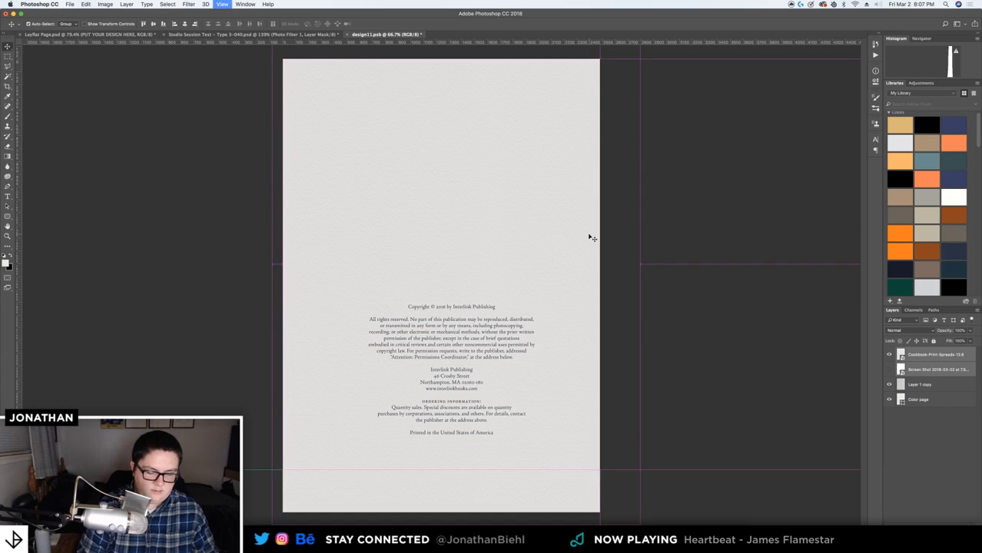
{"action": "key", "text": "super+semicolon"}
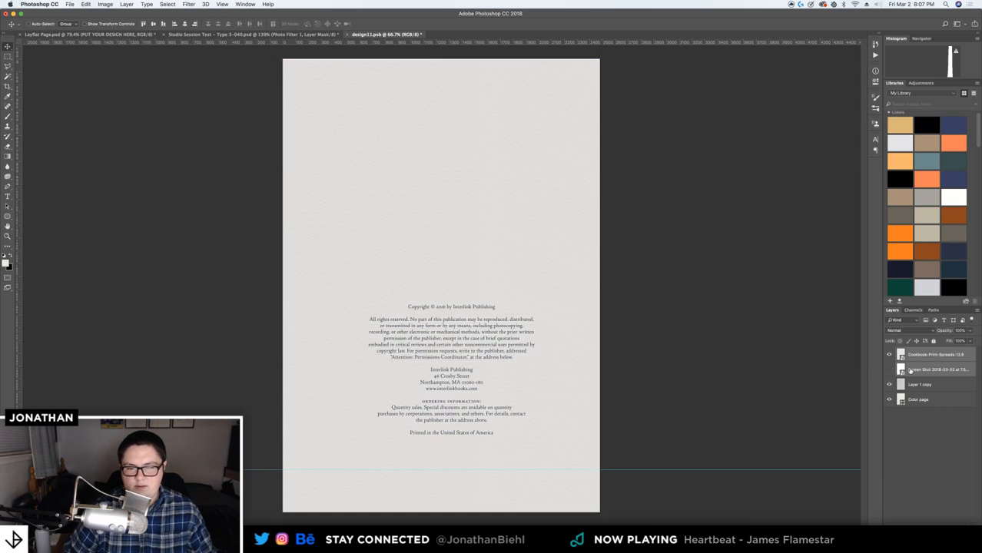
Shift the copied Cookbook-Print-Spreads and Screen Shot layers left so the spread's Dedication page fills the canvas
{"action": "key", "text": "super+t"}
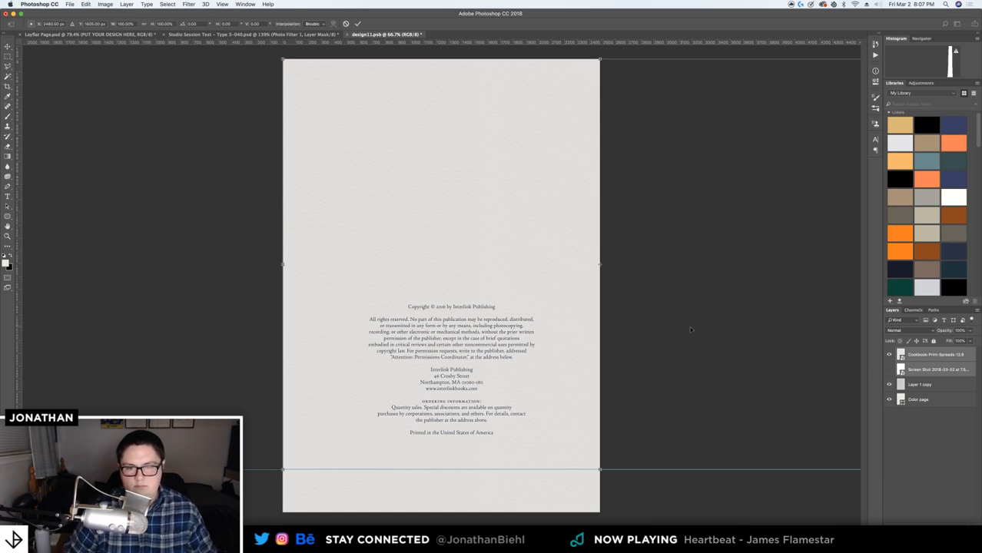
{"action": "left_click_drag", "start_coordinate": [695, 328], "coordinate": [383, 315]}
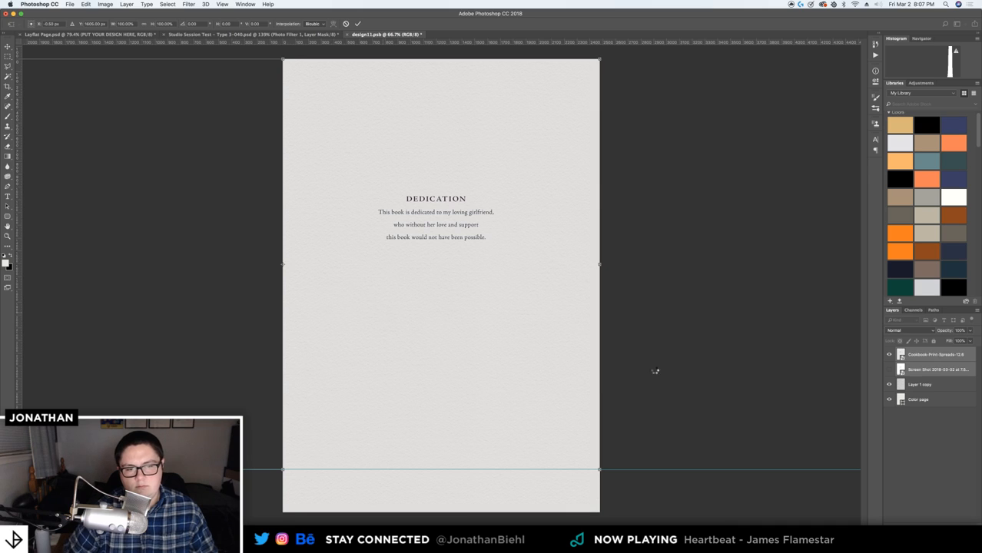
{"action": "key", "text": "Return"}
{"action": "left_click", "coordinate": [928, 356]}
{"action": "key", "text": "ctrl+t"}
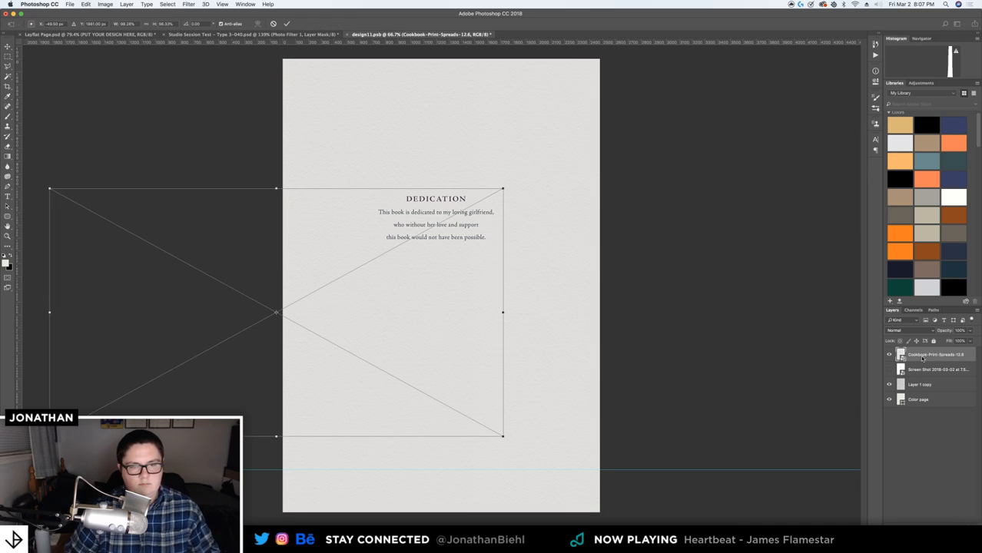
{"action": "key", "text": "Escape"}
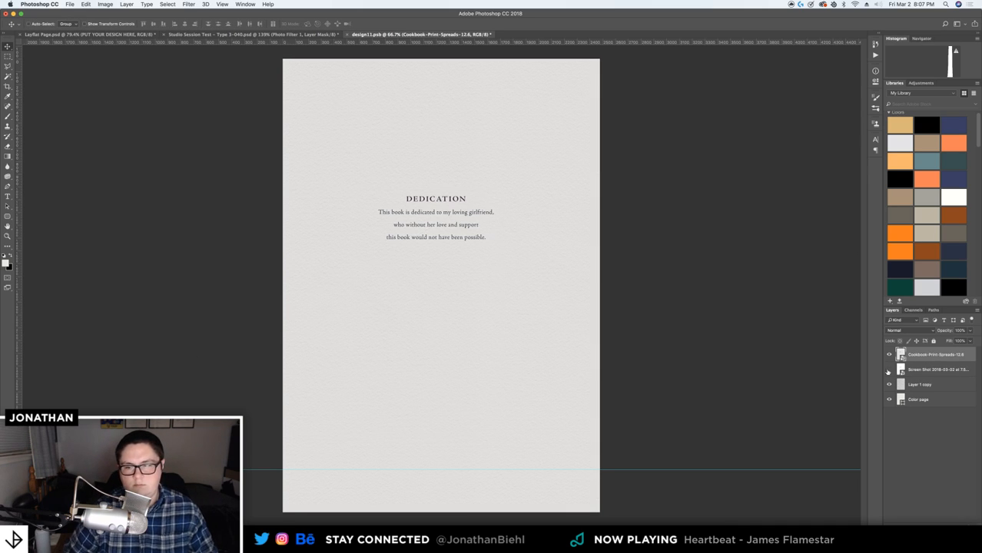
Compare the page with and without the Screen Shot layer, leave it hidden, and save design11.psb
{"action": "left_click", "coordinate": [888, 371]}
{"action": "left_click", "coordinate": [889, 372]}
{"action": "key", "text": "super+s"}
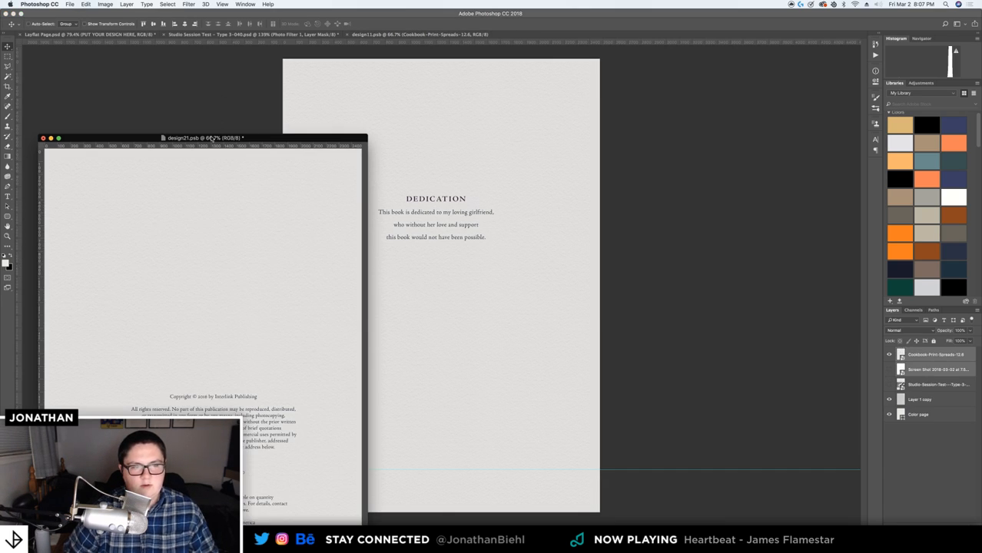
Dock the floating design21.psb window among the open documents, placed before design11.psb, and return to design11.psb
{"action": "left_click_drag", "start_coordinate": [214, 137], "coordinate": [517, 42]}
{"action": "mouse_move", "coordinate": [461, 26]}
{"action": "left_mouse_down"}
{"action": "mouse_move", "coordinate": [392, 28]}
{"action": "mouse_move", "coordinate": [411, 43]}
{"action": "mouse_move", "coordinate": [424, 37]}
{"action": "mouse_move", "coordinate": [404, 36]}
{"action": "mouse_move", "coordinate": [445, 36]}
{"action": "left_mouse_up"}
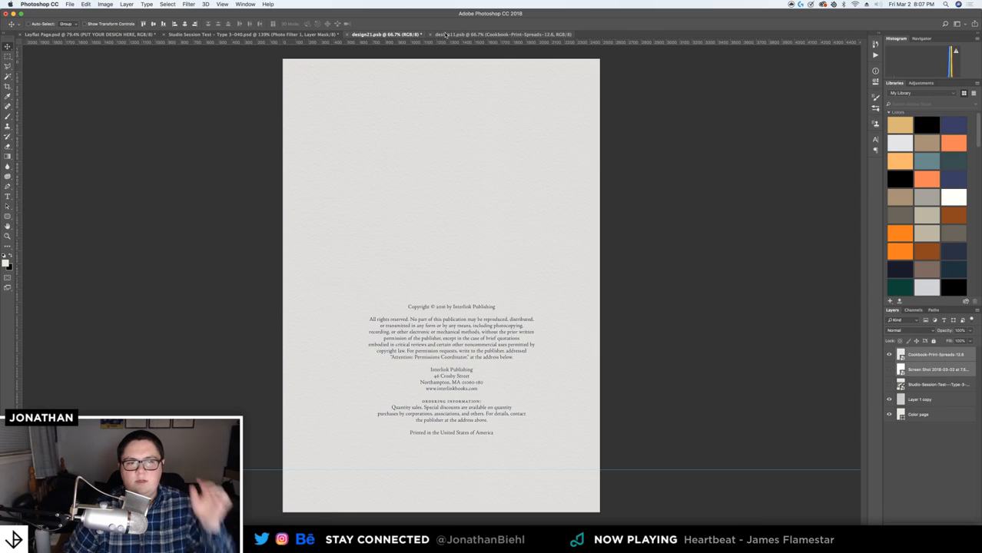
{"action": "left_click", "coordinate": [445, 35]}
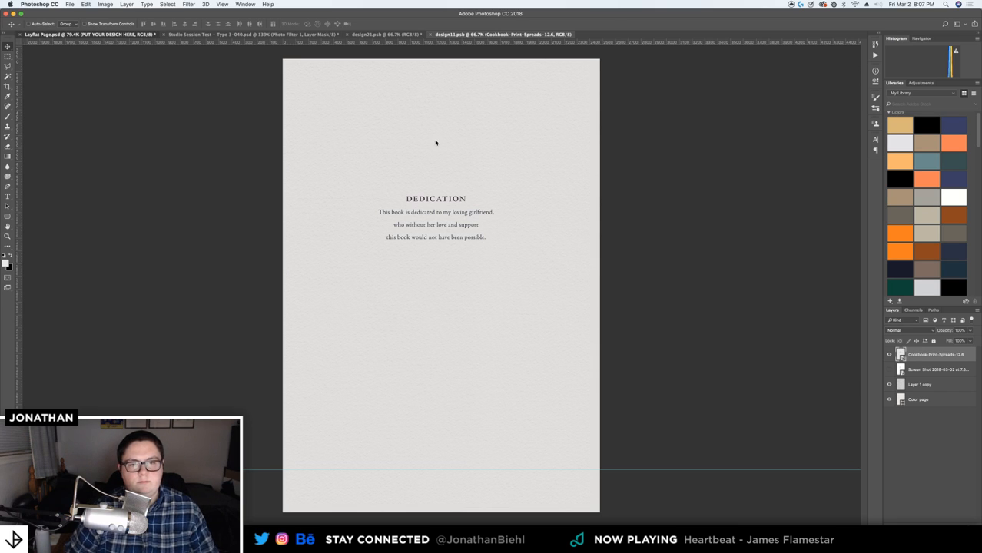
Return to Layflat Page.psd, check both updated book pages in the mockup, and save the file
{"action": "key", "text": "ctrl+Tab"}
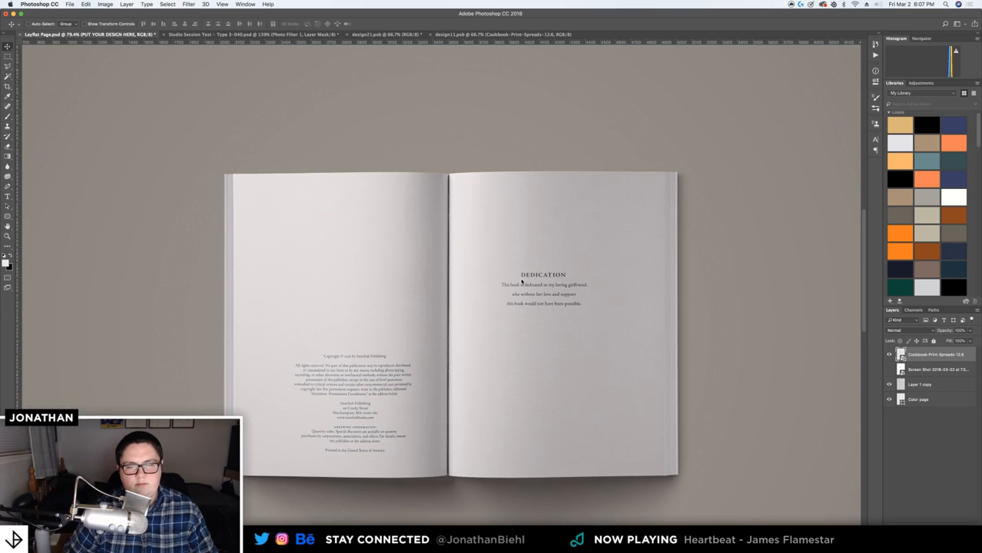
{"action": "key", "text": "z"}
{"action": "left_click", "coordinate": [519, 275], "text": "alt"}
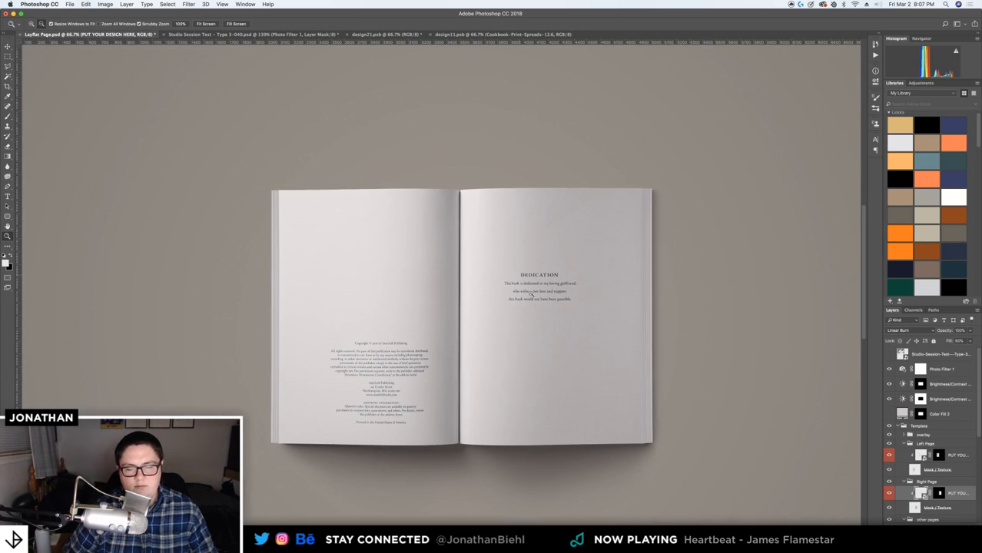
{"action": "left_click", "coordinate": [484, 297], "text": "alt"}
{"action": "left_click", "coordinate": [484, 297], "text": "alt"}
{"action": "left_click", "coordinate": [457, 284]}
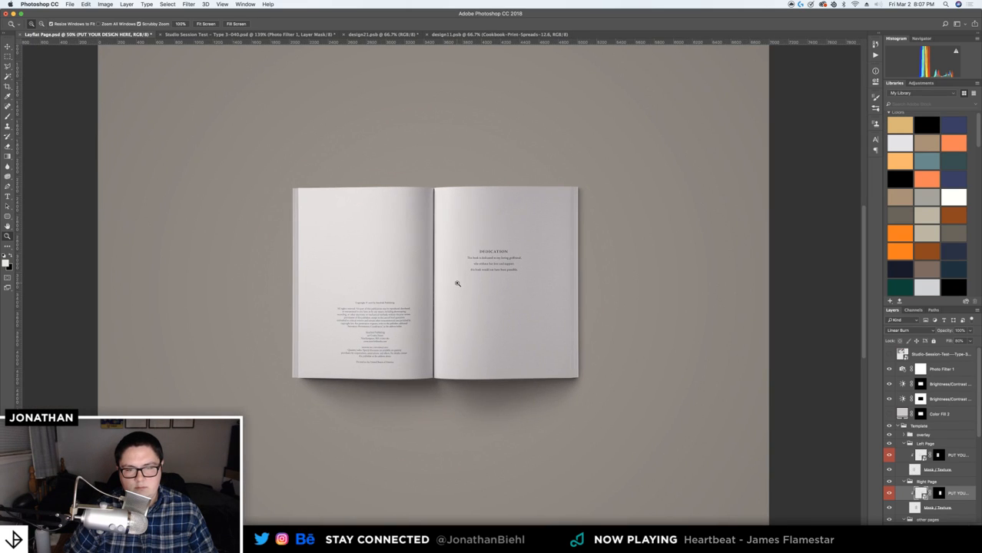
{"action": "key", "text": "ctrl+s"}
Examine the open spread up close and with the whole mockup fitted on screen
{"action": "left_click", "coordinate": [458, 283]}
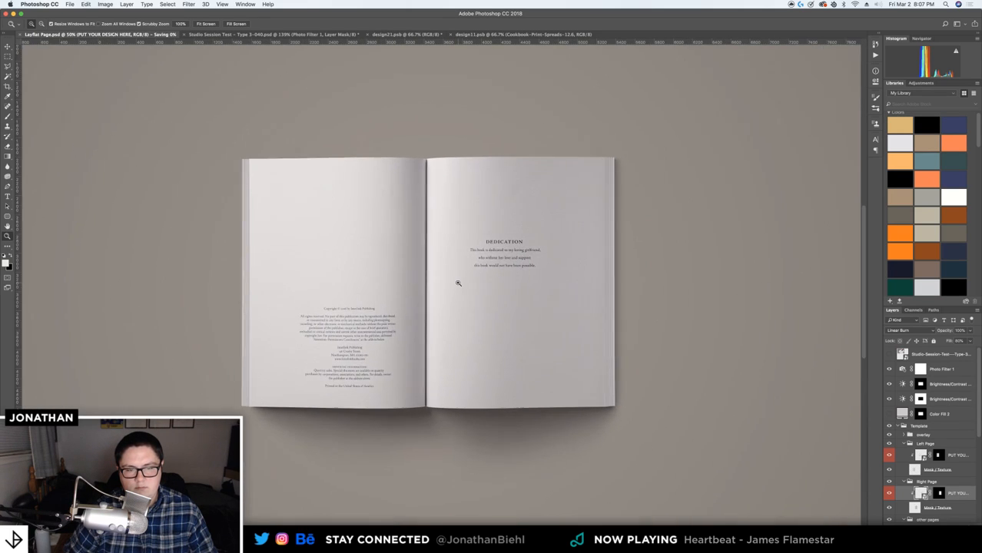
{"action": "left_click", "coordinate": [458, 283], "text": "alt"}
{"action": "left_click", "coordinate": [458, 284], "text": "alt"}
{"action": "left_click", "coordinate": [457, 284]}
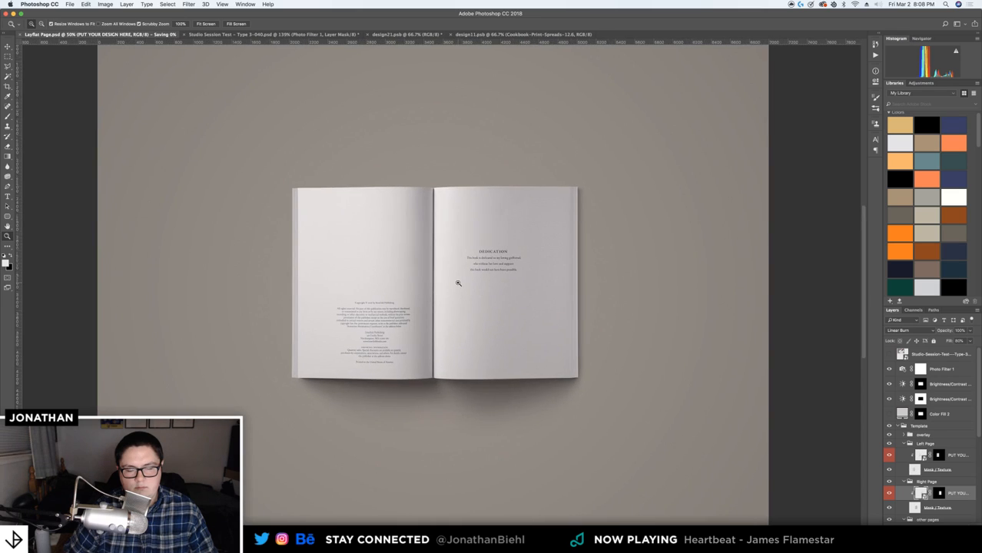
{"action": "left_click", "coordinate": [458, 283], "text": "alt"}
{"action": "left_click", "coordinate": [432, 271]}
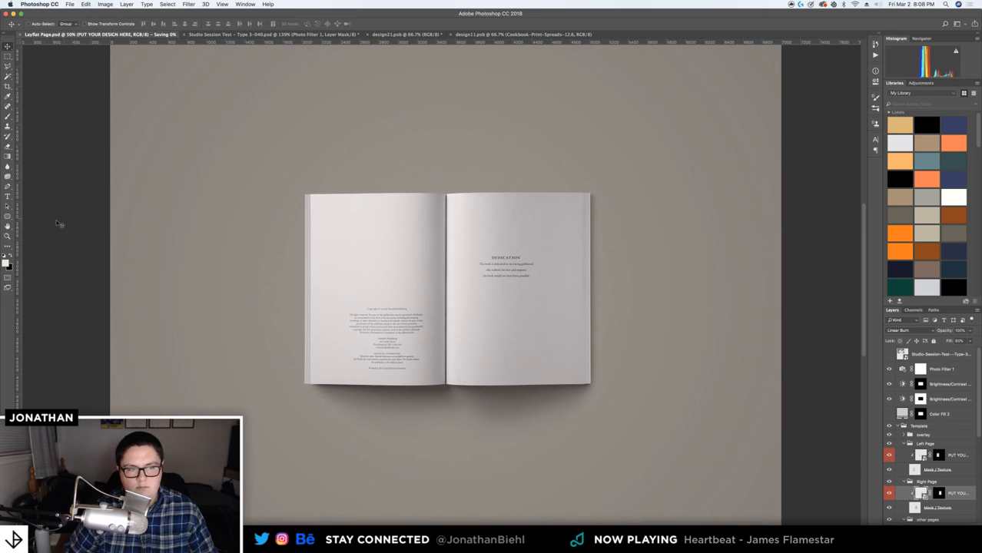
{"action": "double_click", "coordinate": [8, 226]}
{"action": "key", "text": "v"}
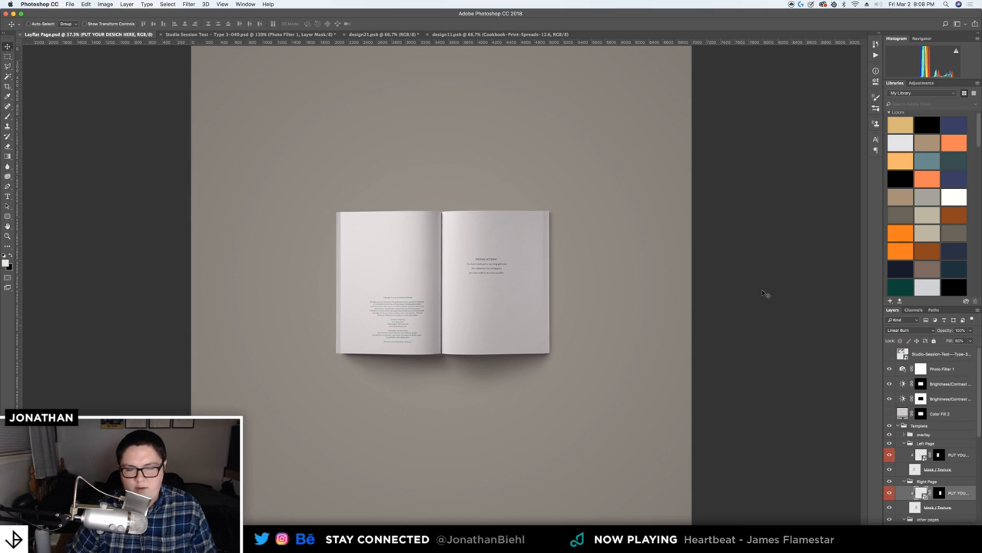
In the Studio Session Test reference photo, set the Color Fill 1 layer's colour to #6b6967
{"action": "left_click", "coordinate": [233, 35]}
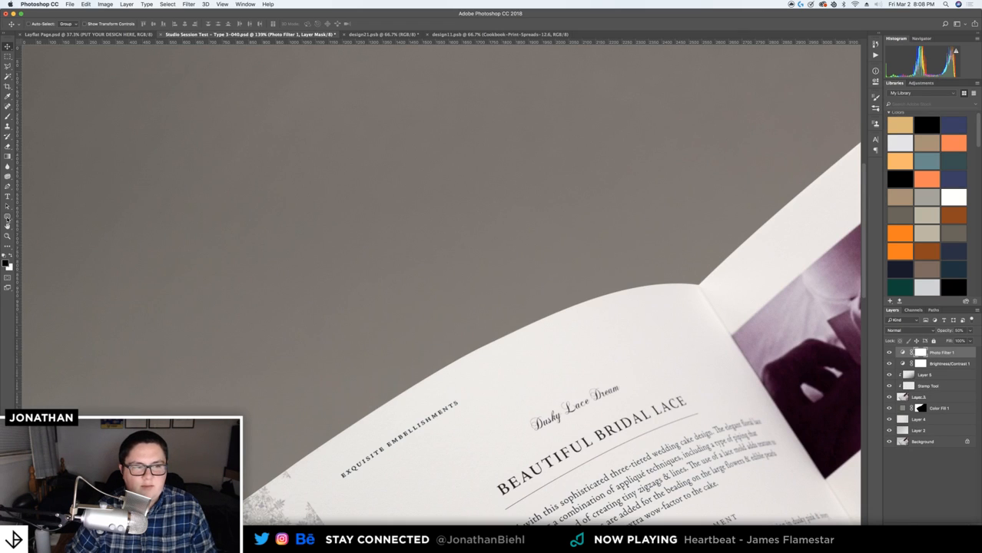
{"action": "double_click", "coordinate": [8, 227]}
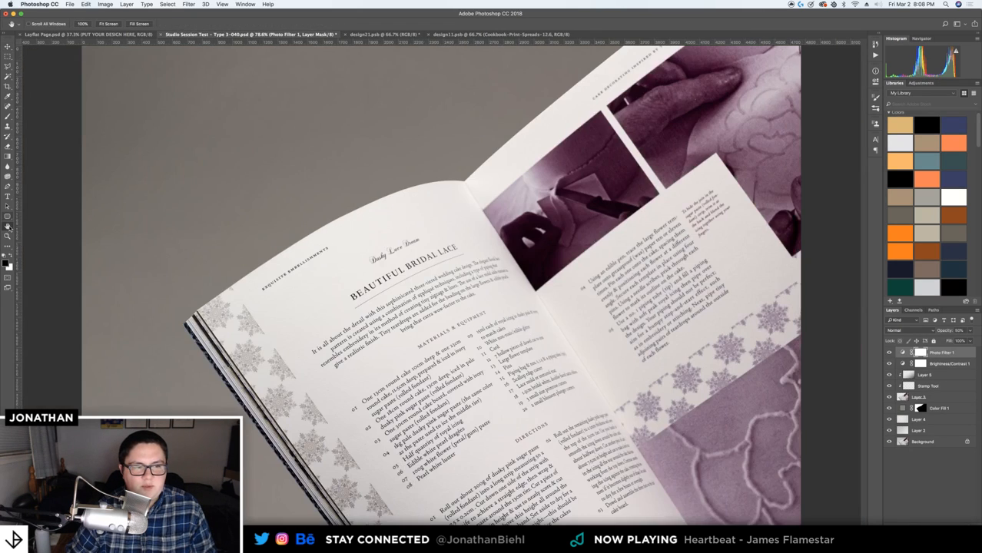
{"action": "left_click", "coordinate": [9, 48]}
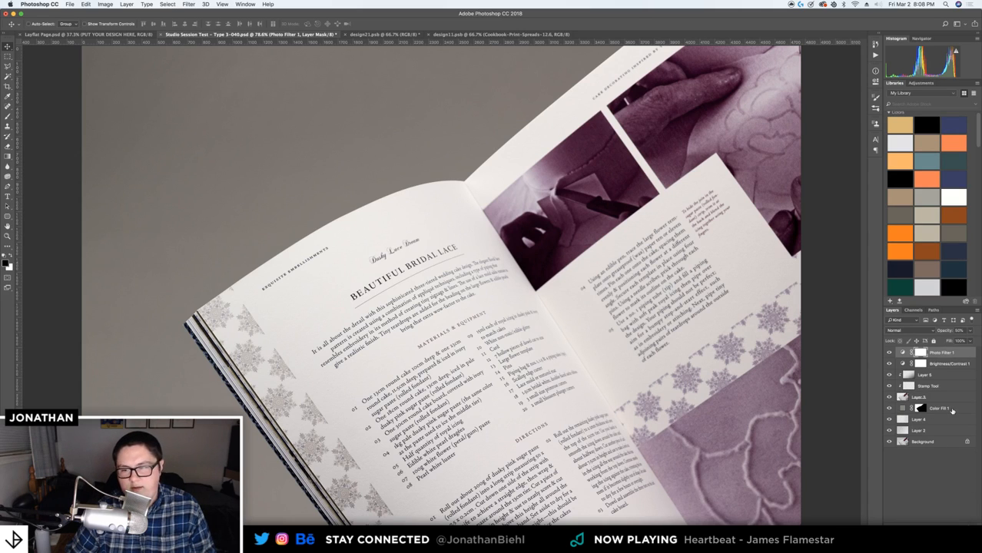
{"action": "left_click", "coordinate": [901, 410]}
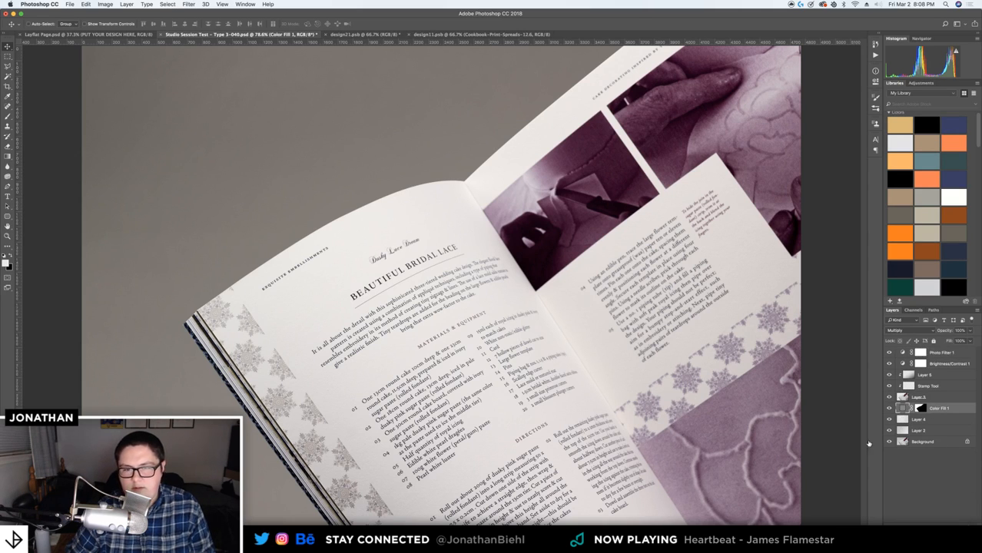
{"action": "double_click", "coordinate": [901, 408]}
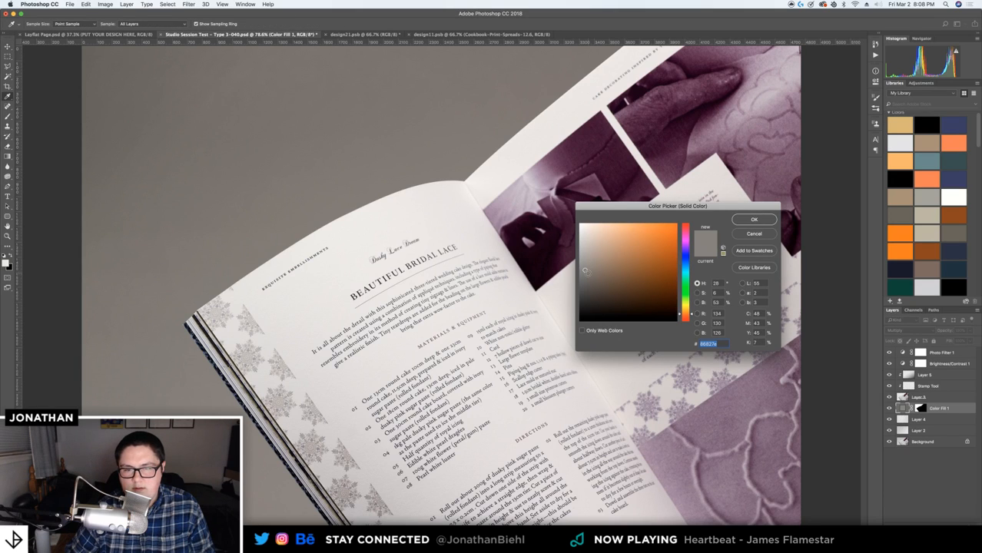
{"action": "left_click_drag", "start_coordinate": [585, 271], "coordinate": [586, 286]}
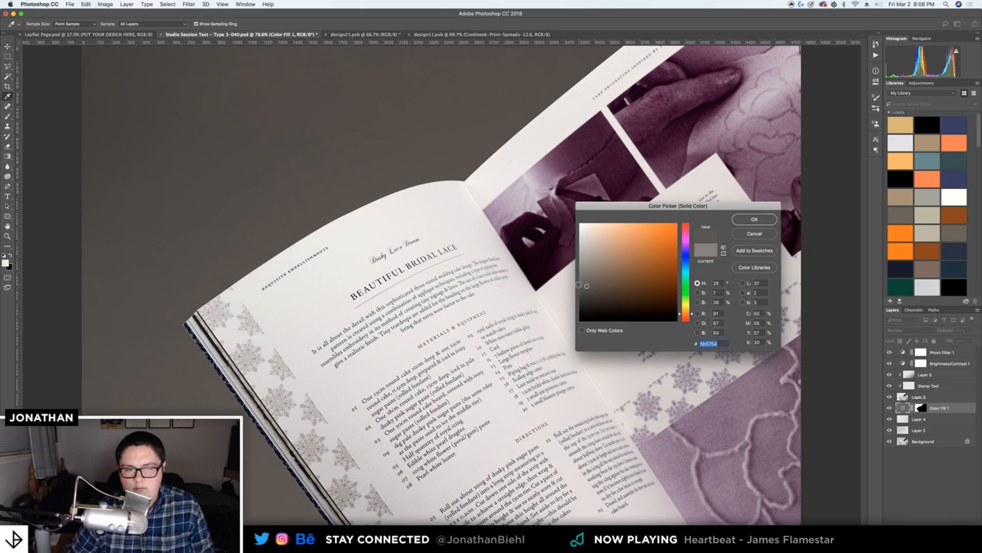
{"action": "left_click_drag", "start_coordinate": [586, 286], "coordinate": [582, 280]}
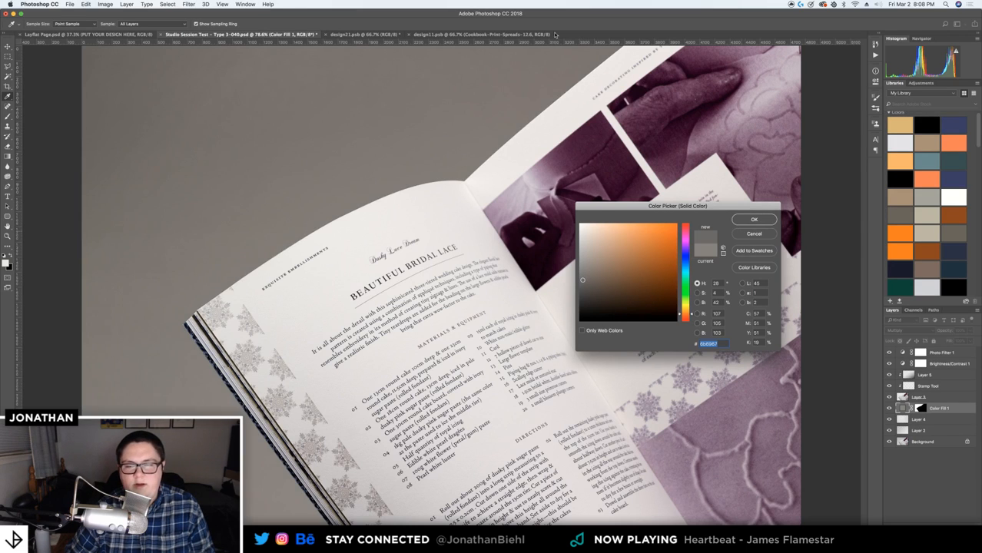
{"action": "key", "text": "Return"}
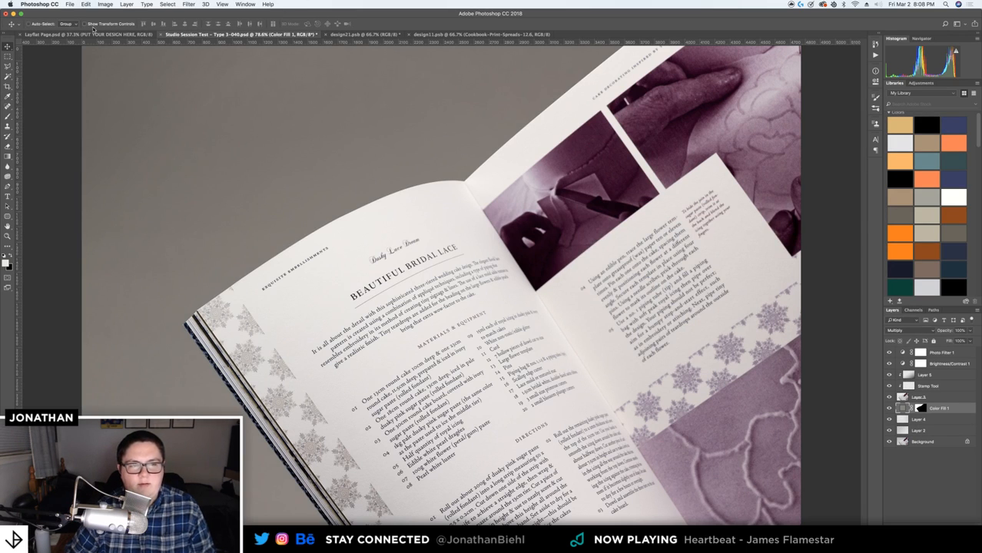
In Layflat Page.psd, group the layers from Color Fill 2 up to the Studio-Session-Test layer and name the group Overlays
{"action": "left_click", "coordinate": [83, 34]}
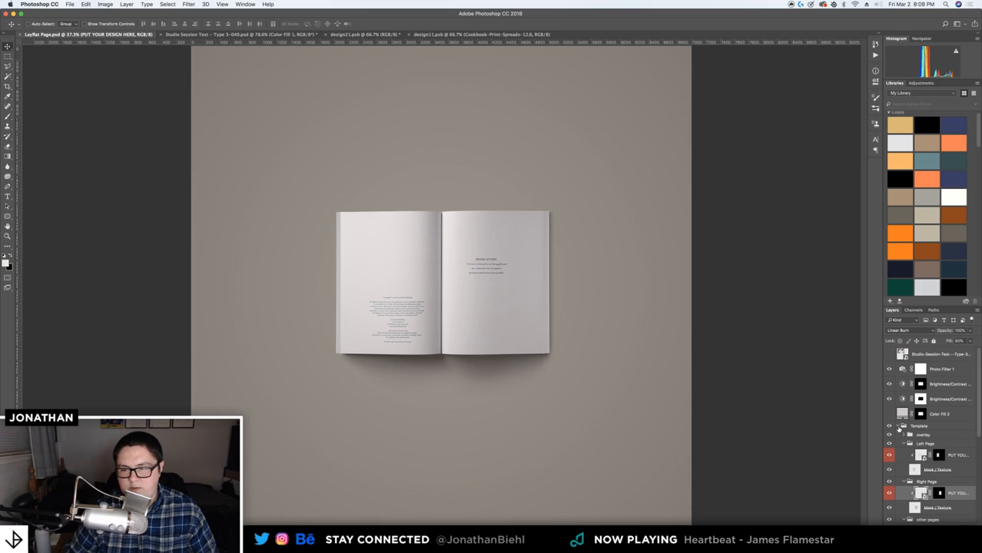
{"action": "left_click", "coordinate": [897, 428]}
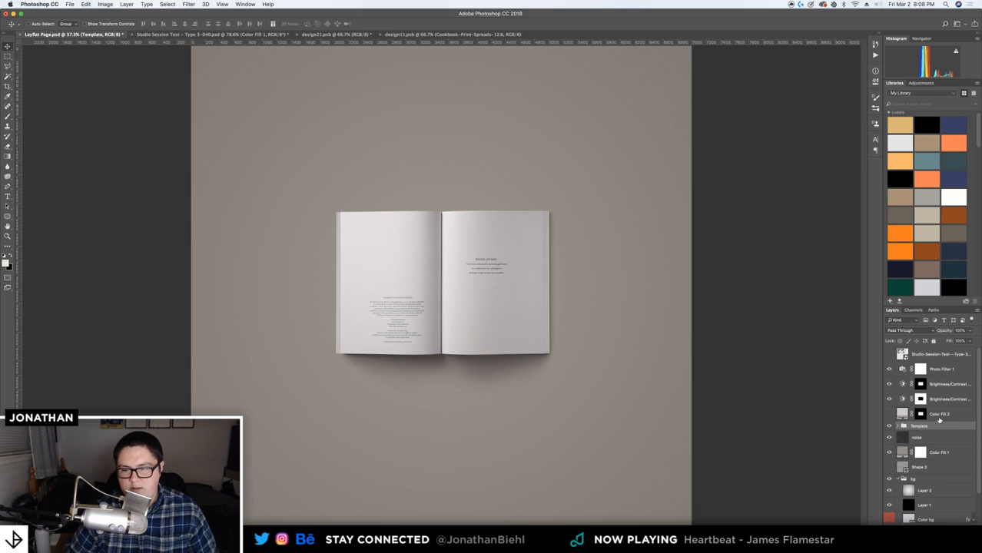
{"action": "key", "text": "alt+bracketright"}
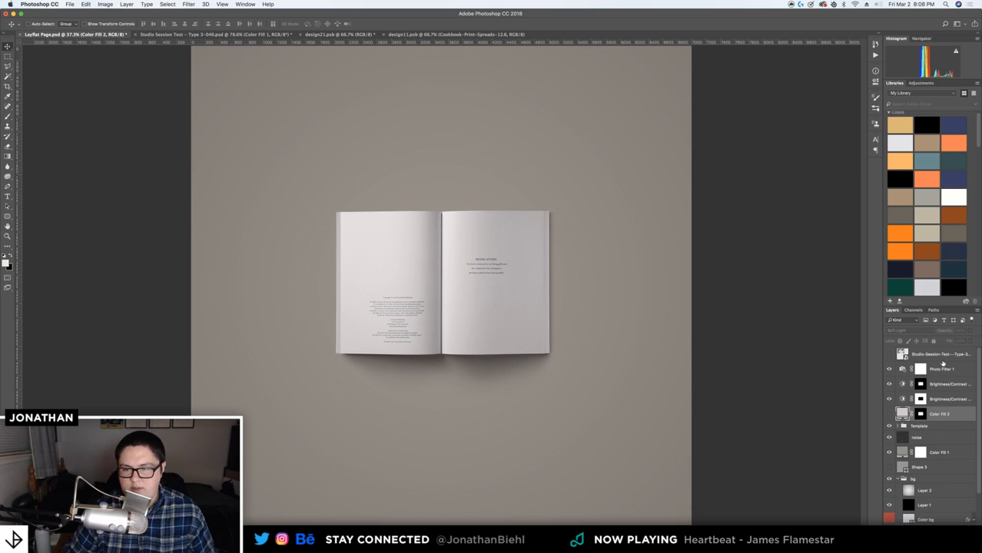
{"action": "left_click", "coordinate": [943, 358], "text": "shift"}
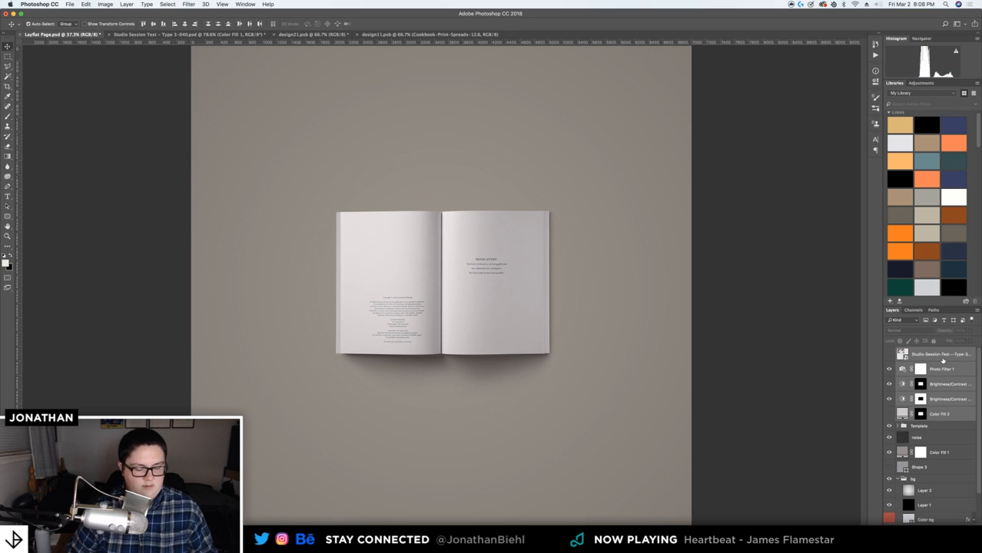
{"action": "key", "text": "super+g"}
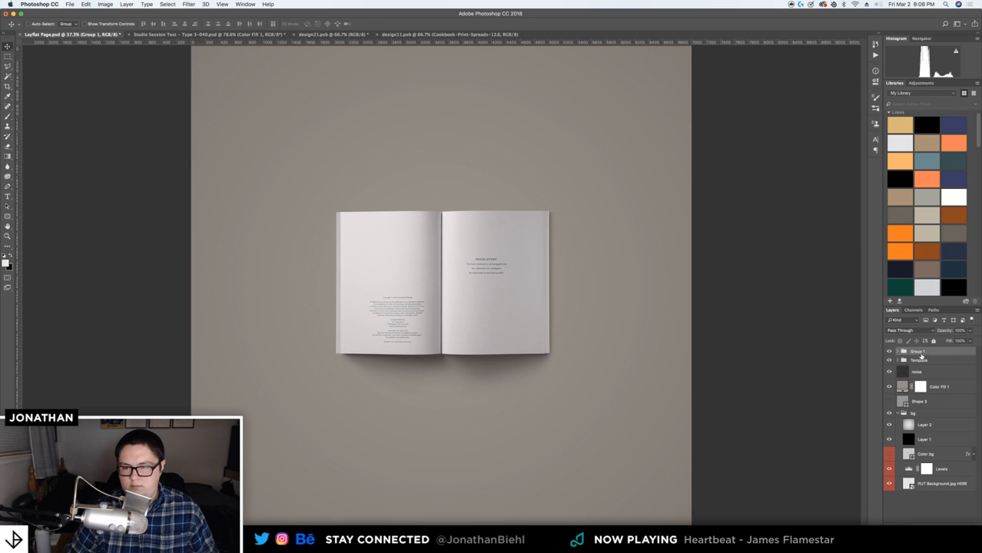
{"action": "double_click", "coordinate": [918, 352]}
{"action": "type", "text": "Overlays"}
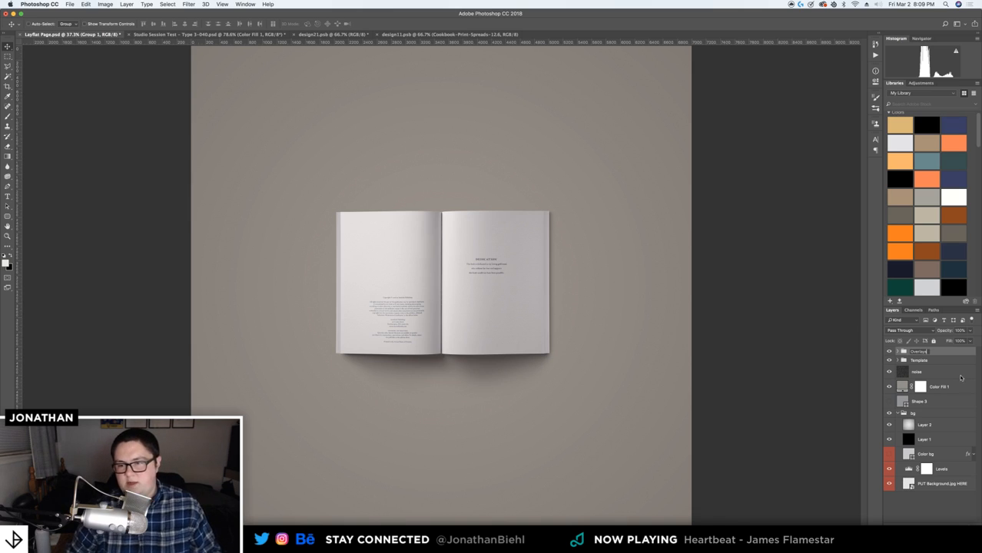
{"action": "key", "text": "Return"}
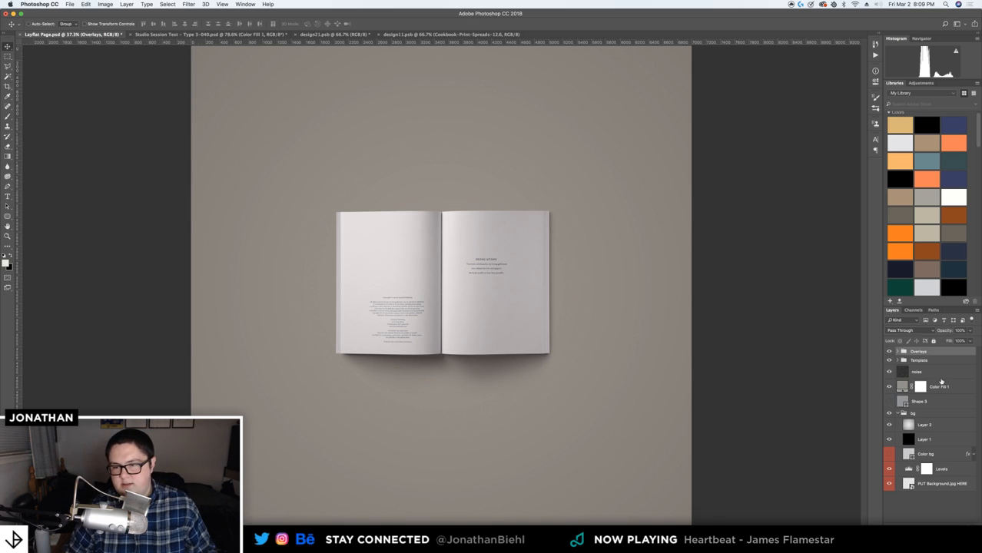
Move the noise, Color Fill 1 and Shape 3 layers into the bg group
{"action": "left_click", "coordinate": [931, 379]}
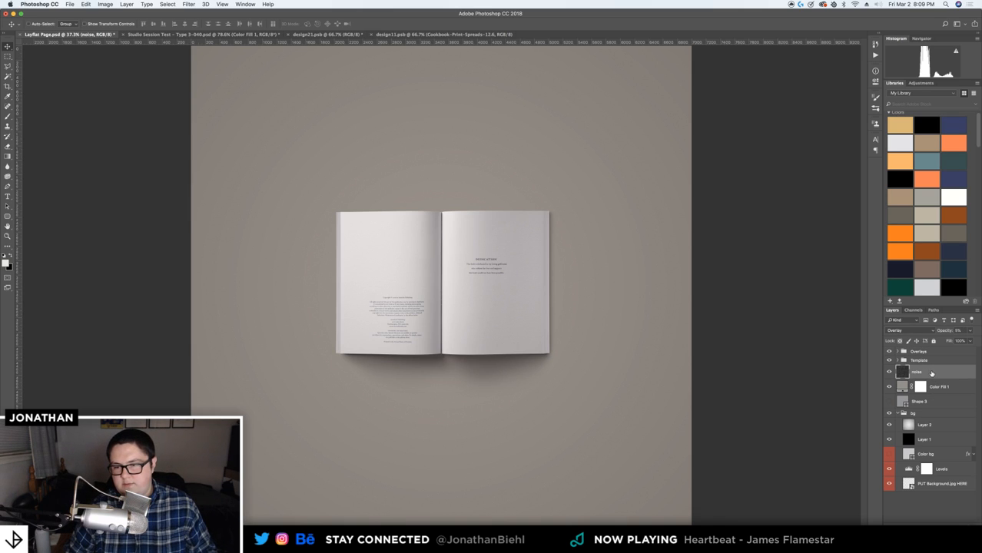
{"action": "left_click", "coordinate": [929, 401], "text": "shift"}
{"action": "left_click_drag", "start_coordinate": [929, 374], "coordinate": [934, 418]}
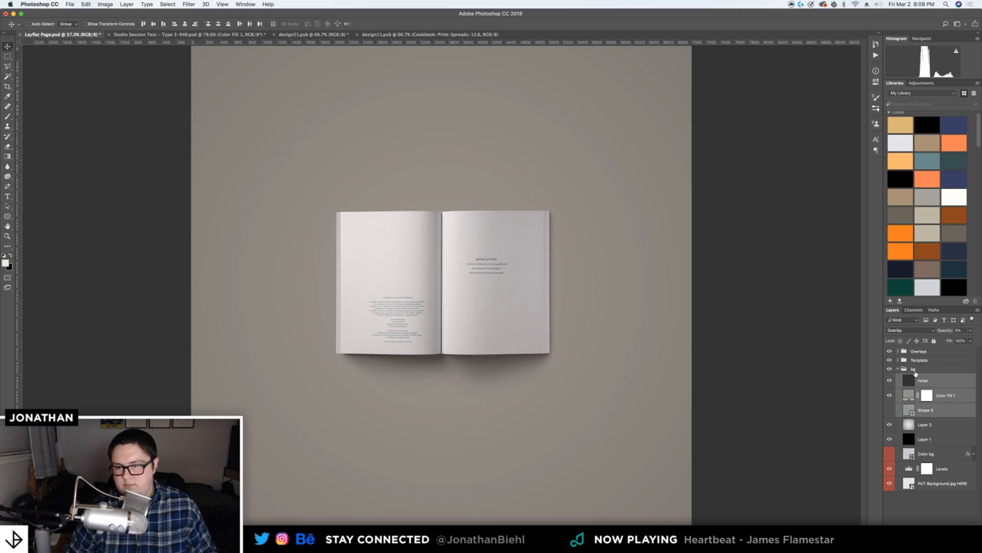
Rename the bg group as Background, collapse it, and save Layflat Page.psd
{"action": "left_click", "coordinate": [913, 371]}
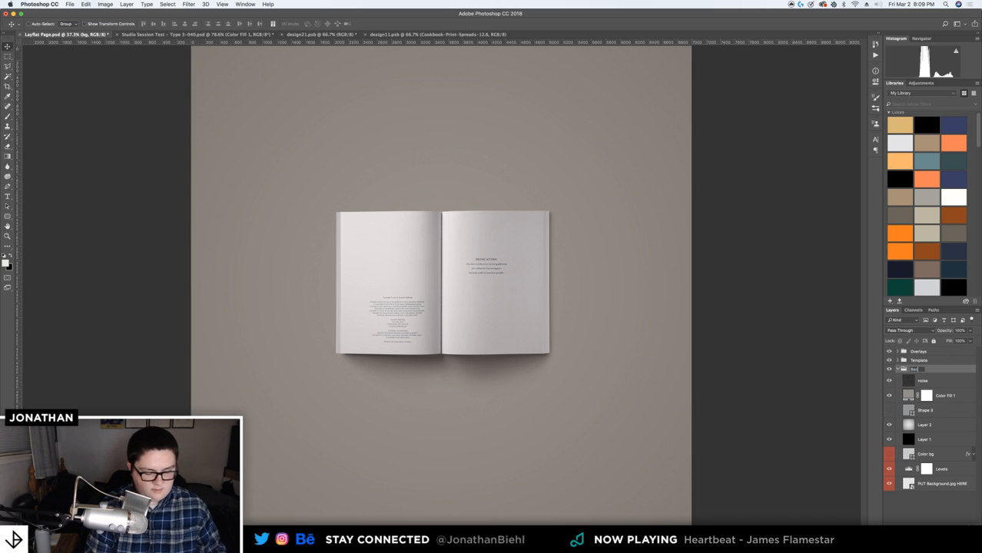
{"action": "type", "text": "Background"}
{"action": "key", "text": "Return"}
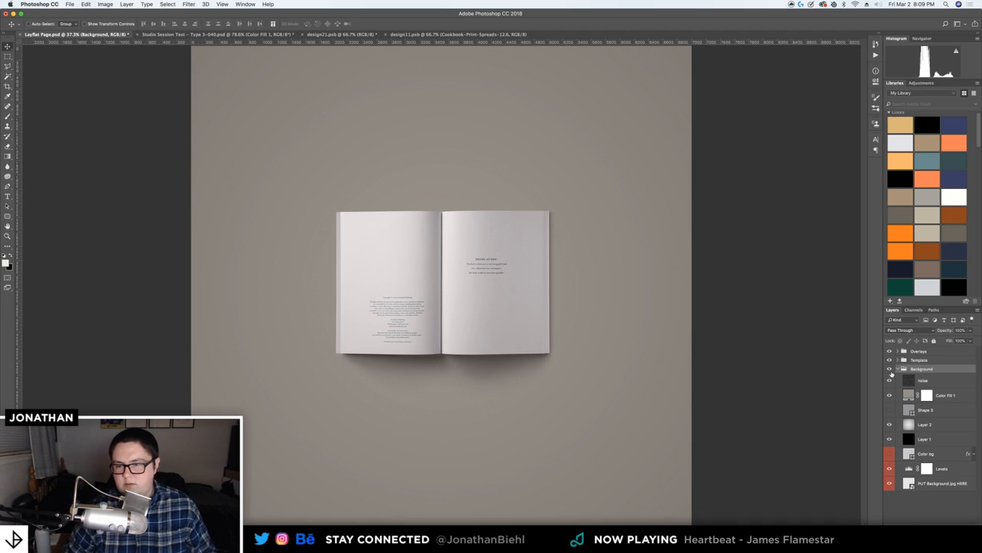
{"action": "left_click", "coordinate": [901, 371]}
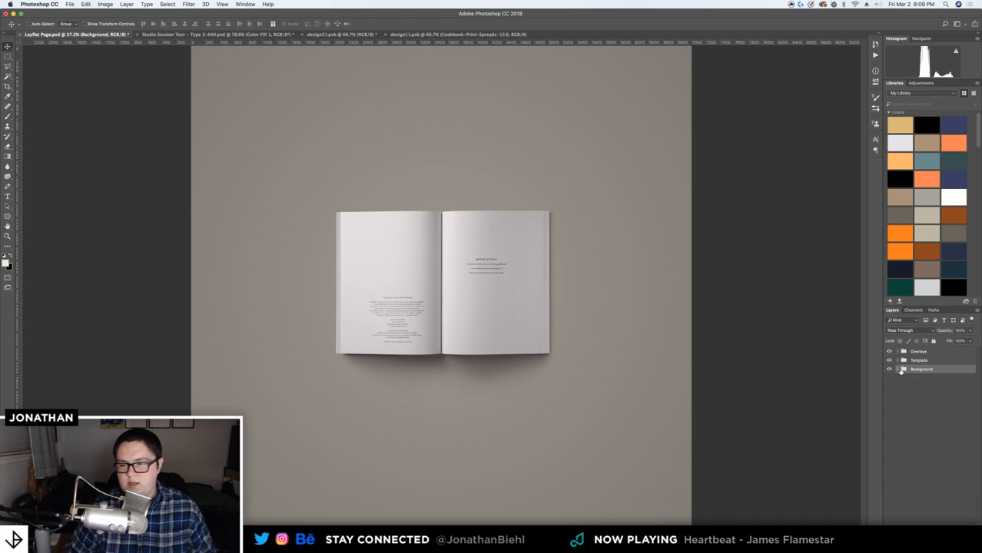
{"action": "key", "text": "super+s"}
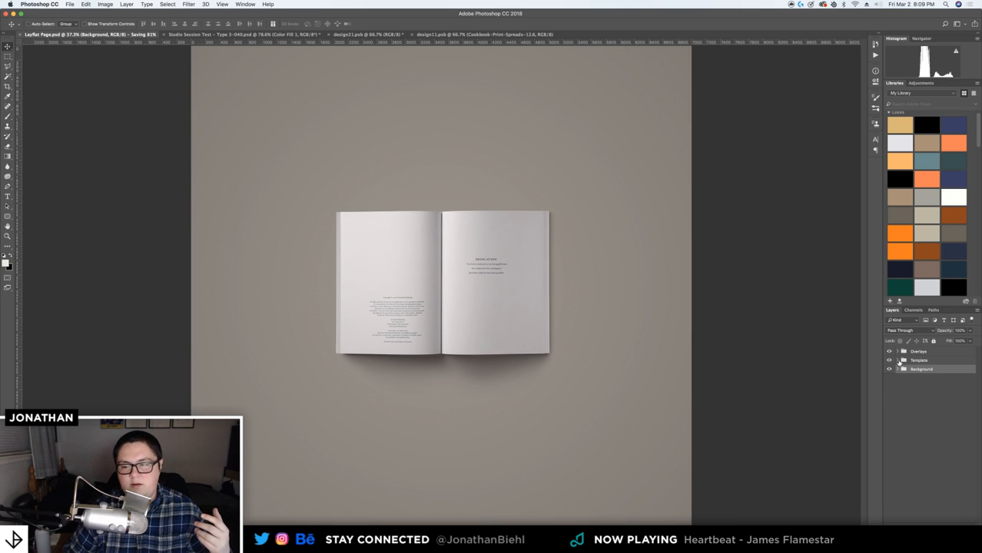
Collapse the Left Page, Right Page and other pages groups inside Template, collapse Template itself, and lock it
{"action": "left_click", "coordinate": [898, 362]}
{"action": "left_click", "coordinate": [904, 378]}
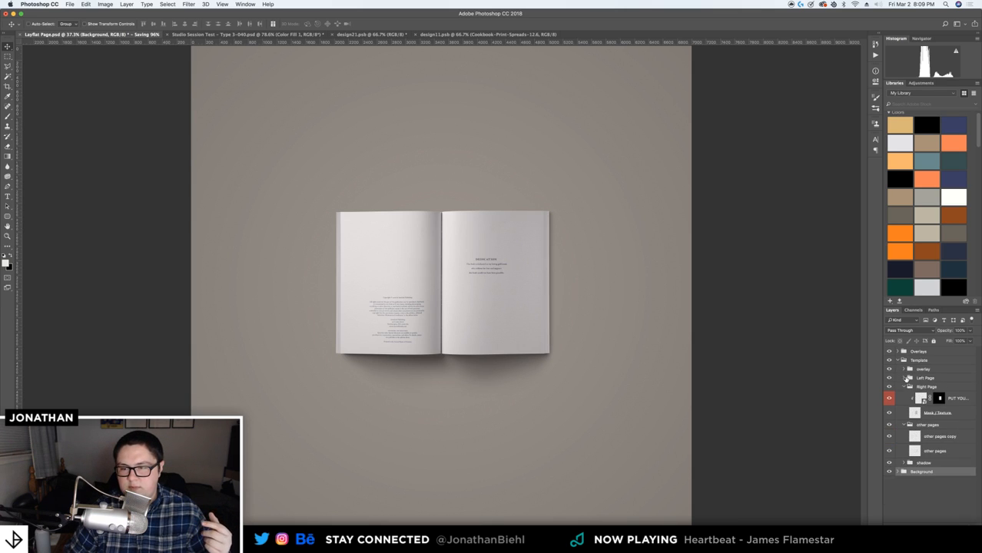
{"action": "left_click", "coordinate": [904, 387]}
{"action": "left_click", "coordinate": [904, 394]}
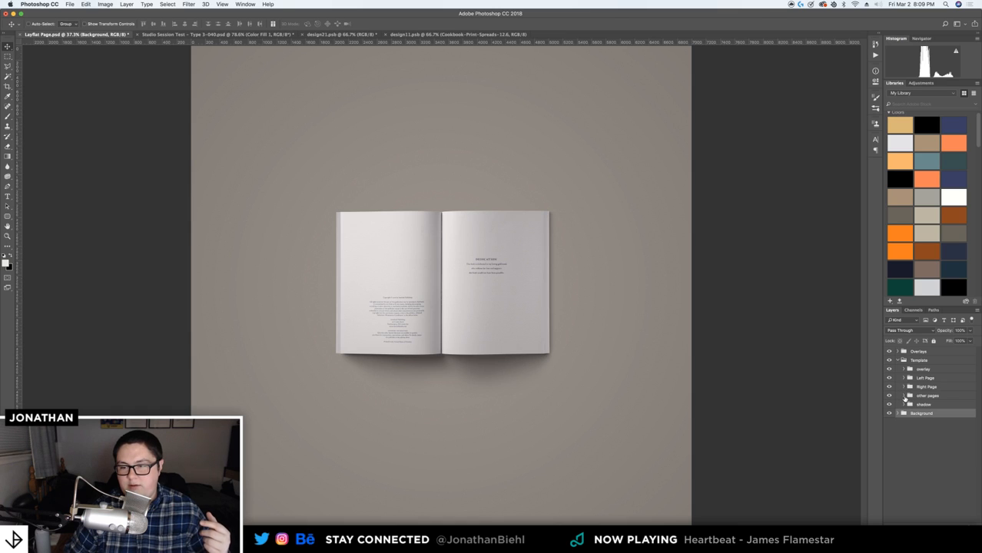
{"action": "left_click", "coordinate": [899, 362]}
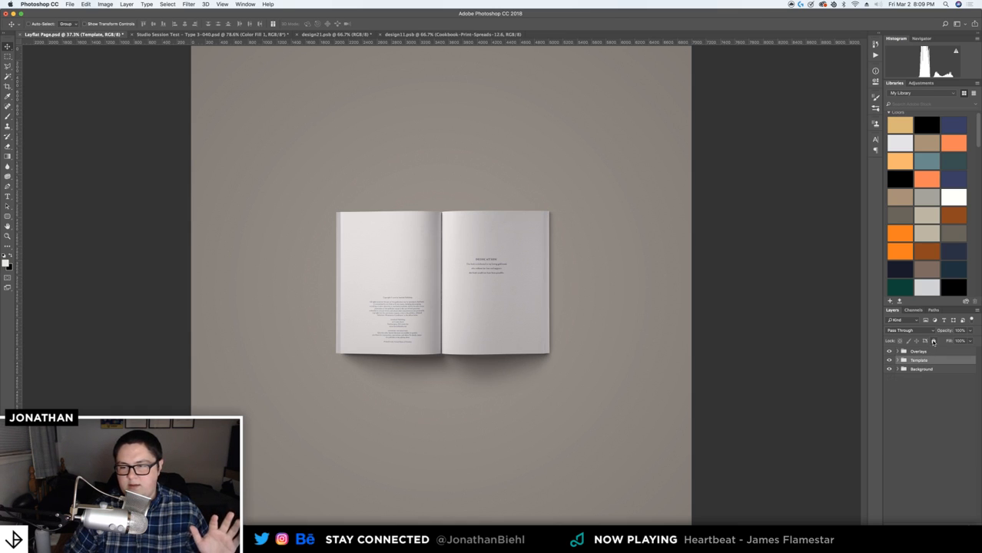
{"action": "key", "text": "super+/"}
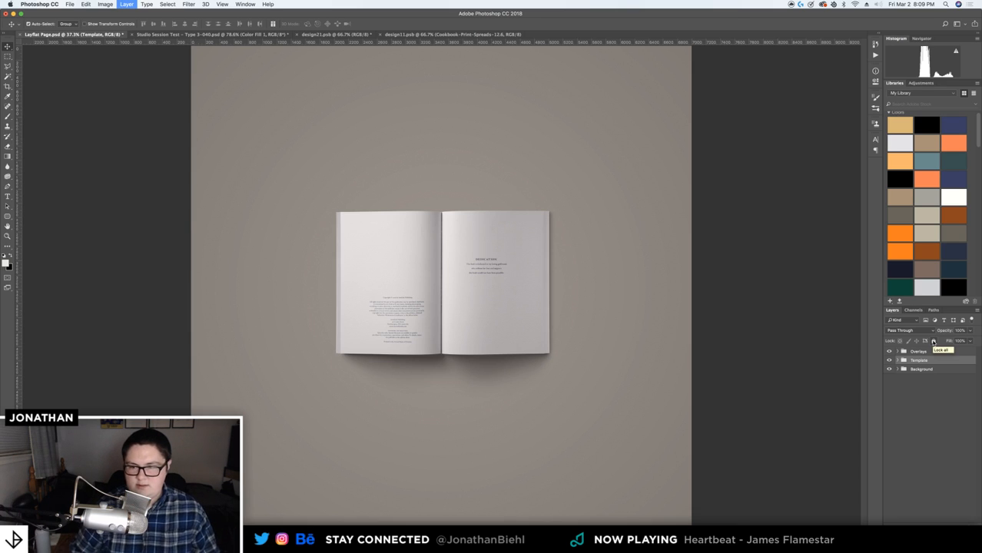
Duplicate the Template group, then hide and lock the original Template group beneath the copy
{"action": "key", "text": "super+j"}
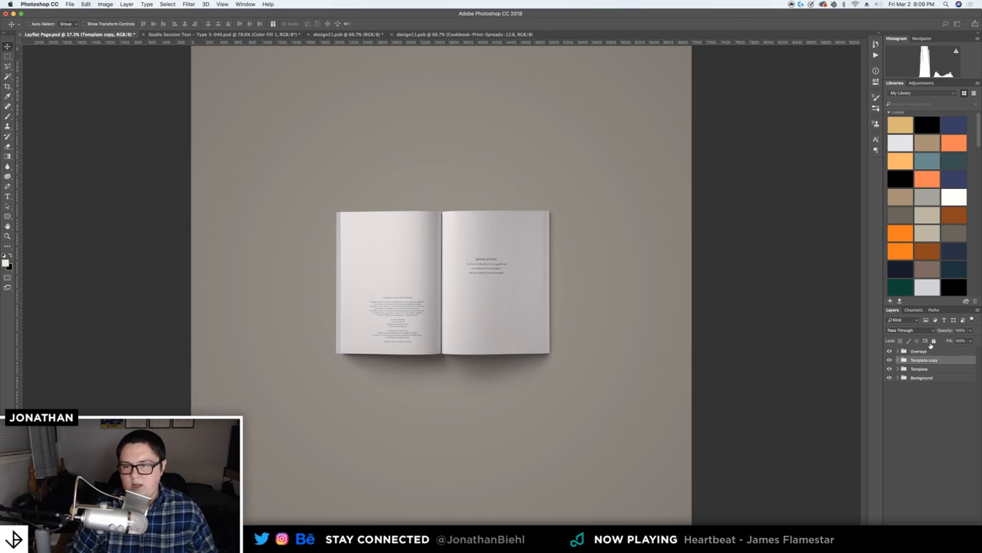
{"action": "key", "text": "alt+["}
{"action": "key", "text": "super+/"}
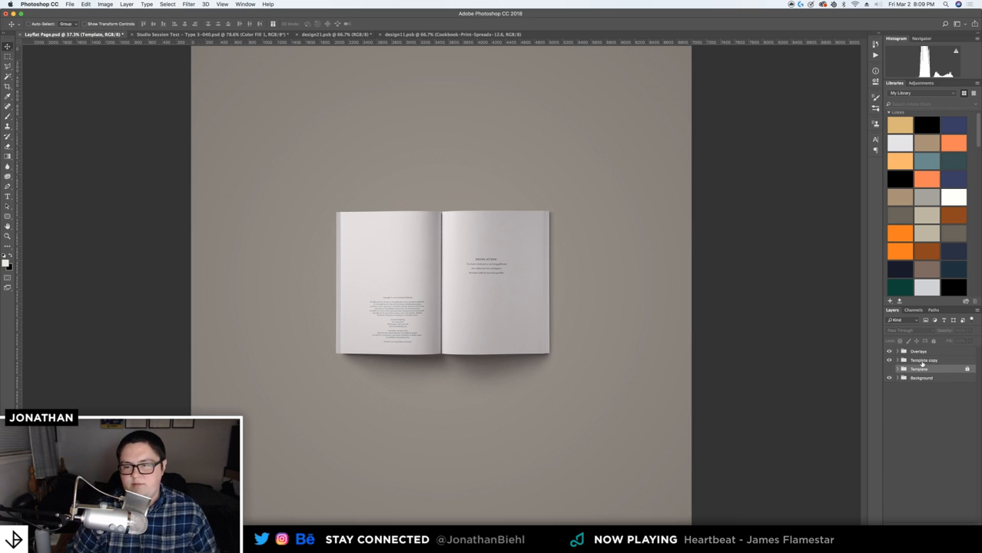
Duplicate the Template copy group and rename the lower of the two copies as Copyright & Dedication
{"action": "double_click", "coordinate": [922, 361]}
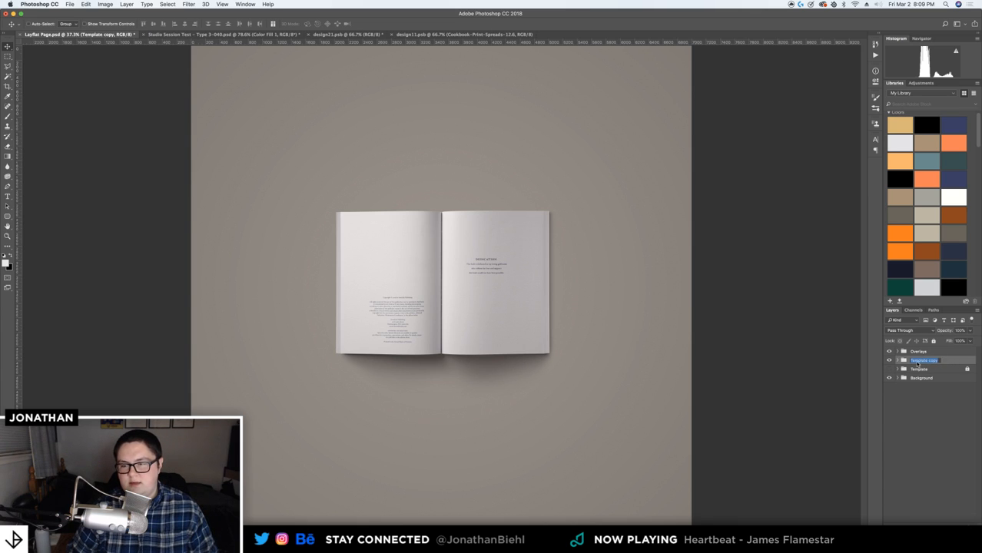
{"action": "key", "text": "Return"}
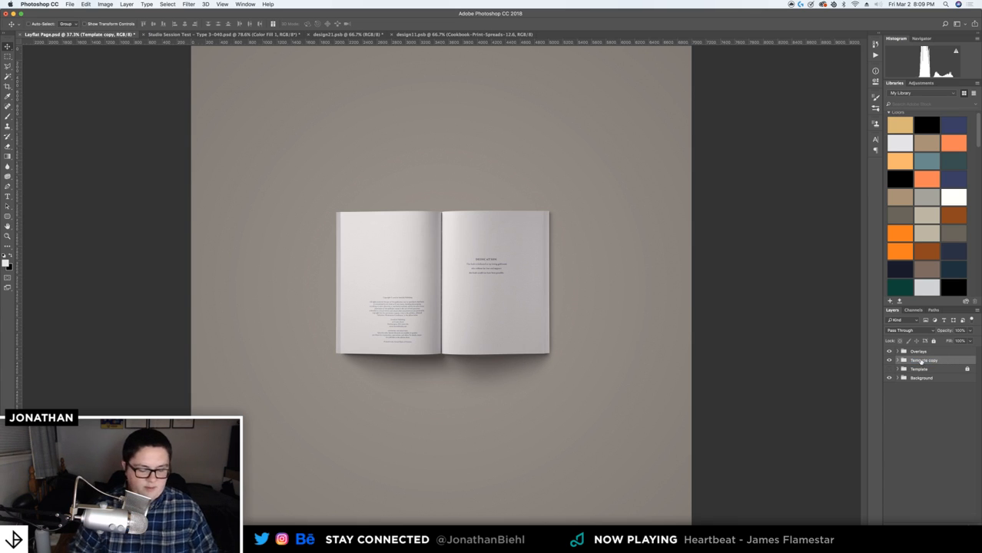
{"action": "key", "text": "super+j"}
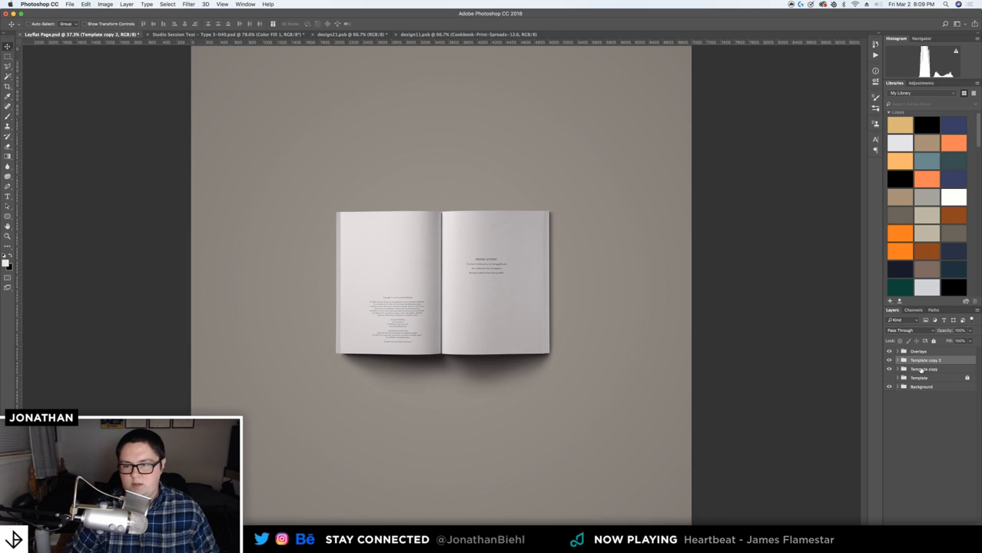
{"action": "double_click", "coordinate": [921, 370]}
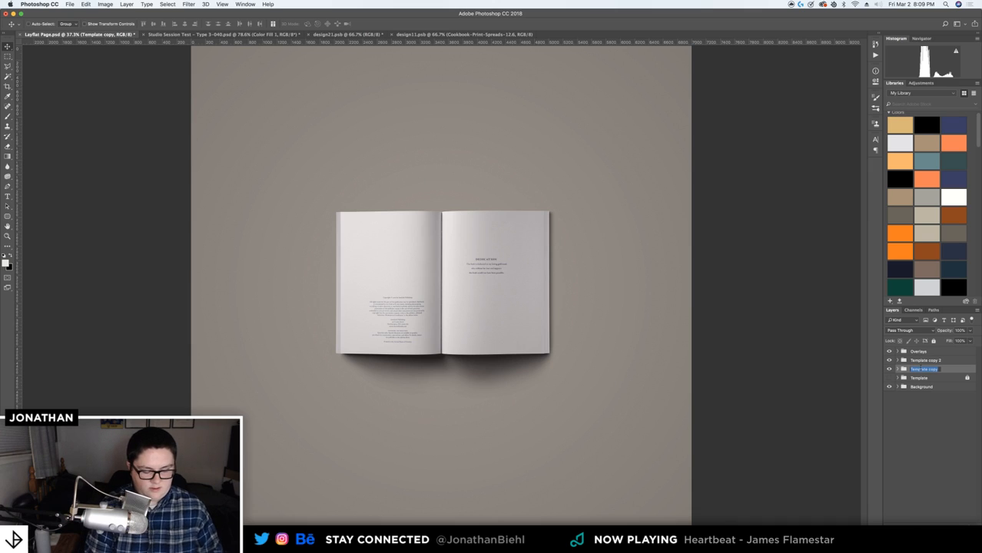
{"action": "type", "text": "Copy"}
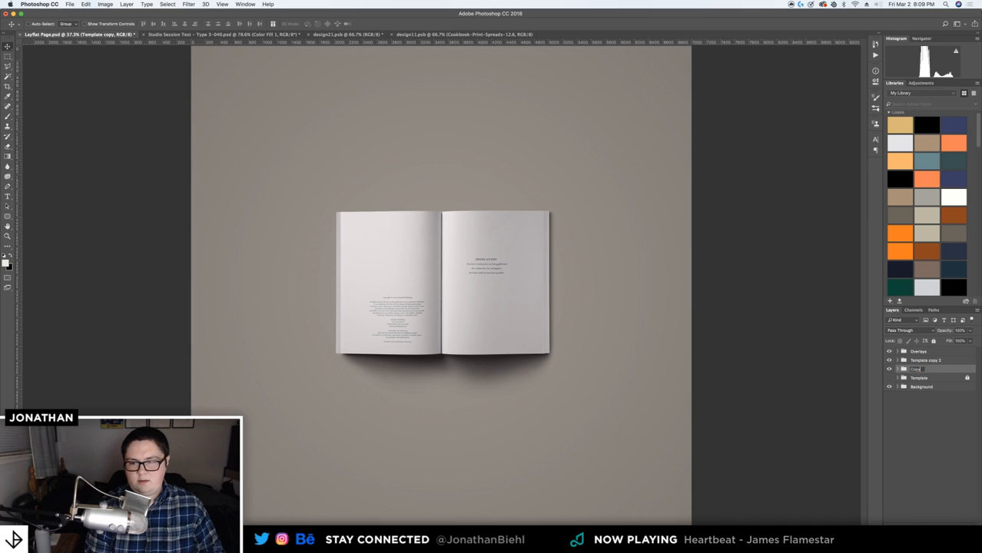
{"action": "type", "text": "right & Dedication"}
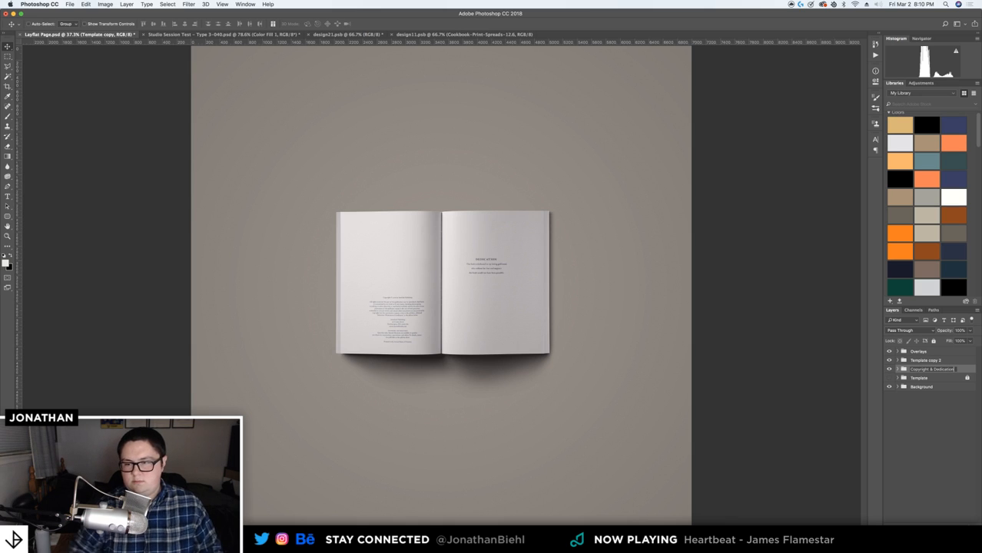
{"action": "key", "text": "Return"}
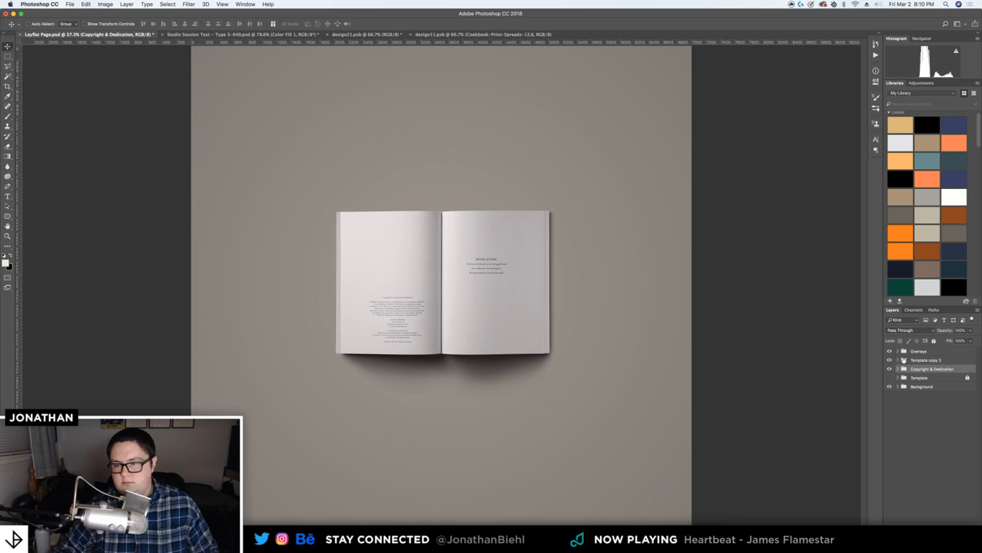
Rasterize the PUT YOUR DESIGN HERE layers in the Left Page and Right Page groups of Copyright & Dedication
{"action": "left_click", "coordinate": [899, 369]}
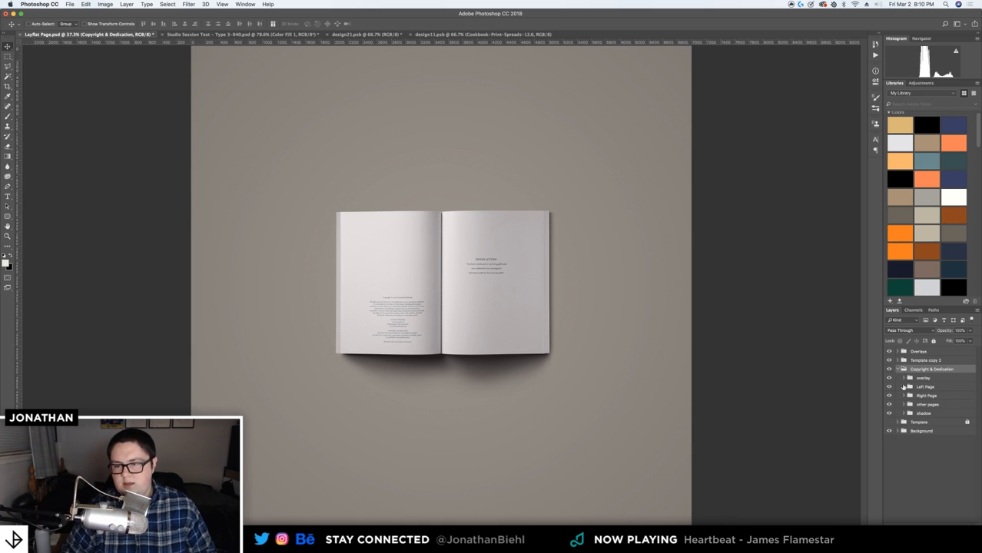
{"action": "left_click", "coordinate": [903, 387]}
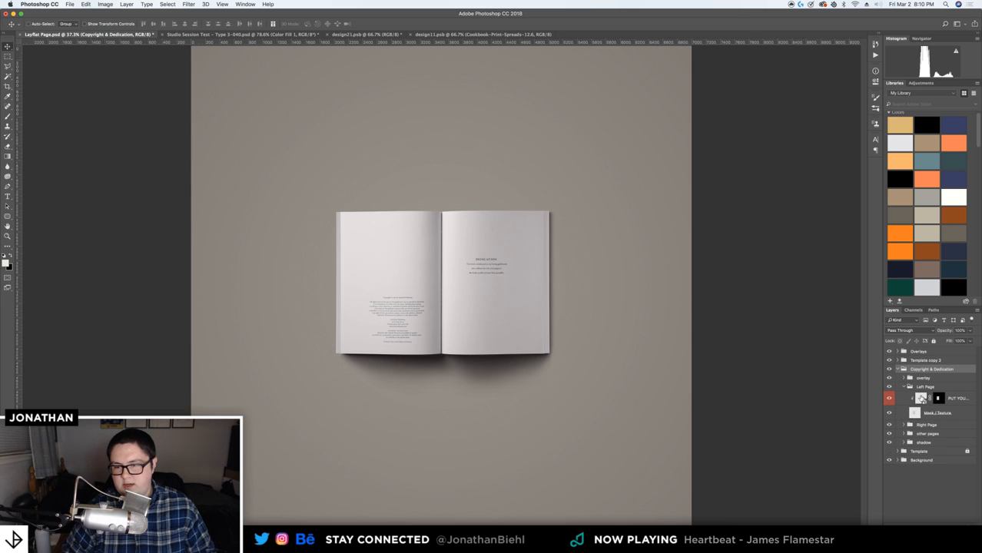
{"action": "right_click", "coordinate": [922, 398]}
{"action": "left_click", "coordinate": [965, 396]}
{"action": "right_click", "coordinate": [964, 398]}
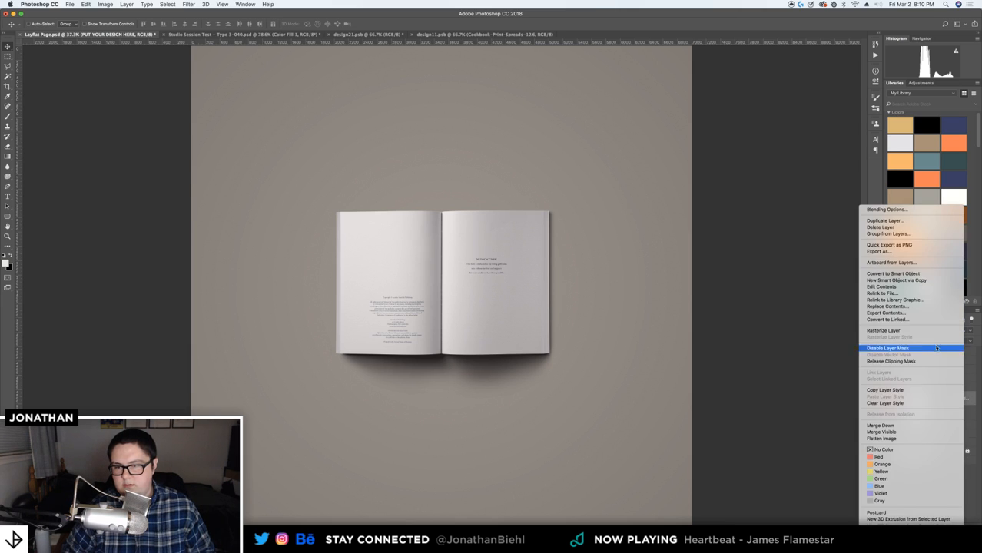
{"action": "left_click", "coordinate": [922, 332]}
{"action": "left_click", "coordinate": [904, 425]}
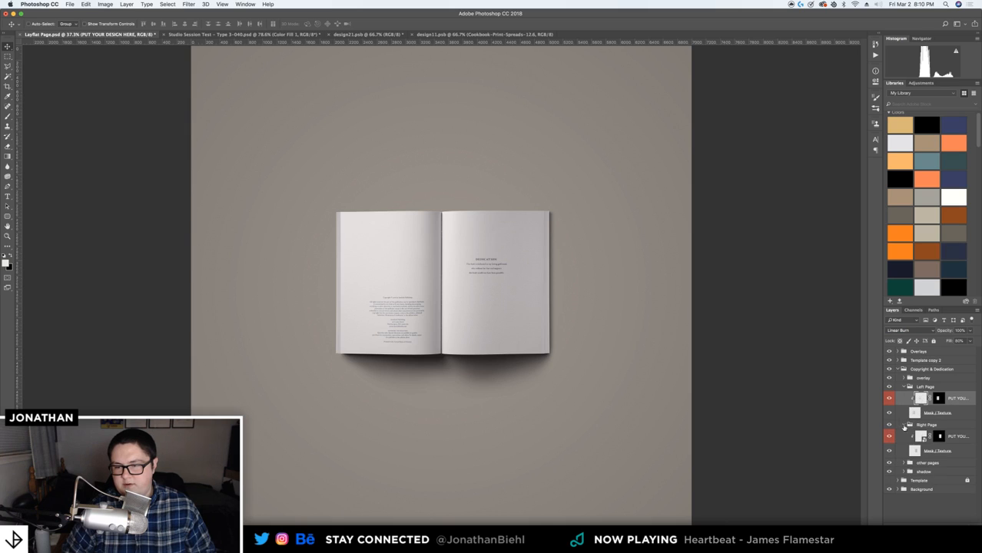
{"action": "right_click", "coordinate": [968, 437]}
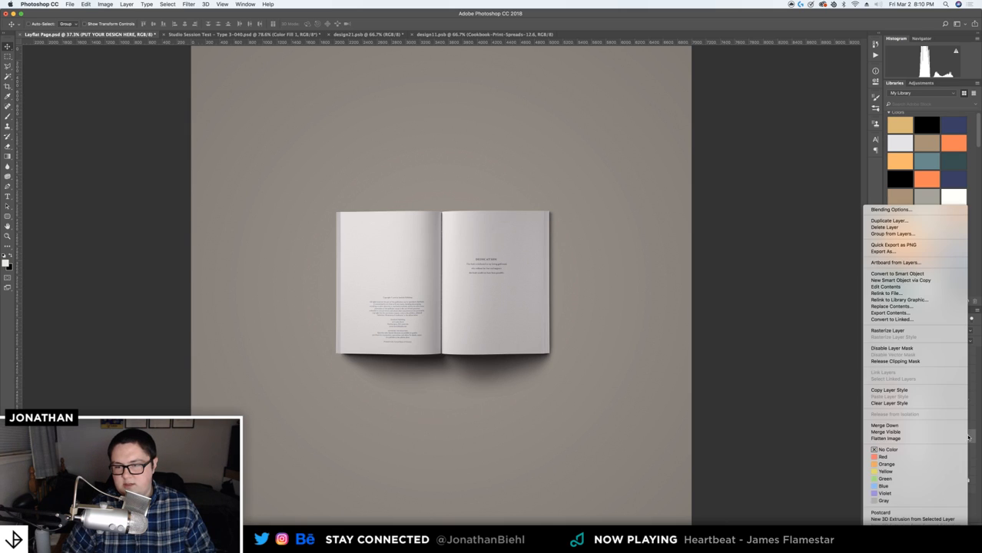
{"action": "left_click", "coordinate": [902, 332]}
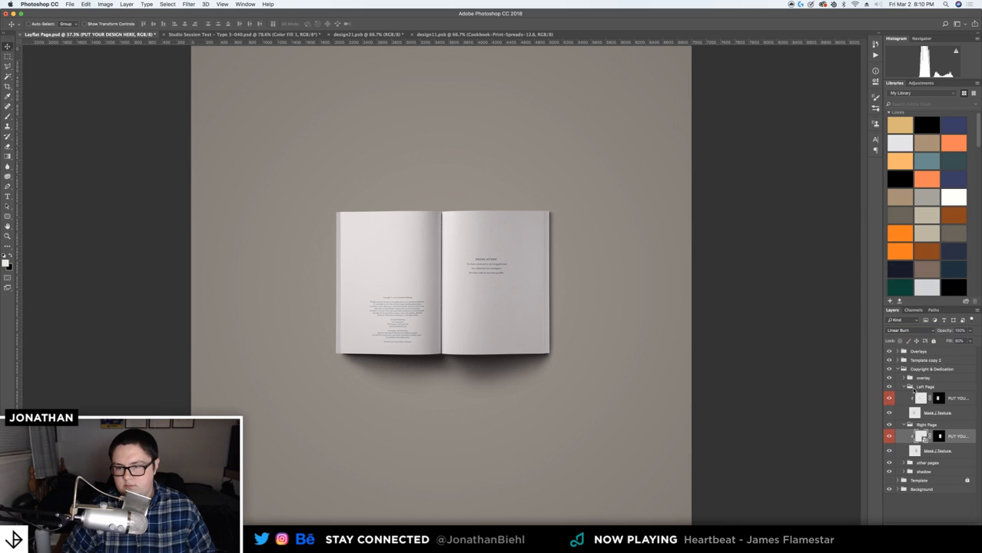
Collapse the Left Page, Right Page and Copyright & Dedication groups, and hide Copyright & Dedication
{"action": "left_click", "coordinate": [904, 388]}
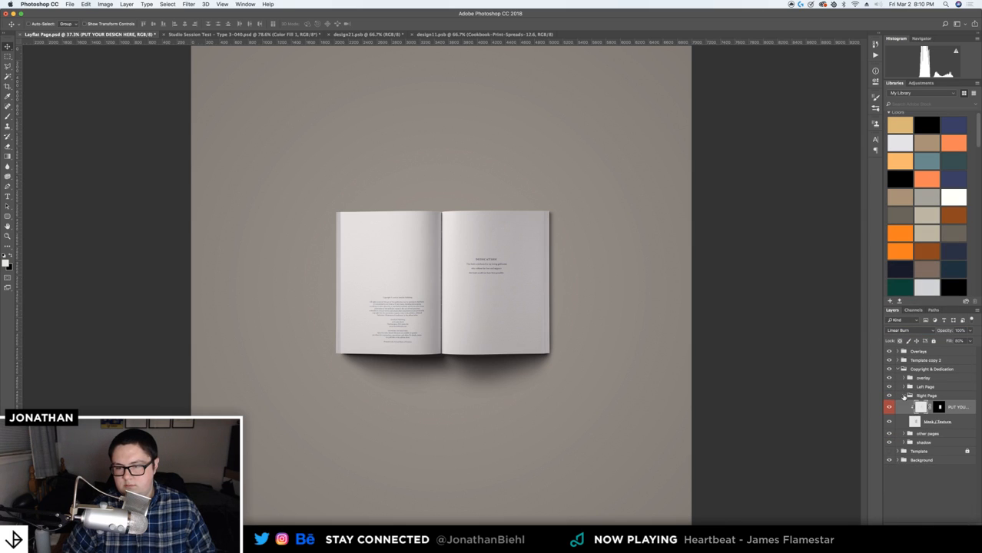
{"action": "left_click", "coordinate": [904, 396]}
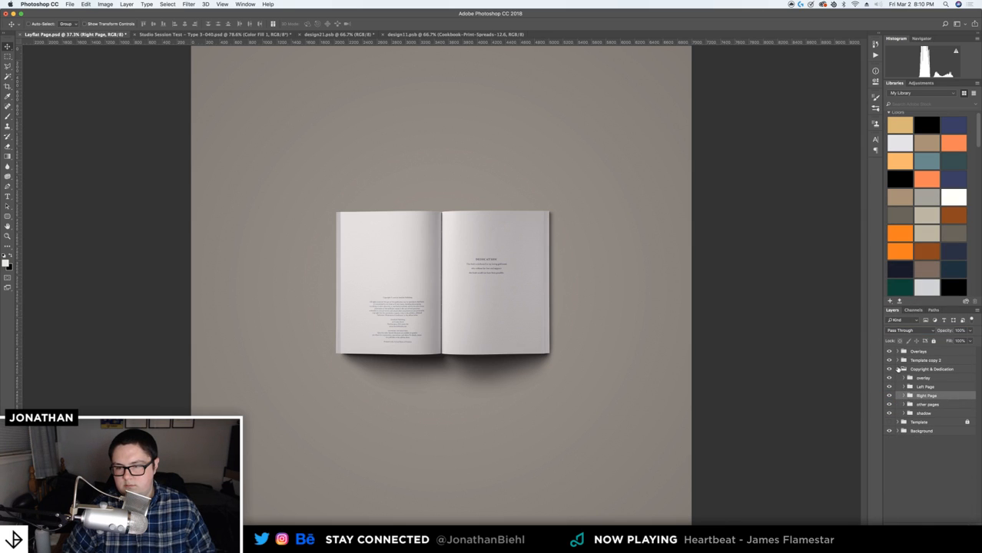
{"action": "left_click", "coordinate": [898, 370]}
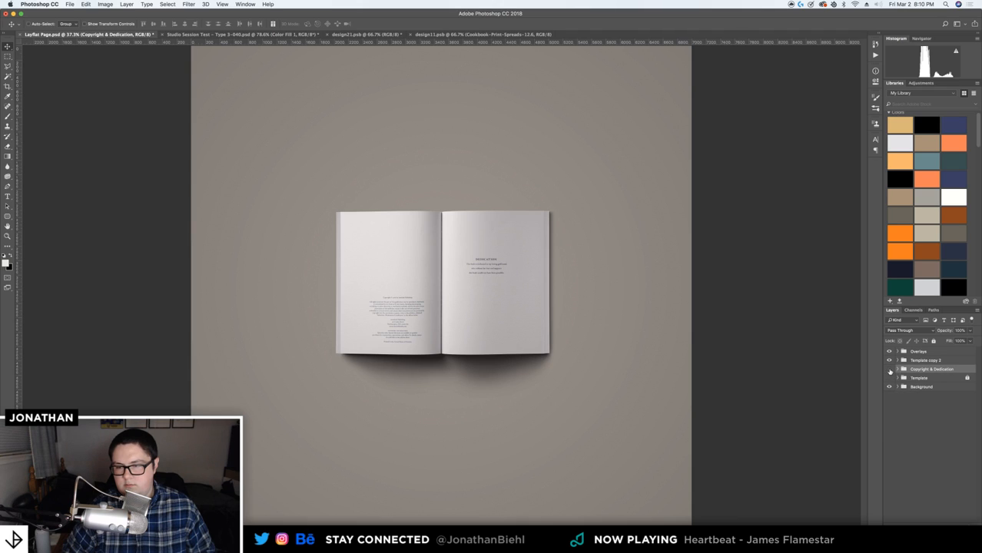
{"action": "left_click", "coordinate": [890, 370]}
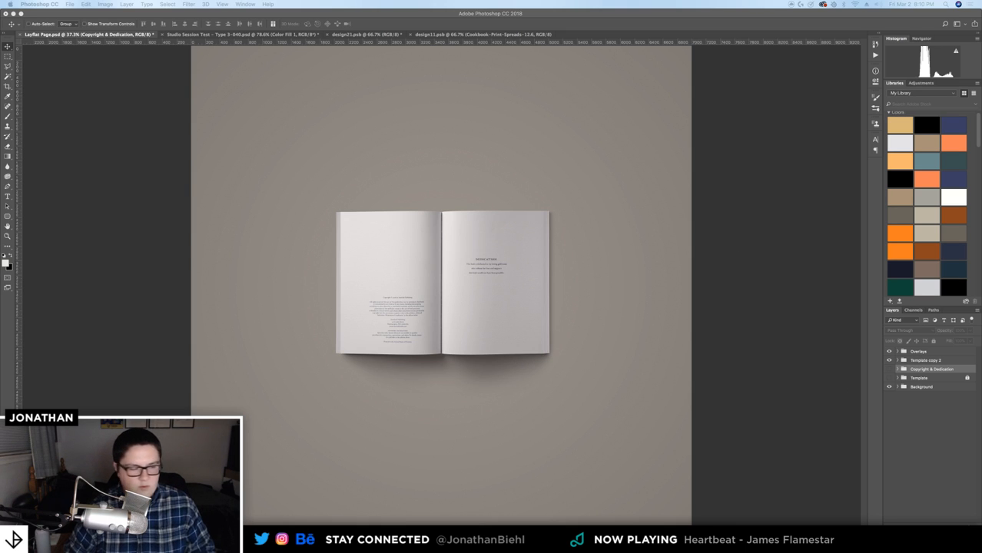
Preview Cookbook-Print-Spreads-12.6.pdf in Finder and examine its first few spreads, comparing the dedication, contents and tools pages
{"action": "key", "text": "space"}
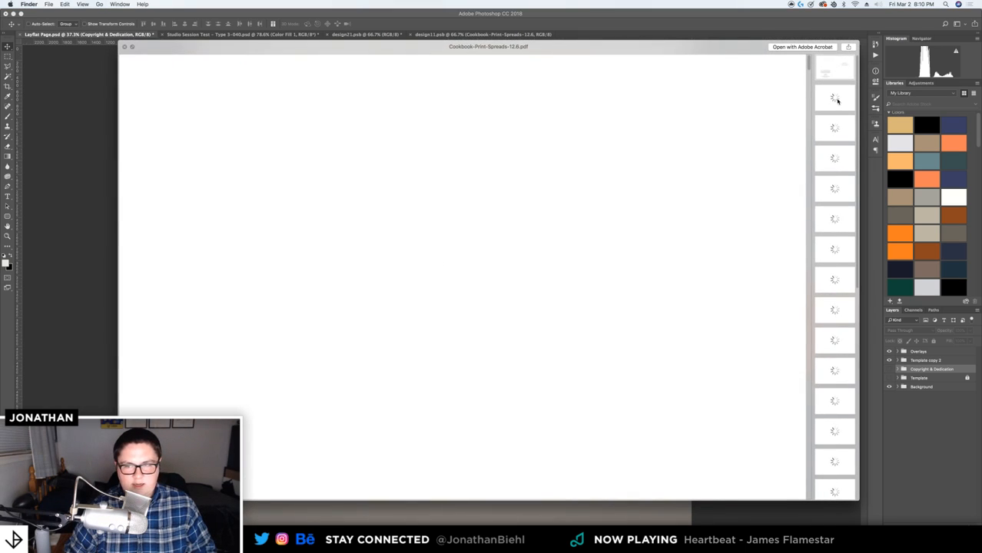
{"action": "left_click", "coordinate": [839, 101]}
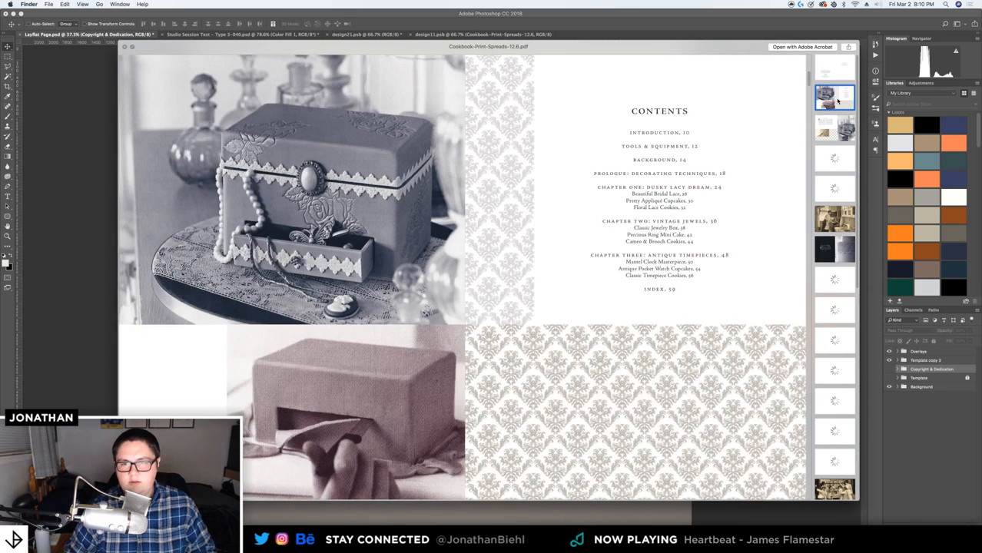
{"action": "left_click", "coordinate": [839, 69]}
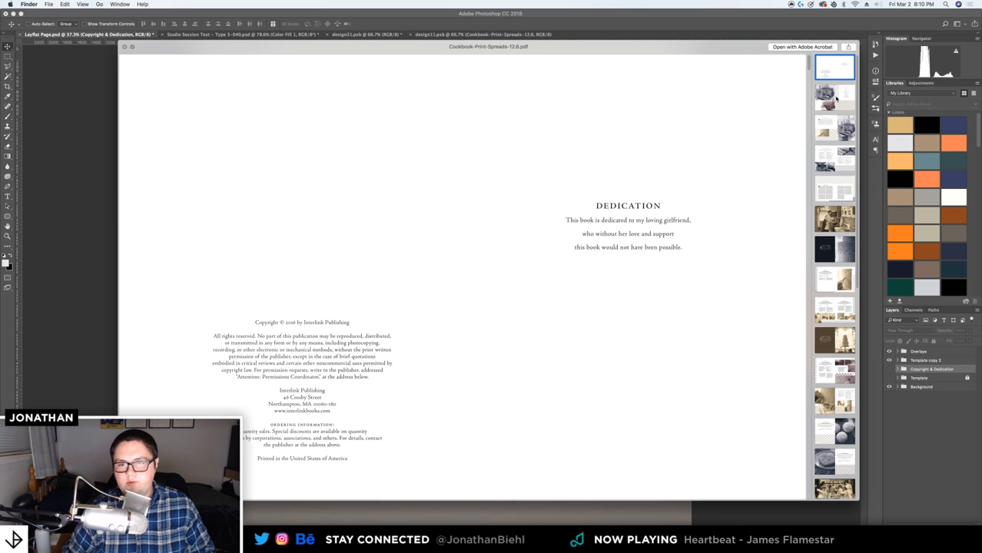
{"action": "left_click", "coordinate": [829, 105]}
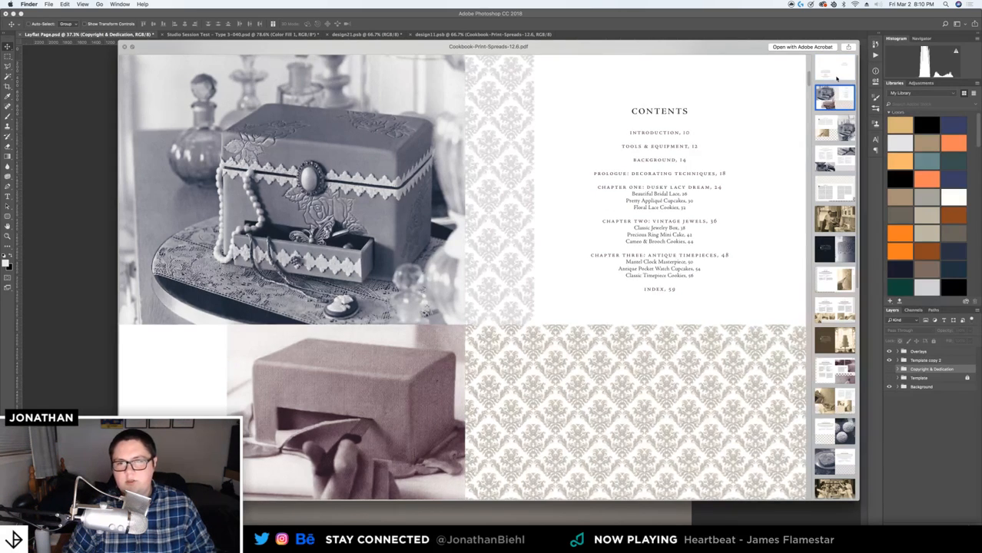
{"action": "left_click", "coordinate": [836, 74]}
{"action": "left_click", "coordinate": [832, 96]}
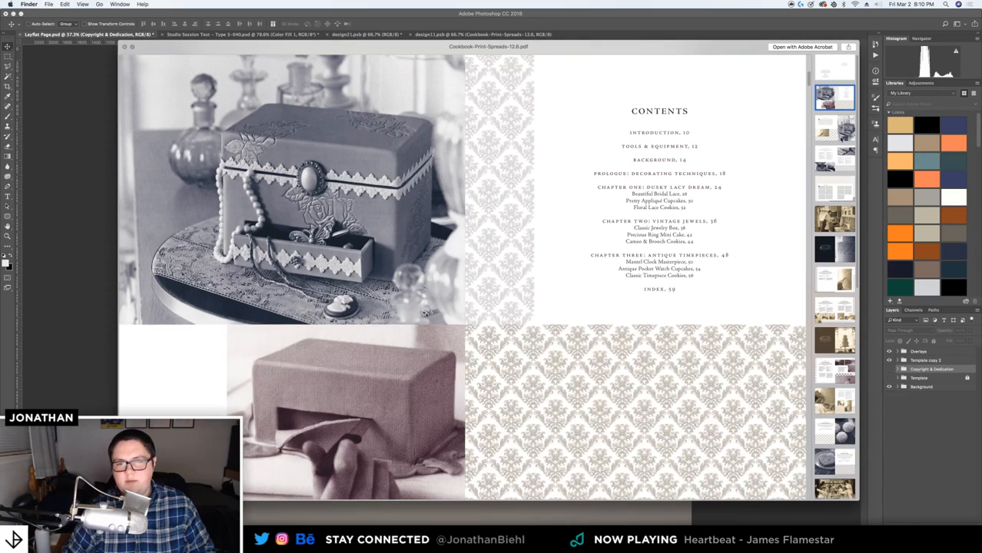
{"action": "left_click", "coordinate": [842, 138]}
{"action": "left_click", "coordinate": [838, 153]}
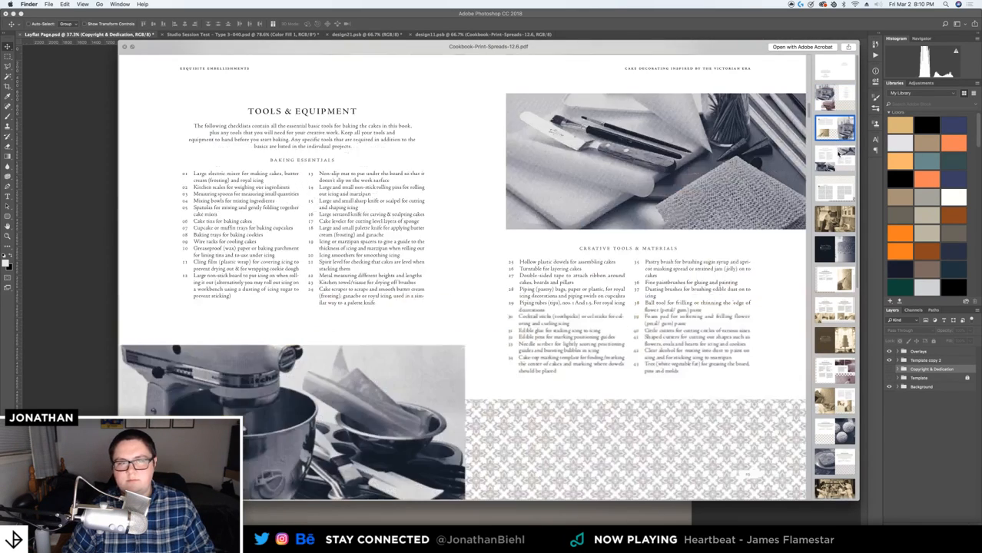
{"action": "left_click", "coordinate": [834, 158]}
{"action": "key", "text": "space"}
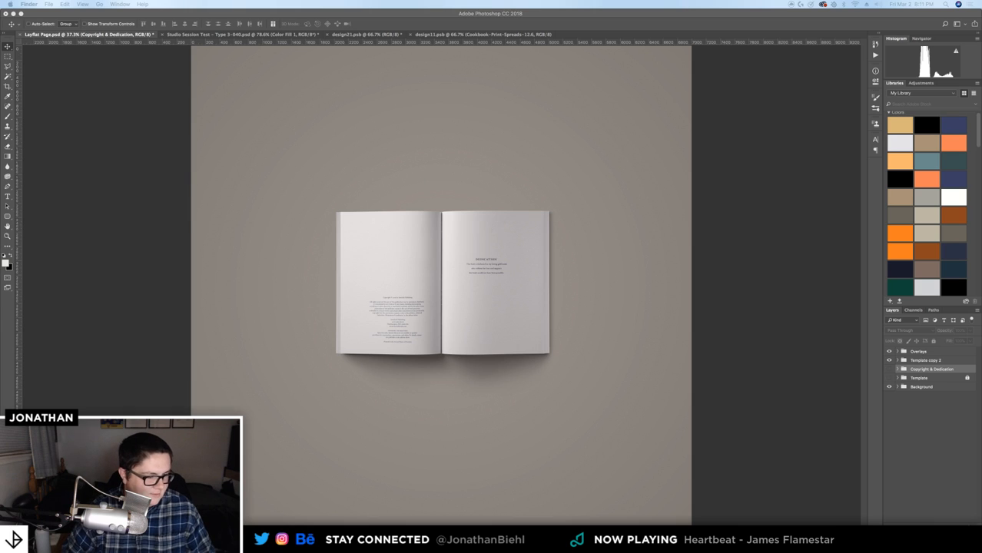
Preview the Cookbook-Final-Backup-Final.indd file in Finder to check its details
{"action": "key", "text": "space"}
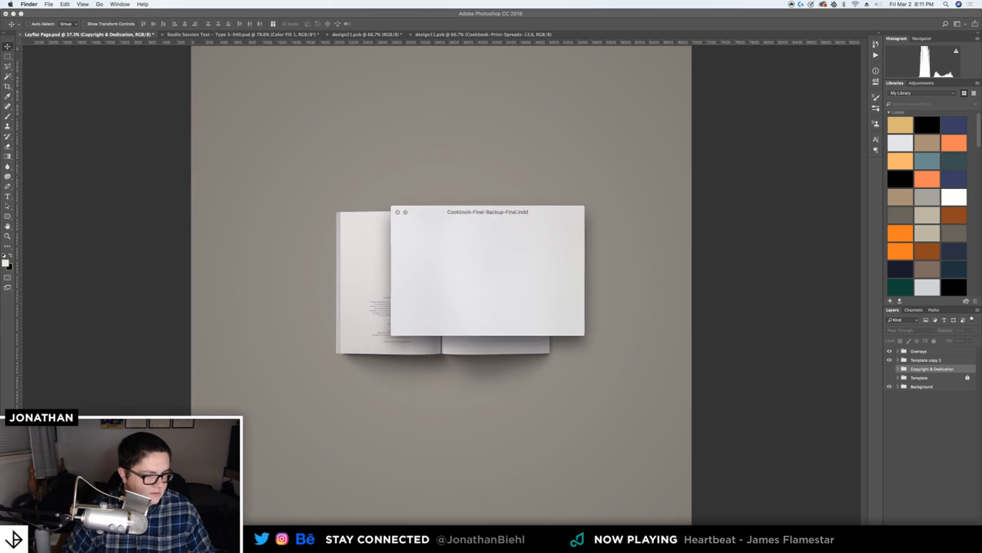
{"action": "key", "text": "space"}
{"action": "key", "text": "space"}
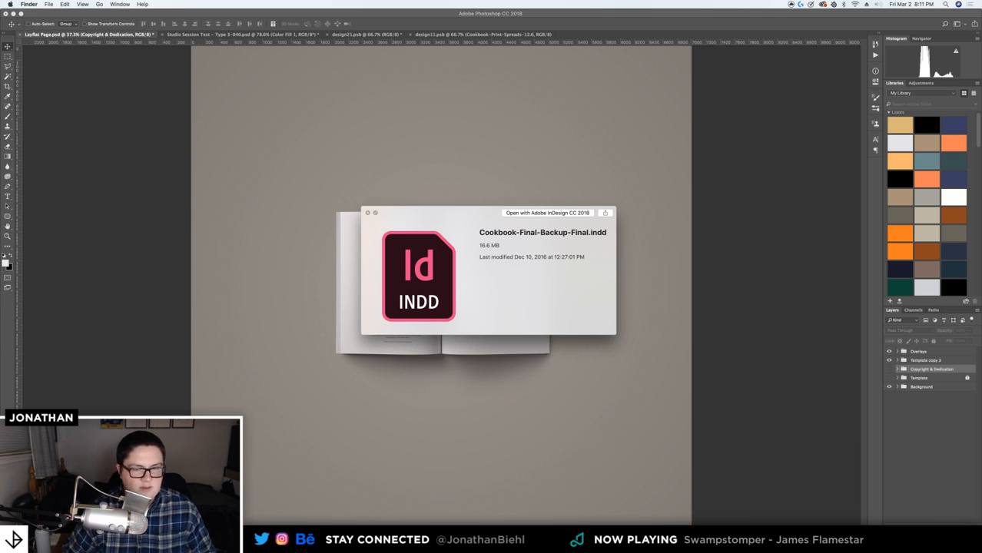
{"action": "key", "text": "Up"}
{"action": "key", "text": "Up"}
{"action": "key", "text": "space"}
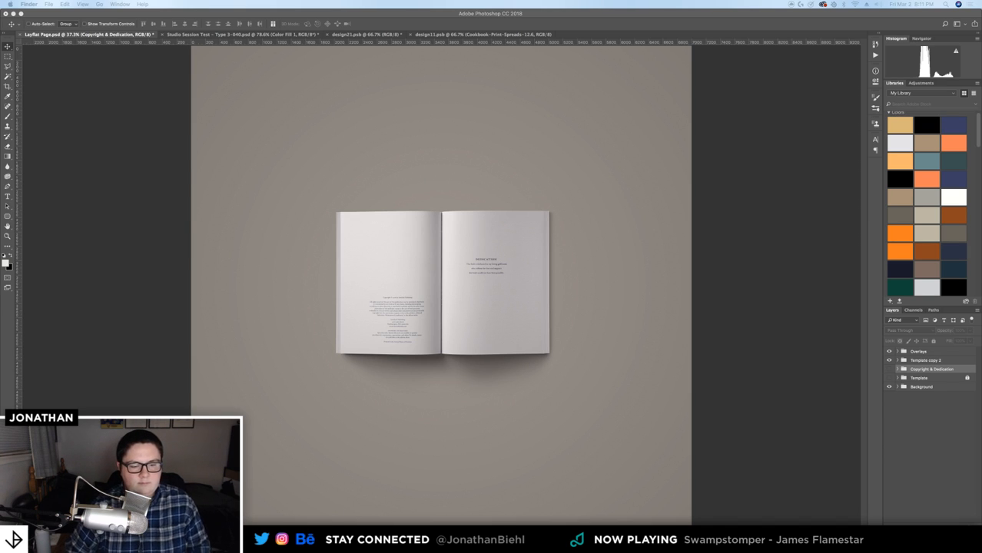
Return to Photoshop and save Layflat Page.psd
{"action": "left_click", "coordinate": [339, 172]}
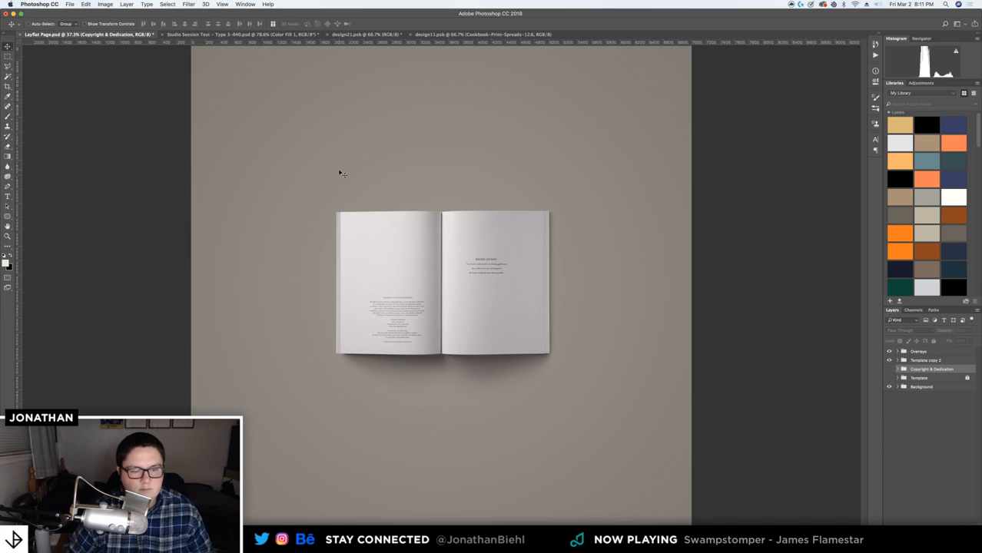
{"action": "key", "text": "super+s"}
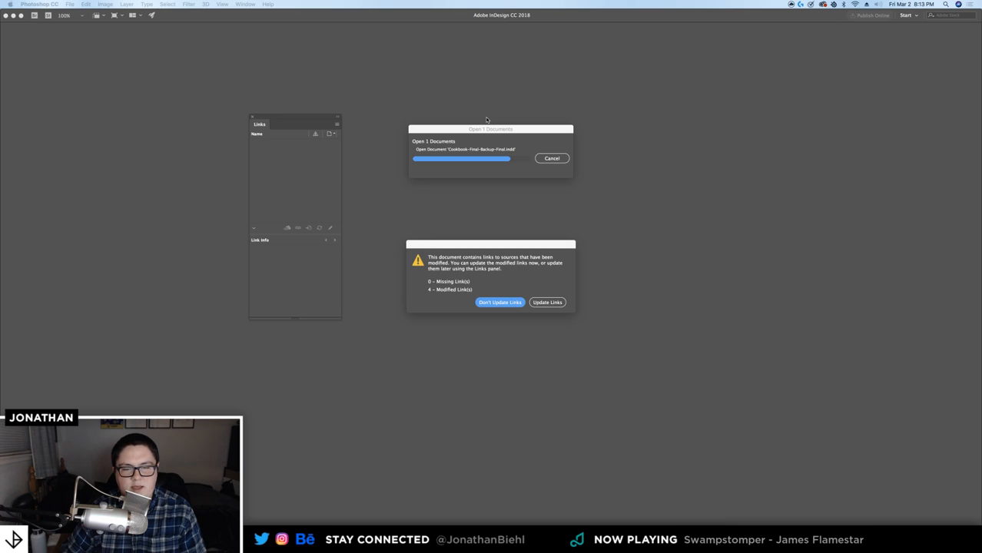
Open Cookbook-Final-Backup-Final.indd in InDesign without updating its modified links, and select page 5
{"action": "left_click", "coordinate": [491, 305]}
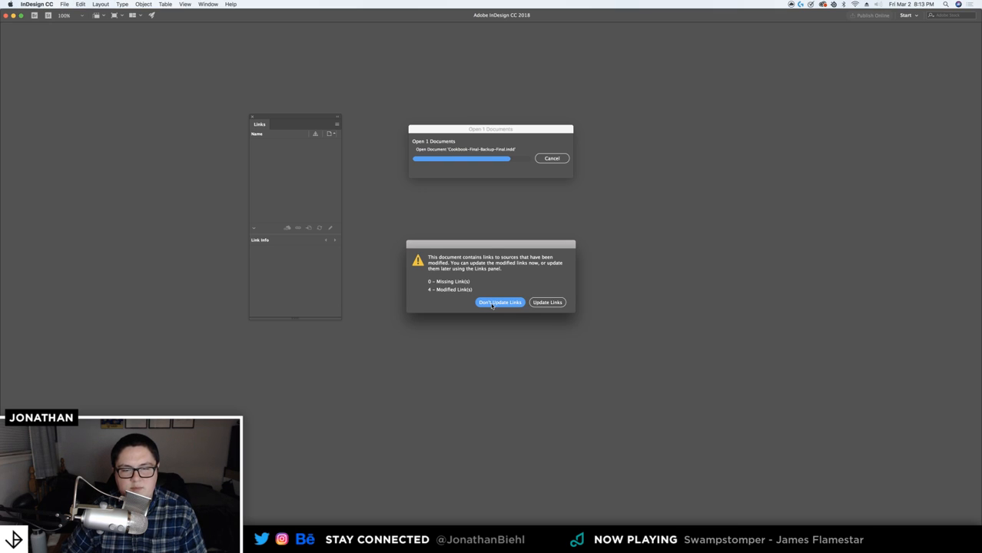
{"action": "left_click", "coordinate": [492, 302]}
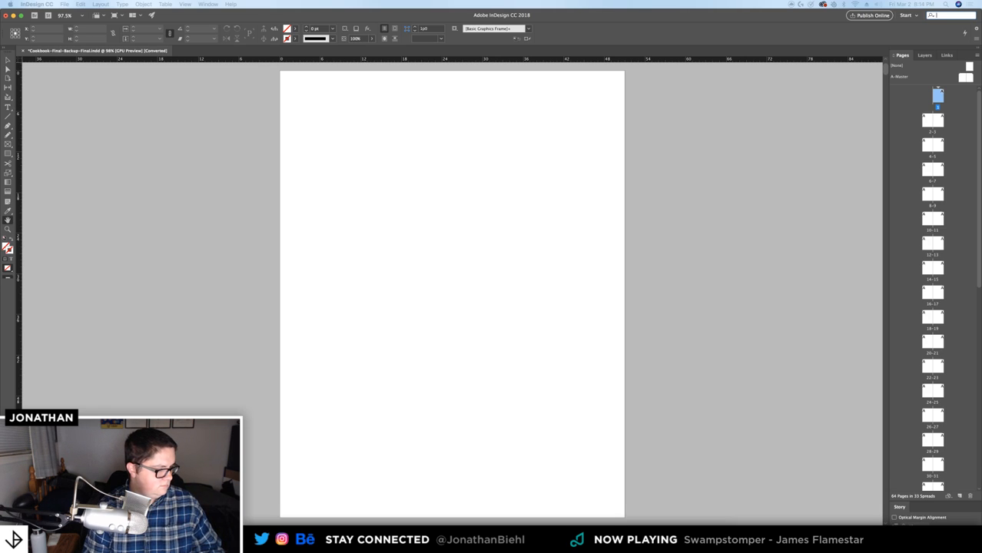
{"action": "left_click", "coordinate": [680, 217]}
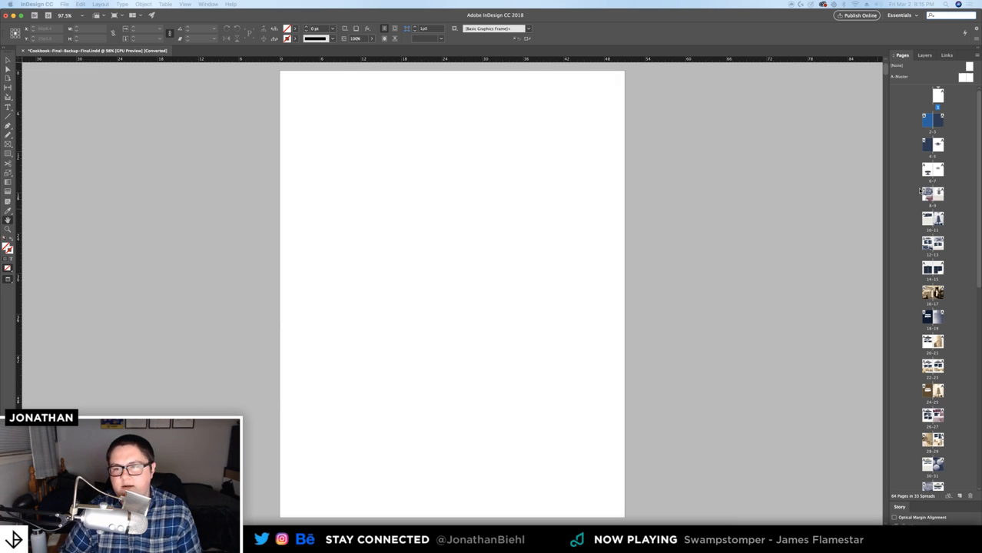
{"action": "left_click", "coordinate": [938, 145]}
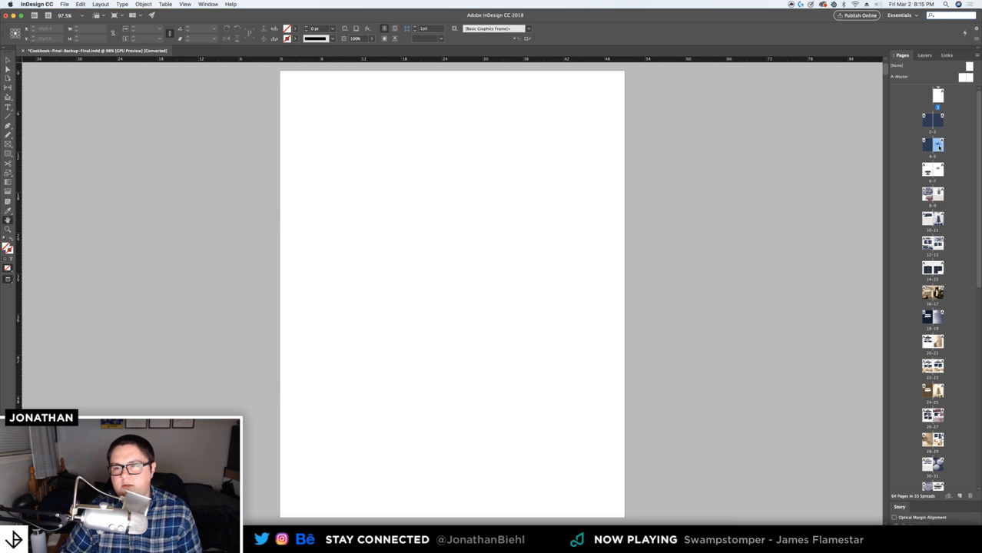
Display the title spread on pages 4–5 and look through the page thumbnails to the end of the document
{"action": "left_click", "coordinate": [926, 148]}
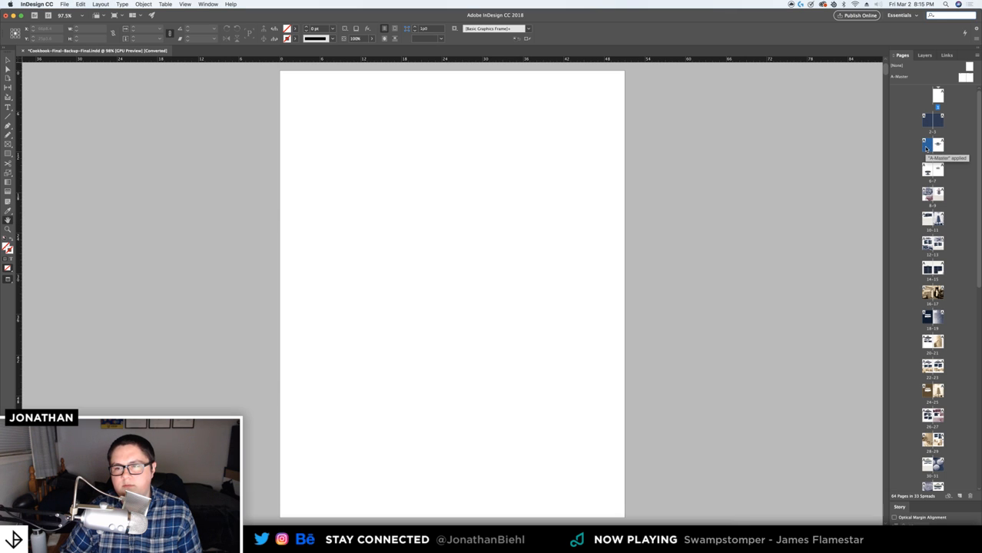
{"action": "double_click", "coordinate": [927, 148]}
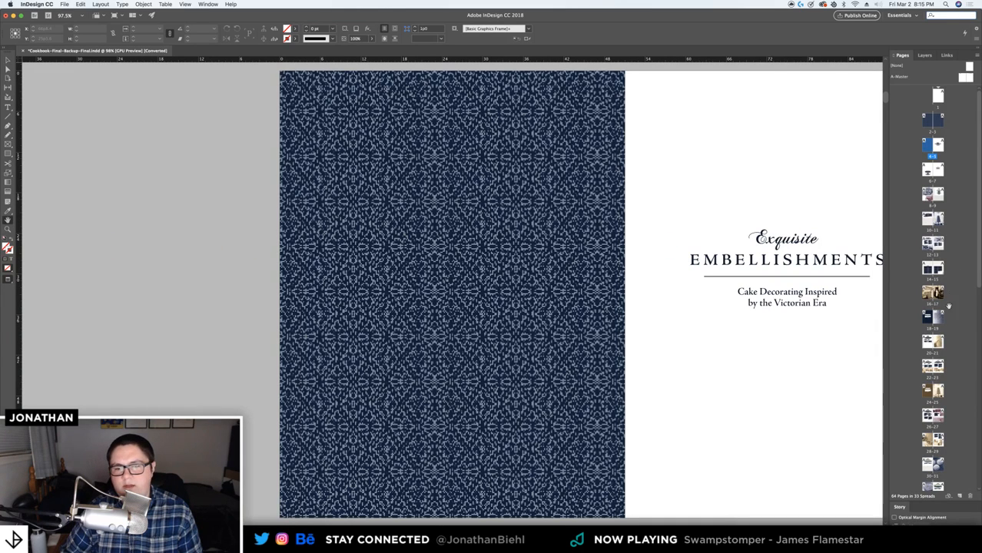
{"action": "scroll", "coordinate": [931, 219], "scroll_direction": "down", "scroll_amount": 10}
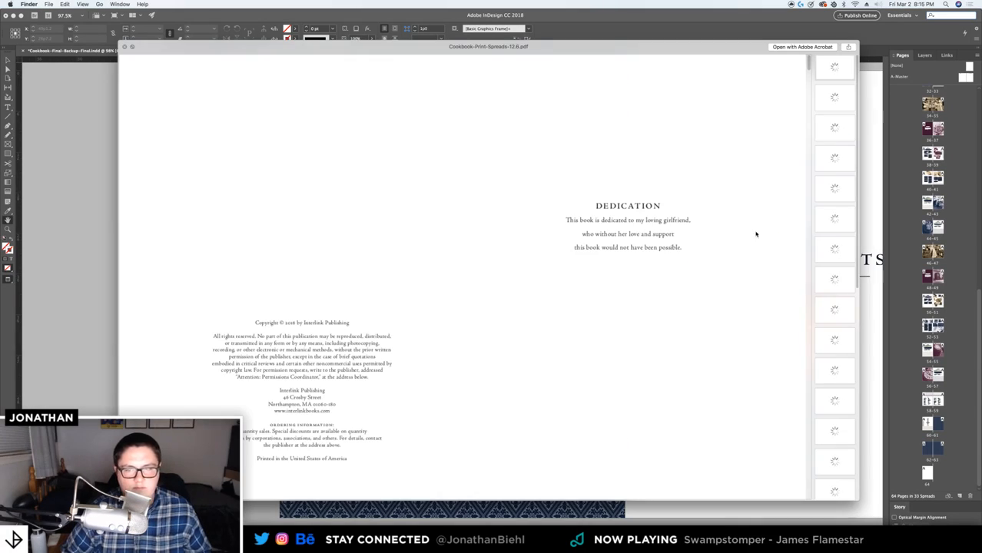
Examine the last spread of the Cookbook-Print-Spreads-12.6.pdf preview in Finder, close it and return to InDesign
{"action": "scroll", "coordinate": [841, 211], "scroll_direction": "down", "scroll_amount": 10}
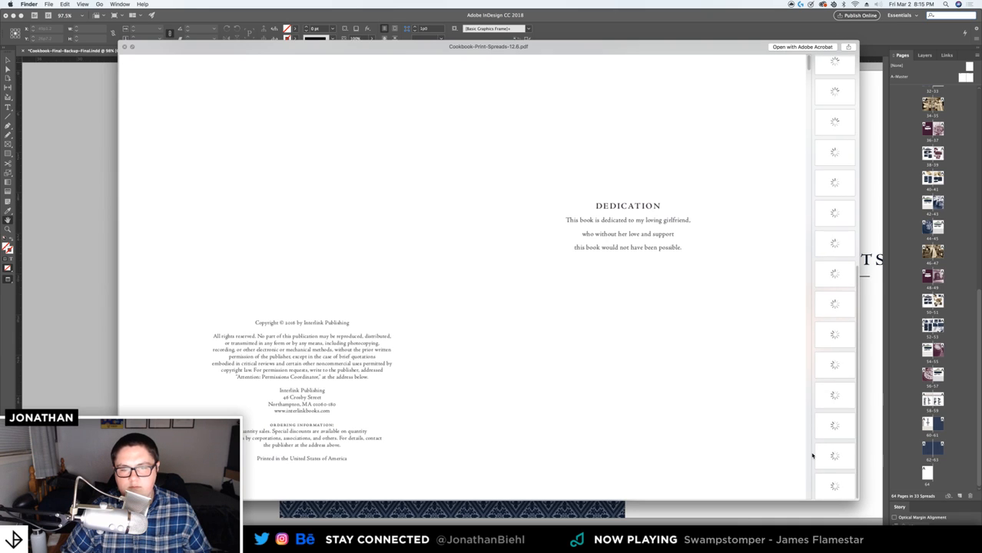
{"action": "left_click", "coordinate": [835, 483]}
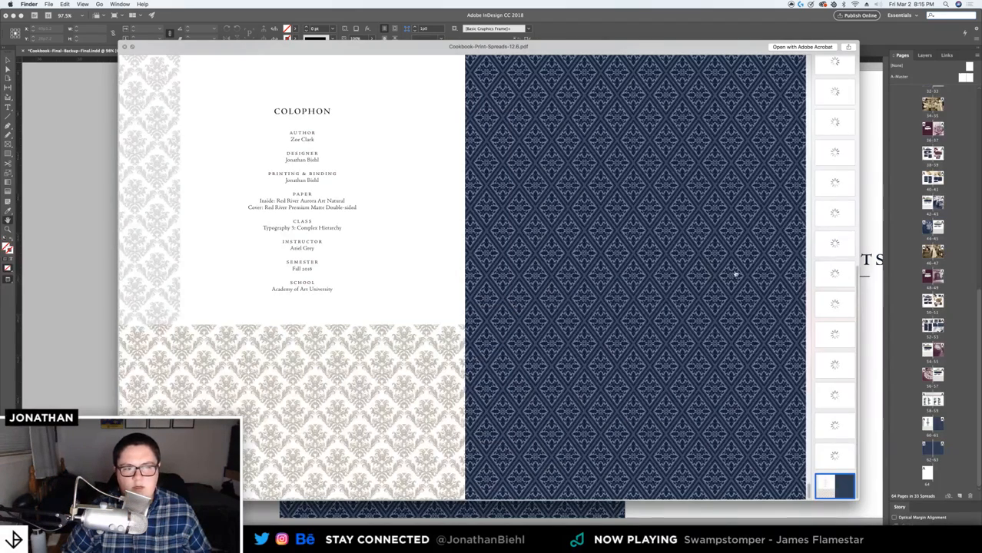
{"action": "key", "text": "space"}
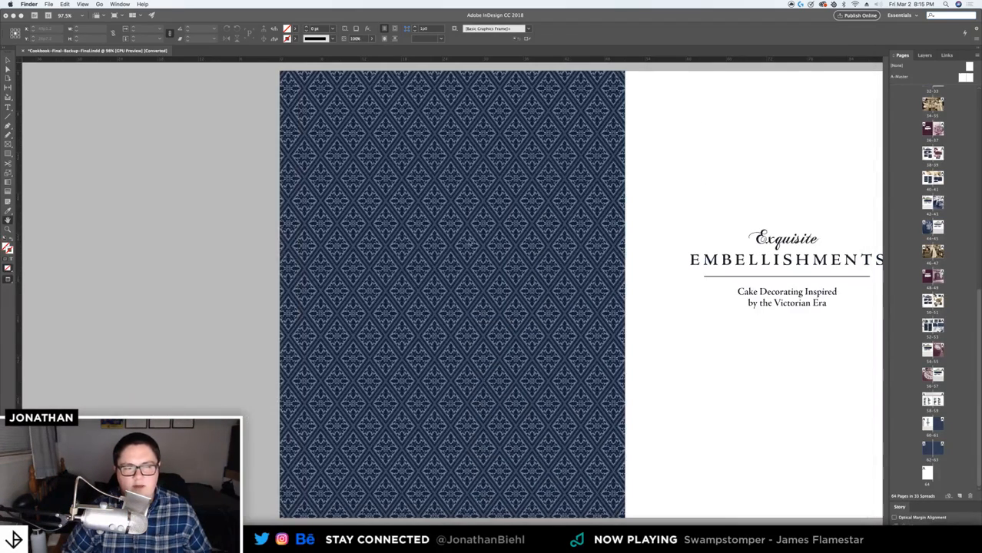
{"action": "left_click", "coordinate": [795, 180]}
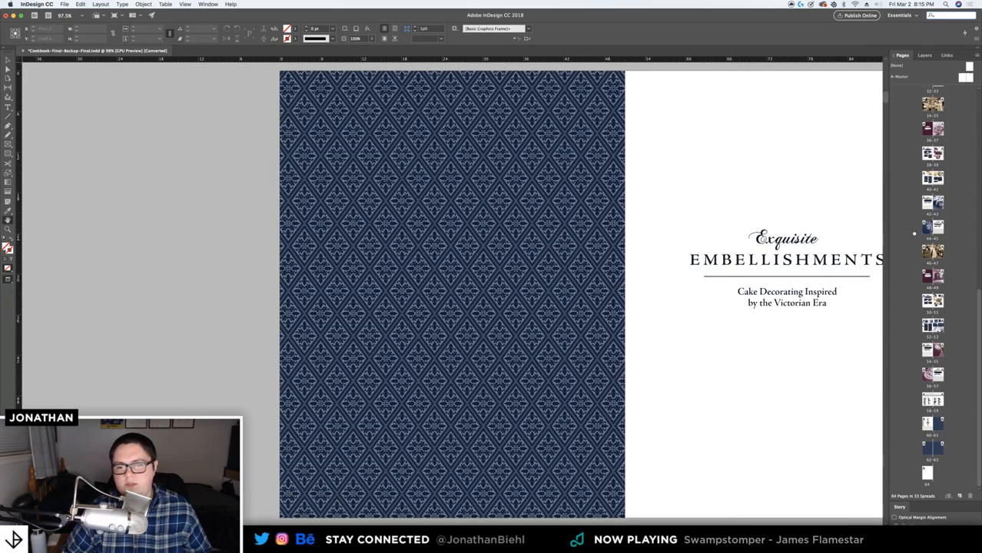
Open the index spread on pages 58–59, select the text frame under the INDEX heading and show the layout guides
{"action": "scroll", "coordinate": [911, 232], "scroll_direction": "up", "scroll_amount": 5}
{"action": "scroll", "coordinate": [910, 232], "scroll_direction": "up", "scroll_amount": 5}
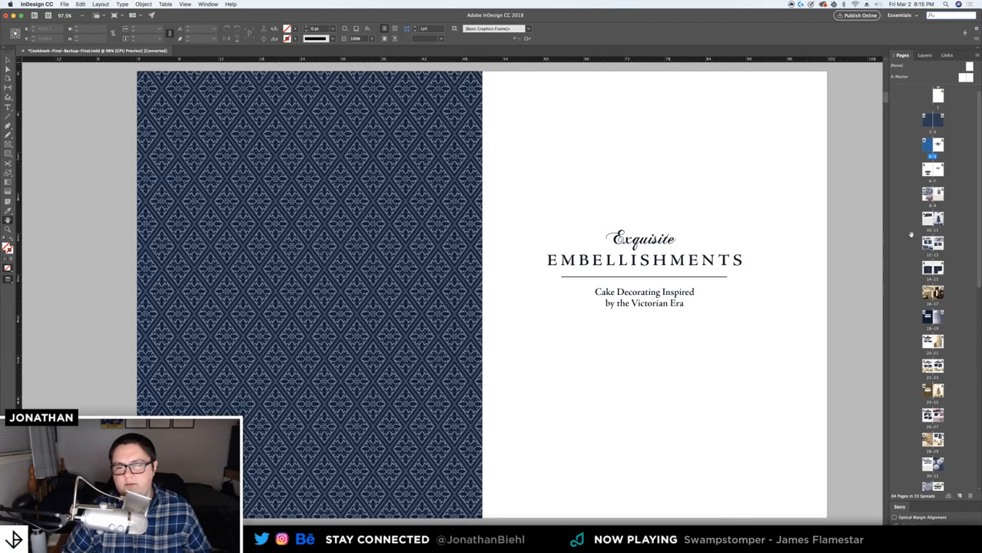
{"action": "scroll", "coordinate": [910, 233], "scroll_direction": "down", "scroll_amount": 8}
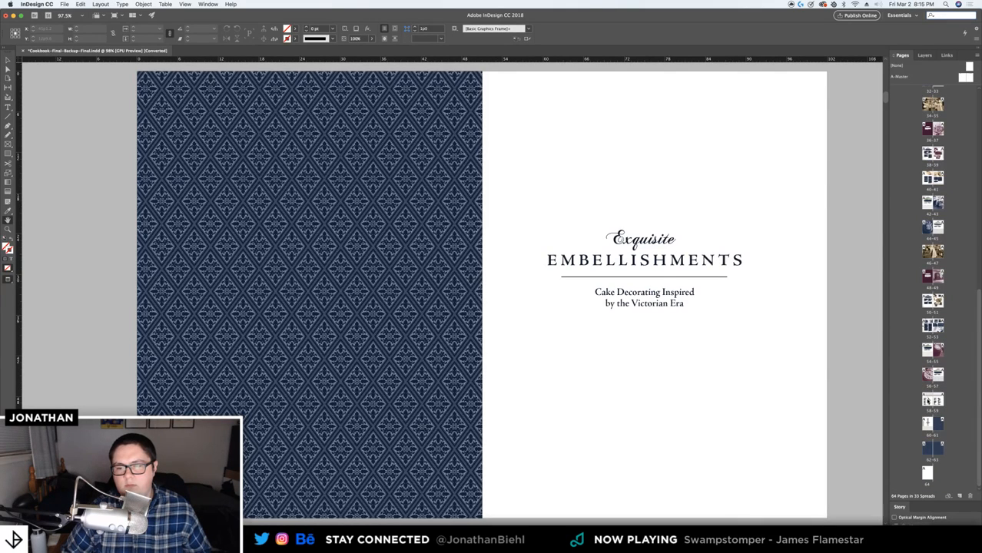
{"action": "double_click", "coordinate": [931, 399]}
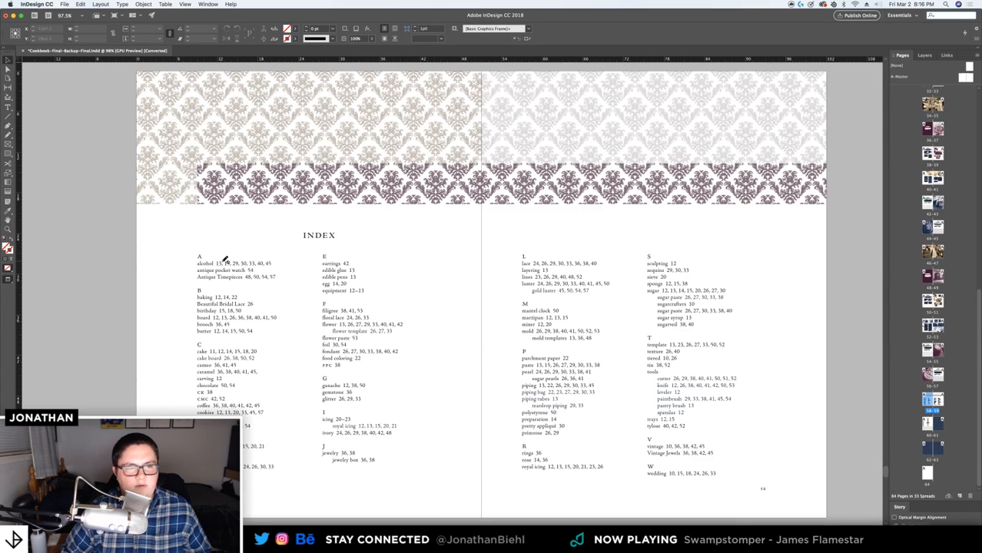
{"action": "left_click", "coordinate": [925, 56]}
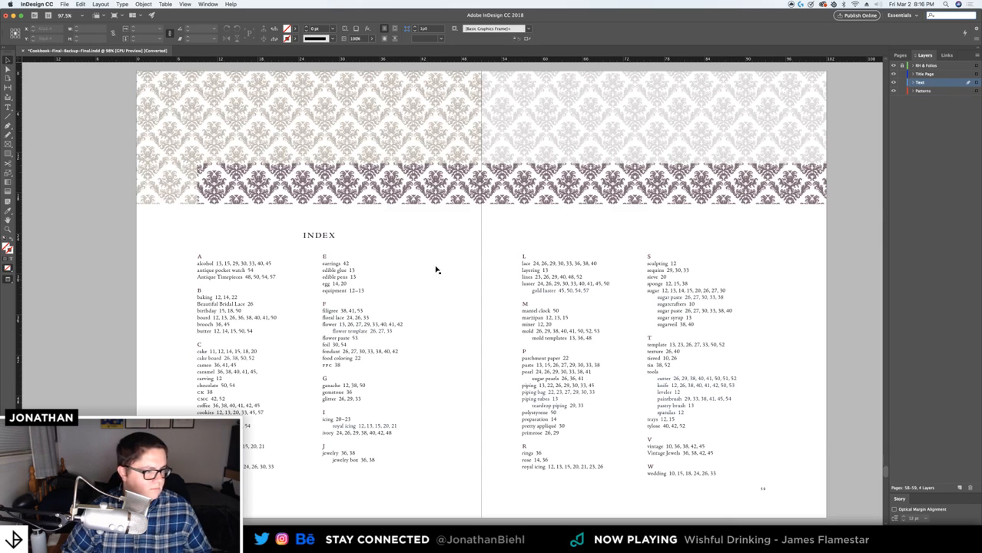
{"action": "left_click", "coordinate": [263, 231]}
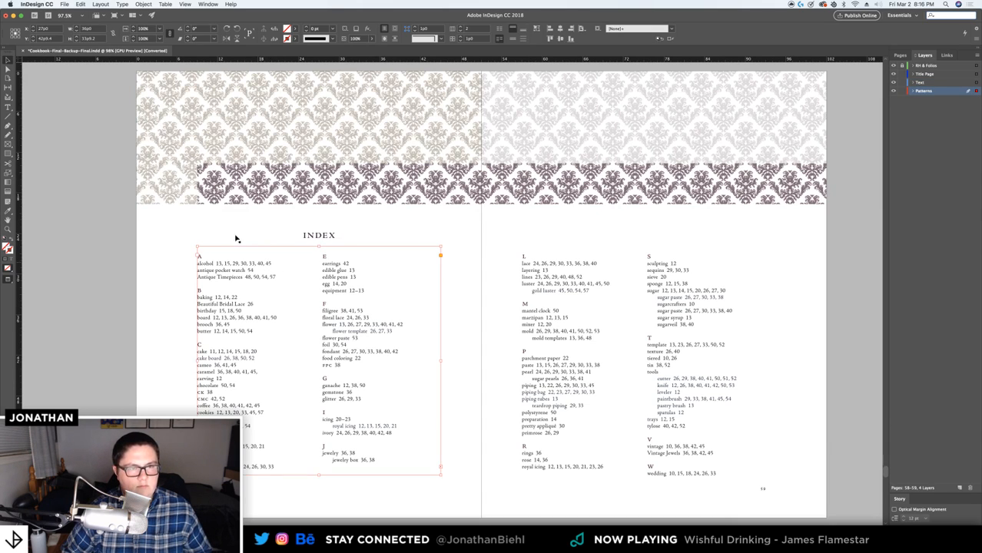
{"action": "key", "text": "w"}
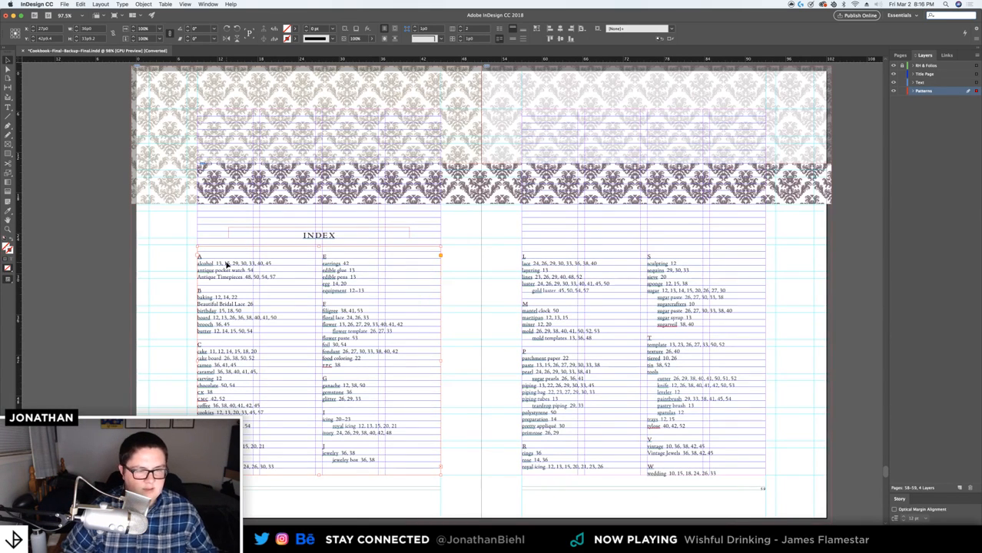
{"action": "left_click", "coordinate": [273, 262]}
{"action": "left_click_drag", "start_coordinate": [273, 264], "coordinate": [330, 261]}
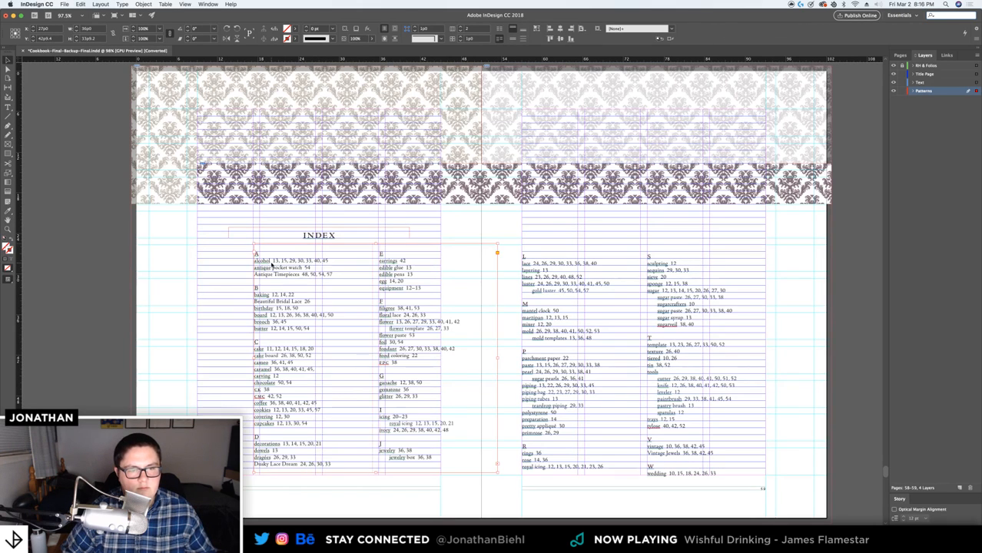
{"action": "key", "text": "cmd+z"}
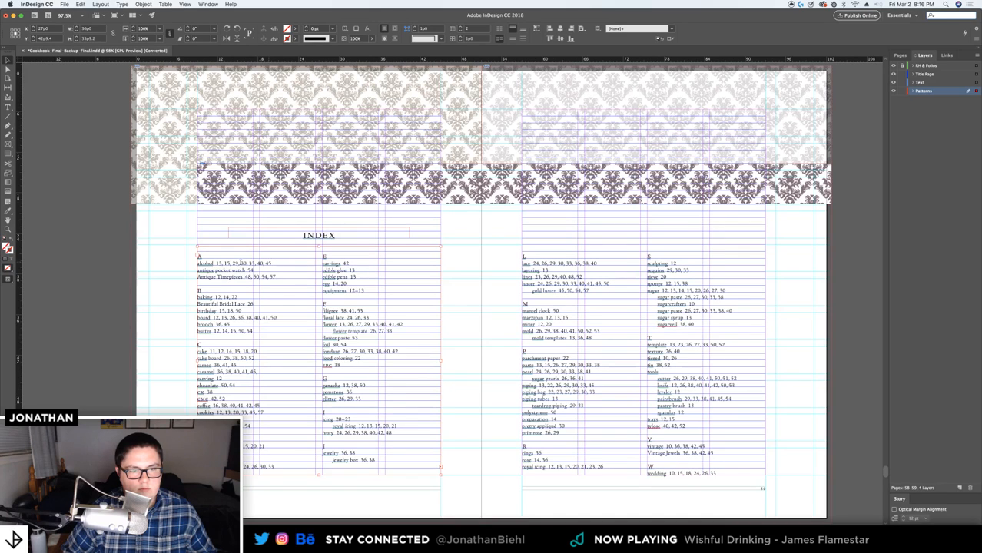
Apply small caps to the page numbers of the "alcohol" index entry
{"action": "double_click", "coordinate": [224, 263]}
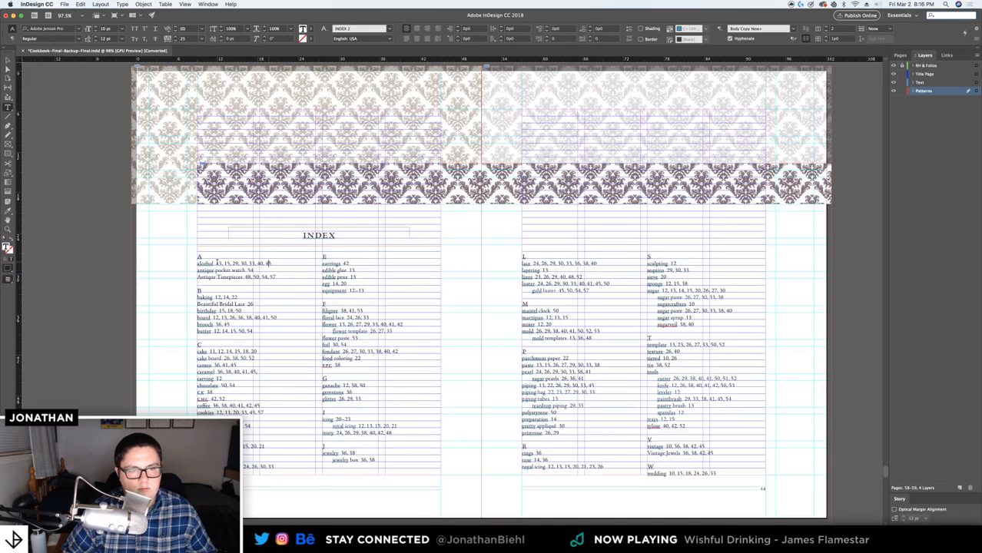
{"action": "mouse_move", "coordinate": [218, 262]}
{"action": "left_mouse_down"}
{"action": "mouse_move", "coordinate": [274, 263]}
{"action": "mouse_move", "coordinate": [207, 263]}
{"action": "mouse_move", "coordinate": [216, 264]}
{"action": "left_mouse_up"}
{"action": "key", "text": "Left"}
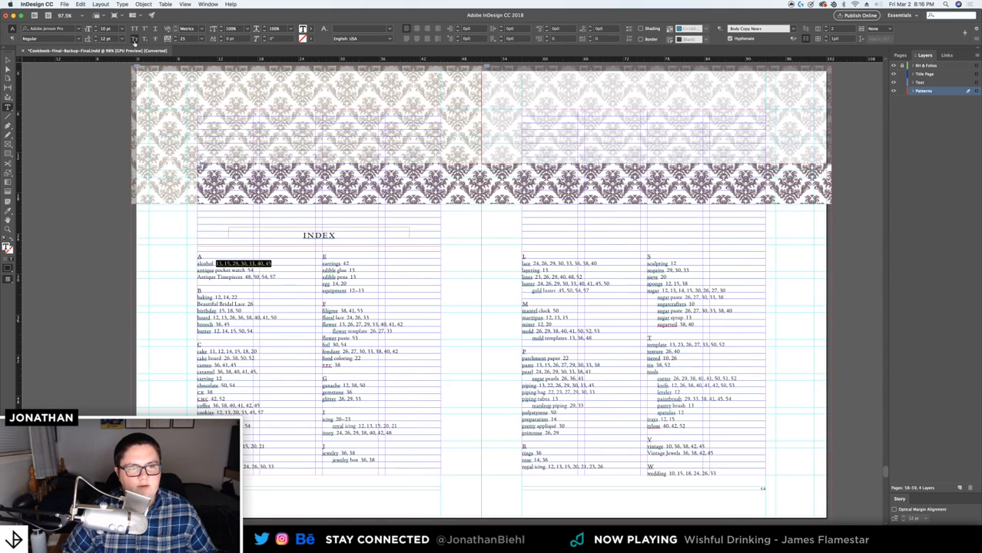
{"action": "left_click", "coordinate": [135, 39]}
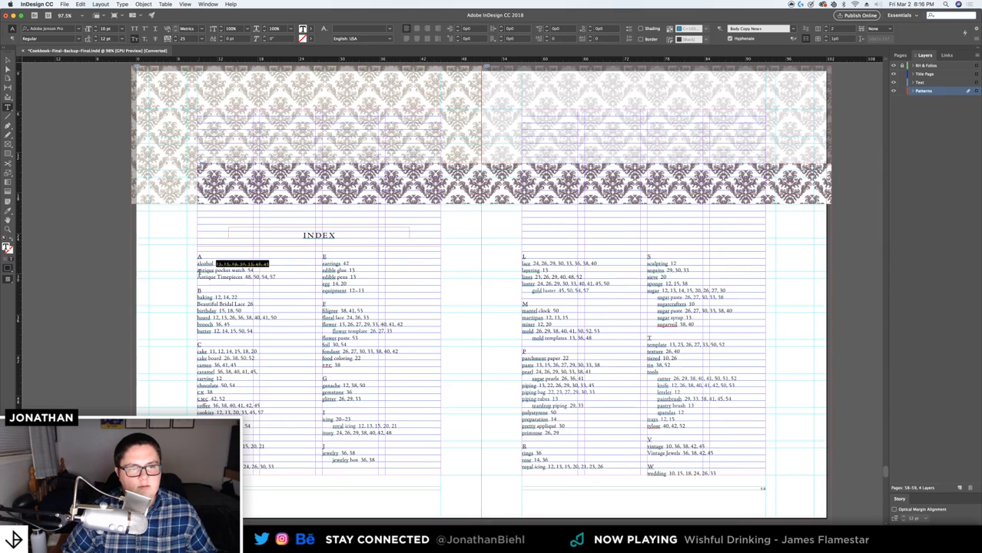
Apply small caps to the page number of the "antique pocket watch" entry, deselect the text and hide the guides
{"action": "left_click", "coordinate": [256, 271]}
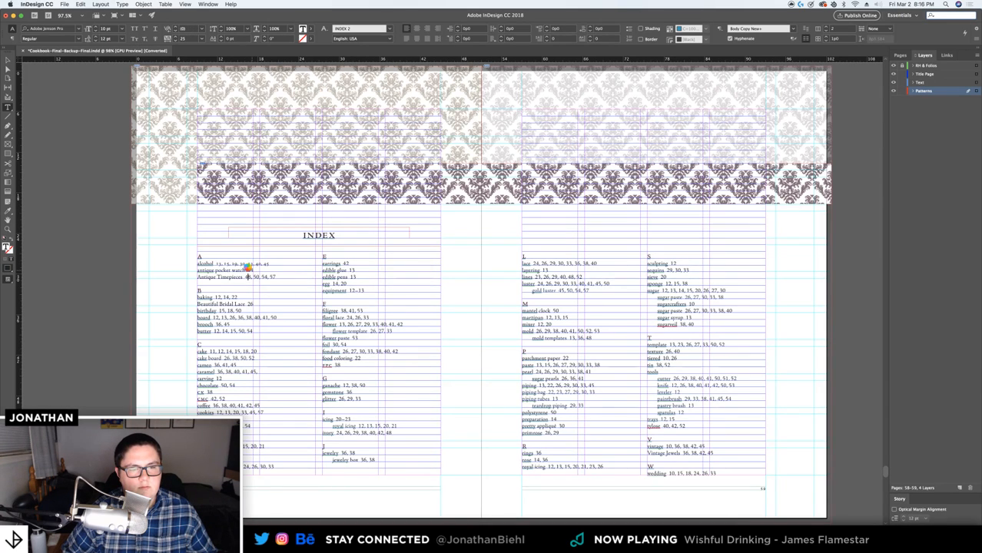
{"action": "key", "text": "shift+Left"}
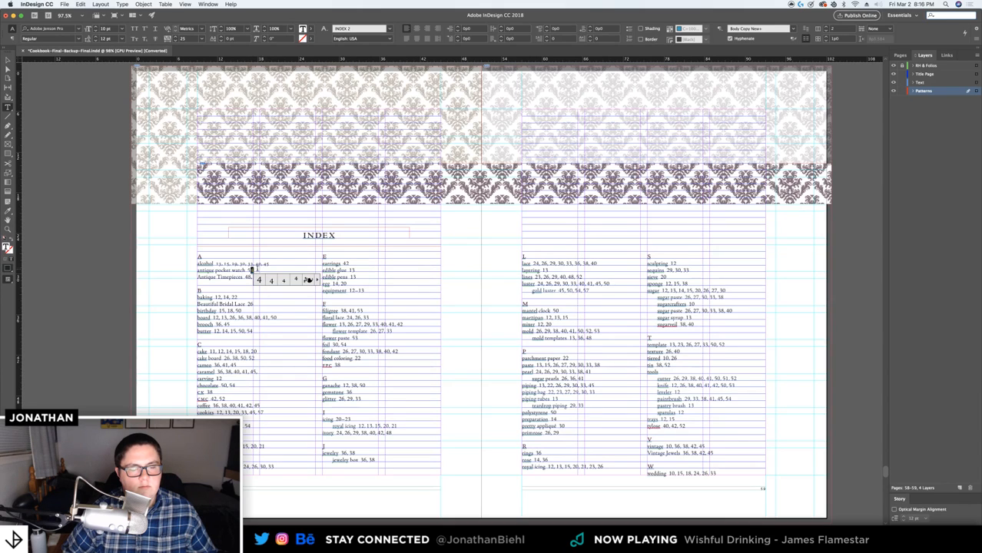
{"action": "left_click_drag", "start_coordinate": [256, 271], "coordinate": [247, 271]}
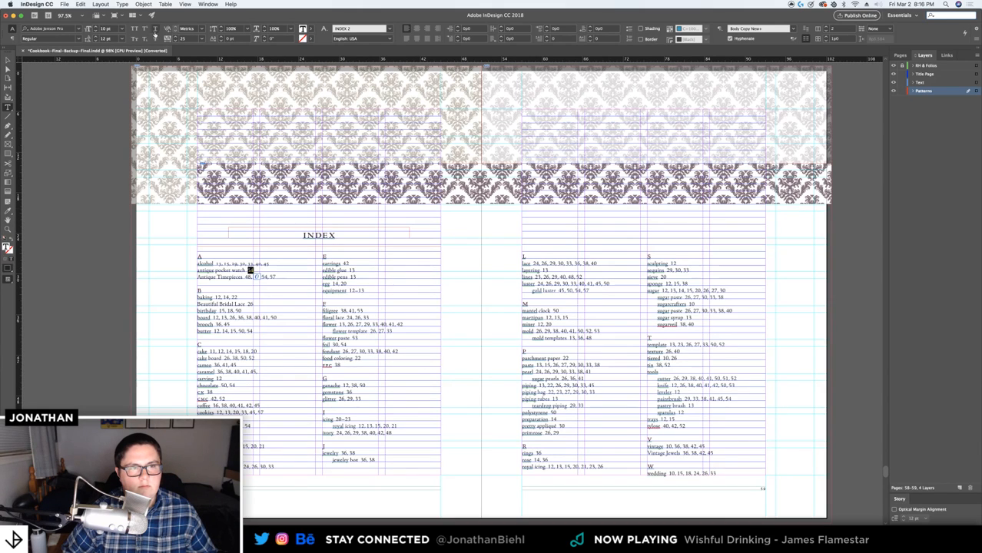
{"action": "left_click", "coordinate": [8, 61]}
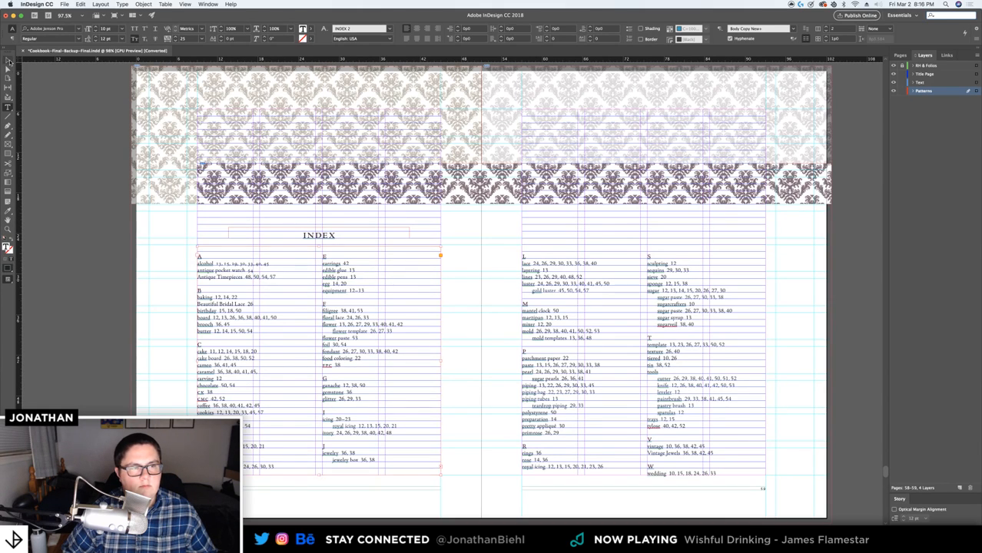
{"action": "left_click", "coordinate": [42, 111]}
{"action": "key", "text": "w"}
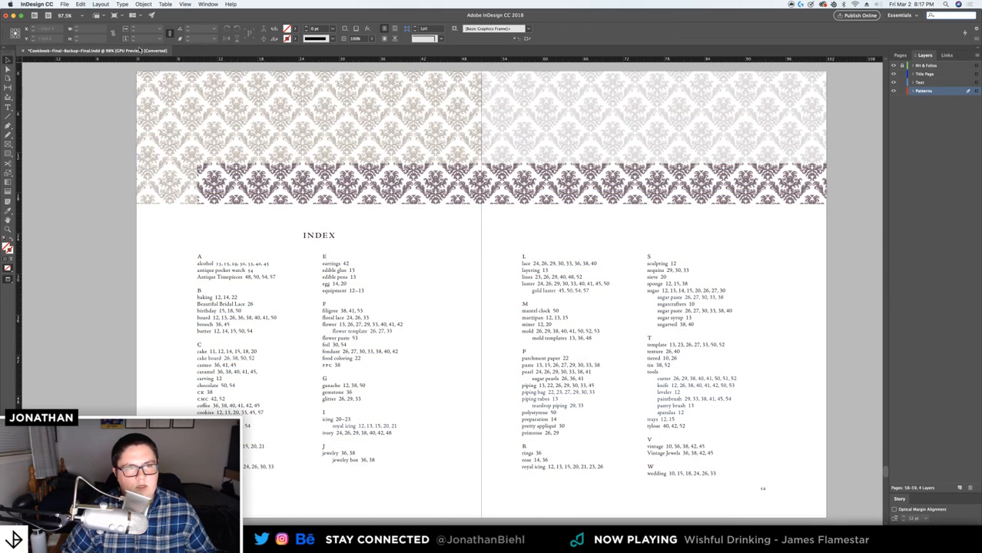
Return to the title spread on pages 4–5 and show it whole at 75% zoom
{"action": "left_click", "coordinate": [903, 56]}
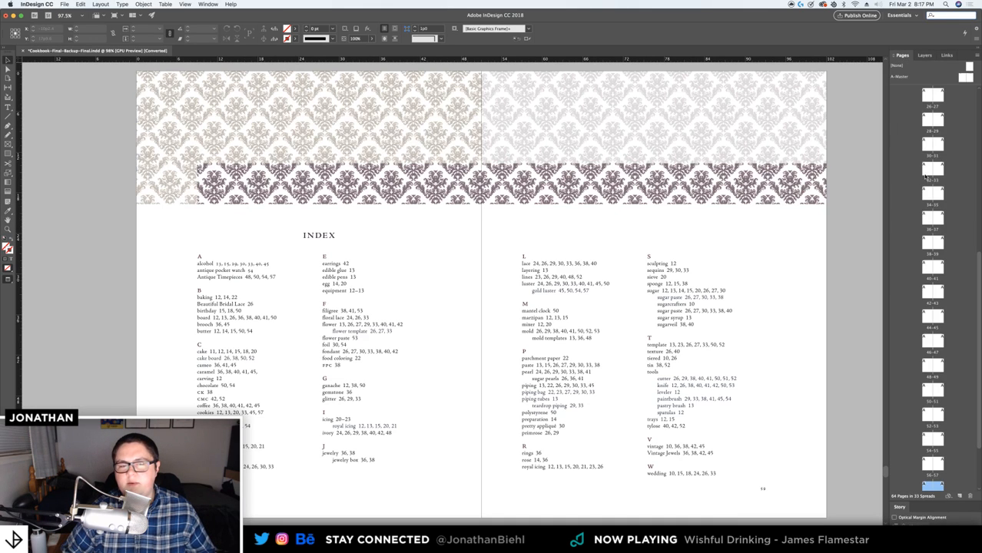
{"action": "scroll", "coordinate": [912, 159], "scroll_direction": "up", "scroll_amount": 2}
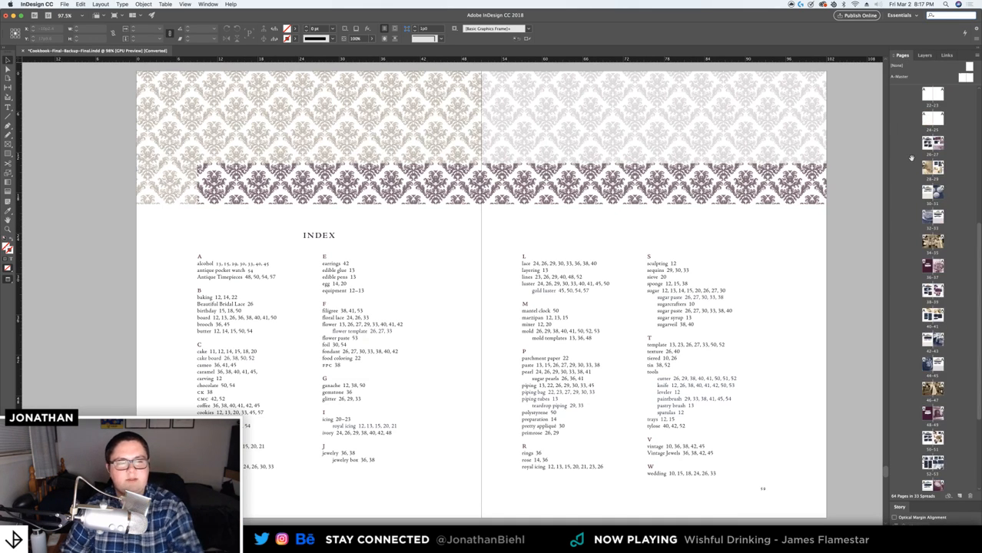
{"action": "scroll", "coordinate": [911, 158], "scroll_direction": "up", "scroll_amount": 10}
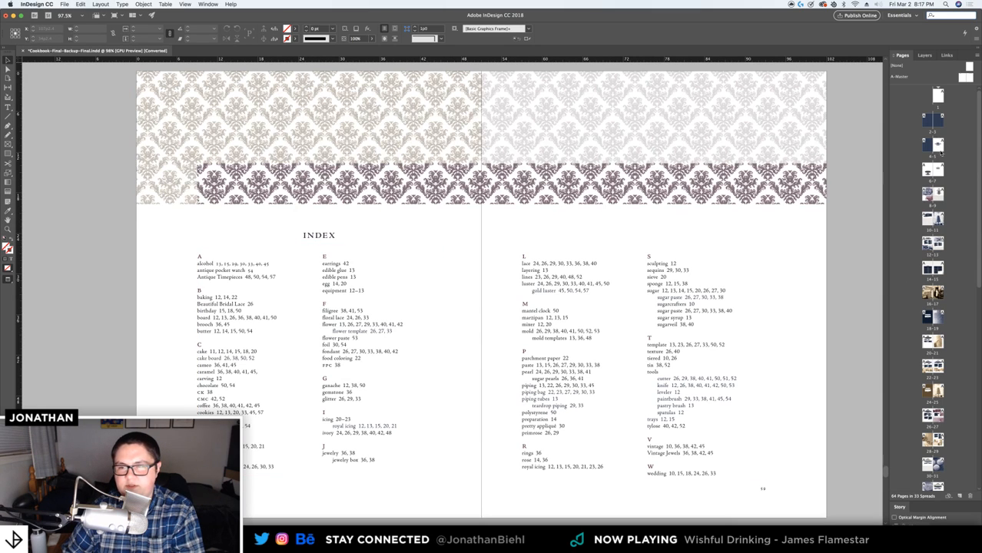
{"action": "double_click", "coordinate": [937, 145]}
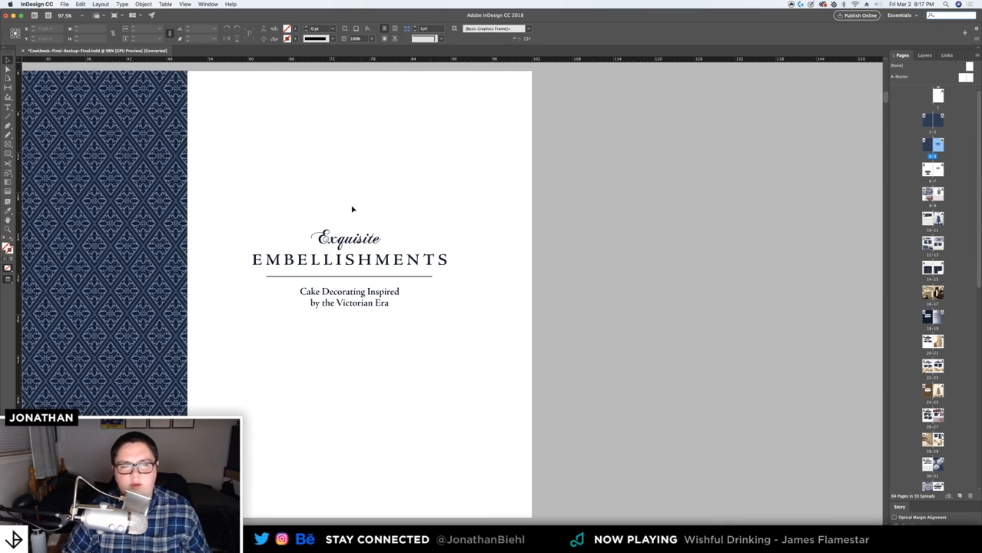
{"action": "left_click_drag", "start_coordinate": [314, 193], "coordinate": [556, 192]}
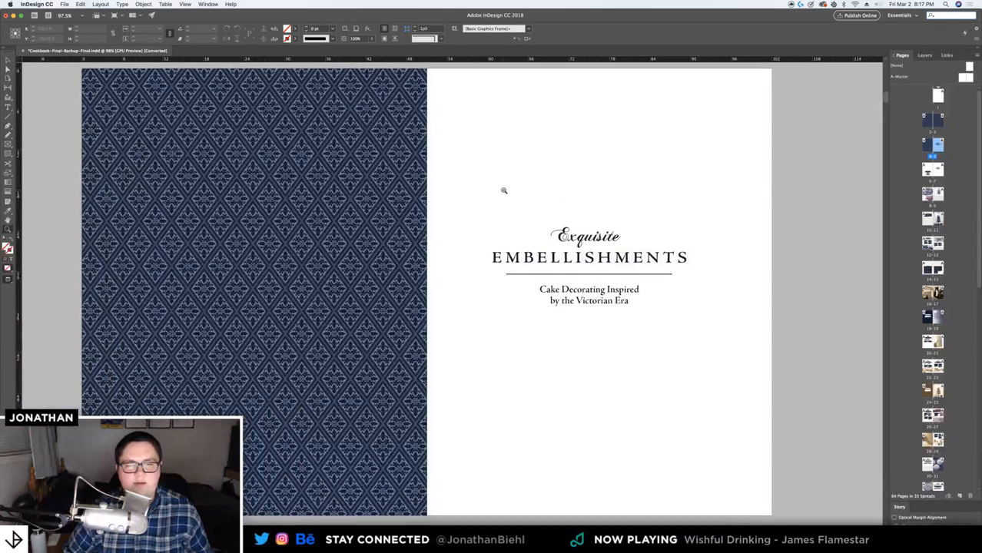
{"action": "key", "text": "super+minus"}
{"action": "left_click_drag", "start_coordinate": [417, 272], "coordinate": [458, 208]}
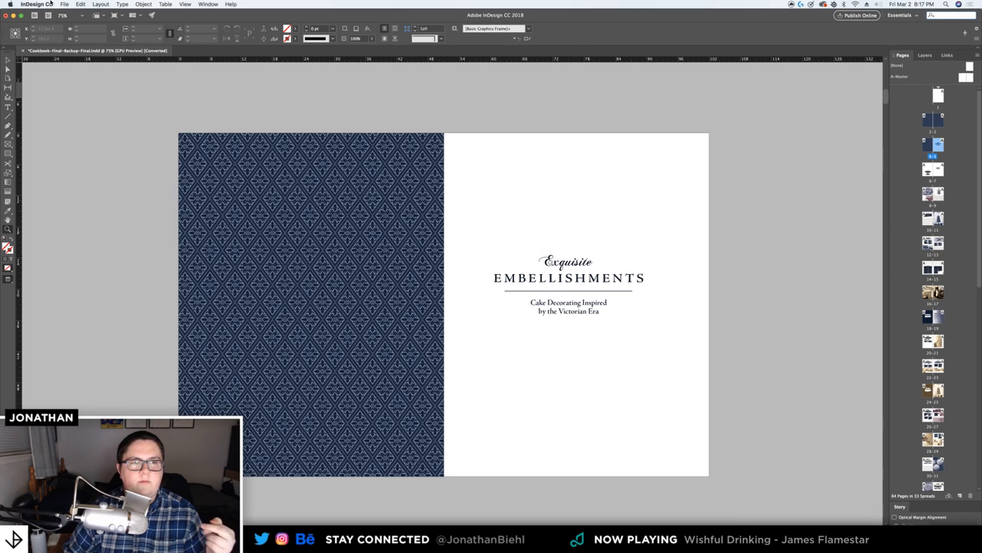
Start a PDF export of the cookbook with the High Quality Print preset and confirm its save location
{"action": "left_click", "coordinate": [64, 4]}
{"action": "mouse_move", "coordinate": [116, 129]}
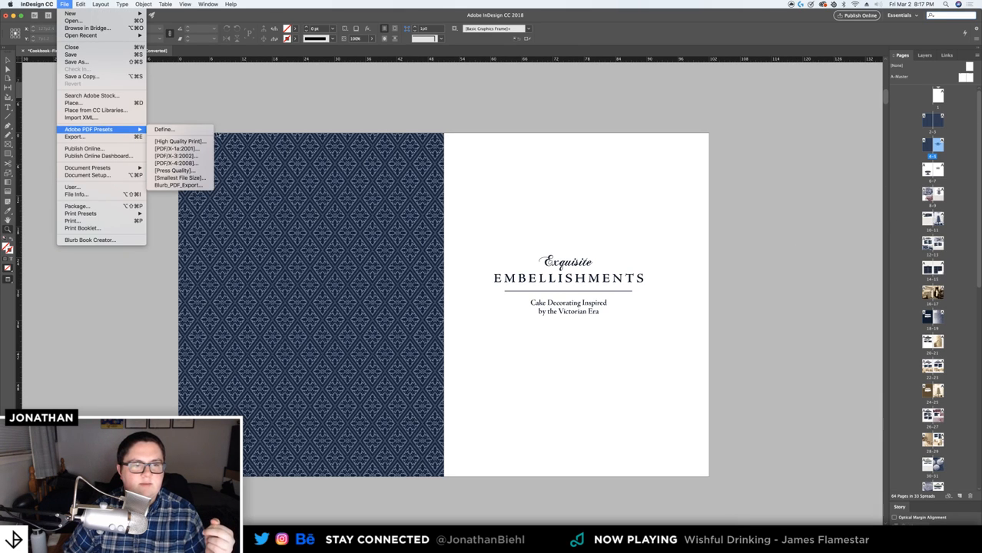
{"action": "left_click", "coordinate": [189, 140]}
{"action": "left_click", "coordinate": [65, 3]}
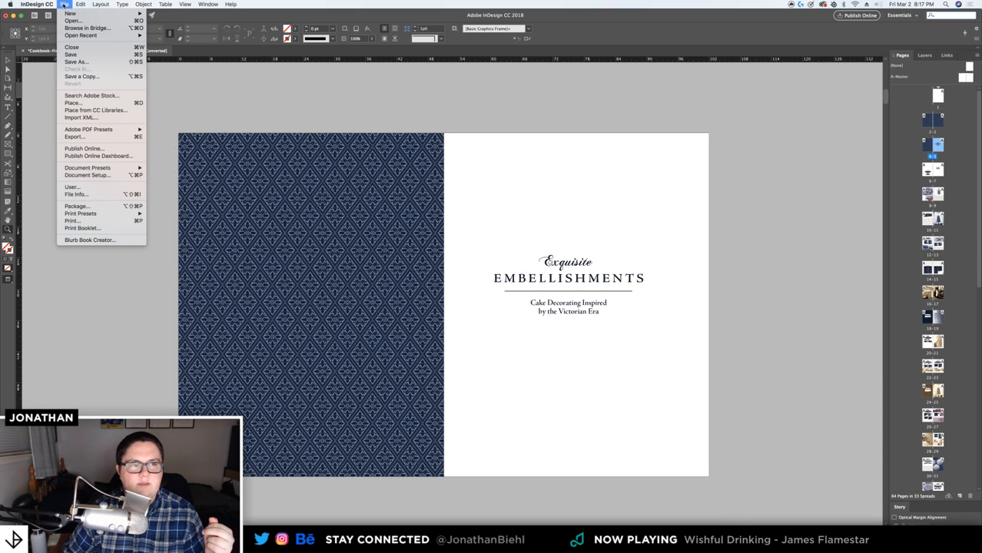
{"action": "left_click", "coordinate": [174, 142]}
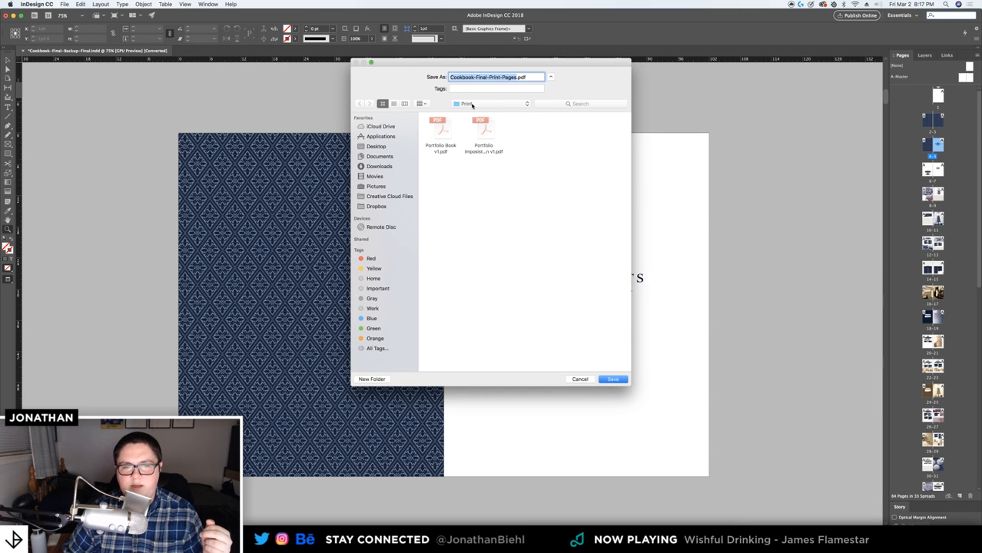
{"action": "left_click", "coordinate": [492, 103]}
{"action": "left_click_drag", "start_coordinate": [559, 64], "coordinate": [551, 76]}
{"action": "key", "text": "Return"}
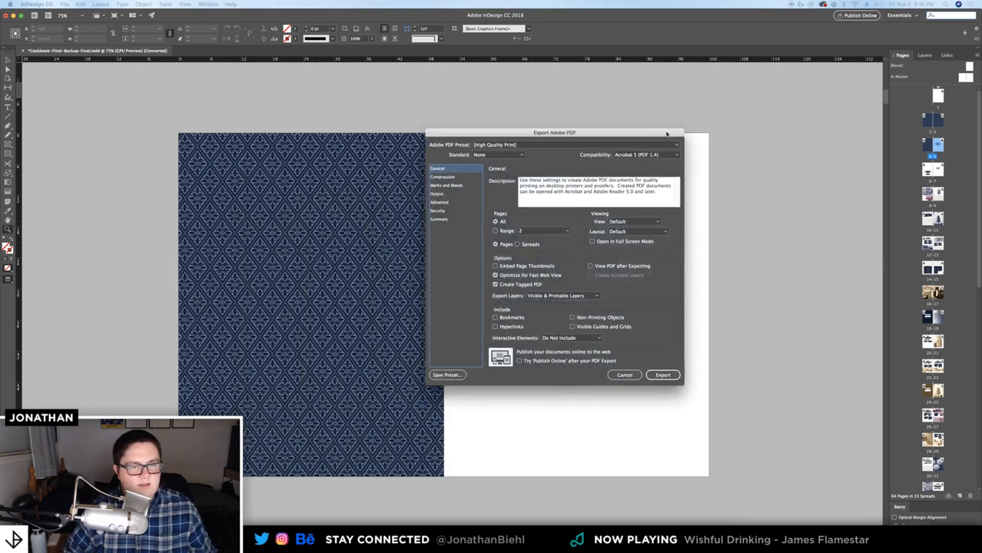
Export only pages 4-5 as spreads to PDF, checking the marks and bleeds settings before exporting
{"action": "left_click_drag", "start_coordinate": [679, 131], "coordinate": [538, 109]}
{"action": "left_click", "coordinate": [371, 205]}
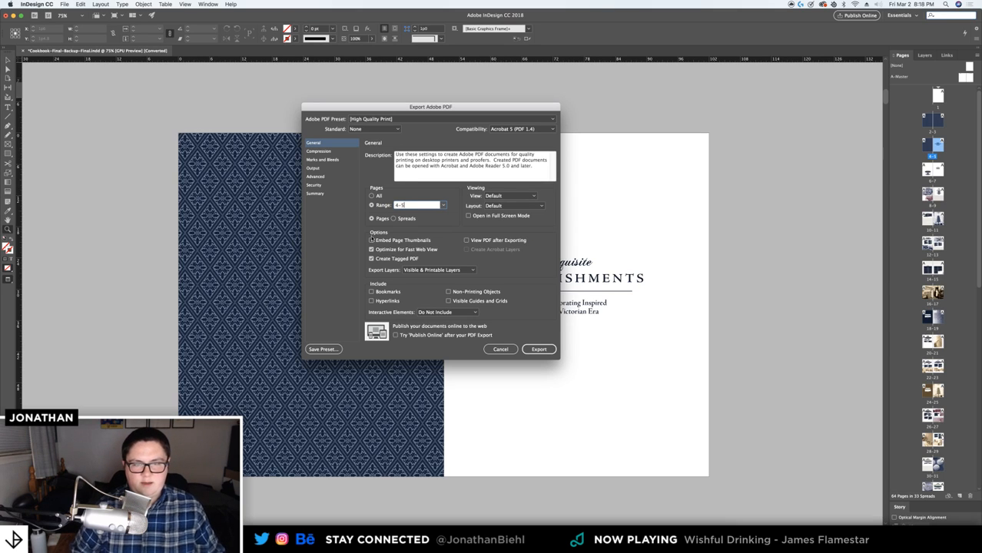
{"action": "left_click", "coordinate": [394, 218]}
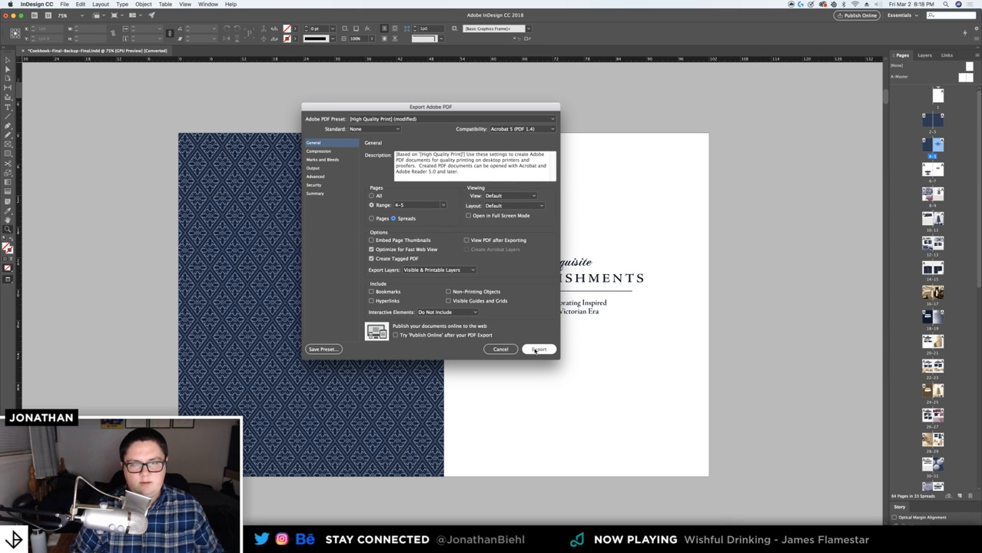
{"action": "left_click", "coordinate": [336, 161]}
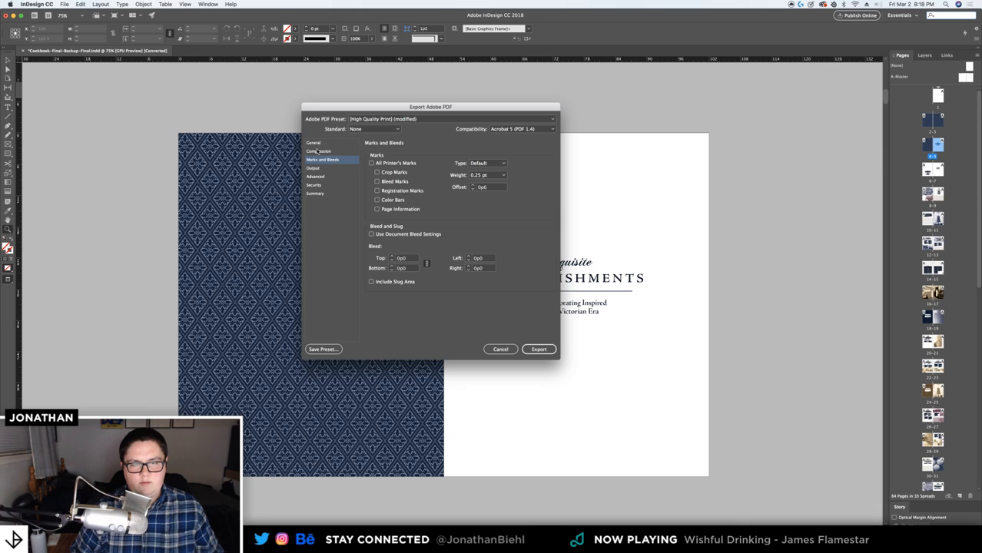
{"action": "left_click", "coordinate": [315, 143]}
{"action": "left_click", "coordinate": [539, 349]}
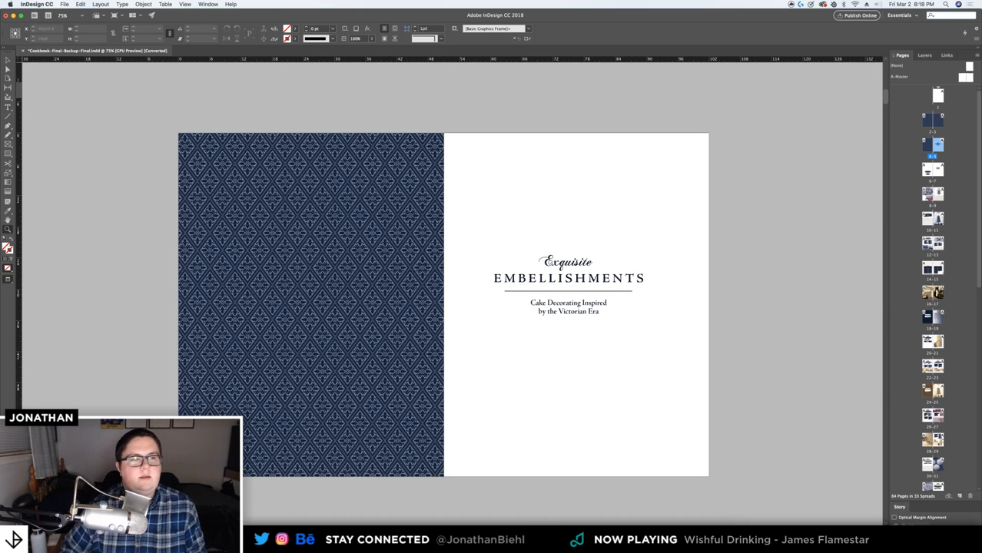
Close the original cookbook document and switch to the Layflat Page mockup in Photoshop
{"action": "left_click", "coordinate": [5, 15]}
{"action": "left_click", "coordinate": [495, 284]}
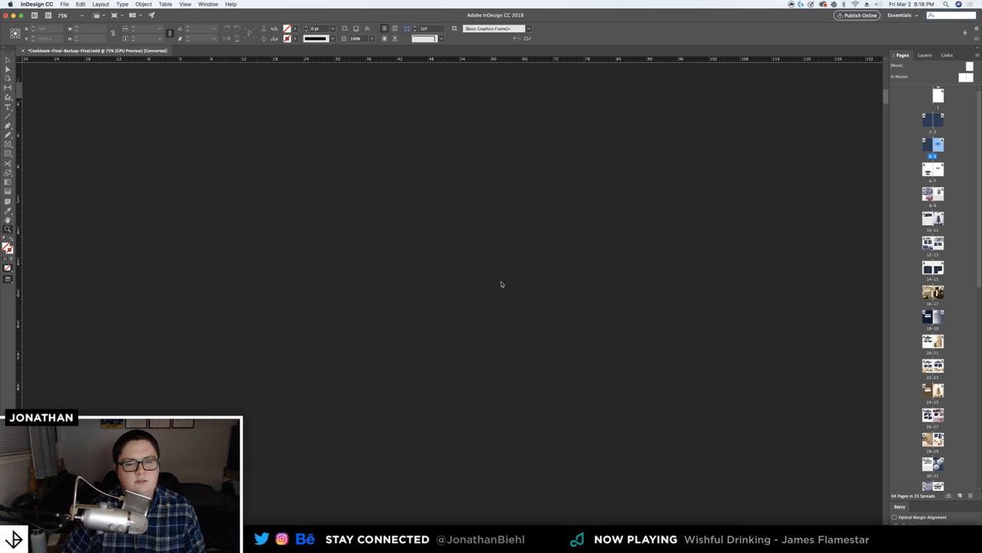
{"action": "key", "text": "super+w"}
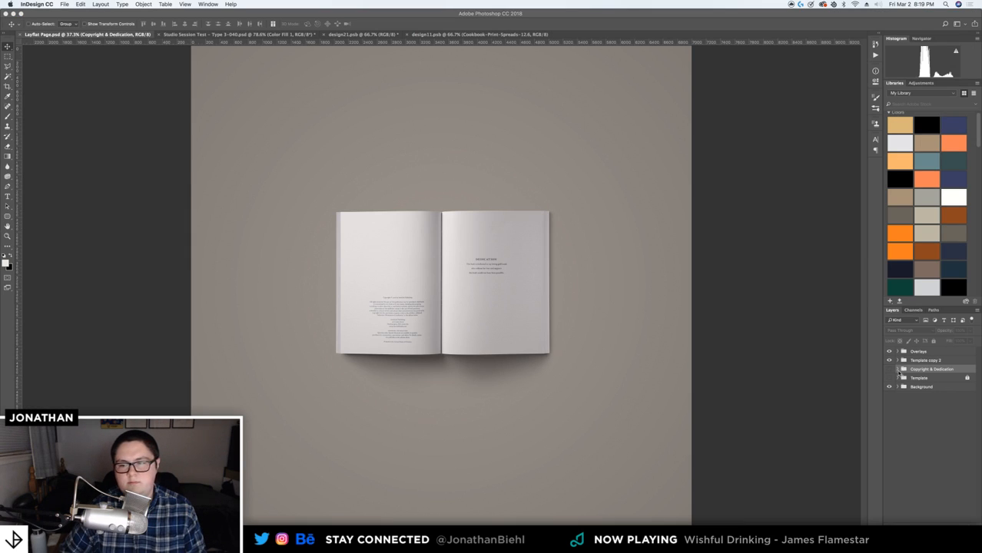
Move the "Template copy 2" group below the Copyright & Dedication group and rename it "Title Page"
{"action": "left_click", "coordinate": [902, 363]}
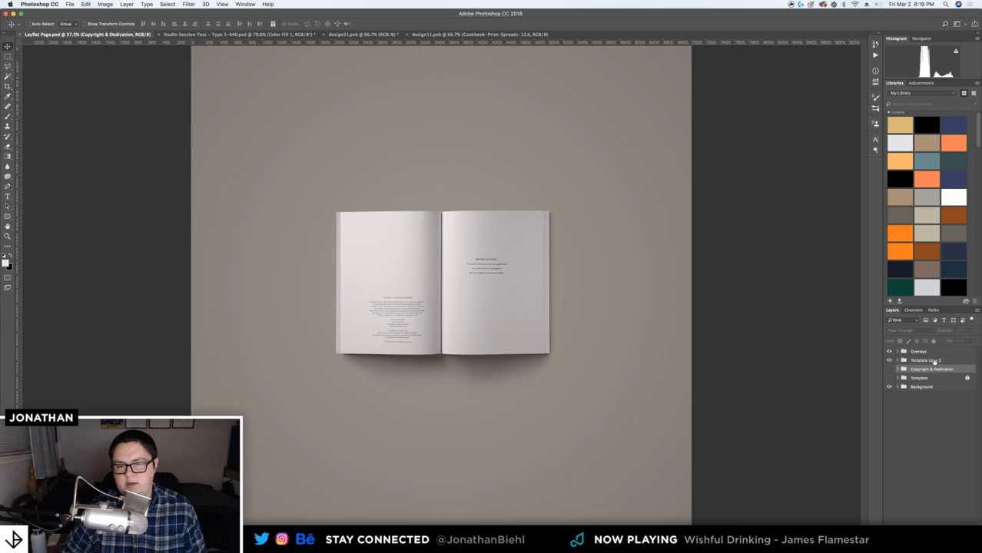
{"action": "left_click", "coordinate": [929, 363]}
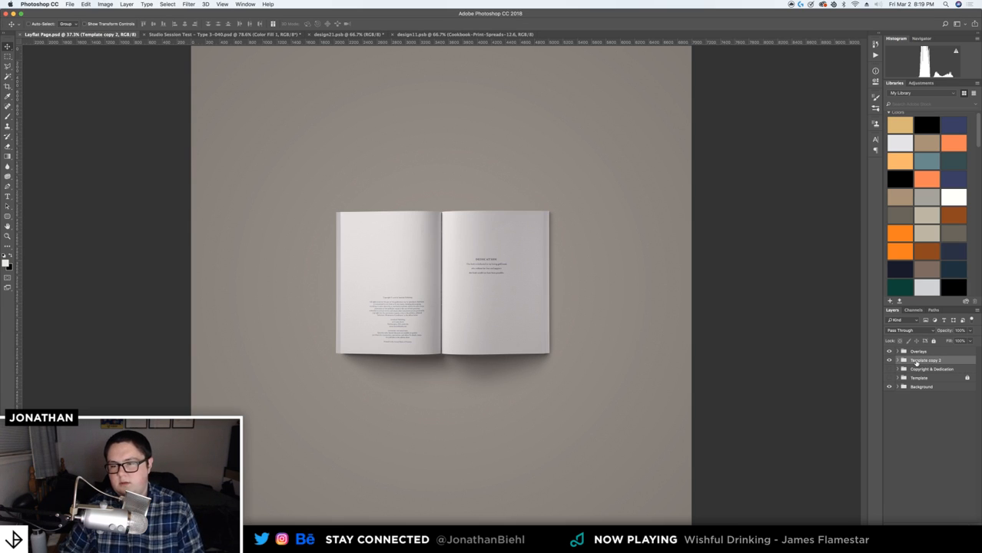
{"action": "left_click_drag", "start_coordinate": [917, 361], "coordinate": [914, 373]}
{"action": "double_click", "coordinate": [920, 370]}
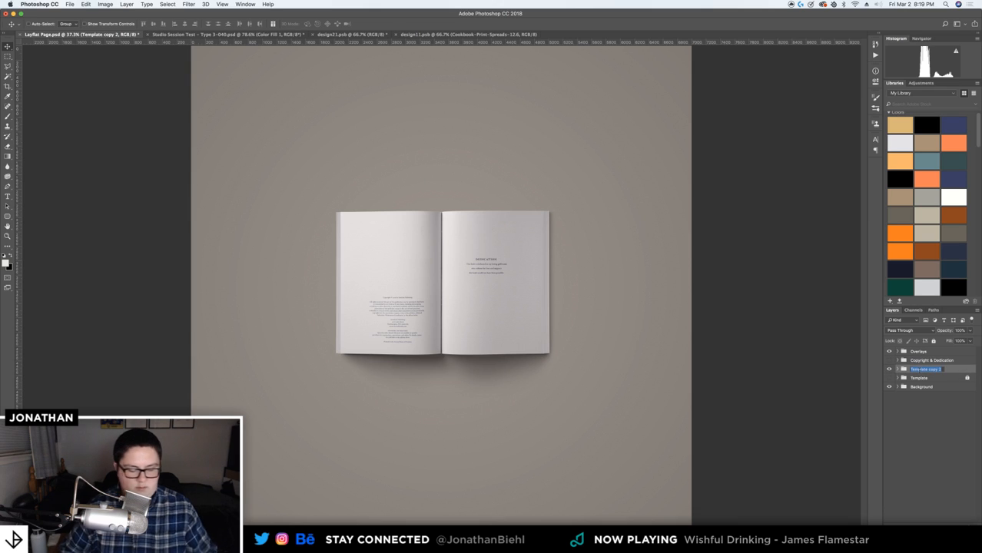
{"action": "type", "text": "Te"}
{"action": "type", "text": "tle Page"}
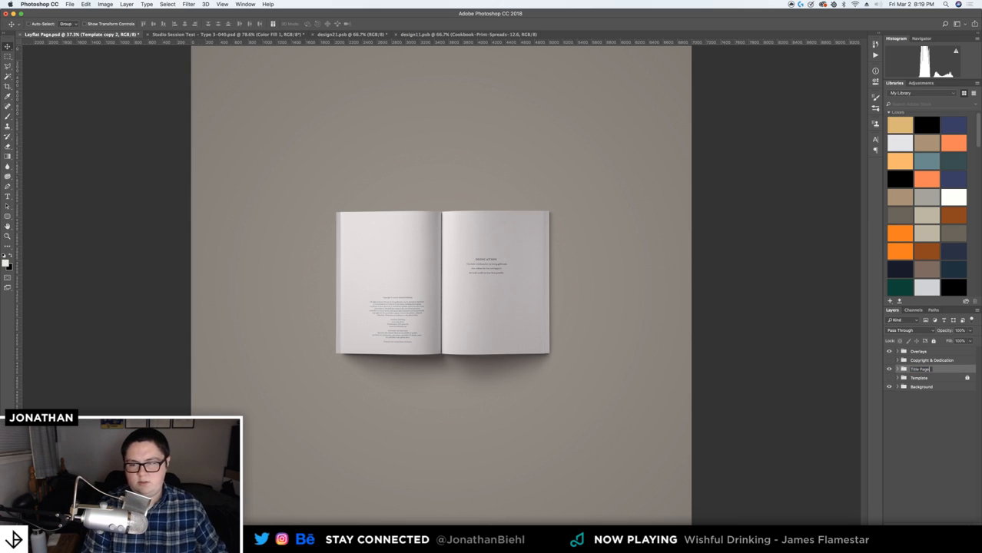
{"action": "key", "text": "Return"}
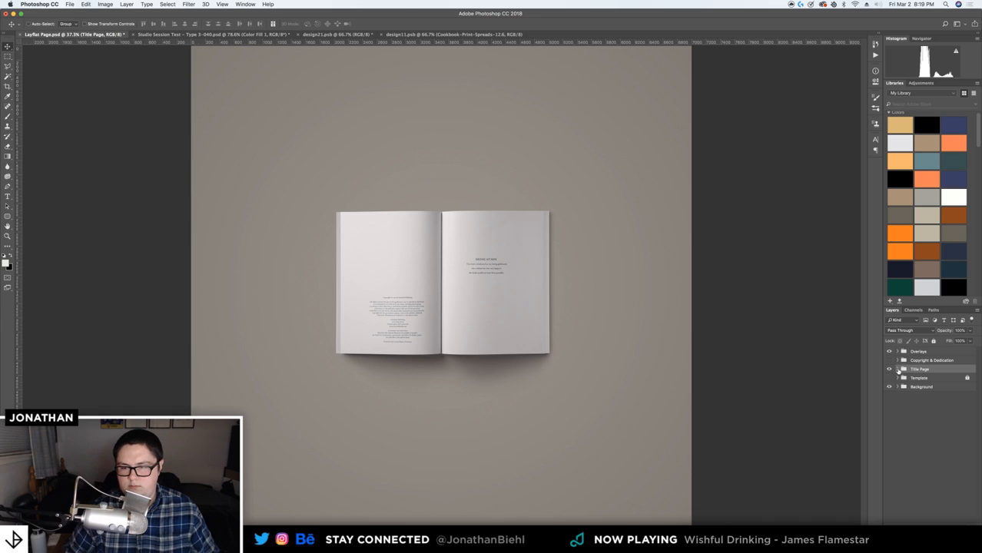
Open the design smart object of the Left Page inside the Title Page group for editing
{"action": "left_click", "coordinate": [898, 370]}
{"action": "left_click", "coordinate": [904, 387]}
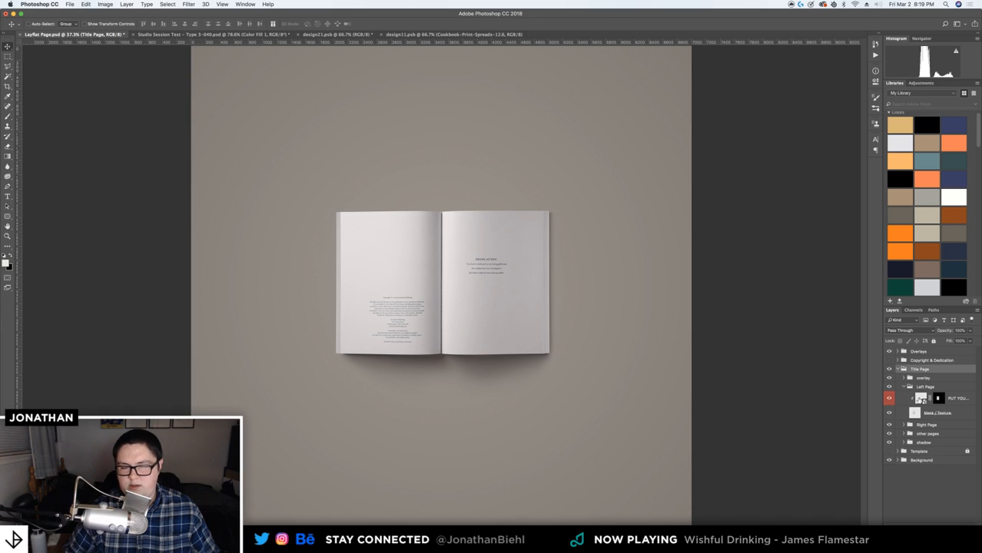
{"action": "double_click", "coordinate": [933, 399]}
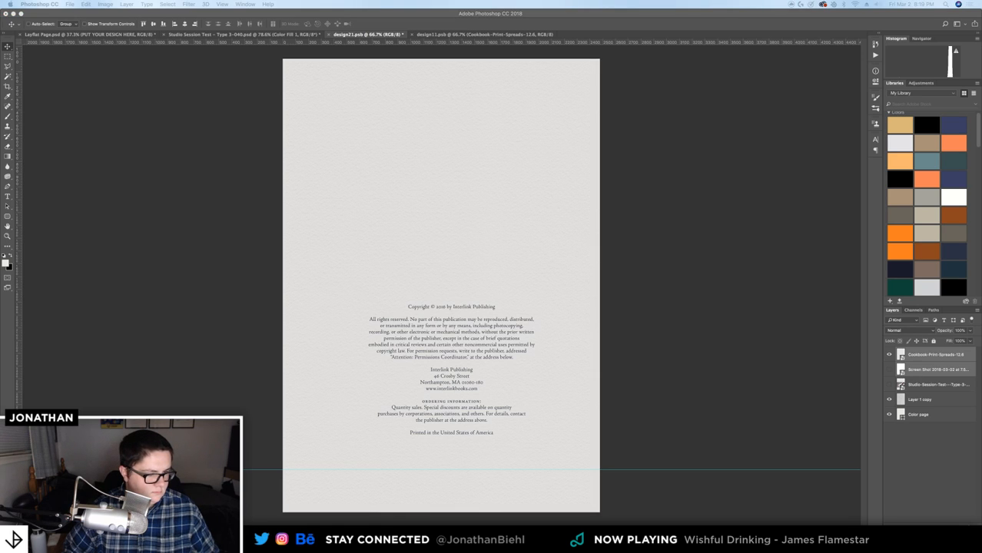
Place the exported title page spread PDF into the left page design, cropped to its bounding box
{"action": "left_click_drag", "start_coordinate": [392, 384], "coordinate": [392, 385]}
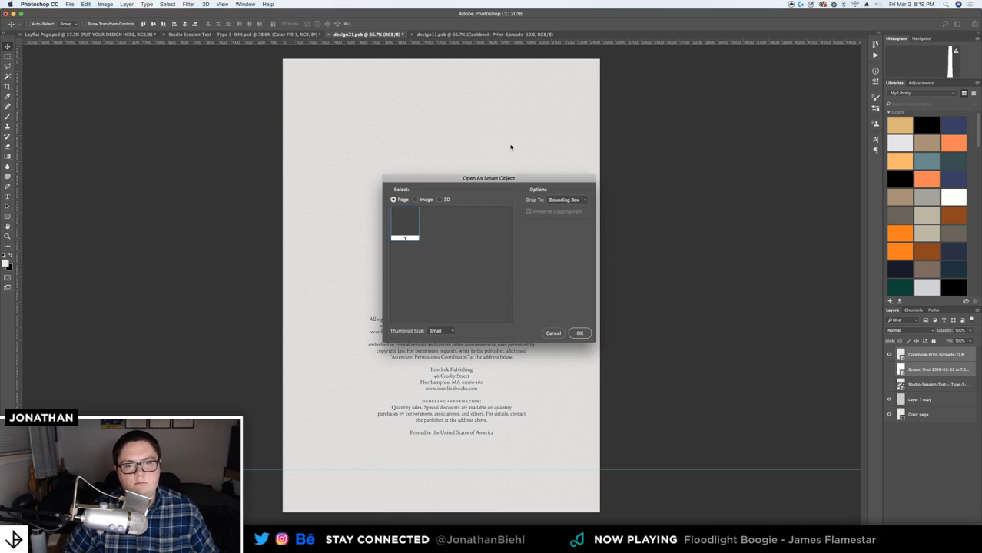
{"action": "left_click", "coordinate": [579, 333]}
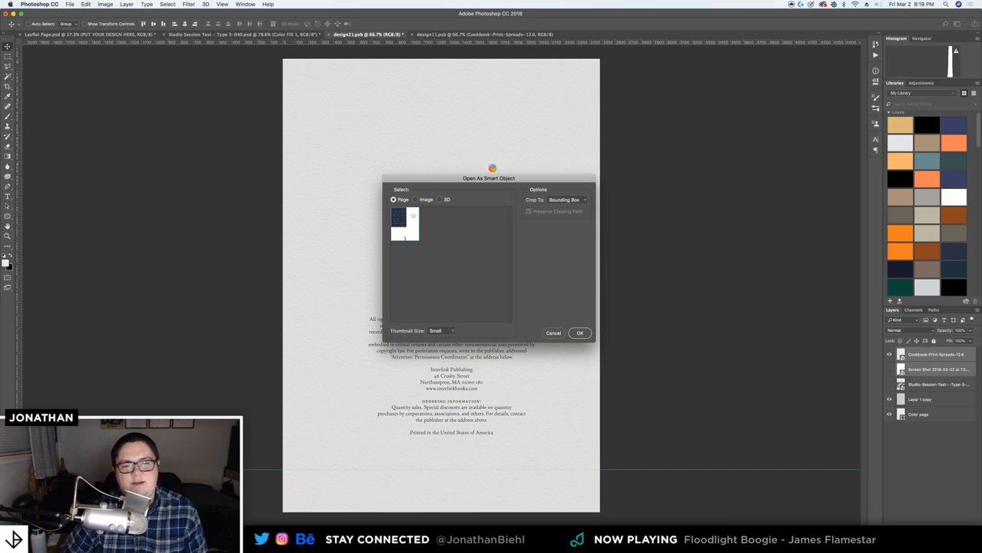
{"action": "left_click_drag", "start_coordinate": [445, 179], "coordinate": [387, 137]}
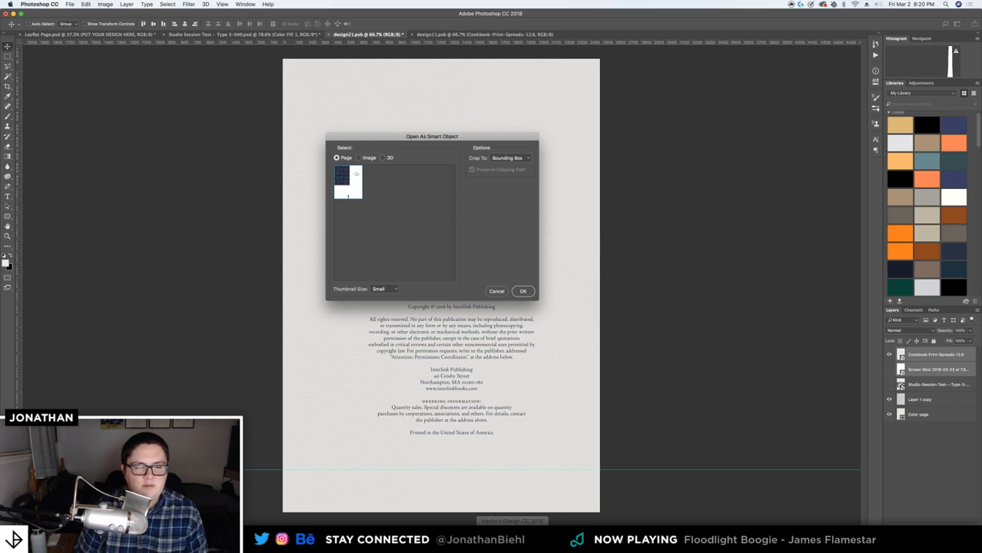
Force quit InDesign CC and close the list of running applications
{"action": "left_click", "coordinate": [10, 4]}
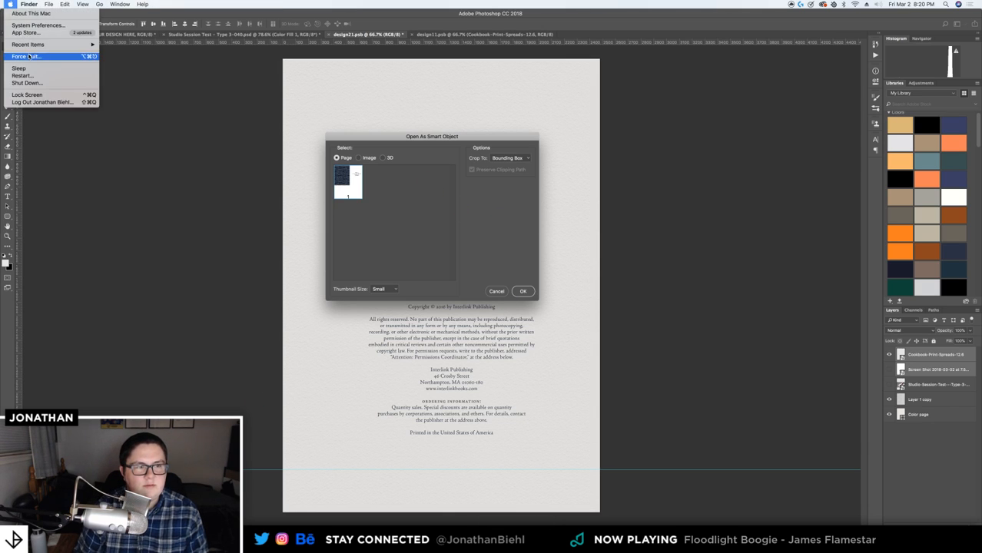
{"action": "left_click", "coordinate": [28, 56]}
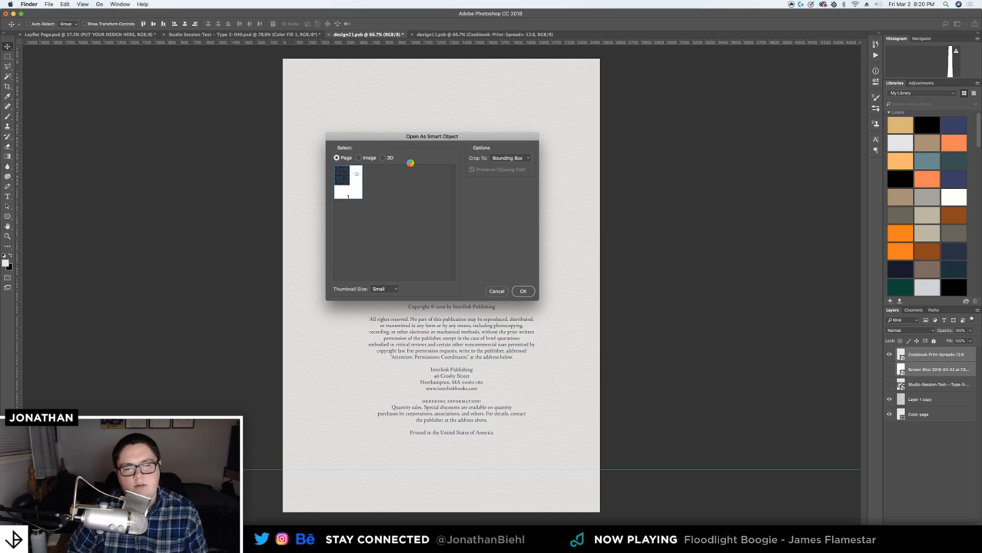
{"action": "left_click", "coordinate": [589, 109]}
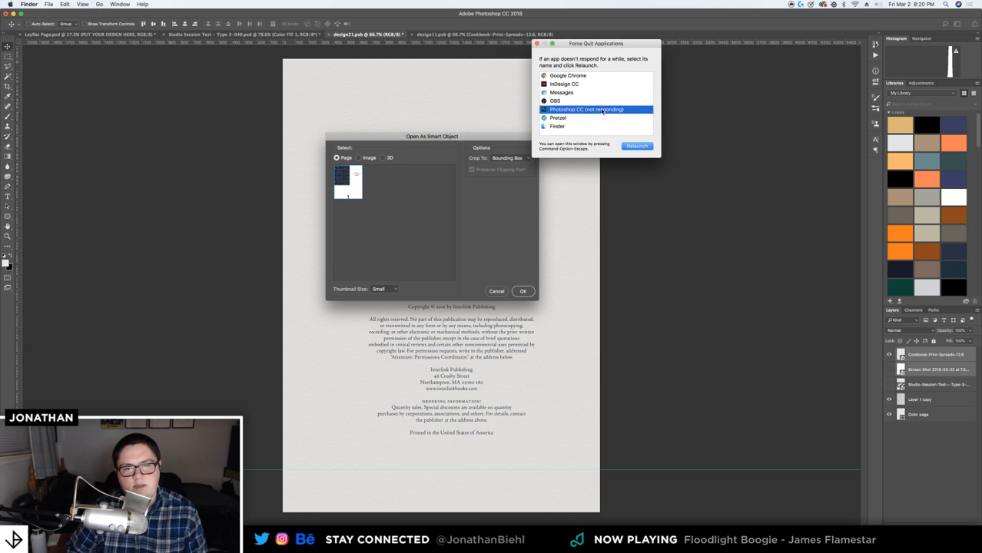
{"action": "left_click", "coordinate": [574, 86]}
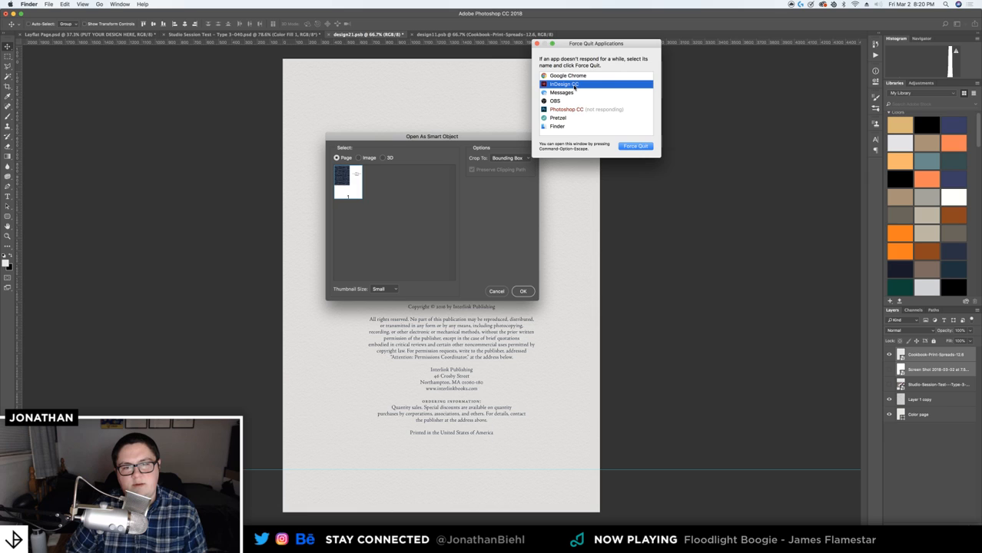
{"action": "left_click", "coordinate": [634, 147]}
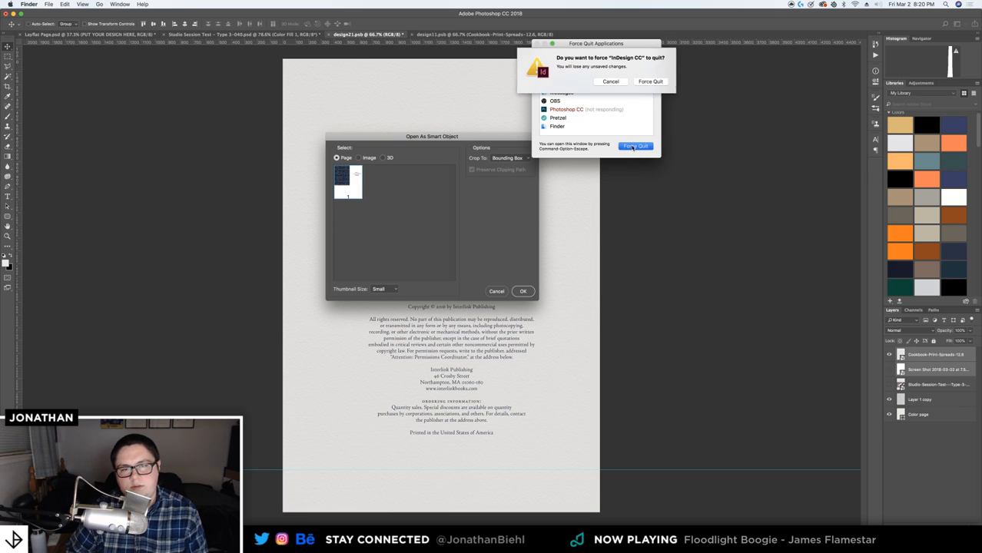
{"action": "left_click", "coordinate": [649, 80]}
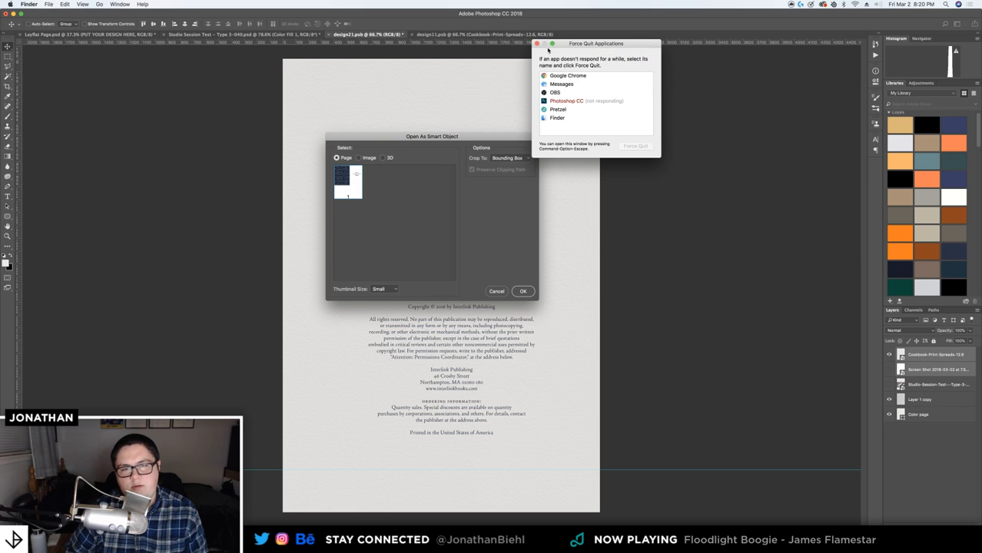
{"action": "left_click", "coordinate": [555, 92]}
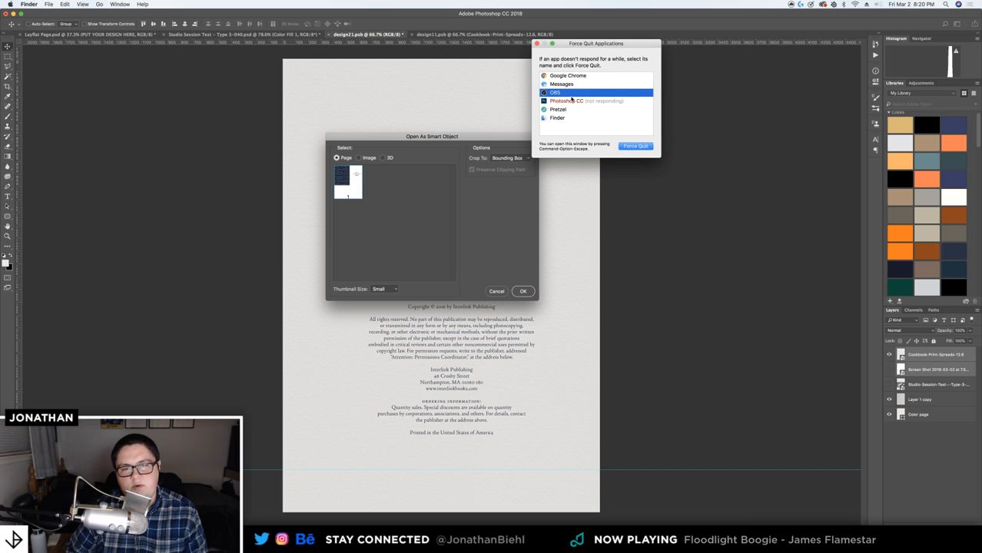
{"action": "left_click", "coordinate": [561, 101]}
{"action": "left_click", "coordinate": [557, 93]}
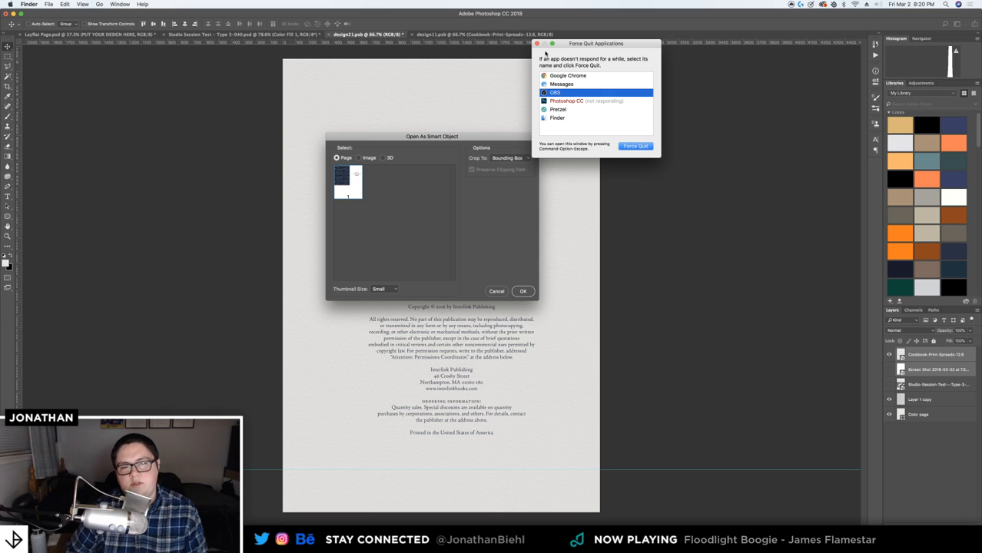
{"action": "left_click", "coordinate": [537, 44]}
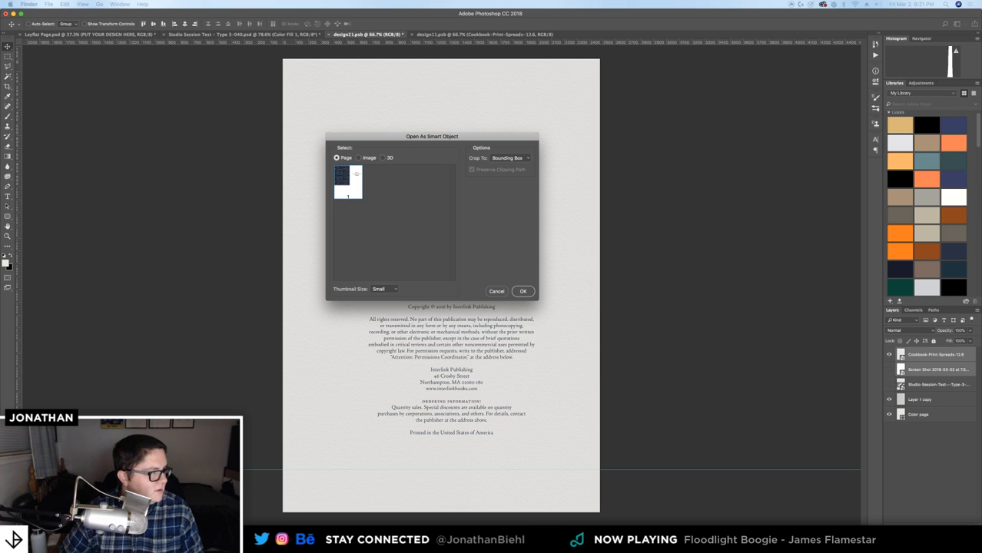
Move the Twitter browser window off the canvas and shift the Open As Smart Object dialog aside
{"action": "left_click_drag", "start_coordinate": [230, 138], "coordinate": [800, 86]}
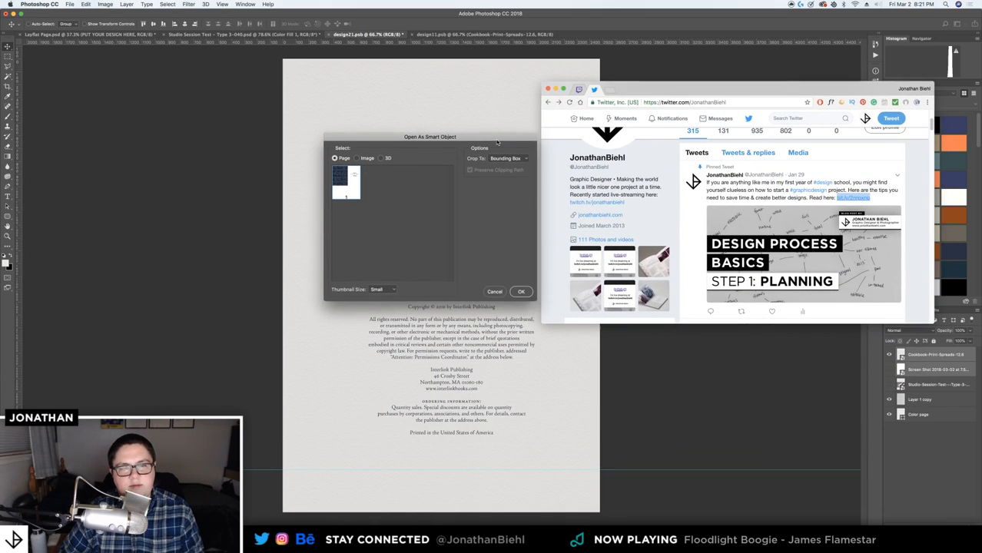
{"action": "left_click_drag", "start_coordinate": [497, 138], "coordinate": [340, 78]}
{"action": "left_click_drag", "start_coordinate": [701, 87], "coordinate": [0, 221]}
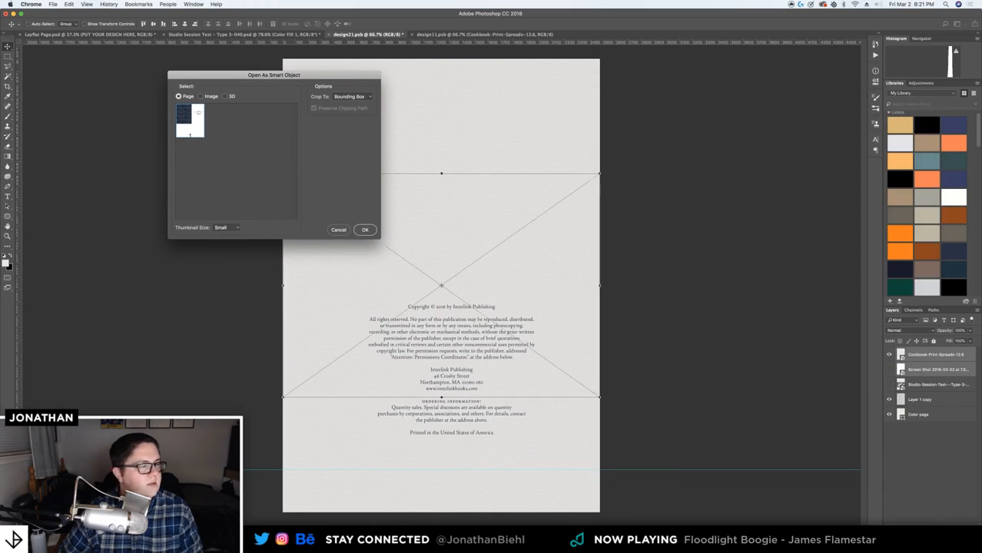
Bring up the "Design Process Basics – Part 1: Planning" blog post in Chrome and read through its sections
{"action": "left_click", "coordinate": [342, 239]}
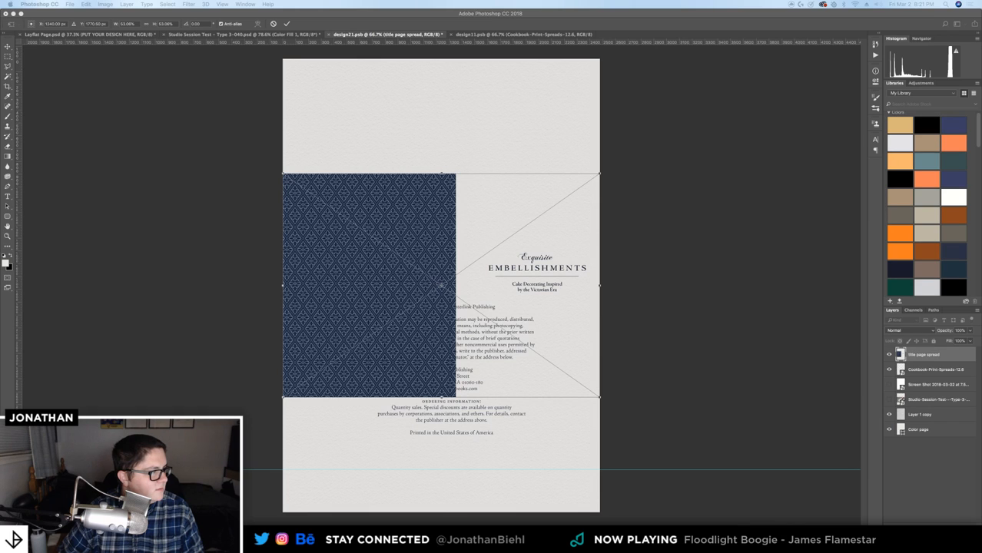
{"action": "left_click_drag", "start_coordinate": [162, 62], "coordinate": [158, 50]}
{"action": "double_click", "coordinate": [205, 48]}
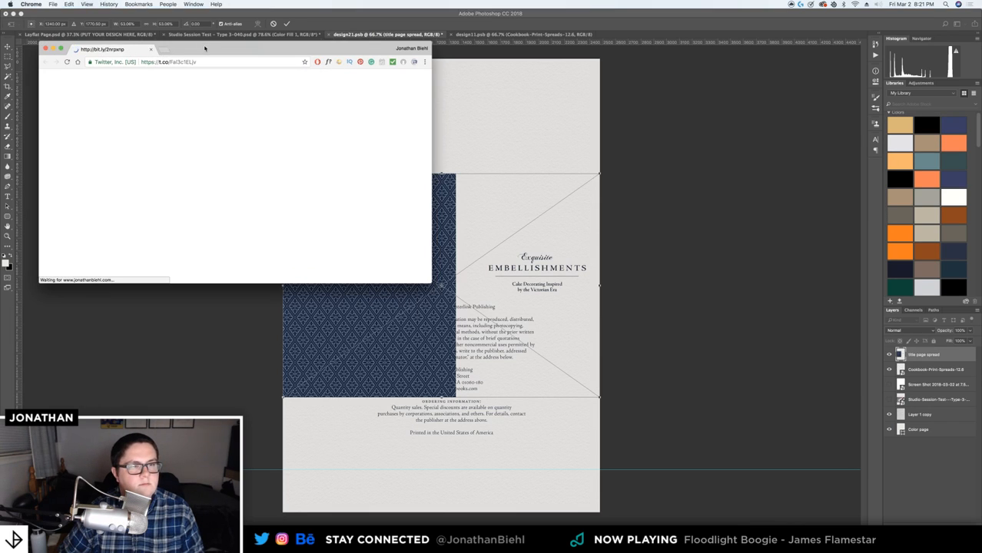
{"action": "left_click_drag", "start_coordinate": [458, 16], "coordinate": [613, 16]}
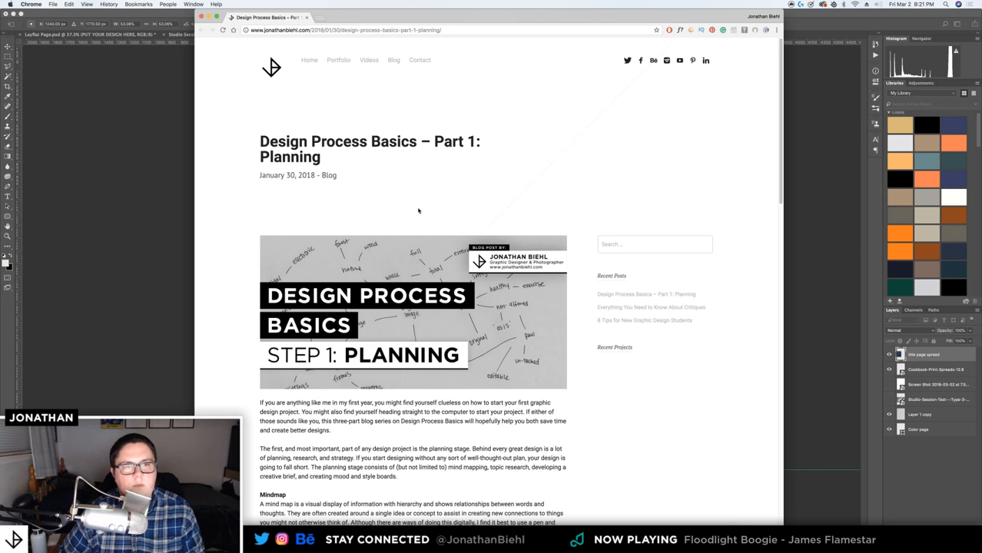
{"action": "scroll", "coordinate": [416, 201], "scroll_direction": "down", "scroll_amount": 3}
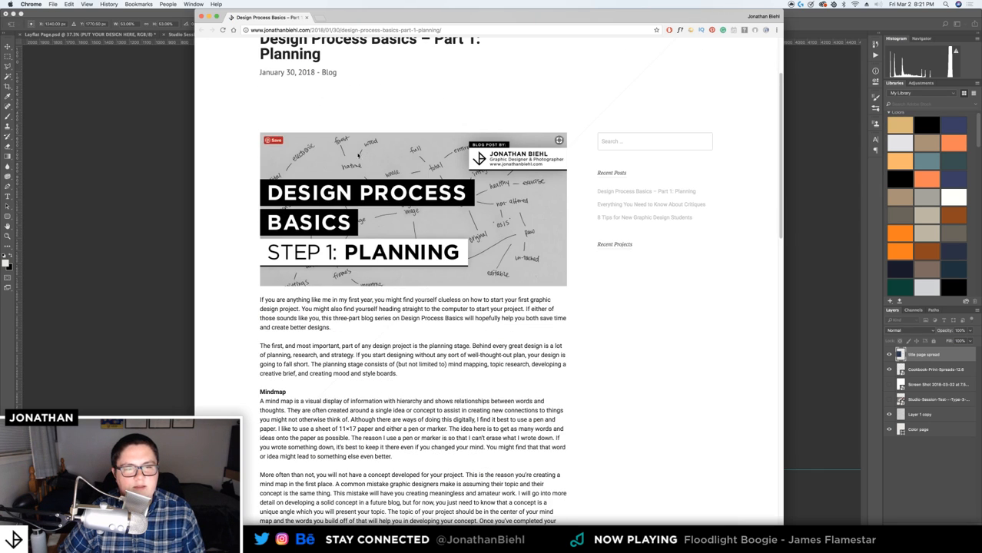
{"action": "scroll", "coordinate": [607, 296], "scroll_direction": "up", "scroll_amount": 3}
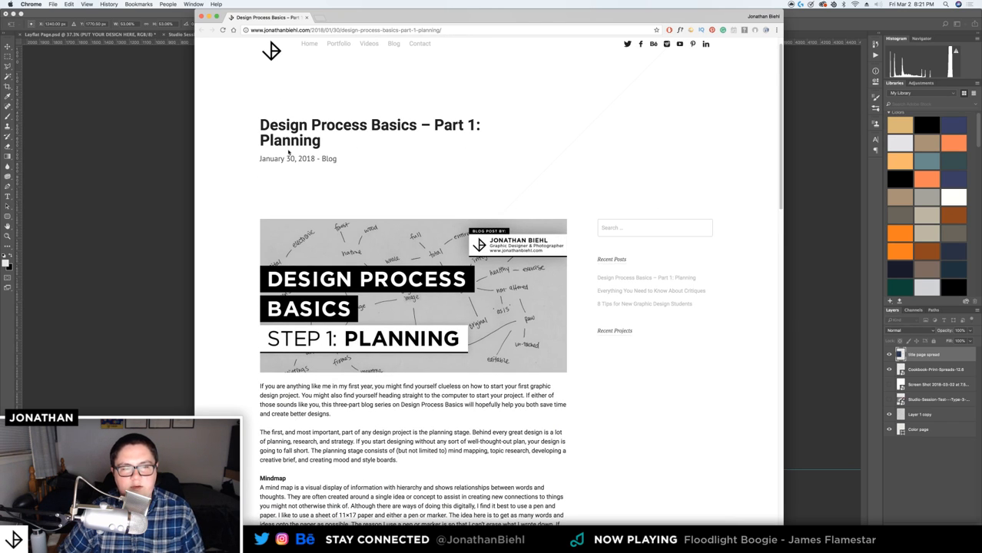
{"action": "scroll", "coordinate": [579, 174], "scroll_direction": "down", "scroll_amount": 5}
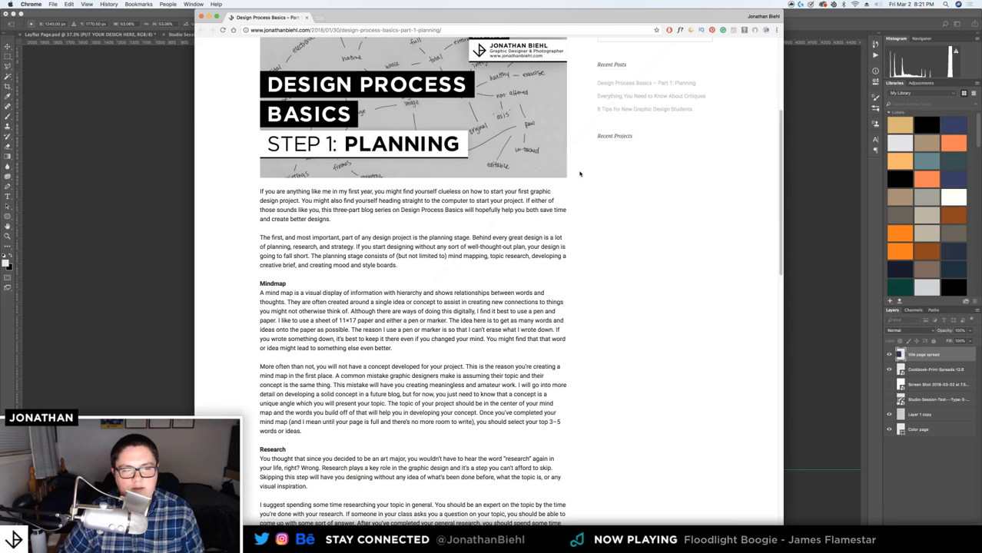
{"action": "scroll", "coordinate": [289, 290], "scroll_direction": "down", "scroll_amount": 3}
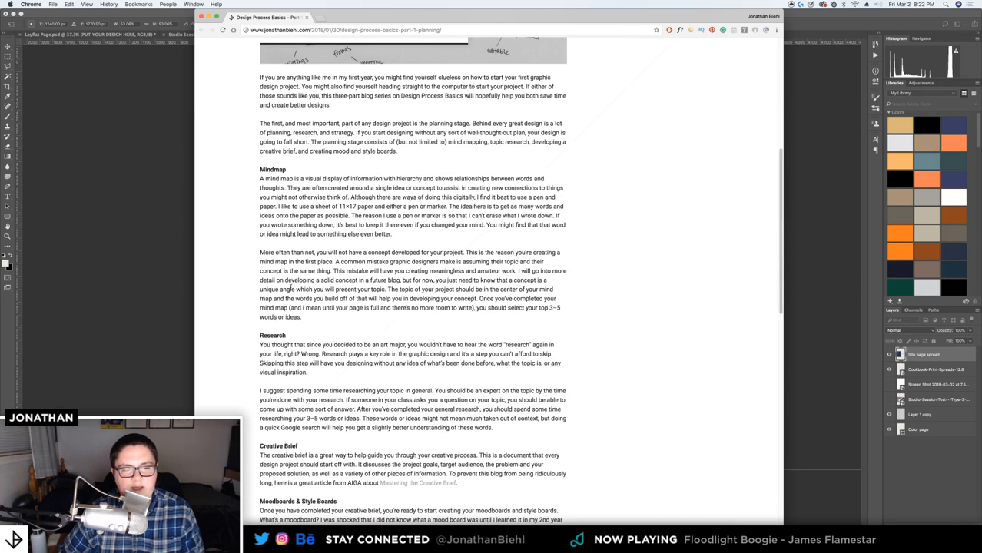
{"action": "scroll", "coordinate": [277, 300], "scroll_direction": "down", "scroll_amount": 5}
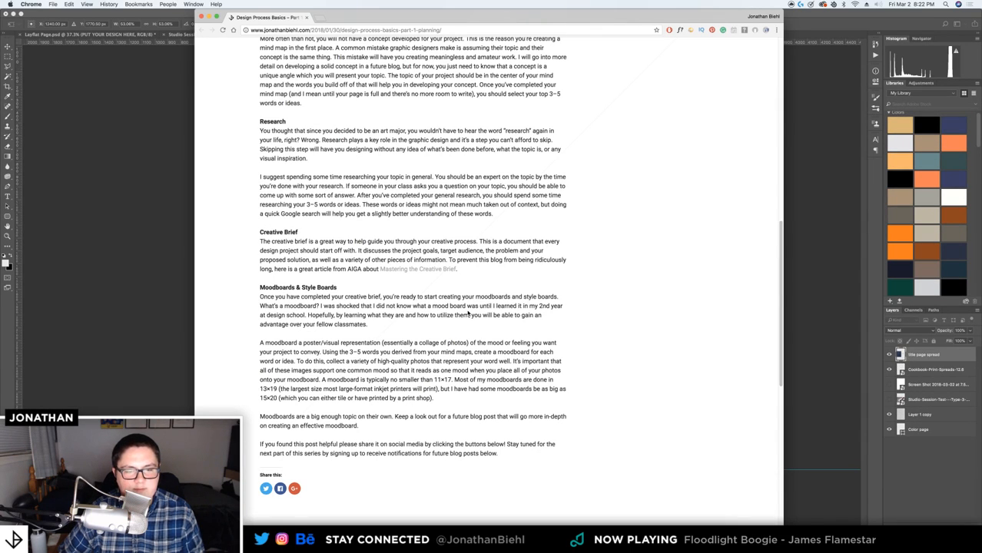
Read through the remaining sections of the planning blog post and return to its title
{"action": "scroll", "coordinate": [461, 329], "scroll_direction": "down", "scroll_amount": 9}
{"action": "scroll", "coordinate": [462, 323], "scroll_direction": "up", "scroll_amount": 10}
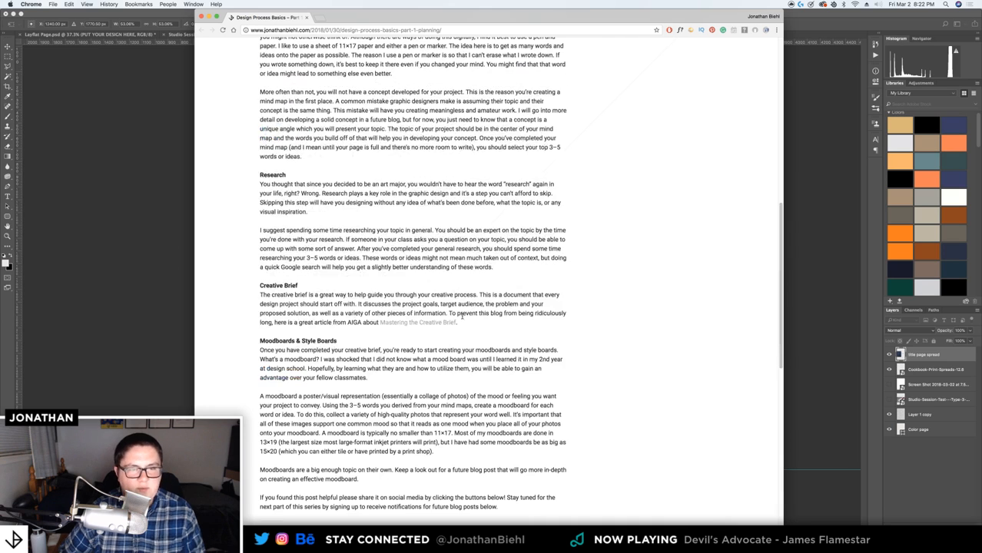
{"action": "scroll", "coordinate": [459, 316], "scroll_direction": "up", "scroll_amount": 10}
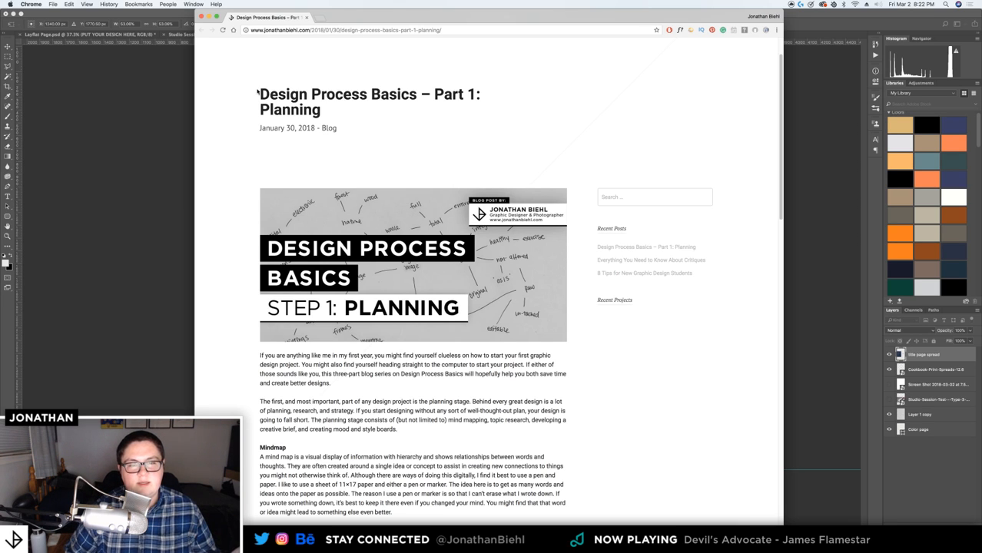
{"action": "scroll", "coordinate": [367, 179], "scroll_direction": "down", "scroll_amount": 15}
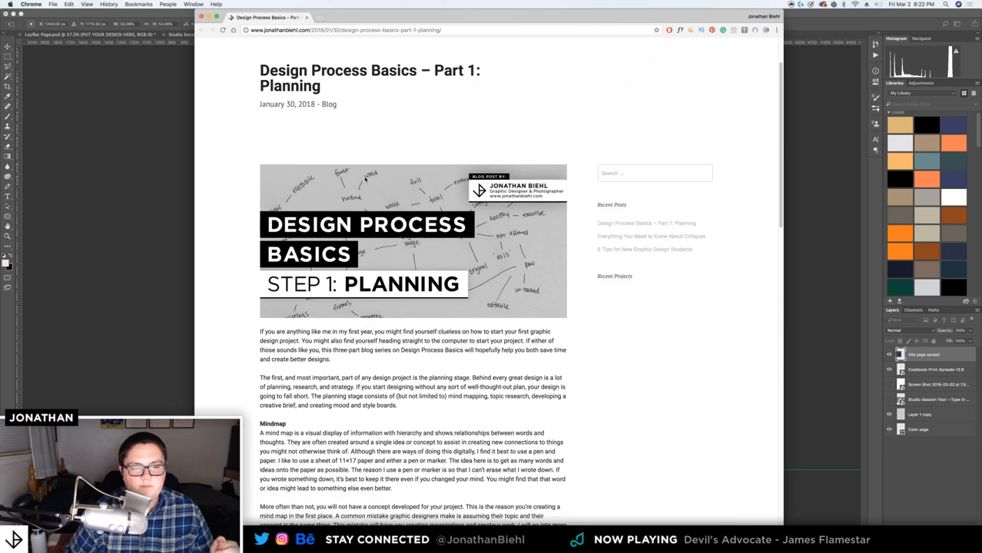
{"action": "scroll", "coordinate": [361, 179], "scroll_direction": "up", "scroll_amount": 20}
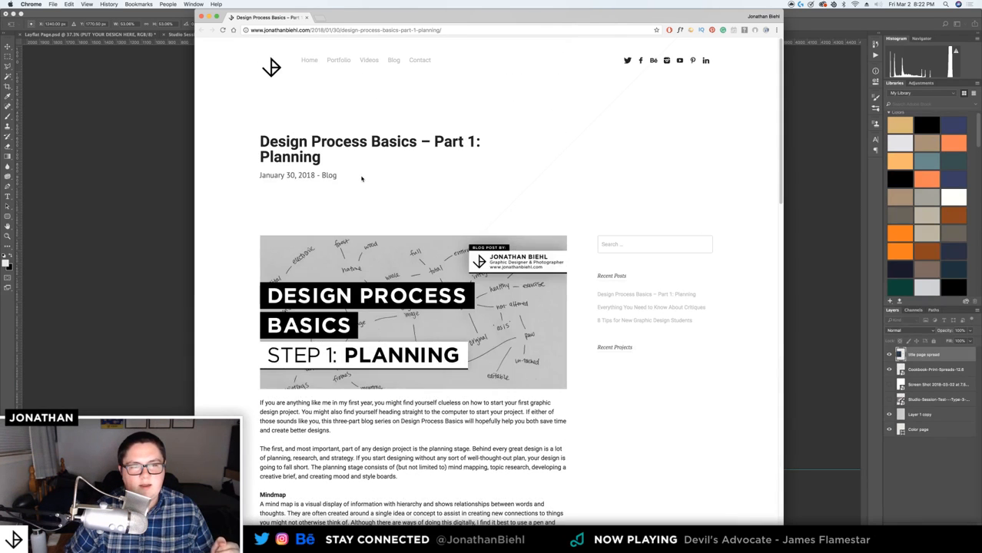
Open the site's Blog overview, look over the listed articles, and close the browser page to return to Photoshop
{"action": "left_click", "coordinate": [393, 61]}
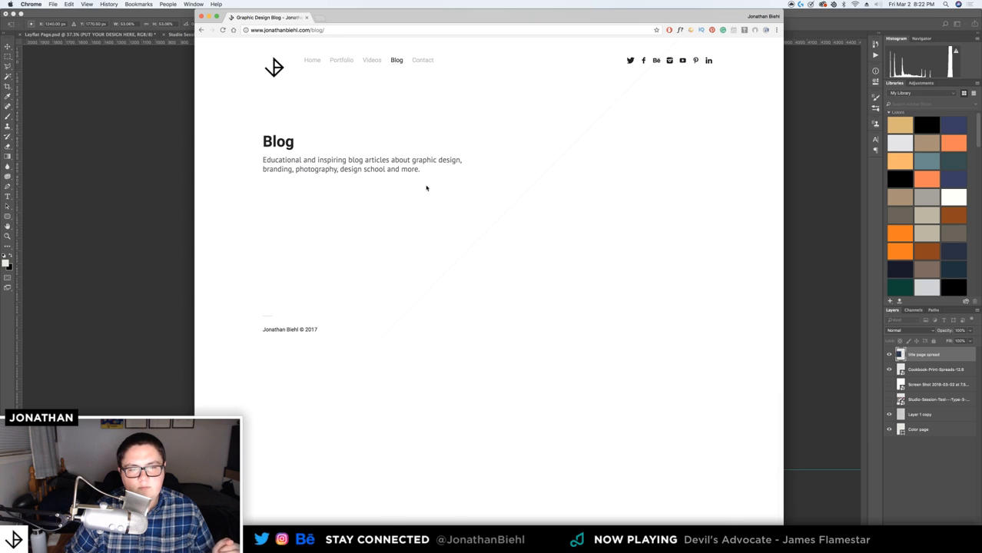
{"action": "scroll", "coordinate": [424, 187], "scroll_direction": "down", "scroll_amount": 5}
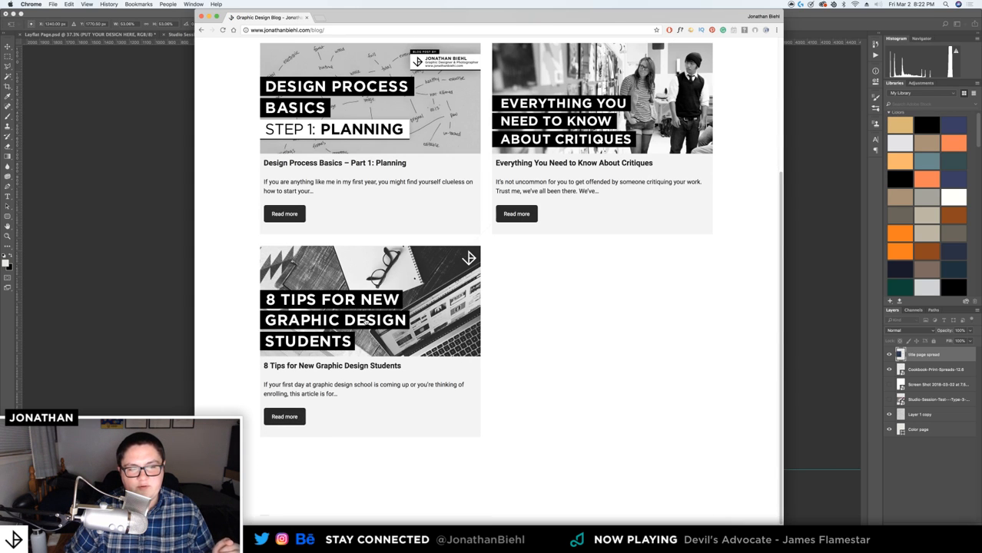
{"action": "scroll", "coordinate": [531, 328], "scroll_direction": "up", "scroll_amount": 1}
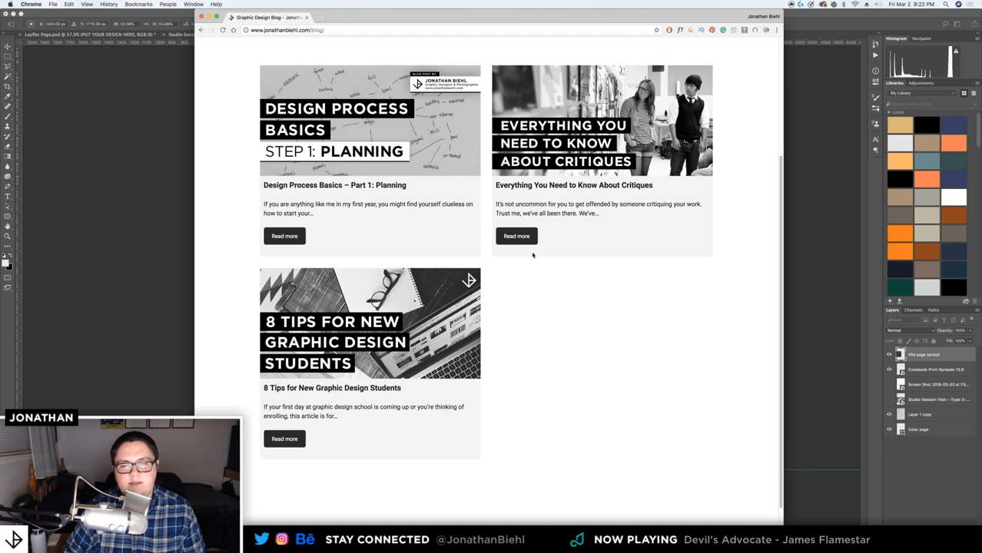
{"action": "scroll", "coordinate": [511, 291], "scroll_direction": "up", "scroll_amount": 3}
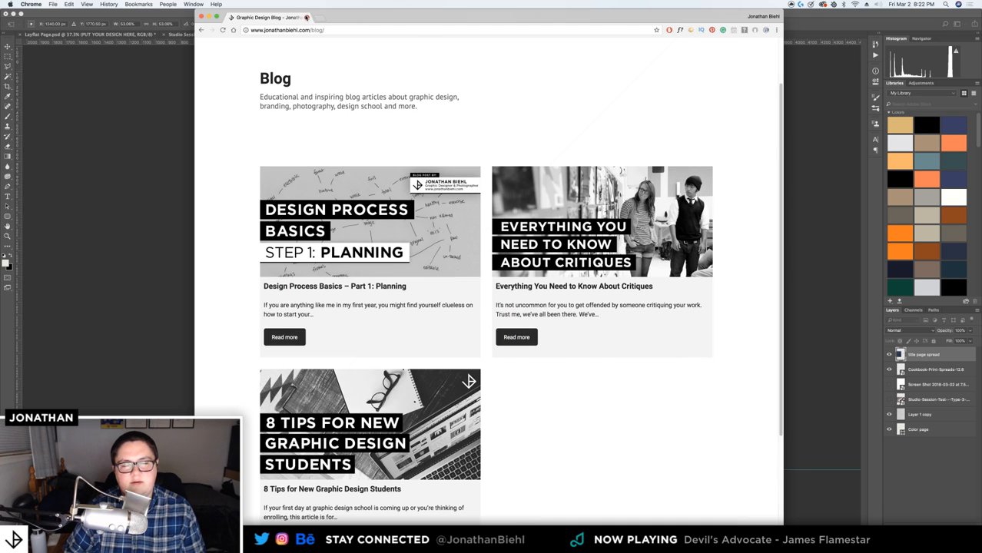
{"action": "left_click", "coordinate": [306, 17]}
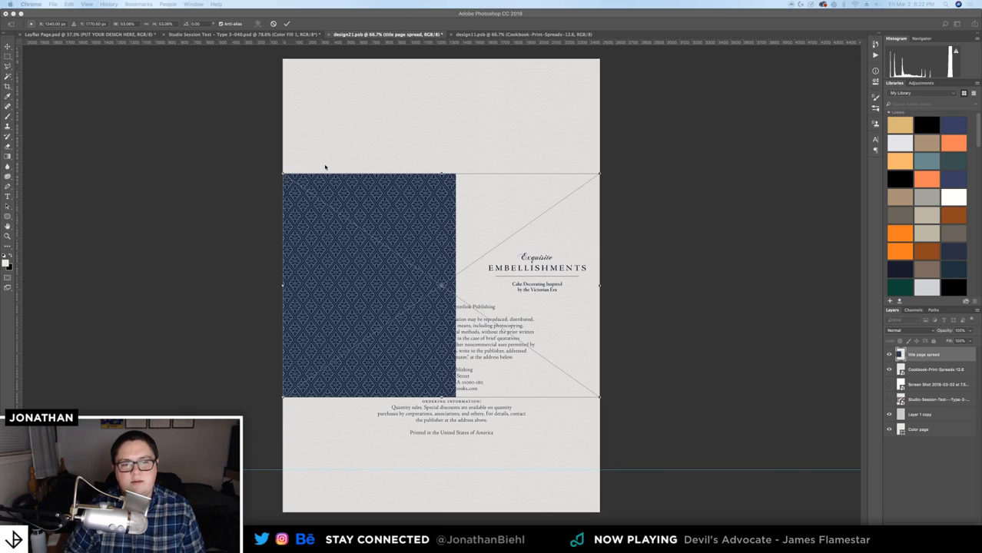
Align the placed title page spread to the canvas top, enlarge it proportionally down to the horizontal guide, and commit the placement
{"action": "left_click", "coordinate": [601, 399]}
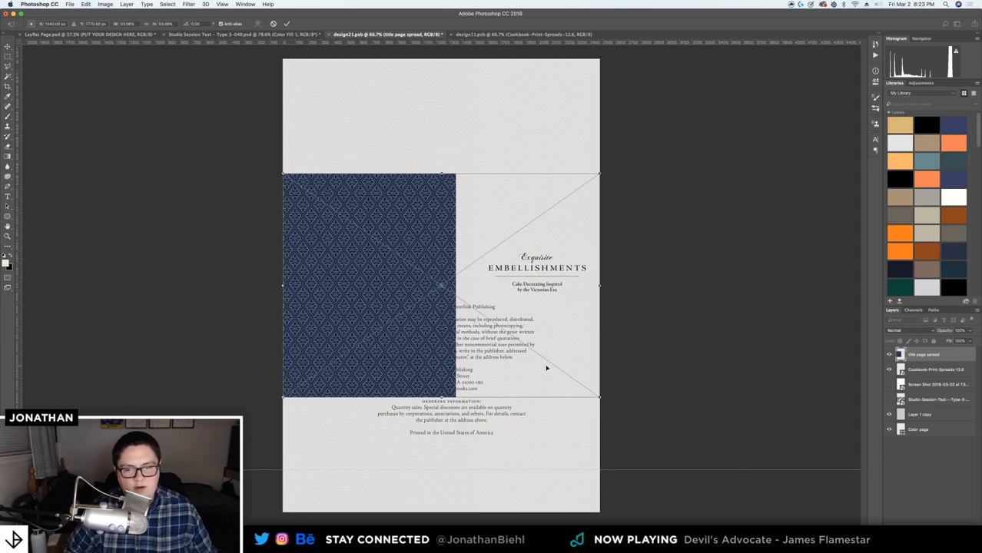
{"action": "left_click_drag", "start_coordinate": [407, 361], "coordinate": [408, 244]}
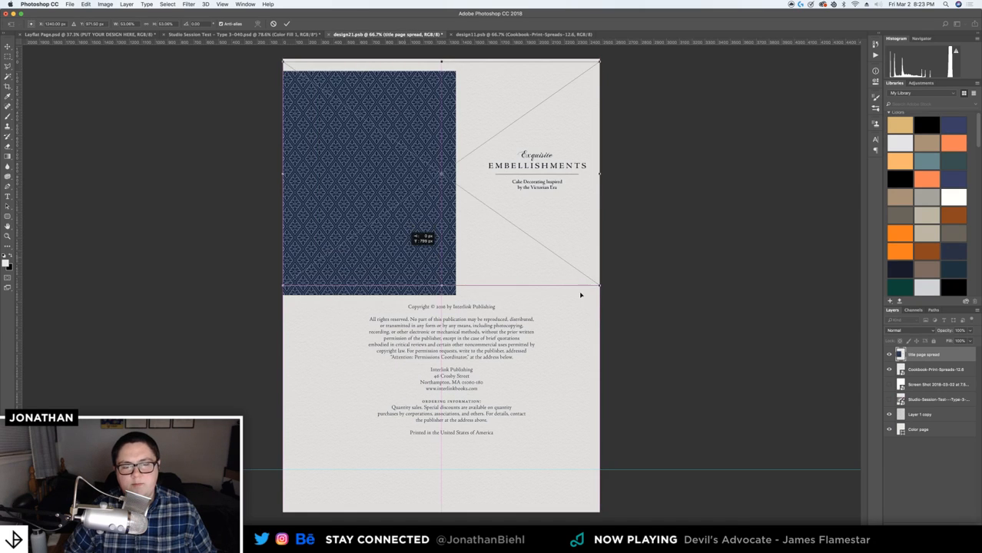
{"action": "left_click_drag", "start_coordinate": [601, 287], "coordinate": [925, 501]}
{"action": "left_click_drag", "start_coordinate": [623, 308], "coordinate": [400, 292]}
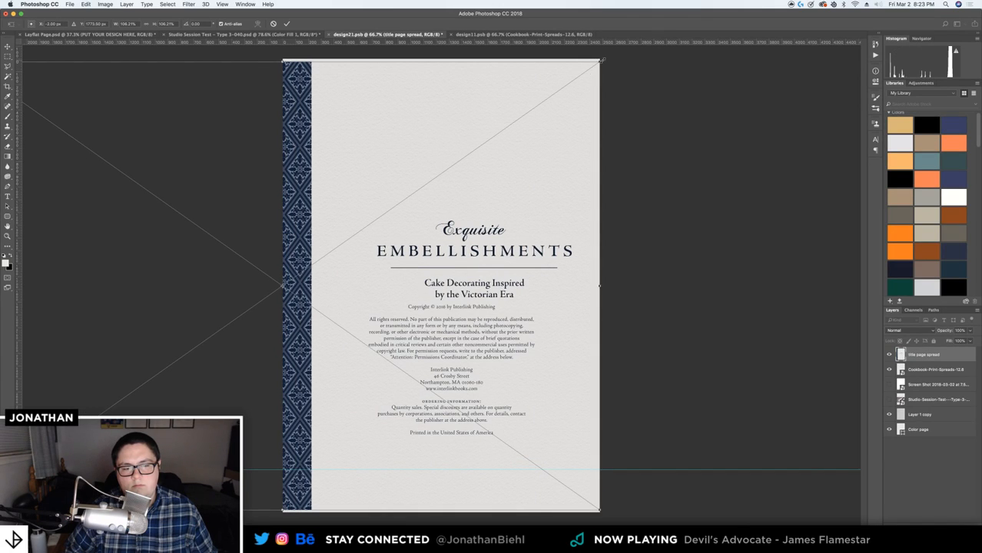
{"action": "left_click_drag", "start_coordinate": [572, 119], "coordinate": [567, 185]}
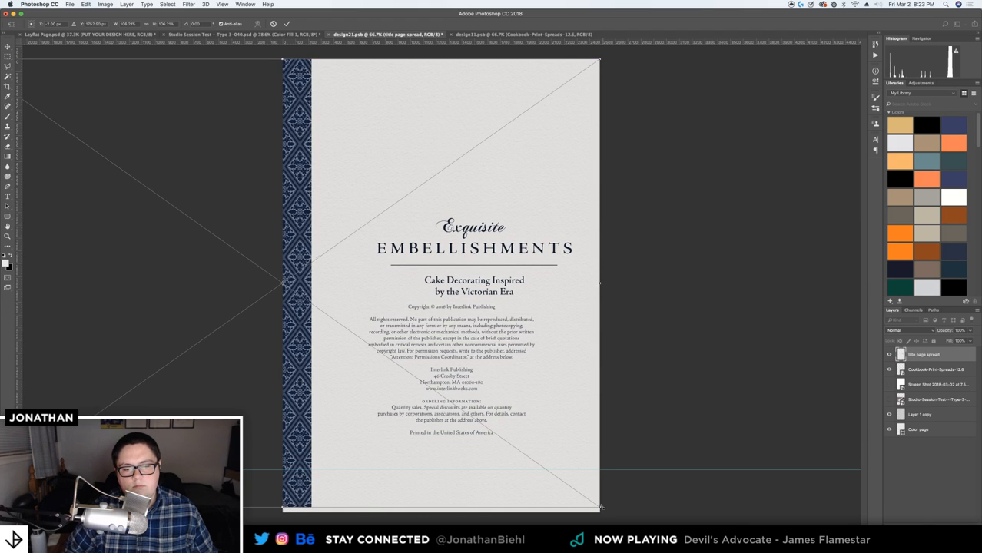
{"action": "left_click_drag", "start_coordinate": [602, 508], "coordinate": [554, 460]}
{"action": "left_click_drag", "start_coordinate": [307, 362], "coordinate": [286, 351]}
{"action": "key", "text": "Return"}
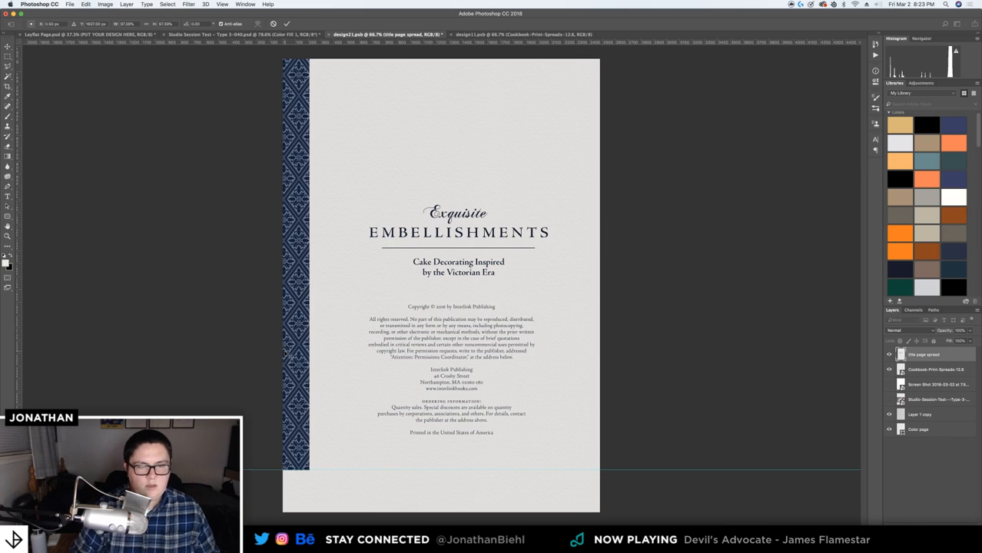
Shift the spread horizontally so its blue patterned page fills the canvas width above the guide, and save the design
{"action": "left_click_drag", "start_coordinate": [256, 259], "coordinate": [274, 249]}
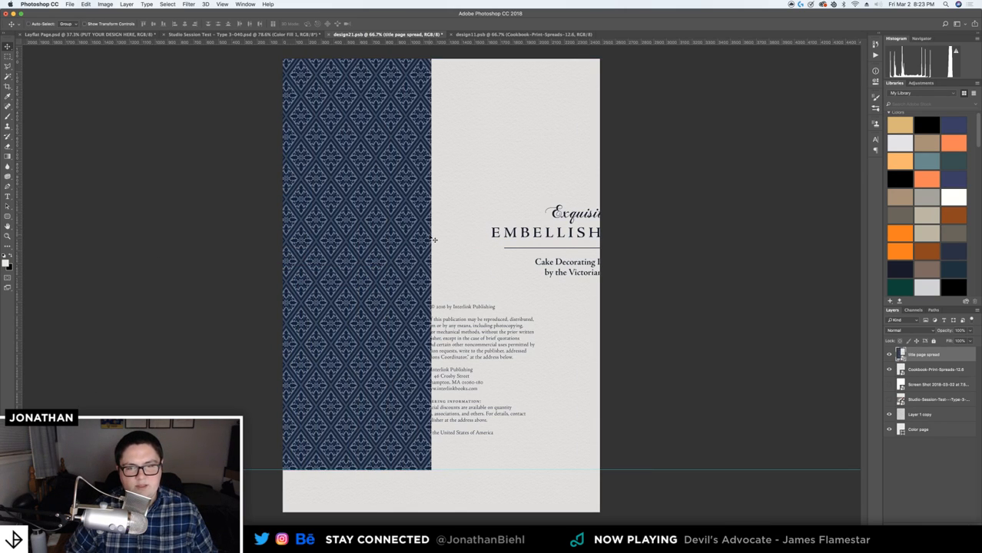
{"action": "left_click_drag", "start_coordinate": [520, 247], "coordinate": [399, 237]}
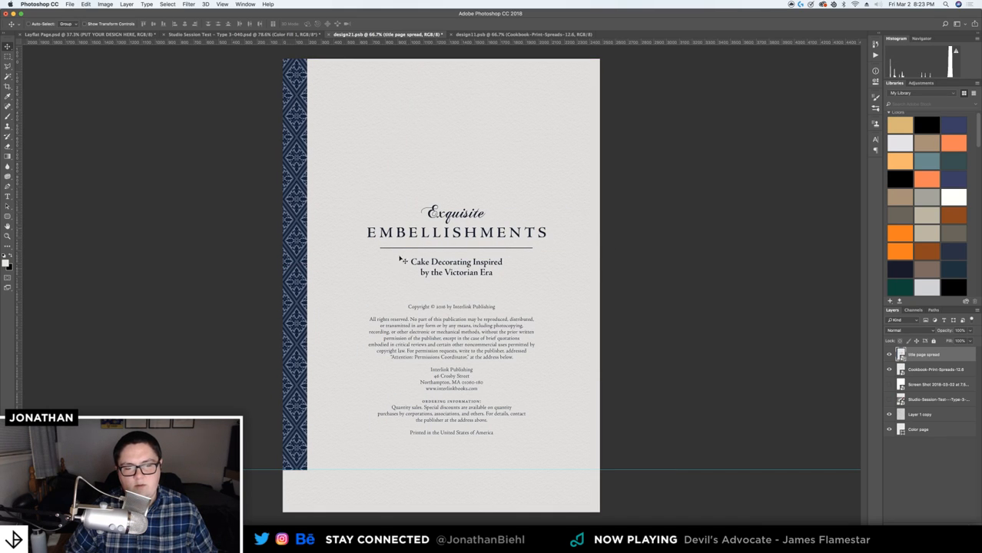
{"action": "left_click_drag", "start_coordinate": [420, 240], "coordinate": [730, 230]}
{"action": "key", "text": "super+t"}
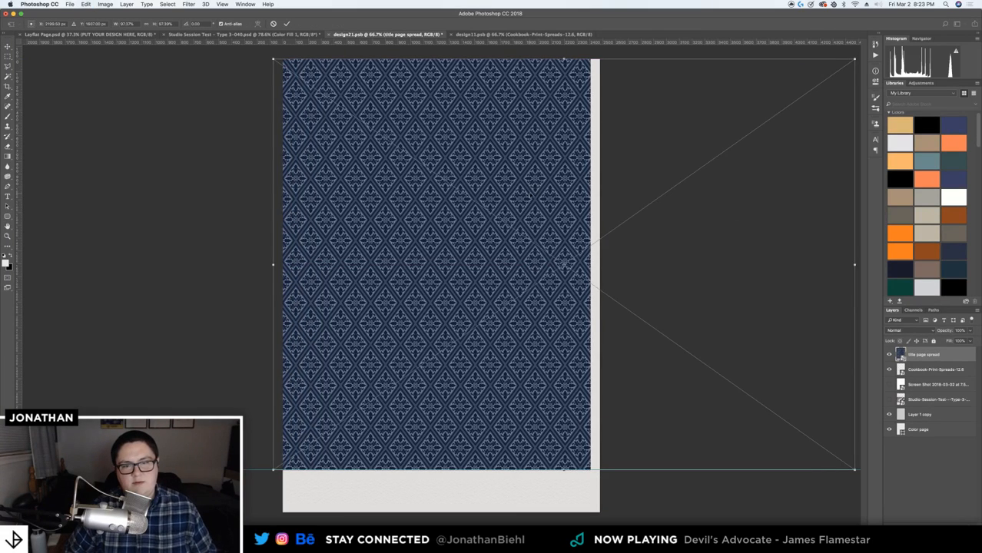
{"action": "left_click_drag", "start_coordinate": [539, 178], "coordinate": [551, 176]}
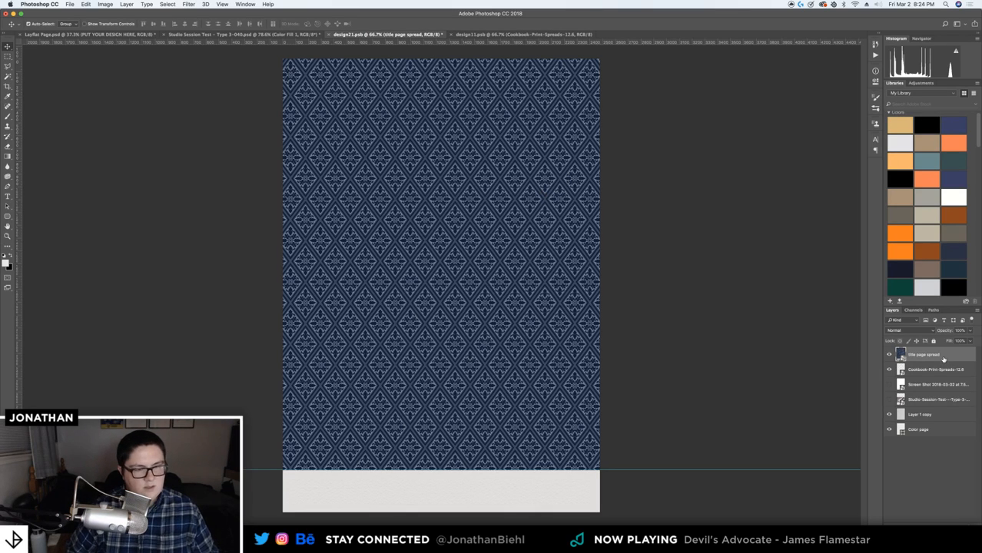
{"action": "key", "text": "super+s"}
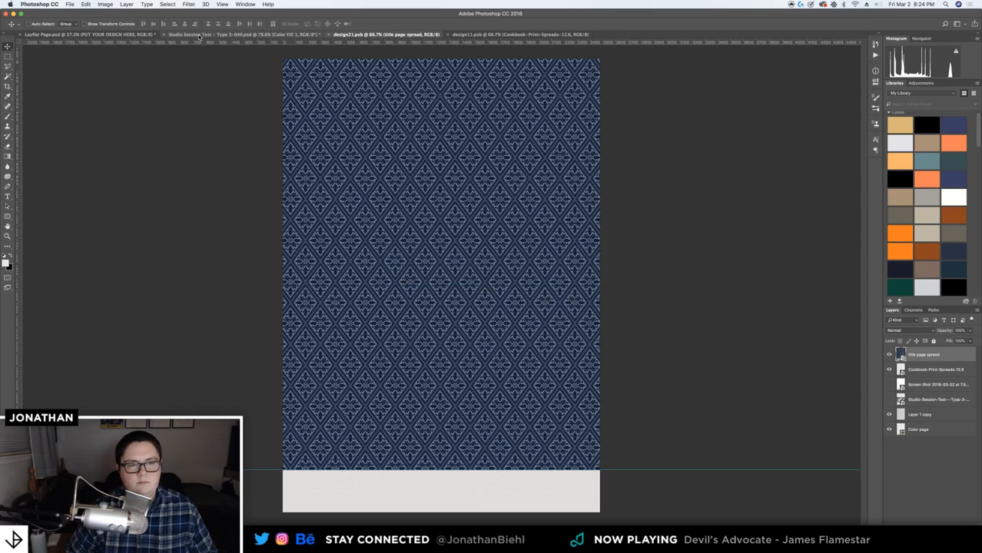
Place the title page spread PDF into design11.psb, enlarged from the canvas top down to the horizontal guide
{"action": "left_click", "coordinate": [498, 35]}
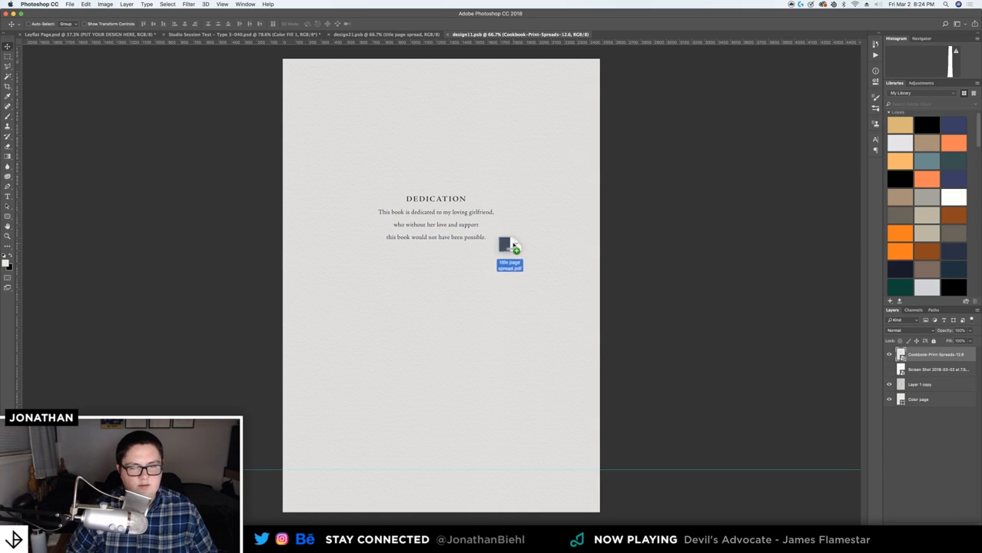
{"action": "left_click_drag", "start_coordinate": [509, 252], "coordinate": [510, 255]}
{"action": "left_click", "coordinate": [580, 333]}
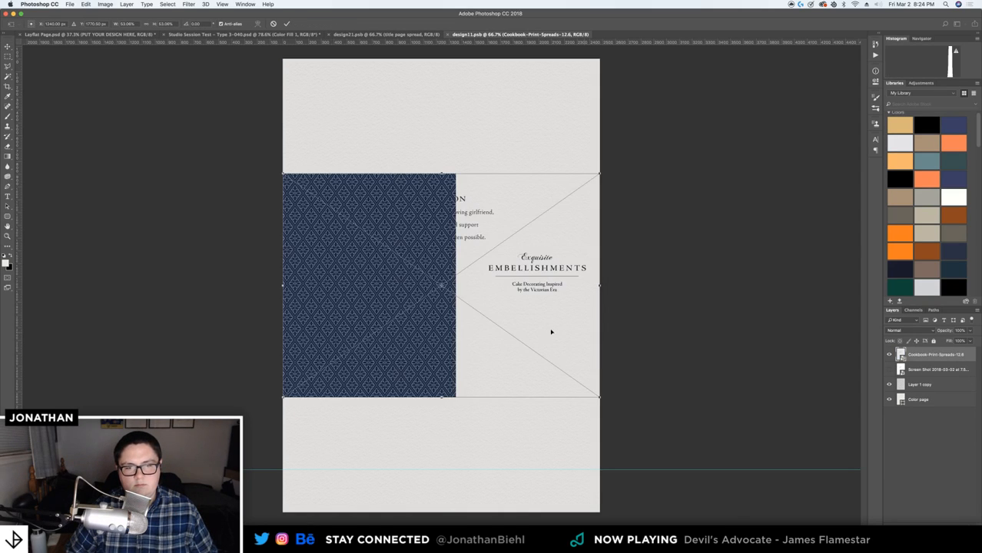
{"action": "left_click_drag", "start_coordinate": [550, 329], "coordinate": [496, 241]}
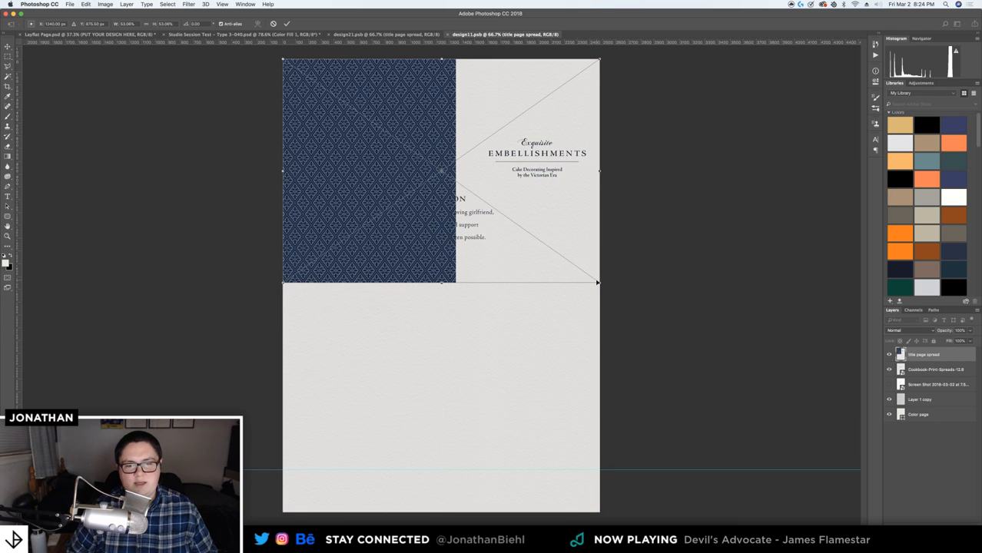
{"action": "left_click_drag", "start_coordinate": [598, 283], "coordinate": [898, 402]}
{"action": "key", "text": "Return"}
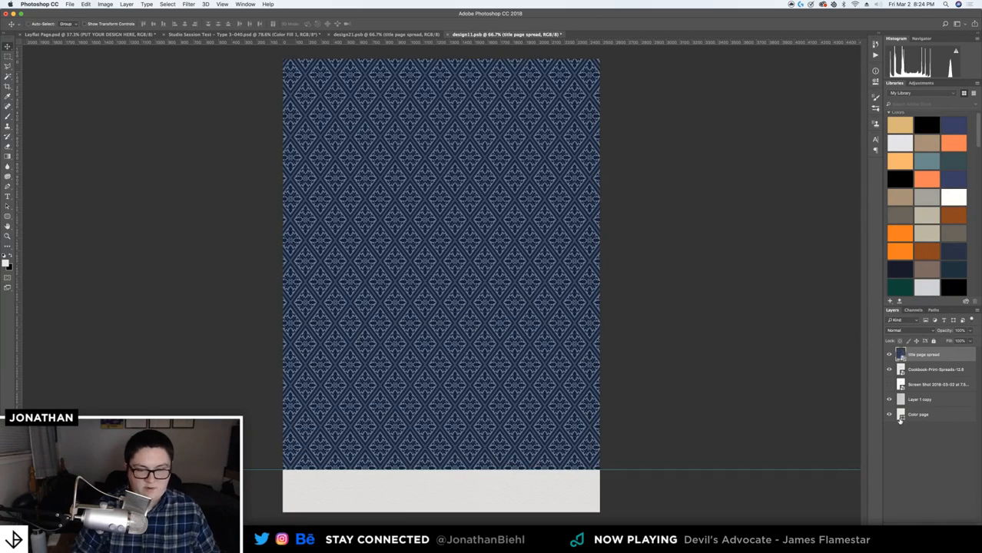
Move the spread left until its blue patterned page is off the canvas, with its top edge aligned to the canvas top
{"action": "left_click_drag", "start_coordinate": [658, 274], "coordinate": [366, 290]}
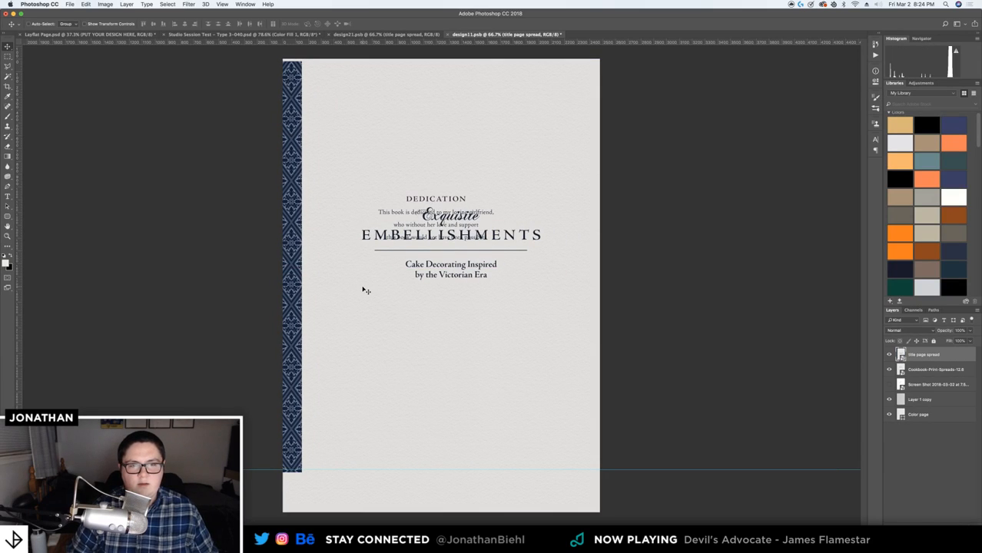
{"action": "key", "text": "Left"}
{"action": "key", "text": "Left"}
{"action": "key", "text": "Left"}
{"action": "key", "text": "Left"}
{"action": "key", "text": "Left"}
{"action": "key", "text": "Left"}
{"action": "key", "text": "Left"}
{"action": "key", "text": "Left"}
{"action": "key", "text": "Left"}
{"action": "key", "text": "Left"}
{"action": "key", "text": "Up"}
{"action": "key", "text": "Up"}
{"action": "key", "text": "Up"}
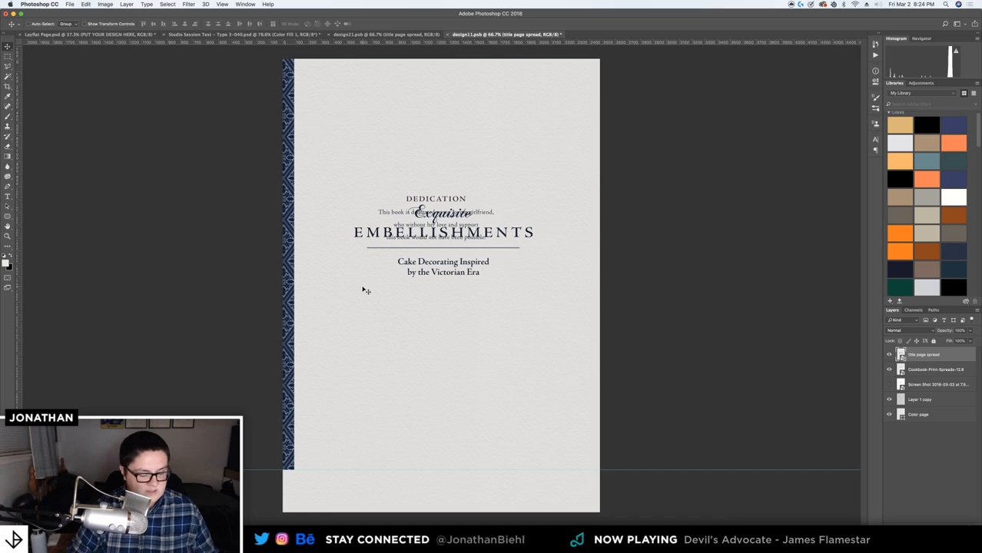
{"action": "key", "text": "Left"}
{"action": "key", "text": "Left"}
{"action": "key", "text": "Left"}
{"action": "key", "text": "Left"}
{"action": "key", "text": "Left"}
{"action": "key", "text": "Left"}
{"action": "key", "text": "Left"}
{"action": "key", "text": "Left"}
{"action": "key", "text": "Left"}
{"action": "key", "text": "Left"}
{"action": "key", "text": "Left"}
{"action": "key", "text": "Left"}
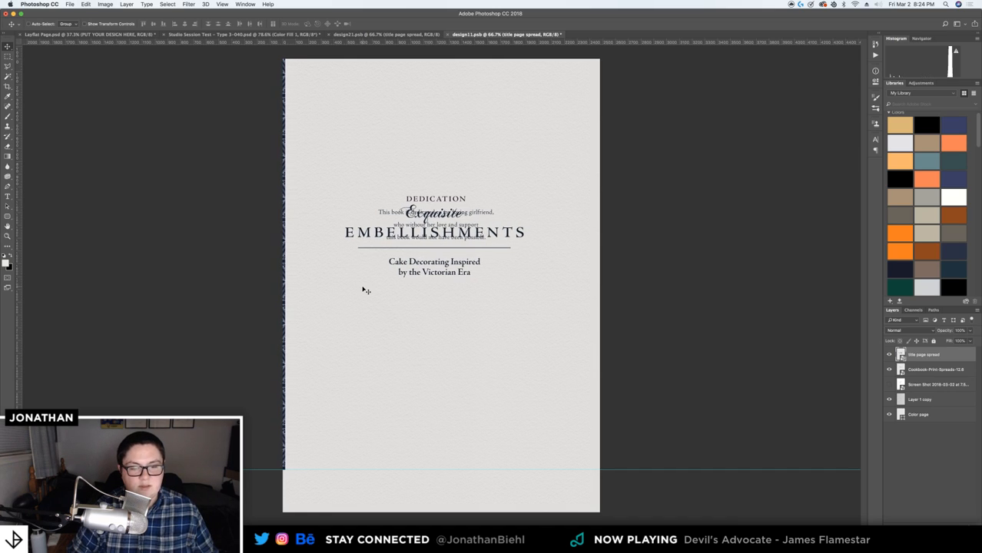
{"action": "key", "text": "Left"}
{"action": "key", "text": "Left"}
{"action": "key", "text": "Left"}
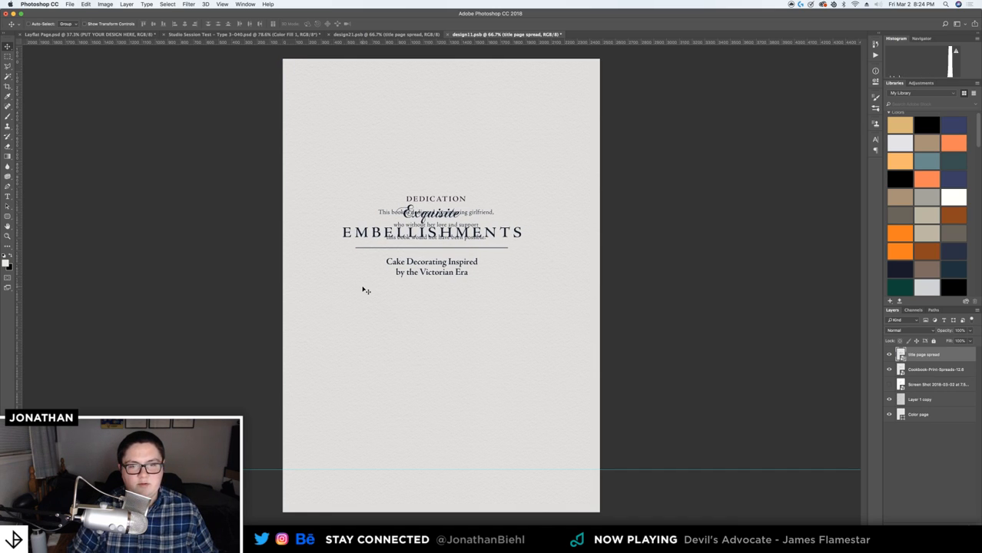
{"action": "key", "text": "Right"}
{"action": "key", "text": "Right"}
{"action": "key", "text": "Right"}
{"action": "key", "text": "Left"}
{"action": "key", "text": "Left"}
{"action": "key", "text": "Left"}
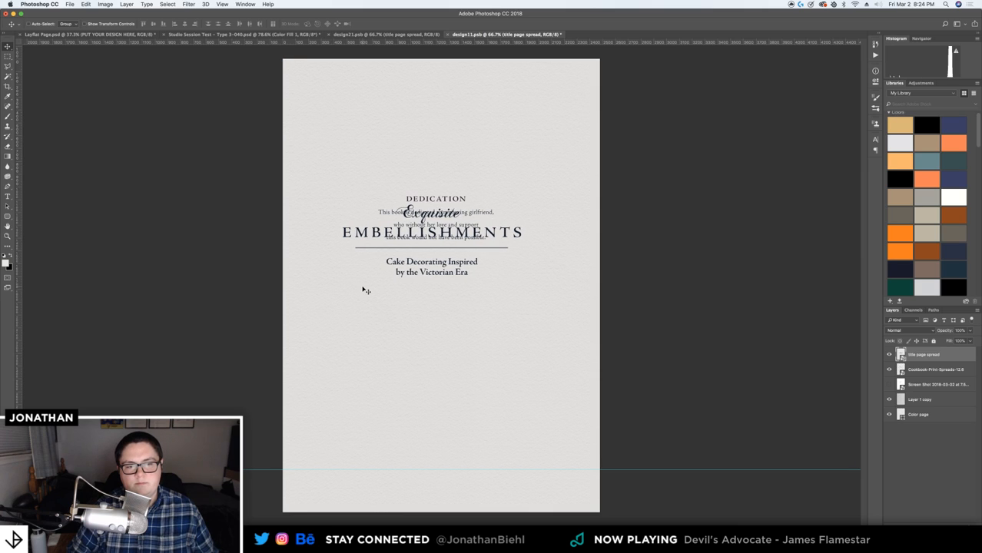
Check the title page with the dedication layer temporarily hidden, and rasterize the title page spread layer
{"action": "left_click", "coordinate": [889, 369]}
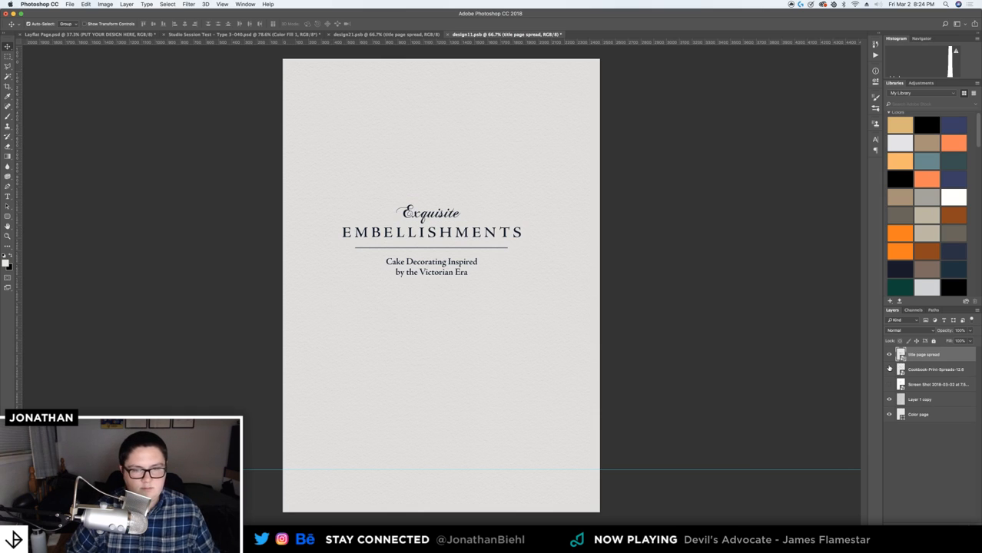
{"action": "left_click", "coordinate": [889, 370]}
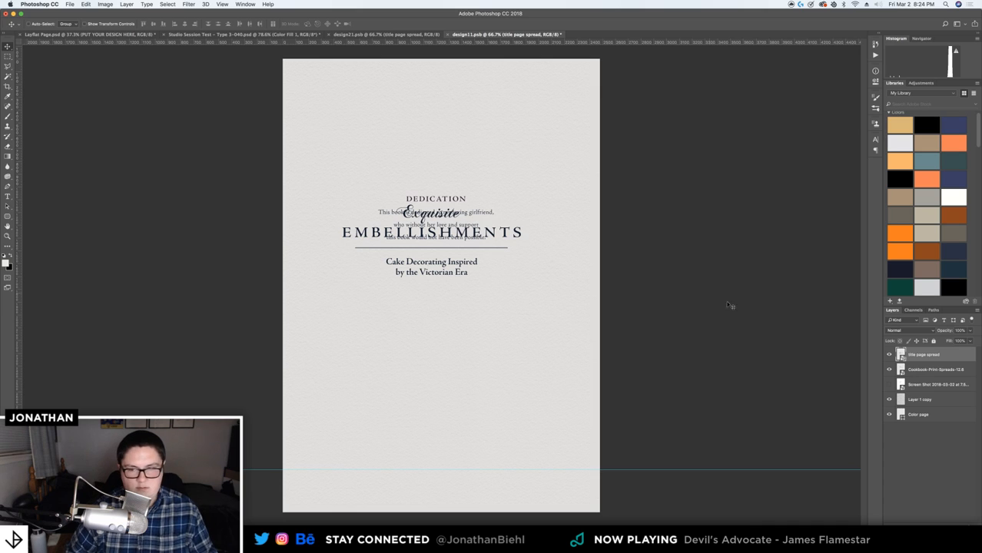
{"action": "right_click", "coordinate": [903, 350]}
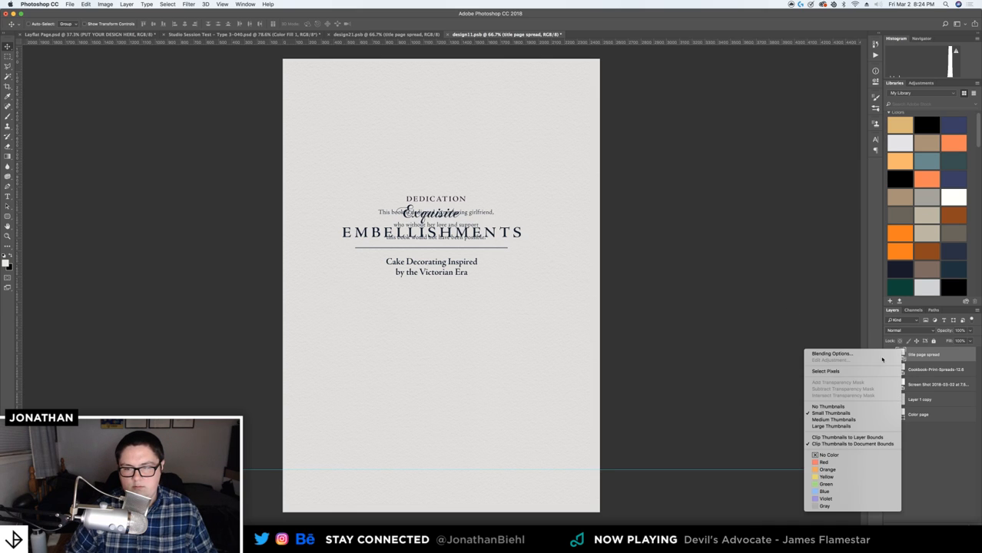
{"action": "right_click", "coordinate": [925, 375]}
{"action": "right_click", "coordinate": [948, 355]}
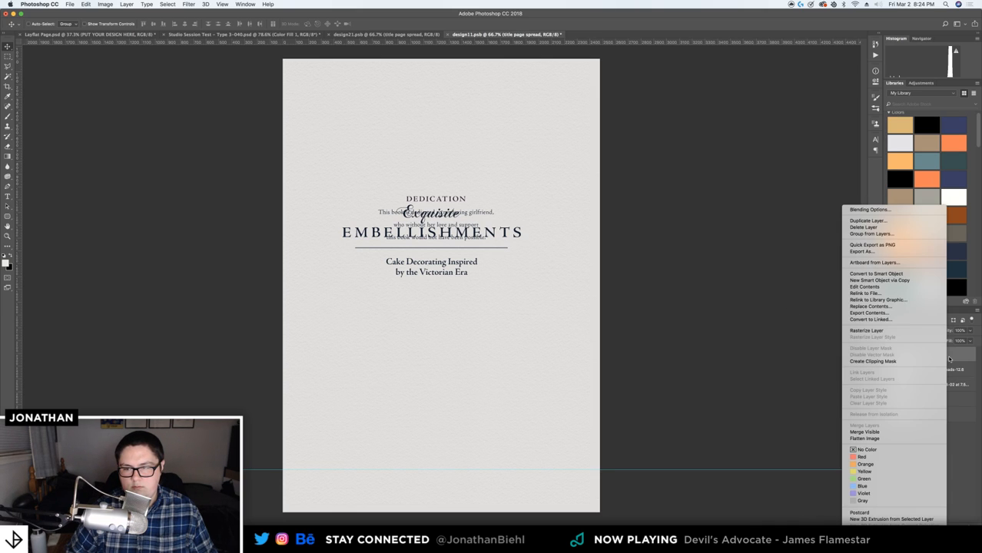
{"action": "left_click", "coordinate": [895, 331]}
Select the title text block with a rectangular marquee and nudge it right toward the page's horizontal center
{"action": "left_click_drag", "start_coordinate": [322, 149], "coordinate": [569, 349]}
{"action": "key", "text": "shift+Right"}
{"action": "key", "text": "shift+Right"}
{"action": "key", "text": "shift+Right"}
{"action": "key", "text": "shift+Right"}
{"action": "key", "text": "shift+Right"}
{"action": "key", "text": "shift+Right"}
{"action": "key", "text": "shift+Right"}
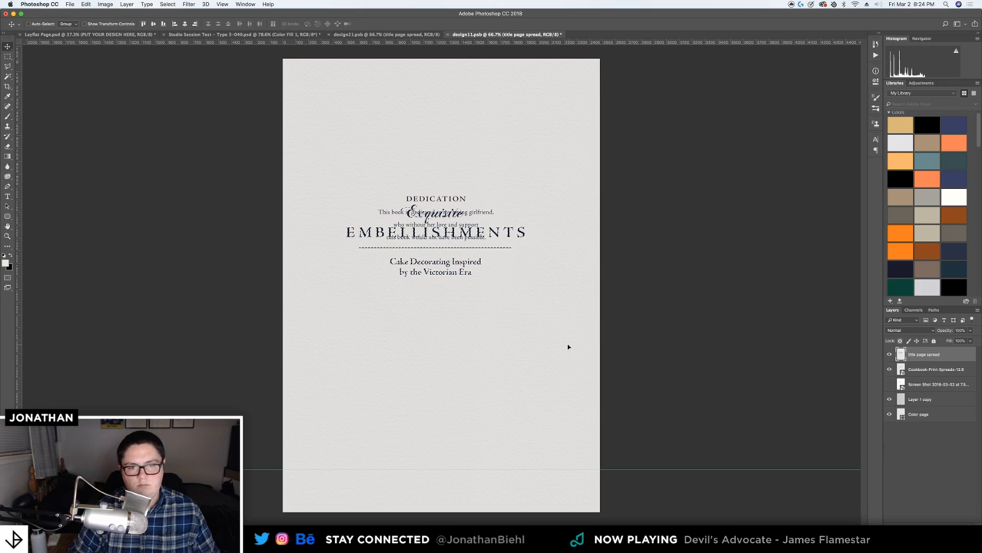
{"action": "key", "text": "Right"}
{"action": "key", "text": "Right"}
{"action": "key", "text": "Right"}
{"action": "key", "text": "Right"}
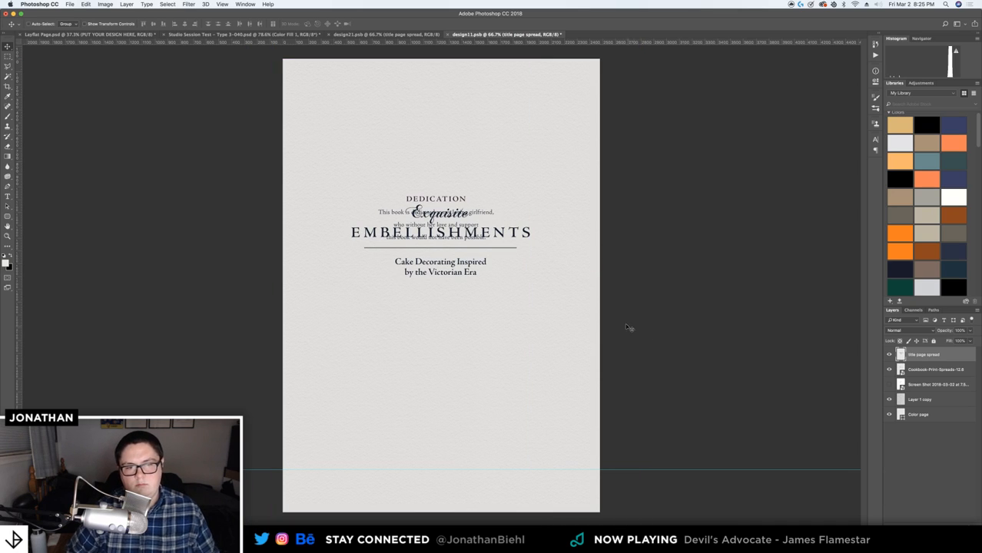
Reselect the title text block and nudge it slightly left to fine-tune its centering
{"action": "left_click_drag", "start_coordinate": [570, 358], "coordinate": [321, 156]}
{"action": "key", "text": "Left"}
{"action": "key", "text": "Left"}
{"action": "key", "text": "Left"}
{"action": "key", "text": "Left"}
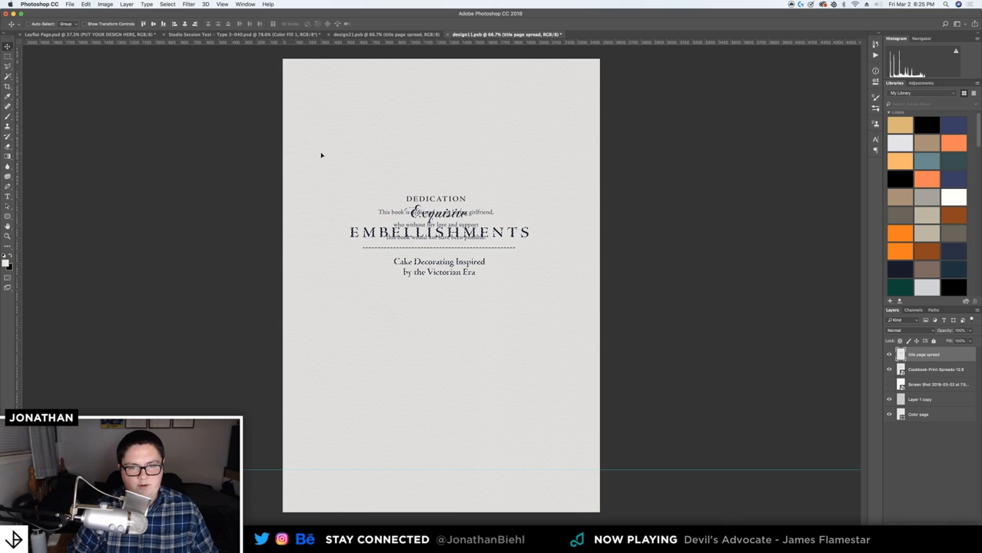
Fine-tune the horizontal position of the title text block against the centered dedication text on the page
{"action": "key", "text": "Right"}
{"action": "key", "text": "Right"}
{"action": "key", "text": "Right"}
{"action": "key", "text": "Right"}
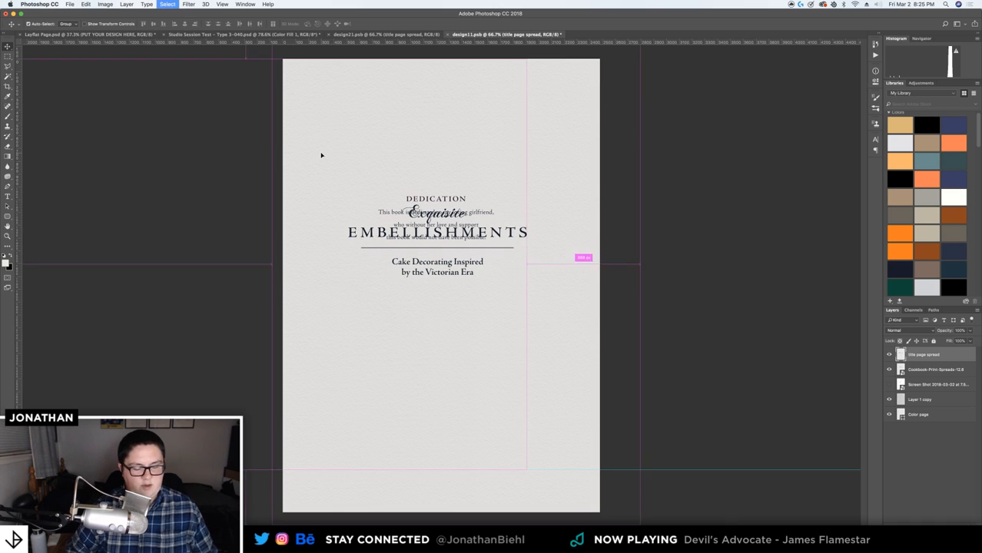
Hide the Cookbook-Print-Spreads dedication layer and save the right page design
{"action": "left_click", "coordinate": [889, 370]}
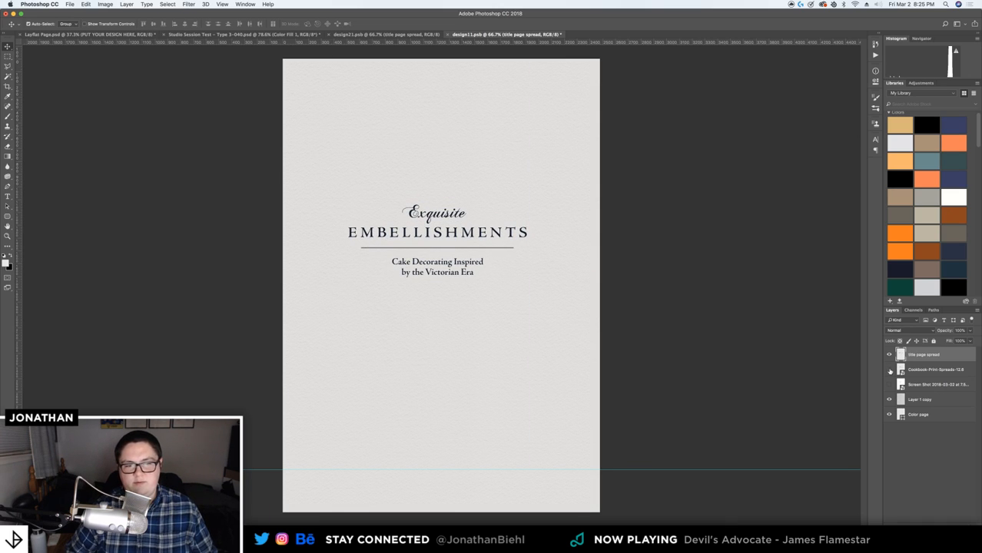
{"action": "key", "text": "super+s"}
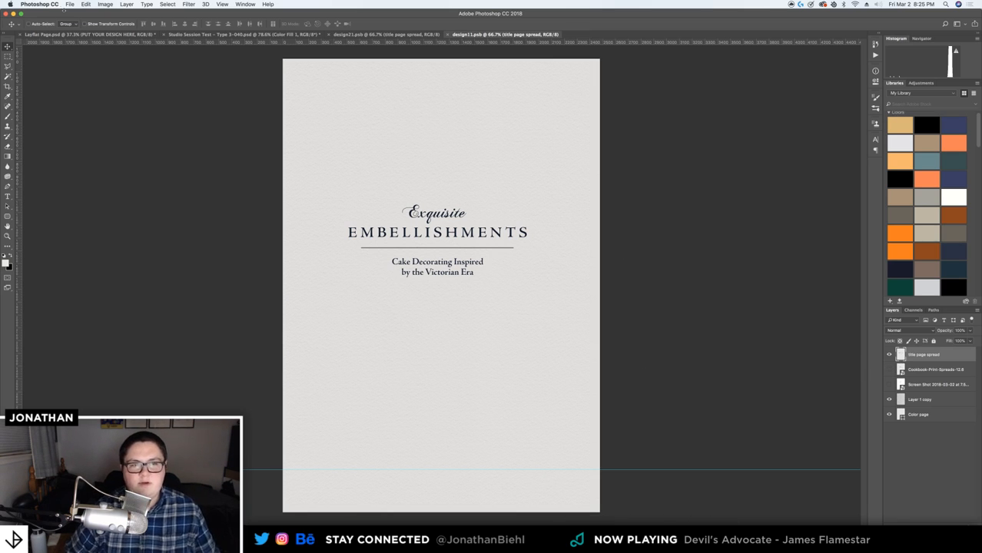
Return to the Layflat Page mockup and examine the updated title page spread up close
{"action": "left_click", "coordinate": [187, 36]}
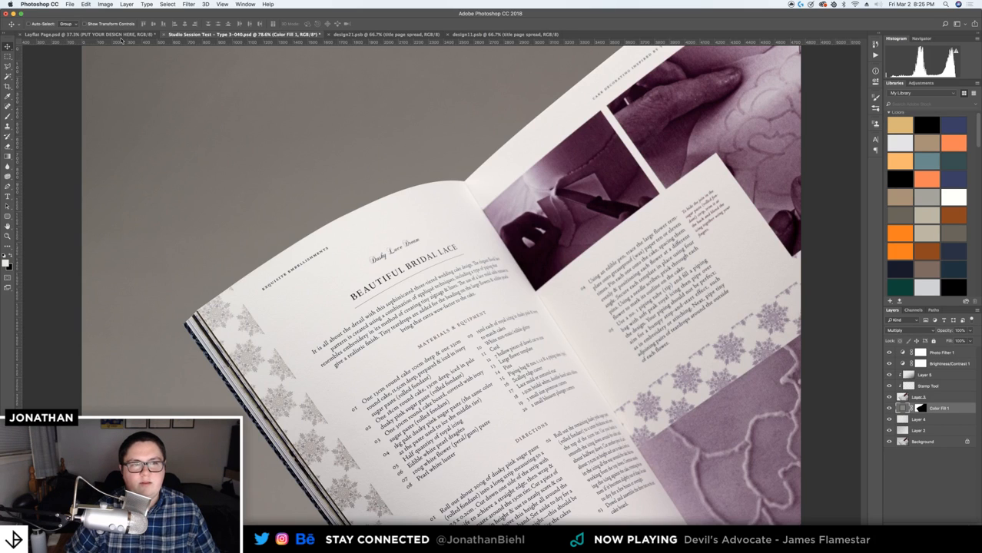
{"action": "left_click", "coordinate": [119, 37]}
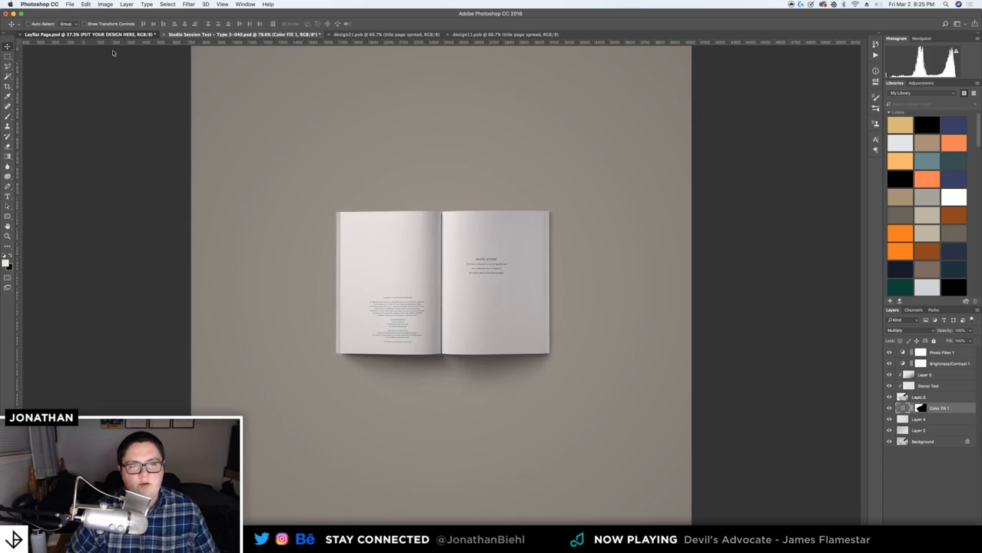
{"action": "key", "text": "z"}
{"action": "left_click", "coordinate": [394, 229]}
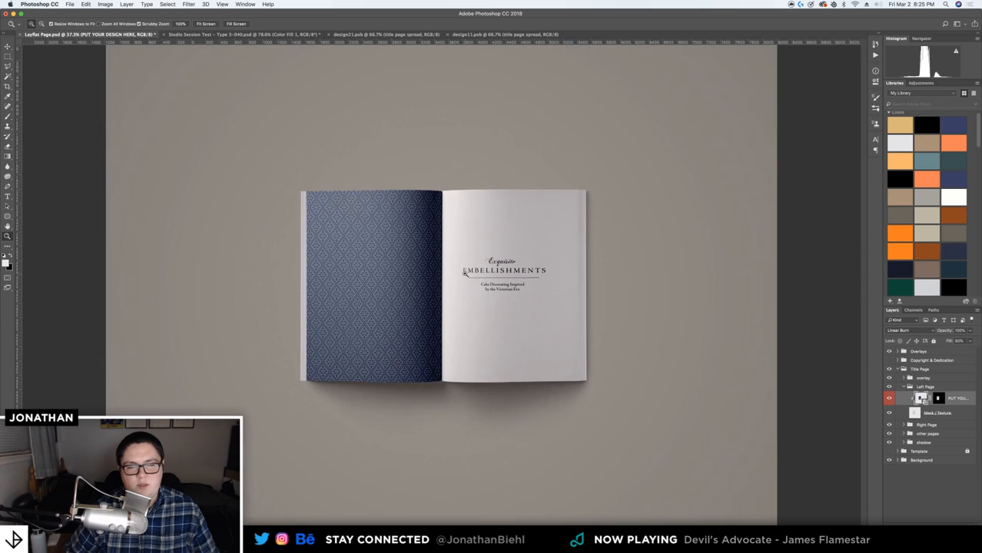
{"action": "left_click", "coordinate": [407, 260]}
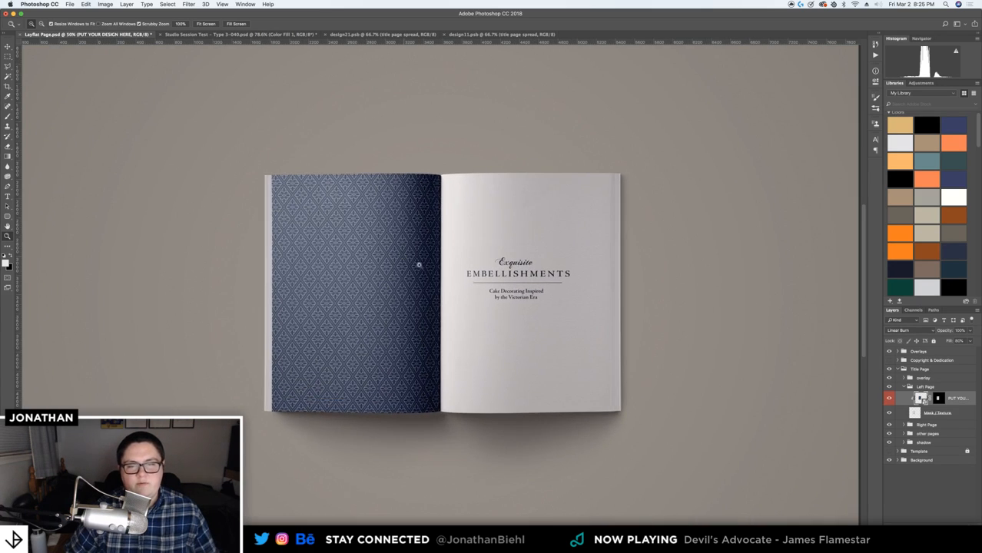
{"action": "left_click", "coordinate": [438, 275]}
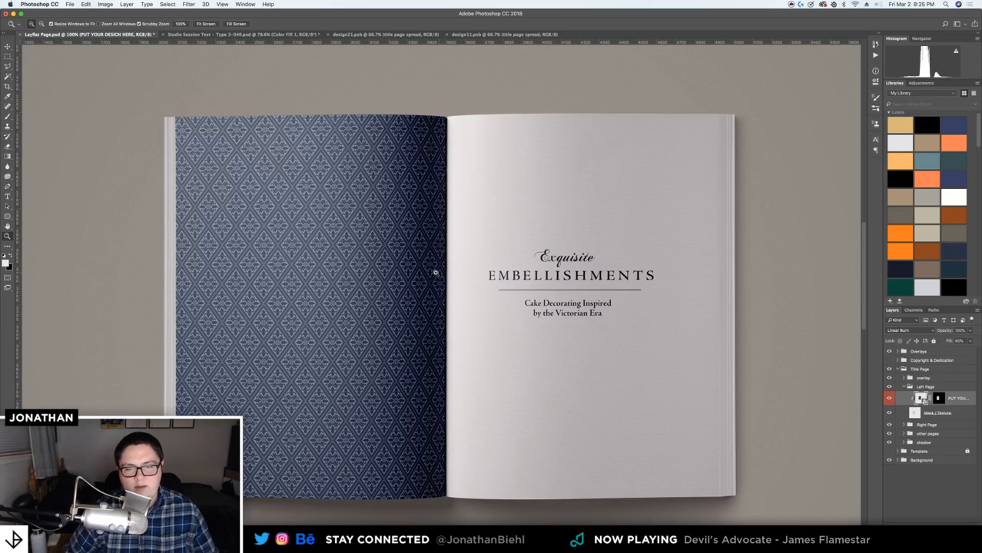
{"action": "left_click", "coordinate": [435, 272], "text": "alt"}
{"action": "left_click", "coordinate": [435, 272]}
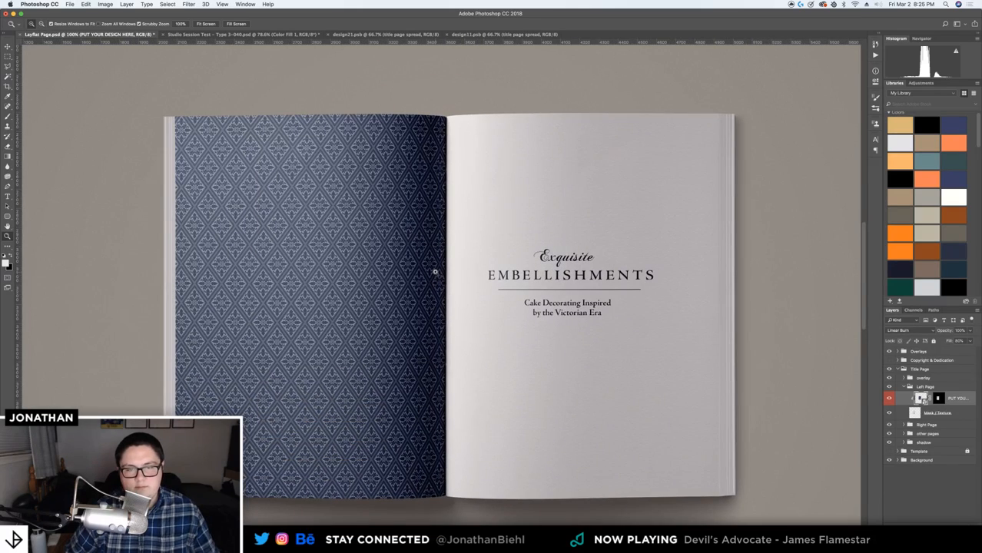
{"action": "left_click", "coordinate": [435, 272], "text": "alt"}
{"action": "key", "text": "v"}
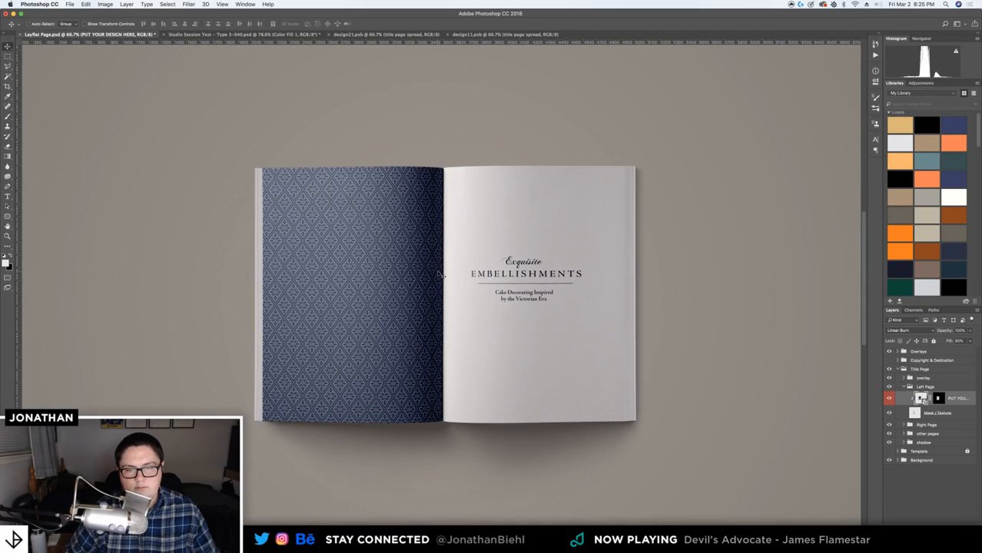
{"action": "left_click", "coordinate": [435, 272], "text": "super"}
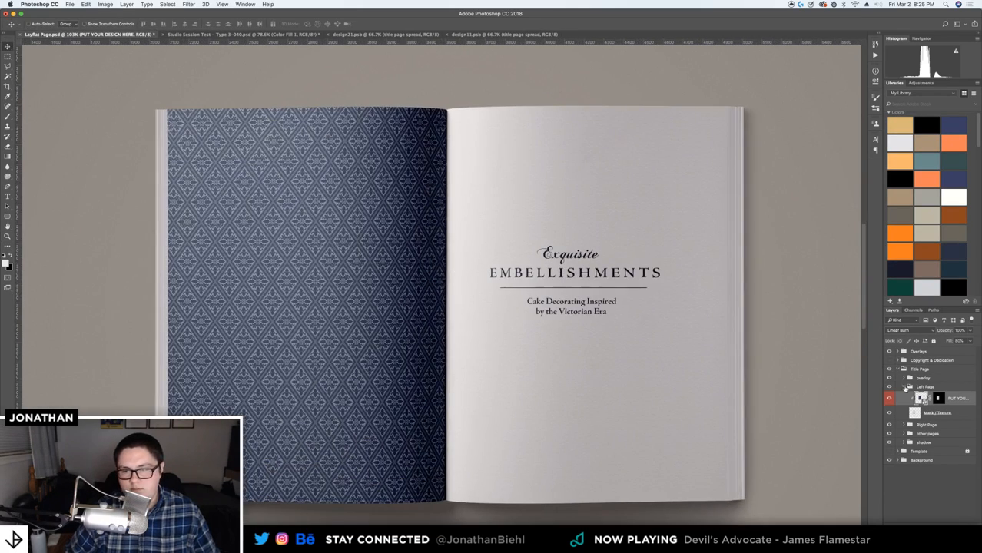
Compare the spread with the highlight layer of the Title Page overlay group turned off and on
{"action": "left_click", "coordinate": [902, 378]}
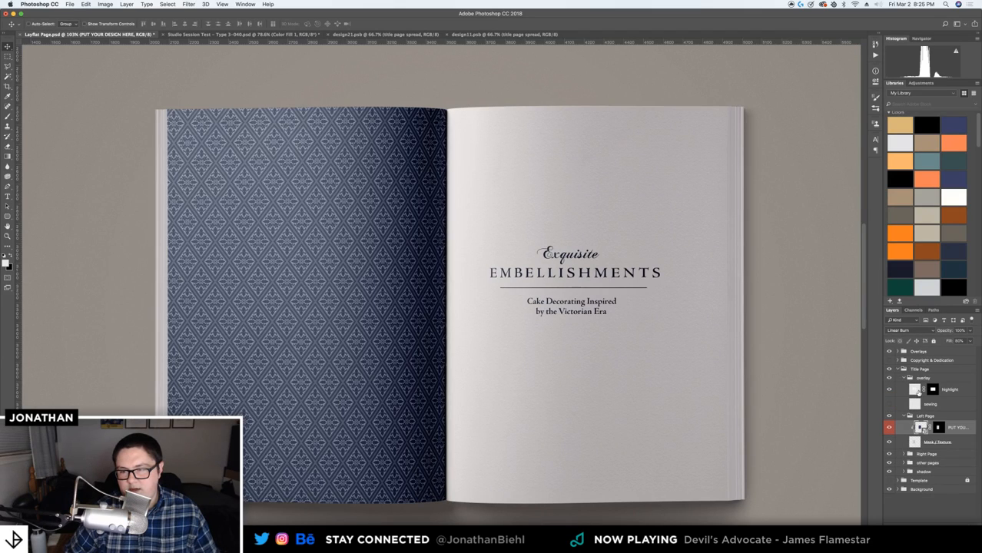
{"action": "left_click", "coordinate": [919, 390]}
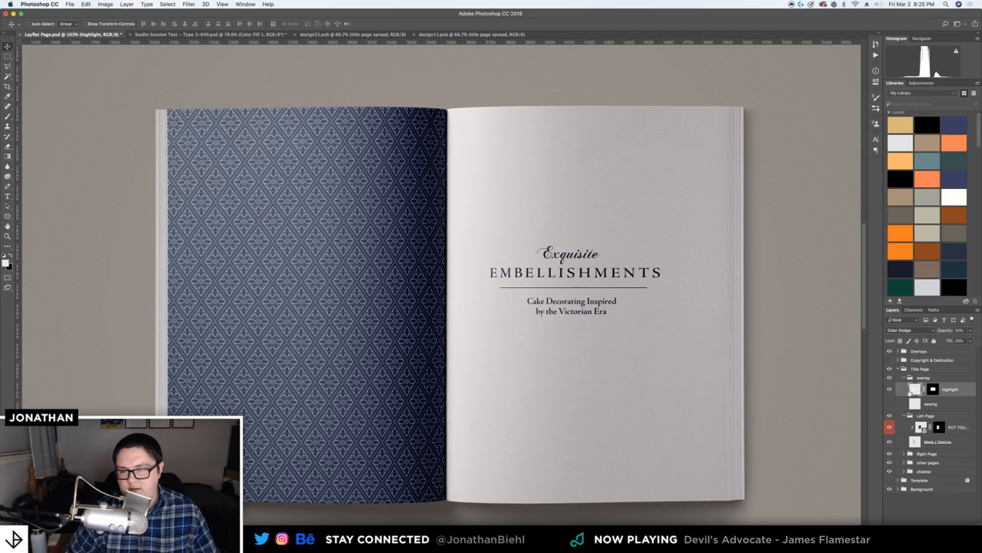
{"action": "left_click", "coordinate": [889, 390]}
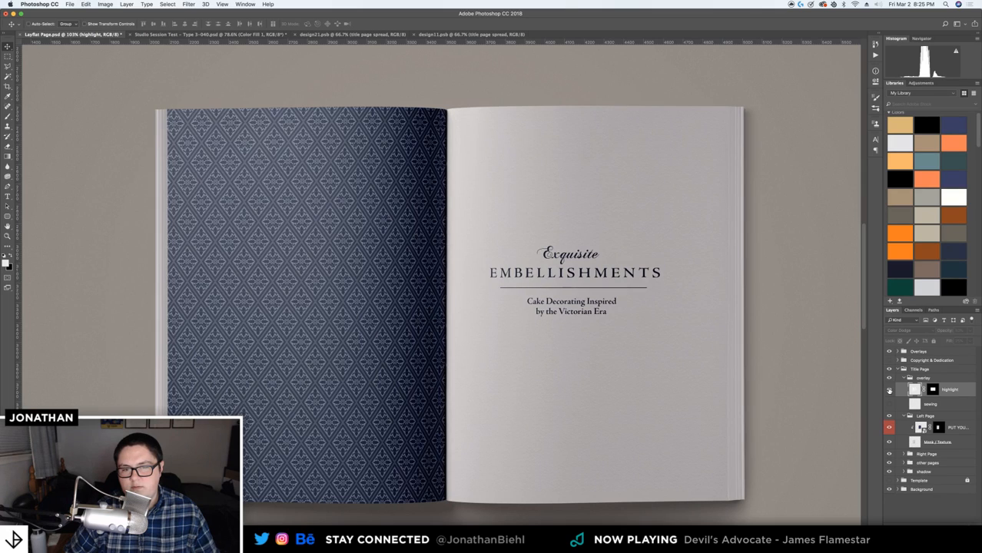
{"action": "left_click", "coordinate": [889, 390]}
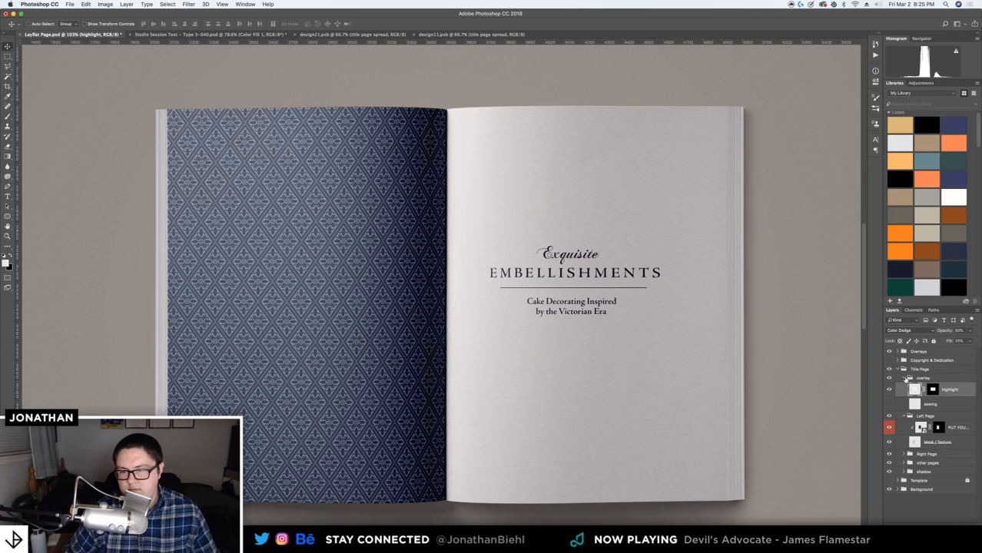
{"action": "left_click", "coordinate": [907, 378]}
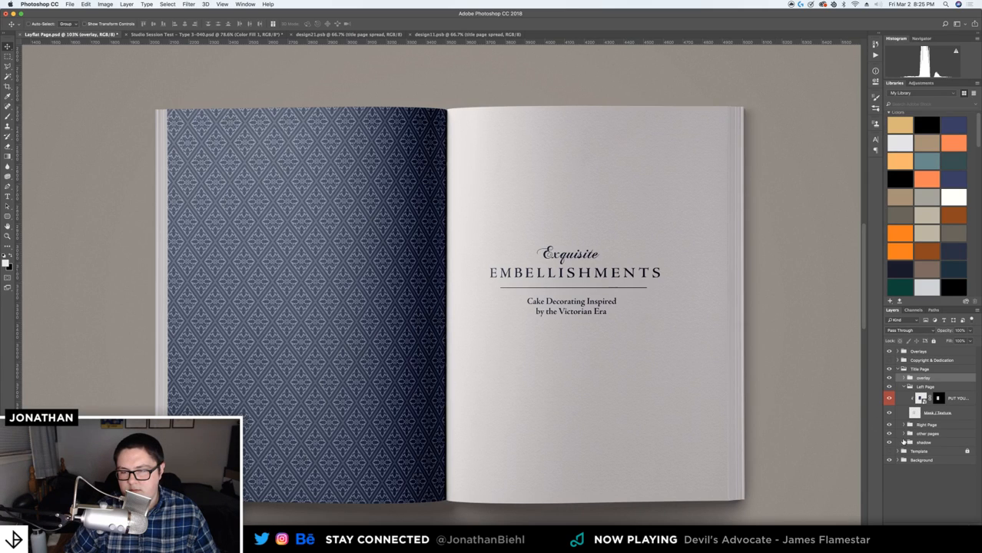
Examine the contents of the shadow and other pages groups, leaving them and the Left Page group collapsed
{"action": "left_click", "coordinate": [902, 443]}
{"action": "left_click", "coordinate": [900, 444]}
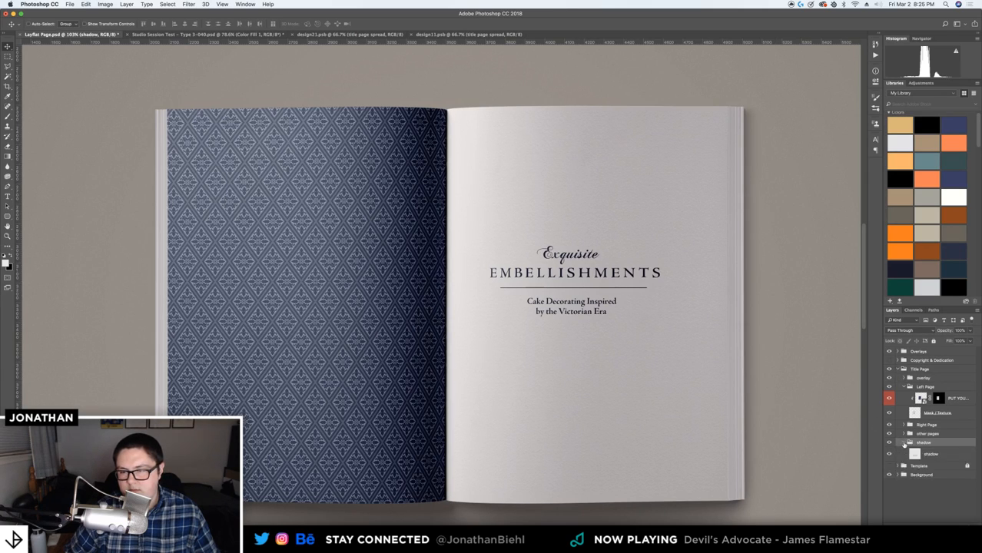
{"action": "left_click", "coordinate": [903, 444]}
{"action": "left_click", "coordinate": [903, 435]}
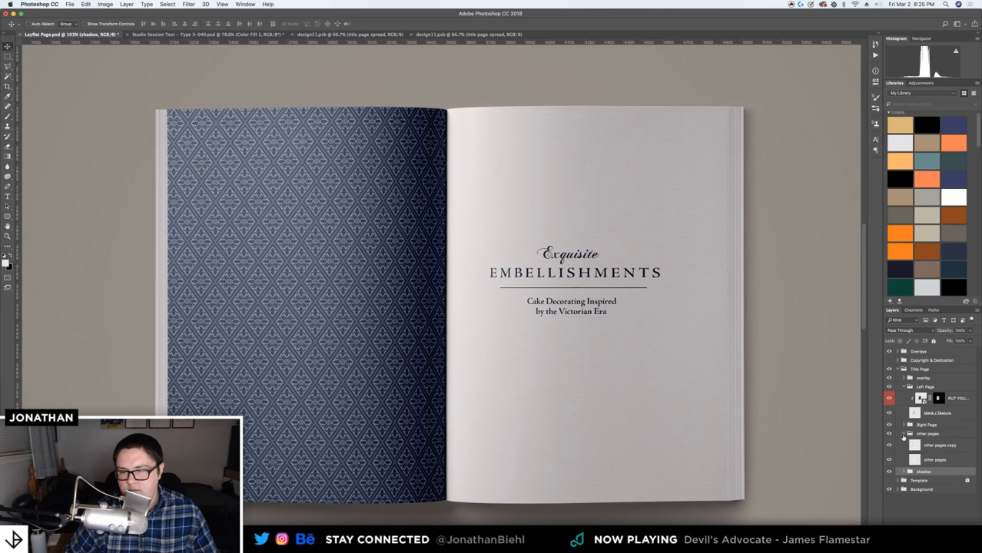
{"action": "left_click", "coordinate": [904, 434]}
{"action": "left_click", "coordinate": [904, 387]}
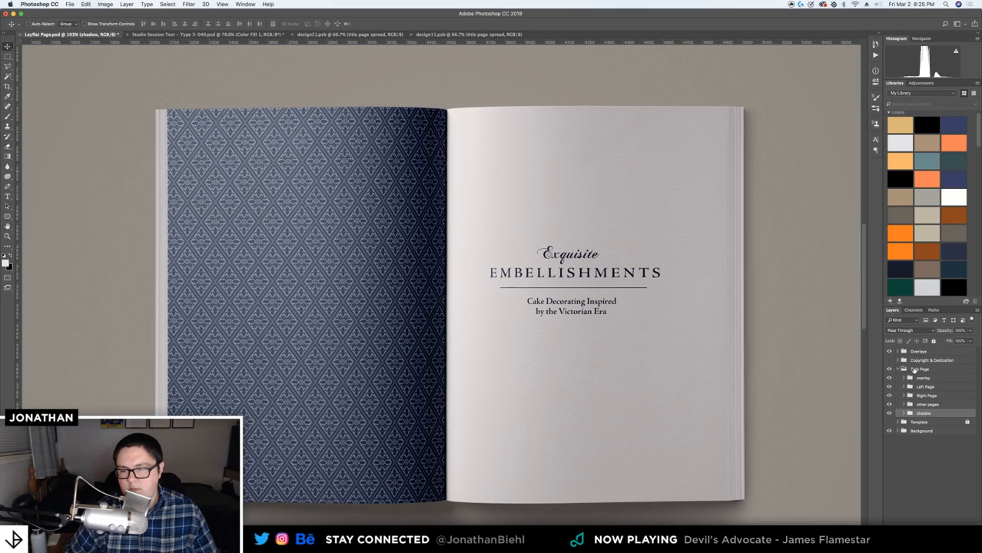
Duplicate the Title Page group, then collapse and hide the copy
{"action": "left_click", "coordinate": [914, 370]}
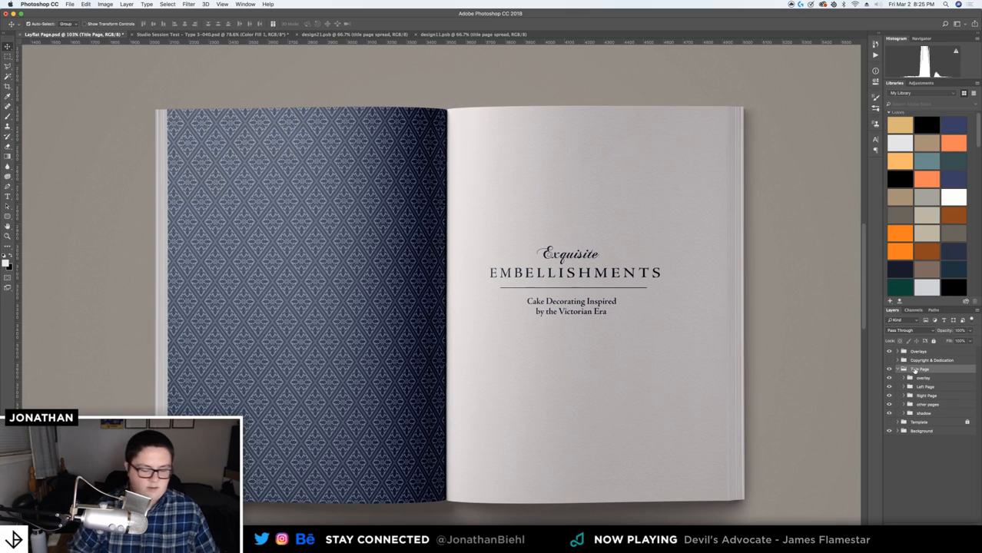
{"action": "key", "text": "super+j"}
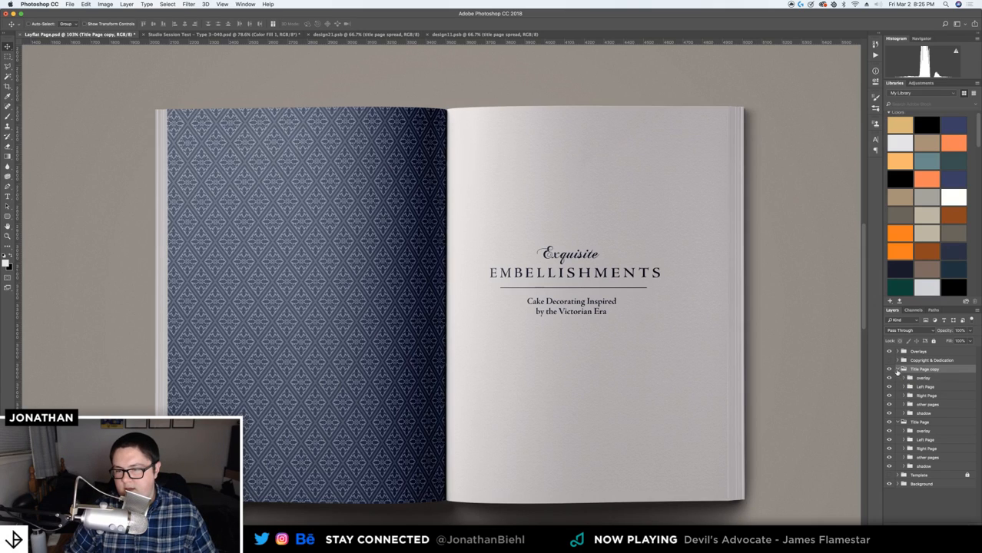
{"action": "left_click", "coordinate": [898, 370]}
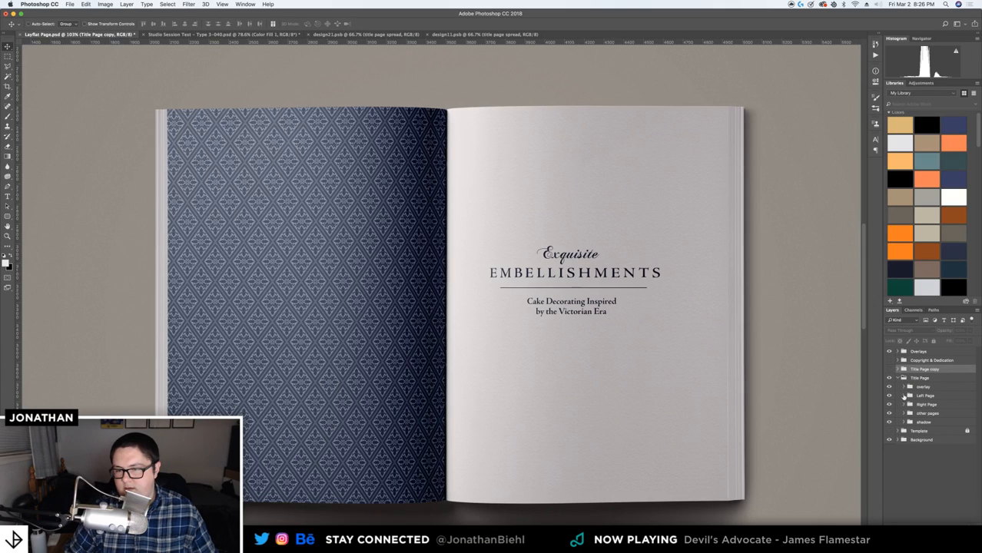
Rasterize the design smart object layers in the Left Page and Right Page groups of the original Title Page group
{"action": "left_click", "coordinate": [908, 395]}
{"action": "right_click", "coordinate": [965, 409]}
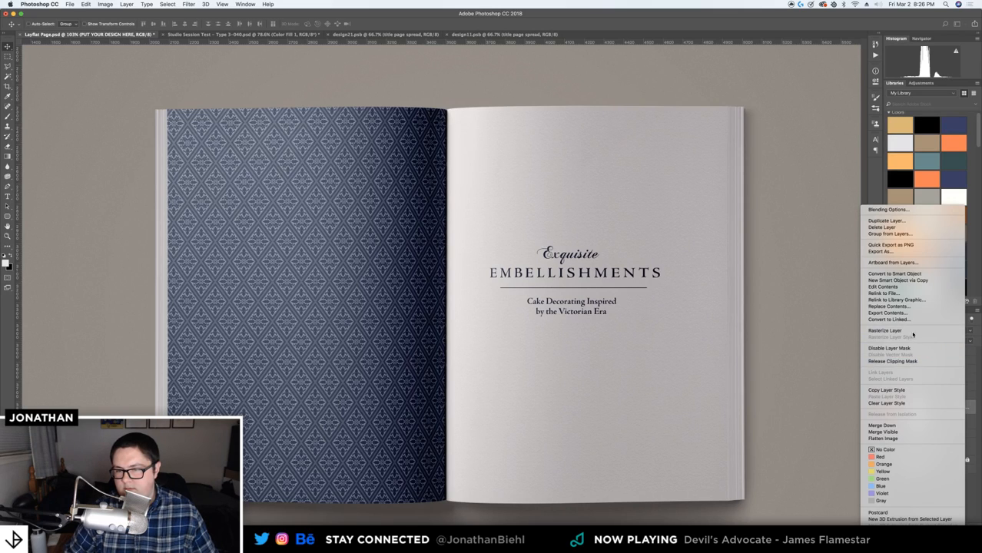
{"action": "key", "text": "Escape"}
{"action": "left_click", "coordinate": [909, 434]}
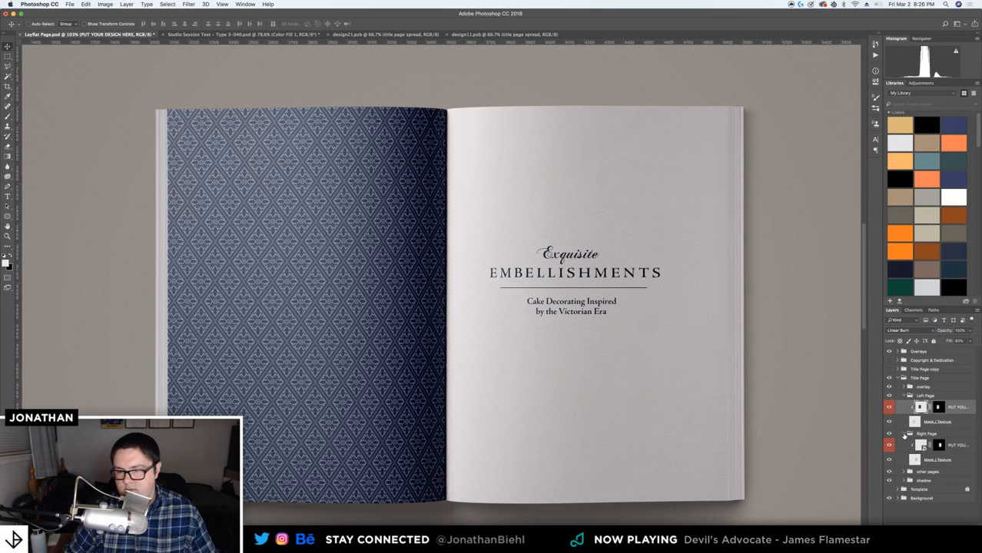
{"action": "right_click", "coordinate": [960, 449]}
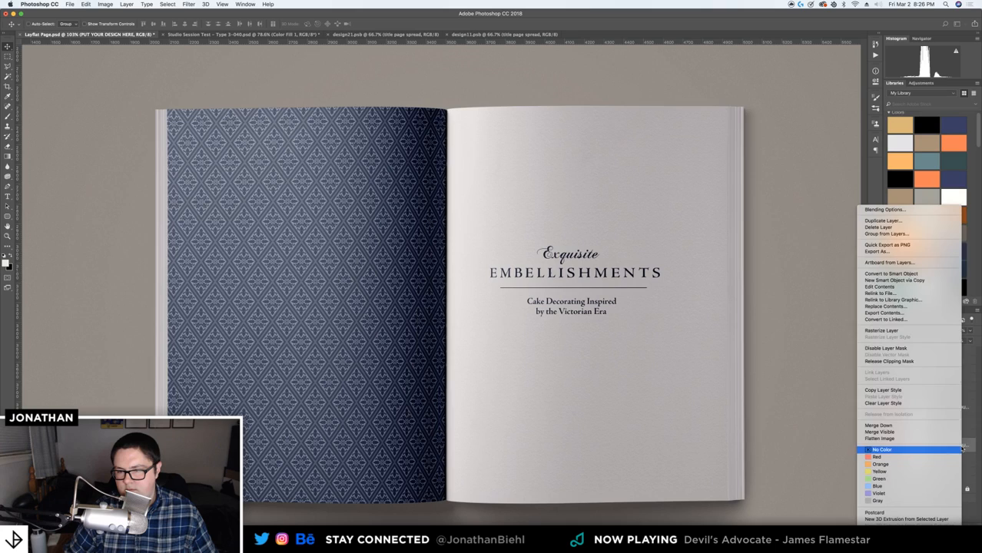
{"action": "left_click", "coordinate": [907, 330]}
Collapse the Title Page group and move the hidden Title Page copy group above Copyright & Dedication
{"action": "left_click", "coordinate": [904, 396]}
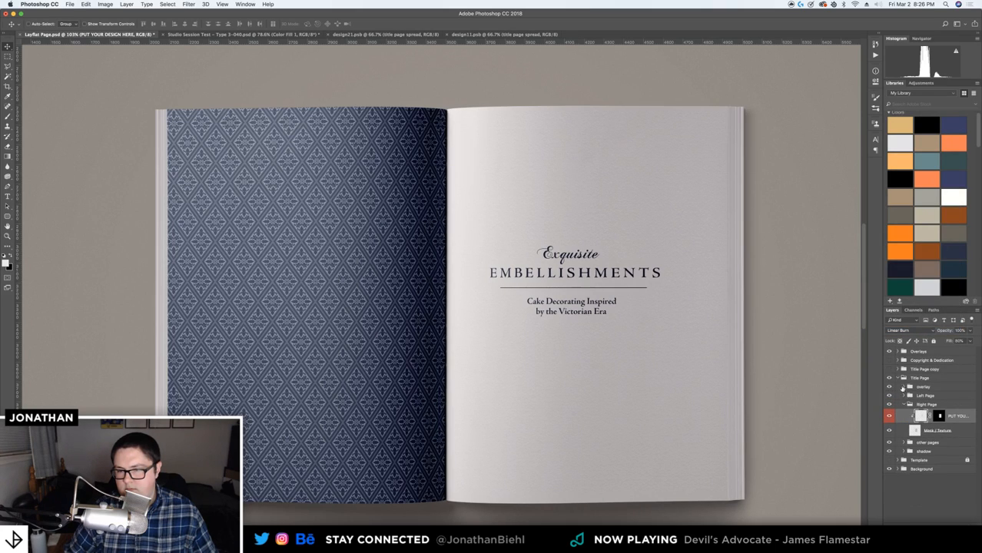
{"action": "left_click", "coordinate": [900, 379]}
{"action": "left_click", "coordinate": [897, 378]}
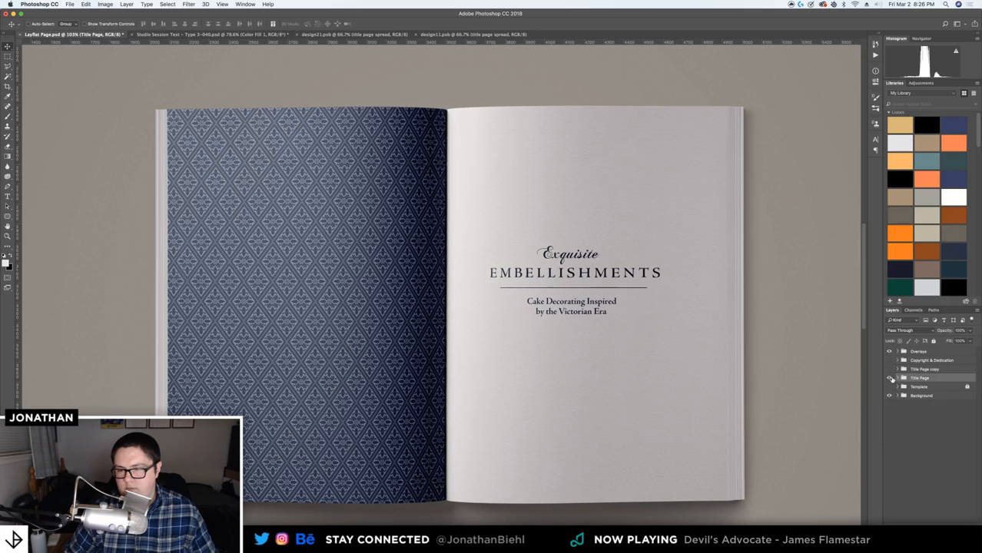
{"action": "mouse_move", "coordinate": [934, 369]}
{"action": "left_mouse_down"}
{"action": "mouse_move", "coordinate": [936, 355]}
{"action": "mouse_move", "coordinate": [925, 357]}
{"action": "left_mouse_up"}
Save the Layflat Page mockup and check the title page spread at several zoom levels
{"action": "key", "text": "z"}
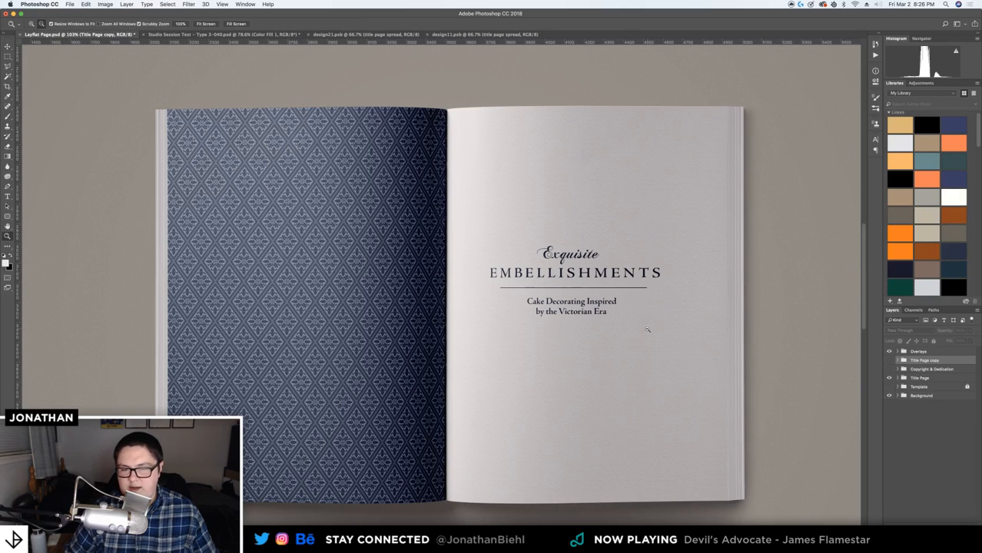
{"action": "key", "text": "super+1"}
{"action": "left_click_drag", "start_coordinate": [594, 339], "coordinate": [569, 340]}
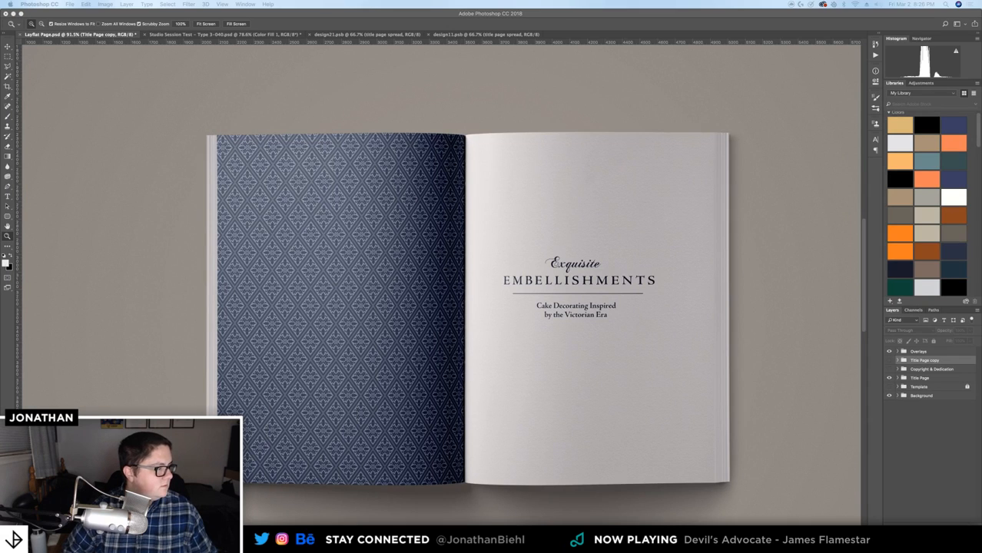
{"action": "left_click", "coordinate": [548, 285], "text": "alt"}
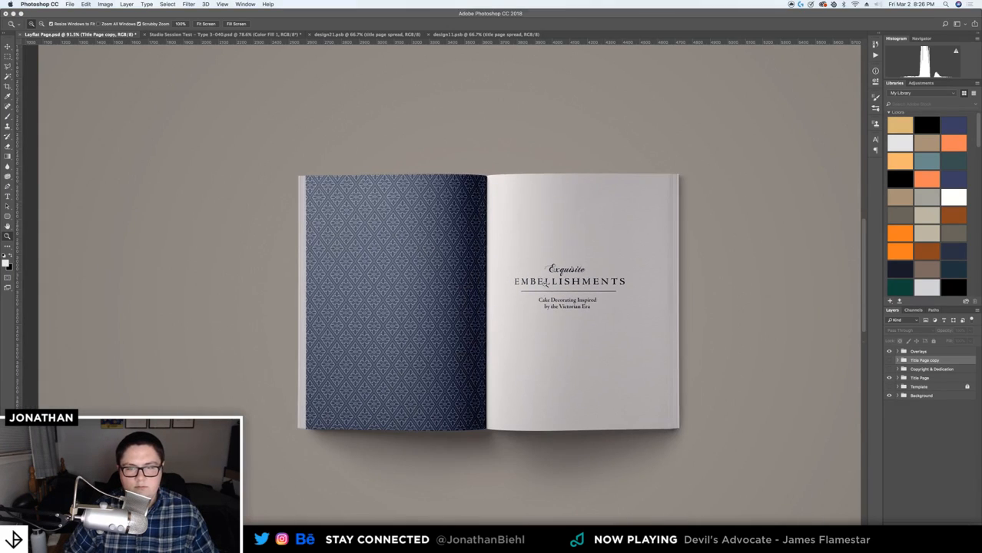
{"action": "left_click", "coordinate": [530, 284]}
{"action": "key", "text": "super+s"}
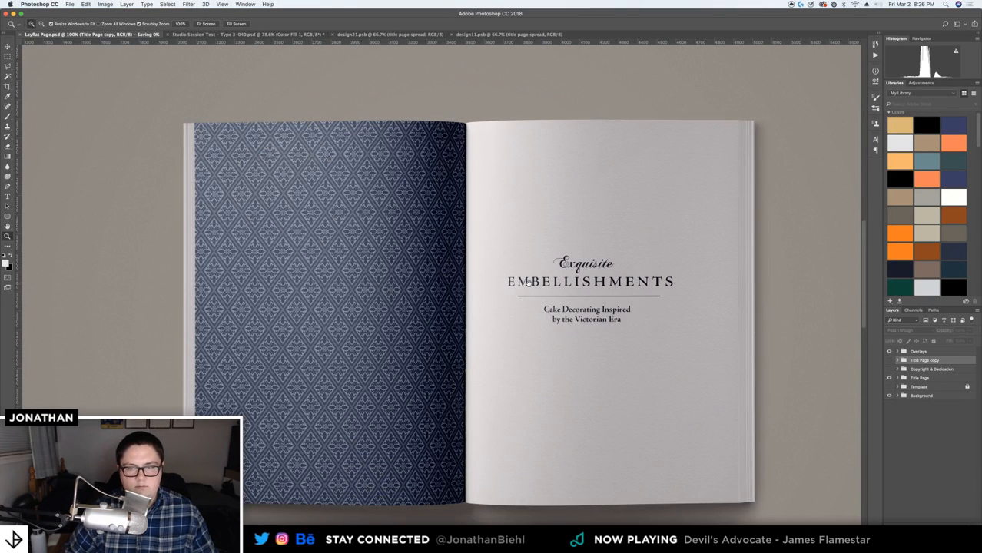
{"action": "left_click_drag", "start_coordinate": [518, 279], "coordinate": [684, 302]}
{"action": "left_click", "coordinate": [476, 278], "text": "alt"}
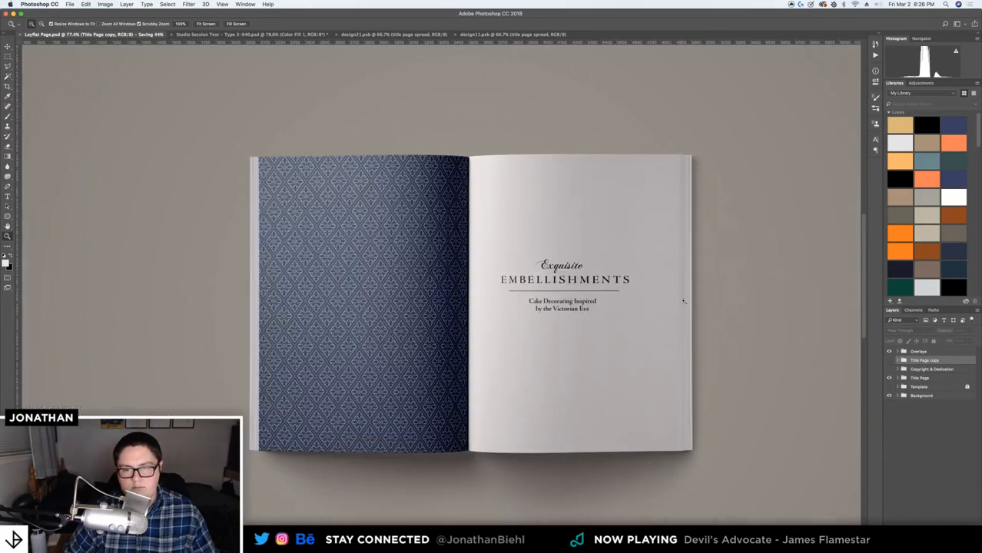
{"action": "left_click_drag", "start_coordinate": [338, 332], "coordinate": [360, 331]}
{"action": "left_click_drag", "start_coordinate": [275, 328], "coordinate": [301, 351]}
{"action": "key", "text": "v"}
Copy the Color page and Layer 1 copy layers from design21.psb into the Layflat Page document below the Overlays group
{"action": "left_click", "coordinate": [233, 36]}
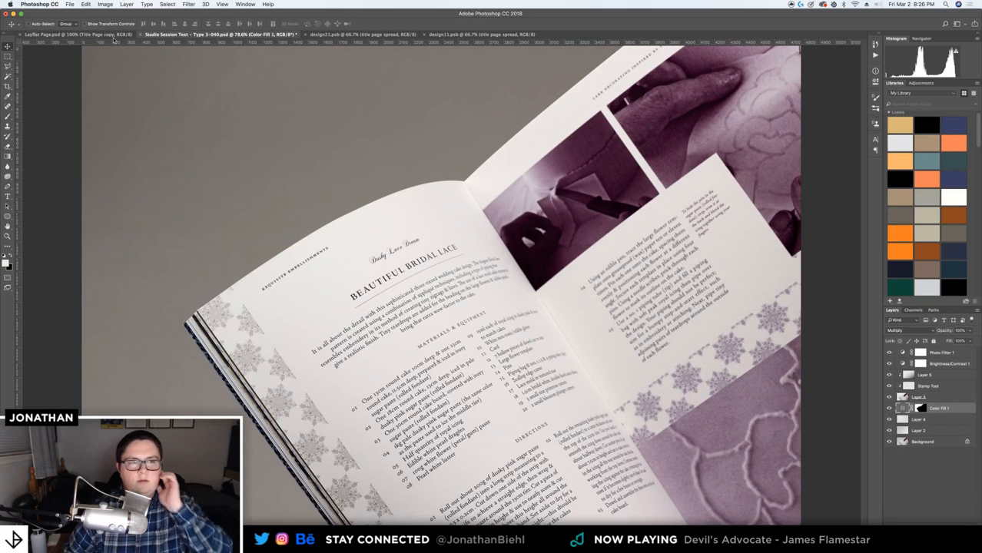
{"action": "key", "text": "ctrl+shift+Tab"}
{"action": "left_click", "coordinate": [346, 35]}
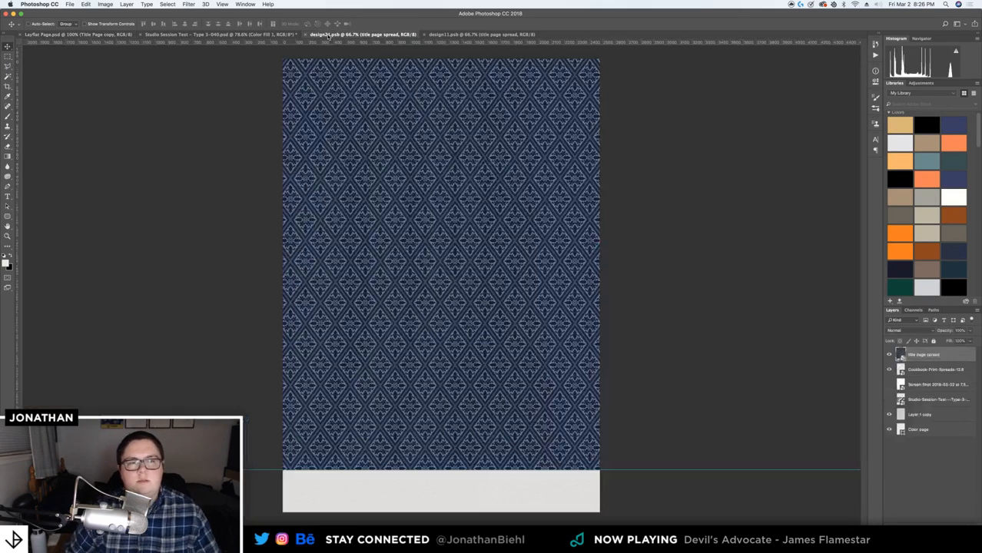
{"action": "left_click", "coordinate": [952, 419]}
{"action": "left_click", "coordinate": [933, 431]}
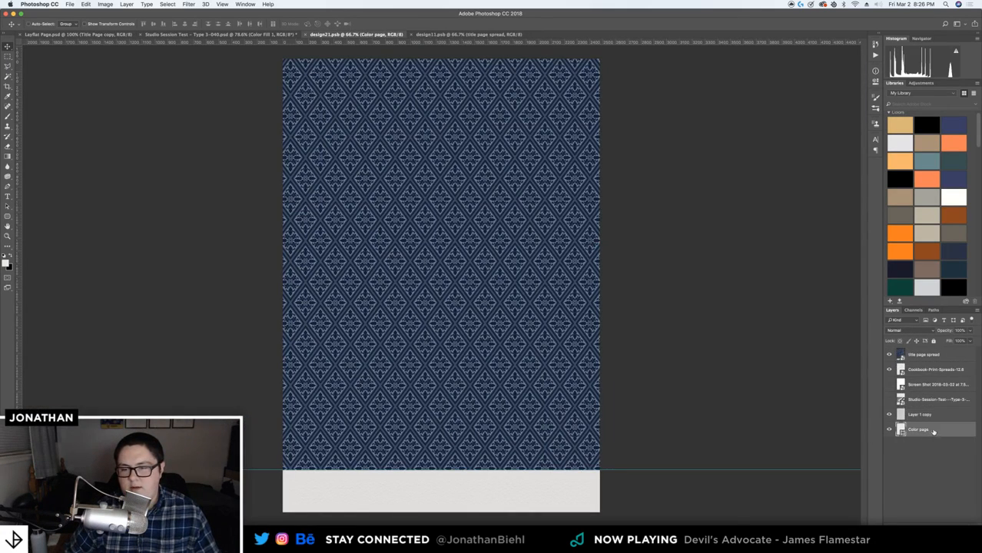
{"action": "left_click", "coordinate": [936, 416]}
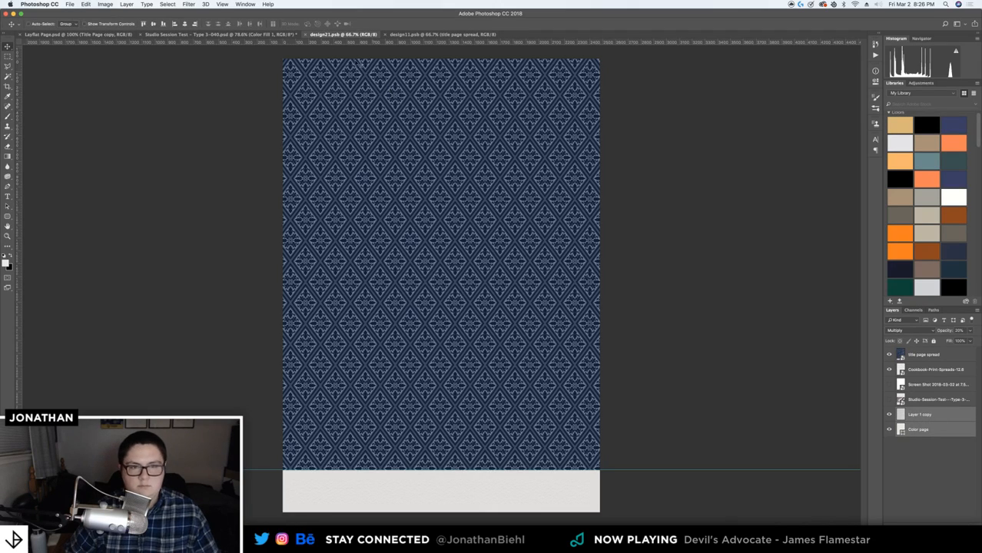
{"action": "left_click_drag", "start_coordinate": [334, 34], "coordinate": [388, 91]}
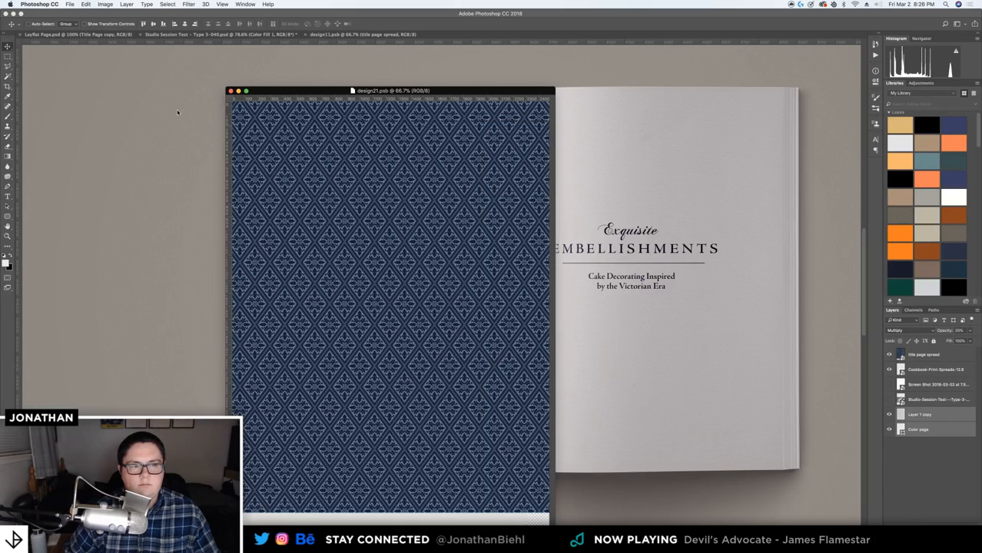
{"action": "left_click_drag", "start_coordinate": [177, 112], "coordinate": [179, 112]}
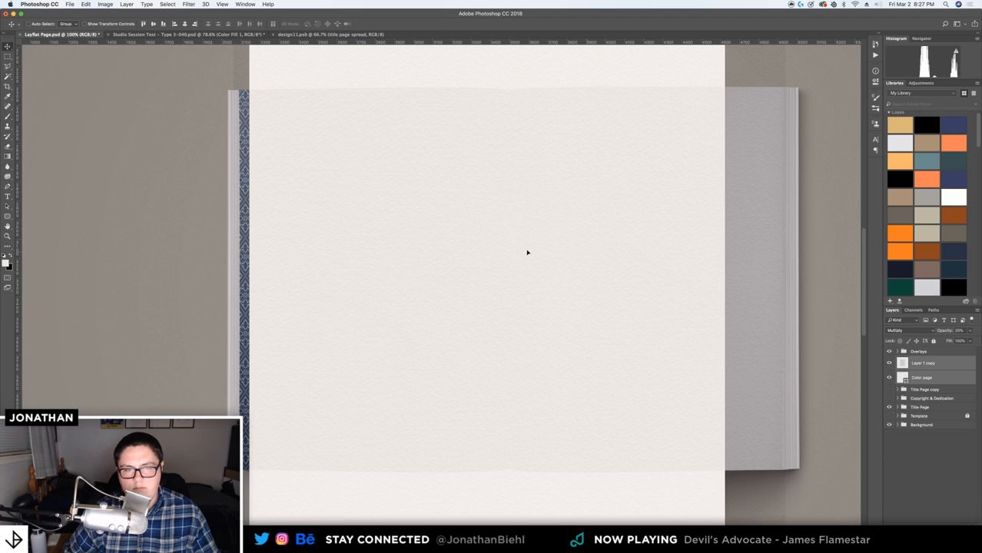
Nudge the copied Layer 1 copy and Color page layers left so they extend past the book's left edge
{"action": "key", "text": "shift+Left"}
{"action": "key", "text": "shift+Left"}
{"action": "key", "text": "shift+Left"}
{"action": "key", "text": "shift+Left"}
{"action": "key", "text": "shift+Left"}
{"action": "key", "text": "shift+Left"}
{"action": "key", "text": "shift+Left"}
{"action": "key", "text": "shift+Left"}
{"action": "key", "text": "shift+Left"}
{"action": "key", "text": "shift+Left"}
{"action": "key", "text": "shift+Left"}
{"action": "key", "text": "shift+Left"}
{"action": "key", "text": "shift+Left"}
{"action": "key", "text": "shift+Left"}
{"action": "key", "text": "shift+Left"}
{"action": "key", "text": "shift+Left"}
{"action": "key", "text": "shift+Left"}
{"action": "key", "text": "shift+Left"}
{"action": "key", "text": "shift+Left"}
{"action": "key", "text": "shift+Left"}
{"action": "key", "text": "shift+Left"}
{"action": "key", "text": "shift+Left"}
{"action": "key", "text": "shift+Left"}
{"action": "key", "text": "shift+Left"}
{"action": "key", "text": "shift+Left"}
{"action": "key", "text": "shift+Left"}
{"action": "key", "text": "shift+Left"}
{"action": "key", "text": "shift+Left"}
{"action": "key", "text": "shift+Left"}
{"action": "key", "text": "shift+Left"}
{"action": "key", "text": "shift+Left"}
{"action": "key", "text": "shift+Left"}
{"action": "key", "text": "shift+Left"}
{"action": "key", "text": "shift+Left"}
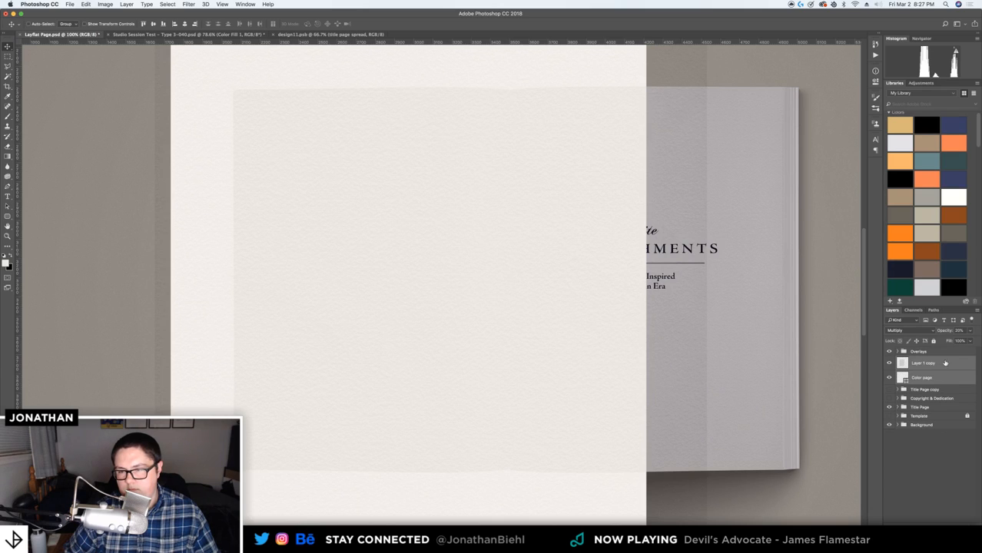
Set the blend mode of only the Color page layer to Color
{"action": "left_click", "coordinate": [945, 363], "text": "super"}
{"action": "left_click", "coordinate": [911, 331]}
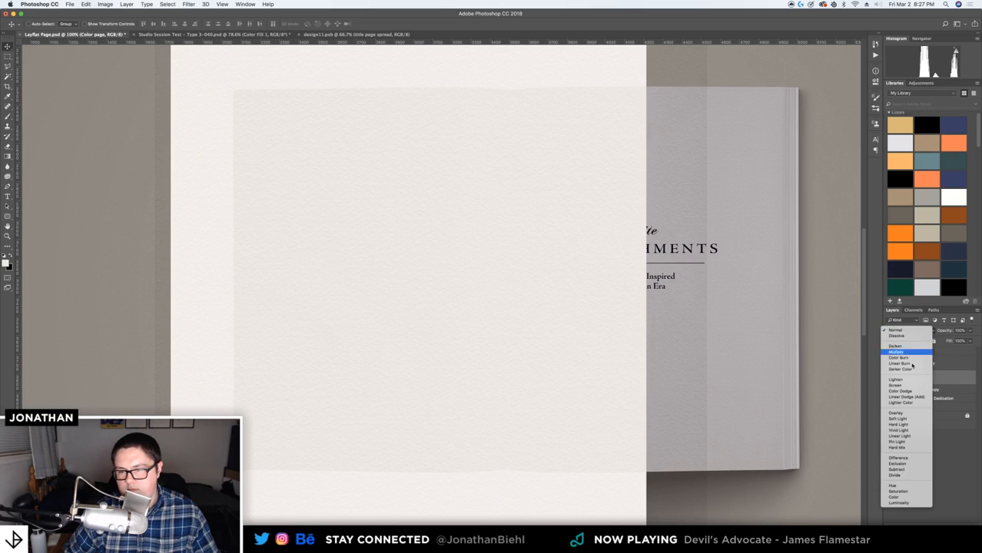
{"action": "left_click", "coordinate": [902, 494]}
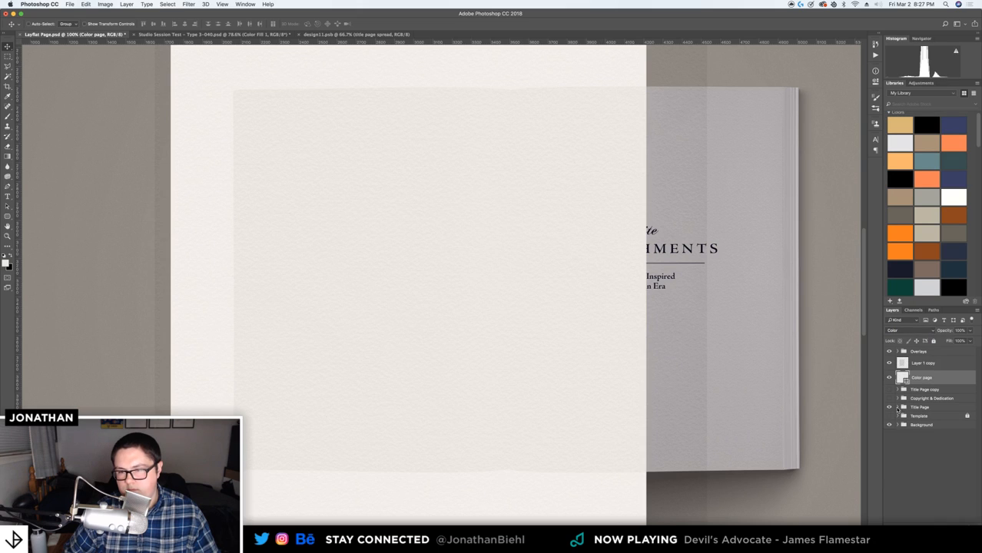
Expand the Title Page group and examine the layers in its overlay and other pages subgroups
{"action": "left_click", "coordinate": [898, 408]}
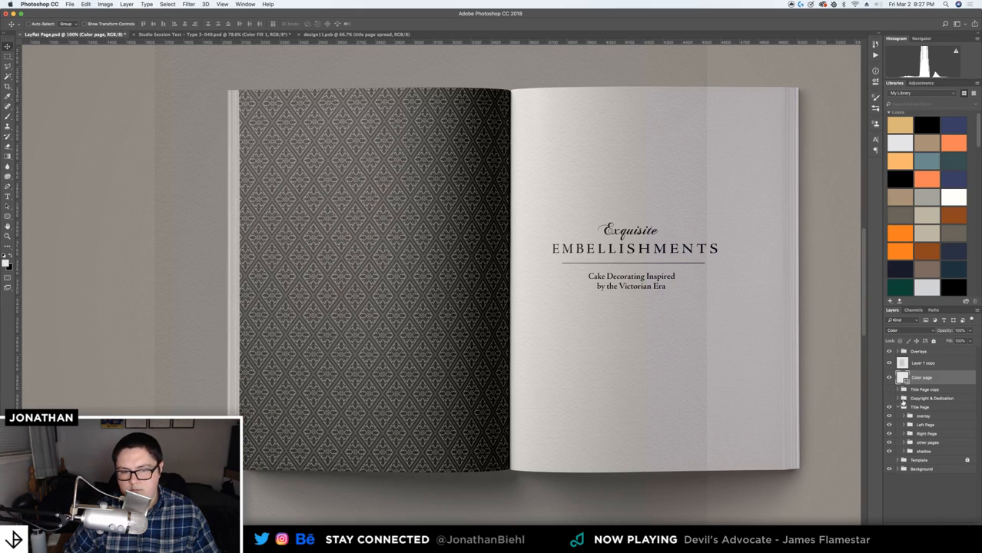
{"action": "left_click", "coordinate": [903, 416]}
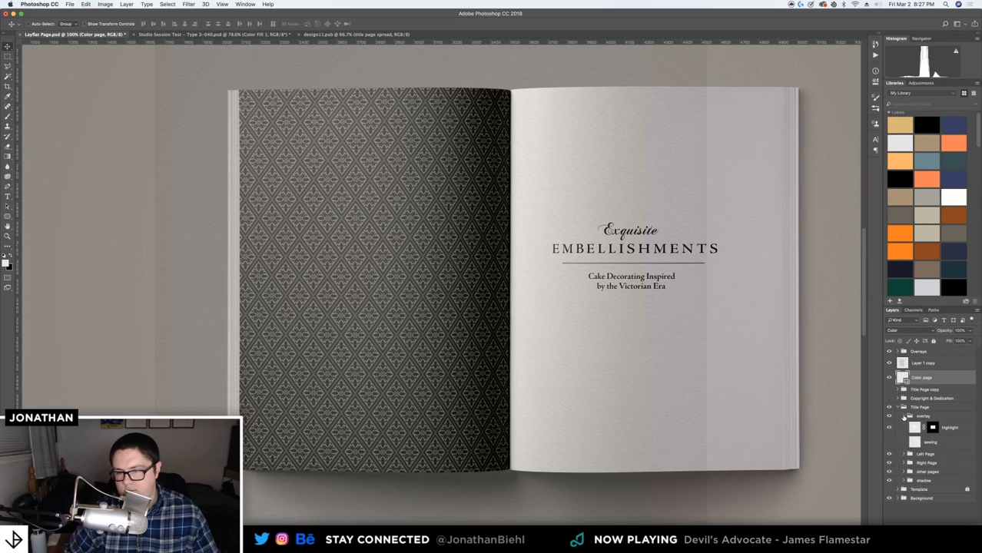
{"action": "left_click", "coordinate": [905, 416]}
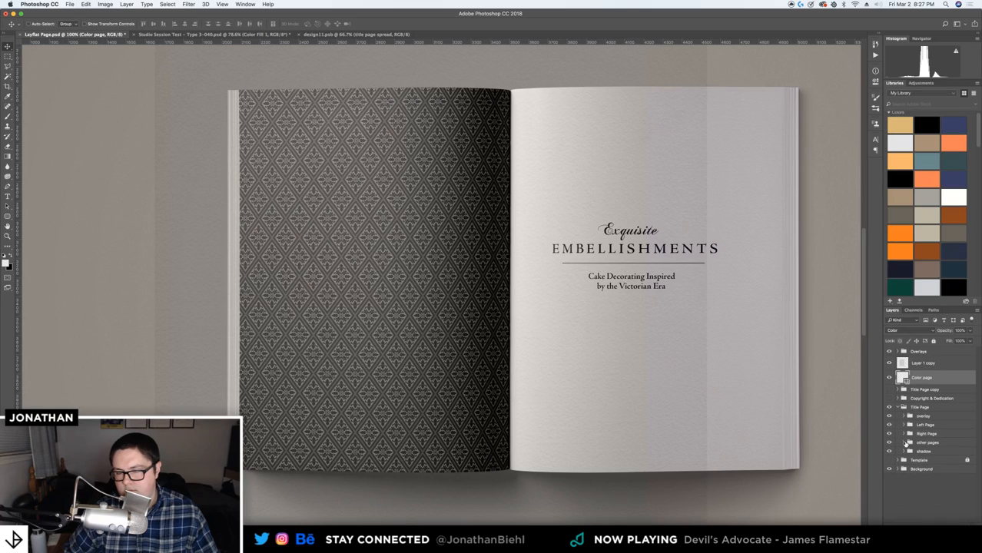
{"action": "left_click", "coordinate": [905, 443]}
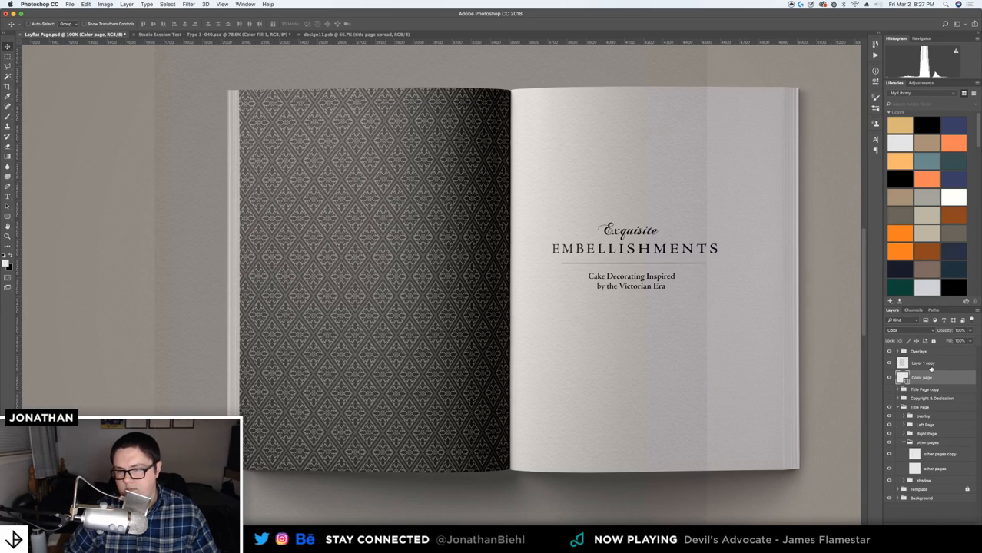
{"action": "left_click", "coordinate": [930, 368], "text": "shift"}
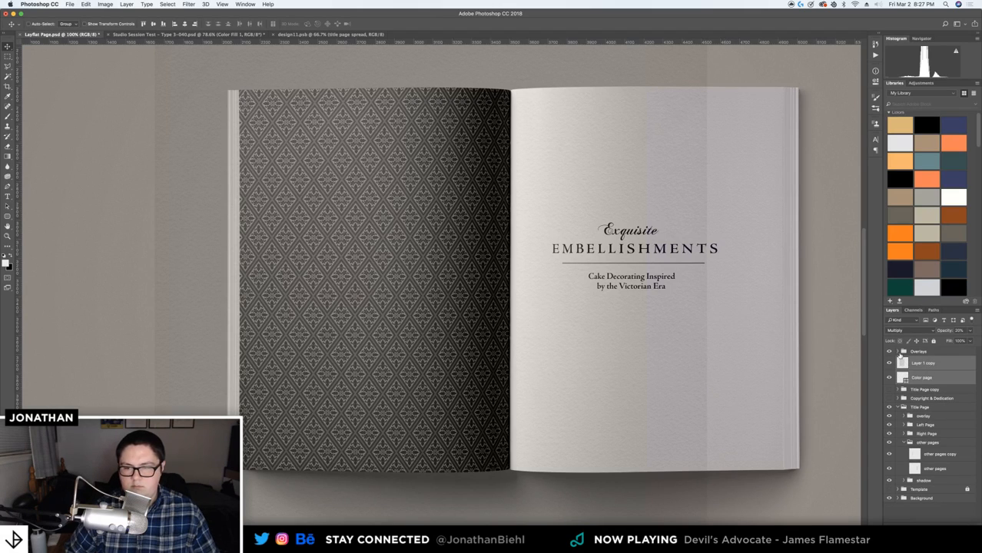
Move the Layer 1 copy paper texture farther left across the spread and duplicate the layer
{"action": "left_click", "coordinate": [927, 364]}
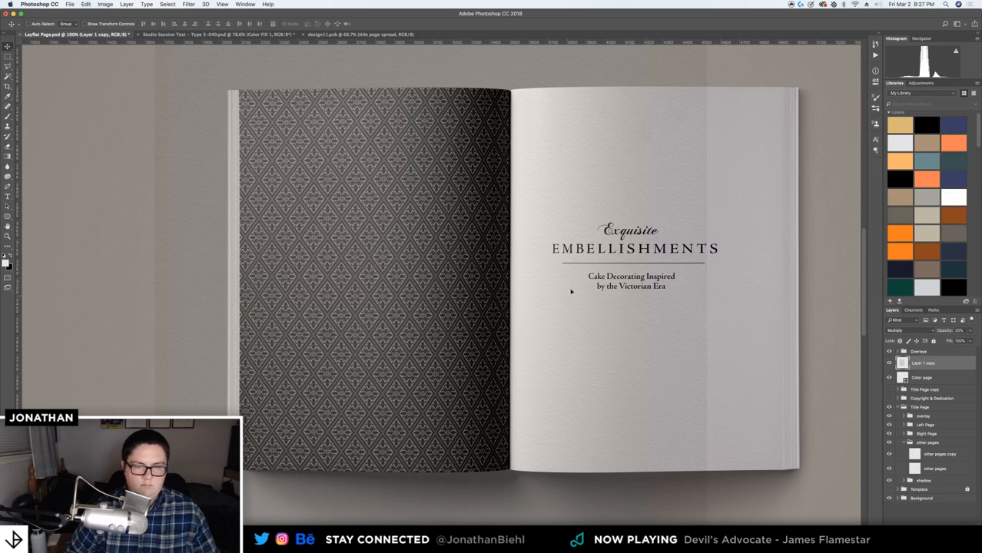
{"action": "left_click_drag", "start_coordinate": [332, 272], "coordinate": [331, 272]}
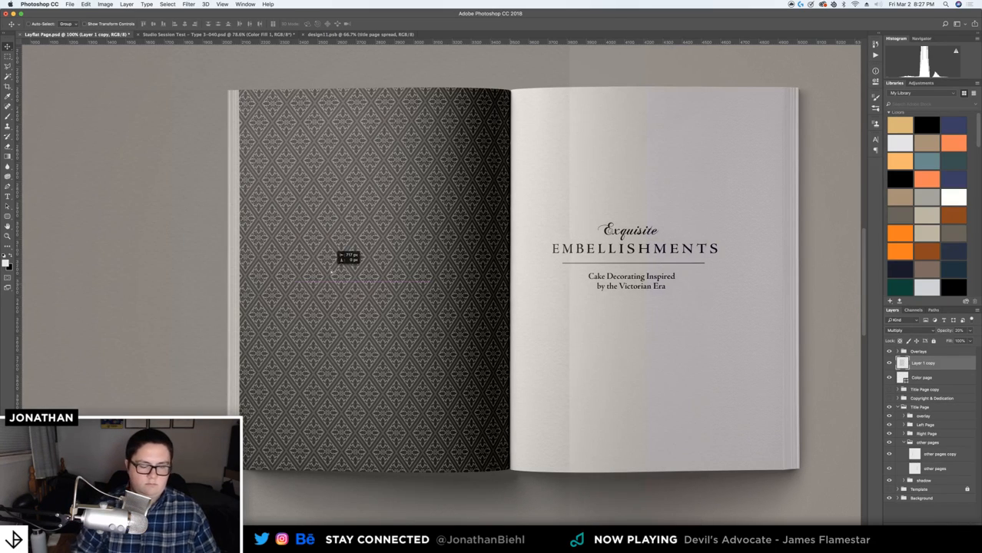
{"action": "key", "text": "super+j"}
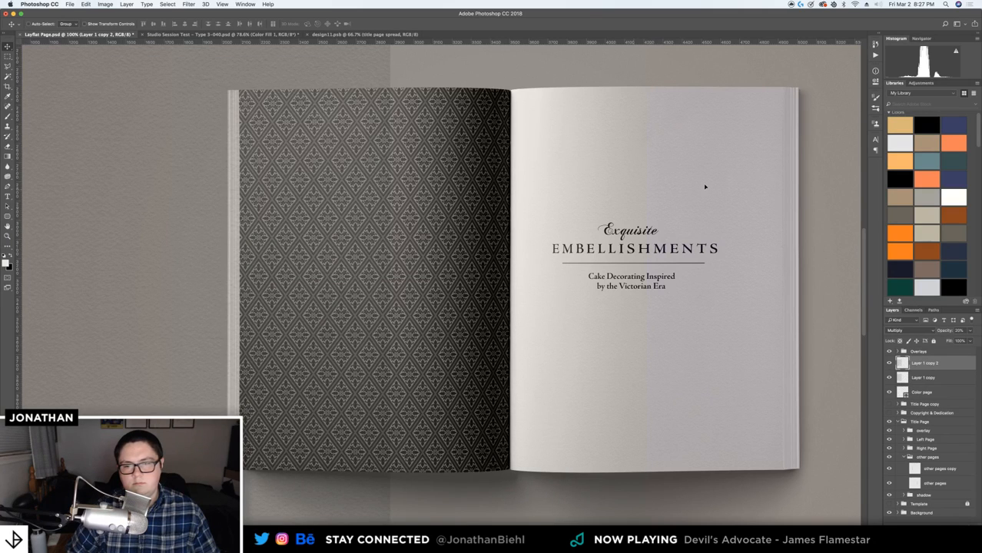
Shift the Layer 1 copy 2 paper texture left across the book spread and merge it into Layer 1 copy
{"action": "left_click_drag", "start_coordinate": [704, 186], "coordinate": [615, 184]}
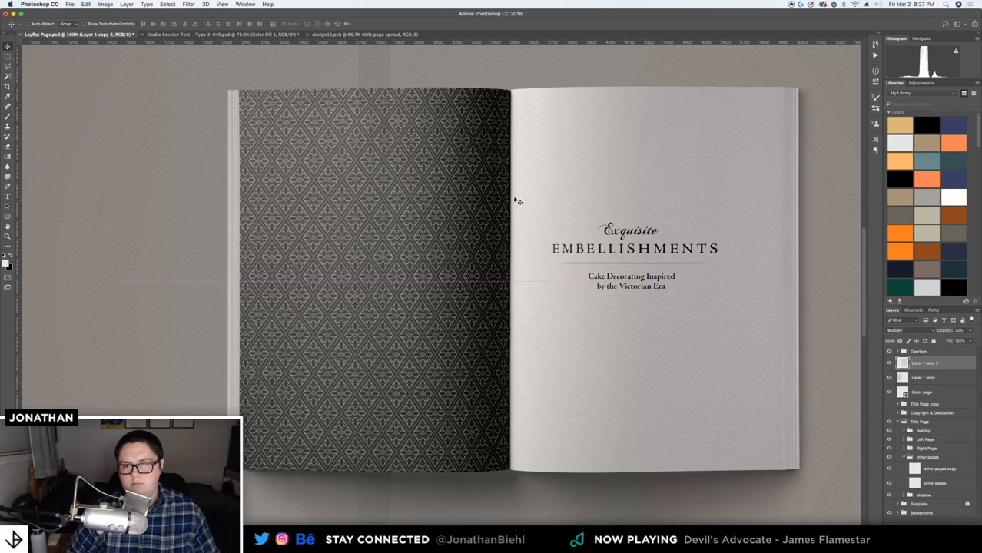
{"action": "key", "text": "super+alt+g"}
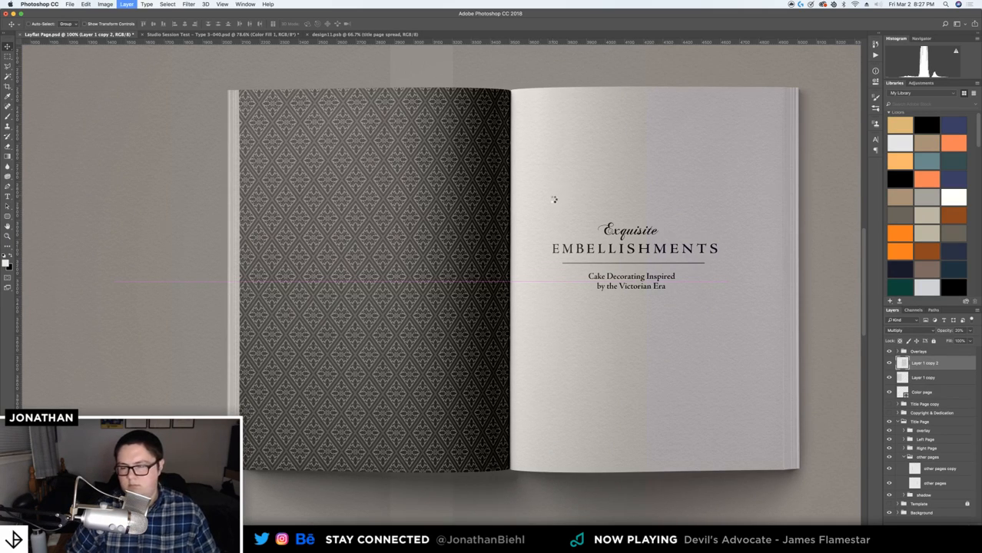
{"action": "key", "text": "super+e"}
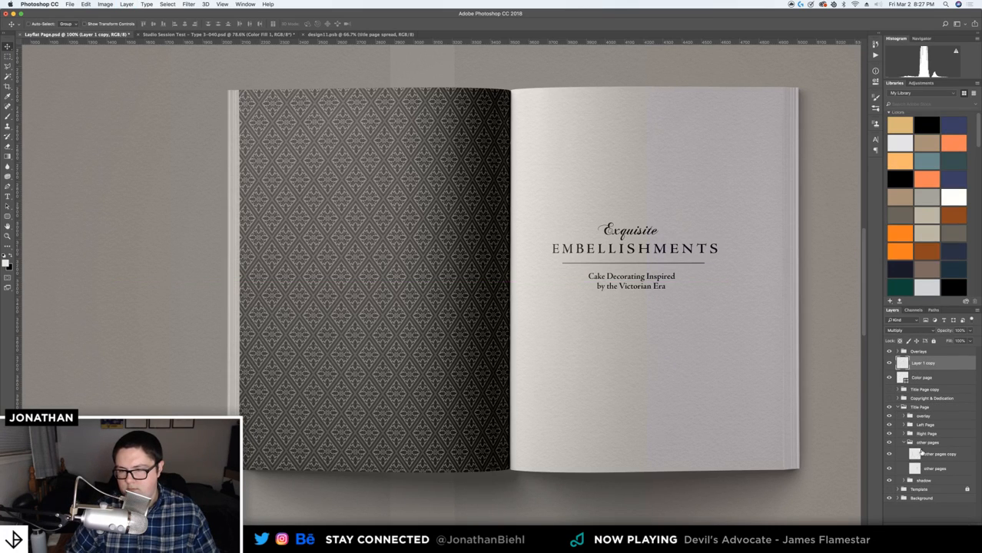
Mask the Color page layer with the combined outlines of the other pages and other pages copy layers
{"action": "left_click", "coordinate": [914, 454]}
{"action": "left_click", "coordinate": [914, 457], "text": "super"}
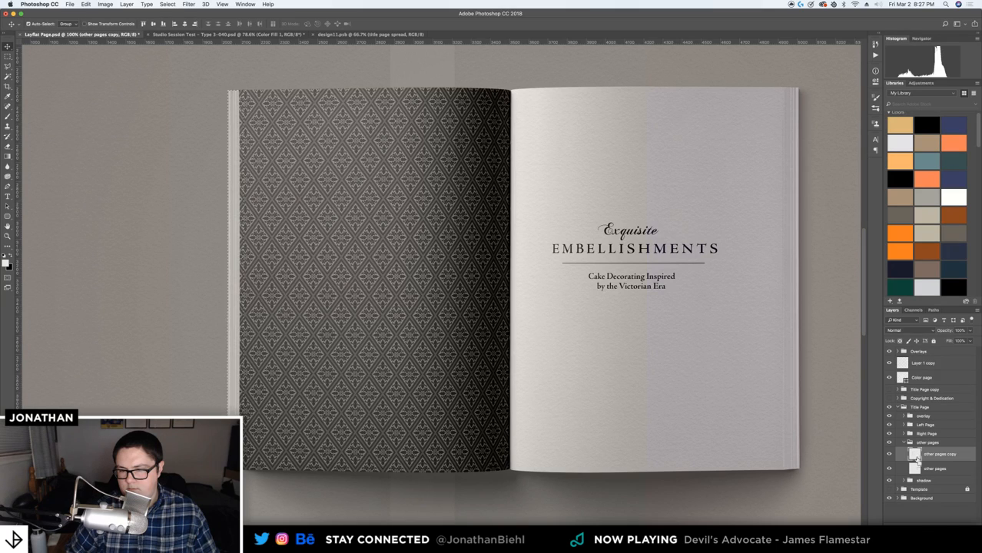
{"action": "left_click", "coordinate": [914, 469], "text": "shift+super"}
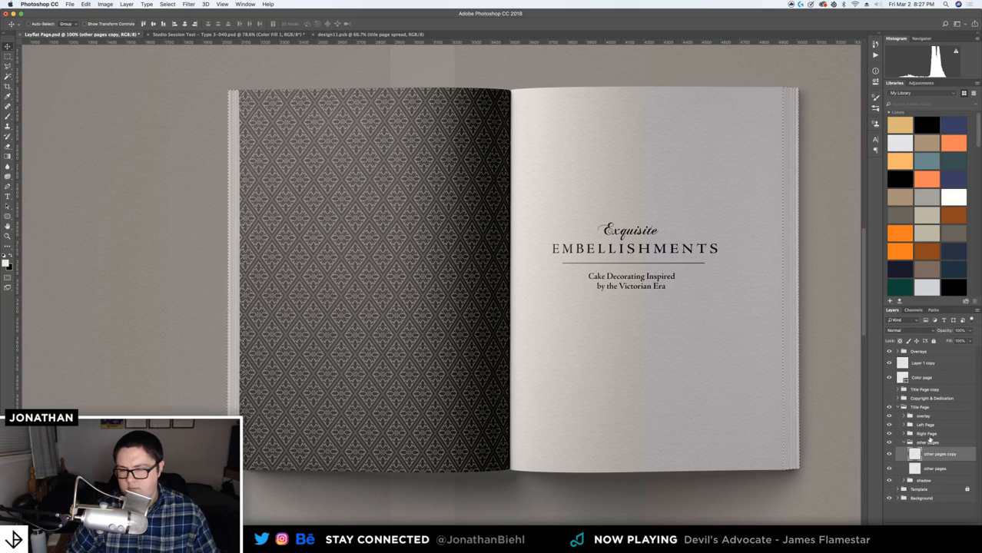
{"action": "left_click", "coordinate": [923, 380]}
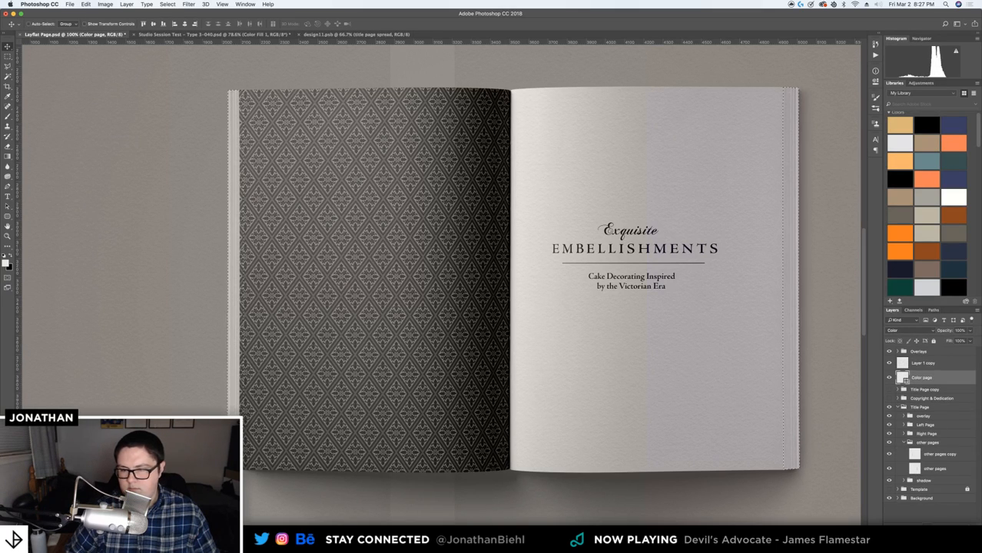
{"action": "key", "text": "super+alt+m"}
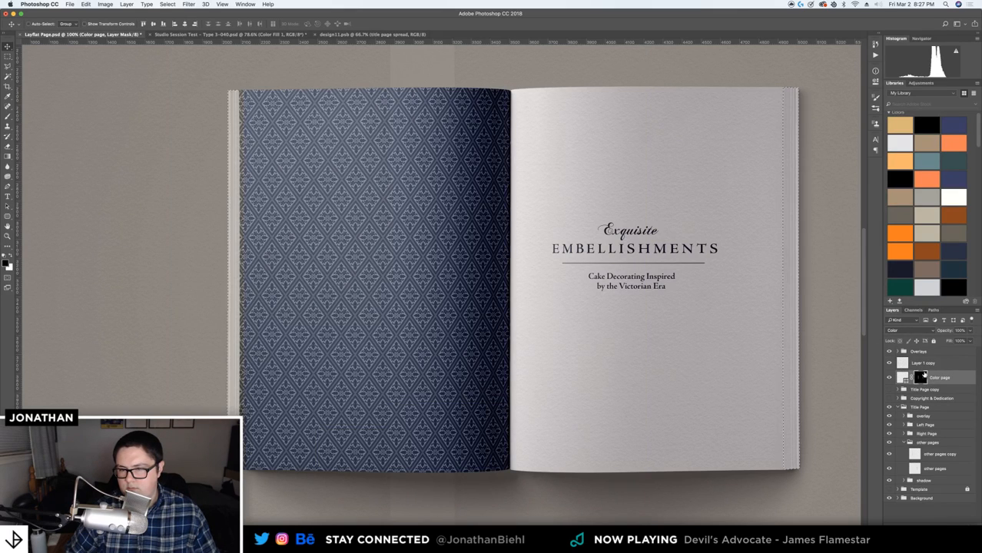
Load the Layer 1 copy contents as a selection, add a mask to that layer, and invert the mask
{"action": "left_click", "coordinate": [902, 364], "text": "super"}
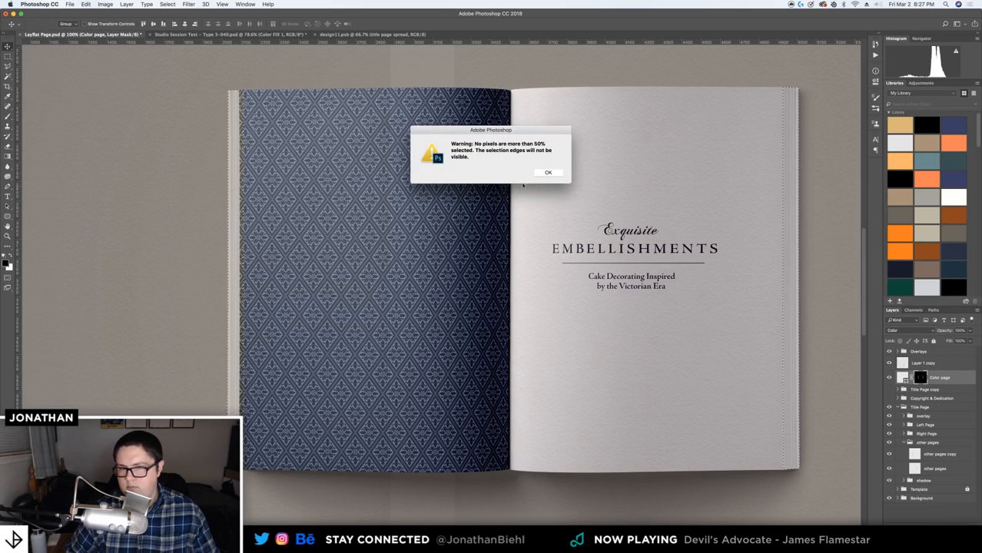
{"action": "left_click", "coordinate": [547, 172]}
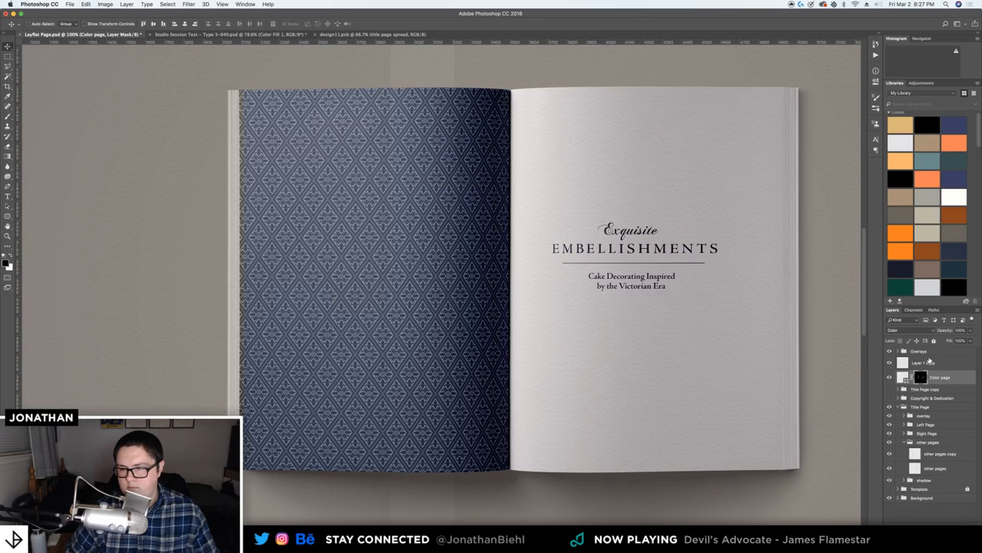
{"action": "left_click", "coordinate": [932, 363]}
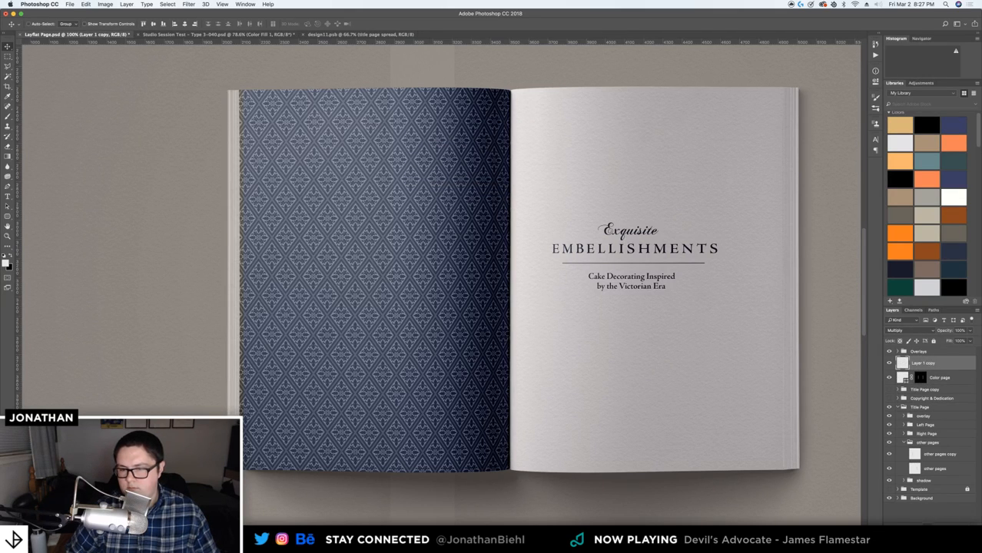
{"action": "left_click", "coordinate": [922, 527]}
{"action": "key", "text": "super+i"}
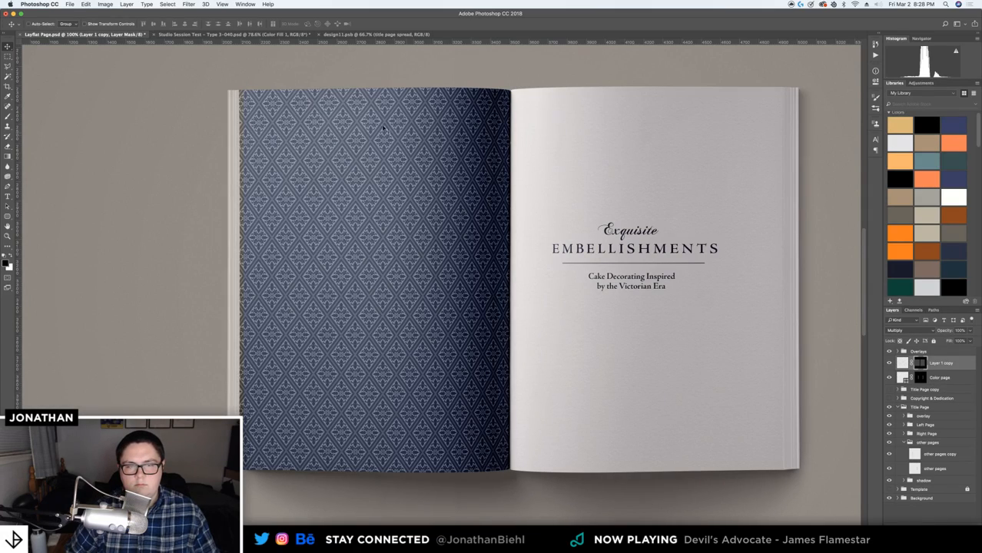
{"action": "key", "text": "z"}
{"action": "left_click", "coordinate": [305, 173]}
{"action": "left_click", "coordinate": [305, 173], "text": "alt"}
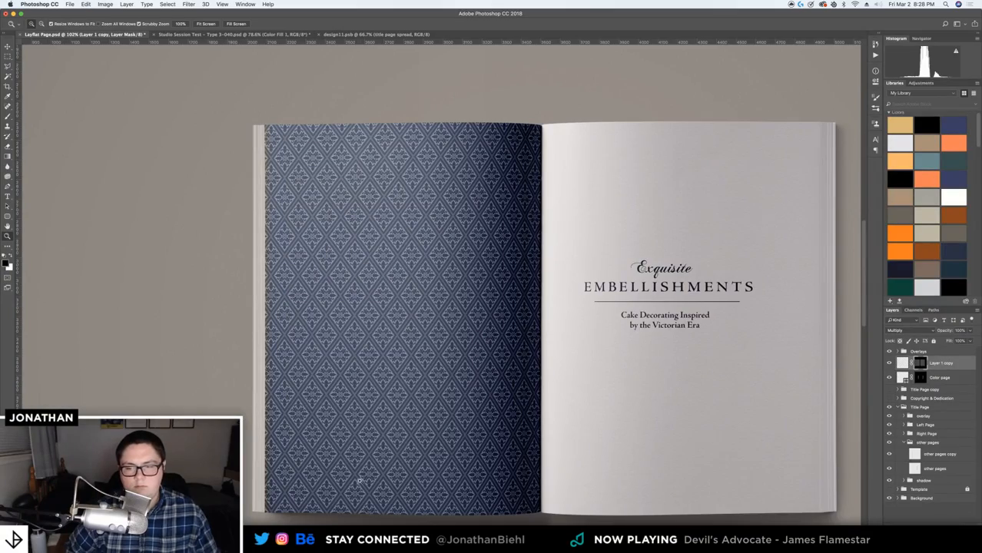
{"action": "left_click_drag", "start_coordinate": [390, 476], "coordinate": [532, 371]}
{"action": "left_click", "coordinate": [477, 378]}
{"action": "left_click", "coordinate": [476, 378]}
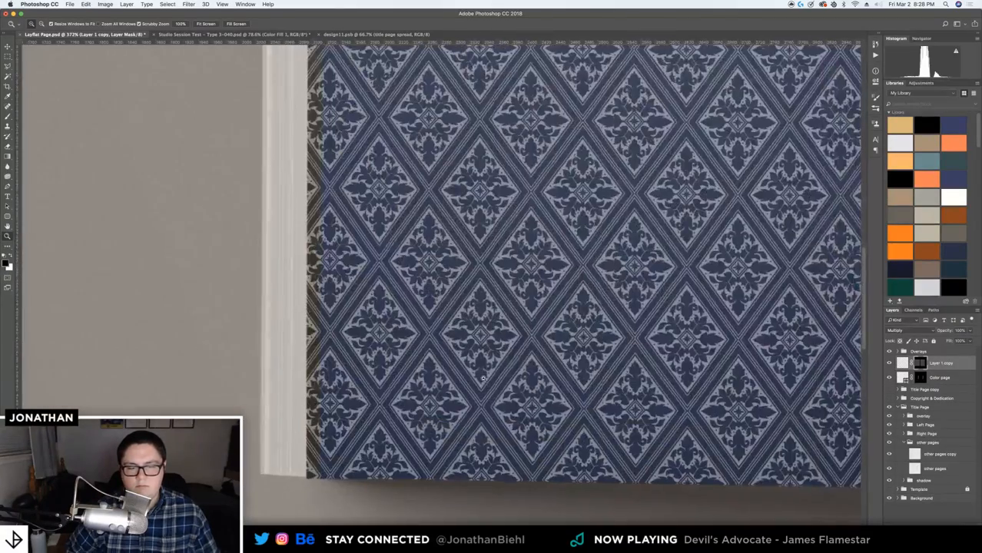
{"action": "key", "text": "l"}
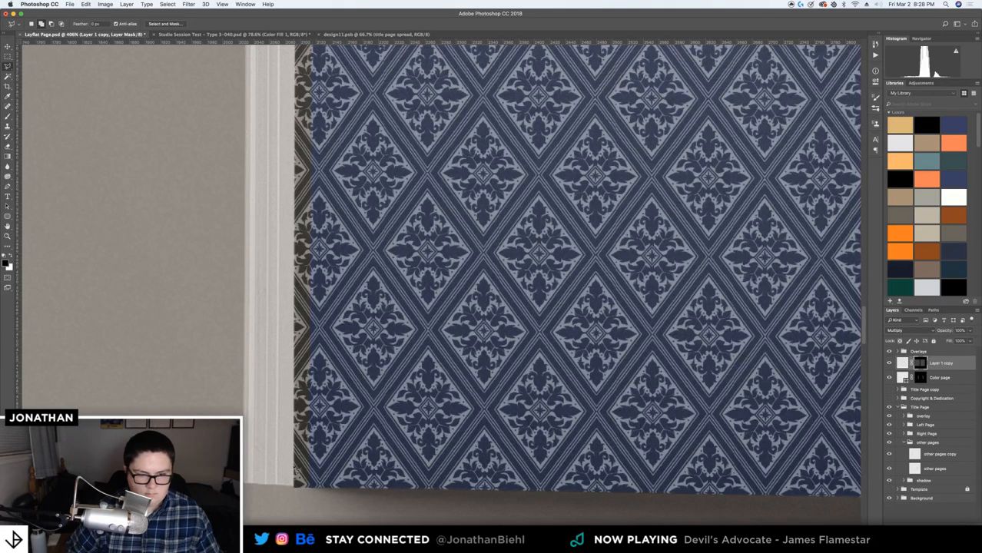
{"action": "left_click_drag", "start_coordinate": [300, 138], "coordinate": [324, 426]}
{"action": "mouse_move", "coordinate": [360, 160]}
{"action": "left_mouse_down"}
{"action": "mouse_move", "coordinate": [355, 479]}
{"action": "mouse_move", "coordinate": [348, 473]}
{"action": "left_mouse_up"}
{"action": "left_click_drag", "start_coordinate": [375, 96], "coordinate": [370, 272]}
{"action": "left_click", "coordinate": [374, 244]}
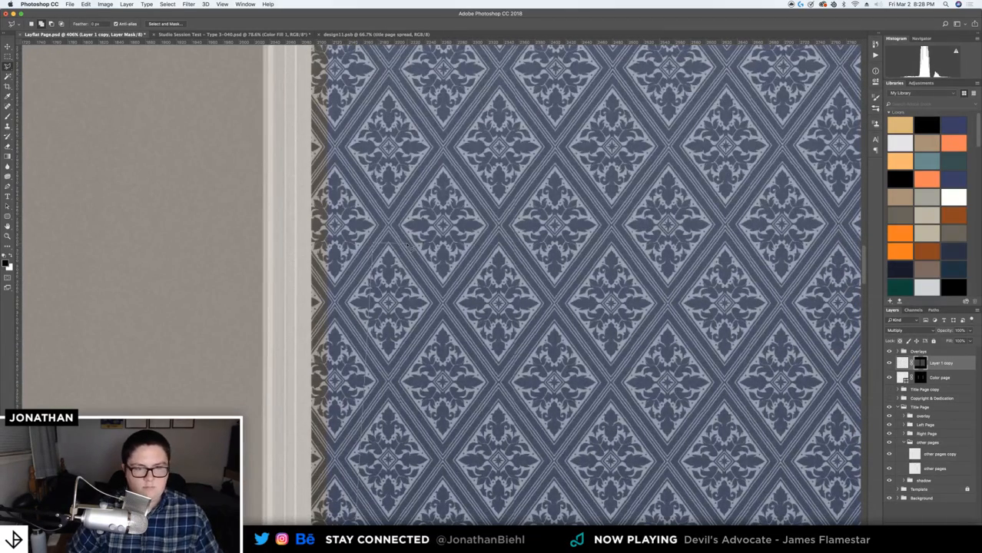
{"action": "double_click", "coordinate": [408, 246]}
{"action": "key", "text": "super+d"}
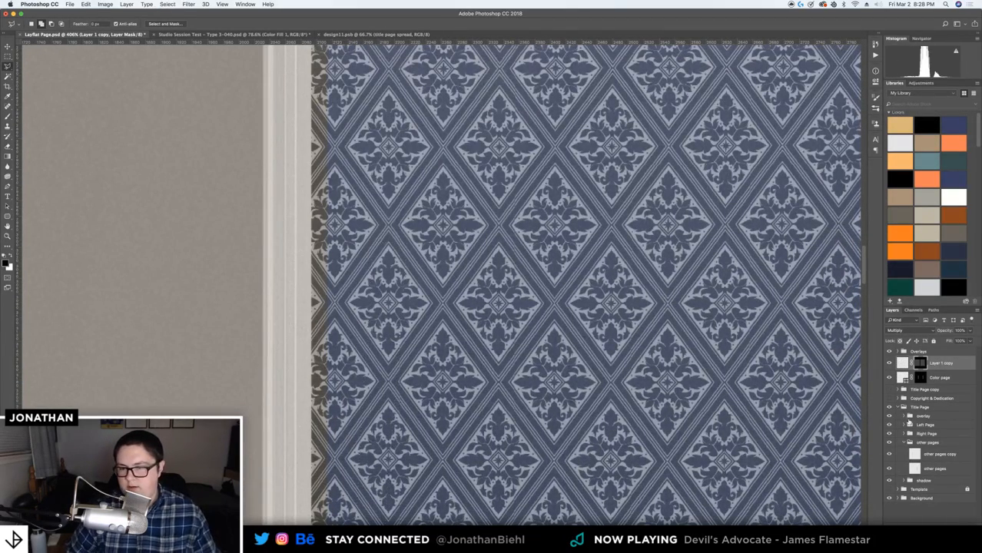
Expand the Left Page group, load its page outline as a selection, and make the Layer 1 copy mask fully black
{"action": "left_click", "coordinate": [914, 425]}
{"action": "left_click", "coordinate": [905, 425]}
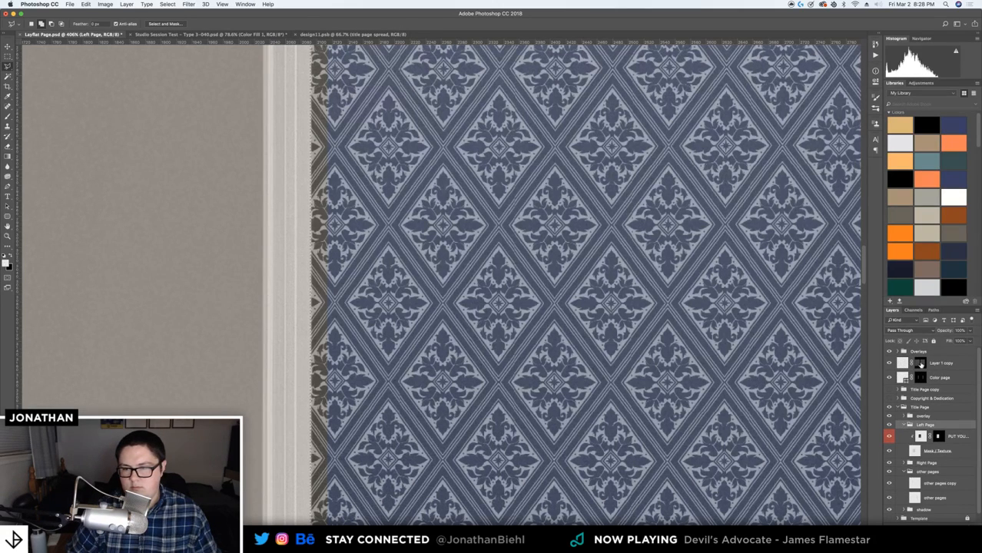
{"action": "left_click", "coordinate": [921, 363]}
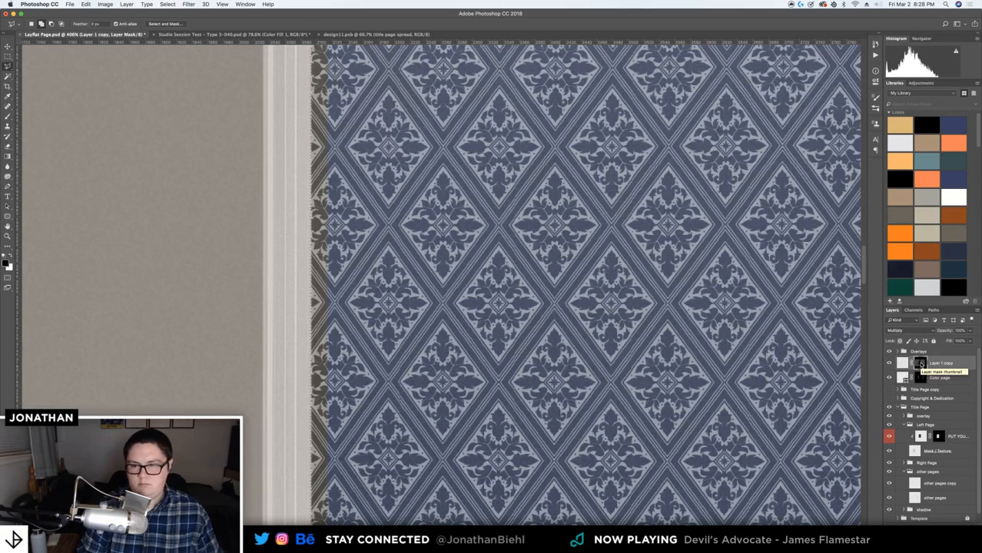
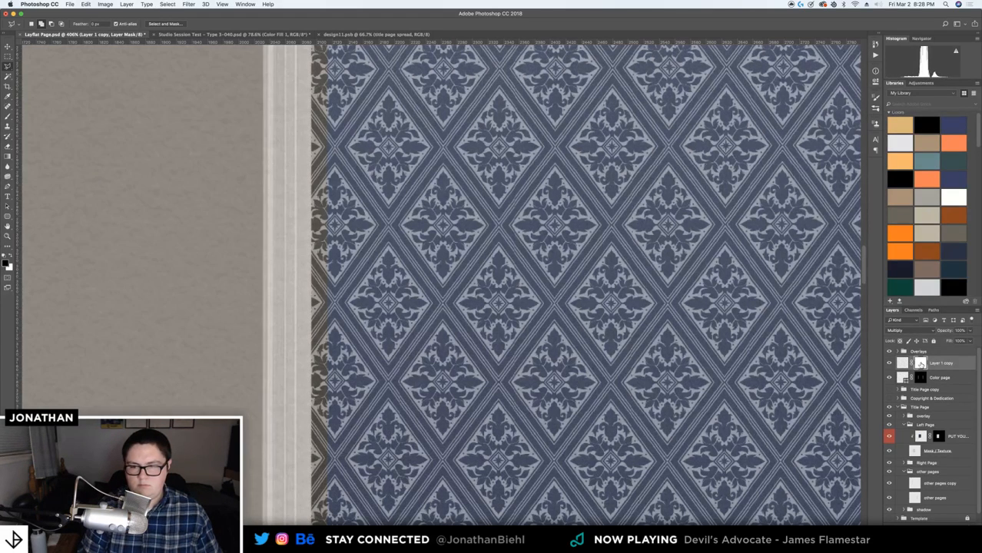
{"action": "key", "text": "super+i"}
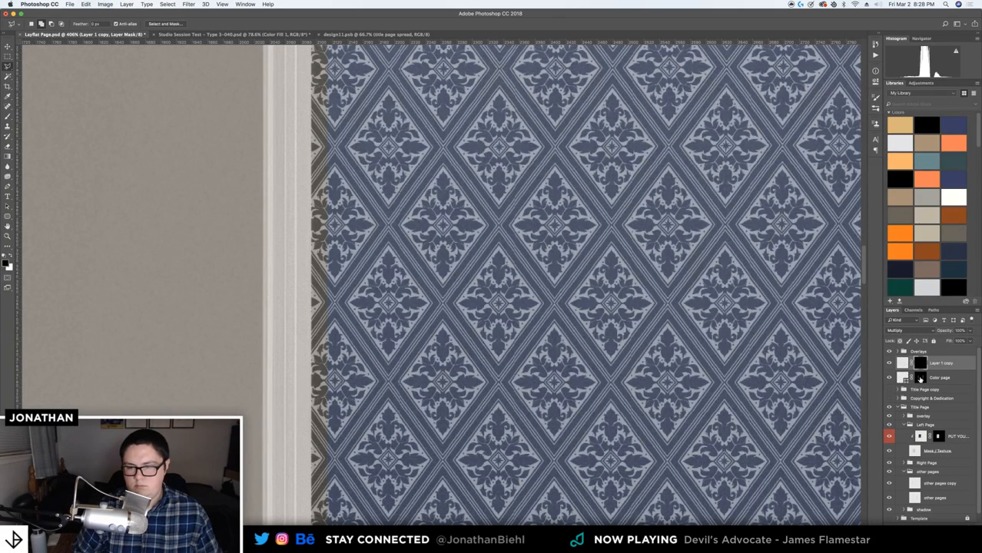
Black out the left page area in the Color page mask and limit the Layer 1 copy mask to the outer page edges
{"action": "left_click", "coordinate": [919, 379]}
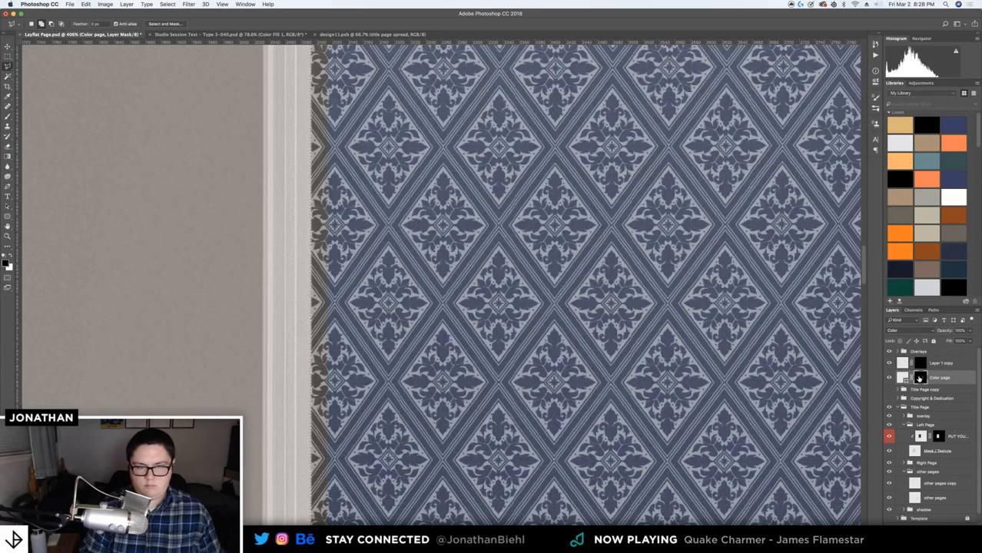
{"action": "key", "text": "super+BackSpace"}
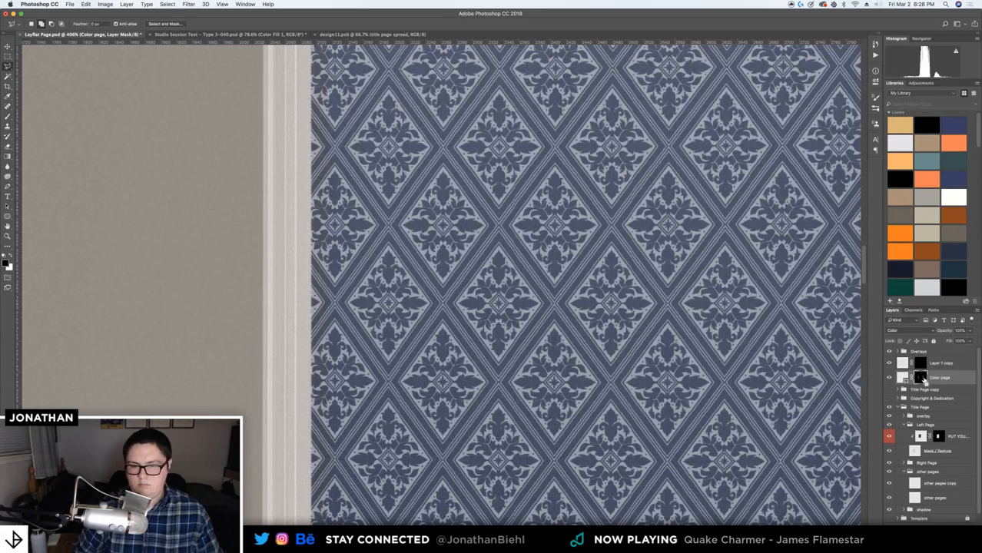
{"action": "left_click", "coordinate": [921, 363]}
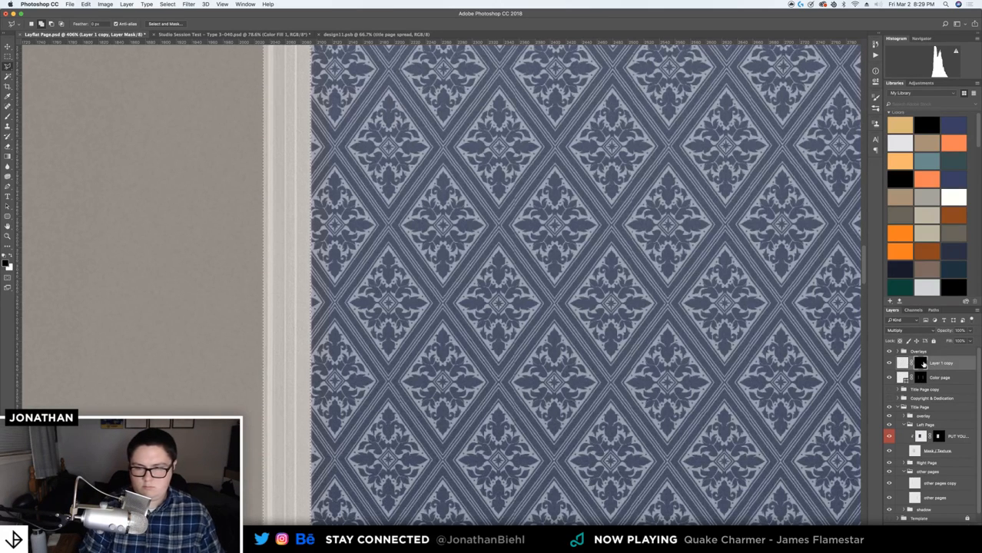
{"action": "key", "text": "super+shift+i"}
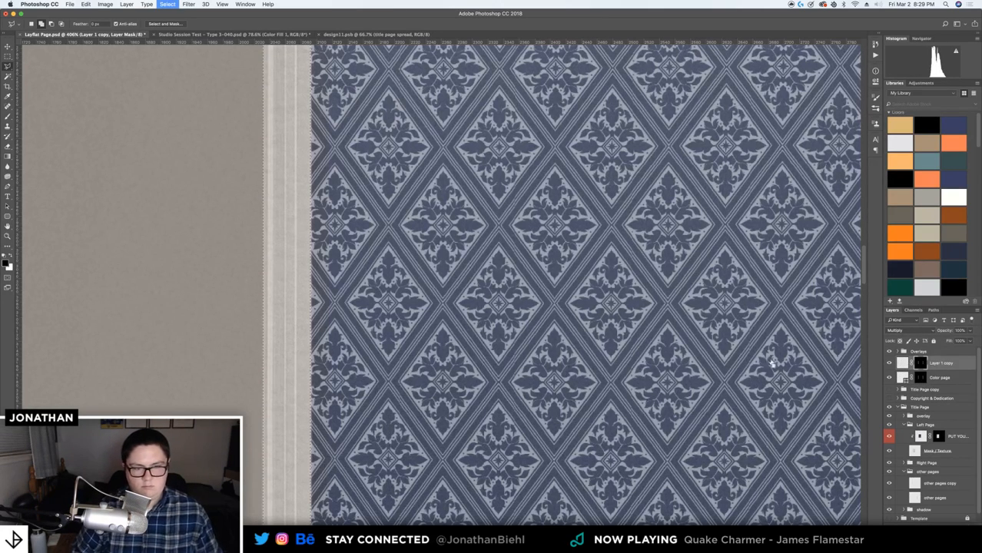
Examine the whole book spread and the stacked page edges beside the right page
{"action": "key", "text": "z"}
{"action": "left_click", "coordinate": [430, 369], "text": "alt"}
{"action": "left_click", "coordinate": [422, 369], "text": "alt"}
{"action": "left_click", "coordinate": [417, 369], "text": "alt"}
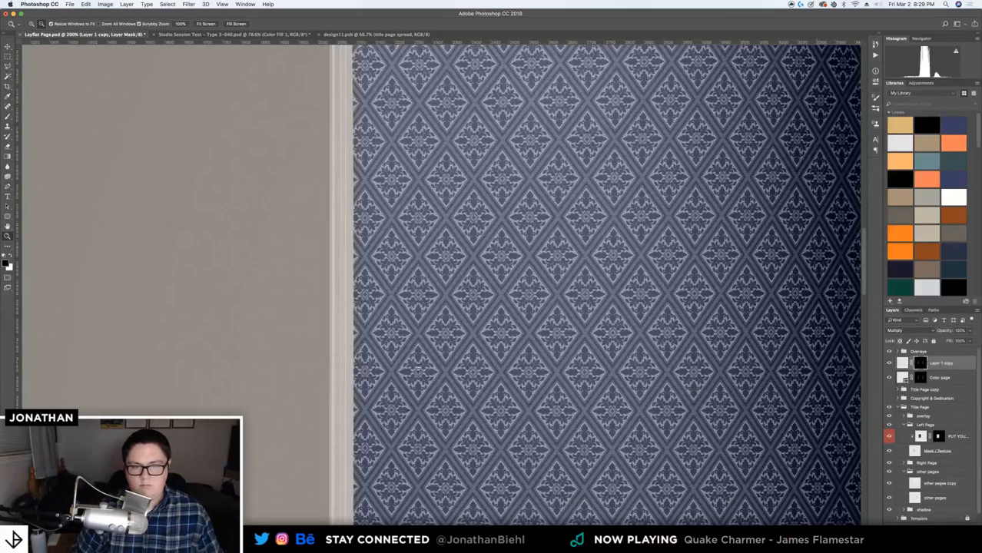
{"action": "left_click", "coordinate": [438, 369], "text": "alt"}
{"action": "left_click", "coordinate": [592, 411], "text": "alt"}
{"action": "scroll", "coordinate": [530, 392], "scroll_direction": "right", "scroll_amount": 2}
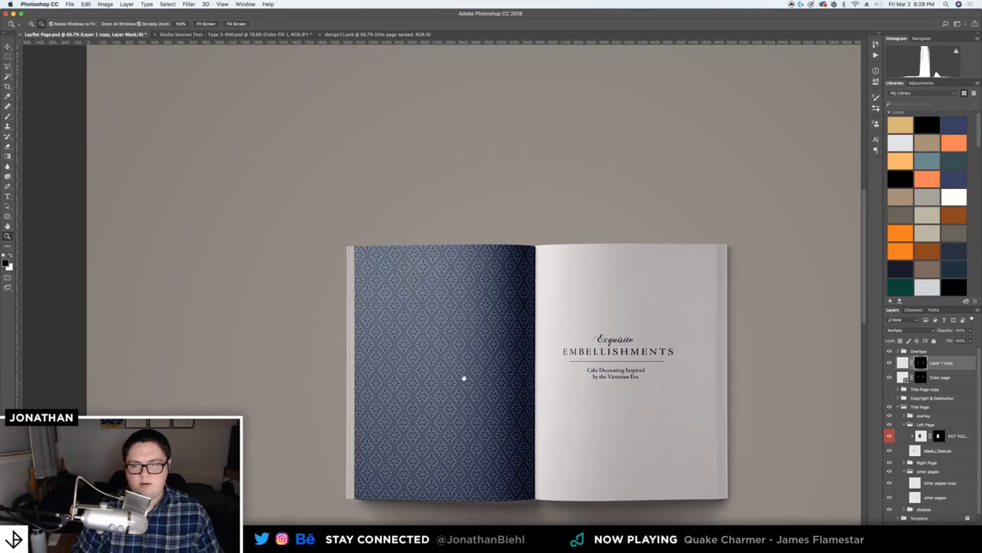
{"action": "left_click_drag", "start_coordinate": [464, 378], "coordinate": [703, 373]}
{"action": "key", "text": "v"}
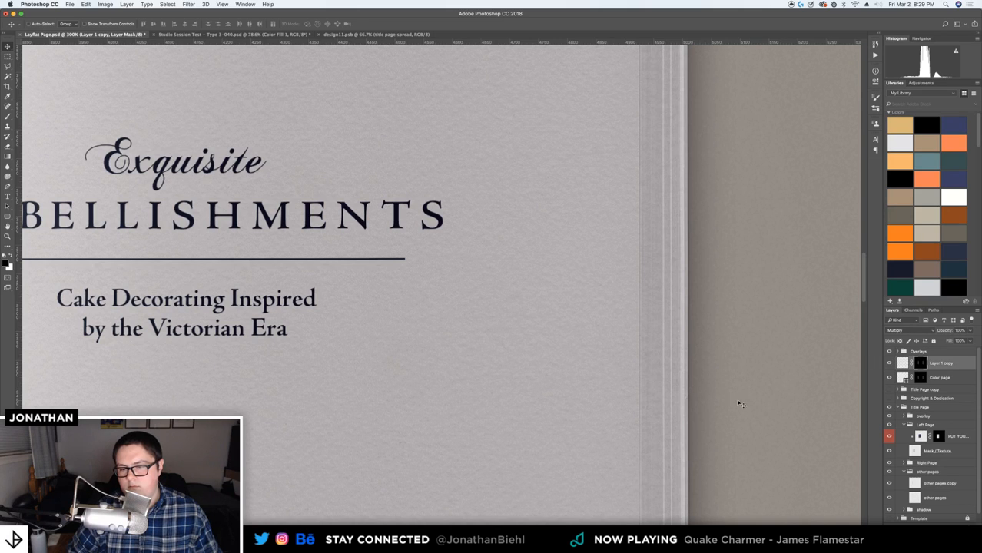
{"action": "key", "text": "z"}
{"action": "scroll", "coordinate": [736, 400], "scroll_direction": "down", "scroll_amount": 5}
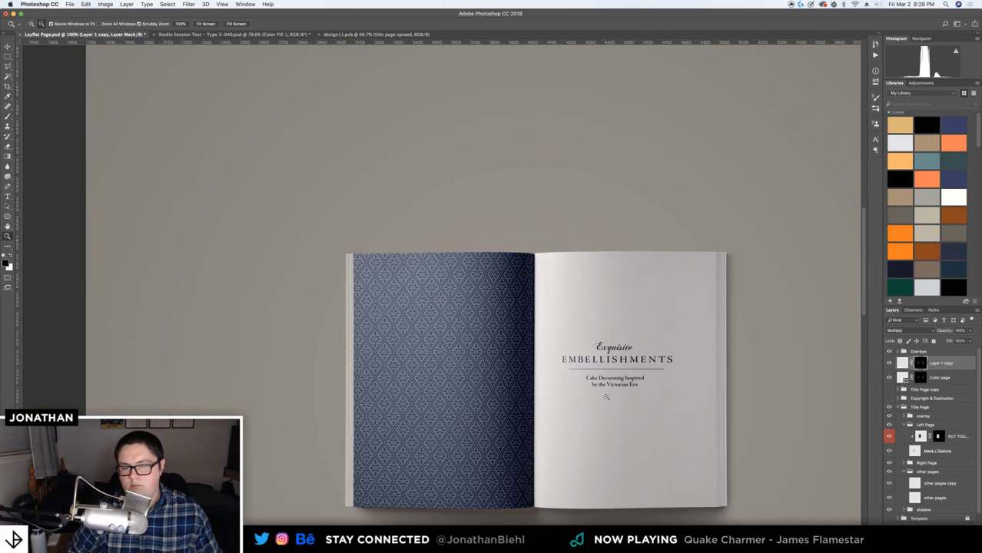
{"action": "key", "text": "v"}
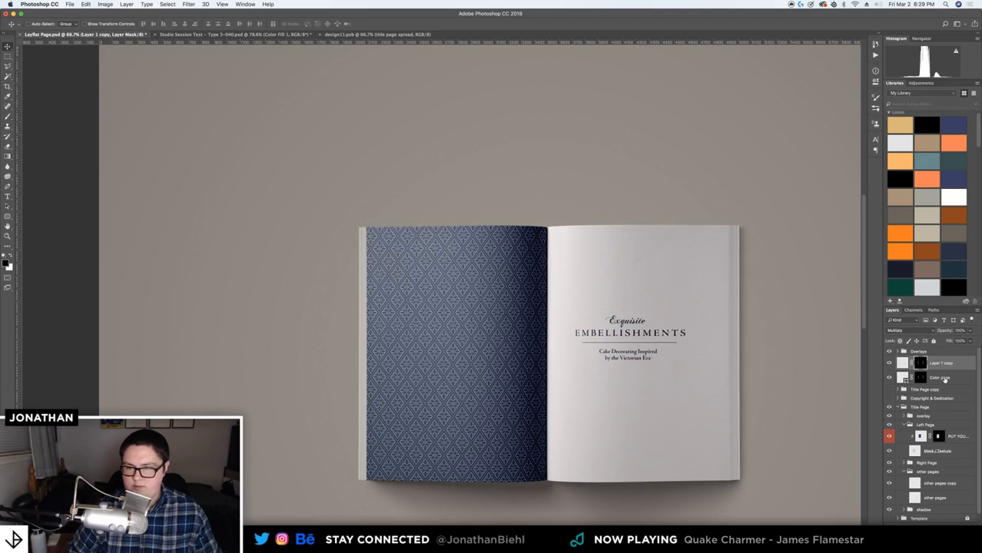
Group the Layer 1 copy and Color page layers and name the group End Sheet Color Fix
{"action": "left_click", "coordinate": [943, 379], "text": "shift"}
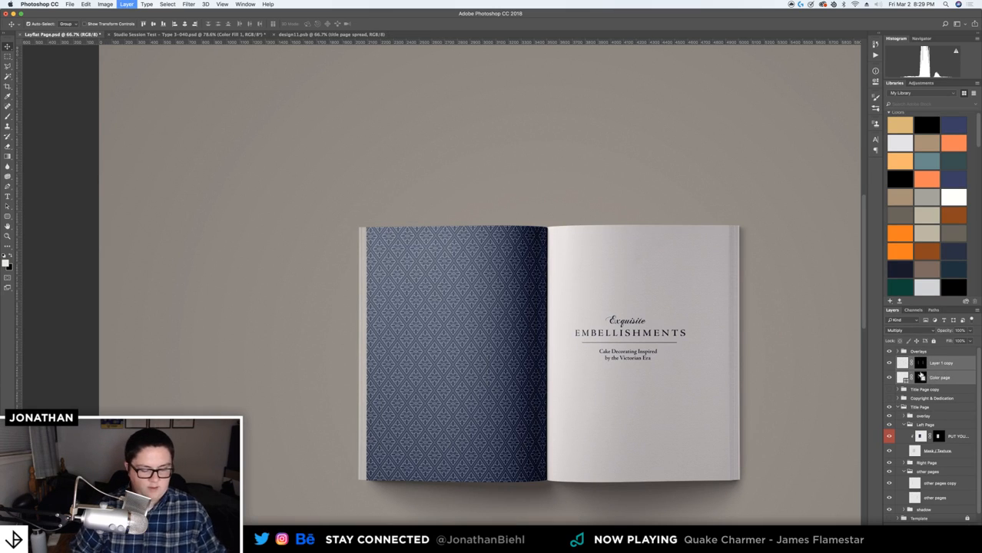
{"action": "key", "text": "super+g"}
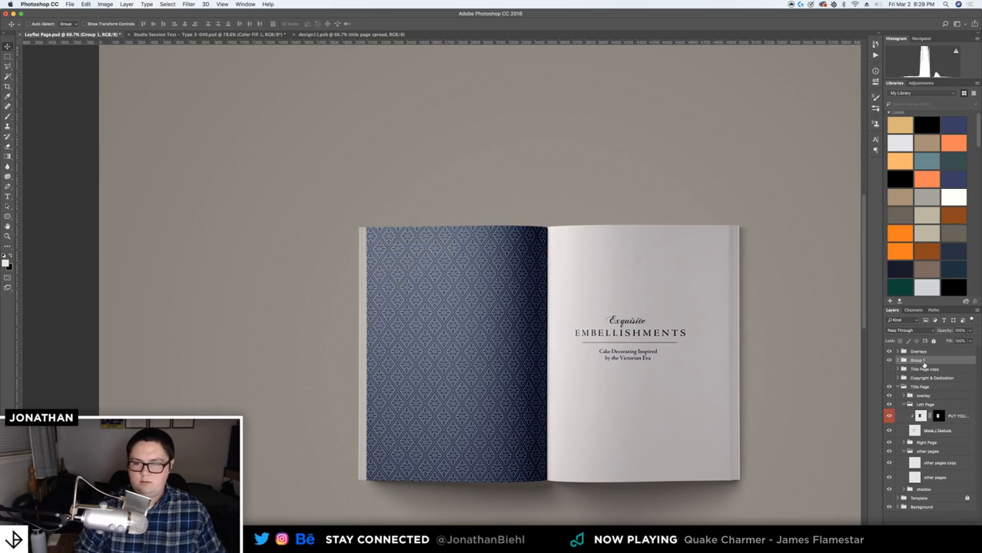
{"action": "double_click", "coordinate": [924, 362]}
{"action": "type", "text": "Exq"}
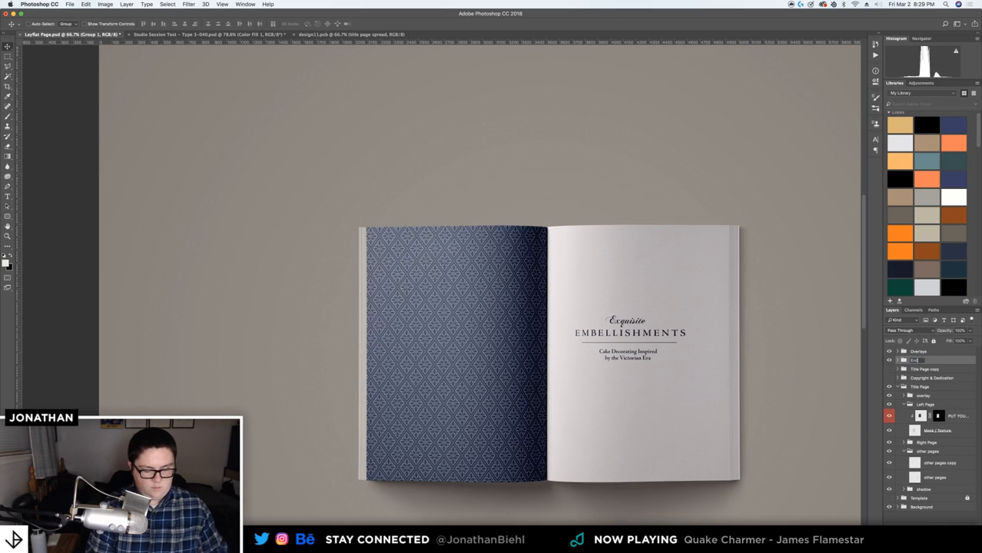
{"action": "type", "text": " Sheet Color Fill"}
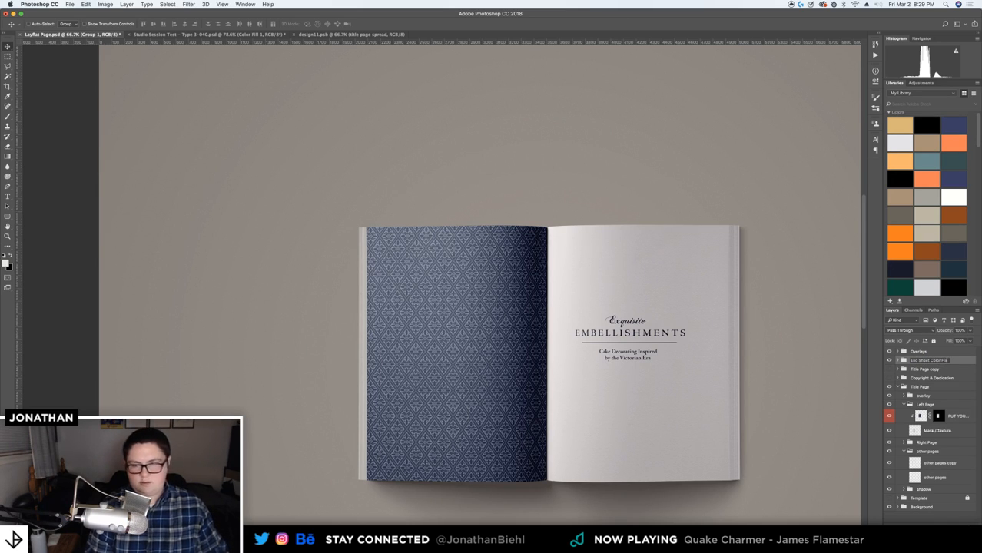
{"action": "key", "text": "Return"}
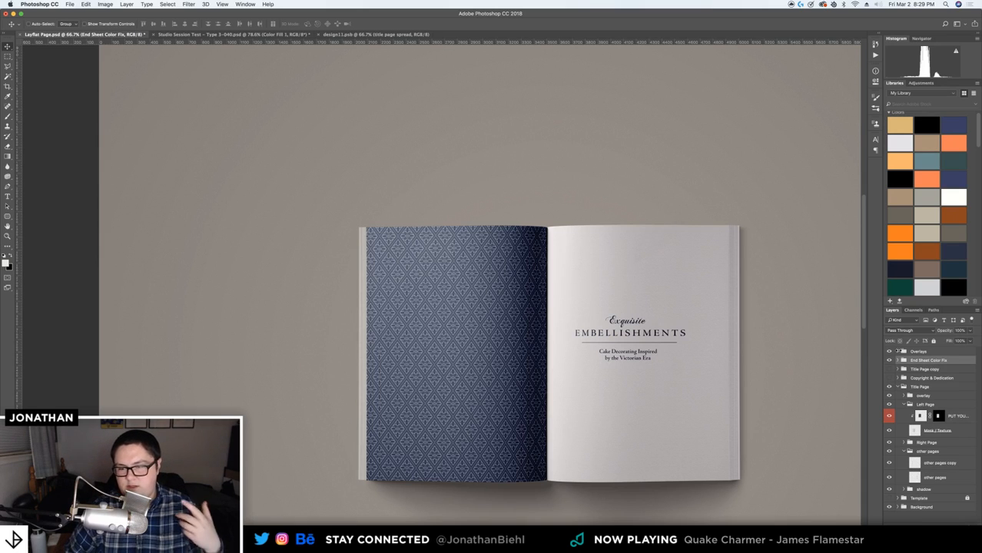
Move the End Sheet Color Fix group to the bottom of the Overlays group and collapse Overlays
{"action": "left_click", "coordinate": [900, 351]}
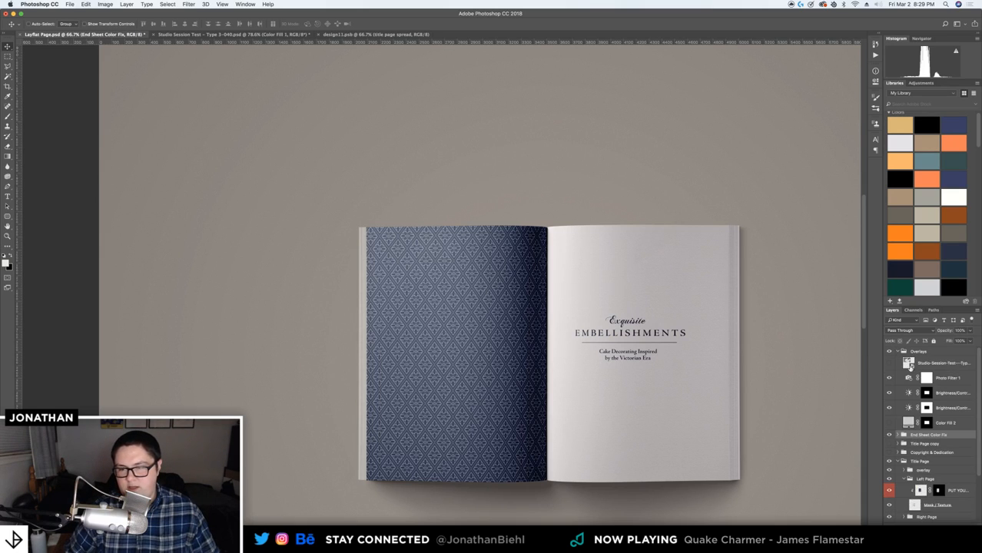
{"action": "left_click_drag", "start_coordinate": [923, 424], "coordinate": [933, 426]}
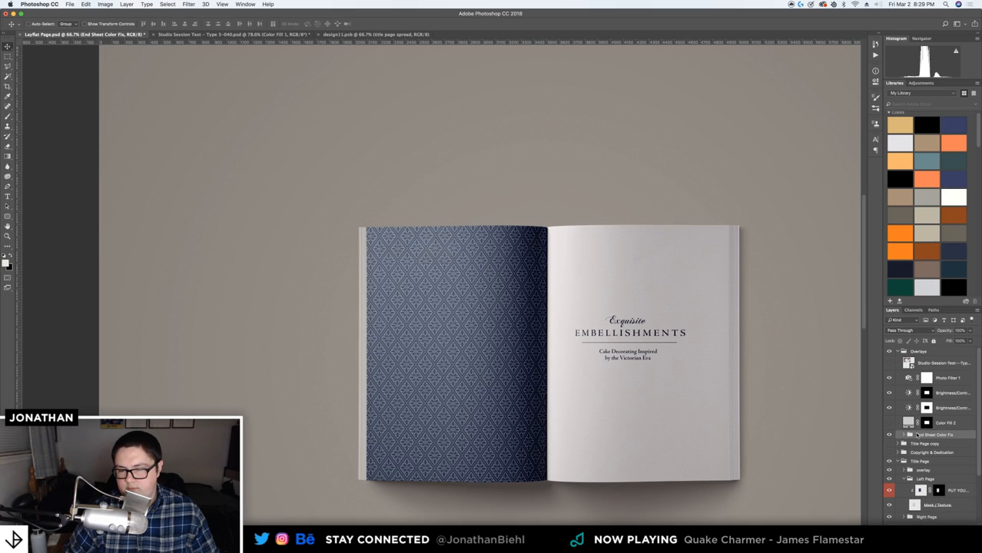
{"action": "left_click", "coordinate": [899, 352]}
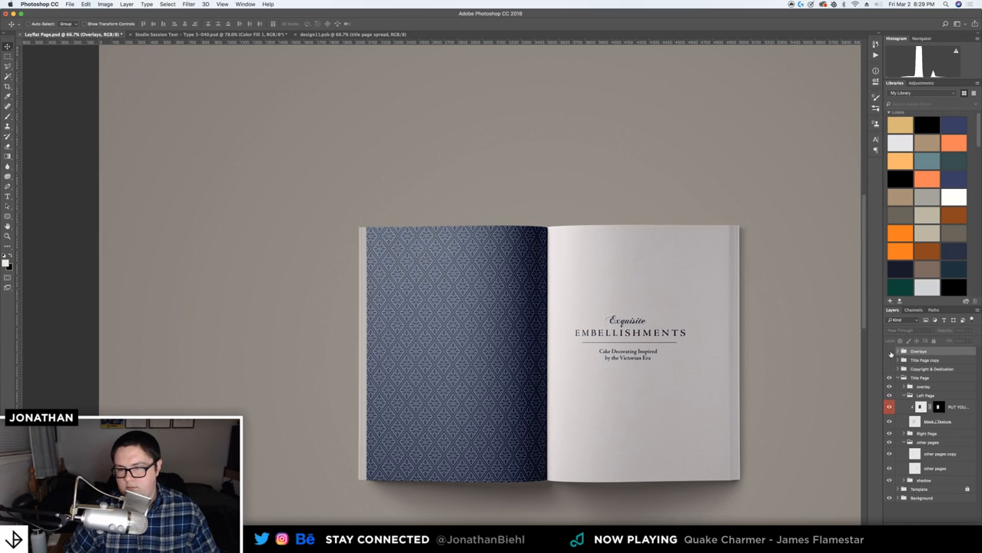
Compare the book spread with the Overlays group hidden and shown, and save the mockup document
{"action": "left_click", "coordinate": [891, 353]}
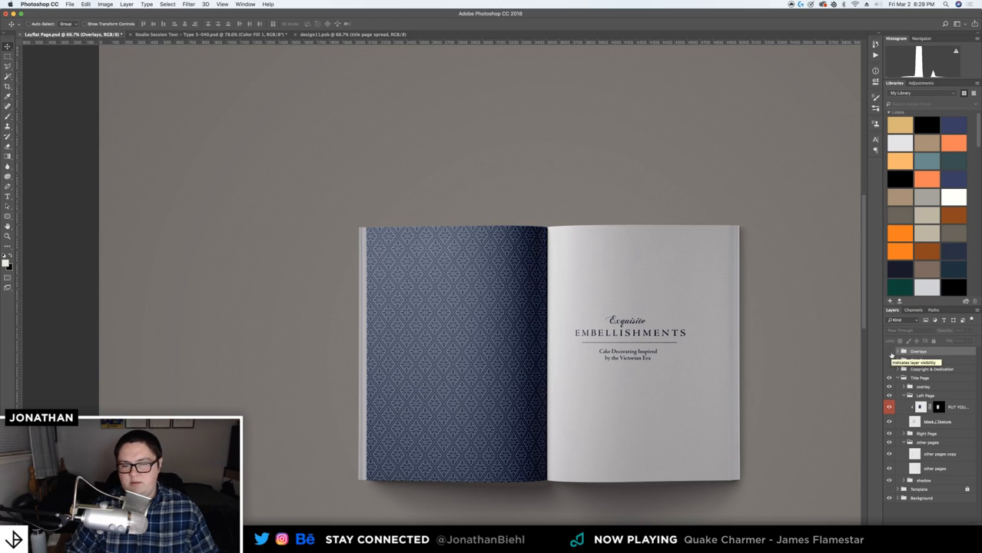
{"action": "left_click", "coordinate": [889, 351]}
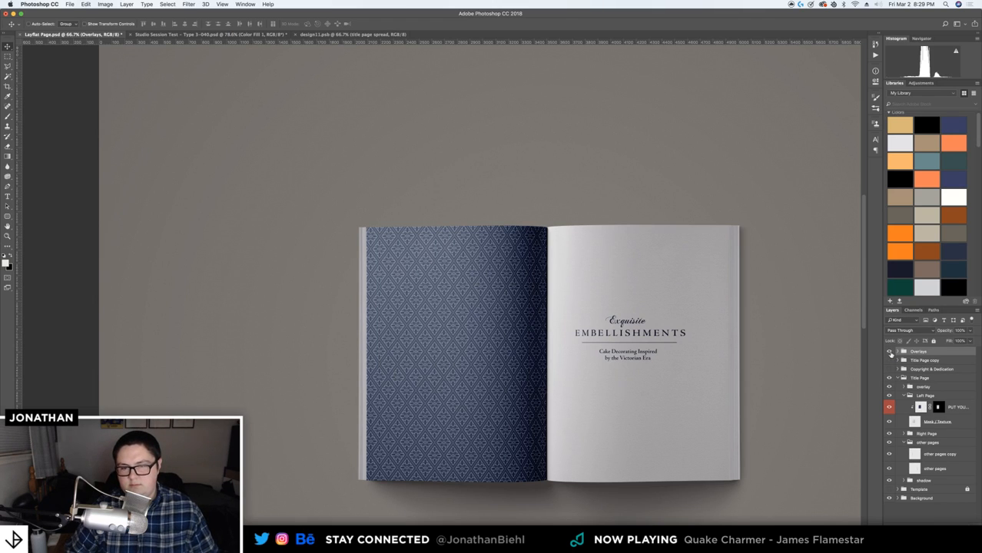
{"action": "key", "text": "z"}
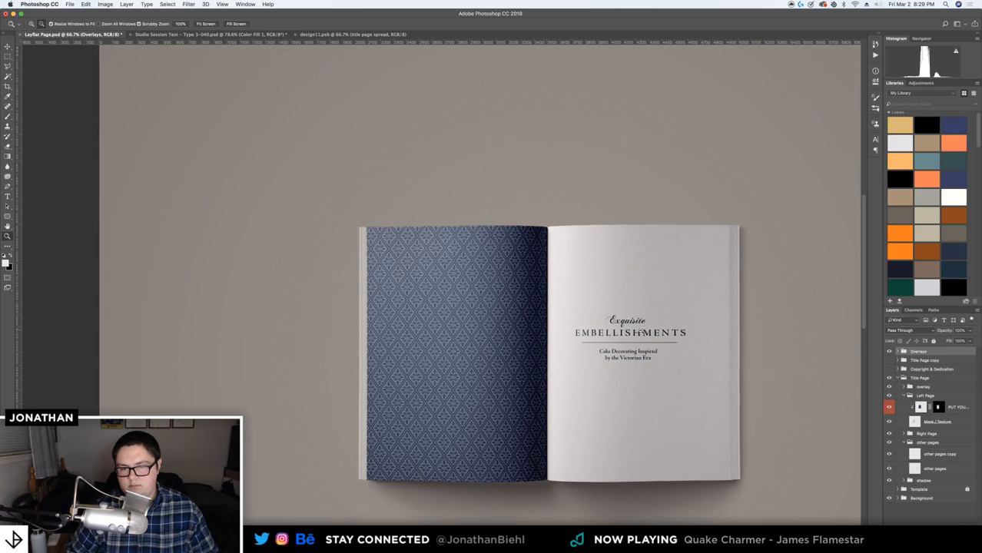
{"action": "left_click", "coordinate": [640, 331], "text": "alt"}
{"action": "key", "text": "v"}
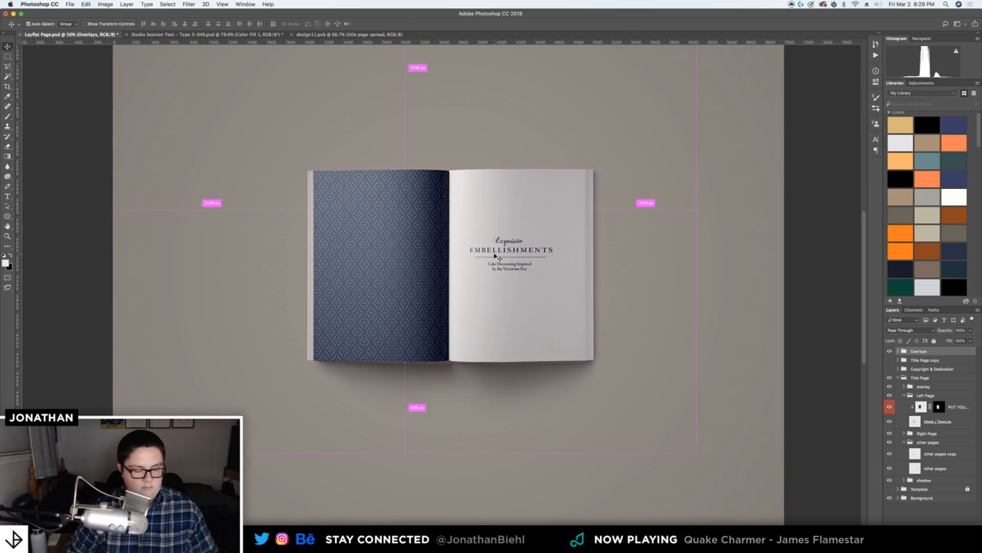
{"action": "key", "text": "super+s"}
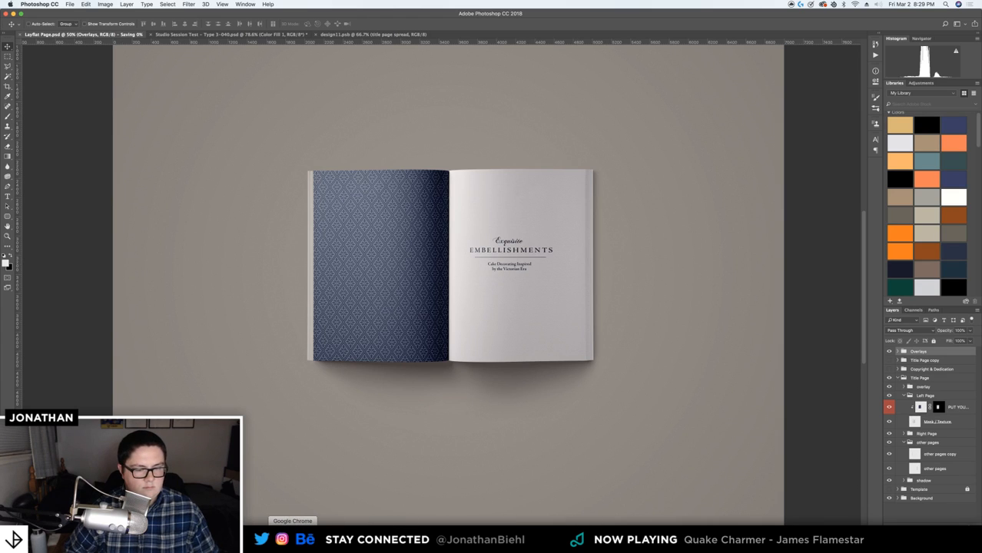
{"action": "left_click", "coordinate": [292, 541]}
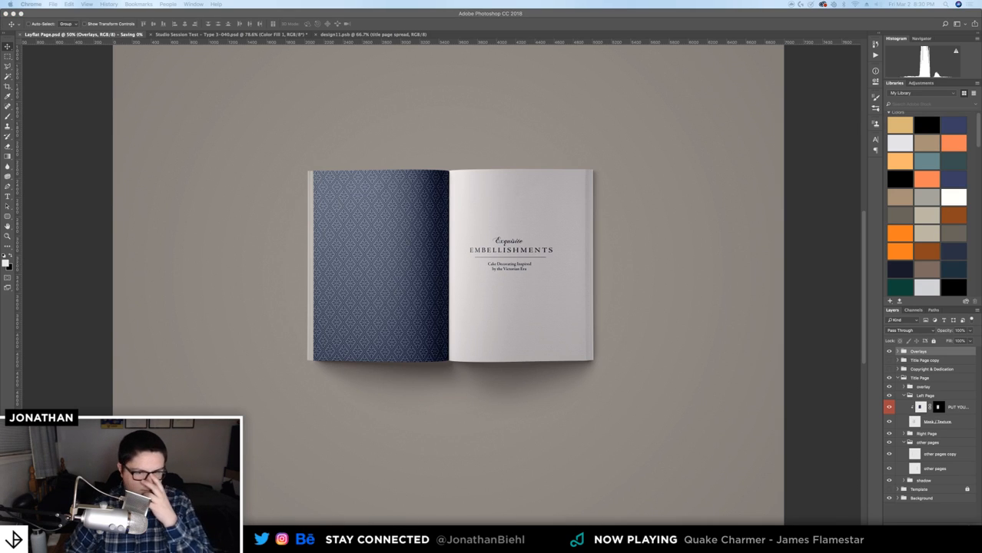
{"action": "left_click", "coordinate": [841, 377]}
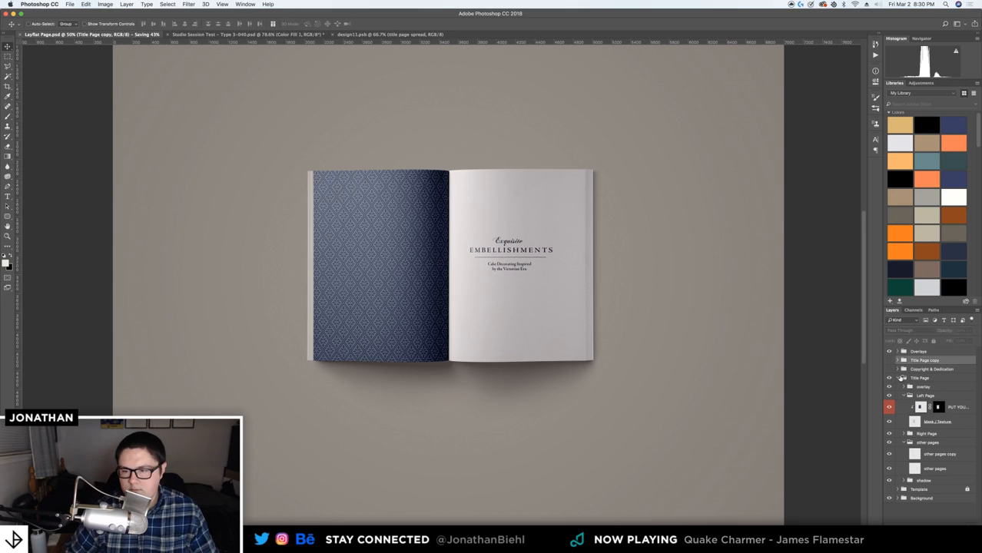
Collapse the Title Page group and hide it
{"action": "left_click", "coordinate": [901, 381]}
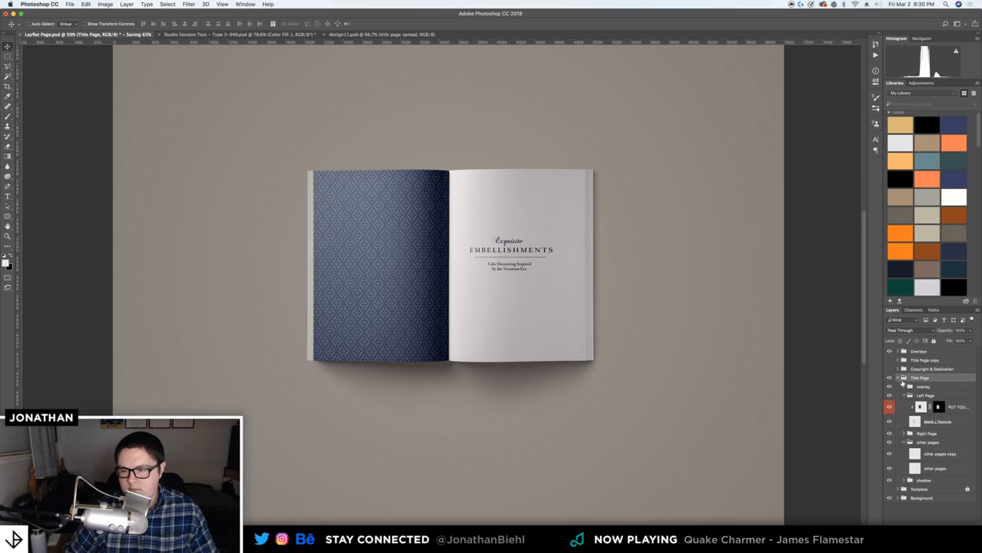
{"action": "left_click", "coordinate": [905, 435]}
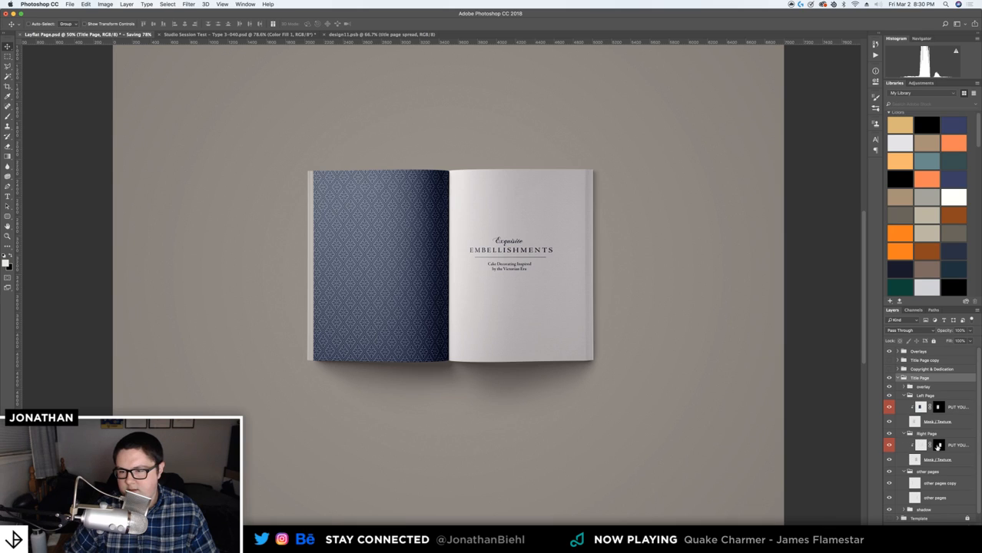
{"action": "left_click", "coordinate": [923, 445]}
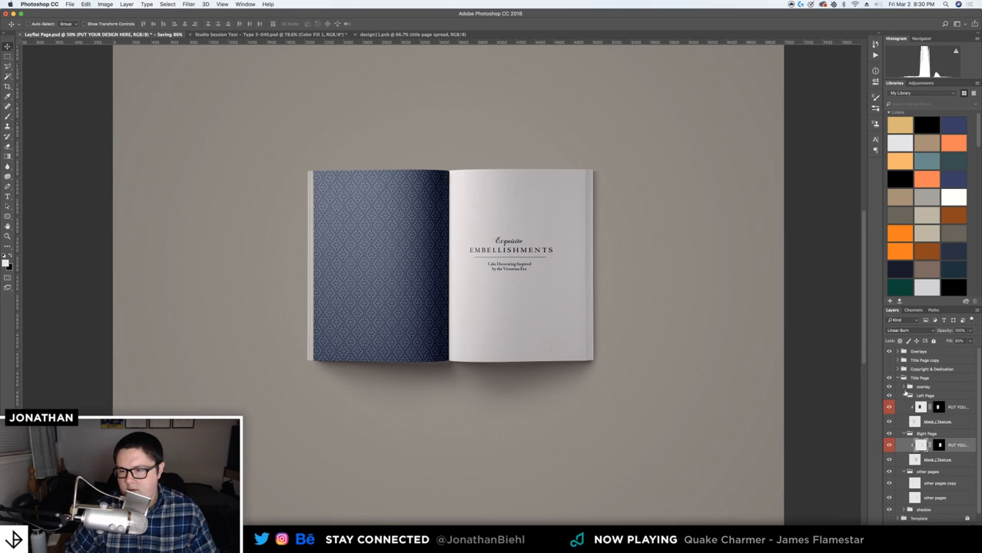
{"action": "left_click", "coordinate": [899, 380]}
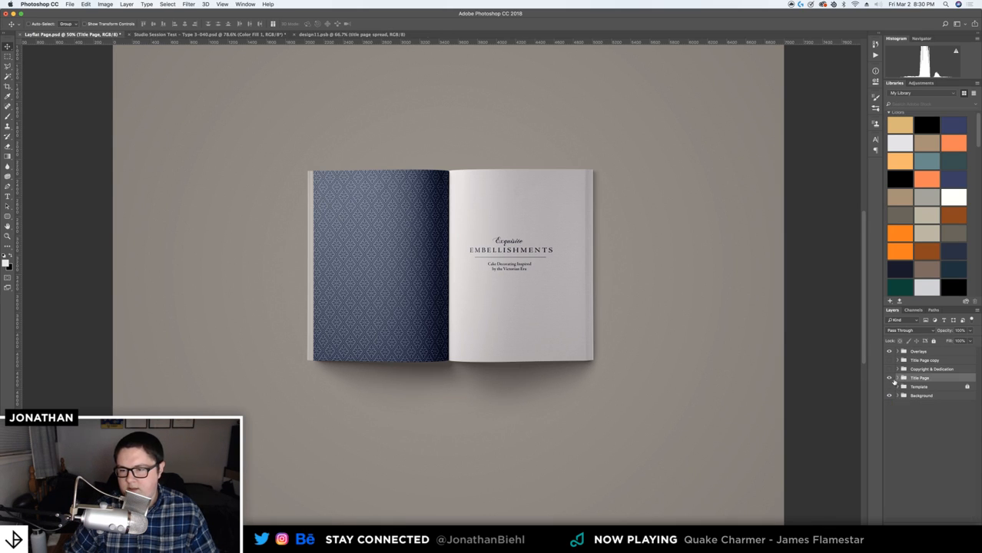
{"action": "key", "text": "super+comma"}
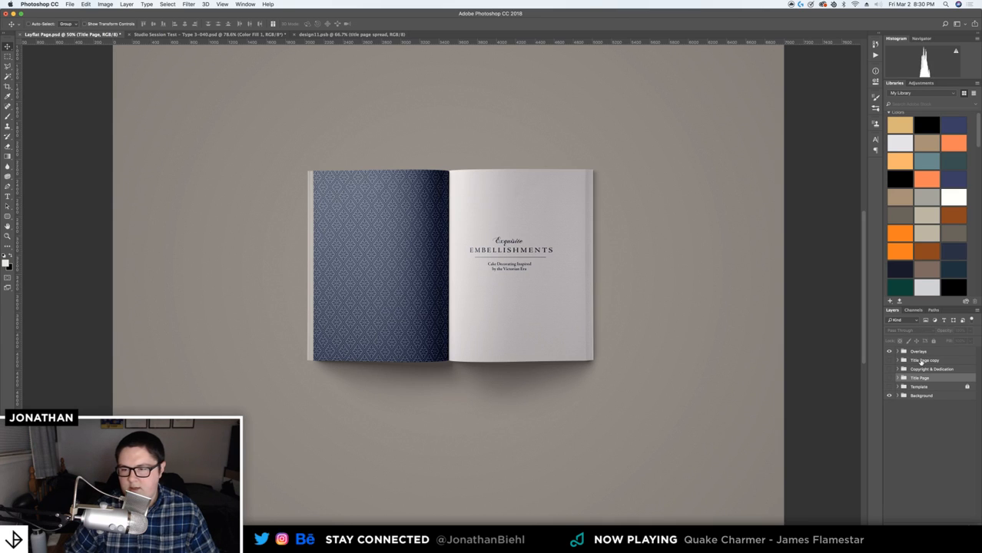
Rename the Title Page copy group as Table of Contents, and make it visible and expanded
{"action": "double_click", "coordinate": [924, 360]}
{"action": "type", "text": "Tabl"}
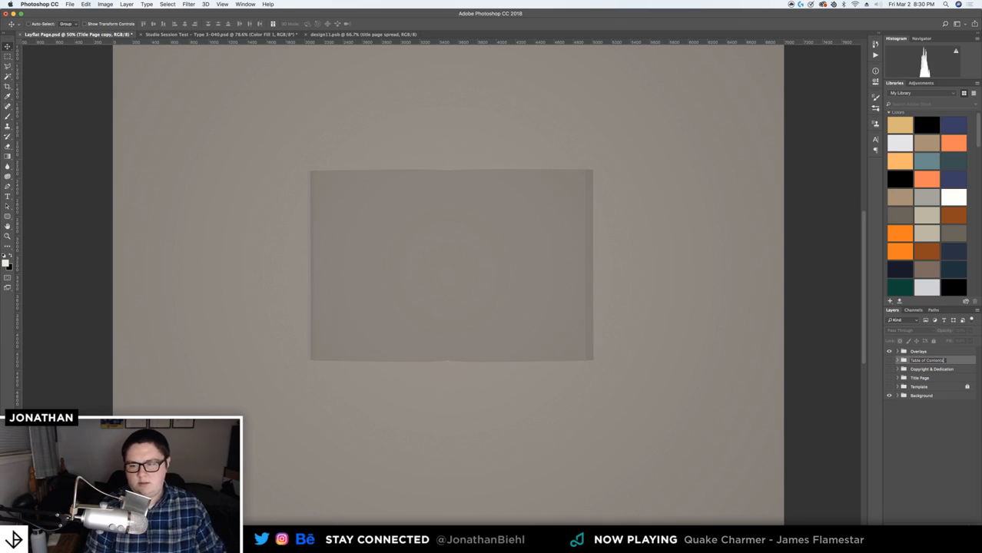
{"action": "type", "text": "e of Contents"}
{"action": "key", "text": "Return"}
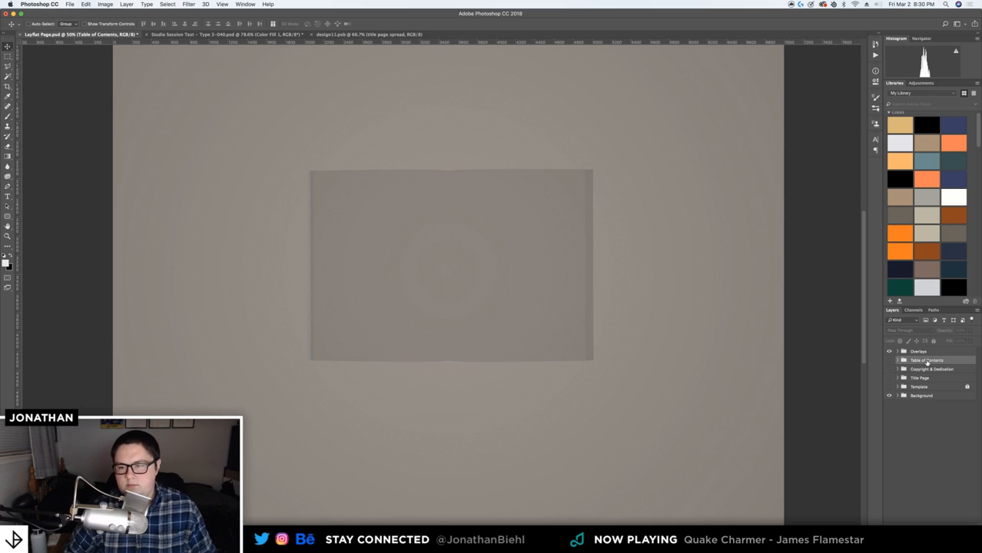
{"action": "left_click", "coordinate": [890, 361]}
{"action": "left_click", "coordinate": [897, 361]}
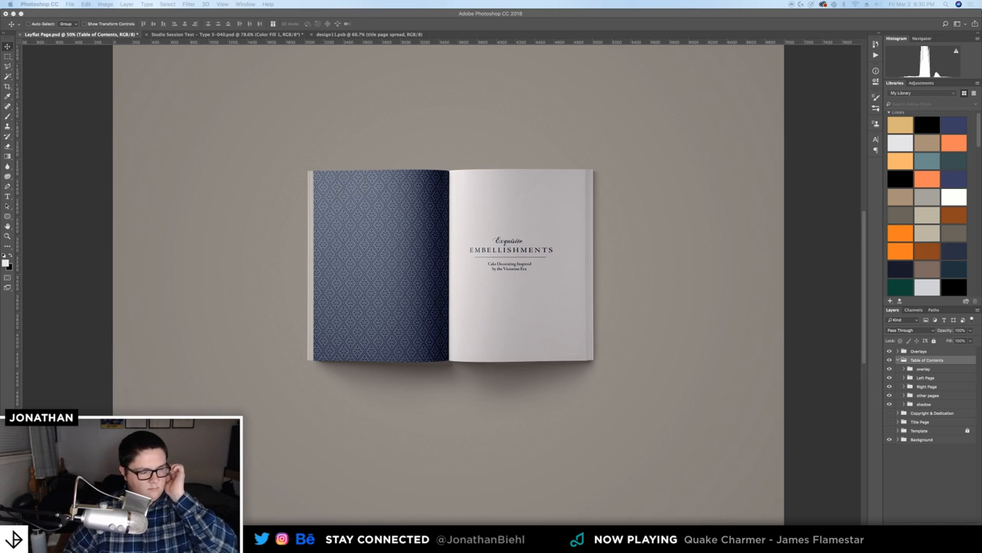
Fully lock the overlay group inside Table of Contents
{"action": "left_click", "coordinate": [903, 370]}
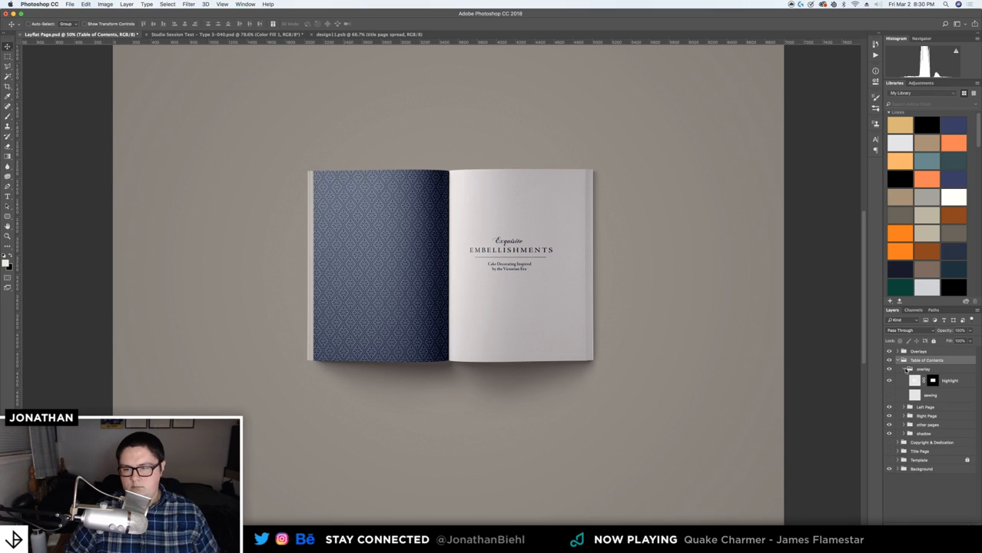
{"action": "left_click", "coordinate": [905, 370]}
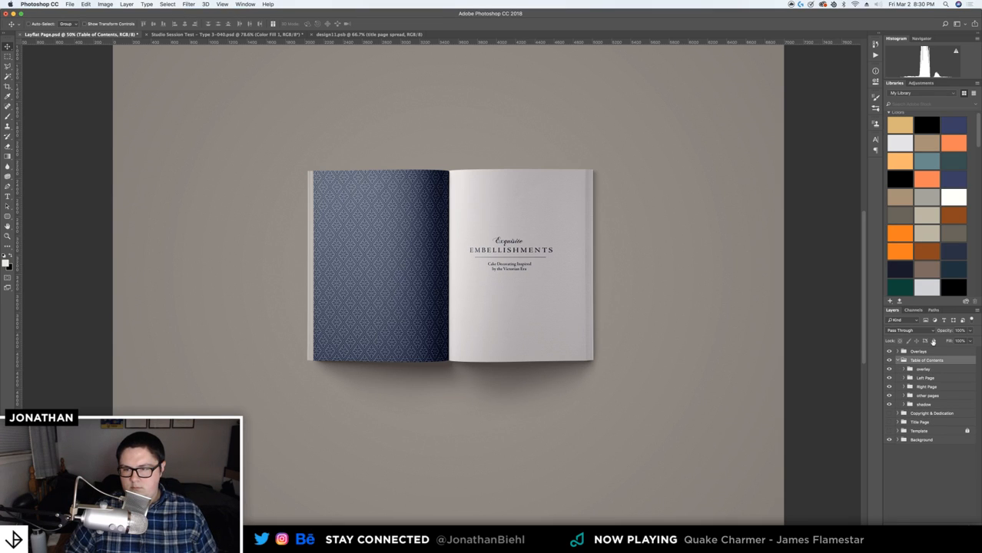
{"action": "key", "text": "alt+bracketleft"}
{"action": "left_click", "coordinate": [934, 341]}
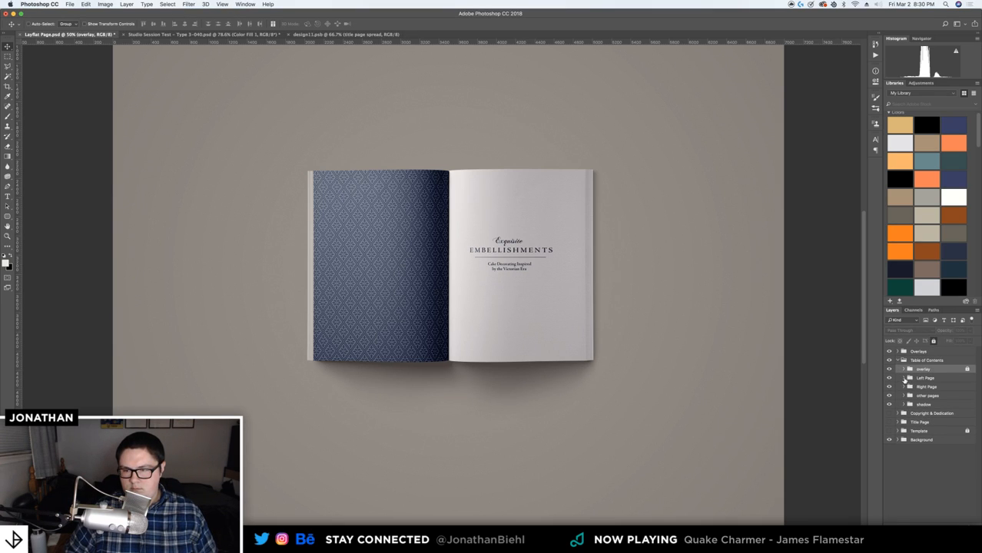
Expand the Left Page and Right Page groups, open the left page's design smart object, and dock design21.psb before design11.psb
{"action": "left_click", "coordinate": [904, 378]}
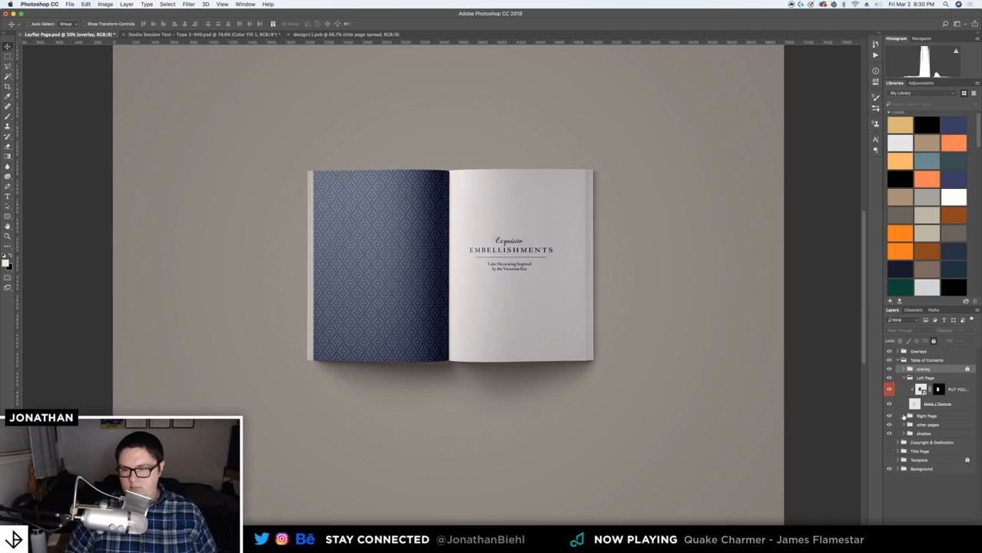
{"action": "left_click", "coordinate": [904, 415]}
{"action": "double_click", "coordinate": [920, 390]}
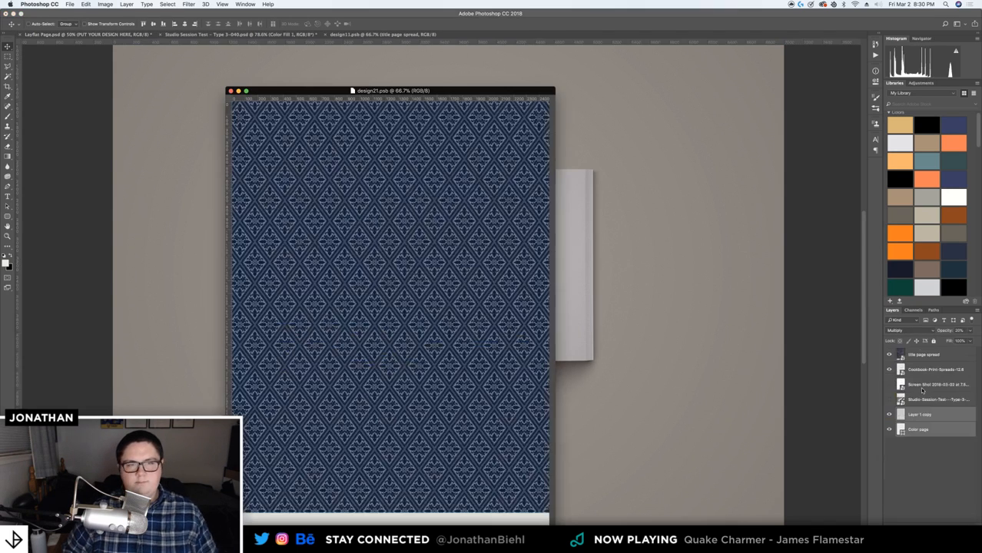
{"action": "left_click_drag", "start_coordinate": [379, 92], "coordinate": [328, 35]}
{"action": "left_click_drag", "start_coordinate": [471, 35], "coordinate": [372, 38]}
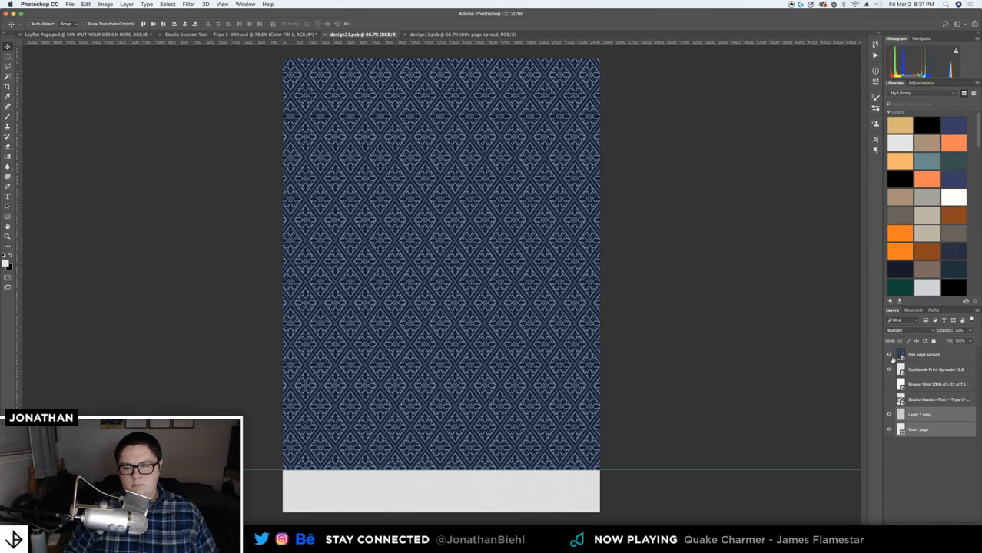
Hide the title page spread and Cookbook-Print-Spreads layers in design21.psb and place page 2 of Cookbook-Final, the contents spread
{"action": "left_click_drag", "start_coordinate": [889, 355], "coordinate": [890, 371]}
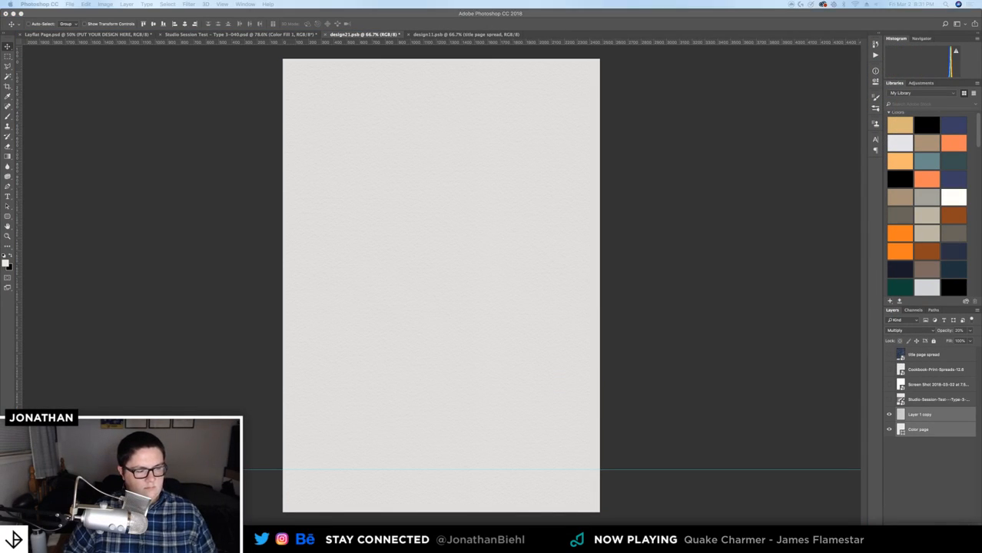
{"action": "left_click_drag", "start_coordinate": [378, 248], "coordinate": [380, 245]}
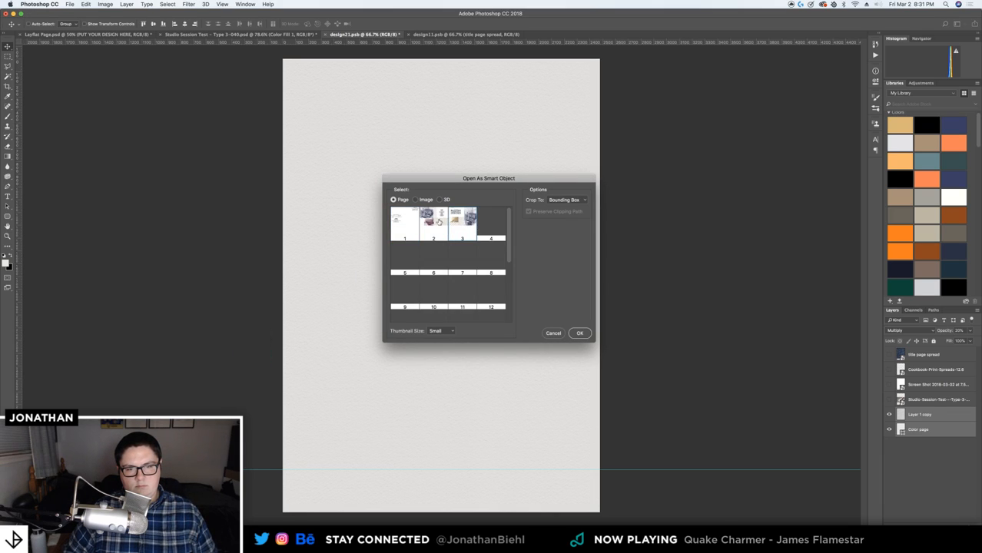
{"action": "left_click", "coordinate": [578, 334]}
Align the placed spread to the canvas's upper-left corner and scale it to about 97.24% so its left half fills the canvas width
{"action": "left_click_drag", "start_coordinate": [526, 313], "coordinate": [514, 183]}
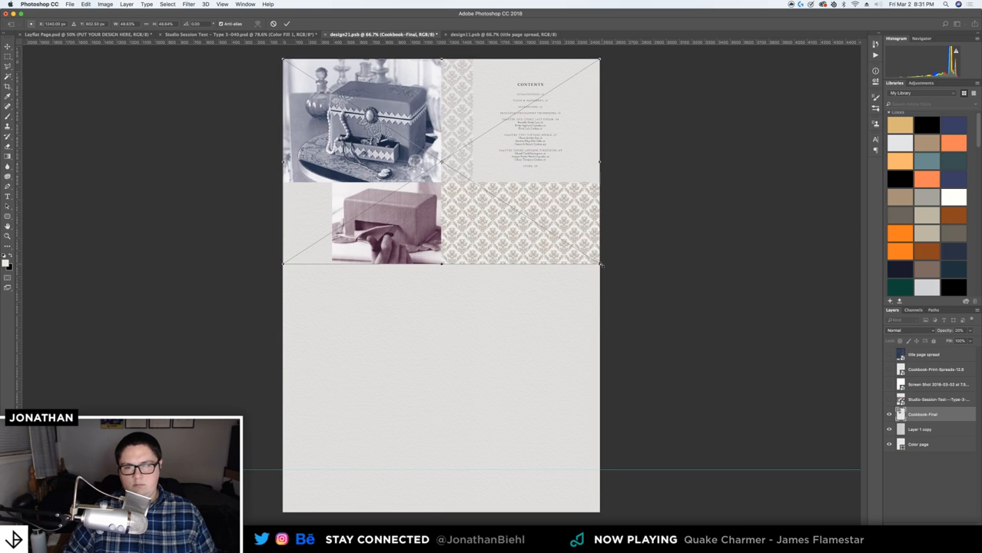
{"action": "left_click_drag", "start_coordinate": [601, 264], "coordinate": [923, 461]}
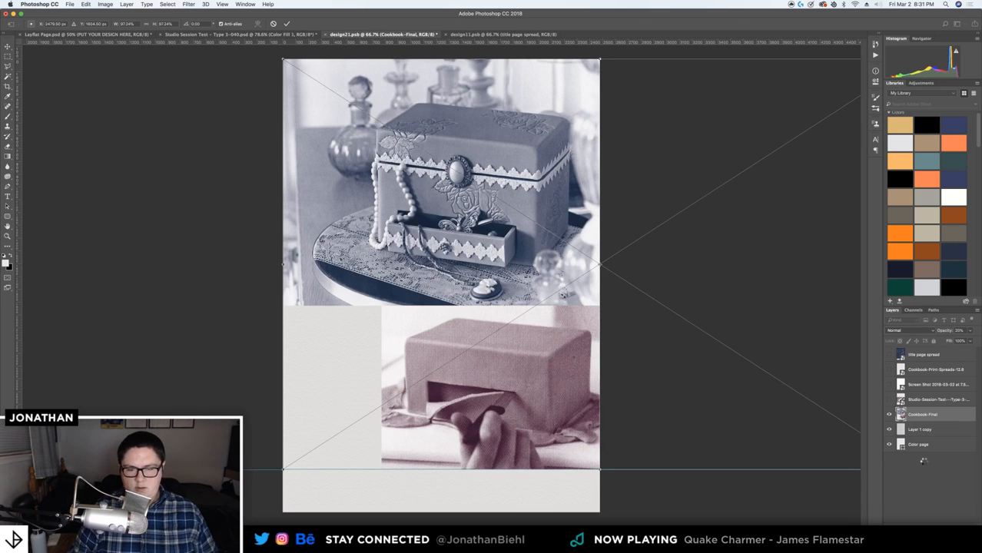
{"action": "key", "text": "Return"}
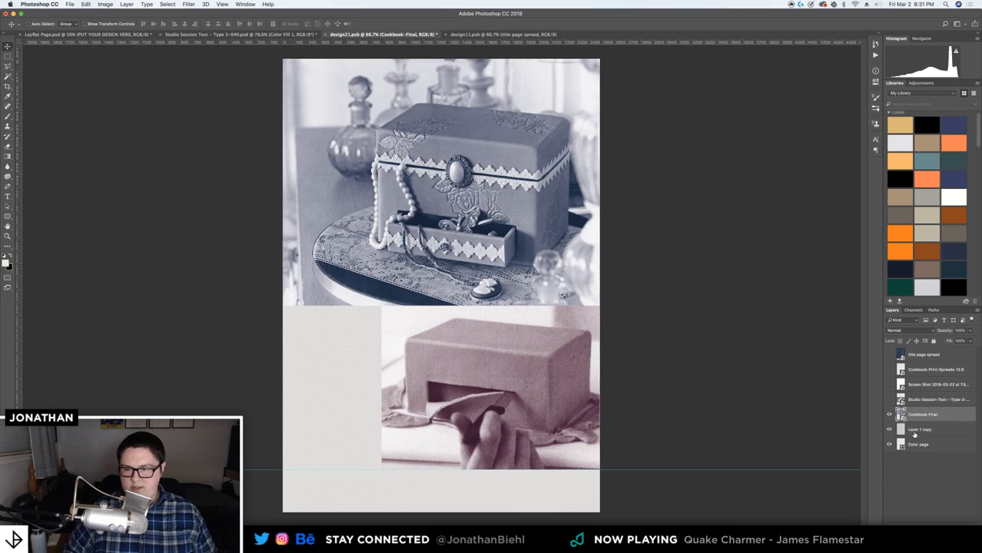
Move the Cookbook-Final layer to the top of the stack with Multiply blending and save design21.psb
{"action": "left_click_drag", "start_coordinate": [918, 414], "coordinate": [912, 360]}
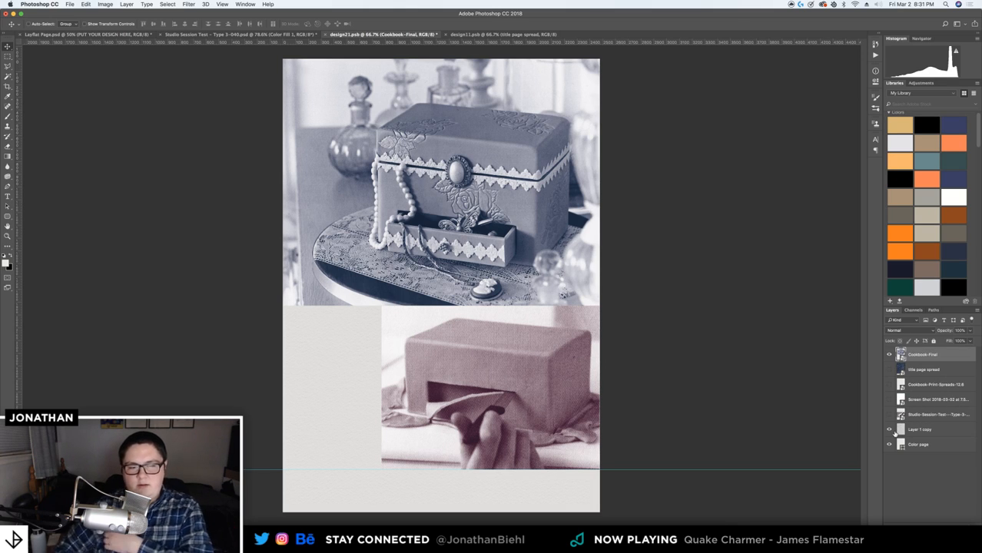
{"action": "left_click", "coordinate": [896, 330]}
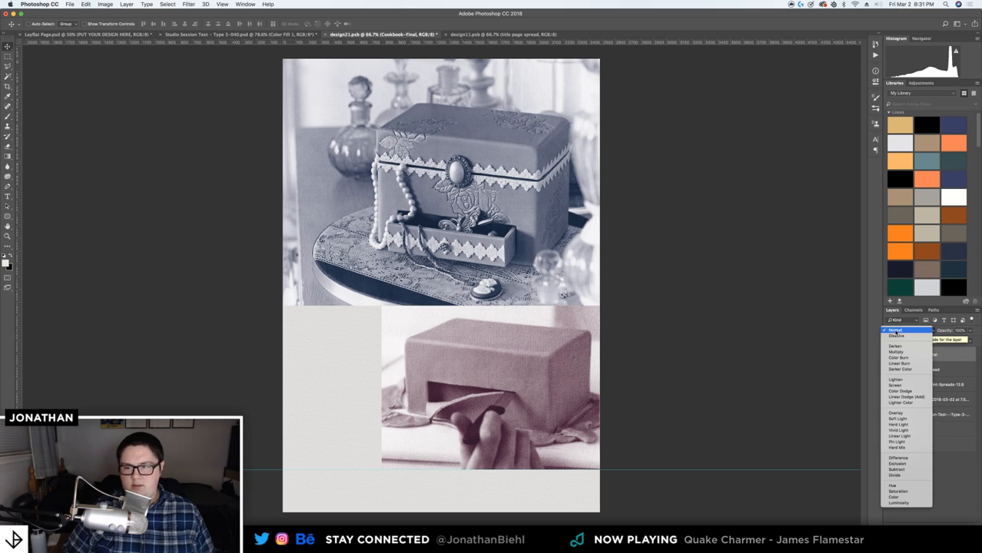
{"action": "left_click", "coordinate": [896, 352]}
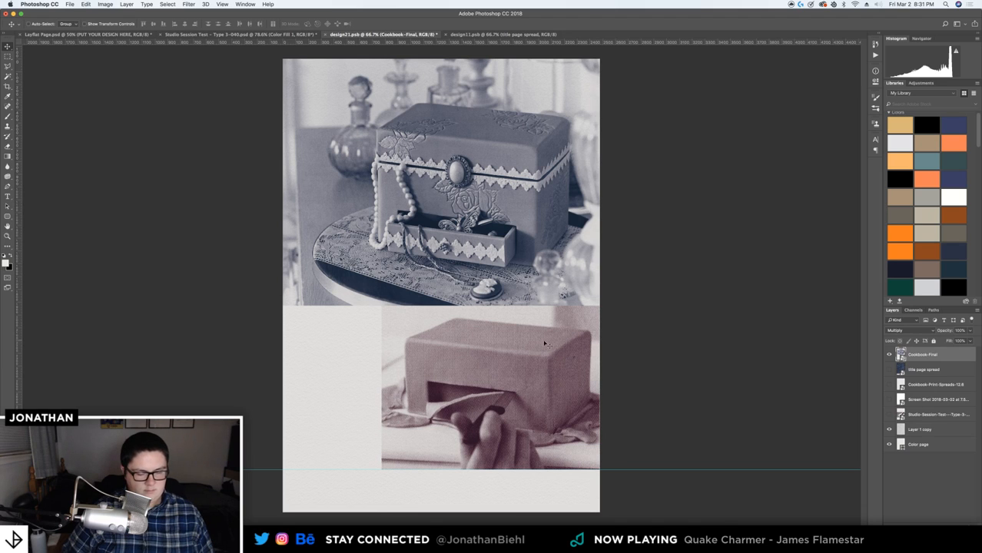
{"action": "left_click_drag", "start_coordinate": [591, 344], "coordinate": [500, 338]}
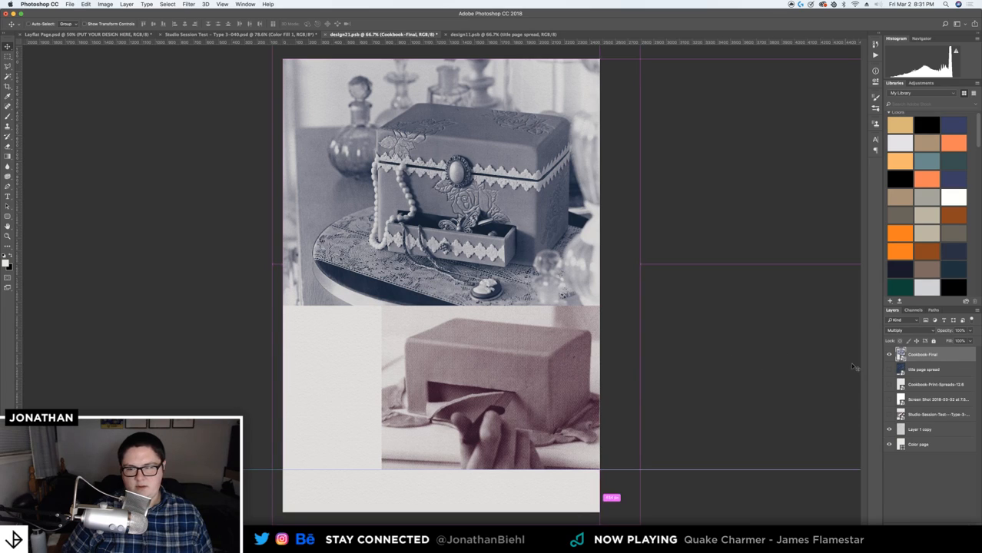
{"action": "key", "text": "ctrl+s"}
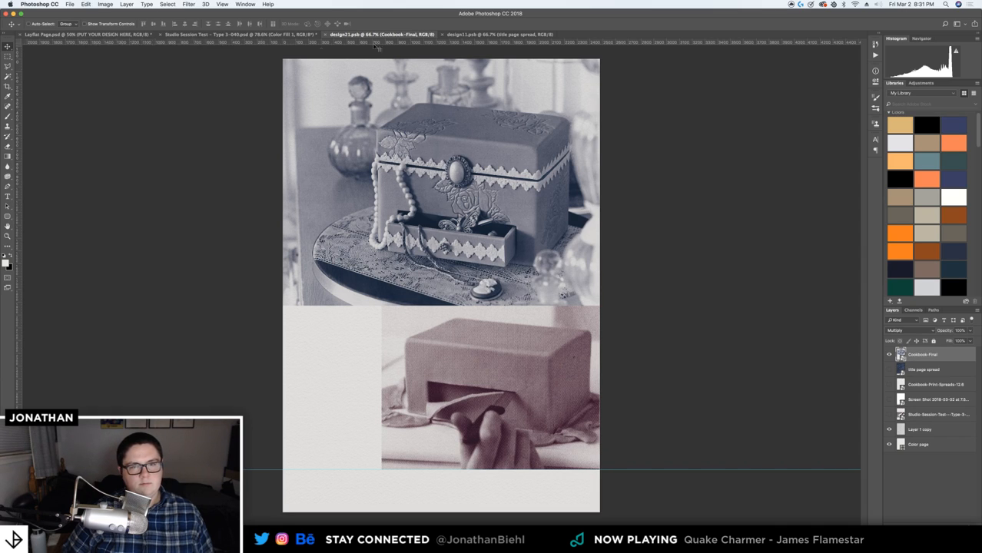
Place page 2 of Cookbook-Final, the contents spread, in design11.psb and shift its center onto the canvas's left edge
{"action": "left_click", "coordinate": [496, 35]}
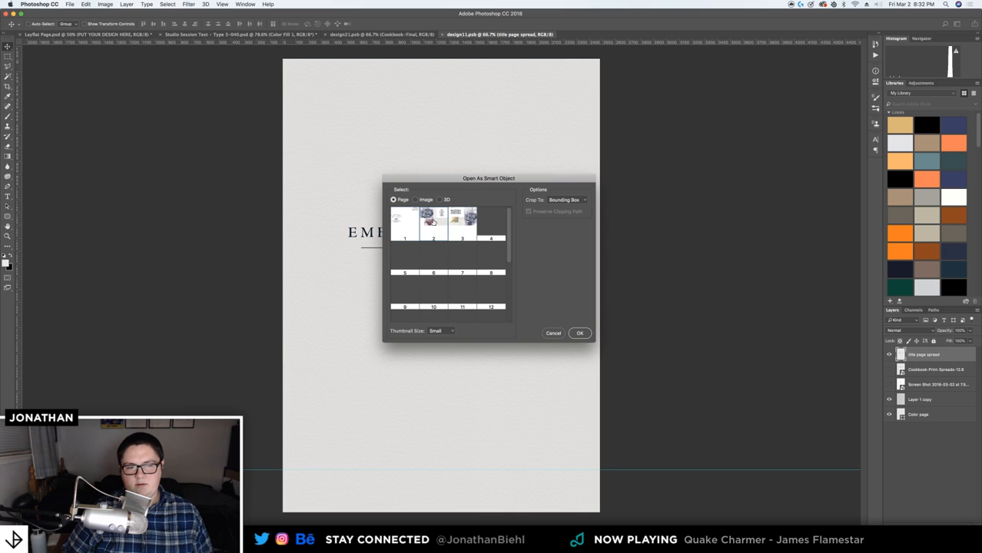
{"action": "left_click", "coordinate": [587, 334]}
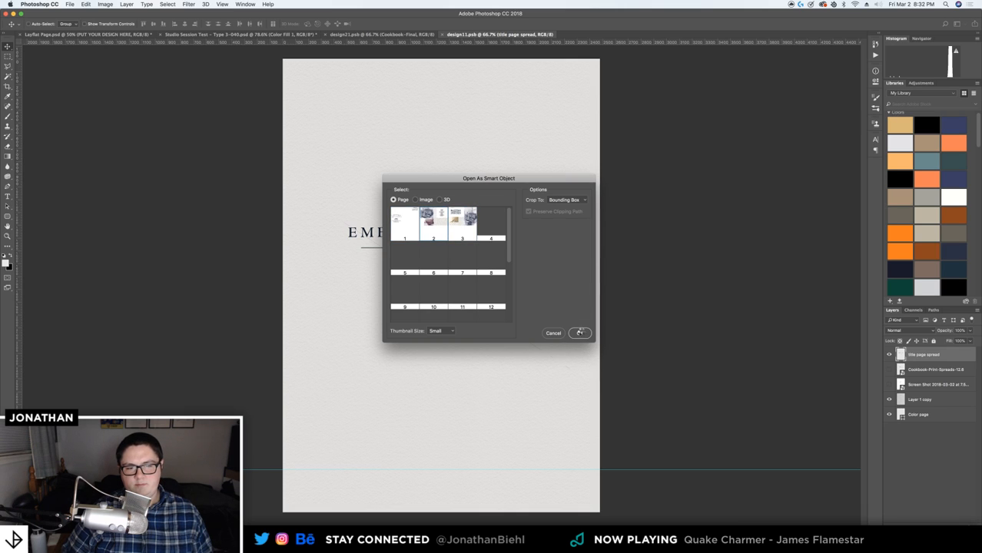
{"action": "left_click_drag", "start_coordinate": [451, 326], "coordinate": [404, 325]}
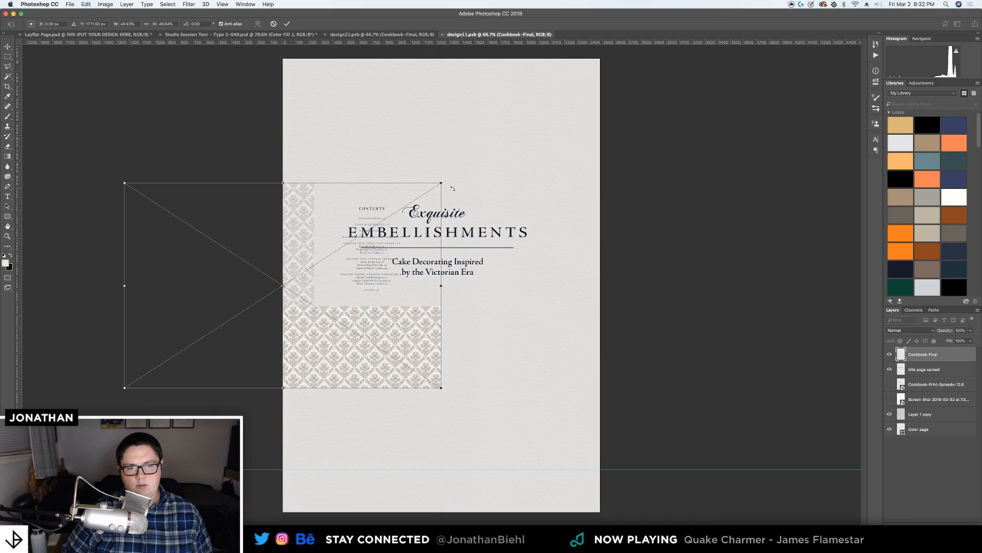
Scale the placed spread to about 97% and align it to the canvas's upper-right corner so its right half fills the canvas width
{"action": "left_click_drag", "start_coordinate": [439, 184], "coordinate": [599, 80]}
{"action": "left_click_drag", "start_coordinate": [587, 175], "coordinate": [589, 156]}
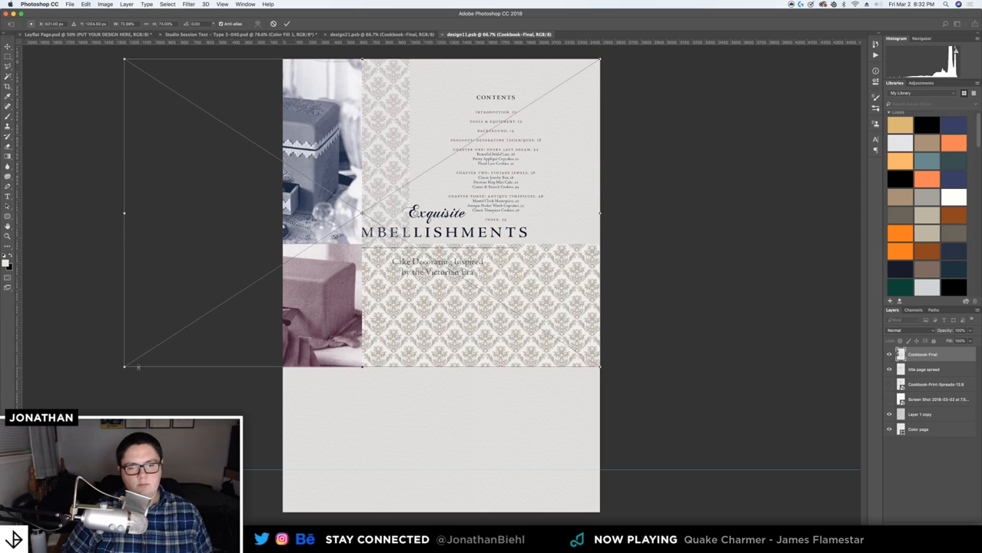
{"action": "left_click_drag", "start_coordinate": [124, 367], "coordinate": [30, 385]}
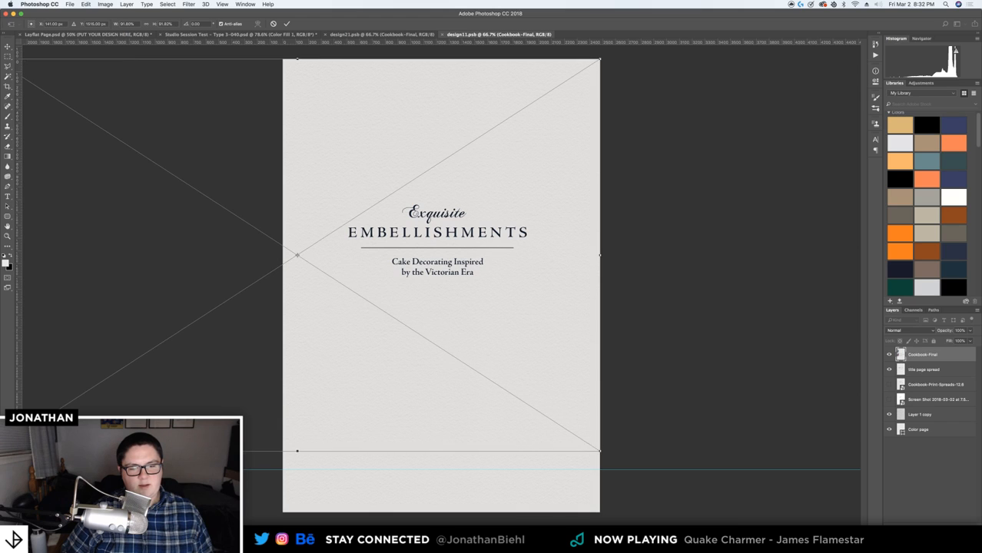
{"action": "left_click_drag", "start_coordinate": [599, 449], "coordinate": [631, 472]}
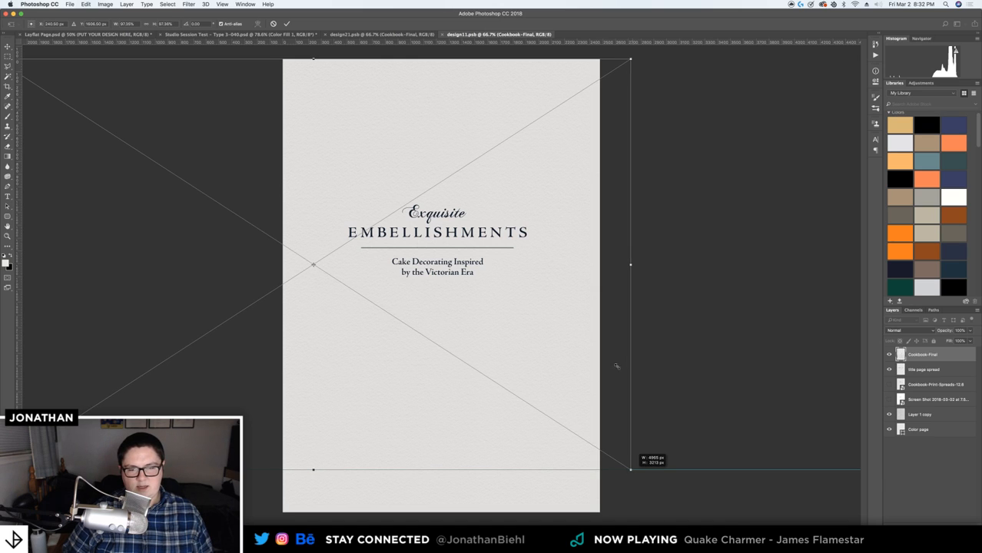
{"action": "left_click_drag", "start_coordinate": [596, 325], "coordinate": [571, 321]}
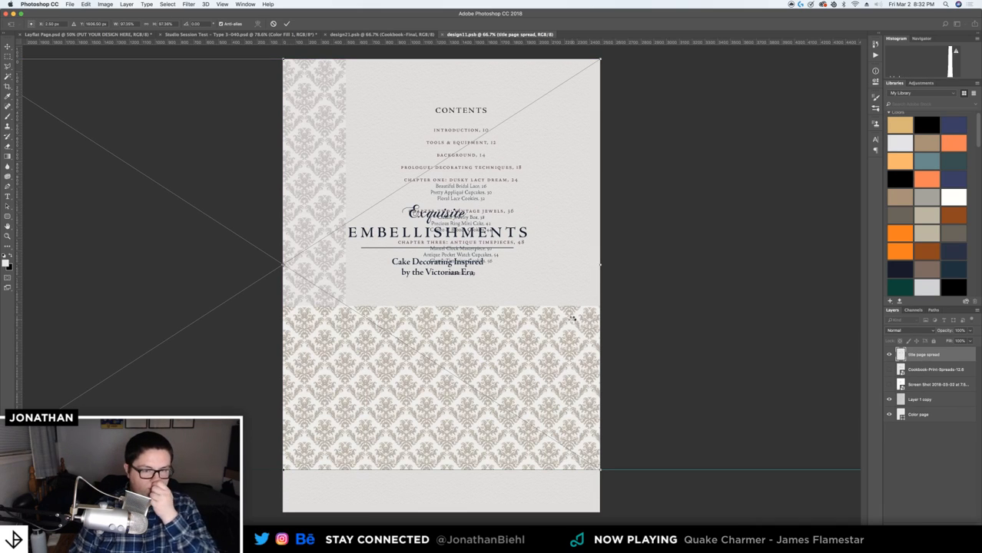
{"action": "key", "text": "Return"}
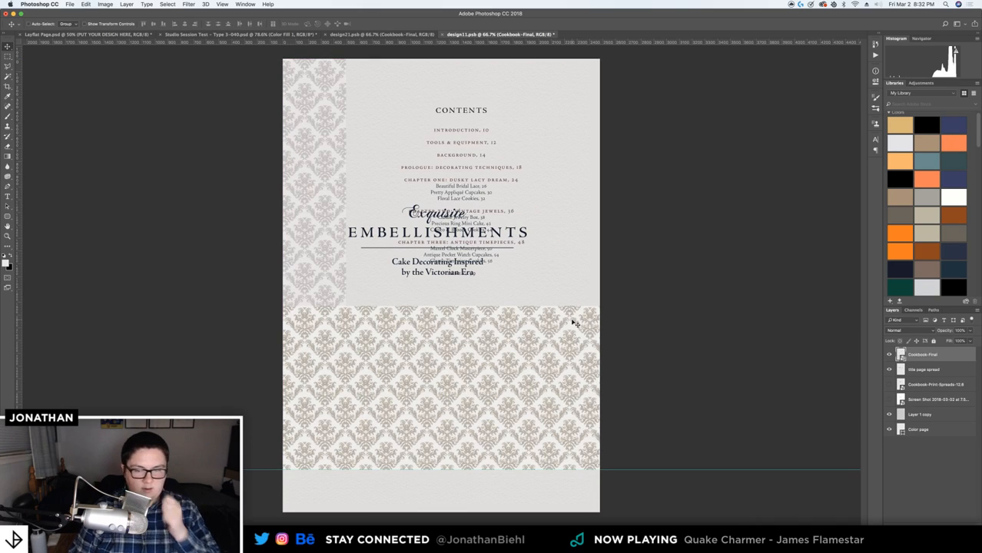
Hide the title page spread layer, set the Cookbook-Final layer to Multiply blending and save design11.psb
{"action": "left_click", "coordinate": [890, 369]}
{"action": "left_click", "coordinate": [911, 330]}
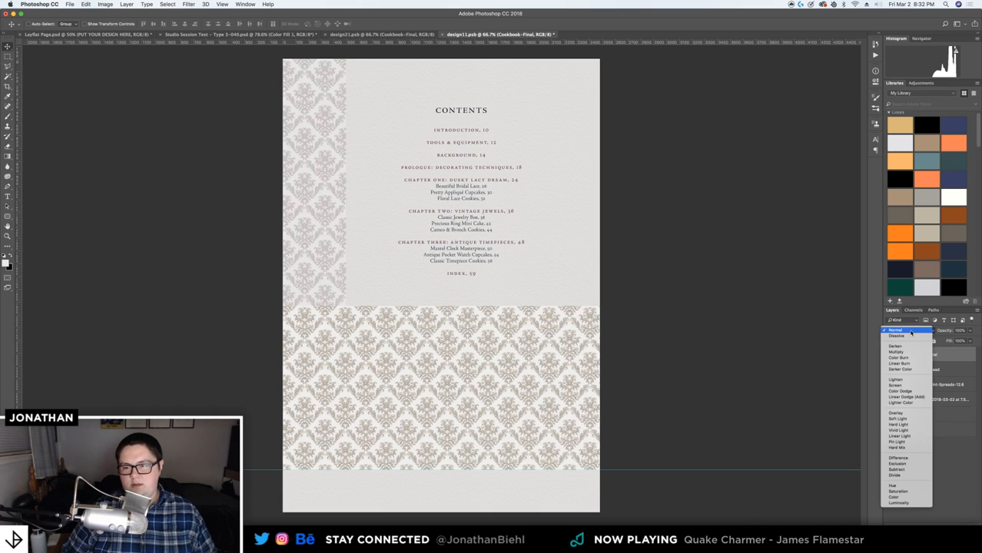
{"action": "left_click", "coordinate": [904, 351]}
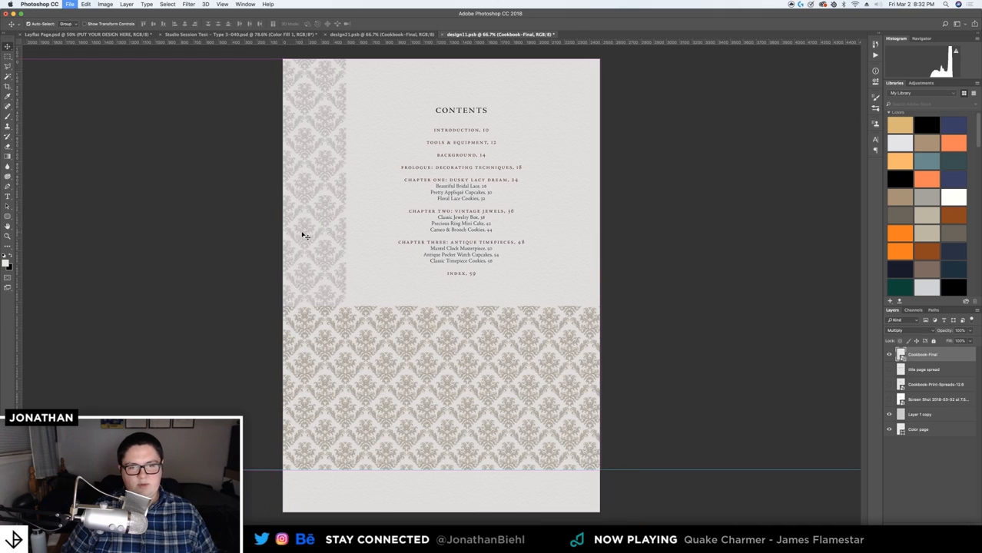
{"action": "key", "text": "super+s"}
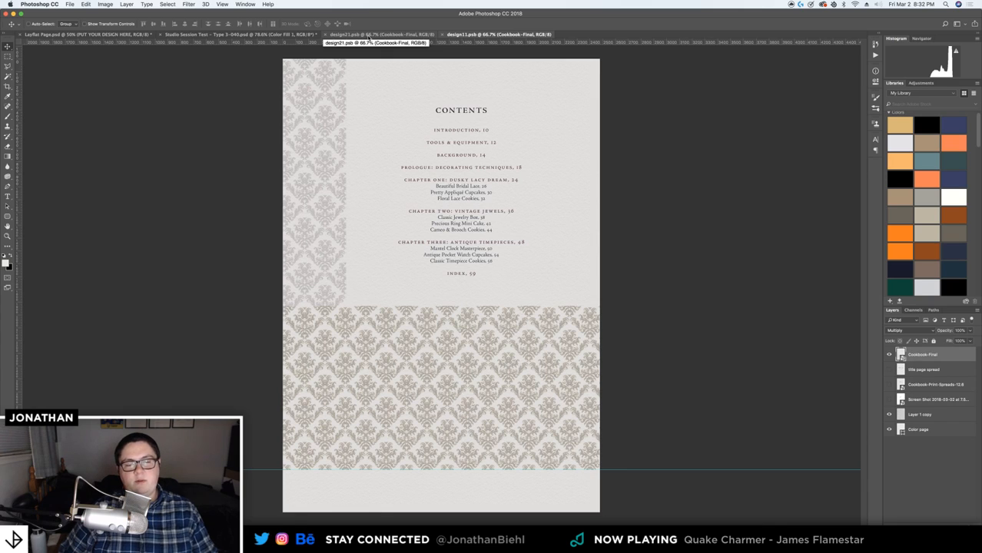
Examine the contents spread in the Layflat Page.psd mockup, both close up and as a whole
{"action": "left_click", "coordinate": [108, 35]}
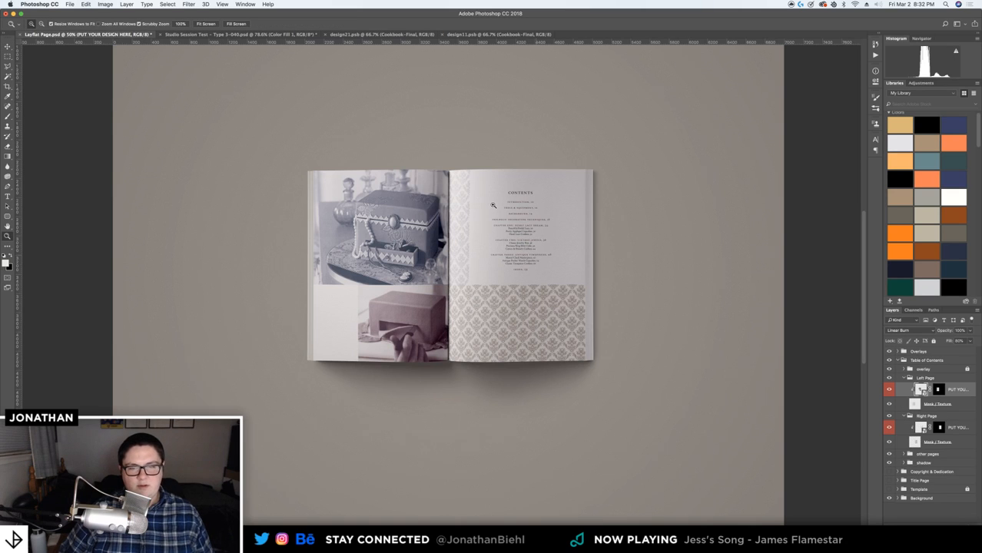
{"action": "key", "text": "z"}
{"action": "left_click", "coordinate": [492, 206]}
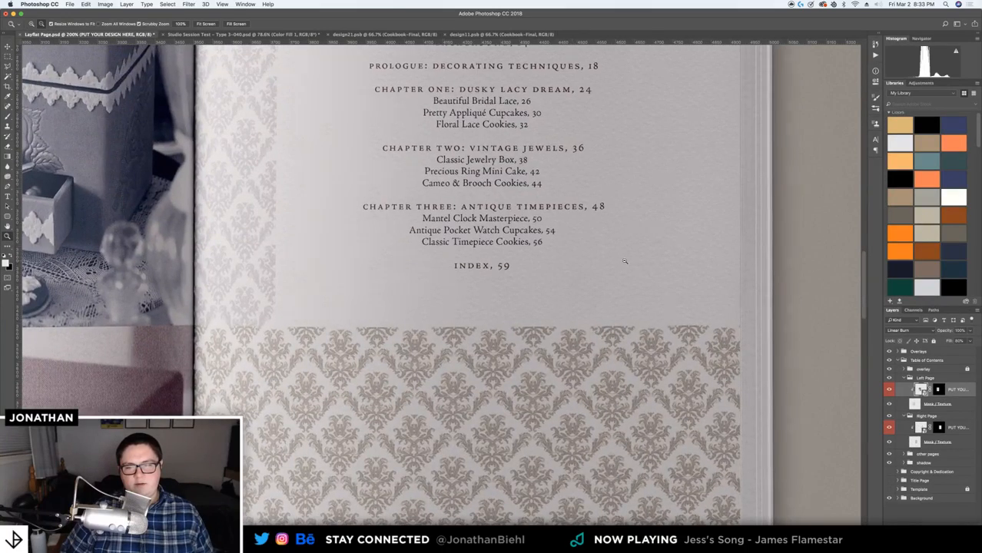
{"action": "left_click", "coordinate": [625, 262], "text": "alt"}
{"action": "left_click", "coordinate": [532, 213]}
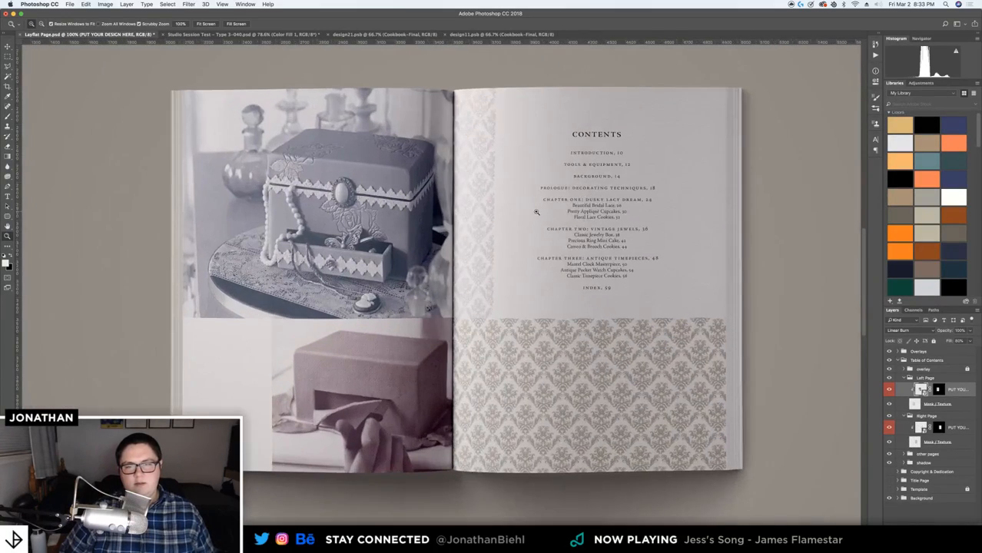
{"action": "left_click", "coordinate": [538, 231], "text": "alt"}
{"action": "left_click", "coordinate": [507, 235], "text": "alt"}
{"action": "left_click", "coordinate": [477, 240], "text": "alt"}
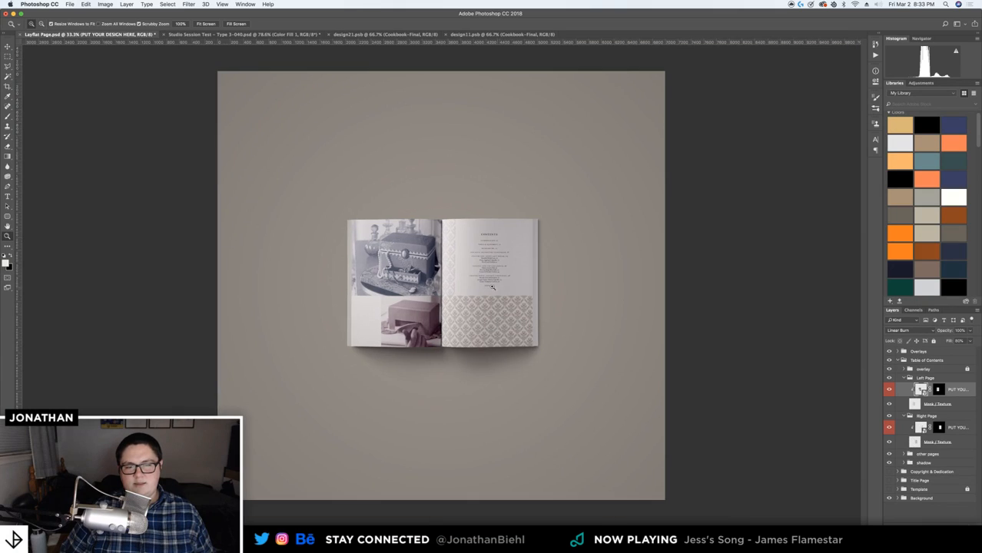
{"action": "left_click", "coordinate": [484, 244], "text": "alt"}
Hide the Overlays group, inspect the contents spread close up and save Layflat Page.psd
{"action": "key", "text": "v"}
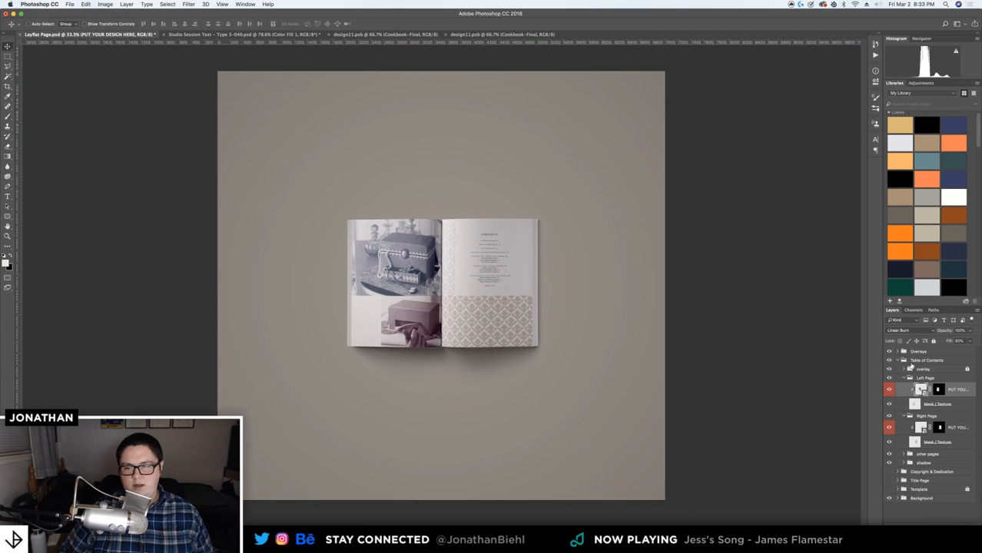
{"action": "key", "text": "z"}
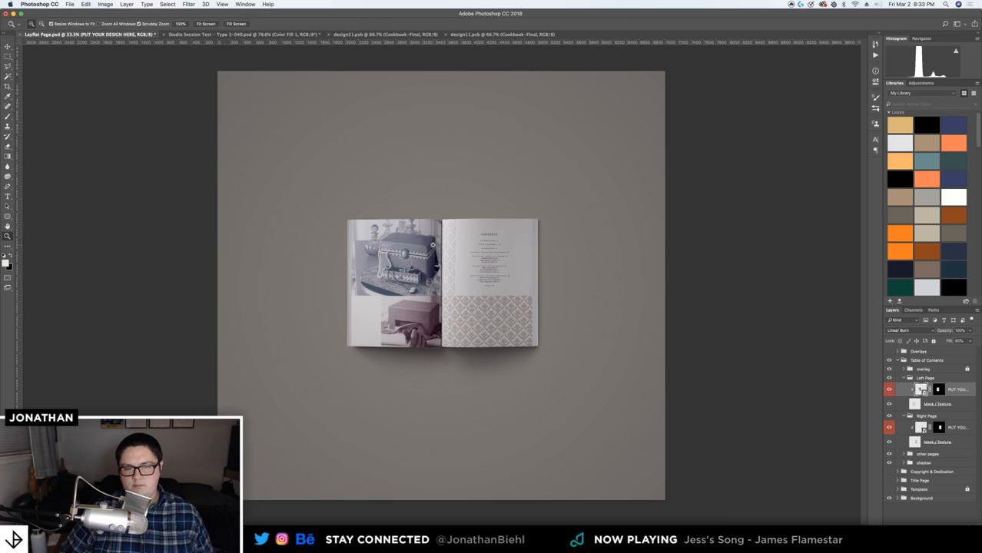
{"action": "left_click", "coordinate": [455, 259]}
{"action": "left_click", "coordinate": [472, 280]}
{"action": "left_click", "coordinate": [451, 309]}
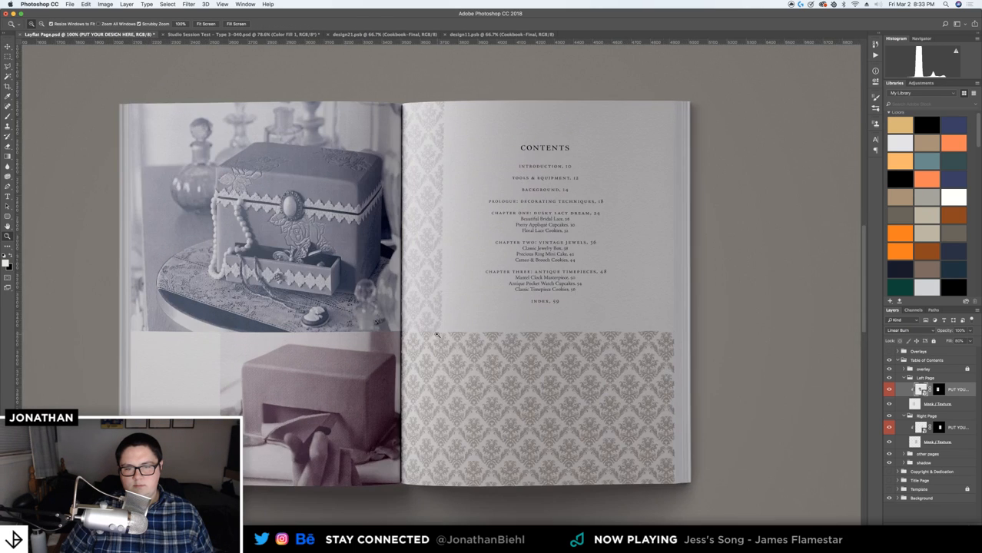
{"action": "key", "text": "alt"}
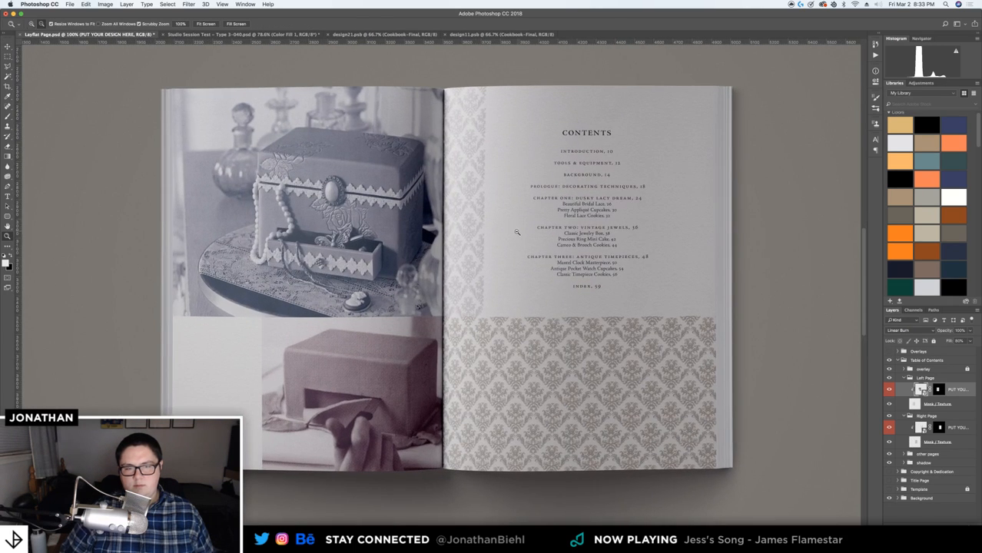
{"action": "left_click_drag", "start_coordinate": [521, 237], "coordinate": [514, 239]}
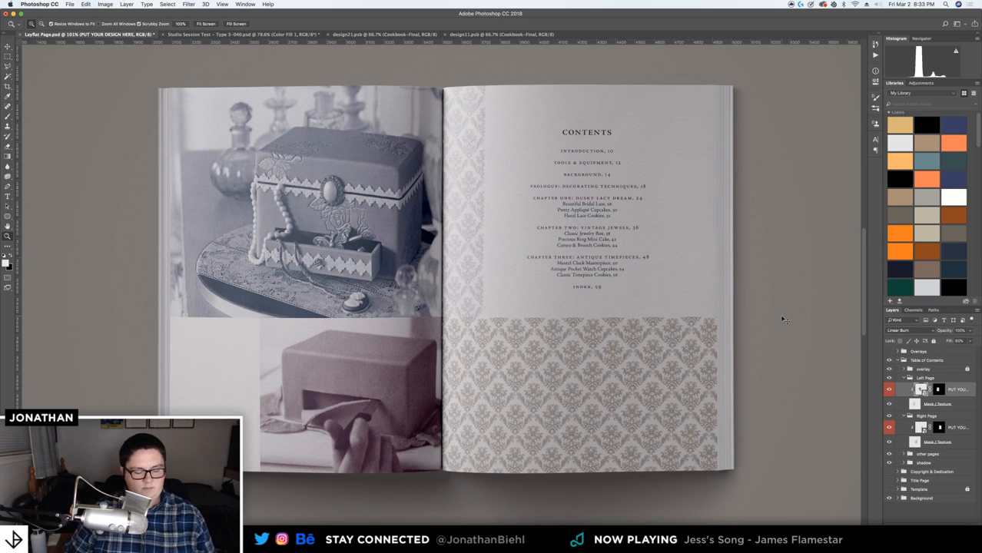
{"action": "key", "text": "super+s"}
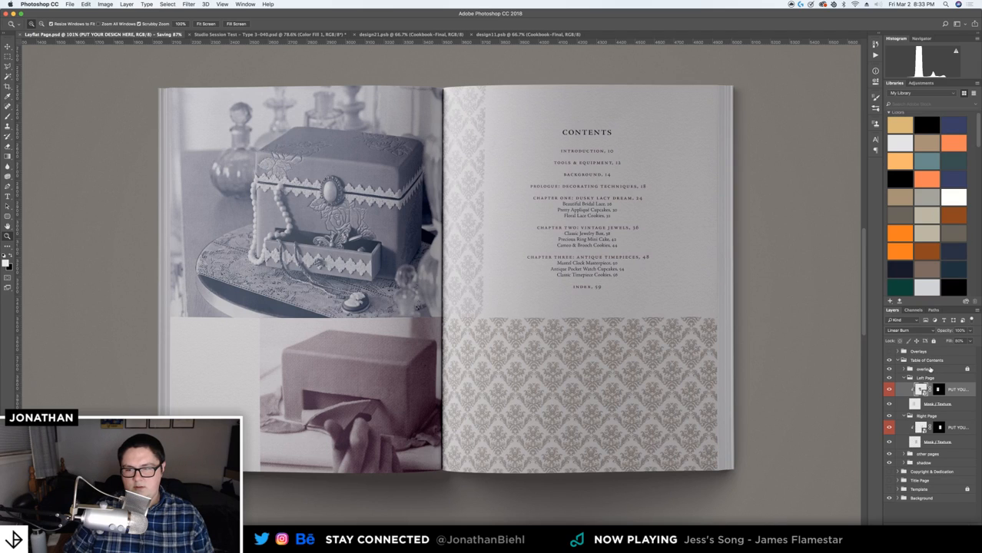
Unlock the overlay group inside Table of Contents, and lock and hide the top-level Overlays group
{"action": "left_click", "coordinate": [930, 369]}
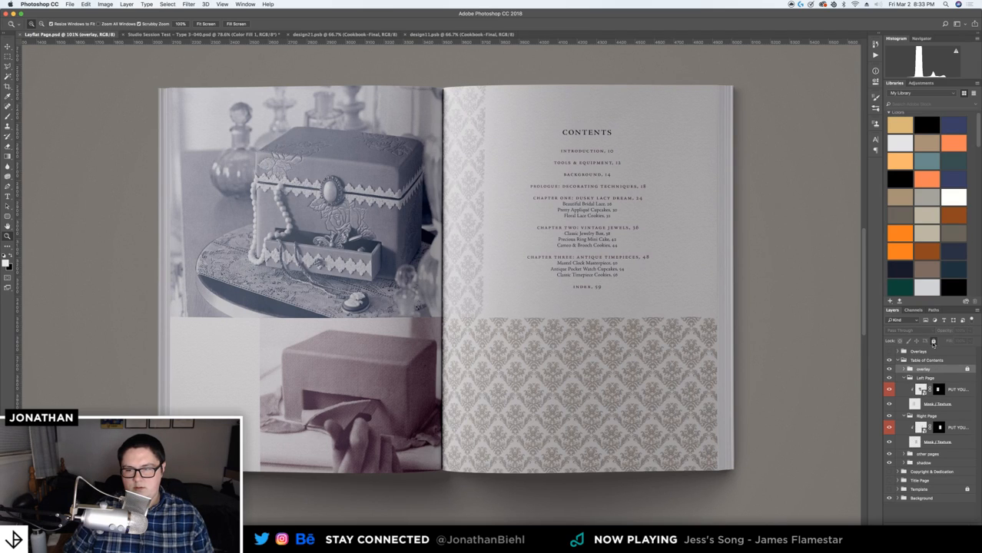
{"action": "left_click", "coordinate": [932, 350]}
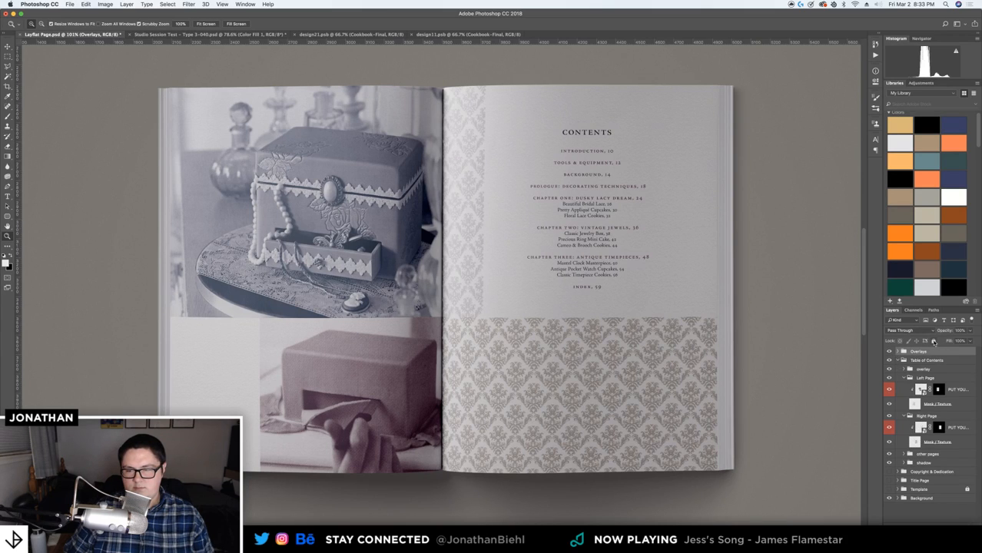
{"action": "left_click", "coordinate": [889, 351]}
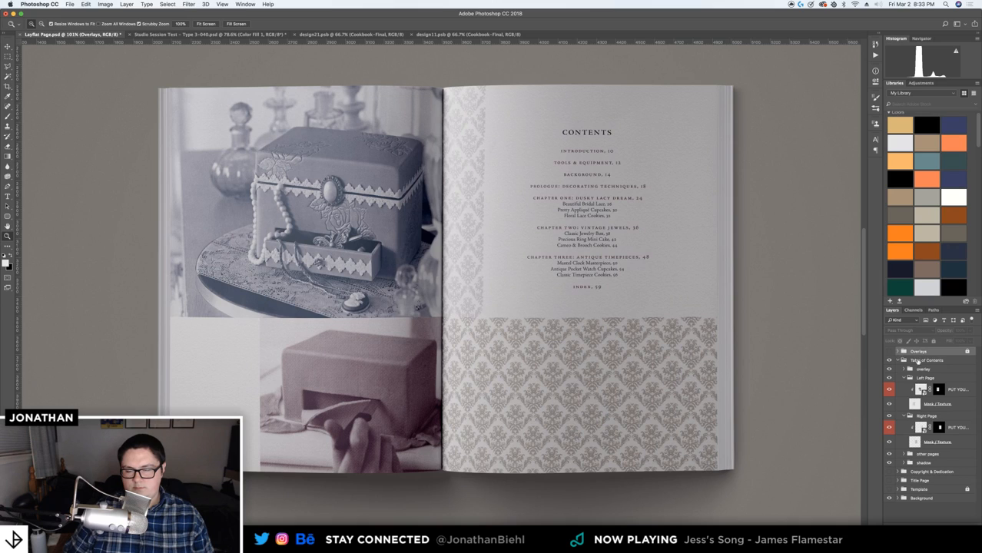
Duplicate the Table of Contents group, then hide and collapse the copy
{"action": "left_click", "coordinate": [928, 360]}
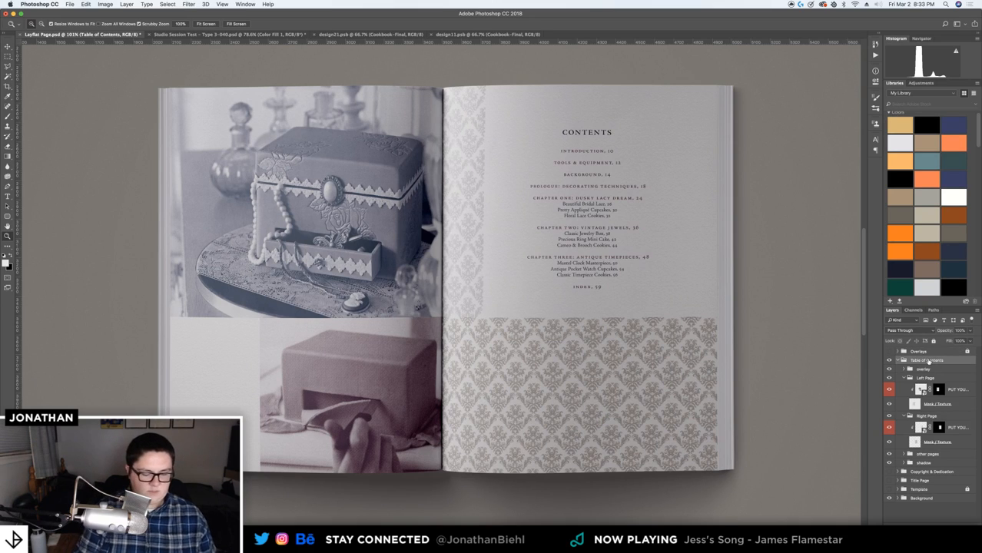
{"action": "key", "text": "super+j"}
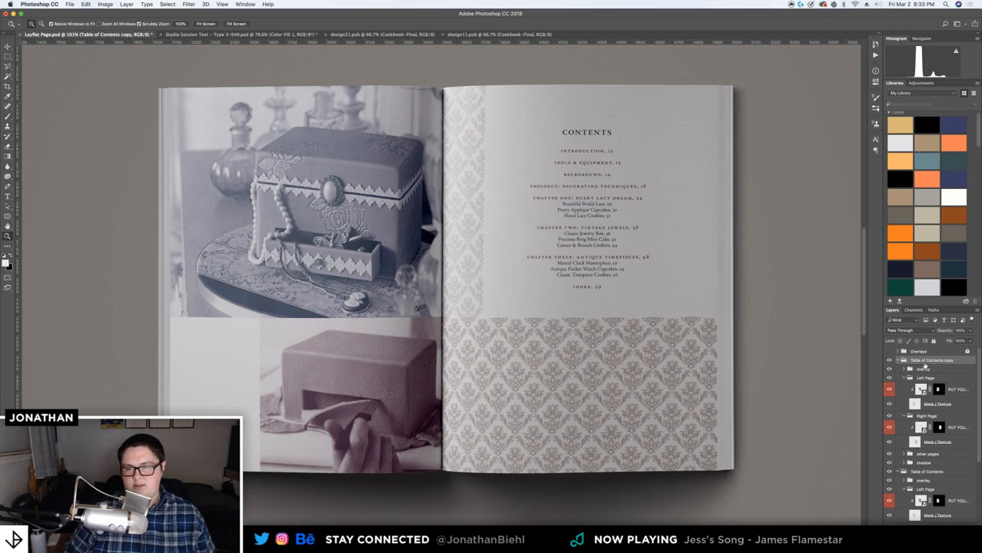
{"action": "left_click", "coordinate": [889, 360]}
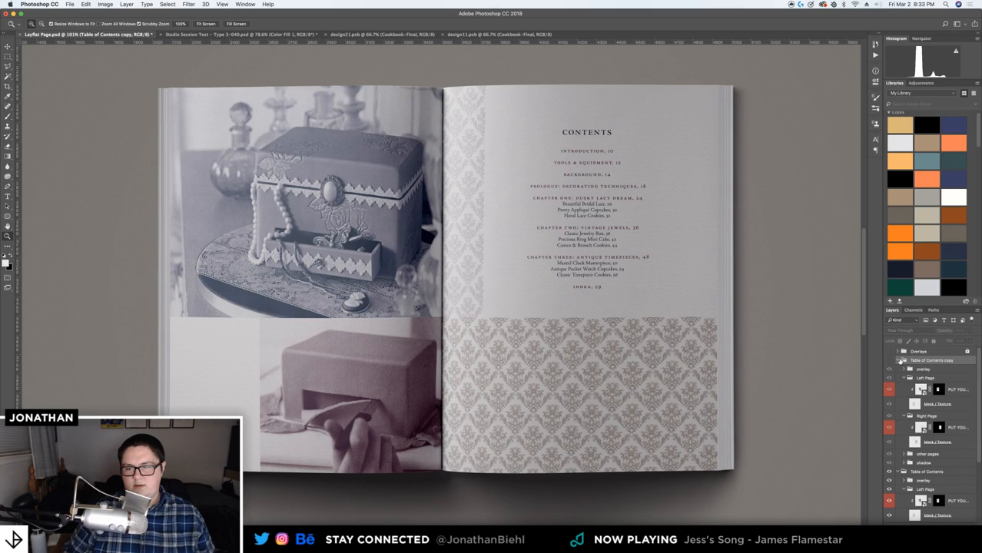
{"action": "left_click", "coordinate": [897, 360]}
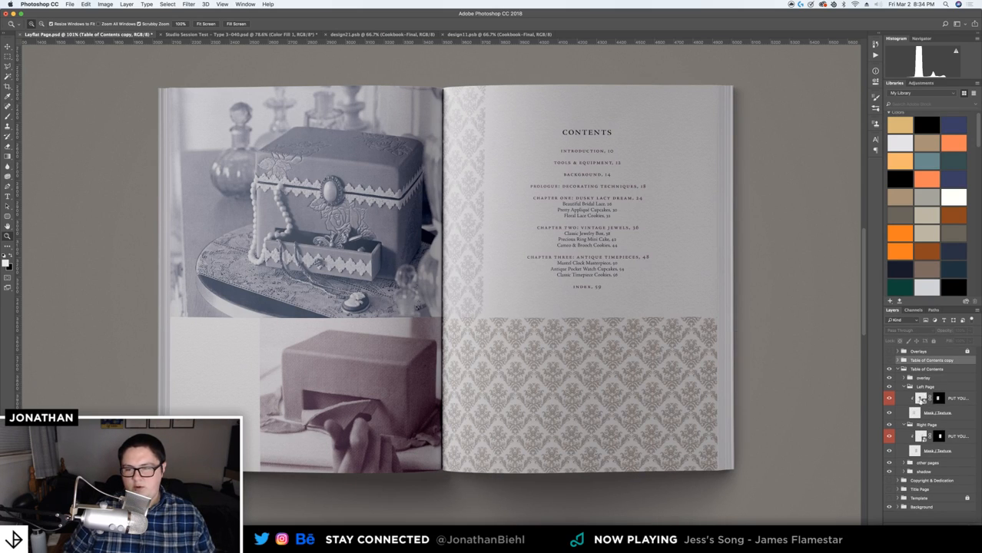
Rasterize the Left Page design smart object in the original Table of Contents group
{"action": "right_click", "coordinate": [920, 399]}
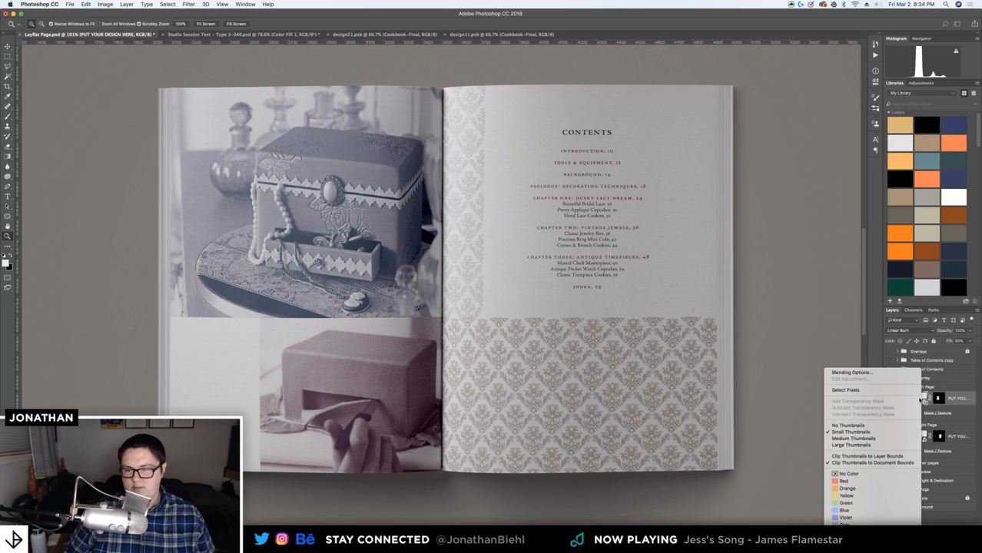
{"action": "left_click", "coordinate": [958, 400]}
{"action": "right_click", "coordinate": [957, 400]}
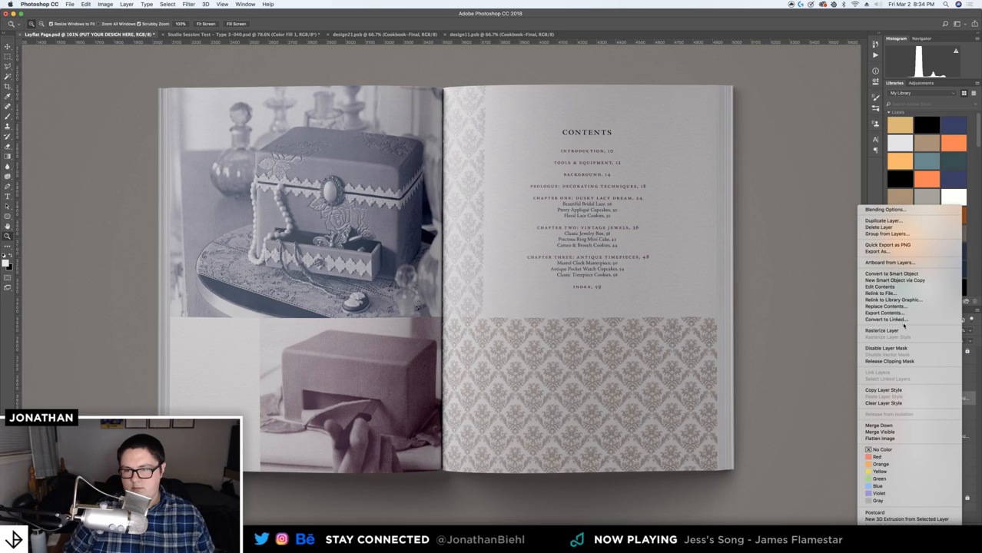
{"action": "left_click", "coordinate": [894, 330]}
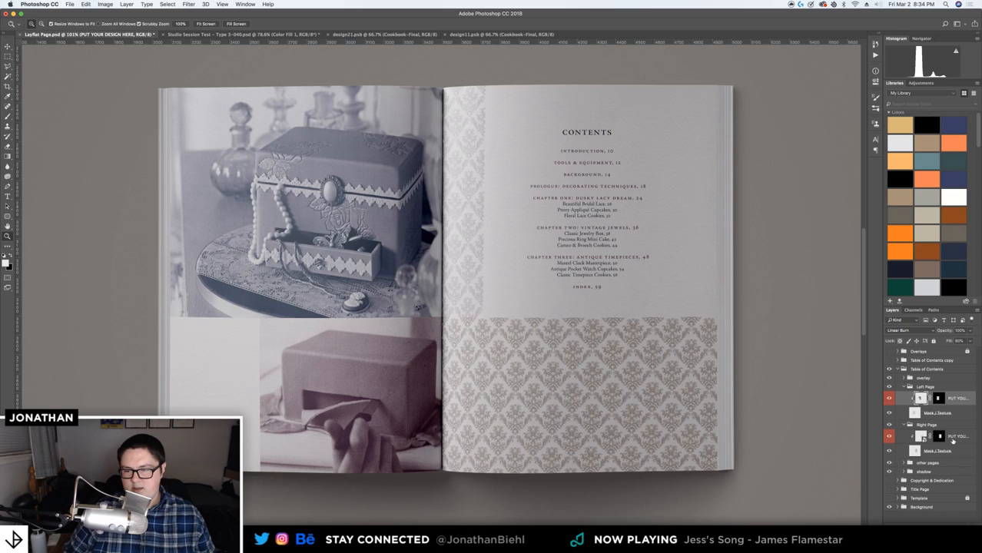
{"action": "left_click", "coordinate": [953, 438]}
{"action": "right_click", "coordinate": [953, 438]}
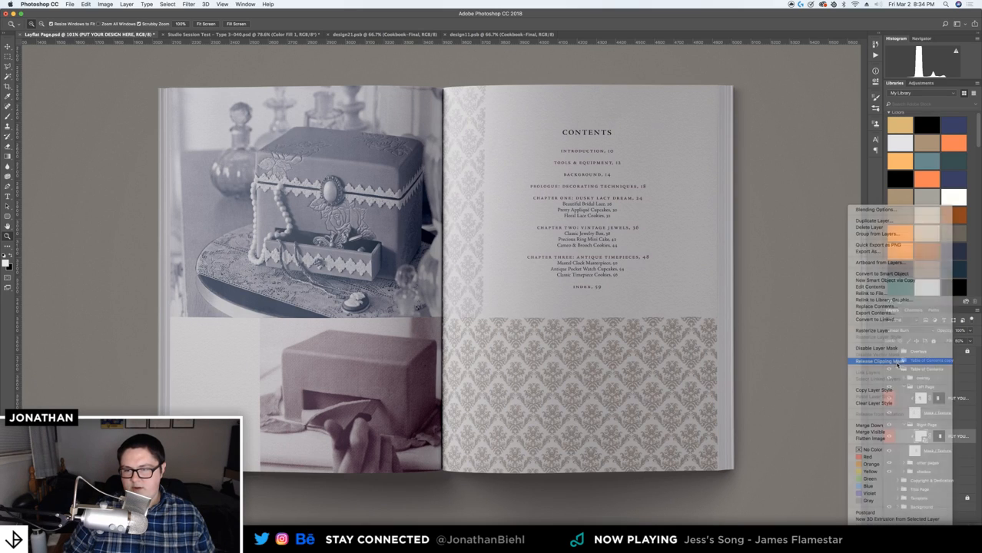
{"action": "left_click", "coordinate": [897, 362]}
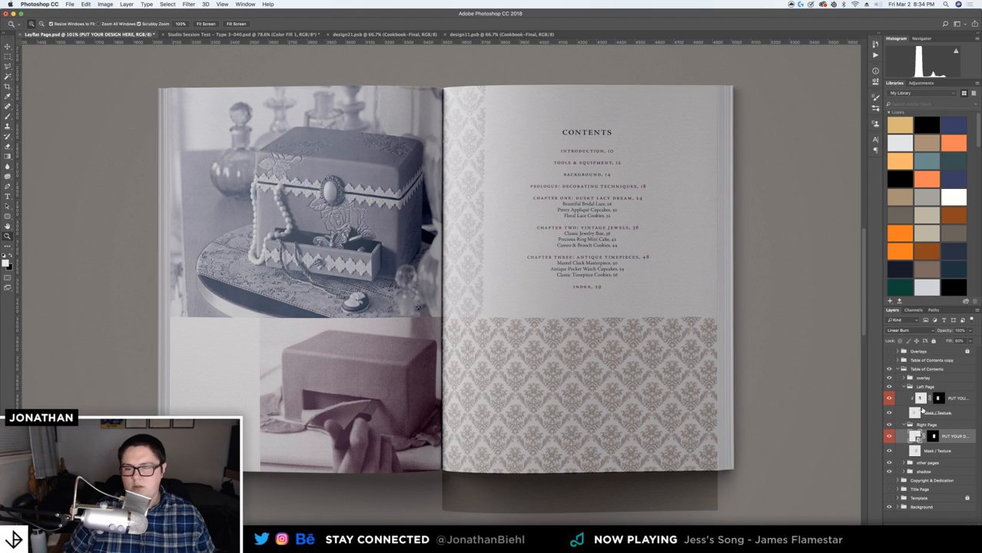
{"action": "left_click_drag", "start_coordinate": [561, 452], "coordinate": [492, 451]}
{"action": "left_click_drag", "start_coordinate": [523, 347], "coordinate": [553, 348]}
{"action": "key", "text": "super+z"}
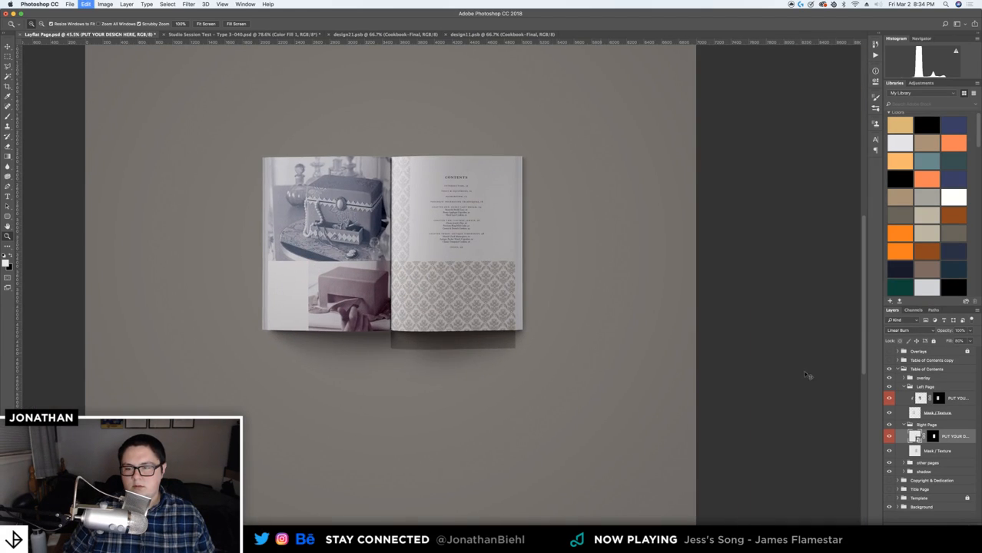
{"action": "key", "text": "v"}
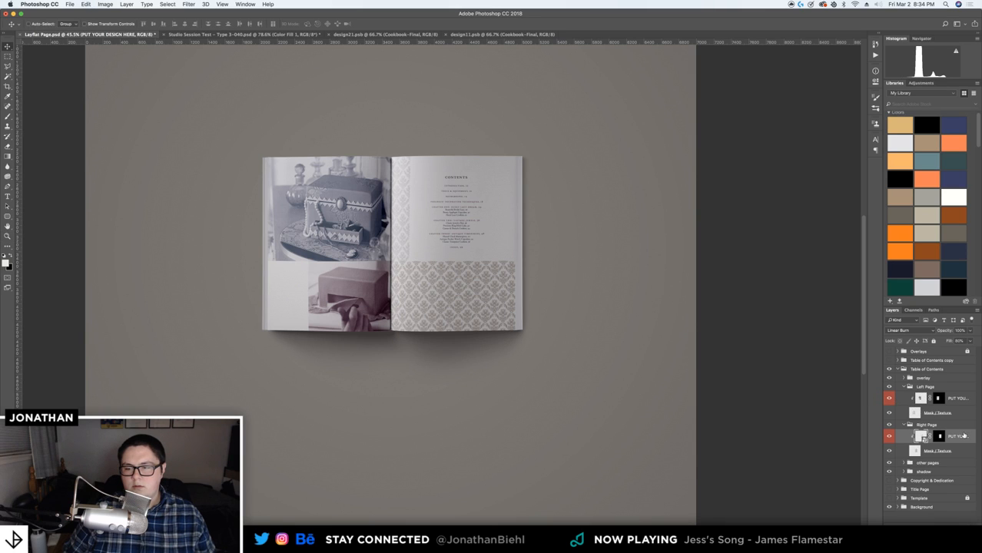
Rasterize the Right Page design smart object in Table of Contents, inspect the spread close up and collapse the group
{"action": "right_click", "coordinate": [969, 437]}
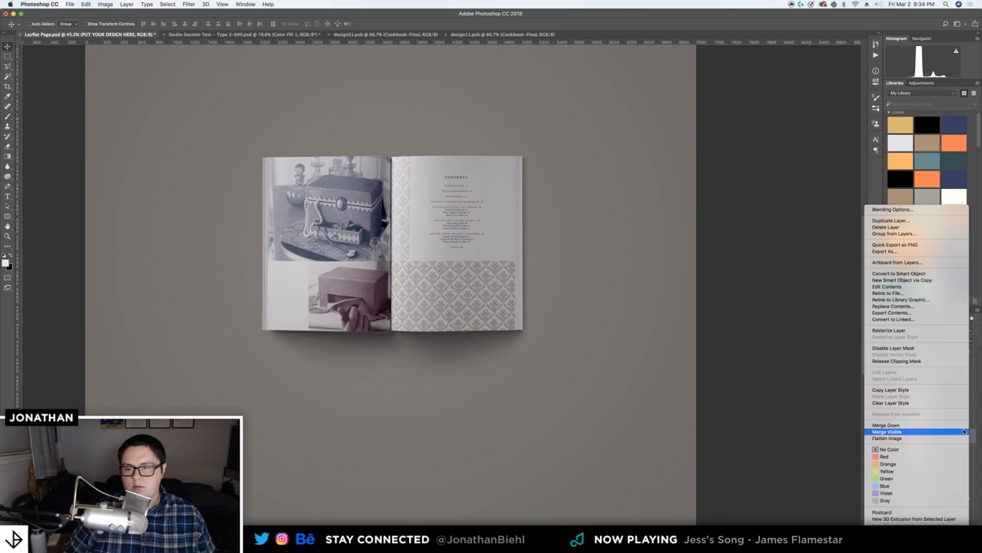
{"action": "left_click", "coordinate": [912, 331]}
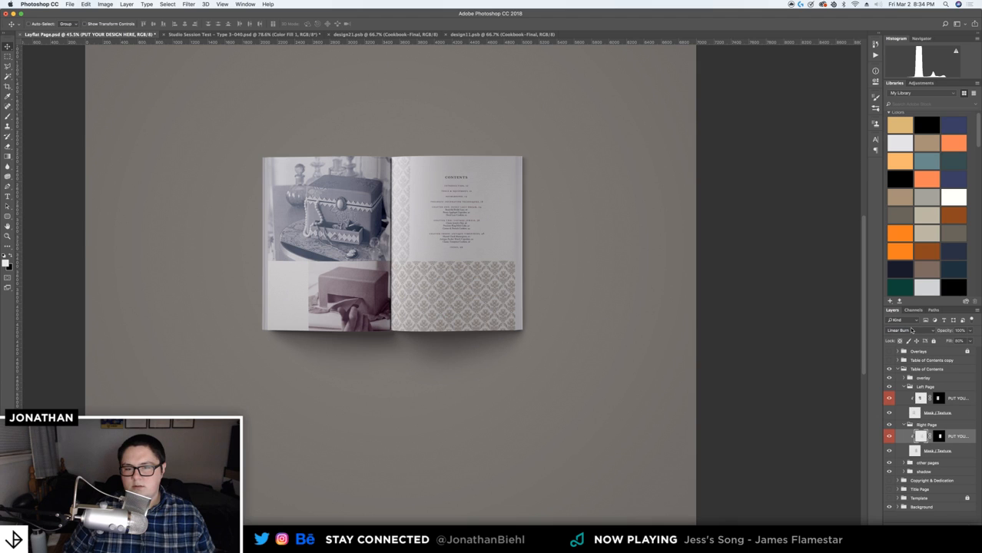
{"action": "key", "text": "z"}
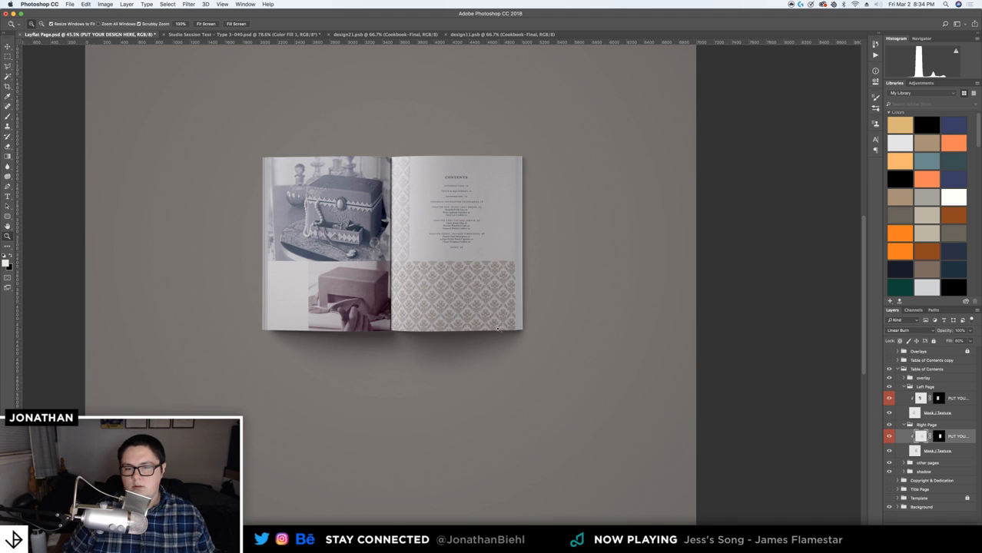
{"action": "left_click_drag", "start_coordinate": [388, 270], "coordinate": [599, 362]}
{"action": "key", "text": "v"}
{"action": "left_click", "coordinate": [906, 387]}
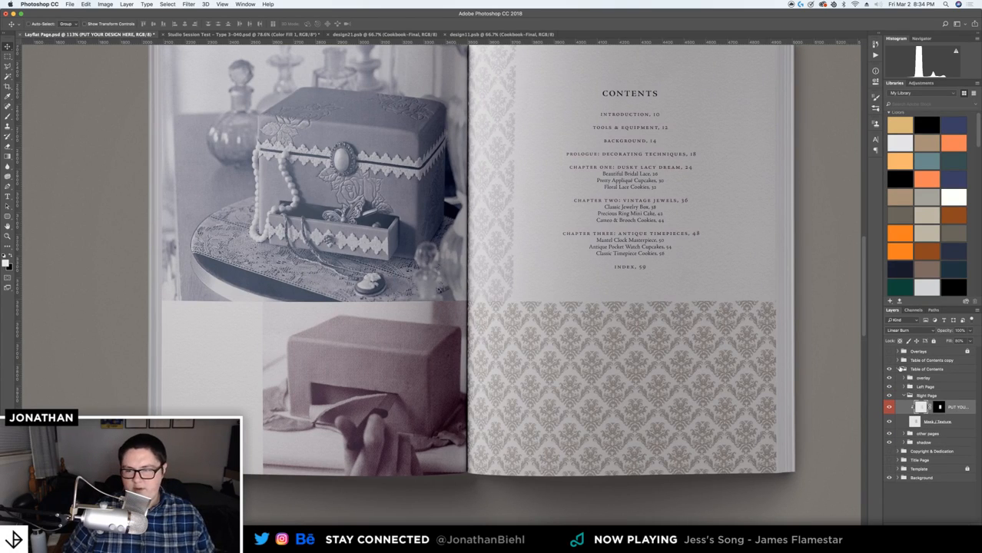
{"action": "left_click", "coordinate": [898, 370]}
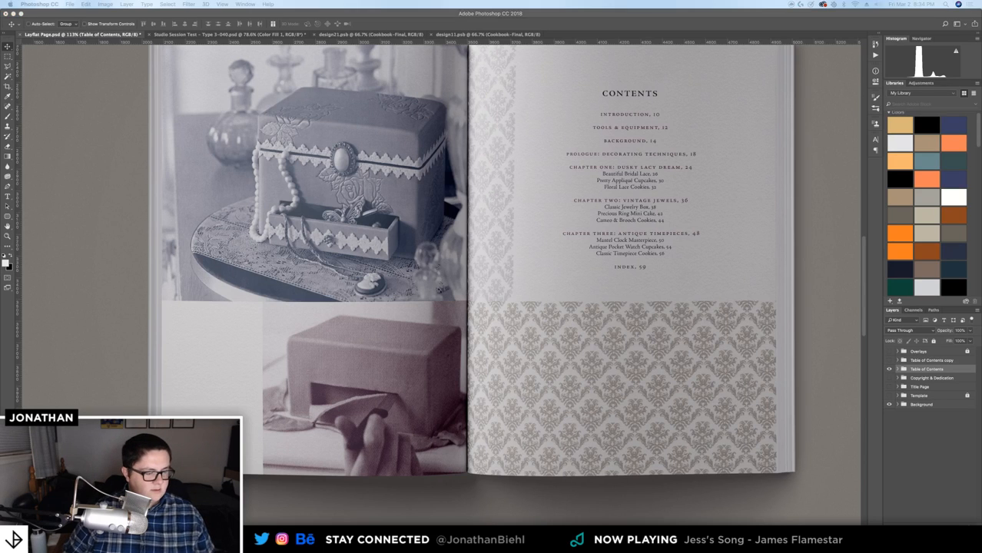
Preview Cookbook-Final.pdf in Finder and look at its Introduction spread
{"action": "key", "text": "space"}
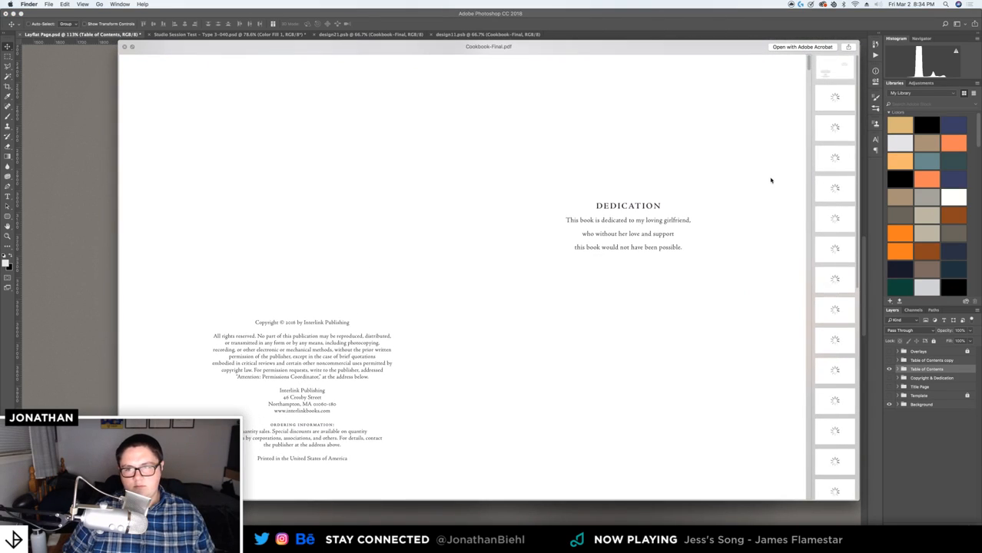
{"action": "left_click", "coordinate": [836, 133]}
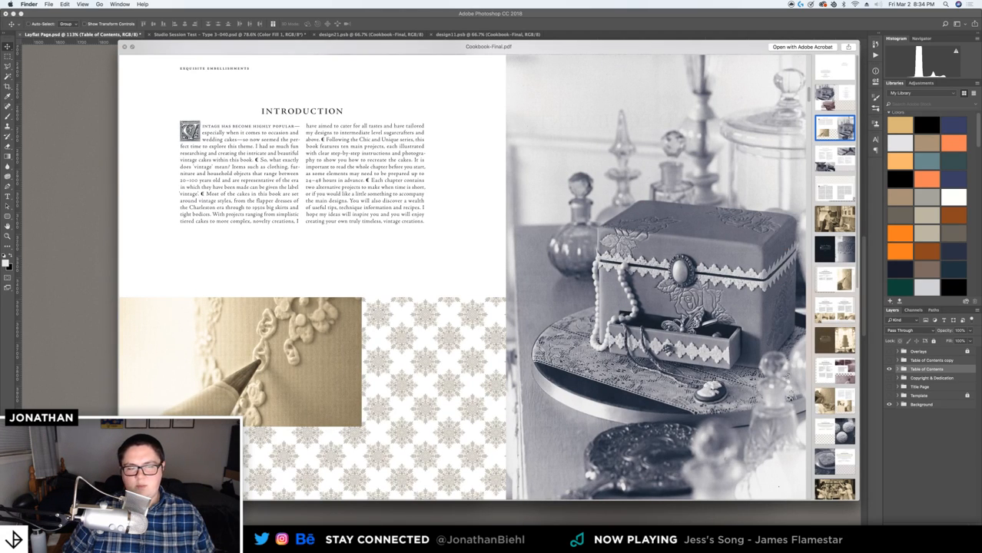
{"action": "key", "text": "space"}
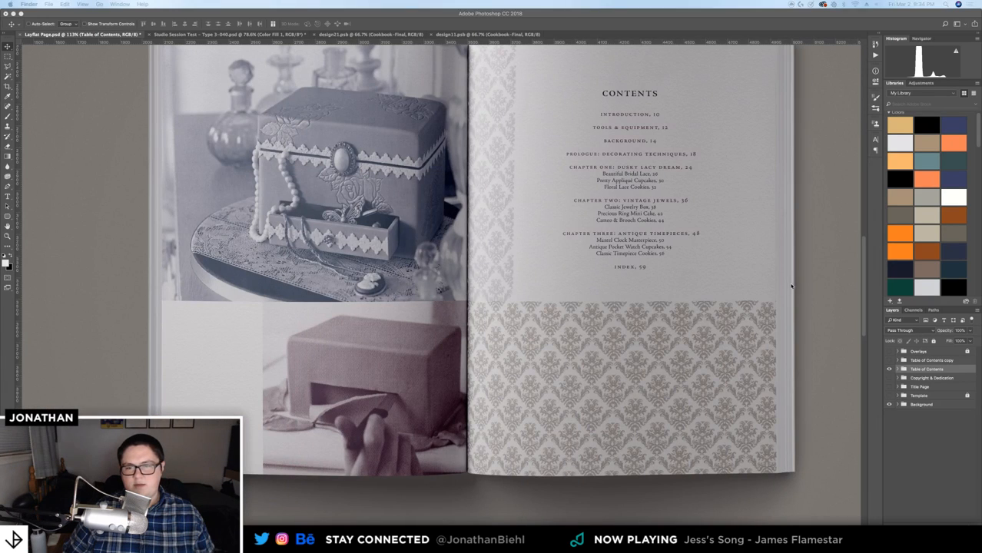
Hide the Table of Contents group in Photoshop and rename its copy as 14-15
{"action": "left_click", "coordinate": [791, 286]}
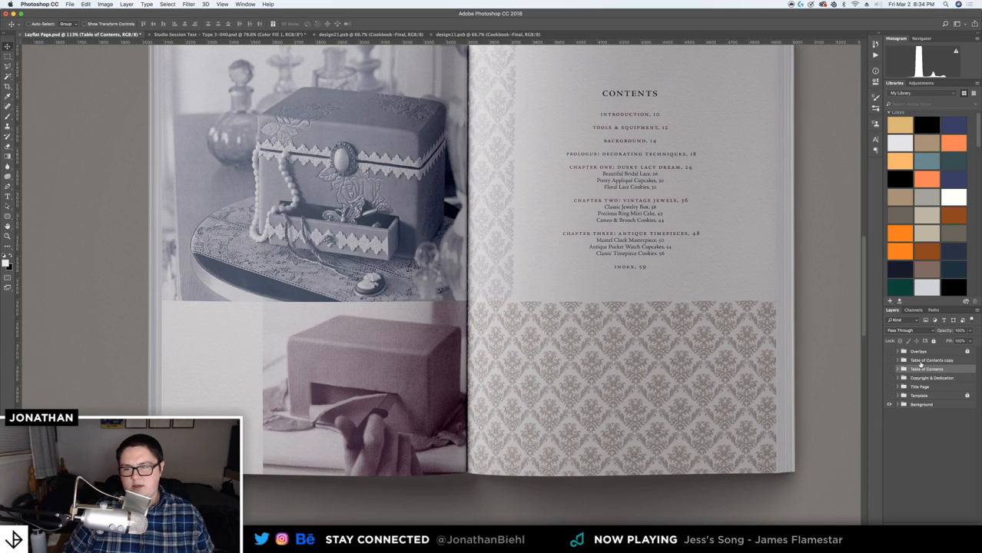
{"action": "double_click", "coordinate": [931, 360]}
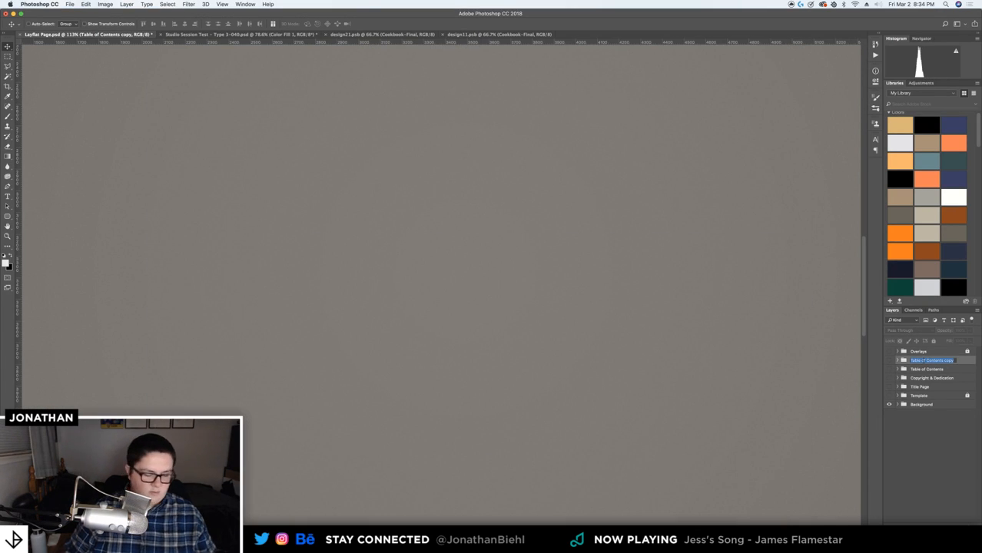
{"action": "key", "text": "BackSpace"}
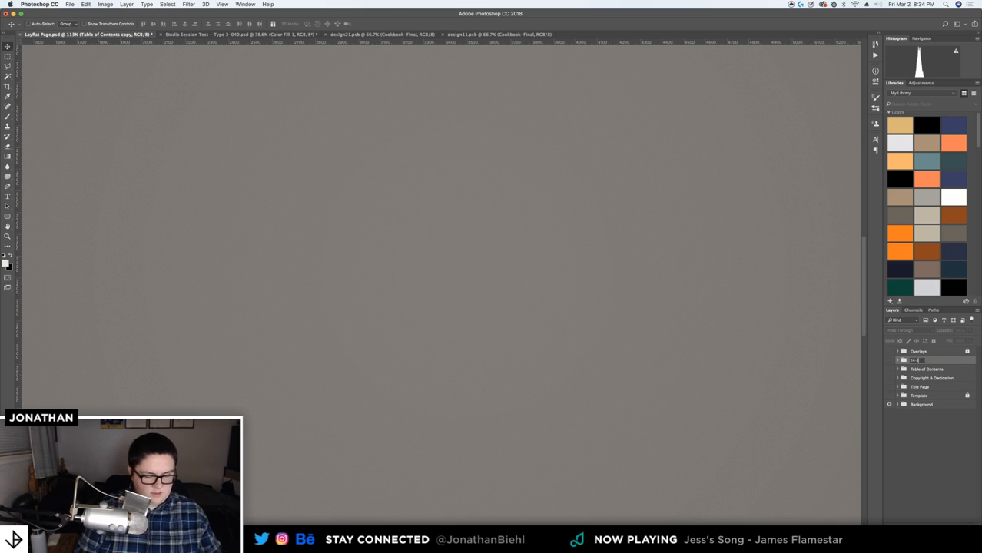
{"action": "key", "text": "Return"}
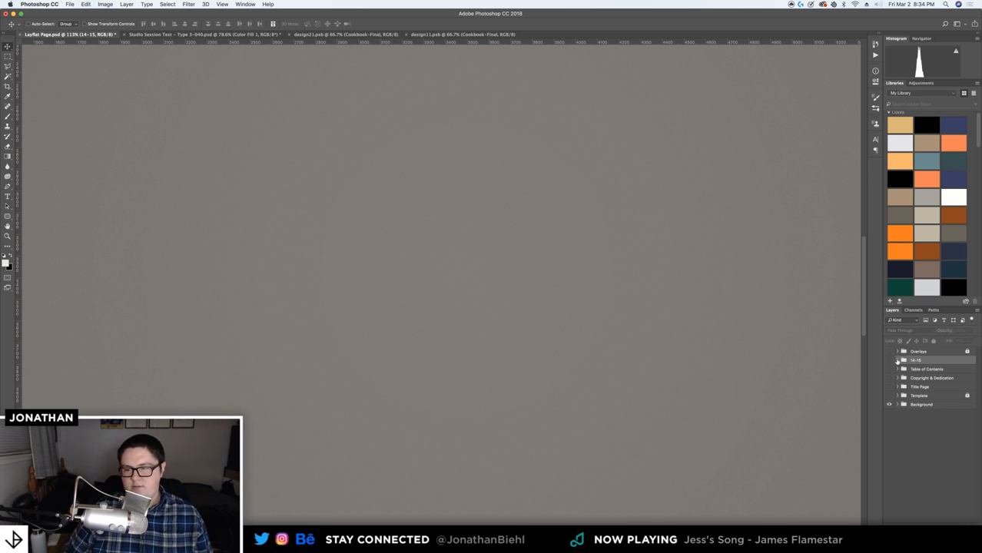
Expand and show the 14-15 group, and open its Left Page design smart object for editing
{"action": "left_click", "coordinate": [896, 360]}
{"action": "left_click", "coordinate": [890, 361]}
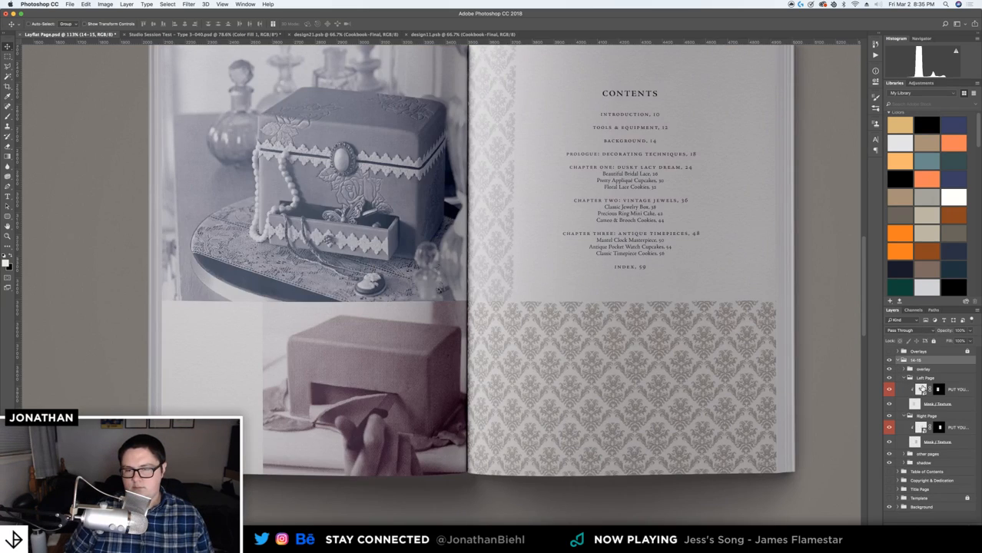
{"action": "double_click", "coordinate": [921, 389]}
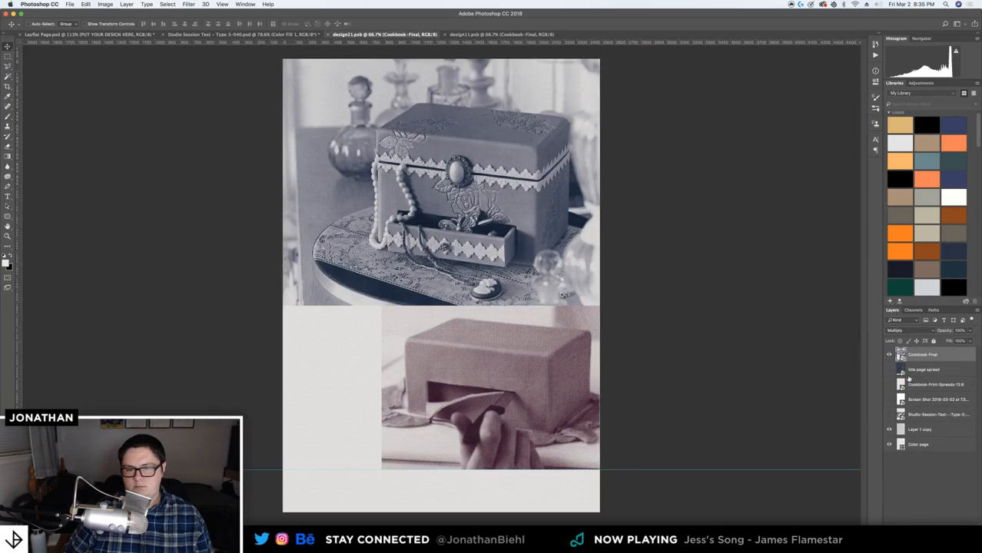
Place page 3 of Cookbook-Final.pdf, the Introduction spread, into the left page design as a smart object
{"action": "key", "text": "b"}
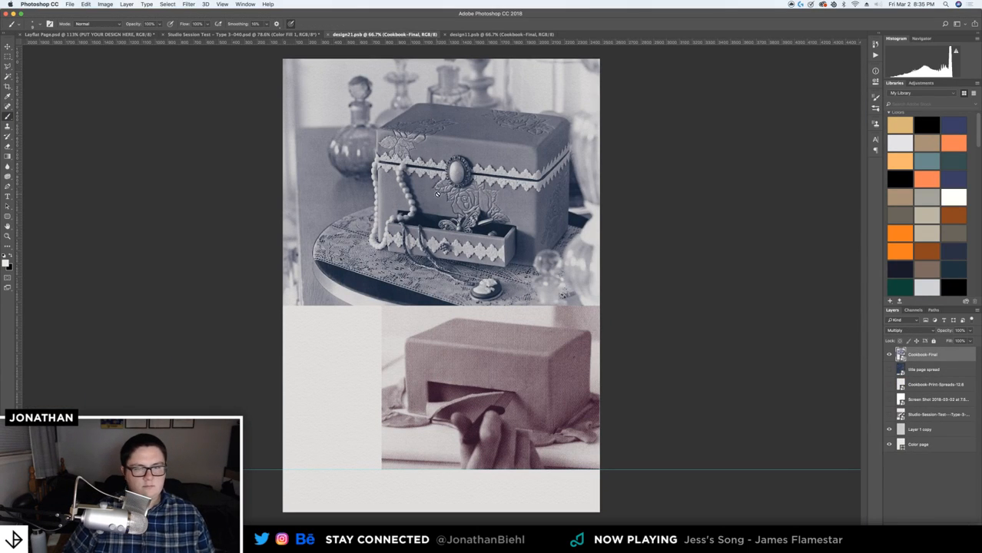
{"action": "left_click_drag", "start_coordinate": [440, 194], "coordinate": [441, 195]}
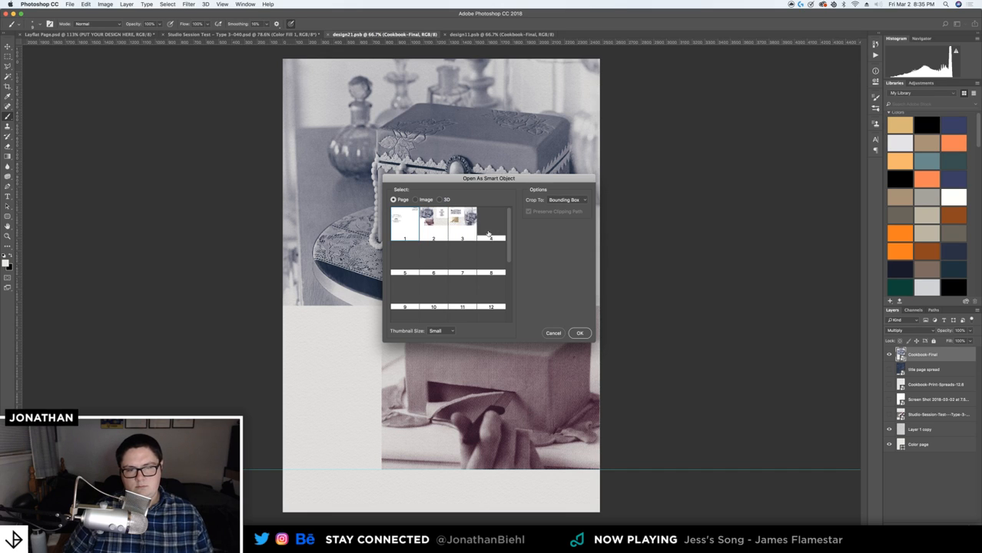
{"action": "left_click", "coordinate": [578, 334]}
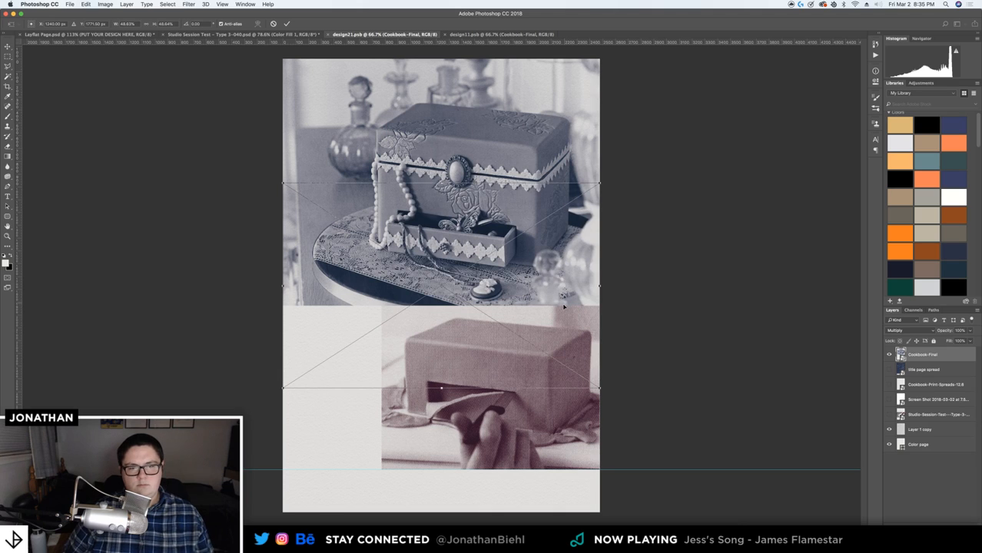
Align the placed spread to the canvas top, scale its left page to fill the canvas down to the guide, and hide the older Cookbook-Final layer
{"action": "left_click_drag", "start_coordinate": [564, 306], "coordinate": [565, 185]}
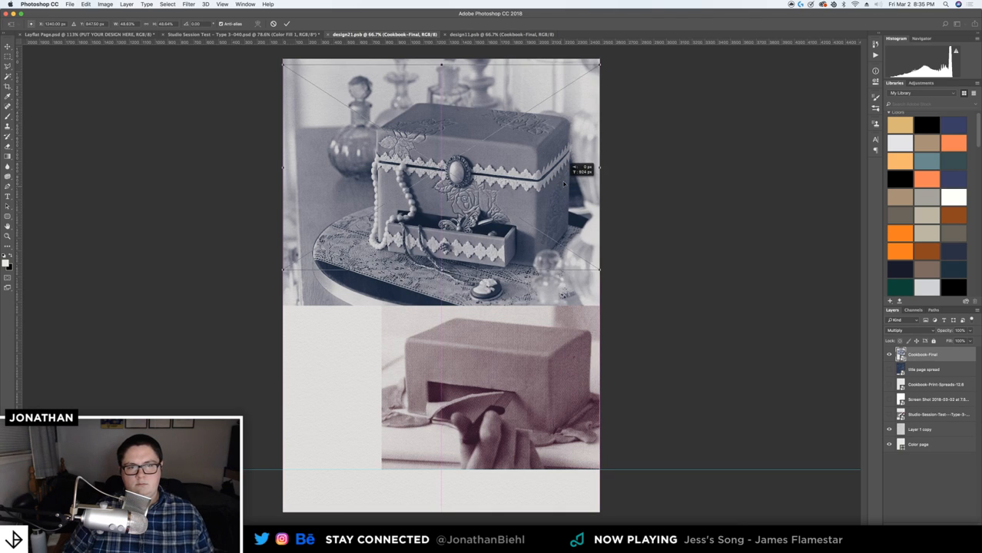
{"action": "key", "text": "Return"}
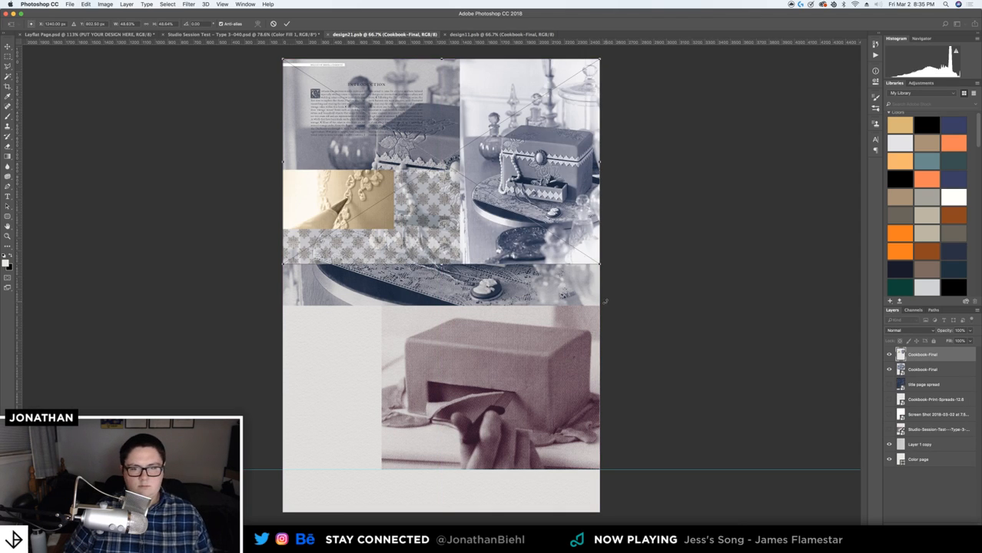
{"action": "left_click_drag", "start_coordinate": [613, 281], "coordinate": [924, 459]}
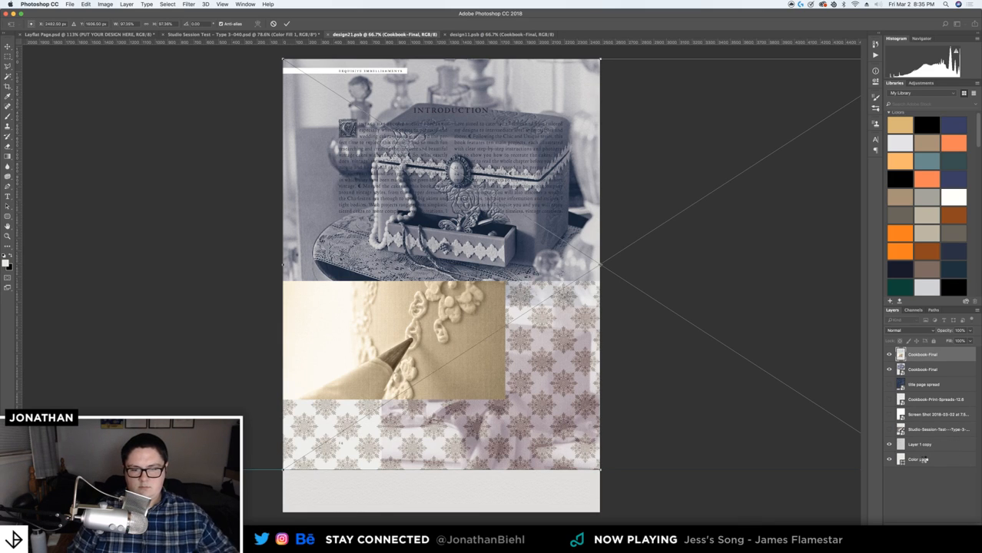
{"action": "key", "text": "Return"}
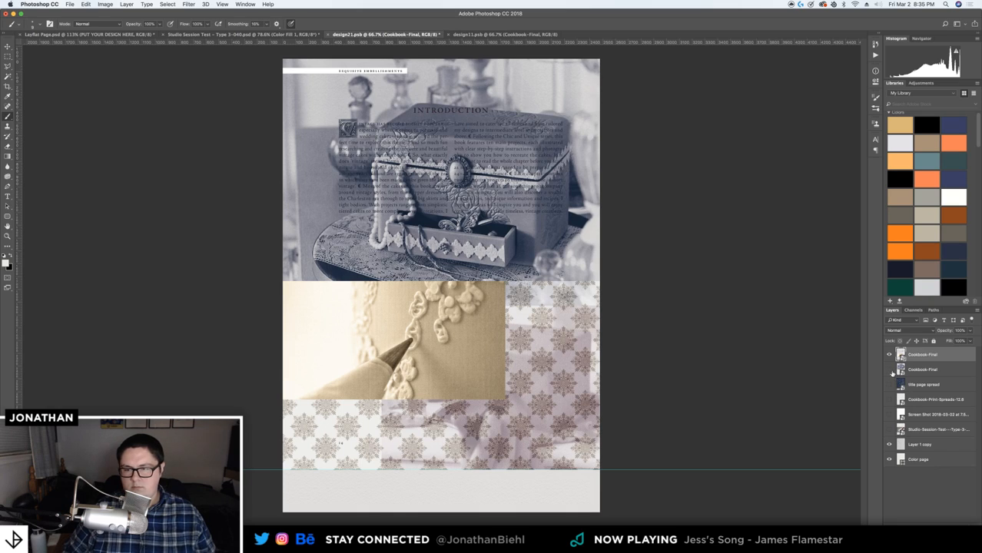
{"action": "left_click", "coordinate": [889, 371]}
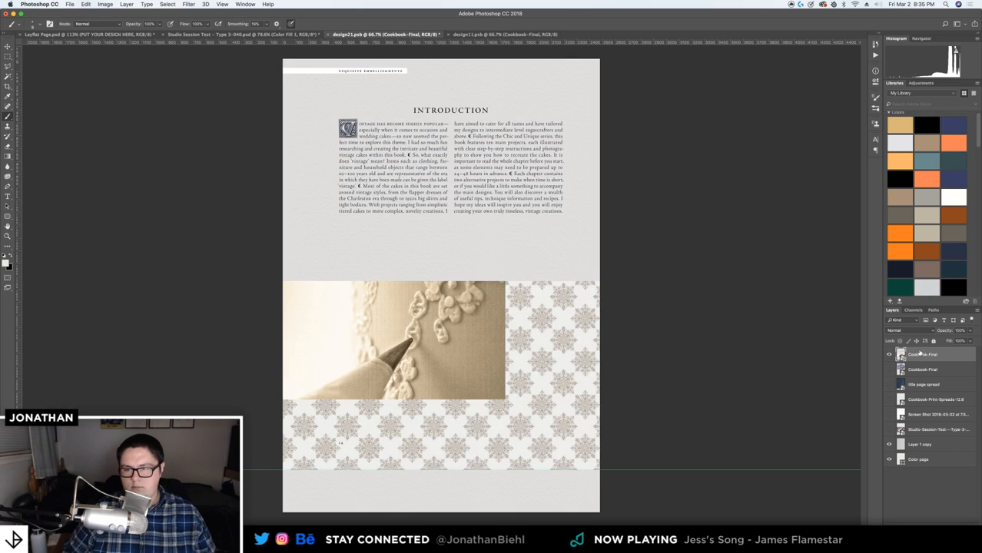
Group all the design layers above Layer 1 copy and set the group's blend mode to Multiply
{"action": "left_click", "coordinate": [930, 431], "text": "shift"}
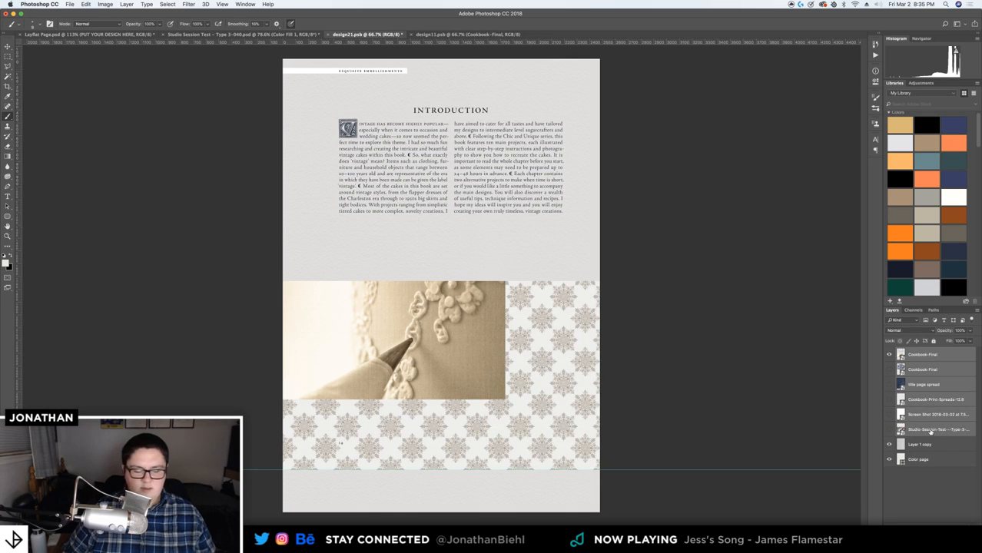
{"action": "key", "text": "super+g"}
{"action": "left_click", "coordinate": [910, 331]}
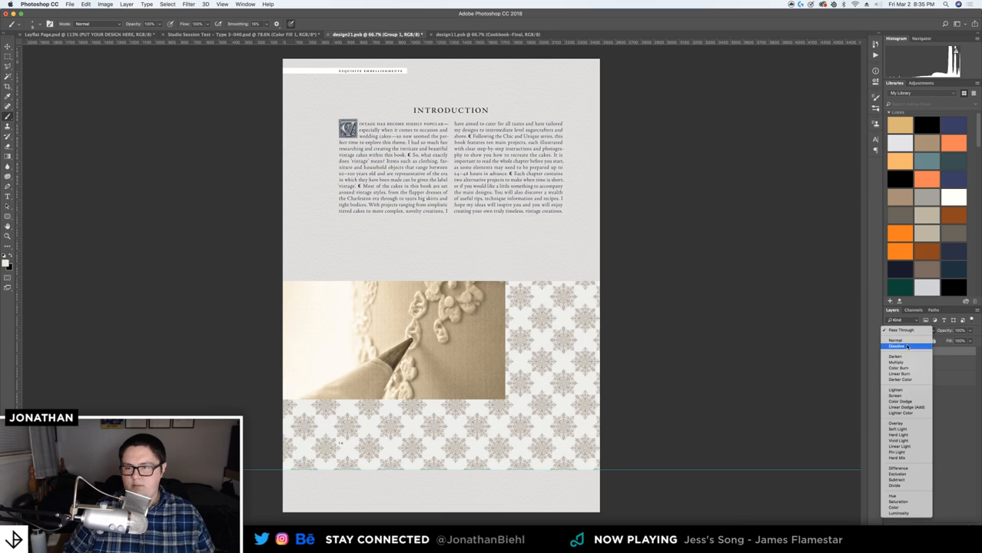
{"action": "left_click", "coordinate": [899, 362]}
Delete the hidden older design layers from the group, keeping only the Introduction spread, and save design21.psb
{"action": "left_click", "coordinate": [897, 352]}
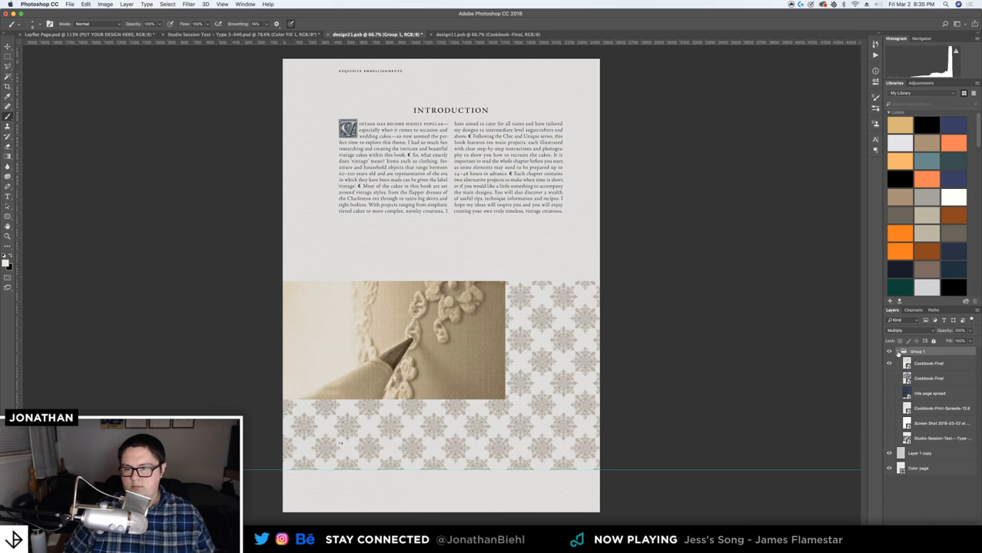
{"action": "left_click", "coordinate": [929, 378]}
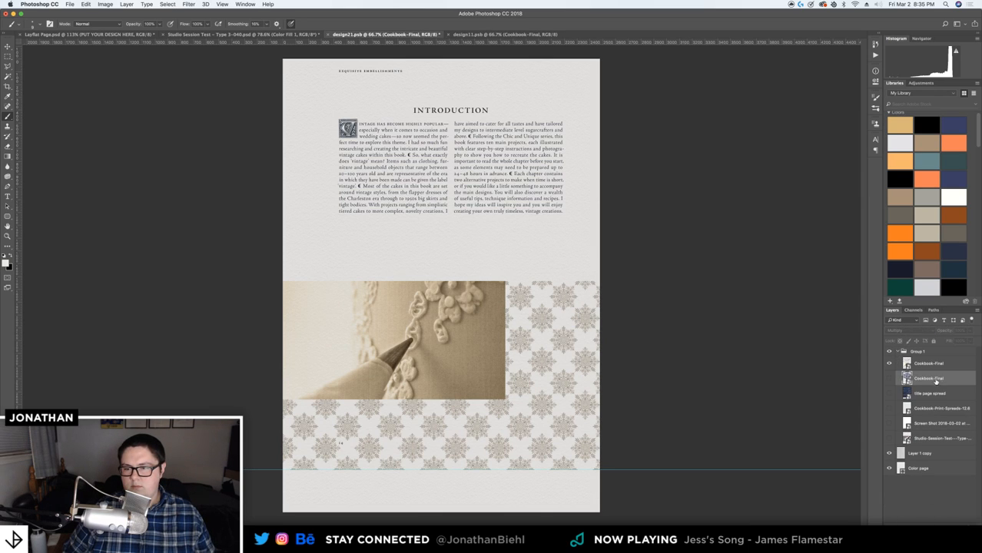
{"action": "left_click", "coordinate": [930, 439], "text": "shift"}
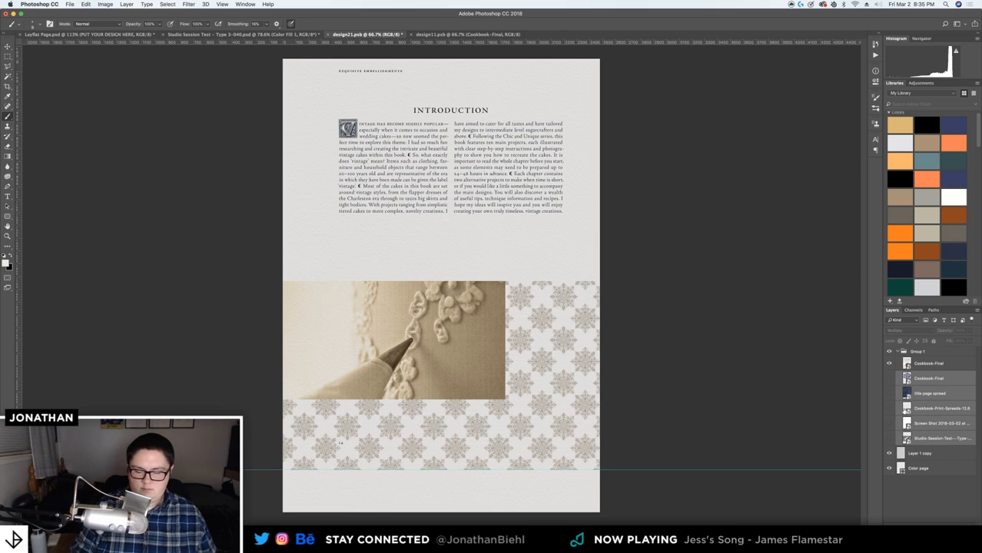
{"action": "key", "text": "super+e"}
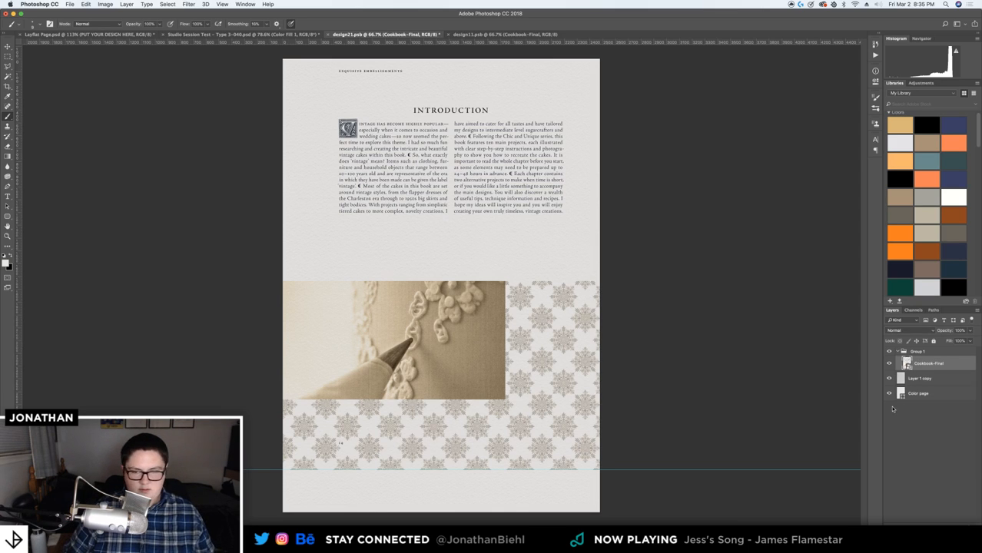
{"action": "key", "text": "super+s"}
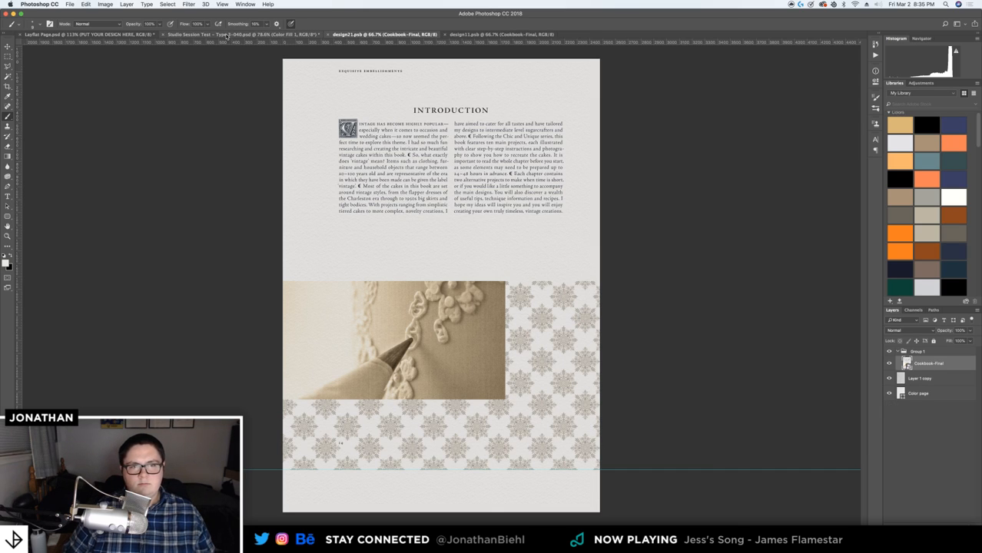
Delete all the design layers above Layer 1 copy in the right page design, design11.psb
{"action": "left_click", "coordinate": [481, 36]}
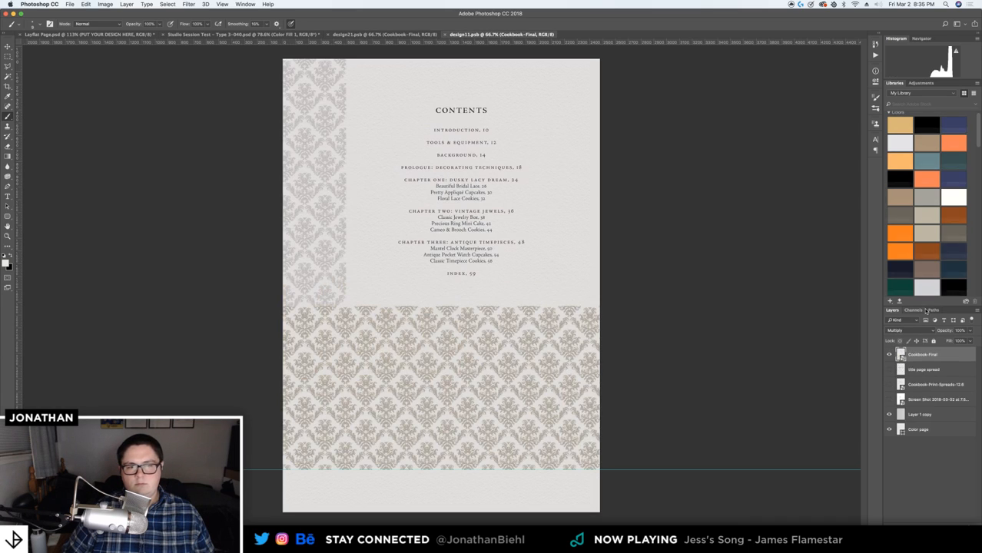
{"action": "left_click", "coordinate": [932, 401], "text": "shift"}
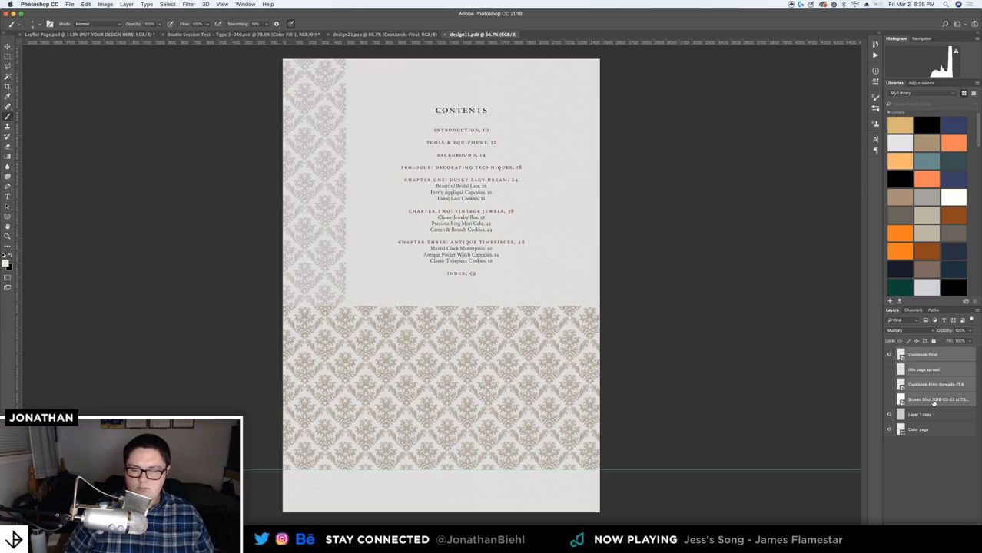
{"action": "key", "text": "Delete"}
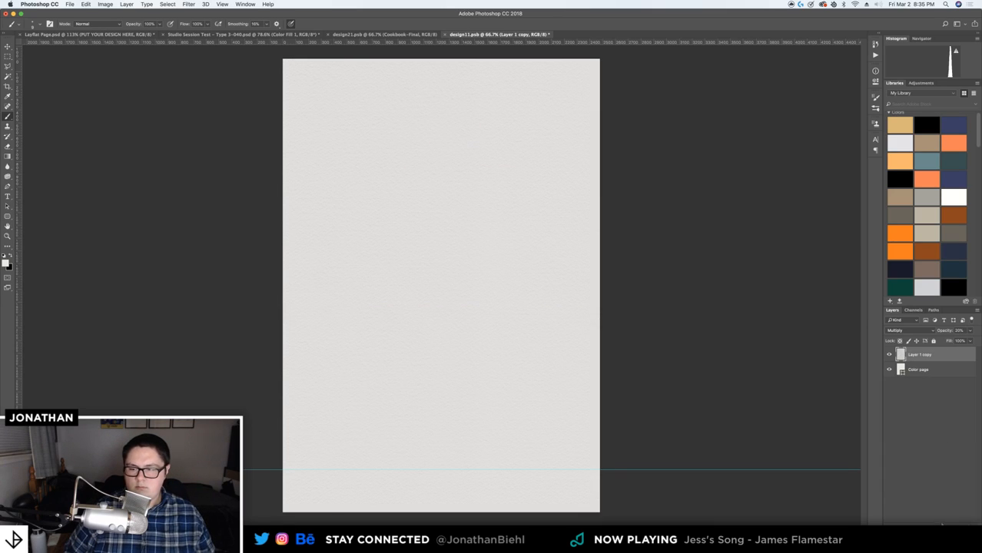
Create an empty layer group above Layer 1 copy and set its blend mode to Multiply
{"action": "left_click", "coordinate": [939, 518]}
{"action": "left_click", "coordinate": [939, 518]}
{"action": "key", "text": "Delete"}
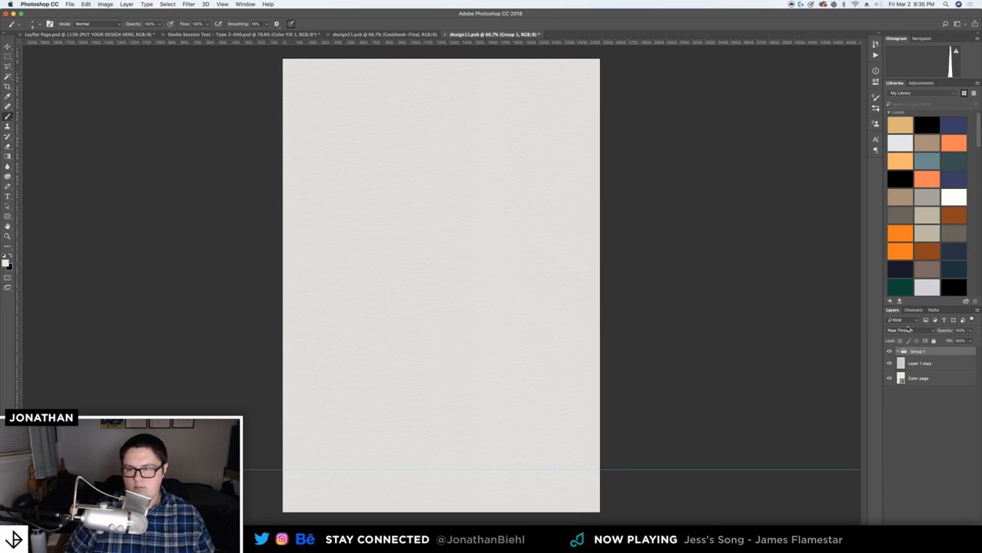
{"action": "left_click", "coordinate": [907, 329]}
{"action": "left_click", "coordinate": [903, 366]}
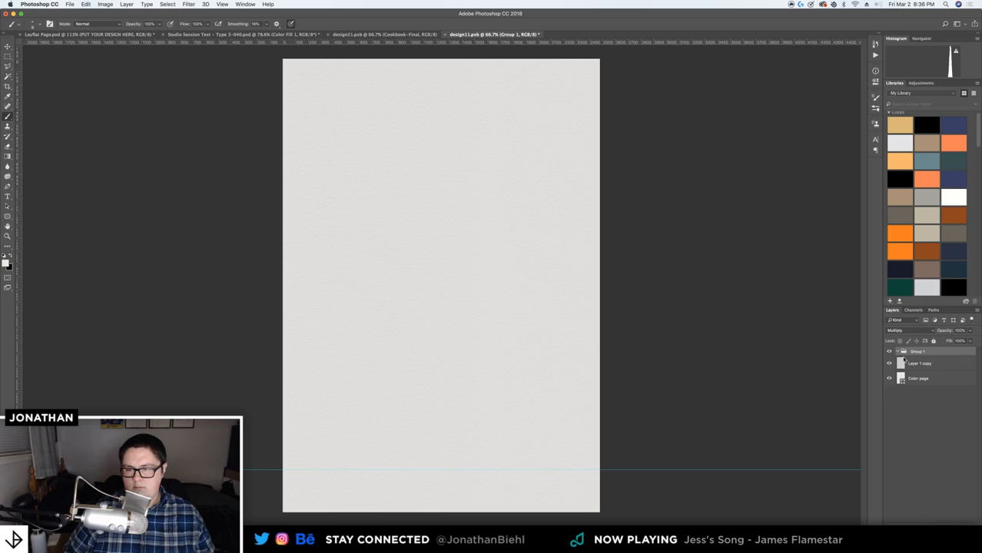
Place the Introduction spread from Cookbook-Final.pdf into design11.psb, cropped to Bounding Box
{"action": "key", "text": "super+Tab"}
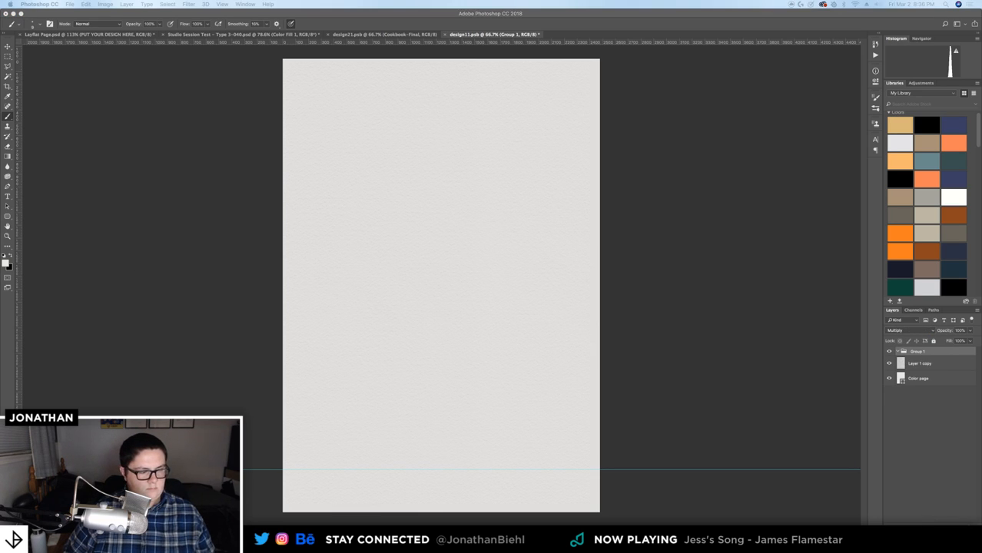
{"action": "left_click_drag", "start_coordinate": [424, 298], "coordinate": [434, 293]}
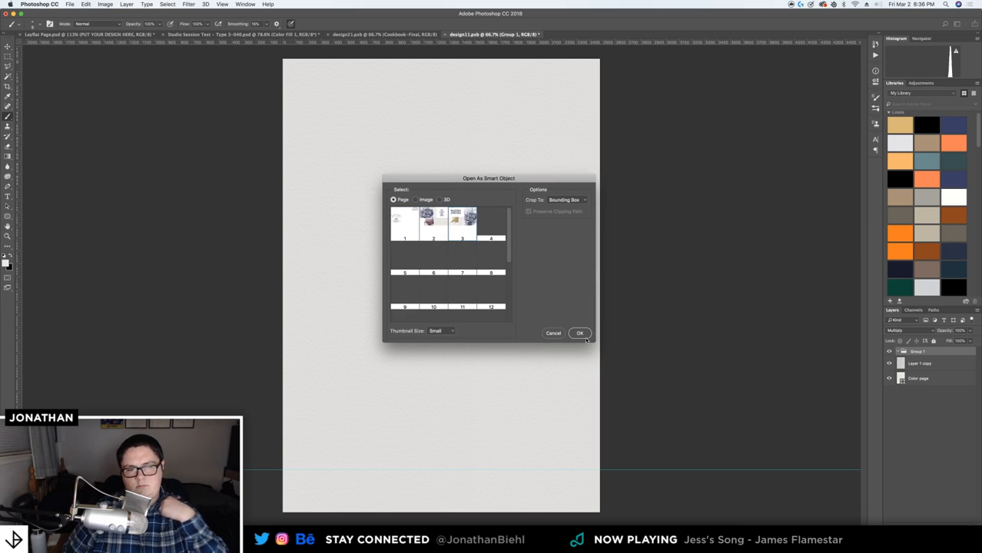
{"action": "scroll", "coordinate": [508, 290], "scroll_direction": "down", "scroll_amount": 2}
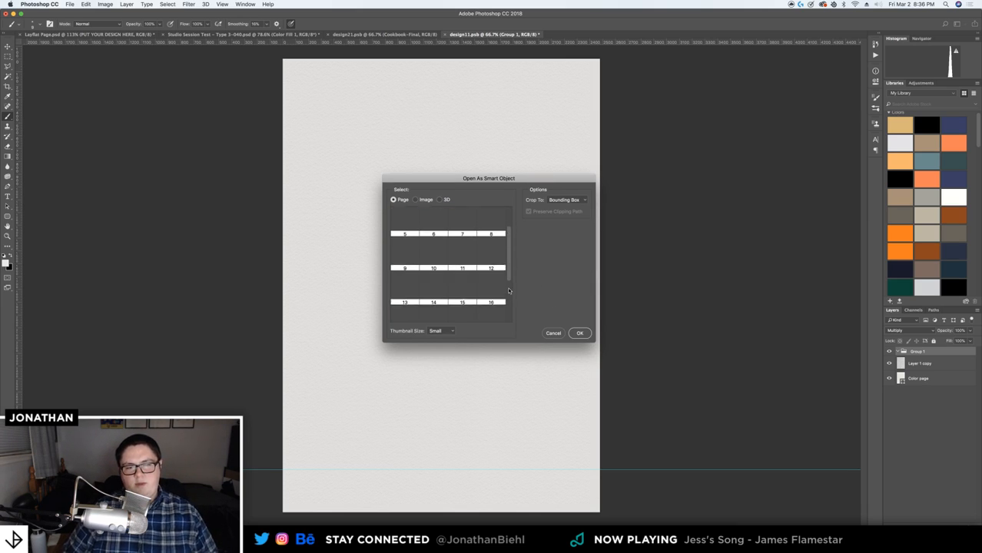
{"action": "scroll", "coordinate": [508, 291], "scroll_direction": "down", "scroll_amount": 3}
{"action": "left_click", "coordinate": [591, 333]}
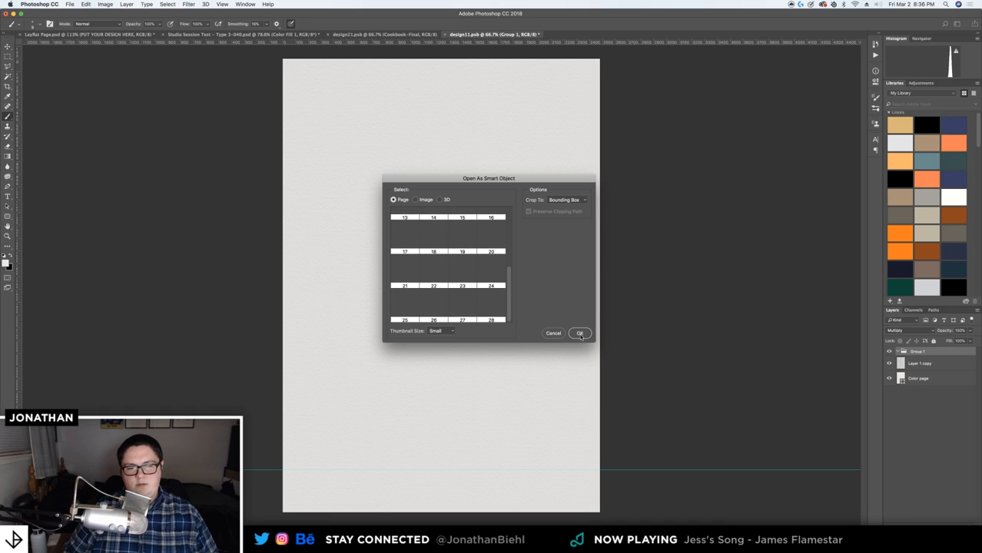
Scale the placed spread down to the horizontal guide and align its right edge with the page's right edge
{"action": "left_click_drag", "start_coordinate": [567, 303], "coordinate": [556, 176]}
{"action": "left_click_drag", "start_coordinate": [284, 264], "coordinate": [0, 459]}
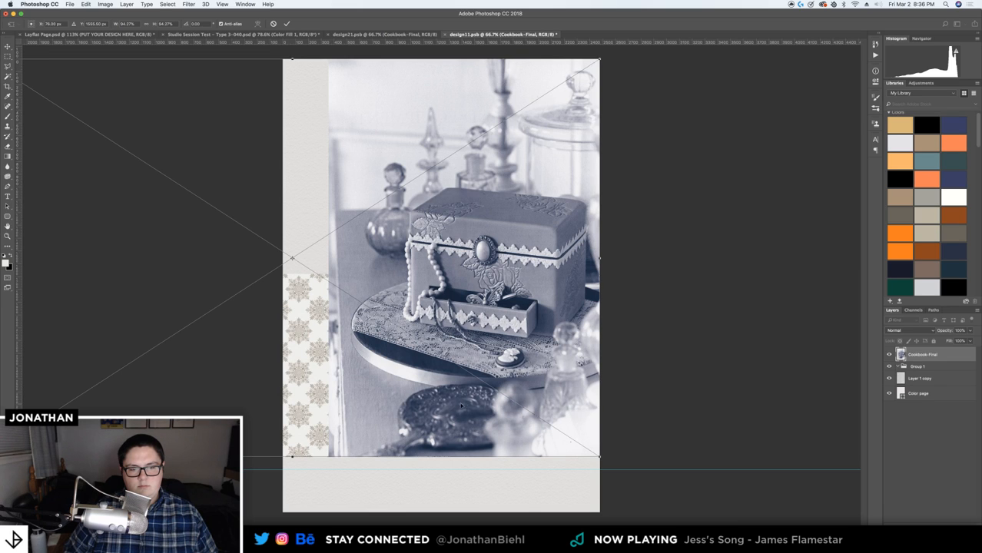
{"action": "key", "text": "Escape"}
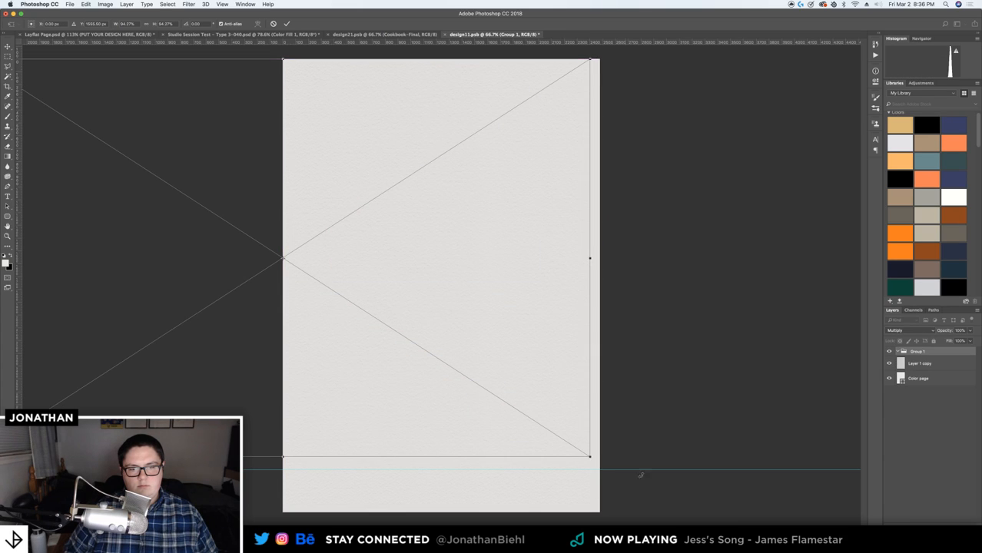
{"action": "left_click_drag", "start_coordinate": [590, 458], "coordinate": [608, 469]}
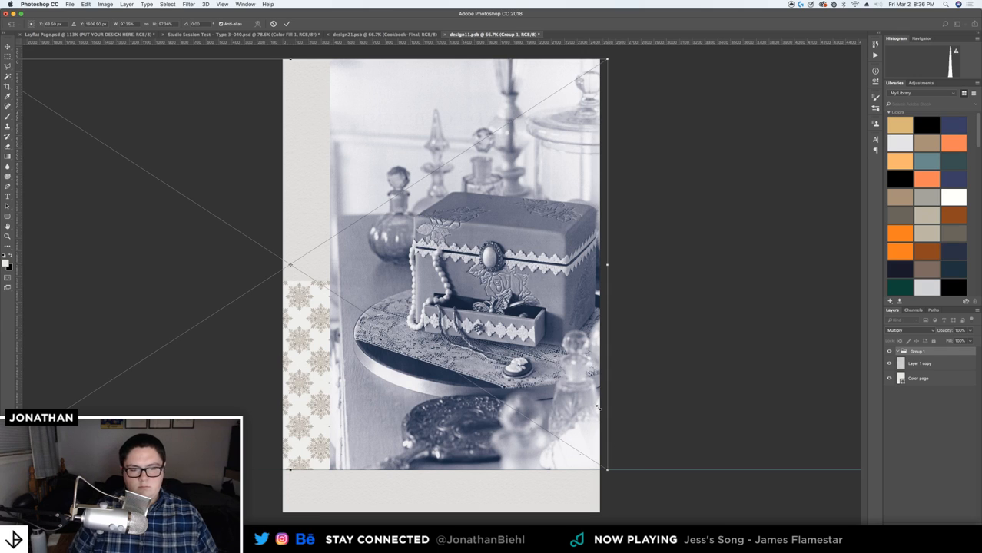
{"action": "left_click_drag", "start_coordinate": [586, 386], "coordinate": [579, 385]}
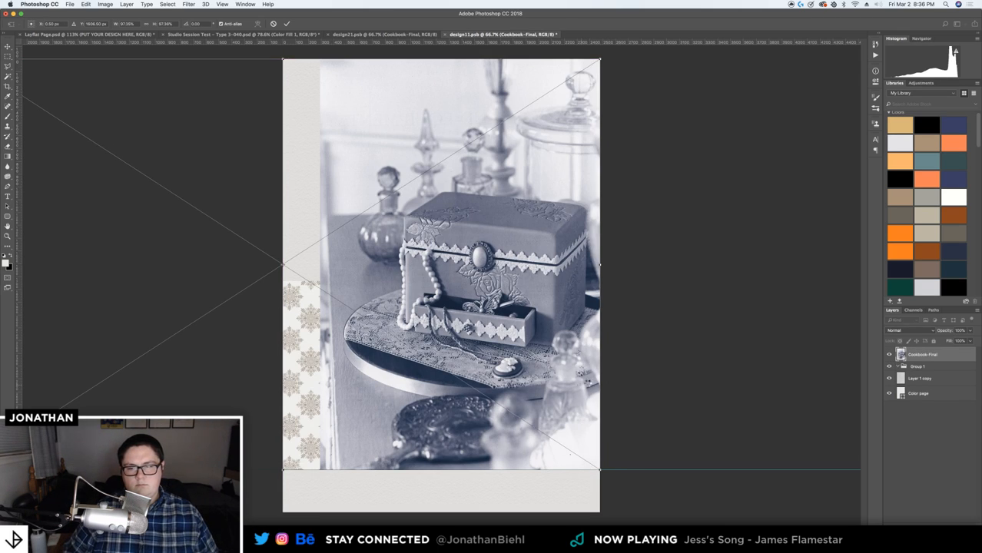
{"action": "key", "text": "Return"}
Move the Cookbook-Final layer into Group 1 and save design11.psb
{"action": "left_click_drag", "start_coordinate": [926, 358], "coordinate": [914, 371]}
{"action": "key", "text": "super+g"}
{"action": "double_click", "coordinate": [915, 370]}
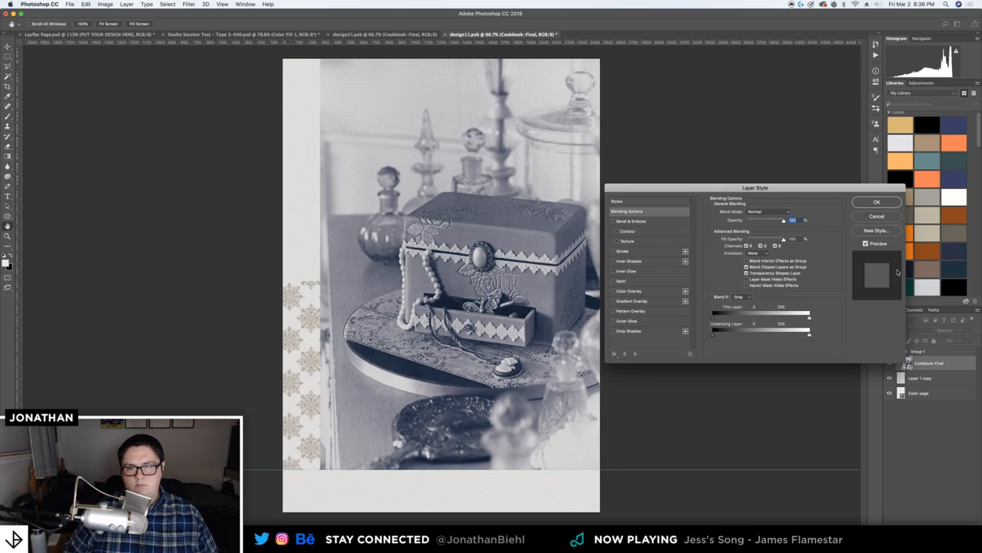
{"action": "left_click", "coordinate": [874, 215]}
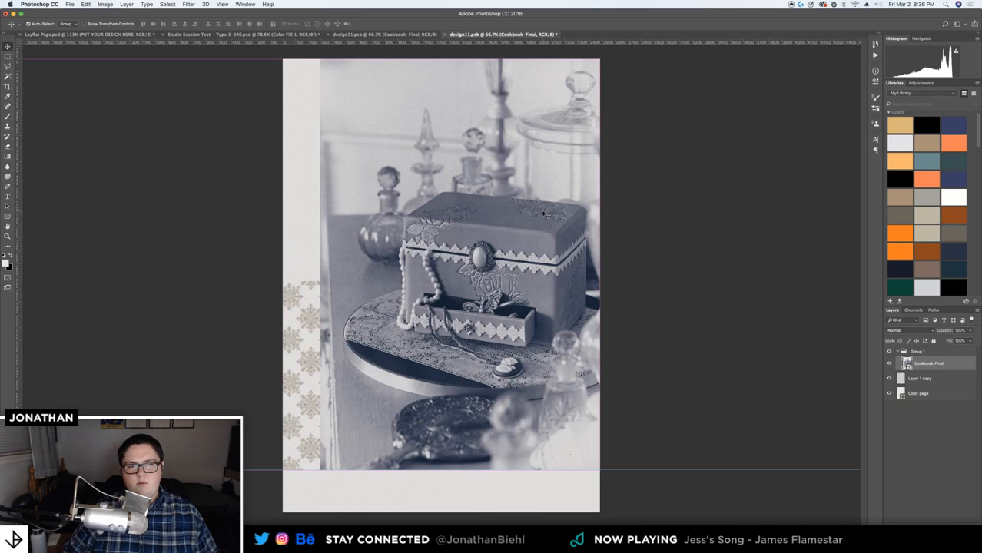
{"action": "key", "text": "super+s"}
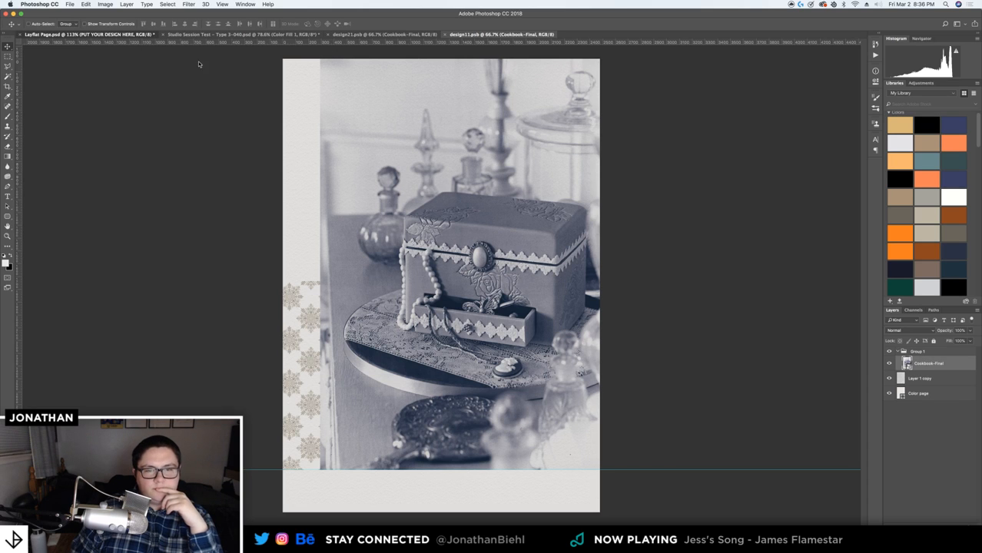
Switch to Layflat Page.psd and examine the Introduction spread on both mockup pages, including the text, paper texture and overall framing
{"action": "key", "text": "ctrl+Tab"}
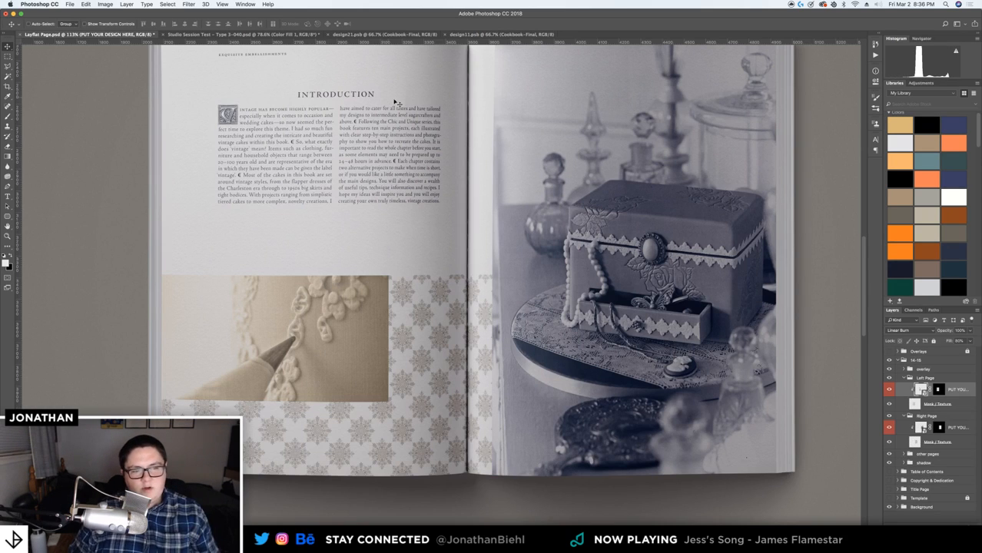
{"action": "scroll", "coordinate": [438, 138], "scroll_direction": "up", "scroll_amount": 2}
{"action": "scroll", "coordinate": [439, 138], "scroll_direction": "right", "scroll_amount": 3}
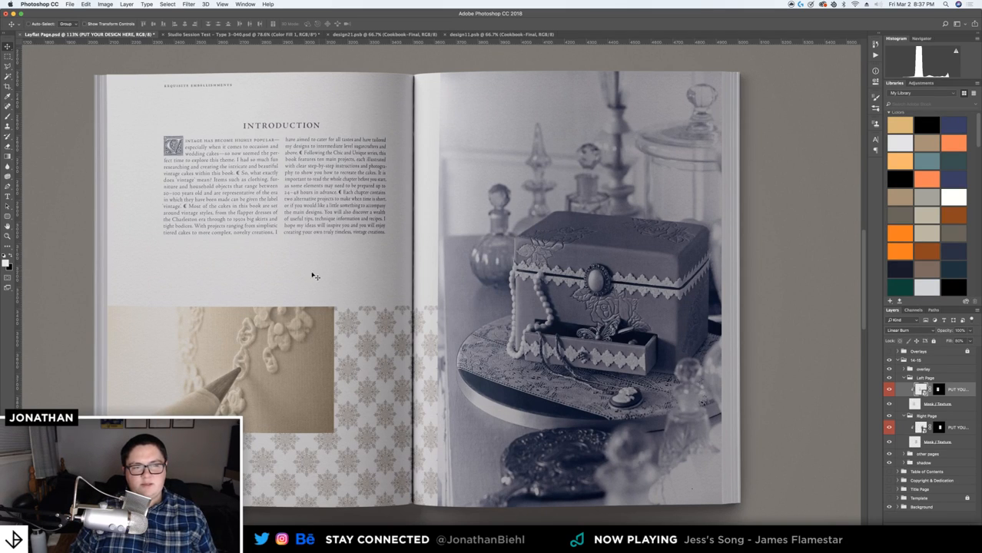
{"action": "key", "text": "z"}
{"action": "left_click", "coordinate": [316, 157], "text": "alt"}
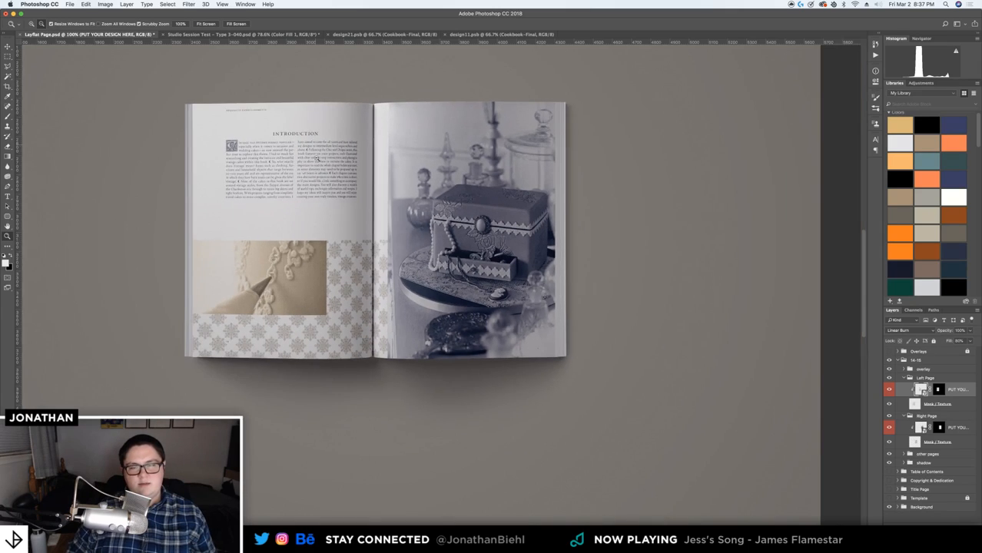
{"action": "left_click", "coordinate": [332, 193]}
{"action": "left_click_drag", "start_coordinate": [214, 96], "coordinate": [219, 125]}
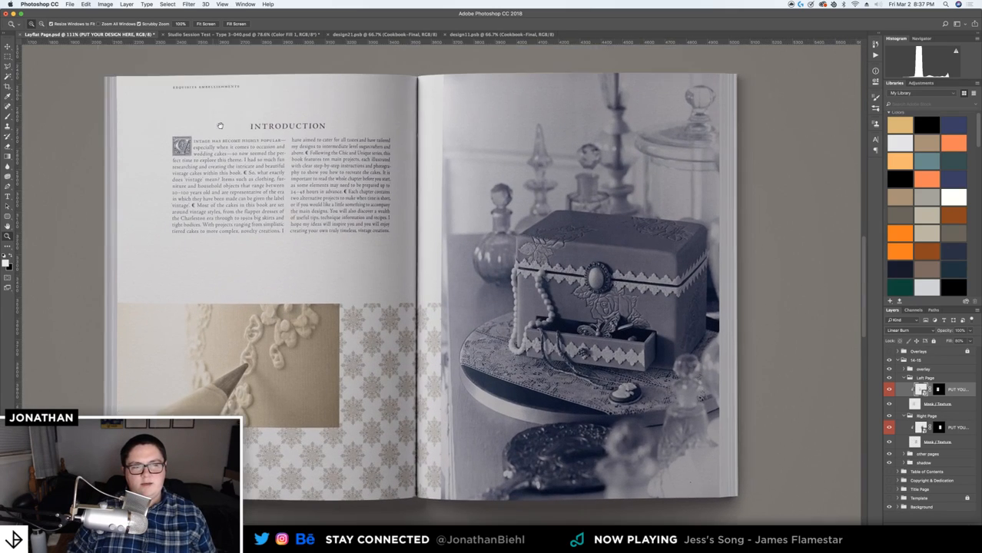
{"action": "scroll", "coordinate": [219, 125], "scroll_direction": "down", "scroll_amount": 1}
{"action": "left_click_drag", "start_coordinate": [343, 259], "coordinate": [370, 259]}
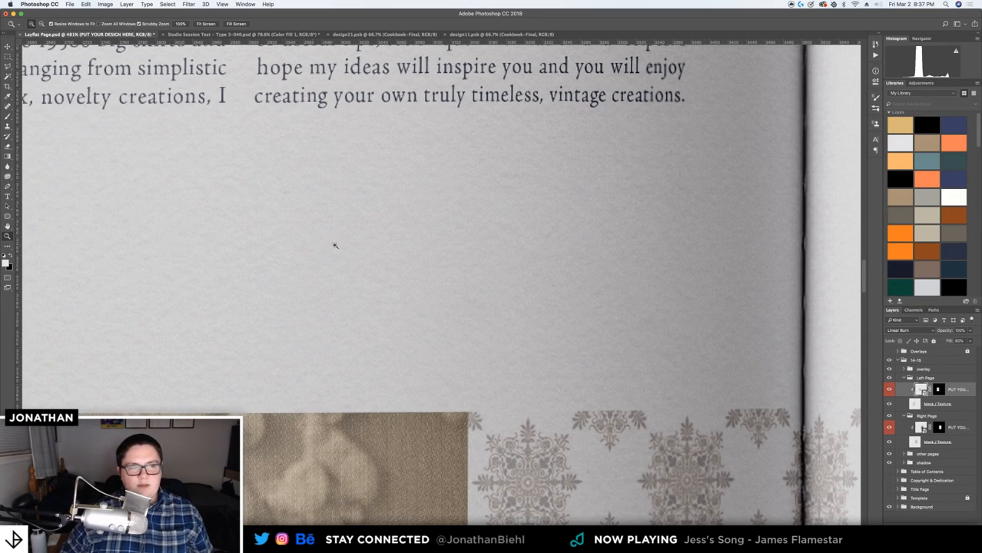
{"action": "left_click_drag", "start_coordinate": [428, 230], "coordinate": [333, 210]}
{"action": "left_click_drag", "start_coordinate": [542, 219], "coordinate": [554, 270]}
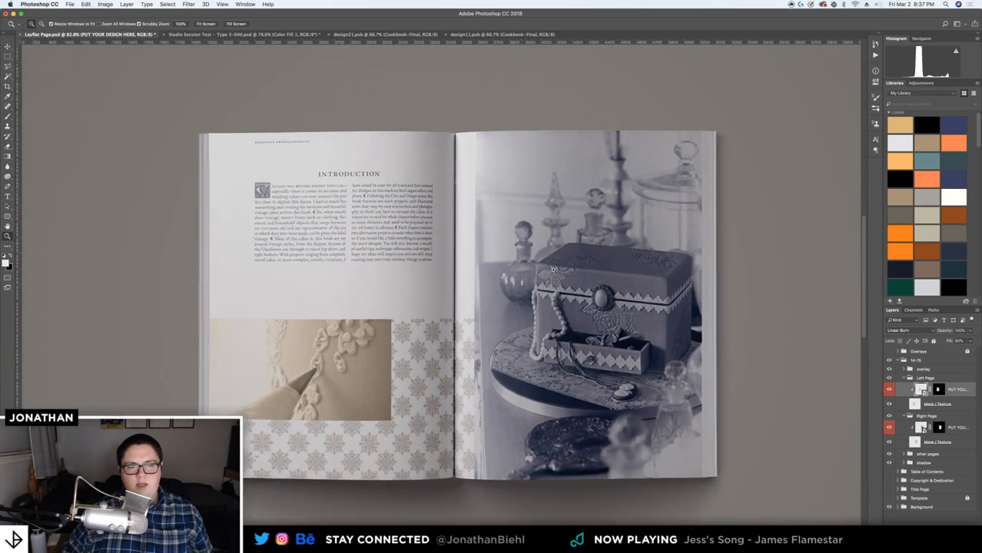
{"action": "left_click_drag", "start_coordinate": [309, 301], "coordinate": [364, 296]}
{"action": "left_click_drag", "start_coordinate": [357, 298], "coordinate": [395, 300]}
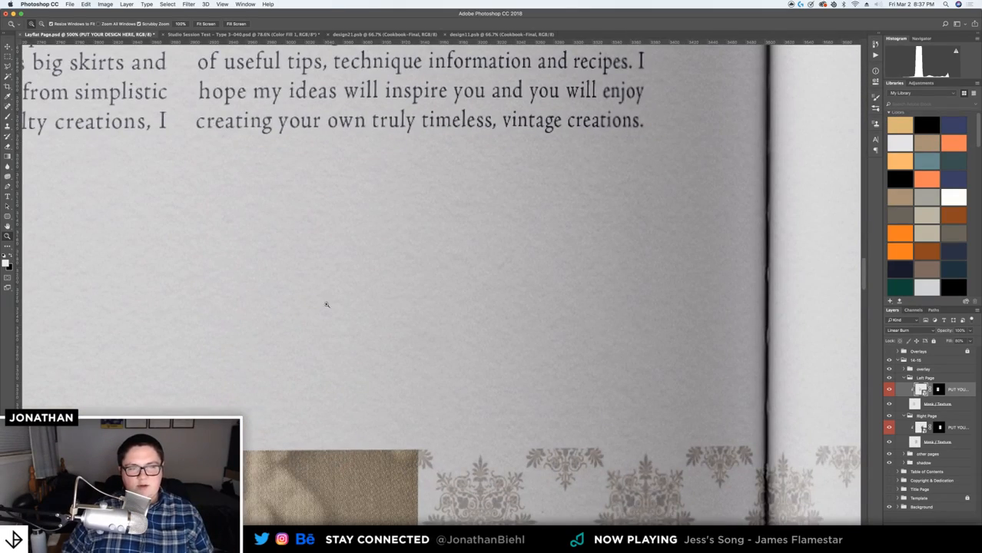
{"action": "mouse_move", "coordinate": [326, 305]}
{"action": "left_mouse_down"}
{"action": "mouse_move", "coordinate": [267, 305]}
{"action": "mouse_move", "coordinate": [311, 309]}
{"action": "left_mouse_up"}
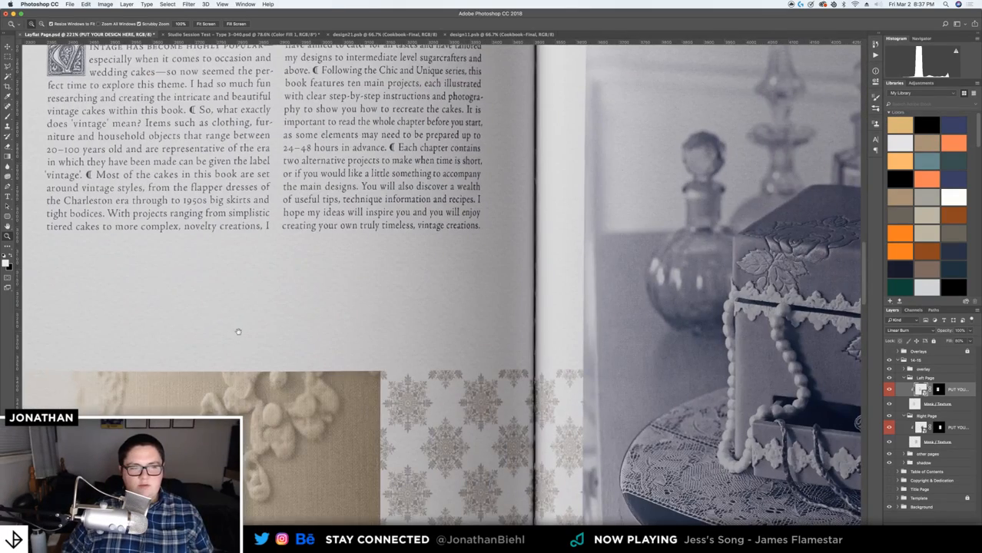
{"action": "left_click_drag", "start_coordinate": [239, 332], "coordinate": [389, 311]}
{"action": "left_click_drag", "start_coordinate": [227, 299], "coordinate": [197, 300]}
{"action": "left_click_drag", "start_coordinate": [327, 310], "coordinate": [322, 308]}
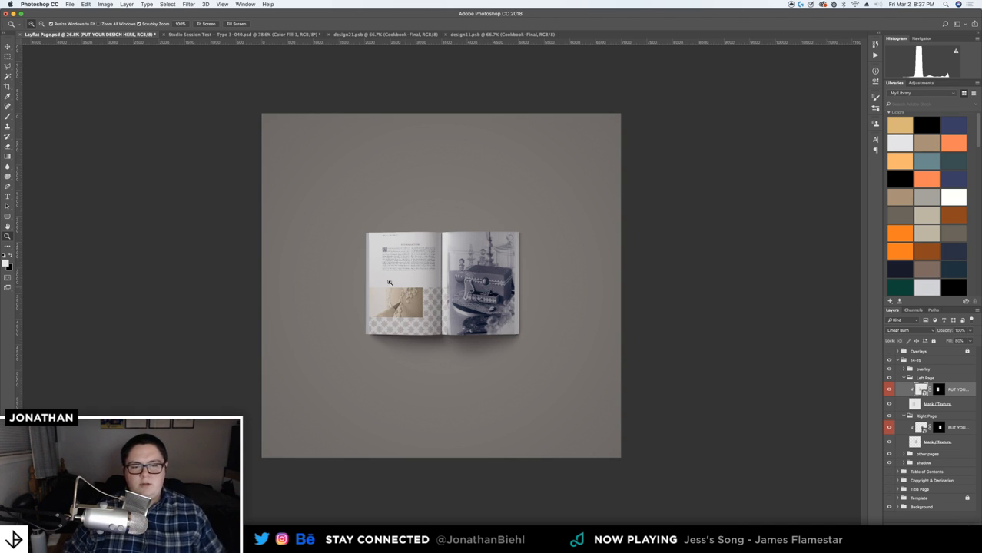
{"action": "mouse_move", "coordinate": [442, 282]}
{"action": "left_mouse_down"}
{"action": "mouse_move", "coordinate": [483, 280]}
{"action": "mouse_move", "coordinate": [454, 281]}
{"action": "left_mouse_up"}
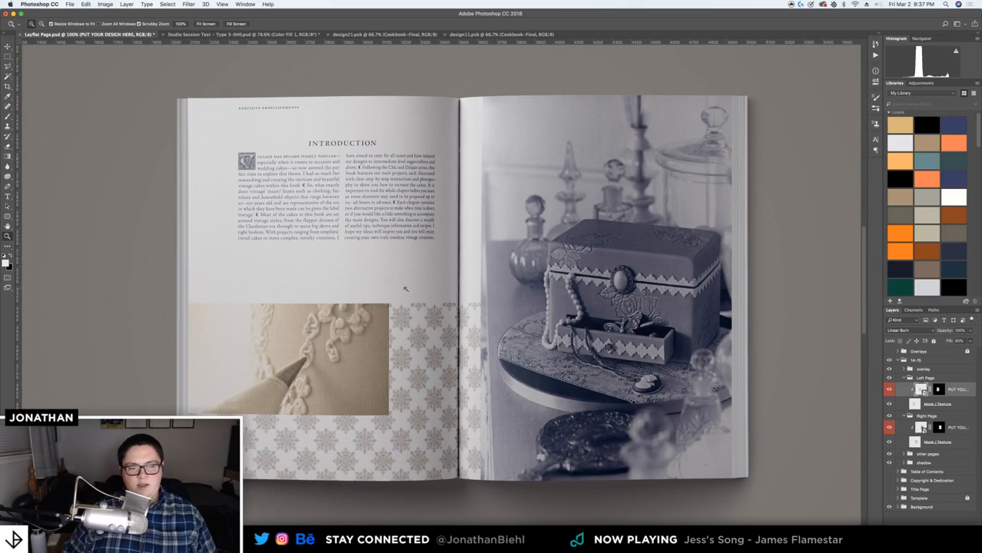
{"action": "mouse_move", "coordinate": [291, 278]}
{"action": "left_mouse_down"}
{"action": "mouse_move", "coordinate": [344, 279]}
{"action": "mouse_move", "coordinate": [302, 280]}
{"action": "left_mouse_up"}
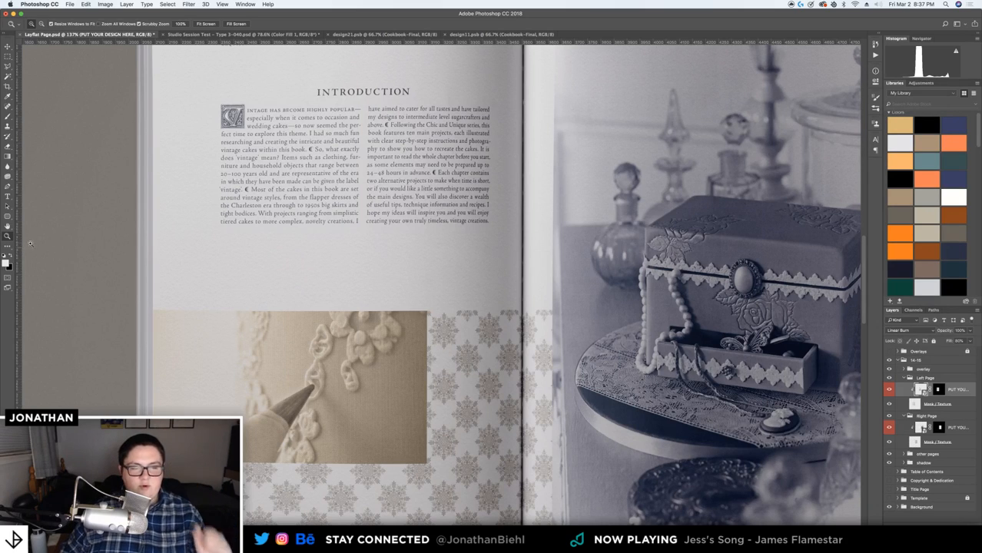
Save Layflat Page.psd and examine the gutter and the pattern alignment between the two pages up close
{"action": "key", "text": "super+s"}
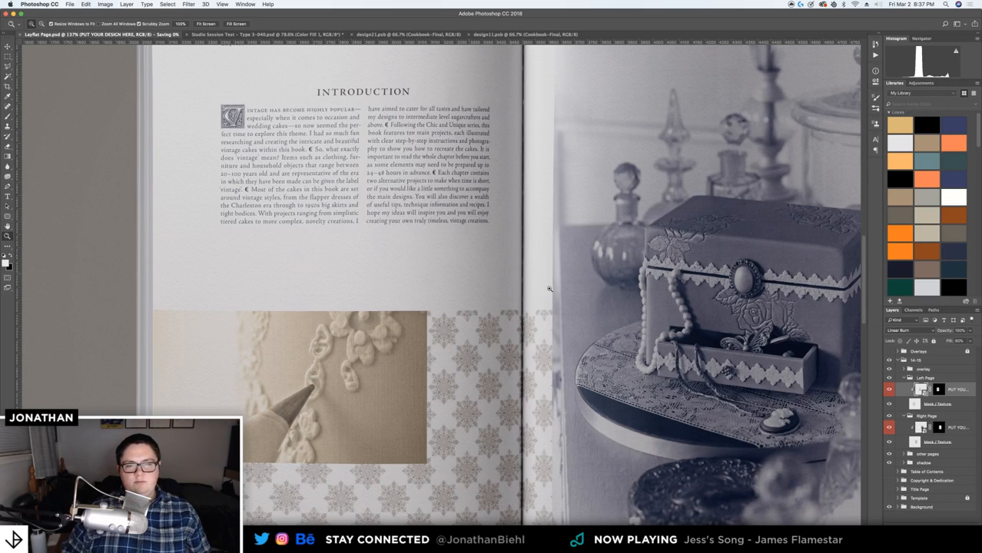
{"action": "double_click", "coordinate": [13, 227]}
{"action": "left_click_drag", "start_coordinate": [451, 279], "coordinate": [432, 150]}
{"action": "left_click_drag", "start_coordinate": [425, 383], "coordinate": [412, 123]}
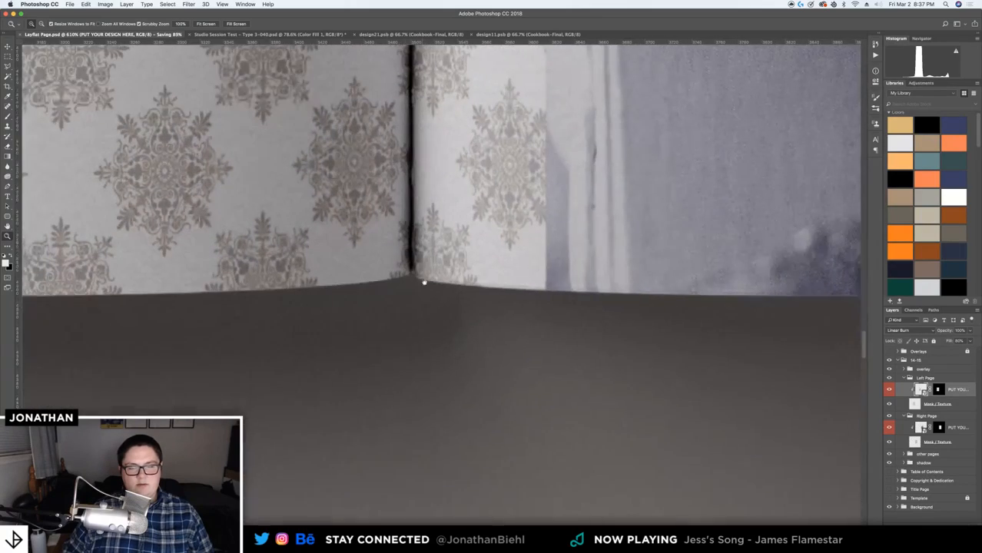
{"action": "left_click_drag", "start_coordinate": [423, 281], "coordinate": [409, 323]}
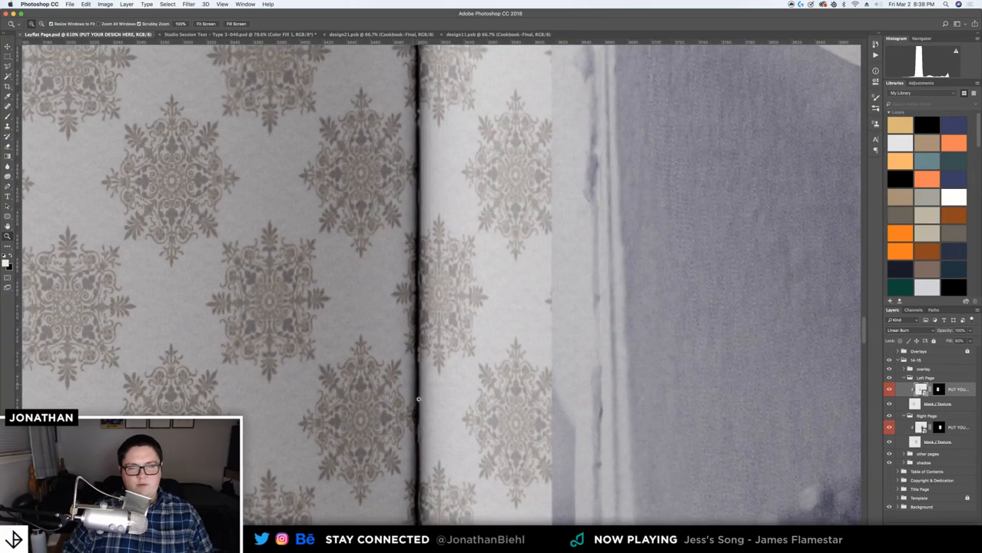
{"action": "left_click_drag", "start_coordinate": [418, 399], "coordinate": [476, 362]}
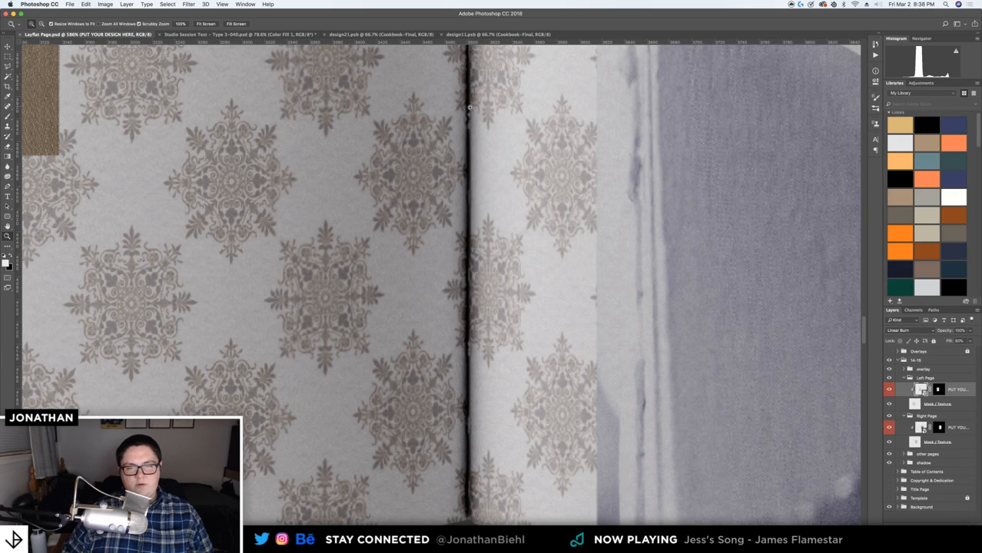
{"action": "scroll", "coordinate": [472, 312], "scroll_direction": "down", "scroll_amount": 2}
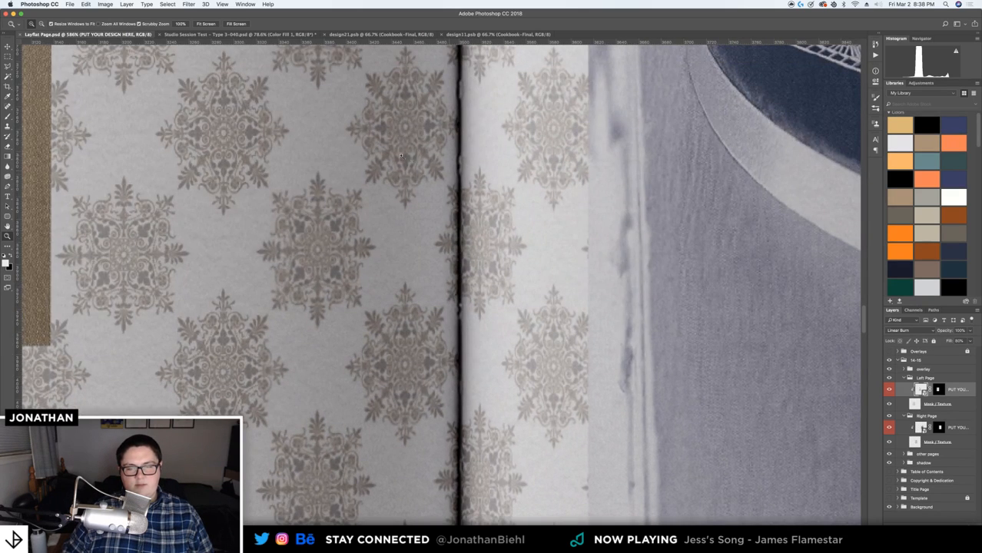
{"action": "scroll", "coordinate": [400, 156], "scroll_direction": "down", "scroll_amount": 8}
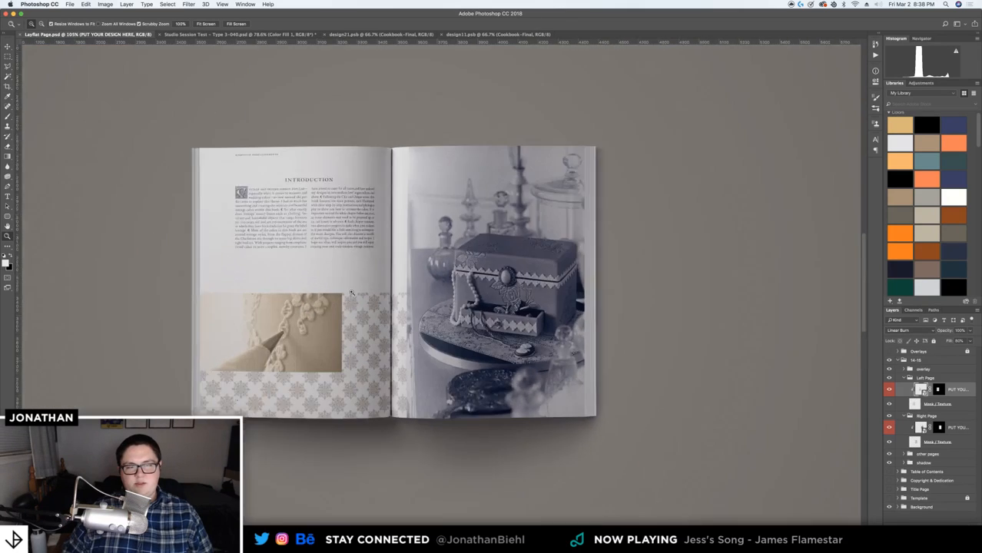
{"action": "scroll", "coordinate": [361, 292], "scroll_direction": "up", "scroll_amount": 3}
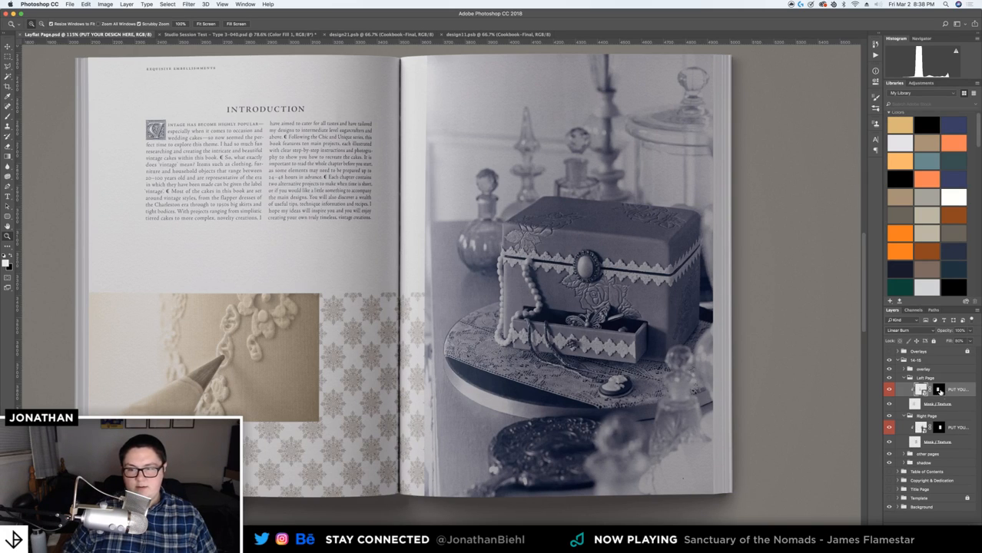
Duplicate the 14-15 group, then collapse and hide the copy
{"action": "left_click", "coordinate": [926, 362]}
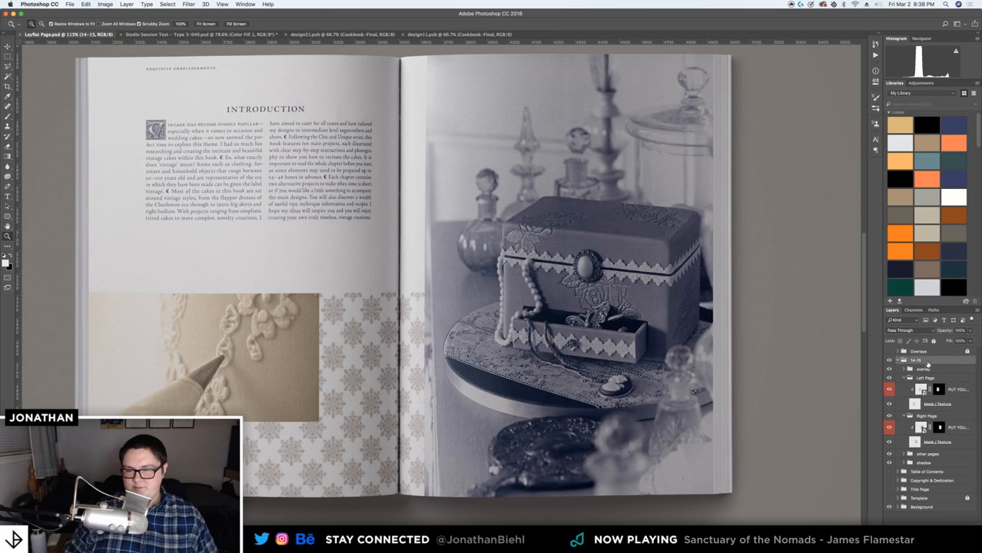
{"action": "key", "text": "super+j"}
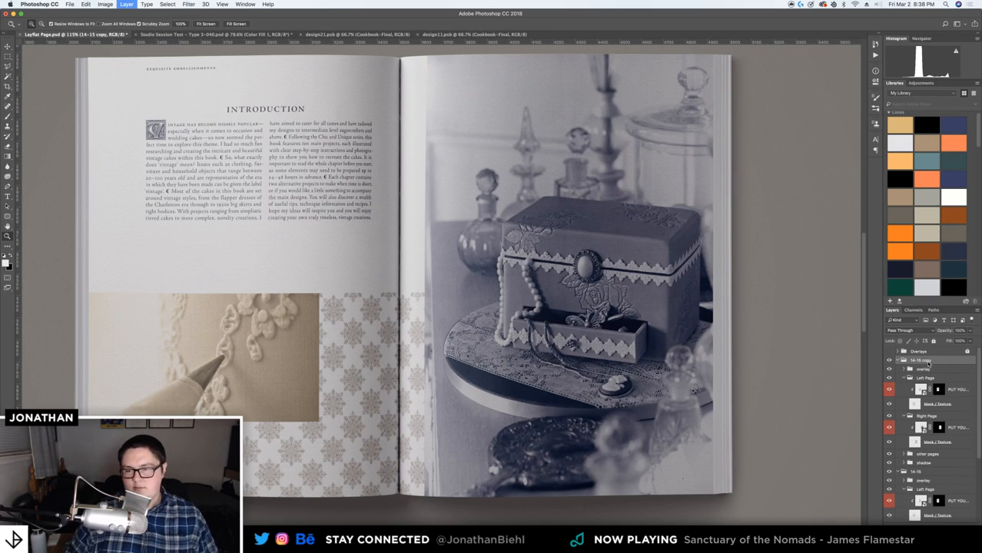
{"action": "left_click", "coordinate": [897, 360]}
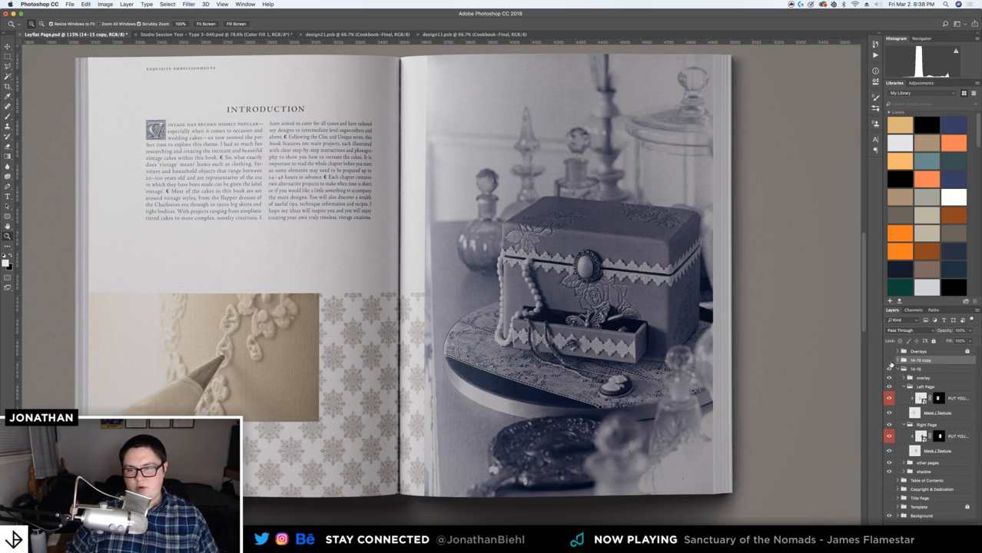
Rasterize the design smart object layer in the Left Page group of the original 14-15 group
{"action": "right_click", "coordinate": [921, 401]}
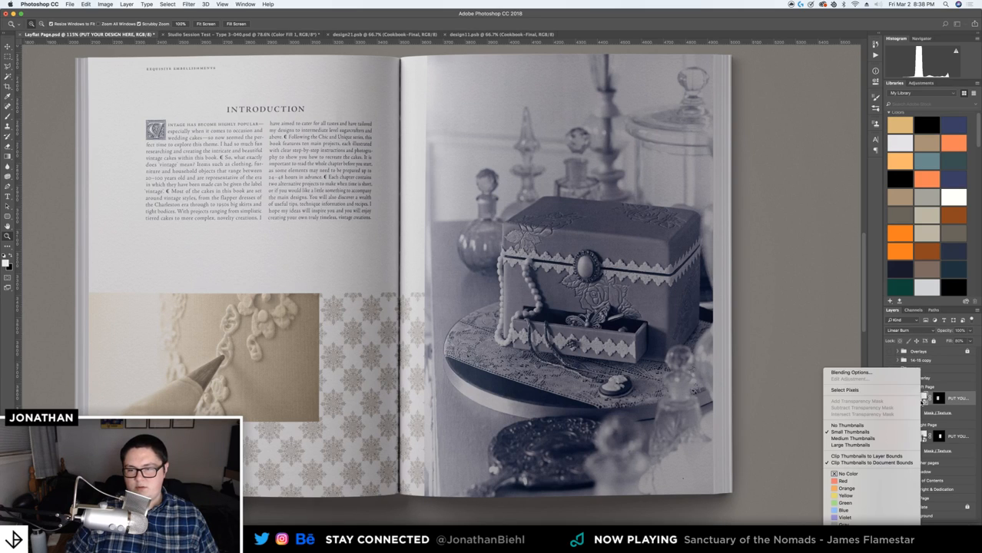
{"action": "left_click", "coordinate": [965, 401]}
{"action": "right_click", "coordinate": [970, 401]}
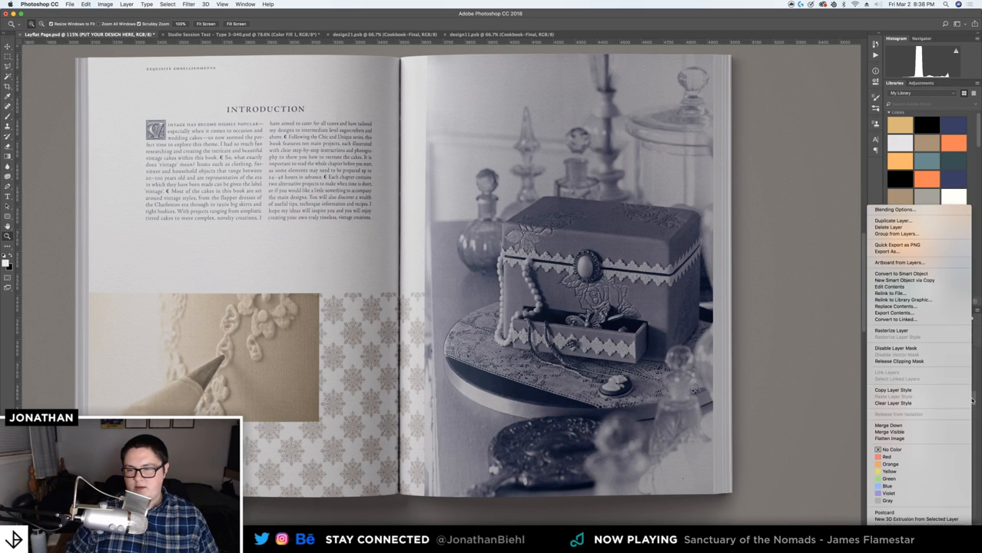
{"action": "left_click", "coordinate": [909, 331]}
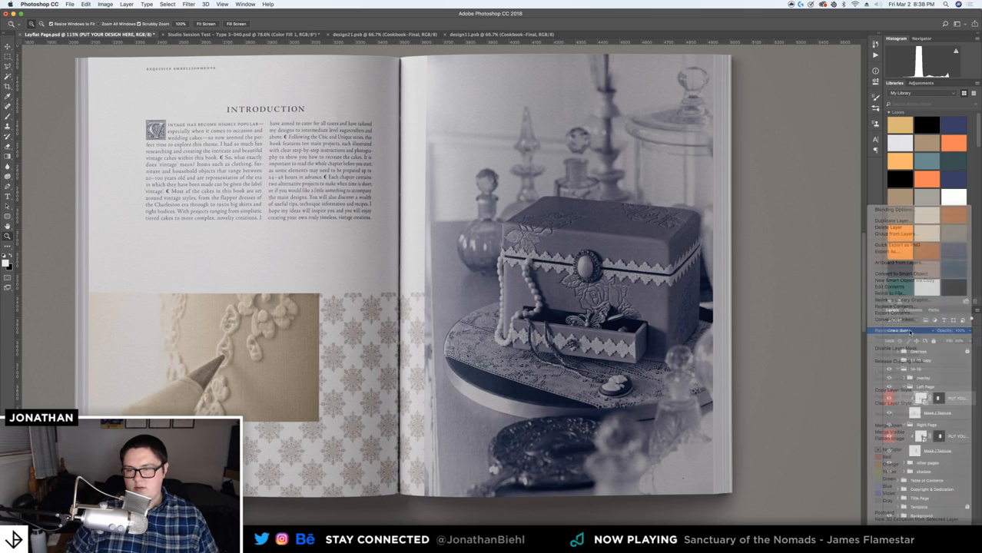
Rasterize the design smart object layer in the Right Page group, and collapse the page groups and the 14-15 group
{"action": "left_click", "coordinate": [963, 436]}
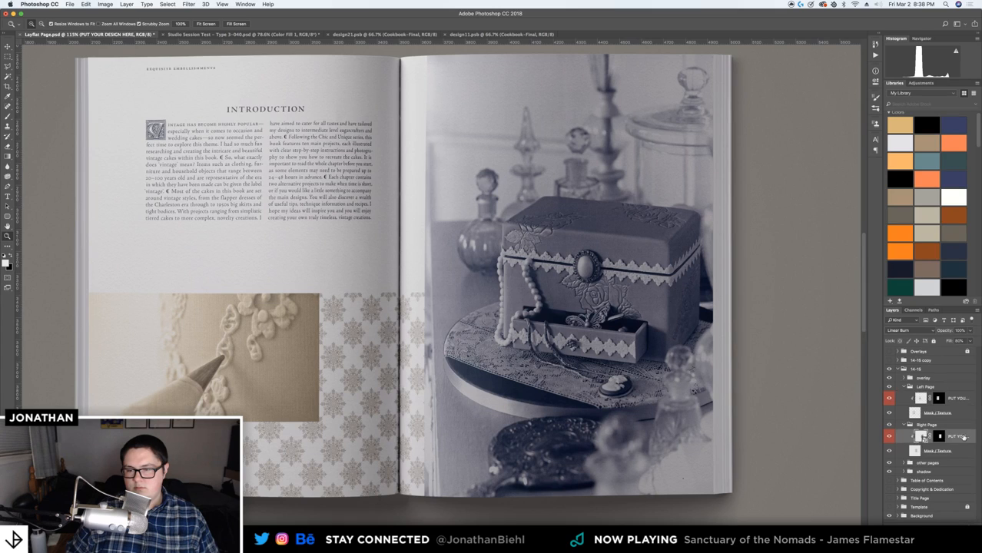
{"action": "right_click", "coordinate": [963, 436]}
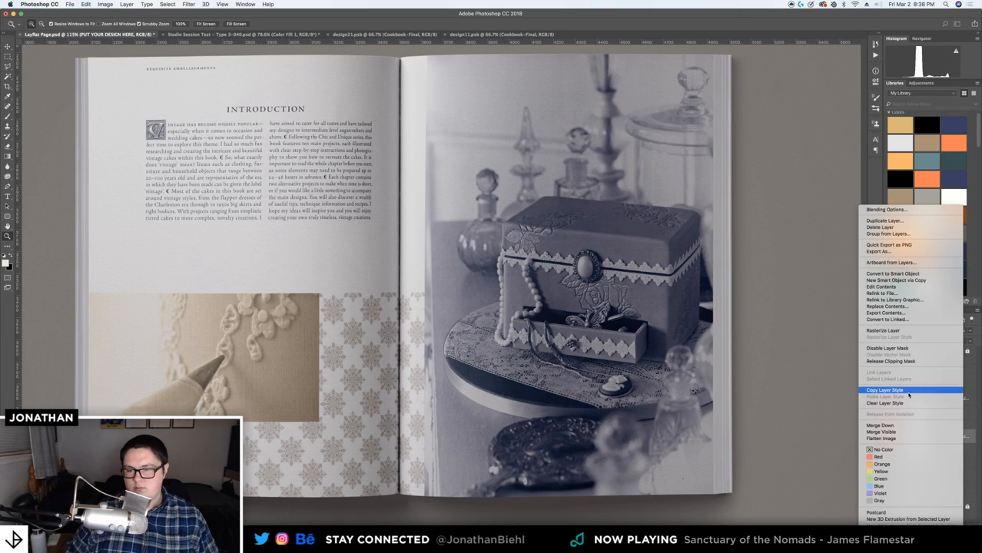
{"action": "left_click", "coordinate": [909, 331]}
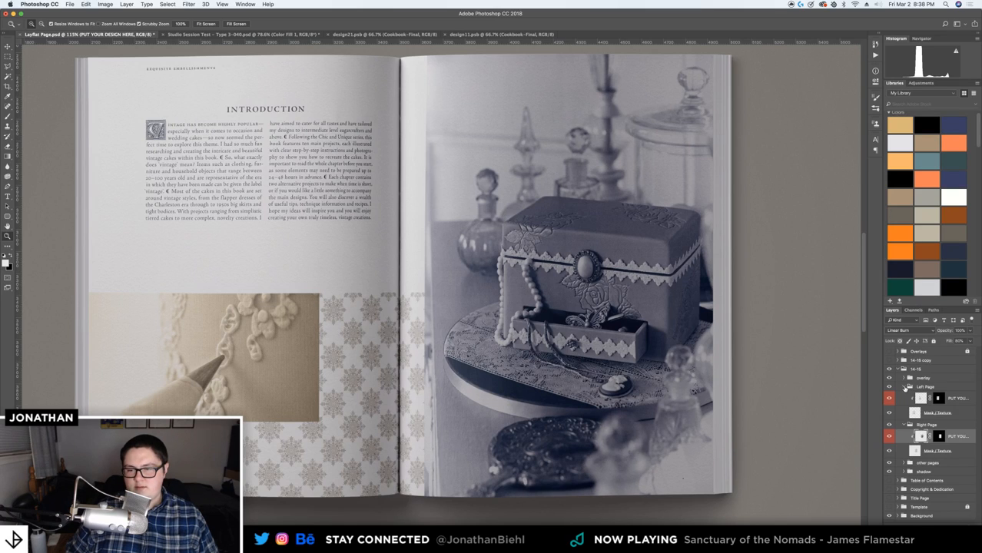
{"action": "left_click", "coordinate": [904, 388]}
{"action": "left_click", "coordinate": [904, 397]}
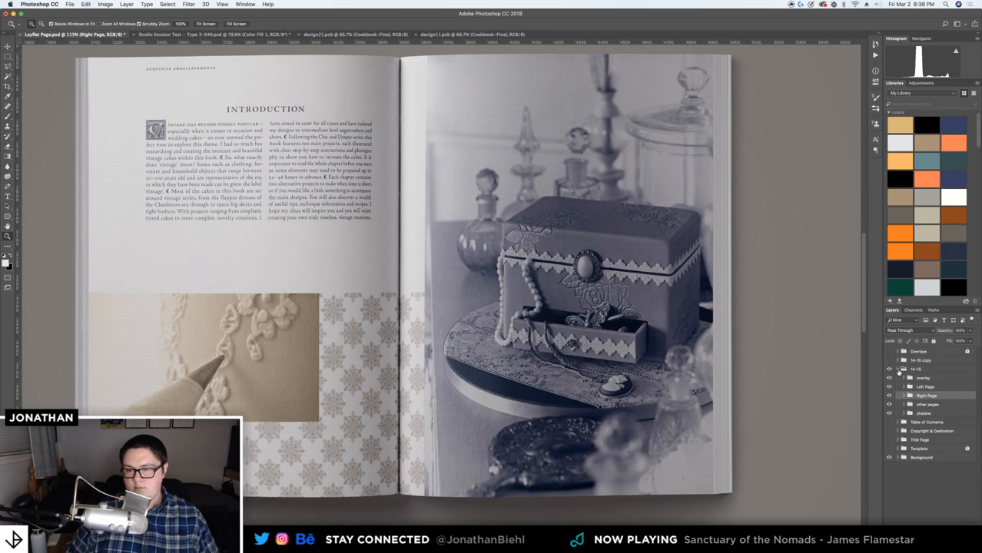
{"action": "left_click", "coordinate": [898, 370]}
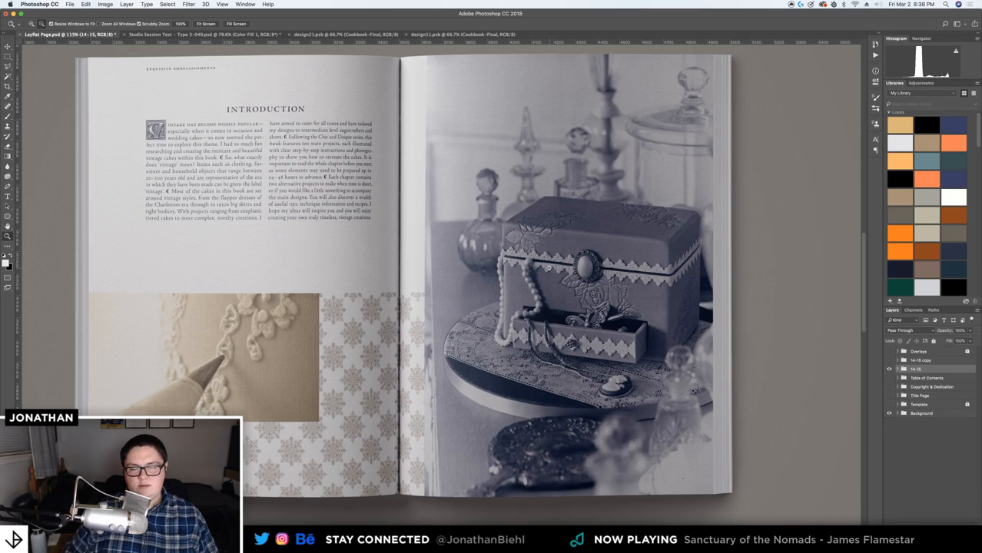
Examine the book mockup without its backdrop by temporarily hiding the Background group
{"action": "left_click", "coordinate": [523, 289], "text": "alt"}
{"action": "left_click_drag", "start_coordinate": [523, 290], "coordinate": [686, 319]}
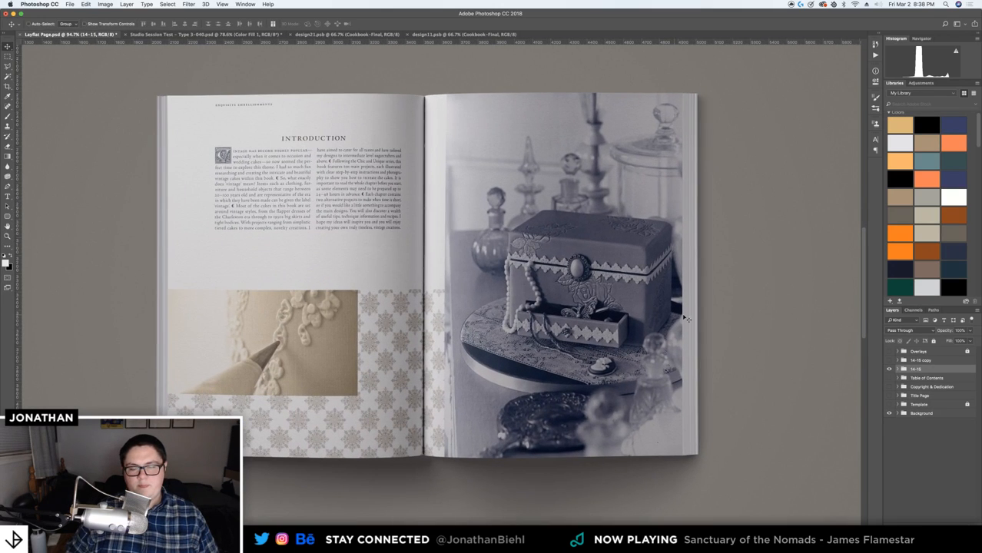
{"action": "left_click", "coordinate": [890, 413]}
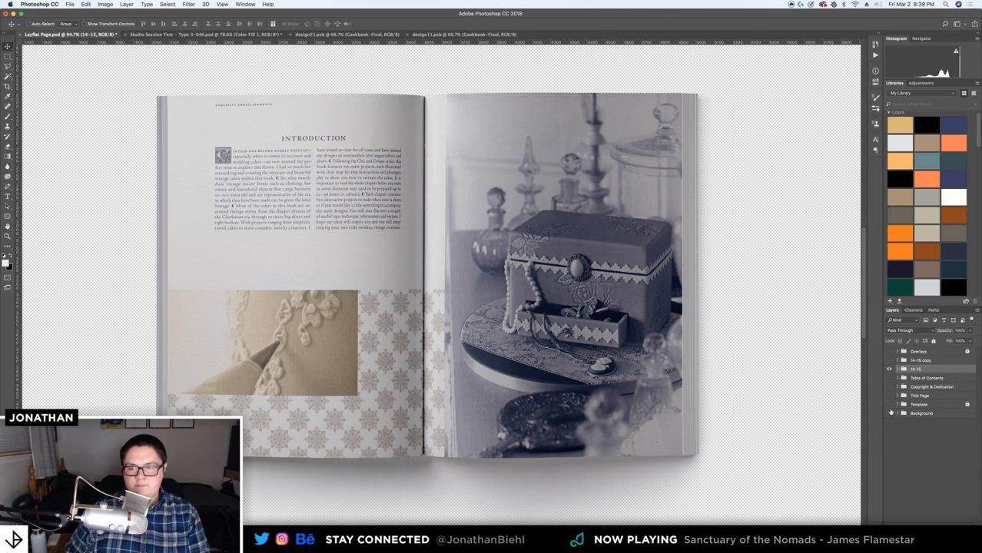
{"action": "left_click", "coordinate": [890, 413]}
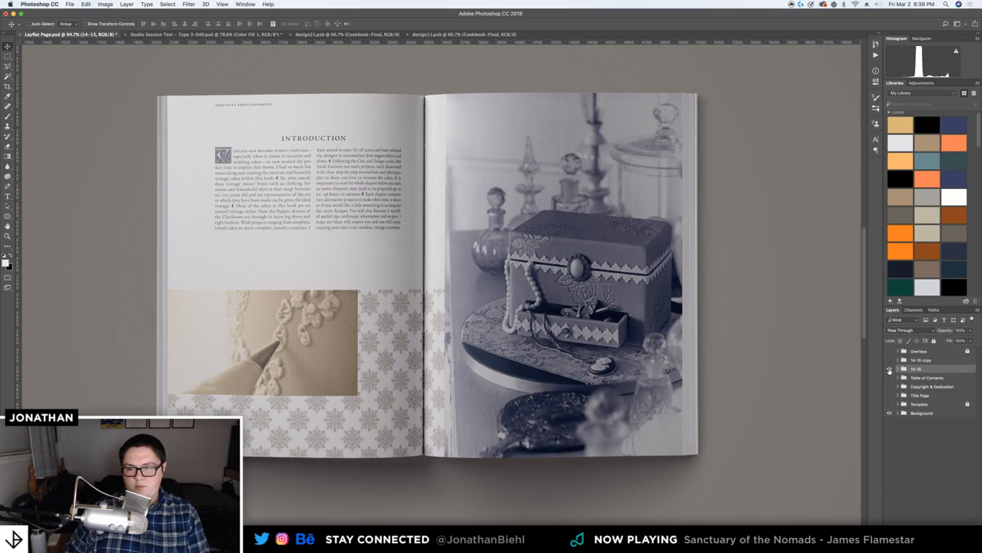
Hide the 14-15 group, show its copy, and rename the copy 16-17
{"action": "left_click", "coordinate": [889, 359]}
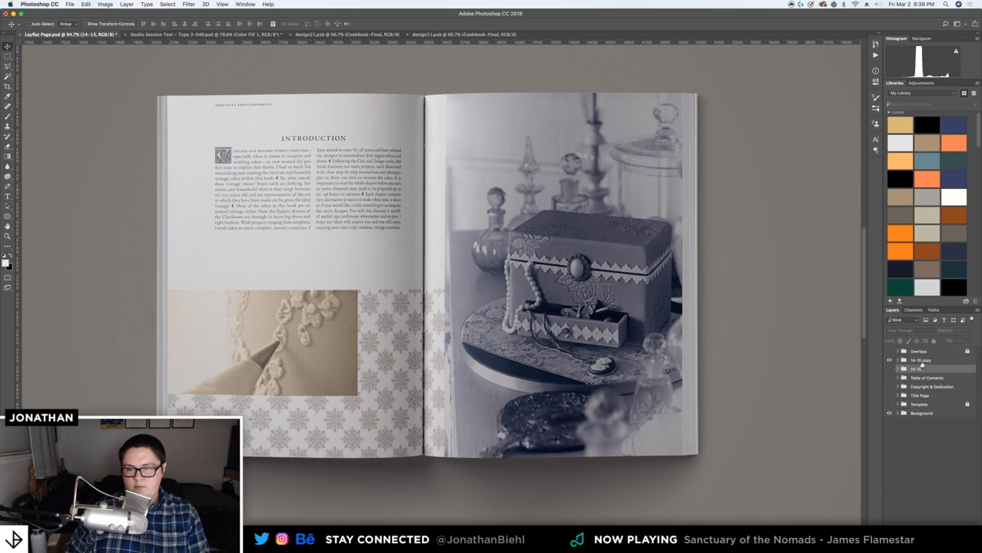
{"action": "double_click", "coordinate": [920, 360]}
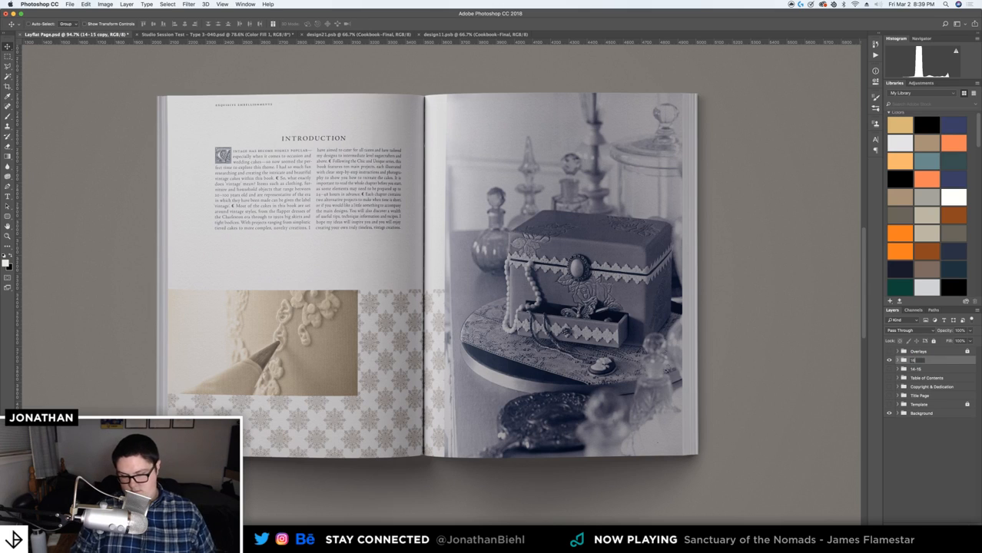
{"action": "type", "text": "16-17"}
{"action": "key", "text": "Return"}
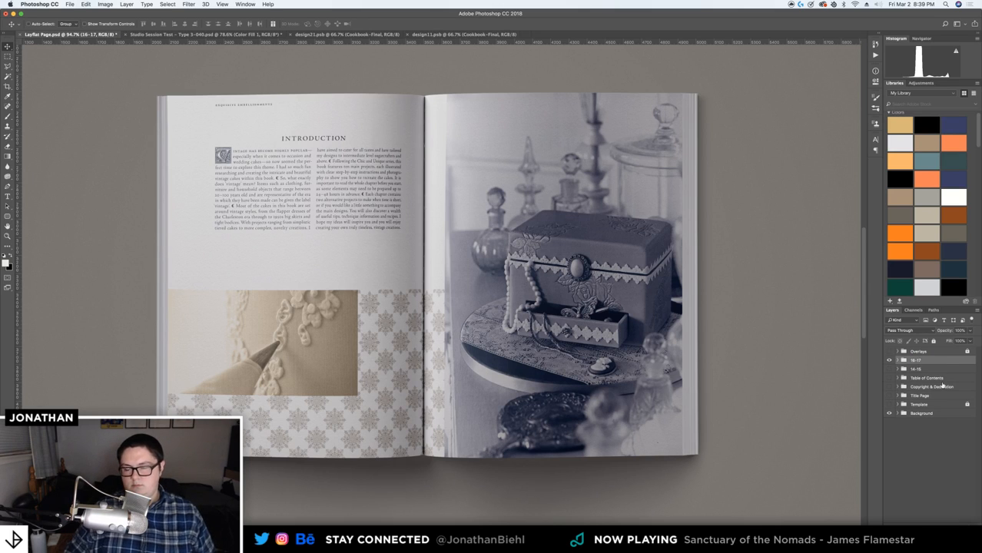
Open the left page's design smart object in the 16-17 group and place page 4 of Cookbook-Final.pdf in it
{"action": "left_click", "coordinate": [897, 360]}
{"action": "double_click", "coordinate": [920, 389]}
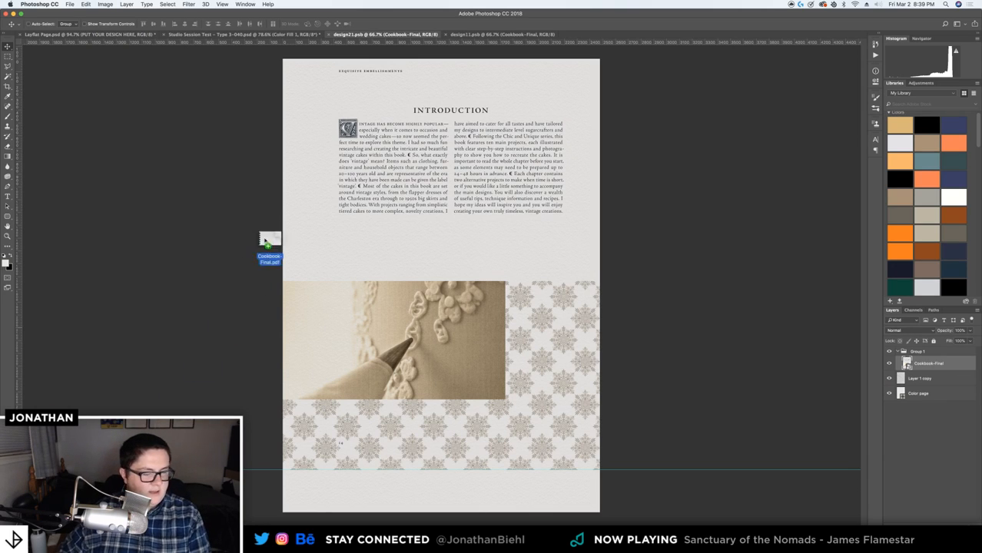
{"action": "left_click_drag", "start_coordinate": [357, 230], "coordinate": [356, 231]}
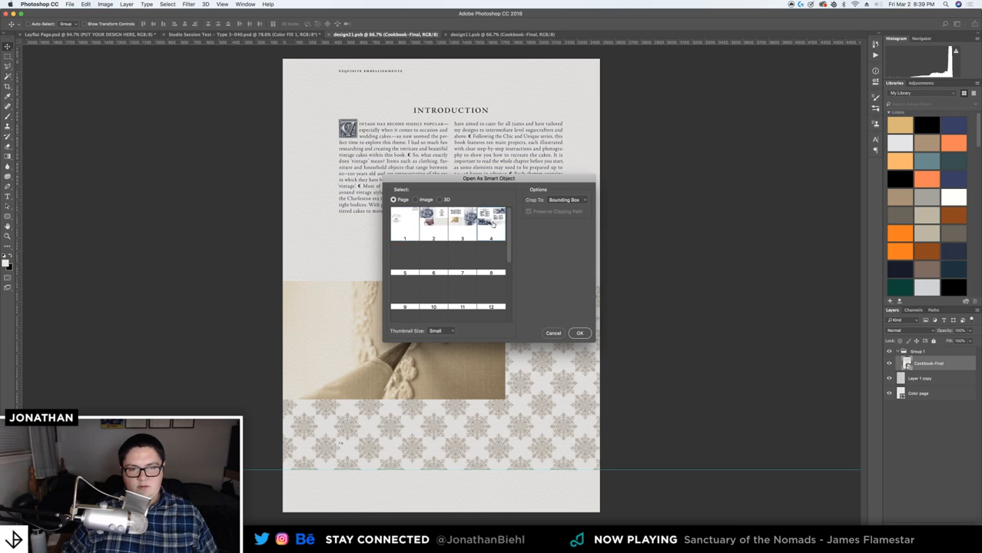
{"action": "left_click", "coordinate": [579, 332]}
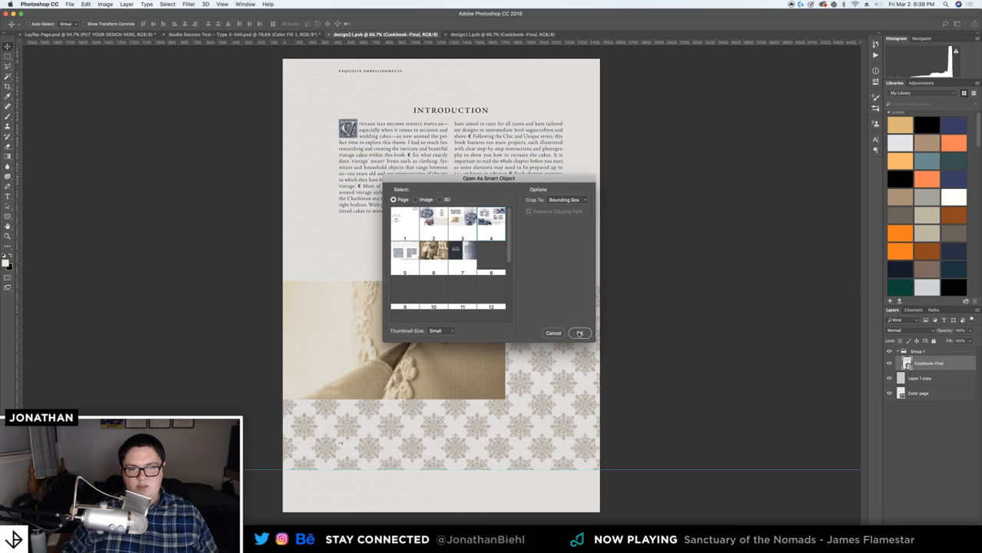
Enlarge the placed Tools & Equipment spread down to the lower guide, with its left half covering the page, and hide the Introduction layer
{"action": "left_click_drag", "start_coordinate": [555, 281], "coordinate": [560, 230]}
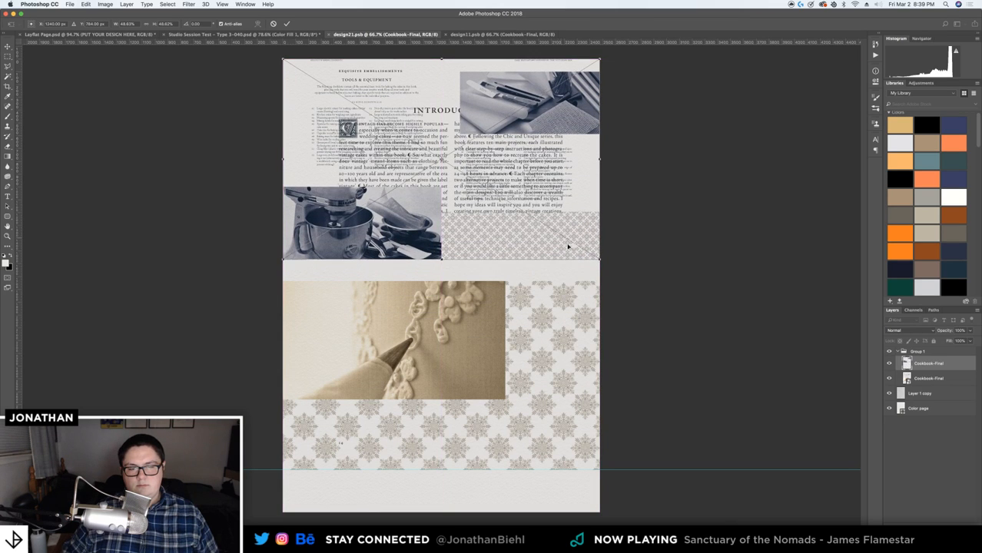
{"action": "left_click_drag", "start_coordinate": [600, 261], "coordinate": [772, 388]}
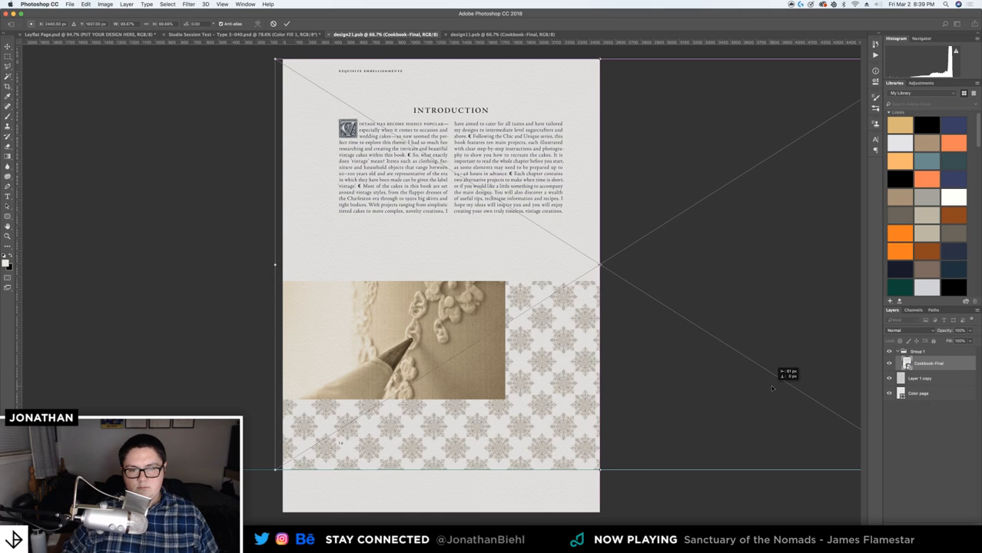
{"action": "key", "text": "Return"}
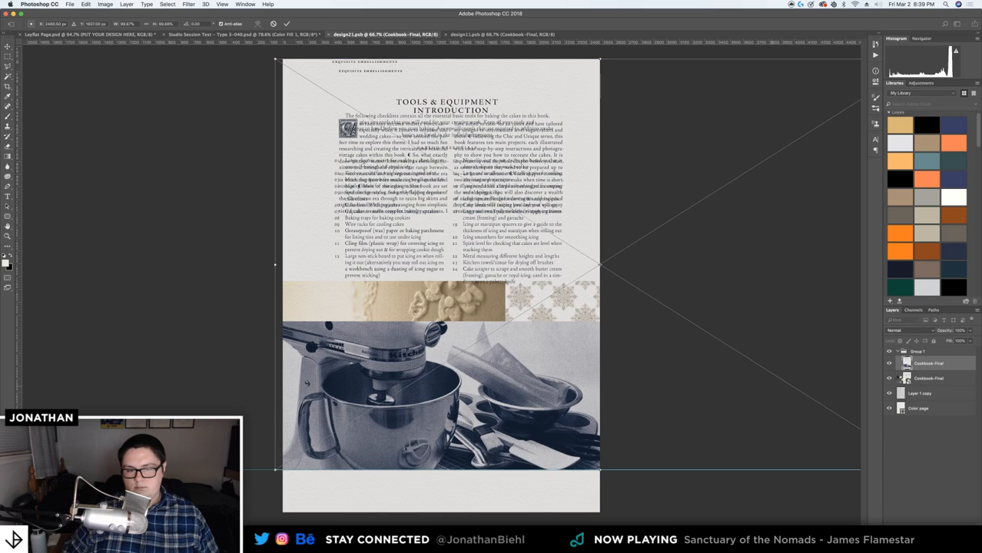
{"action": "key", "text": "Return"}
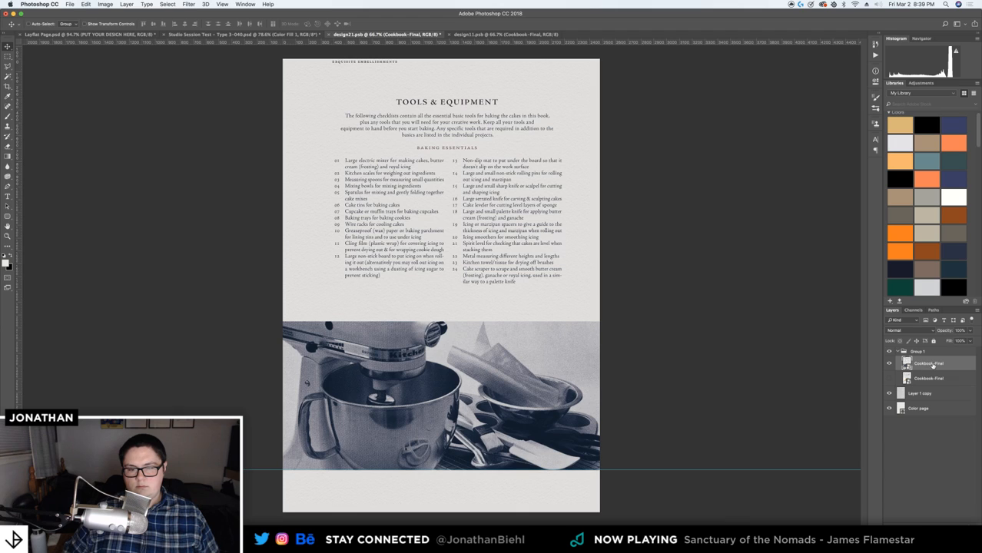
Show only the Introduction layer and add horizontal guides along the upper and lower edges of its Exquisite Embellishments header
{"action": "left_click", "coordinate": [889, 365]}
{"action": "left_click", "coordinate": [930, 379]}
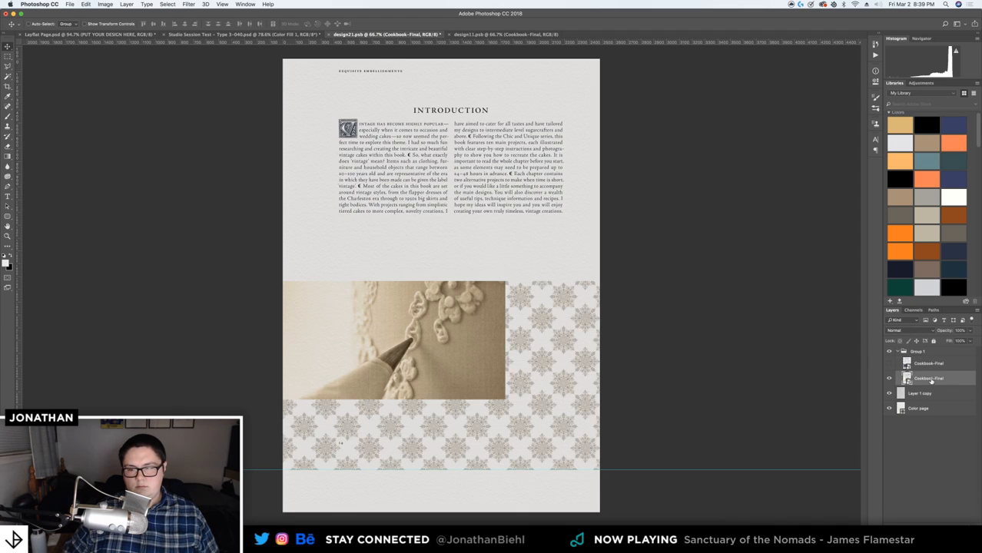
{"action": "key", "text": "z"}
{"action": "left_click_drag", "start_coordinate": [364, 66], "coordinate": [427, 110]}
{"action": "key", "text": "v"}
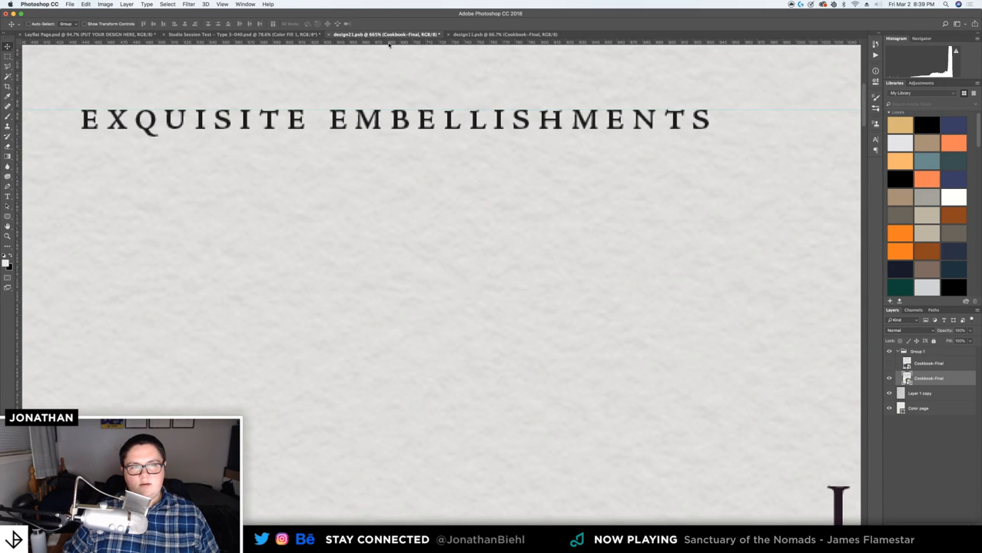
{"action": "left_click_drag", "start_coordinate": [389, 43], "coordinate": [398, 129]}
{"action": "left_click_drag", "start_coordinate": [522, 158], "coordinate": [504, 149]}
Show only the Tools & Equipment layer and compare its Exquisite Embellishments header with the horizontal guides
{"action": "left_click", "coordinate": [889, 362]}
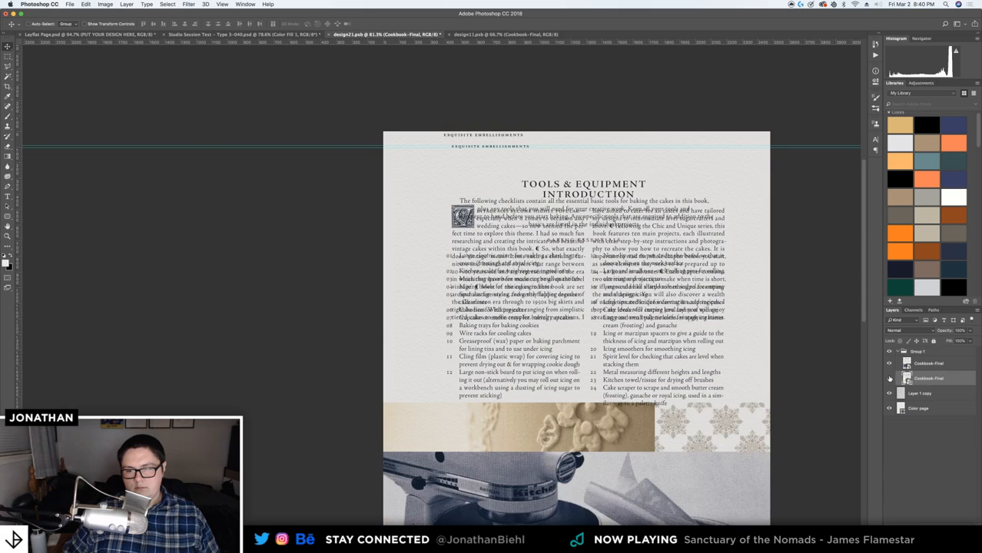
{"action": "left_click", "coordinate": [889, 378]}
{"action": "left_click", "coordinate": [930, 363]}
{"action": "key", "text": "z"}
{"action": "left_click_drag", "start_coordinate": [492, 137], "coordinate": [525, 136]}
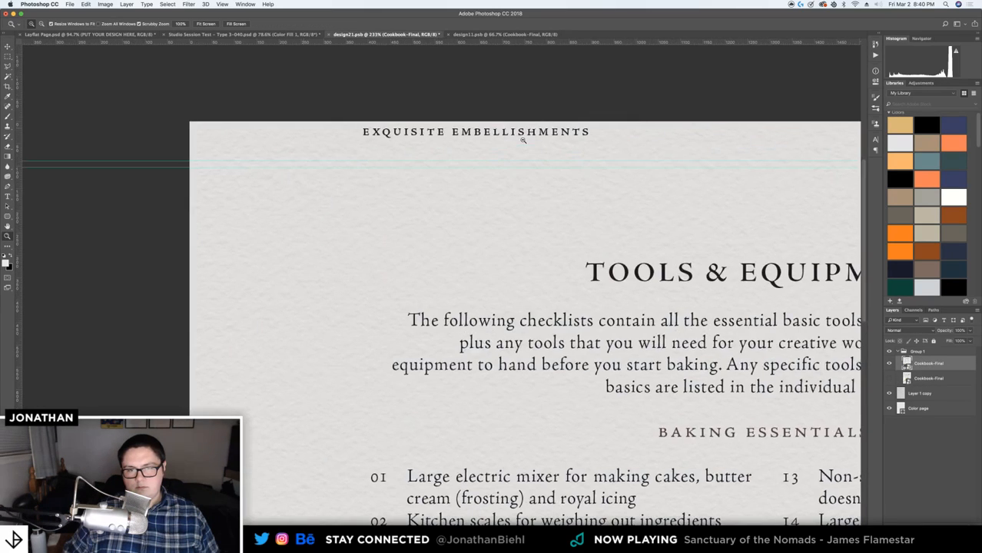
{"action": "key", "text": "v"}
Switch back to the Introduction layer and add vertical guides at the left and right ends of its Exquisite Embellishments header
{"action": "left_click", "coordinate": [889, 362]}
{"action": "left_click", "coordinate": [889, 378]}
{"action": "left_click", "coordinate": [922, 378]}
{"action": "key", "text": "z"}
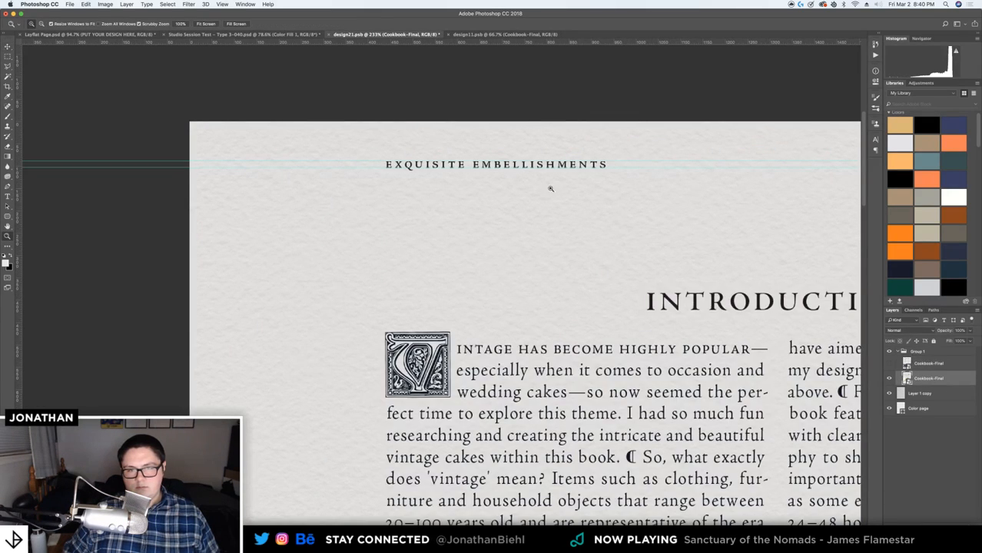
{"action": "left_click_drag", "start_coordinate": [550, 187], "coordinate": [130, 169]}
{"action": "left_click_drag", "start_coordinate": [16, 150], "coordinate": [278, 151]}
{"action": "left_click_drag", "start_coordinate": [21, 164], "coordinate": [641, 156]}
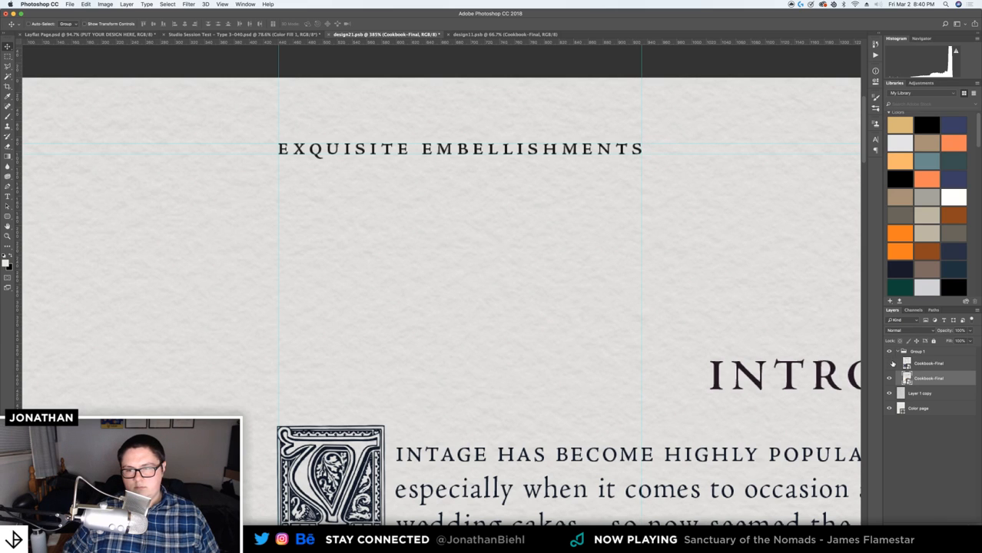
Show only the Tools & Equipment layer and scale it down slightly so its header matches the width between the vertical guides
{"action": "left_click", "coordinate": [889, 363]}
{"action": "left_click", "coordinate": [889, 378]}
{"action": "left_click", "coordinate": [939, 367]}
{"action": "scroll", "coordinate": [624, 274], "scroll_direction": "down", "scroll_amount": 5}
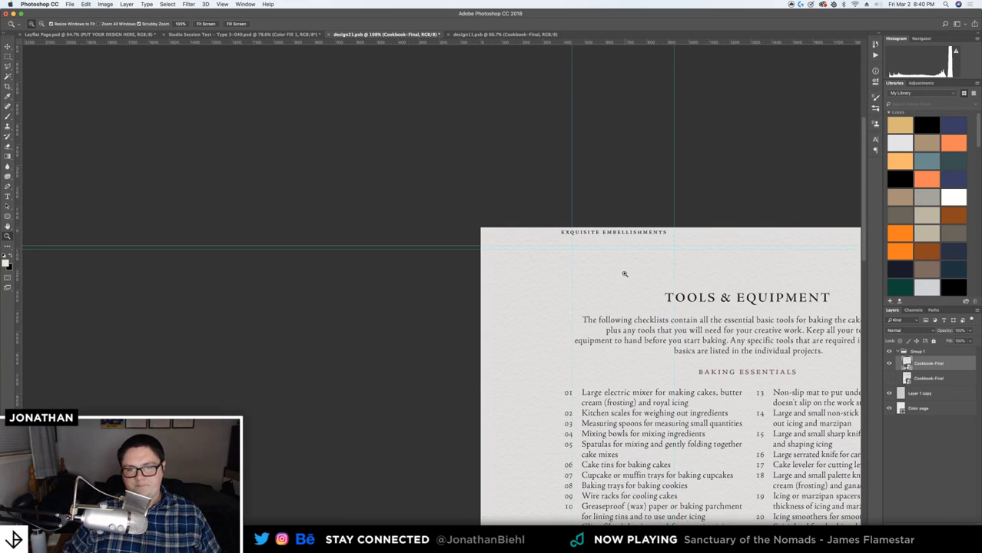
{"action": "key", "text": "super+t"}
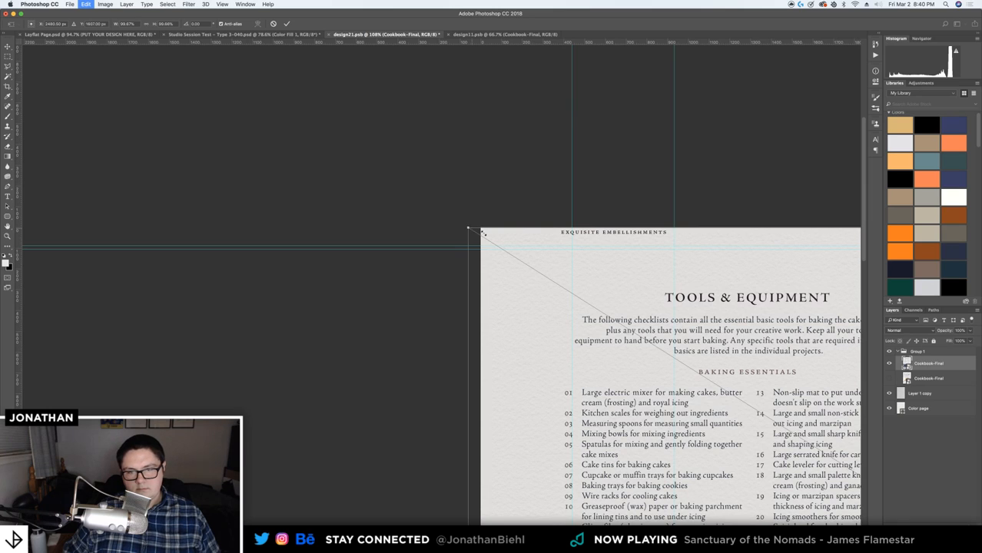
{"action": "left_click_drag", "start_coordinate": [482, 233], "coordinate": [503, 240]}
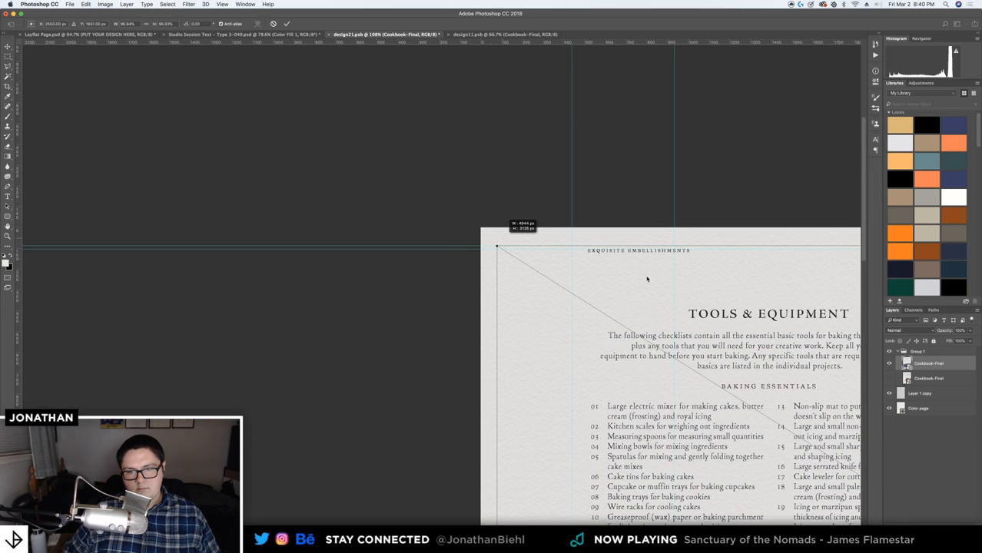
{"action": "left_click_drag", "start_coordinate": [501, 244], "coordinate": [493, 242]}
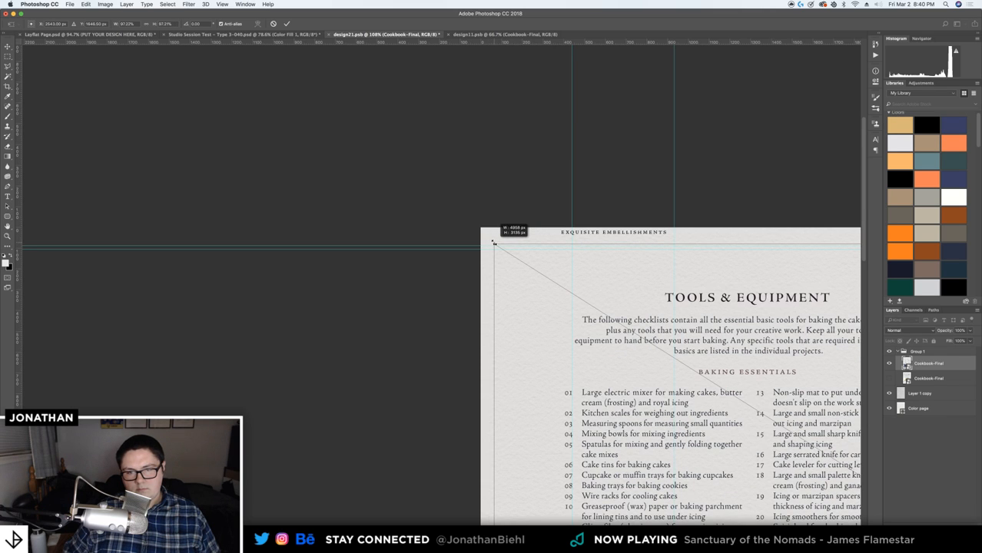
{"action": "left_click_drag", "start_coordinate": [486, 255], "coordinate": [272, 219]}
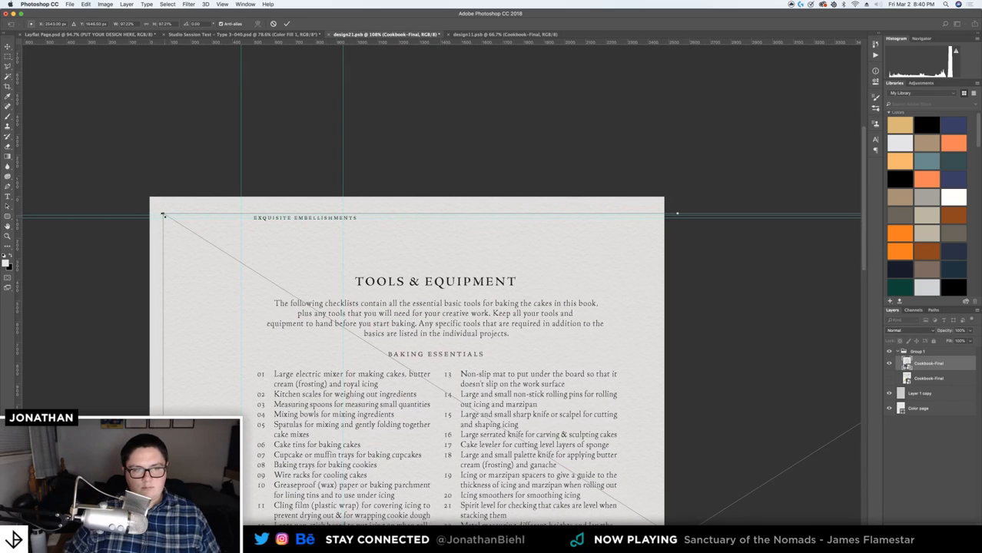
{"action": "left_click_drag", "start_coordinate": [162, 212], "coordinate": [162, 211]}
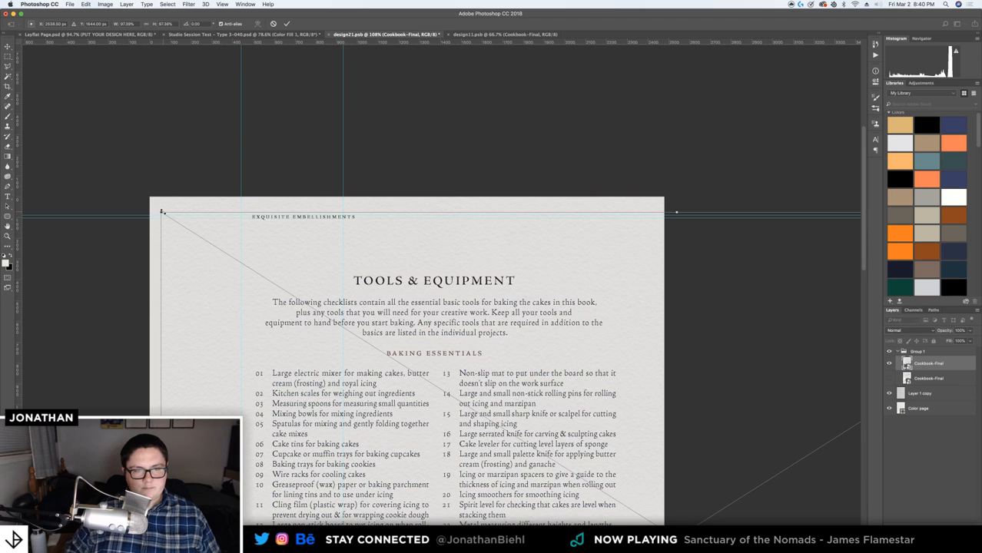
{"action": "key", "text": "Return"}
Align the Tools & Equipment header with the guides, check the whole page, and save design21.psb
{"action": "key", "text": "z"}
{"action": "left_click_drag", "start_coordinate": [262, 216], "coordinate": [226, 223]}
{"action": "key", "text": "v"}
{"action": "key", "text": "z"}
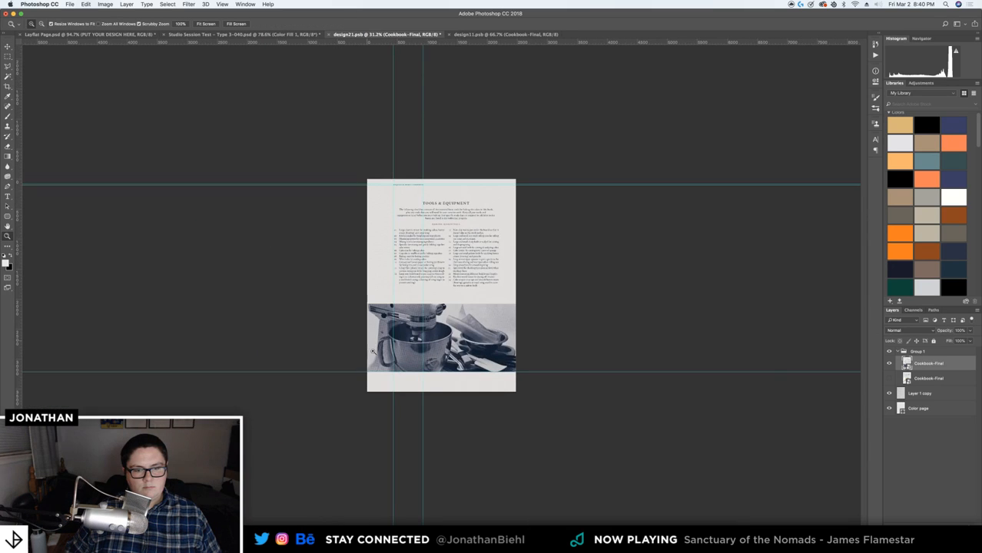
{"action": "left_click_drag", "start_coordinate": [464, 352], "coordinate": [497, 348]}
{"action": "left_click_drag", "start_coordinate": [448, 348], "coordinate": [461, 347]}
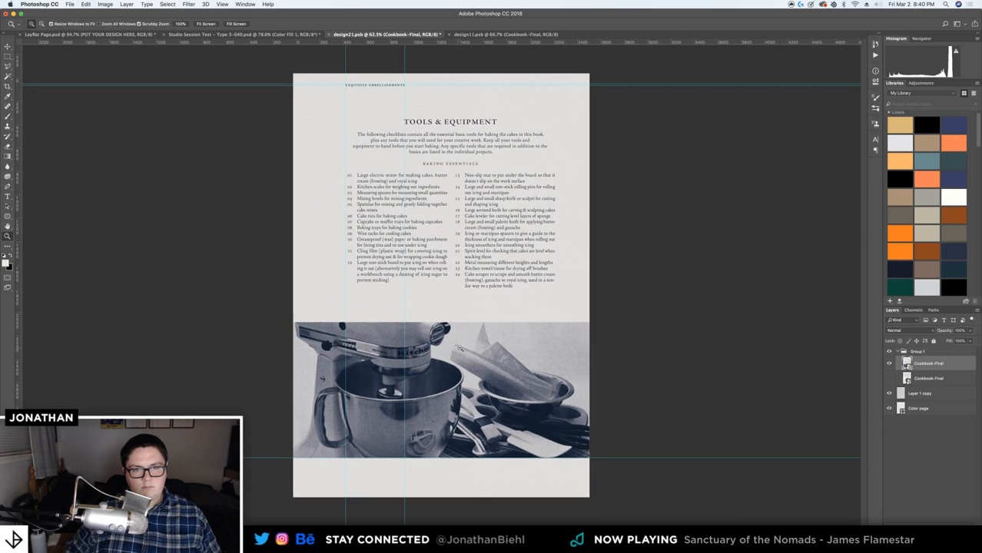
{"action": "key", "text": "v"}
{"action": "key", "text": "super+s"}
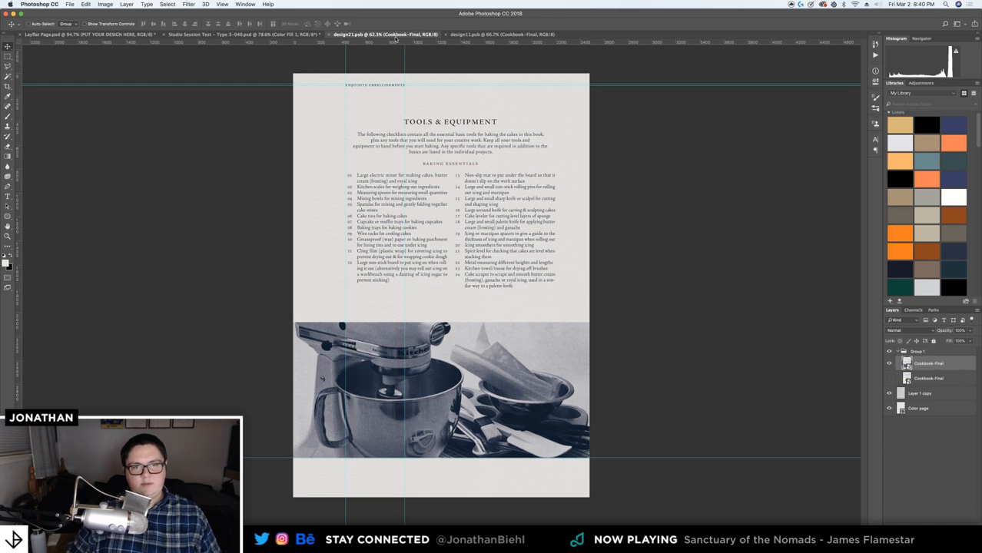
Float the design21.psb window and copy its Tools & Equipment Cookbook-Final layer into Layflat Page.psd
{"action": "left_click_drag", "start_coordinate": [384, 34], "coordinate": [390, 149]}
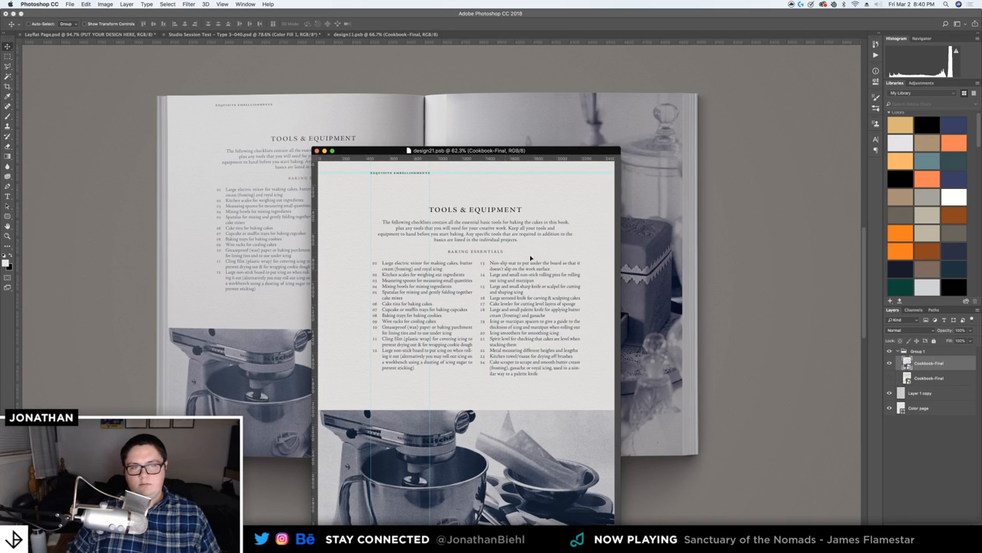
{"action": "left_click_drag", "start_coordinate": [530, 259], "coordinate": [710, 178]}
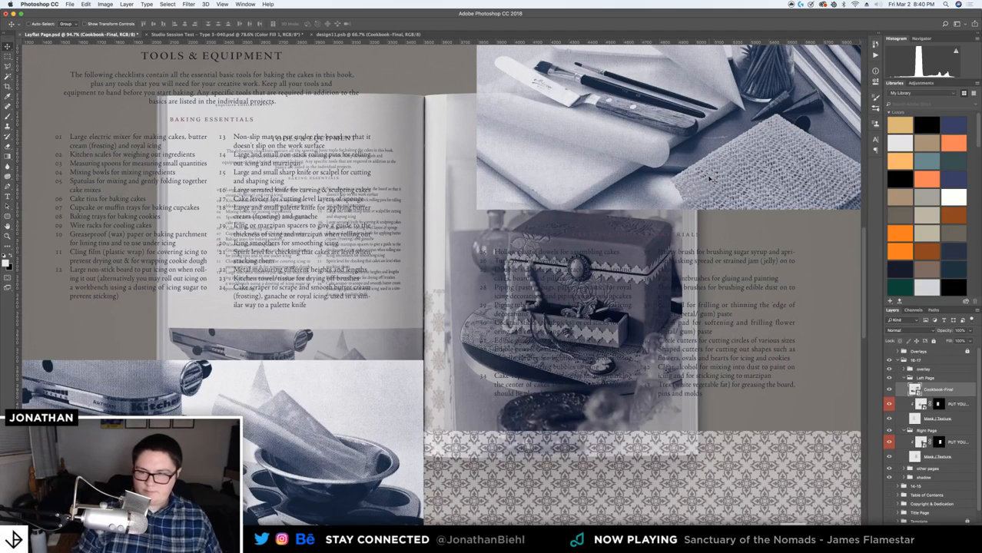
Undo the layer copy into Layflat Page.psd and copy the Tools & Equipment Cookbook-Final layer from design21.psb into design11.psb instead
{"action": "key", "text": "super+z"}
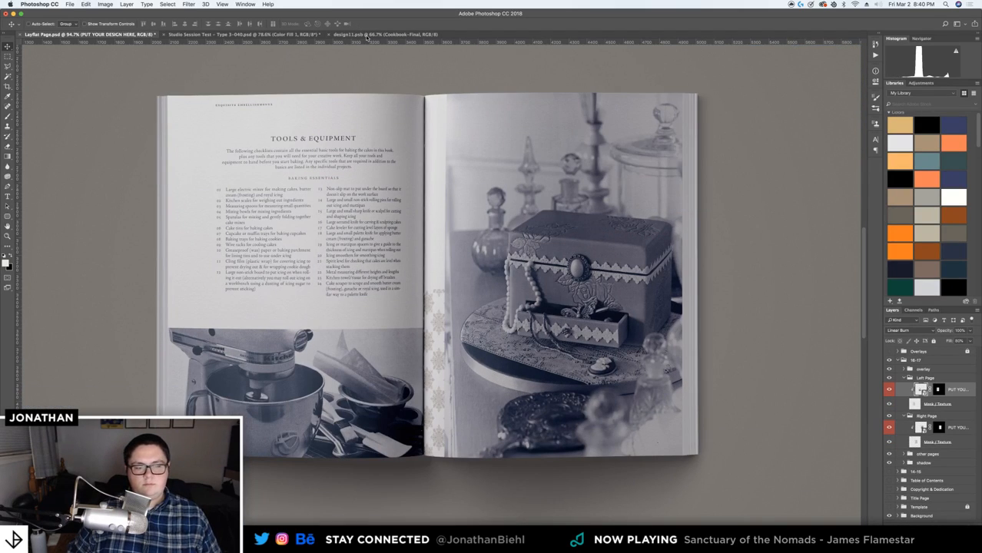
{"action": "right_click", "coordinate": [480, 525]}
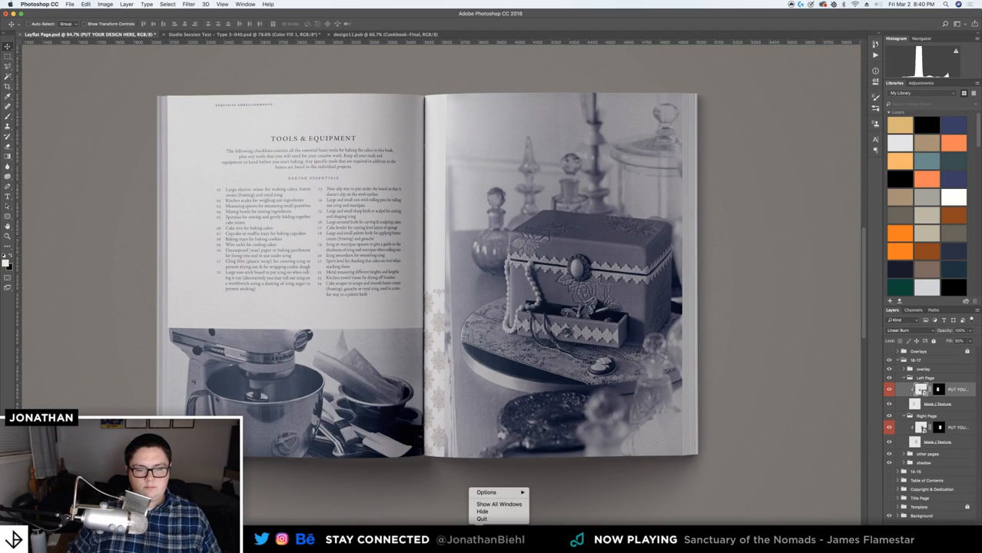
{"action": "left_click", "coordinate": [487, 504]}
{"action": "left_click", "coordinate": [707, 237]}
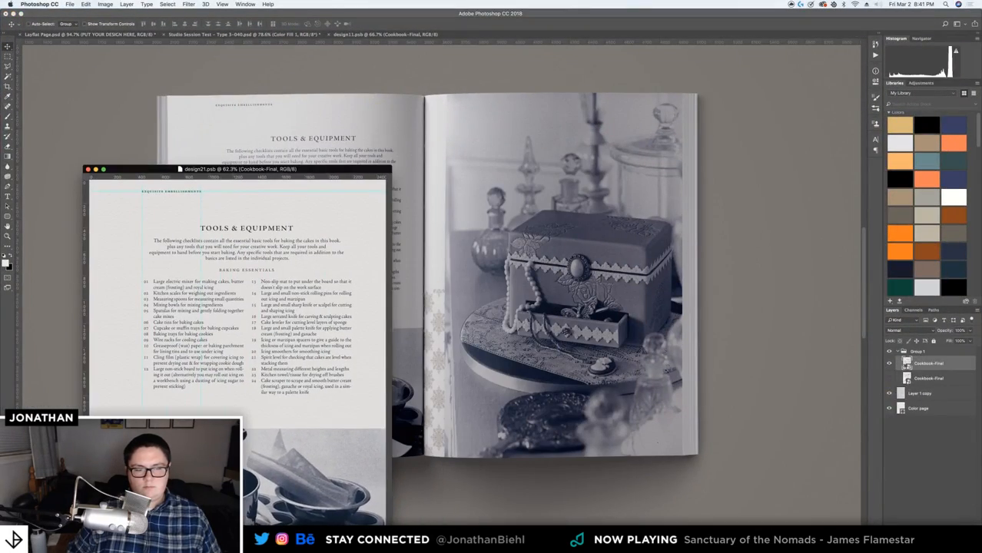
{"action": "left_click", "coordinate": [351, 77]}
{"action": "left_click", "coordinate": [384, 35]}
{"action": "key", "text": "super+grave"}
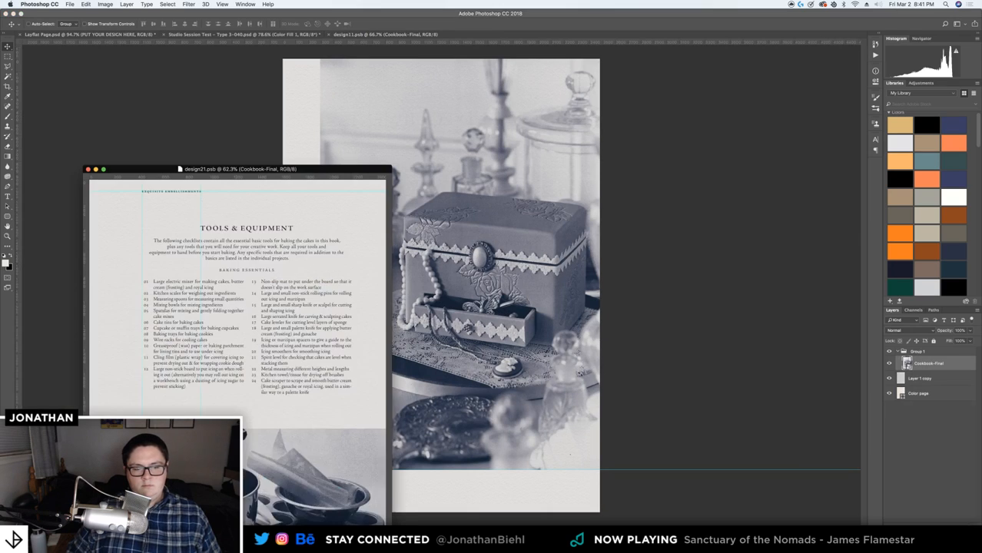
{"action": "left_click_drag", "start_coordinate": [289, 380], "coordinate": [580, 260]}
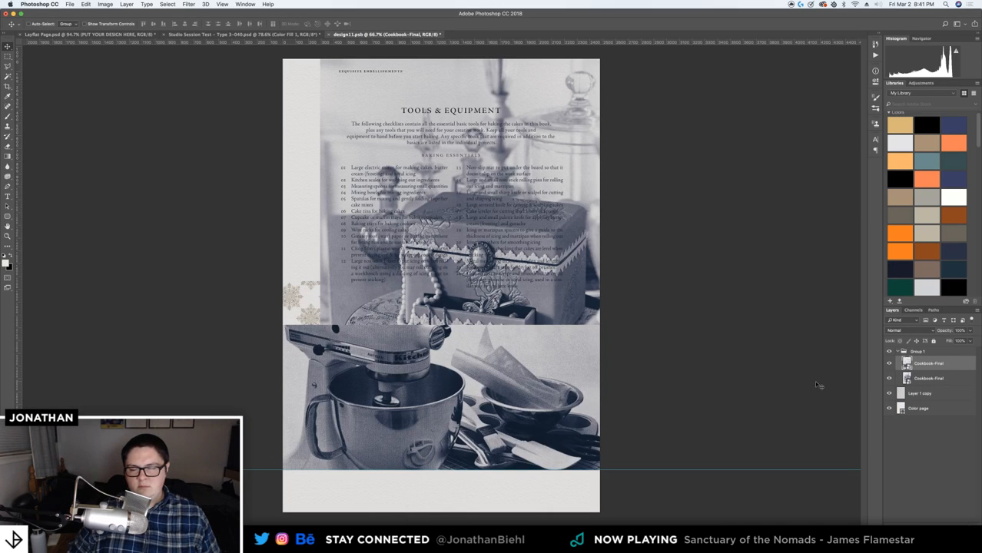
Hide the lower Cookbook-Final layer, shift the copied spread until its Creative Tools & Materials page fills the canvas, and save design11.psb
{"action": "left_click", "coordinate": [889, 377]}
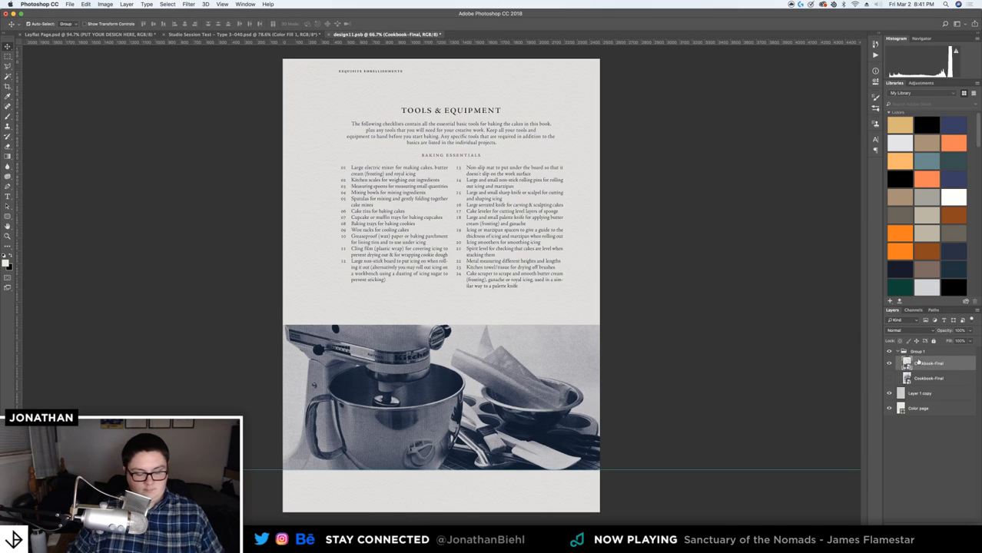
{"action": "key", "text": "super+t"}
{"action": "left_click_drag", "start_coordinate": [778, 381], "coordinate": [461, 381]}
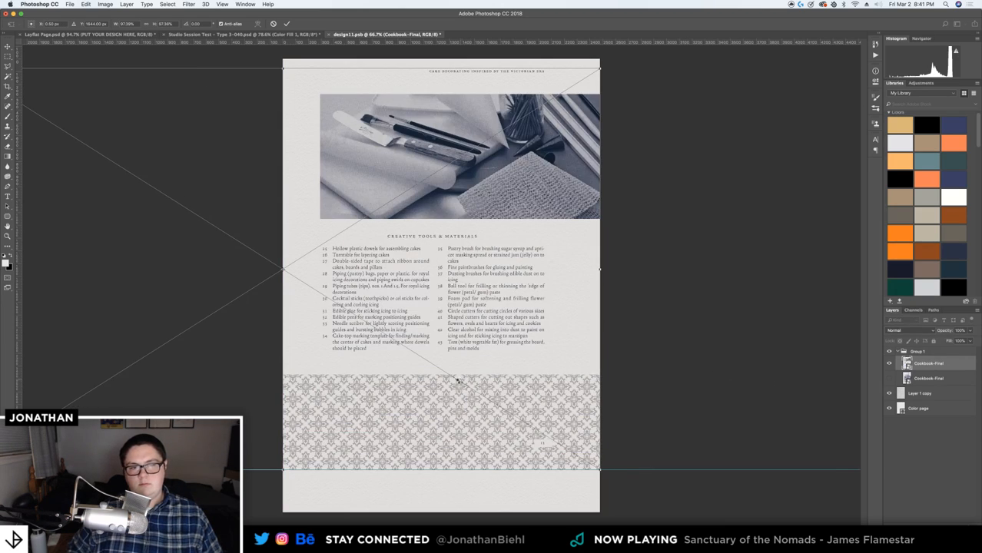
{"action": "key", "text": "Return"}
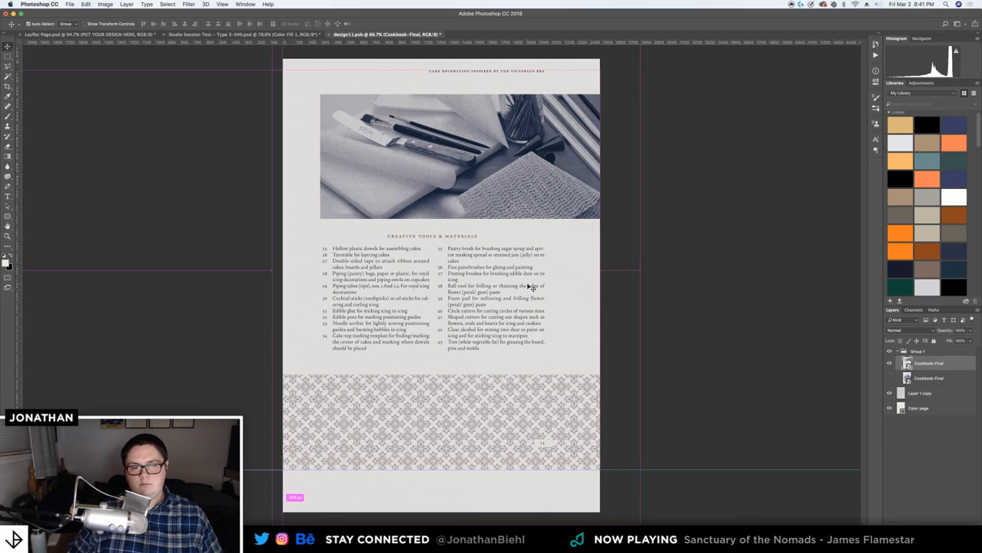
{"action": "key", "text": "super+s"}
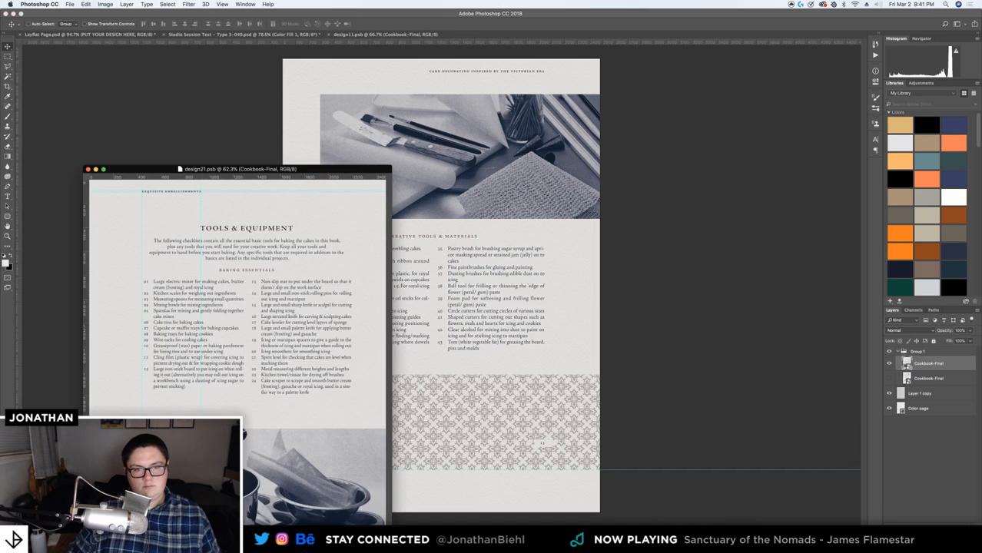
Move the floating design21.psb window aside, return to Layflat Page.psd, save it and check the whole 16-17 book
{"action": "left_click_drag", "start_coordinate": [273, 174], "coordinate": [229, 178]}
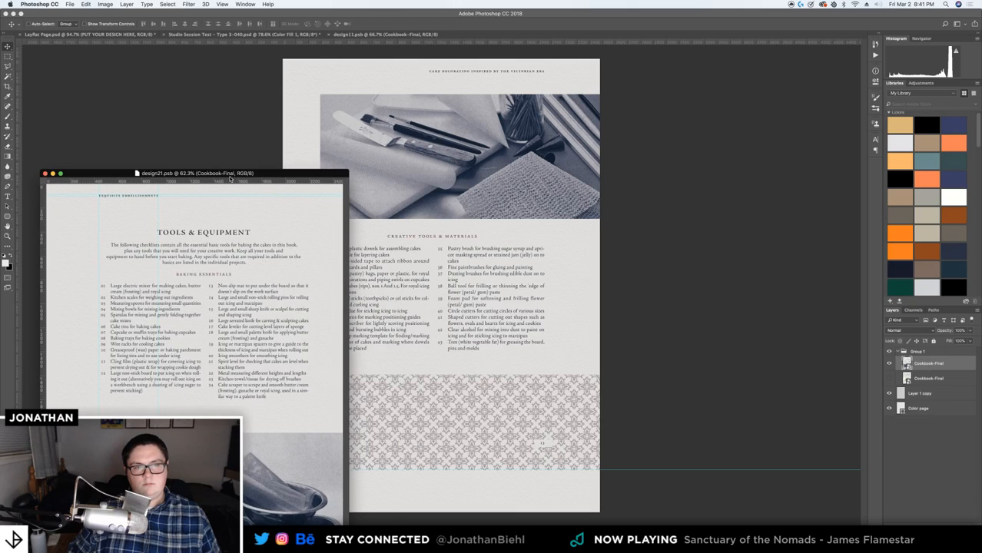
{"action": "left_click", "coordinate": [264, 108]}
{"action": "key", "text": "ctrl+Tab"}
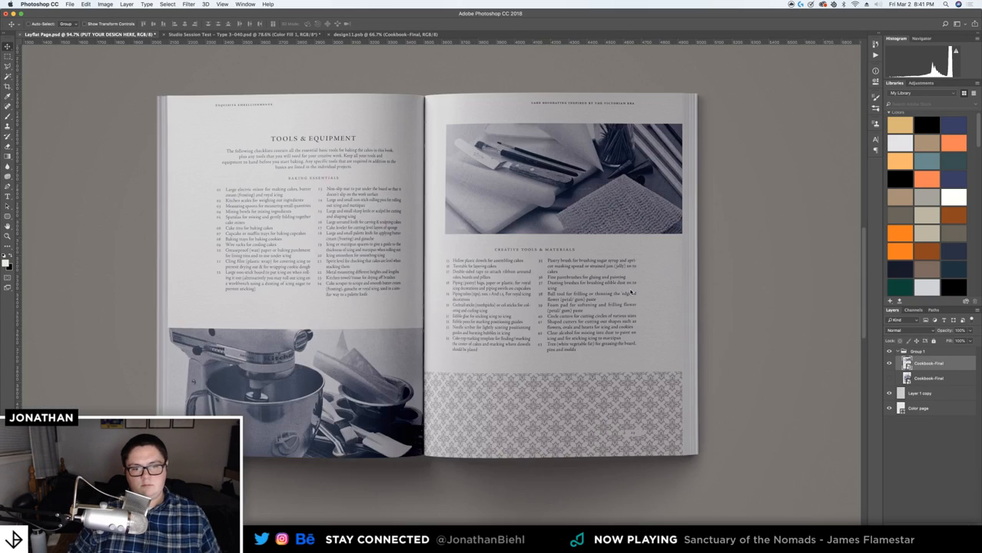
{"action": "key", "text": "super+s"}
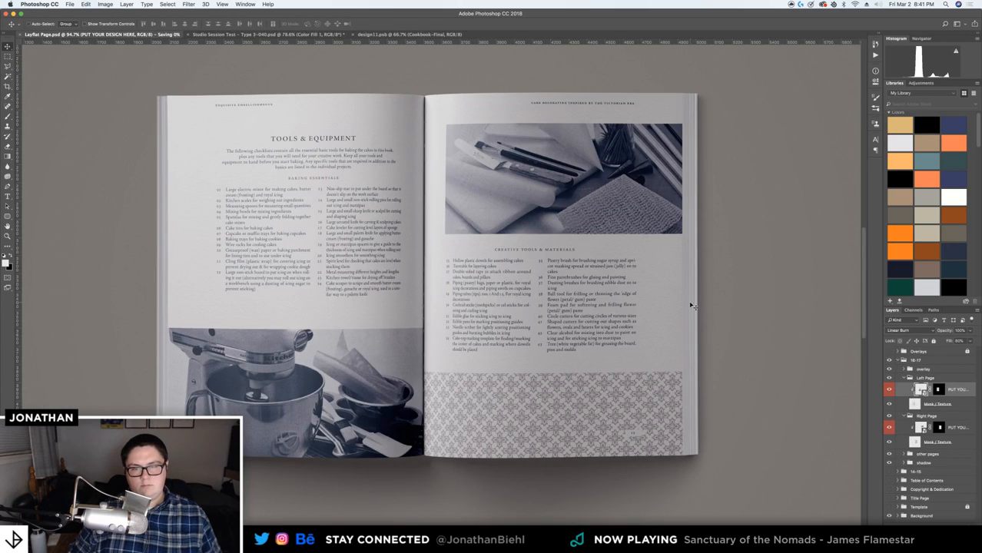
{"action": "key", "text": "z"}
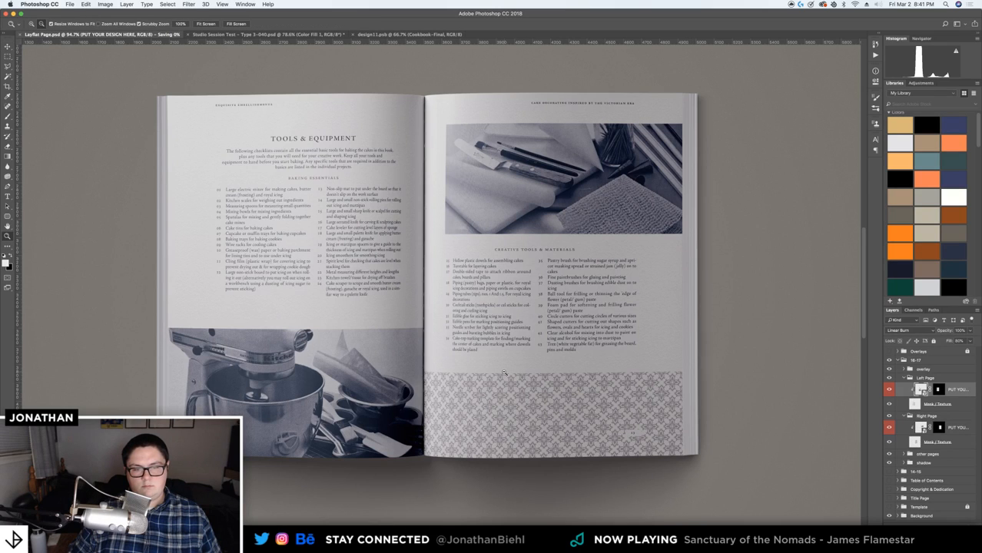
{"action": "left_click", "coordinate": [504, 372], "text": "alt"}
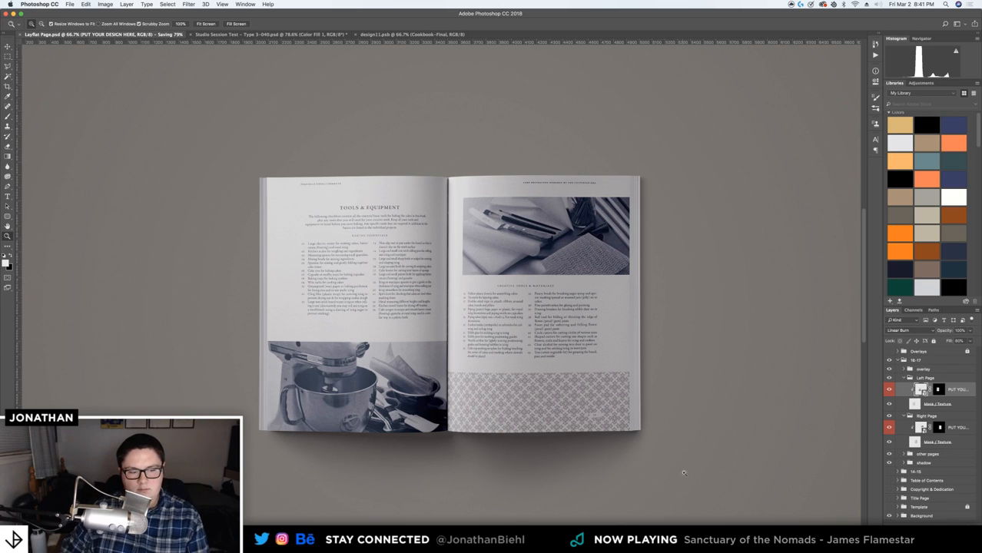
Collapse the 16-17 group, duplicate it, and hide the copy
{"action": "left_click", "coordinate": [905, 361]}
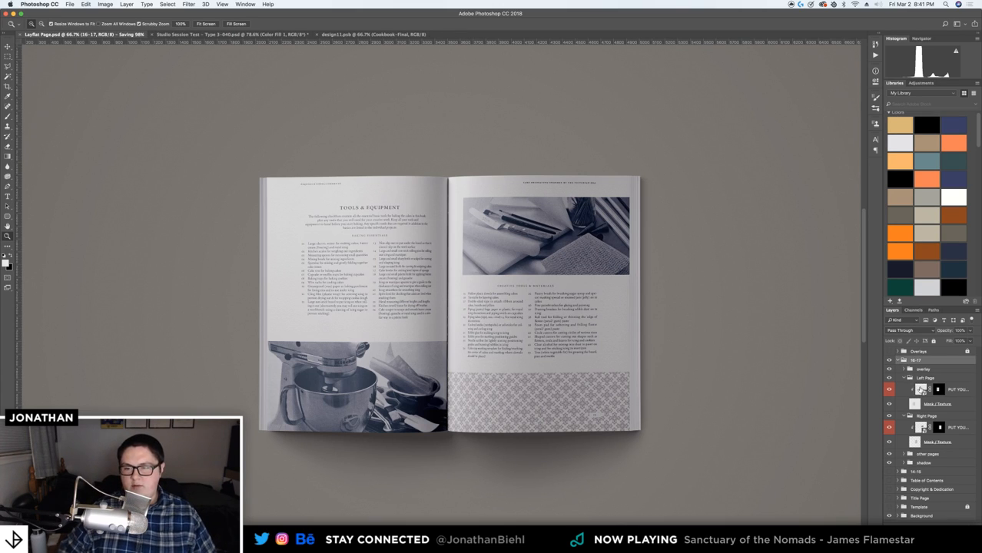
{"action": "left_click", "coordinate": [920, 388]}
{"action": "left_click", "coordinate": [900, 363]}
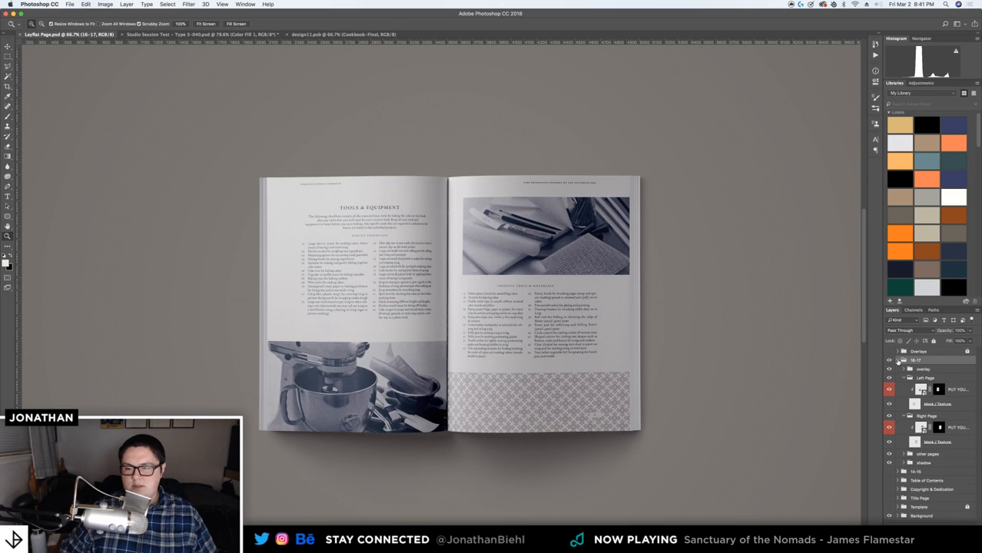
{"action": "left_click", "coordinate": [897, 360]}
{"action": "key", "text": "super+j"}
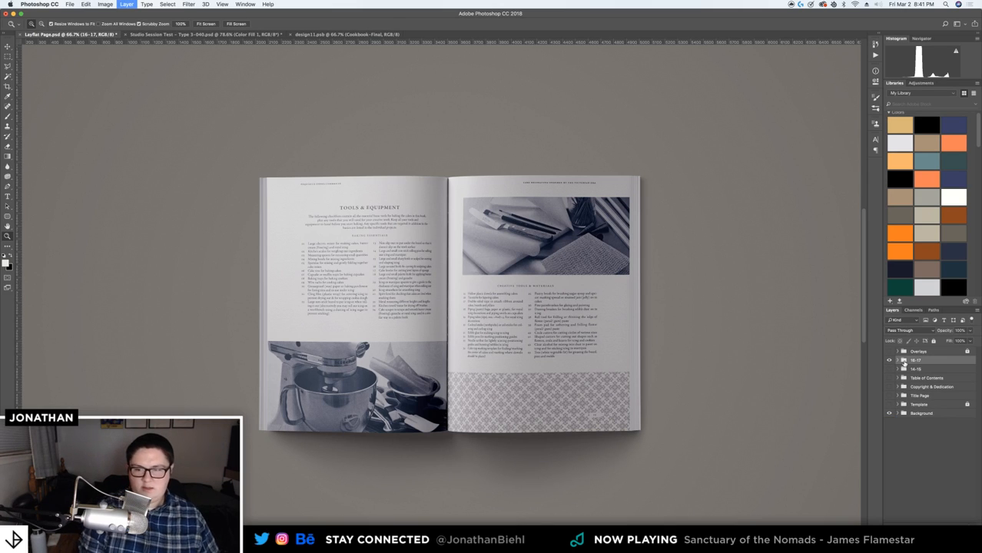
{"action": "left_click", "coordinate": [889, 360]}
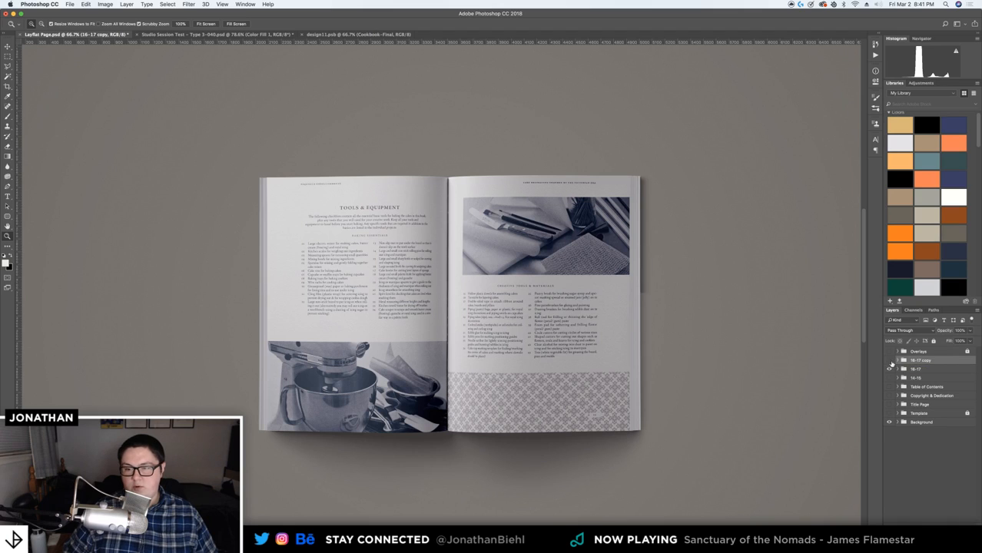
Rasterize the PUT YOUR DESIGN HERE layers of both the Left Page and Right Page in the original 16-17 group
{"action": "left_click", "coordinate": [899, 370]}
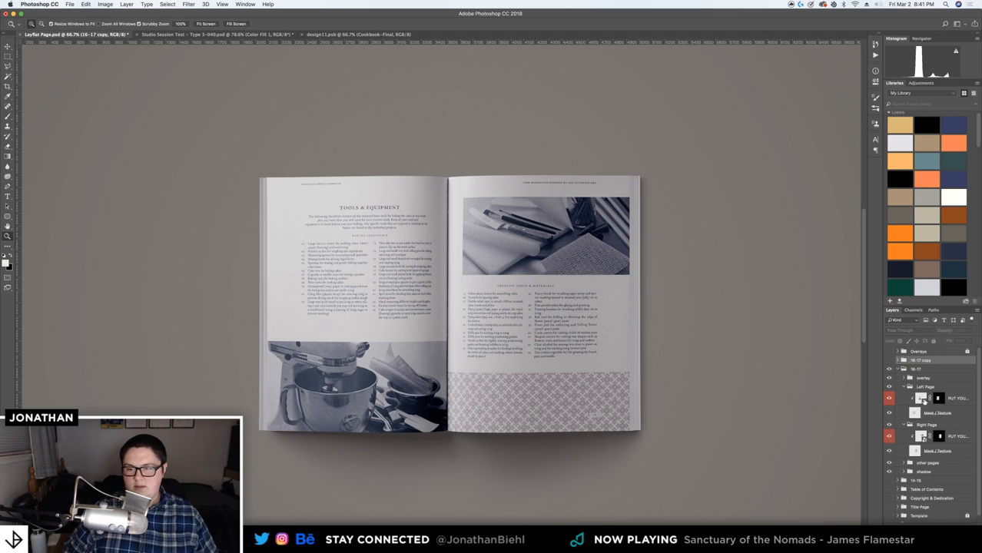
{"action": "right_click", "coordinate": [924, 406]}
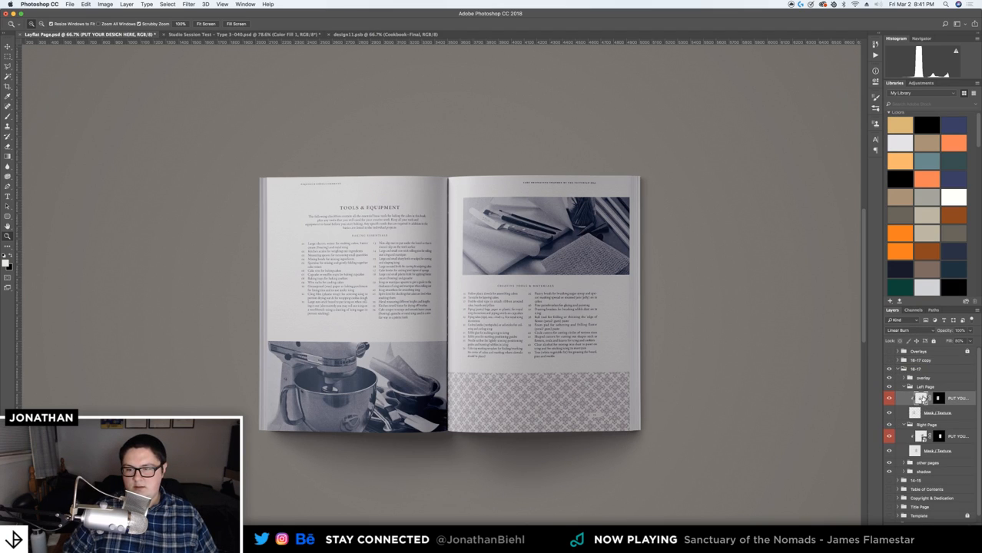
{"action": "left_click", "coordinate": [968, 398]}
{"action": "right_click", "coordinate": [968, 398]}
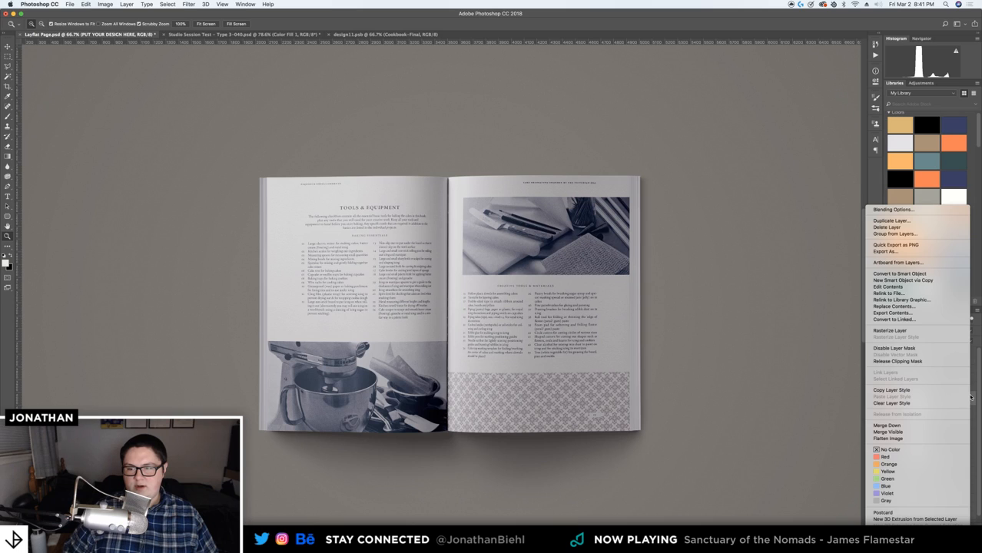
{"action": "left_click", "coordinate": [904, 331]}
{"action": "right_click", "coordinate": [957, 437]}
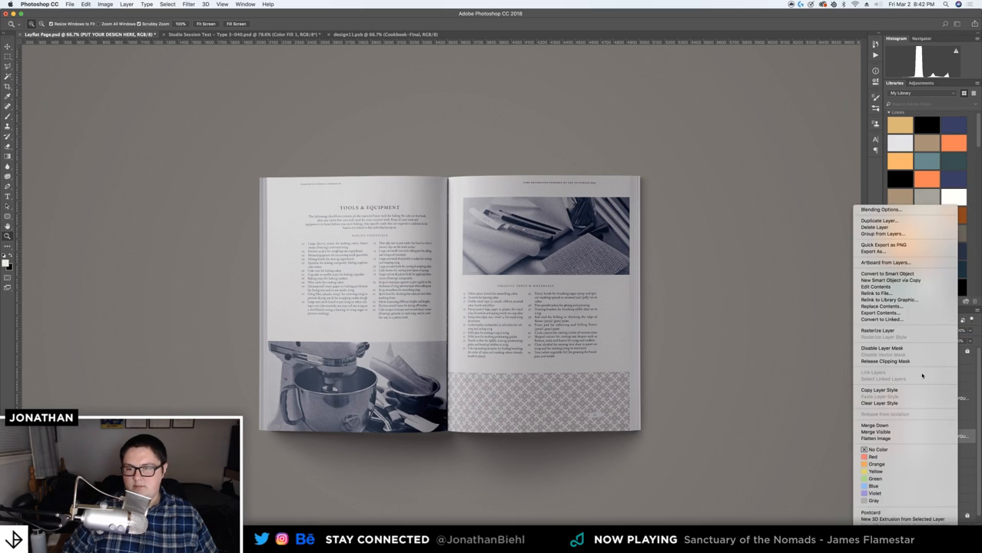
{"action": "left_click", "coordinate": [915, 335]}
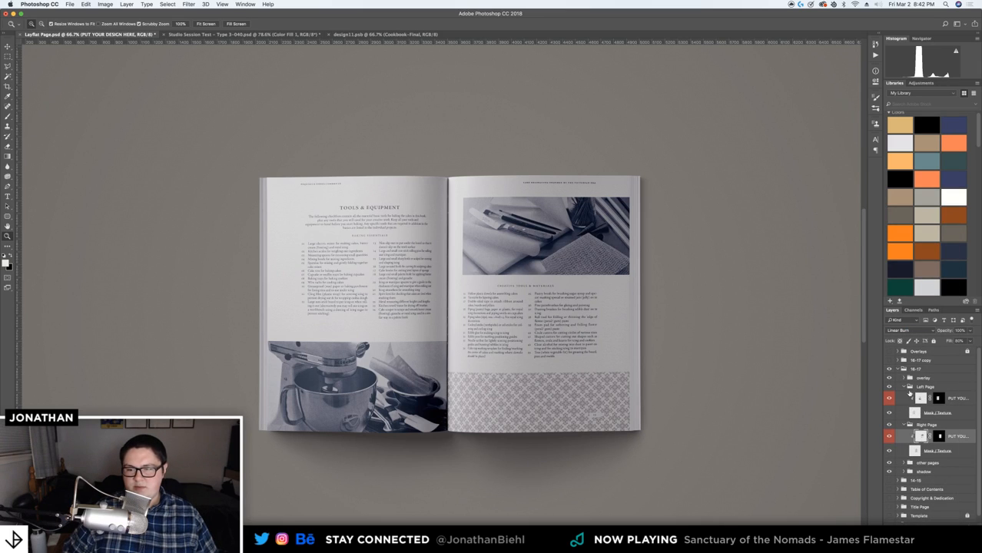
Collapse the page subgroups and the 16-17 group, and hide the 16-17 group
{"action": "left_click", "coordinate": [905, 388]}
{"action": "left_click", "coordinate": [904, 393]}
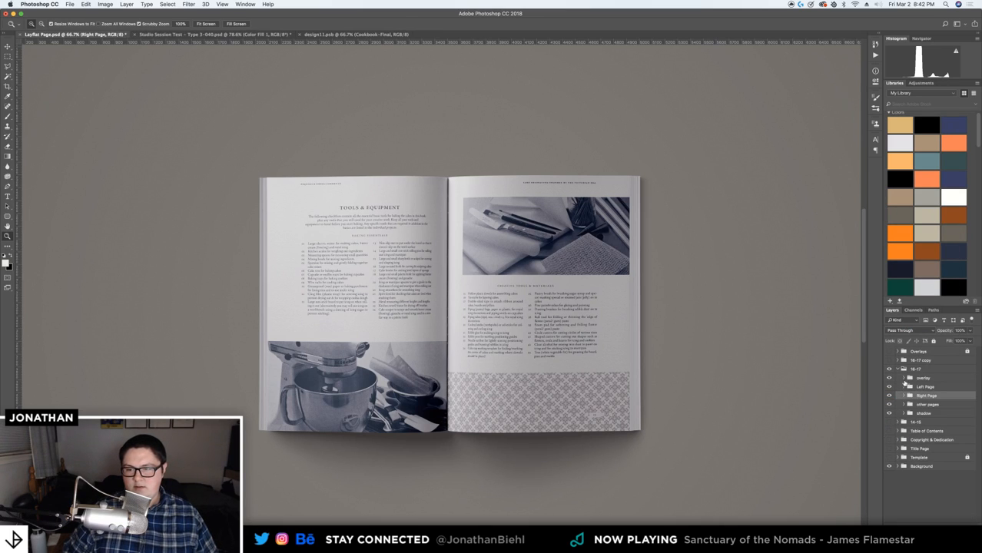
{"action": "left_click", "coordinate": [897, 370]}
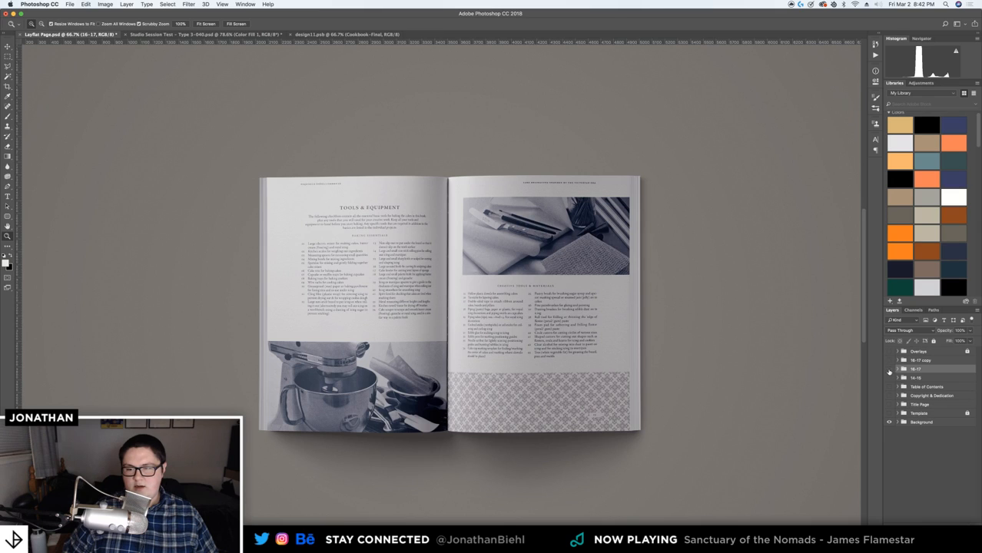
{"action": "left_click", "coordinate": [889, 370]}
Rename the 16-17 copy group as 18-19, then show and expand it
{"action": "double_click", "coordinate": [919, 360]}
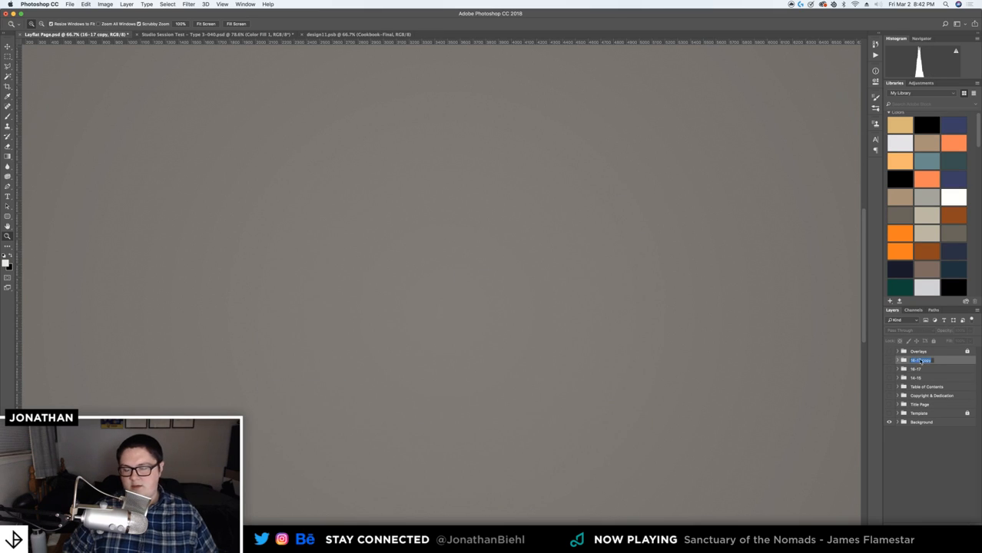
{"action": "type", "text": "18"}
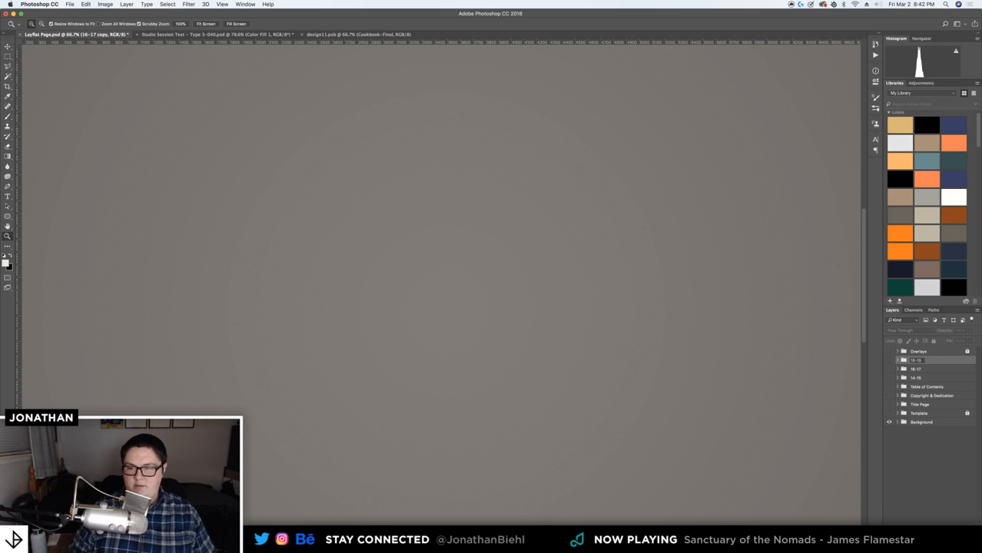
{"action": "type", "text": "-19"}
{"action": "key", "text": "Return"}
{"action": "left_click", "coordinate": [889, 360]}
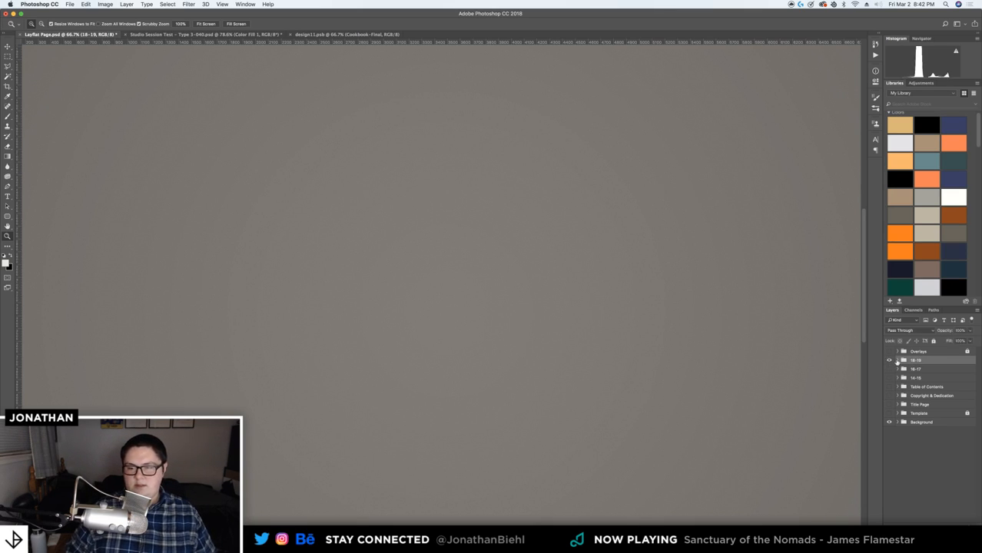
{"action": "left_click", "coordinate": [896, 360]}
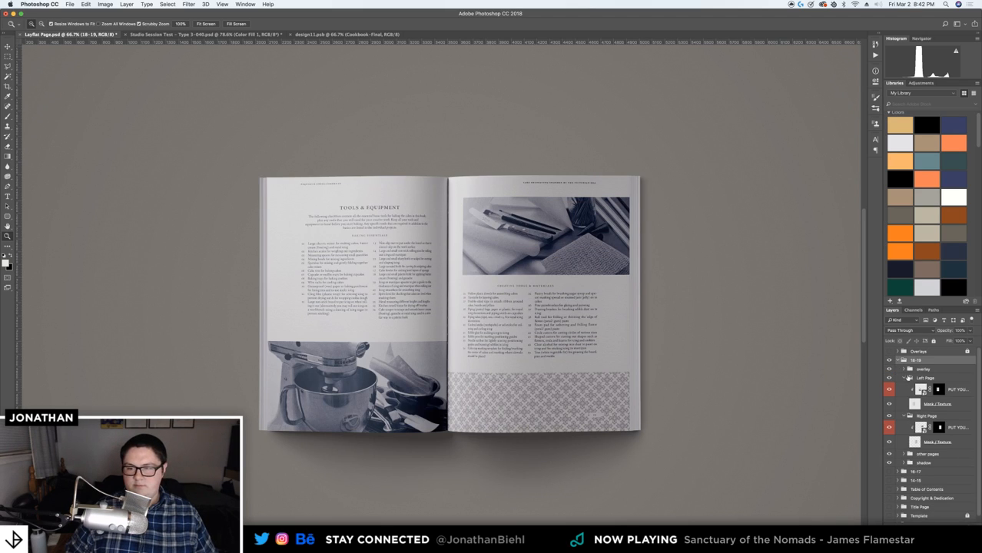
Open the 18-19 left page's smart object and try to place the cookbook page with the Background heading in it
{"action": "double_click", "coordinate": [921, 390]}
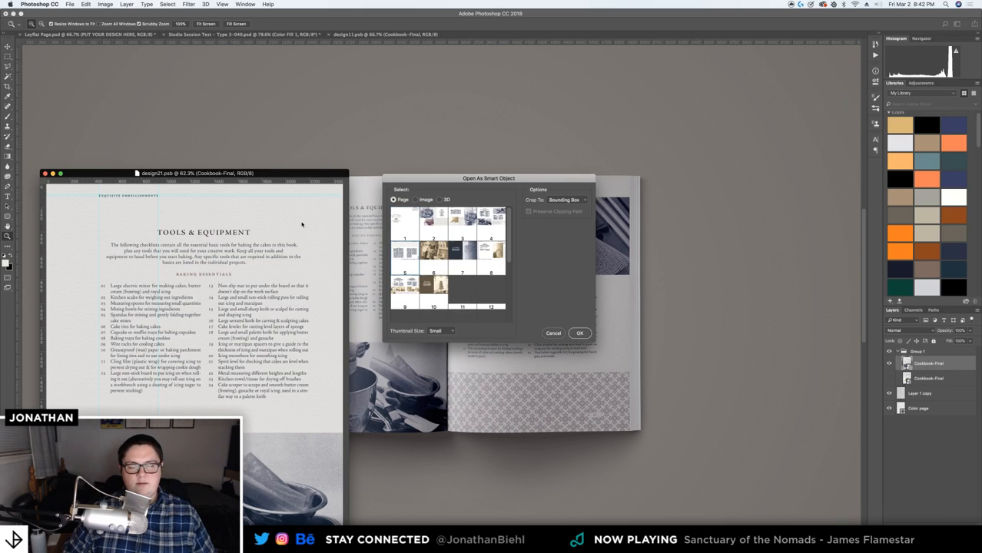
{"action": "key", "text": "Return"}
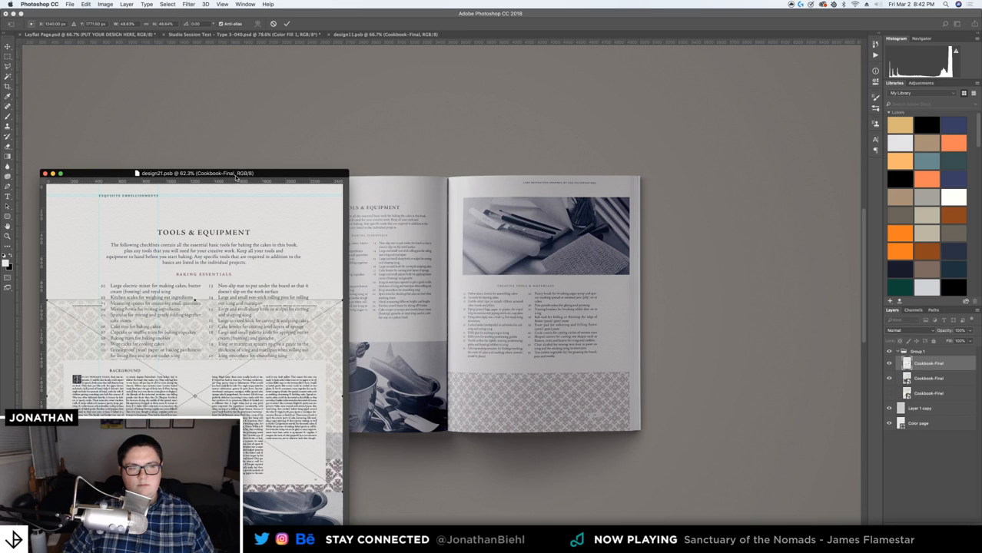
Dock the floating design21.psb window among the other open documents, check its page, and switch to design11.psb
{"action": "left_click_drag", "start_coordinate": [242, 172], "coordinate": [523, 36]}
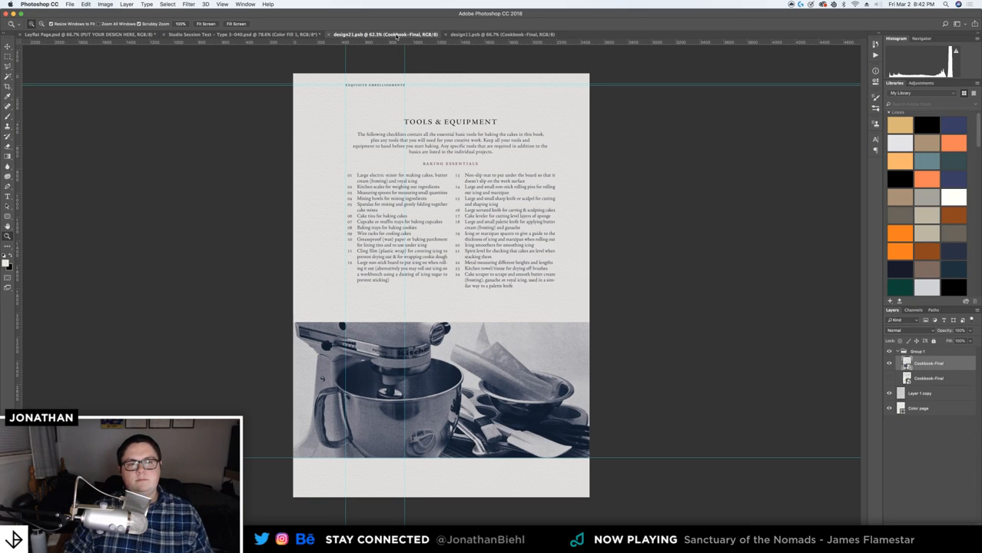
{"action": "scroll", "coordinate": [470, 212], "scroll_direction": "up", "scroll_amount": 2}
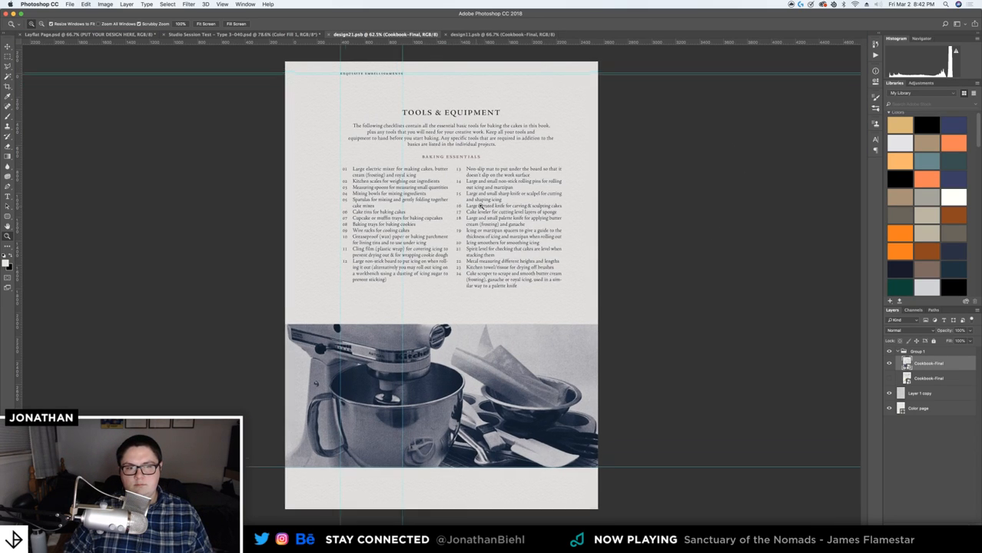
{"action": "scroll", "coordinate": [528, 197], "scroll_direction": "down", "scroll_amount": 3}
{"action": "key", "text": "v"}
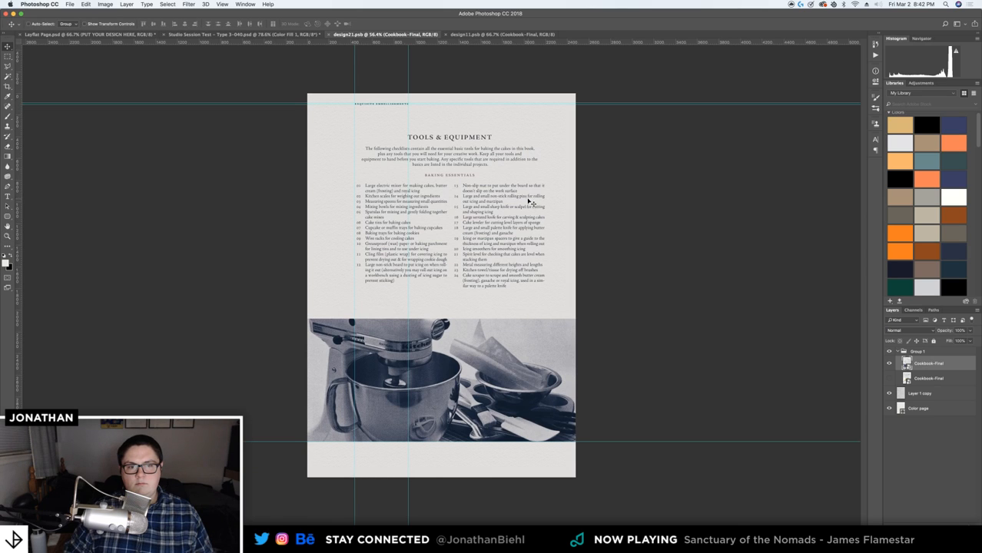
{"action": "left_click", "coordinate": [503, 35]}
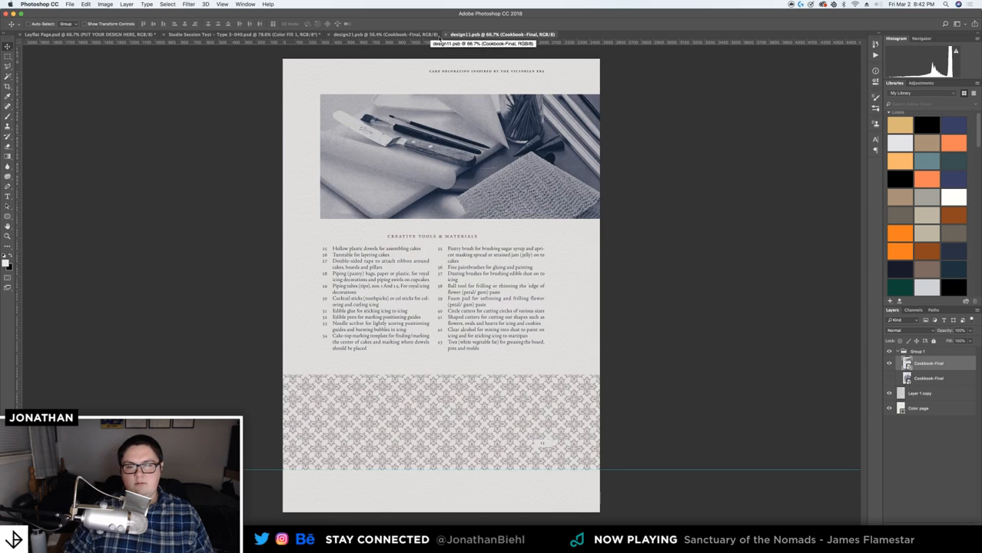
Place page 5 of Cookbook-Final.pdf in design21.psb, scaled from the page's top-left corner until the spread reaches the lower guide
{"action": "left_click", "coordinate": [404, 35]}
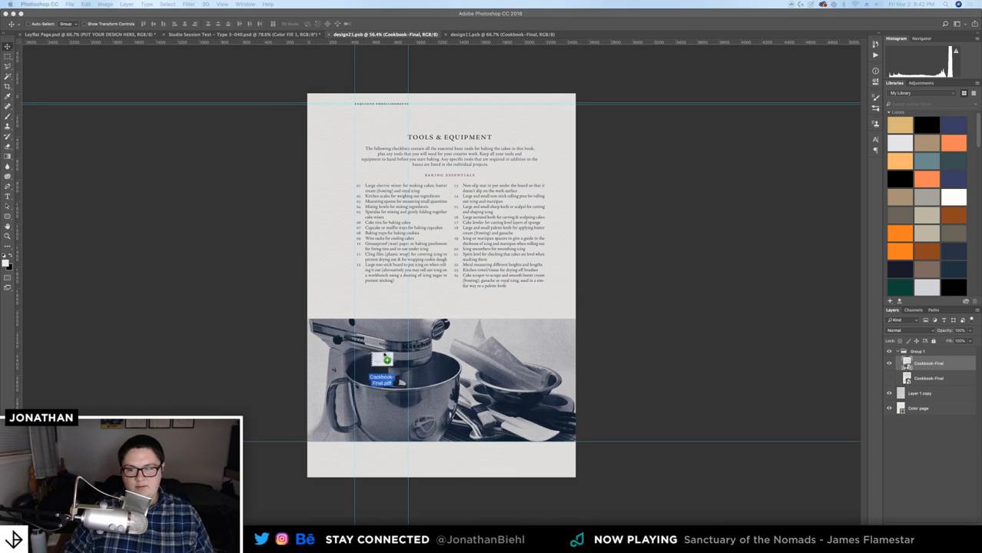
{"action": "left_click_drag", "start_coordinate": [381, 359], "coordinate": [563, 291]}
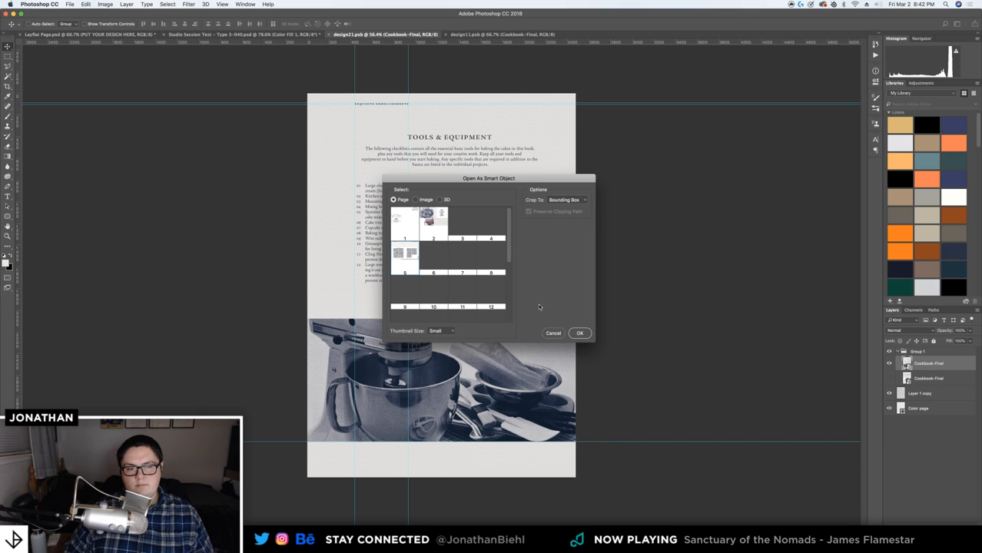
{"action": "left_click", "coordinate": [580, 334]}
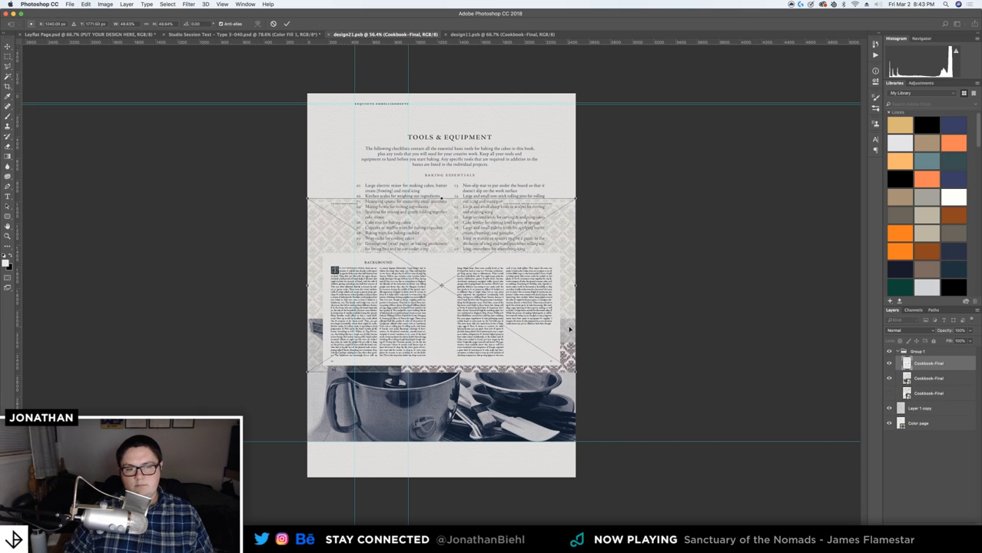
{"action": "left_click_drag", "start_coordinate": [540, 329], "coordinate": [538, 229]}
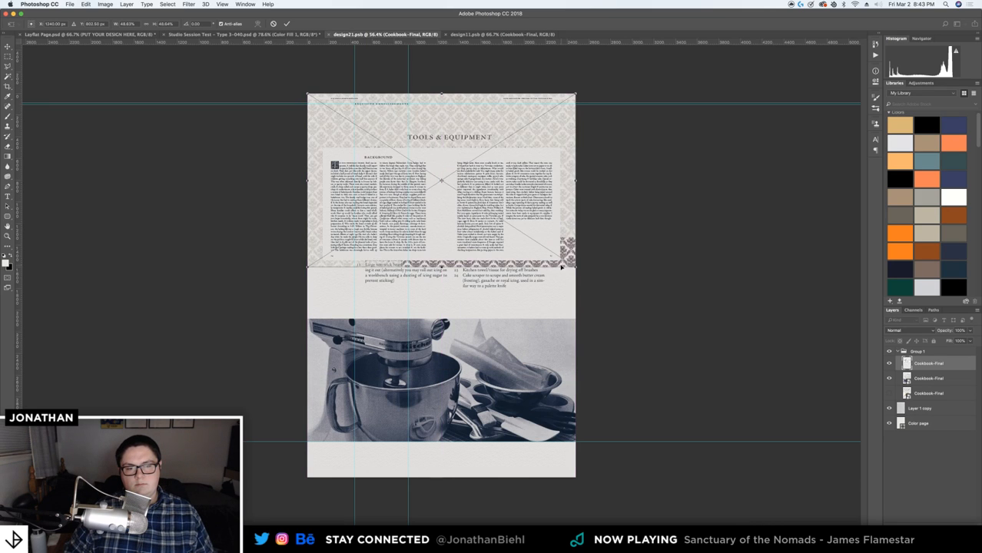
{"action": "left_click_drag", "start_coordinate": [576, 267], "coordinate": [858, 413]}
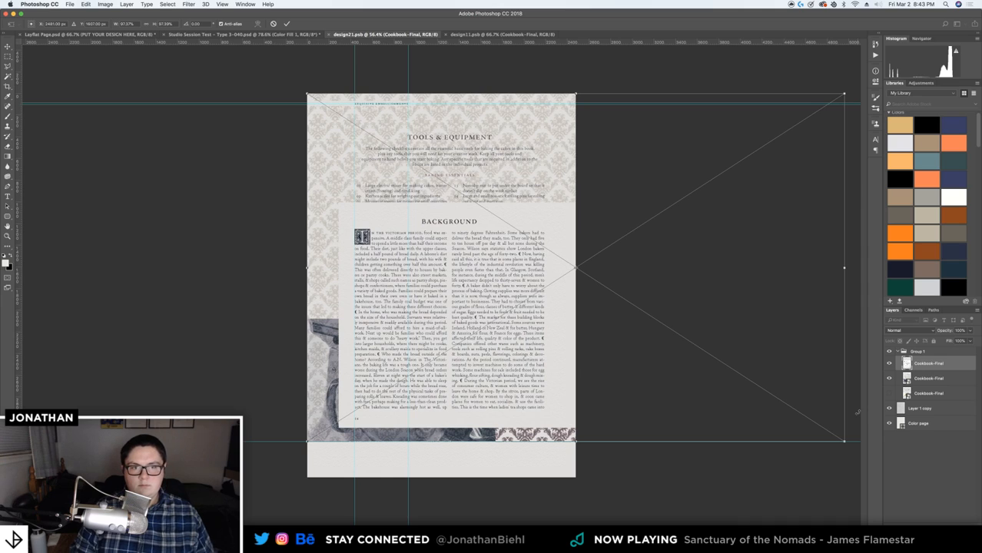
{"action": "key", "text": "Return"}
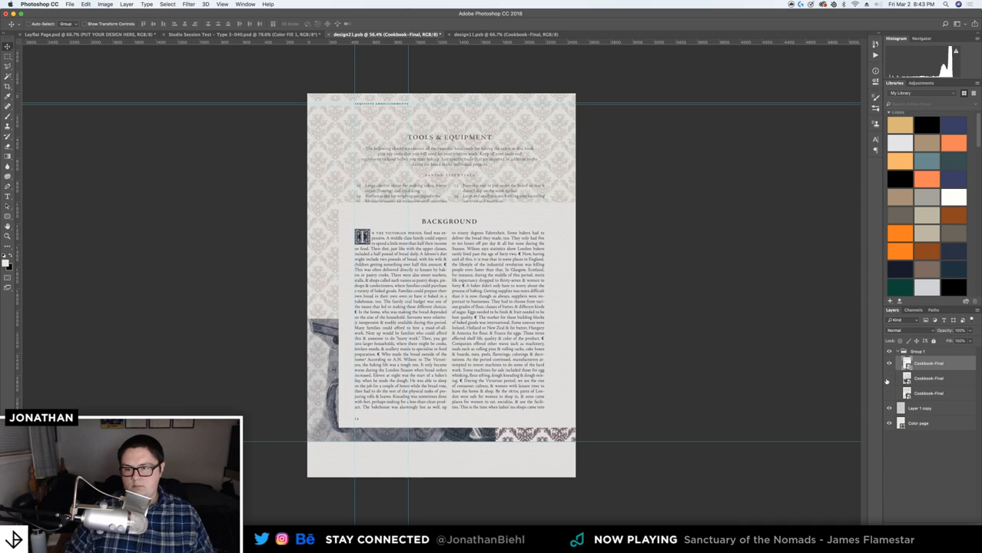
Hide the previous Tools & Equipment page layer in design21.psb and save the document
{"action": "left_click", "coordinate": [889, 378]}
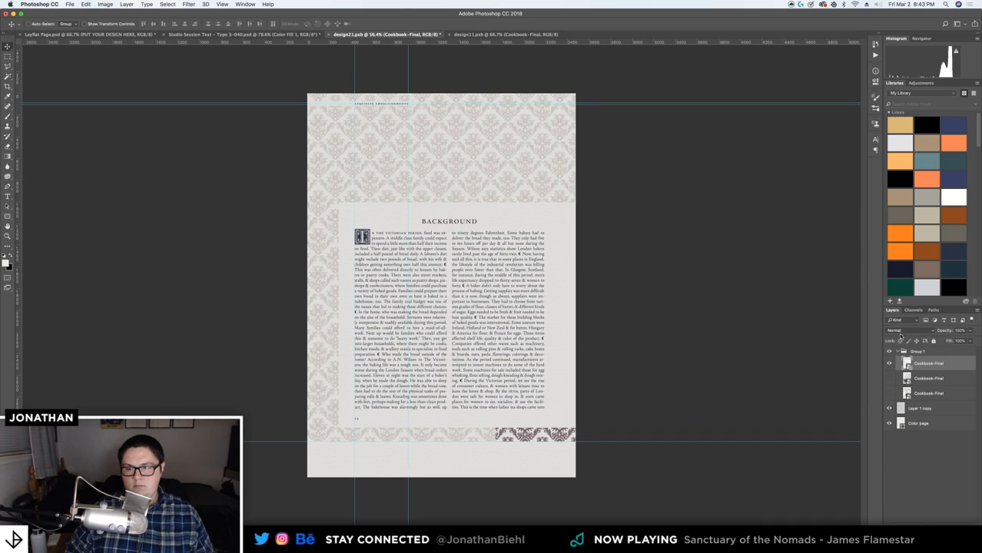
{"action": "left_click", "coordinate": [923, 352]}
{"action": "left_click", "coordinate": [922, 360]}
{"action": "key", "text": "super+s"}
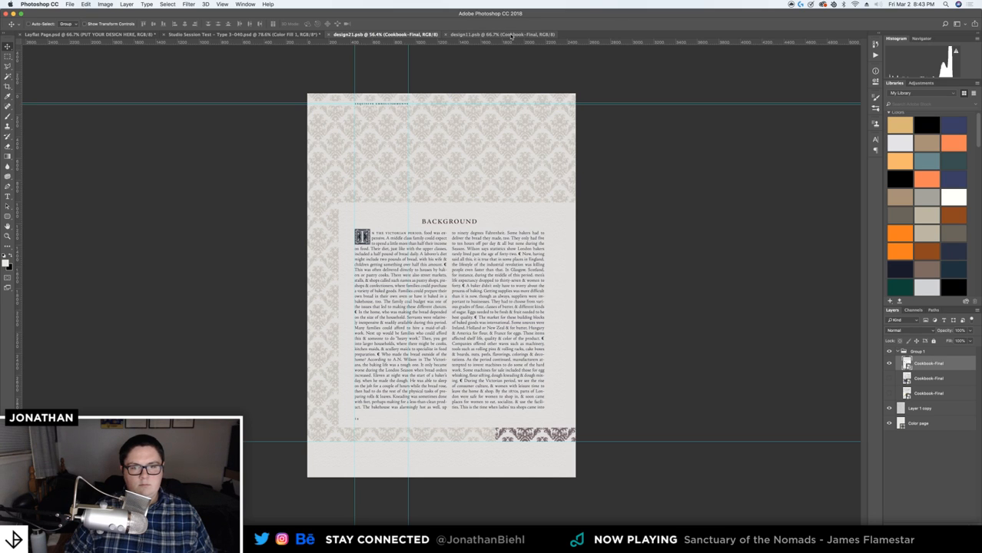
Place the Background spread in design11.psb, fit its right-hand page between the top edge and lower guide, and hide the previous page layer
{"action": "left_click", "coordinate": [509, 36]}
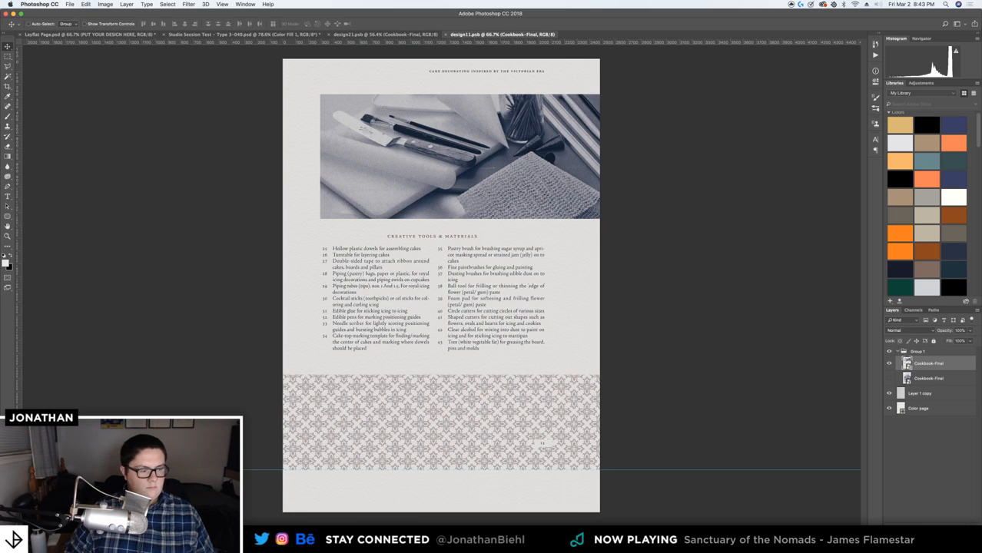
{"action": "left_click_drag", "start_coordinate": [1, 307], "coordinate": [514, 275]}
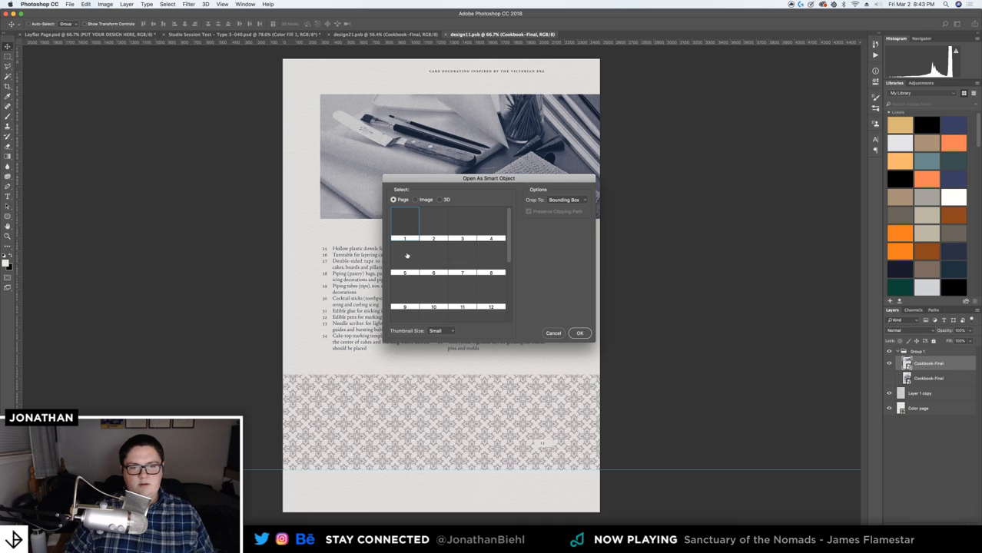
{"action": "left_click", "coordinate": [580, 333]}
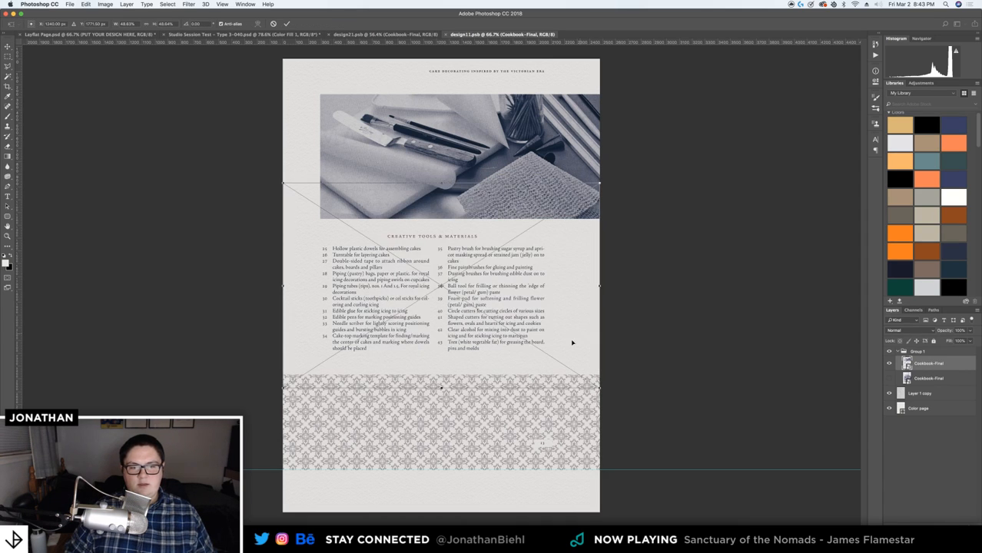
{"action": "left_click_drag", "start_coordinate": [572, 343], "coordinate": [598, 195]}
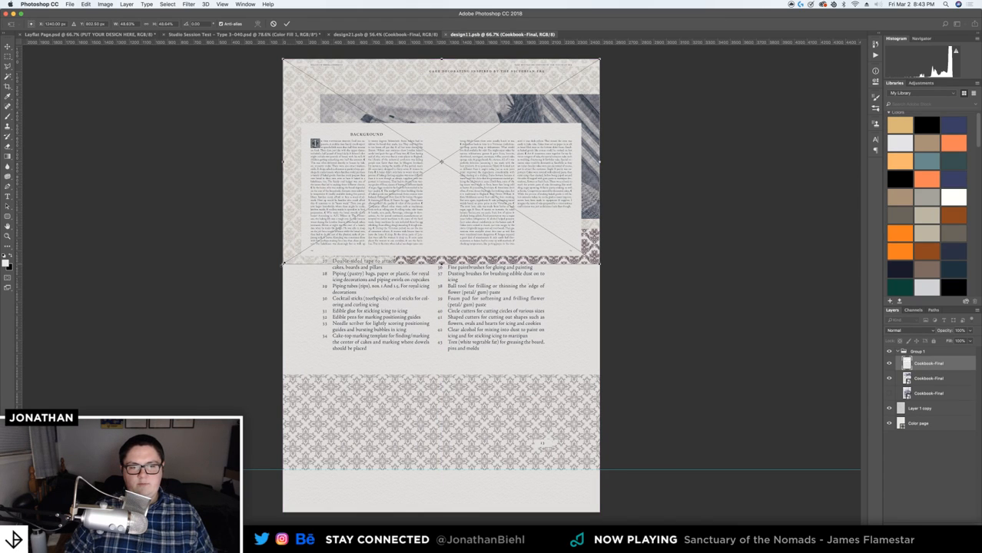
{"action": "left_click_drag", "start_coordinate": [283, 264], "coordinate": [34, 458]}
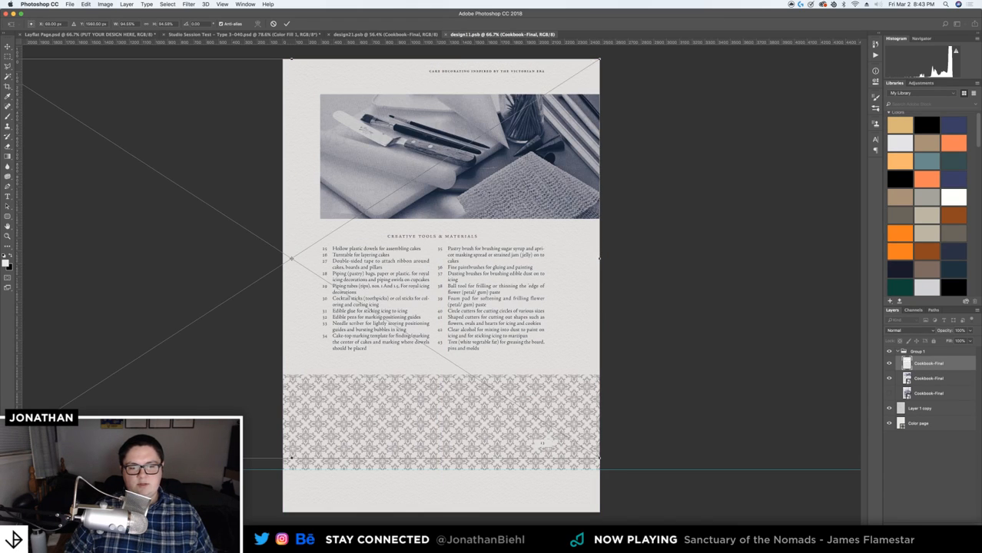
{"action": "left_click_drag", "start_coordinate": [603, 465], "coordinate": [618, 468]}
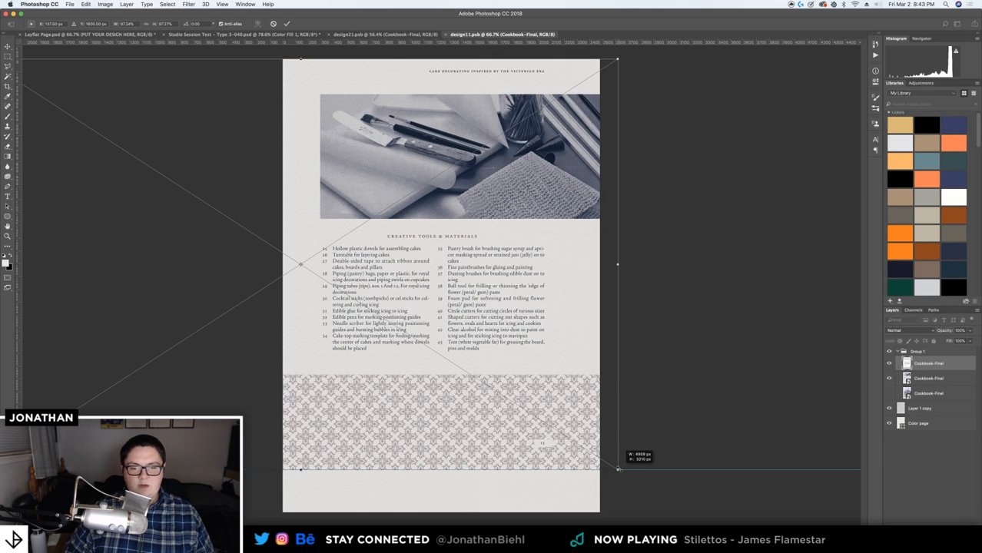
{"action": "left_click_drag", "start_coordinate": [609, 316], "coordinate": [593, 311]}
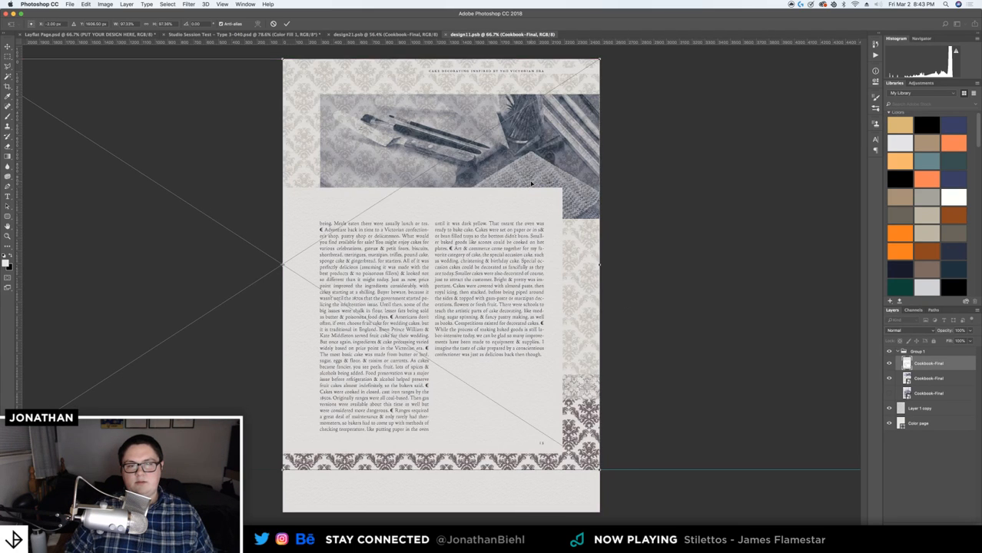
{"action": "key", "text": "Return"}
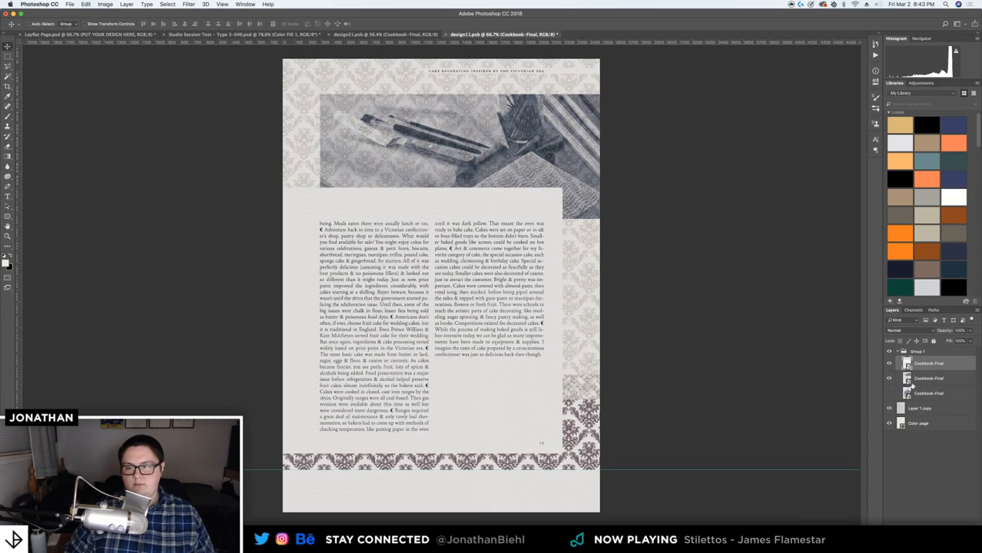
{"action": "left_click", "coordinate": [894, 379]}
Examine the body text, paragraph marks and damask border on the newly placed page in design11.psb
{"action": "key", "text": "z"}
{"action": "left_click_drag", "start_coordinate": [444, 356], "coordinate": [446, 343]}
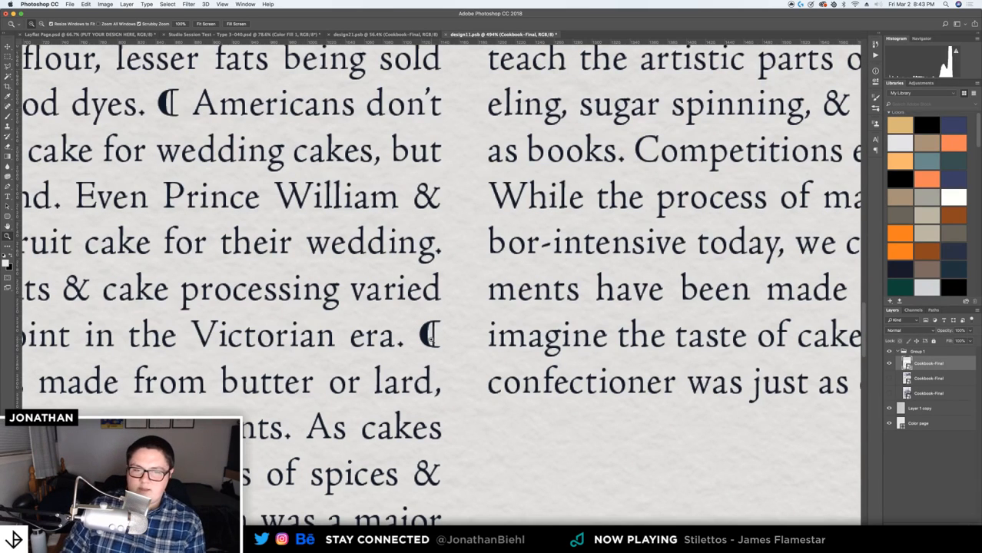
{"action": "left_click", "coordinate": [429, 338], "text": "alt"}
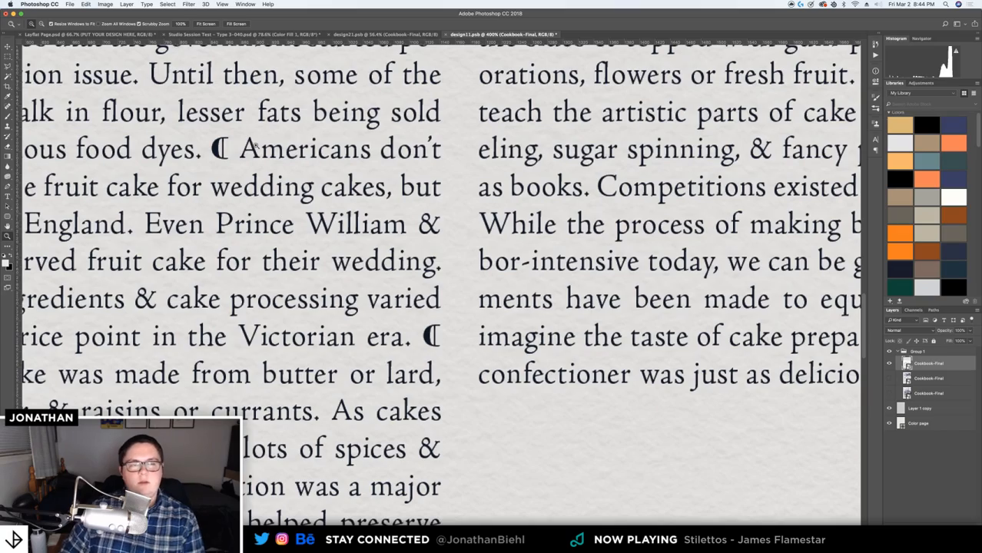
{"action": "left_click_drag", "start_coordinate": [304, 184], "coordinate": [355, 270]}
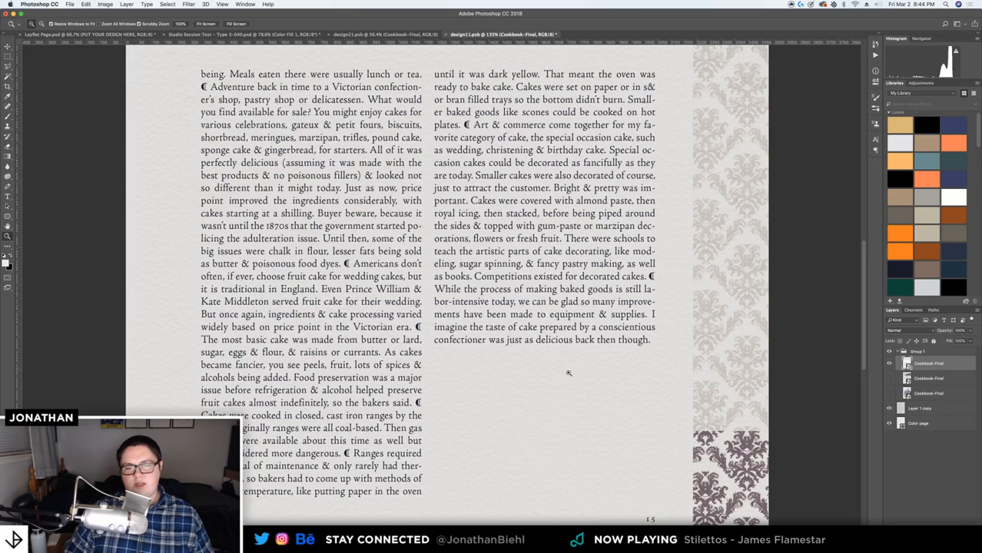
{"action": "left_click_drag", "start_coordinate": [462, 284], "coordinate": [455, 283]}
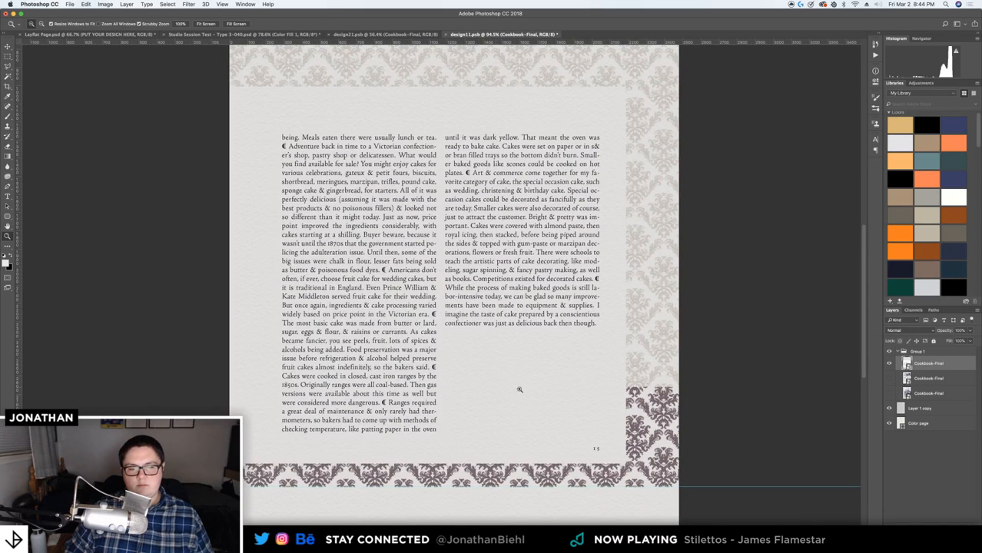
{"action": "left_click_drag", "start_coordinate": [596, 377], "coordinate": [502, 384]}
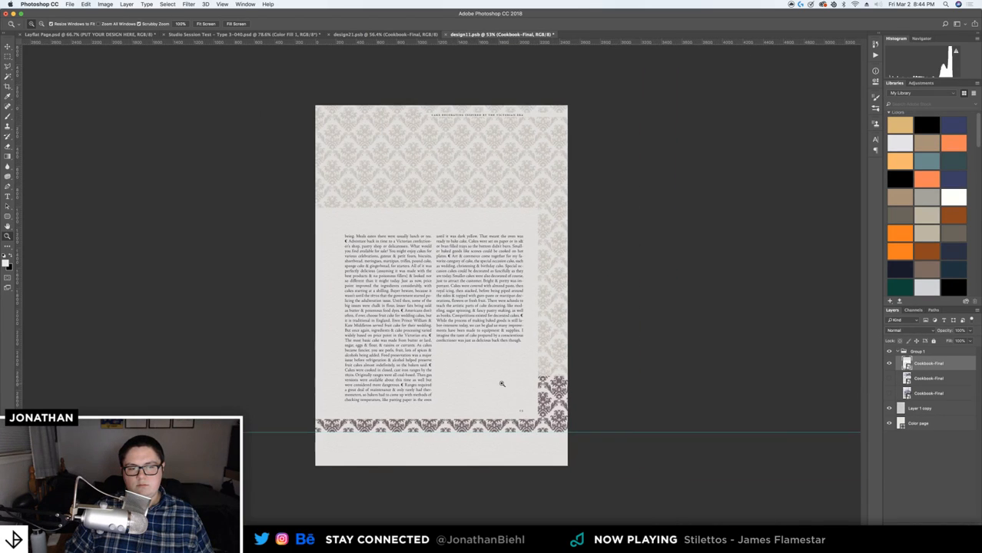
{"action": "left_click", "coordinate": [427, 333]}
{"action": "left_click_drag", "start_coordinate": [428, 333], "coordinate": [485, 412]}
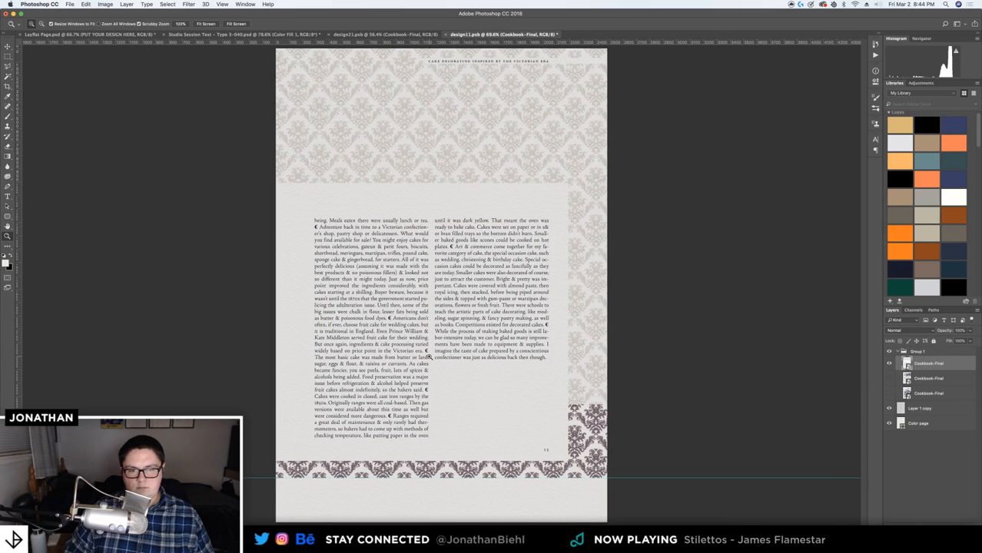
Save design11.psb, and check the updated spread and its centre fold in Layflat Page.psd
{"action": "key", "text": "super+s"}
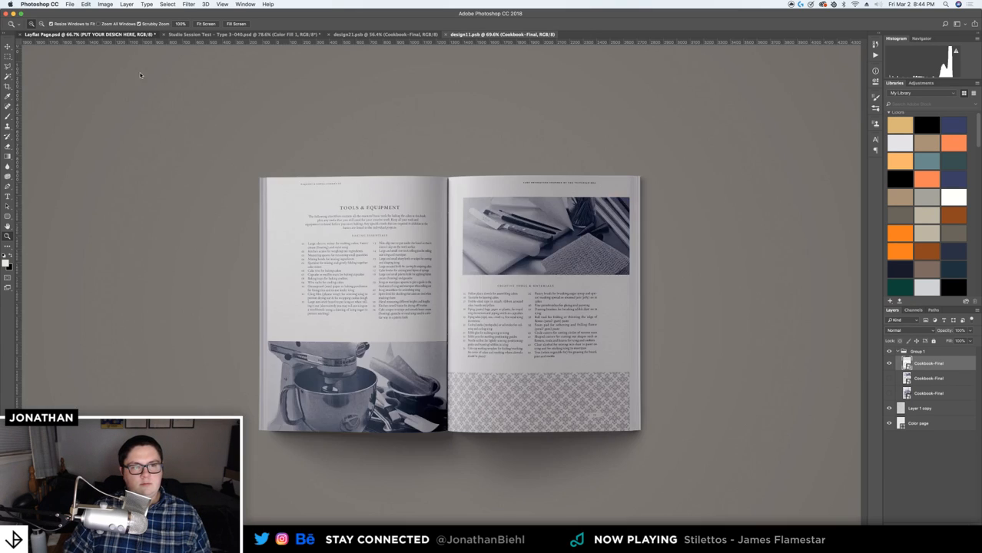
{"action": "left_click", "coordinate": [84, 35]}
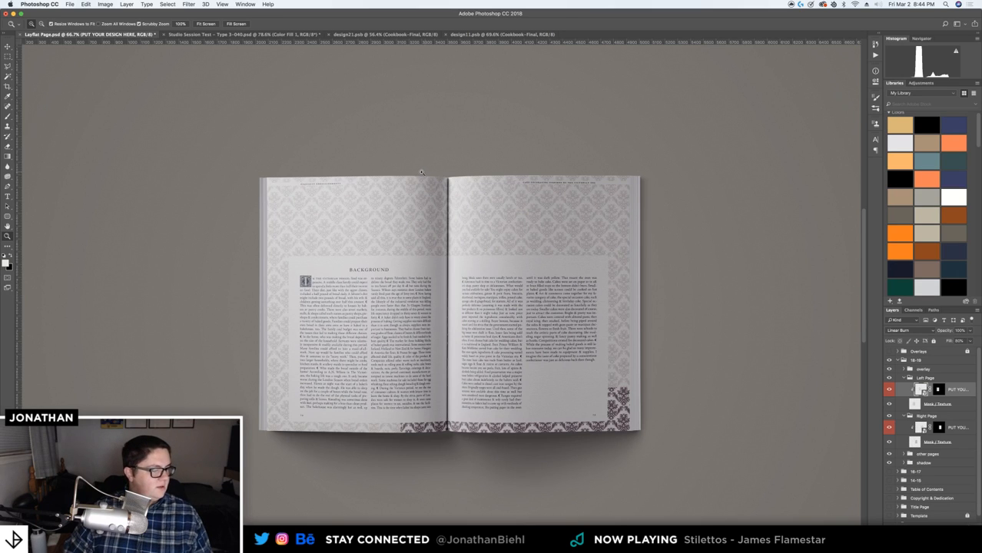
{"action": "key", "text": "super+1"}
{"action": "left_click_drag", "start_coordinate": [433, 189], "coordinate": [415, 189]}
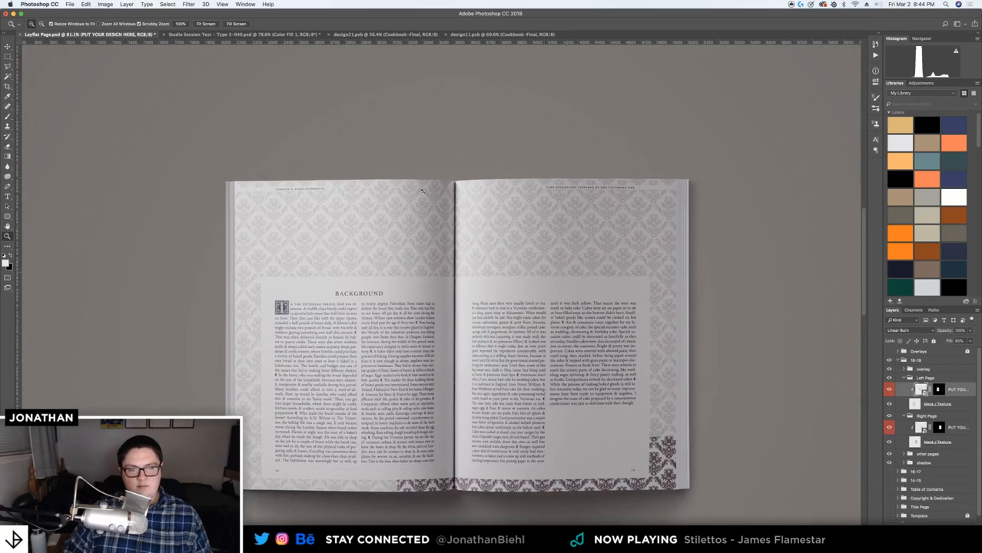
{"action": "scroll", "coordinate": [444, 204], "scroll_direction": "down", "scroll_amount": 2}
{"action": "key", "text": "v"}
{"action": "key", "text": "z"}
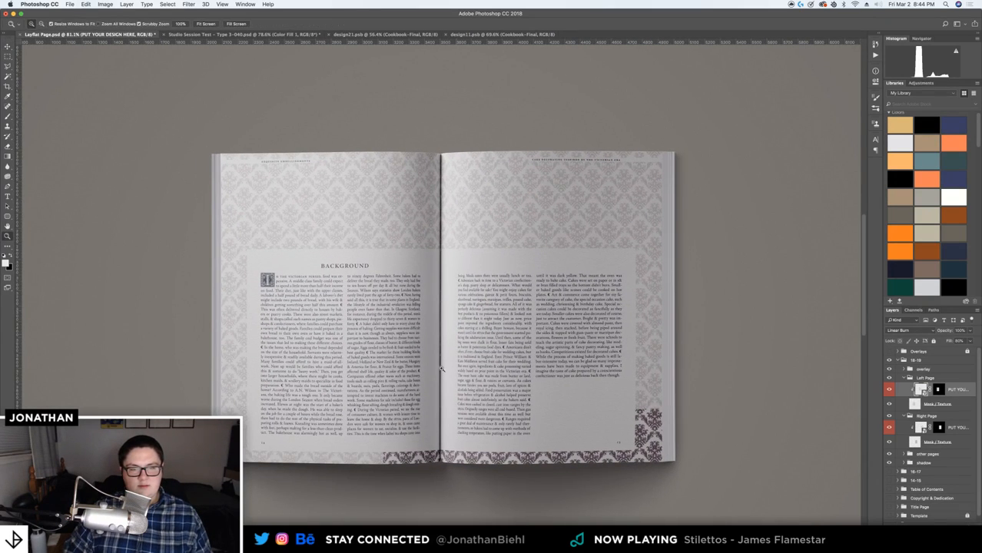
{"action": "left_click_drag", "start_coordinate": [442, 369], "coordinate": [385, 355]}
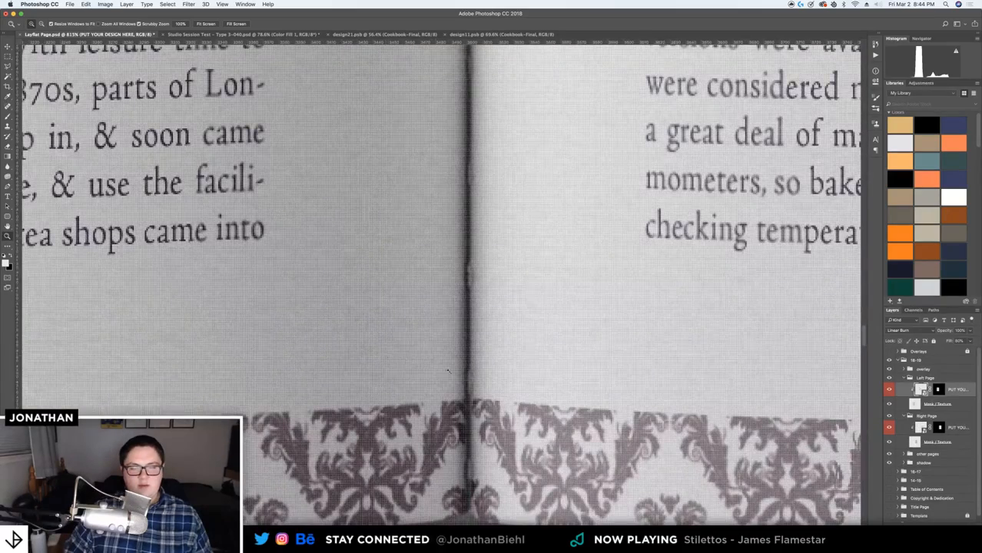
{"action": "key", "text": "super+0"}
{"action": "left_click", "coordinate": [452, 311]}
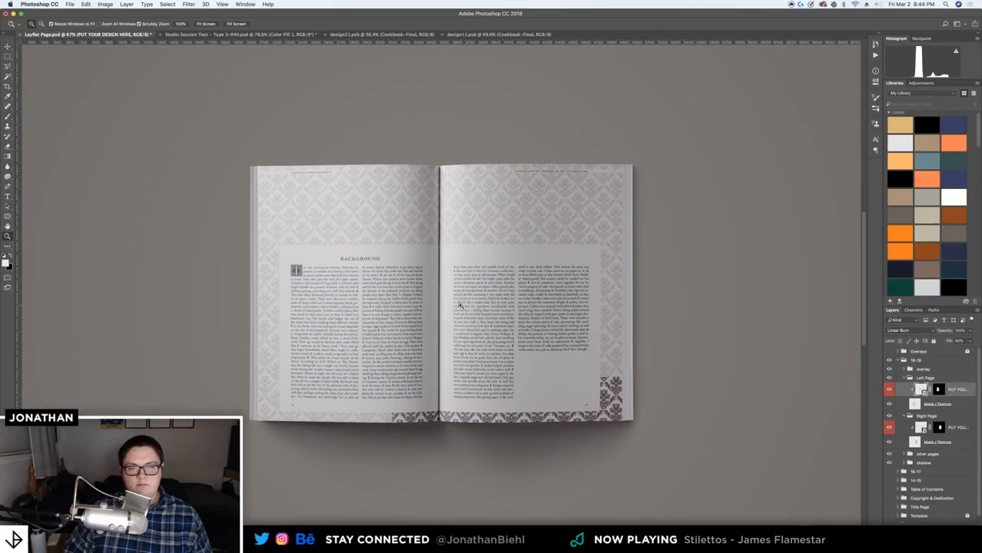
Duplicate the 18-19 group, then hide and collapse the copy
{"action": "key", "text": "v"}
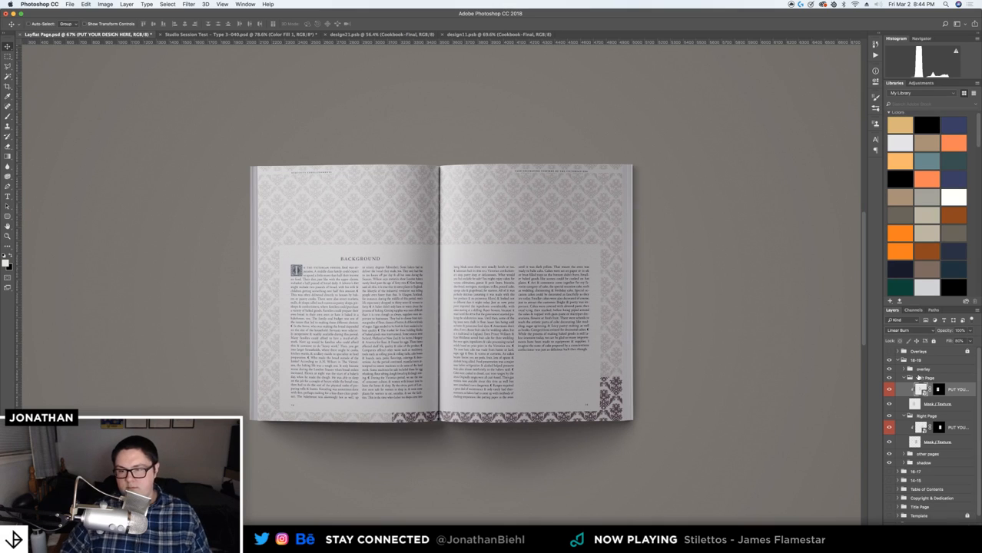
{"action": "left_click", "coordinate": [919, 361]}
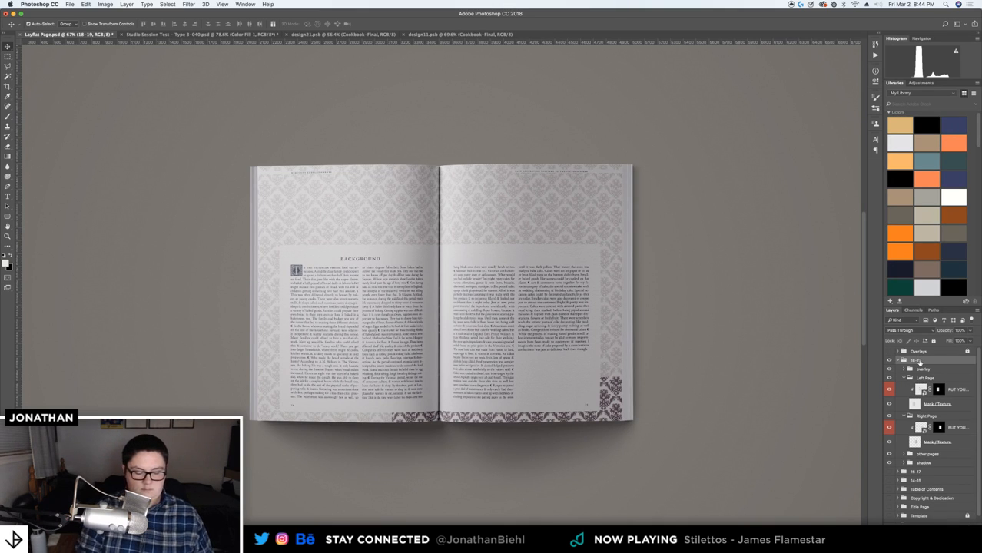
{"action": "key", "text": "super+j"}
{"action": "left_click", "coordinate": [890, 360]}
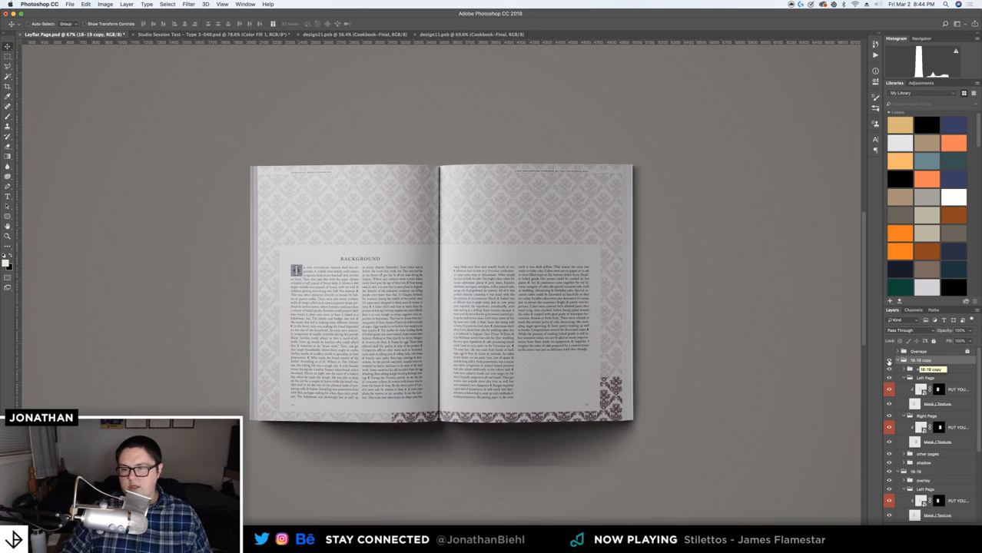
{"action": "left_click", "coordinate": [897, 362]}
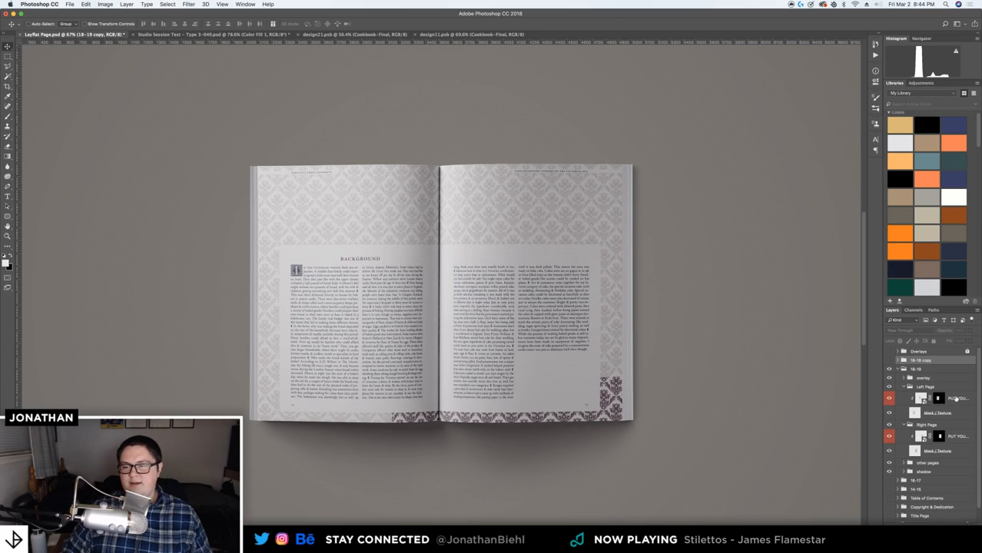
Rasterize the left and right page design layers in the 18-19 group, then collapse and hide that group
{"action": "left_click", "coordinate": [955, 399]}
{"action": "right_click", "coordinate": [956, 399]}
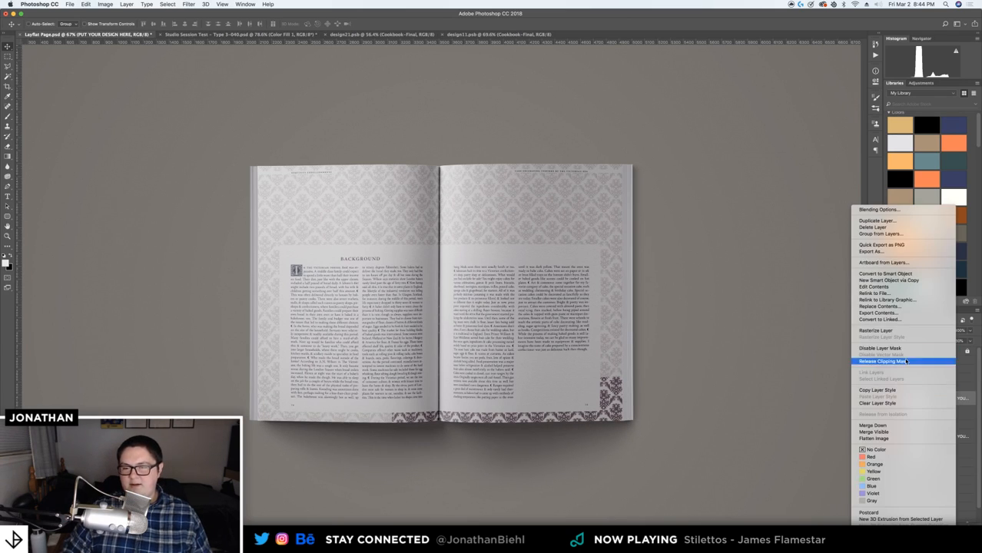
{"action": "left_click", "coordinate": [905, 333]}
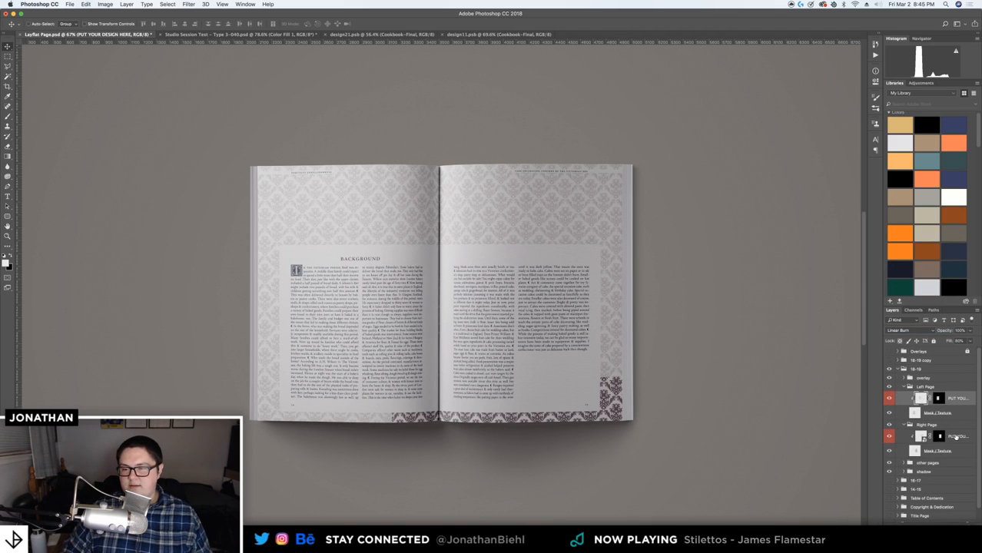
{"action": "left_click", "coordinate": [955, 437]}
{"action": "right_click", "coordinate": [955, 437]}
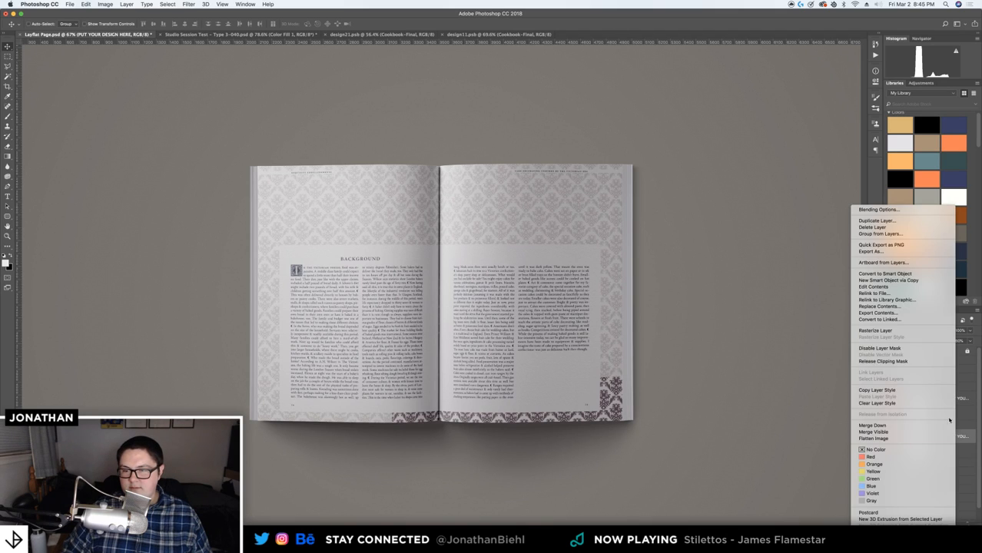
{"action": "left_click", "coordinate": [905, 331]}
{"action": "left_click", "coordinate": [896, 370]}
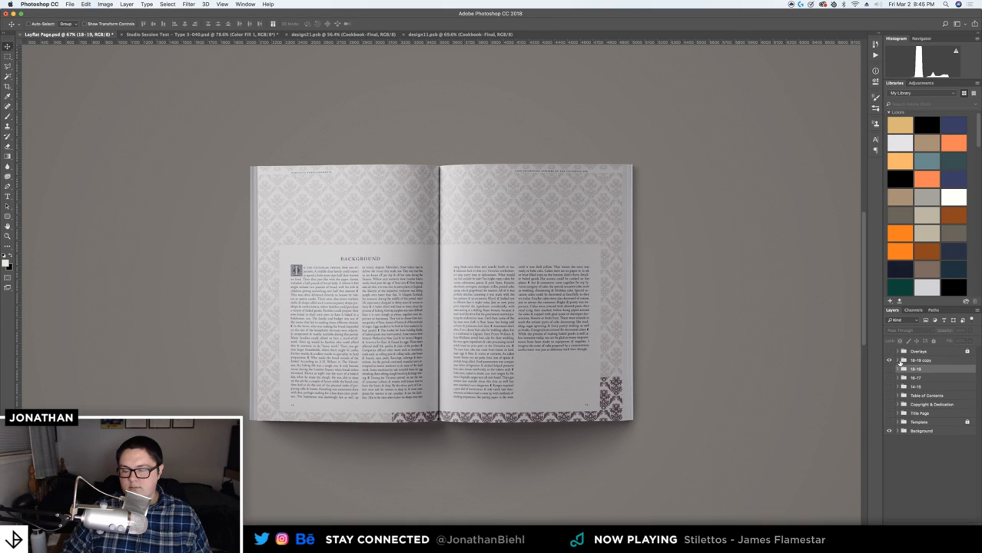
Show and expand the 18-19 copy group and rename it 20-21
{"action": "left_click", "coordinate": [898, 360]}
{"action": "double_click", "coordinate": [913, 361]}
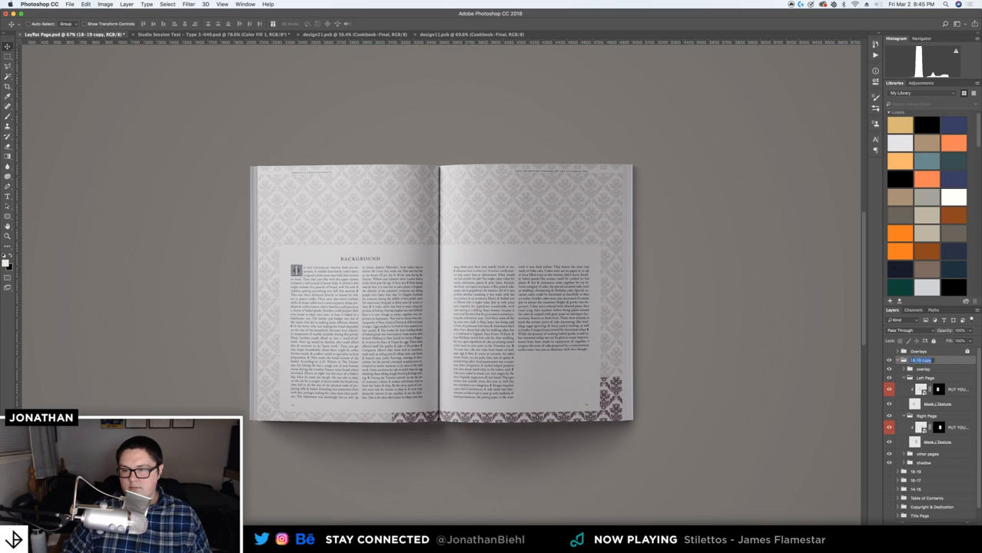
{"action": "type", "text": "20-21"}
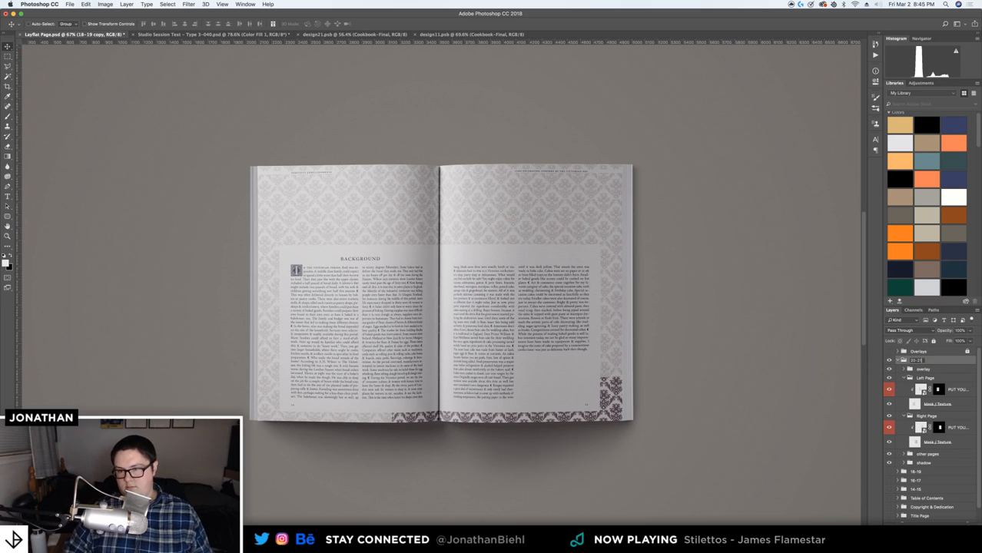
{"action": "key", "text": "Return"}
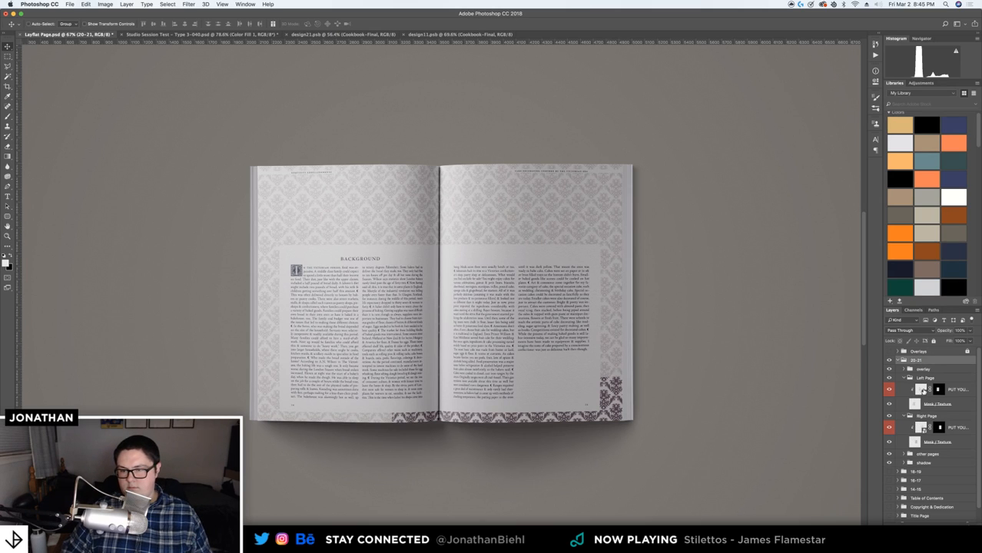
Place the vintage kitchen photo spread in design21.psb, fit its left half between top edge and lower guide, hide the previous page layer, and save
{"action": "double_click", "coordinate": [921, 390]}
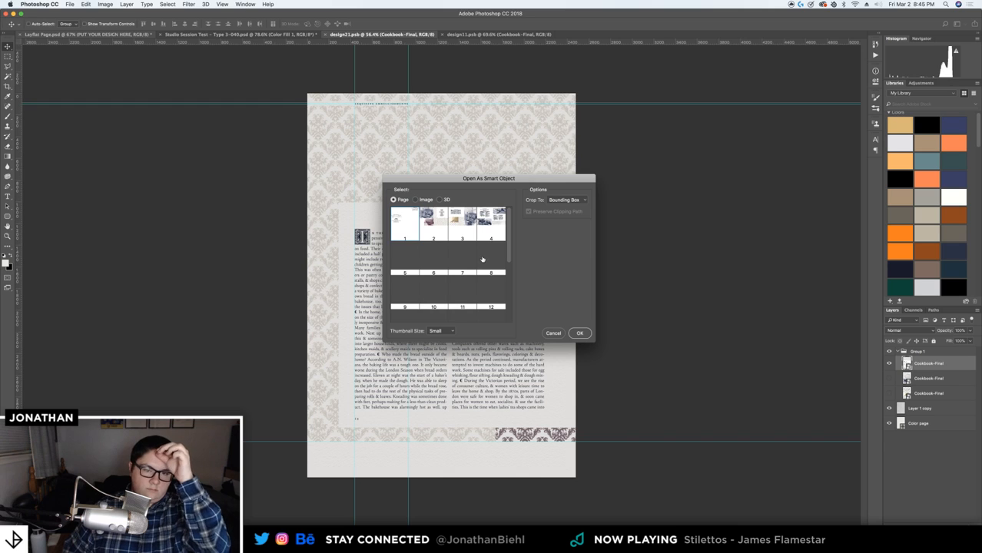
{"action": "left_click", "coordinate": [580, 333]}
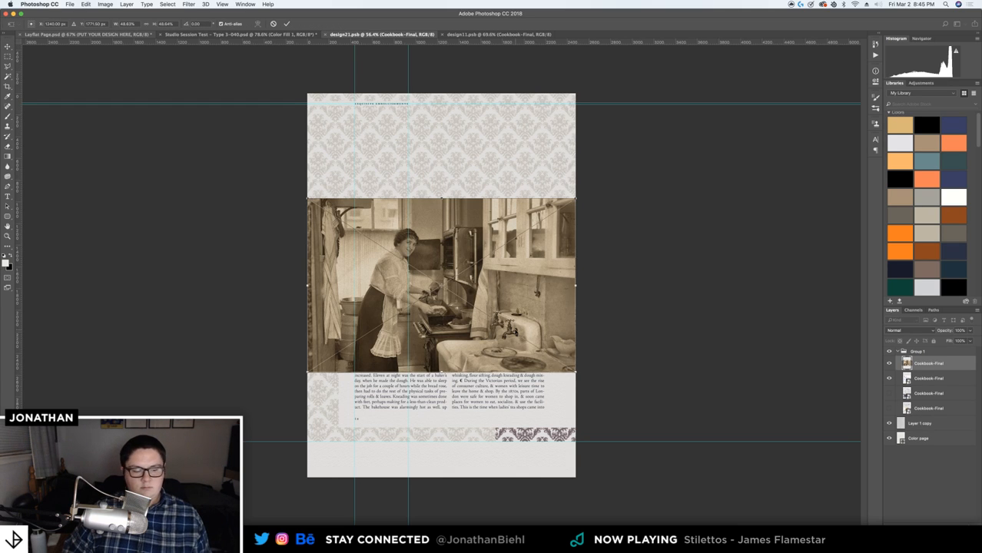
{"action": "left_click_drag", "start_coordinate": [506, 327], "coordinate": [511, 222]}
{"action": "left_click_drag", "start_coordinate": [577, 269], "coordinate": [854, 431]}
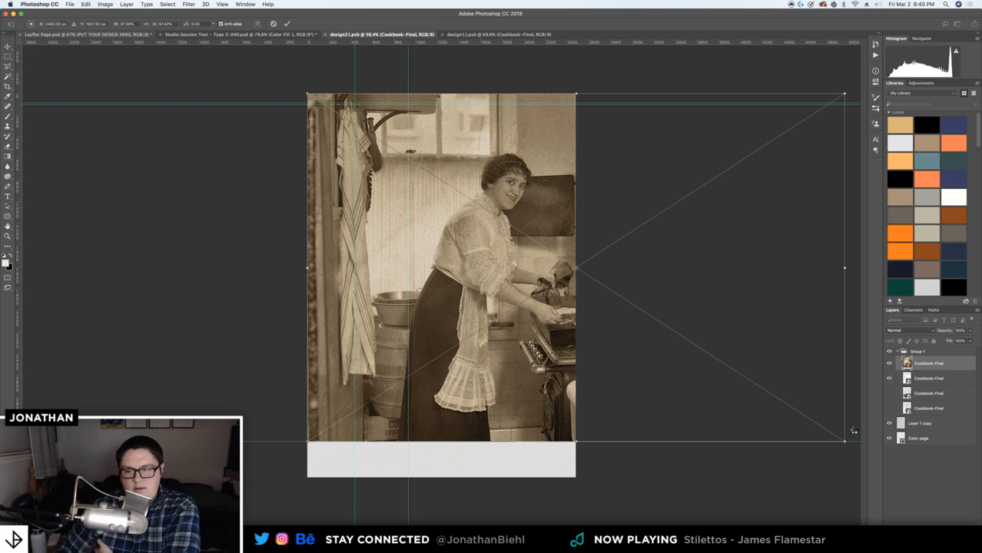
{"action": "key", "text": "Return"}
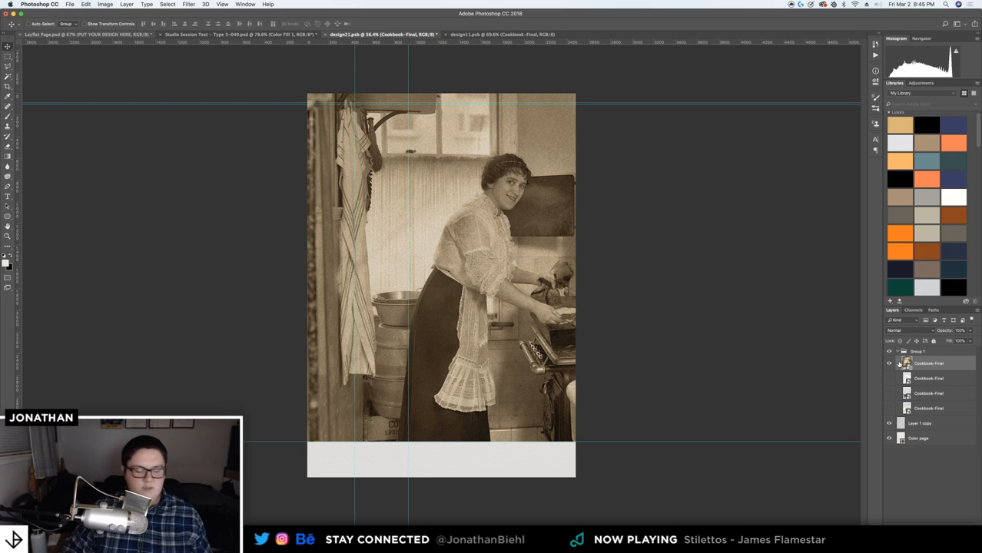
{"action": "key", "text": "super+s"}
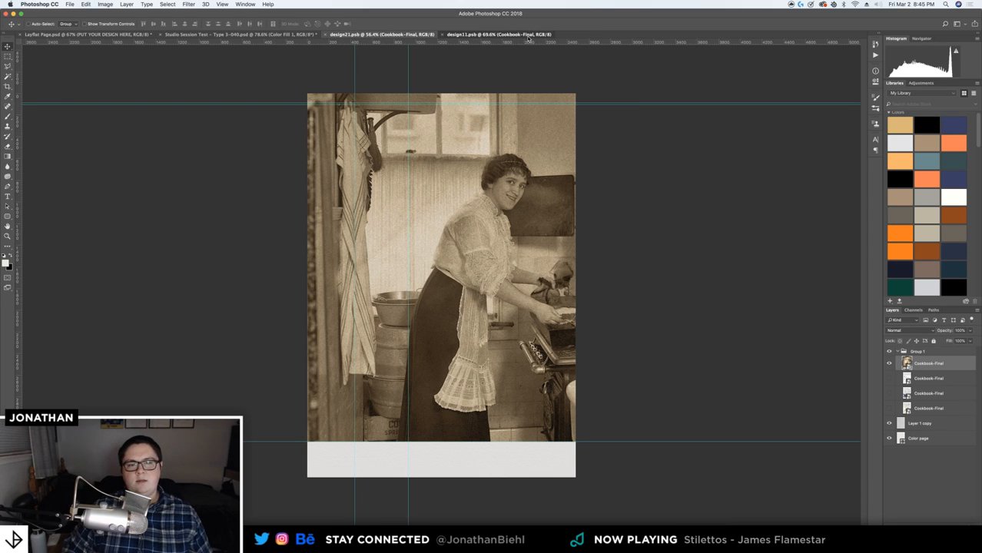
Place page 6, the kitchen photo spread, in design11.psb and scale it to span from the top edge to the lower guide
{"action": "left_click", "coordinate": [529, 36]}
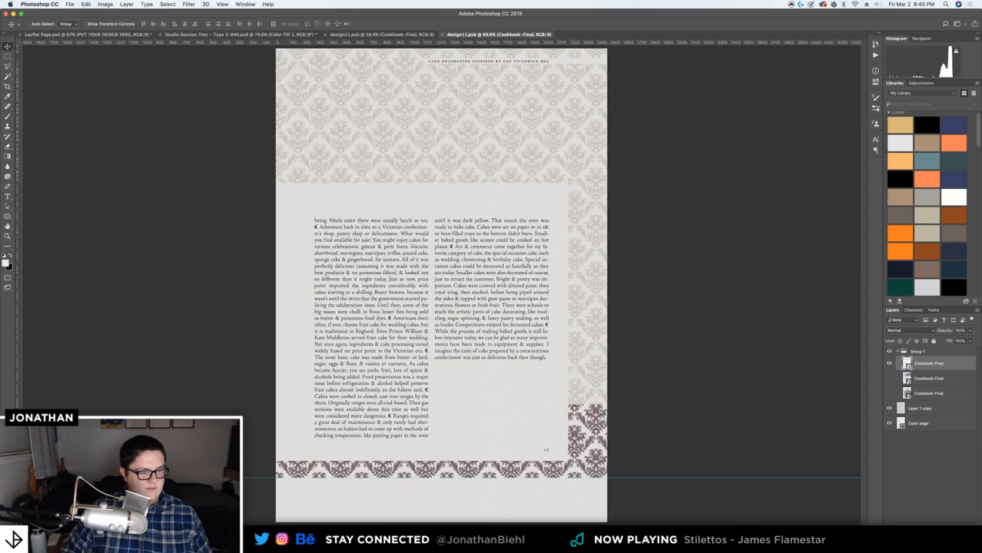
{"action": "left_click_drag", "start_coordinate": [235, 332], "coordinate": [493, 236]}
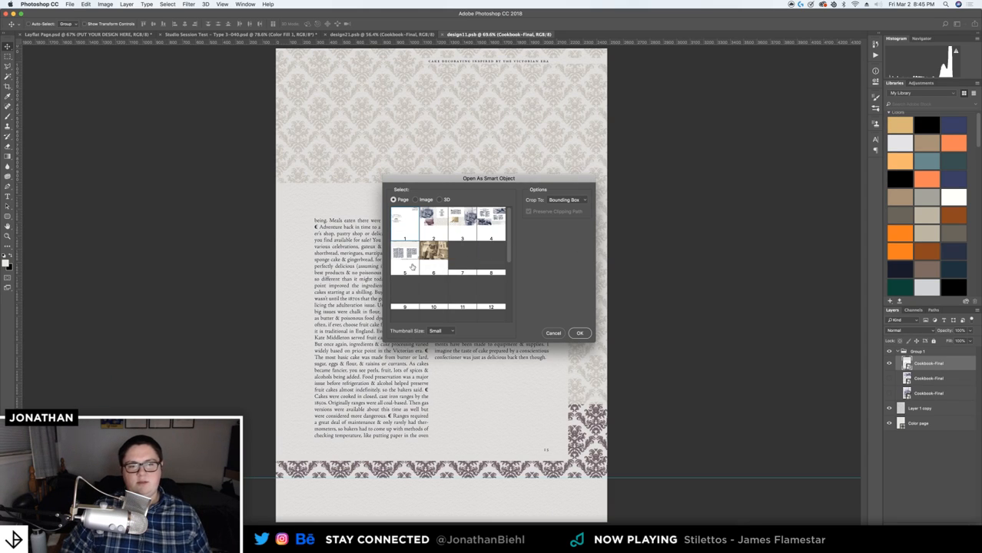
{"action": "left_click", "coordinate": [579, 333]}
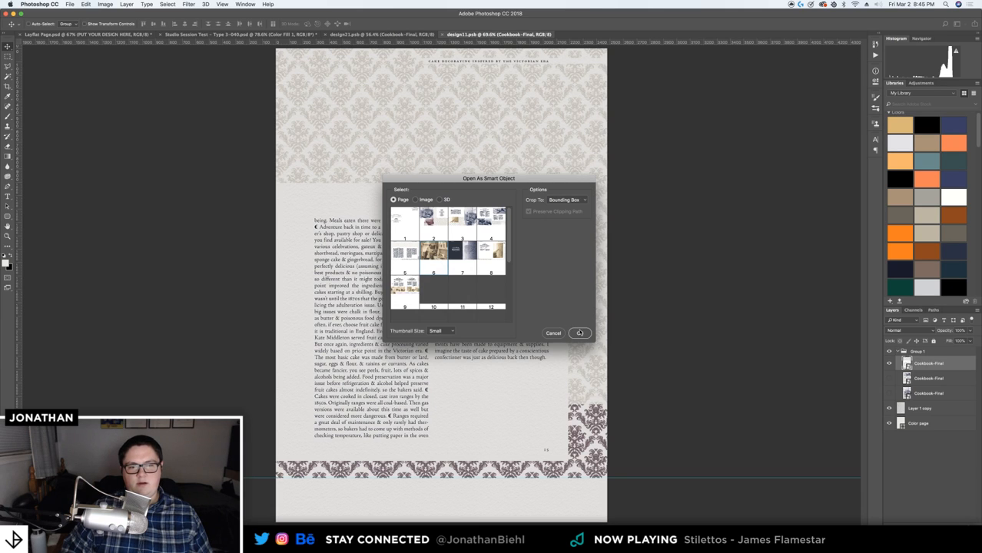
{"action": "left_click_drag", "start_coordinate": [593, 273], "coordinate": [540, 201]}
{"action": "mouse_move", "coordinate": [278, 265]}
{"action": "left_mouse_down"}
{"action": "mouse_move", "coordinate": [263, 282]}
{"action": "mouse_move", "coordinate": [44, 219]}
{"action": "mouse_move", "coordinate": [282, 259]}
{"action": "left_mouse_up"}
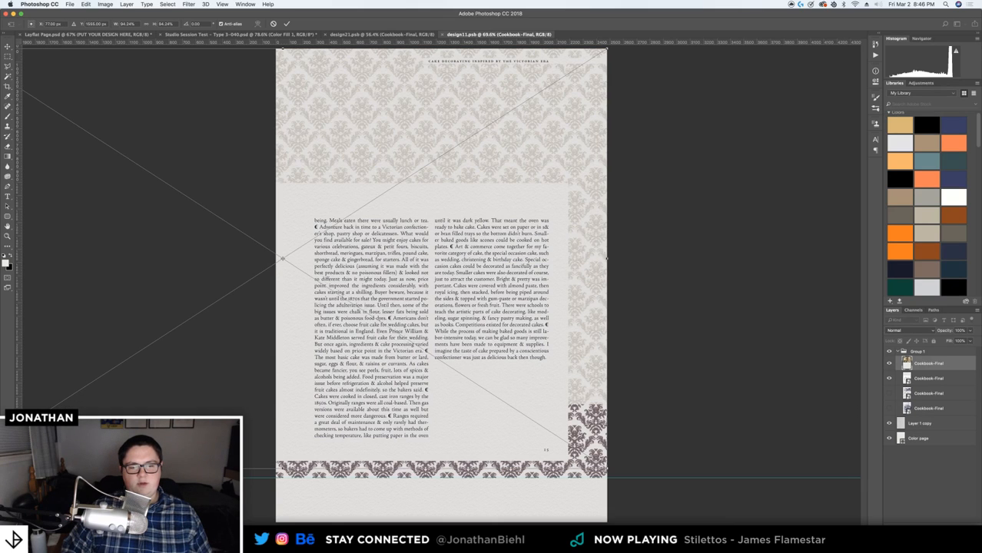
{"action": "left_click_drag", "start_coordinate": [613, 471], "coordinate": [622, 478]}
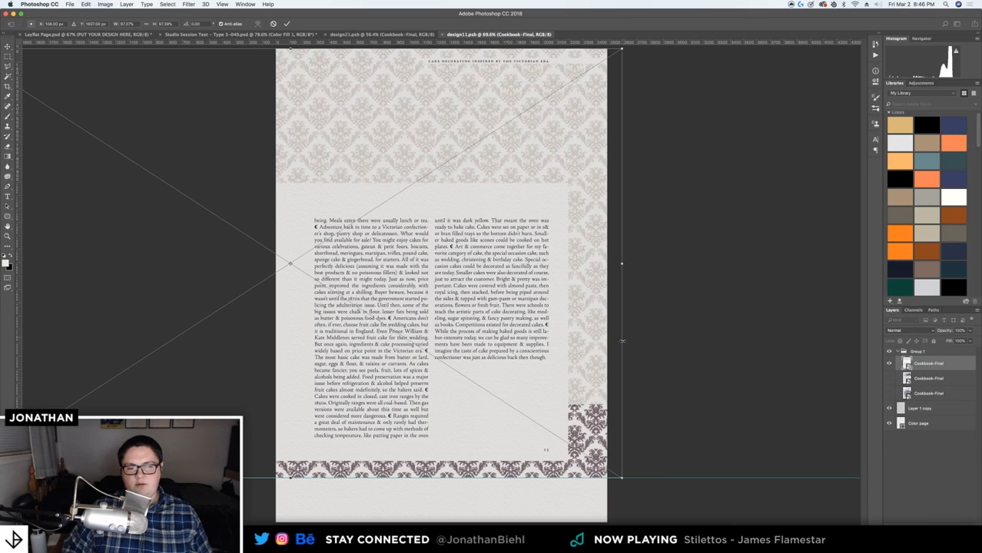
Align the kitchen spread's right half with the page edges in design11.psb, hide the previous page layer, and save
{"action": "key", "text": "shift+Left"}
{"action": "key", "text": "Return"}
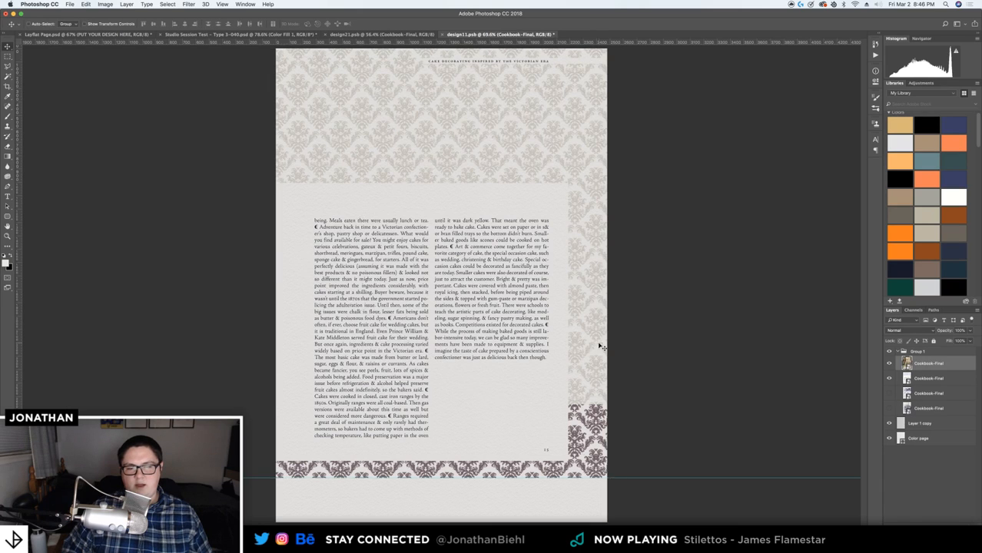
{"action": "key", "text": "super+v"}
{"action": "key", "text": "super+t"}
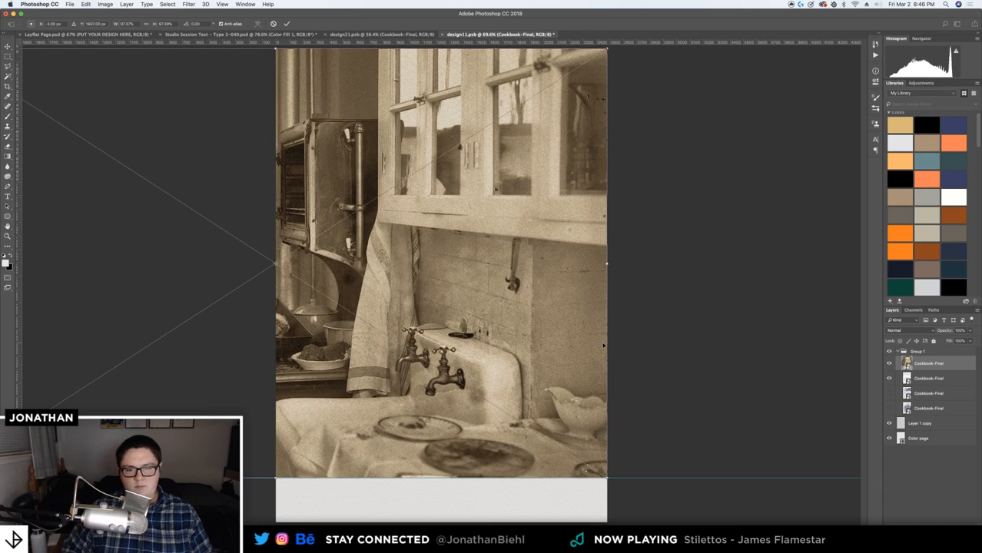
{"action": "key", "text": "Return"}
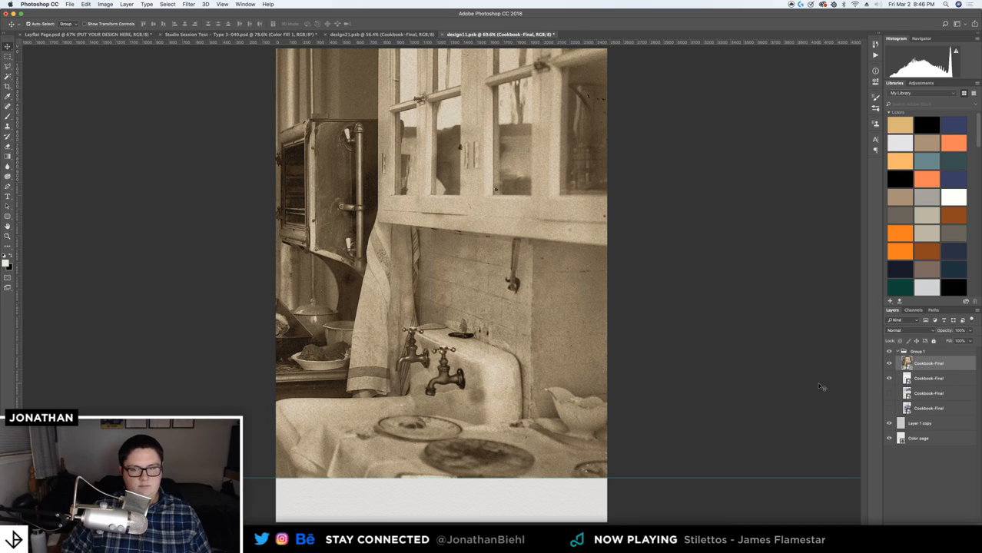
{"action": "key", "text": "super+s"}
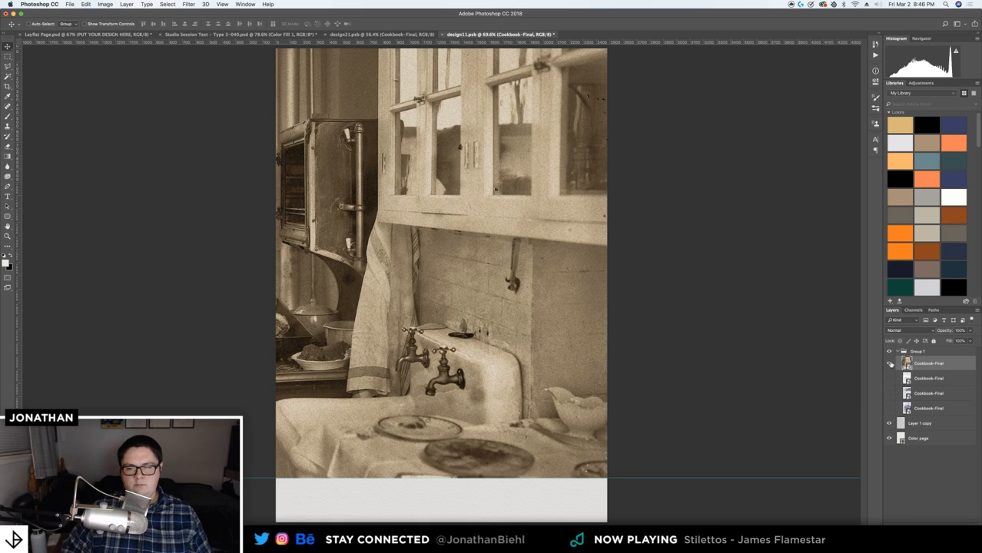
{"action": "key", "text": "super+s"}
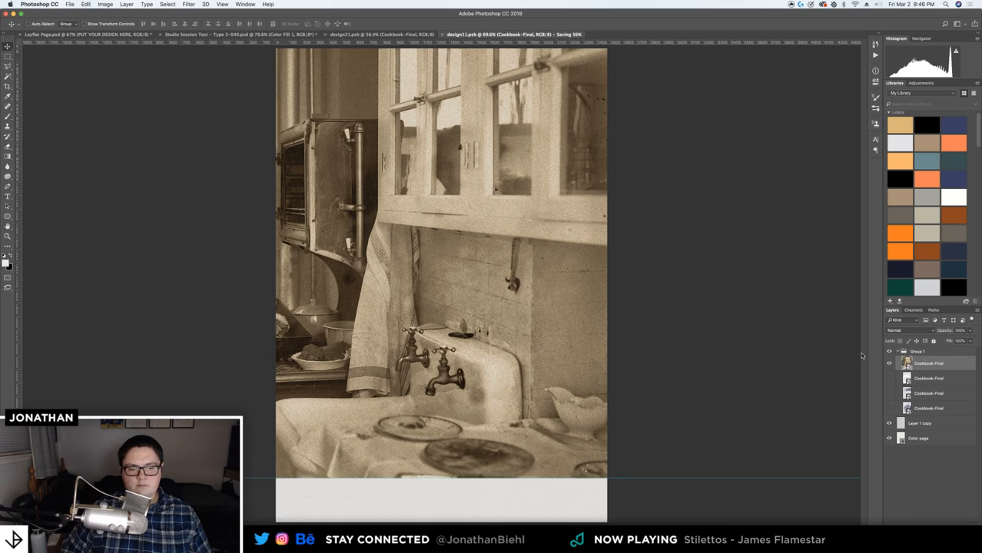
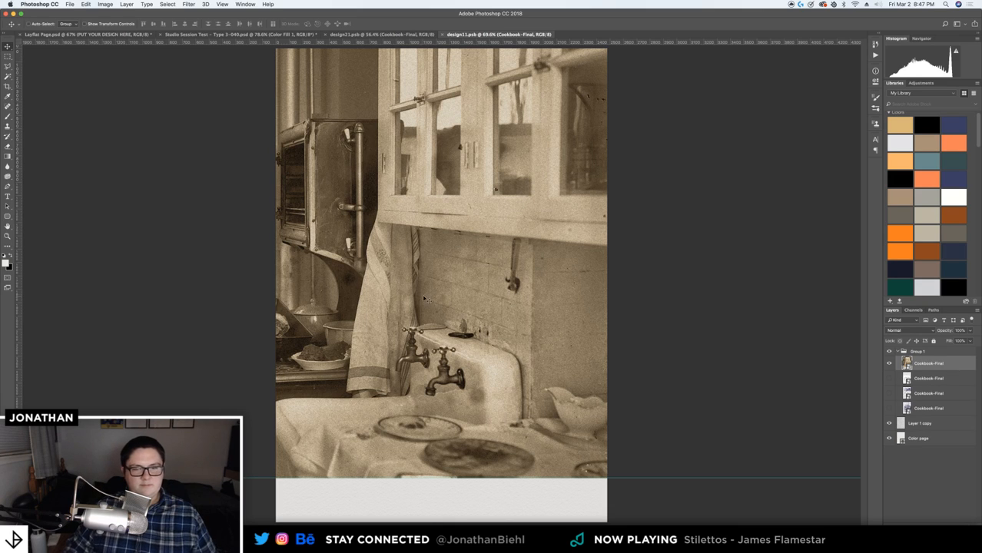
Return to Layflat Page.psd, check the updated kitchen photo spread, and save the mockup
{"action": "left_click", "coordinate": [371, 34]}
{"action": "left_click", "coordinate": [233, 35]}
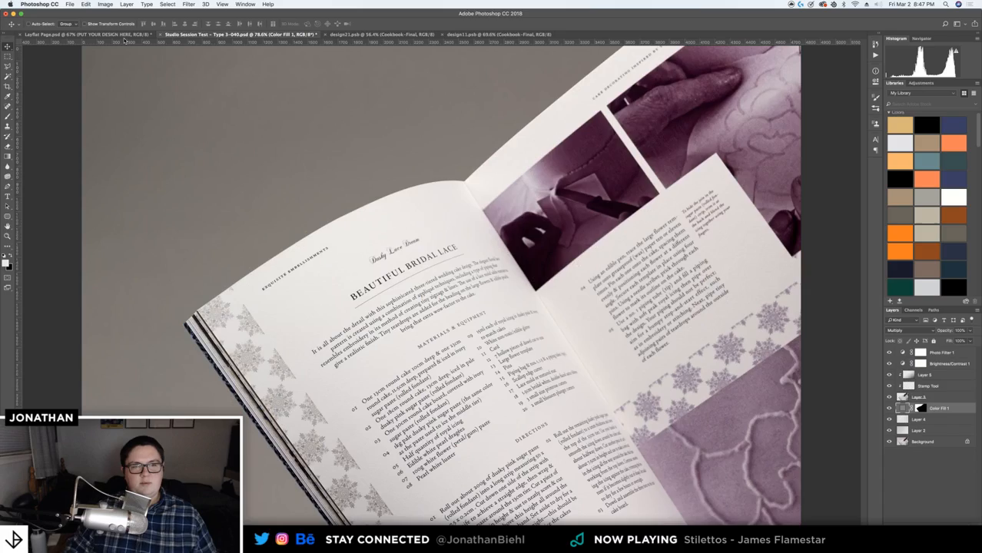
{"action": "left_click", "coordinate": [130, 36]}
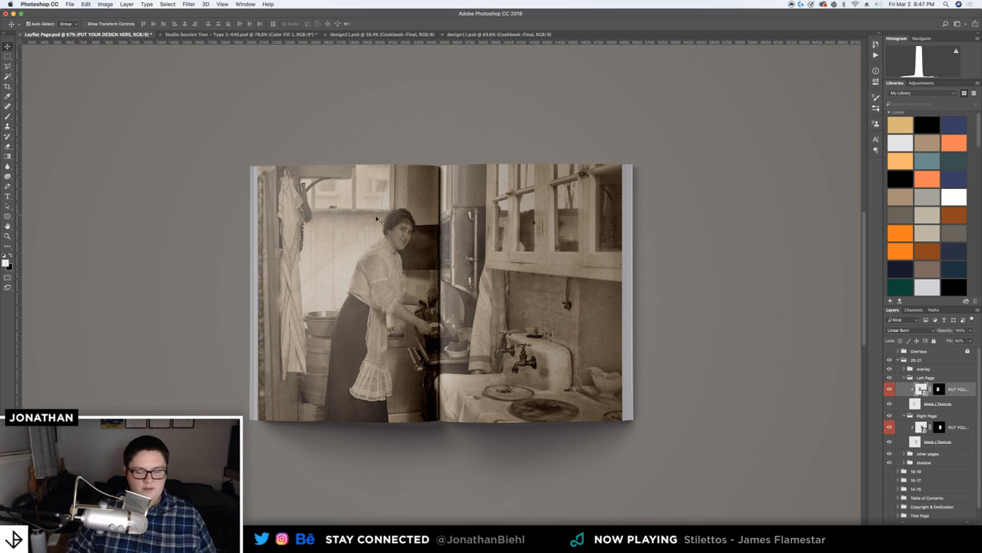
{"action": "key", "text": "super+s"}
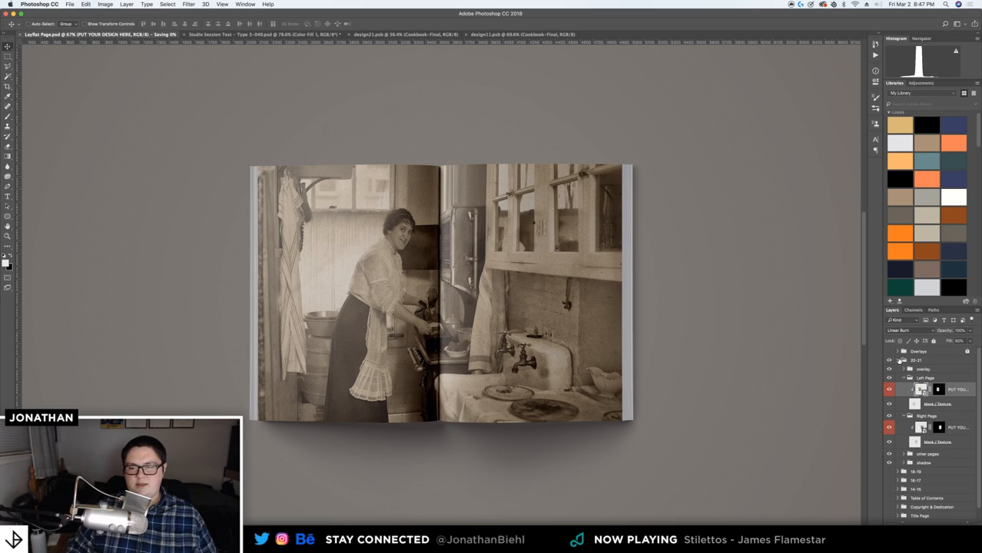
Duplicate the 20-21 group, rename the copy 22-23, and hide and collapse it
{"action": "left_click", "coordinate": [900, 361]}
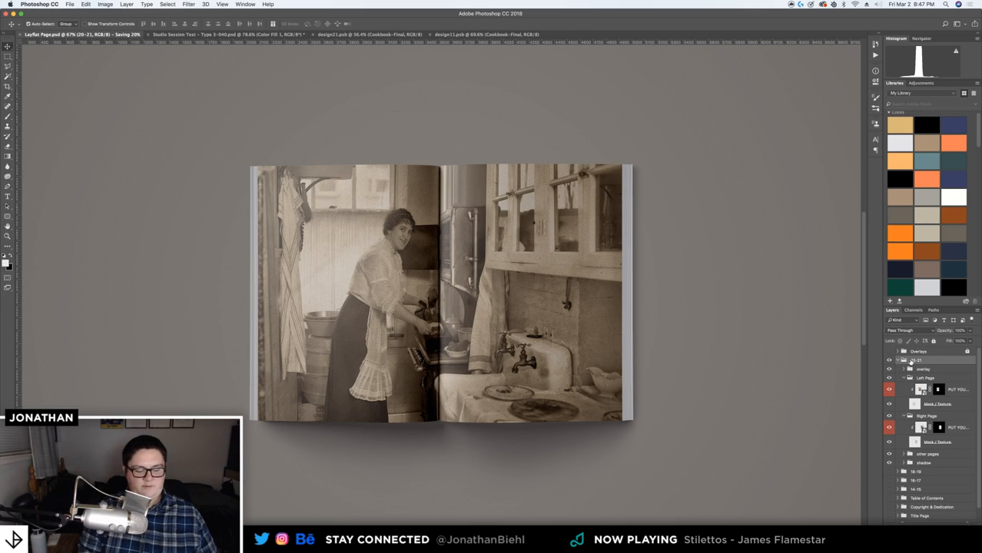
{"action": "key", "text": "super+j"}
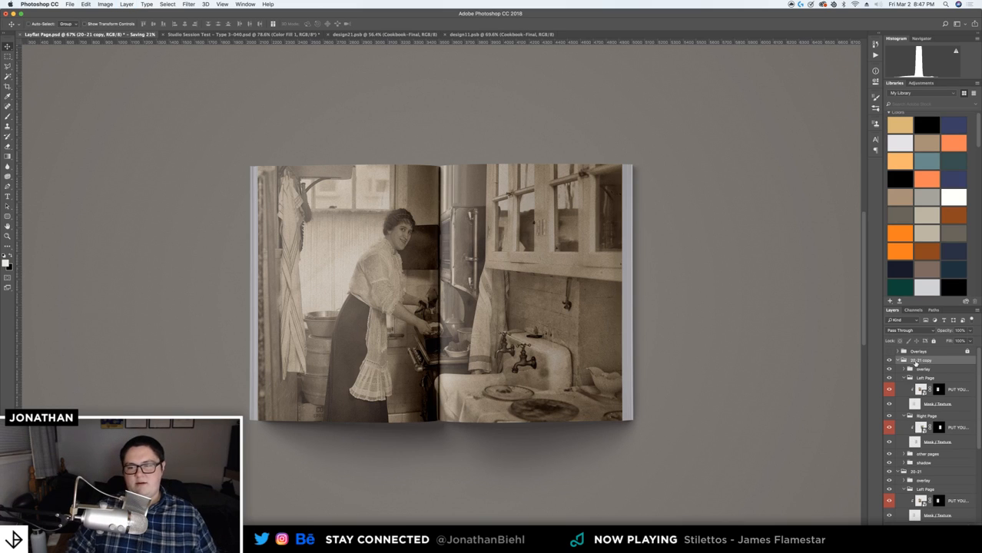
{"action": "double_click", "coordinate": [919, 360]}
{"action": "type", "text": "22-23"}
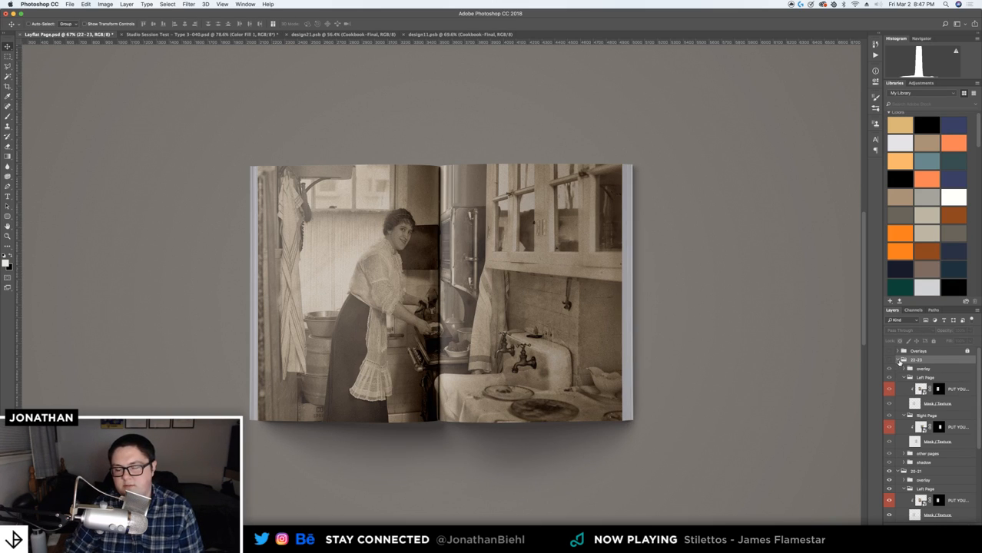
{"action": "left_click", "coordinate": [898, 360]}
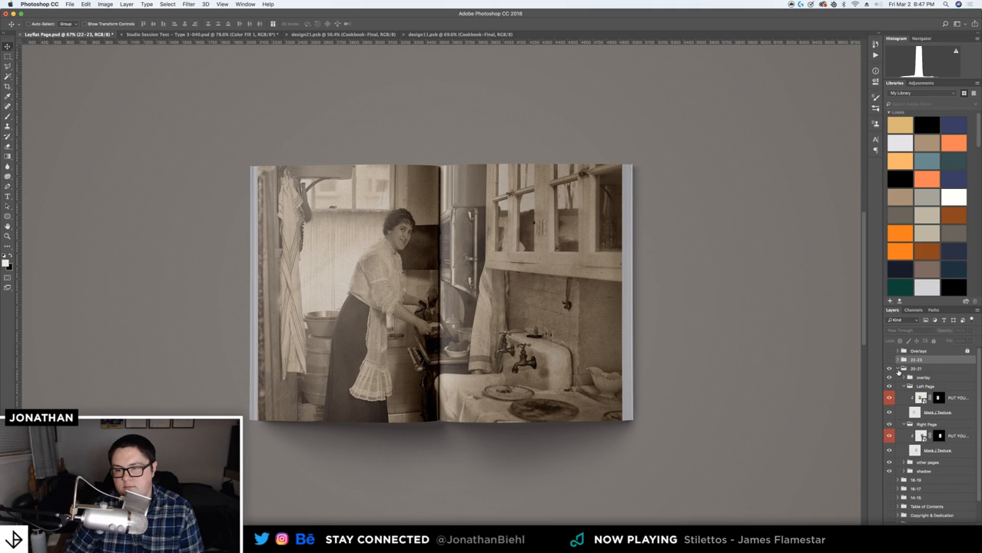
Rasterize the left and right page design layers in the 20-21 group and collapse its Left Page group
{"action": "left_click", "coordinate": [916, 370]}
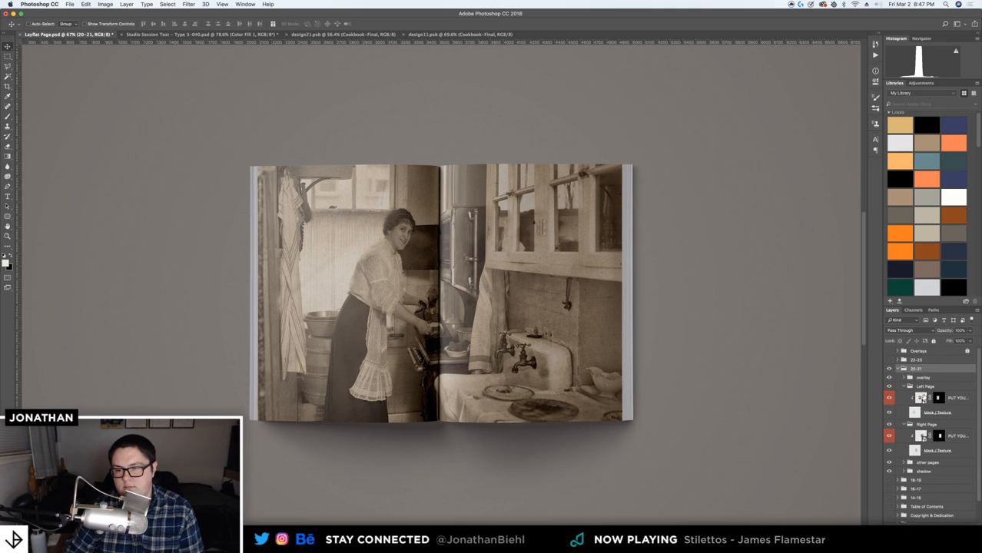
{"action": "right_click", "coordinate": [967, 398]}
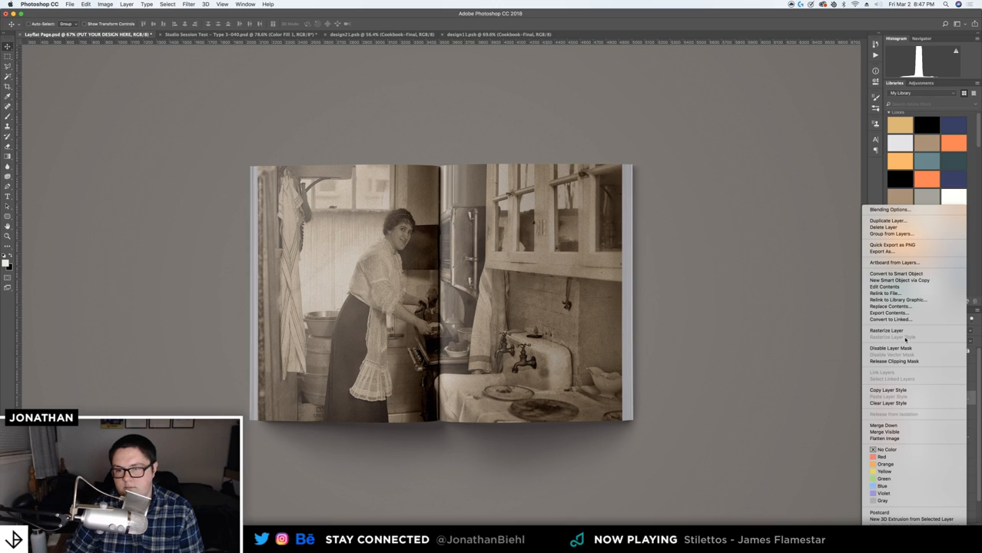
{"action": "left_click", "coordinate": [903, 331]}
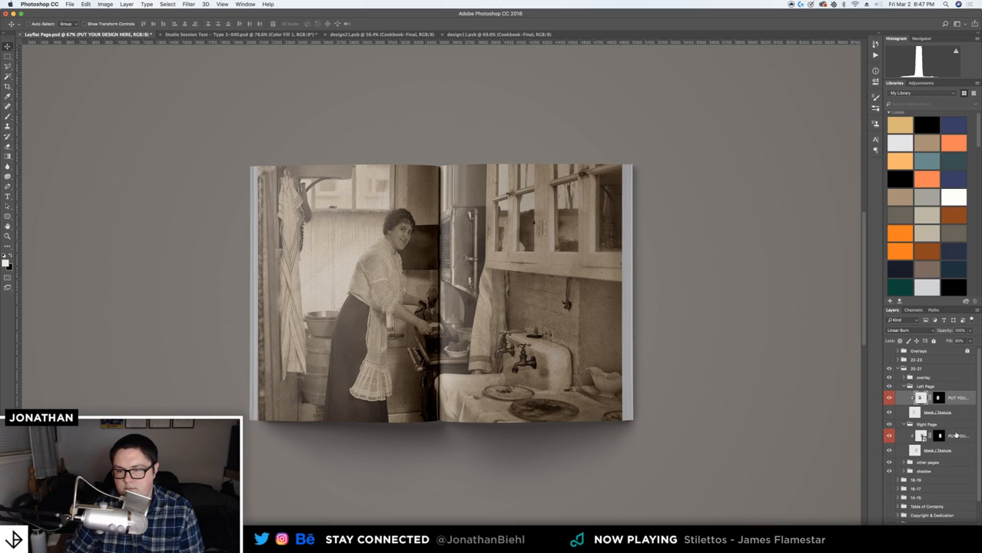
{"action": "right_click", "coordinate": [956, 434]}
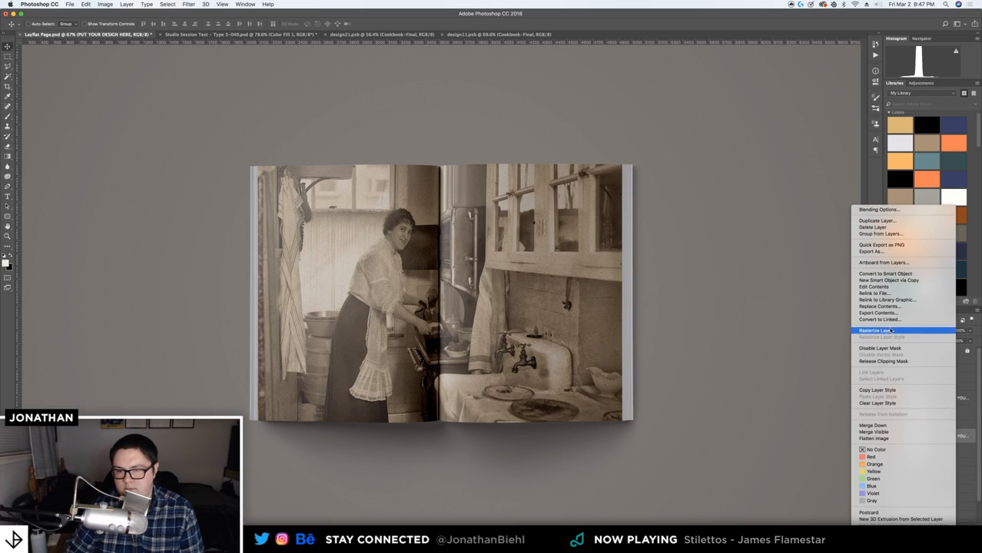
{"action": "left_click", "coordinate": [892, 331]}
{"action": "left_click", "coordinate": [904, 386]}
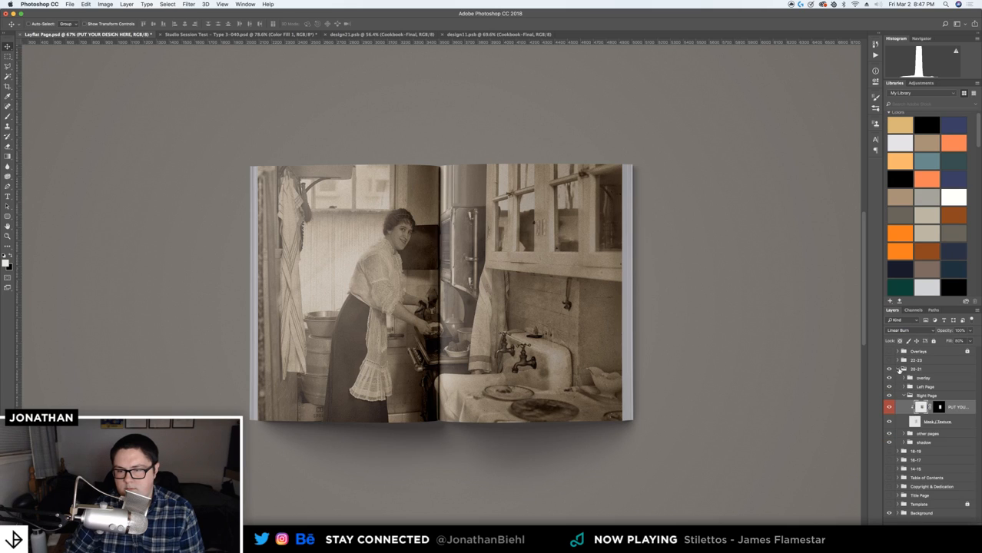
Collapse and hide the 20-21 group, show and expand 22-23, and open its left page design smart object for editing
{"action": "left_click", "coordinate": [895, 369]}
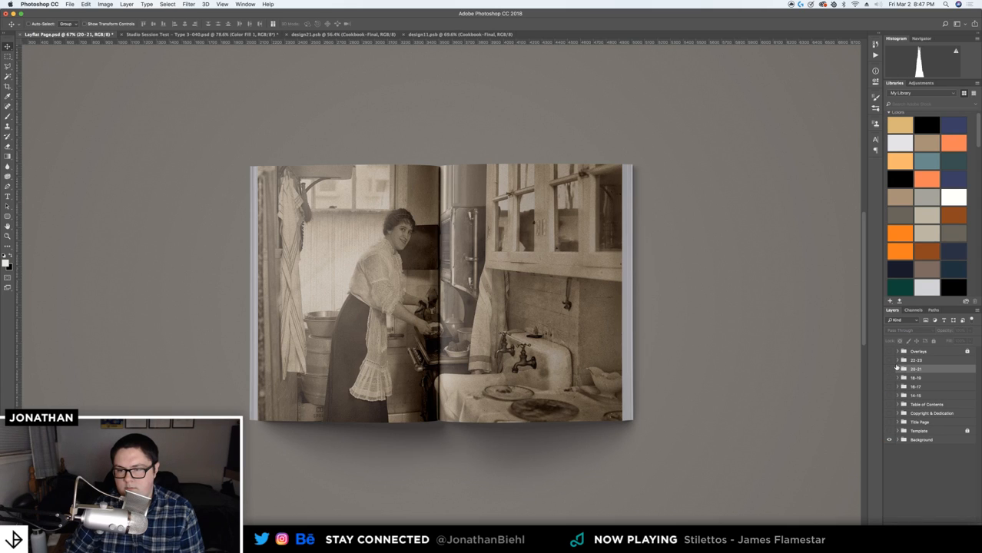
{"action": "left_click", "coordinate": [895, 368]}
{"action": "left_click", "coordinate": [893, 360]}
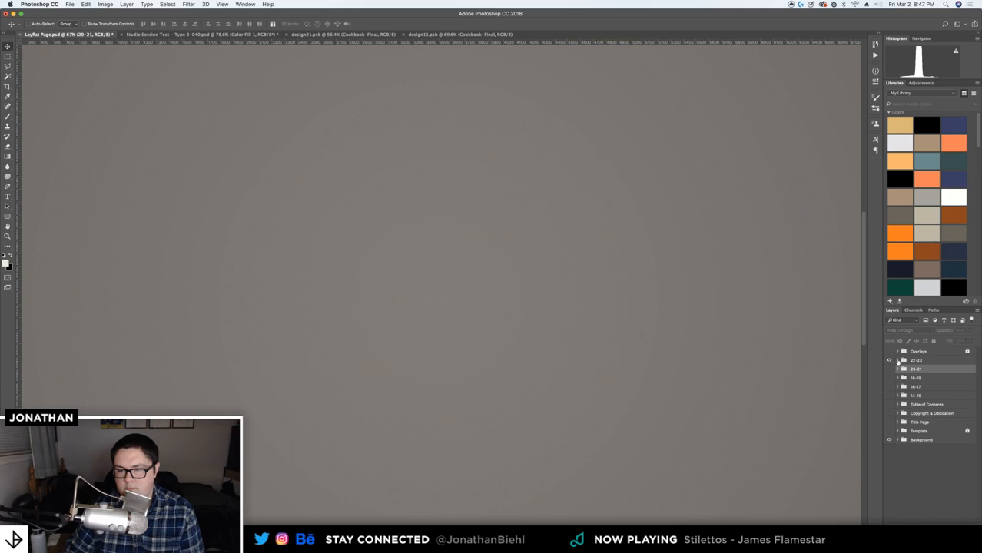
{"action": "left_click", "coordinate": [898, 360]}
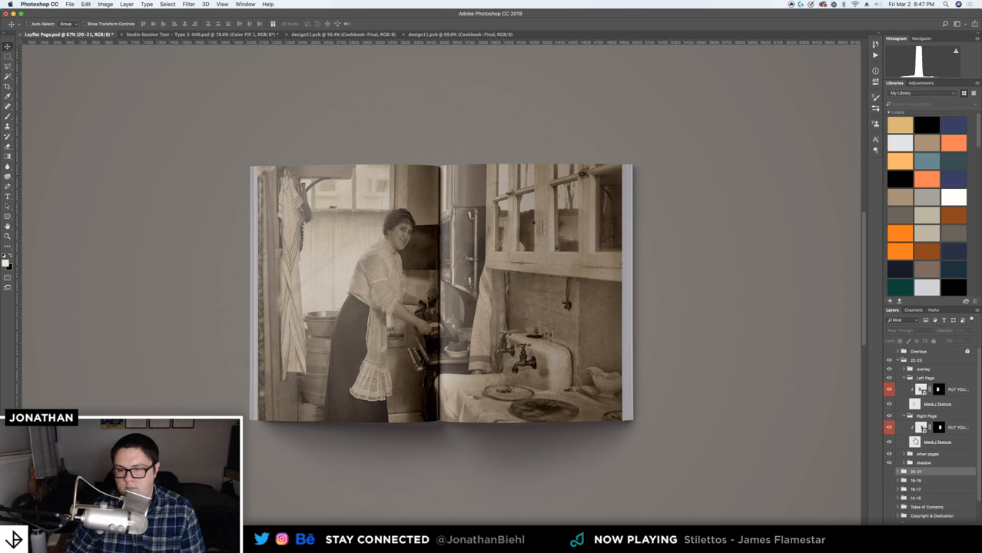
{"action": "double_click", "coordinate": [919, 389]}
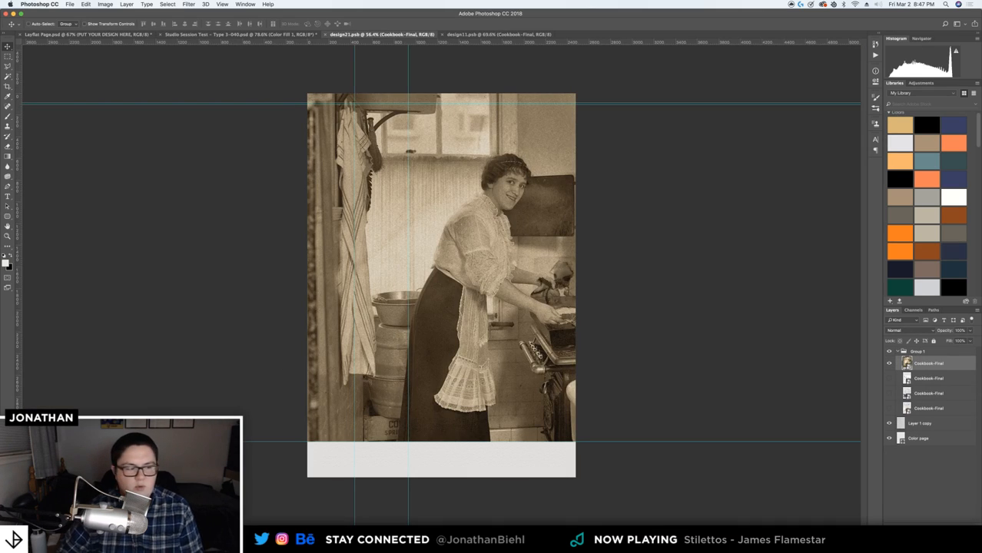
Place page 7 of Cookbook-Final in design21.psb and scale it so its Decorating Techniques half fills the page down to the lower guide
{"action": "left_click_drag", "start_coordinate": [981, 280], "coordinate": [397, 217]}
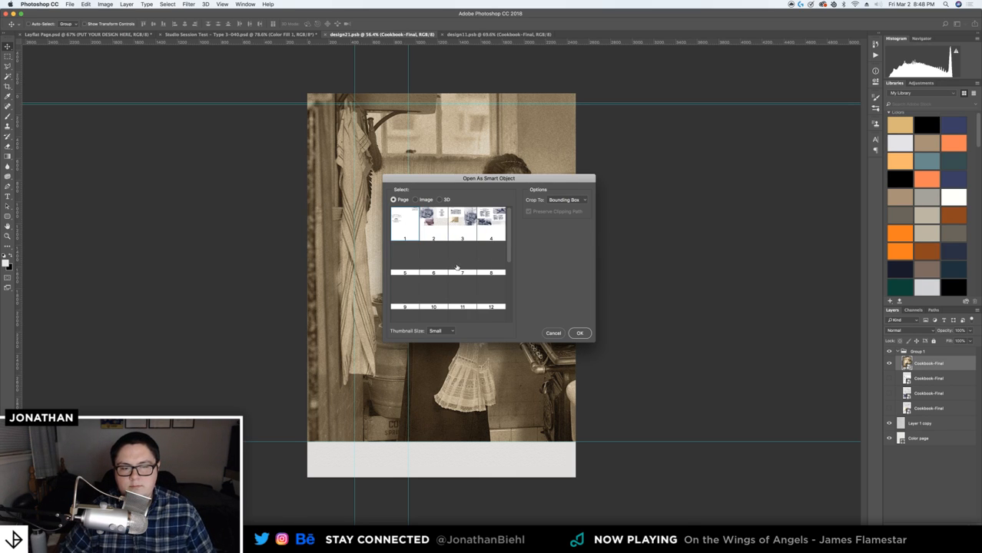
{"action": "left_click", "coordinate": [458, 260]}
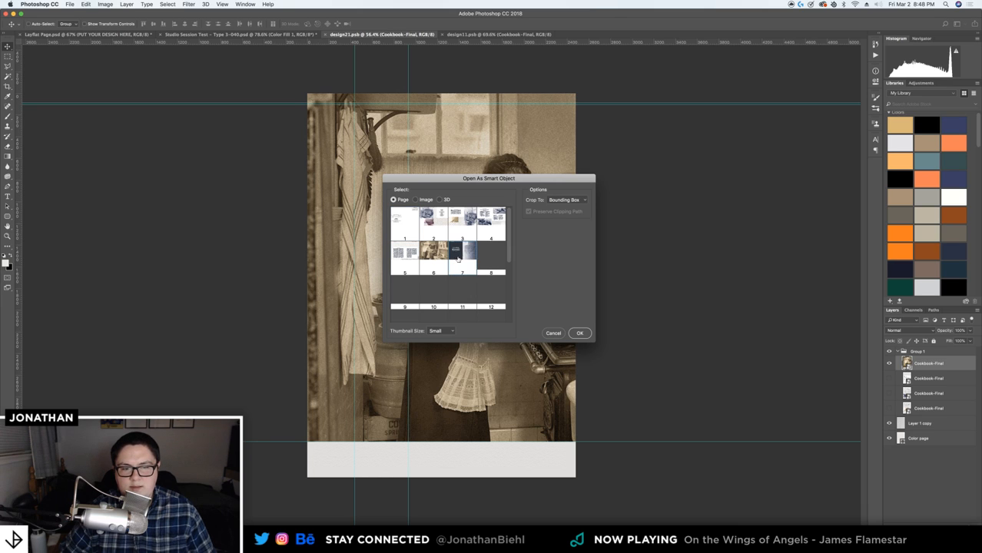
{"action": "left_click", "coordinate": [582, 333]}
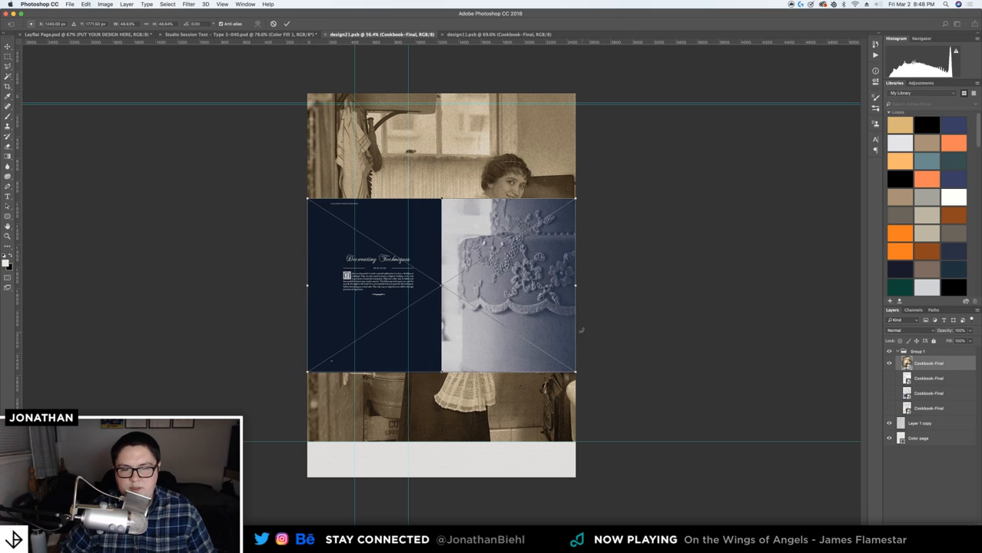
{"action": "left_click_drag", "start_coordinate": [483, 285], "coordinate": [480, 178]}
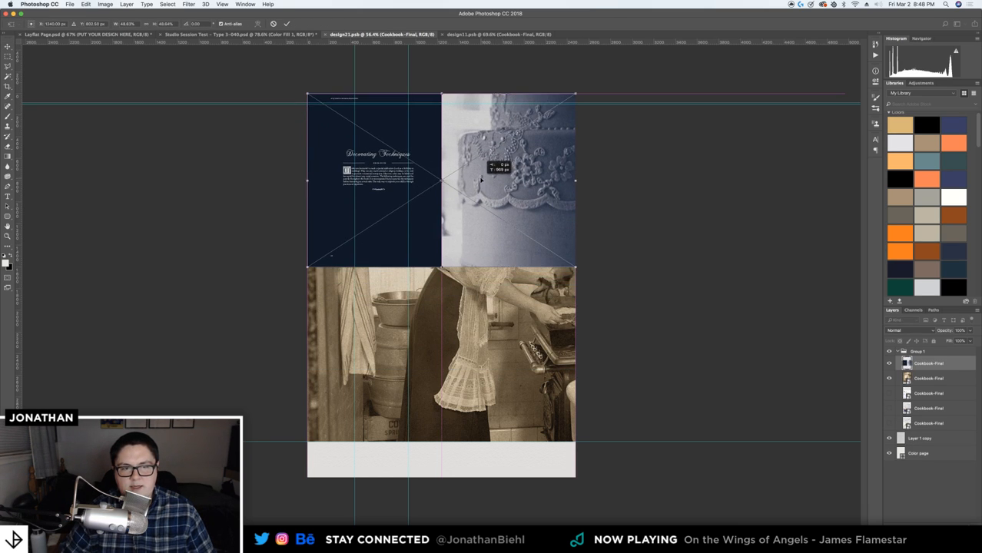
{"action": "left_click_drag", "start_coordinate": [576, 269], "coordinate": [854, 427]}
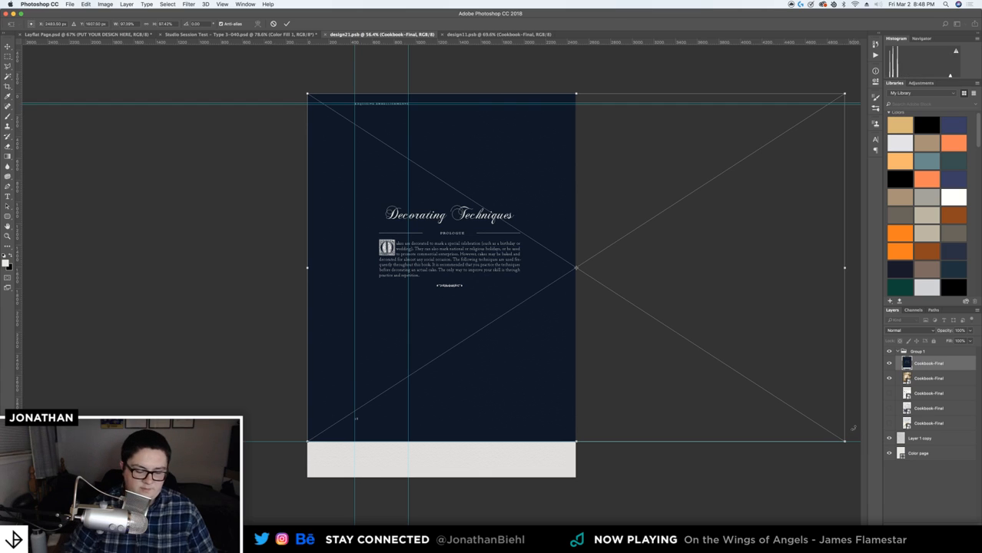
{"action": "key", "text": "Return"}
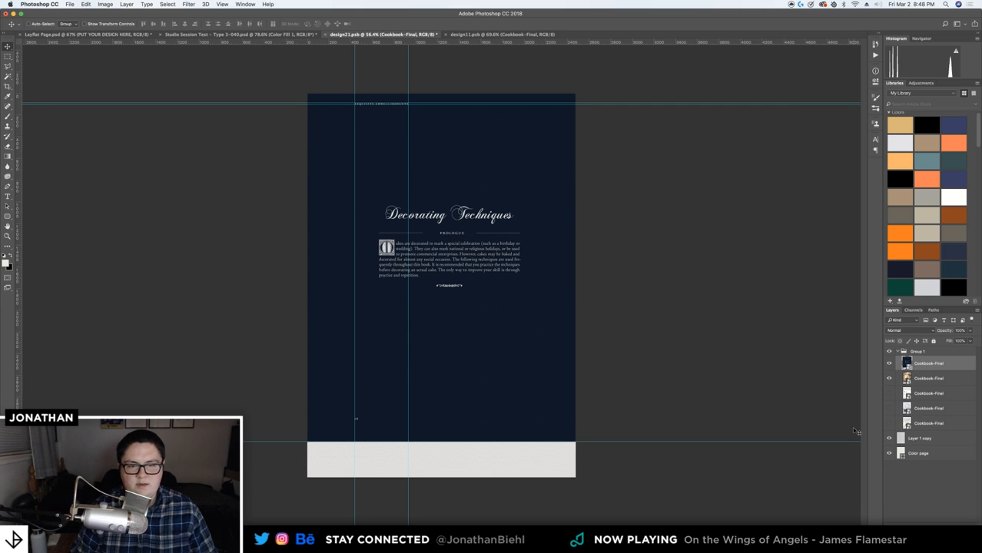
Hide the kitchen photo layer in design21.psb and save the smart object
{"action": "left_click", "coordinate": [888, 378]}
{"action": "key", "text": "cmd+s"}
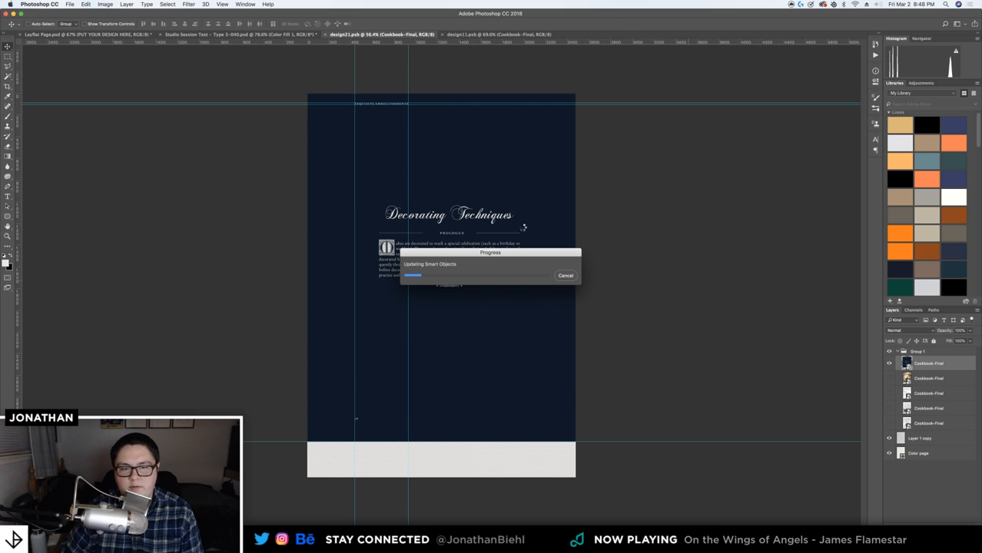
{"action": "left_click_drag", "start_coordinate": [492, 252], "coordinate": [440, 132]}
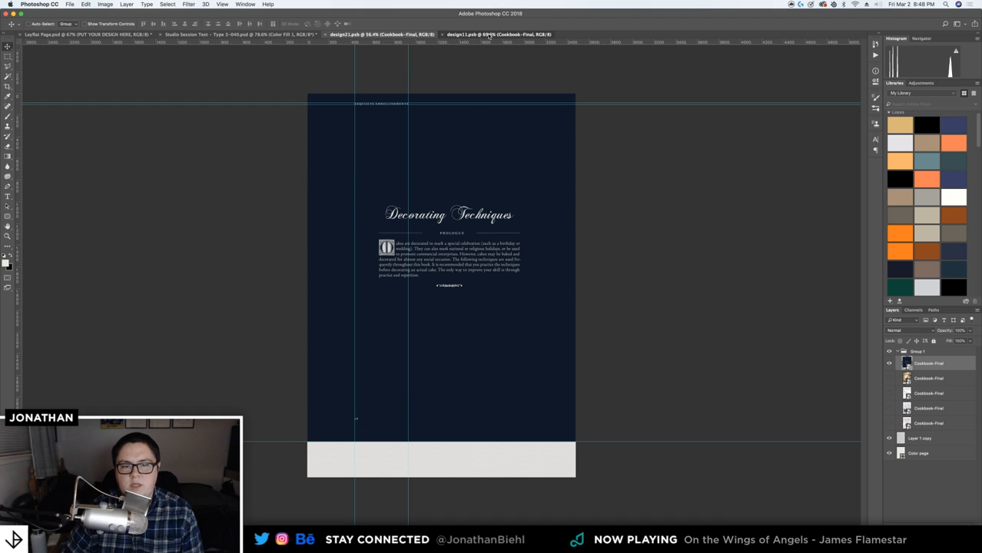
Switch to design11.psb and place page 7 of Cookbook-Final as a smart object
{"action": "left_click", "coordinate": [488, 35]}
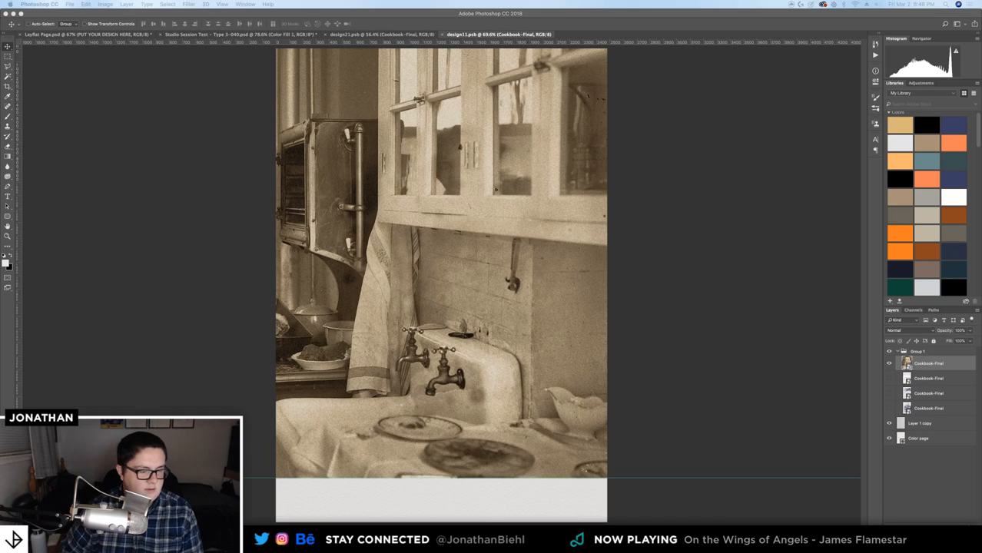
{"action": "left_click_drag", "start_coordinate": [485, 255], "coordinate": [484, 256]}
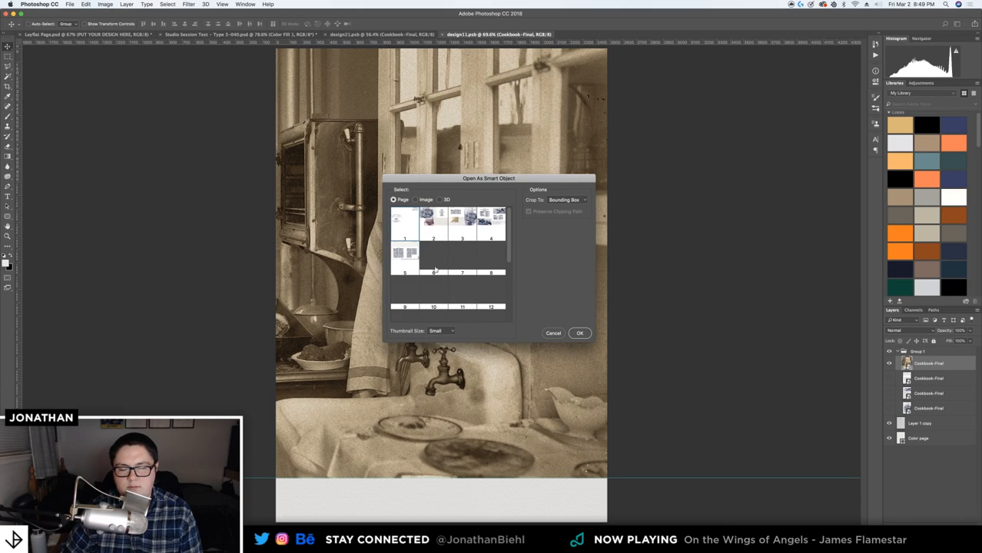
{"action": "left_click", "coordinate": [461, 260]}
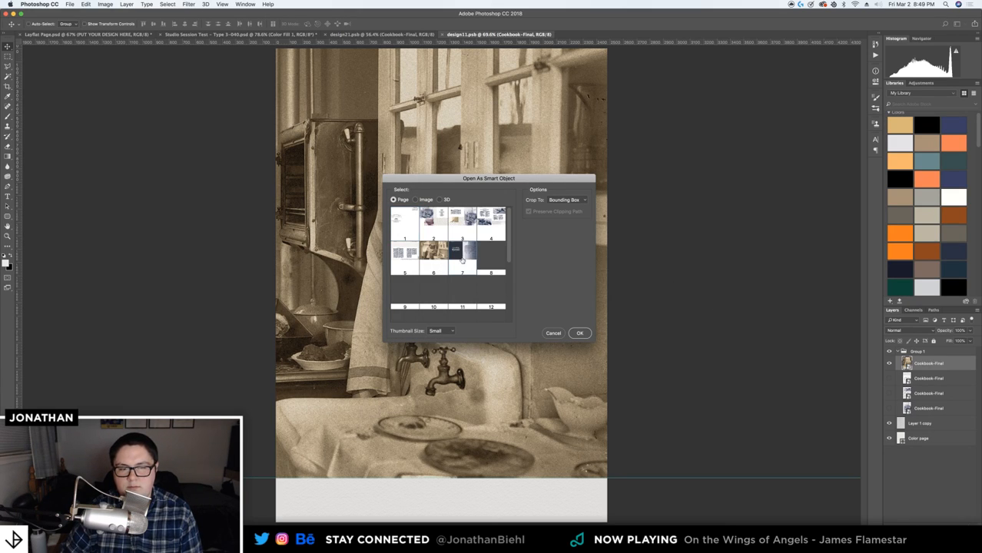
{"action": "left_click", "coordinate": [579, 333]}
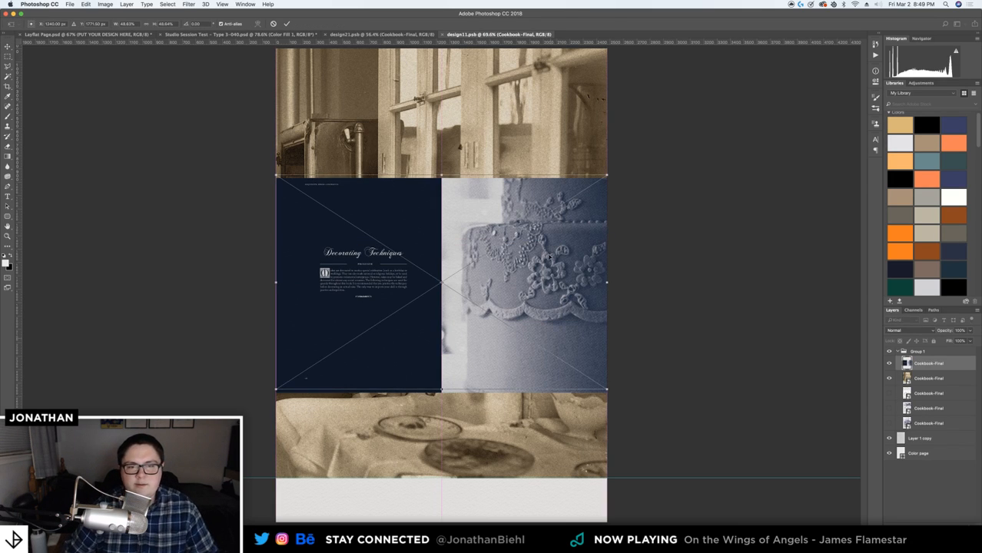
Scale the placed spread to the lower guide and align its cake photo half with the page edges in design11.psb
{"action": "left_click_drag", "start_coordinate": [550, 231], "coordinate": [550, 218]}
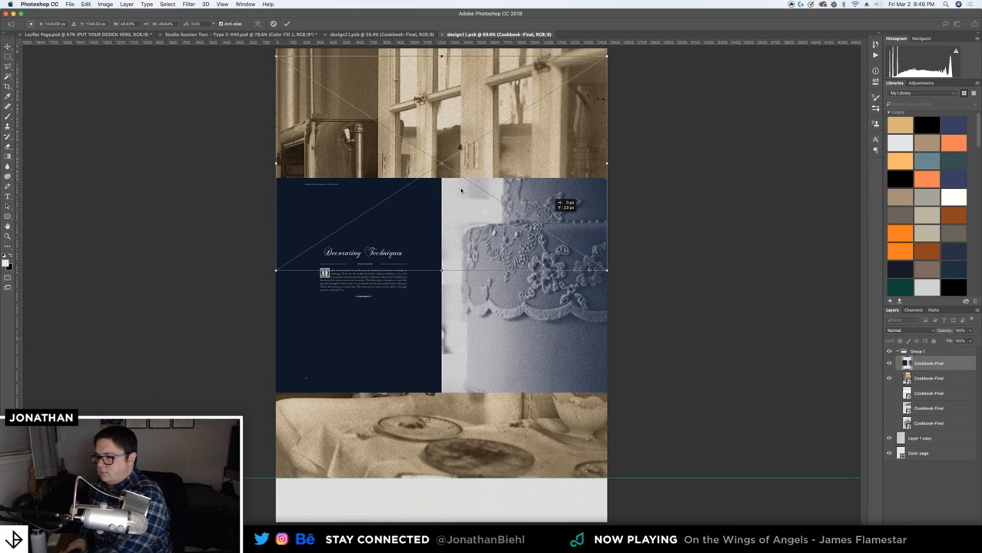
{"action": "left_click_drag", "start_coordinate": [461, 191], "coordinate": [461, 67]}
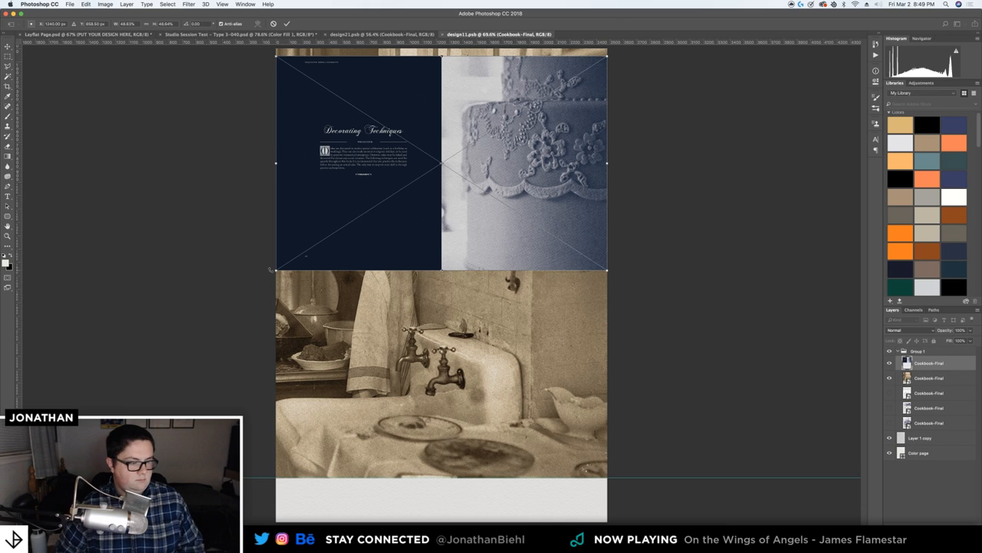
{"action": "left_click_drag", "start_coordinate": [275, 270], "coordinate": [17, 437]}
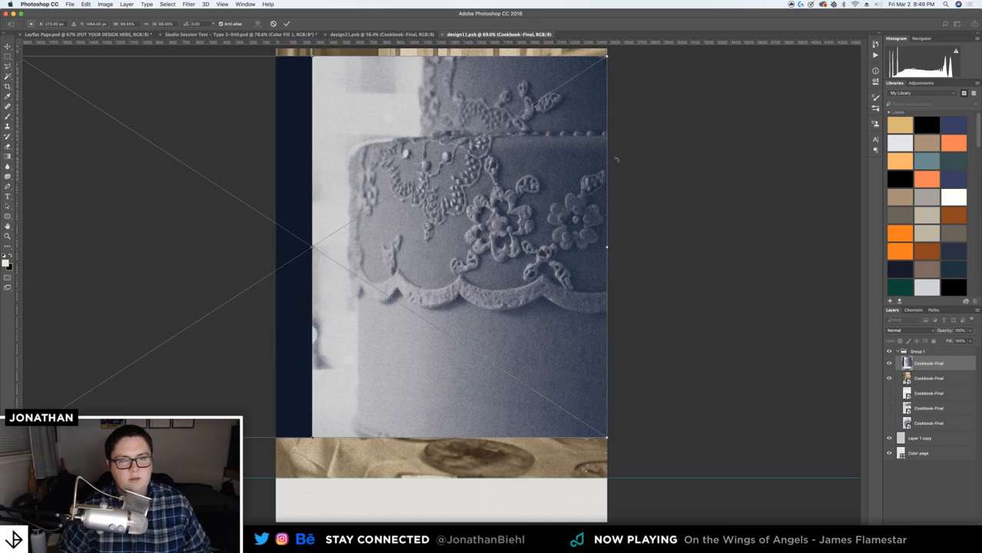
{"action": "left_click_drag", "start_coordinate": [597, 159], "coordinate": [580, 156]}
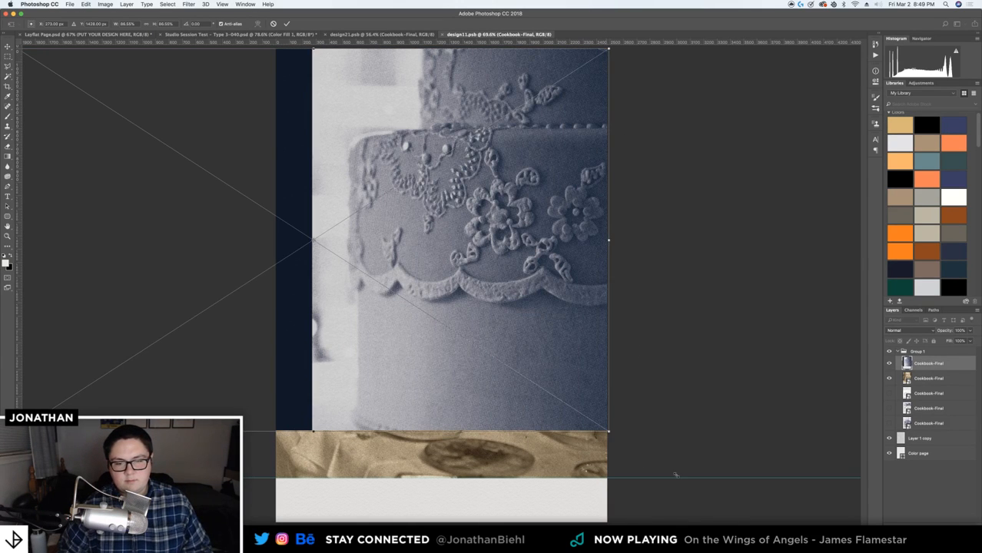
{"action": "left_click_drag", "start_coordinate": [607, 430], "coordinate": [680, 479]}
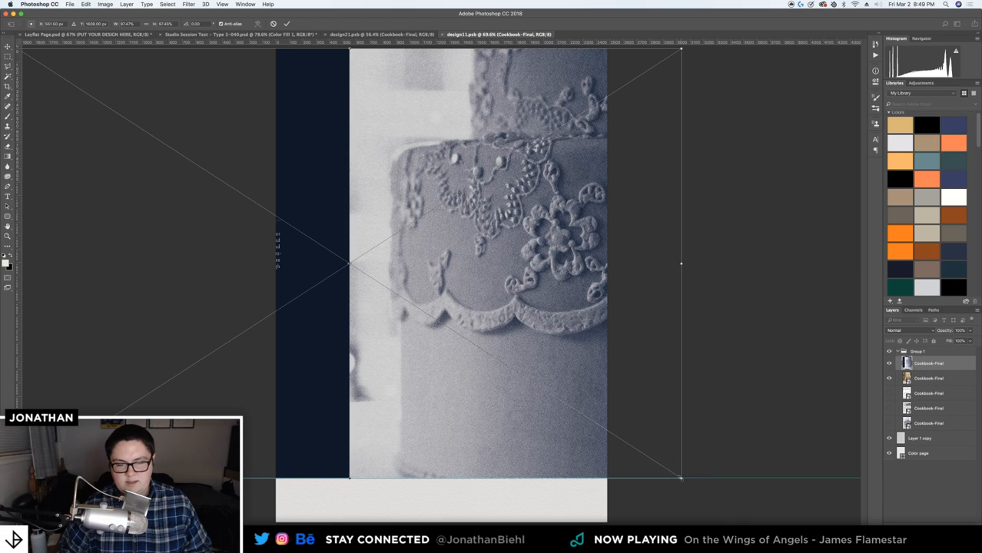
{"action": "key", "text": "Return"}
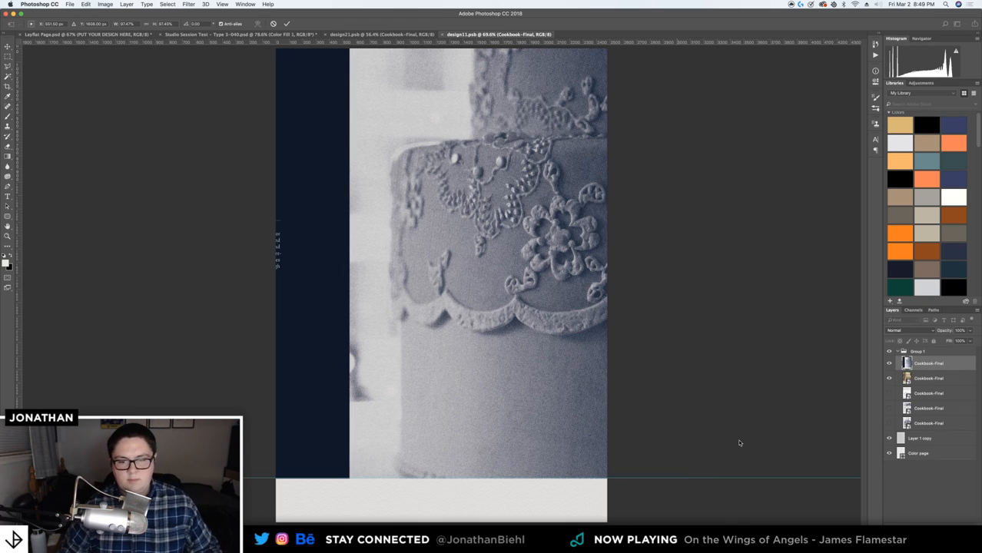
{"action": "left_click_drag", "start_coordinate": [638, 244], "coordinate": [558, 255]}
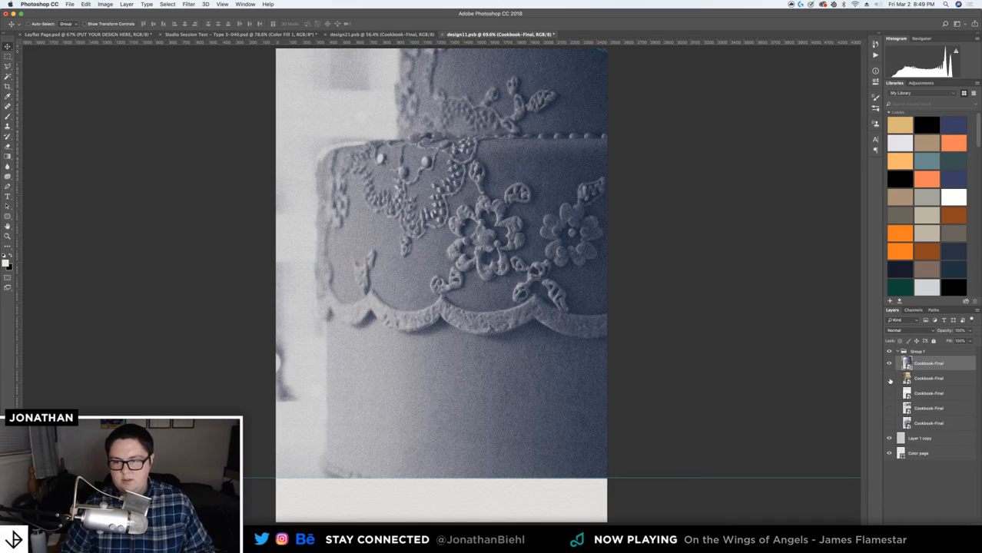
Delete the four older Cookbook-Final layers beneath the cake photo in design11.psb and save
{"action": "left_click", "coordinate": [937, 379]}
{"action": "left_click", "coordinate": [924, 425], "text": "shift"}
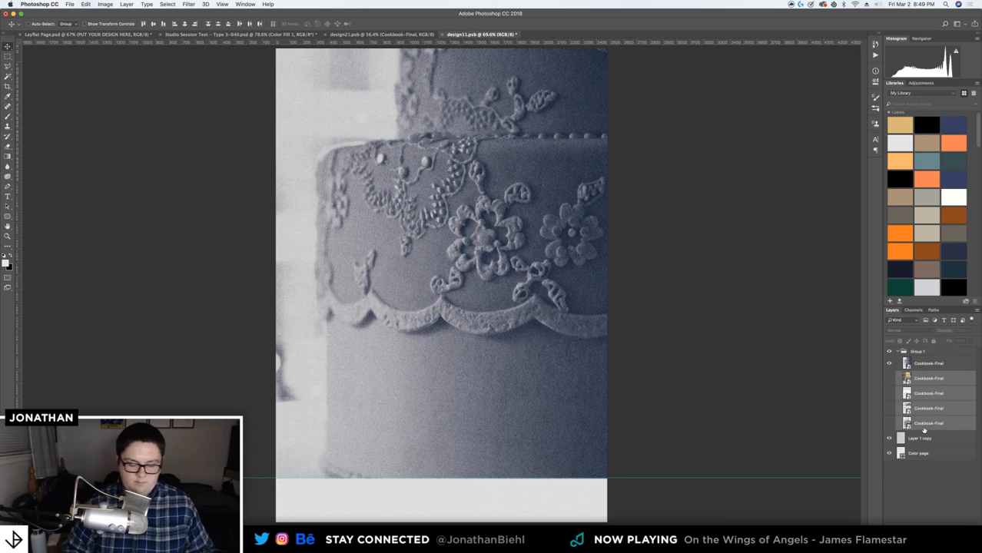
{"action": "key", "text": "Delete"}
{"action": "key", "text": "super+s"}
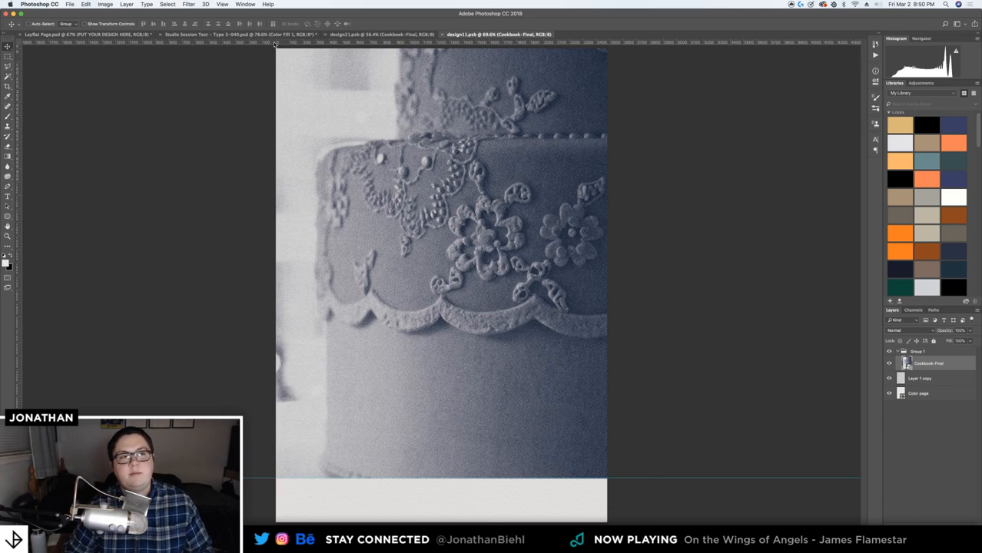
Return to Layflat Page.psd and examine the updated Decorating Techniques spread closely around the center fold
{"action": "left_click", "coordinate": [129, 40]}
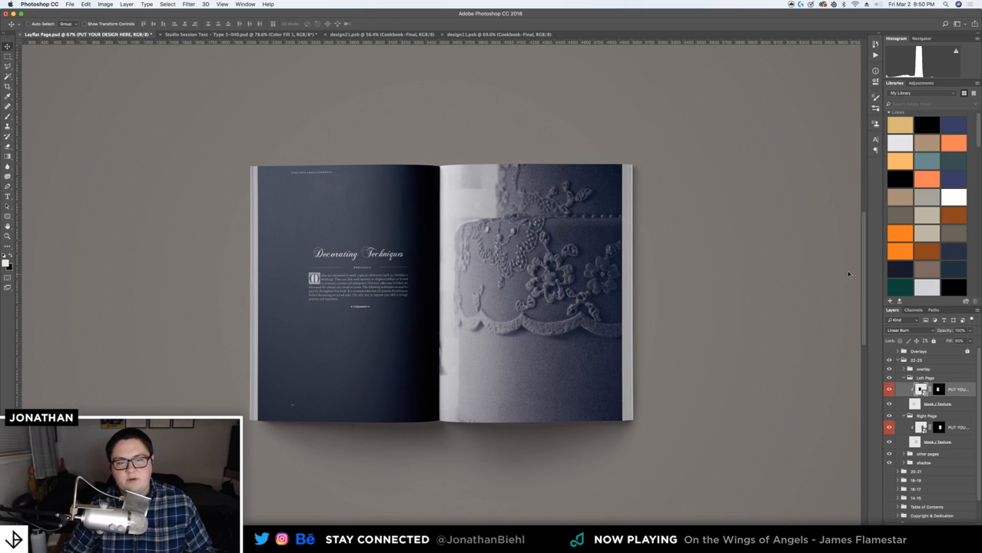
{"action": "key", "text": "z"}
{"action": "left_click", "coordinate": [451, 252], "text": "alt"}
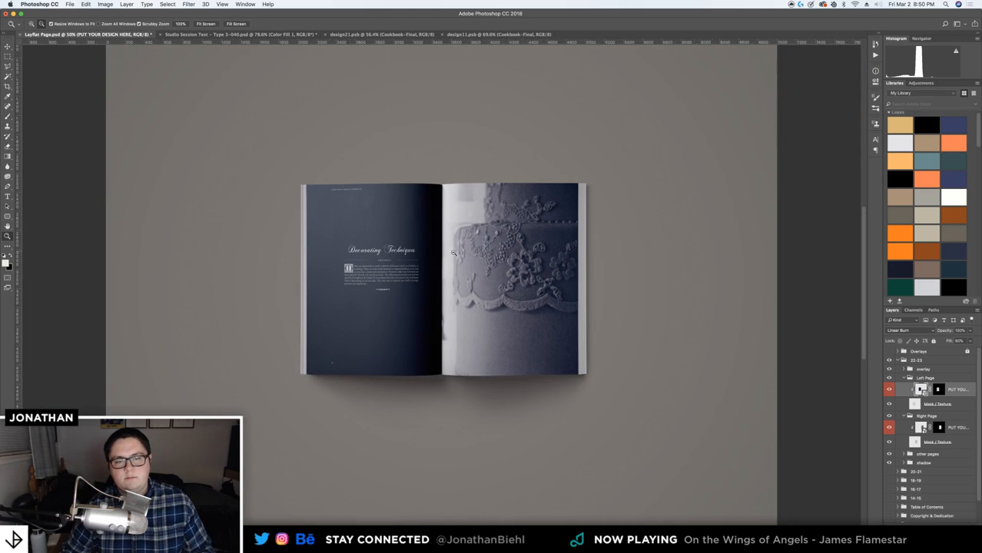
{"action": "left_click", "coordinate": [453, 252], "text": "alt"}
{"action": "left_click", "coordinate": [454, 252], "text": "alt"}
{"action": "left_click", "coordinate": [433, 294]}
{"action": "left_click", "coordinate": [432, 294]}
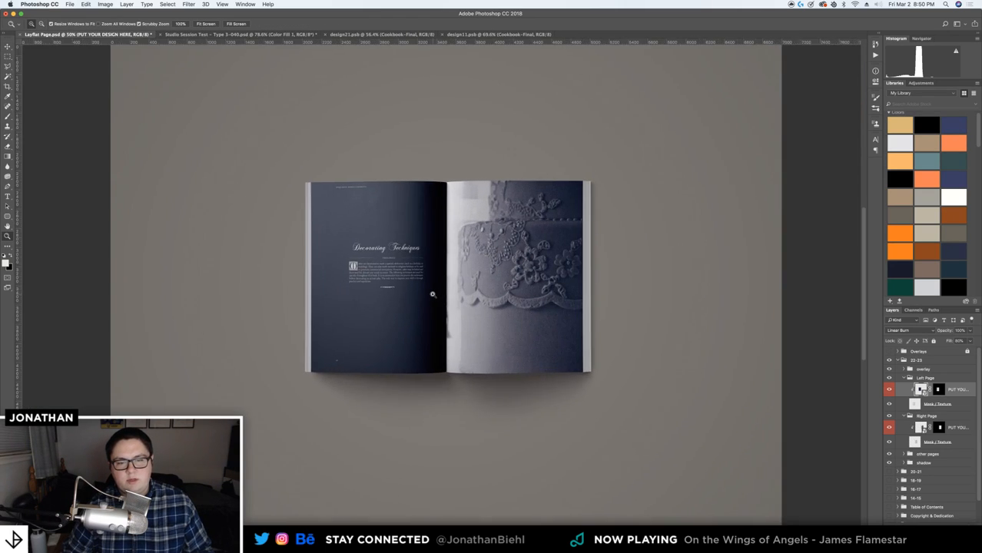
{"action": "left_click", "coordinate": [433, 295]}
{"action": "left_click", "coordinate": [434, 292]}
{"action": "left_click", "coordinate": [439, 293]}
{"action": "left_click", "coordinate": [462, 291], "text": "alt"}
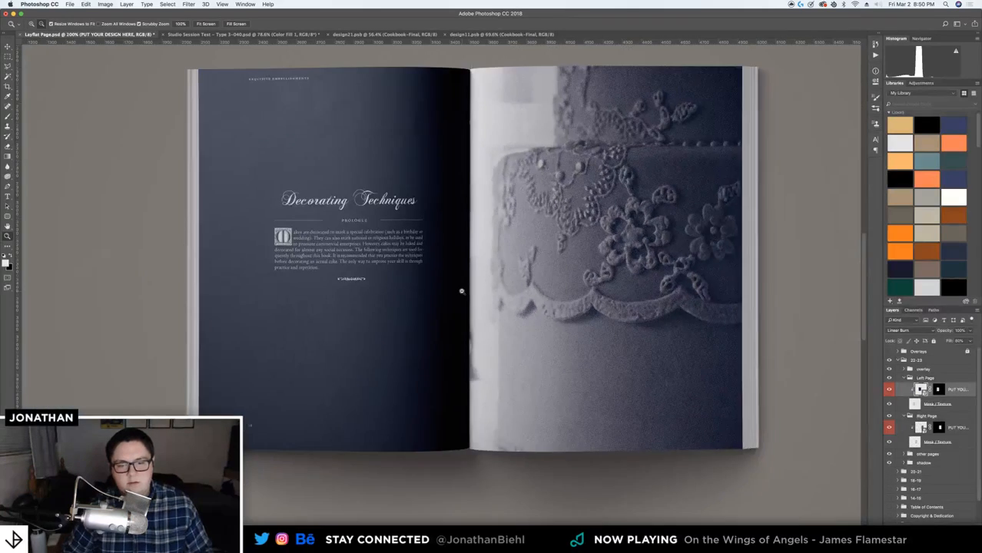
{"action": "left_click", "coordinate": [462, 291], "text": "alt"}
{"action": "left_click", "coordinate": [501, 291]}
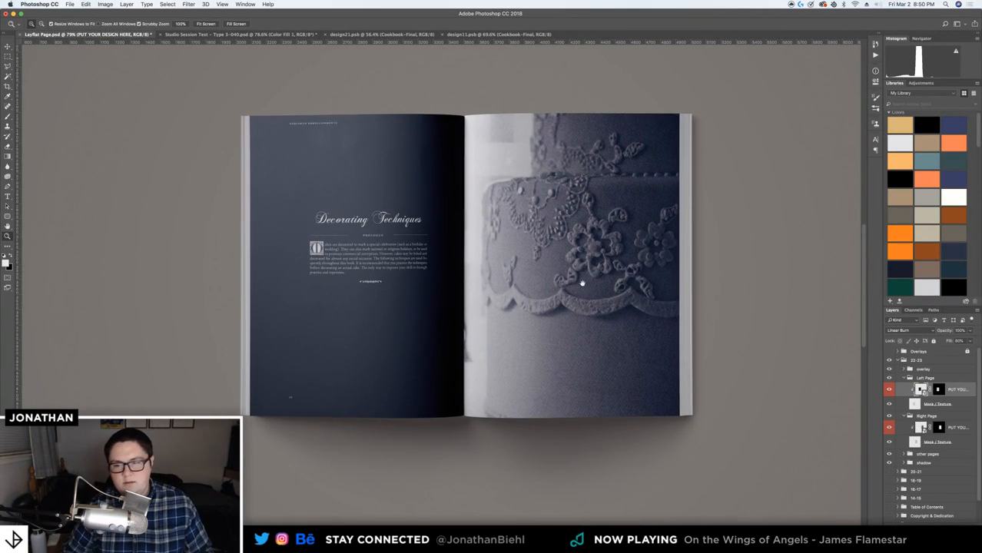
{"action": "left_click_drag", "start_coordinate": [581, 284], "coordinate": [561, 283]}
{"action": "key", "text": "v"}
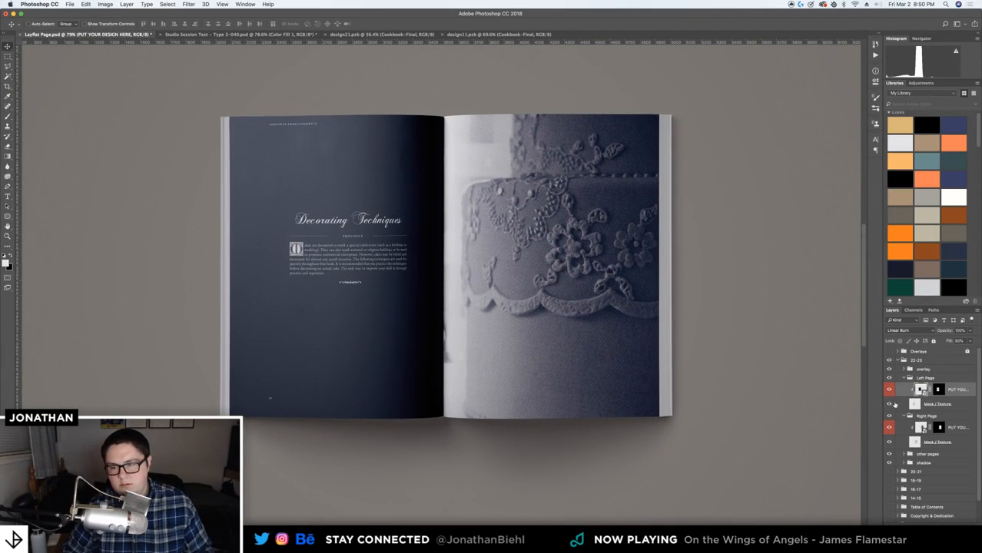
Compare the Left Page design layer in Multiply, Soft Light, Hard Light and Color Burn, and return it to Linear Burn
{"action": "left_click", "coordinate": [888, 390]}
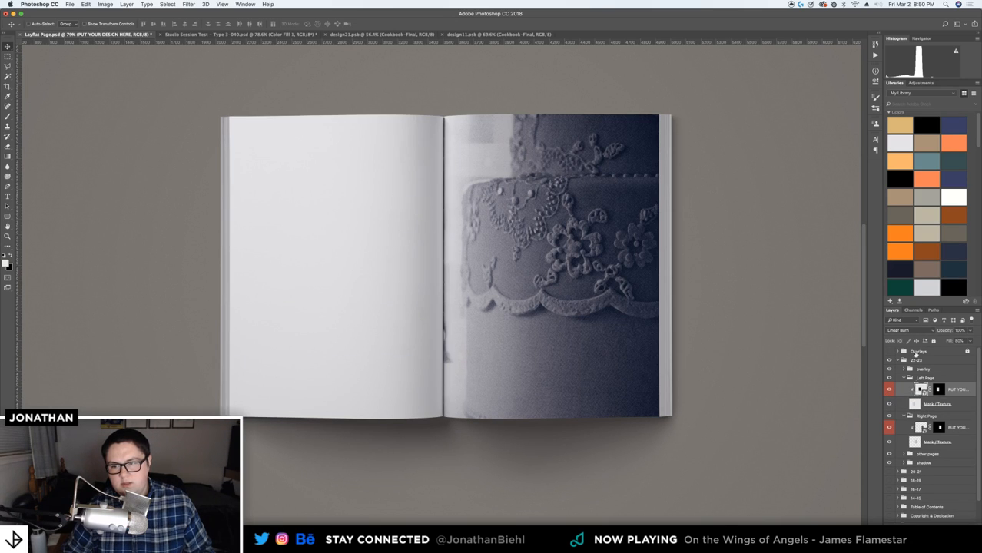
{"action": "left_click", "coordinate": [913, 331]}
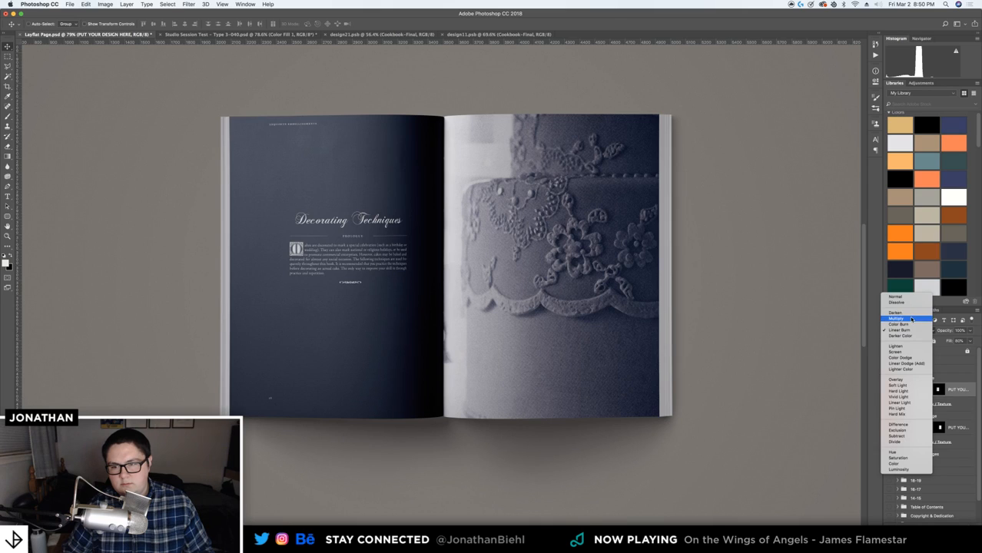
{"action": "left_click", "coordinate": [912, 318]}
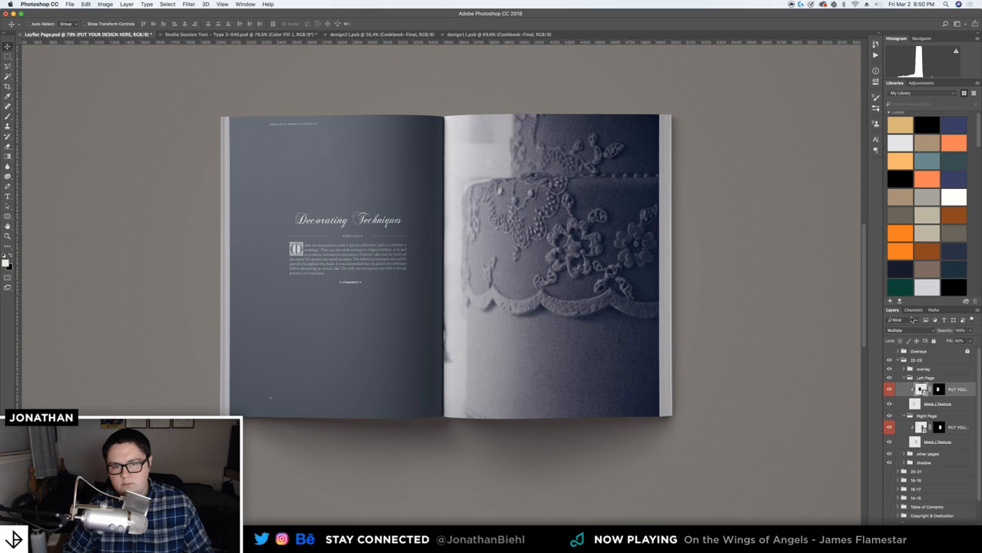
{"action": "left_click", "coordinate": [899, 330]}
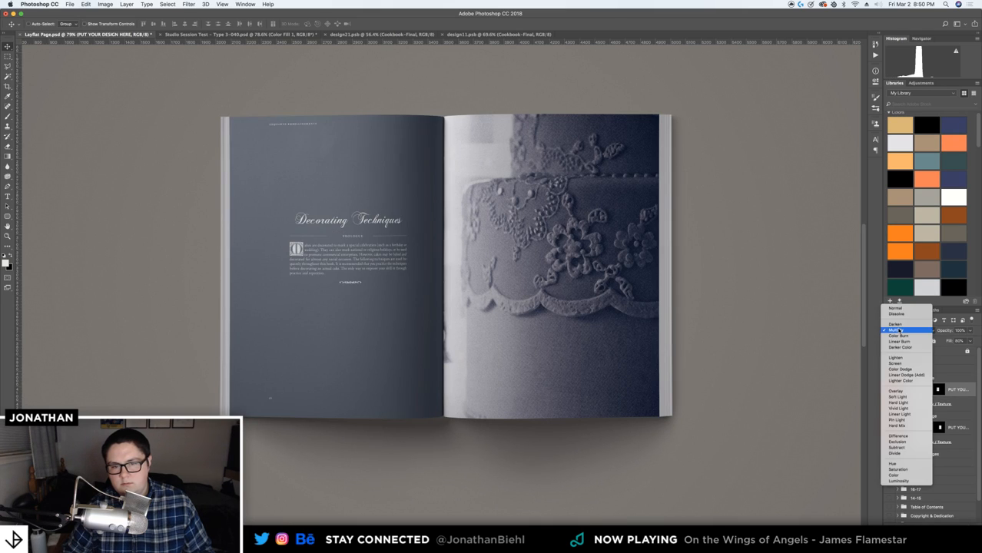
{"action": "left_click", "coordinate": [900, 396]}
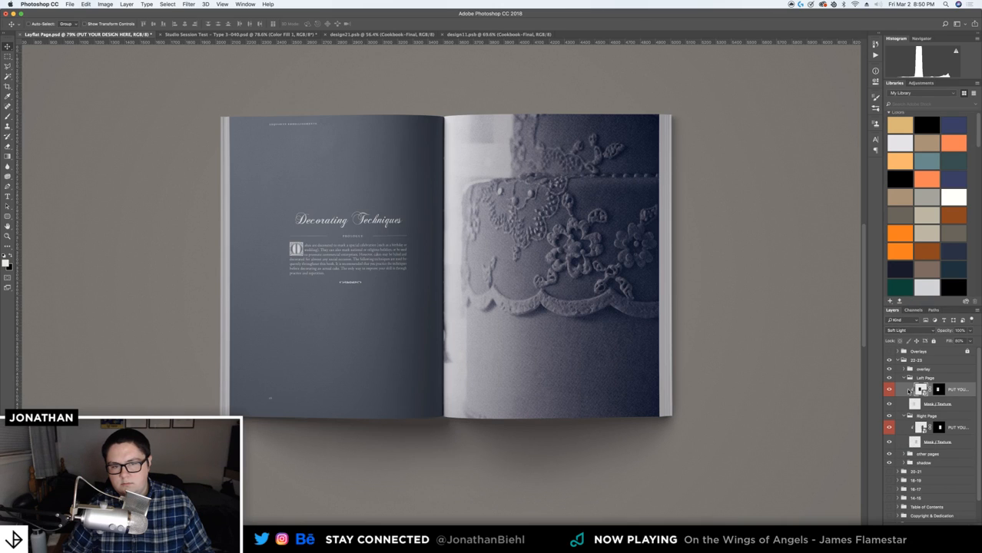
{"action": "left_click", "coordinate": [929, 335]}
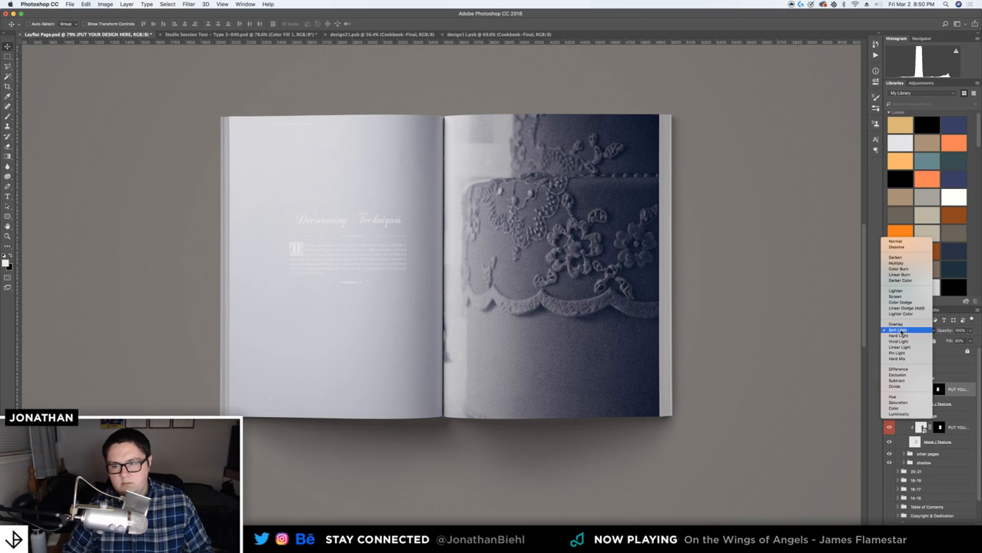
{"action": "left_click", "coordinate": [899, 335]}
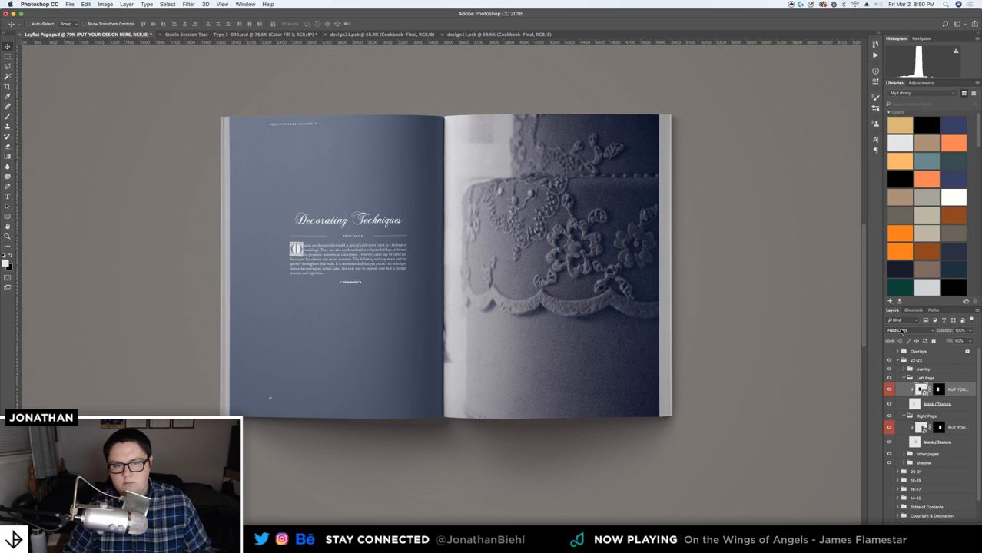
{"action": "left_click", "coordinate": [901, 330]}
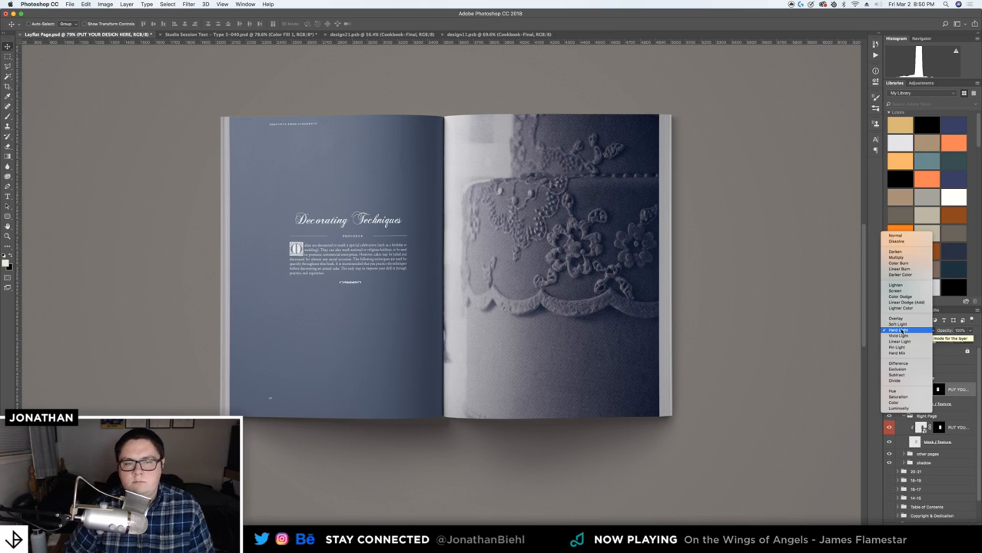
{"action": "left_click", "coordinate": [901, 264]}
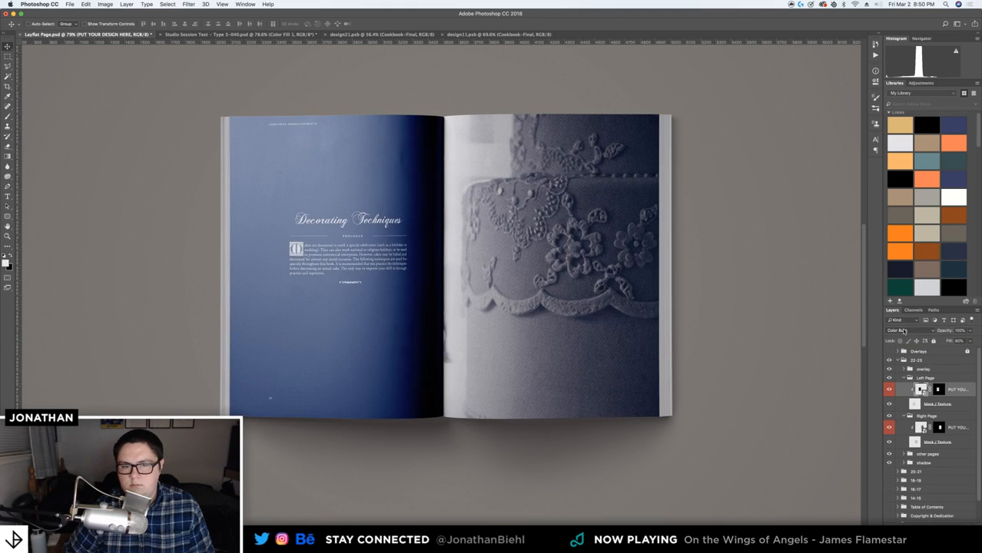
{"action": "left_click", "coordinate": [905, 331]}
{"action": "left_click", "coordinate": [903, 336]}
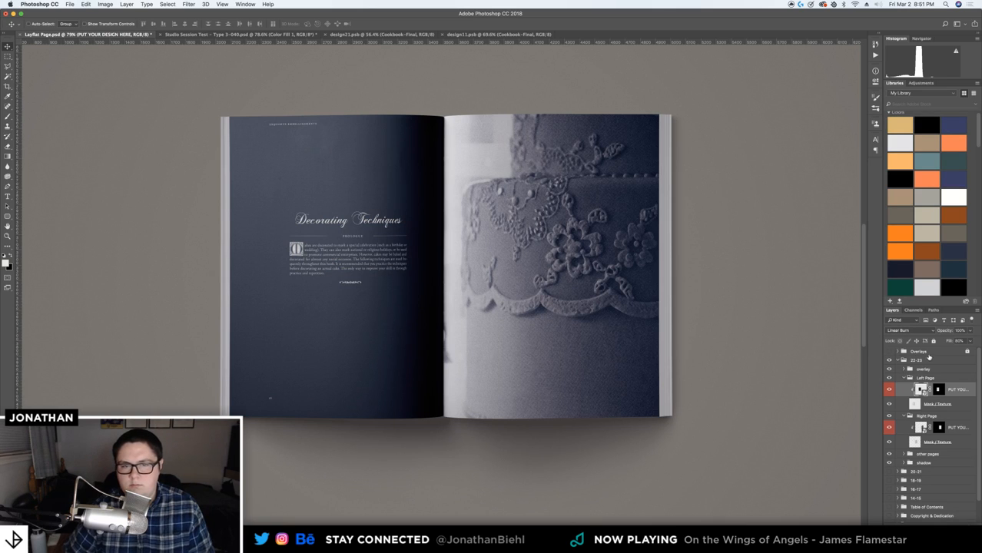
Examine the Decorating Techniques spread at several magnifications, checking the shading around the center fold
{"action": "key", "text": "z"}
{"action": "left_click", "coordinate": [455, 277], "text": "alt"}
{"action": "left_click", "coordinate": [457, 274], "text": "alt"}
{"action": "left_click", "coordinate": [456, 274], "text": "alt"}
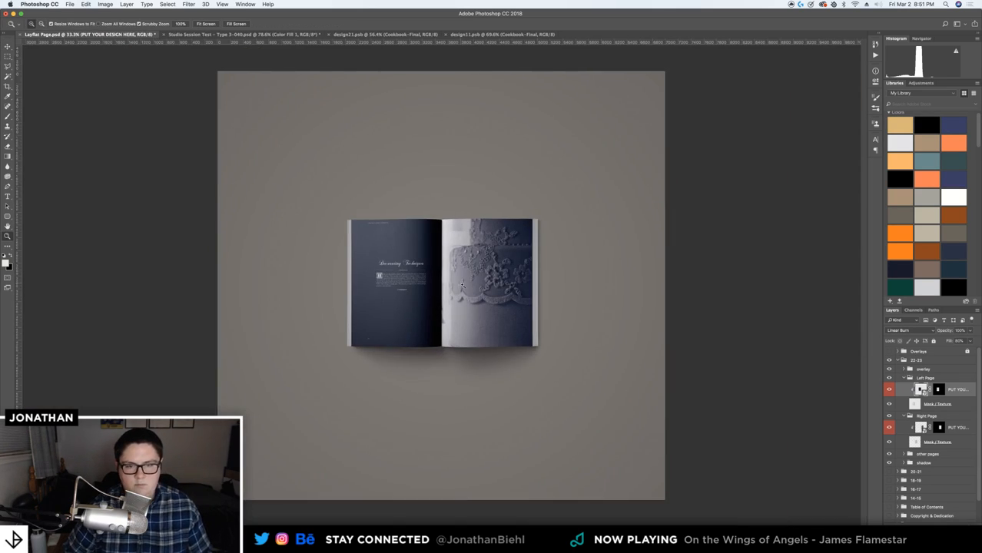
{"action": "left_click", "coordinate": [439, 297]}
{"action": "left_click", "coordinate": [440, 303], "text": "alt"}
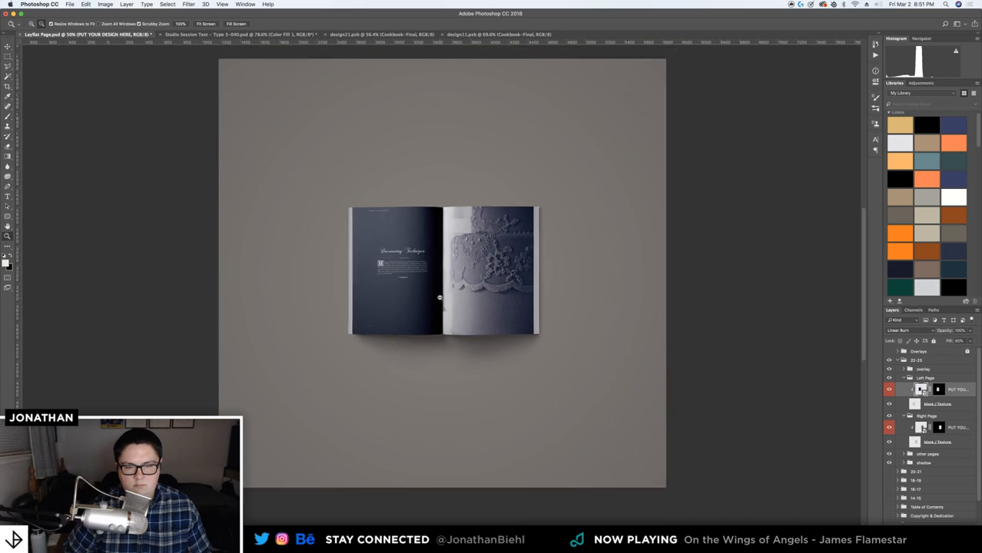
{"action": "left_click", "coordinate": [440, 310]}
{"action": "left_click", "coordinate": [440, 309]}
{"action": "left_click", "coordinate": [440, 310]}
{"action": "left_click", "coordinate": [430, 201]}
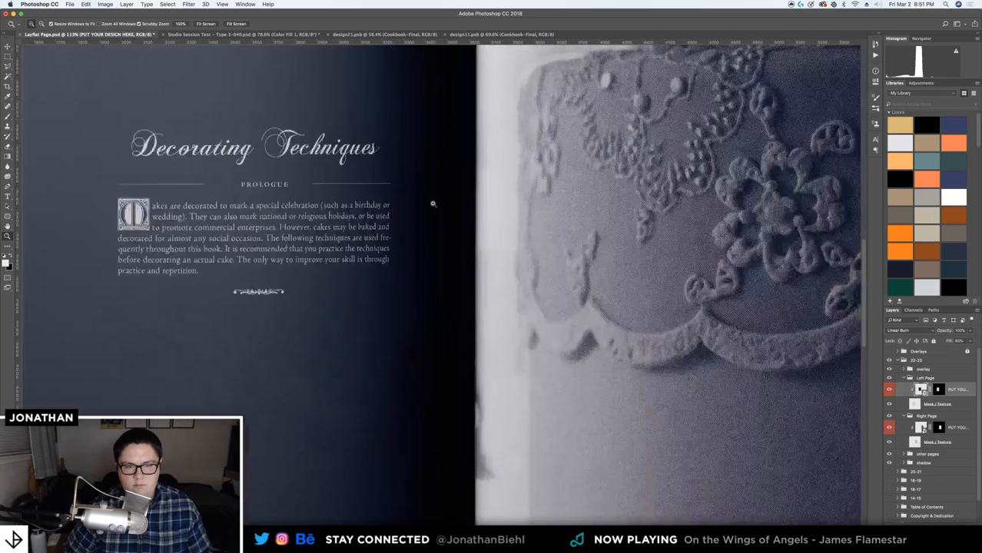
{"action": "scroll", "coordinate": [423, 198], "scroll_direction": "down", "scroll_amount": 5}
{"action": "scroll", "coordinate": [421, 194], "scroll_direction": "up", "scroll_amount": 4}
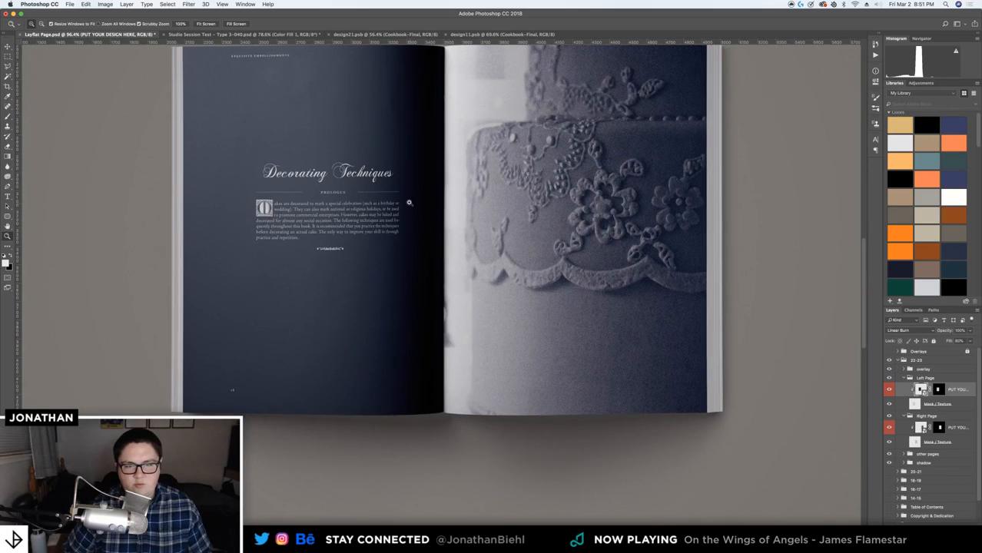
{"action": "scroll", "coordinate": [427, 238], "scroll_direction": "down", "scroll_amount": 2}
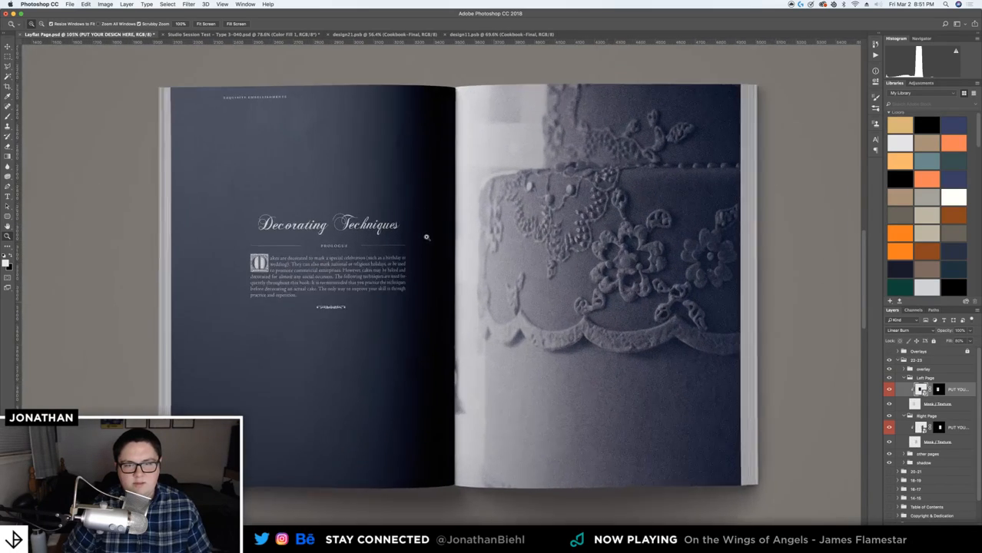
{"action": "scroll", "coordinate": [430, 236], "scroll_direction": "up", "scroll_amount": 3}
{"action": "scroll", "coordinate": [453, 278], "scroll_direction": "down", "scroll_amount": 3}
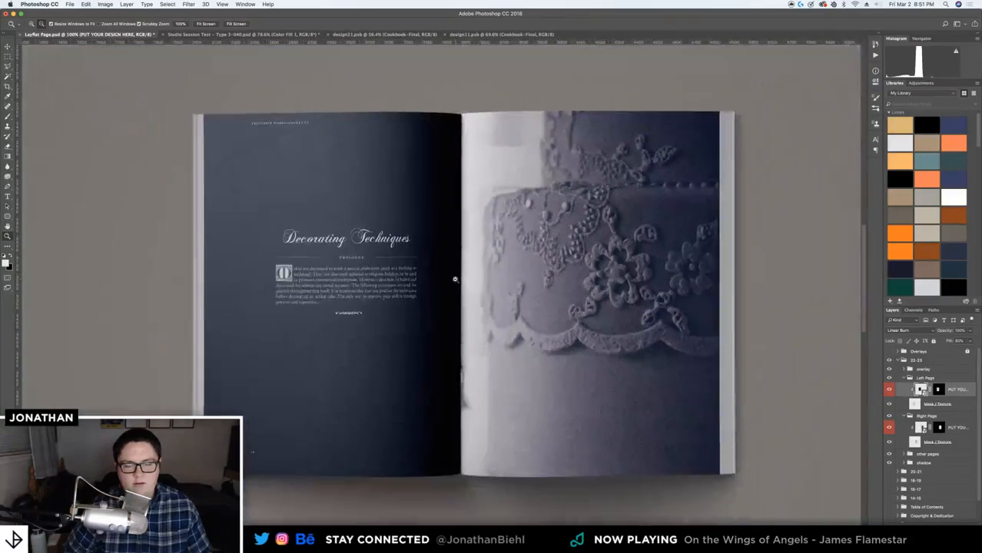
{"action": "scroll", "coordinate": [451, 286], "scroll_direction": "up", "scroll_amount": 4}
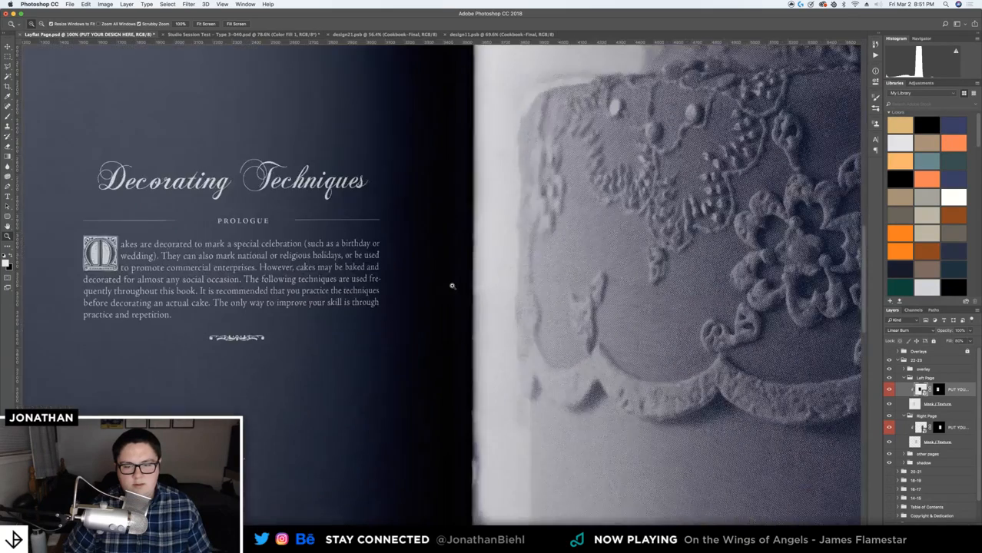
{"action": "scroll", "coordinate": [452, 286], "scroll_direction": "down", "scroll_amount": 1}
{"action": "scroll", "coordinate": [452, 286], "scroll_direction": "down", "scroll_amount": 2}
{"action": "scroll", "coordinate": [451, 284], "scroll_direction": "up", "scroll_amount": 3}
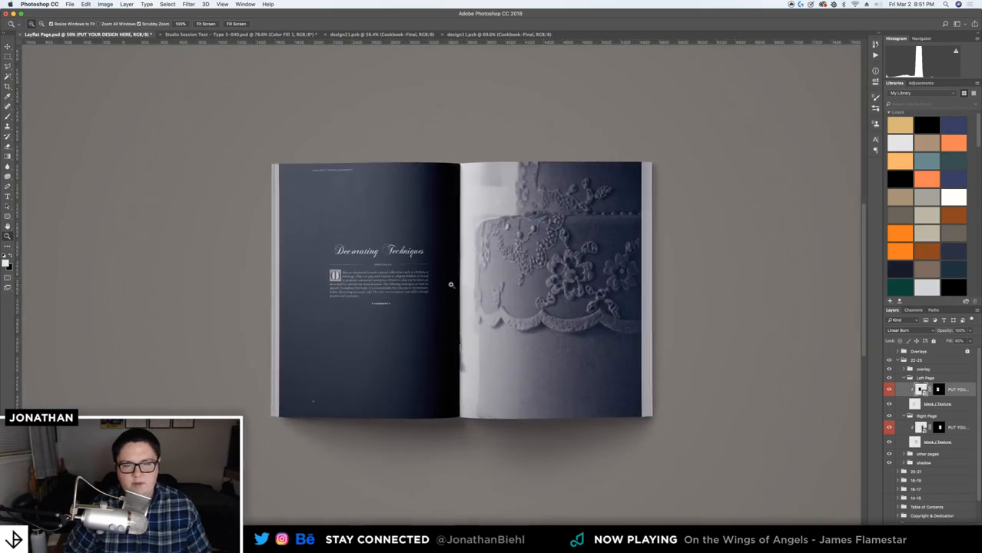
{"action": "scroll", "coordinate": [453, 287], "scroll_direction": "down", "scroll_amount": 3}
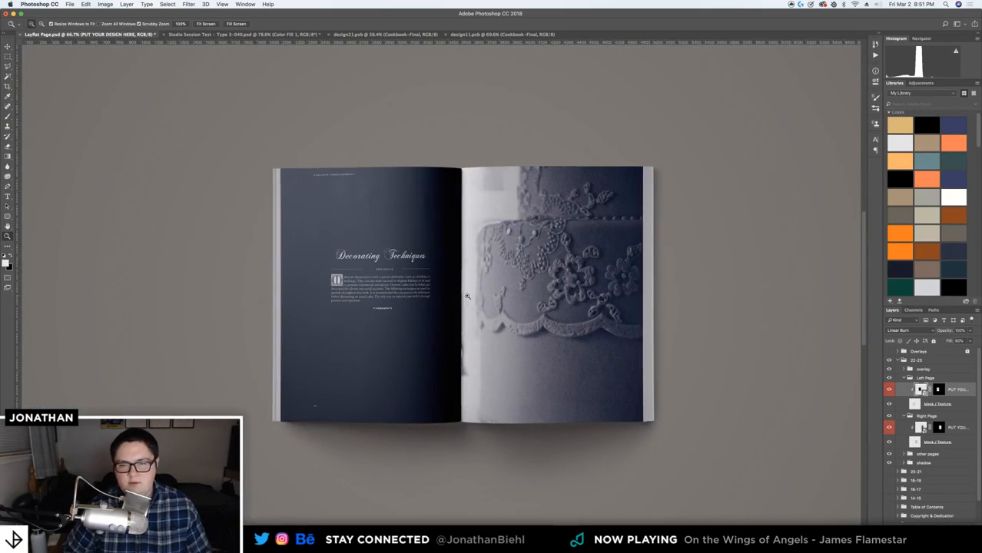
{"action": "scroll", "coordinate": [461, 292], "scroll_direction": "up", "scroll_amount": 2}
Compare the 22-23 overlay group's highlight layer hidden, shown and at 100% opacity, and return it to 50%
{"action": "key", "text": "v"}
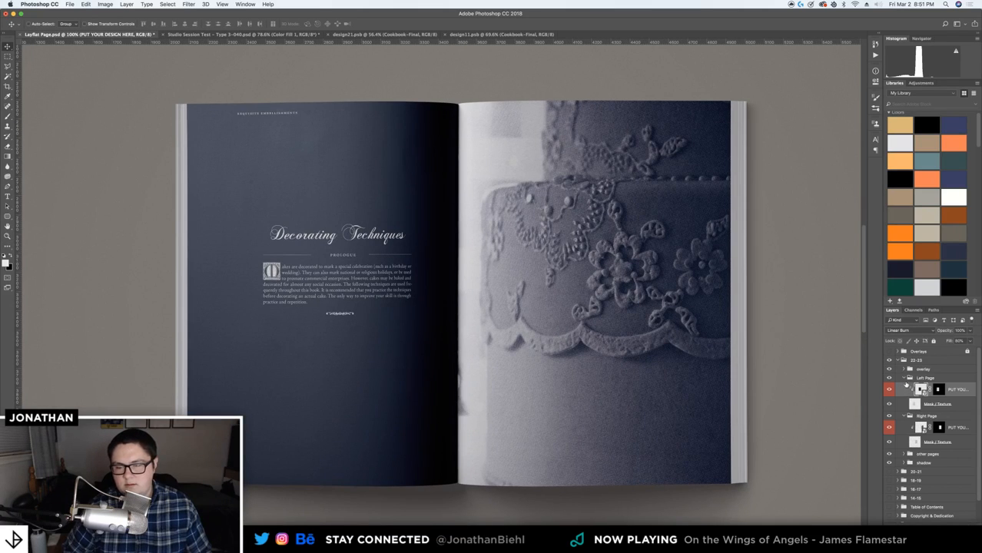
{"action": "left_click", "coordinate": [904, 379]}
{"action": "left_click", "coordinate": [903, 370]}
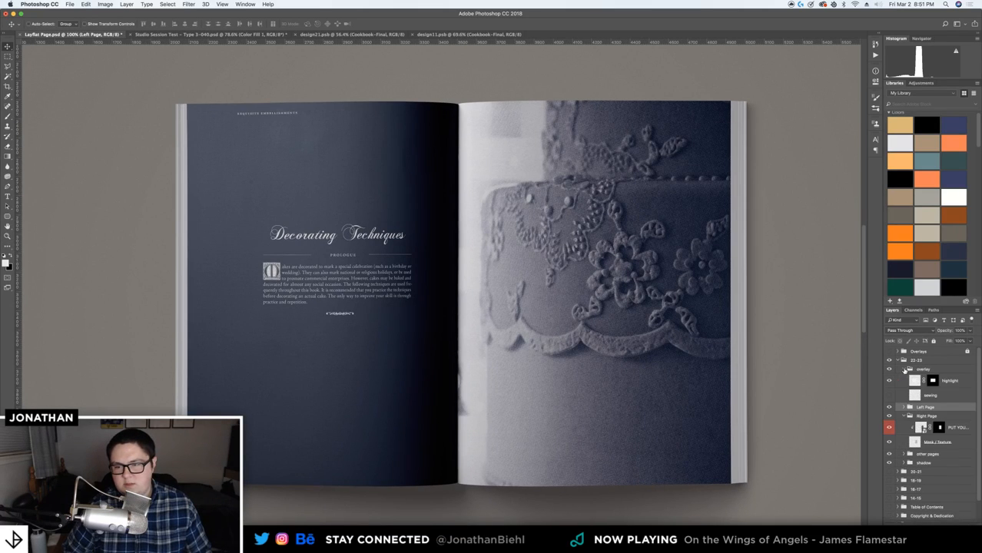
{"action": "left_click", "coordinate": [950, 382]}
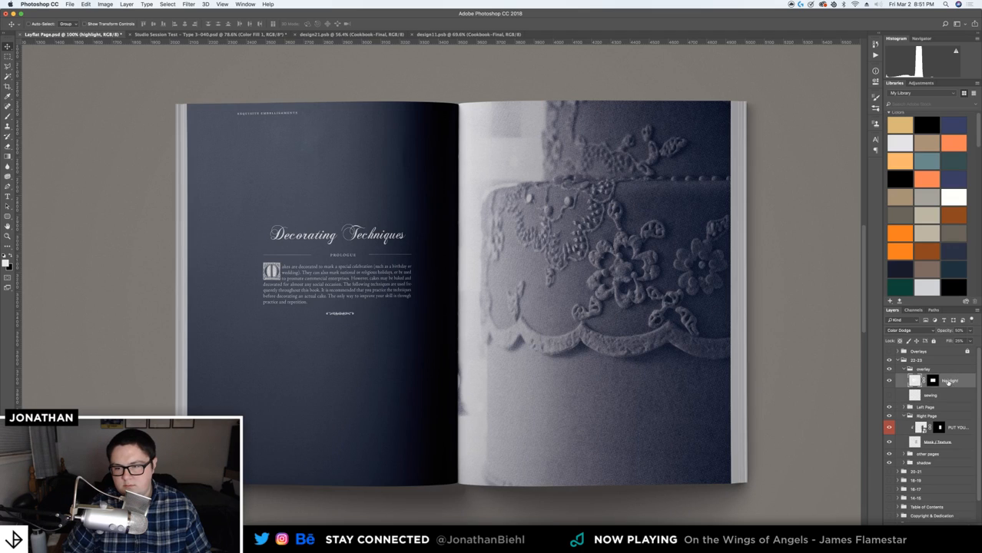
{"action": "left_click", "coordinate": [889, 382]}
{"action": "left_click", "coordinate": [889, 381]}
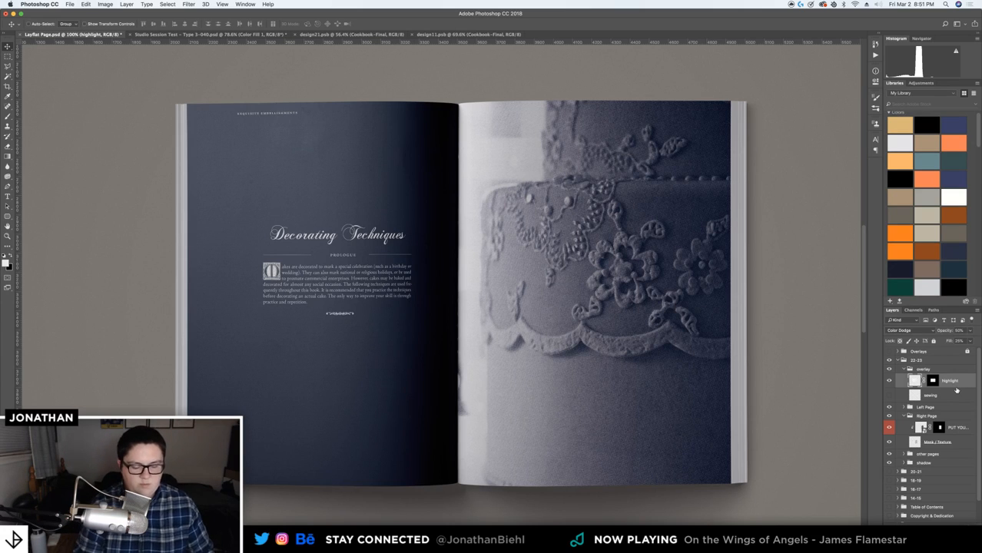
{"action": "key", "text": "0"}
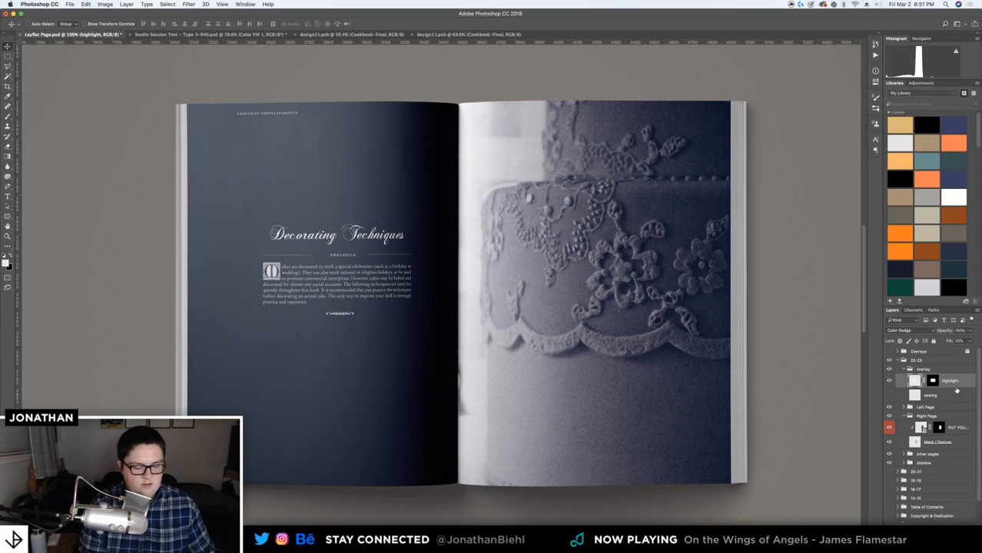
{"action": "key", "text": "5"}
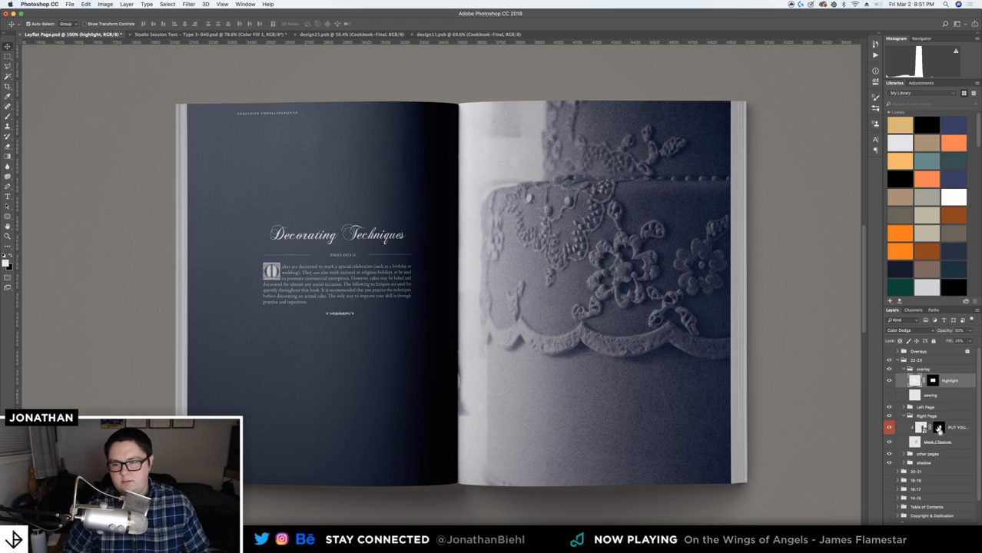
Load the Right Page's design mask, design smart object and Mask / Texture layer as selections, one after another
{"action": "left_click", "coordinate": [938, 429], "text": "super"}
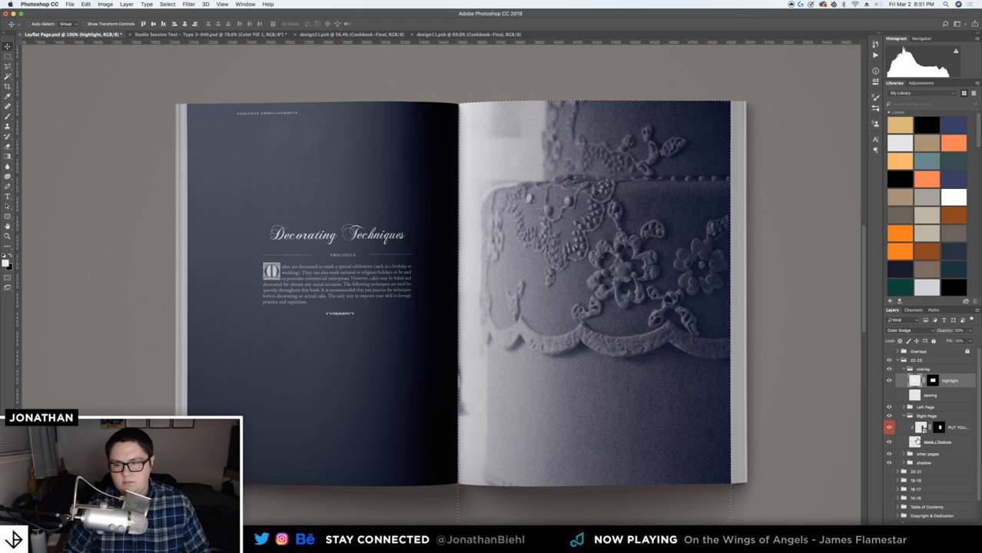
{"action": "key", "text": "super+d"}
{"action": "left_click", "coordinate": [922, 430], "text": "super"}
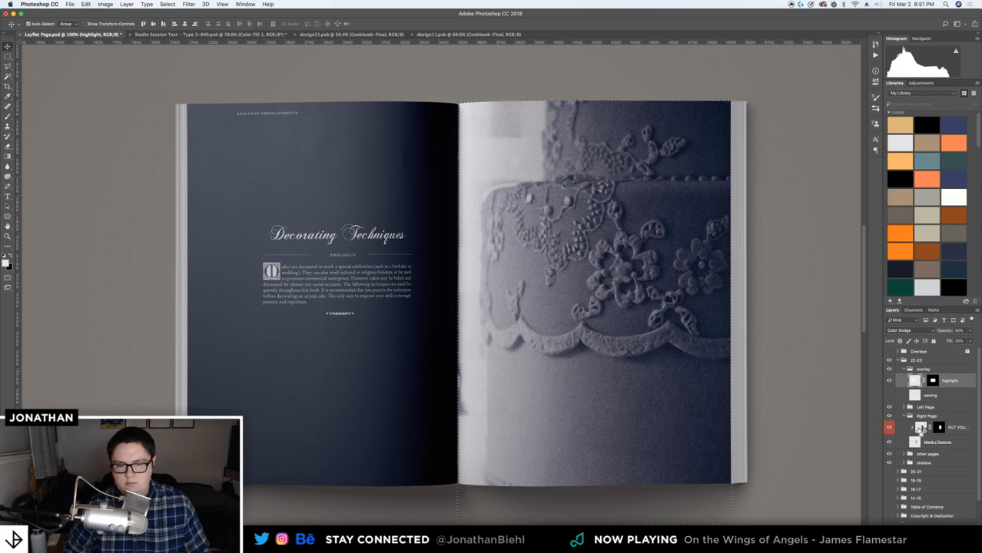
{"action": "key", "text": "super+d"}
{"action": "left_click", "coordinate": [914, 444], "text": "super"}
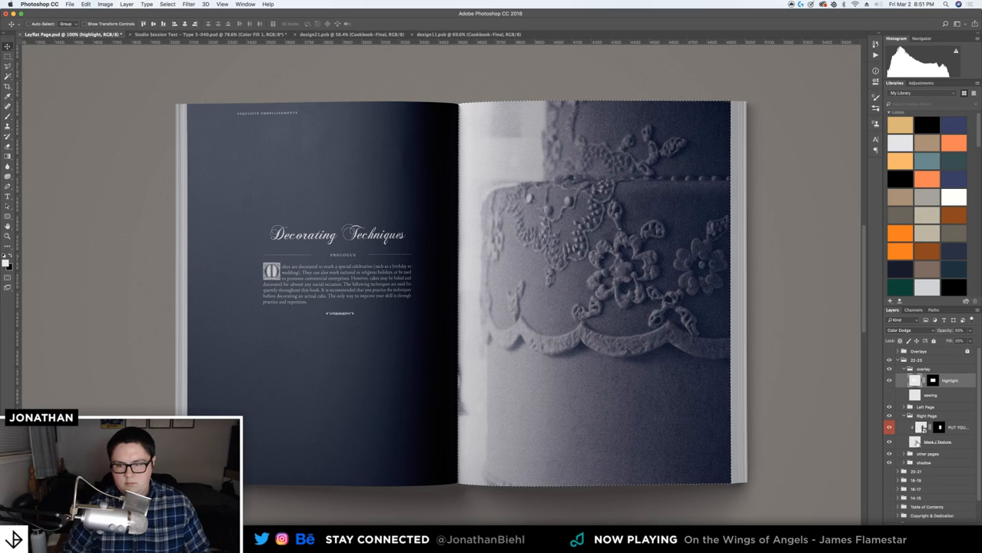
Expand the Left Page group, load its design layer and layer mask as selections, and deselect
{"action": "left_click", "coordinate": [907, 406]}
{"action": "left_click", "coordinate": [921, 419]}
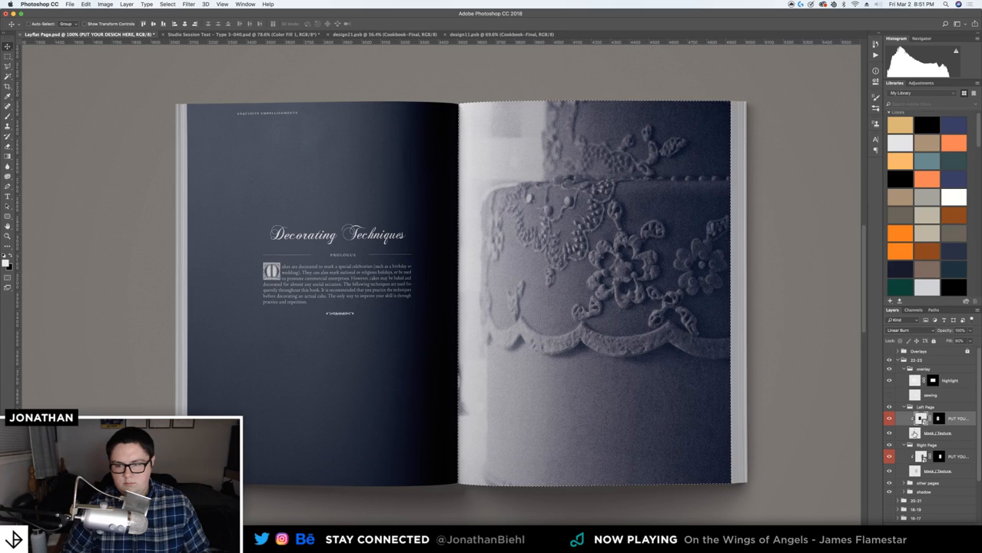
{"action": "left_click", "coordinate": [921, 418], "text": "super"}
{"action": "left_click", "coordinate": [935, 421], "text": "super"}
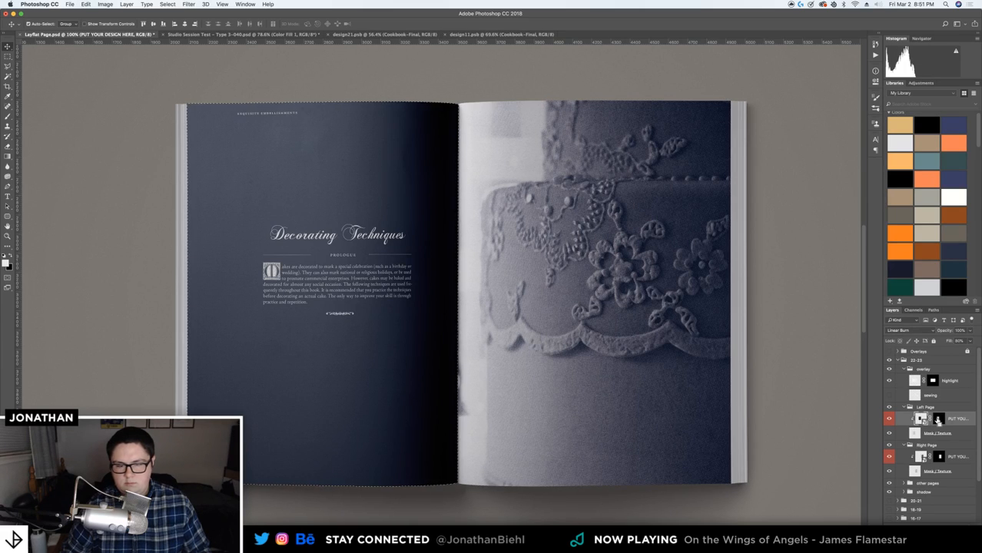
{"action": "key", "text": "super+d"}
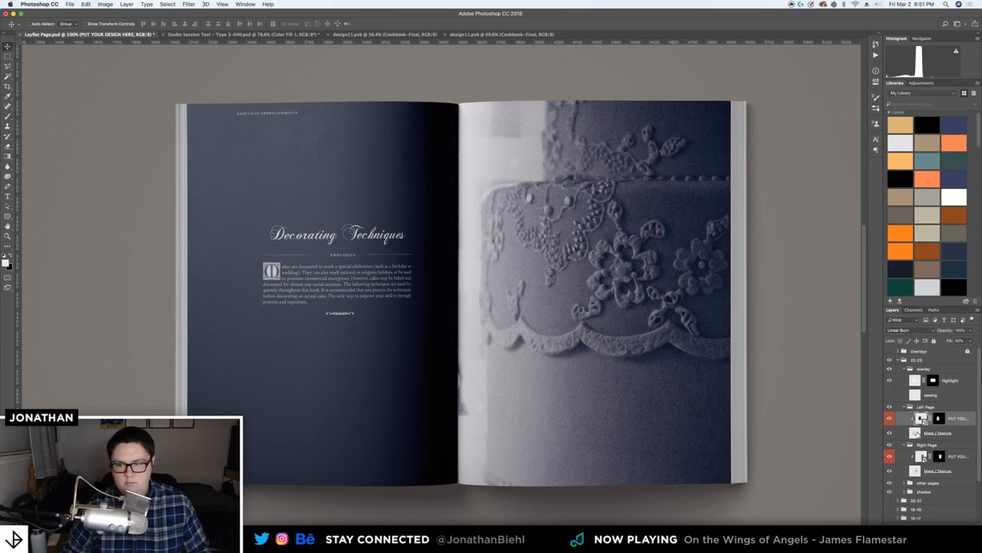
{"action": "left_click", "coordinate": [916, 433]}
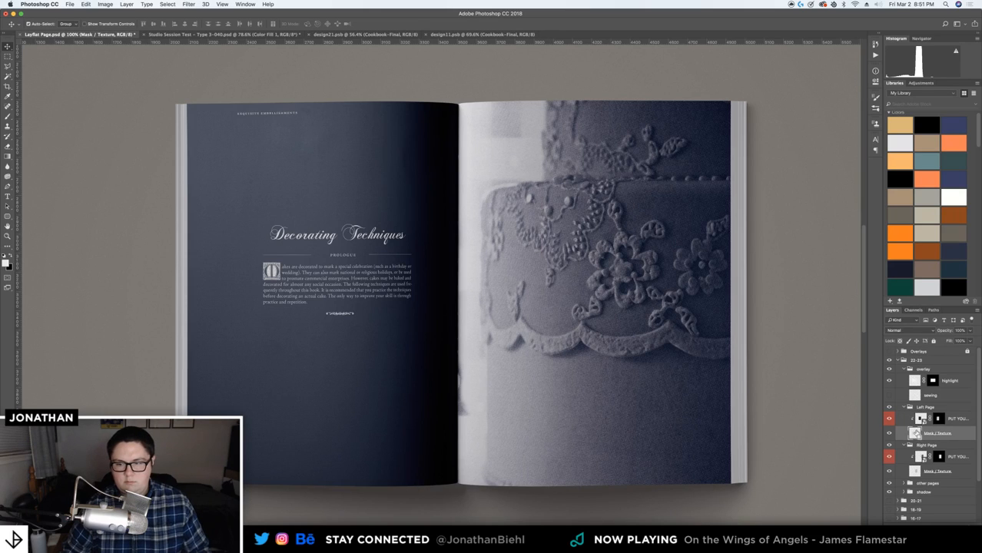
{"action": "double_click", "coordinate": [917, 434]}
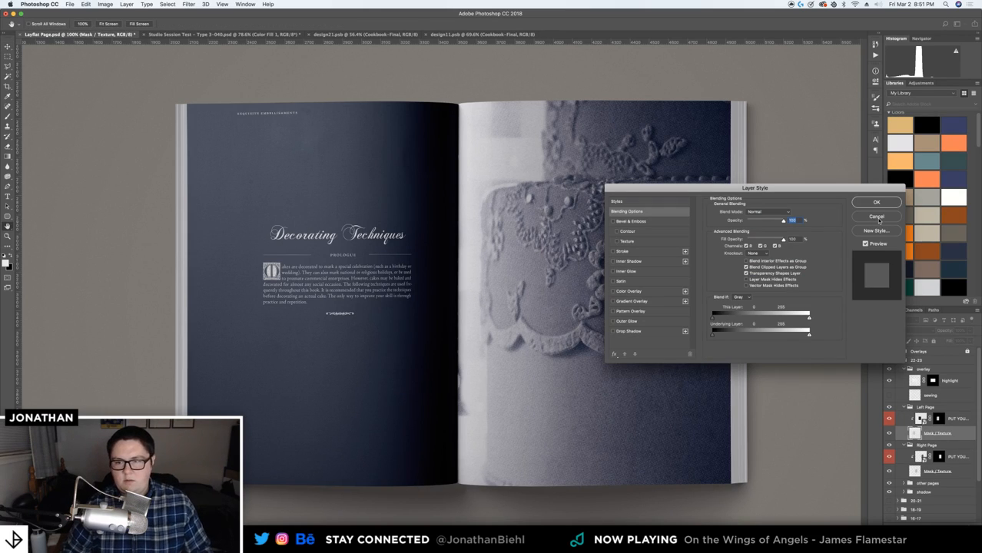
{"action": "left_click", "coordinate": [875, 216]}
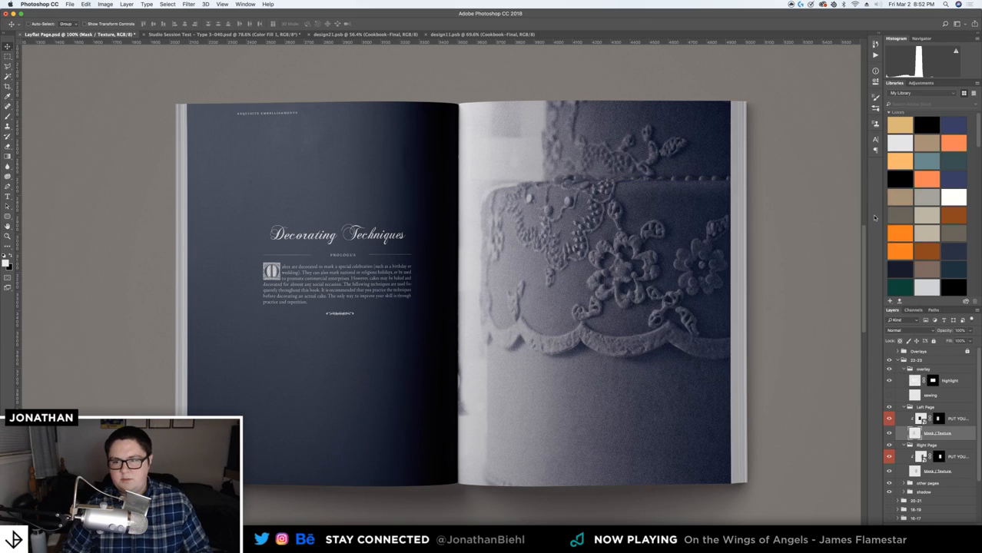
Load the left page's Mask / Texture layer as a selection, deselect, and fill the Left Page design's layer mask with white, then entirely black
{"action": "left_click", "coordinate": [914, 435], "text": "super"}
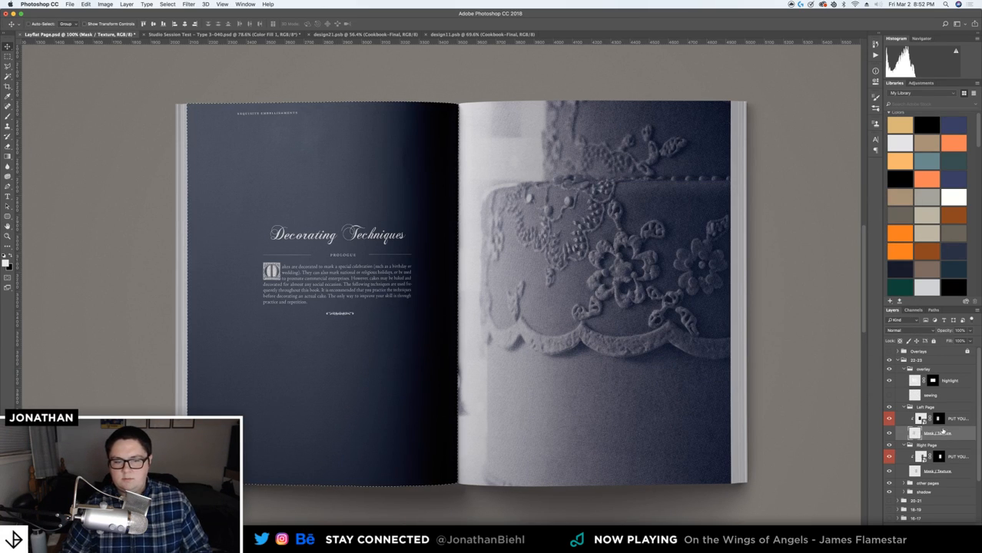
{"action": "left_click", "coordinate": [939, 420]}
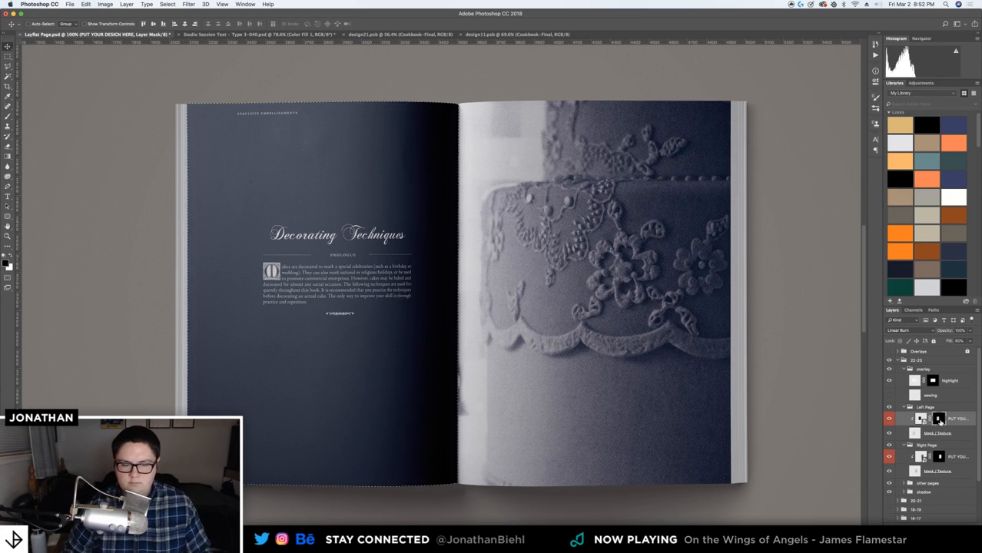
{"action": "key", "text": "super+d"}
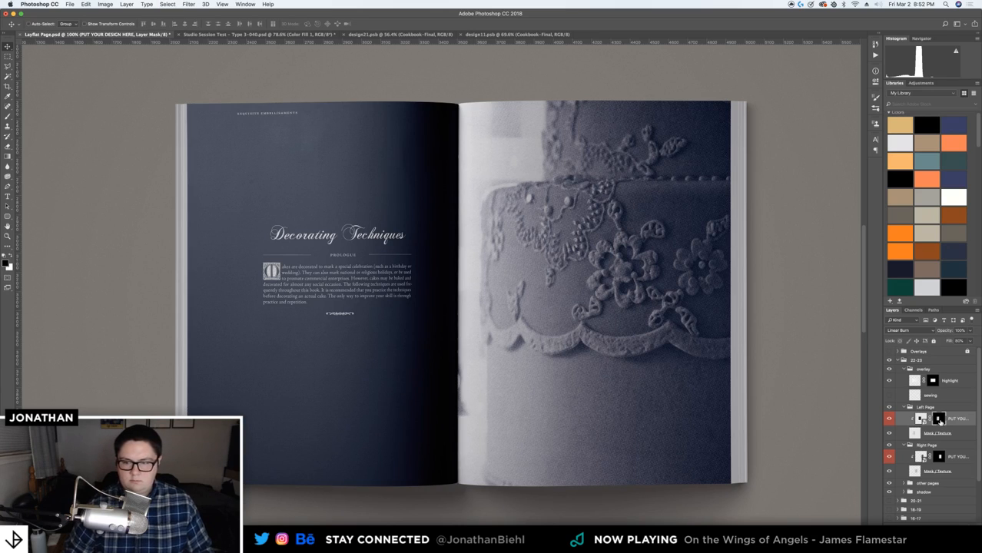
{"action": "key", "text": "super+a"}
{"action": "key", "text": "super+BackSpace"}
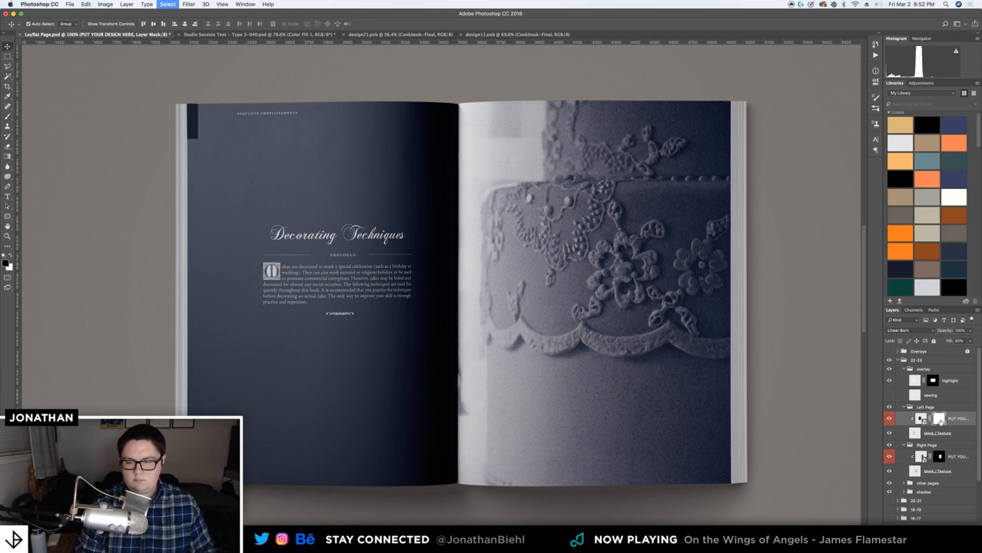
{"action": "key", "text": "alt+BackSpace"}
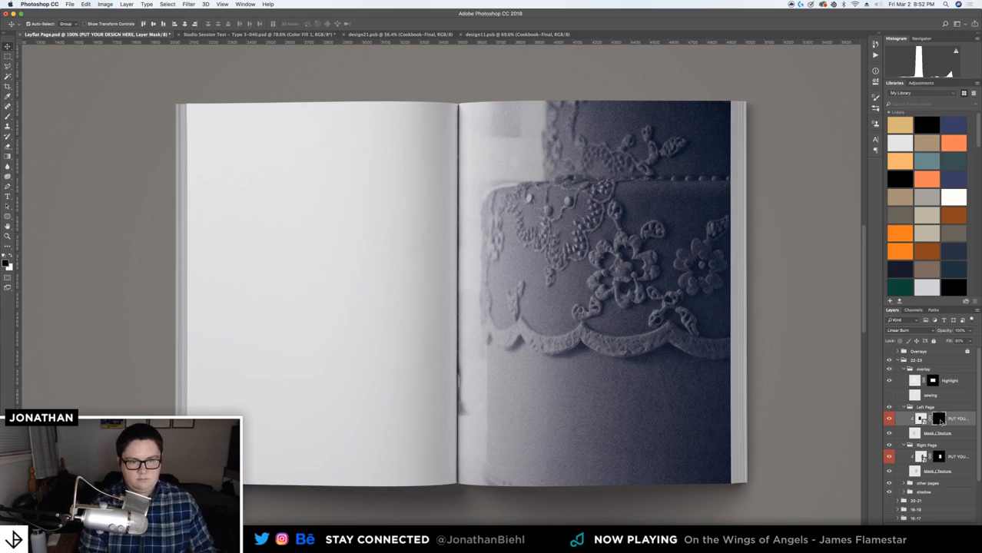
Load the Left Page design layer as a selection, fill its layer mask with white inside that area, and deselect
{"action": "left_click", "coordinate": [920, 418], "text": "super"}
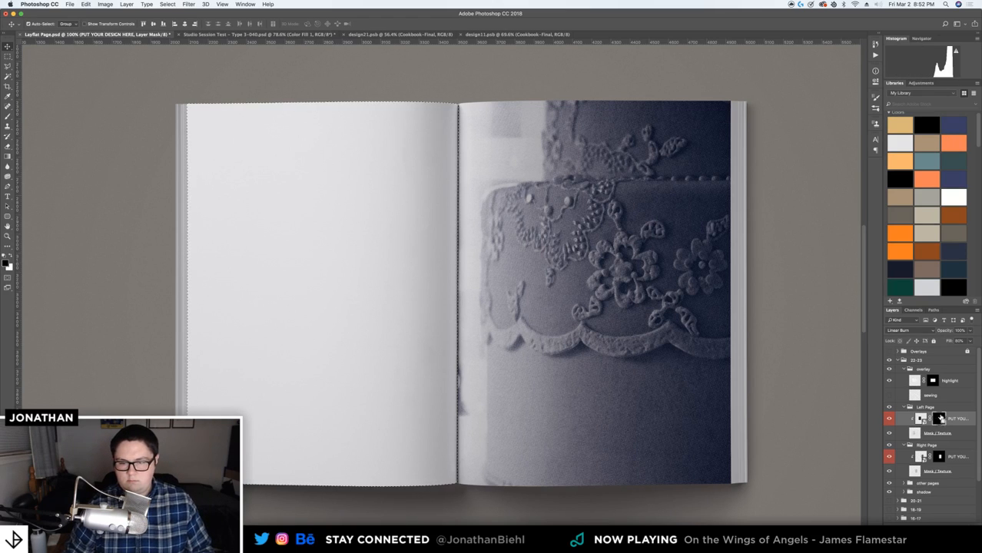
{"action": "left_click", "coordinate": [939, 409]}
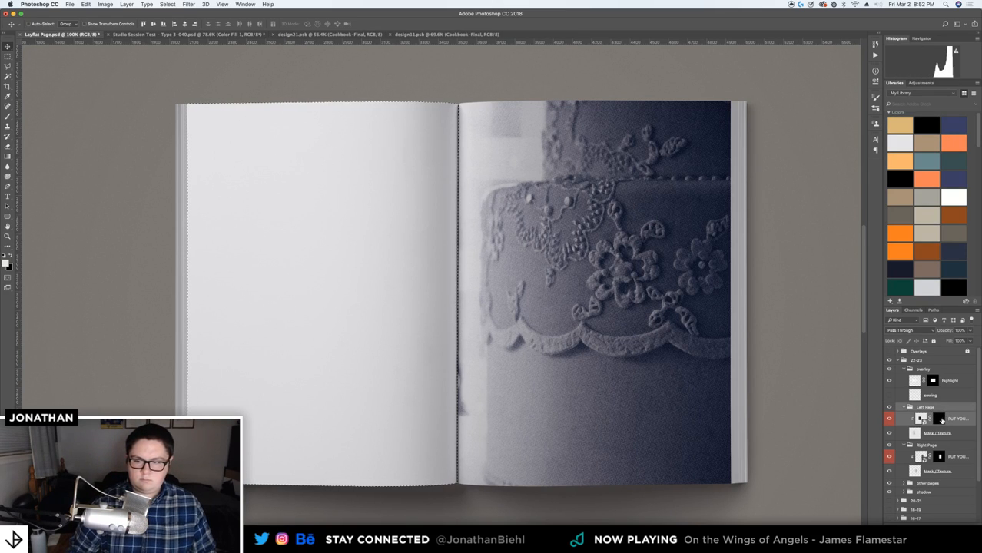
{"action": "key", "text": "super+alt+r"}
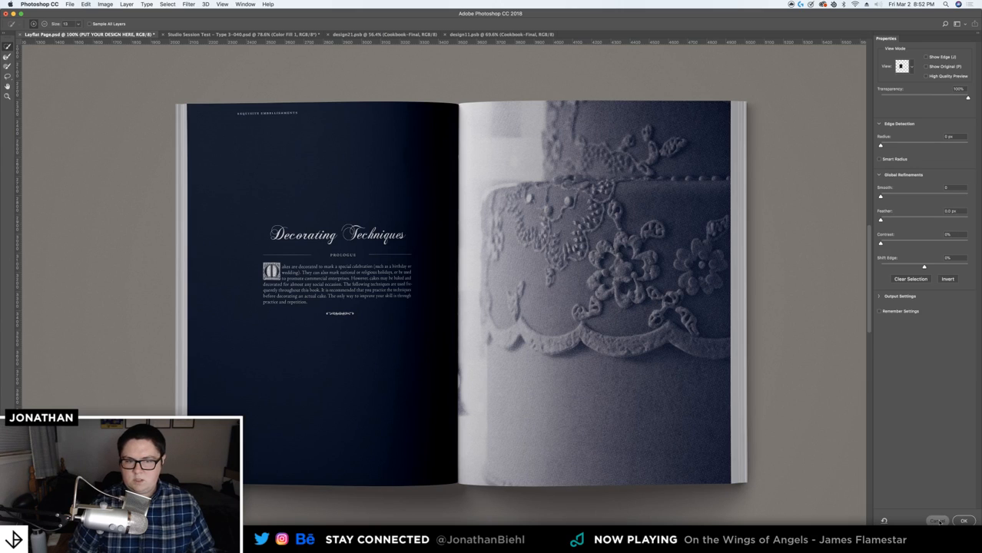
{"action": "left_click", "coordinate": [938, 522]}
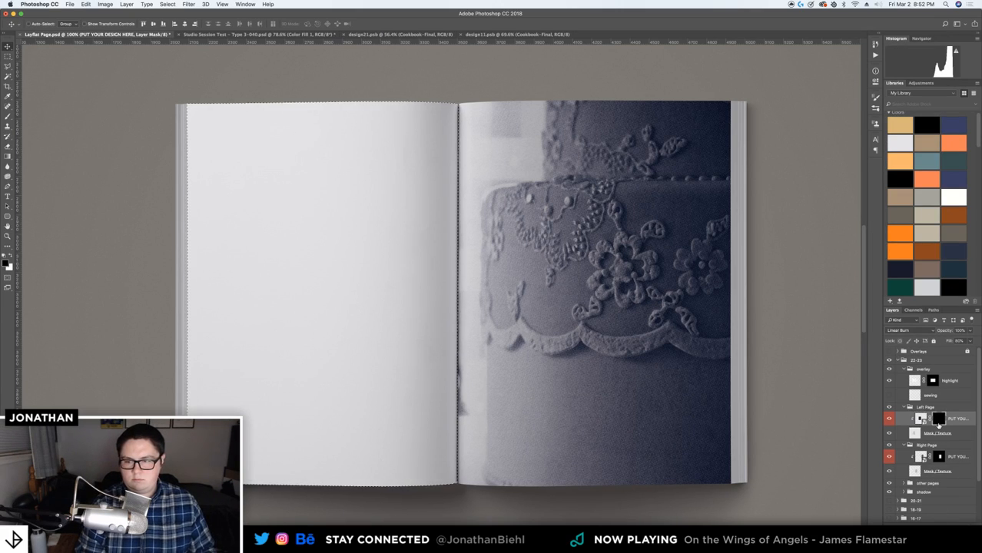
{"action": "key", "text": "super+BackSpace"}
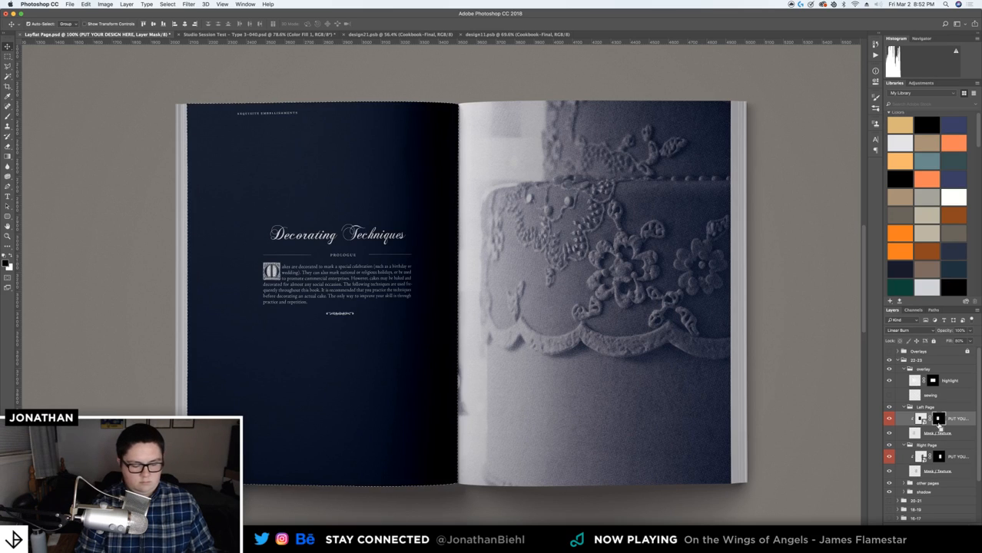
{"action": "key", "text": "super+d"}
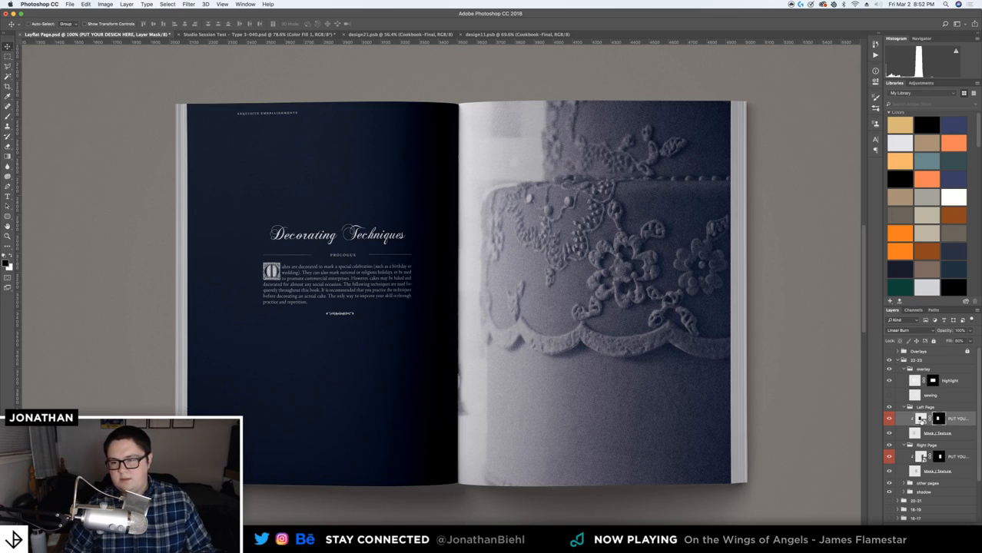
Undo the layer mask fills on the Left Page design, stepping back to its original mask
{"action": "left_click", "coordinate": [920, 419]}
{"action": "key", "text": "super+alt+z"}
{"action": "key", "text": "super+alt+z"}
{"action": "key", "text": "super+alt+z"}
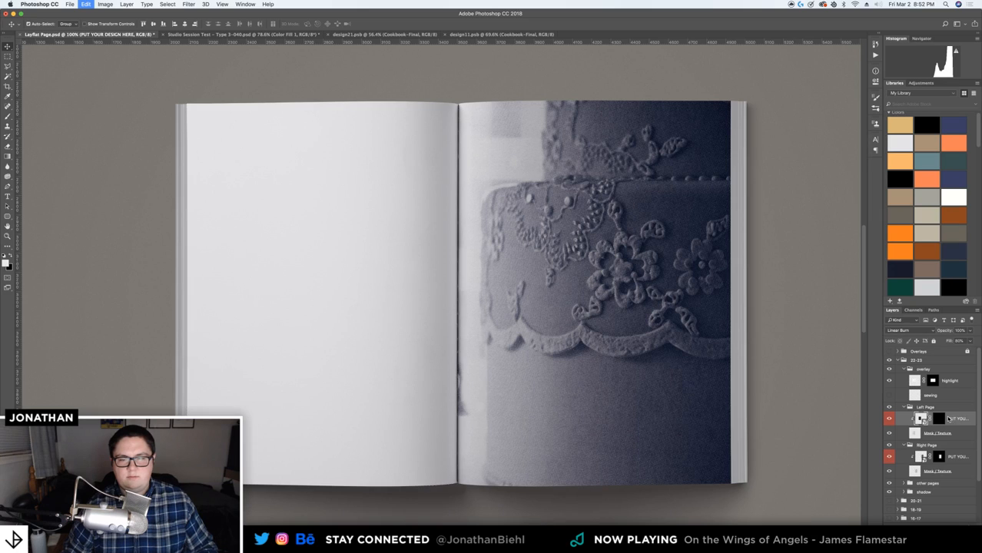
{"action": "key", "text": "super+shift+z"}
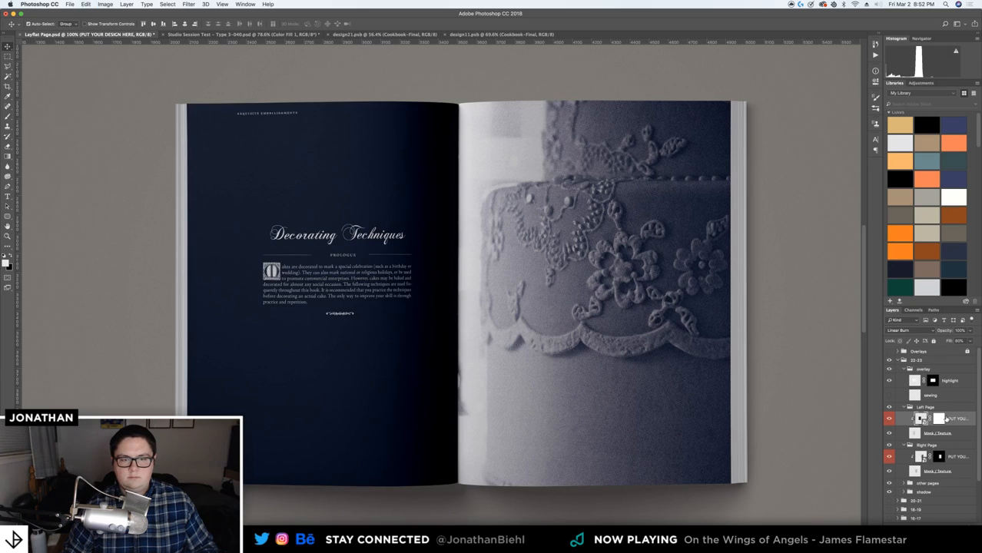
{"action": "key", "text": "super+shift+z"}
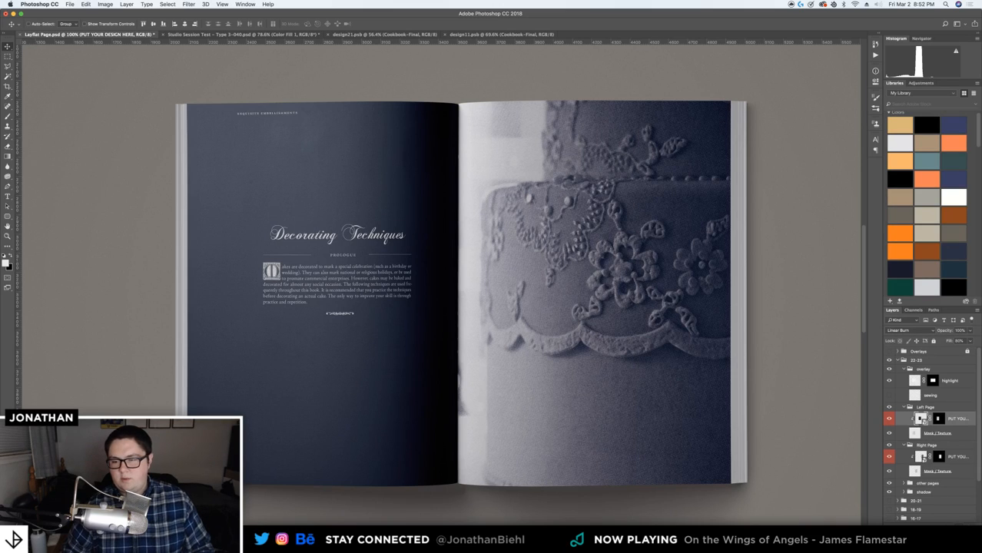
Add a new layer above the Left Page design and mask it to the shape of the page's Mask / Texture layer
{"action": "key", "text": "super+alt+shift+n"}
{"action": "left_click", "coordinate": [914, 448], "text": "super"}
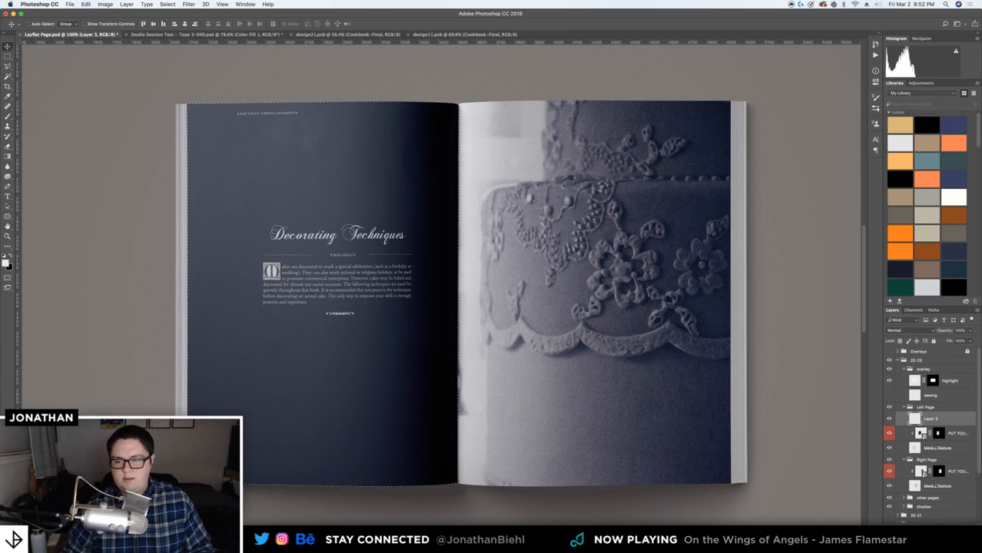
{"action": "left_click", "coordinate": [924, 547]}
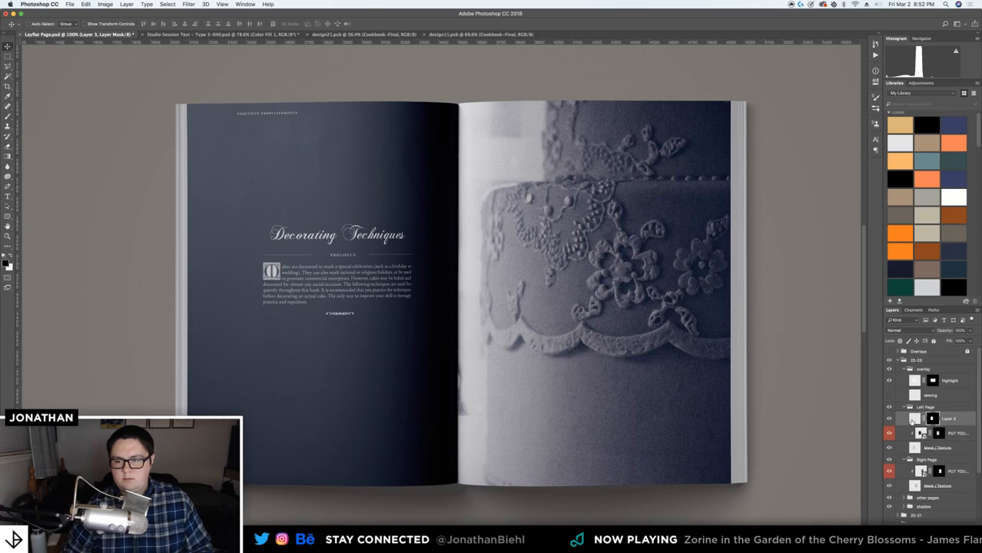
Set the new Left Page layer to Soft Light and load its mask as a selection for the Gradient tool
{"action": "left_click", "coordinate": [913, 419]}
{"action": "left_click", "coordinate": [912, 331]}
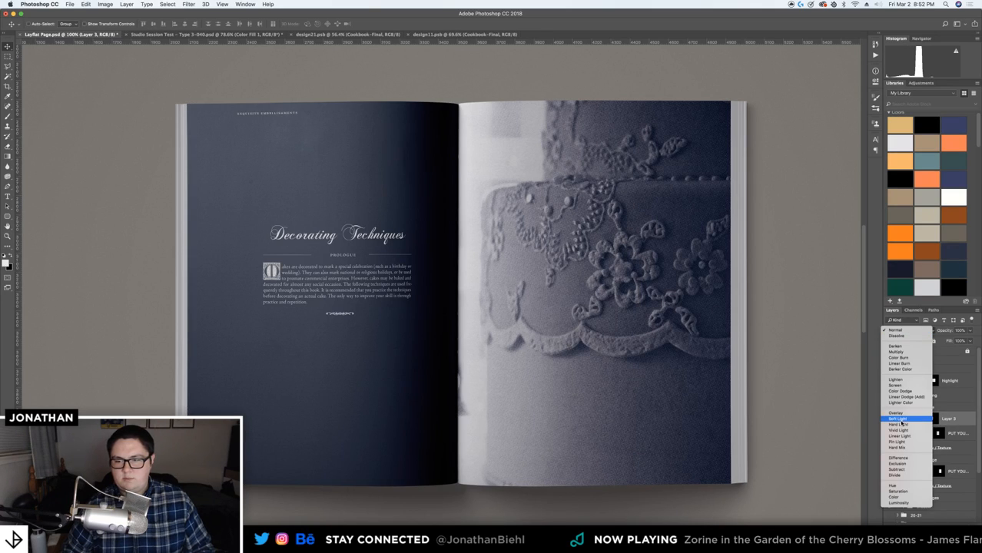
{"action": "left_click", "coordinate": [914, 419]}
{"action": "key", "text": "g"}
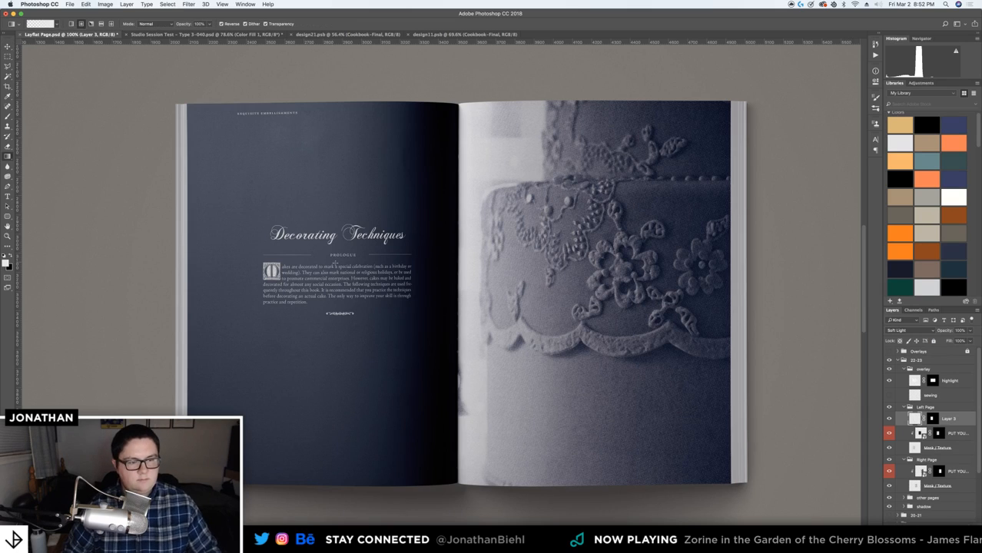
{"action": "left_click", "coordinate": [932, 419], "text": "super"}
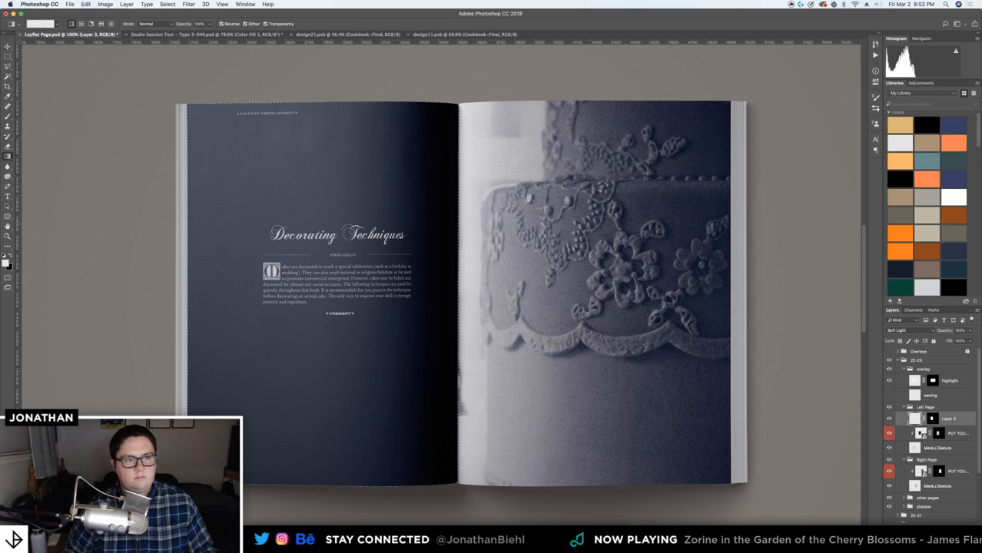
Redraw the gradient across the left page on Layer 3 and set the layer to Normal blending at 30% opacity
{"action": "left_click_drag", "start_coordinate": [485, 246], "coordinate": [290, 242]}
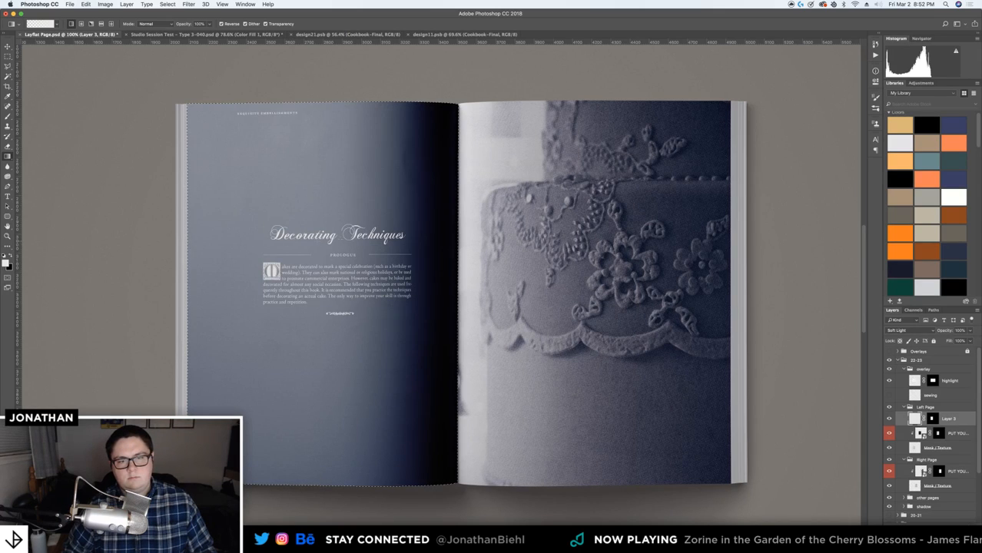
{"action": "left_click_drag", "start_coordinate": [411, 236], "coordinate": [308, 207]}
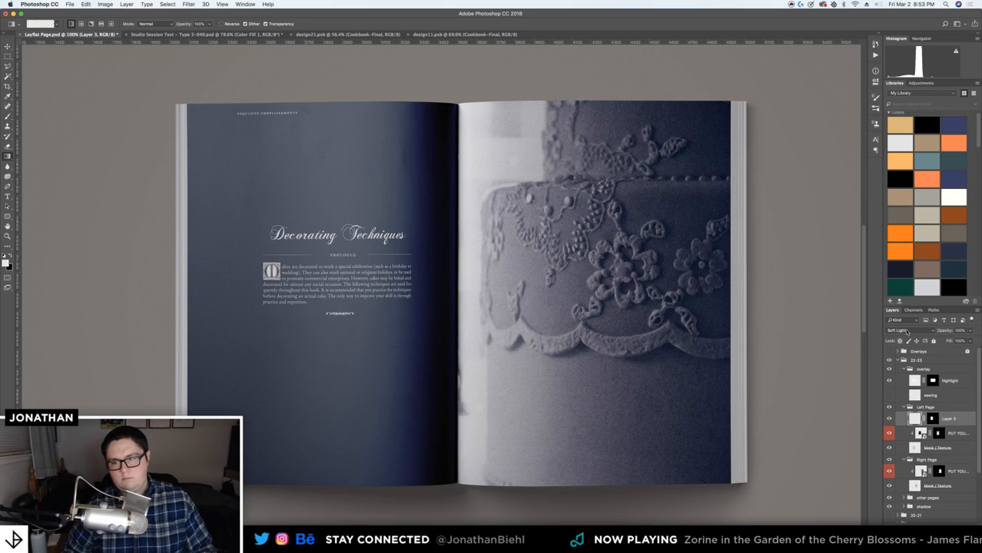
{"action": "left_click", "coordinate": [905, 330]}
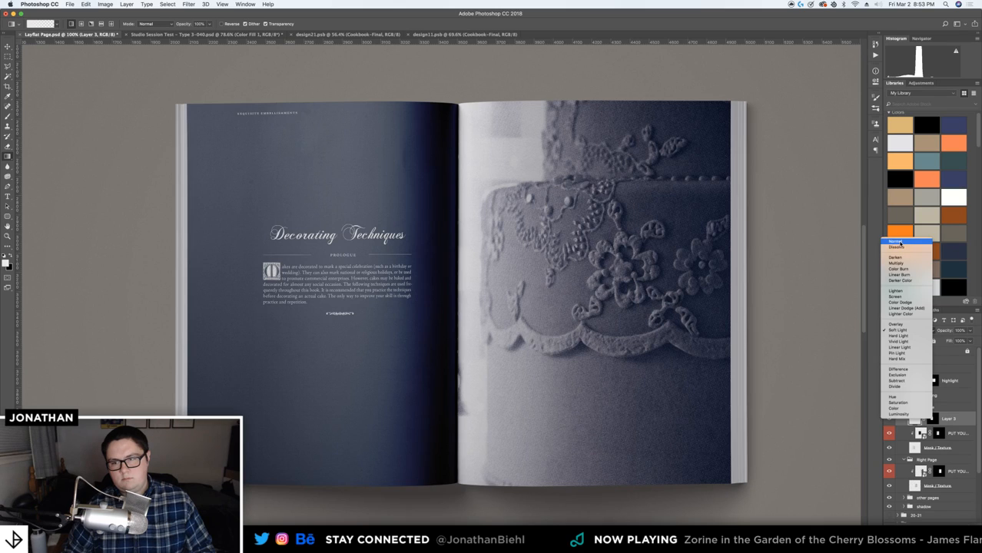
{"action": "left_click", "coordinate": [901, 244]}
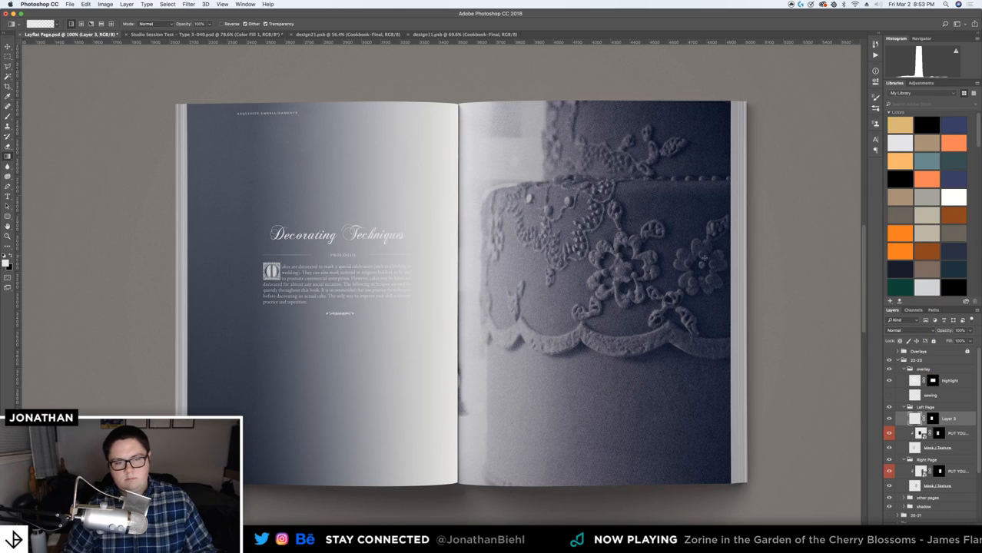
{"action": "key", "text": "v"}
{"action": "key", "text": "1"}
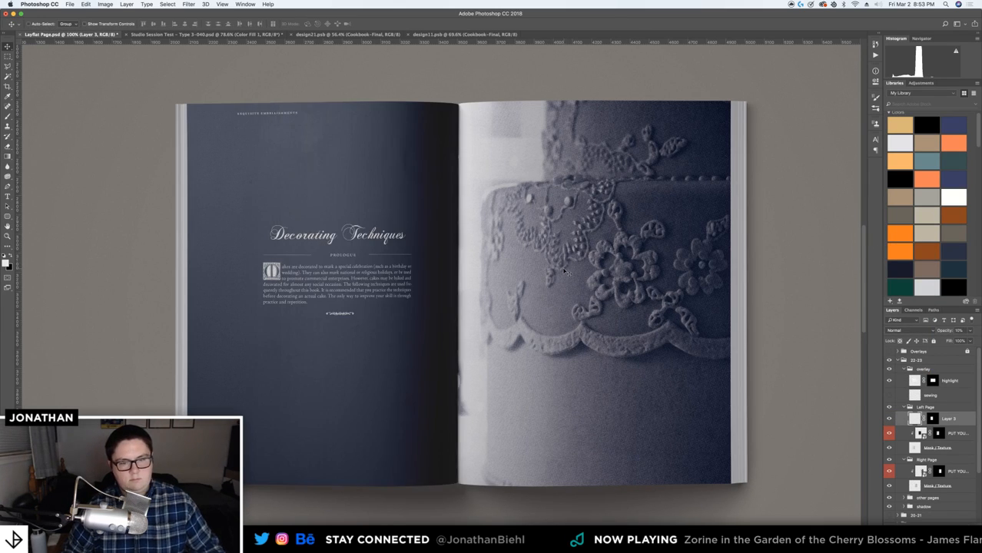
{"action": "key", "text": "2"}
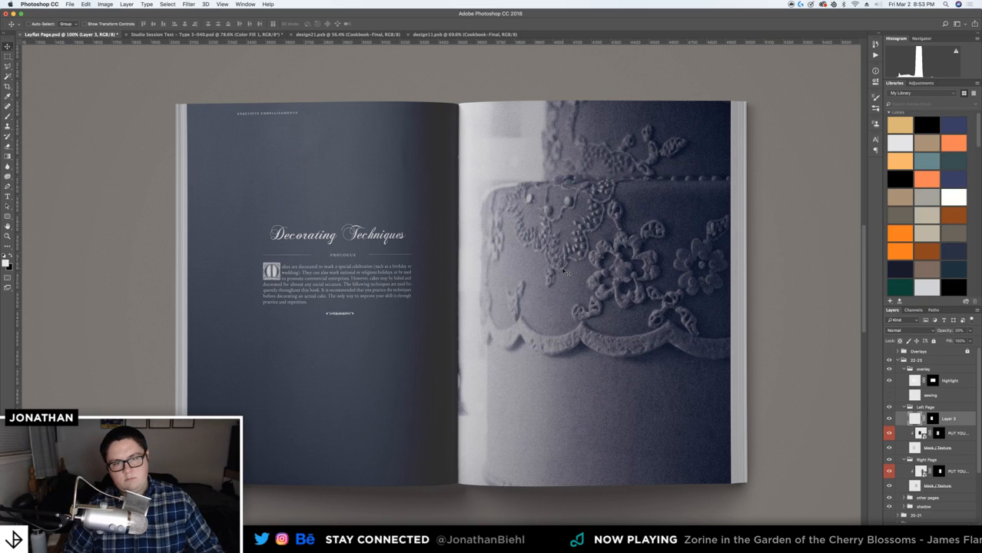
Delete Layer 3 from the Left Page group
{"action": "key", "text": "z"}
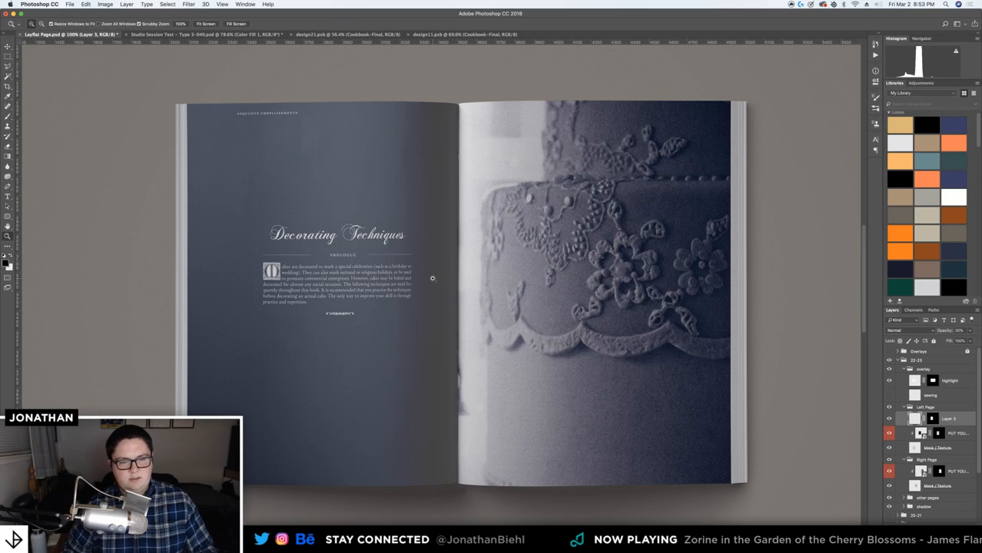
{"action": "left_click", "coordinate": [434, 278], "text": "alt"}
{"action": "left_click", "coordinate": [441, 280]}
{"action": "key", "text": "v"}
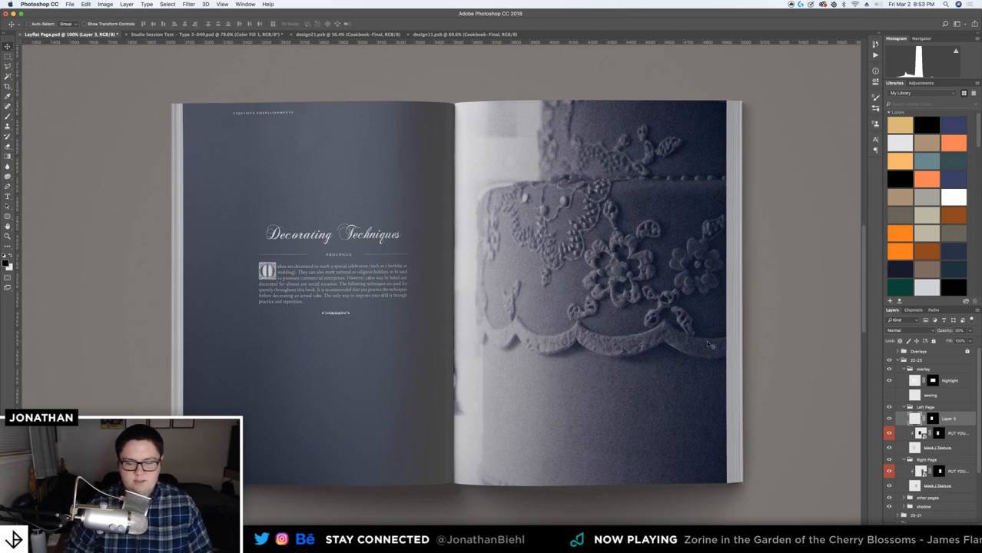
{"action": "key", "text": "BackSpace"}
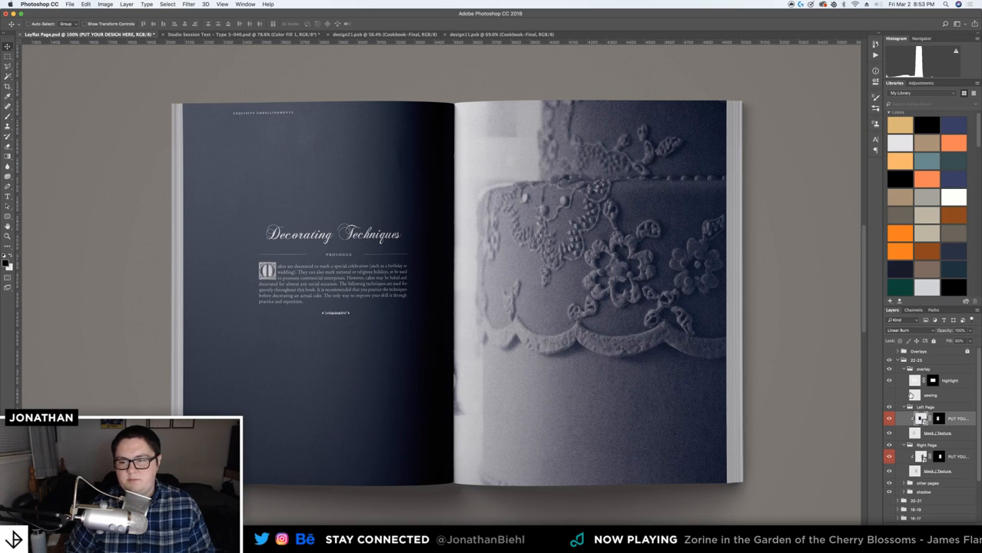
{"action": "left_click", "coordinate": [898, 361]}
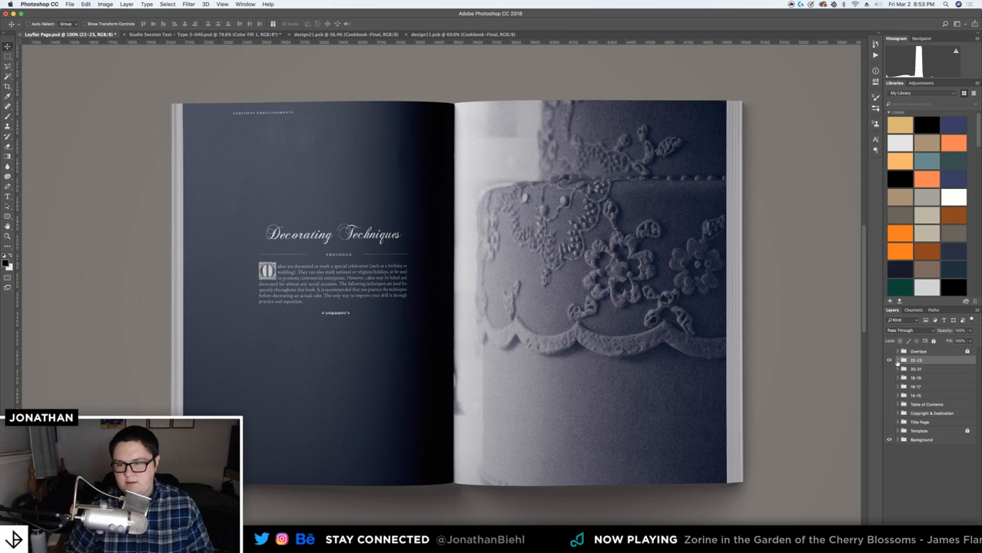
{"action": "left_click", "coordinate": [888, 369]}
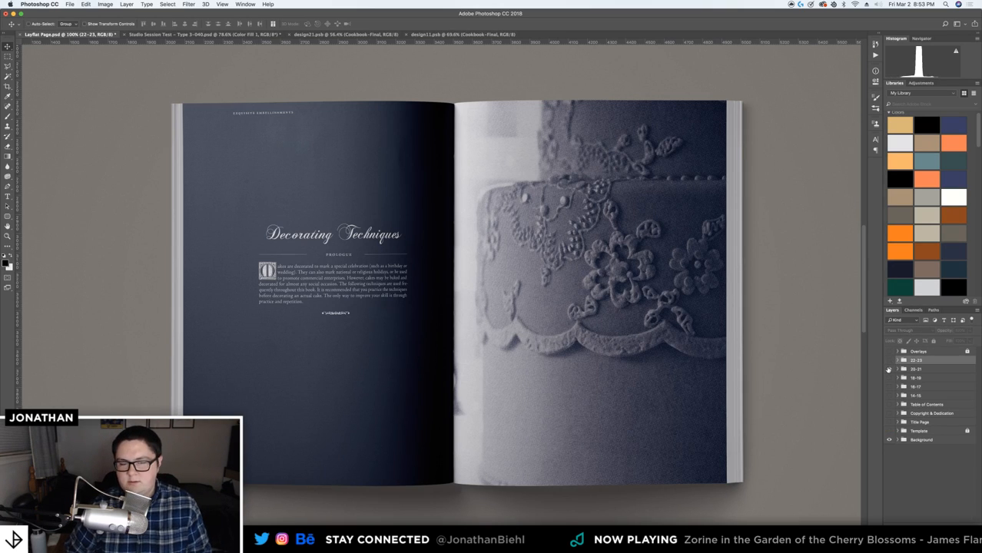
{"action": "left_click", "coordinate": [888, 369]}
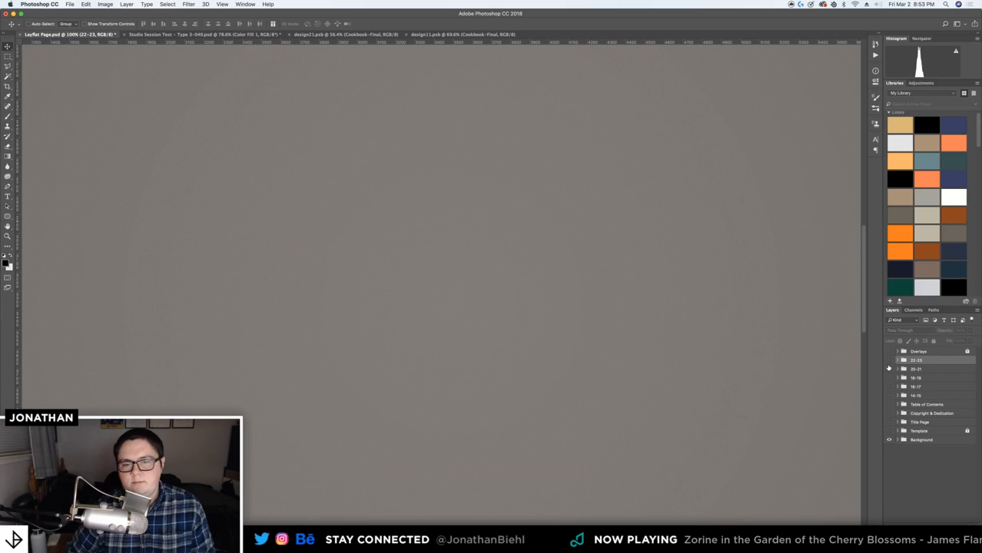
{"action": "left_click", "coordinate": [890, 360]}
{"action": "left_click", "coordinate": [898, 361]}
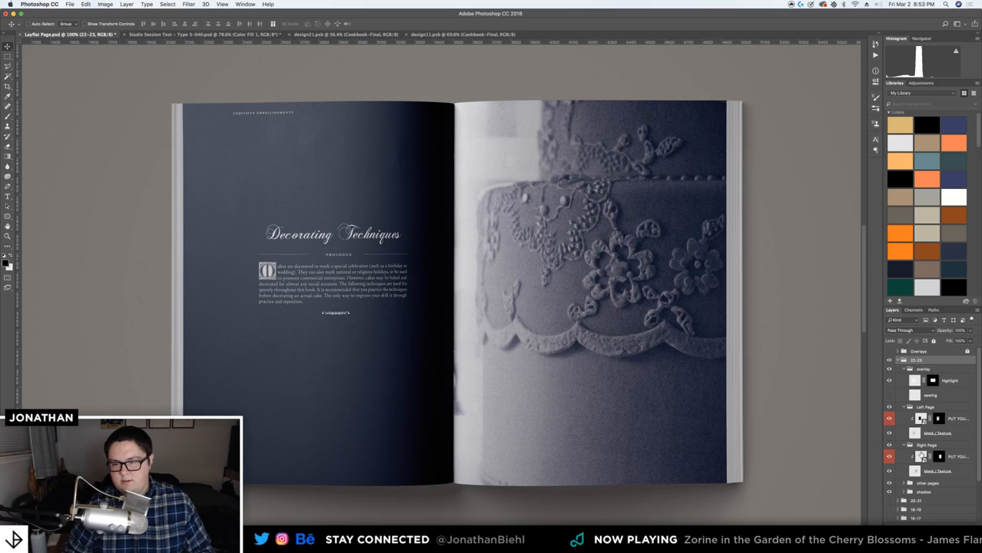
{"action": "double_click", "coordinate": [921, 457]}
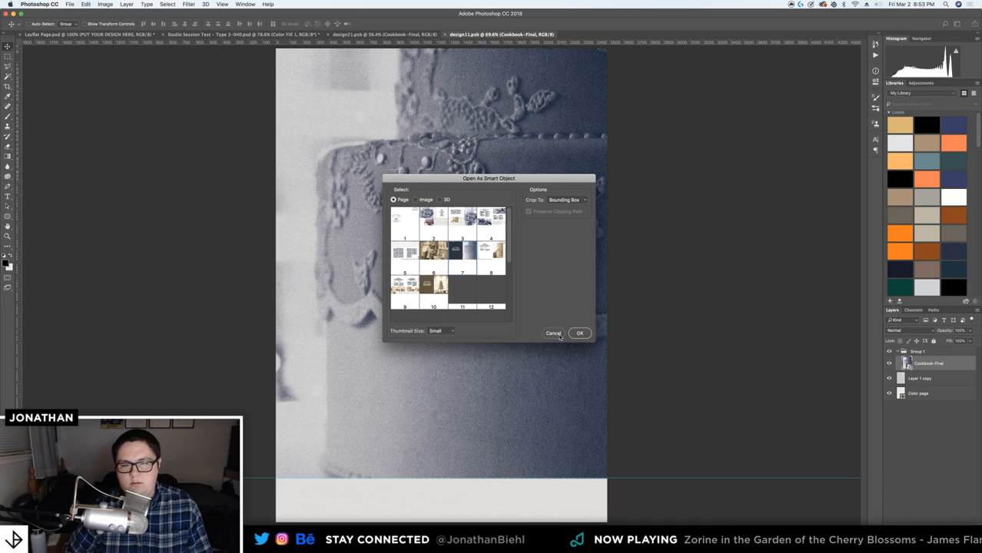
{"action": "left_click", "coordinate": [554, 332]}
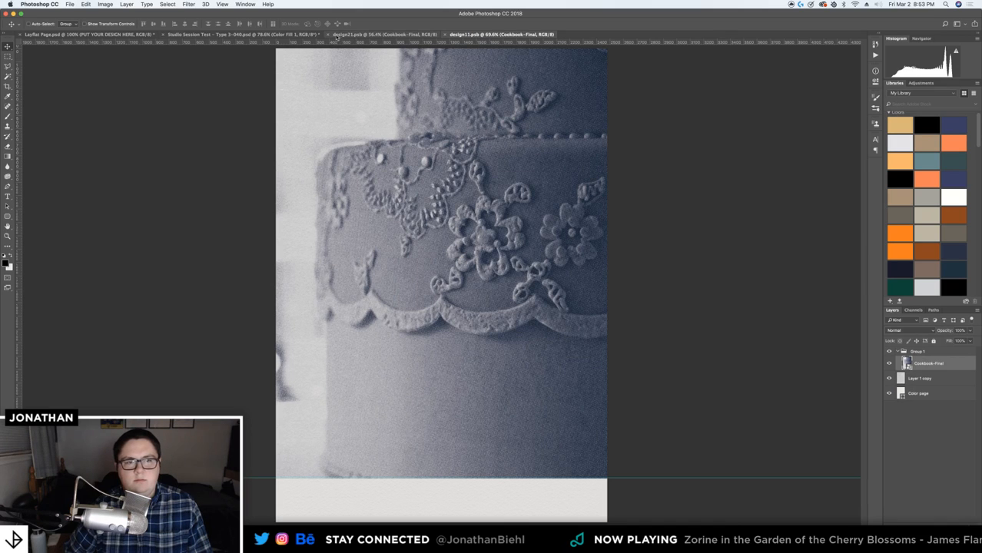
{"action": "left_click", "coordinate": [89, 35]}
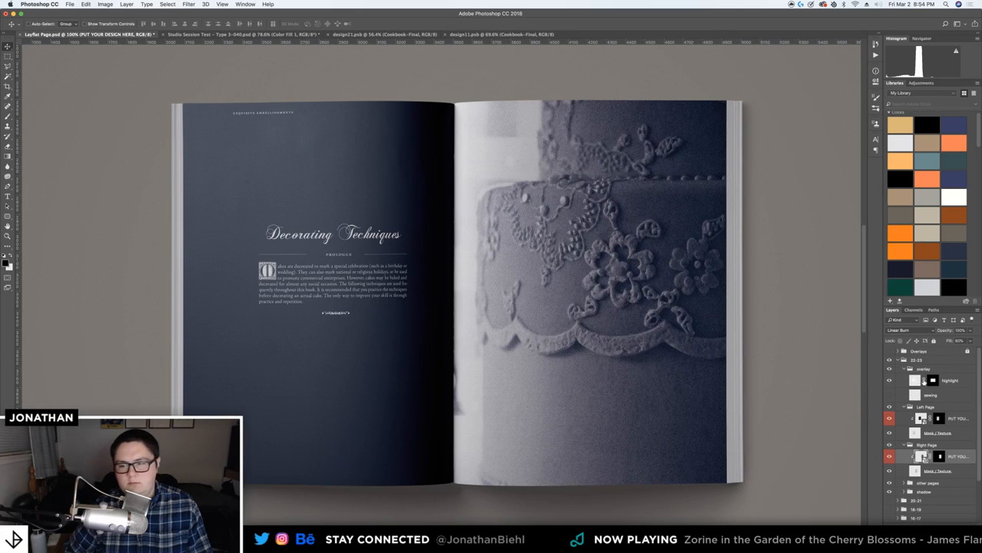
Duplicate the 22-23 page group and collapse the copy
{"action": "left_click", "coordinate": [914, 361]}
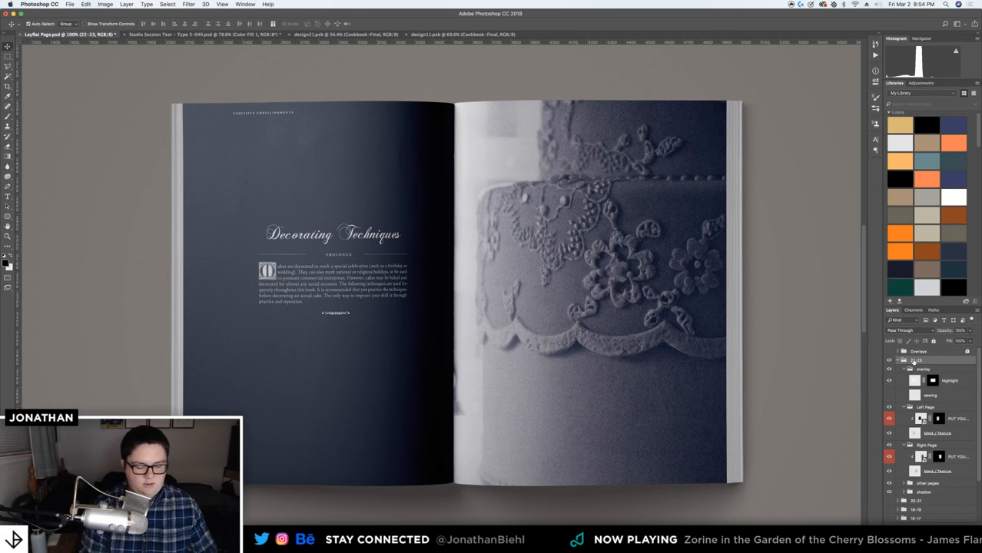
{"action": "key", "text": "super+j"}
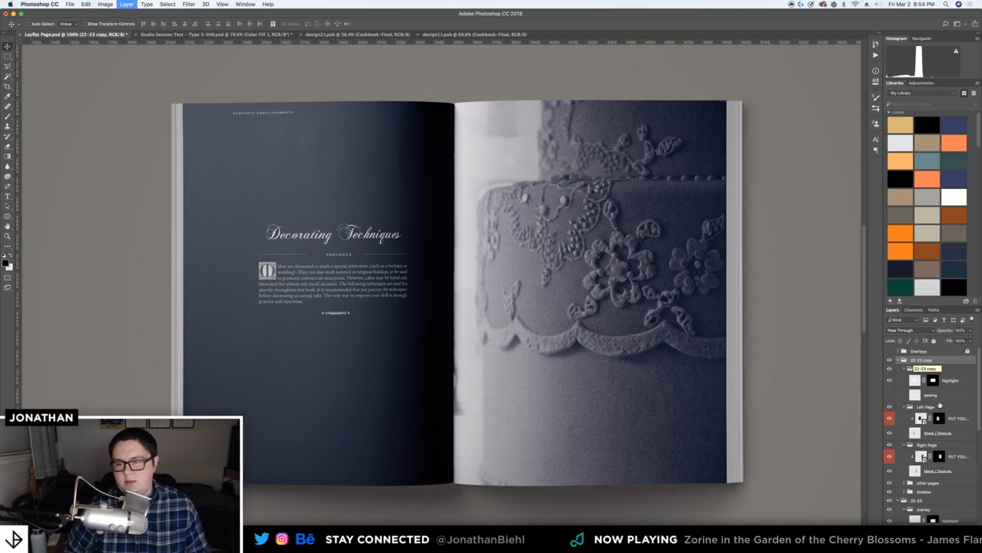
{"action": "left_click", "coordinate": [903, 361]}
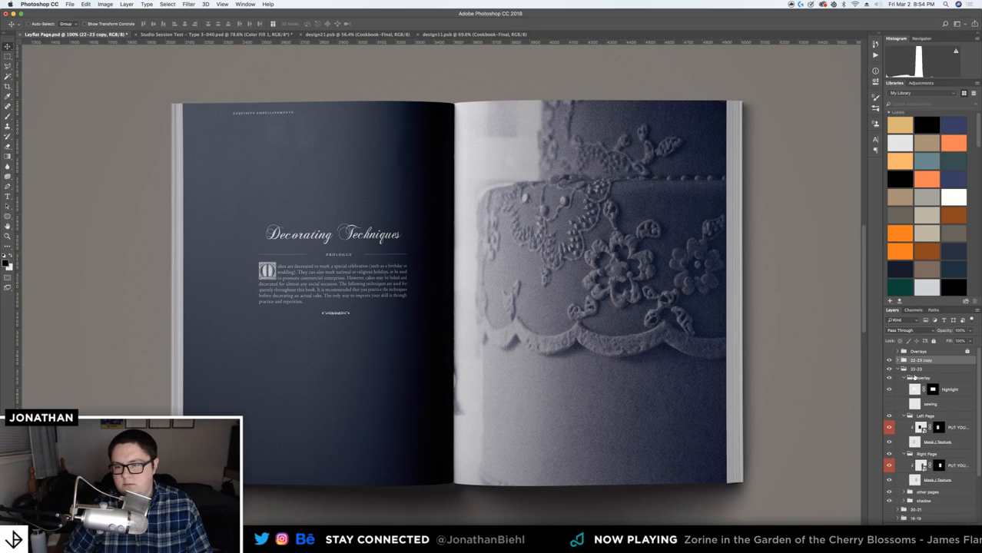
Rasterize the left and right page design smart objects inside the original 22-23 group
{"action": "left_click", "coordinate": [964, 427]}
{"action": "right_click", "coordinate": [964, 427]}
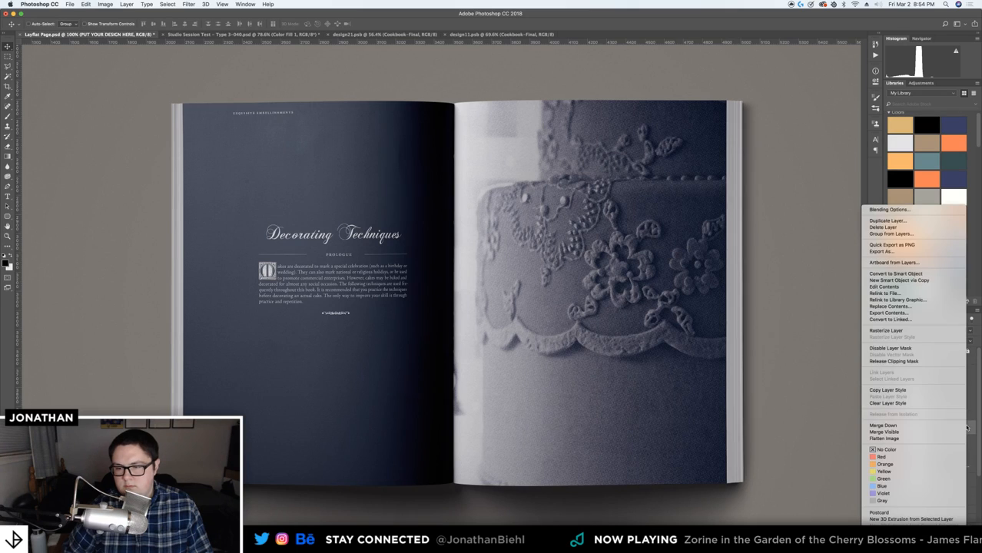
{"action": "left_click", "coordinate": [912, 330]}
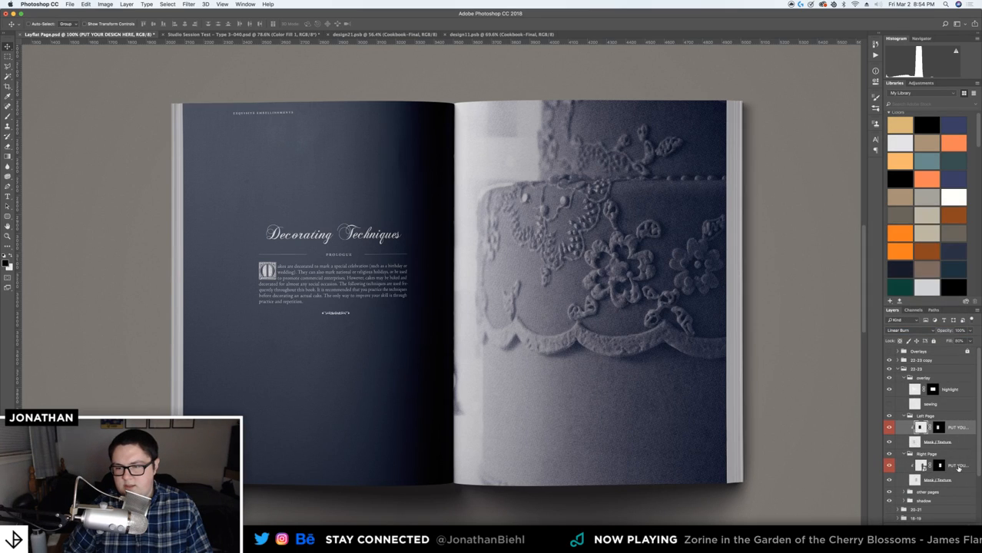
{"action": "left_click", "coordinate": [958, 468]}
{"action": "right_click", "coordinate": [957, 467]}
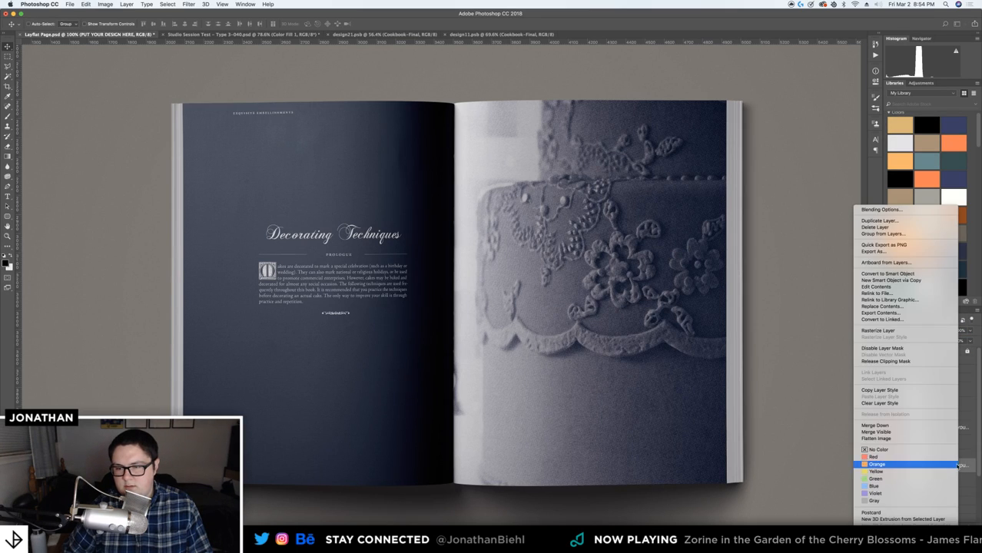
{"action": "left_click", "coordinate": [912, 329]}
Collapse the original 22-23 group and its subgroups, hide the group and save the document
{"action": "left_click", "coordinate": [907, 378]}
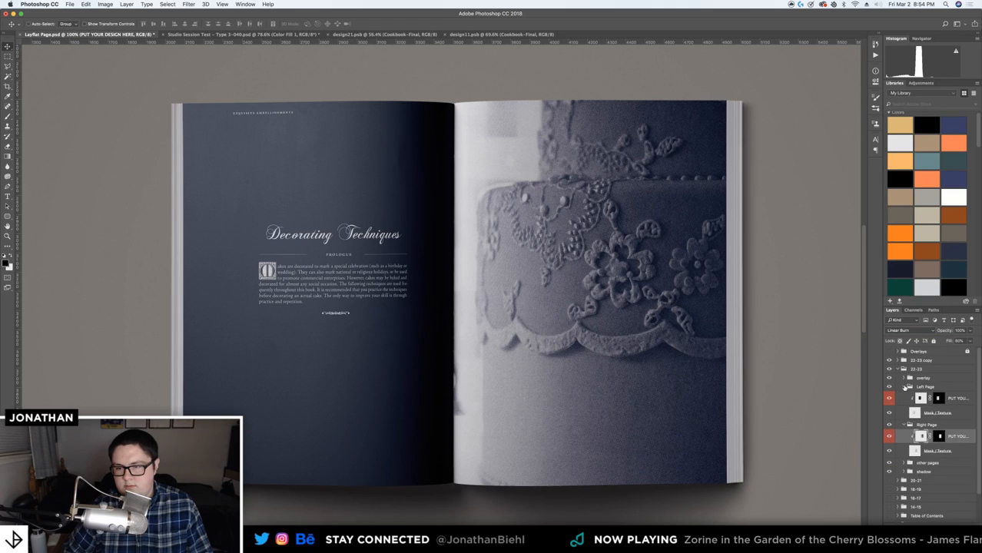
{"action": "left_click", "coordinate": [907, 386]}
{"action": "left_click", "coordinate": [906, 396]}
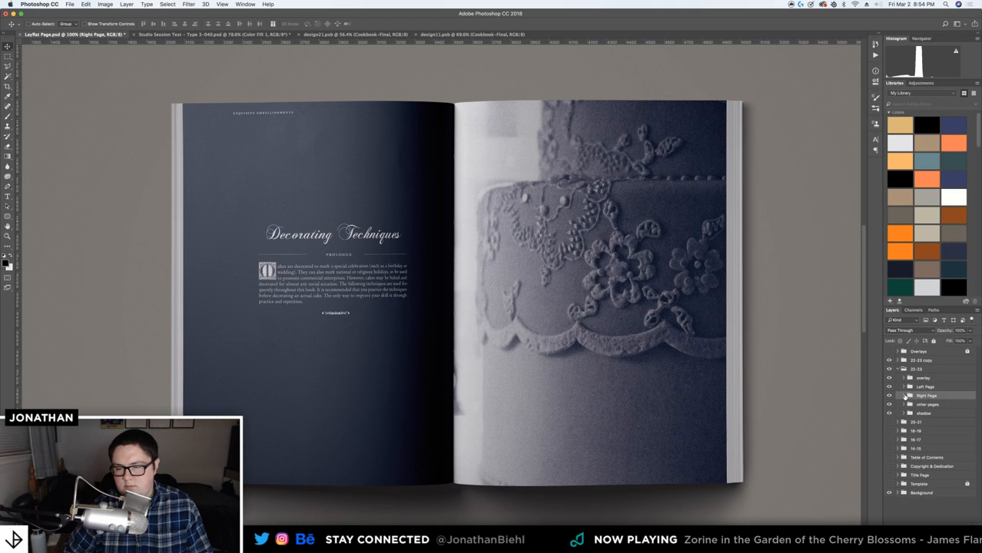
{"action": "left_click", "coordinate": [899, 369]}
{"action": "left_click", "coordinate": [889, 370]}
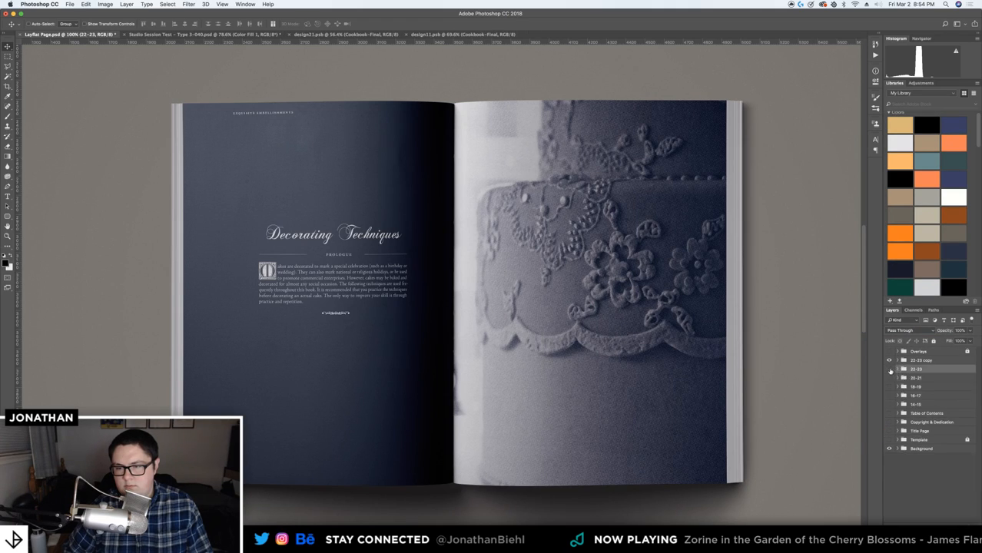
{"action": "left_click", "coordinate": [889, 361]}
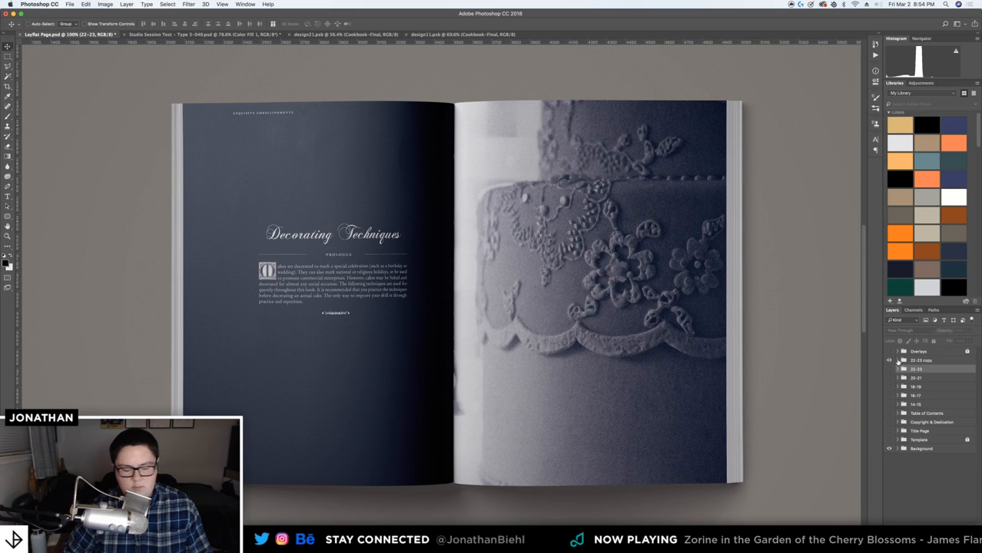
{"action": "key", "text": "super+s"}
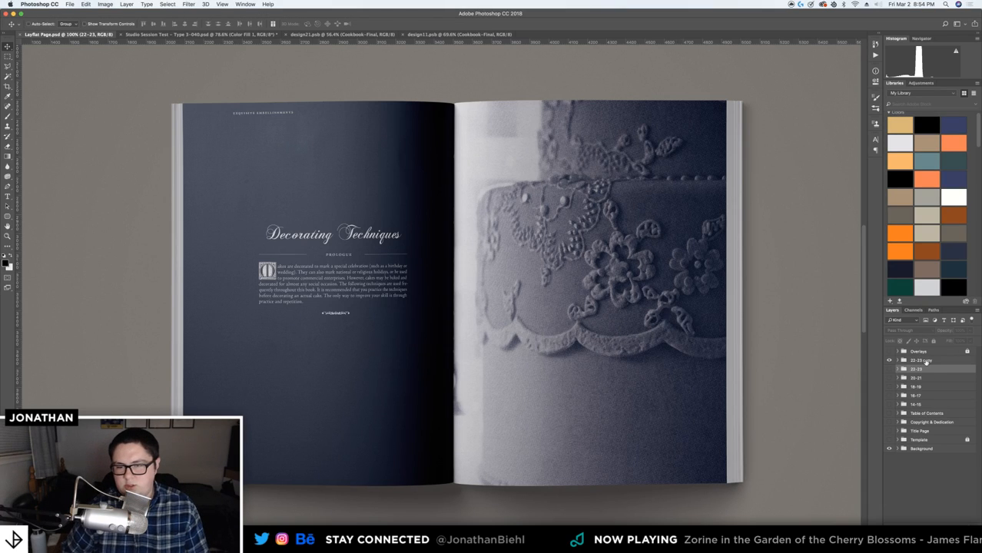
Rename the duplicated page group as 24-25
{"action": "double_click", "coordinate": [922, 360]}
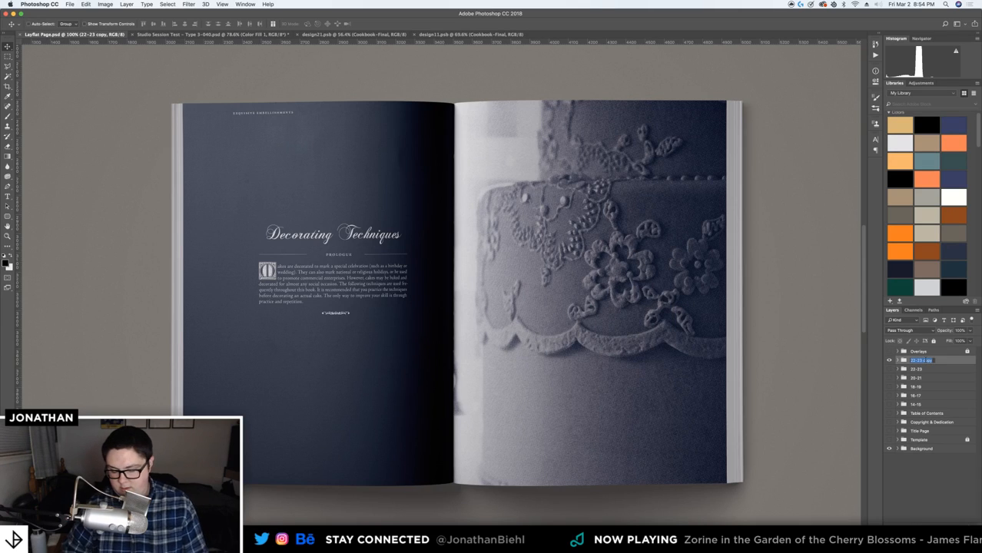
{"action": "type", "text": "24-2"}
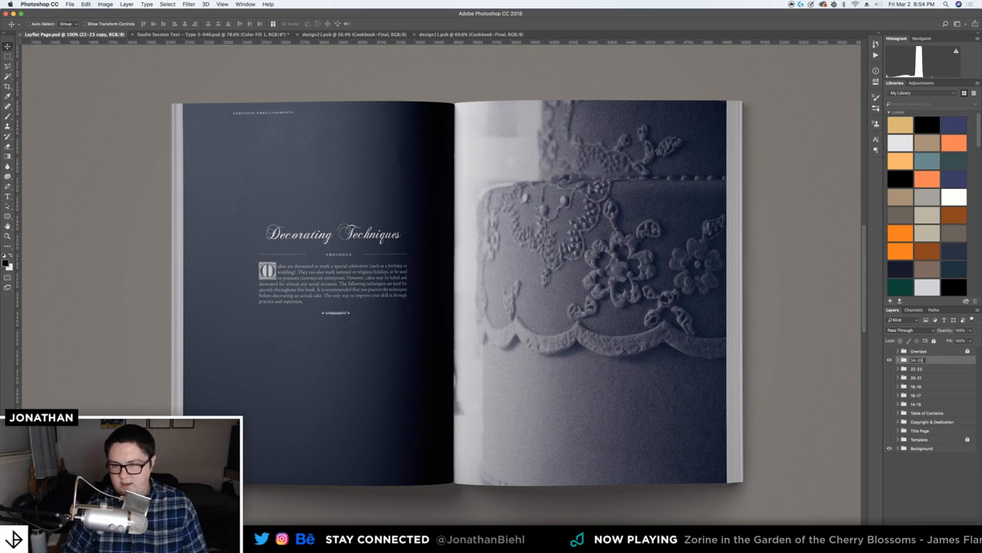
{"action": "type", "text": "5"}
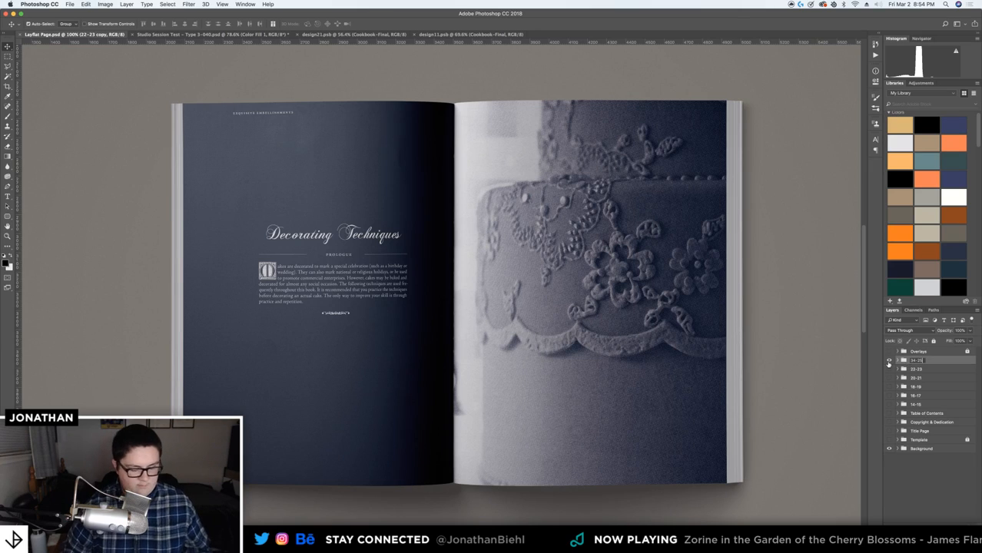
{"action": "key", "text": "super+a"}
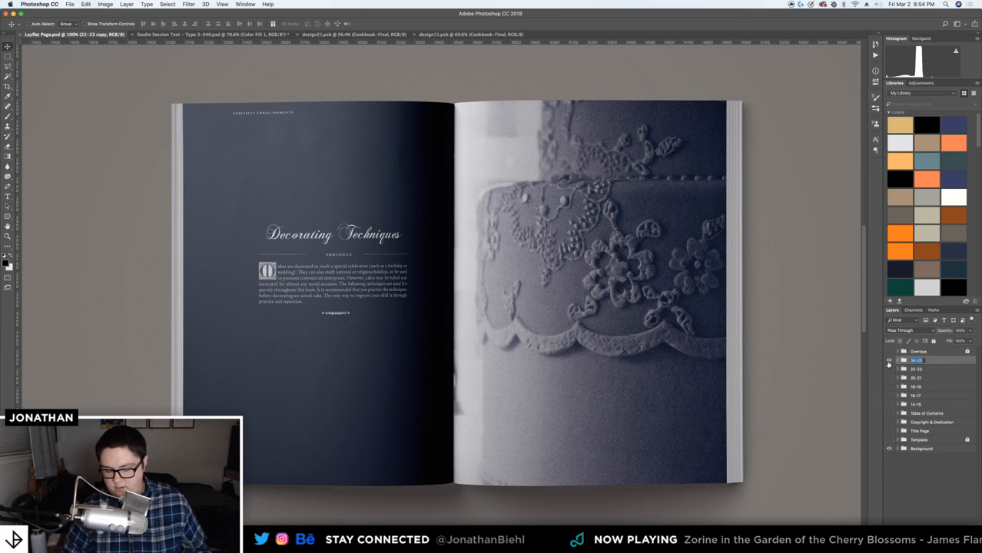
{"action": "type", "text": "24-25"}
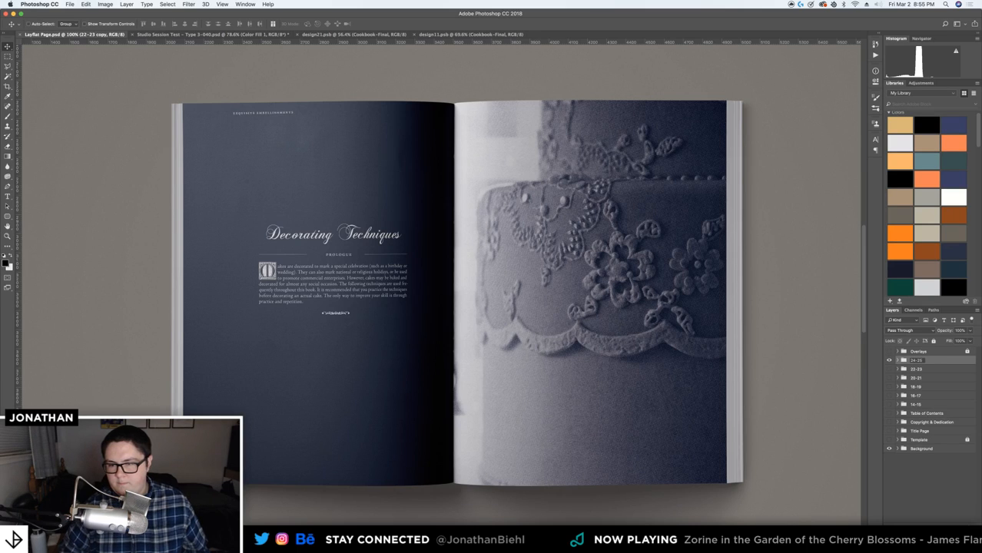
{"action": "key", "text": "Return"}
Open the left page design of the 24-25 group and place page 8 of the Cookbook-Final document in it
{"action": "left_click", "coordinate": [897, 360]}
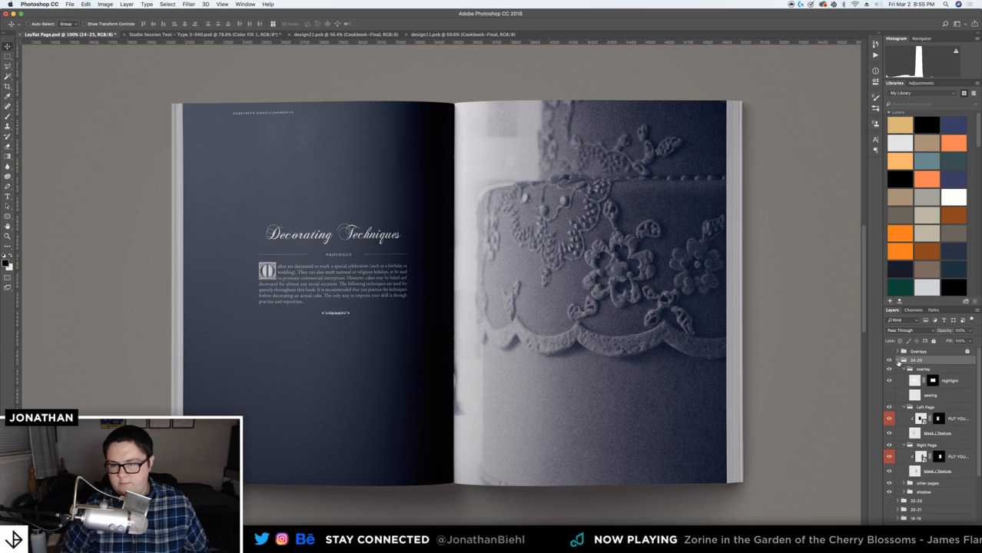
{"action": "double_click", "coordinate": [919, 418]}
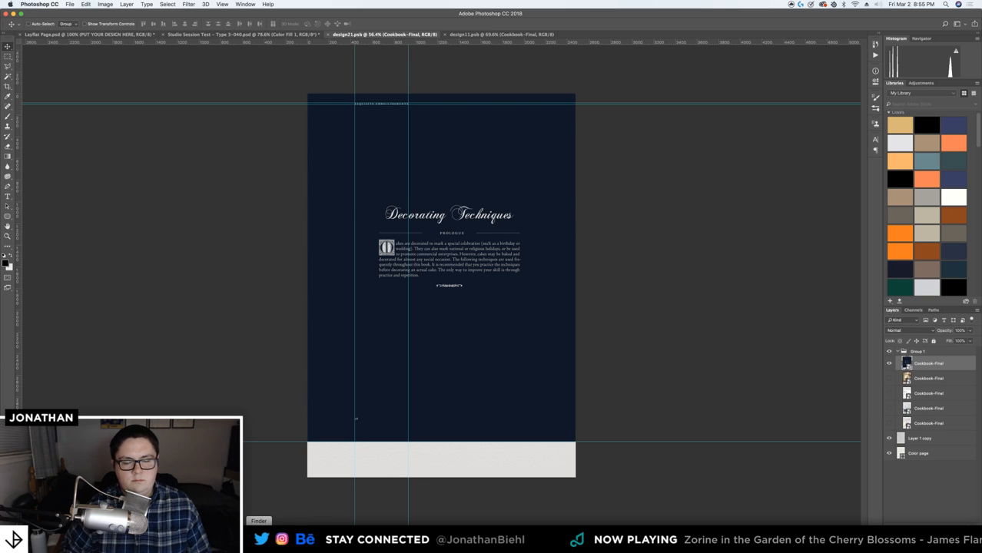
{"action": "left_click", "coordinate": [275, 537]}
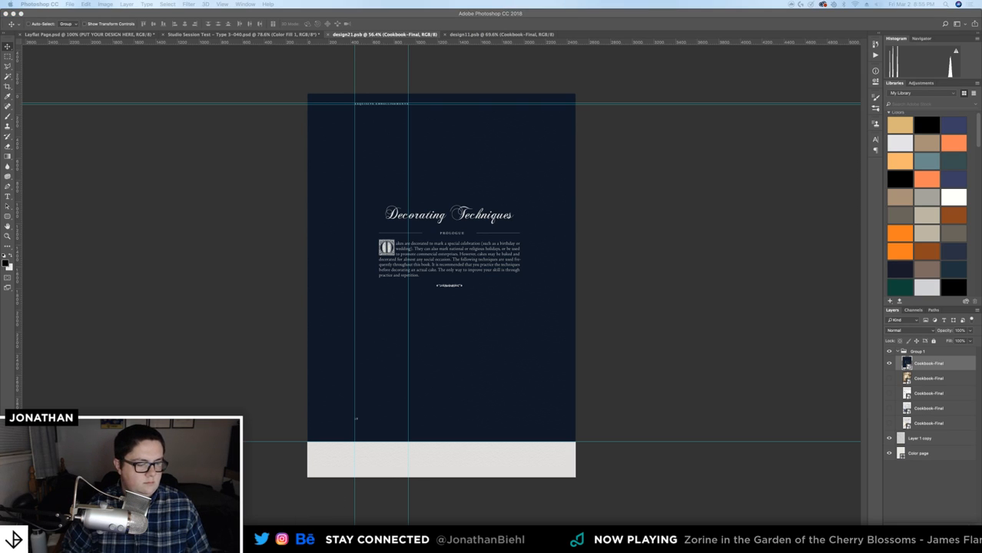
{"action": "left_click", "coordinate": [492, 258]}
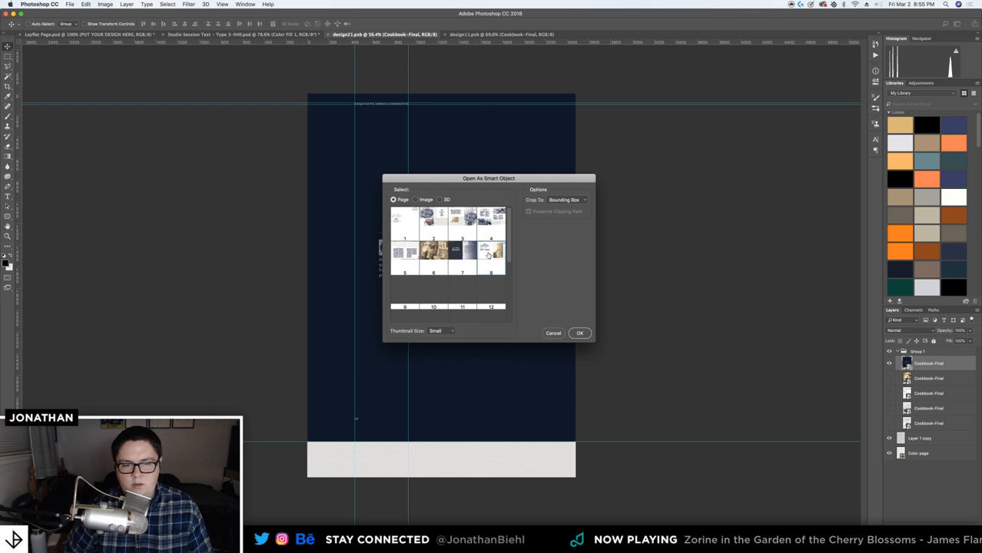
{"action": "left_click", "coordinate": [579, 332]}
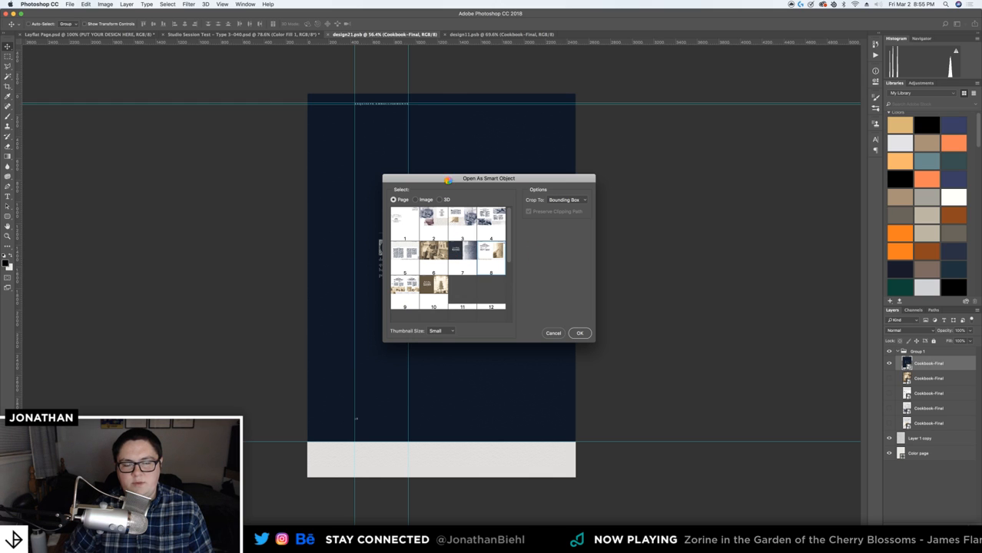
{"action": "left_click_drag", "start_coordinate": [447, 179], "coordinate": [384, 139]}
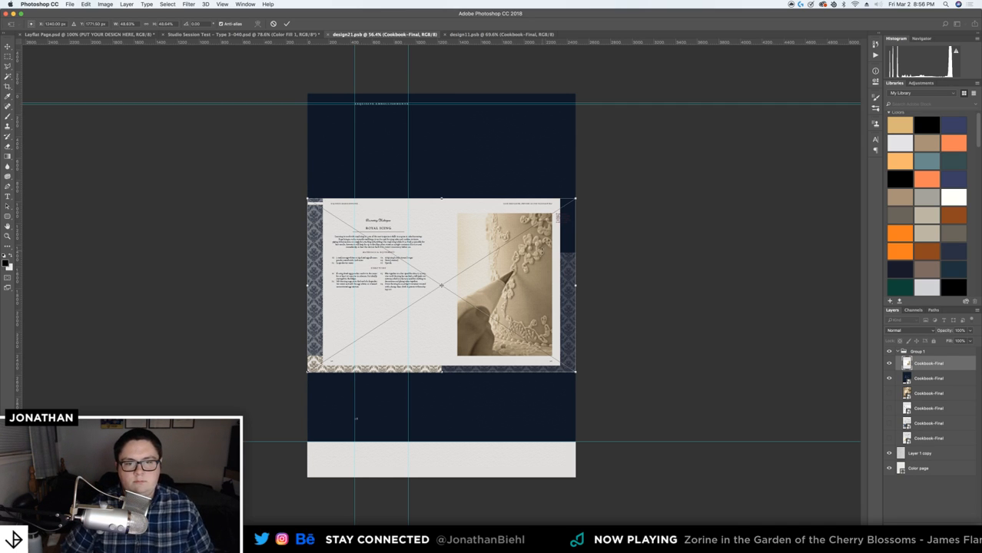
Scale the placed spread so its Royal Icing page fills the page area, hide the Decorating Techniques layer beneath and save
{"action": "left_click_drag", "start_coordinate": [540, 264], "coordinate": [554, 149]}
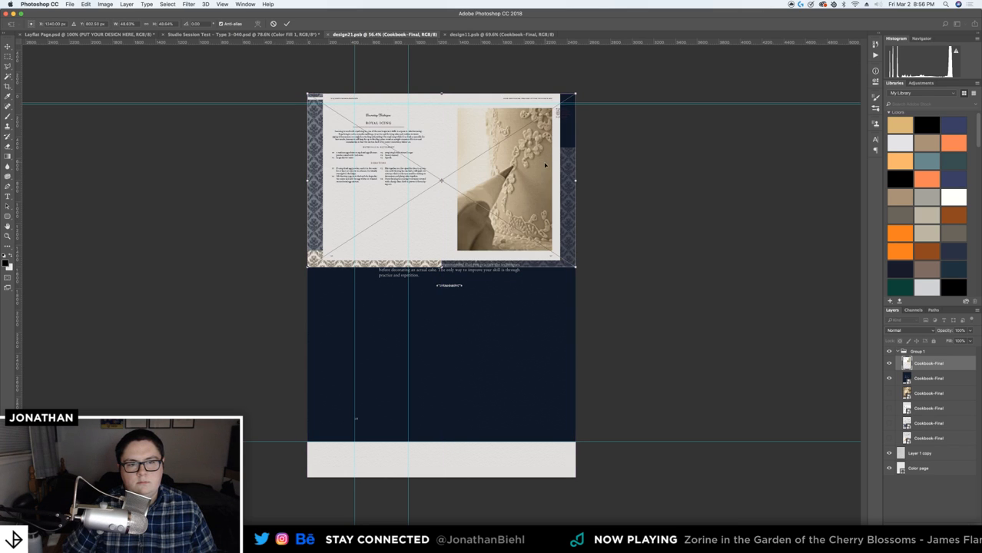
{"action": "left_click_drag", "start_coordinate": [575, 266], "coordinate": [850, 434]}
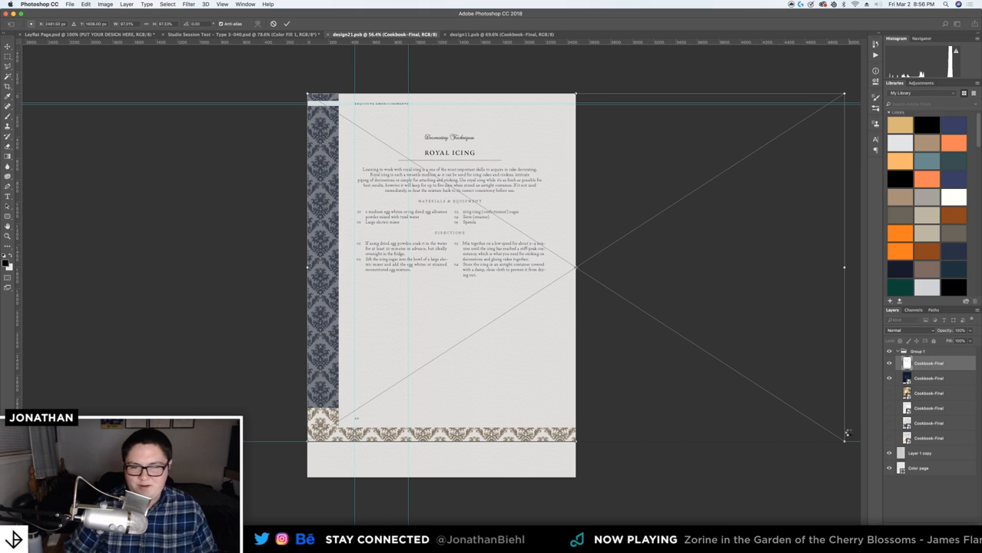
{"action": "key", "text": "Return"}
{"action": "left_click", "coordinate": [890, 379]}
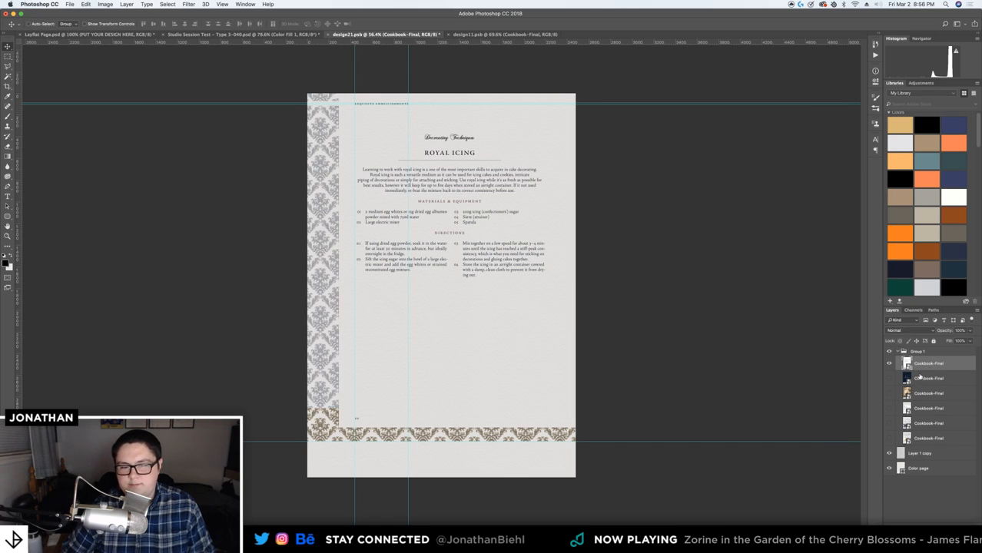
{"action": "key", "text": "super+s"}
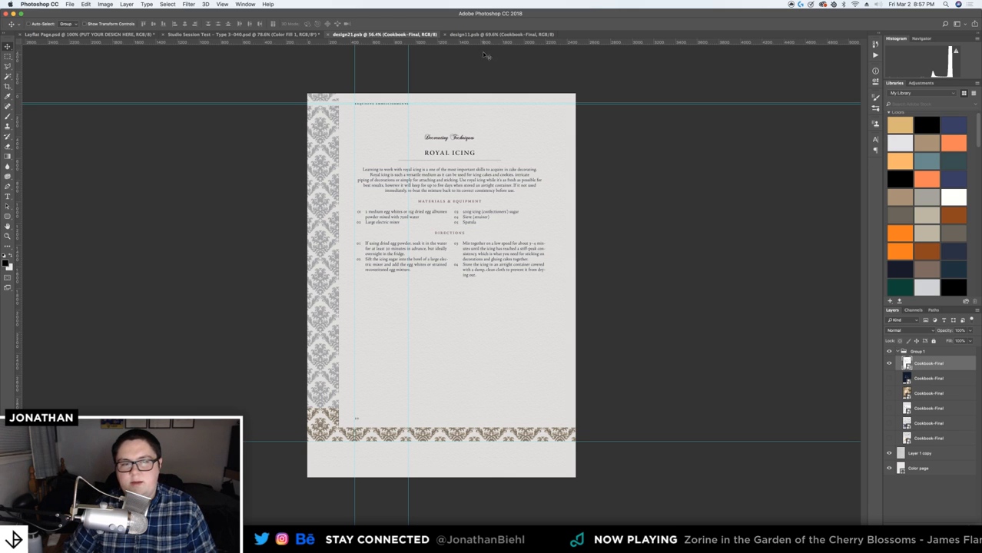
Switch to the right page design, design11.psb, and place page 8 of the Cookbook-Final document in it
{"action": "left_click", "coordinate": [504, 35]}
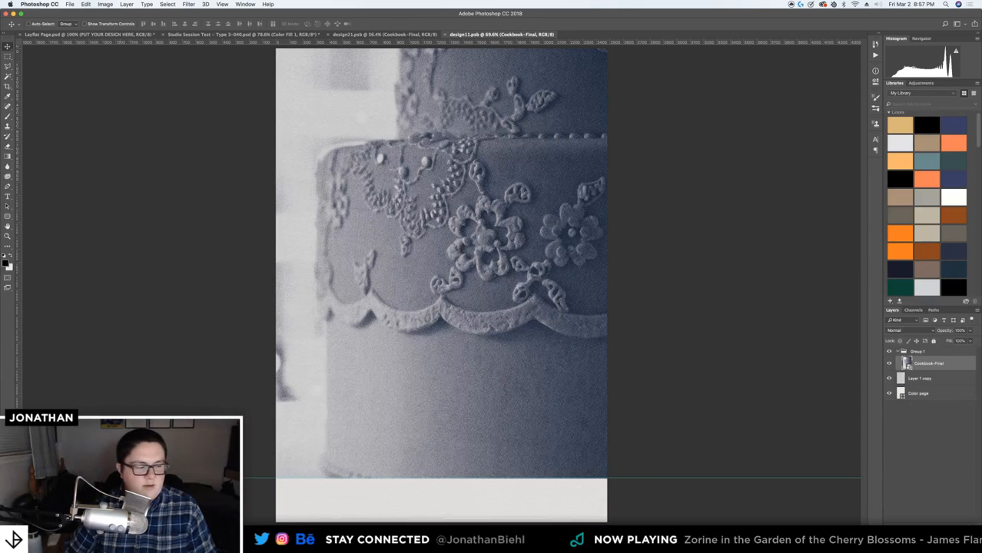
{"action": "left_click_drag", "start_coordinate": [411, 279], "coordinate": [438, 278]}
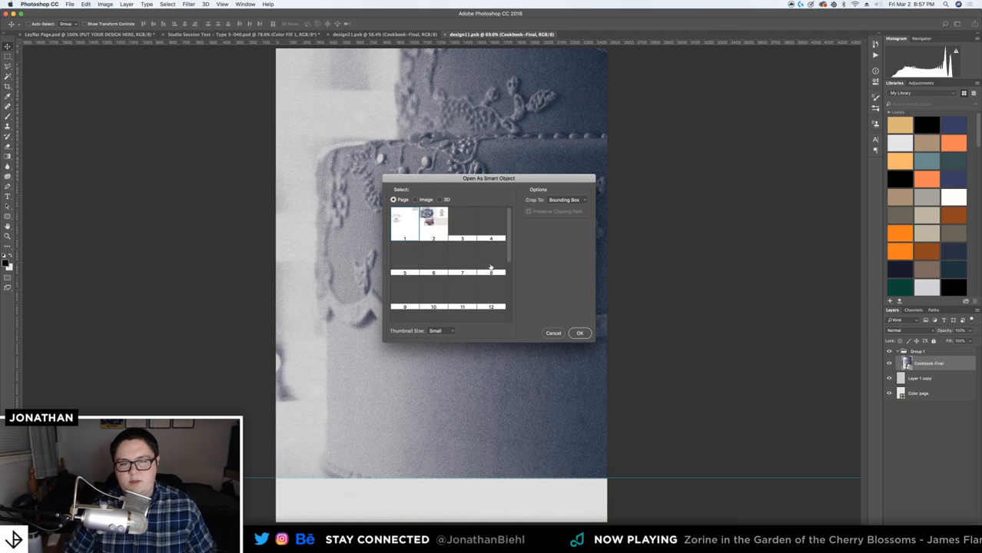
{"action": "left_click", "coordinate": [576, 335]}
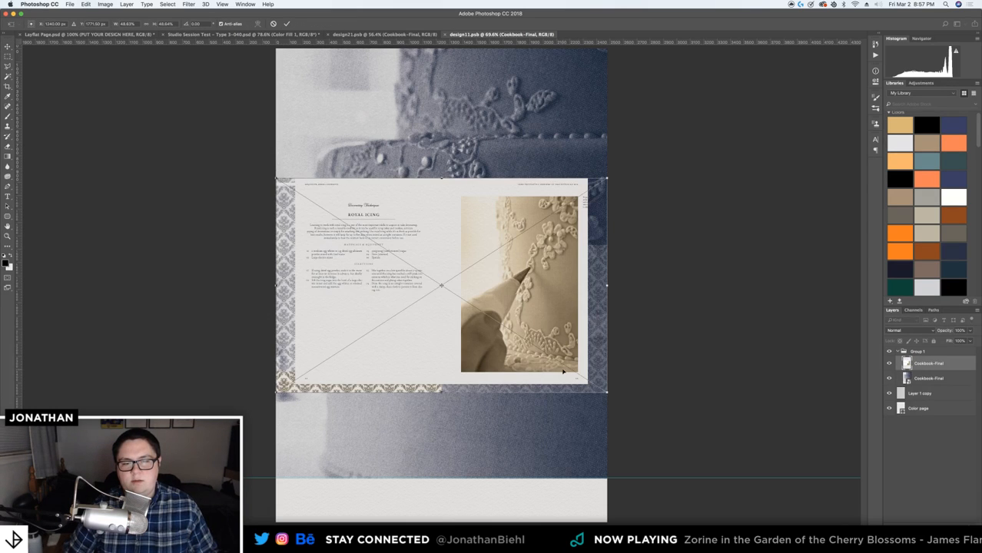
Scale the placed spread so its piping photo page fills the page area, hide the previous cake photo layer and save
{"action": "left_click_drag", "start_coordinate": [578, 335], "coordinate": [575, 236]}
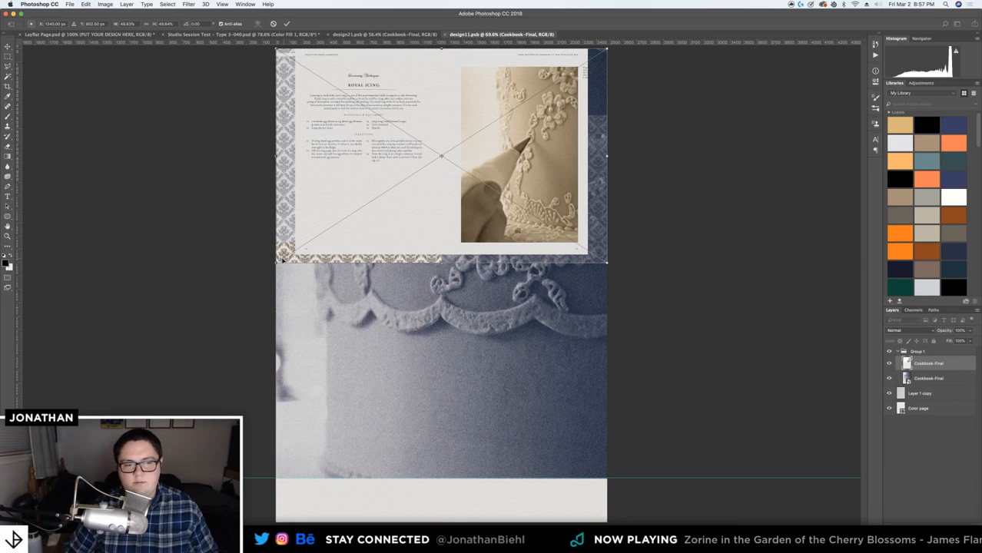
{"action": "left_click_drag", "start_coordinate": [275, 263], "coordinate": [1, 456]}
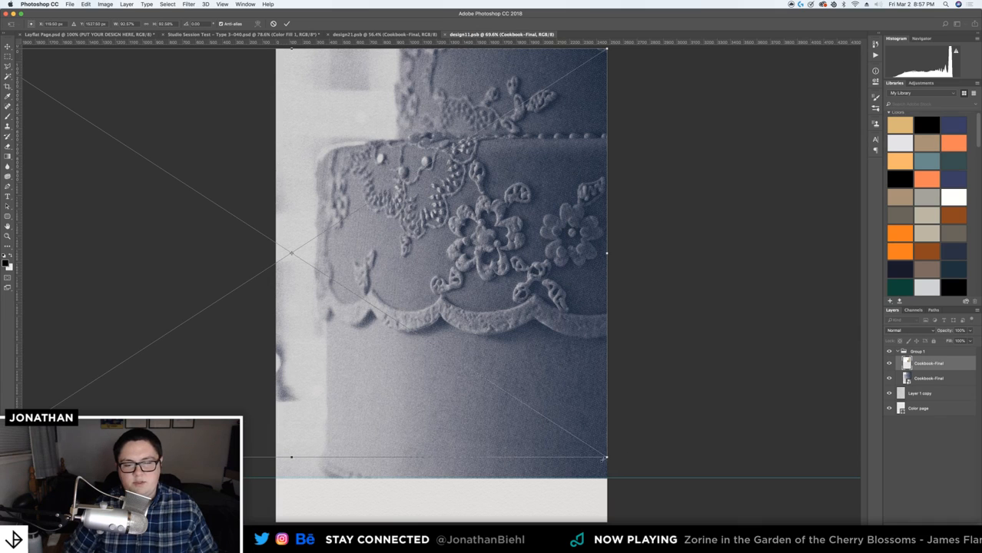
{"action": "left_click_drag", "start_coordinate": [606, 457], "coordinate": [576, 435]}
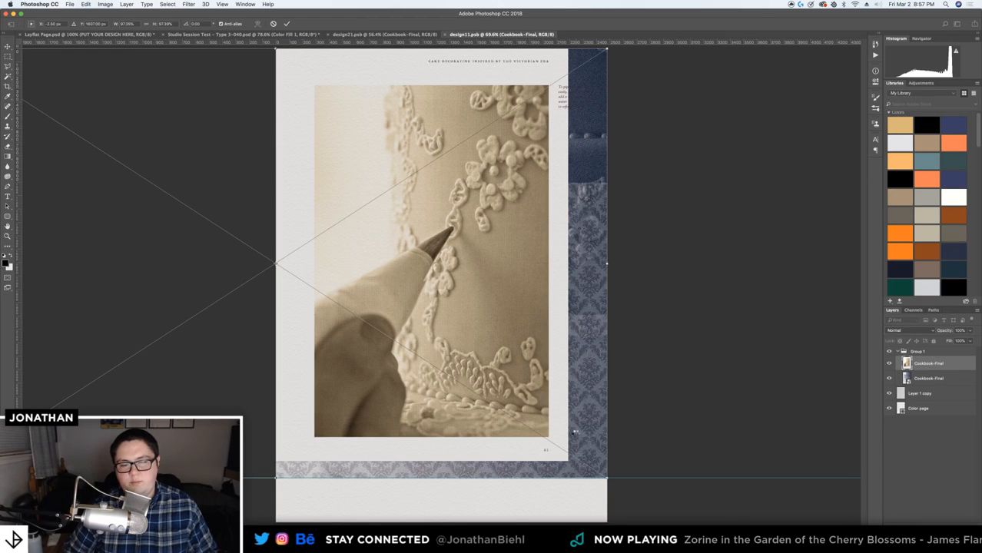
{"action": "key", "text": "Return"}
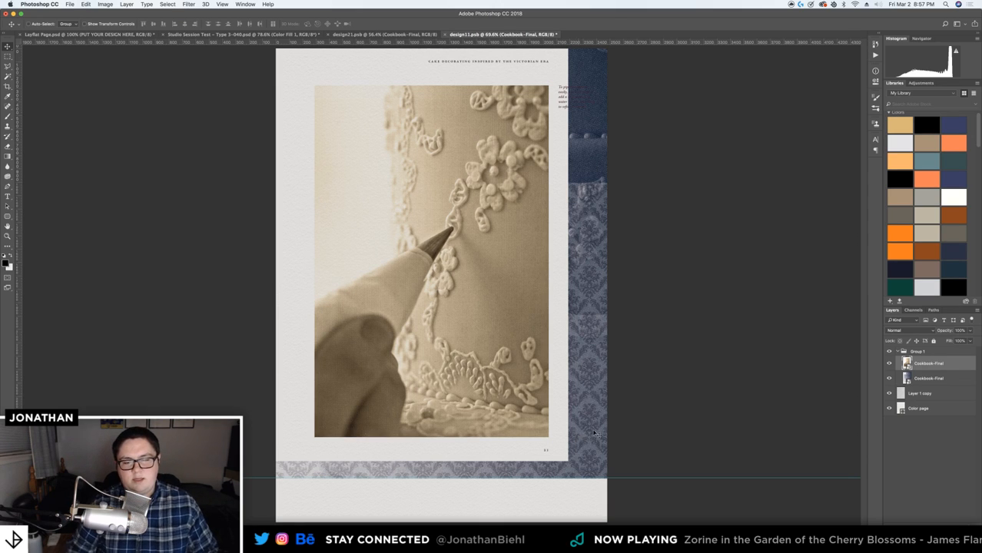
{"action": "left_click", "coordinate": [889, 378]}
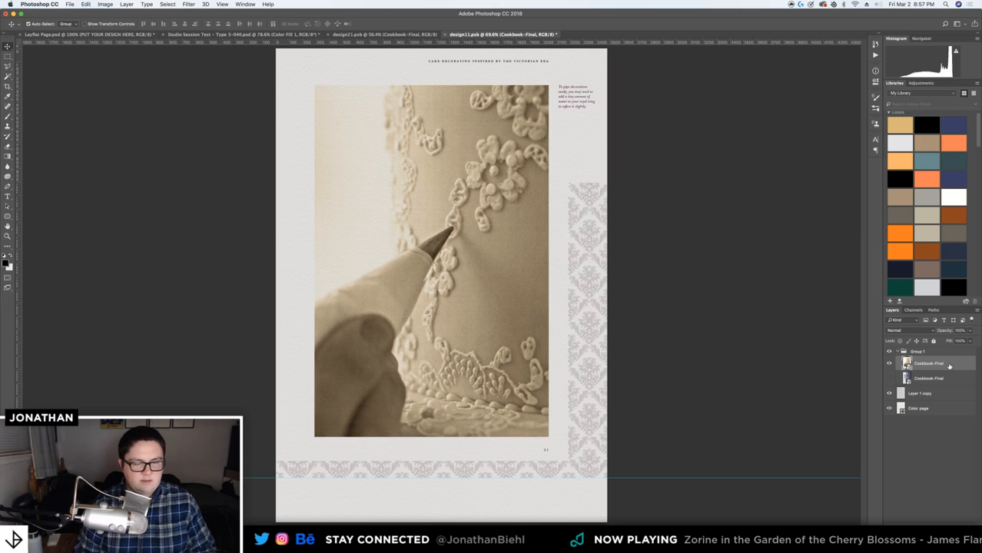
{"action": "key", "text": "super+s"}
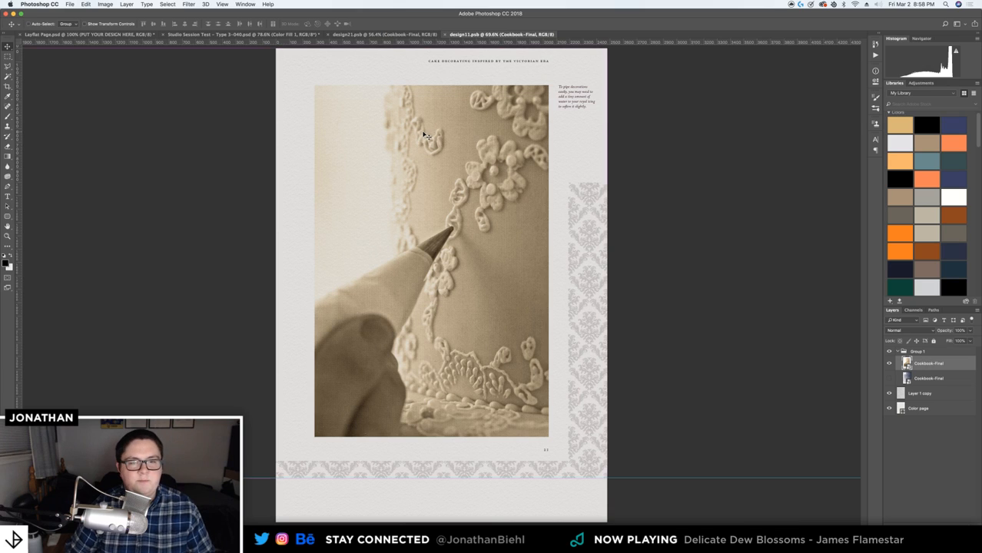
Return to the Layflat Page.psd mockup and examine both pages of the updated 24-25 spread
{"action": "left_click", "coordinate": [382, 34]}
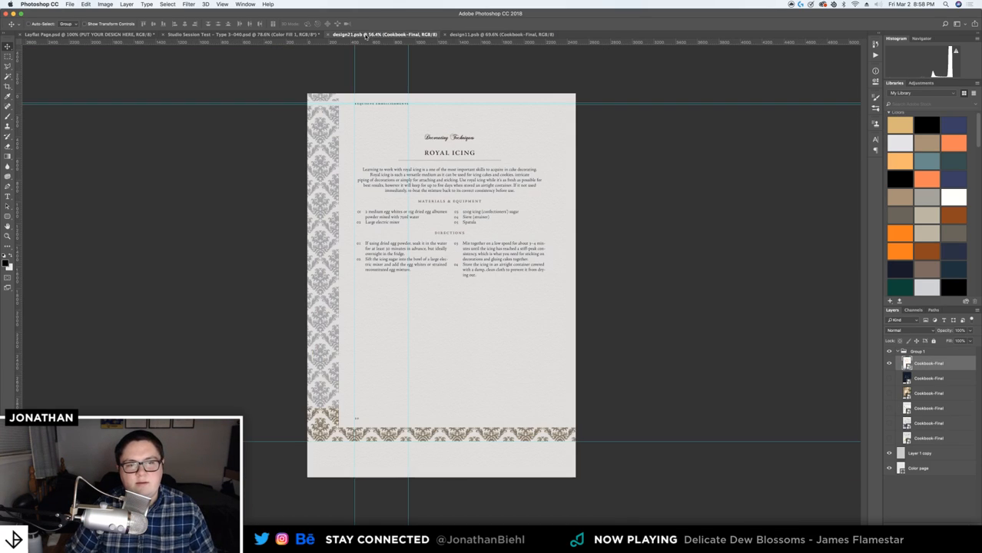
{"action": "left_click", "coordinate": [151, 35]}
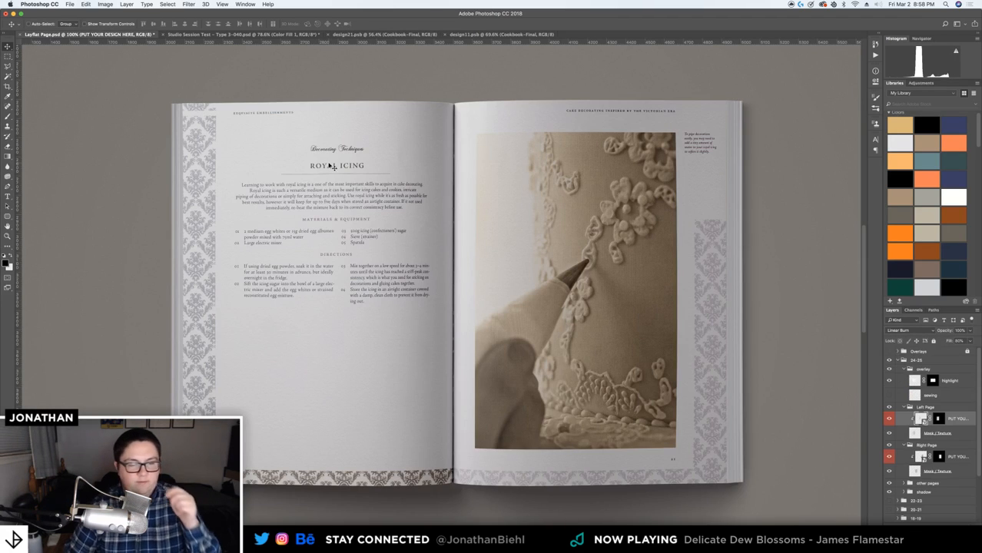
{"action": "key", "text": "z"}
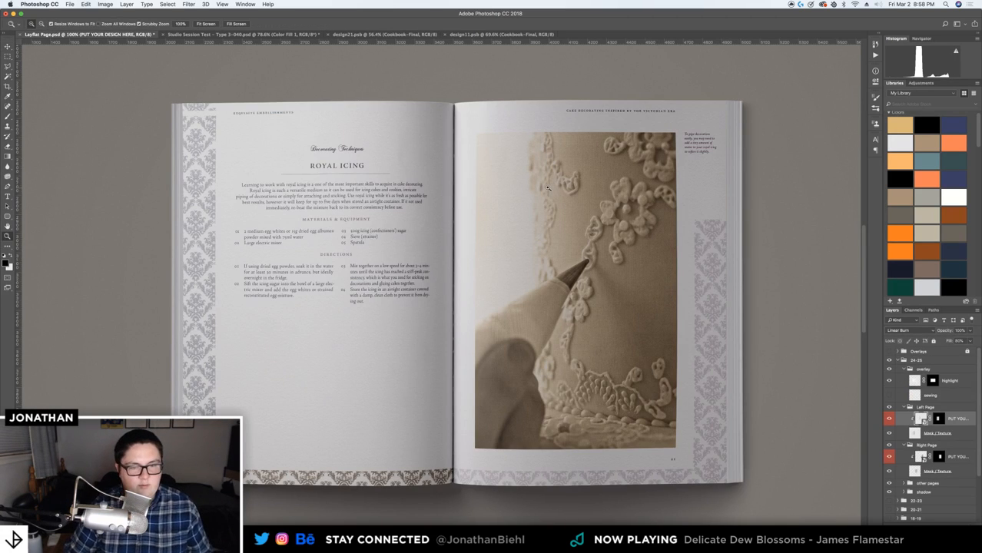
{"action": "left_click", "coordinate": [547, 187], "text": "alt"}
{"action": "left_click", "coordinate": [493, 246]}
{"action": "key", "text": "v"}
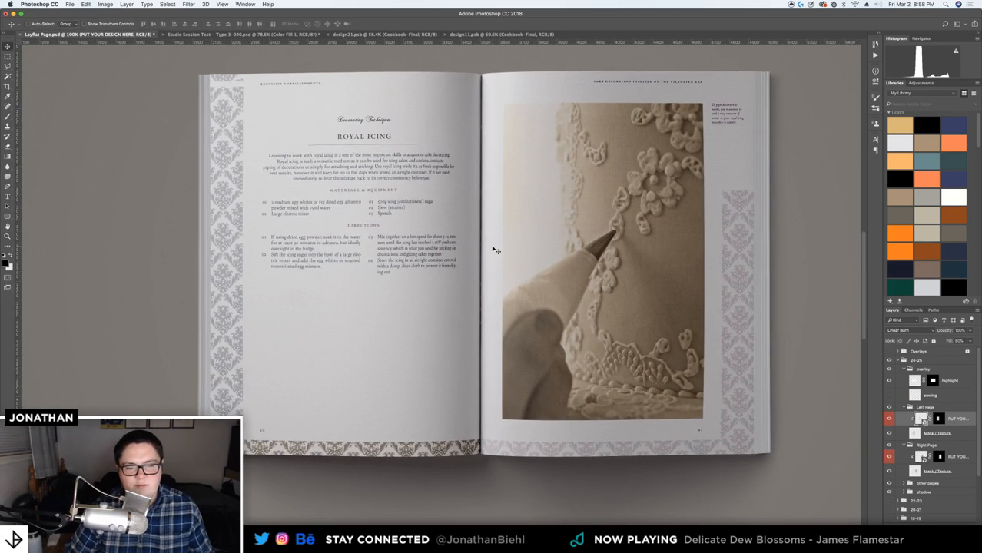
{"action": "left_click_drag", "start_coordinate": [482, 245], "coordinate": [399, 257]}
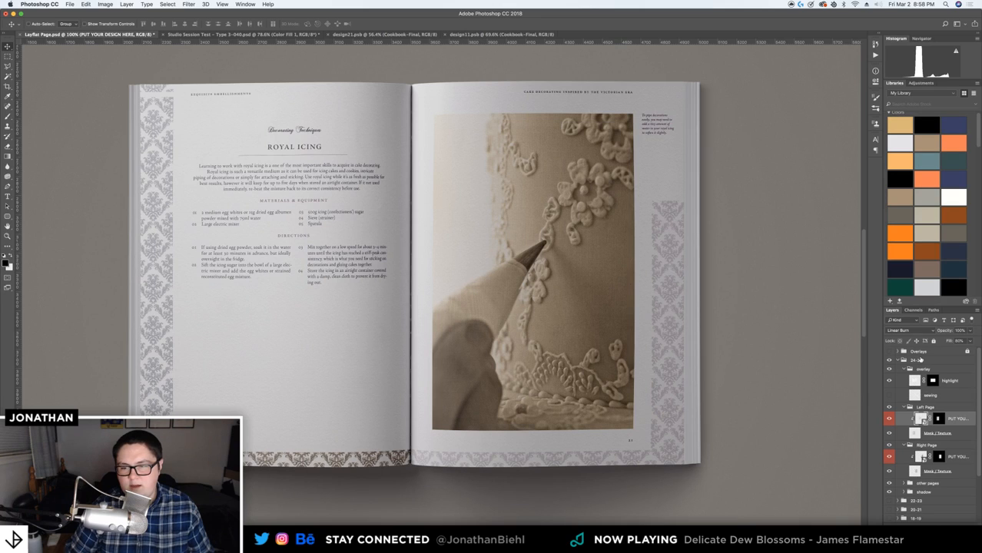
Duplicate the 24-25 page group, then collapse and hide the copy
{"action": "left_click", "coordinate": [920, 360]}
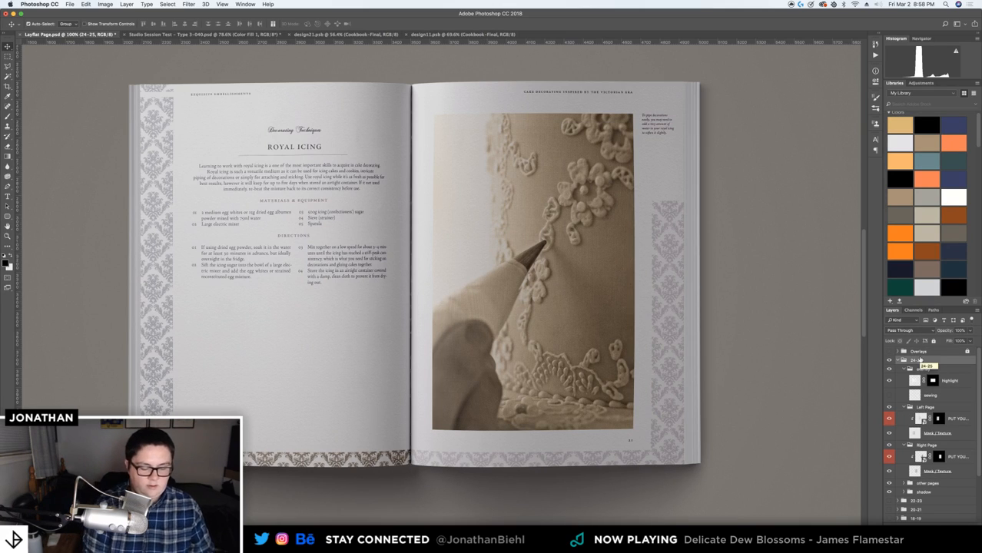
{"action": "key", "text": "super+j"}
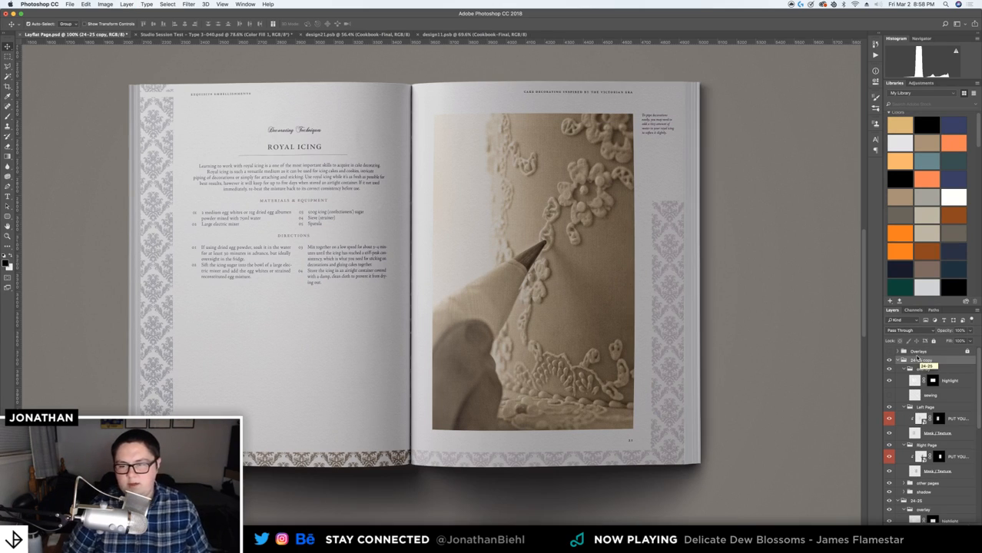
{"action": "left_click", "coordinate": [899, 361]}
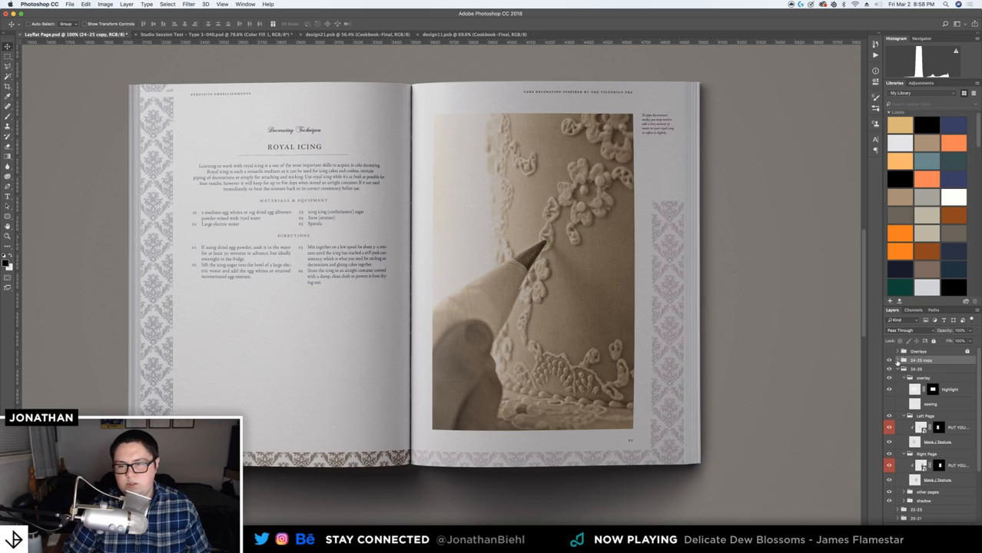
{"action": "left_click", "coordinate": [889, 360]}
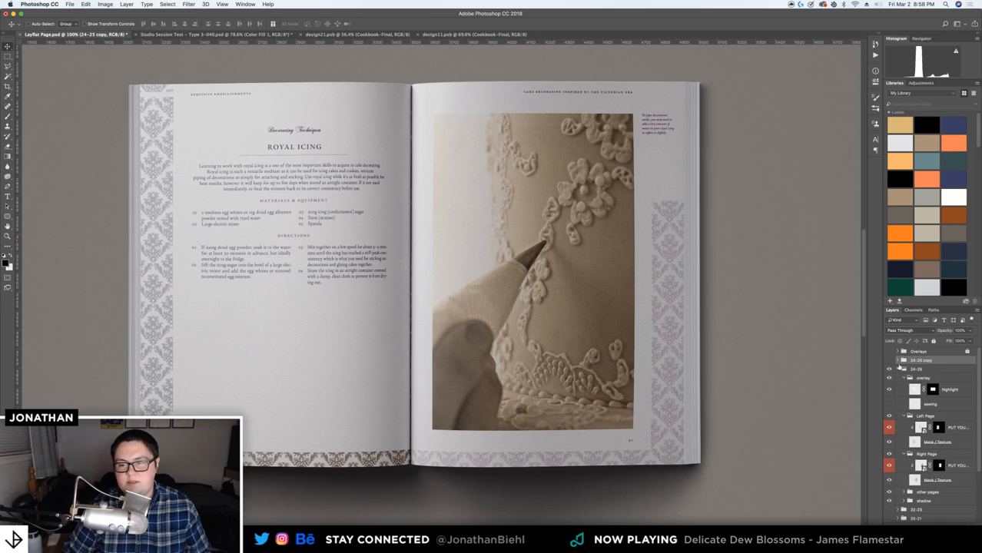
Rasterize the left and right page design smart objects inside the original 24-25 group
{"action": "left_click", "coordinate": [971, 427]}
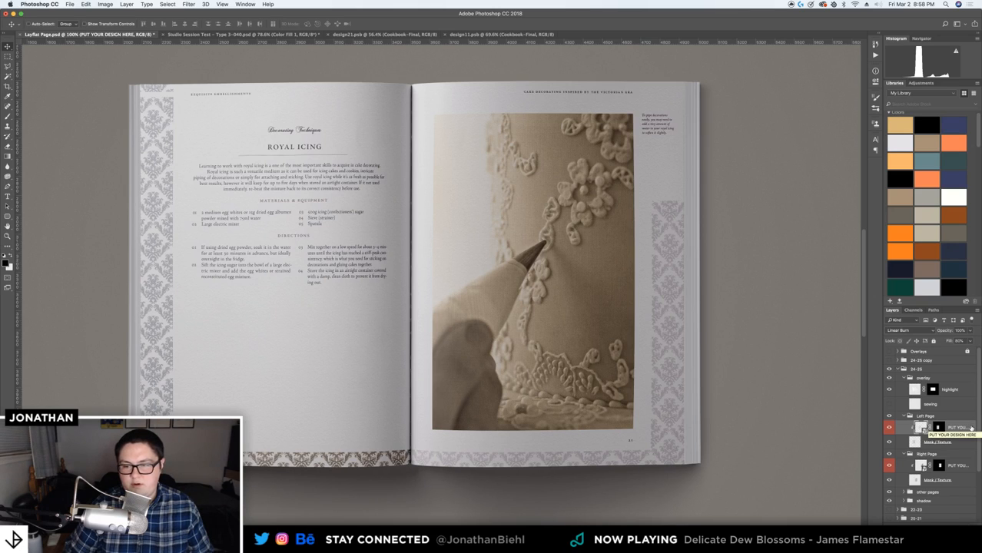
{"action": "right_click", "coordinate": [971, 428]}
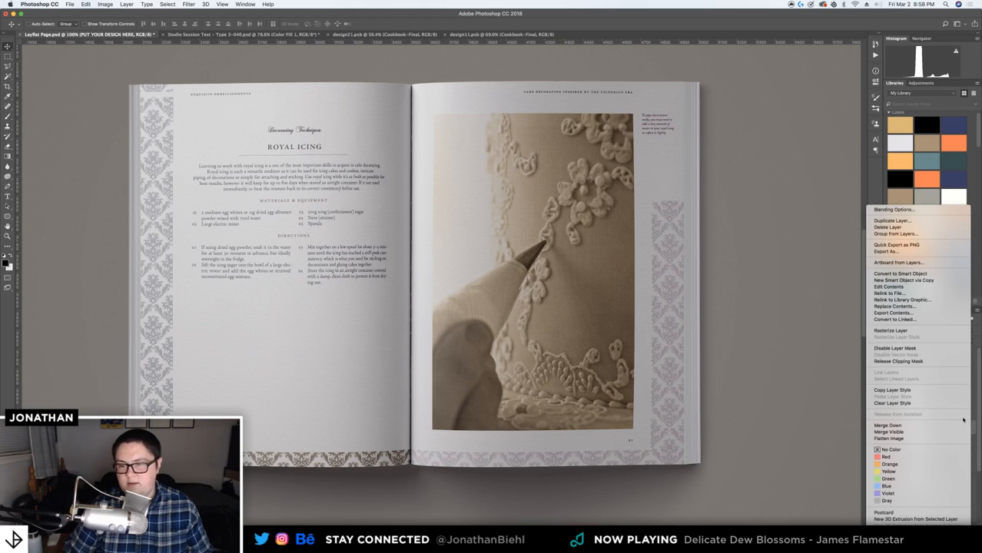
{"action": "left_click", "coordinate": [919, 331]}
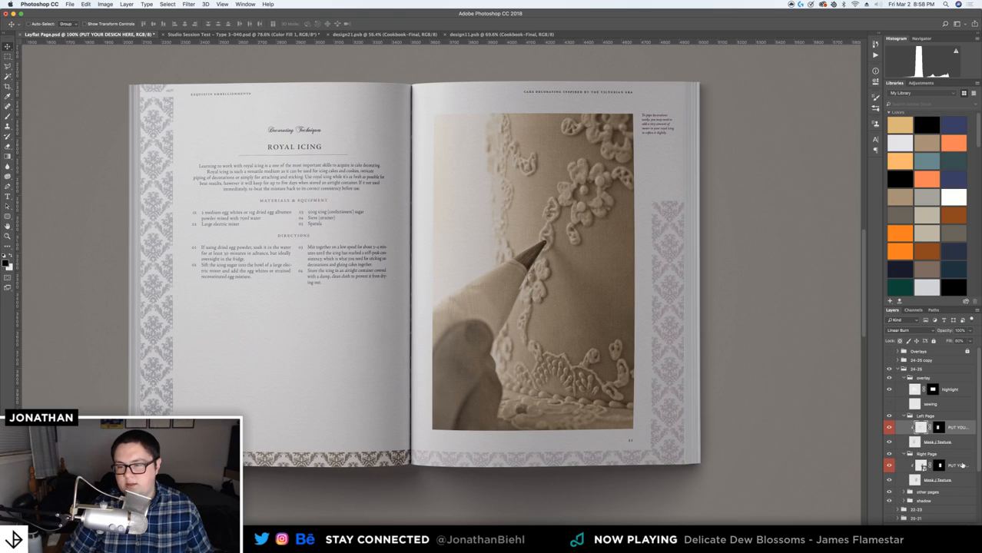
{"action": "left_click", "coordinate": [960, 465]}
{"action": "right_click", "coordinate": [962, 465]}
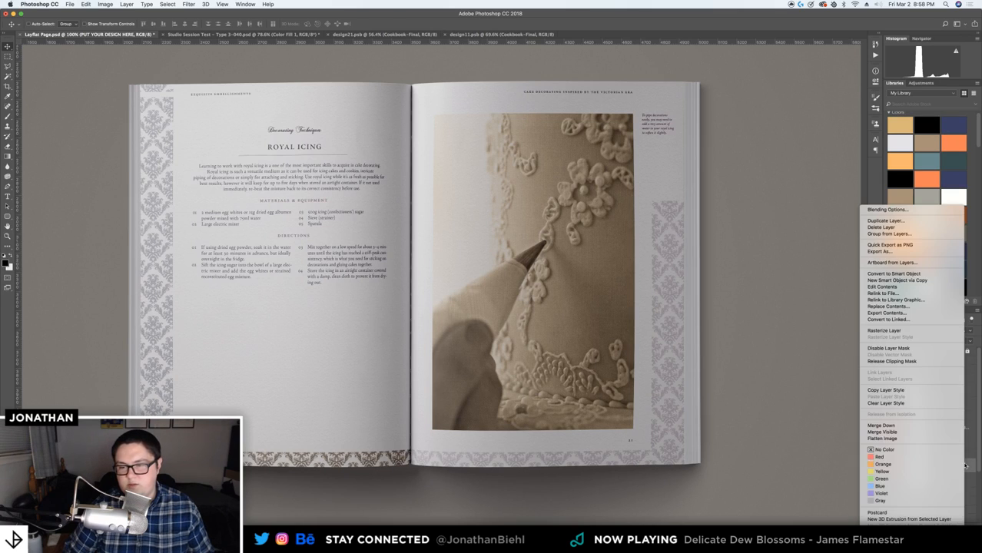
{"action": "left_click", "coordinate": [925, 331]}
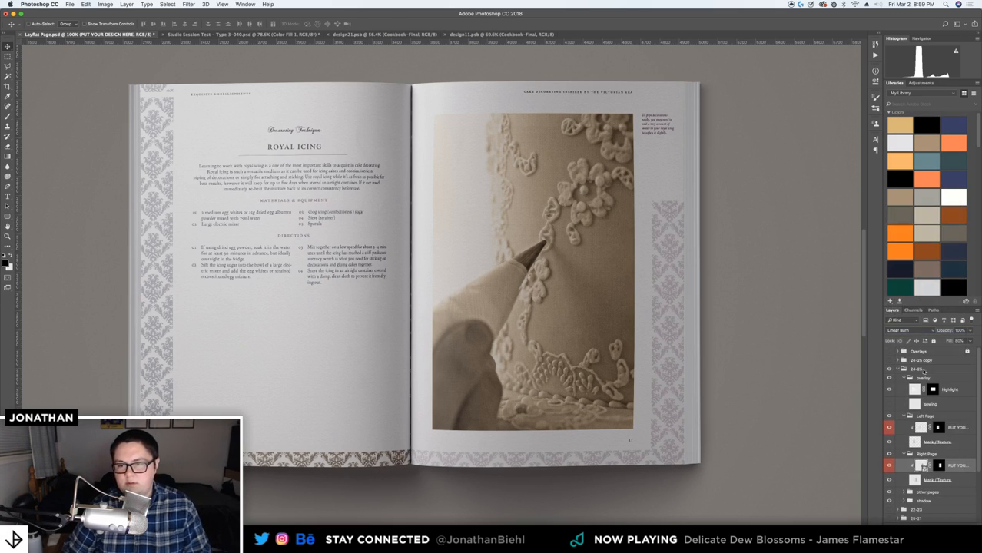
Collapse the Right Page, Left Page and overlay subgroups of the original 24-25 group
{"action": "left_click", "coordinate": [904, 455]}
{"action": "left_click", "coordinate": [904, 417]}
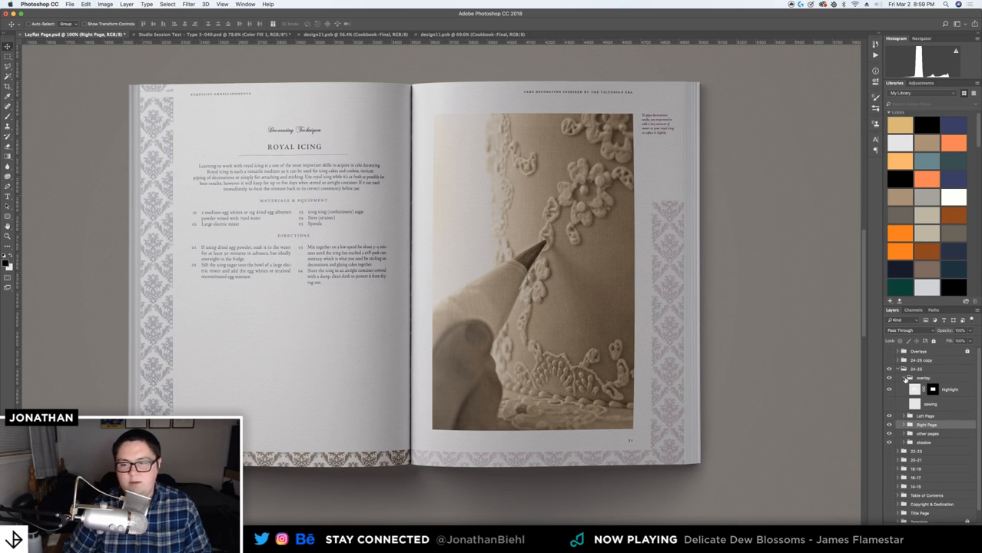
{"action": "left_click", "coordinate": [907, 378]}
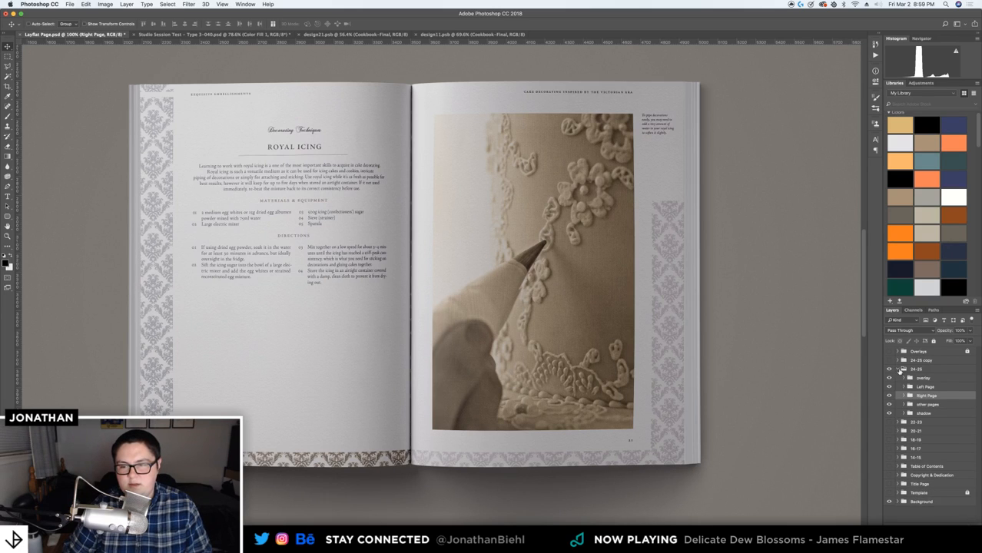
Collapse and hide the original 24-25 group, and show the 24-25 copy in its place
{"action": "left_click", "coordinate": [902, 369]}
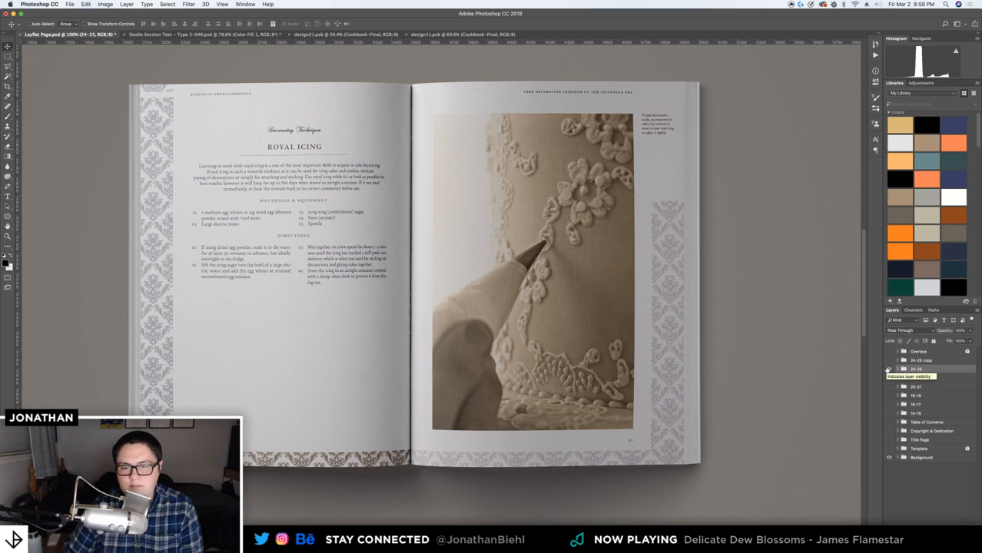
{"action": "left_click", "coordinate": [888, 370]}
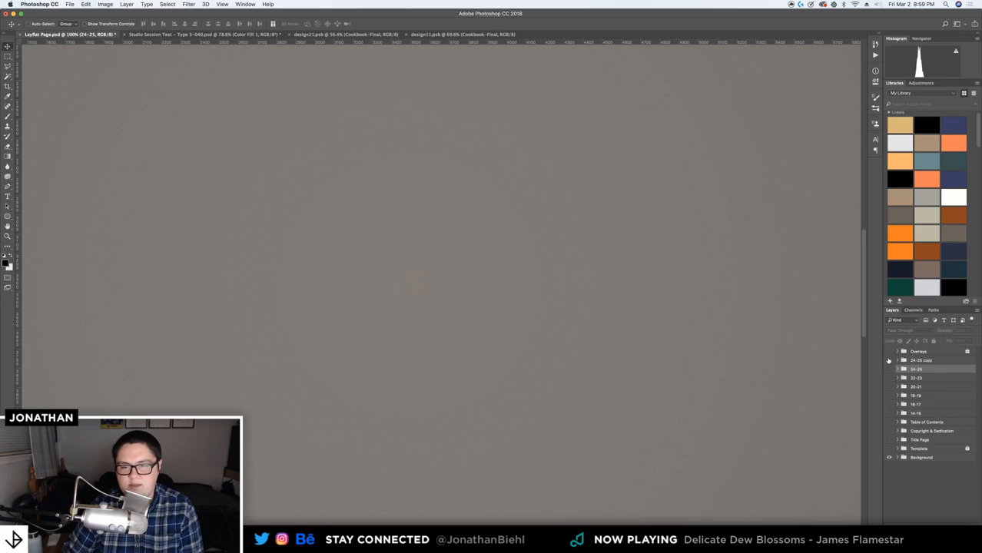
{"action": "left_click", "coordinate": [889, 361]}
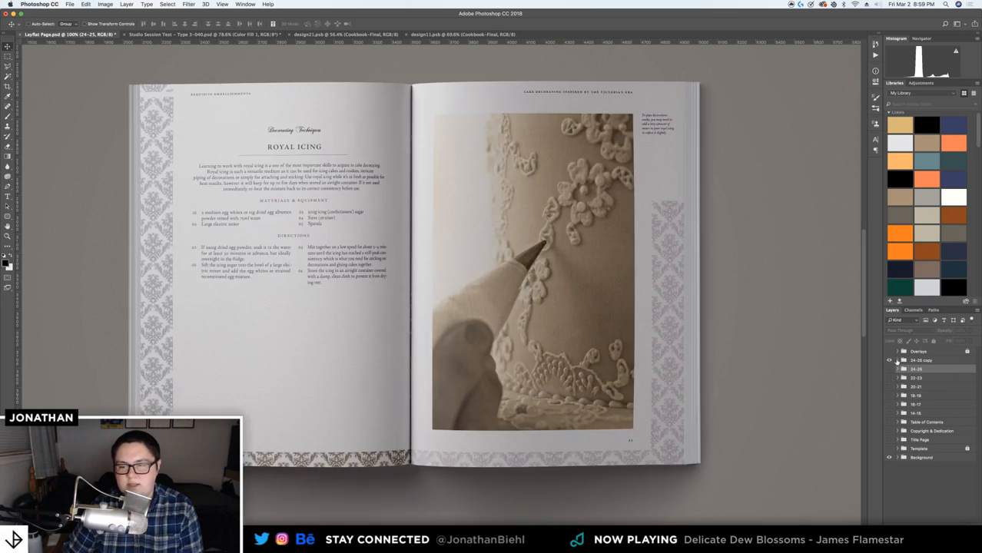
Examine the fabric texture and detail of the right page's cake-decorating photo in the copied spread
{"action": "key", "text": "z"}
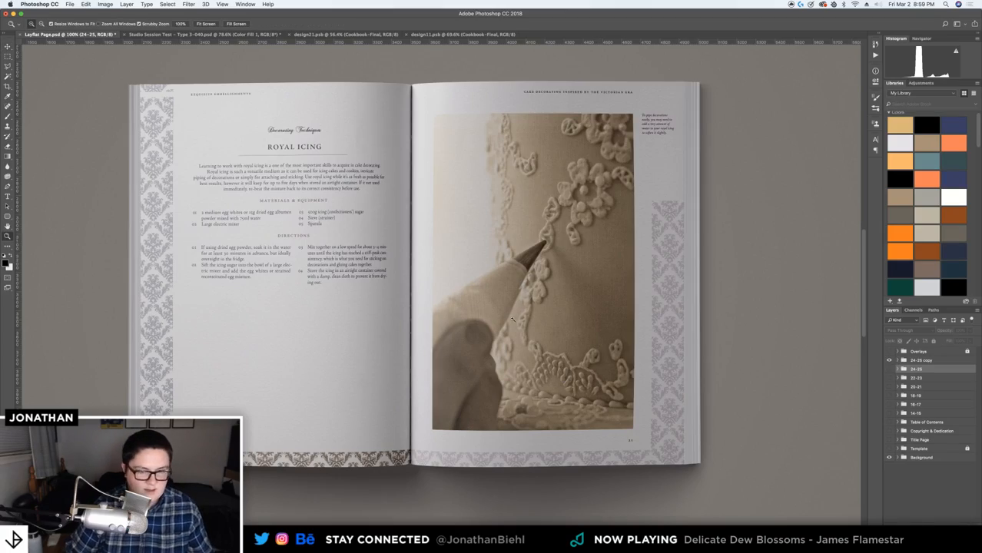
{"action": "left_click_drag", "start_coordinate": [490, 319], "coordinate": [444, 255]}
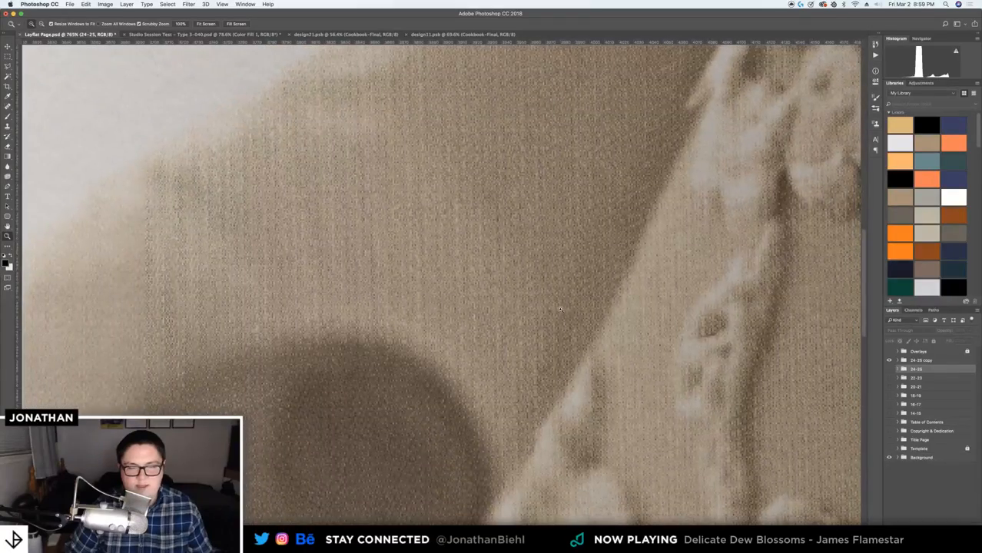
{"action": "left_click_drag", "start_coordinate": [256, 284], "coordinate": [236, 260]}
{"action": "key", "text": "super+1"}
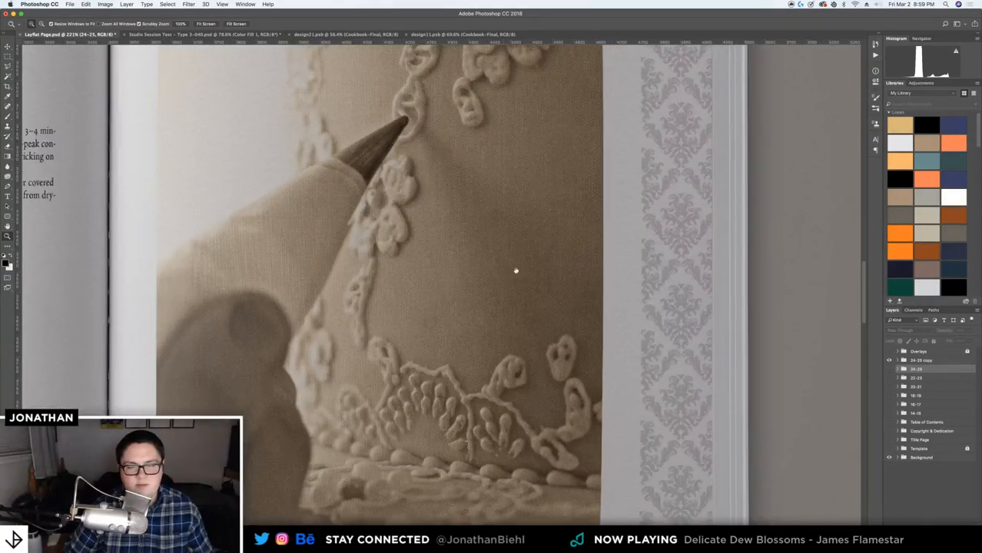
{"action": "left_click_drag", "start_coordinate": [514, 270], "coordinate": [547, 302]}
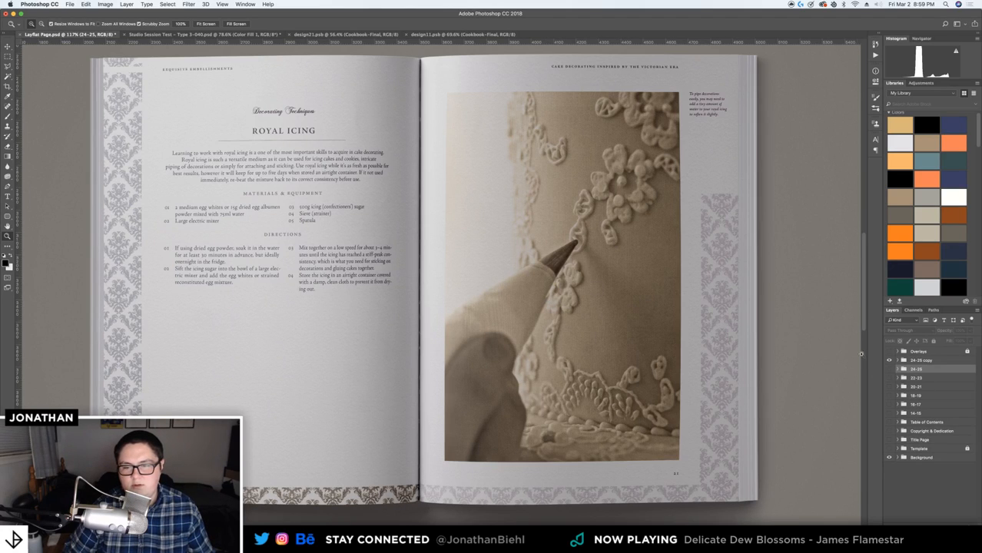
Compare the 24-25 copy with the original 24-25 group by alternating their visibility, leaving the copy shown
{"action": "left_click", "coordinate": [912, 364]}
{"action": "left_click", "coordinate": [889, 360]}
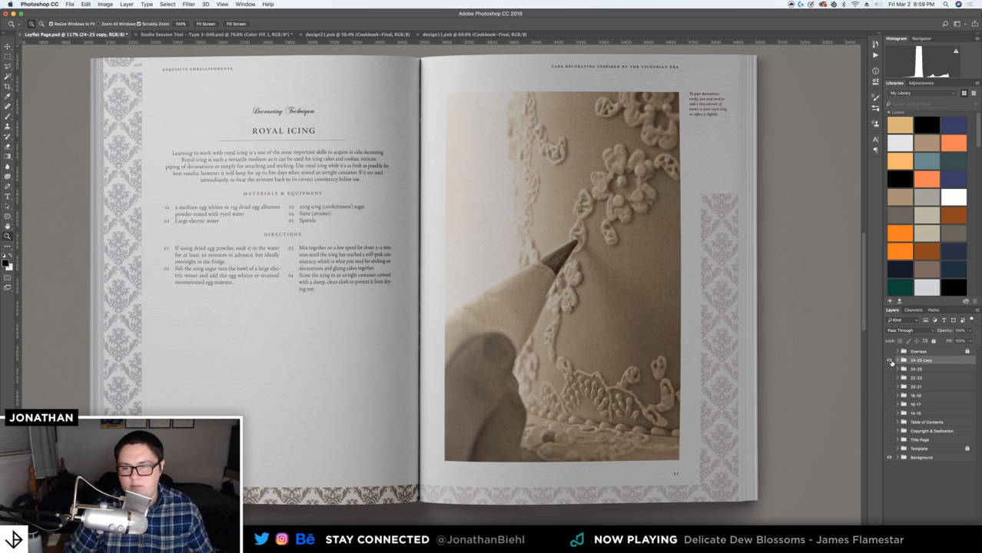
{"action": "left_click", "coordinate": [888, 377]}
{"action": "left_click", "coordinate": [890, 369]}
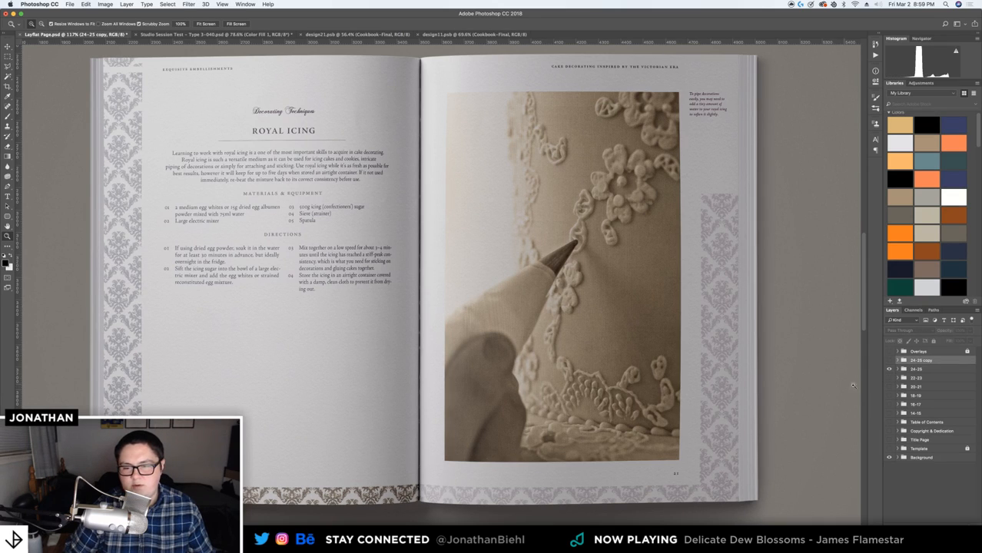
{"action": "left_click", "coordinate": [889, 370]}
{"action": "left_click", "coordinate": [889, 360]}
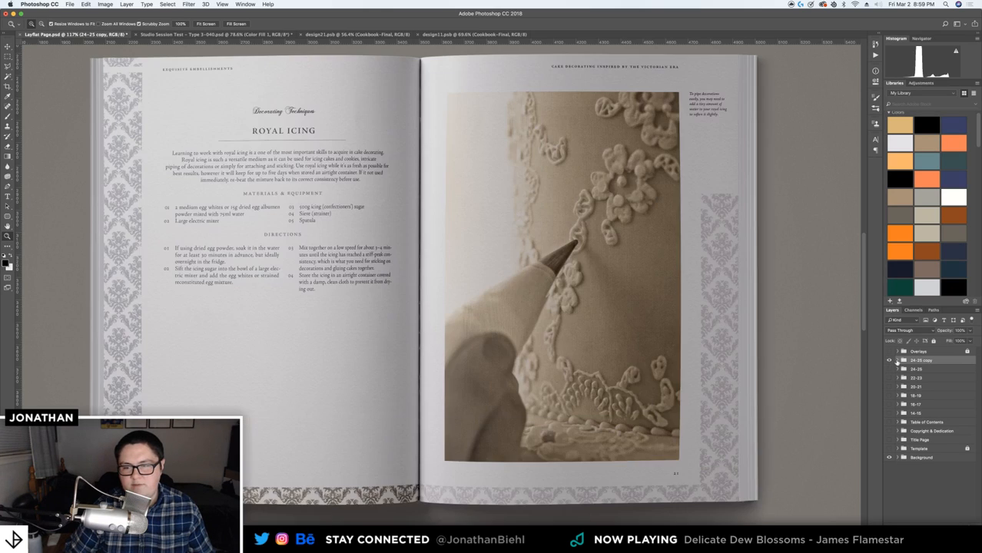
Open the left page design inside the 24-25 copy and place the Making a Piping Bag spread from the cookbook file
{"action": "left_click", "coordinate": [897, 360]}
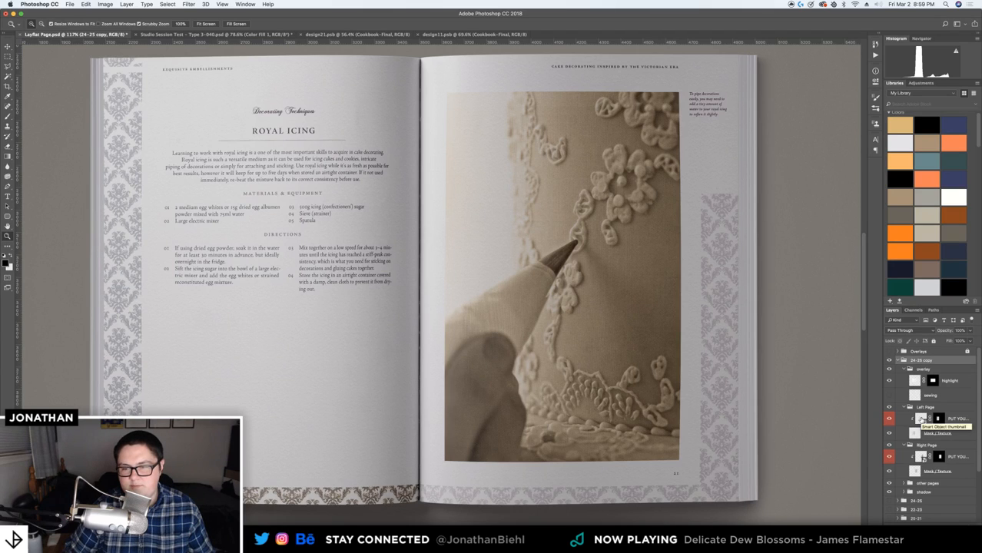
{"action": "double_click", "coordinate": [920, 419]}
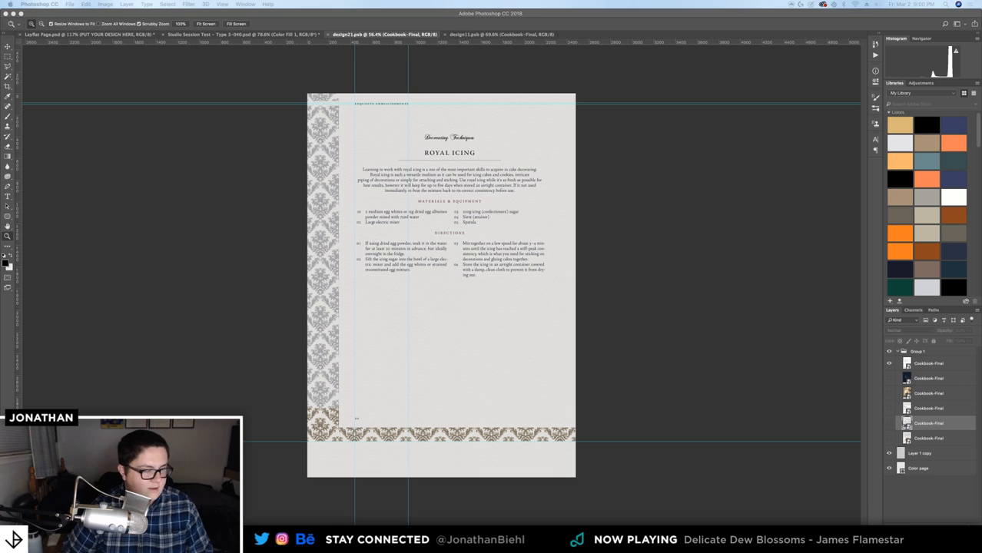
{"action": "left_click_drag", "start_coordinate": [334, 307], "coordinate": [377, 234]}
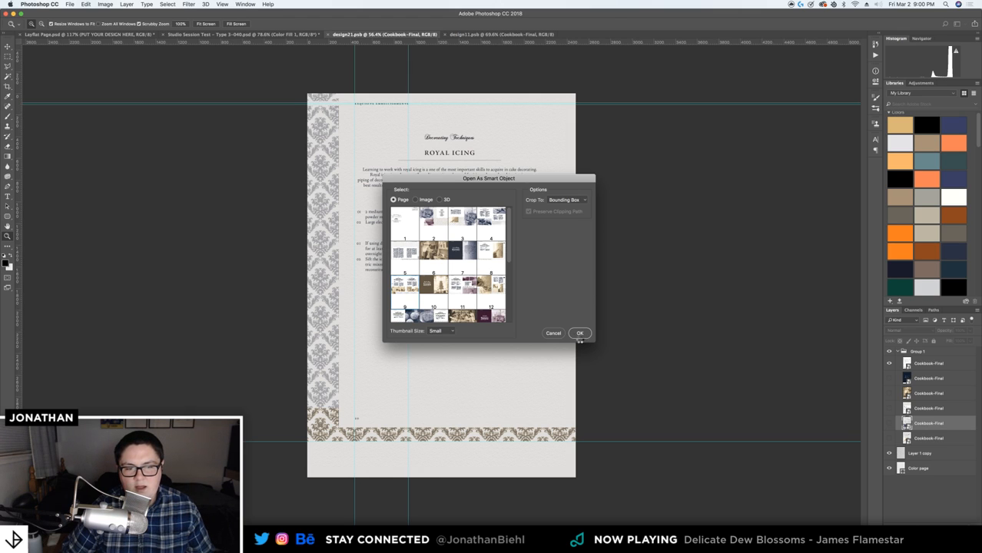
{"action": "left_click", "coordinate": [579, 333]}
Fit the placed spread from the page's upper-left corner down to the lower guide and stack it above the other Cookbook-Final layers
{"action": "left_click_drag", "start_coordinate": [519, 343], "coordinate": [525, 232]}
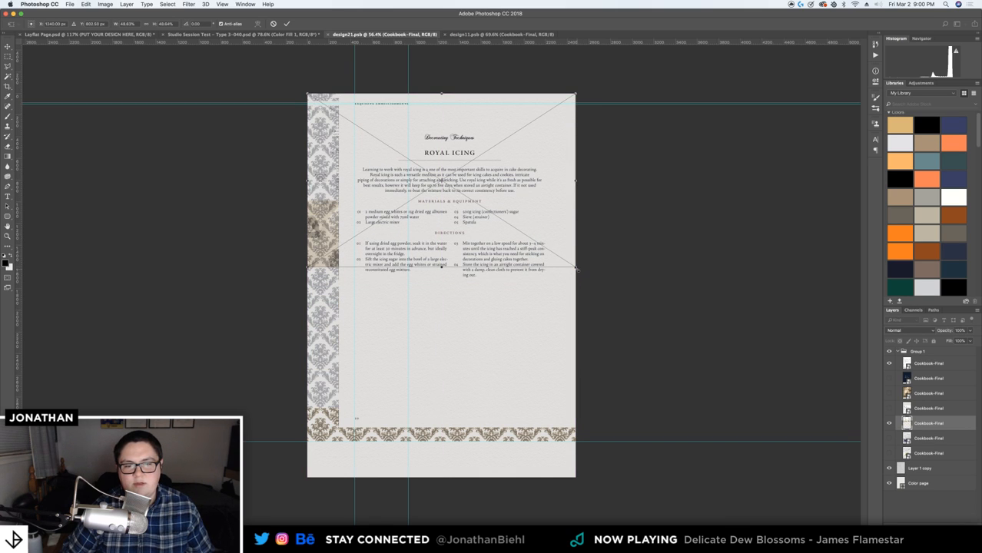
{"action": "left_click_drag", "start_coordinate": [580, 271], "coordinate": [857, 421]}
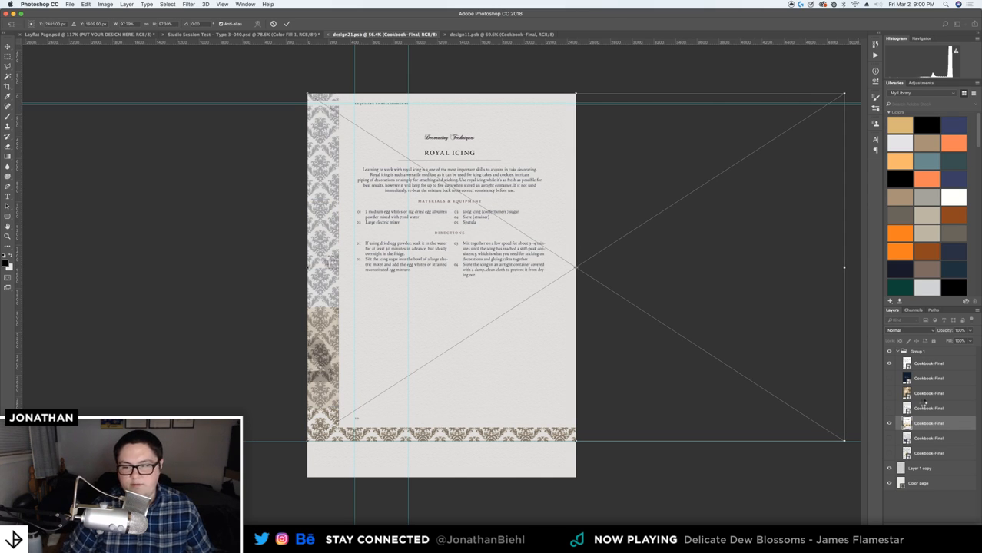
{"action": "key", "text": "Return"}
{"action": "left_click_drag", "start_coordinate": [917, 420], "coordinate": [914, 360]}
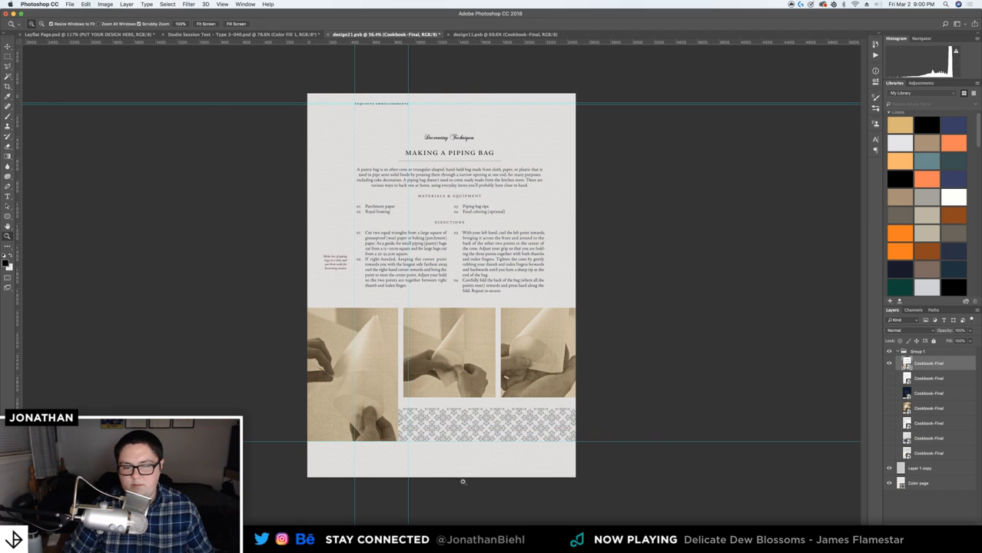
Check the Making a Piping Bag page's lower pattern and photos against the guide, and save design21.psb
{"action": "left_click_drag", "start_coordinate": [449, 466], "coordinate": [519, 463]}
{"action": "scroll", "coordinate": [521, 407], "scroll_direction": "down", "scroll_amount": 5}
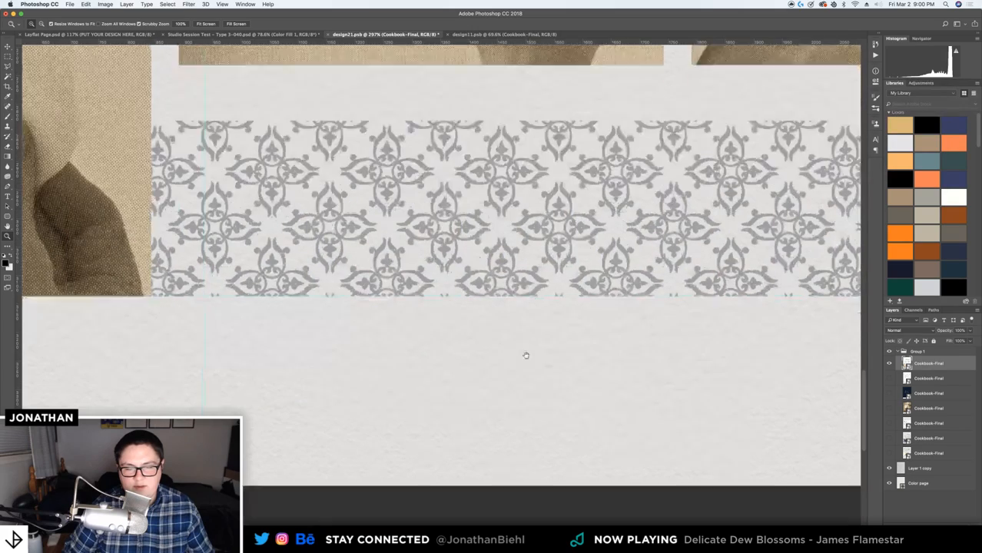
{"action": "left_click_drag", "start_coordinate": [534, 312], "coordinate": [550, 328]}
{"action": "left_click_drag", "start_coordinate": [503, 397], "coordinate": [487, 392]}
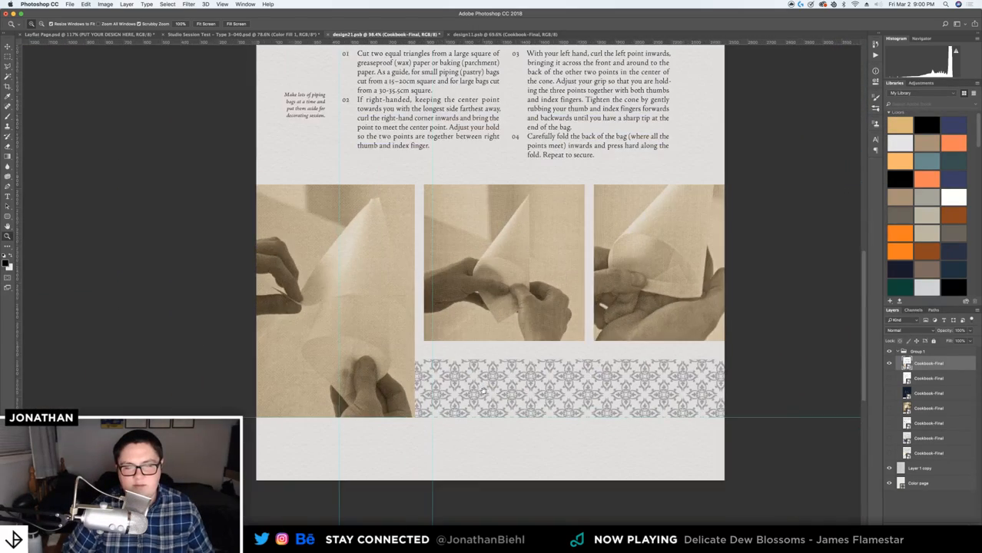
{"action": "left_click_drag", "start_coordinate": [526, 300], "coordinate": [519, 347]}
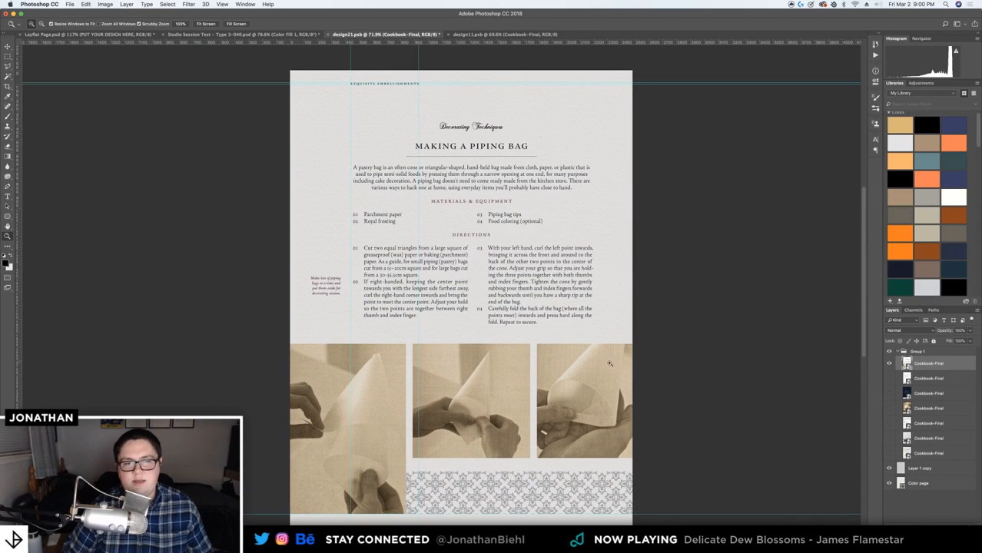
{"action": "key", "text": "super+s"}
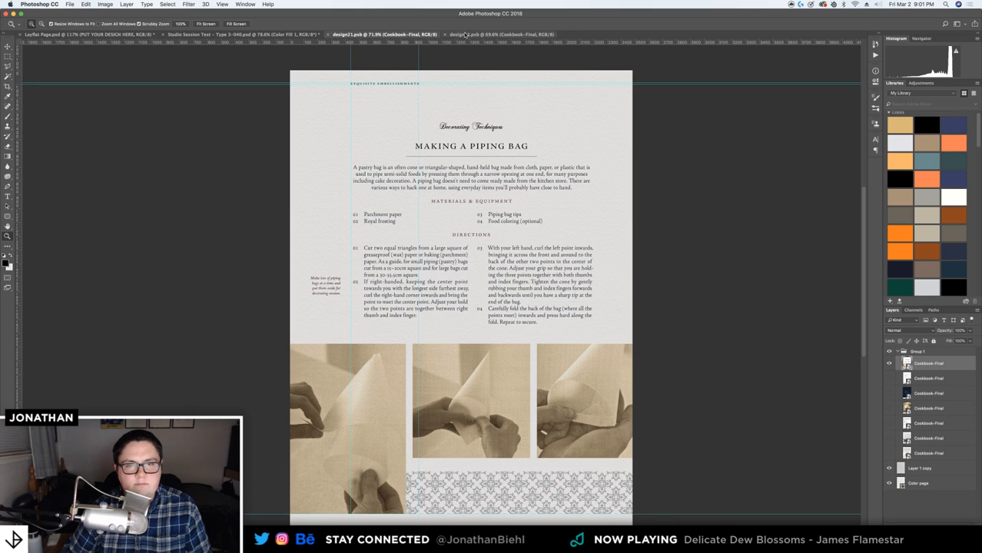
Switch to design11.psb and place the same cookbook spread for the right page
{"action": "left_click", "coordinate": [497, 35]}
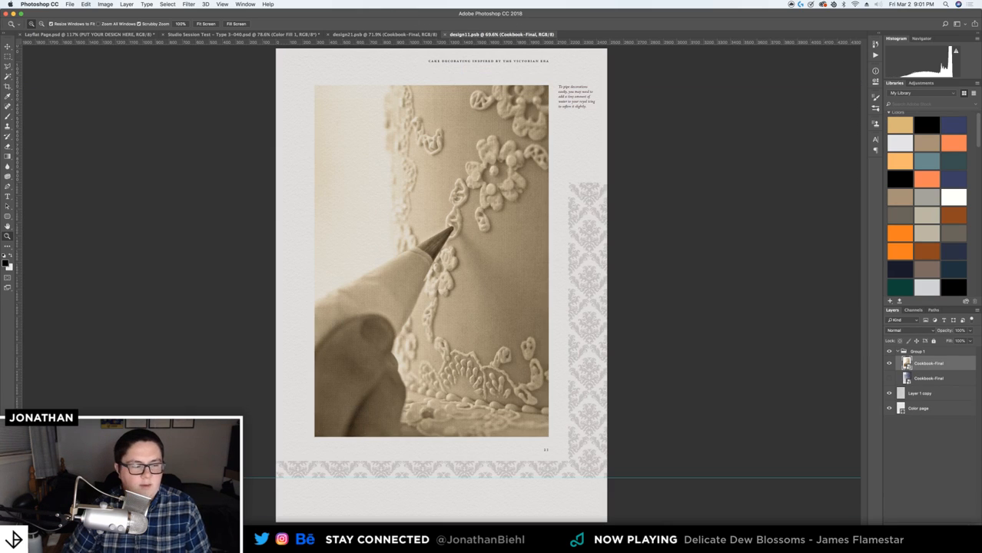
{"action": "left_click_drag", "start_coordinate": [478, 251], "coordinate": [579, 268]}
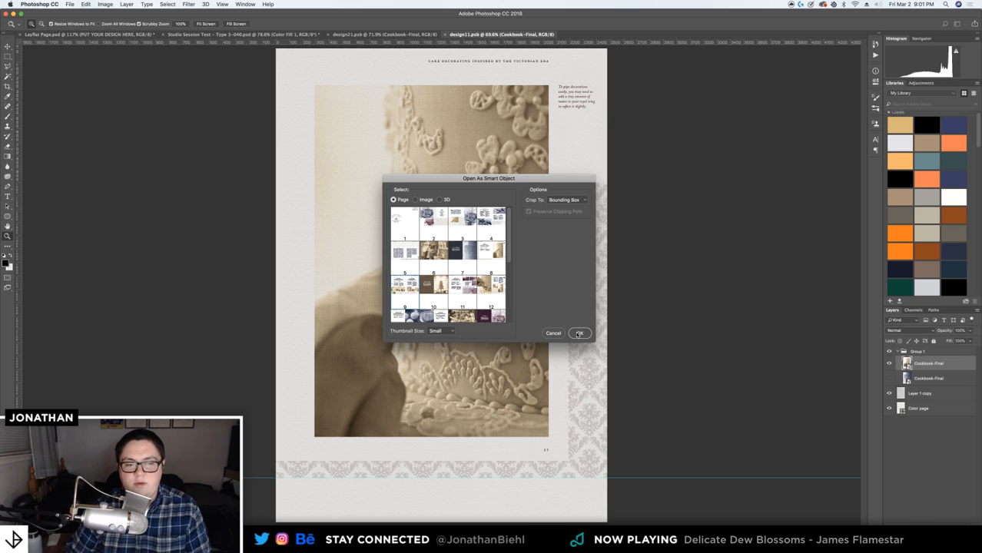
{"action": "left_click", "coordinate": [578, 333]}
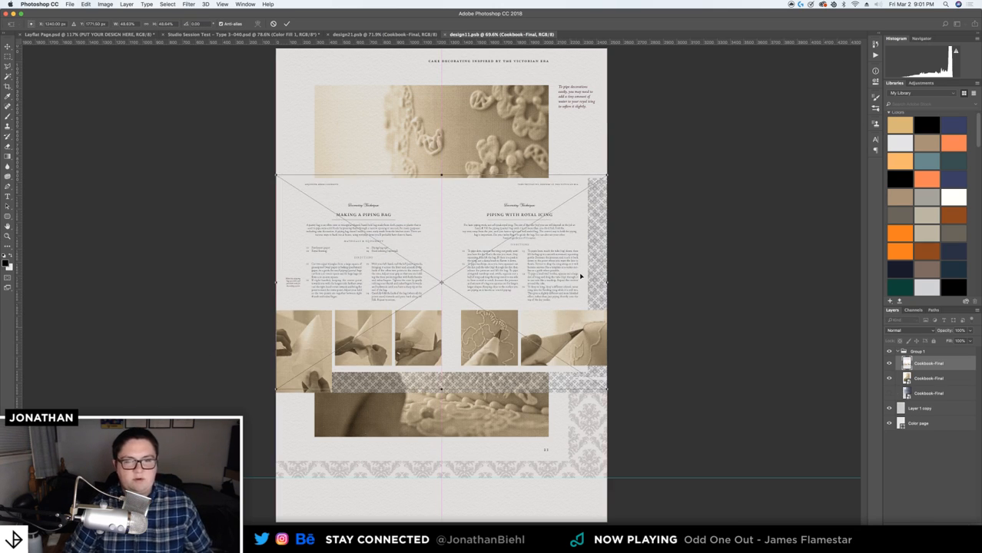
Enlarge the placed spread down to the lower guide, align its Piping with Royal Icing half to the page, and save design11.psb
{"action": "left_click_drag", "start_coordinate": [572, 323], "coordinate": [582, 202]}
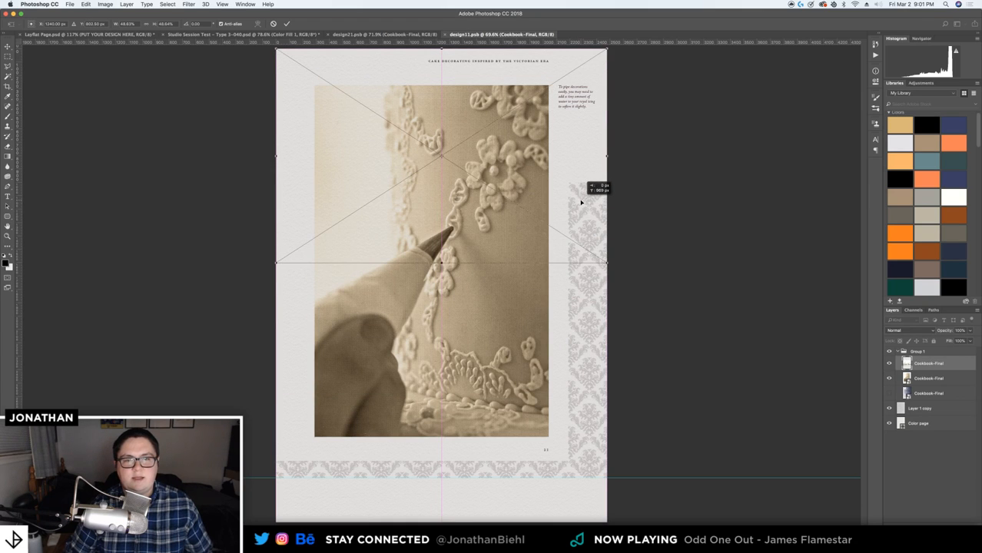
{"action": "left_click_drag", "start_coordinate": [277, 263], "coordinate": [34, 398]}
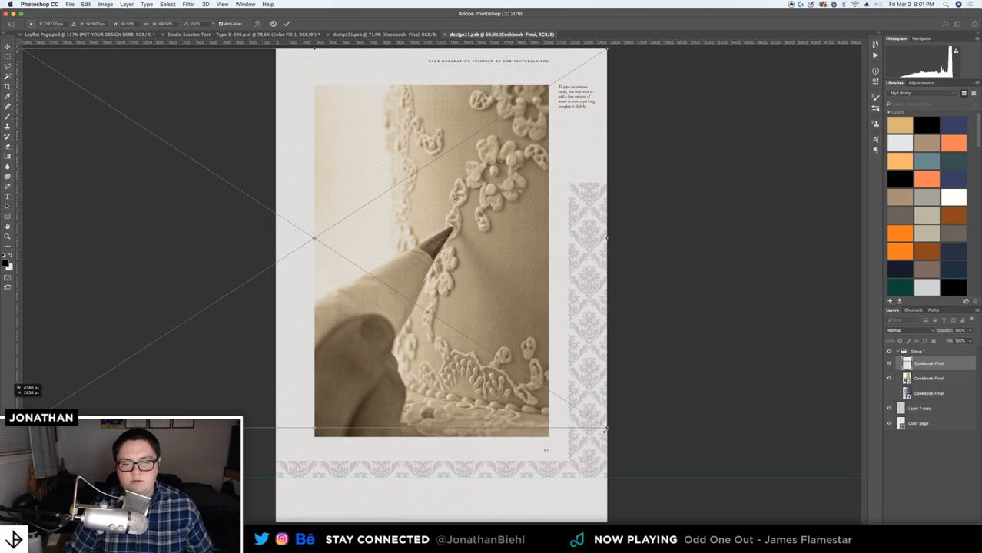
{"action": "left_click_drag", "start_coordinate": [605, 431], "coordinate": [686, 477]}
{"action": "key", "text": "Return"}
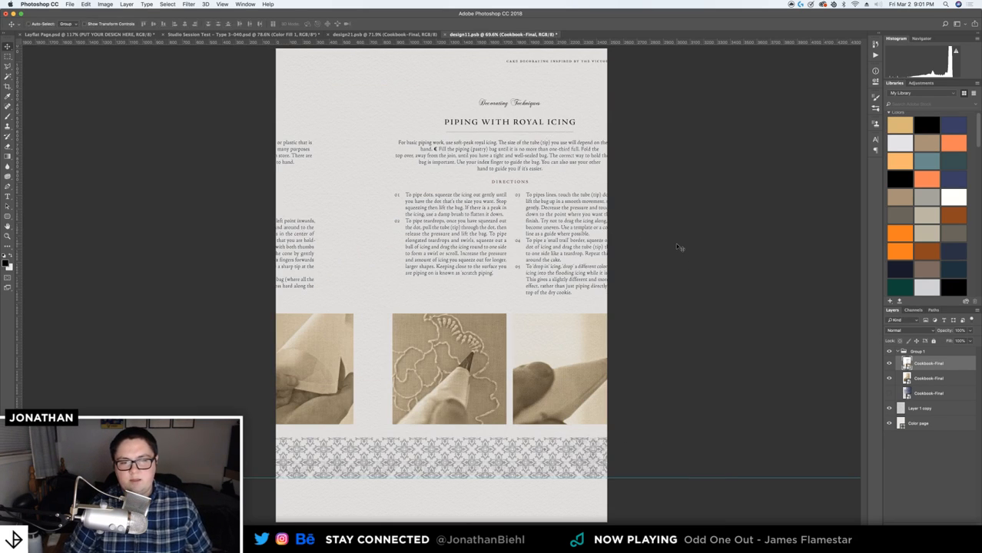
{"action": "left_click_drag", "start_coordinate": [570, 246], "coordinate": [610, 244]}
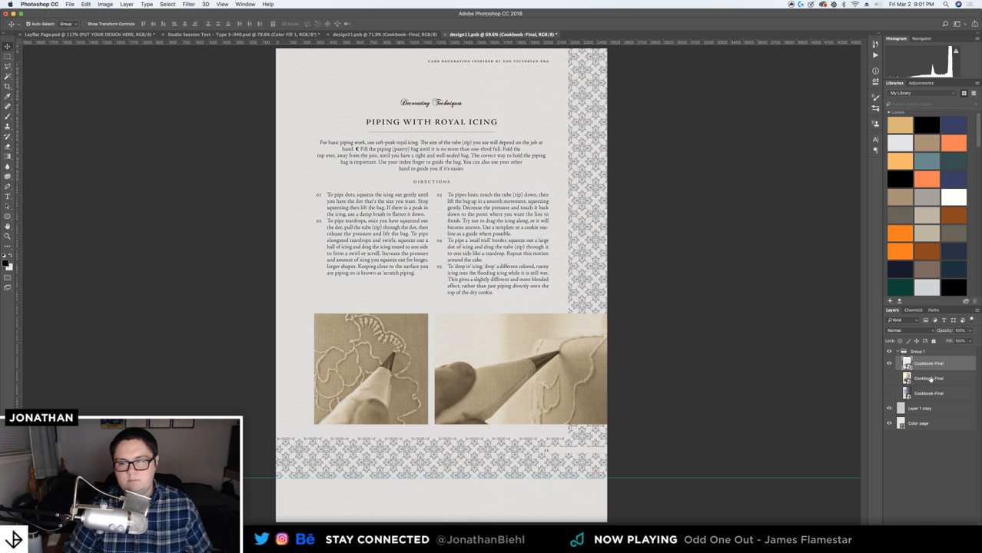
{"action": "key", "text": "super+s"}
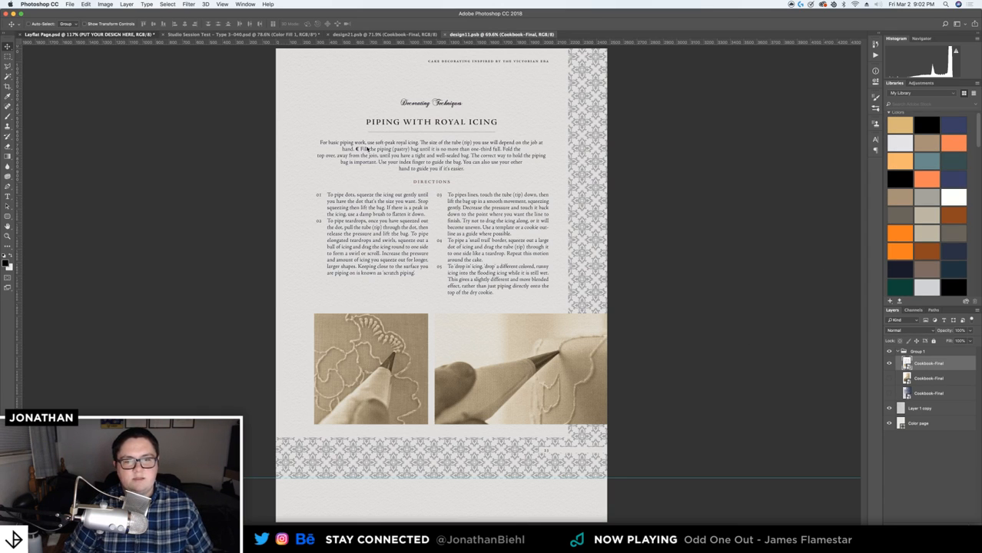
Return to Layflat Page.psd, examine both pages of the updated piping spread, and save the mockup
{"action": "left_click", "coordinate": [123, 35]}
{"action": "key", "text": "z"}
{"action": "left_click", "coordinate": [475, 198], "text": "alt"}
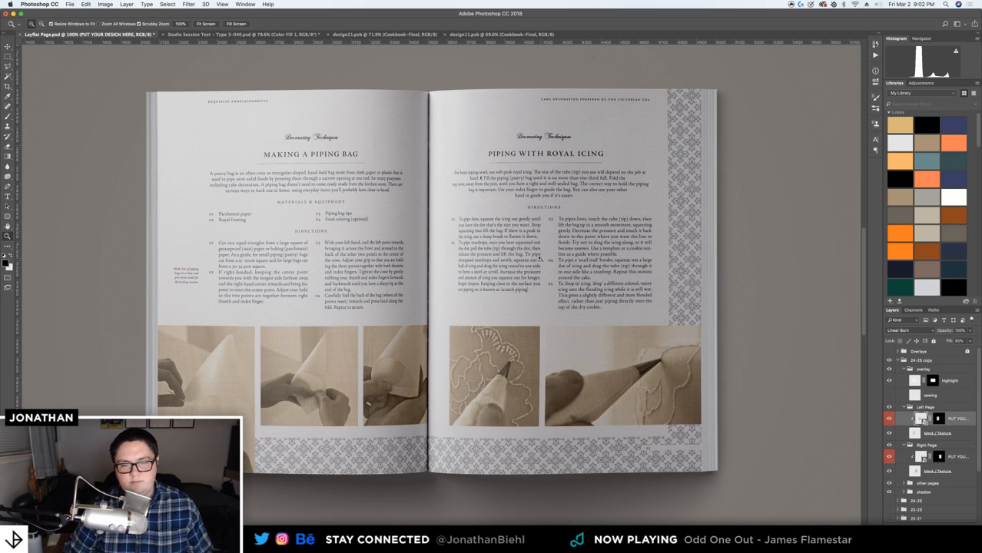
{"action": "left_click_drag", "start_coordinate": [485, 321], "coordinate": [458, 300]}
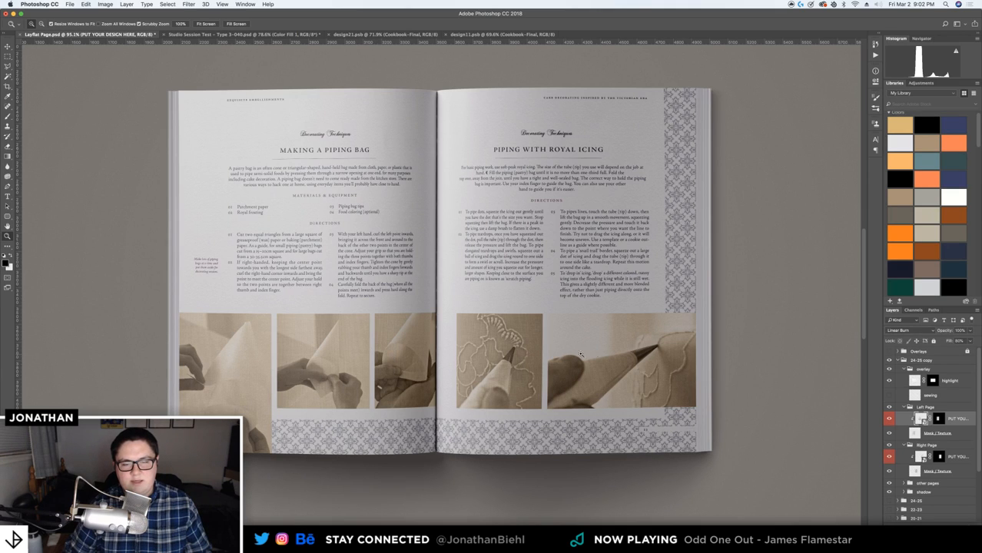
{"action": "left_click", "coordinate": [415, 284]}
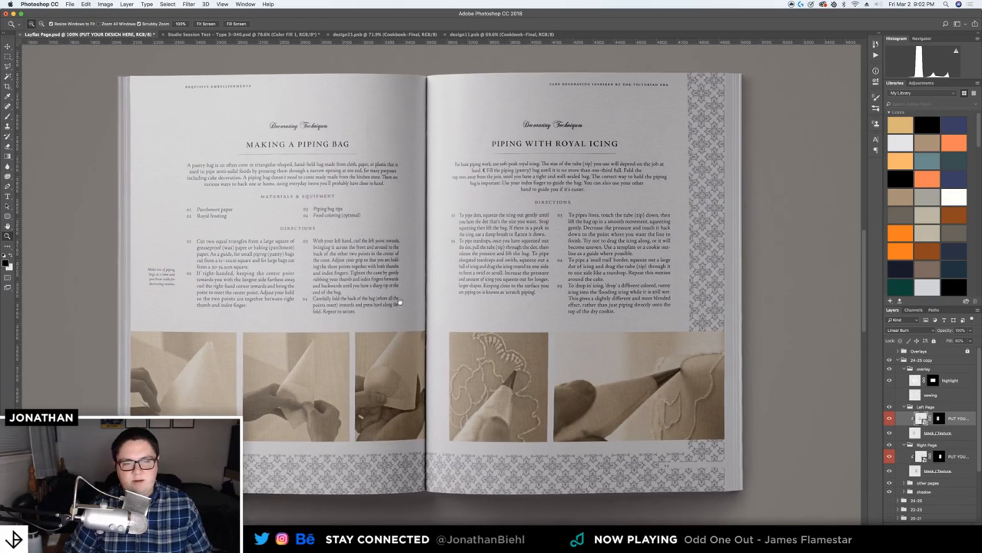
{"action": "key", "text": "v"}
{"action": "key", "text": "ctrl+s"}
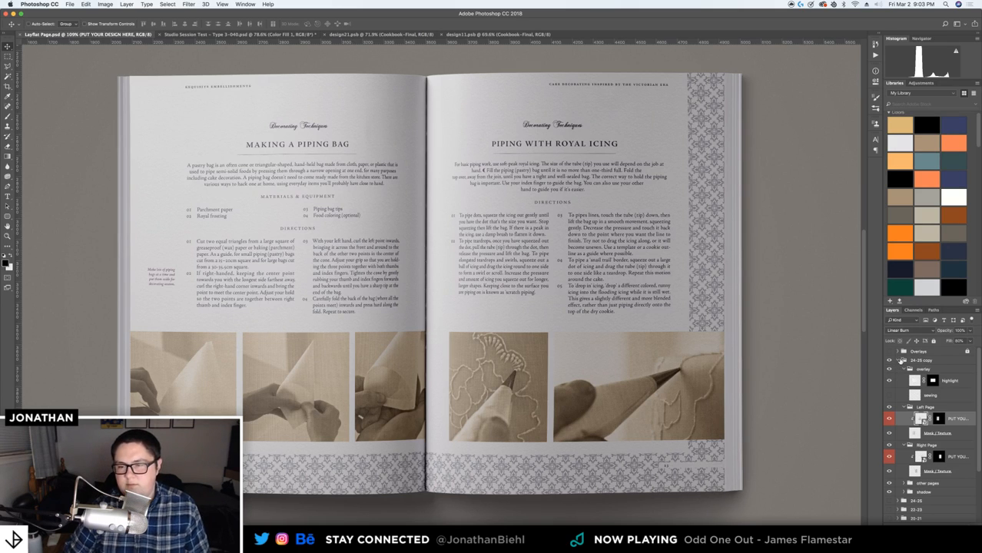
Collapse and hide the 24-25 copy group, and show the original 24-25 group
{"action": "left_click", "coordinate": [919, 361]}
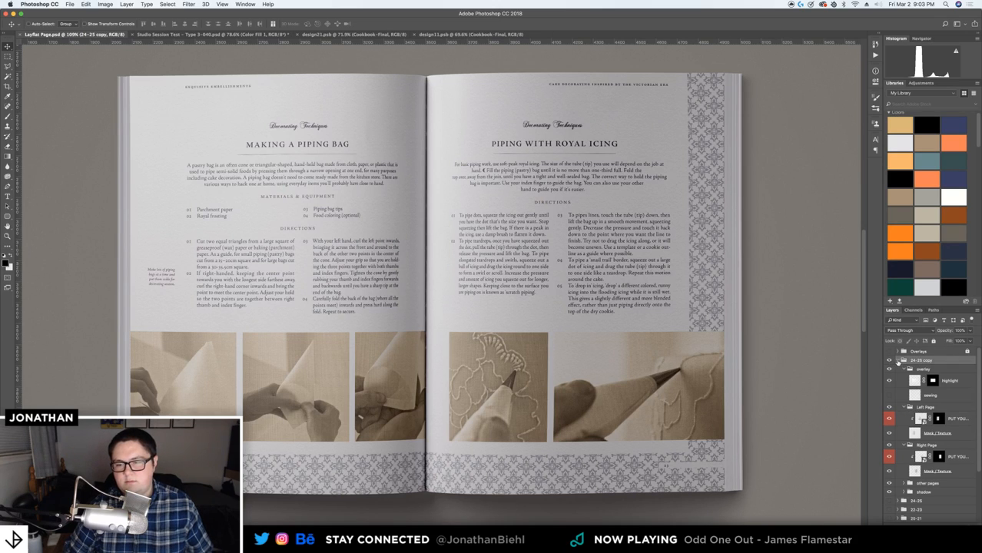
{"action": "left_click", "coordinate": [897, 361]}
{"action": "left_click", "coordinate": [890, 360]}
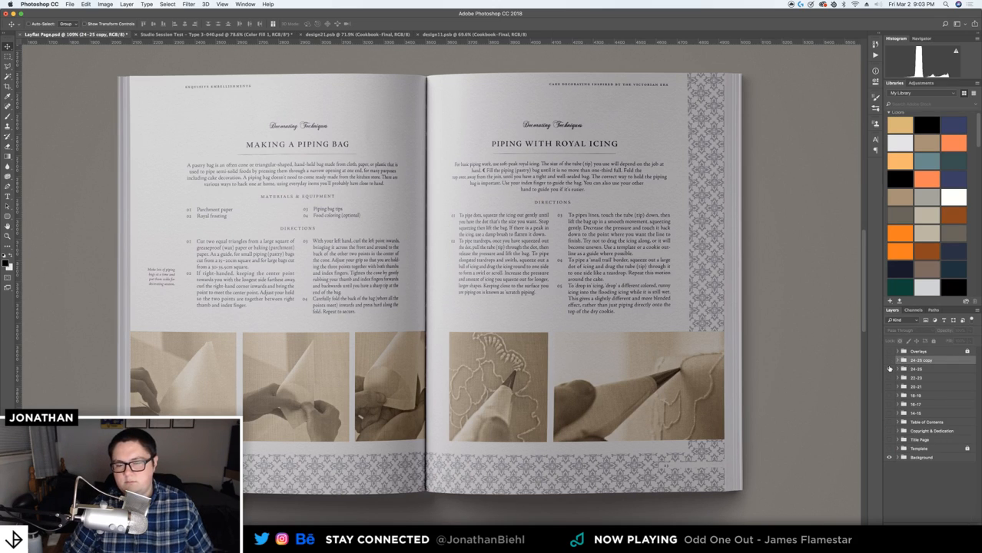
{"action": "left_click", "coordinate": [890, 369]}
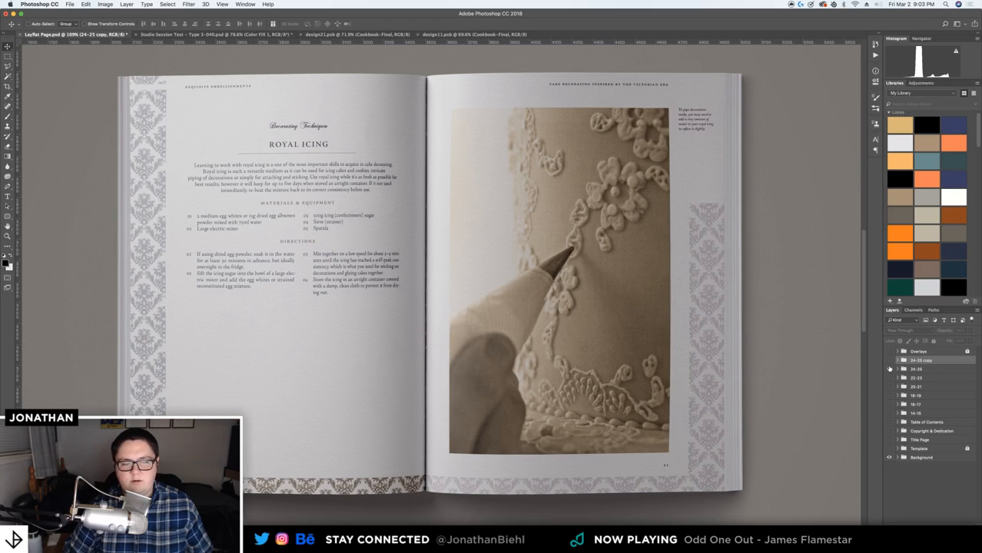
Hide the 24-25 group and show the 22-23 group with the Decorating Techniques spread
{"action": "left_click", "coordinate": [912, 369]}
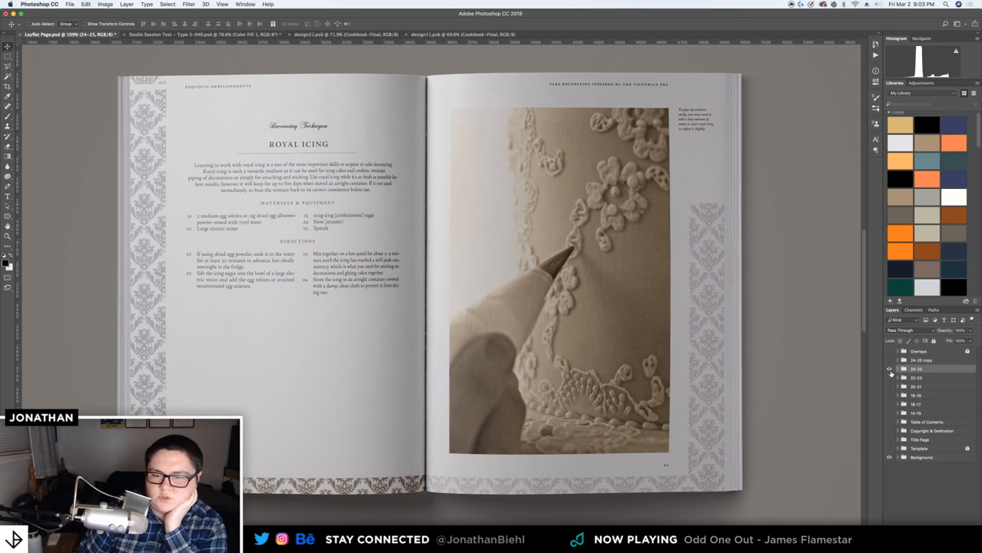
{"action": "left_click", "coordinate": [889, 370]}
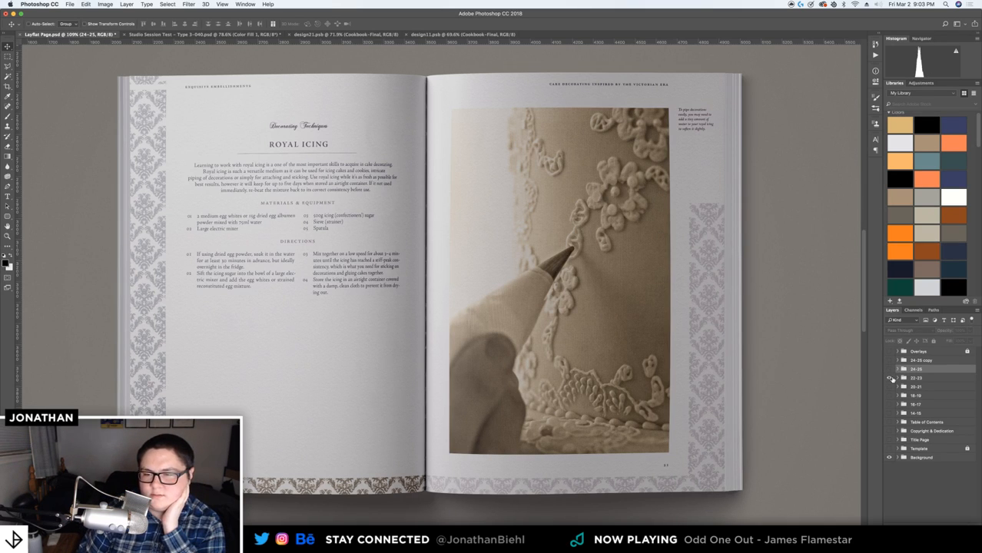
{"action": "left_click", "coordinate": [891, 379]}
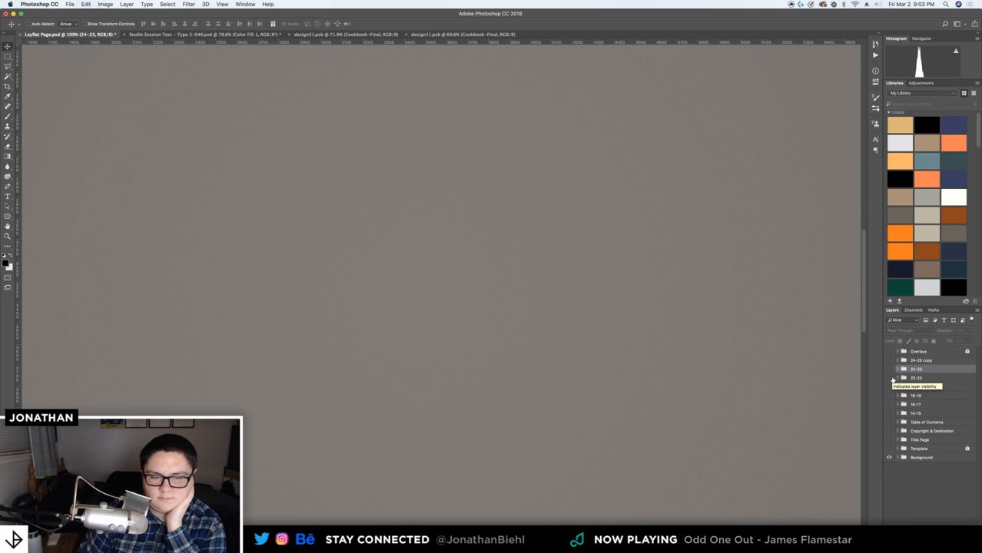
{"action": "left_click", "coordinate": [891, 379]}
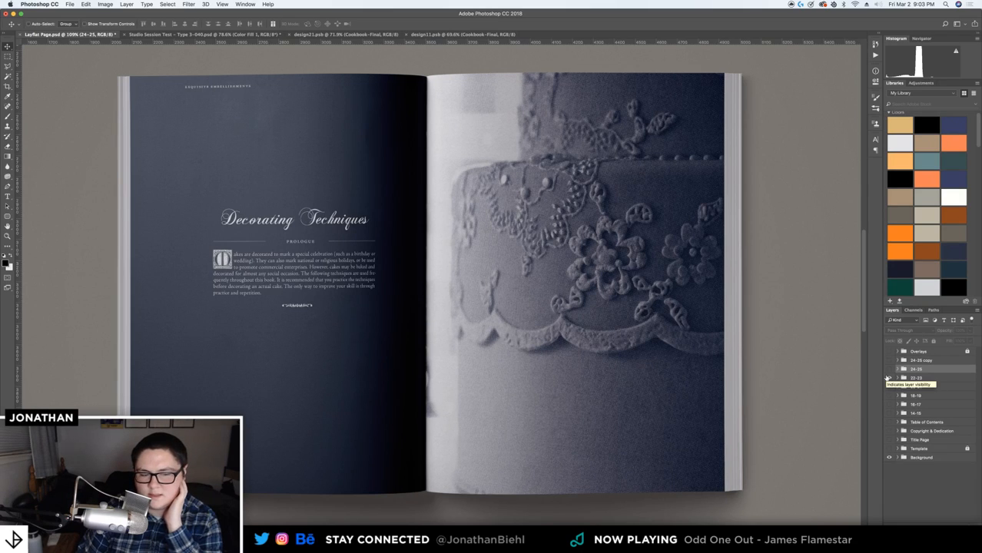
{"action": "left_click", "coordinate": [889, 378]}
Rename the 24-25 group as 20-21 and the 22-23 group as 18-19
{"action": "double_click", "coordinate": [914, 369]}
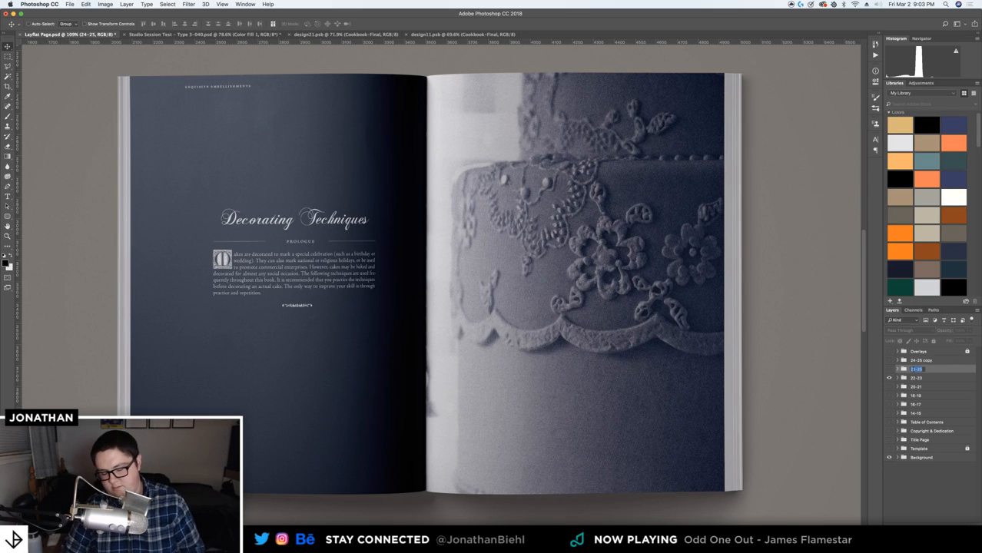
{"action": "type", "text": "2"}
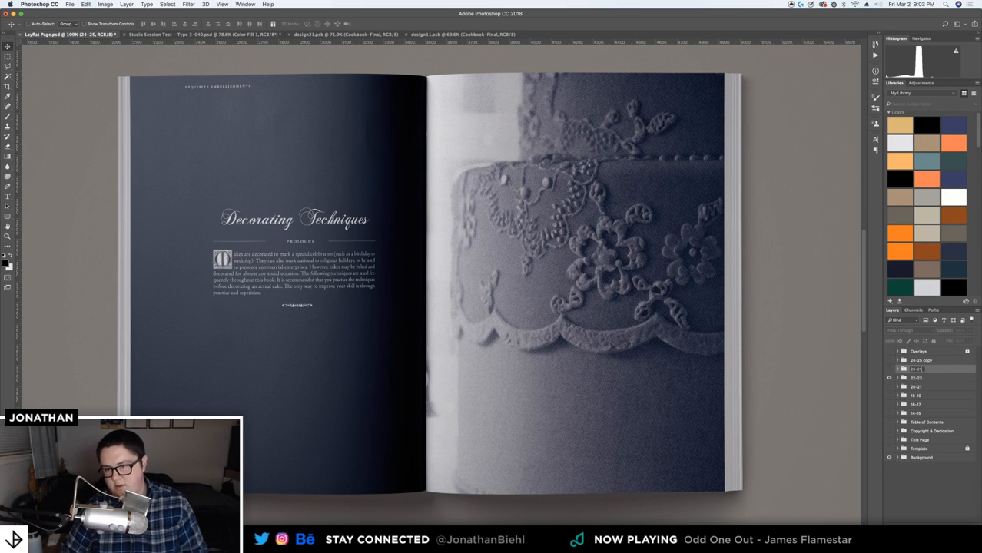
{"action": "type", "text": "0-21"}
{"action": "key", "text": "Return"}
{"action": "double_click", "coordinate": [914, 378]}
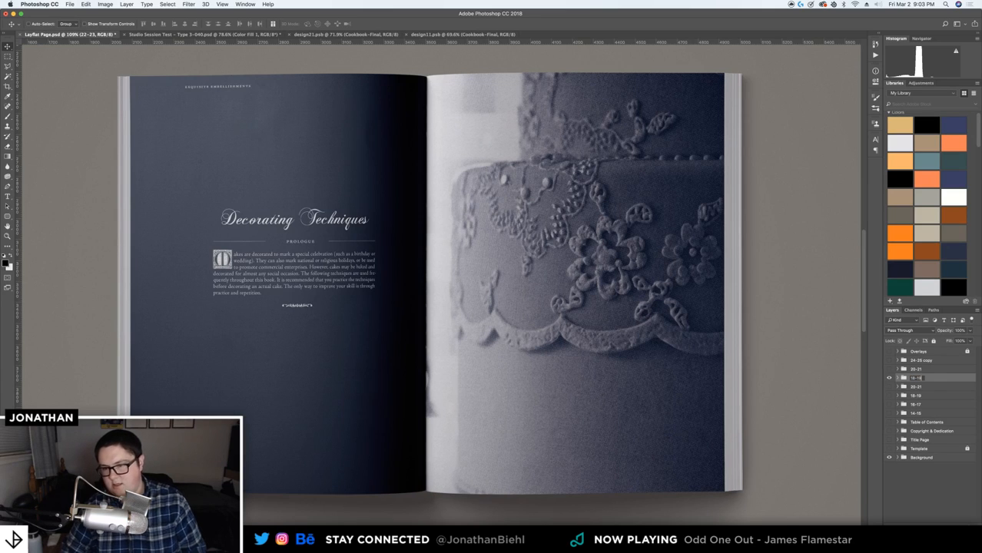
{"action": "type", "text": "18-19"}
{"action": "key", "text": "Return"}
Rename the kitchen photo spread's group below 18-19 as 16-17, and show it instead of the 18-19 group
{"action": "double_click", "coordinate": [915, 387]}
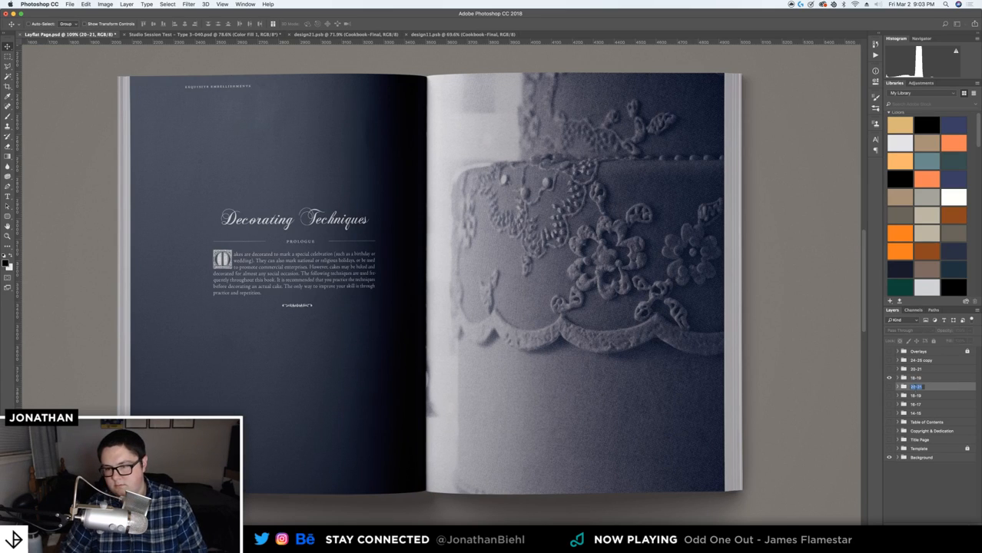
{"action": "type", "text": "1"}
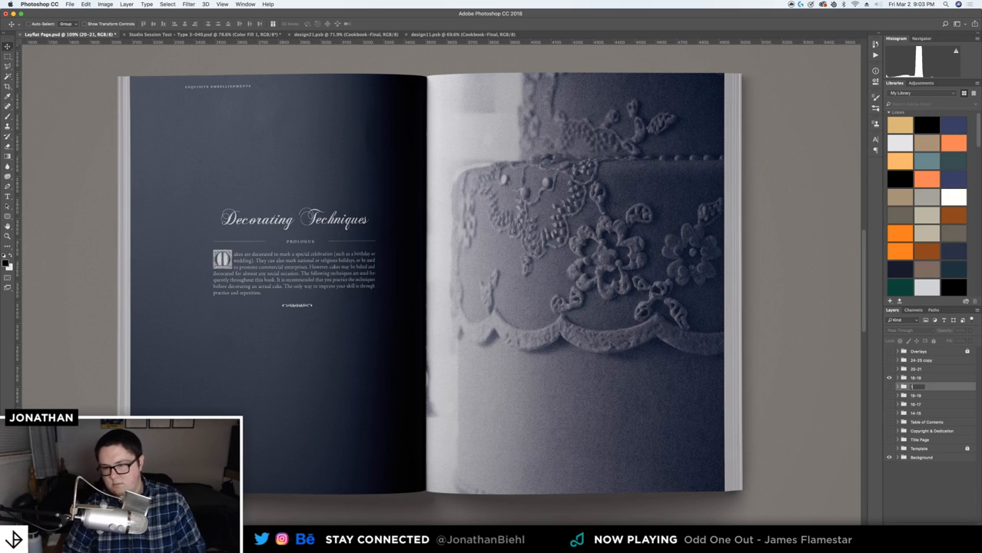
{"action": "type", "text": "6-17"}
{"action": "key", "text": "Return"}
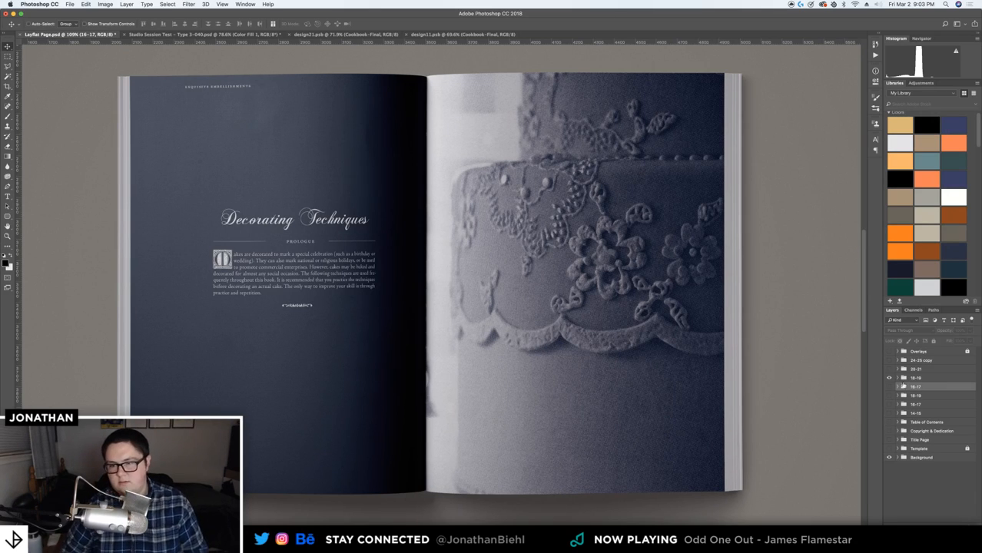
{"action": "left_click", "coordinate": [889, 379]}
{"action": "left_click", "coordinate": [889, 388]}
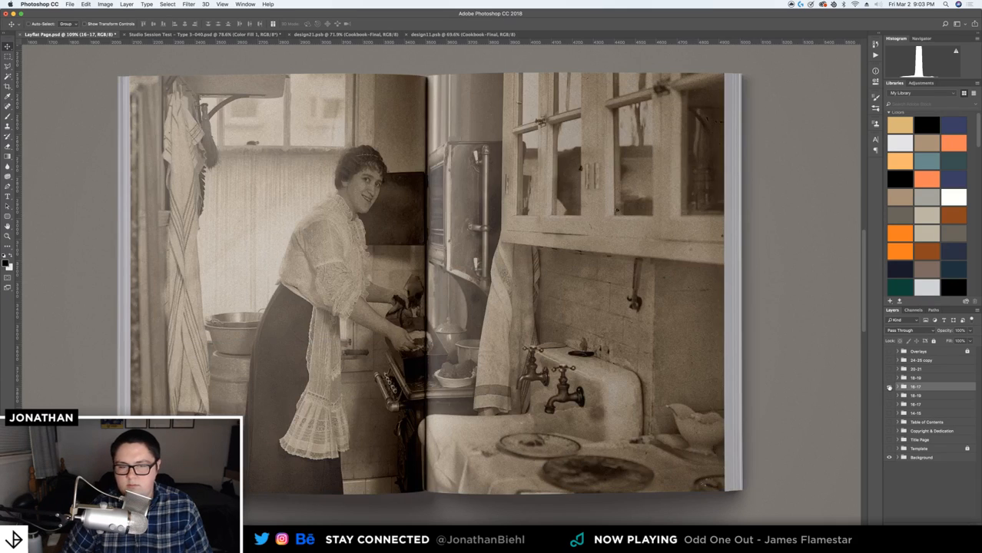
Show the Background text spread's group in place of 16-17 and rename it as 14-15
{"action": "left_click", "coordinate": [889, 388]}
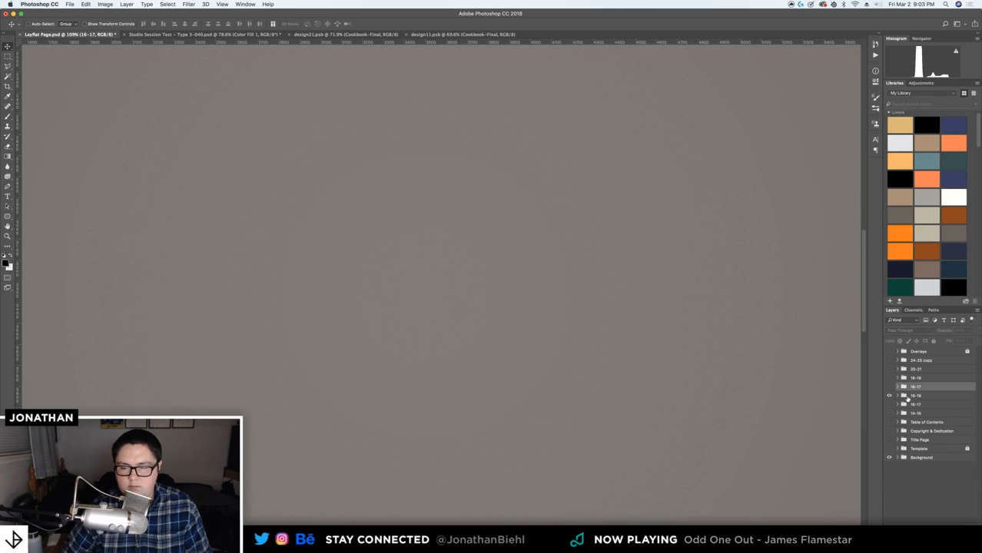
{"action": "left_click", "coordinate": [889, 395]}
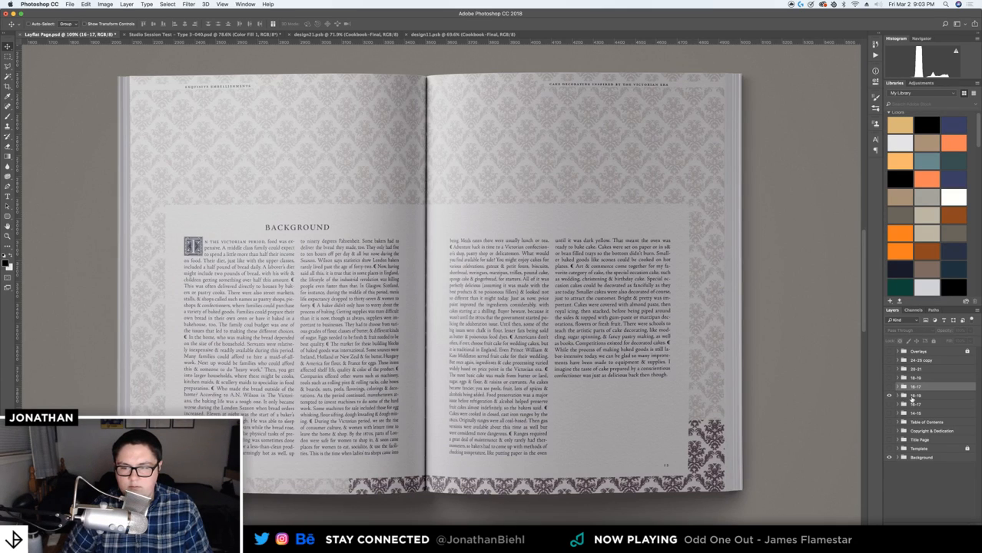
{"action": "double_click", "coordinate": [924, 396]}
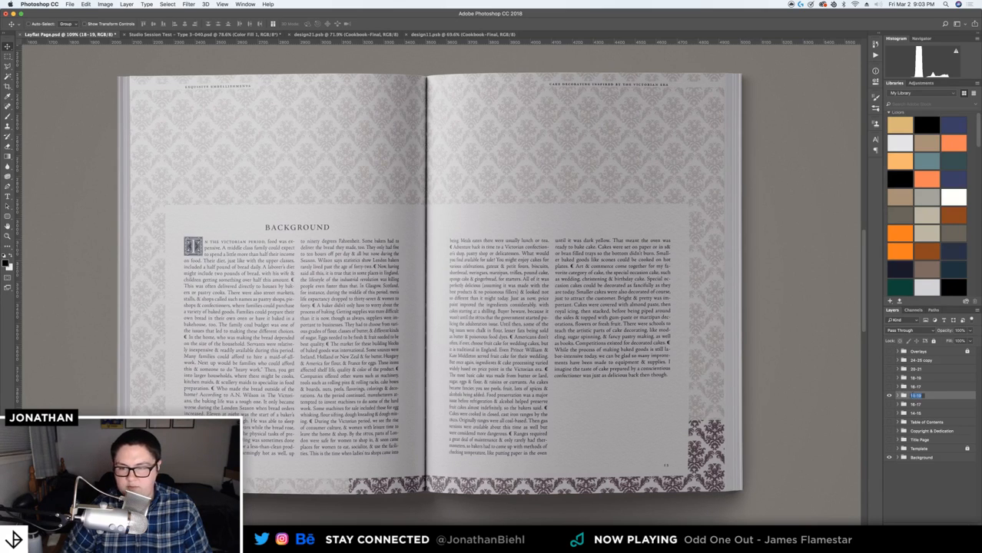
{"action": "type", "text": "14-"}
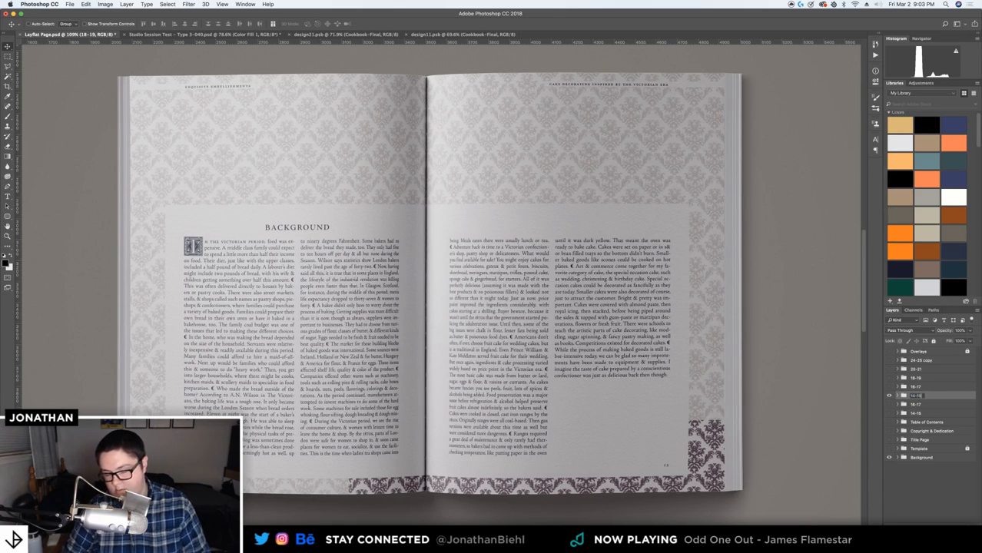
{"action": "type", "text": "15"}
{"action": "key", "text": "Return"}
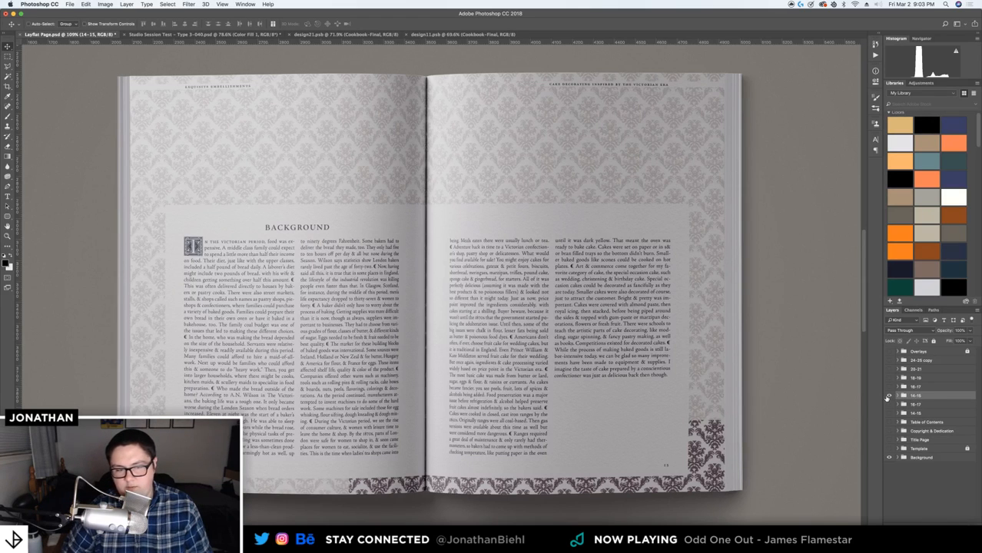
Show the Tools & Equipment spread's group in place of 14-15 and rename it as 12-13
{"action": "left_click", "coordinate": [888, 396]}
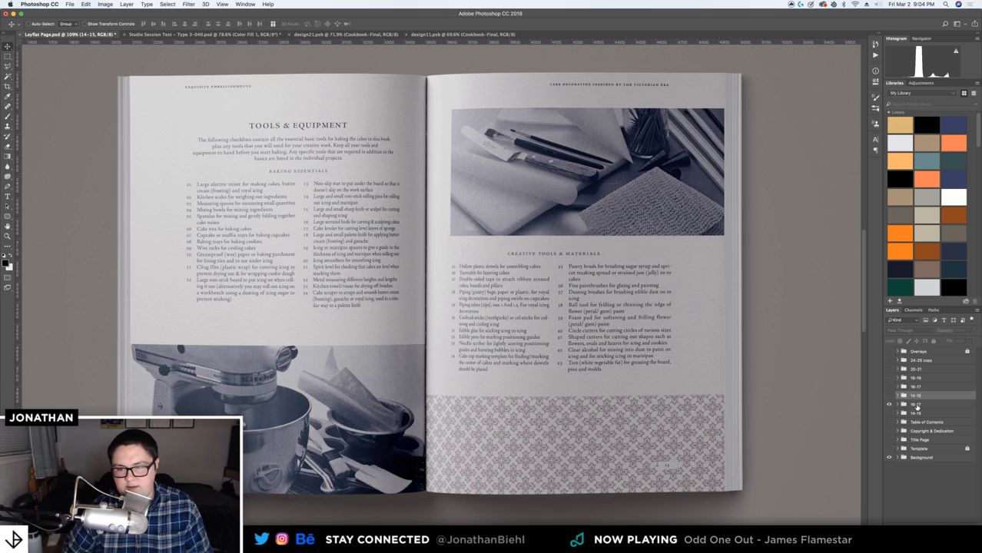
{"action": "left_click", "coordinate": [916, 406]}
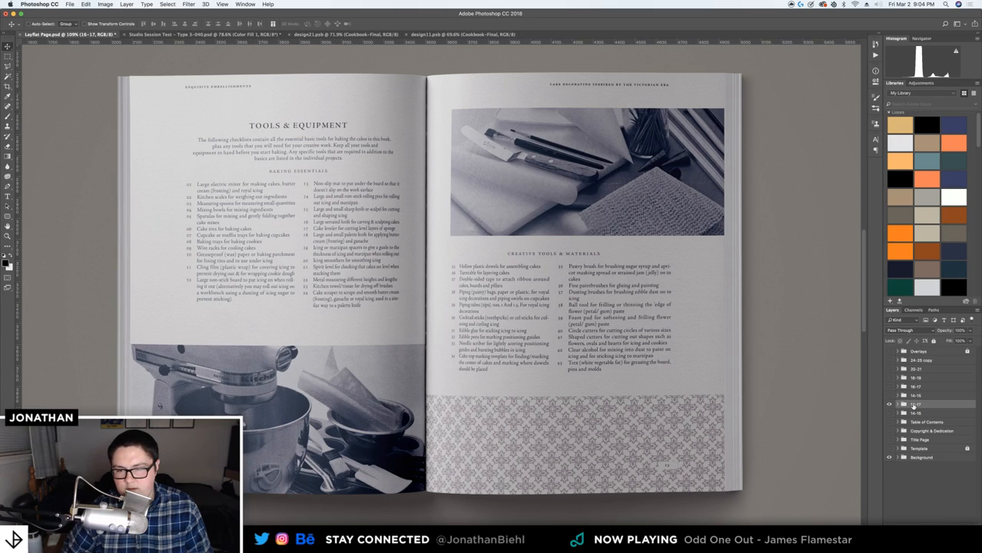
{"action": "double_click", "coordinate": [915, 405]}
{"action": "type", "text": "12-1"}
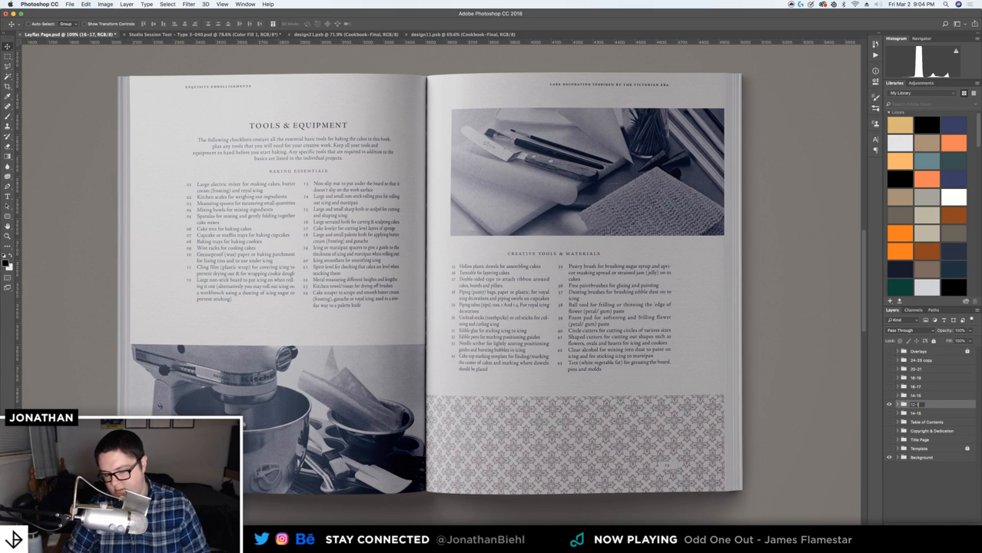
{"action": "type", "text": "3"}
{"action": "key", "text": "Return"}
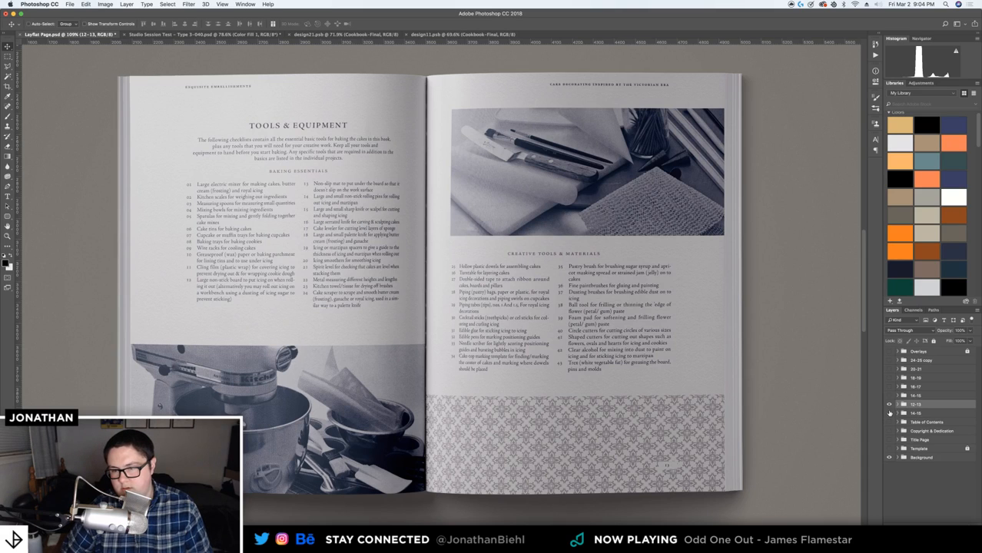
Show the Introduction spread's group in place of 12-13, check its printed page number, and rename the group as 10-11
{"action": "left_click", "coordinate": [889, 407]}
{"action": "left_click", "coordinate": [889, 413]}
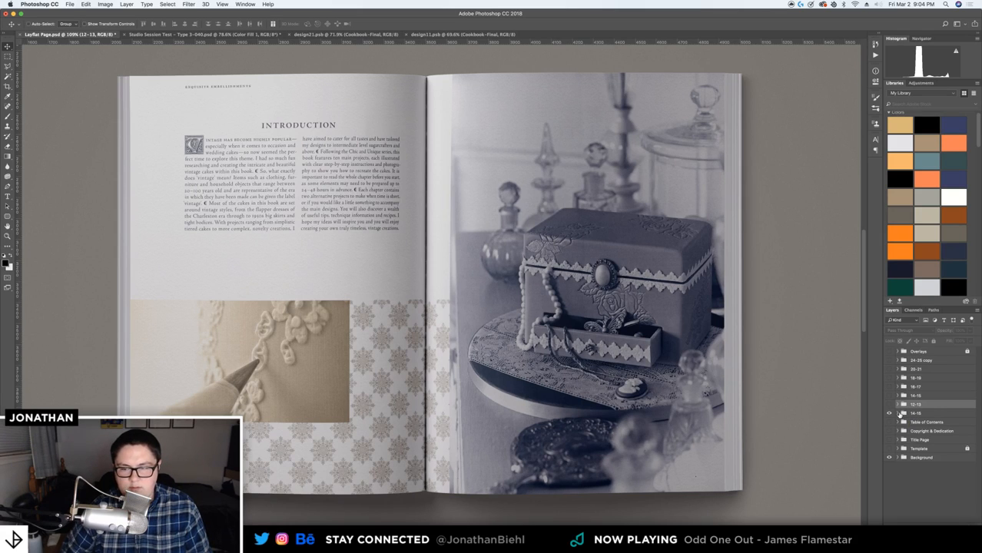
{"action": "key", "text": "z"}
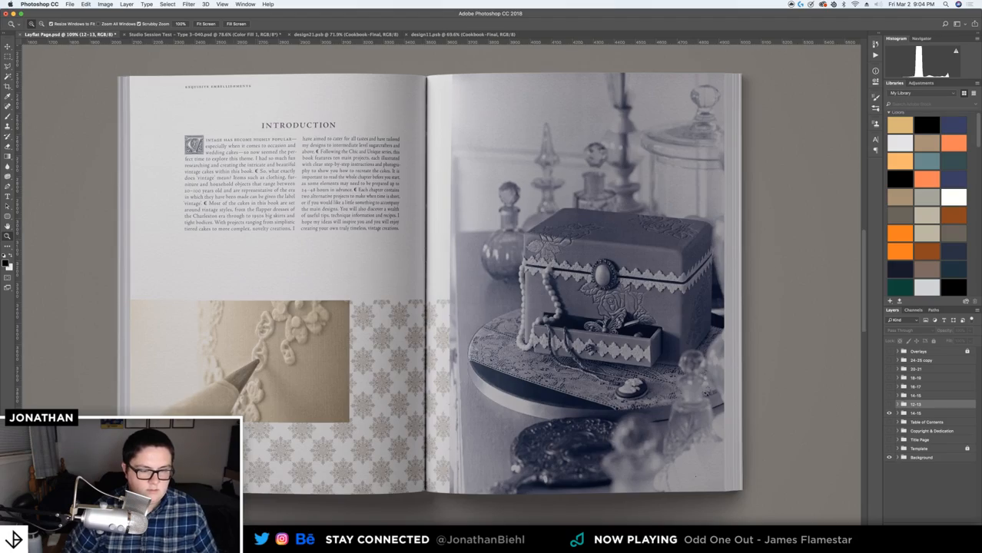
{"action": "left_click_drag", "start_coordinate": [329, 465], "coordinate": [320, 406]}
{"action": "key", "text": "v"}
{"action": "left_click", "coordinate": [897, 413]}
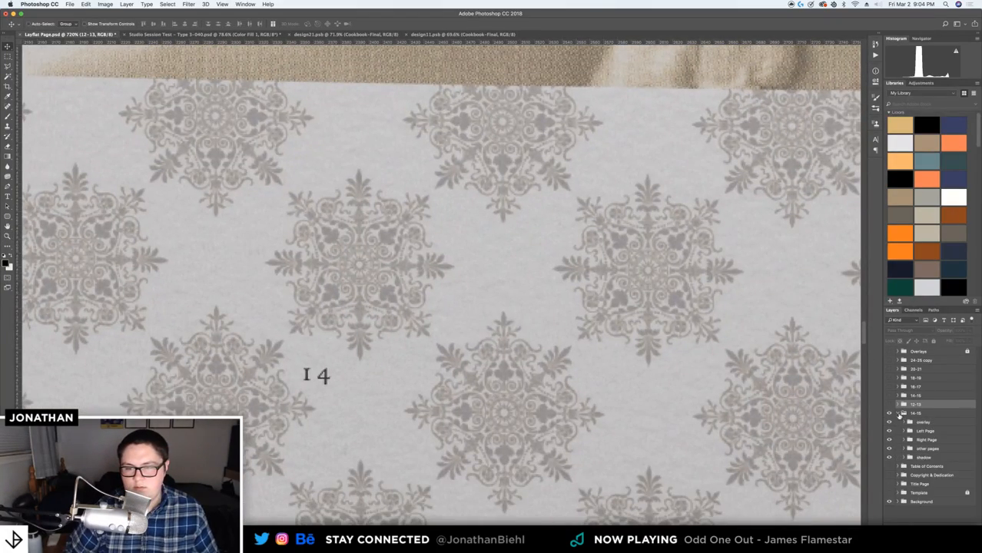
{"action": "double_click", "coordinate": [915, 413]}
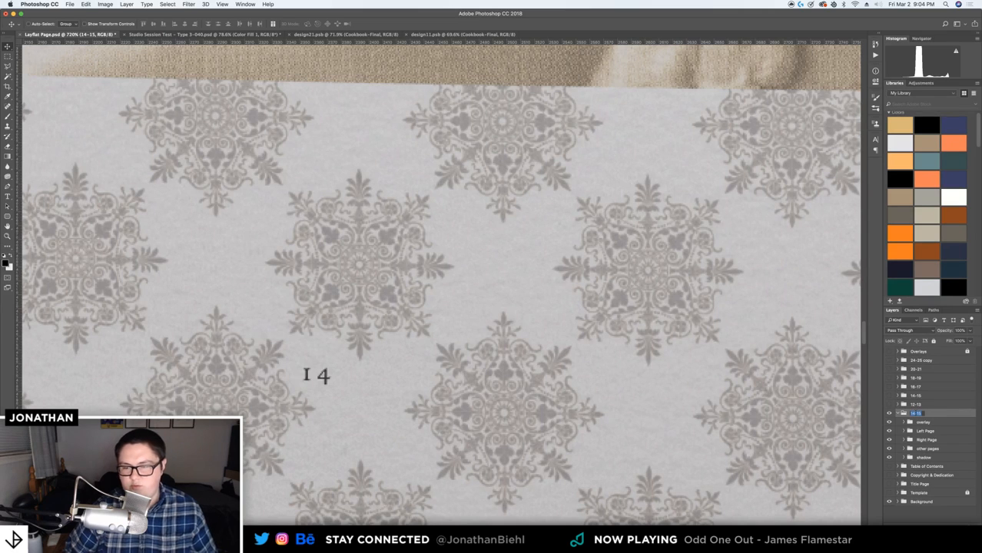
{"action": "key", "text": "BackSpace"}
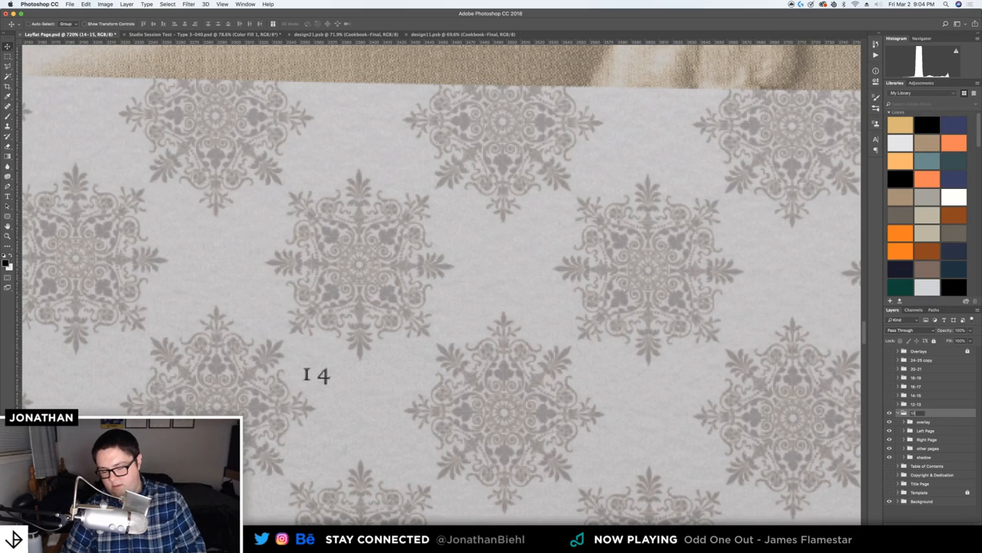
{"action": "type", "text": "10-11"}
{"action": "key", "text": "Return"}
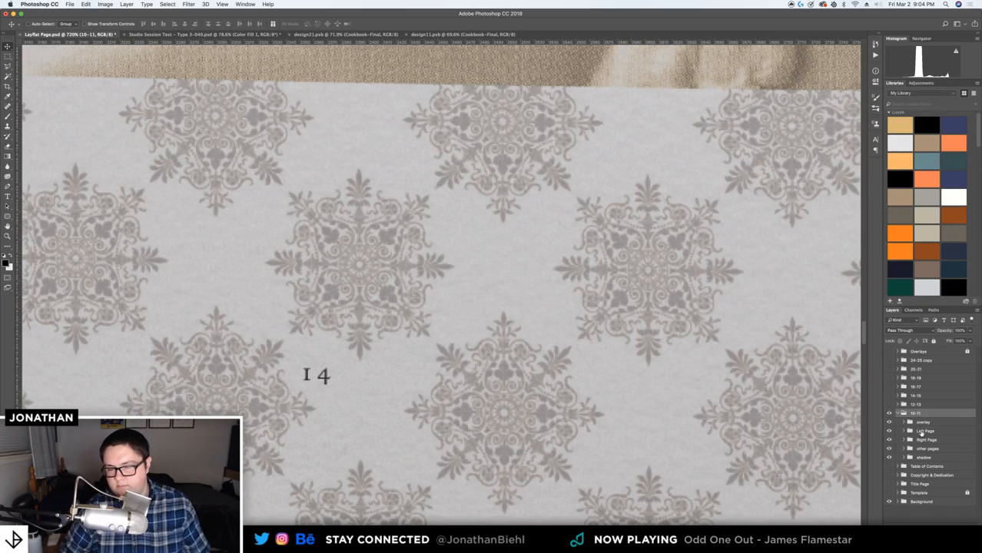
Add a new layer above the overlay group in 10-11 and clone patterned paper over the printed page number 14 at 100% opacity
{"action": "left_click", "coordinate": [925, 422]}
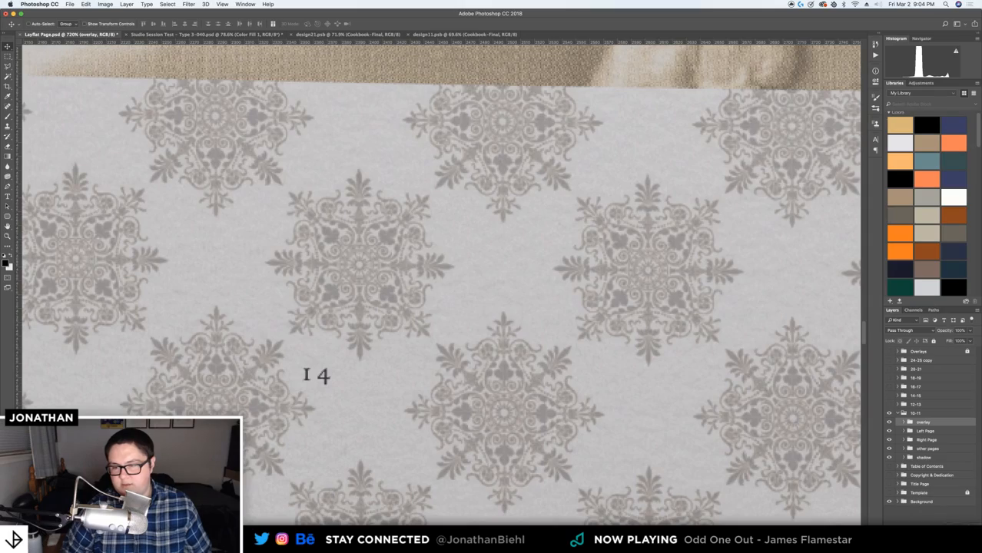
{"action": "key", "text": "super+shift+alt+n"}
{"action": "key", "text": "z"}
{"action": "left_click", "coordinate": [335, 378]}
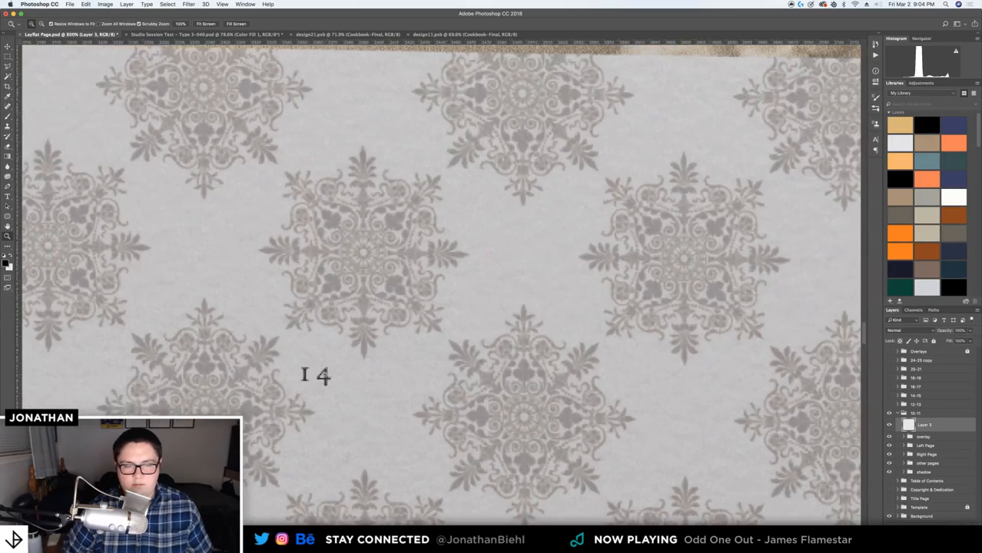
{"action": "mouse_move", "coordinate": [348, 378]}
{"action": "left_mouse_down"}
{"action": "mouse_move", "coordinate": [326, 380]}
{"action": "mouse_move", "coordinate": [345, 376]}
{"action": "left_mouse_up"}
{"action": "key", "text": "s"}
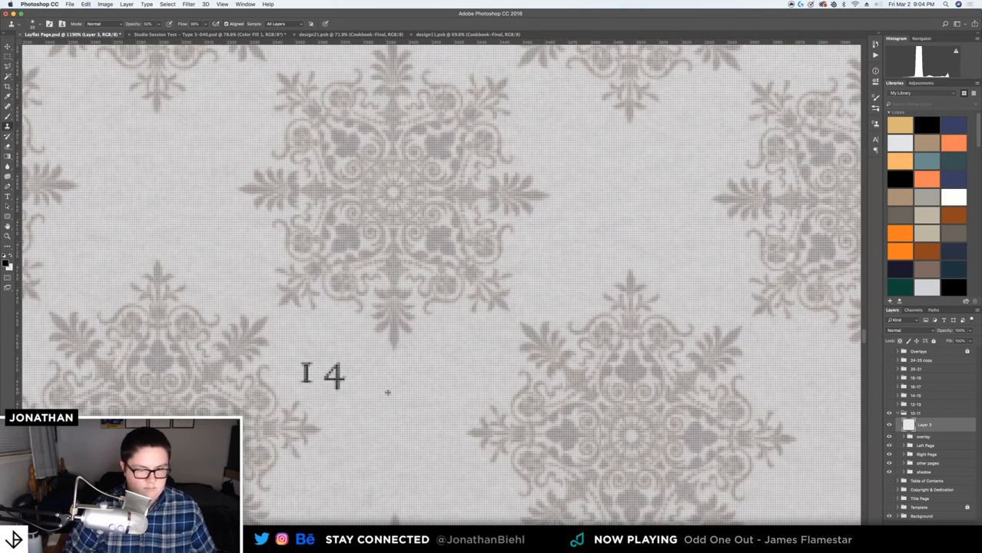
{"action": "left_click", "coordinate": [388, 392], "text": "alt"}
{"action": "left_click_drag", "start_coordinate": [339, 378], "coordinate": [336, 377]}
{"action": "left_click_drag", "start_coordinate": [135, 24], "coordinate": [216, 24]}
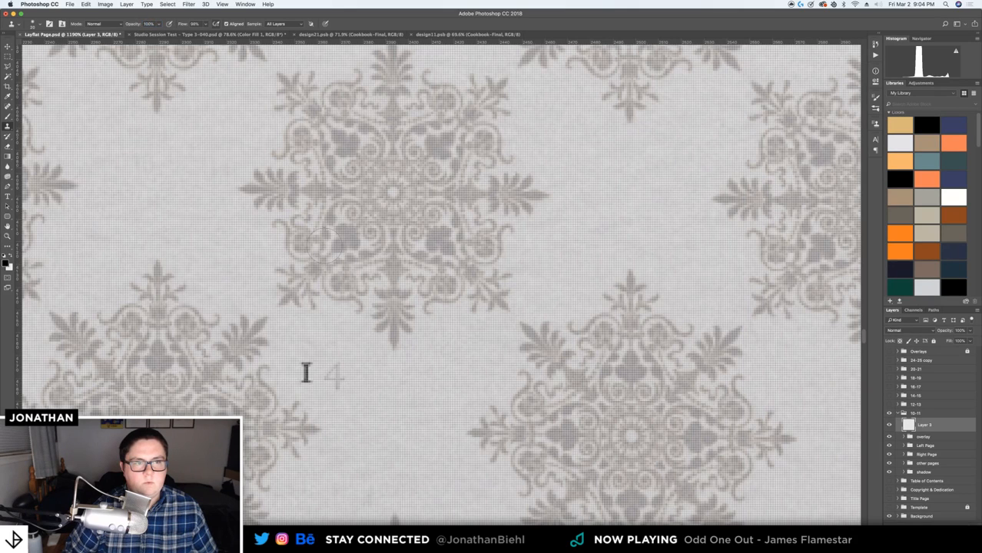
{"action": "mouse_move", "coordinate": [332, 381]}
{"action": "left_mouse_down"}
{"action": "mouse_move", "coordinate": [335, 372]}
{"action": "mouse_move", "coordinate": [313, 375]}
{"action": "left_mouse_up"}
Clone out the small dark mark near the lower outer corner of the Introduction spread's right page, and check the whole spread
{"action": "key", "text": "z"}
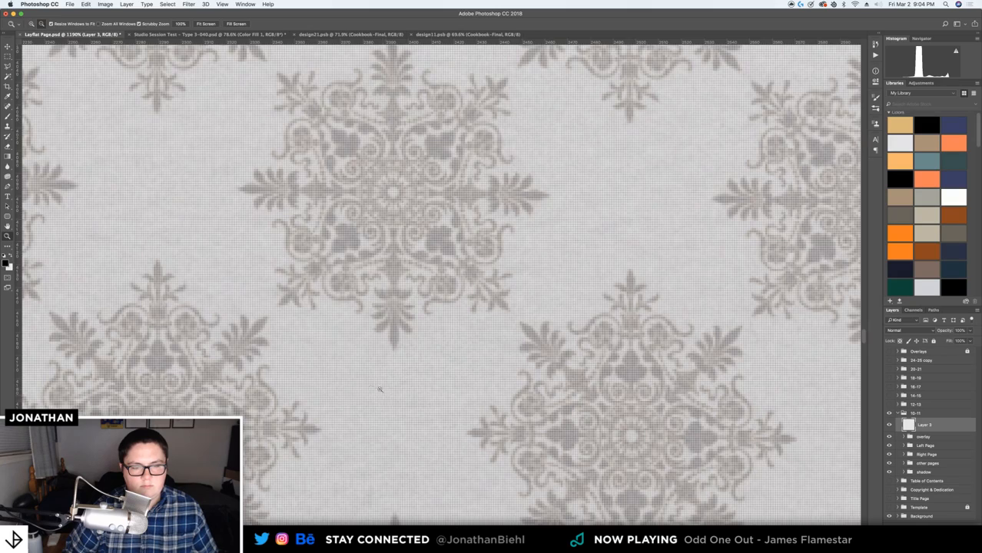
{"action": "key", "text": "super+0"}
{"action": "key", "text": "super+0"}
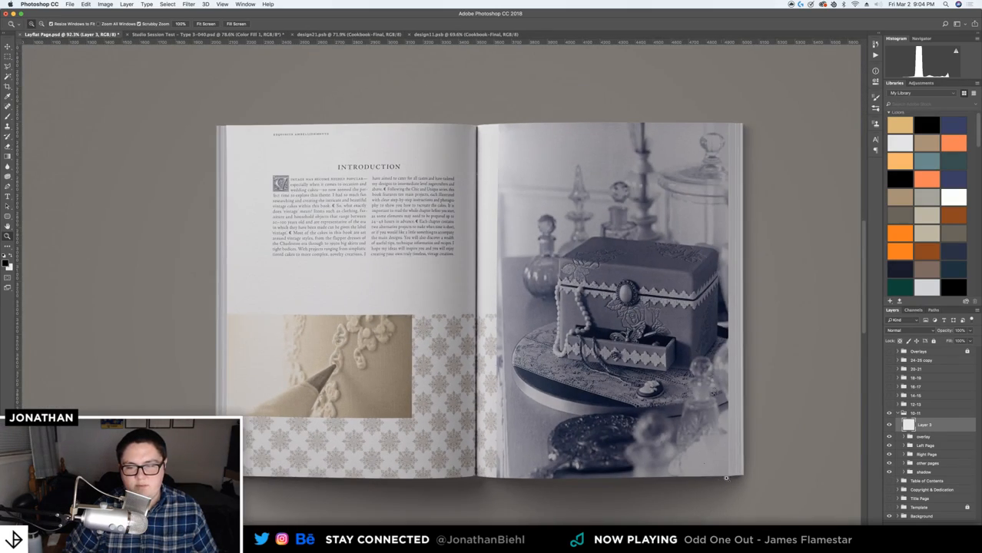
{"action": "left_click_drag", "start_coordinate": [726, 479], "coordinate": [781, 477]}
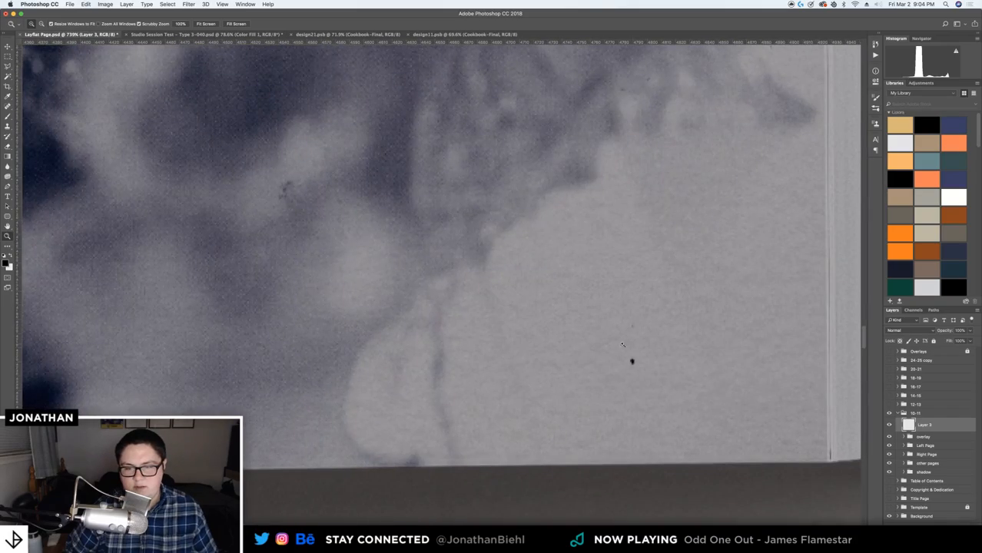
{"action": "left_click", "coordinate": [654, 362]}
{"action": "key", "text": "s"}
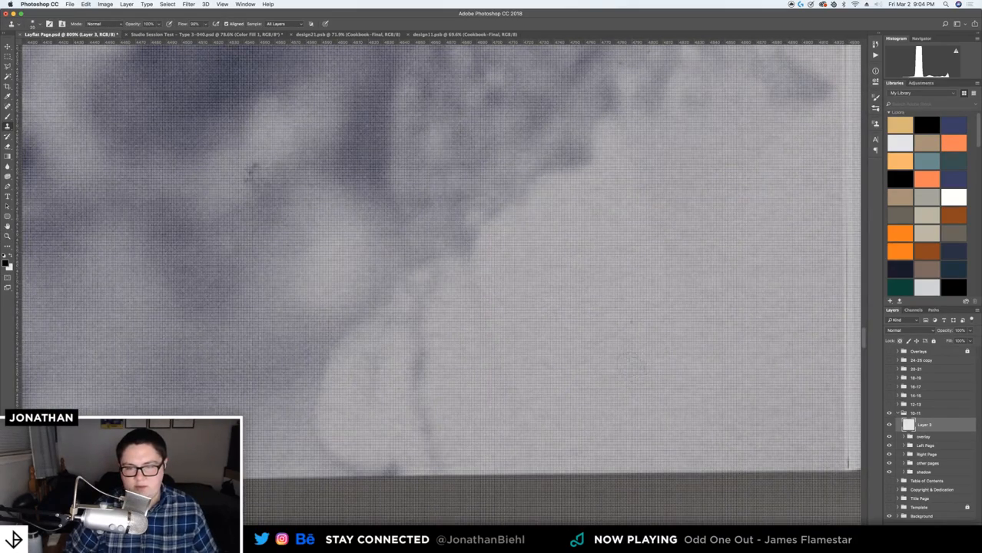
{"action": "key", "text": "z"}
{"action": "left_click_drag", "start_coordinate": [632, 365], "coordinate": [493, 377]}
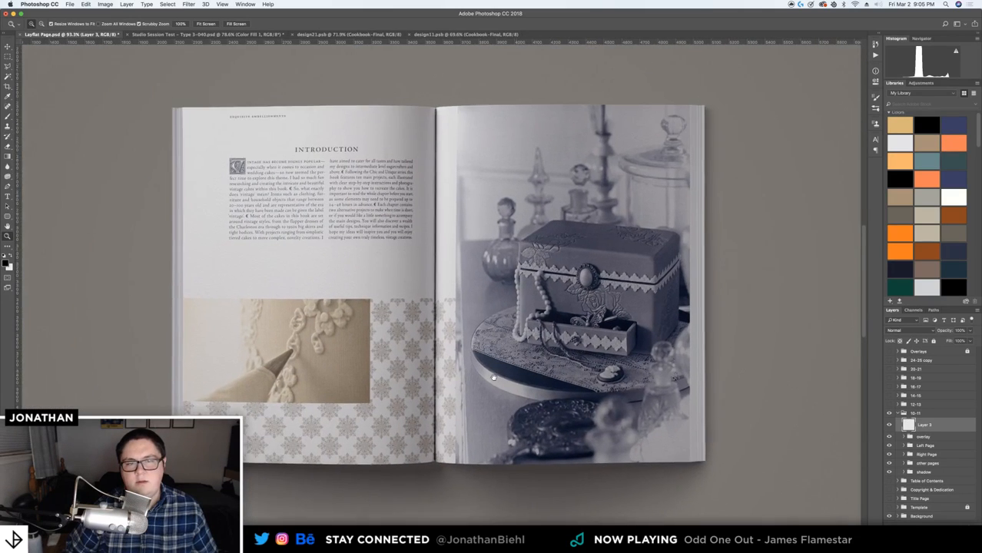
Save the layflat mockup, then collapse the 10-11 group and hide its spread
{"action": "key", "text": "v"}
{"action": "key", "text": "super+s"}
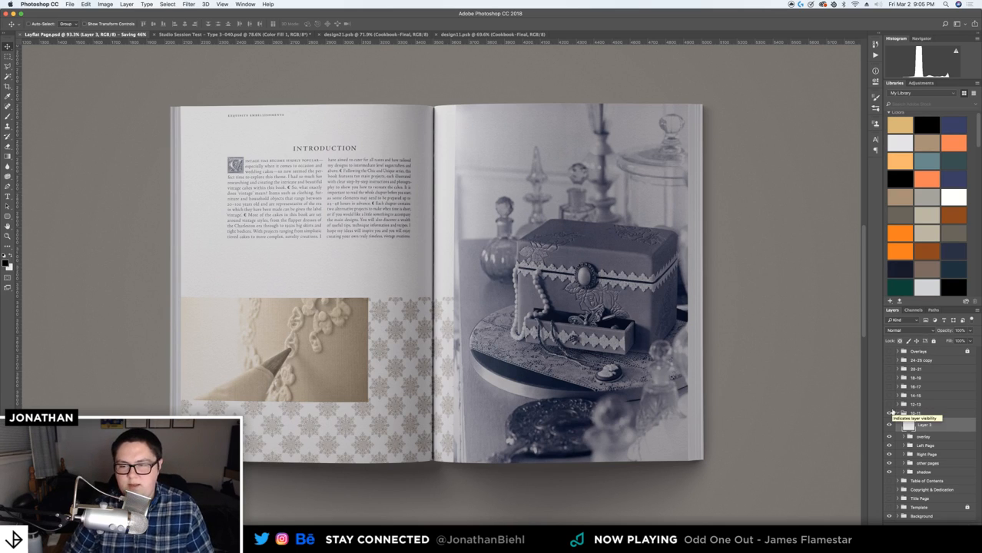
{"action": "left_click", "coordinate": [904, 415]}
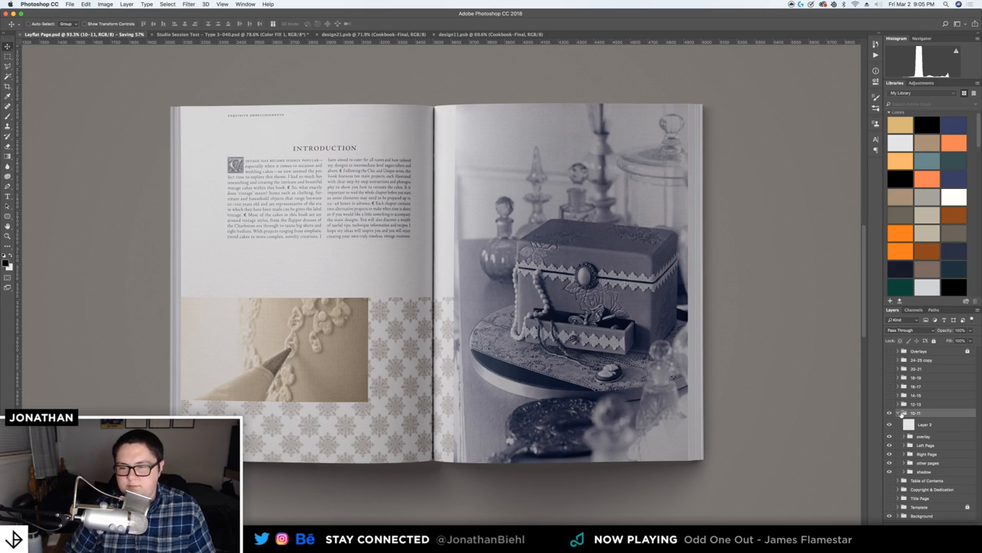
{"action": "left_click", "coordinate": [898, 415]}
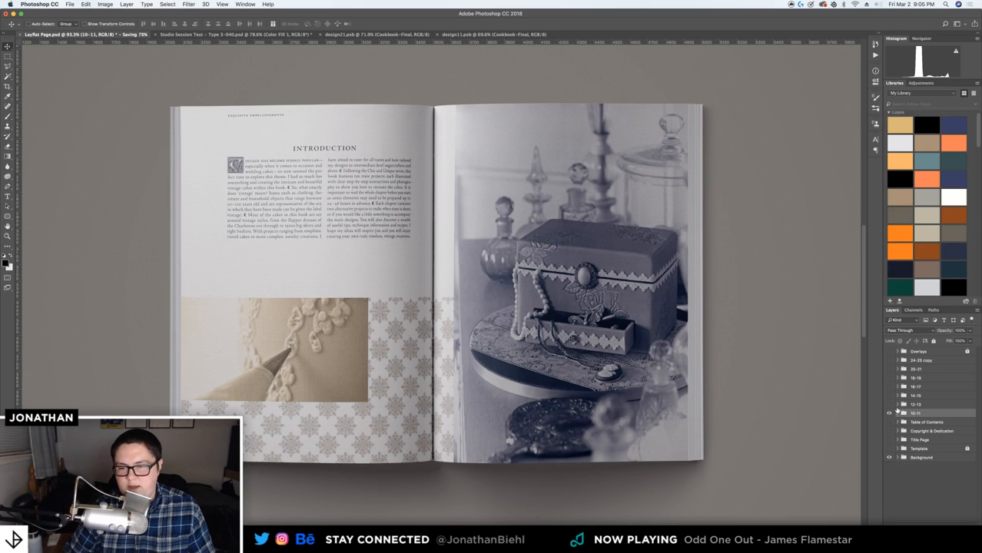
{"action": "left_click", "coordinate": [889, 414]}
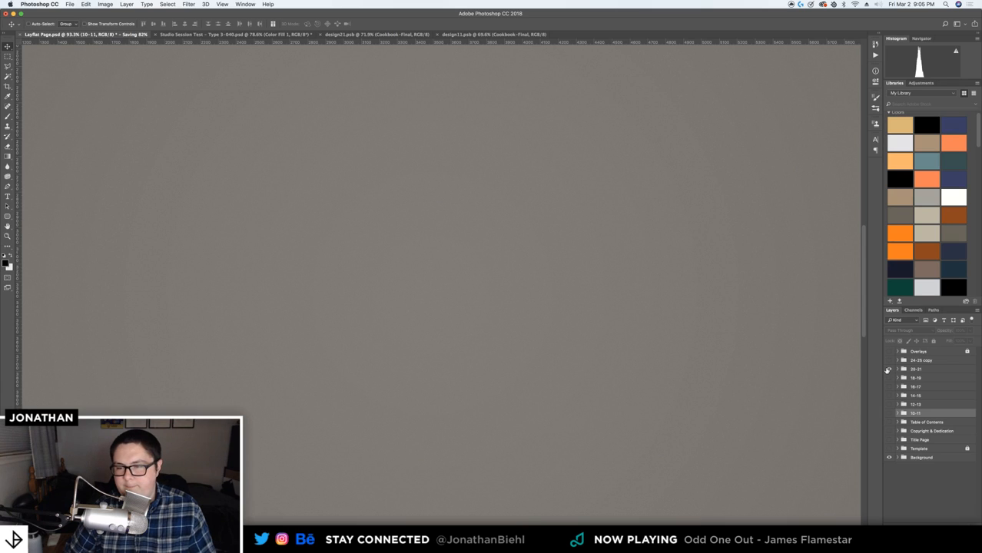
Show the Making a Piping Bag spread's group and rename it as 22-23
{"action": "left_click", "coordinate": [889, 370]}
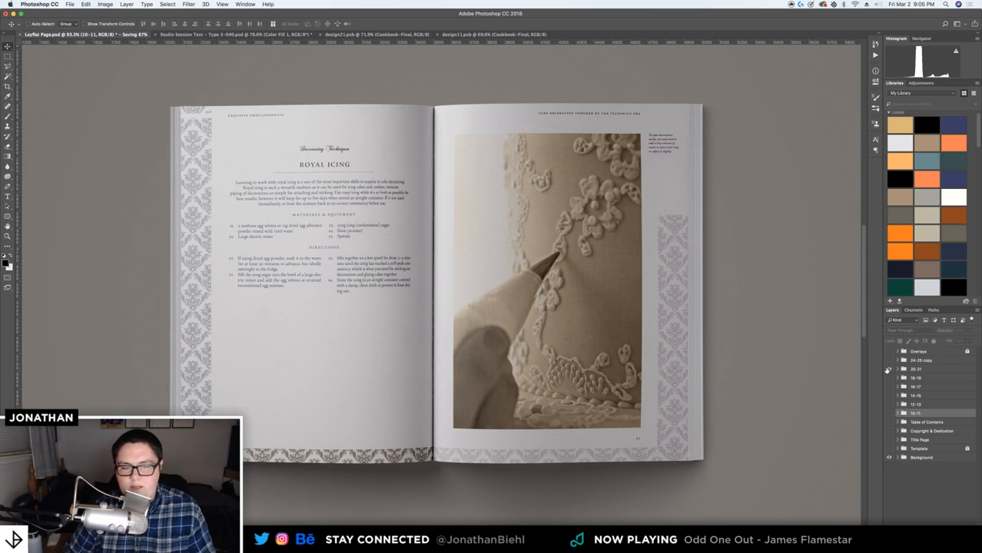
{"action": "left_click", "coordinate": [888, 369]}
{"action": "left_click", "coordinate": [889, 361]}
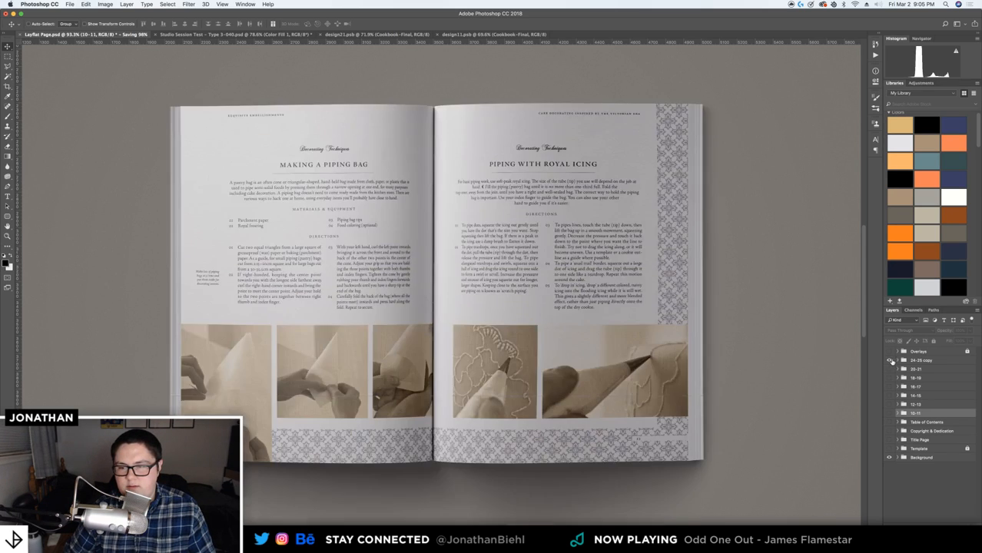
{"action": "double_click", "coordinate": [930, 361]}
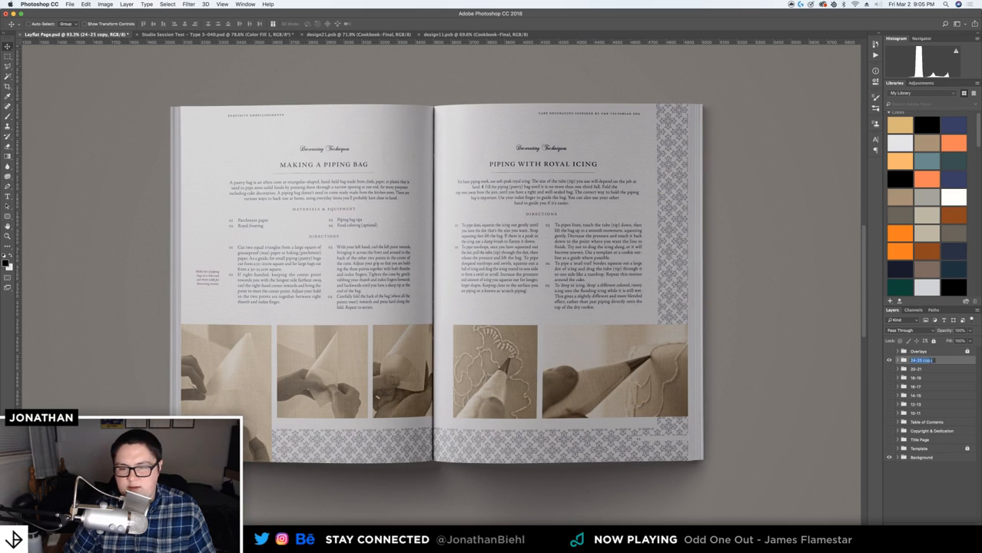
{"action": "type", "text": "22-23"}
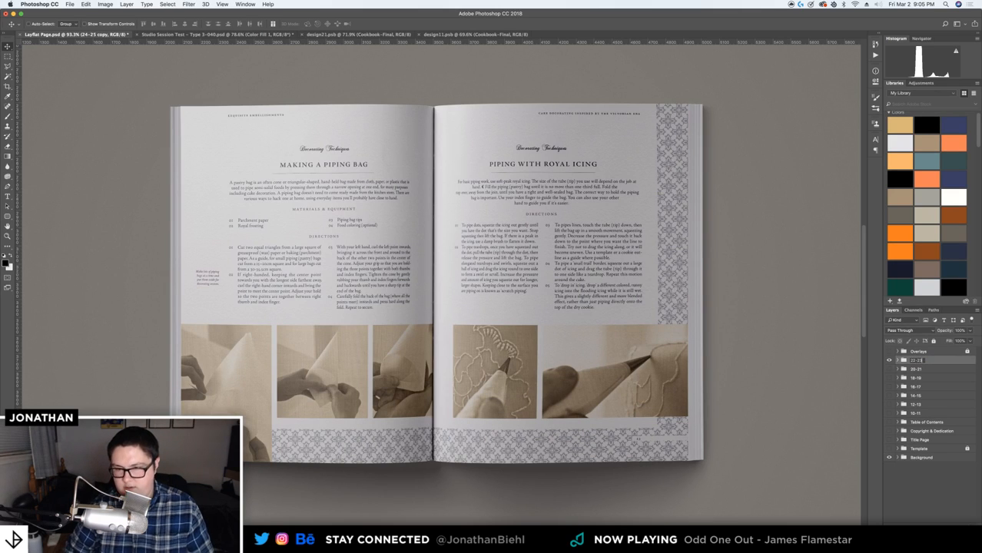
{"action": "key", "text": "Return"}
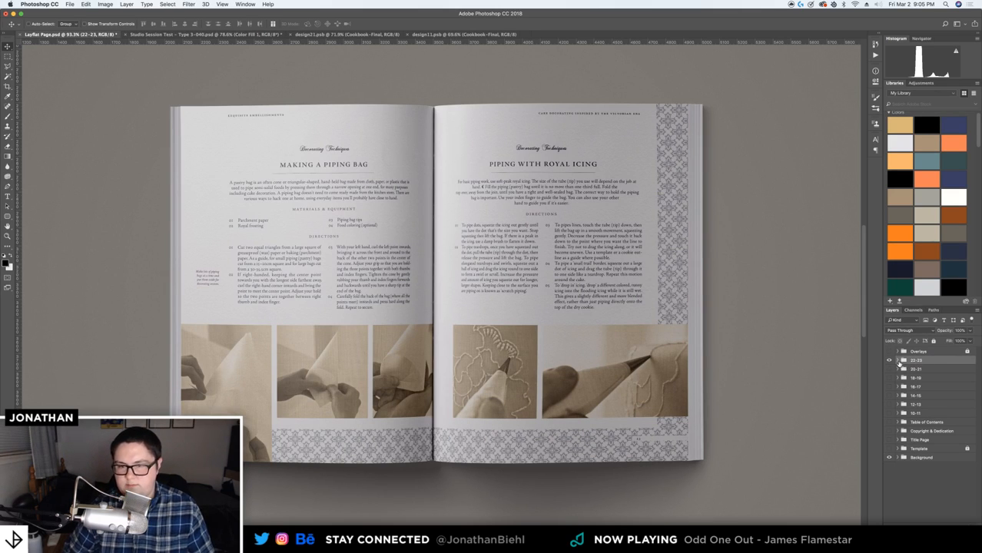
Duplicate the 22-23 group, hide the copy, and rasterize the original group's left and right page design layers
{"action": "key", "text": "super+j"}
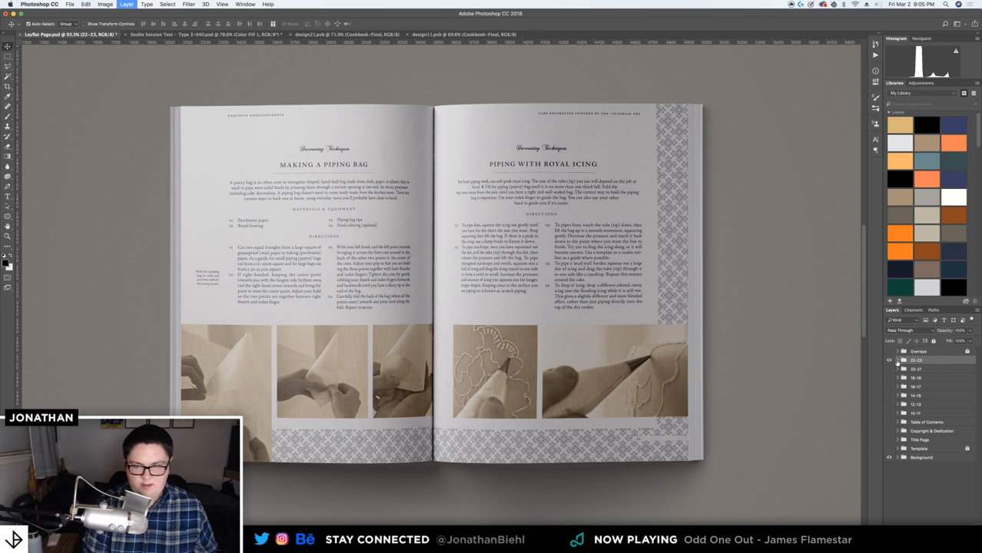
{"action": "left_click", "coordinate": [889, 360]}
{"action": "left_click", "coordinate": [898, 368]}
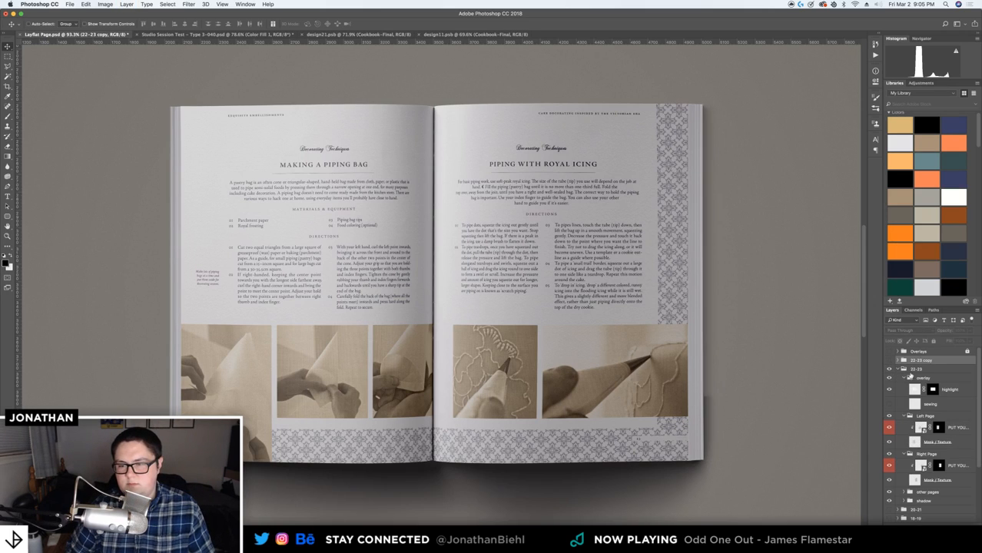
{"action": "left_click", "coordinate": [967, 395]}
{"action": "right_click", "coordinate": [966, 432]}
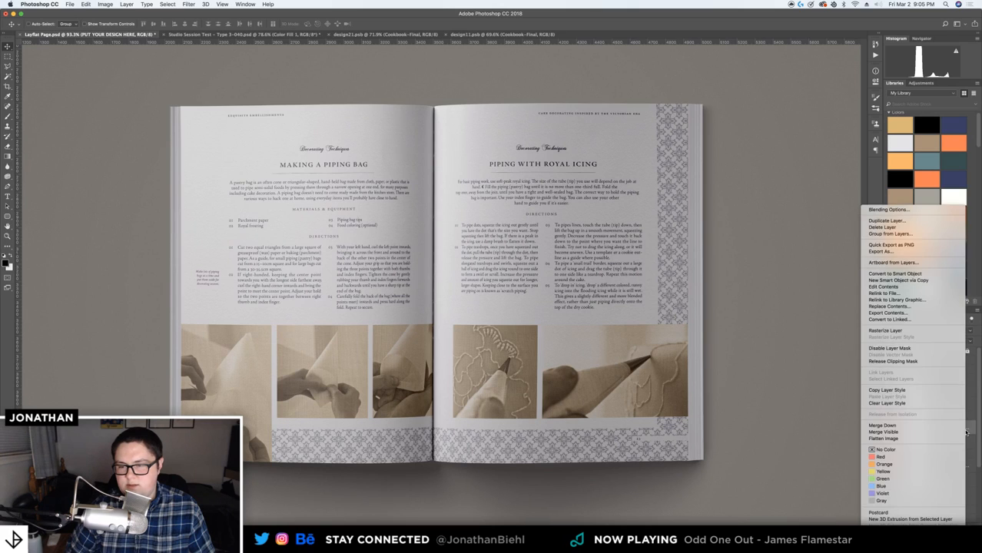
{"action": "key", "text": "Escape"}
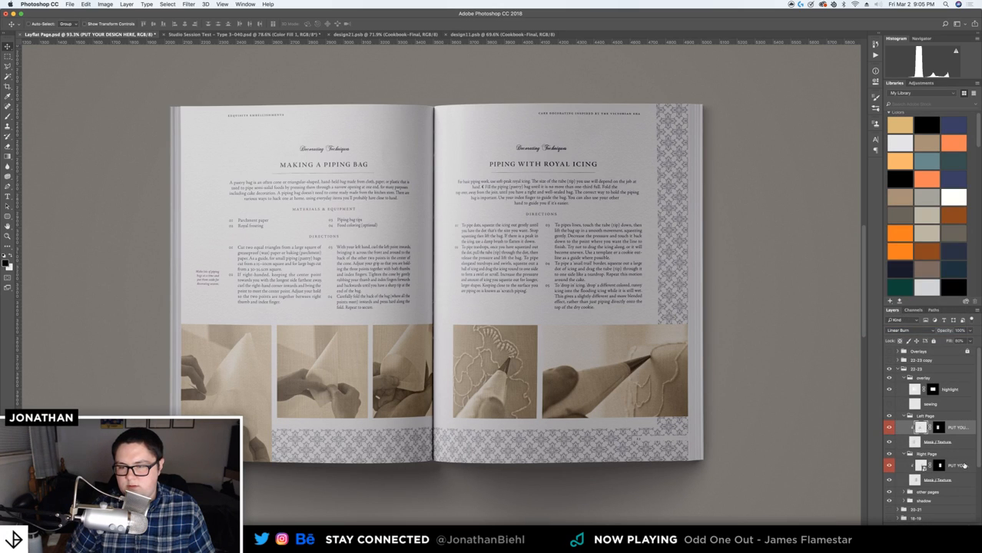
{"action": "right_click", "coordinate": [965, 465]}
{"action": "left_click", "coordinate": [932, 456]}
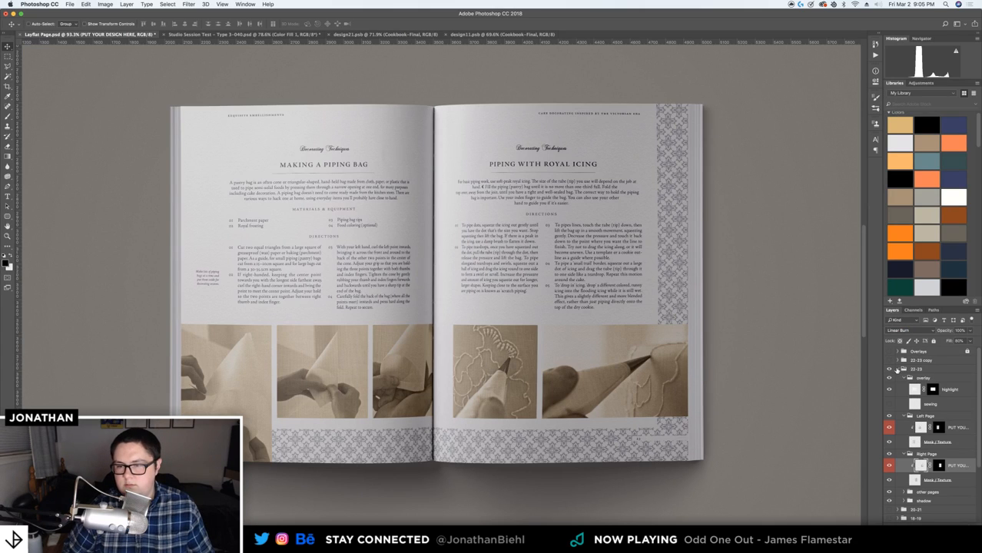
Collapse and hide the 22-23 group, show its copy, and rename the copy as 24-25
{"action": "left_click", "coordinate": [898, 369]}
{"action": "left_click", "coordinate": [890, 369]}
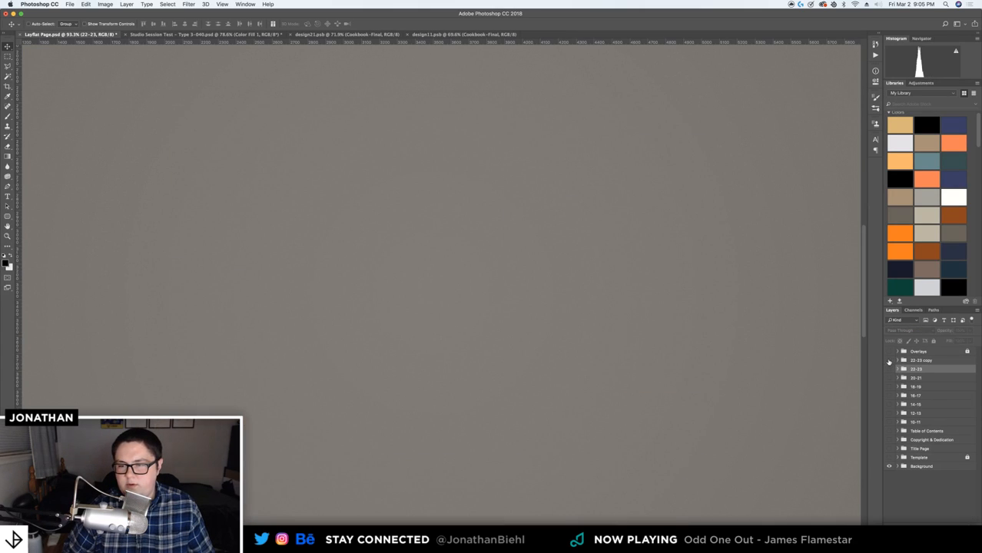
{"action": "left_click", "coordinate": [921, 361]}
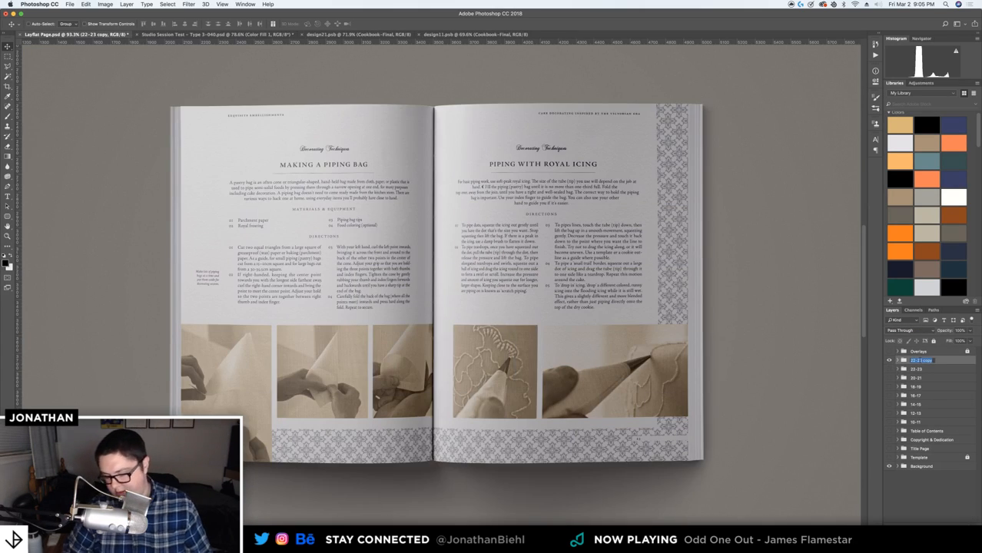
{"action": "double_click", "coordinate": [921, 360]}
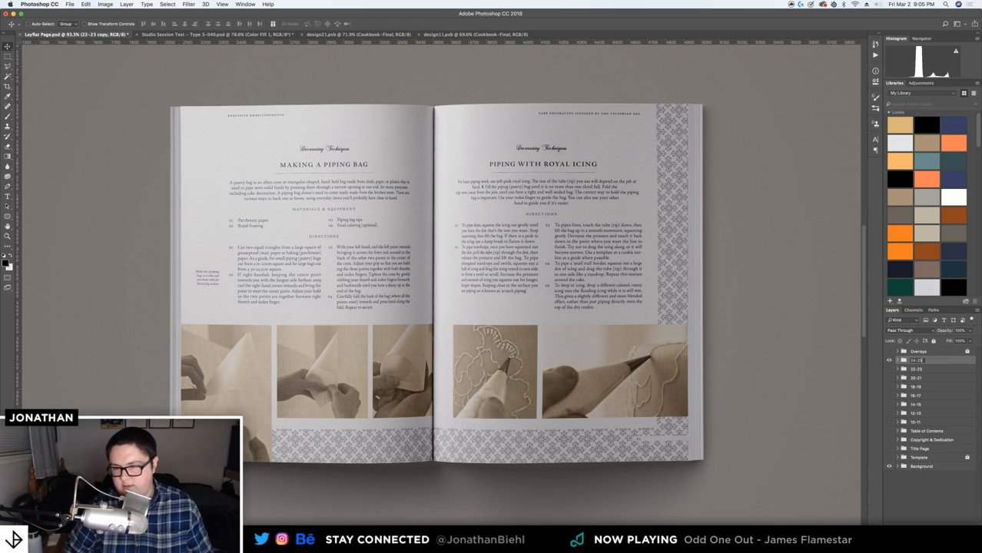
{"action": "type", "text": "24-25"}
{"action": "key", "text": "Return"}
Expand the 24-25 group and open the contents of its left page's design smart object
{"action": "left_click", "coordinate": [898, 360]}
{"action": "left_click", "coordinate": [890, 360]}
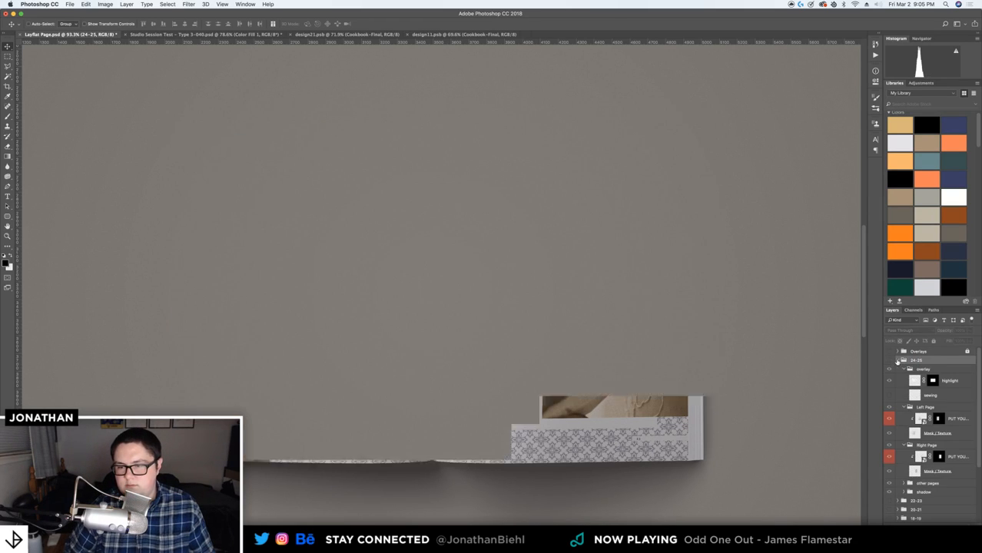
{"action": "left_click", "coordinate": [890, 361]}
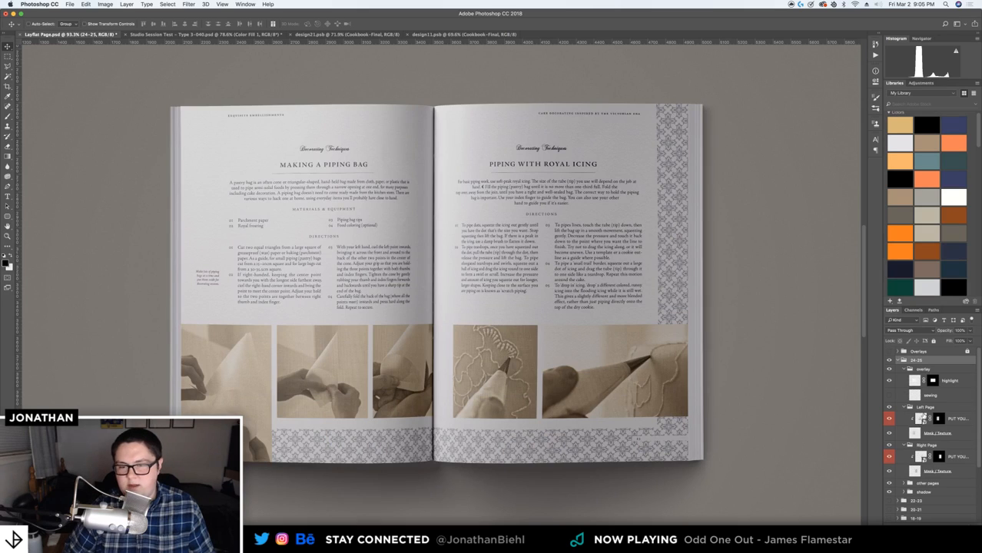
{"action": "double_click", "coordinate": [921, 418]}
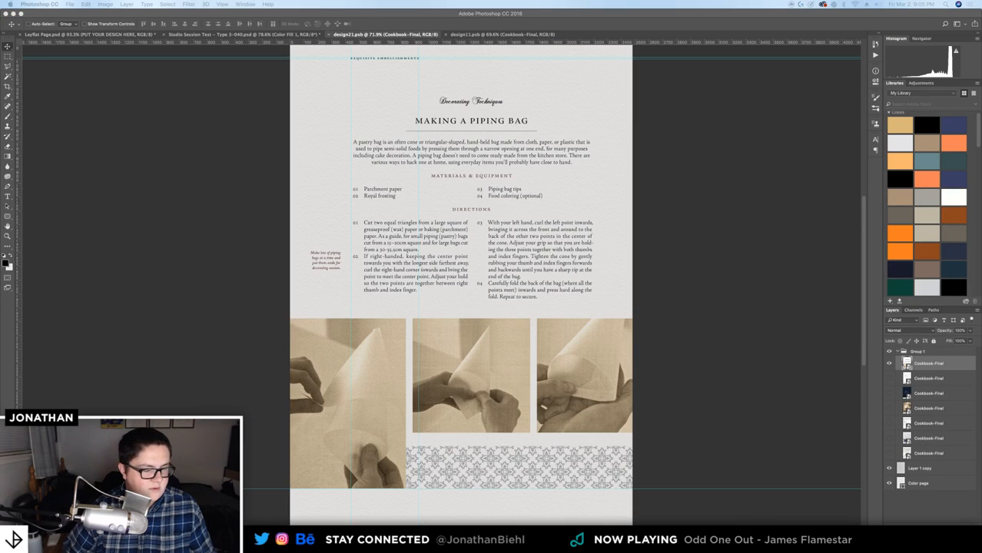
Place page 10 of Cookbook-Final.pdf at about 97% scale, with its Dusky Lace Dream half filling the left page design
{"action": "left_click", "coordinate": [394, 261]}
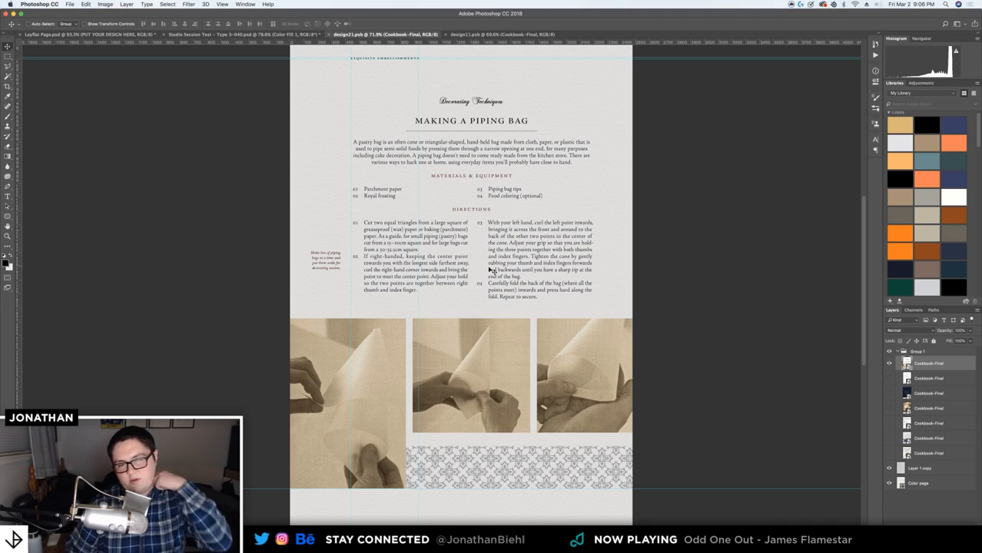
{"action": "left_click_drag", "start_coordinate": [490, 270], "coordinate": [490, 271]}
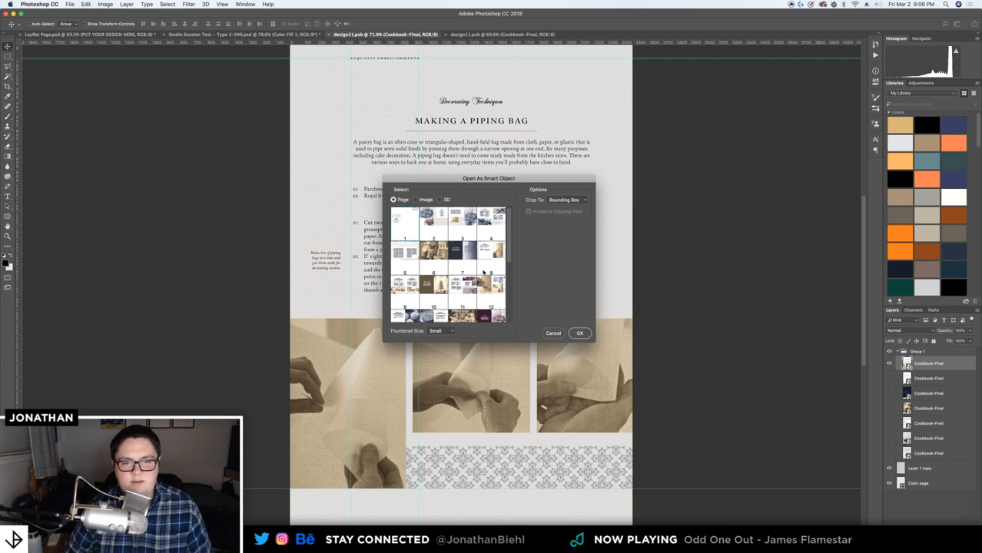
{"action": "left_click", "coordinate": [579, 333]}
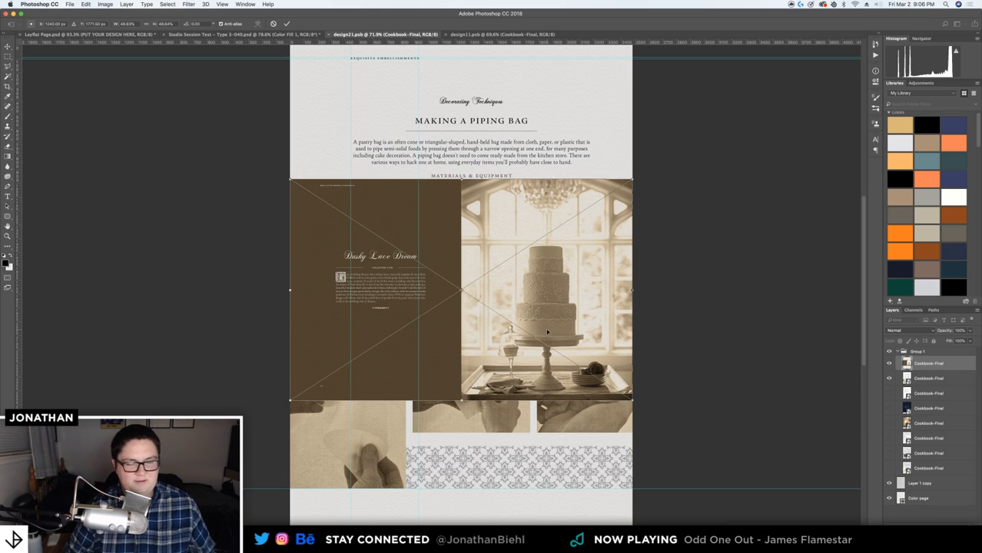
{"action": "left_click_drag", "start_coordinate": [547, 332], "coordinate": [550, 197]}
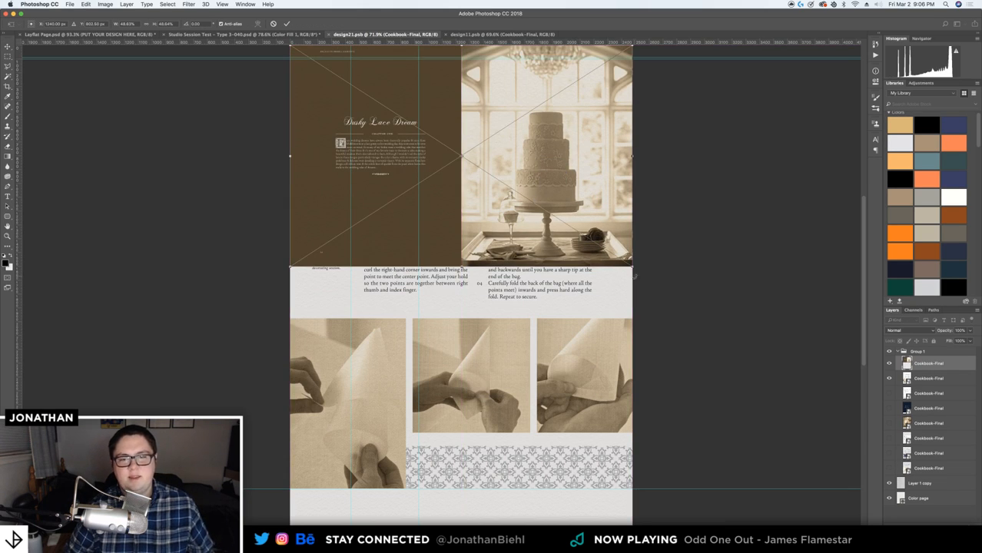
{"action": "left_click_drag", "start_coordinate": [635, 268], "coordinate": [782, 412]}
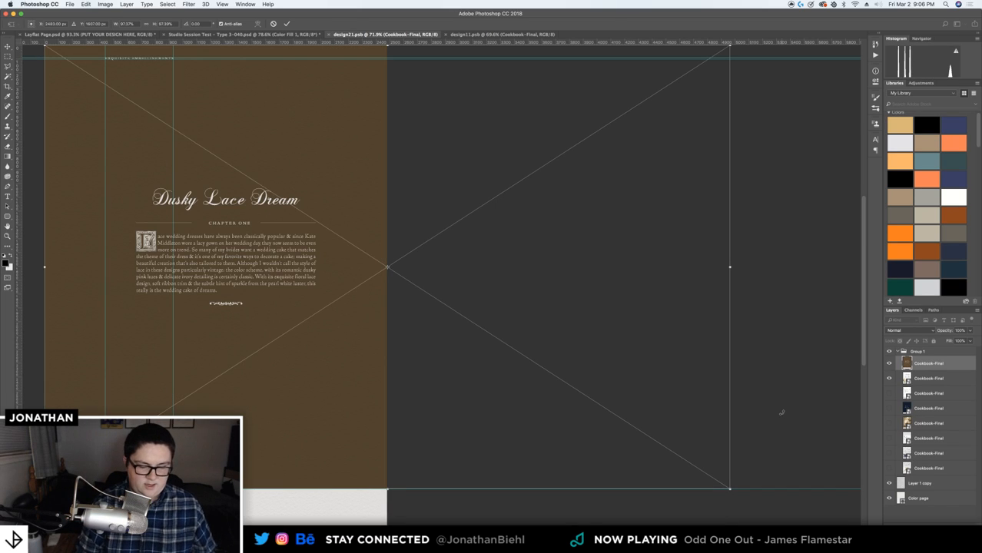
{"action": "key", "text": "Return"}
Hide the previous Making a Piping Bag artwork beneath the new page and save the left page design
{"action": "scroll", "coordinate": [491, 257], "scroll_direction": "left", "scroll_amount": 5}
{"action": "scroll", "coordinate": [550, 281], "scroll_direction": "up", "scroll_amount": 2}
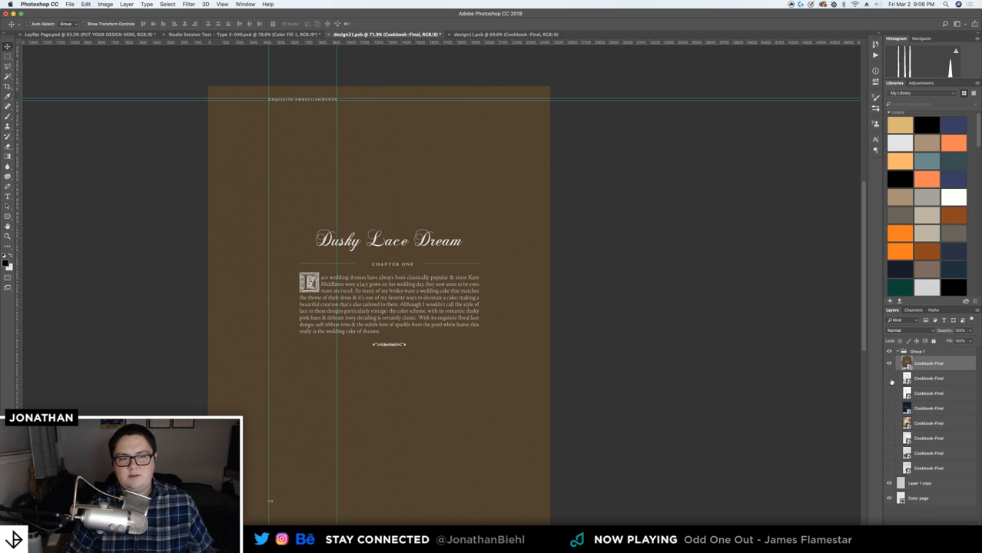
{"action": "key", "text": "super+s"}
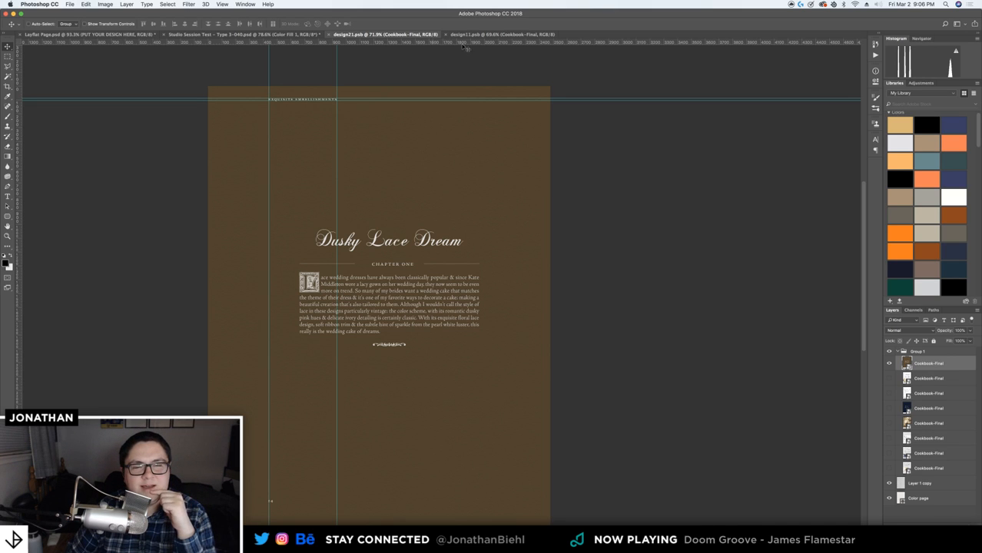
Switch to the right page's design file, design11.psb, and hide its Piping with Royal Icing artwork
{"action": "left_click", "coordinate": [500, 36]}
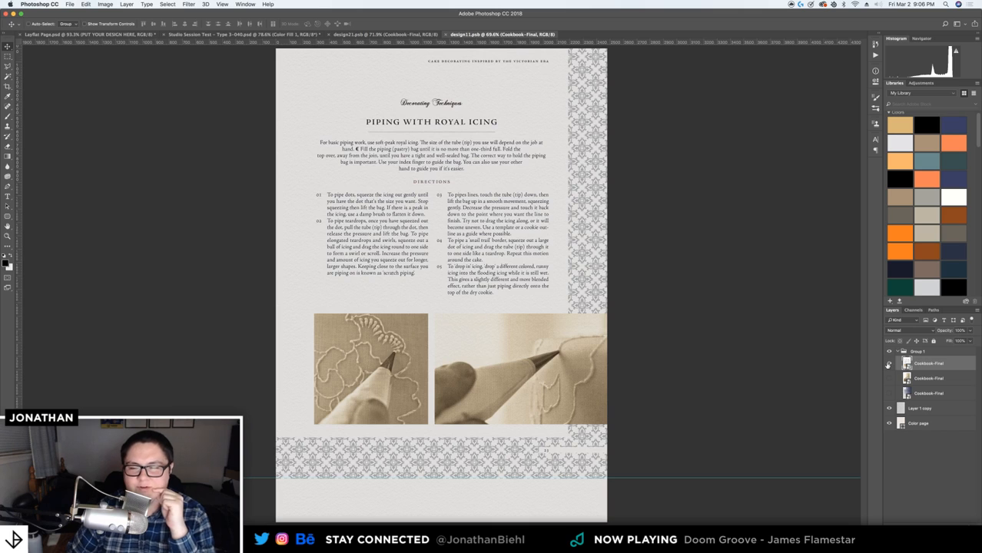
{"action": "left_click", "coordinate": [889, 364]}
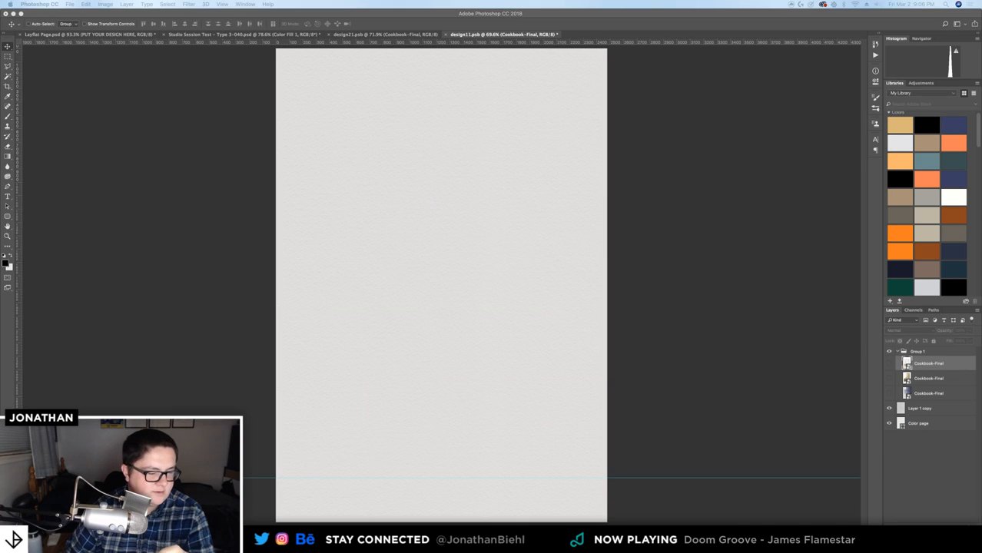
{"action": "left_click_drag", "start_coordinate": [4, 538], "coordinate": [490, 219]}
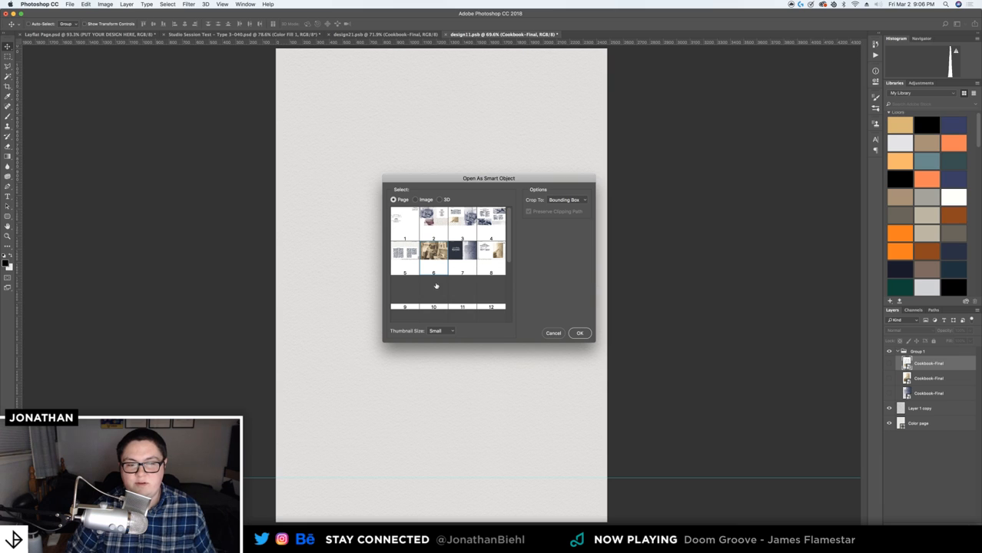
{"action": "key", "text": "Return"}
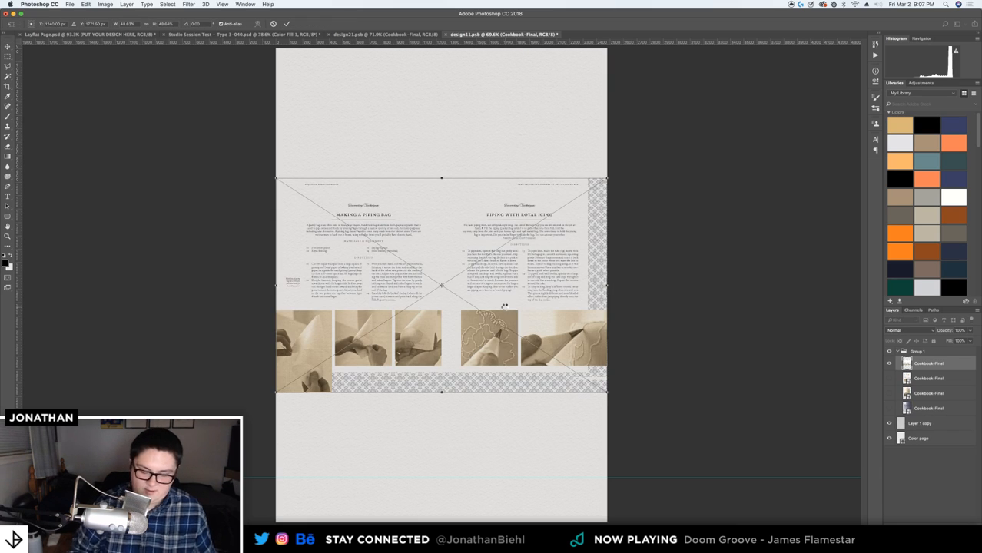
{"action": "key", "text": "Escape"}
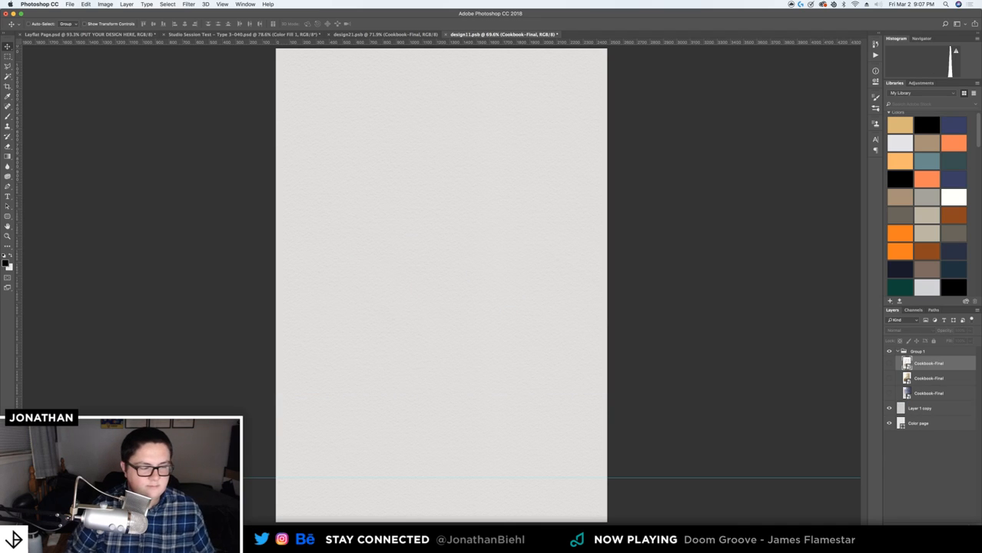
Place page 10 of Cookbook-Final.pdf in design11.psb at about 97% scale, with its cake photo half filling the page down to the guide
{"action": "key", "text": "super+Tab"}
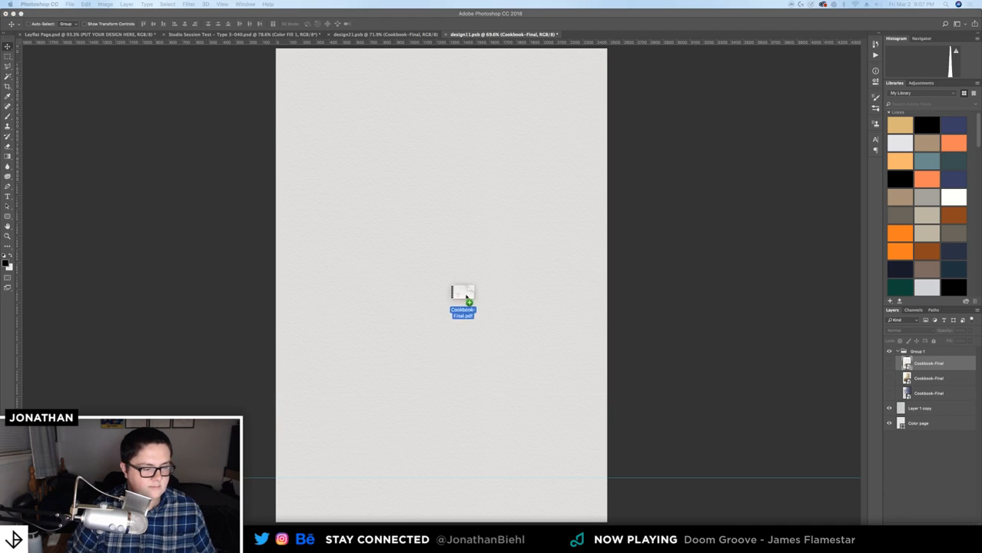
{"action": "left_click_drag", "start_coordinate": [462, 301], "coordinate": [488, 243]}
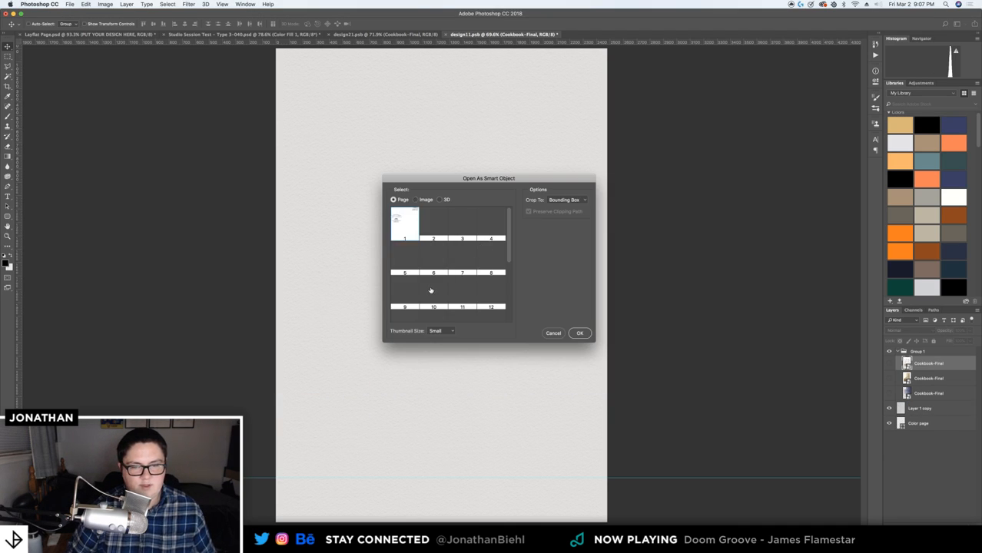
{"action": "left_click", "coordinate": [431, 288]}
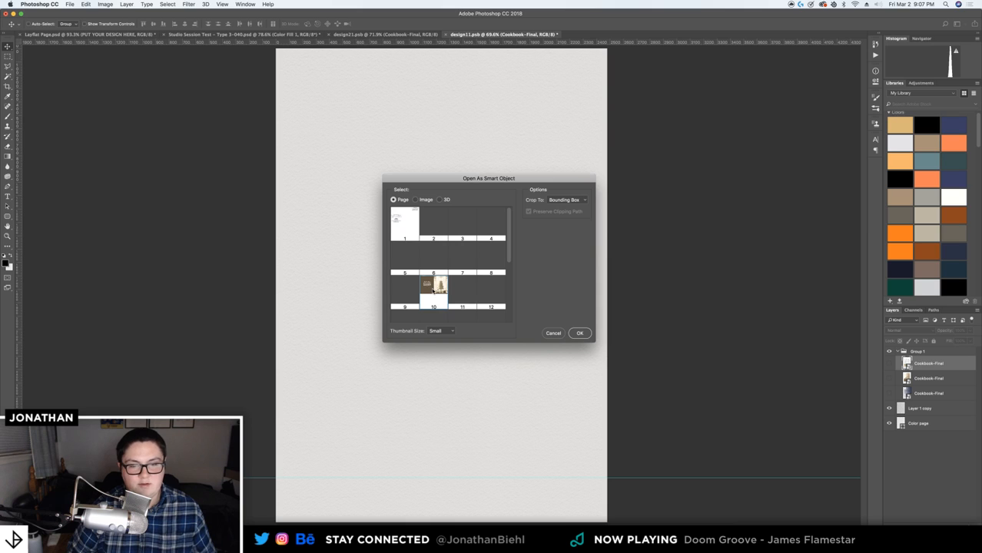
{"action": "left_click", "coordinate": [582, 332]}
{"action": "left_click_drag", "start_coordinate": [587, 330], "coordinate": [580, 215]}
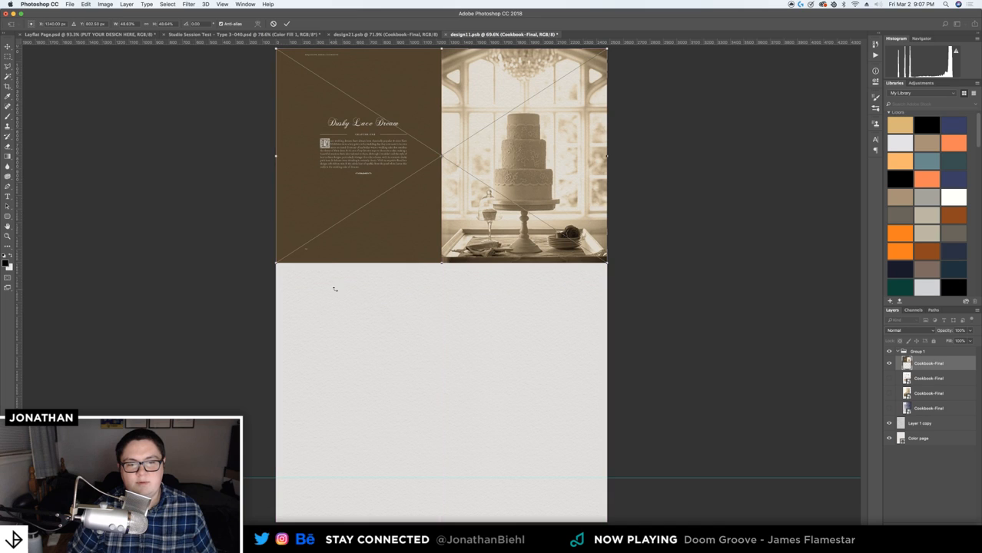
{"action": "left_click_drag", "start_coordinate": [277, 263], "coordinate": [7, 438]}
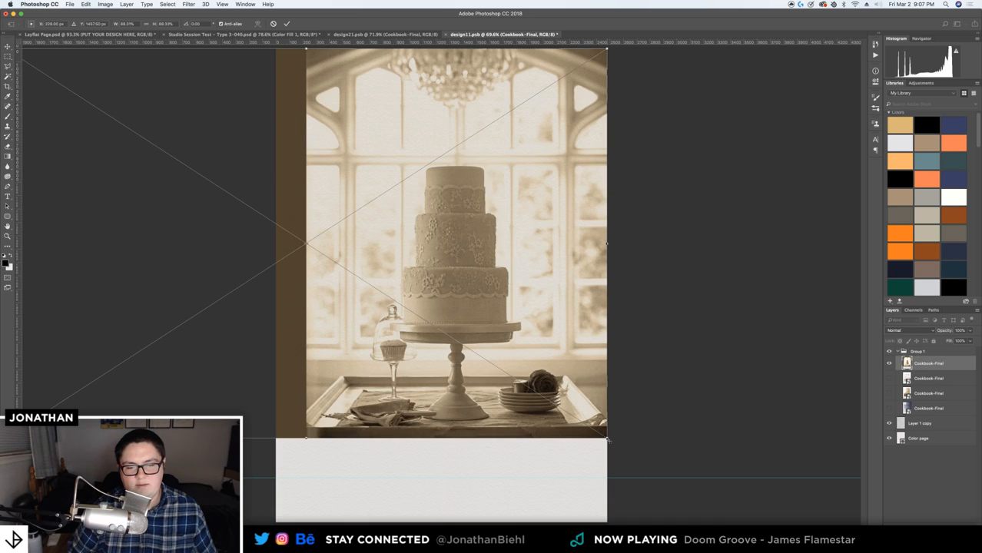
{"action": "left_click_drag", "start_coordinate": [607, 440], "coordinate": [669, 479]}
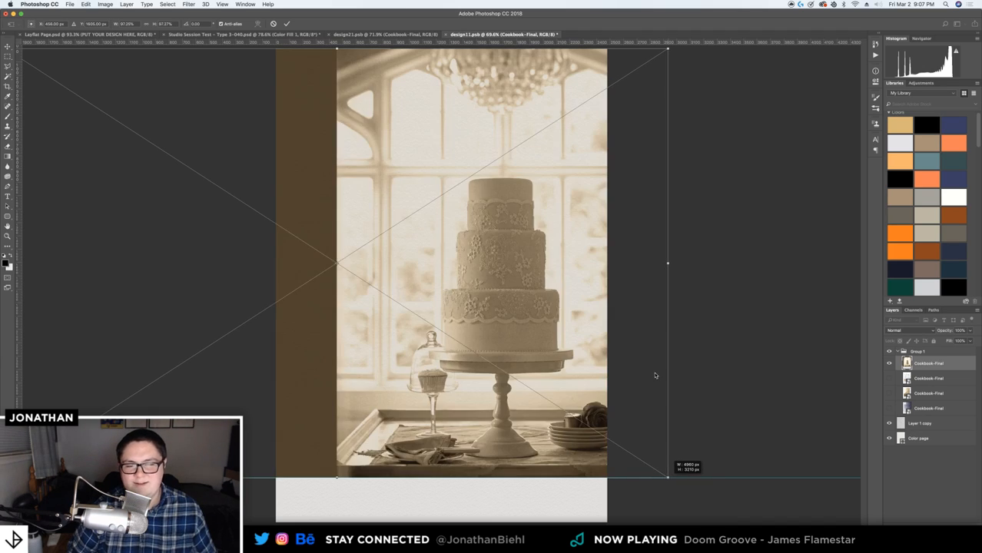
{"action": "left_click_drag", "start_coordinate": [664, 367], "coordinate": [593, 366]}
{"action": "key", "text": "Return"}
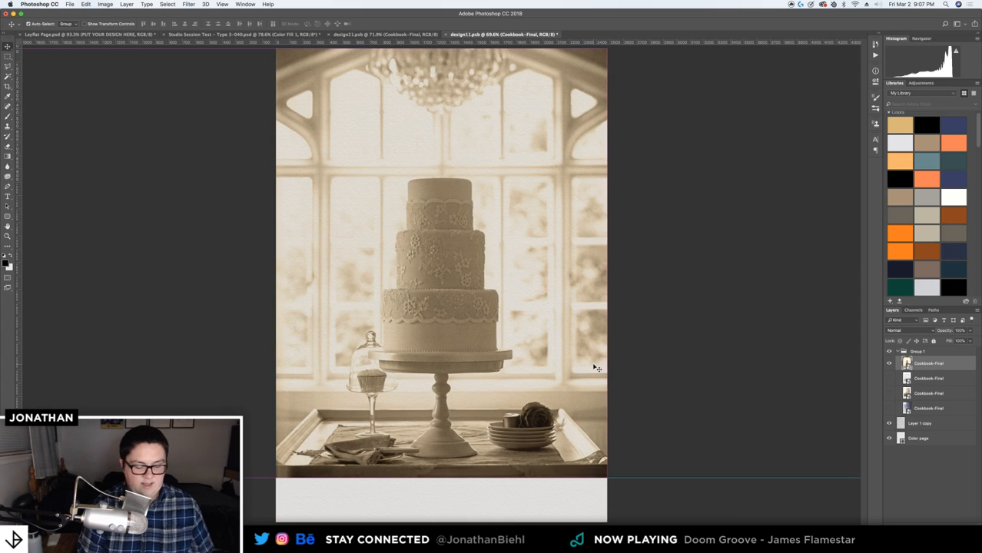
Save the right page design, then return to Layflat Page.psd and save the mockup
{"action": "key", "text": "super+s"}
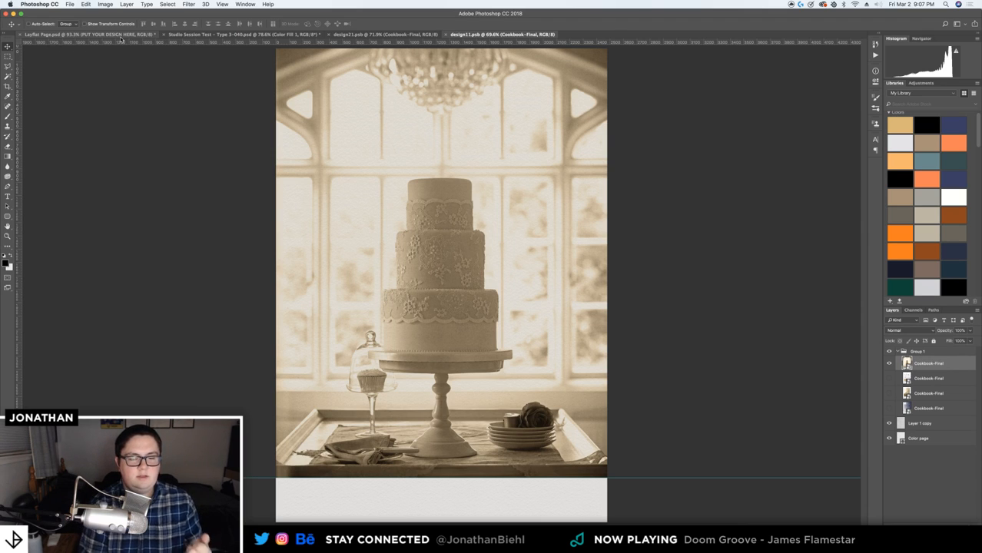
{"action": "left_click", "coordinate": [121, 35]}
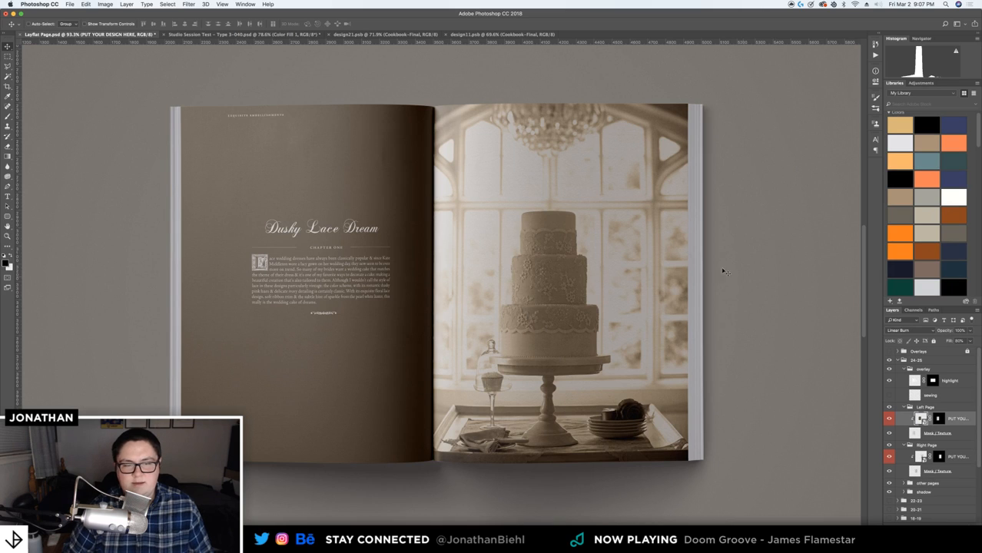
{"action": "key", "text": "super+s"}
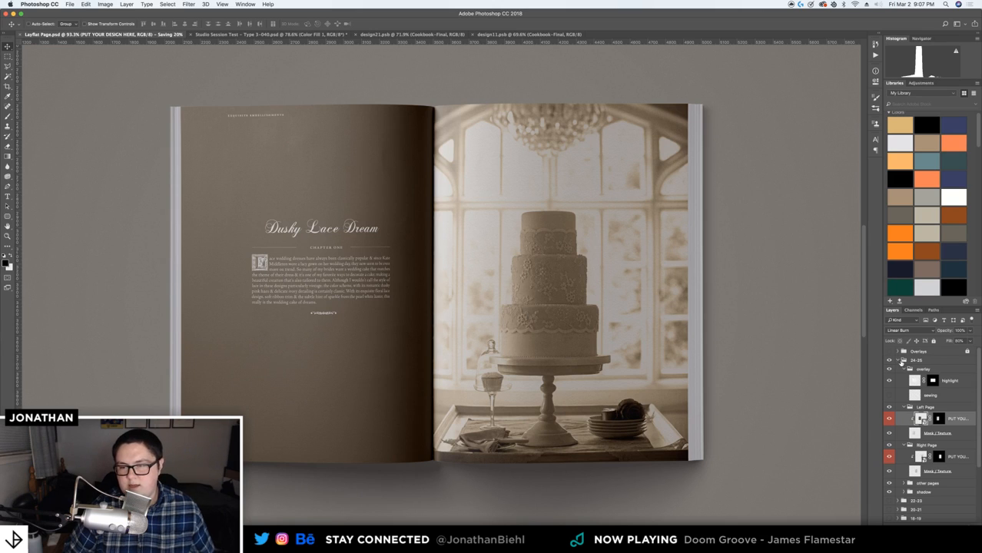
Duplicate the 24-25 group, then collapse and hide the copy
{"action": "left_click", "coordinate": [918, 364]}
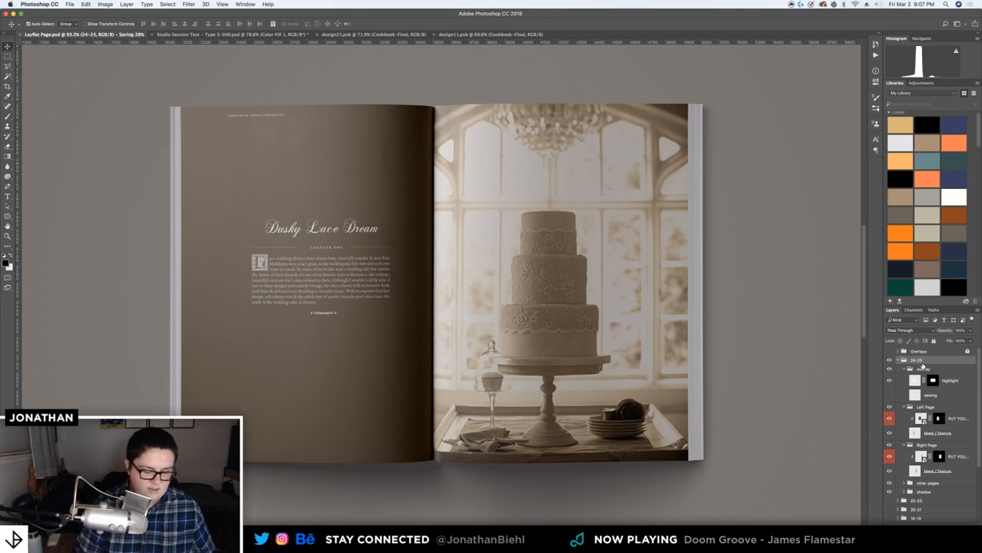
{"action": "key", "text": "super+j"}
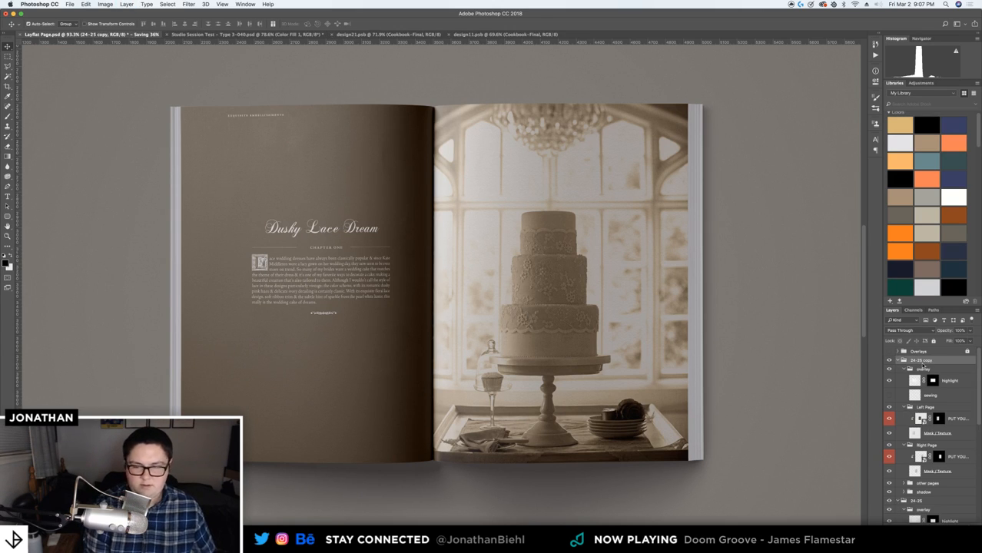
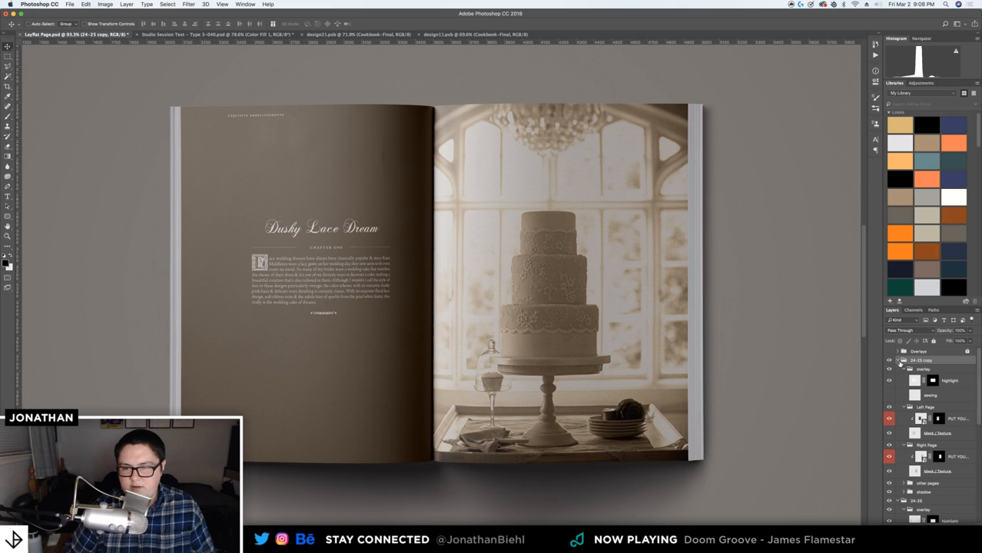
{"action": "left_click", "coordinate": [902, 359]}
{"action": "left_click", "coordinate": [889, 360]}
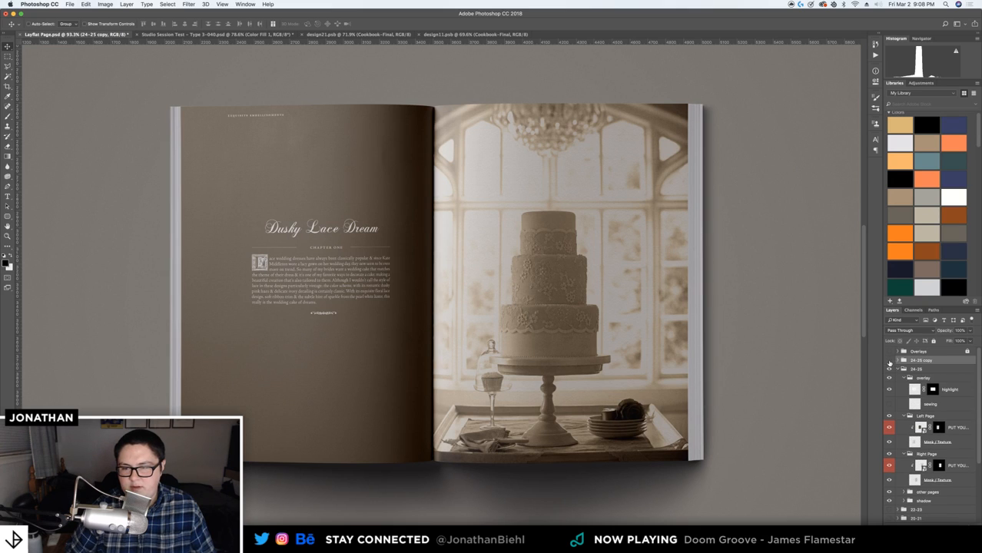
Rasterize the left and right page design smart objects in the original 24-25 group
{"action": "left_click", "coordinate": [966, 428]}
{"action": "right_click", "coordinate": [967, 429]}
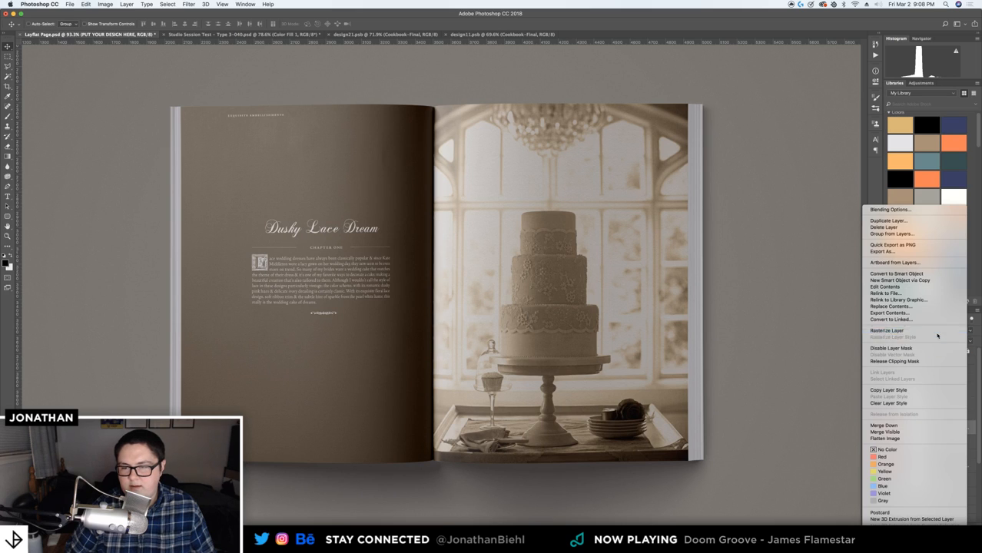
{"action": "key", "text": "Escape"}
{"action": "right_click", "coordinate": [960, 468]}
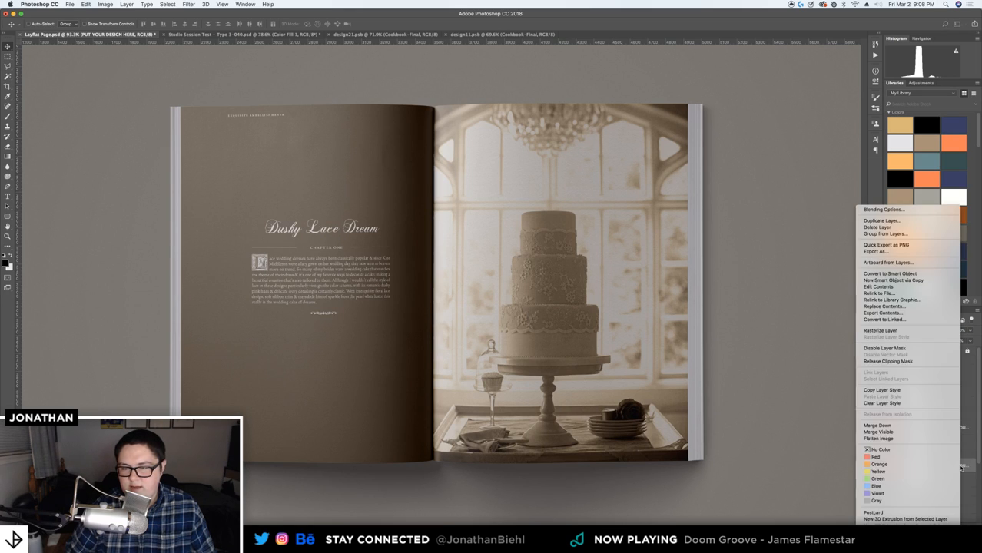
{"action": "key", "text": "Escape"}
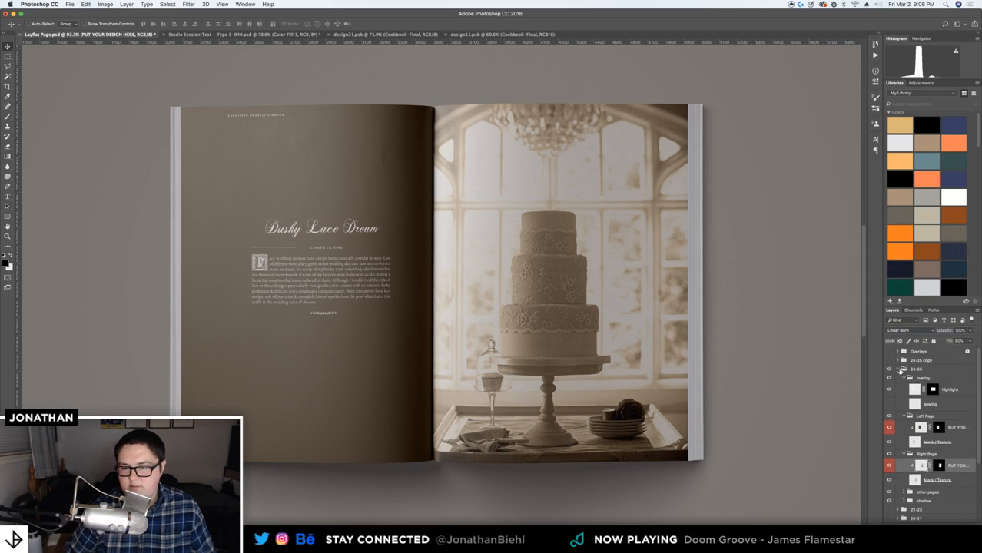
Collapse and hide the original 24-25 group, then show its expanded copy and rename it 26-27
{"action": "left_click", "coordinate": [897, 370]}
{"action": "left_click", "coordinate": [896, 370]}
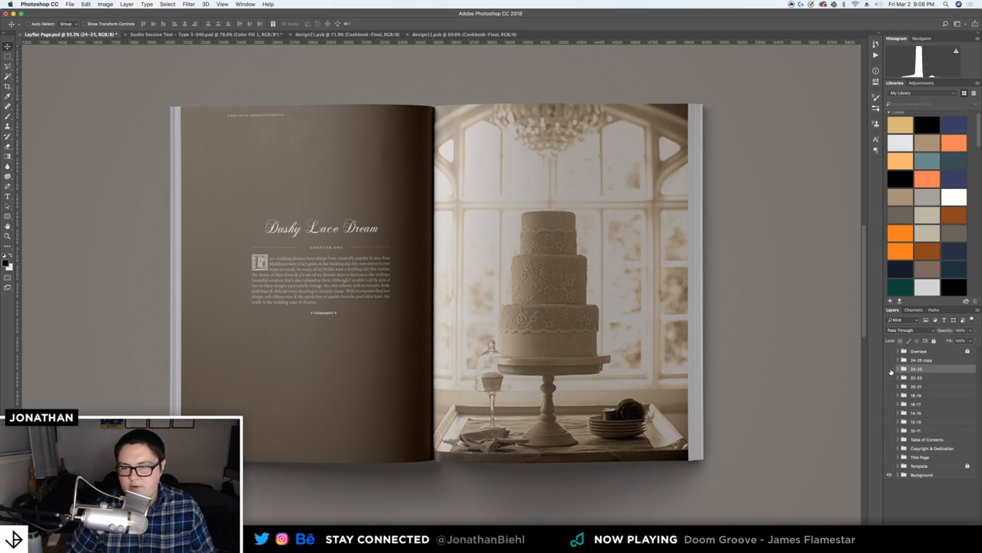
{"action": "left_click", "coordinate": [896, 360]}
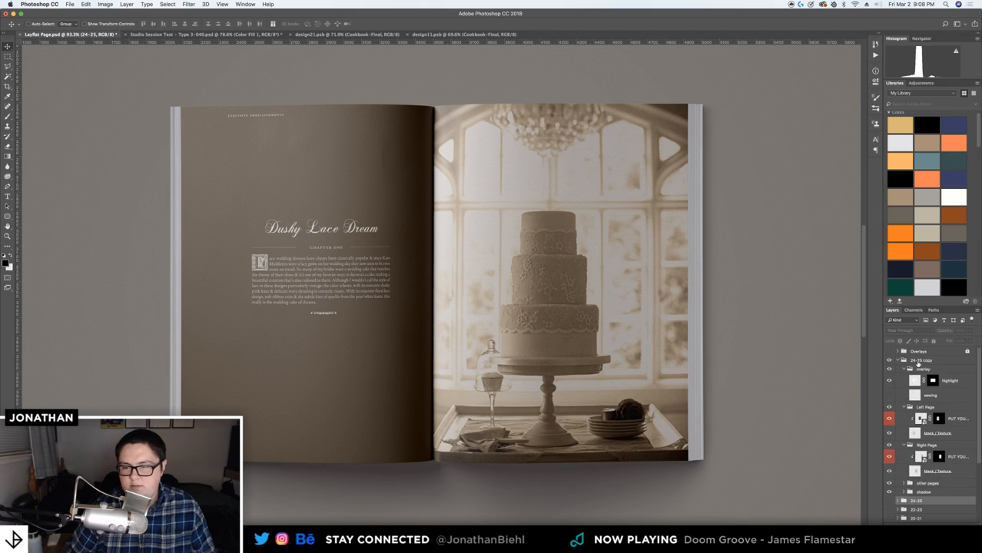
{"action": "double_click", "coordinate": [921, 360]}
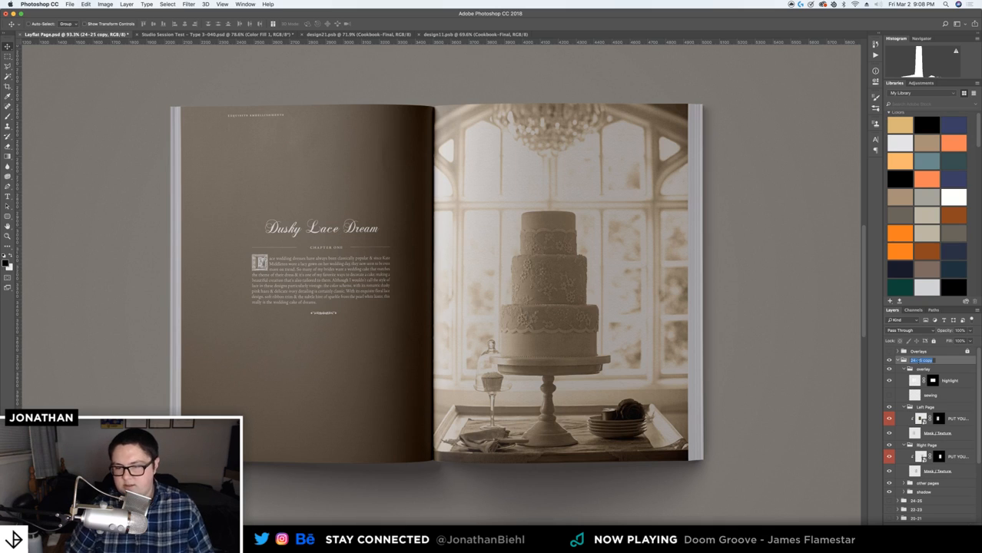
{"action": "type", "text": "2"}
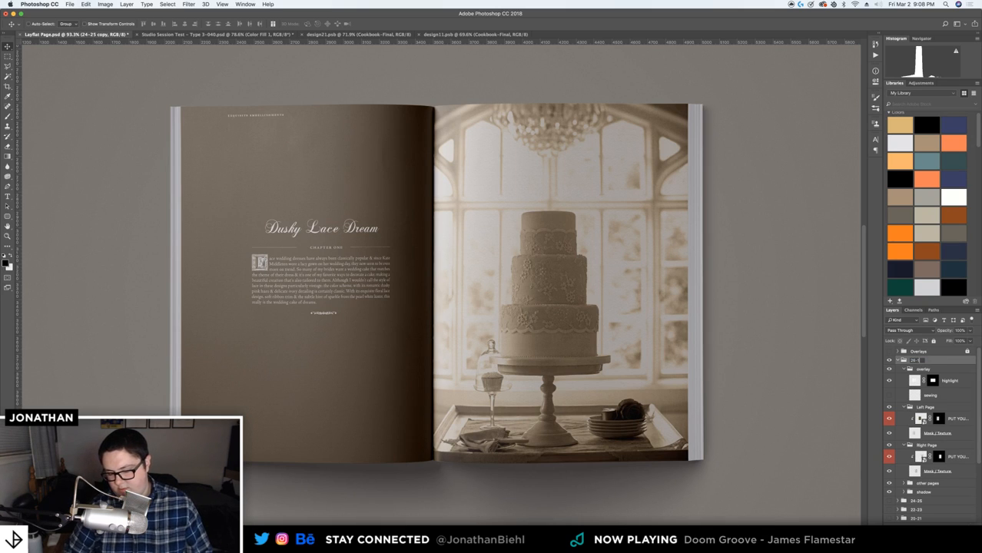
{"action": "type", "text": "6-17"}
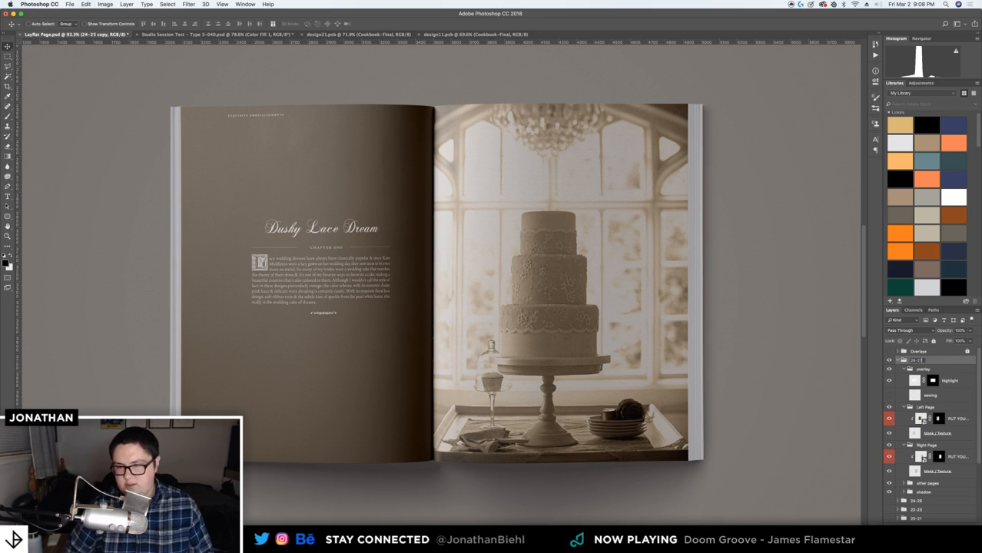
{"action": "key", "text": "Return"}
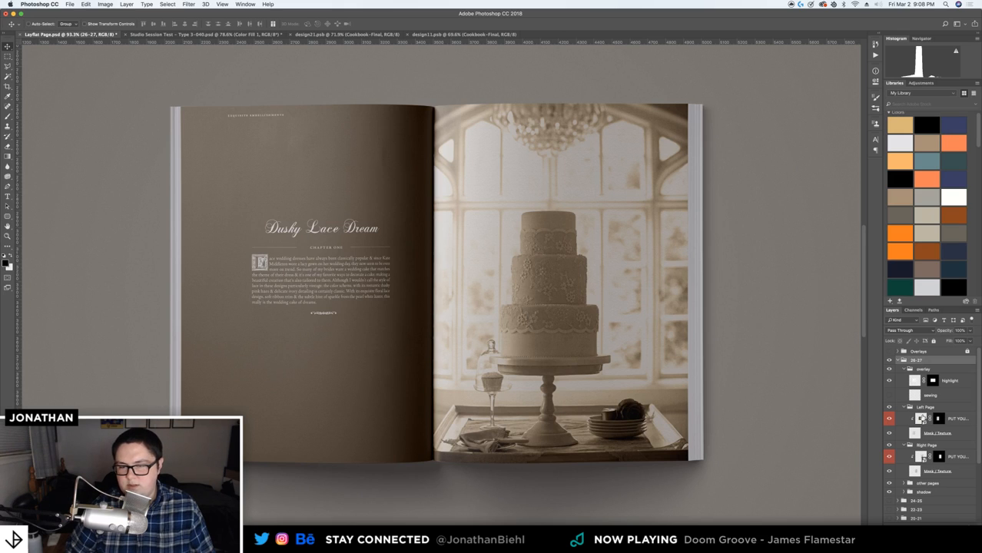
Open the left page design smart object of the 26-27 group and hide its Dusky Lace Dream artwork
{"action": "double_click", "coordinate": [921, 418]}
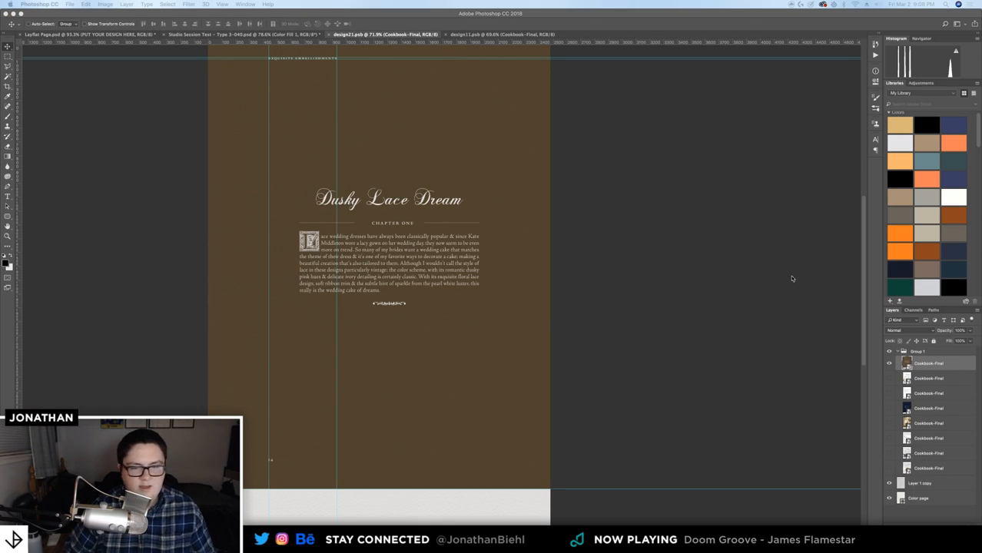
{"action": "left_click", "coordinate": [889, 364]}
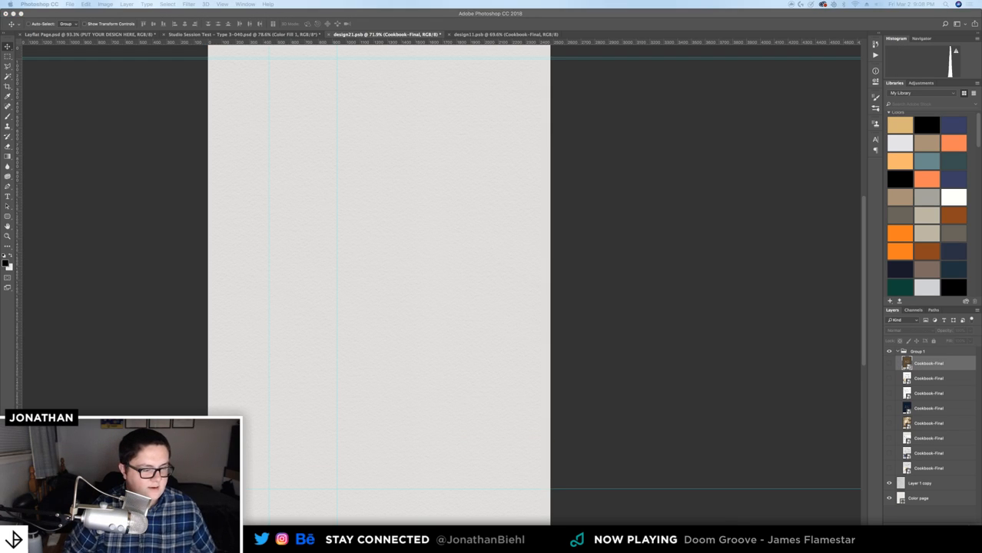
Place page 11 of Cookbook-Final.pdf at about 97% scale, with its Beautiful Bridal Lace half filling the left page design
{"action": "left_click_drag", "start_coordinate": [256, 368], "coordinate": [426, 199]}
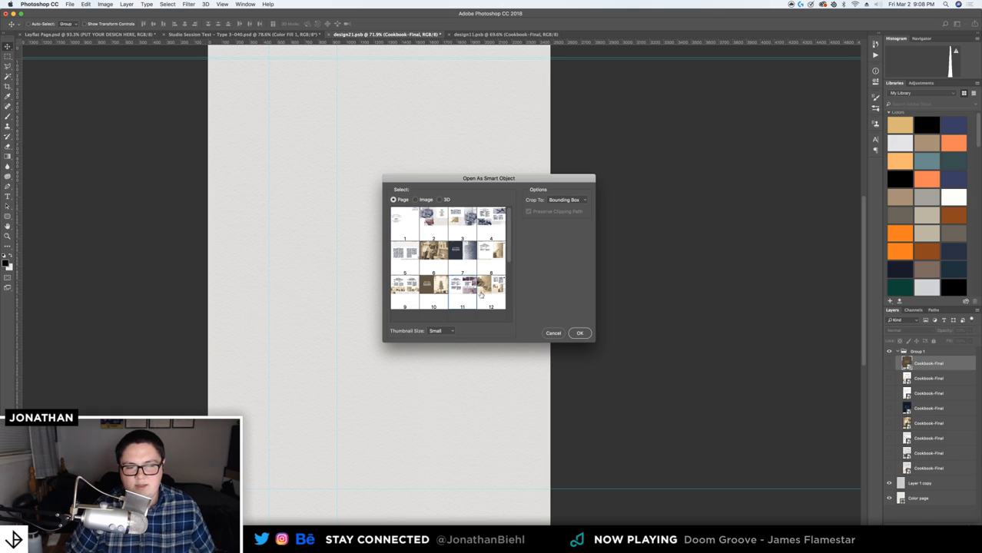
{"action": "left_click", "coordinate": [579, 334]}
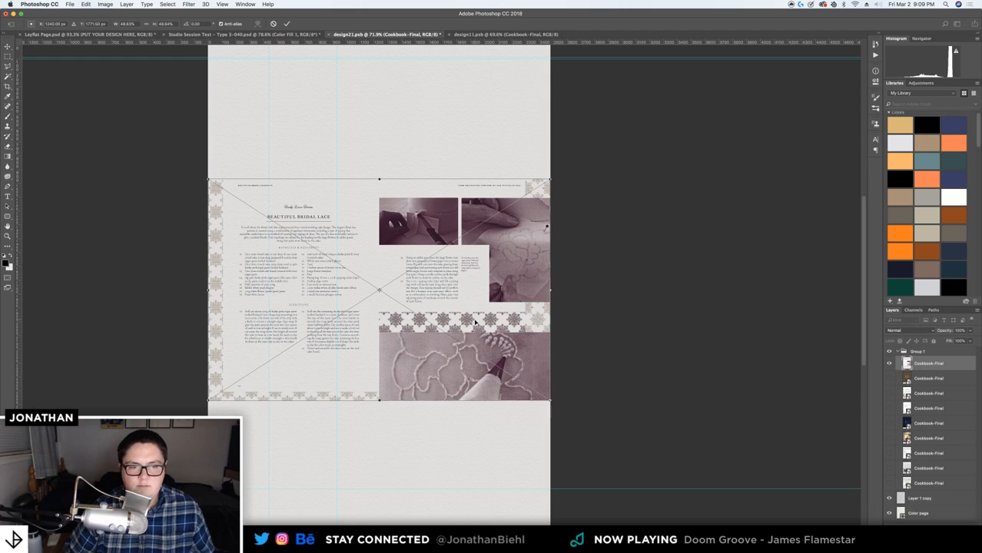
{"action": "left_click_drag", "start_coordinate": [475, 336], "coordinate": [480, 212]}
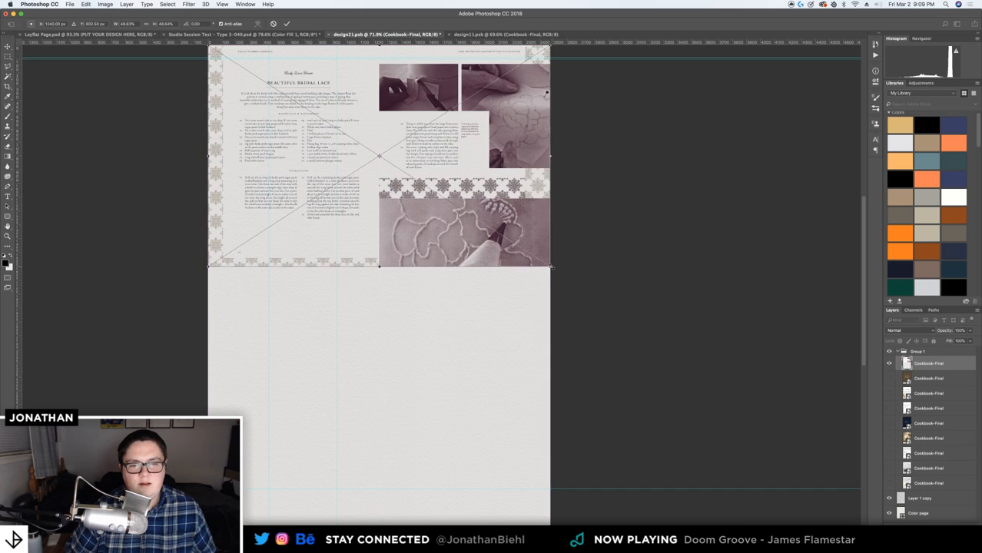
{"action": "left_click_drag", "start_coordinate": [550, 267], "coordinate": [817, 439]}
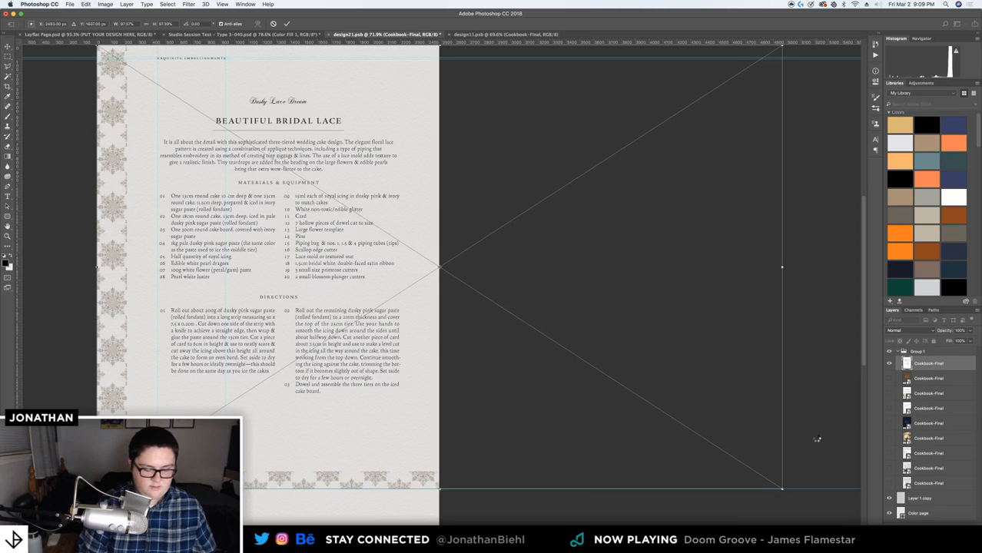
{"action": "key", "text": "Return"}
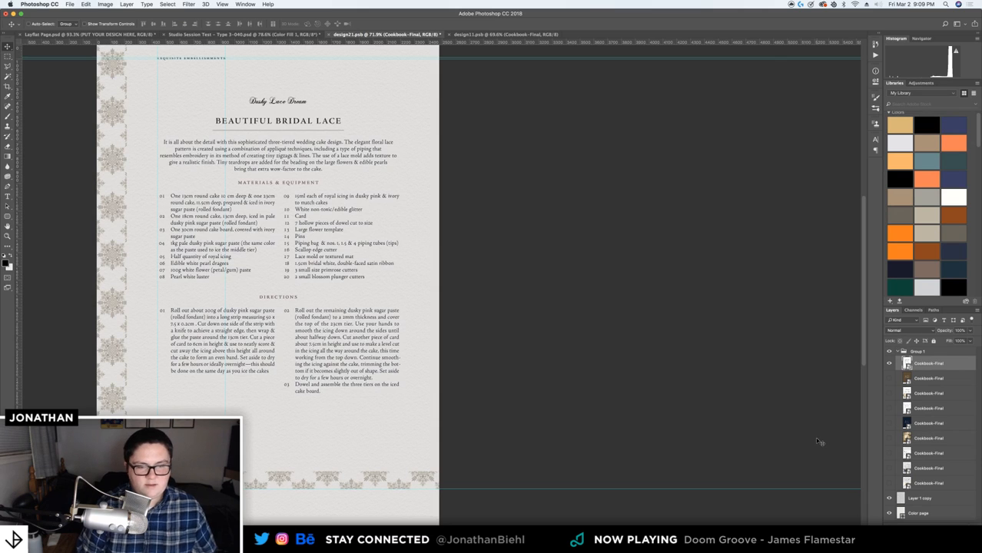
Inspect the placed Beautiful Bridal Lace page in the left page design, including its lower border and page edges
{"action": "key", "text": "z"}
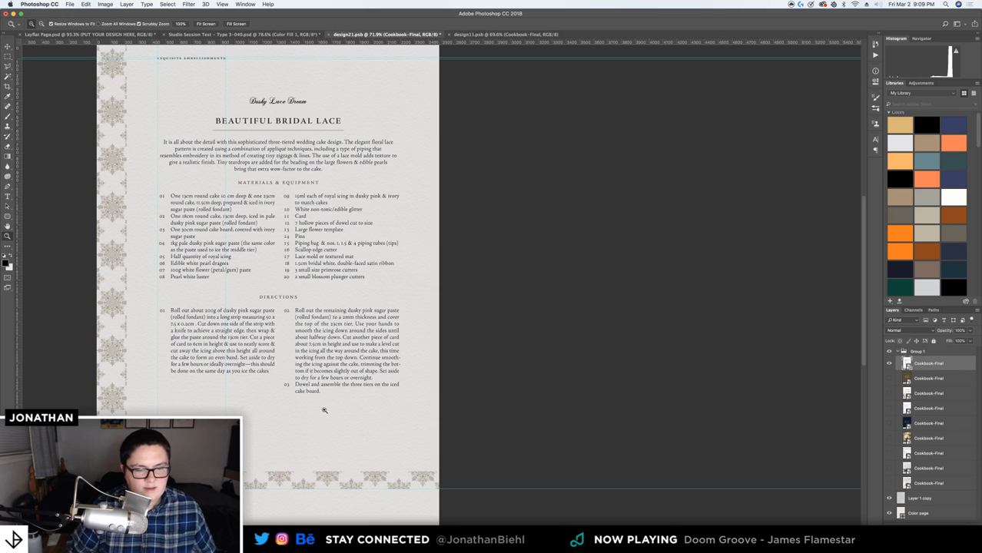
{"action": "left_click_drag", "start_coordinate": [161, 478], "coordinate": [223, 476]}
{"action": "left_click_drag", "start_coordinate": [182, 441], "coordinate": [127, 441]}
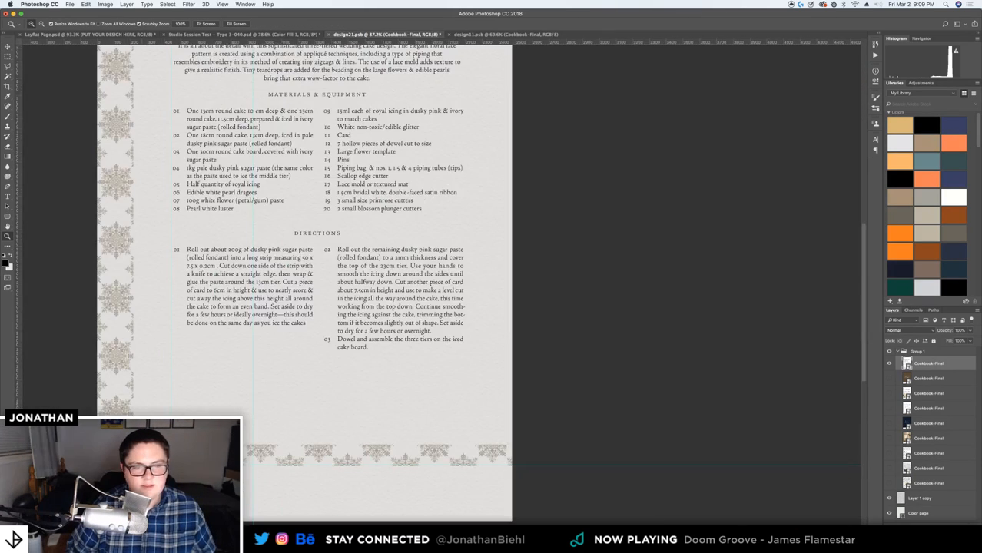
{"action": "scroll", "coordinate": [288, 338], "scroll_direction": "down", "scroll_amount": 3}
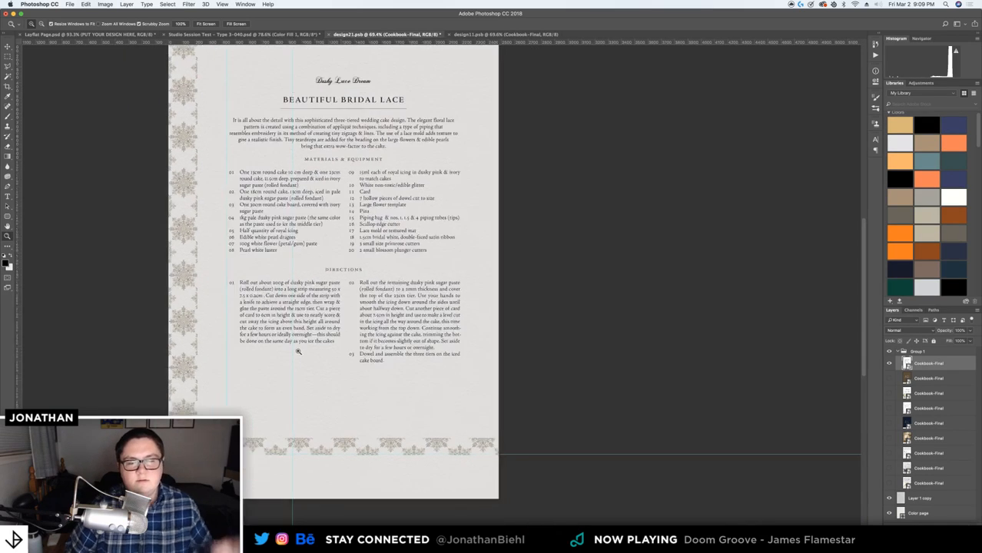
{"action": "scroll", "coordinate": [412, 361], "scroll_direction": "up", "scroll_amount": 1}
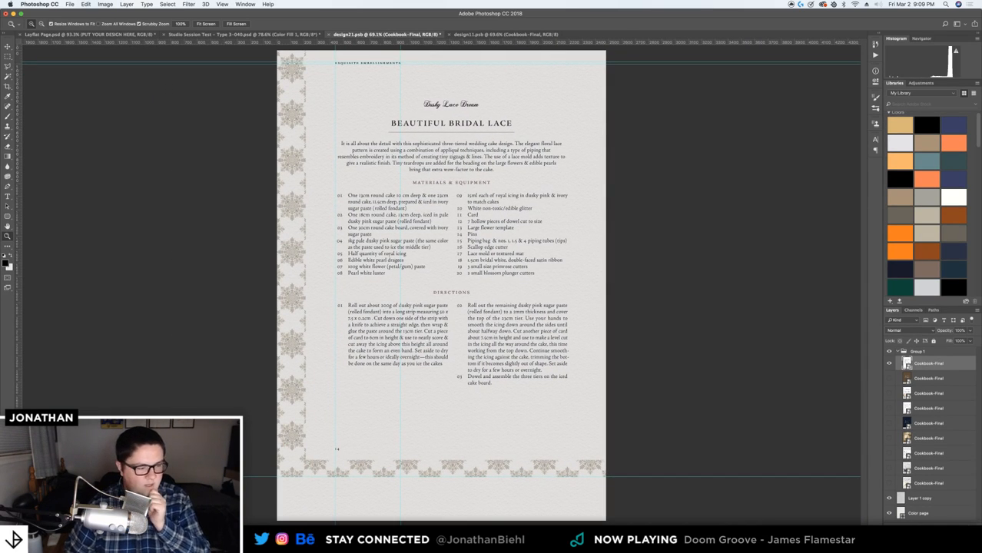
Preview Cookbook-Final.pdf and compare its spreads from Royal Icing through Floral Lace Cookies with the placed page
{"action": "key", "text": "space"}
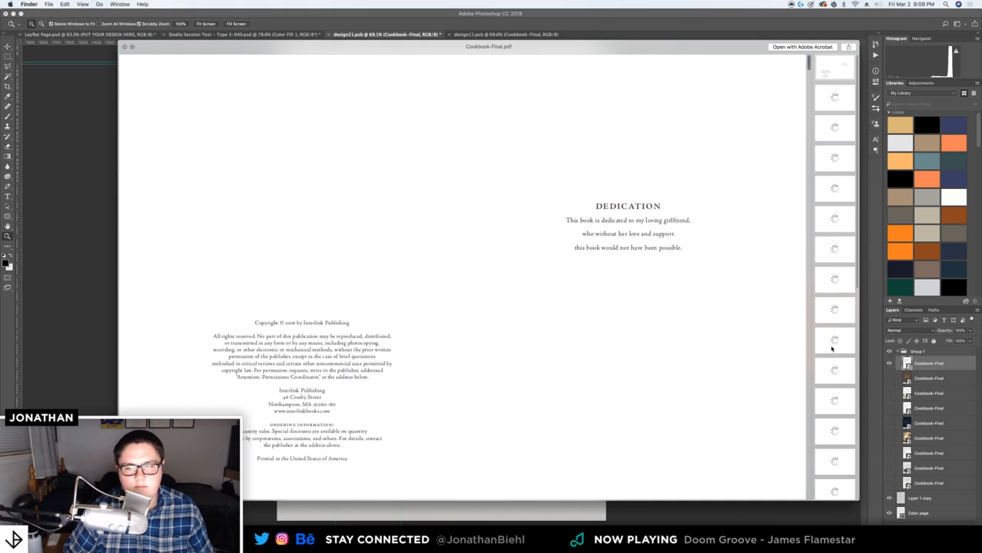
{"action": "left_click", "coordinate": [845, 409]}
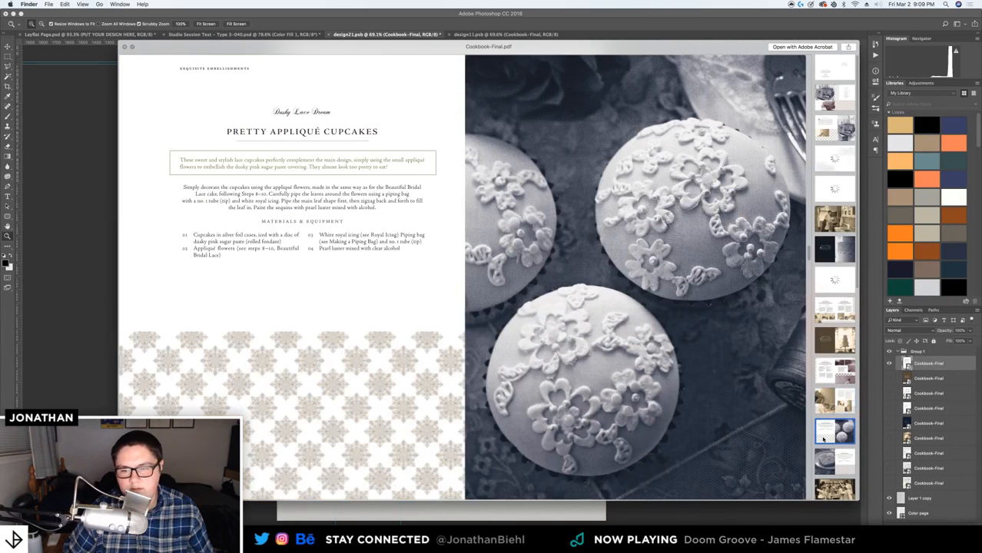
{"action": "left_click", "coordinate": [824, 438]}
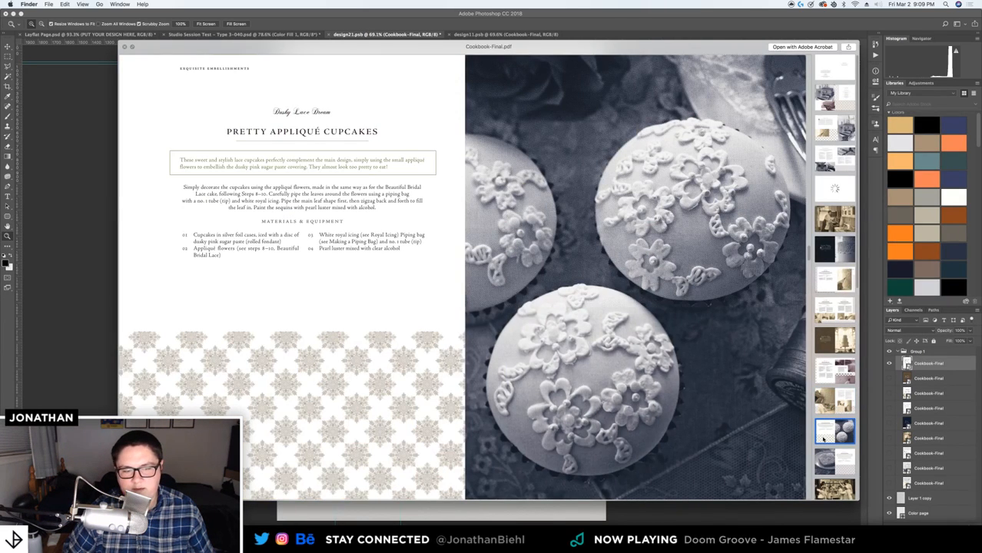
{"action": "left_click", "coordinate": [826, 463]}
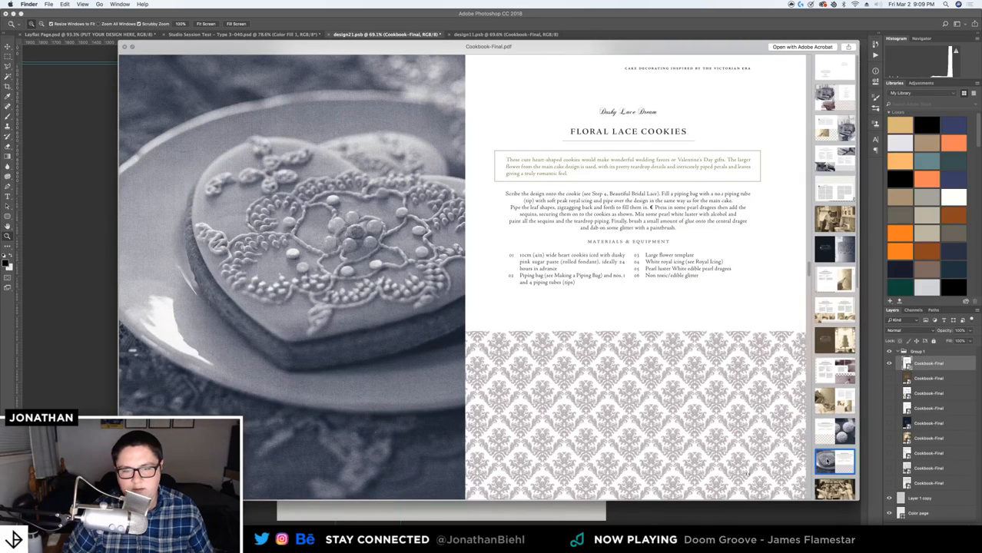
{"action": "left_click", "coordinate": [825, 278]}
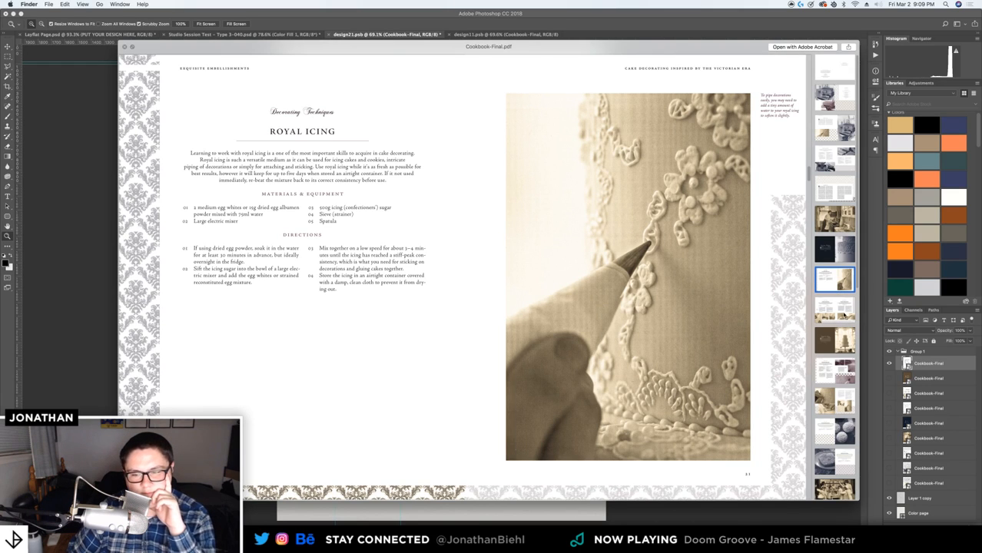
{"action": "left_click", "coordinate": [843, 314]}
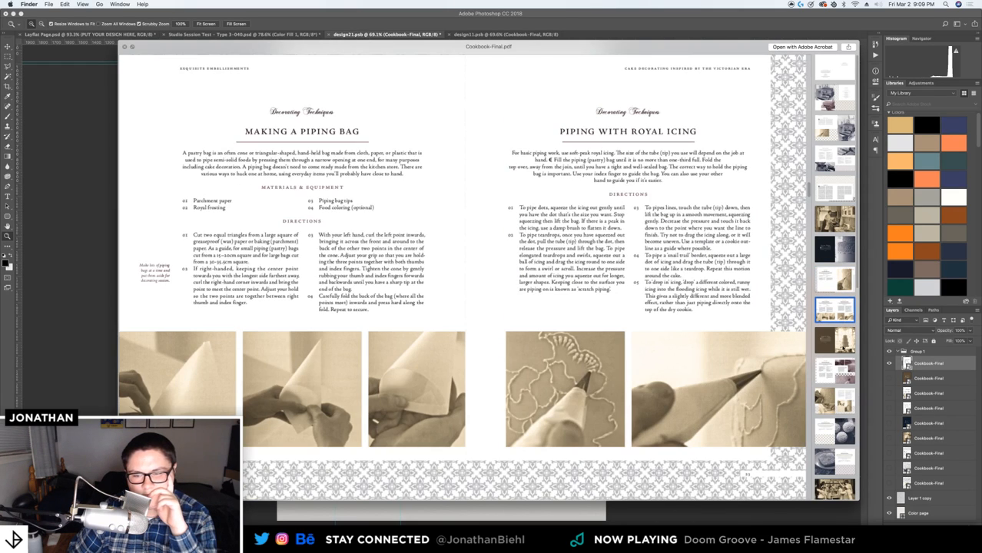
{"action": "left_click", "coordinate": [841, 341]}
{"action": "left_click", "coordinate": [842, 371]}
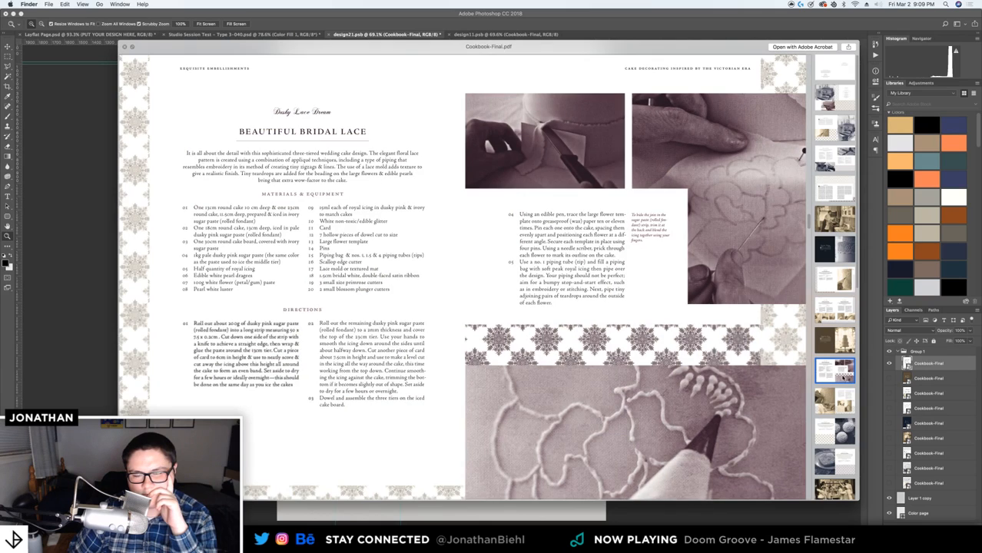
{"action": "left_click", "coordinate": [841, 396]}
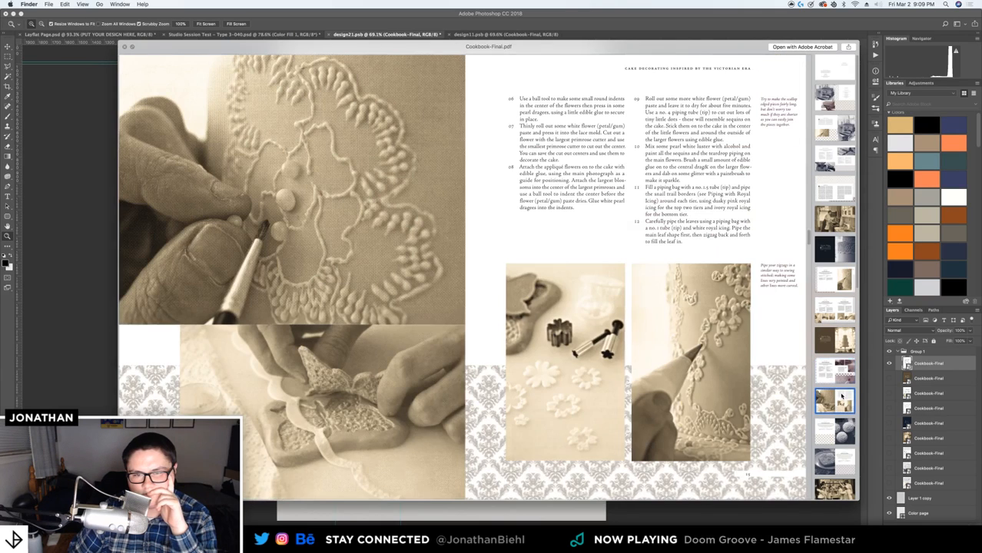
{"action": "left_click", "coordinate": [124, 48]}
{"action": "left_click", "coordinate": [149, 121]}
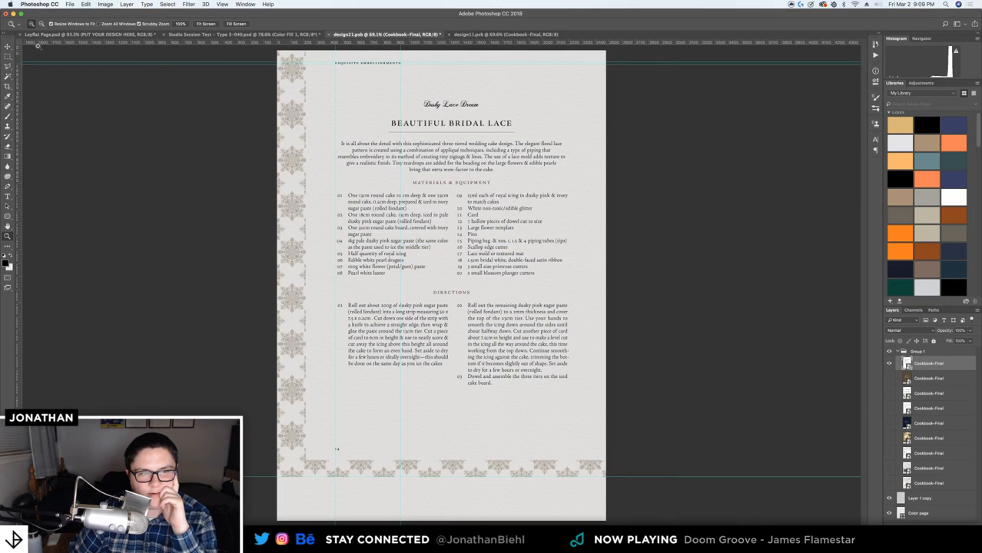
Hide the placed Beautiful Bridal Lace artwork in design21.psb and return to the Layflat Page.psd mockup
{"action": "left_click", "coordinate": [8, 47]}
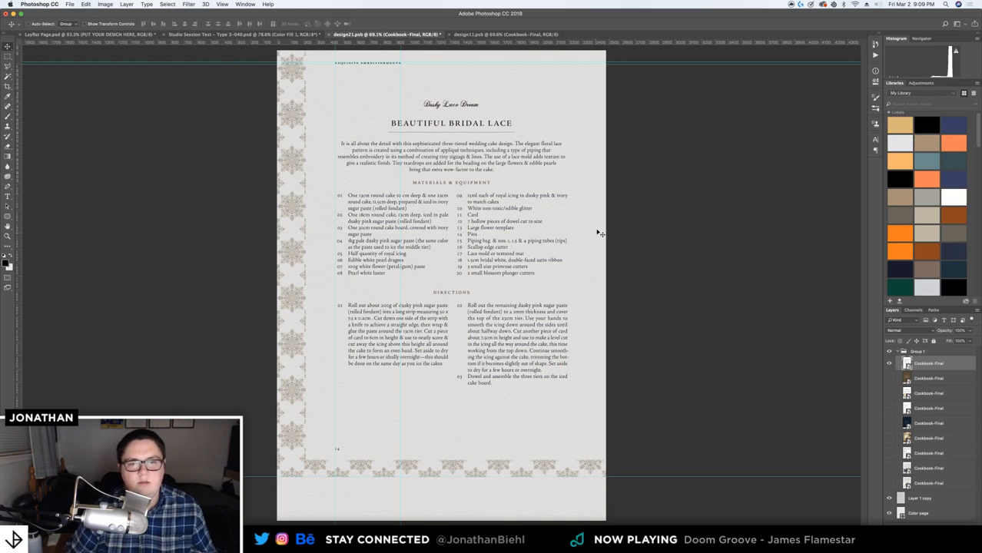
{"action": "left_click", "coordinate": [890, 364]}
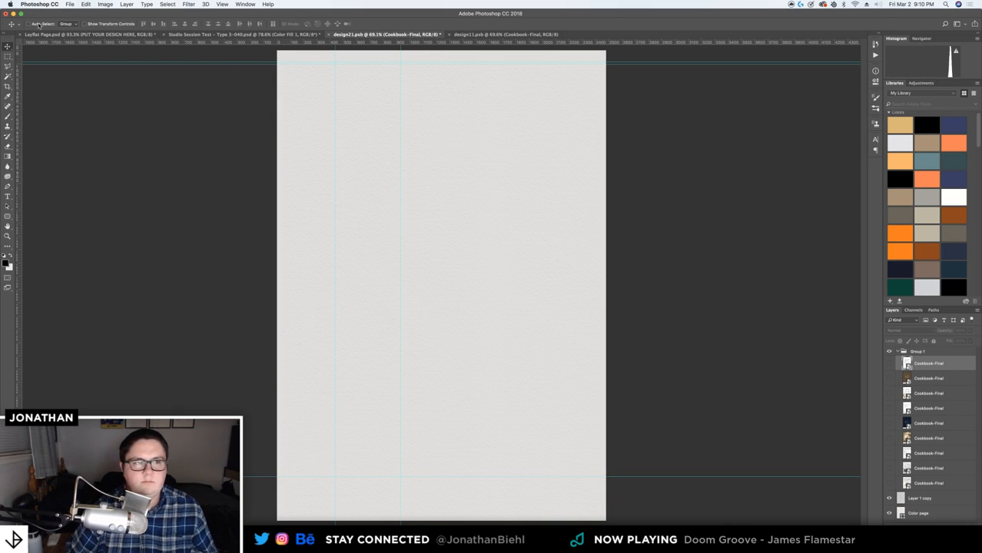
{"action": "left_click", "coordinate": [73, 35]}
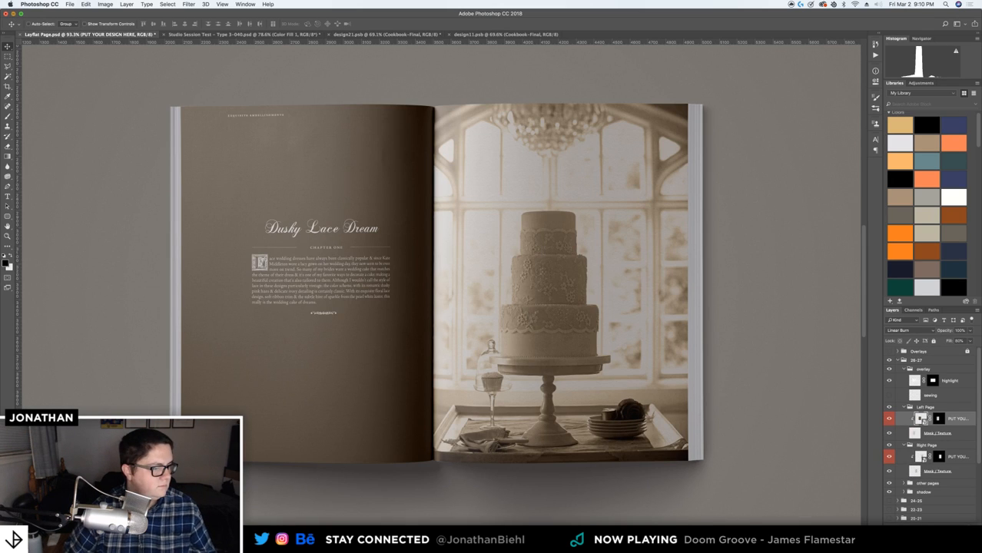
Close the floating Type 4 Mockup Pages.psd document and bring back the main Photoshop window with the layflat mockup
{"action": "left_click", "coordinate": [11, 15]}
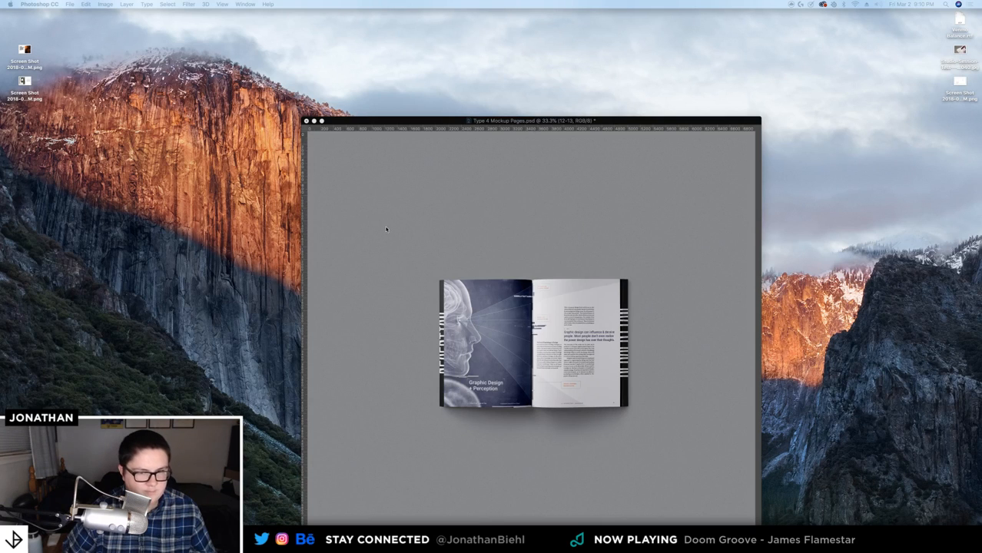
{"action": "left_click_drag", "start_coordinate": [381, 119], "coordinate": [309, 112]}
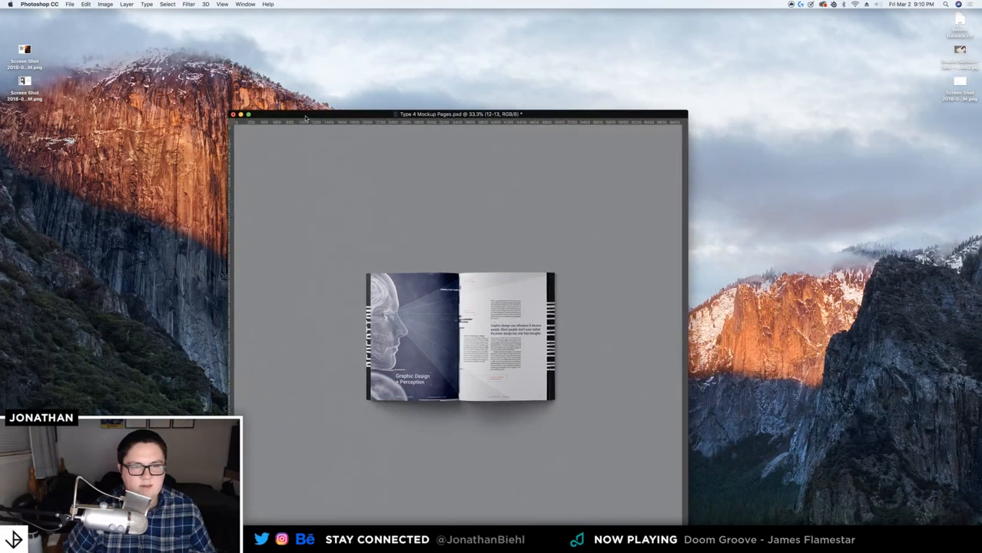
{"action": "left_click", "coordinate": [233, 115]}
{"action": "left_click", "coordinate": [460, 173]}
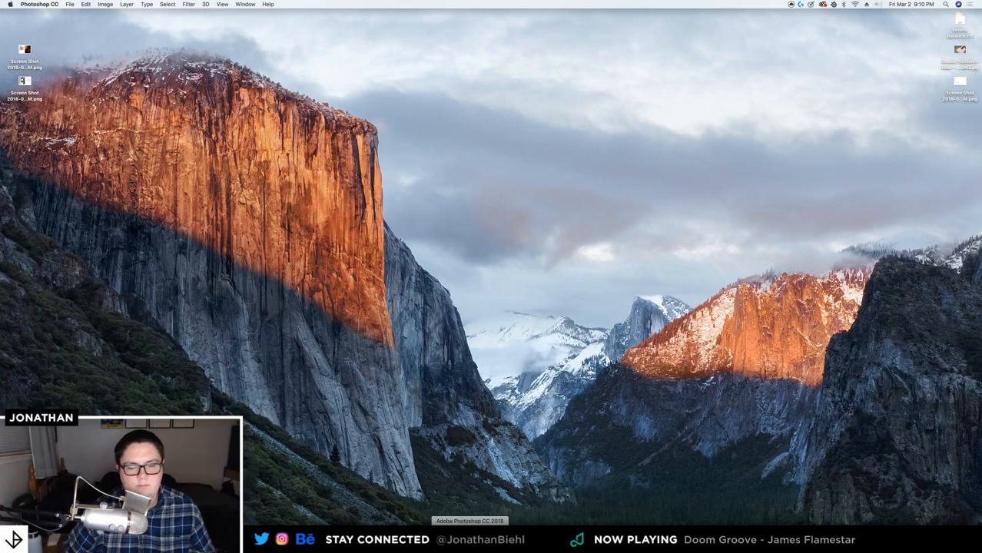
{"action": "left_click", "coordinate": [476, 538]}
Save the Layflat Page.psd mockup
{"action": "key", "text": "z"}
{"action": "left_click", "coordinate": [339, 174]}
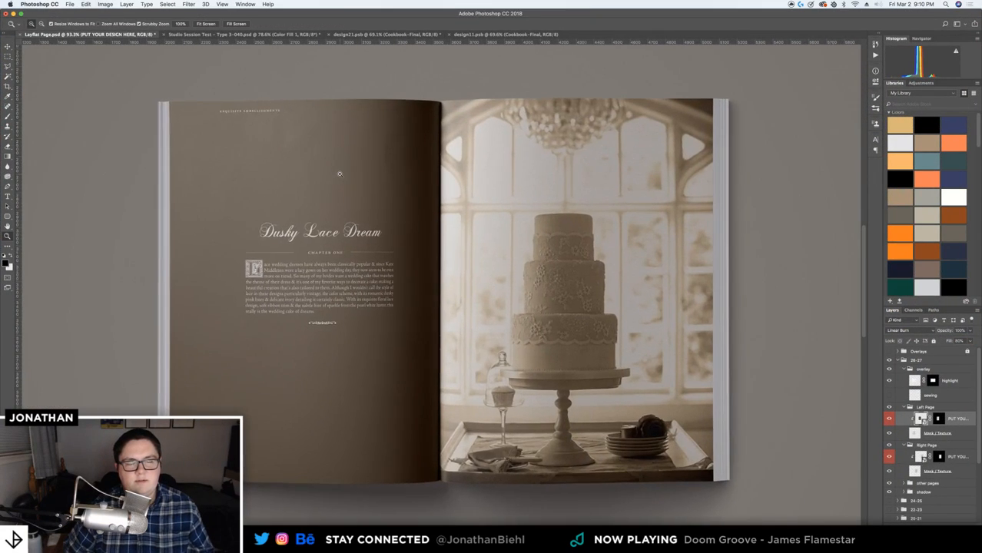
{"action": "left_click", "coordinate": [339, 174], "text": "alt"}
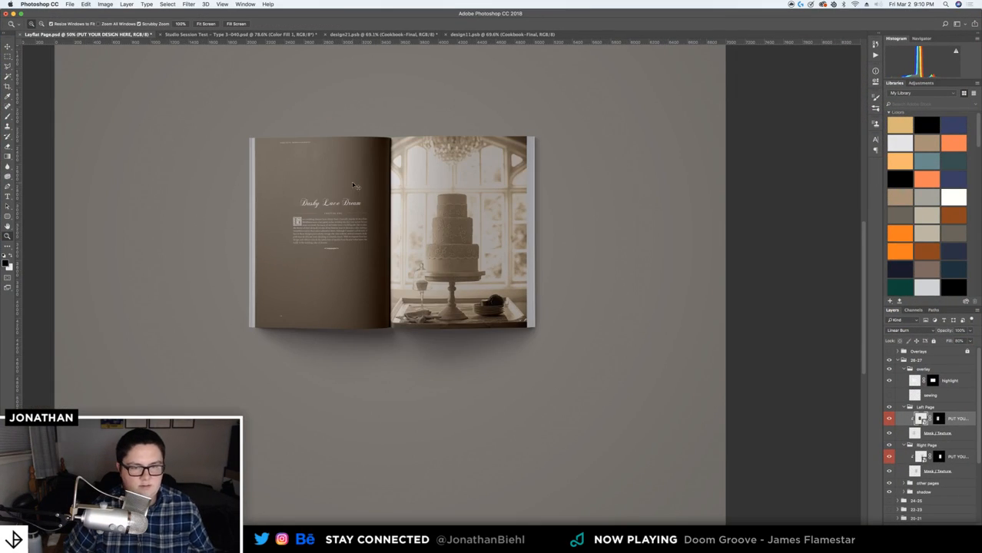
{"action": "key", "text": "super+s"}
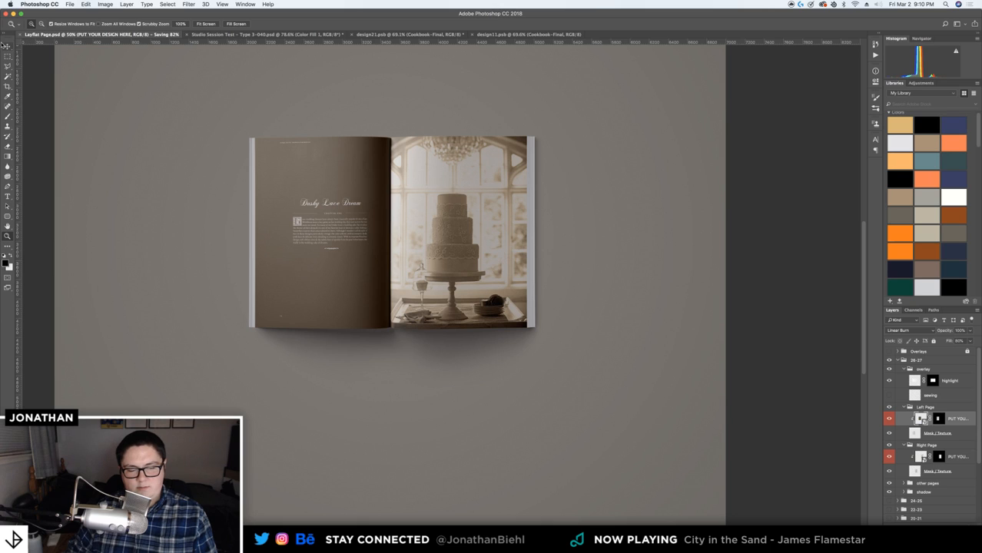
{"action": "left_click", "coordinate": [8, 47]}
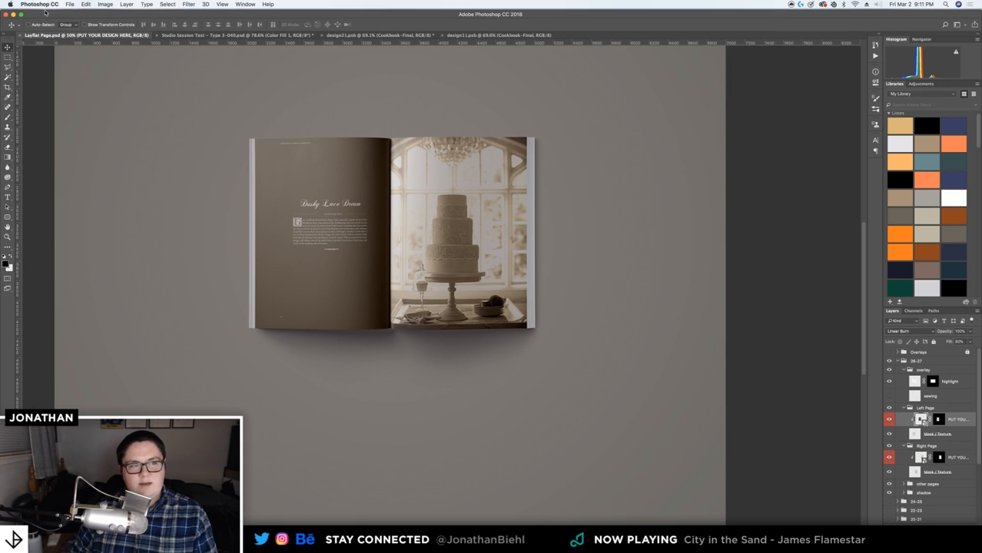
{"action": "left_click", "coordinate": [42, 4]}
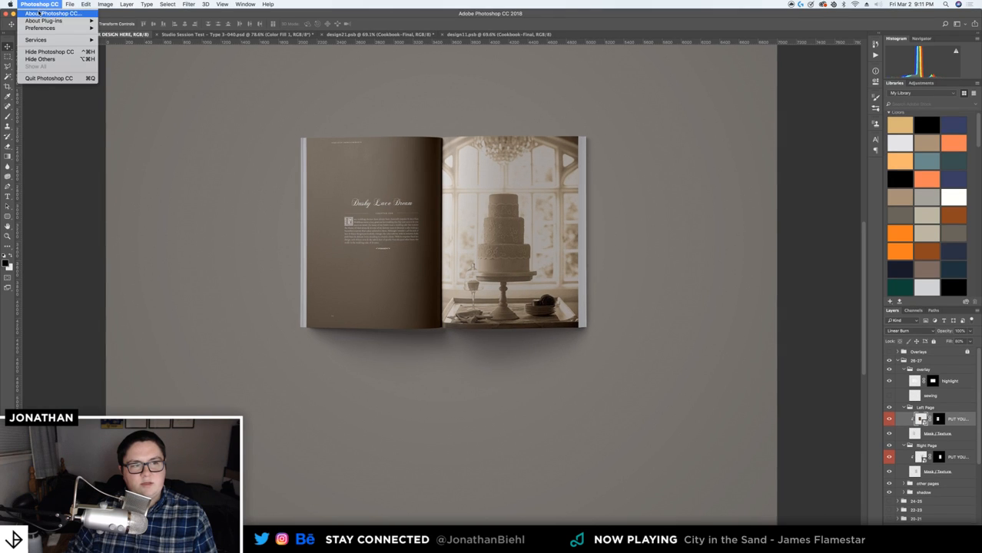
{"action": "left_click", "coordinate": [444, 16]}
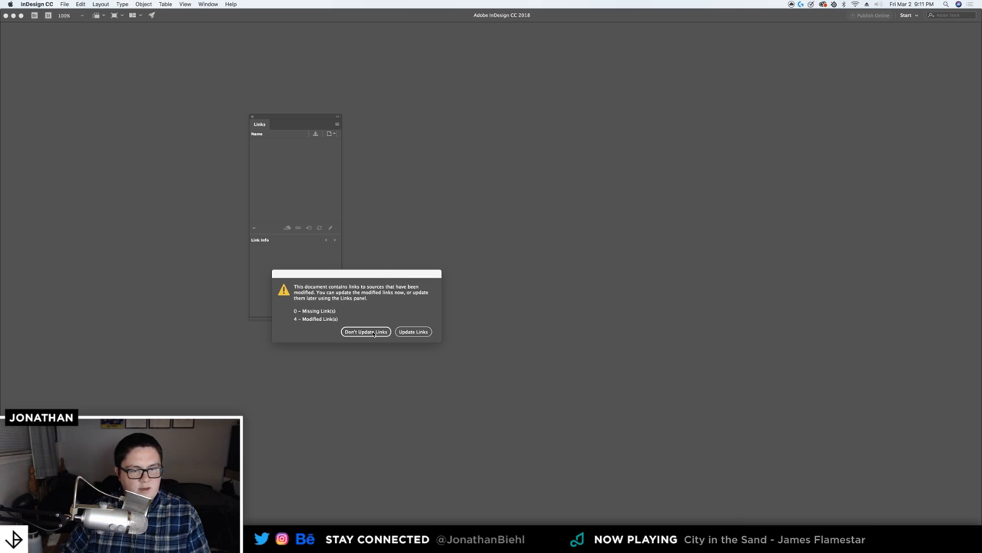
Open Cookbook-Final-Backup-Final.indd in InDesign with its modified links updated
{"action": "left_click", "coordinate": [415, 333]}
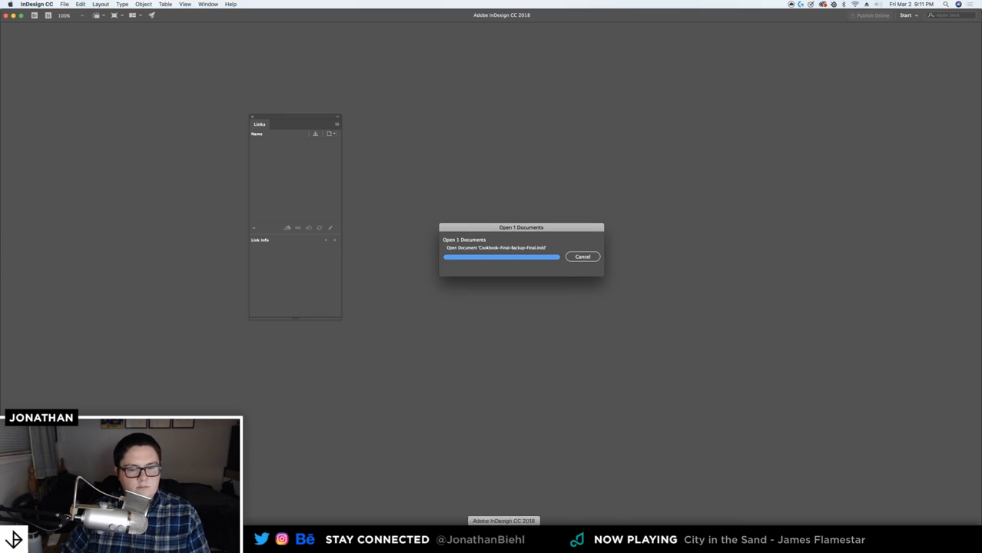
{"action": "left_click", "coordinate": [402, 539]}
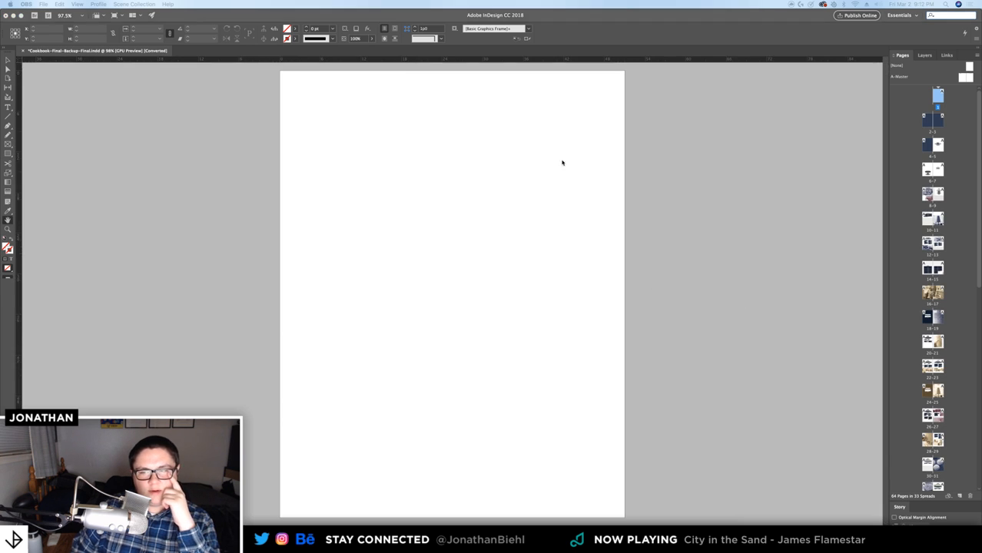
{"action": "key", "text": "Page_Down"}
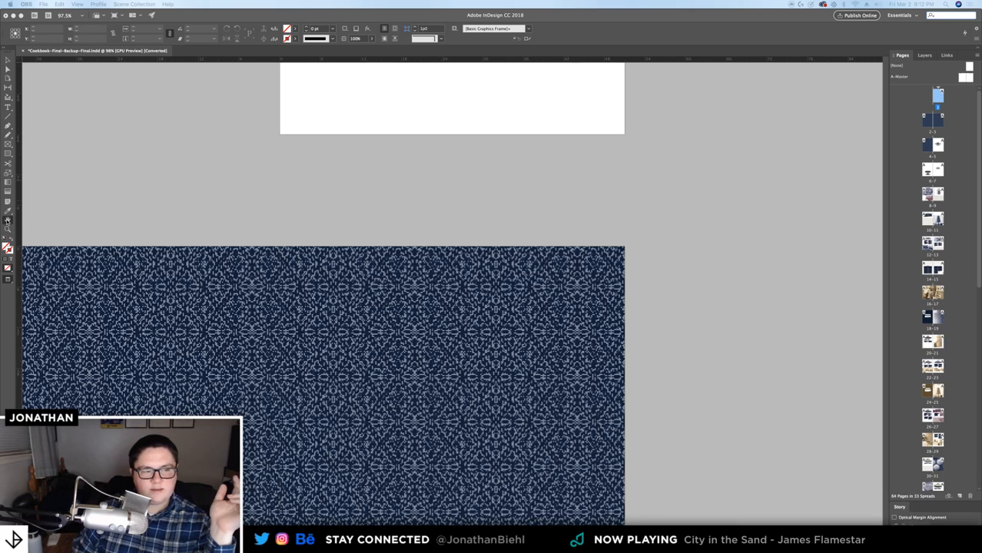
{"action": "left_click", "coordinate": [7, 221]}
{"action": "double_click", "coordinate": [8, 221]}
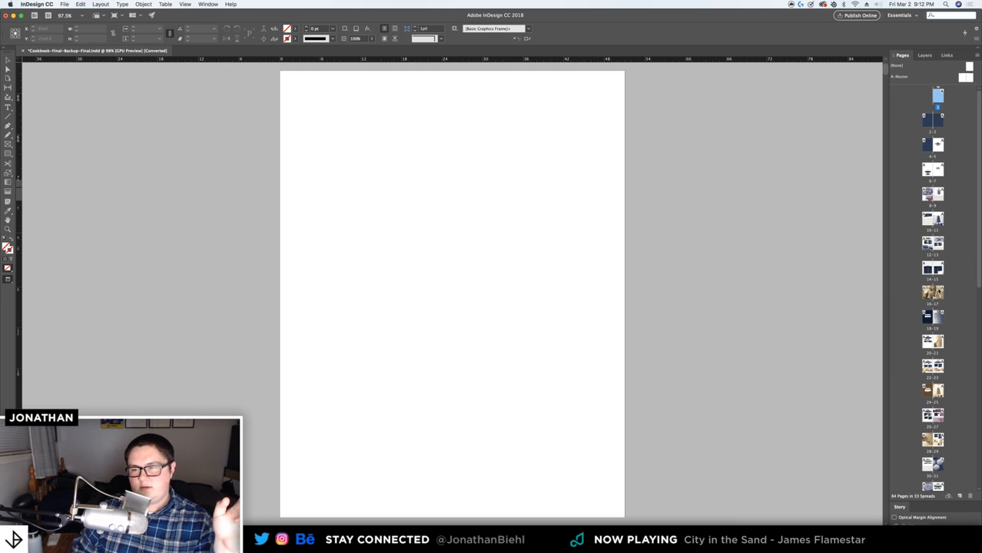
Review the cookbook document's list of linked pattern and photo files, and return to its page overview
{"action": "left_click", "coordinate": [946, 56]}
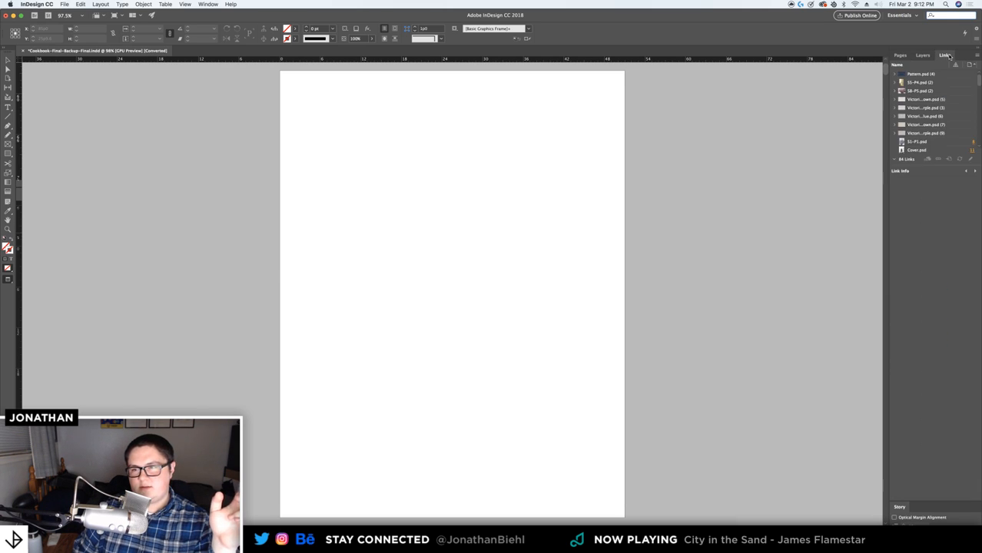
{"action": "scroll", "coordinate": [941, 132], "scroll_direction": "down", "scroll_amount": 10}
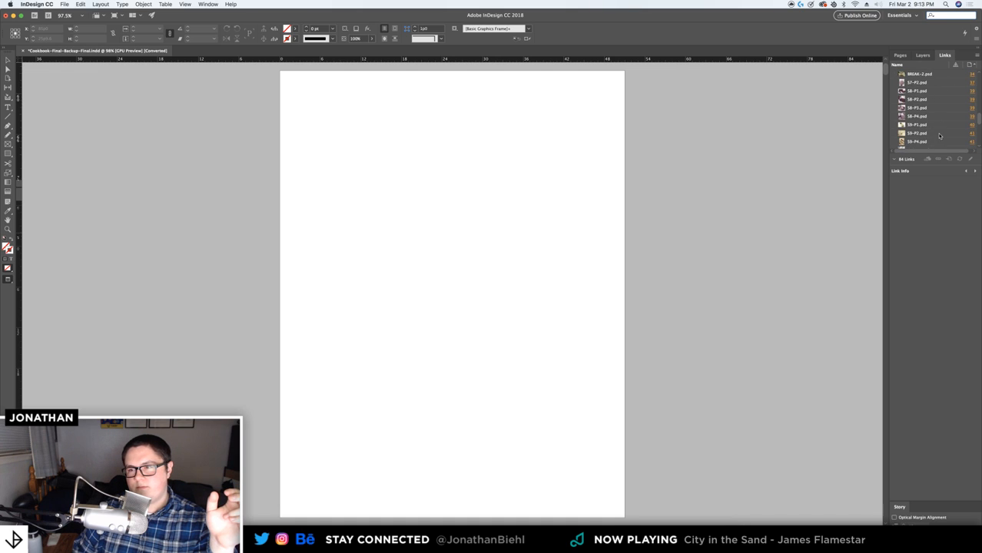
{"action": "scroll", "coordinate": [939, 130], "scroll_direction": "up", "scroll_amount": 10}
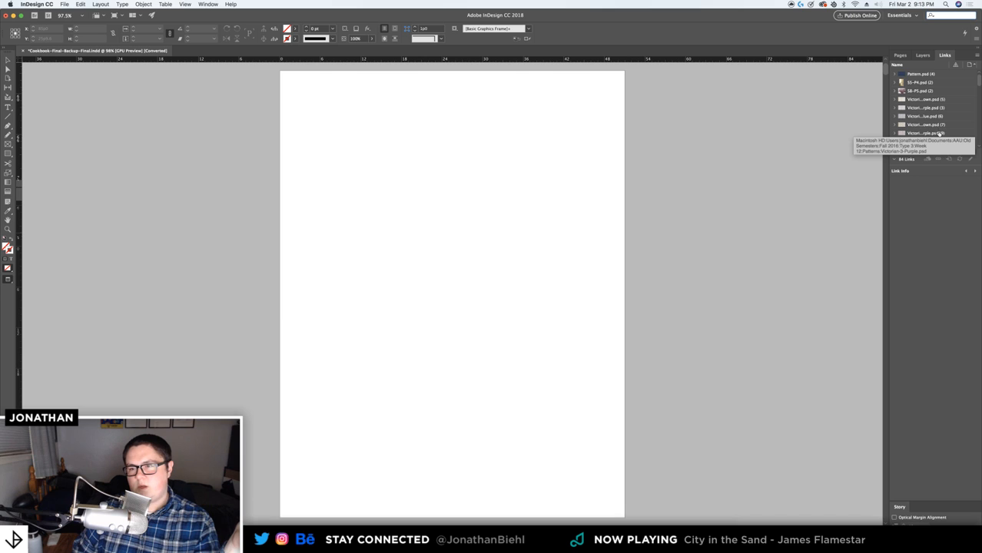
{"action": "scroll", "coordinate": [939, 132], "scroll_direction": "down", "scroll_amount": 10}
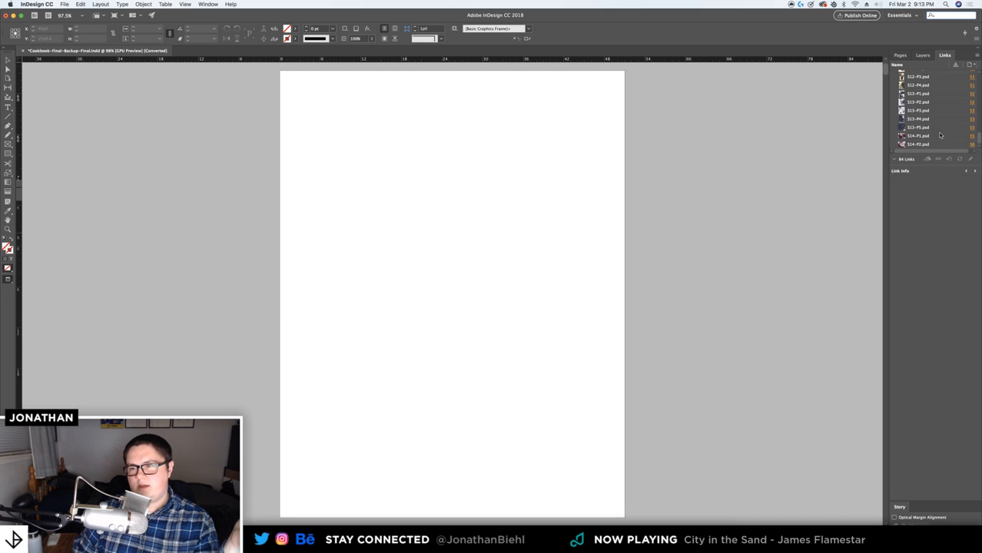
{"action": "scroll", "coordinate": [953, 132], "scroll_direction": "up", "scroll_amount": 10}
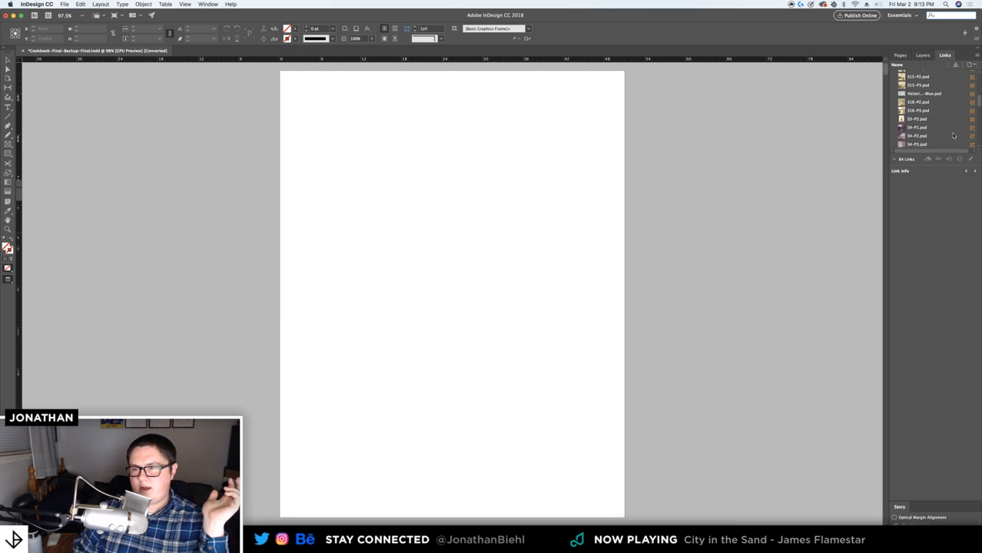
{"action": "left_click", "coordinate": [902, 55]}
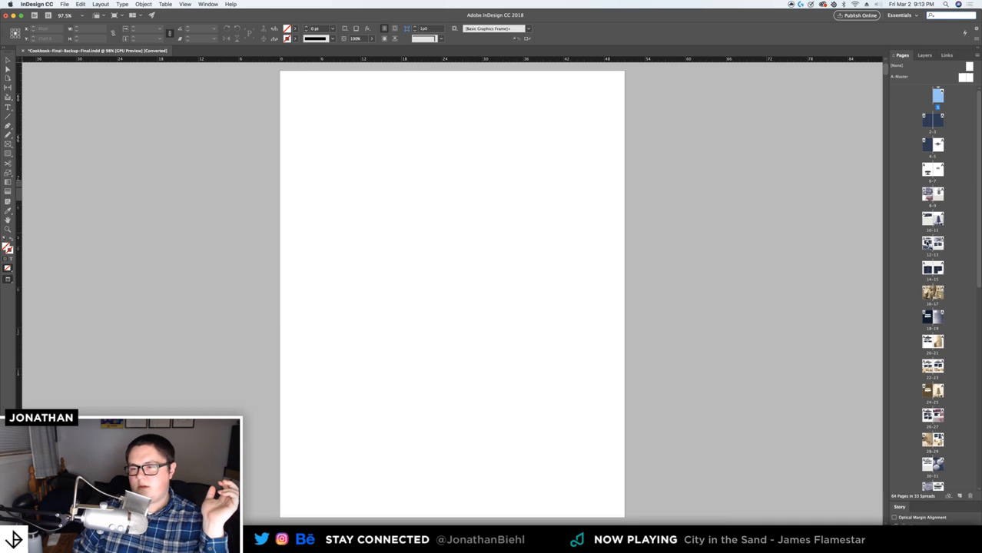
Look through the cookbook's page overview and bring up the 26-27 spread, Beautiful Bridal Lace
{"action": "scroll", "coordinate": [930, 242], "scroll_direction": "down", "scroll_amount": 15}
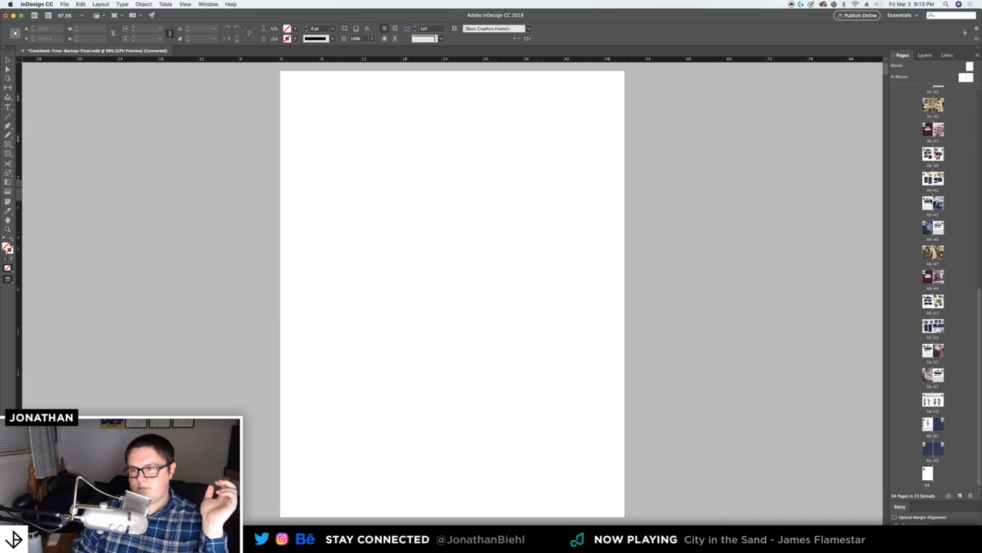
{"action": "scroll", "coordinate": [934, 388], "scroll_direction": "up", "scroll_amount": 3}
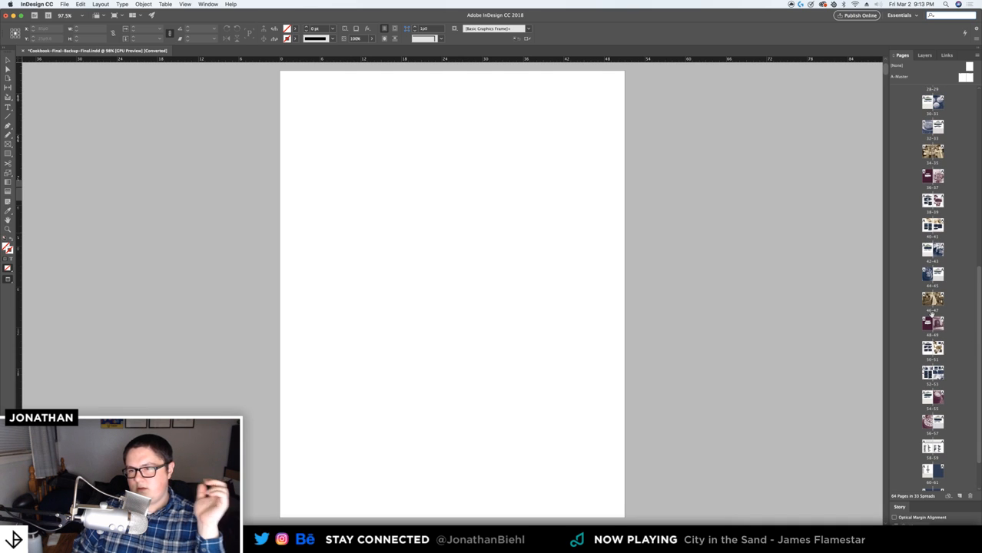
{"action": "scroll", "coordinate": [932, 307], "scroll_direction": "up", "scroll_amount": 6}
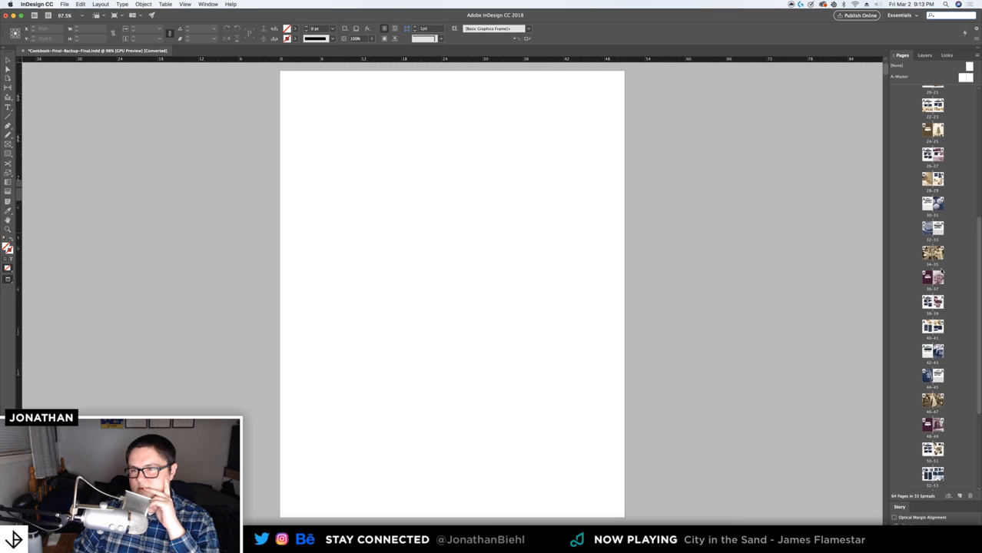
{"action": "double_click", "coordinate": [932, 154]}
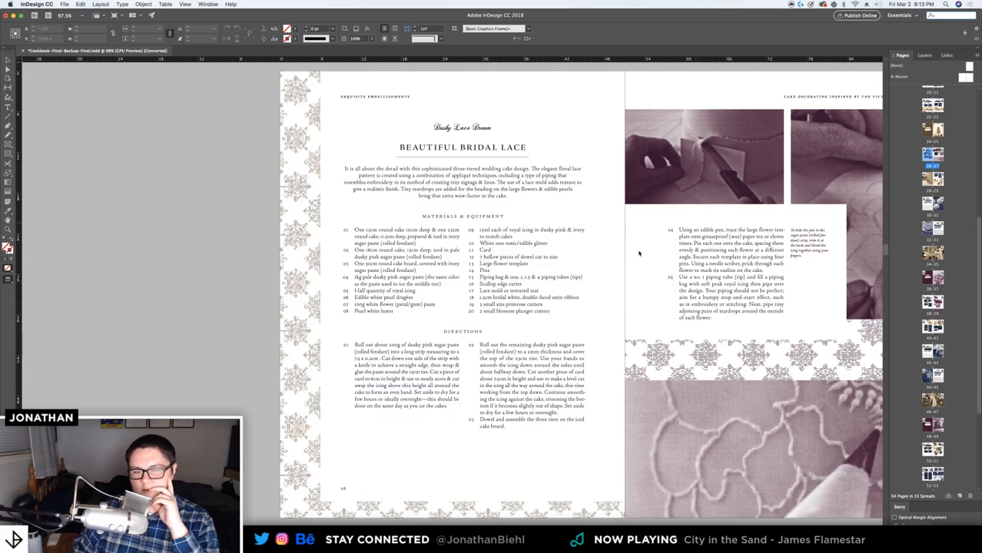
Export all pages of the cookbook as spreads to a PDF, based on the High Quality Print preset
{"action": "left_click", "coordinate": [66, 4]}
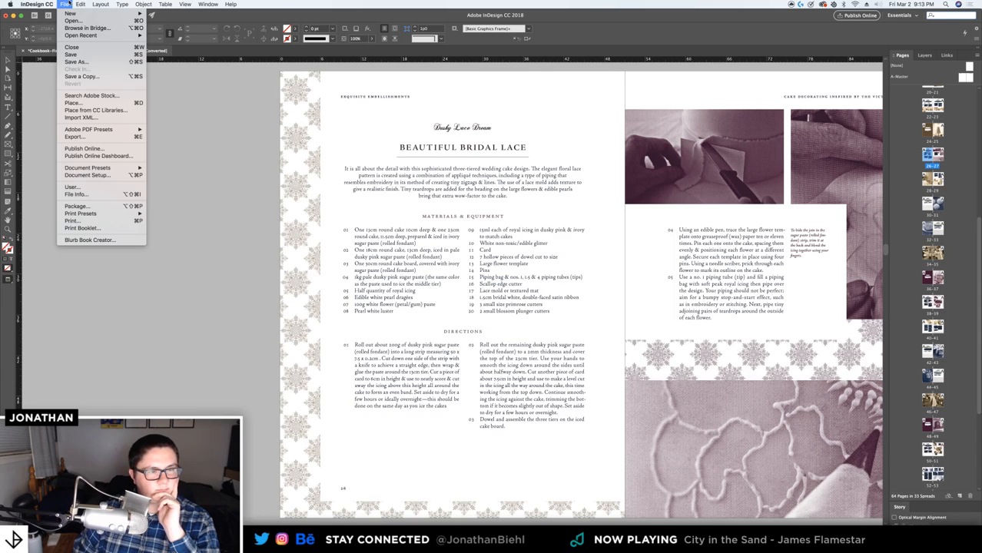
{"action": "mouse_move", "coordinate": [116, 130]}
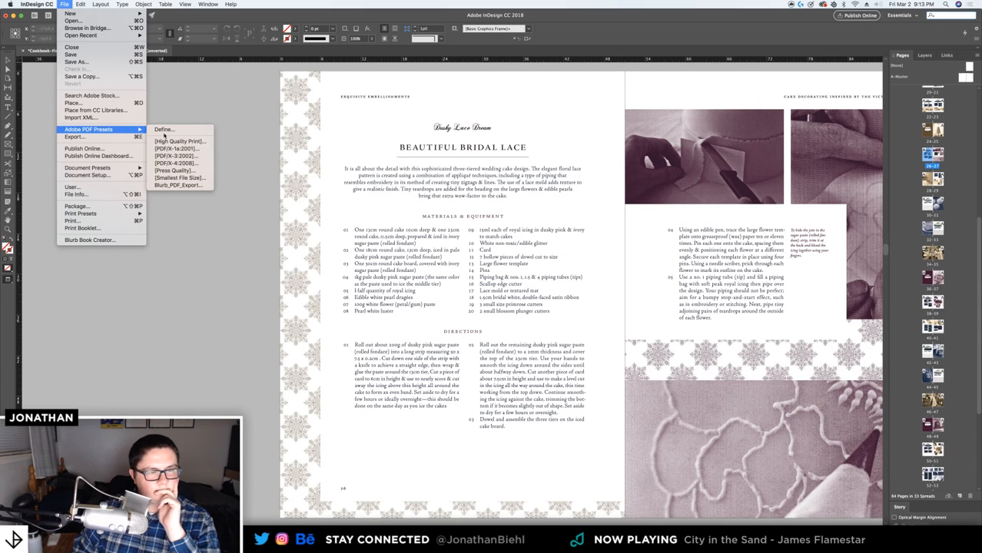
{"action": "left_click", "coordinate": [186, 142]}
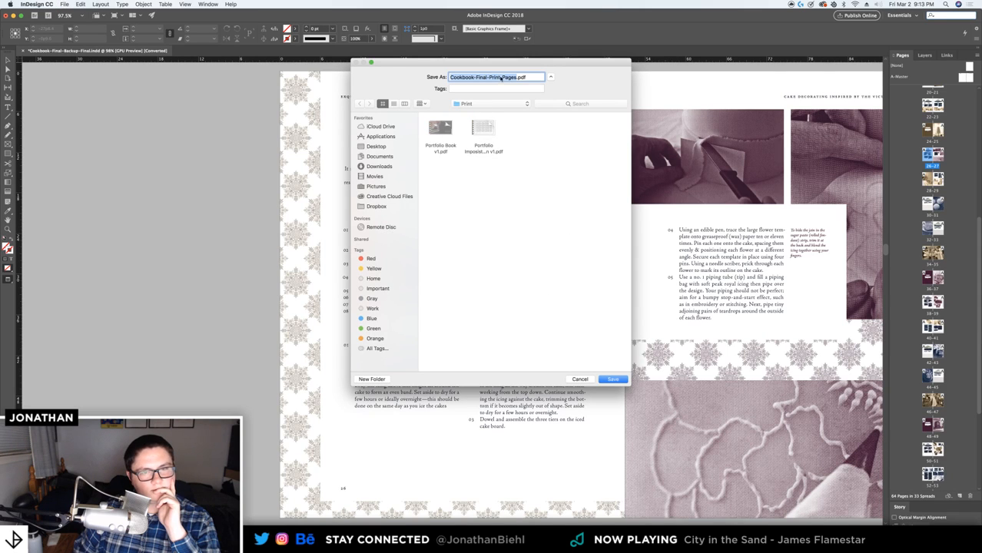
{"action": "key", "text": "Return"}
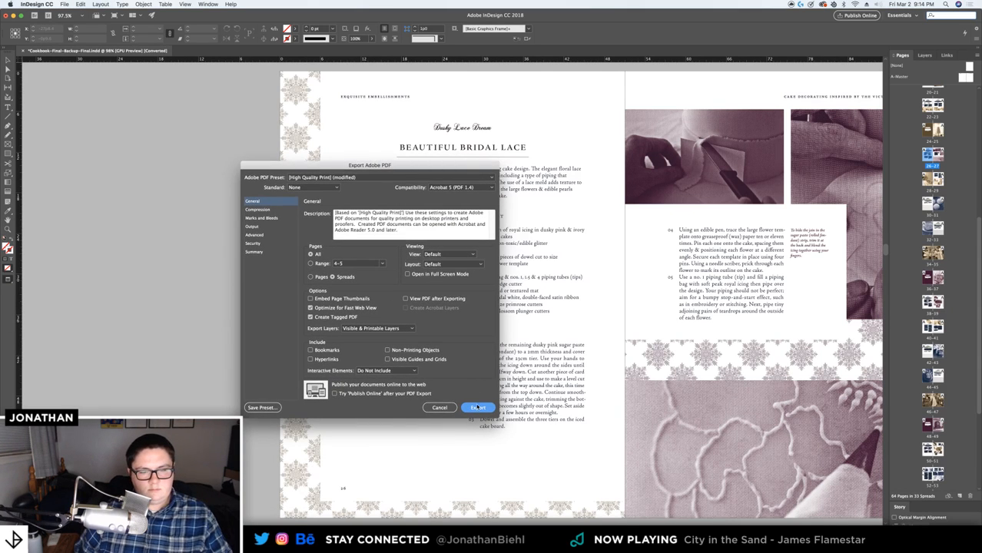
{"action": "left_click", "coordinate": [478, 408]}
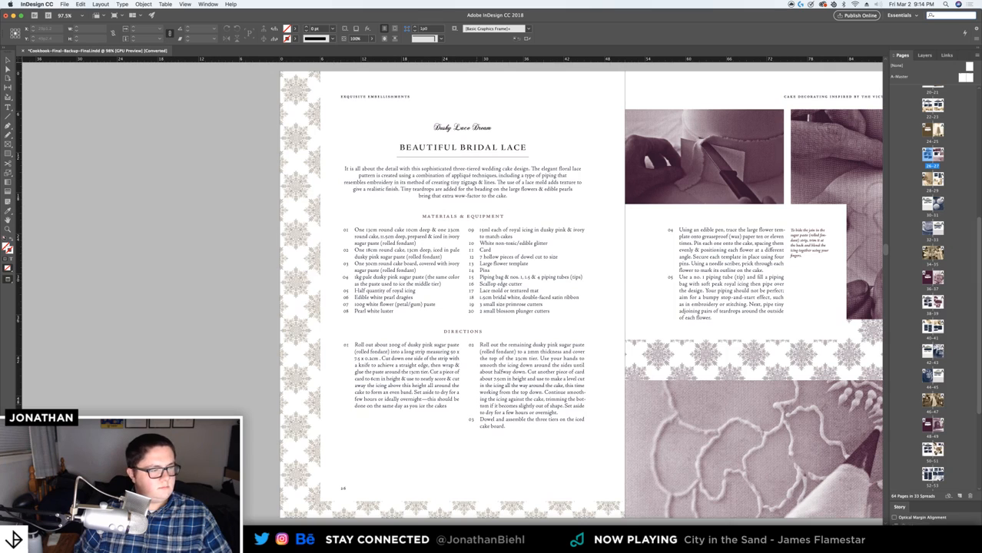
Look at the mockup in Photoshop, return to InDesign, check the PDF export's progress and close the background task list
{"action": "left_click", "coordinate": [164, 15]}
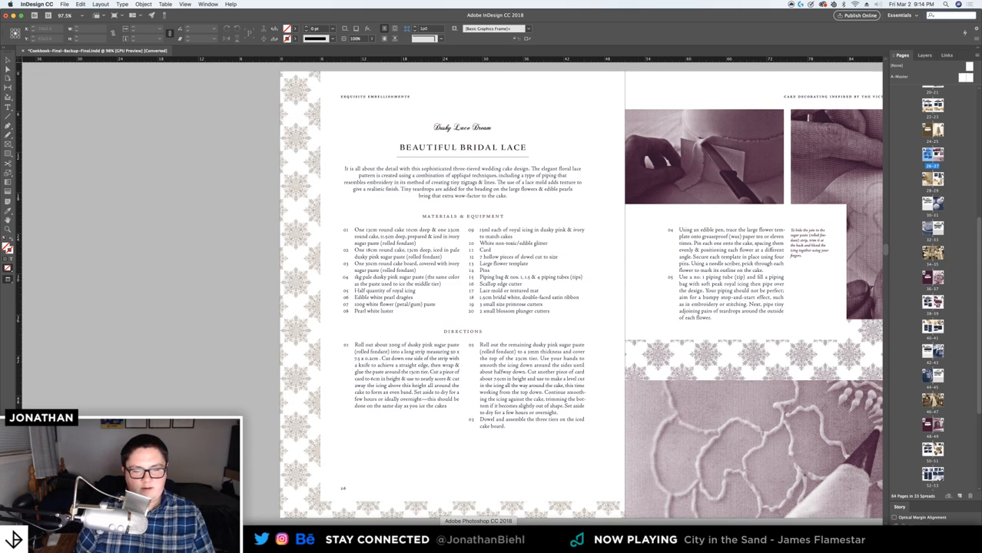
{"action": "left_click", "coordinate": [478, 537]}
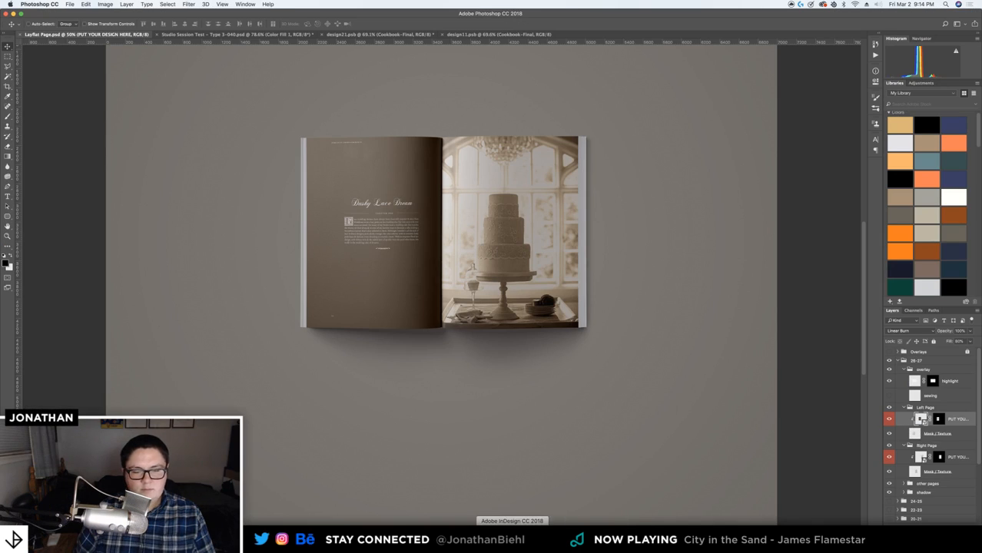
{"action": "left_click", "coordinate": [511, 539]}
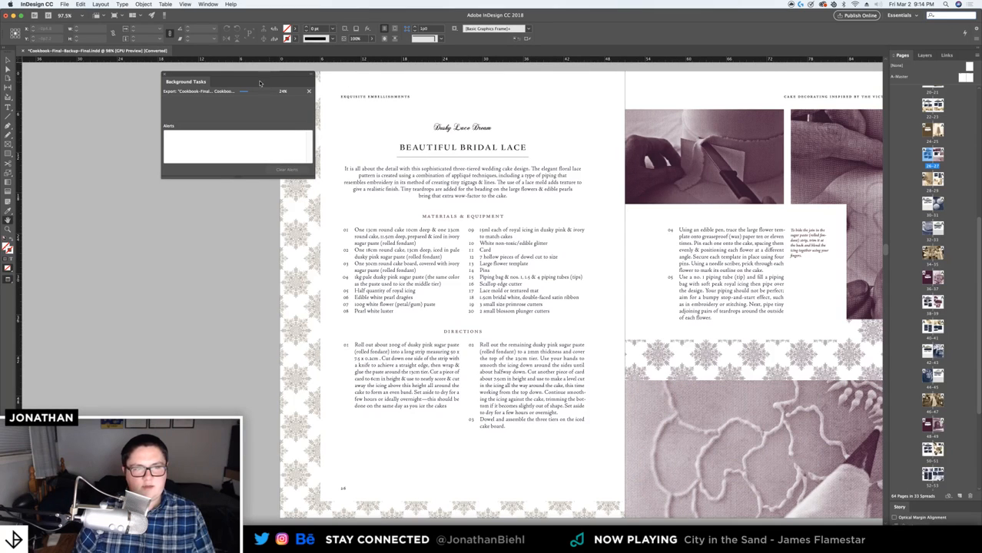
{"action": "left_click", "coordinate": [164, 75]}
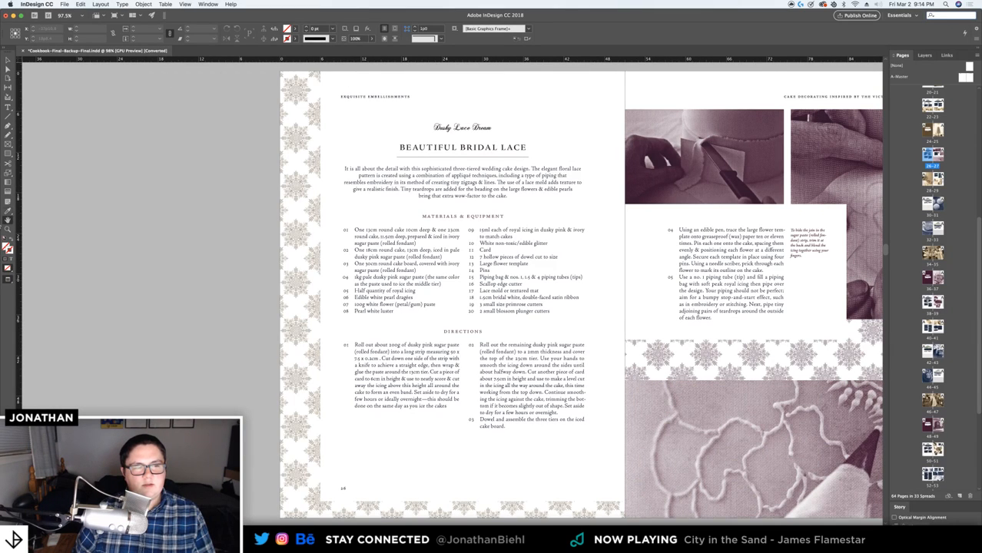
Examine the text and pattern borders of the 26-27 spread up close with guides and baseline grid shown
{"action": "scroll", "coordinate": [492, 292], "scroll_direction": "right", "scroll_amount": 5}
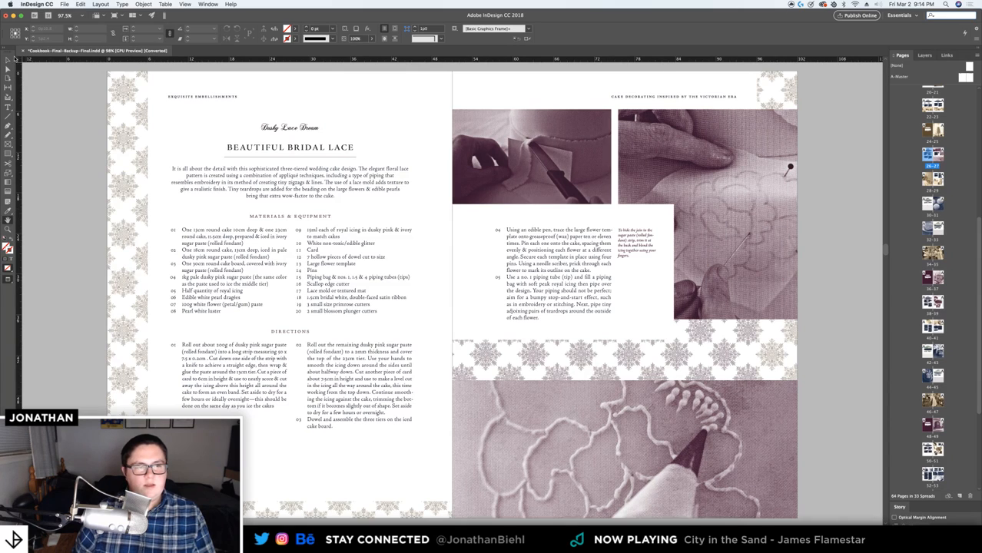
{"action": "left_click", "coordinate": [7, 60]}
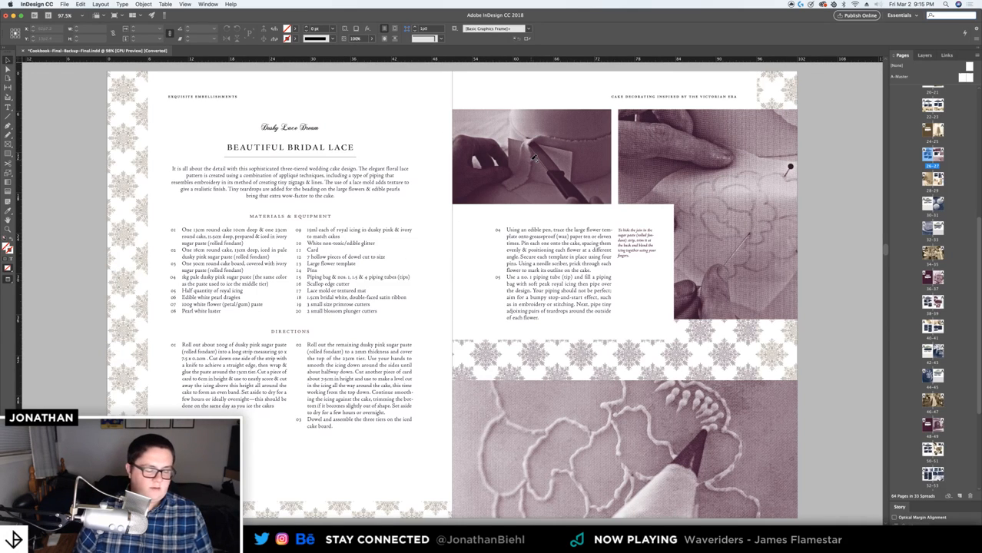
{"action": "key", "text": "w"}
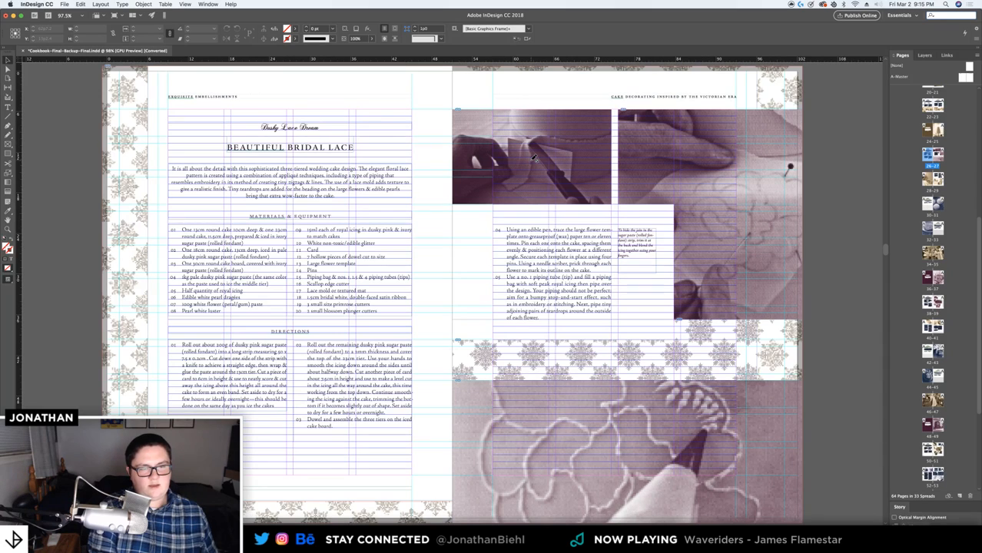
{"action": "key", "text": "e"}
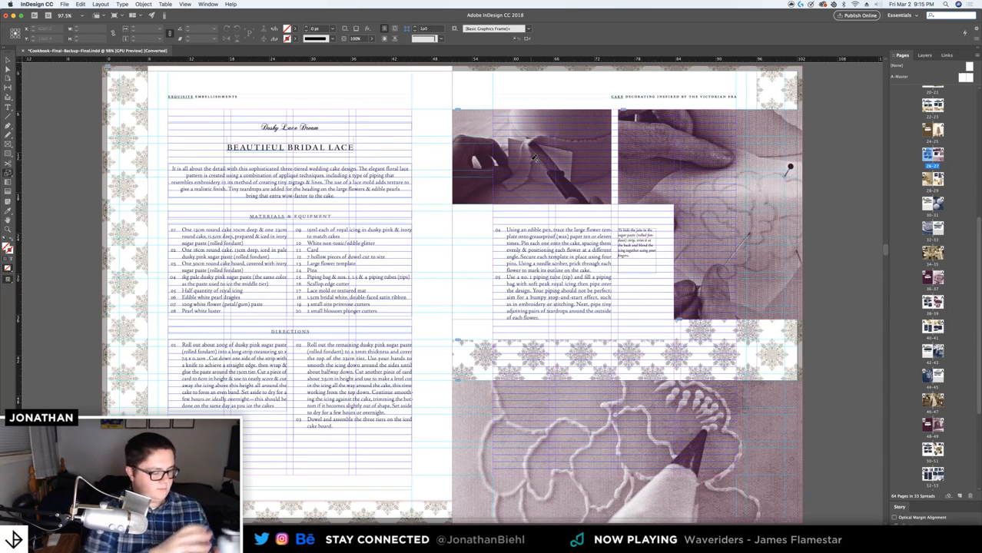
{"action": "key", "text": "z"}
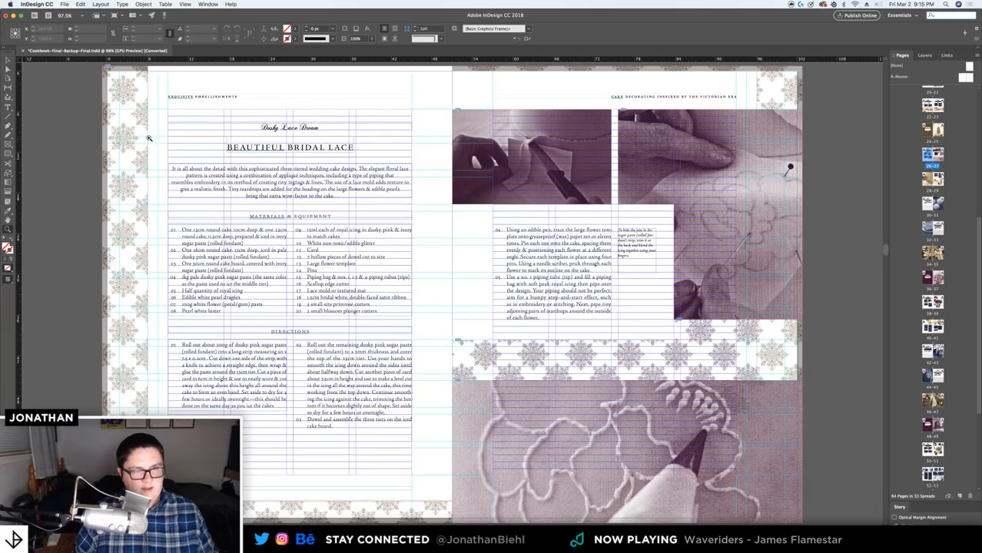
{"action": "left_click_drag", "start_coordinate": [179, 133], "coordinate": [210, 139]}
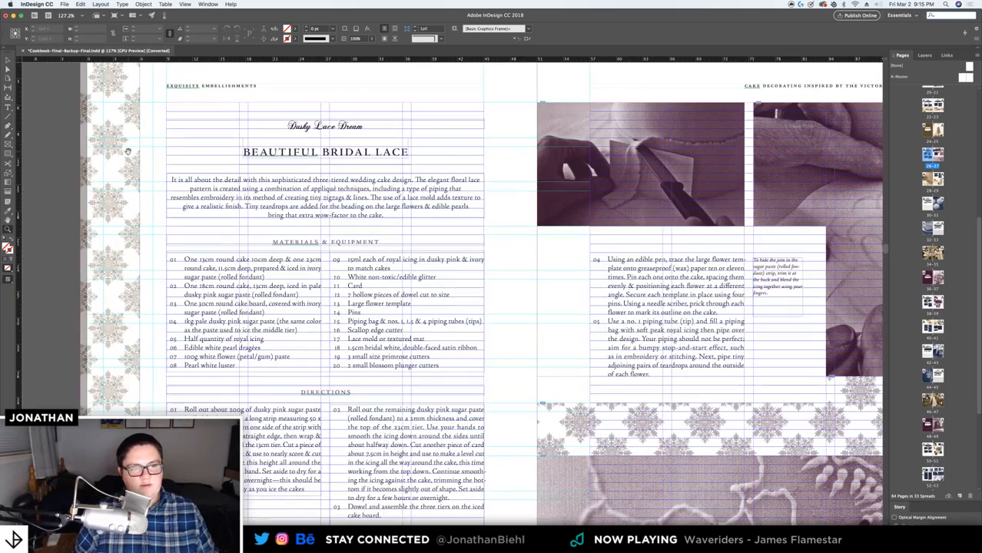
{"action": "left_click", "coordinate": [131, 154]}
{"action": "scroll", "coordinate": [215, 212], "scroll_direction": "down", "scroll_amount": 5}
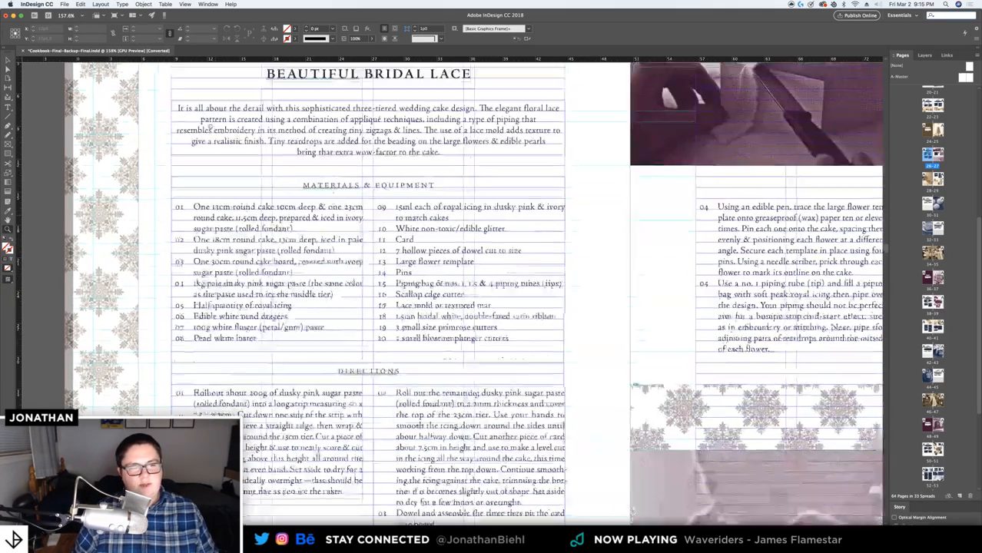
{"action": "scroll", "coordinate": [636, 290], "scroll_direction": "down", "scroll_amount": 20}
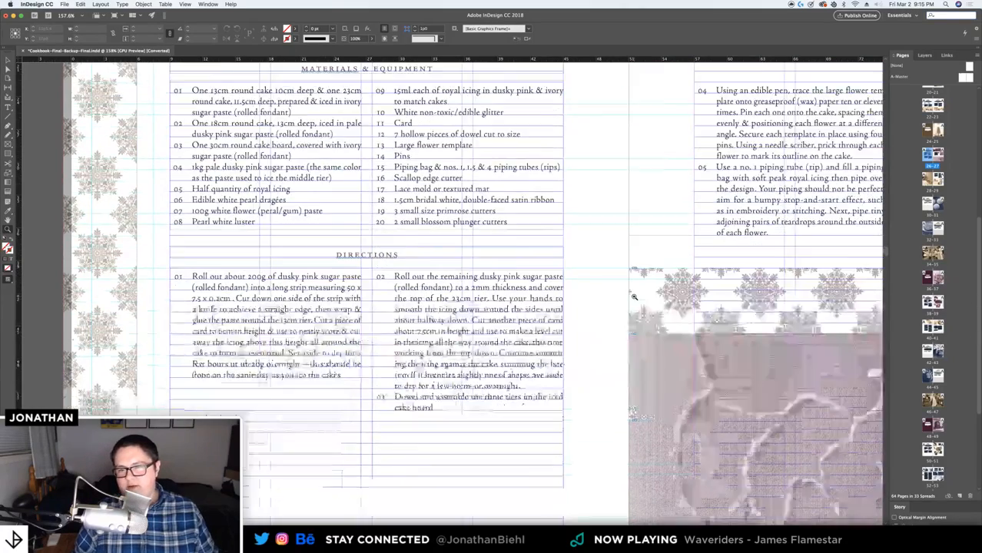
Examine the photos, pattern strips and instructions on the 28-29 spread, and return to the preview without guides
{"action": "scroll", "coordinate": [630, 301], "scroll_direction": "down", "scroll_amount": 10}
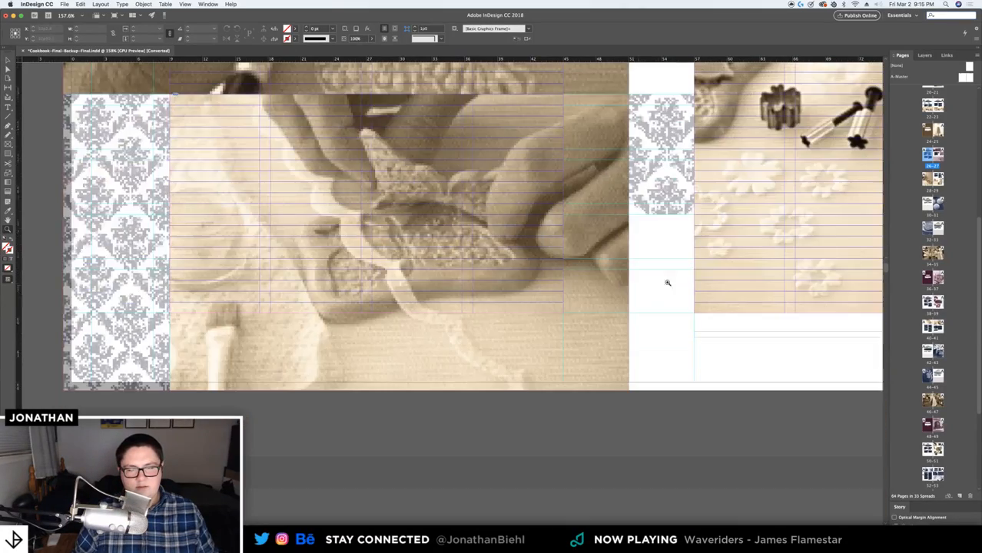
{"action": "scroll", "coordinate": [666, 278], "scroll_direction": "down", "scroll_amount": 10}
{"action": "scroll", "coordinate": [462, 297], "scroll_direction": "right", "scroll_amount": 3}
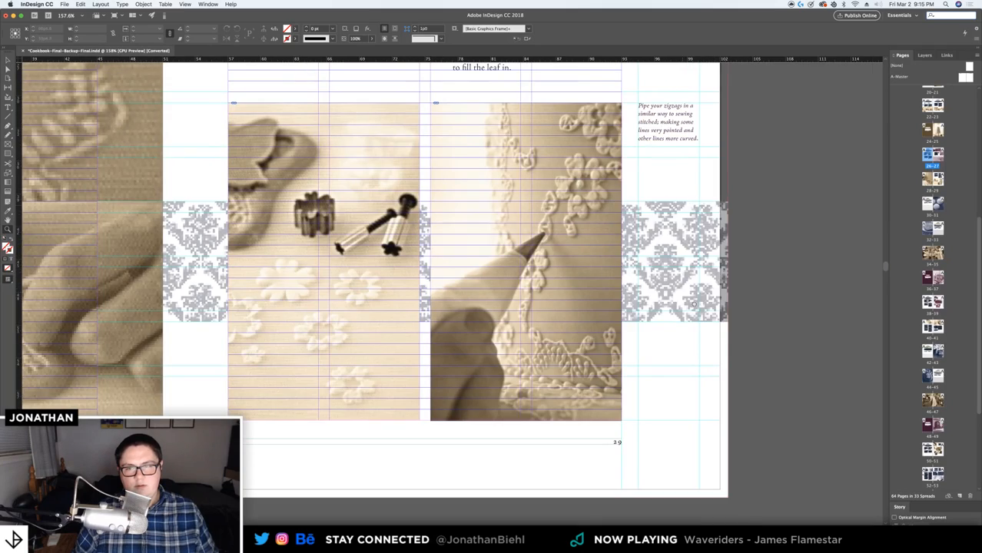
{"action": "scroll", "coordinate": [462, 296], "scroll_direction": "up", "scroll_amount": 10}
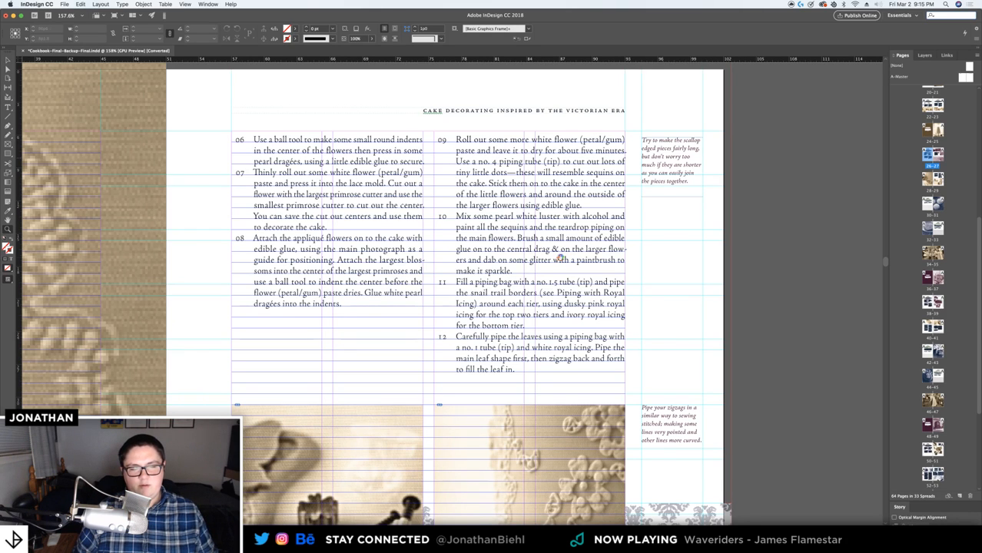
{"action": "scroll", "coordinate": [560, 258], "scroll_direction": "down", "scroll_amount": 5}
{"action": "scroll", "coordinate": [538, 269], "scroll_direction": "down", "scroll_amount": 2}
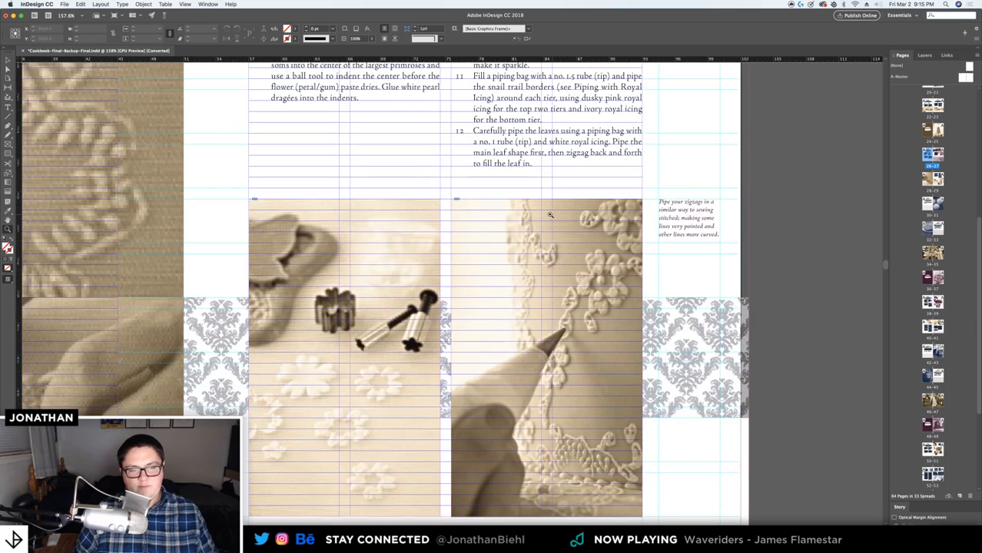
{"action": "scroll", "coordinate": [550, 215], "scroll_direction": "down", "scroll_amount": 5}
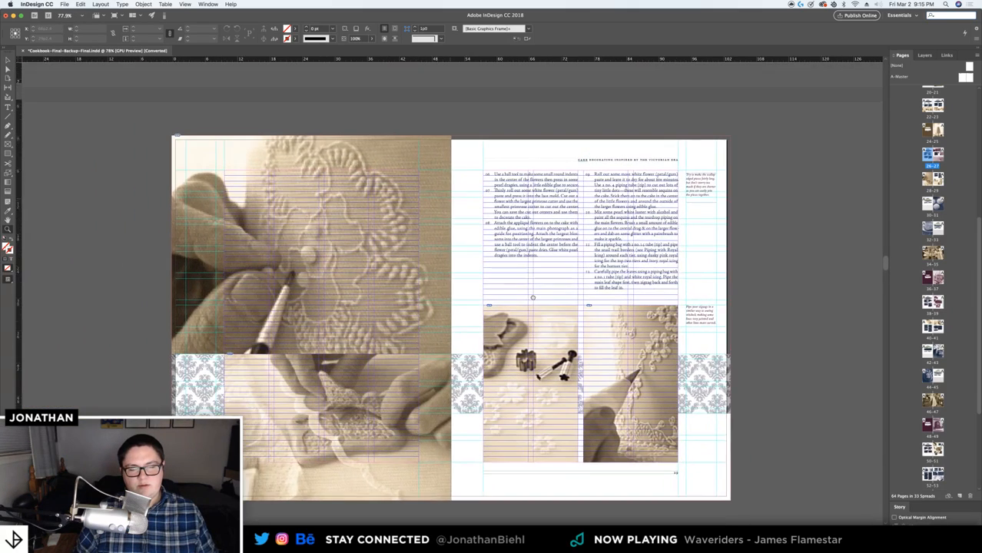
{"action": "key", "text": "v"}
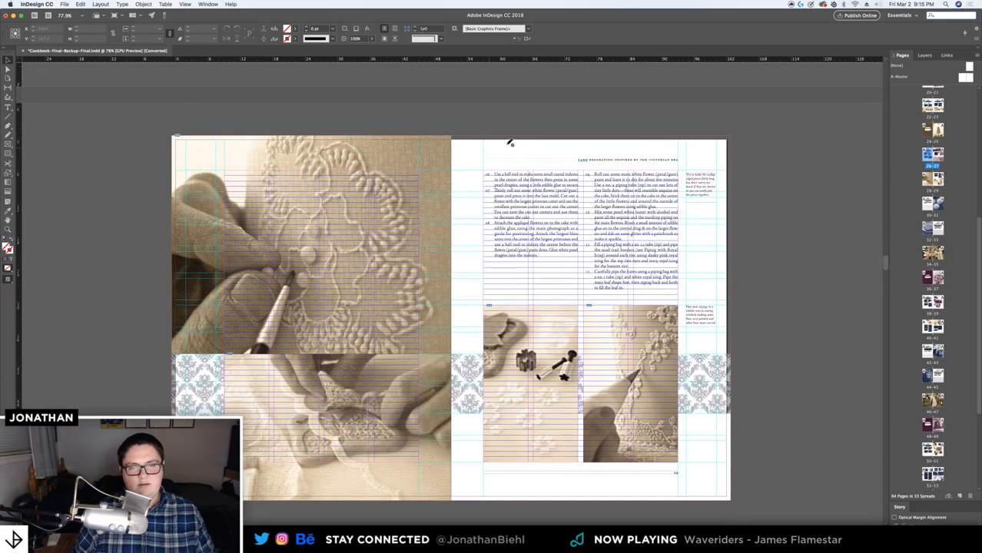
{"action": "key", "text": "w"}
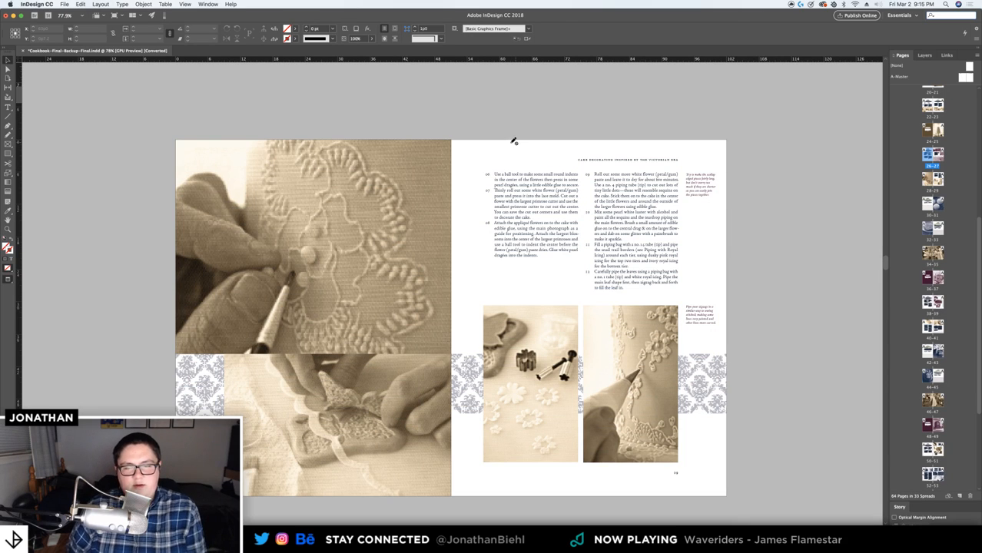
Review the Dusky Lace Dream spreads from Beautiful Bridal Lace through Pretty Appliqué Cupcakes to Floral Lace Cookies
{"action": "scroll", "coordinate": [509, 152], "scroll_direction": "up", "scroll_amount": 10}
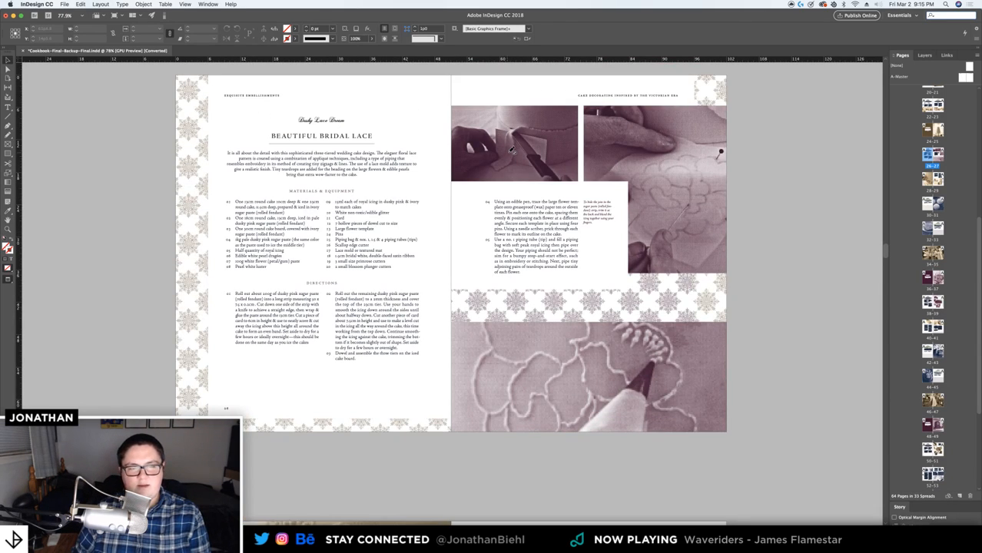
{"action": "scroll", "coordinate": [544, 170], "scroll_direction": "down", "scroll_amount": 1}
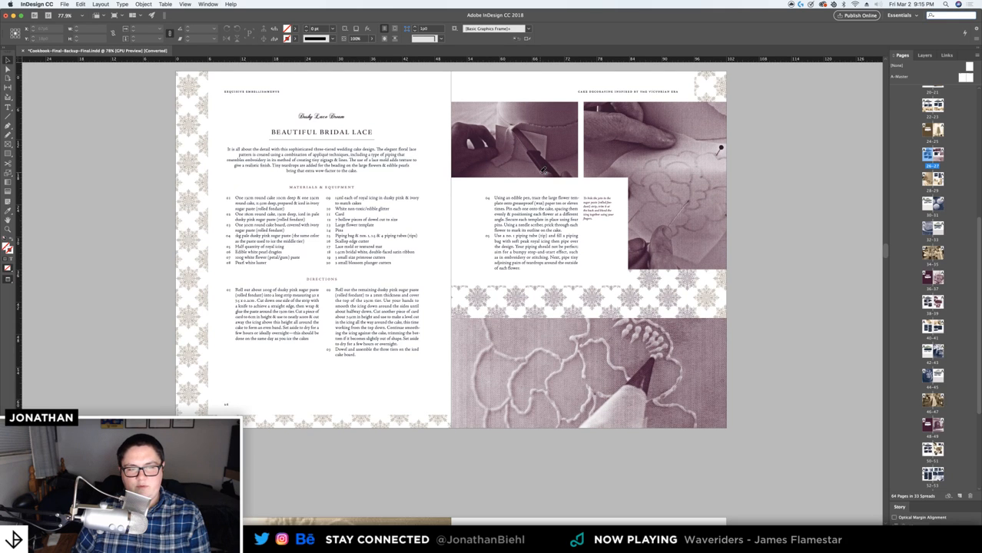
{"action": "scroll", "coordinate": [543, 169], "scroll_direction": "down", "scroll_amount": 10}
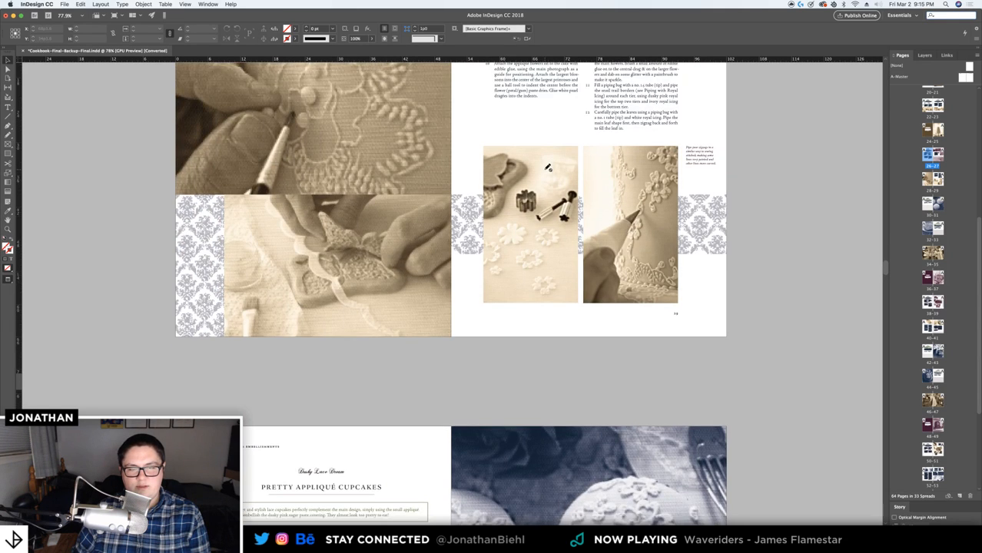
{"action": "scroll", "coordinate": [548, 167], "scroll_direction": "down", "scroll_amount": 2}
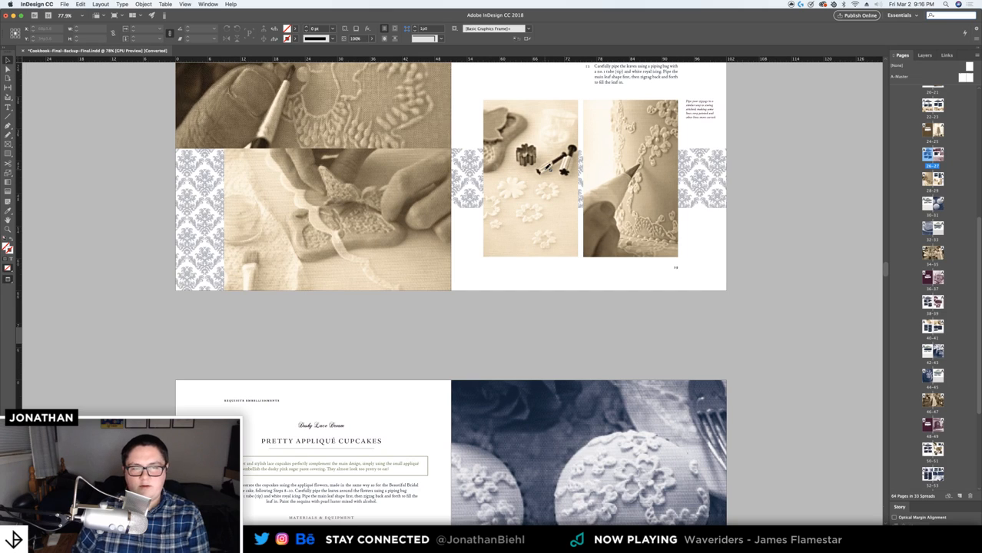
{"action": "scroll", "coordinate": [548, 167], "scroll_direction": "down", "scroll_amount": 6}
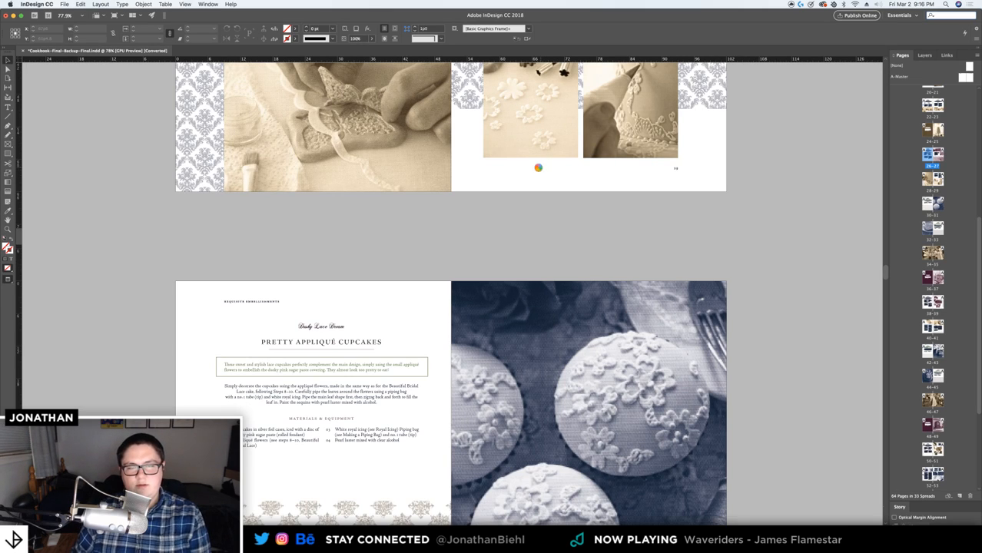
{"action": "scroll", "coordinate": [565, 169], "scroll_direction": "down", "scroll_amount": 6}
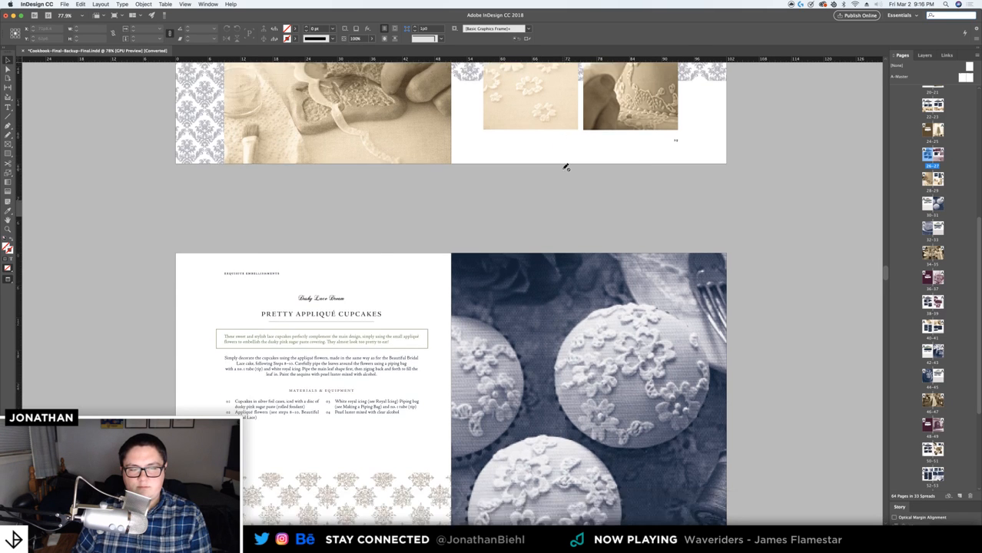
{"action": "scroll", "coordinate": [565, 168], "scroll_direction": "down", "scroll_amount": 15}
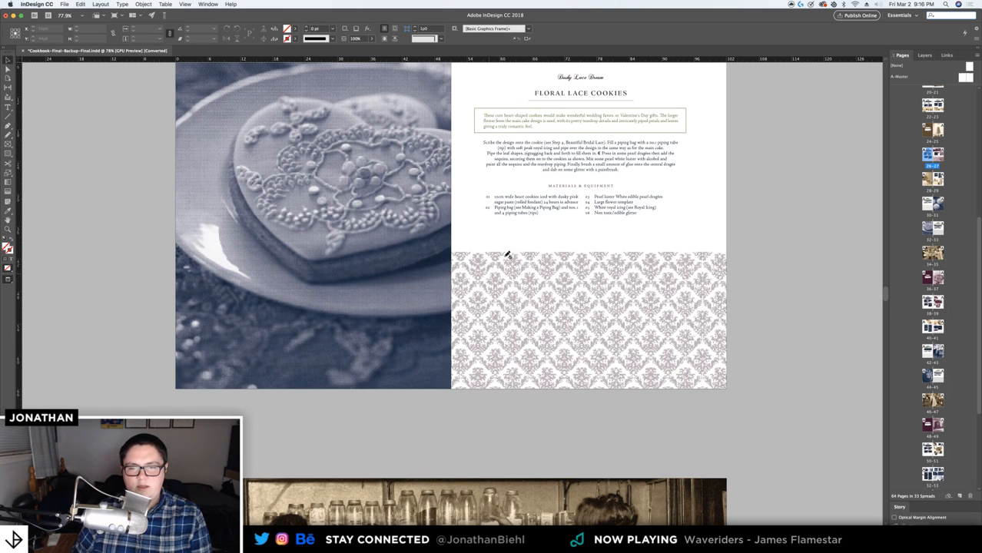
Review the spreads from Floral Lace Cookies through the Vintage Jewels chapter to the antique clock instructions
{"action": "scroll", "coordinate": [477, 257], "scroll_direction": "down", "scroll_amount": 15}
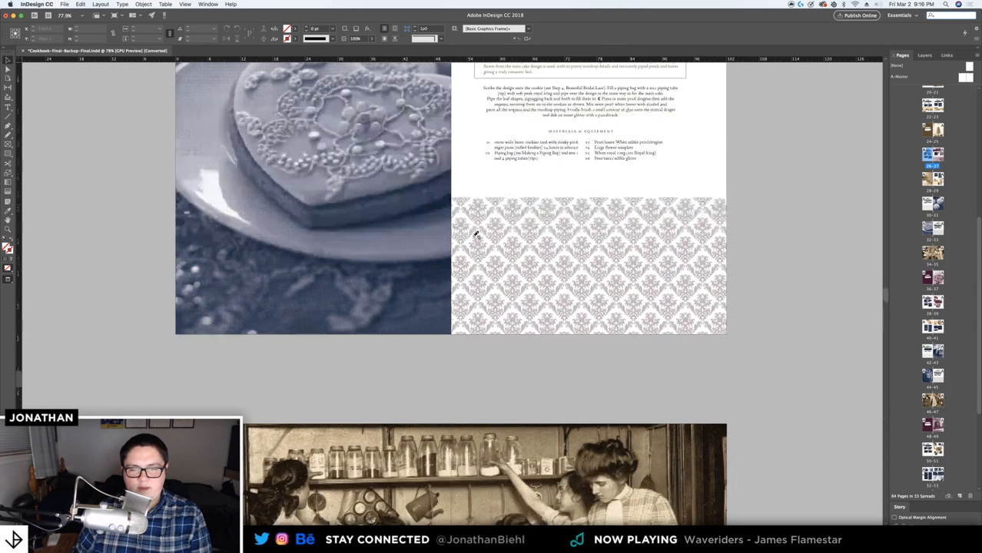
{"action": "scroll", "coordinate": [548, 218], "scroll_direction": "down", "scroll_amount": 2}
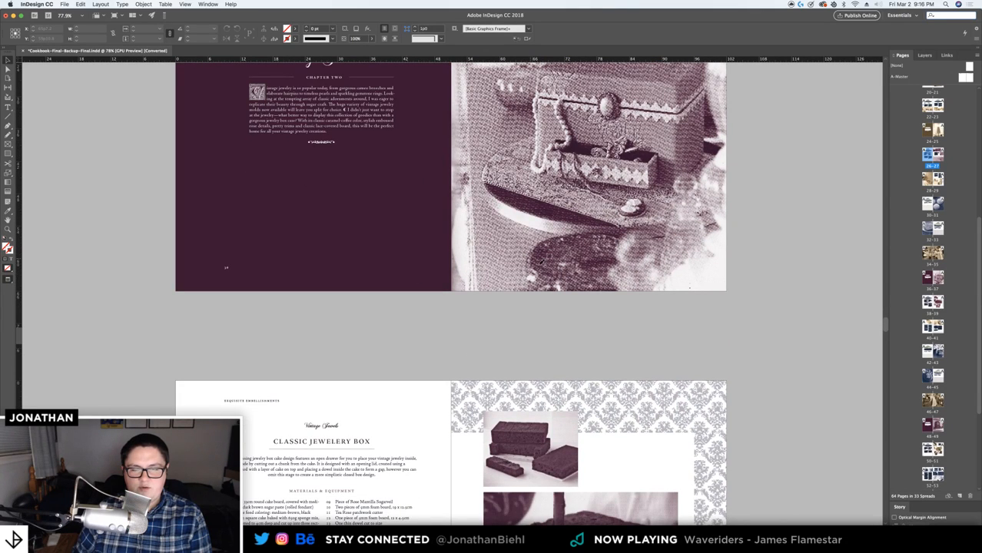
{"action": "scroll", "coordinate": [557, 313], "scroll_direction": "down", "scroll_amount": 12}
{"action": "scroll", "coordinate": [559, 317], "scroll_direction": "down", "scroll_amount": 20}
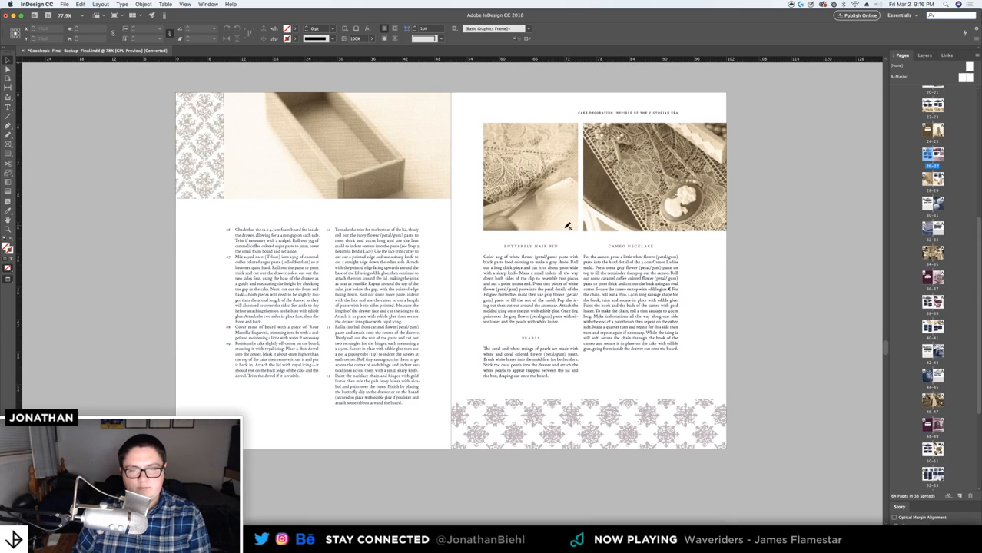
{"action": "scroll", "coordinate": [503, 352], "scroll_direction": "down", "scroll_amount": 20}
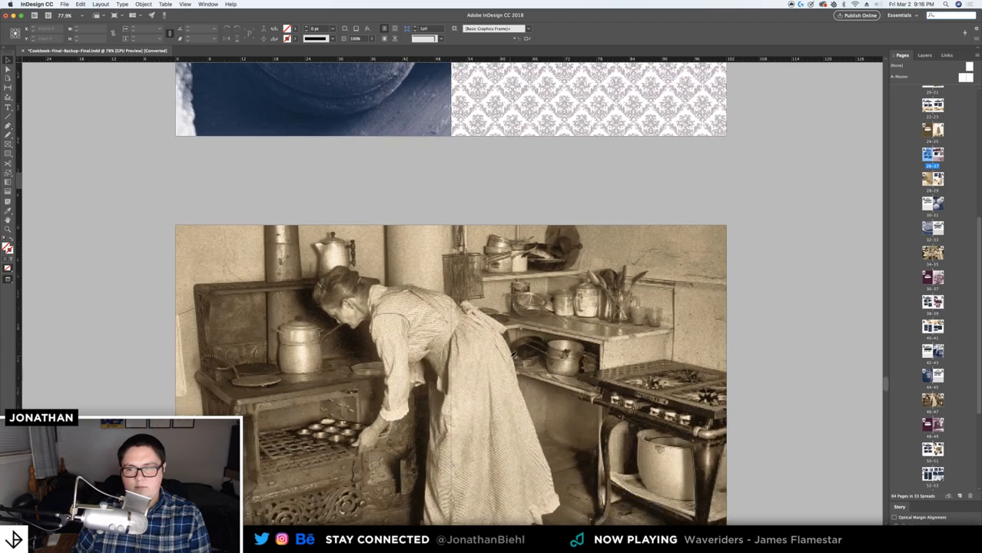
{"action": "double_click", "coordinate": [933, 106]}
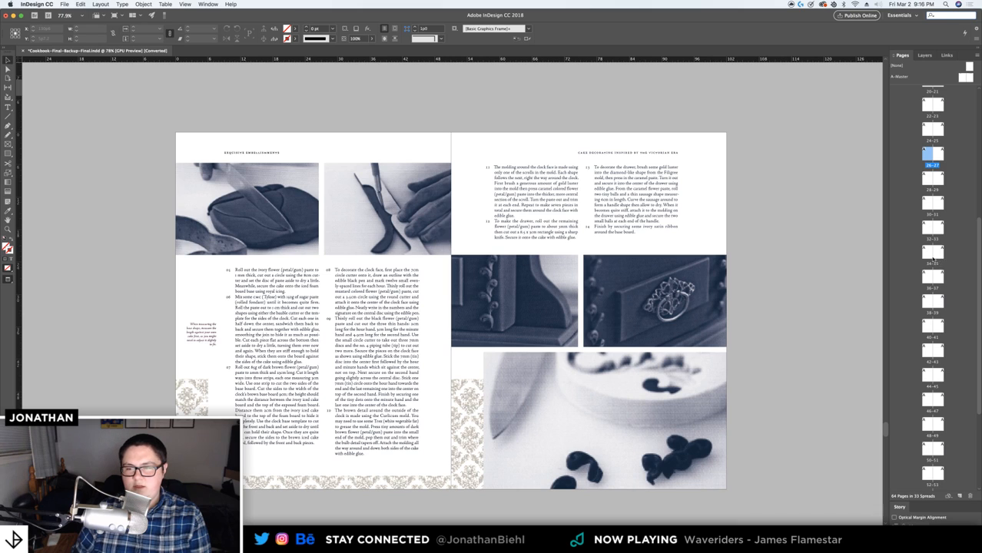
Look at the colophon on the 60-61 spread, return to the contents spread on pages 8-9 and centre it in view
{"action": "scroll", "coordinate": [933, 264], "scroll_direction": "down", "scroll_amount": 4}
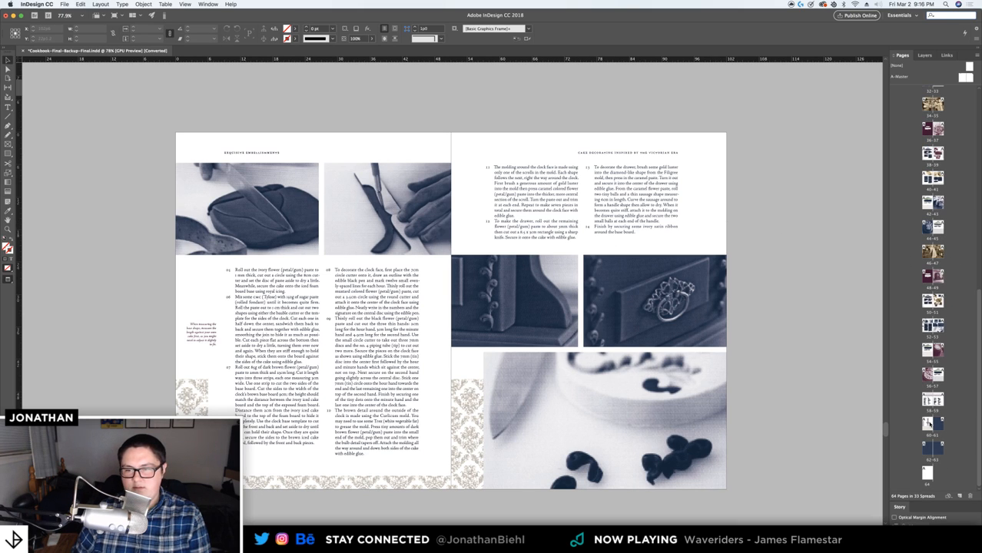
{"action": "left_click", "coordinate": [928, 423]}
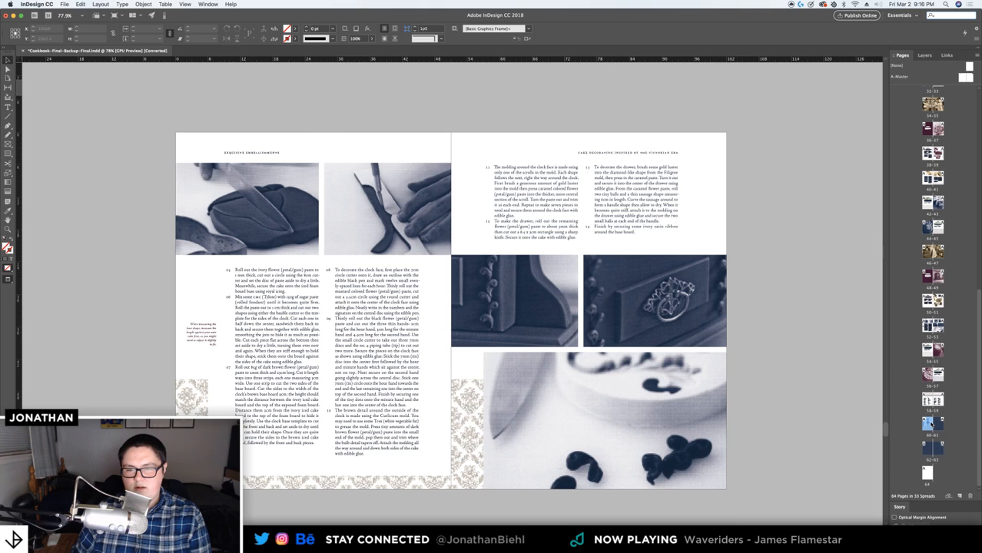
{"action": "double_click", "coordinate": [928, 424]}
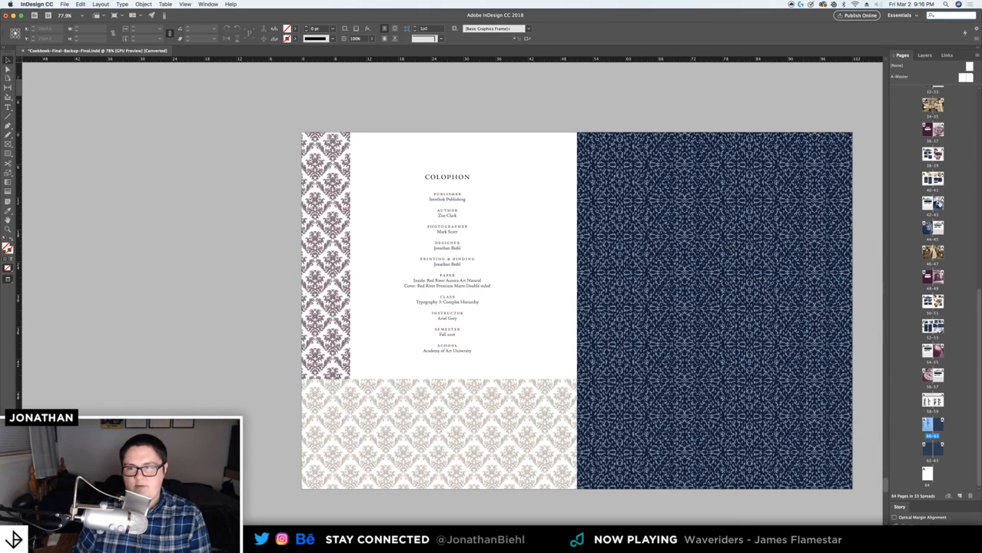
{"action": "scroll", "coordinate": [937, 131], "scroll_direction": "up", "scroll_amount": 15}
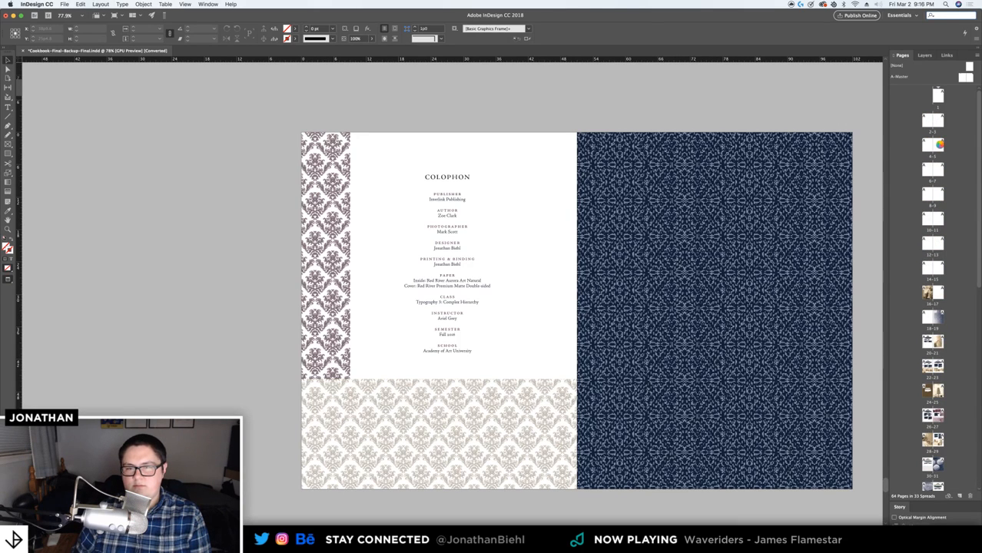
{"action": "double_click", "coordinate": [939, 145]}
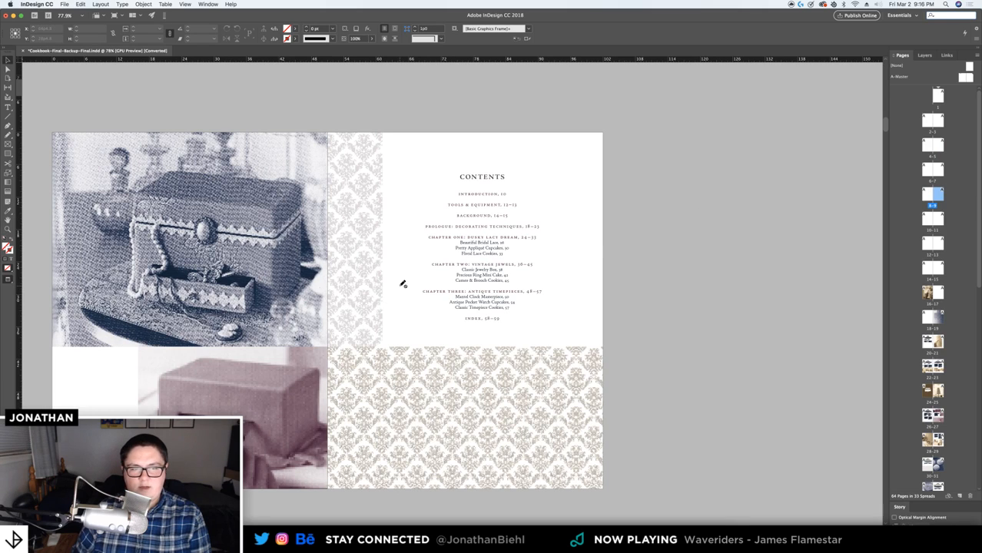
{"action": "left_click", "coordinate": [8, 217]}
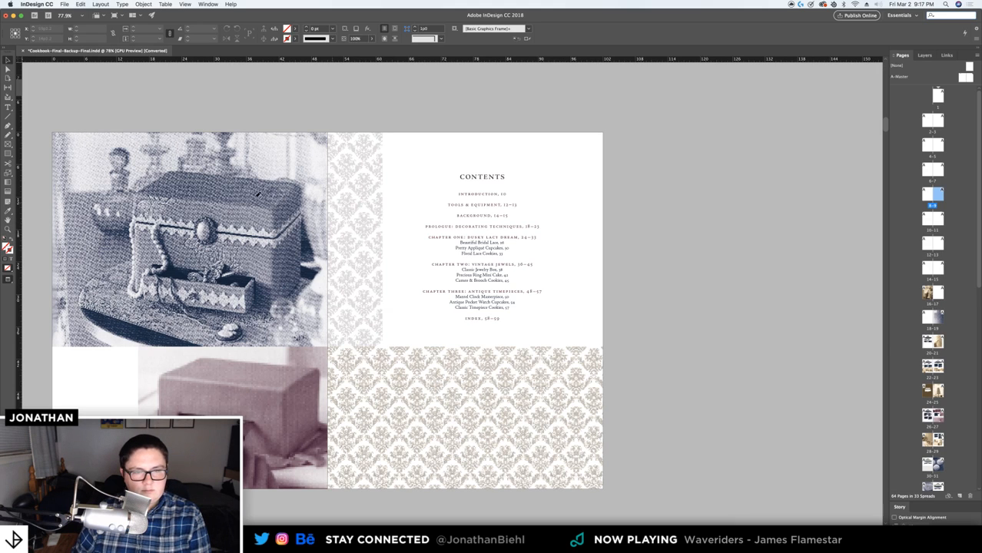
{"action": "left_click", "coordinate": [8, 223]}
{"action": "left_click_drag", "start_coordinate": [180, 243], "coordinate": [248, 243]}
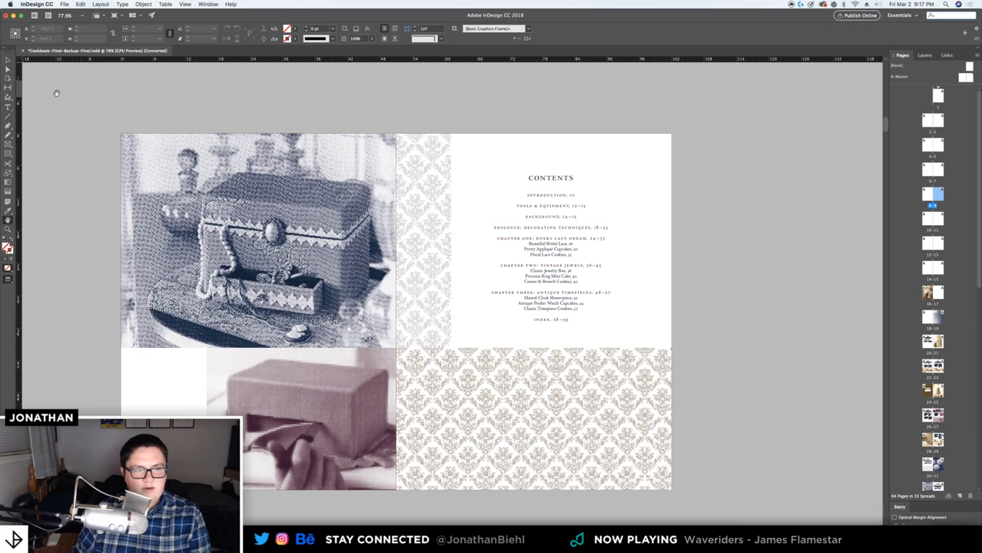
{"action": "left_click_drag", "start_coordinate": [6, 55], "coordinate": [7, 57]}
{"action": "left_click", "coordinate": [8, 59]}
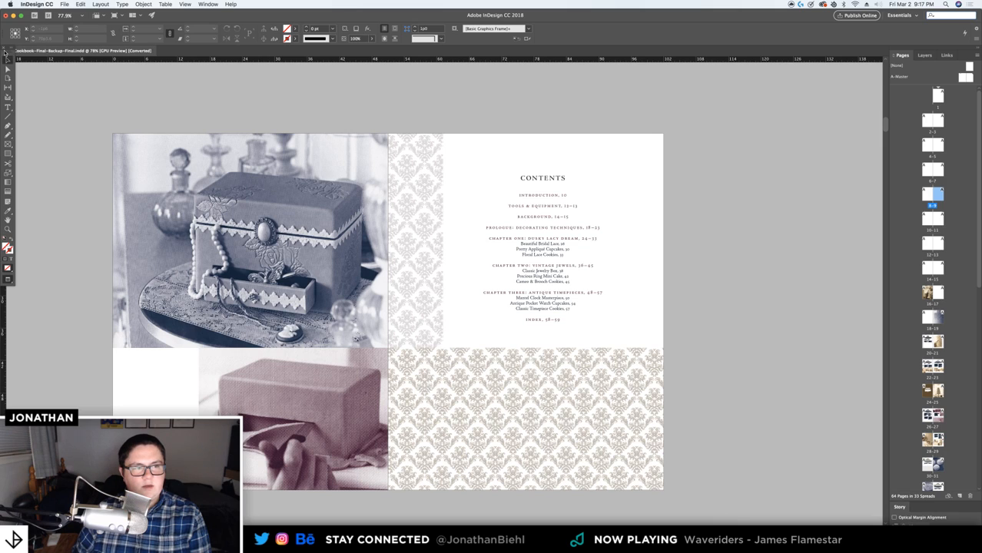
{"action": "left_click", "coordinate": [5, 51]}
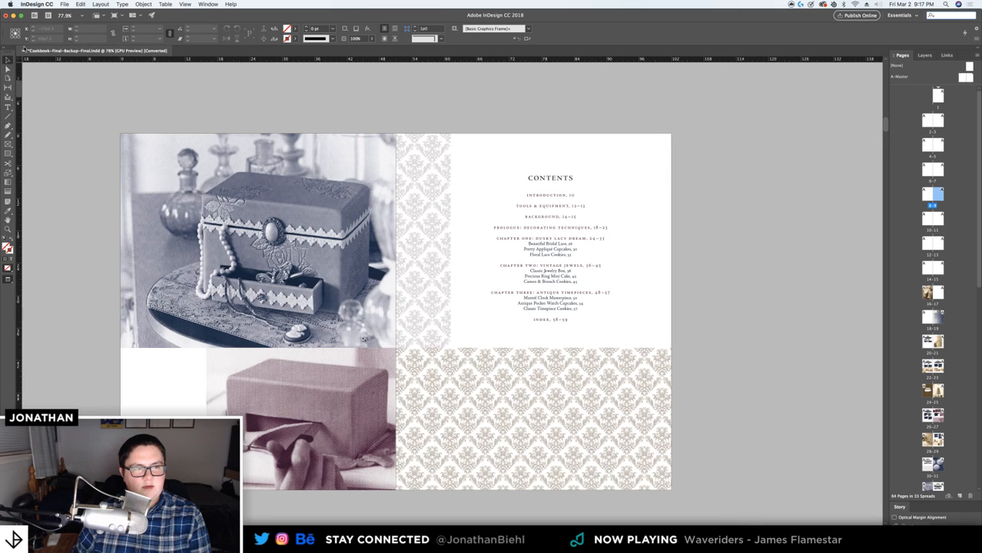
Save the converted document as Cookbook-Final-Backup-Final.indd in the Final folder, replacing the existing file
{"action": "left_click", "coordinate": [64, 4]}
{"action": "left_click", "coordinate": [83, 55]}
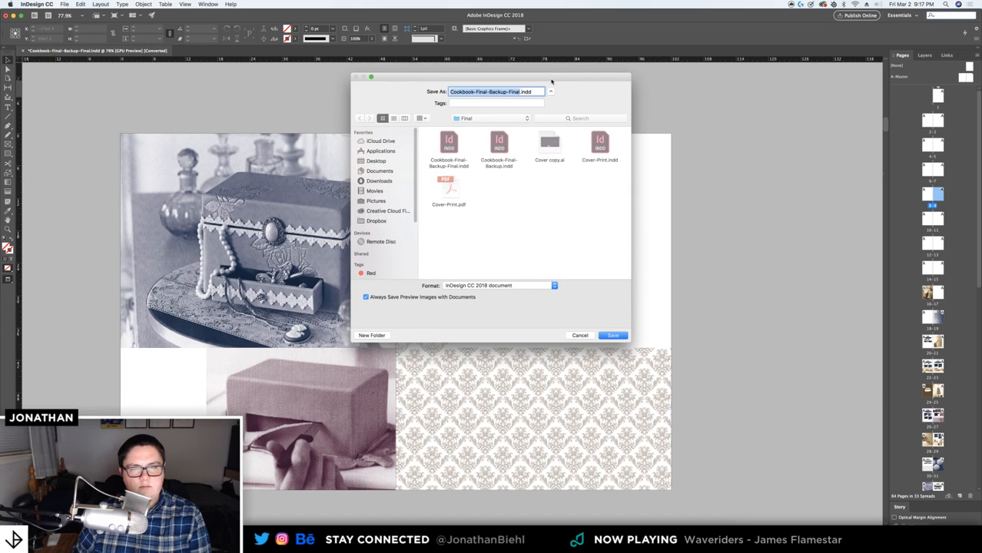
{"action": "left_click", "coordinate": [613, 338]}
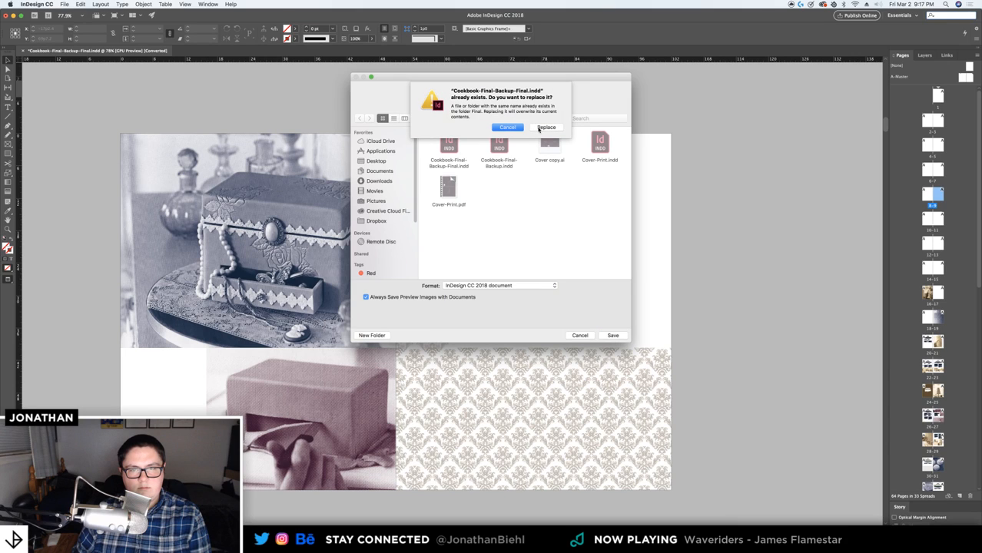
{"action": "left_click", "coordinate": [545, 127]}
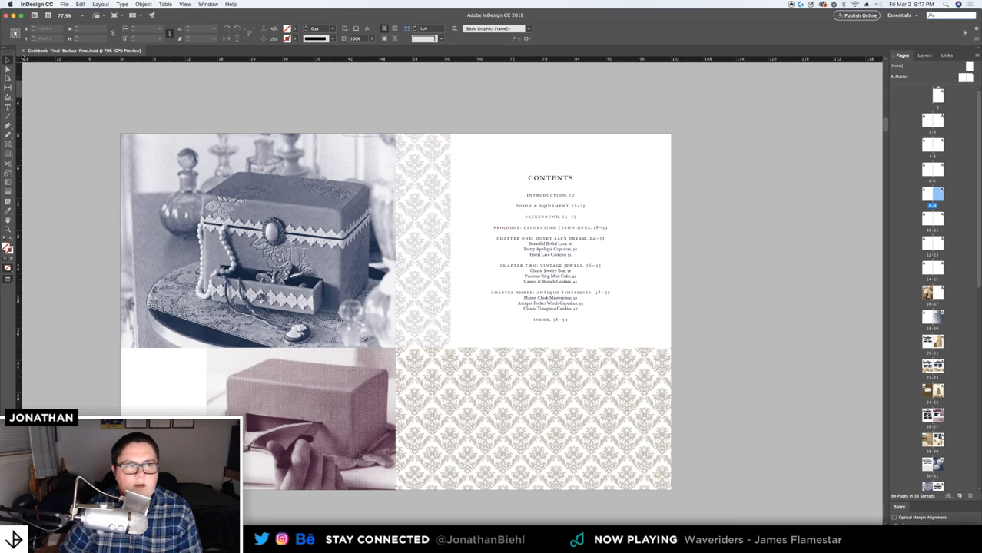
Close the cookbook document and the InDesign window, returning to the layflat mockup in Photoshop
{"action": "left_click", "coordinate": [23, 50]}
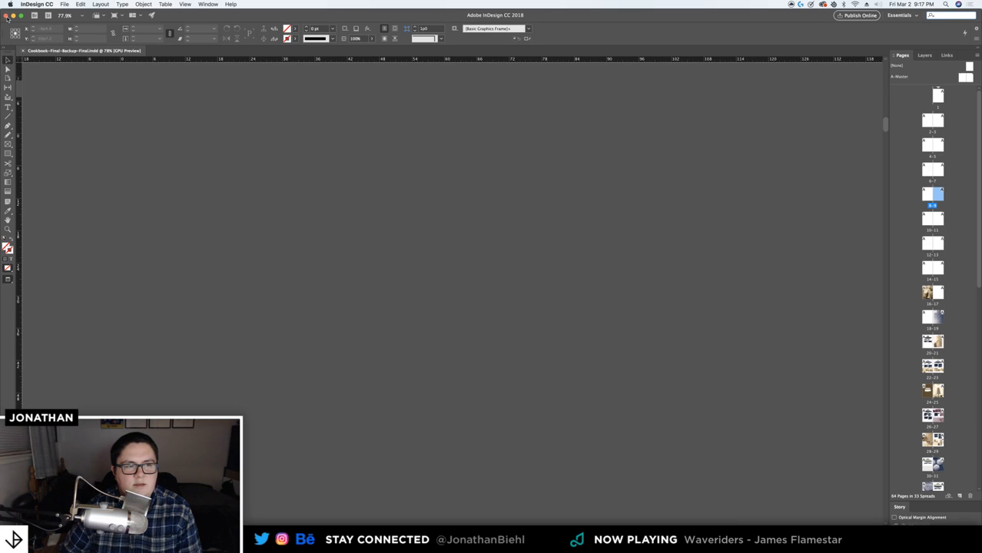
{"action": "left_click", "coordinate": [7, 16]}
{"action": "left_click", "coordinate": [6, 16]}
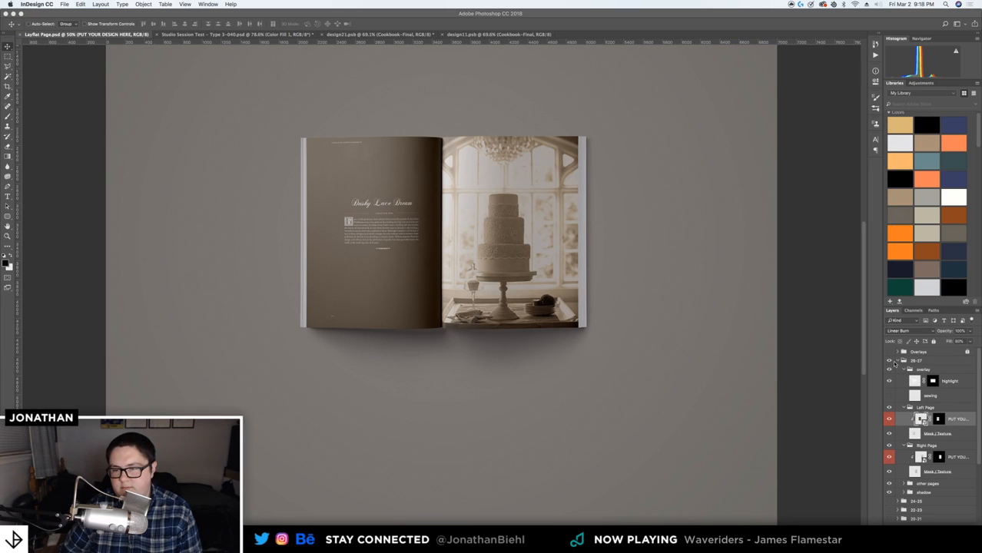
Examine the Dusky Lace Dream spread in the mockup up close, including the page's lower edge and shadow
{"action": "left_click", "coordinate": [898, 362]}
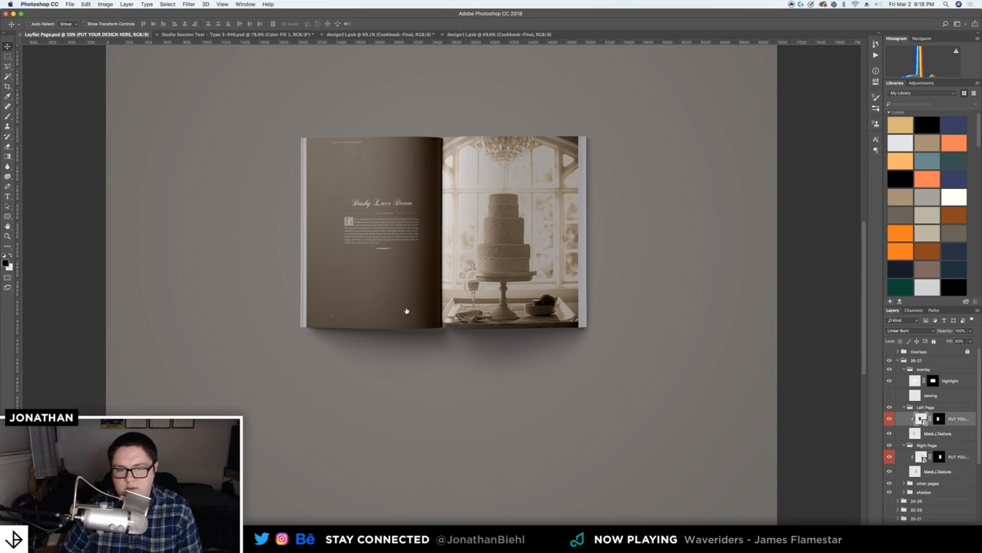
{"action": "key", "text": "z"}
{"action": "left_click_drag", "start_coordinate": [362, 331], "coordinate": [438, 328]}
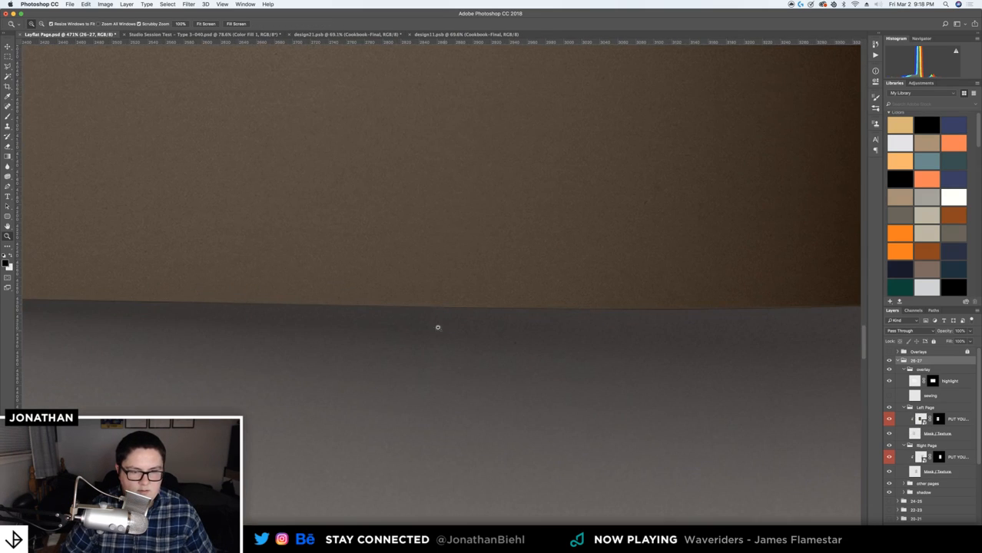
{"action": "left_click_drag", "start_coordinate": [220, 253], "coordinate": [506, 342]}
{"action": "left_click_drag", "start_coordinate": [328, 273], "coordinate": [242, 266]}
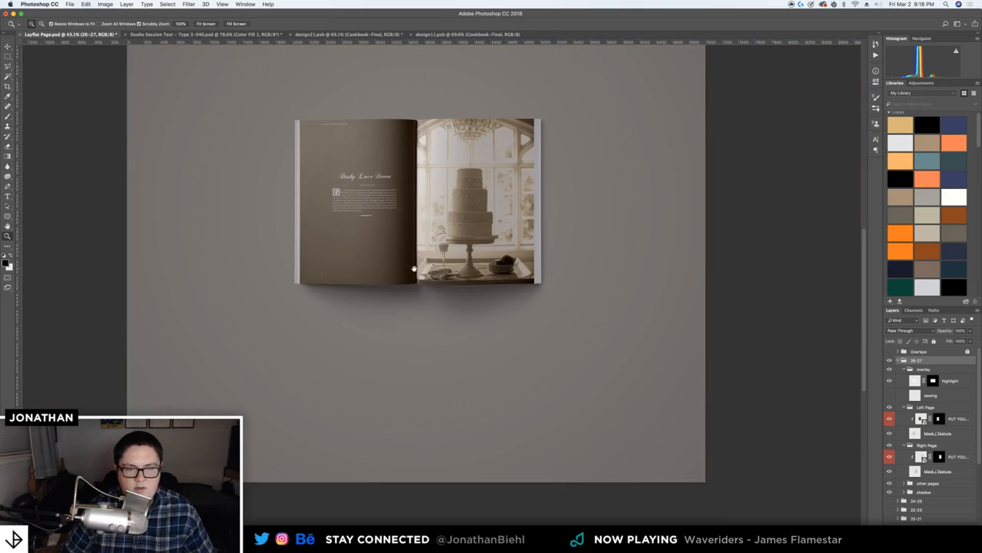
{"action": "left_click_drag", "start_coordinate": [336, 214], "coordinate": [366, 220]}
{"action": "left_click_drag", "start_coordinate": [373, 262], "coordinate": [425, 264]}
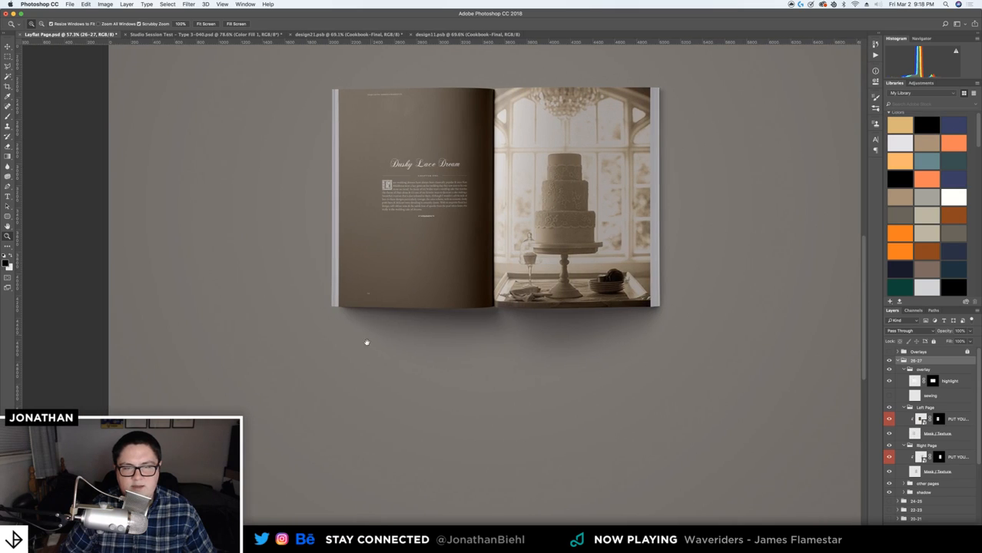
{"action": "left_click_drag", "start_coordinate": [367, 343], "coordinate": [424, 333]}
{"action": "key", "text": "v"}
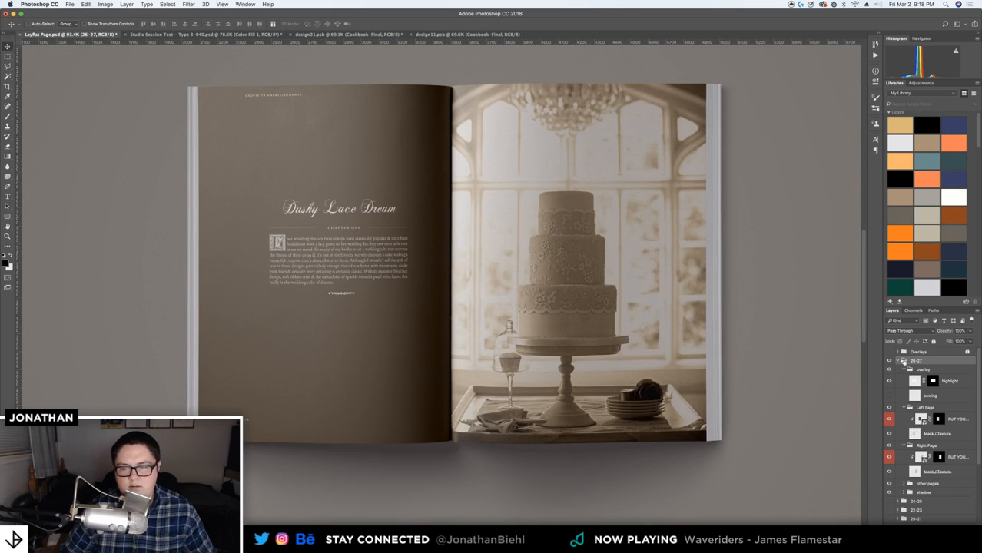
Collapse the 26-27 group, compare it with the 24-25 group, and delete the 24-25 group
{"action": "left_click", "coordinate": [897, 361]}
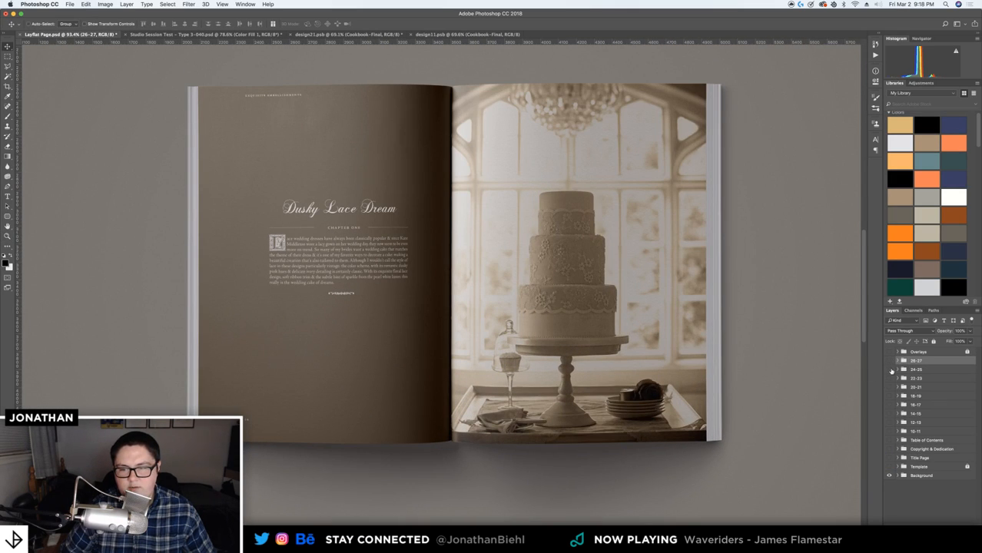
{"action": "left_click", "coordinate": [889, 371]}
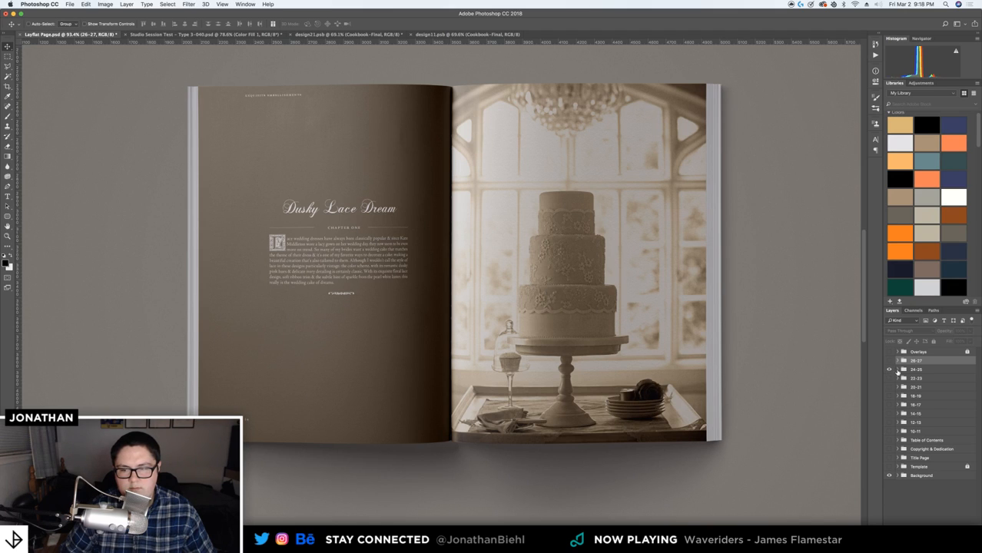
{"action": "left_click", "coordinate": [915, 370]}
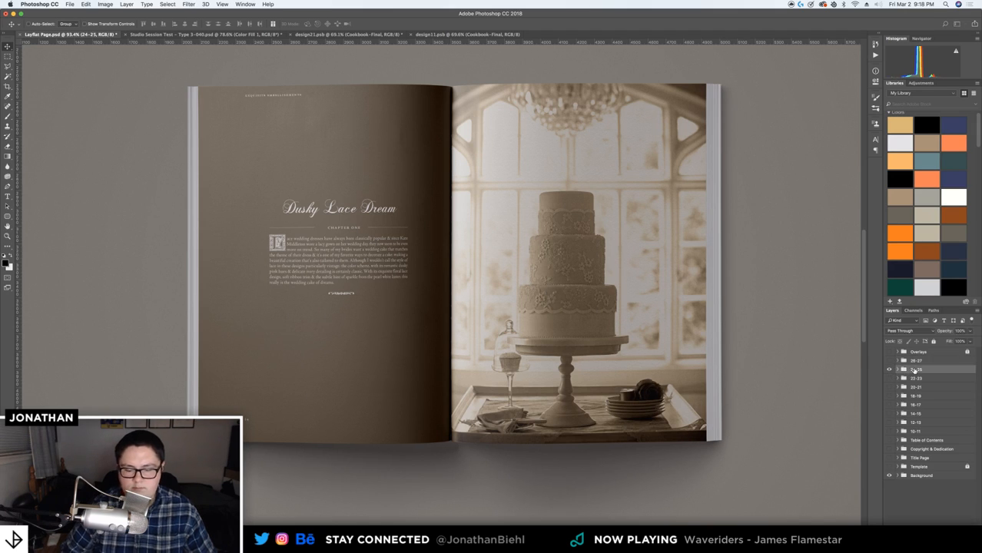
{"action": "key", "text": "Delete"}
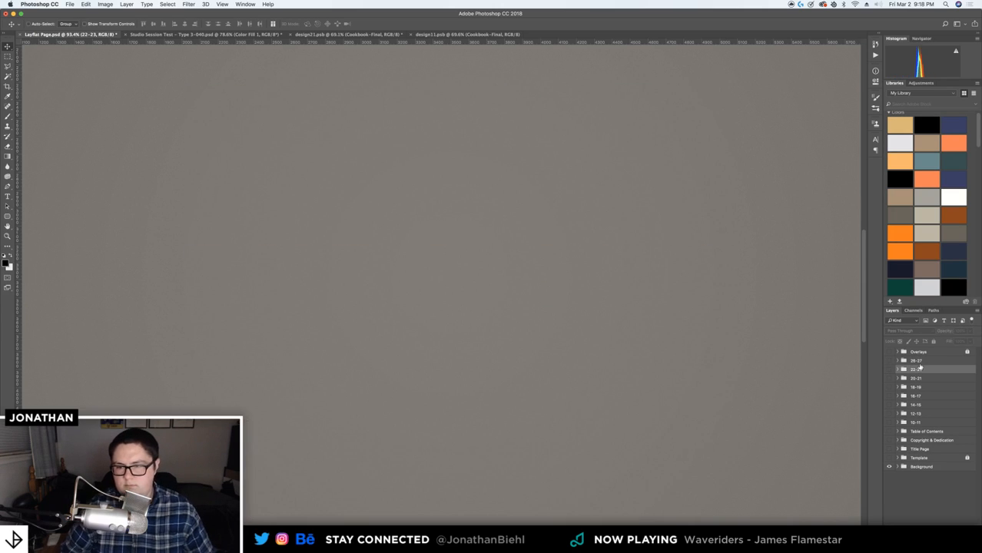
Rename the 26-27 group as 24-25 and make it visible
{"action": "double_click", "coordinate": [916, 360]}
{"action": "type", "text": "24-25"}
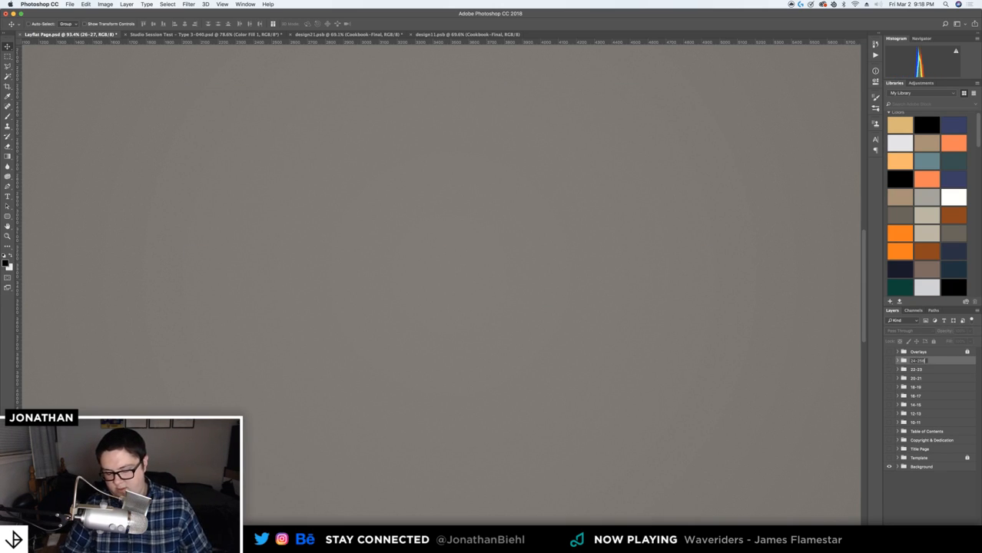
{"action": "key", "text": "Return"}
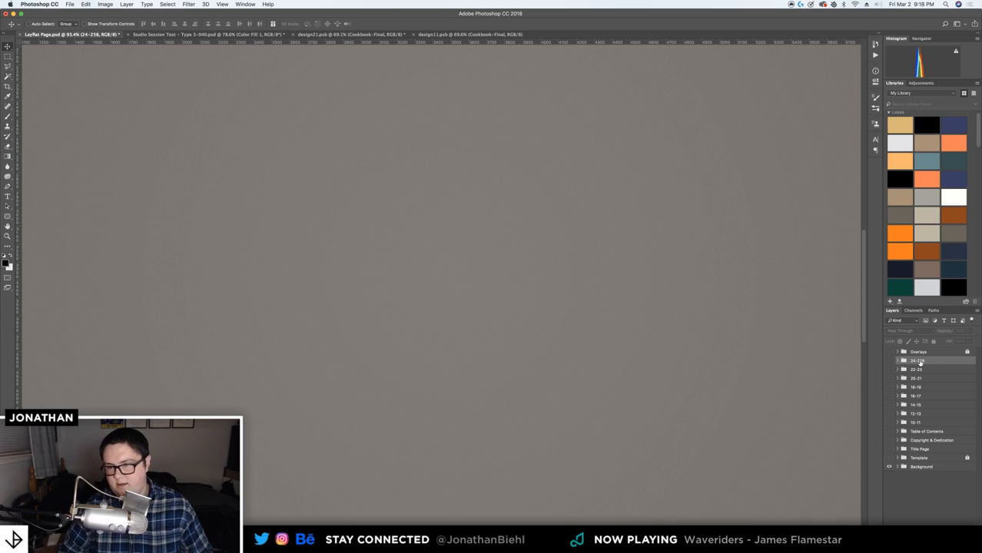
{"action": "double_click", "coordinate": [917, 360]}
{"action": "type", "text": "24-25"}
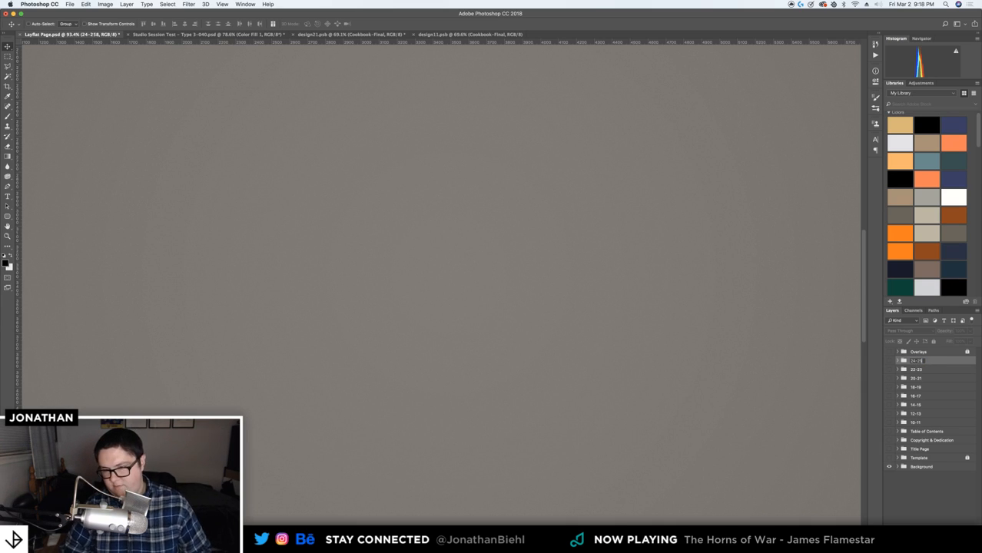
{"action": "key", "text": "Return"}
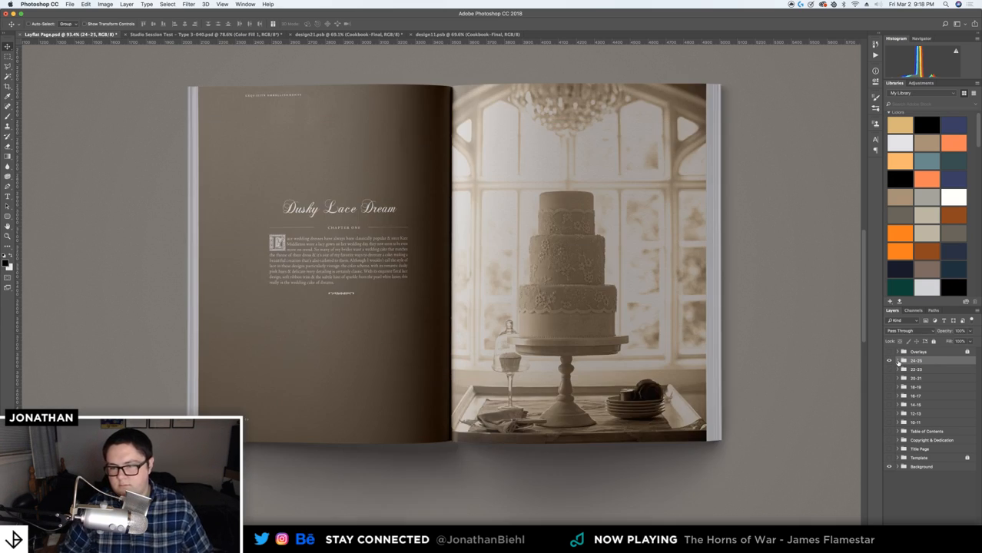
Open the 24-25 group's left page smart object and place page 13 of the cookbook spreads PDF in it
{"action": "left_click", "coordinate": [897, 360]}
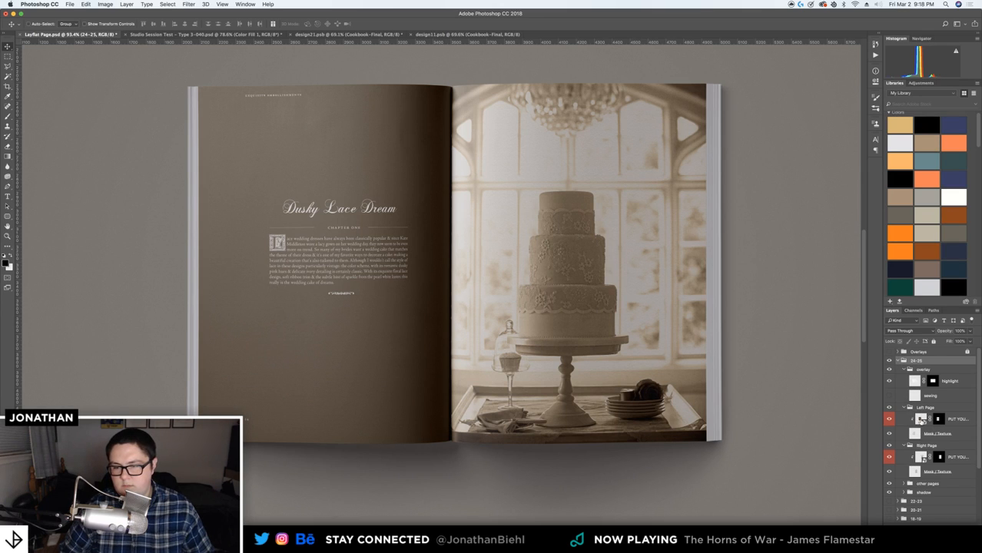
{"action": "double_click", "coordinate": [921, 419]}
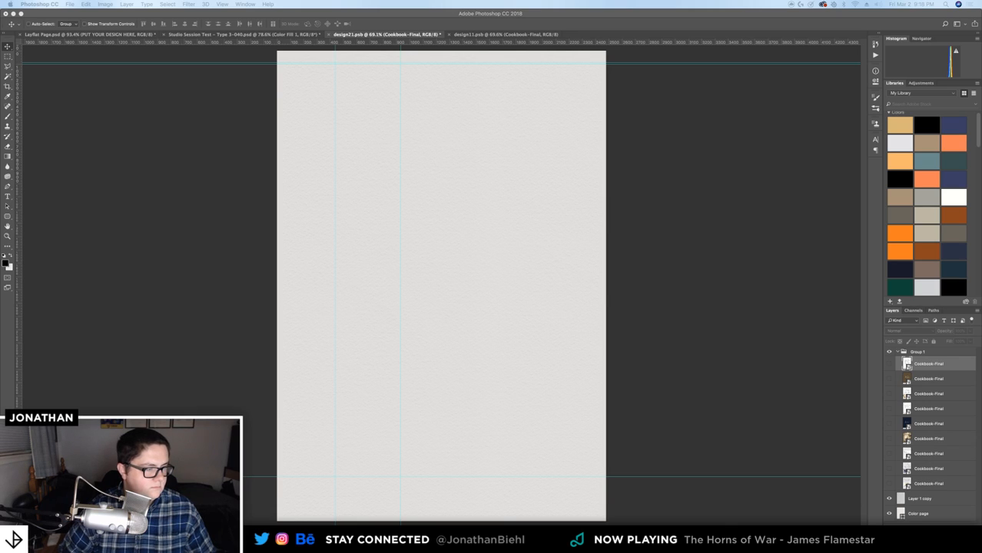
{"action": "left_click_drag", "start_coordinate": [2, 361], "coordinate": [410, 268]}
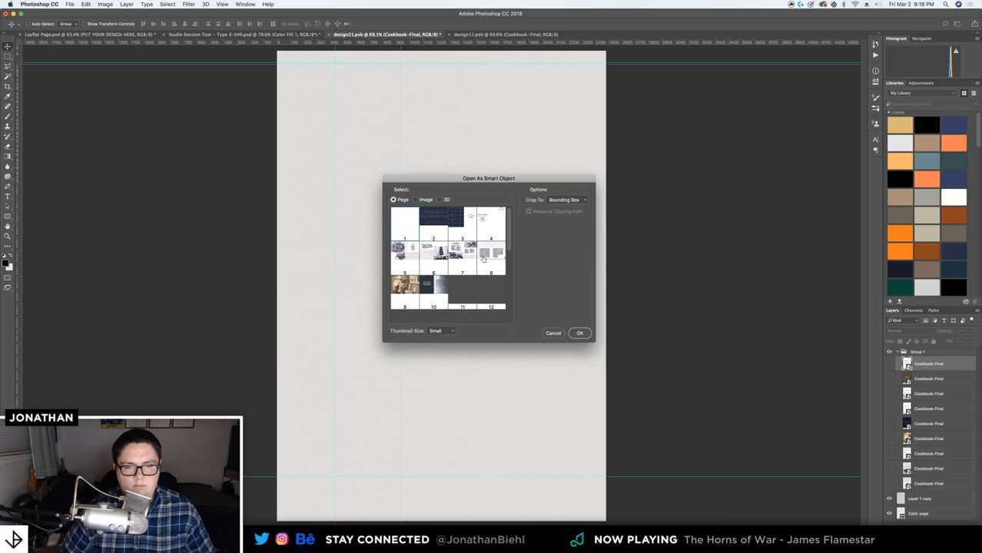
{"action": "scroll", "coordinate": [468, 282], "scroll_direction": "down", "scroll_amount": 3}
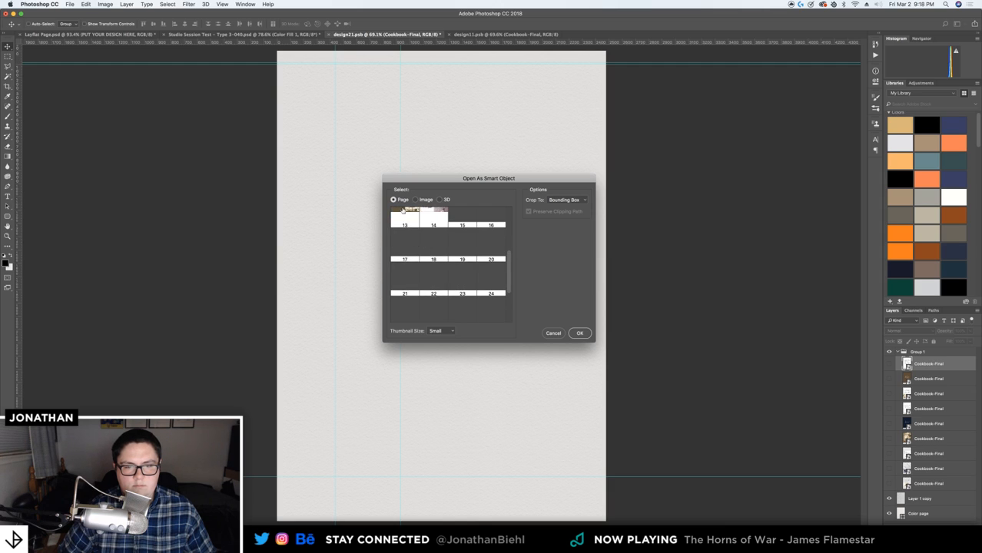
{"action": "left_click", "coordinate": [587, 332]}
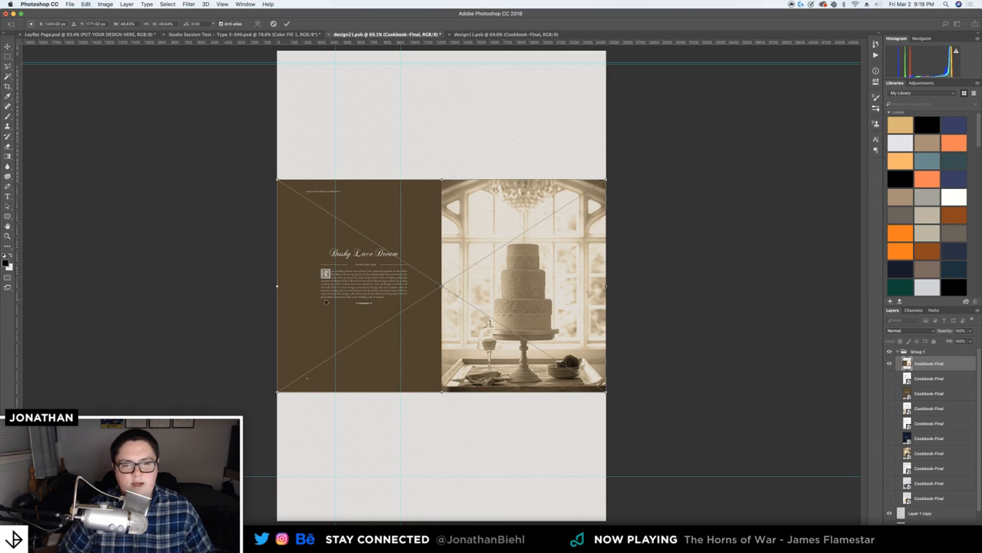
Align the placed spread to the page's top-left corner and scale it to about 97% so its left half fills the page width
{"action": "left_click_drag", "start_coordinate": [325, 302], "coordinate": [321, 171]}
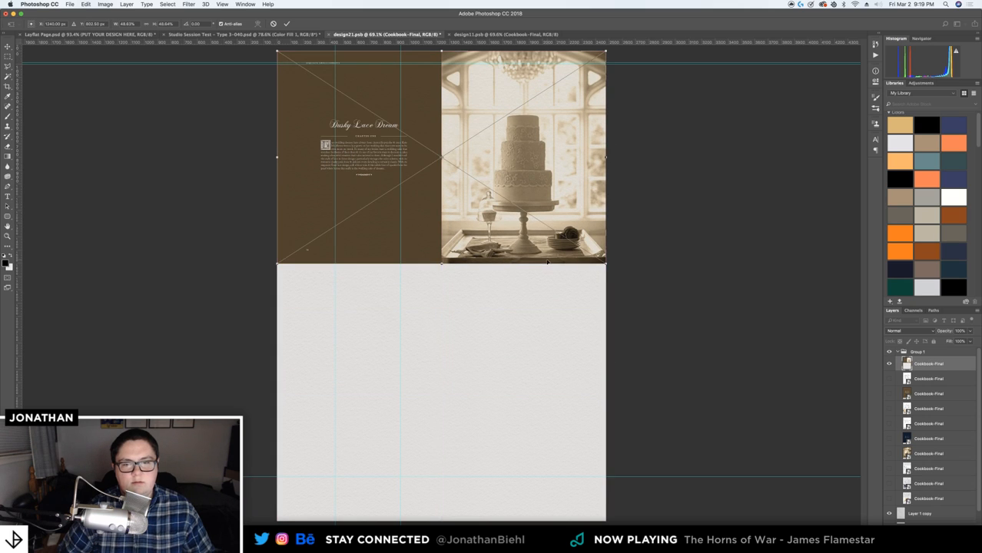
{"action": "left_click_drag", "start_coordinate": [607, 264], "coordinate": [938, 479]}
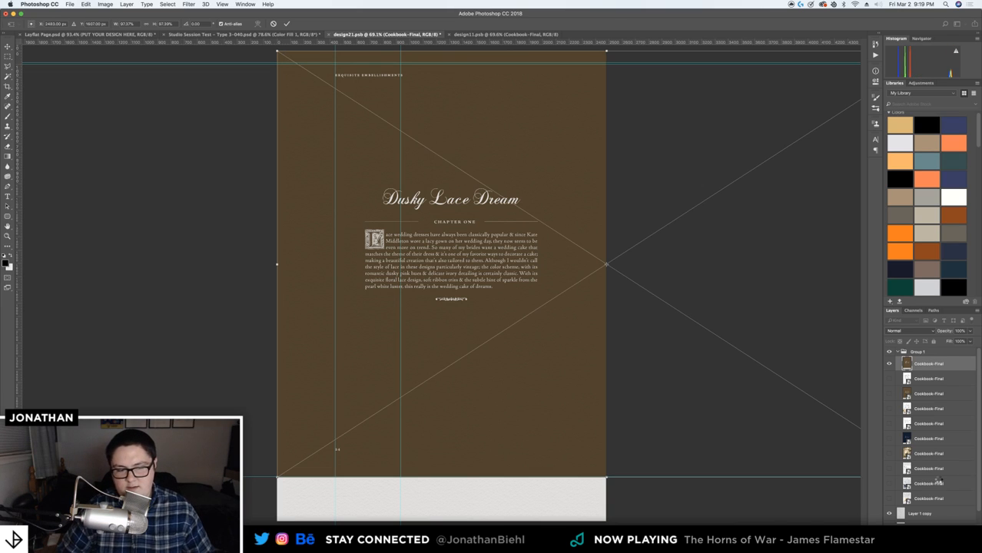
{"action": "key", "text": "Return"}
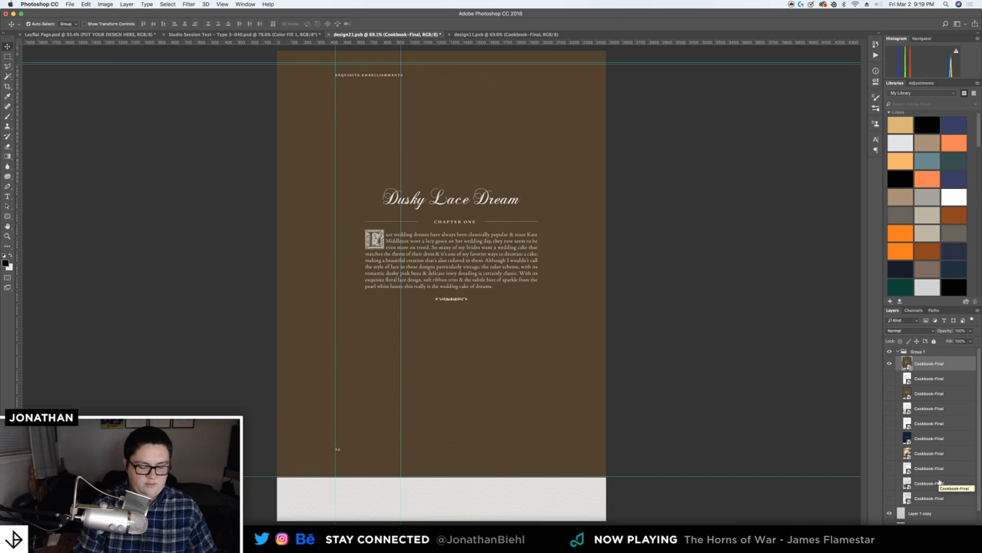
Hide the guides and save the left page smart object to update the layflat mockup
{"action": "key", "text": "ctrl+semicolon"}
{"action": "key", "text": "ctrl+s"}
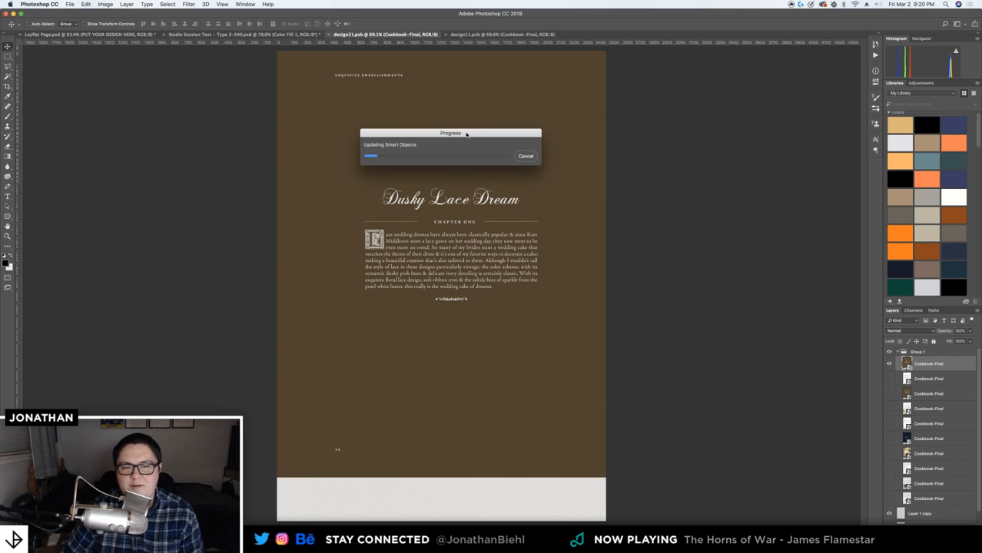
{"action": "left_click_drag", "start_coordinate": [441, 140], "coordinate": [430, 155]}
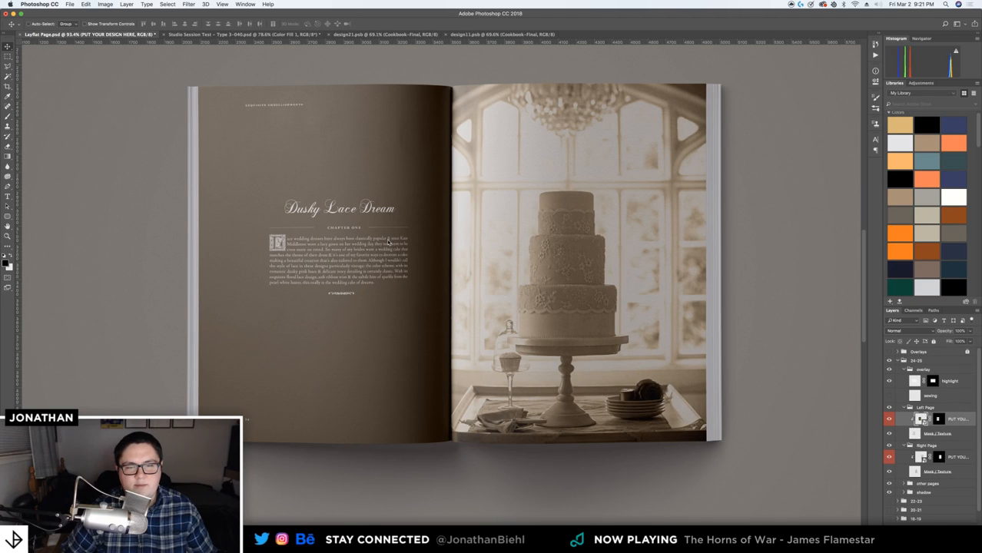
Collapse and duplicate the 24-25 group in the layflat mockup, hiding the original
{"action": "key", "text": "z"}
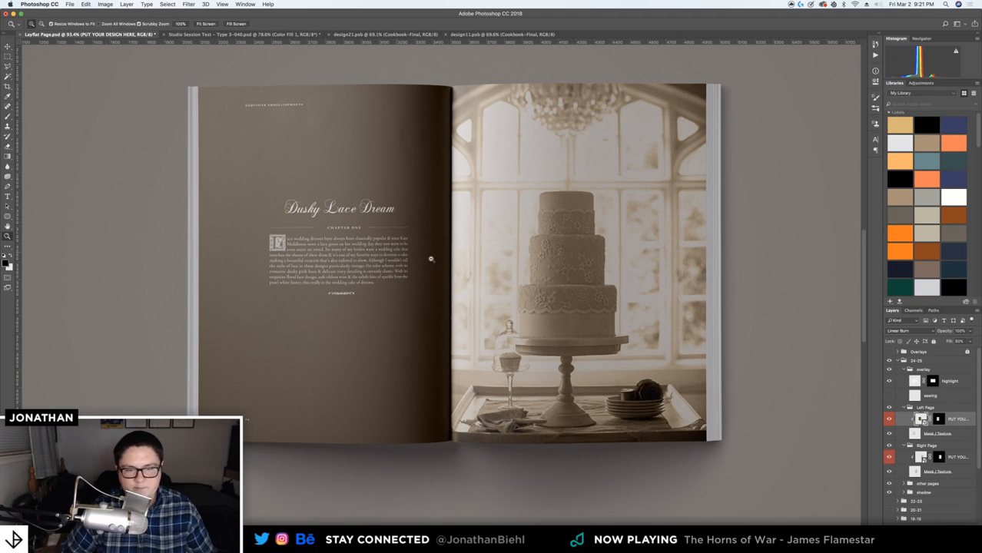
{"action": "left_click", "coordinate": [431, 259], "text": "alt"}
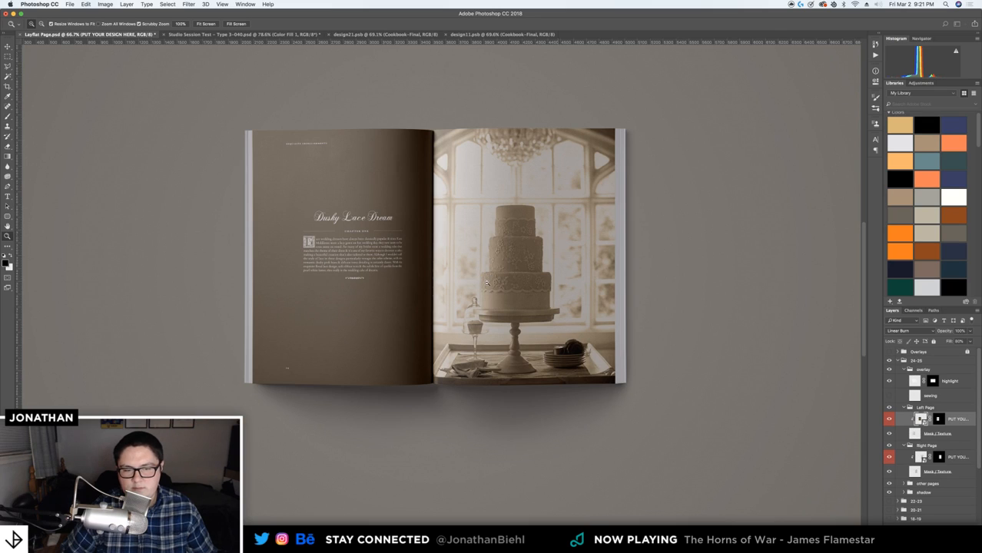
{"action": "left_click", "coordinate": [486, 283], "text": "alt"}
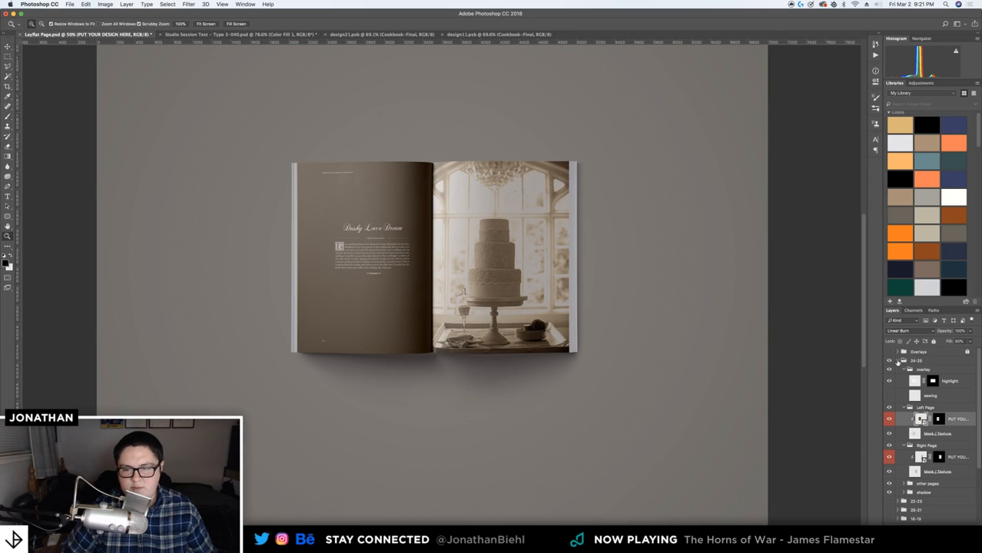
{"action": "left_click", "coordinate": [899, 362]}
{"action": "left_click", "coordinate": [896, 361]}
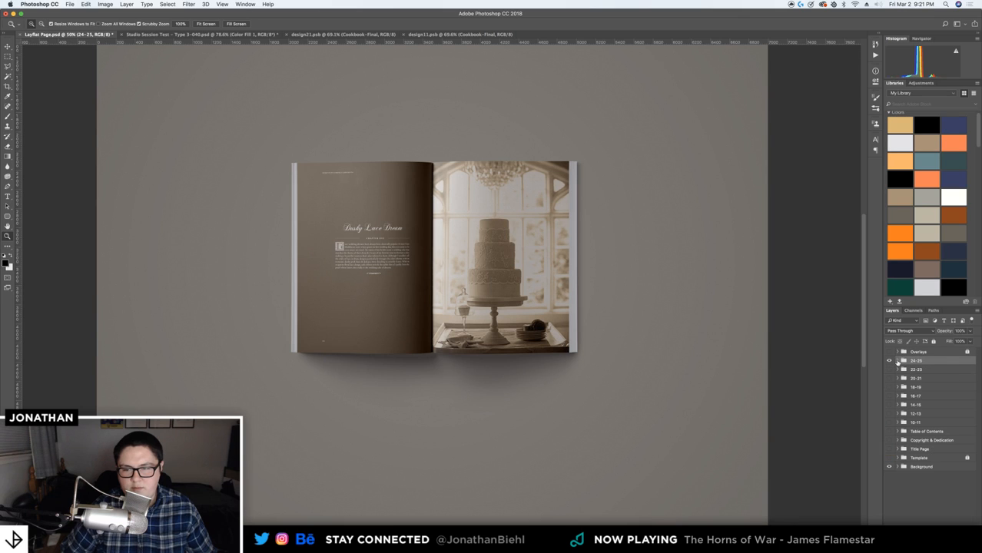
{"action": "key", "text": "super+j"}
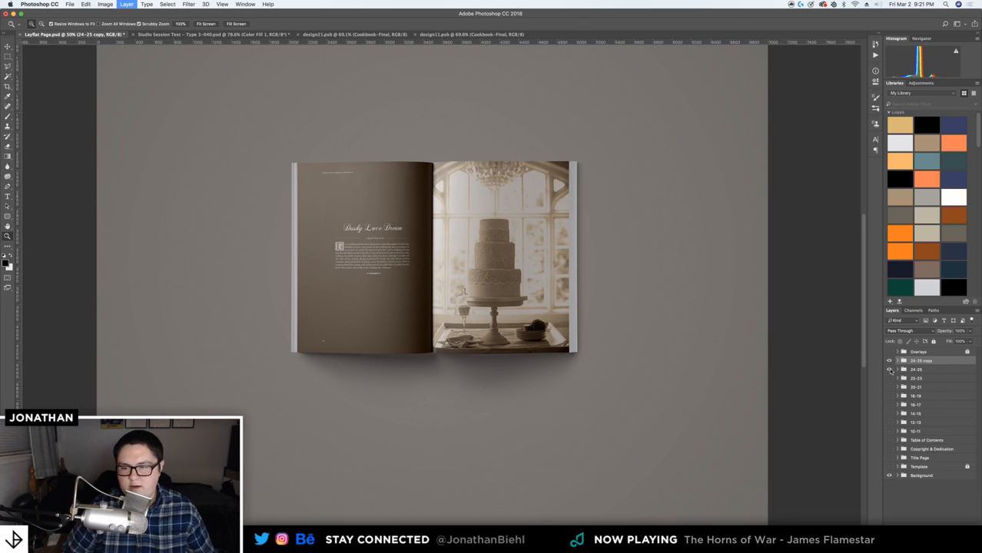
{"action": "left_click", "coordinate": [889, 370]}
Rename the duplicated group as 26-27
{"action": "double_click", "coordinate": [921, 361]}
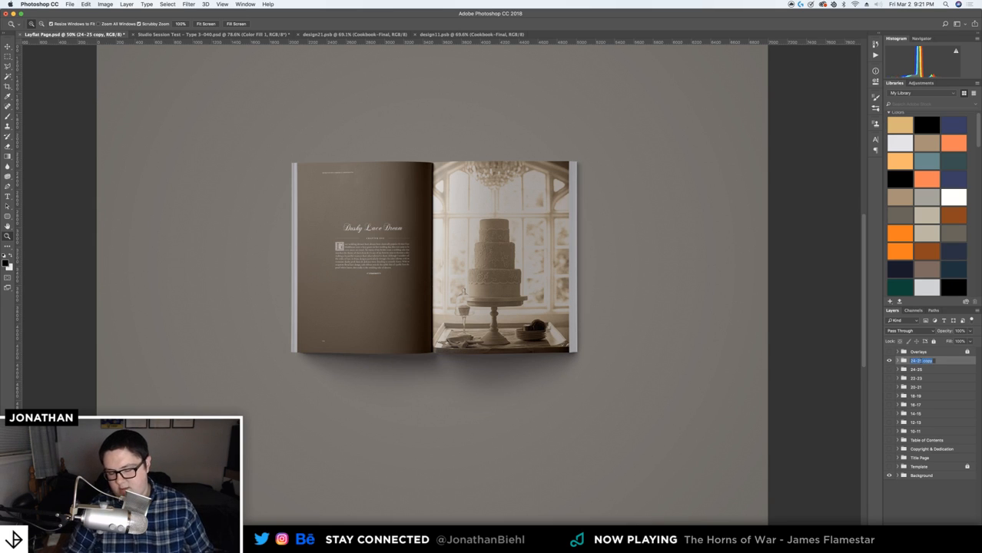
{"action": "type", "text": "26-27"}
{"action": "key", "text": "Return"}
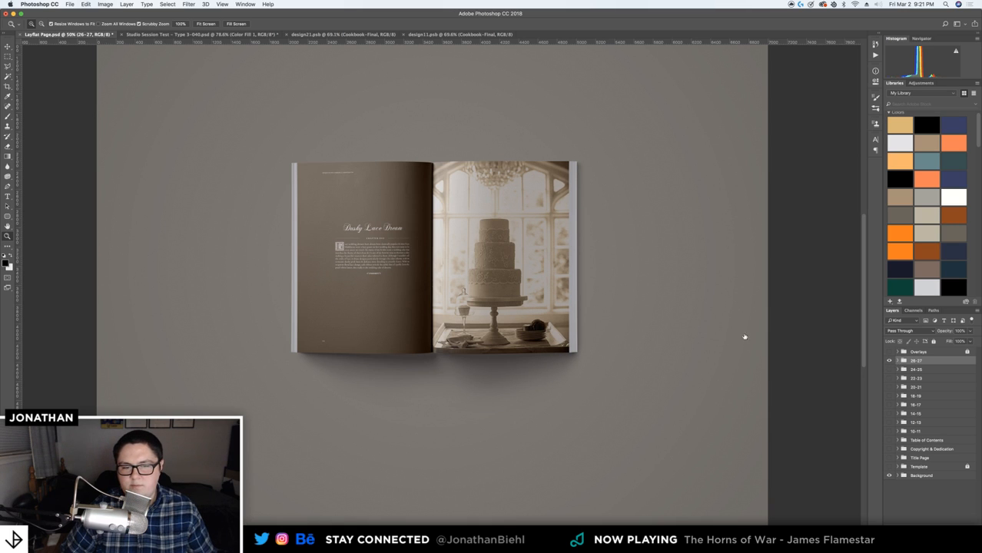
Show the 24-25 group in place of the 26-27 group and expand its layers
{"action": "left_click_drag", "start_coordinate": [417, 295], "coordinate": [467, 263]}
{"action": "scroll", "coordinate": [451, 292], "scroll_direction": "down", "scroll_amount": 3}
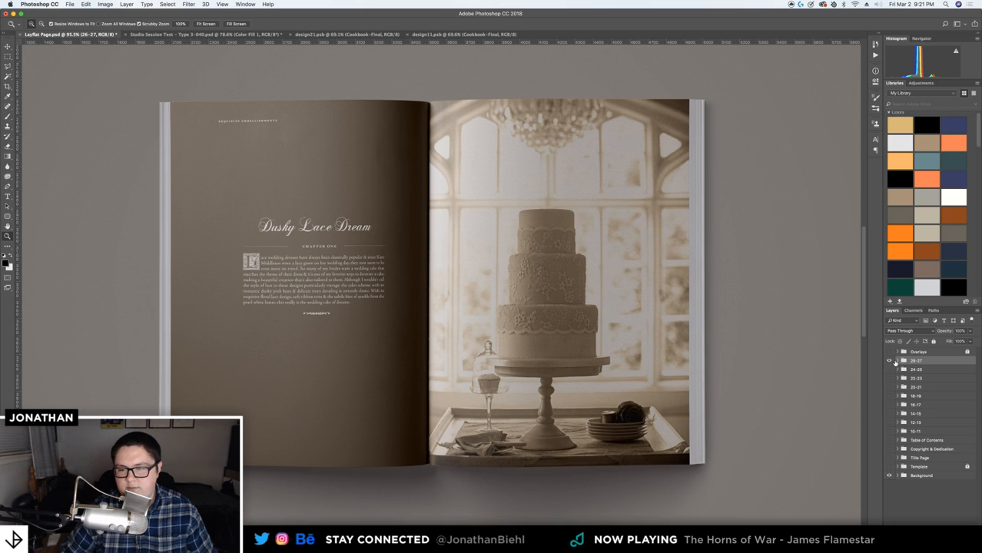
{"action": "left_click", "coordinate": [889, 370]}
{"action": "left_click", "coordinate": [890, 362]}
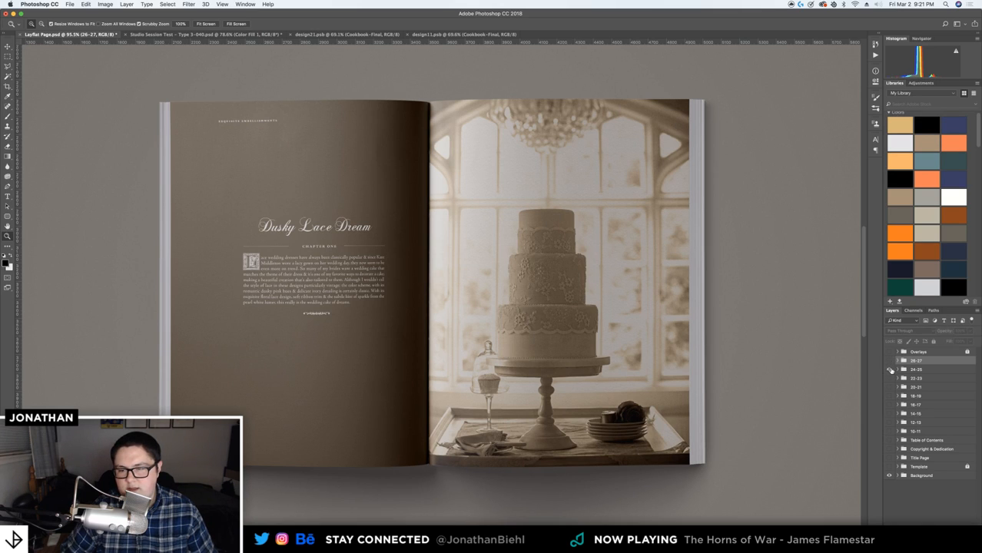
{"action": "left_click", "coordinate": [896, 370]}
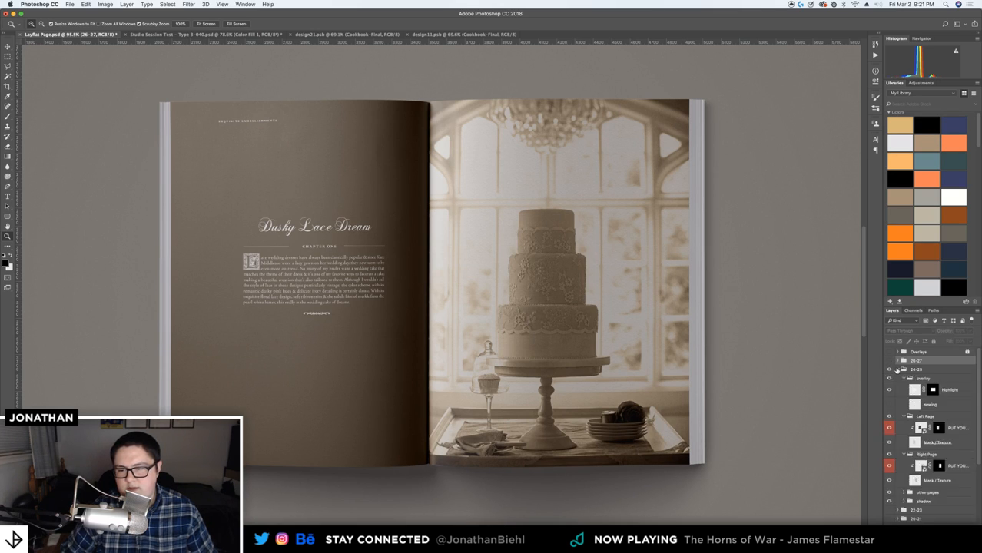
Rasterize the left and right page design smart objects in the 24-25 group, keeping their layer masks enabled
{"action": "right_click", "coordinate": [966, 434]}
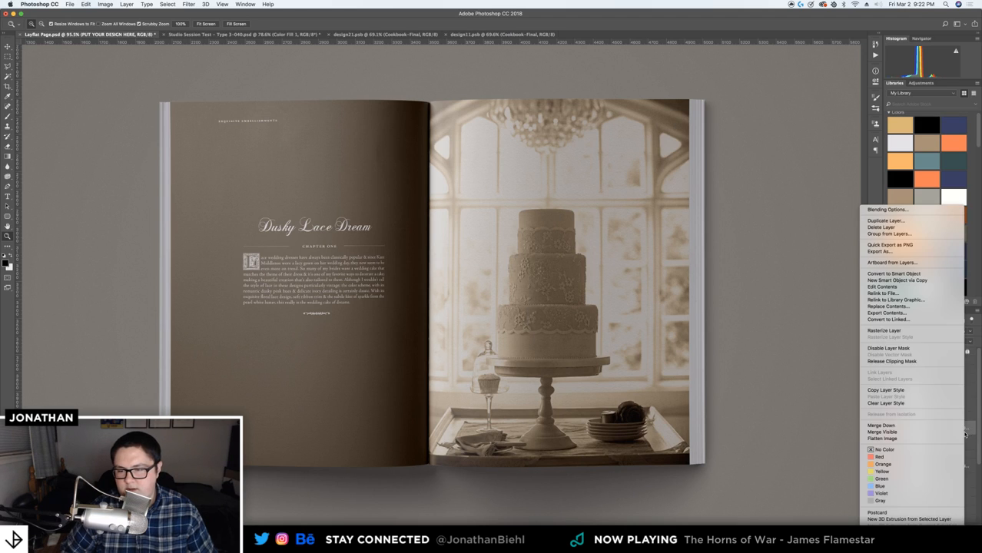
{"action": "left_click", "coordinate": [896, 331]}
{"action": "right_click", "coordinate": [960, 467]}
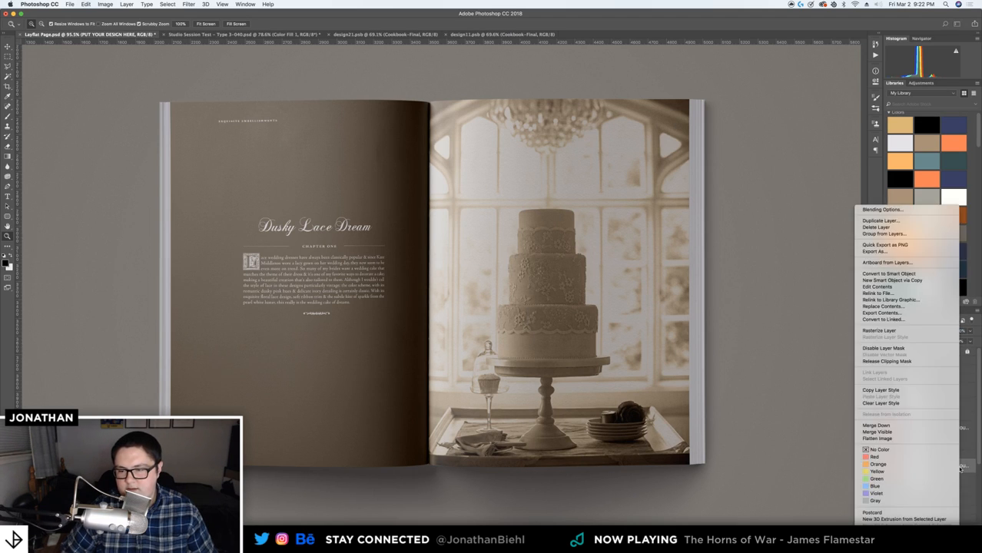
{"action": "left_click", "coordinate": [884, 348]}
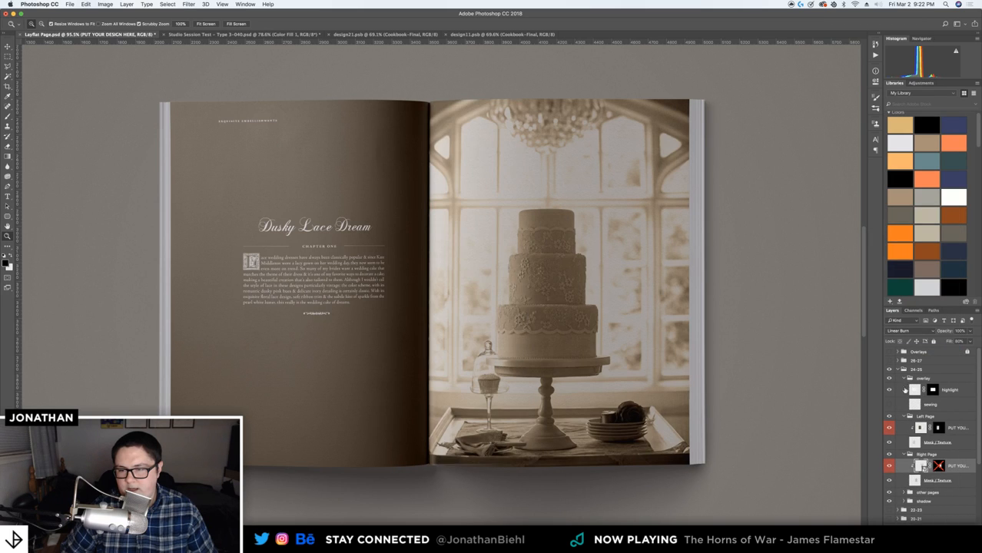
{"action": "key", "text": "super+z"}
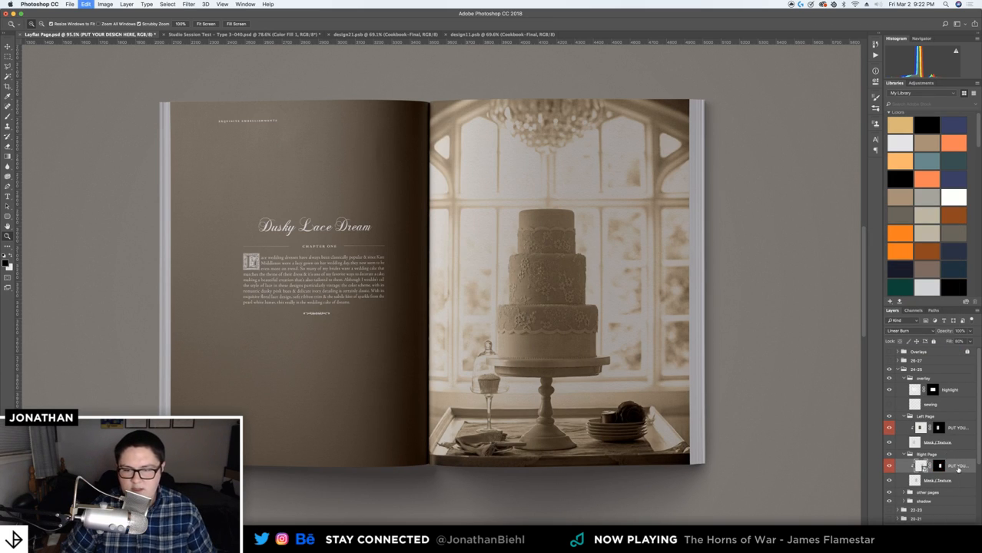
{"action": "right_click", "coordinate": [958, 471]}
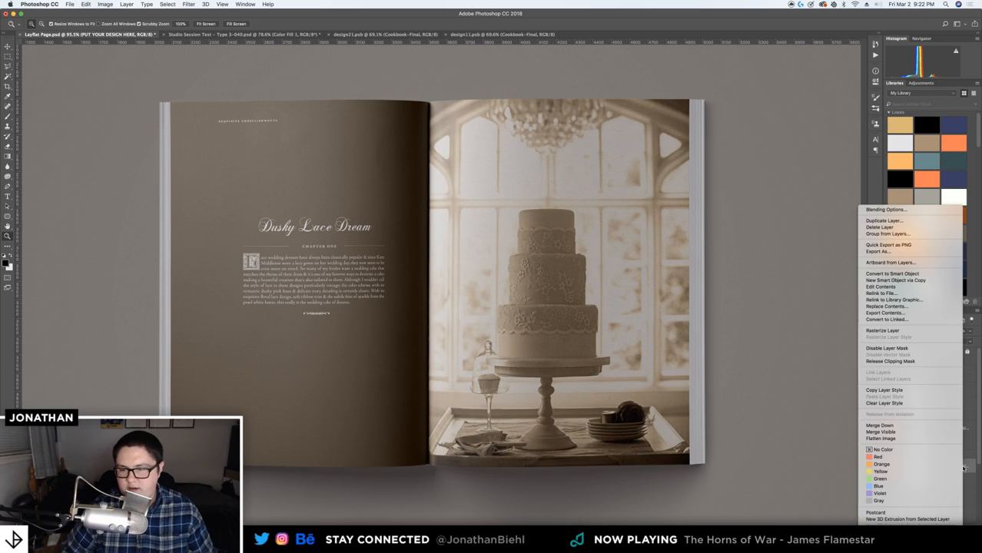
{"action": "left_click", "coordinate": [895, 332]}
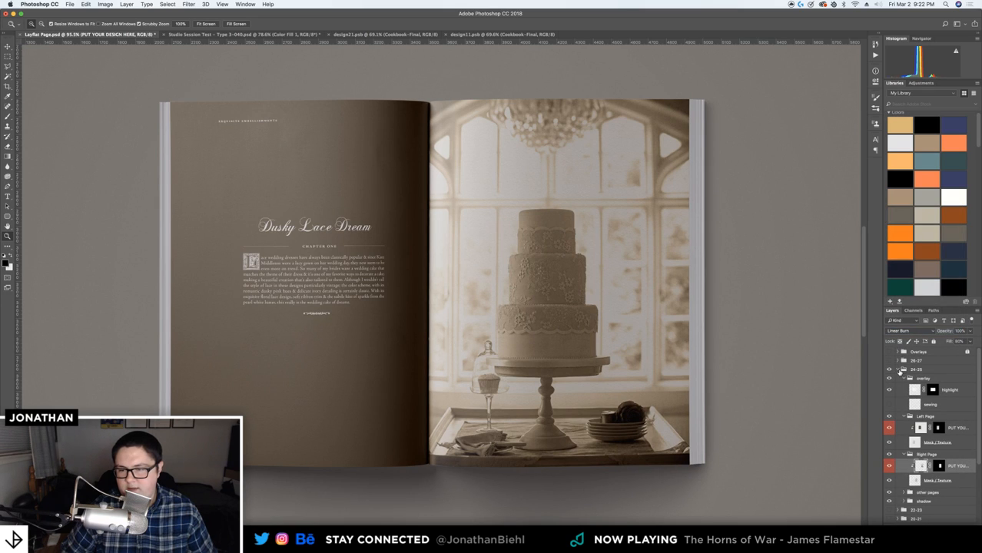
Collapse and hide the 24-25 group, and make the 26-27 group visible
{"action": "left_click", "coordinate": [897, 370]}
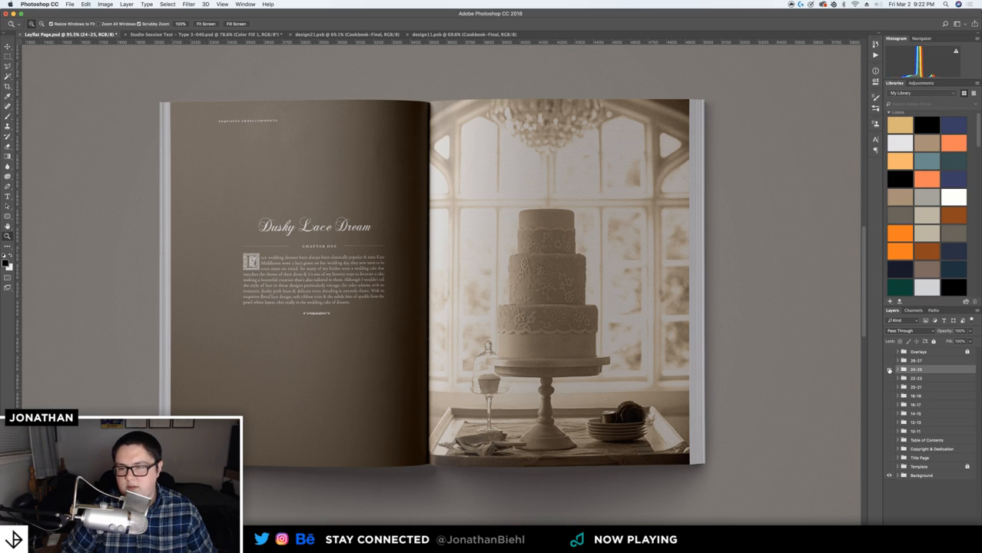
{"action": "left_click", "coordinate": [890, 370]}
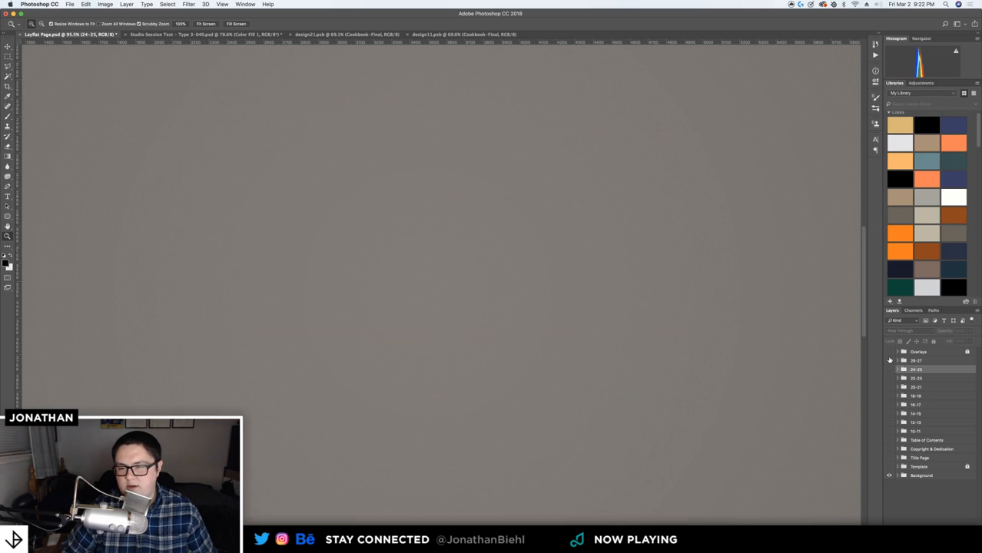
{"action": "left_click", "coordinate": [891, 361]}
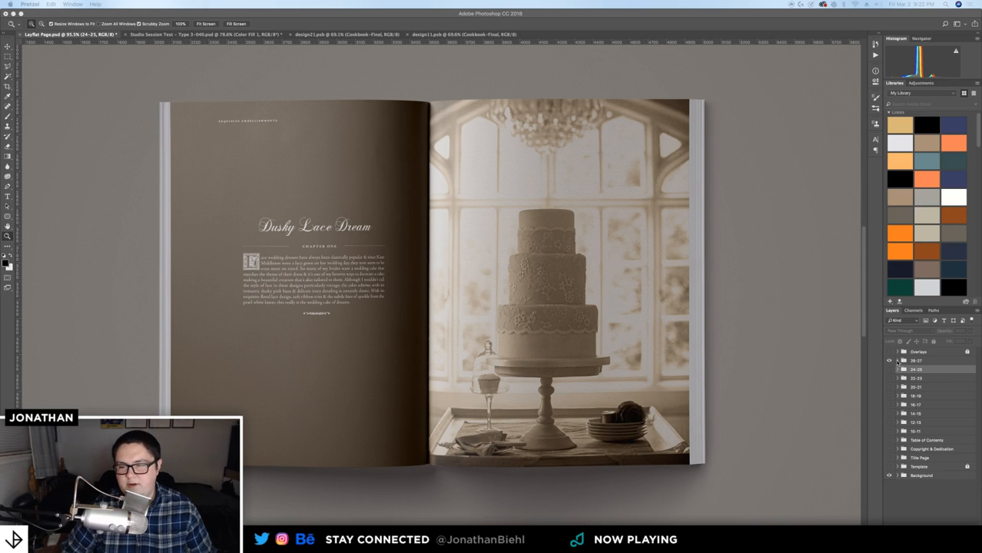
Open the 26-27 group's left page smart object and place page 14 of the cookbook spreads PDF in it
{"action": "left_click", "coordinate": [897, 360]}
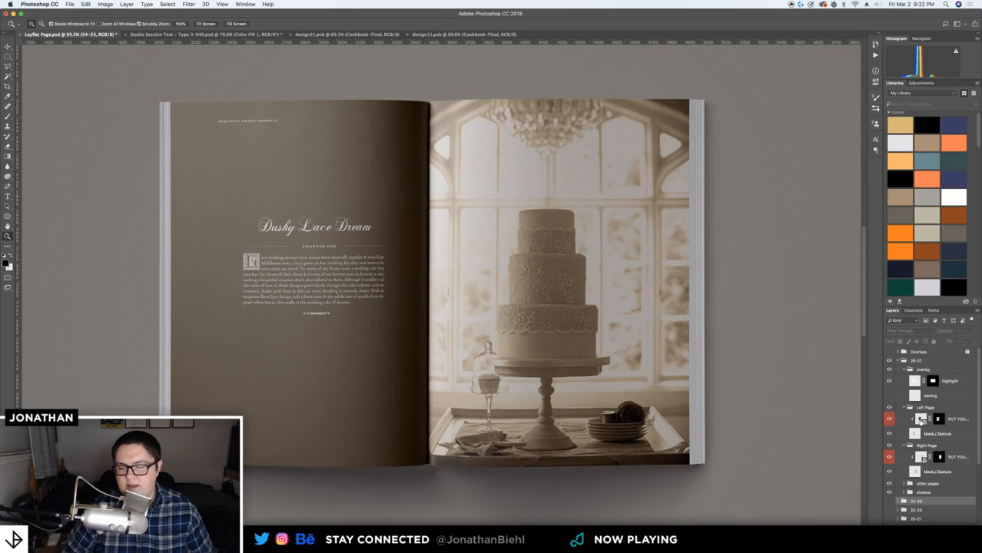
{"action": "left_click", "coordinate": [922, 421]}
{"action": "double_click", "coordinate": [920, 419]}
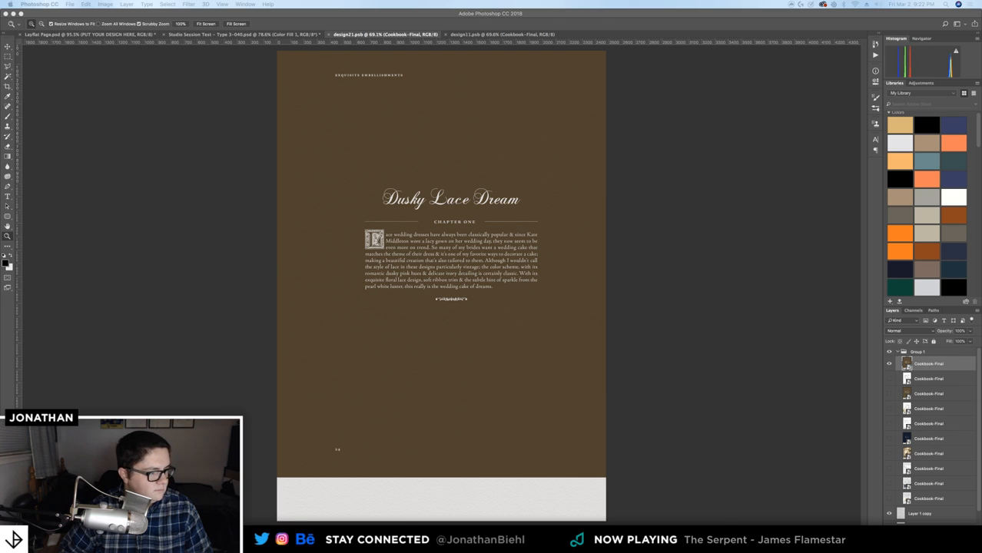
{"action": "left_click_drag", "start_coordinate": [125, 342], "coordinate": [533, 178]}
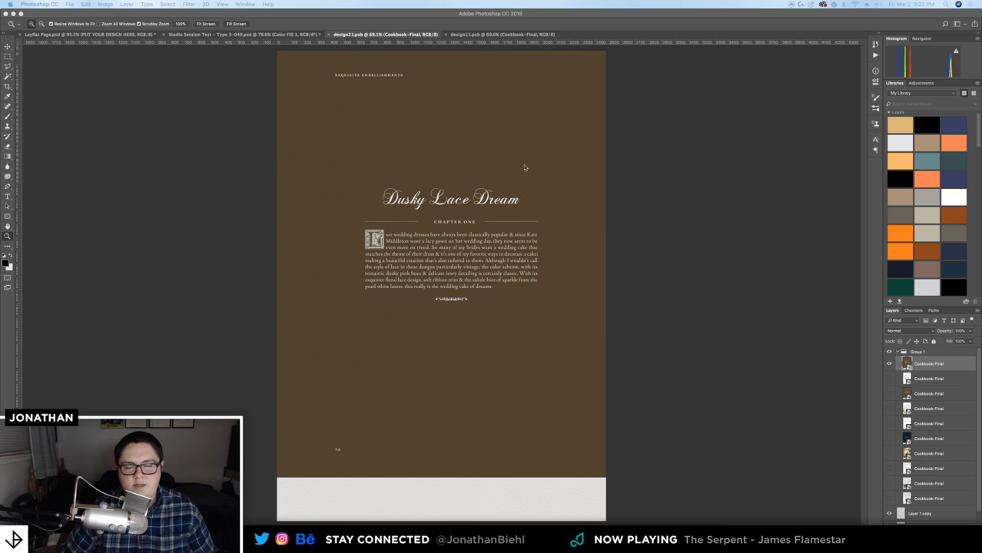
{"action": "left_click_drag", "start_coordinate": [981, 220], "coordinate": [403, 159]}
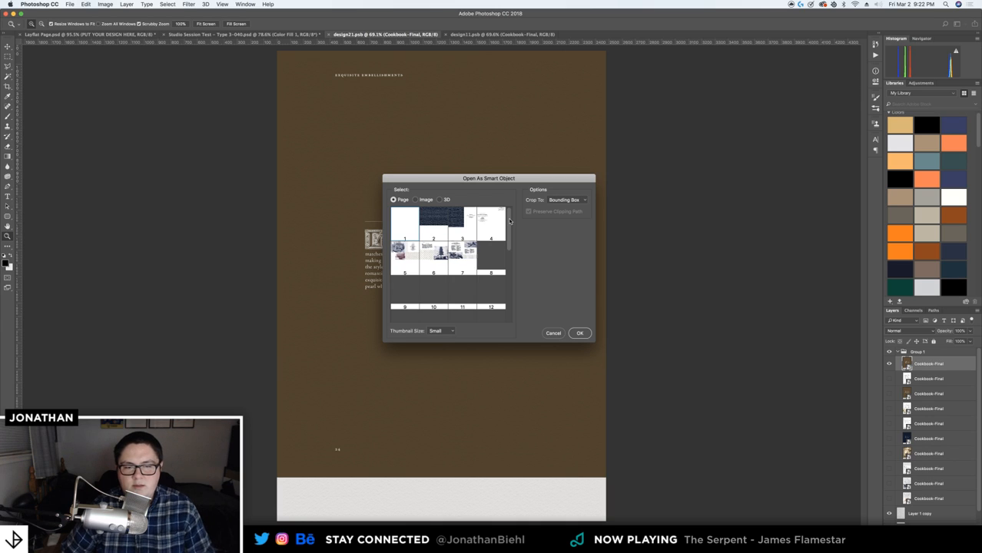
{"action": "scroll", "coordinate": [509, 221], "scroll_direction": "down", "scroll_amount": 1}
{"action": "scroll", "coordinate": [510, 223], "scroll_direction": "down", "scroll_amount": 2}
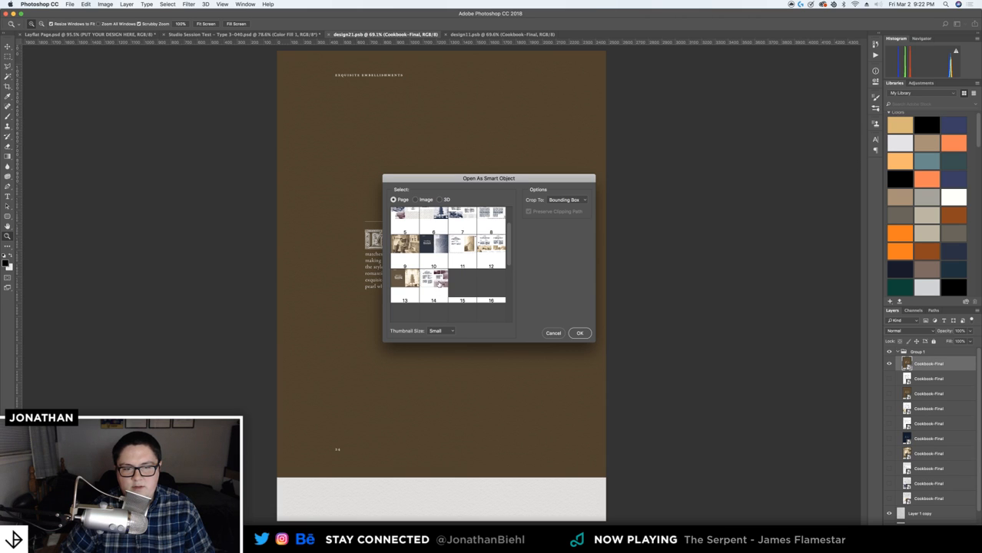
{"action": "left_click", "coordinate": [438, 286]}
{"action": "left_click", "coordinate": [580, 333]}
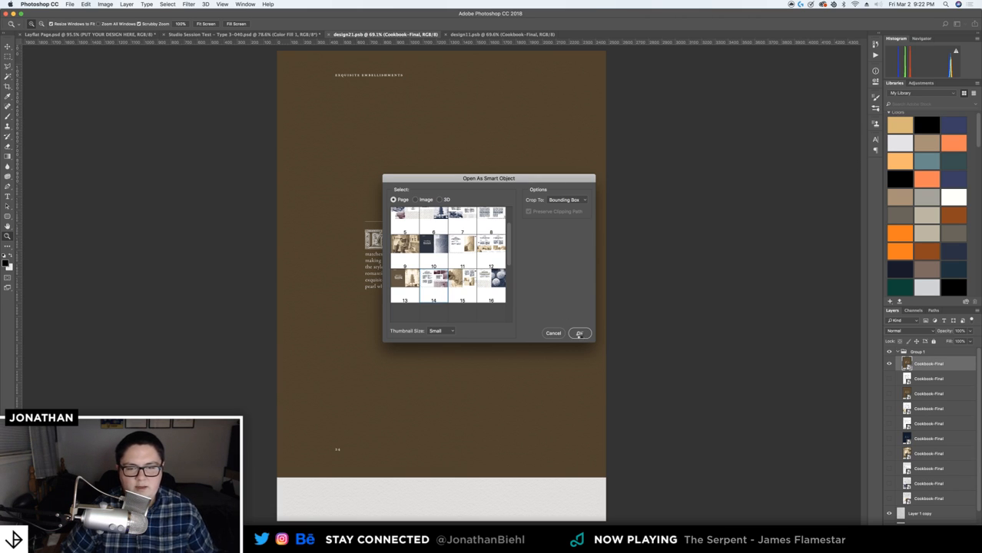
Scale the placed spread to about 98% so its left half fills the left page, hide the previous page layer, and save the smart object
{"action": "left_click_drag", "start_coordinate": [567, 340], "coordinate": [556, 221]}
{"action": "left_click_drag", "start_coordinate": [607, 264], "coordinate": [963, 435]}
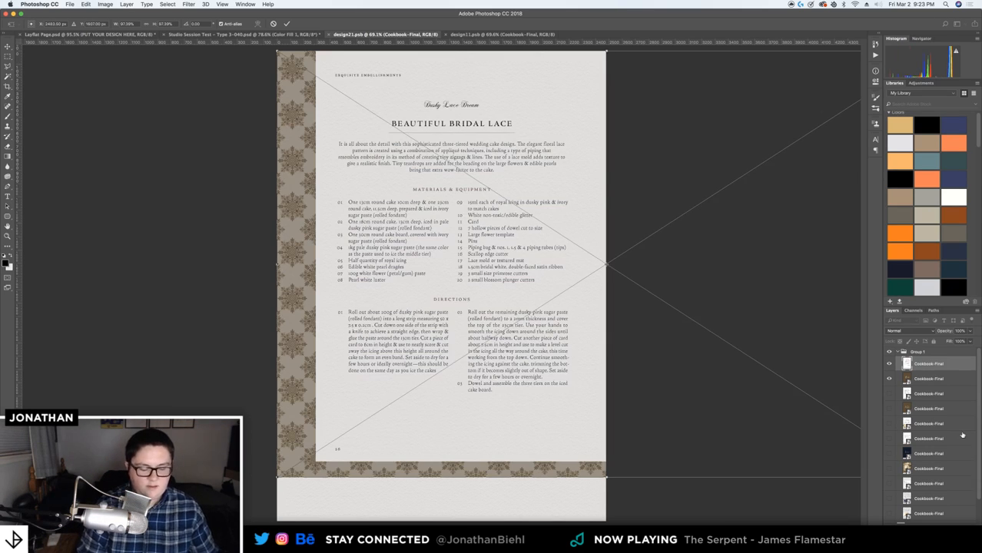
{"action": "key", "text": "Return"}
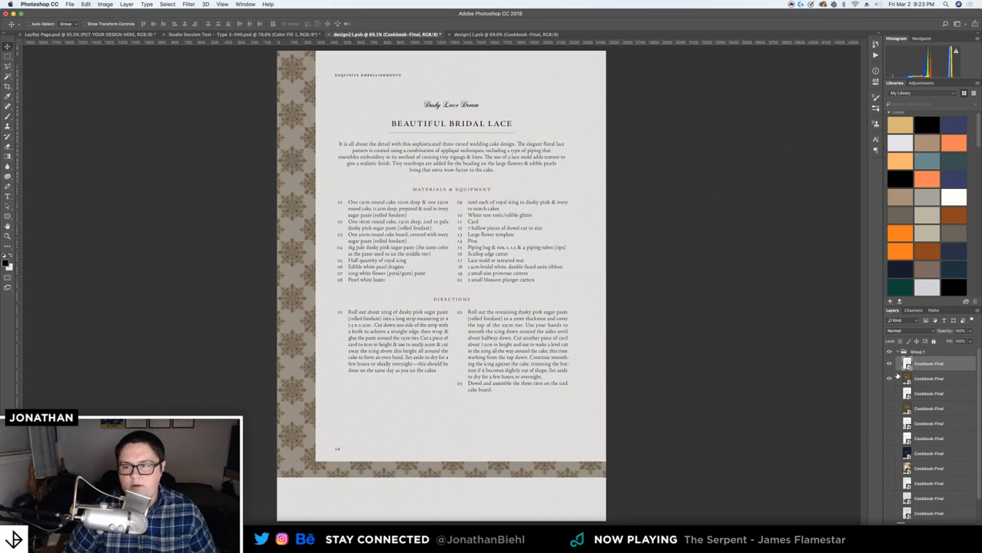
{"action": "left_click", "coordinate": [890, 378]}
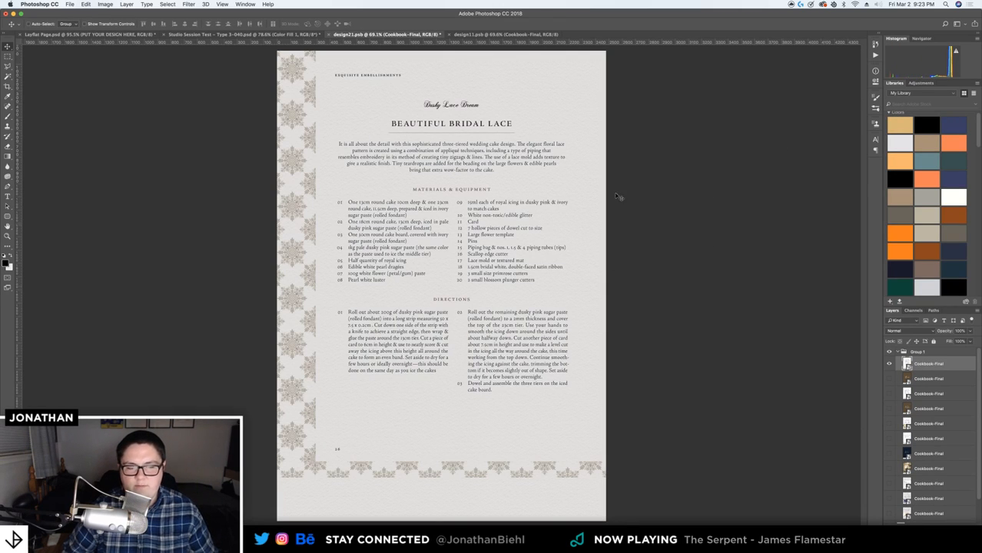
{"action": "key", "text": "super+s"}
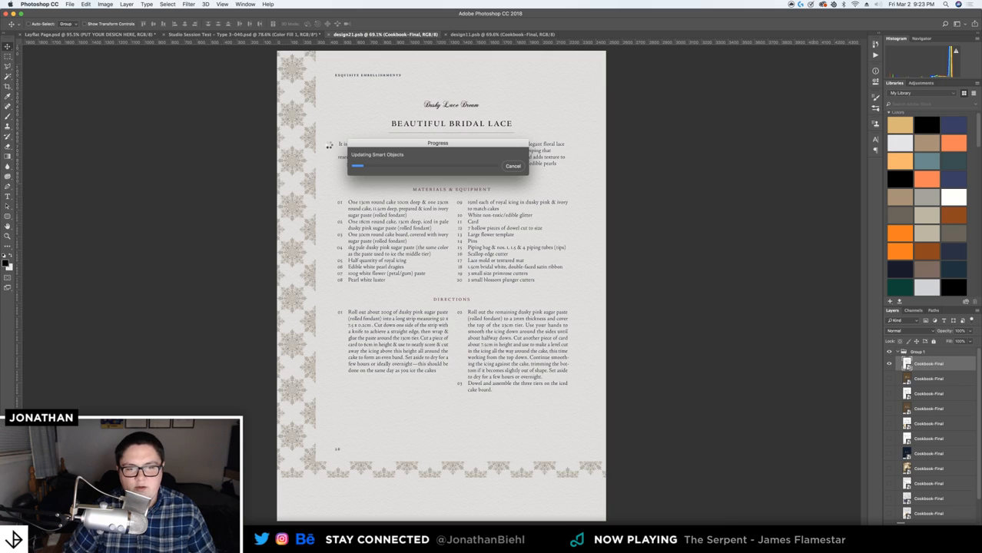
{"action": "left_click_drag", "start_coordinate": [409, 145], "coordinate": [454, 151]}
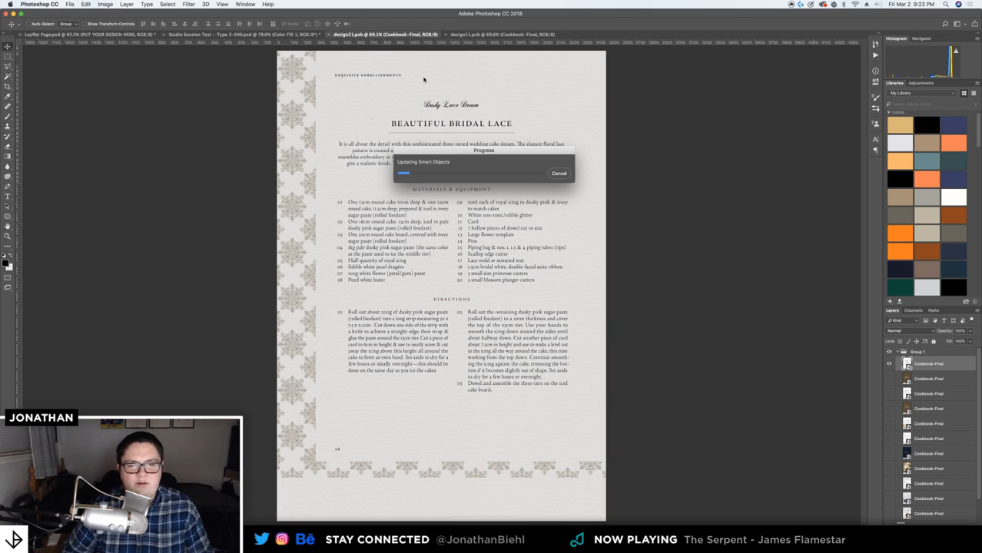
{"action": "left_click_drag", "start_coordinate": [453, 156], "coordinate": [469, 168]}
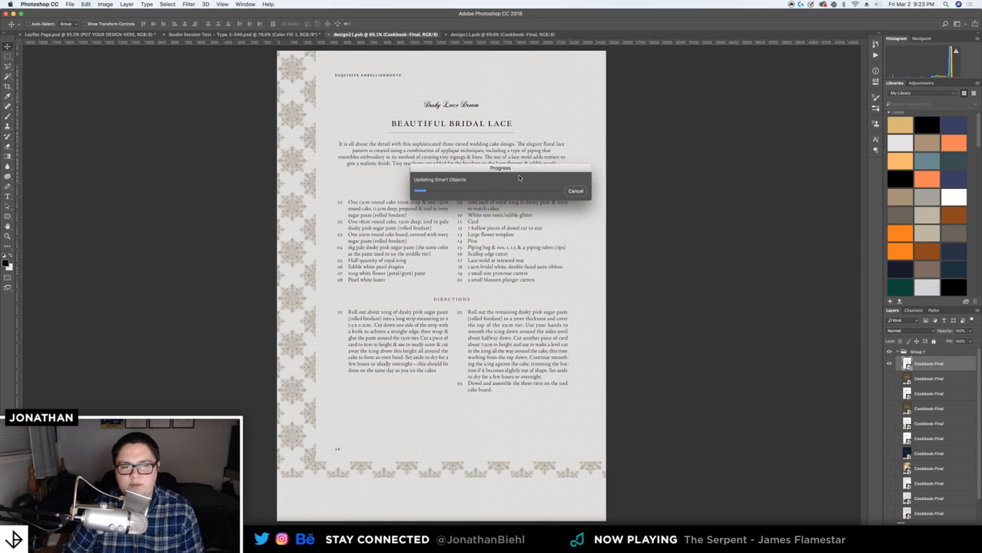
{"action": "left_click_drag", "start_coordinate": [524, 174], "coordinate": [560, 165]}
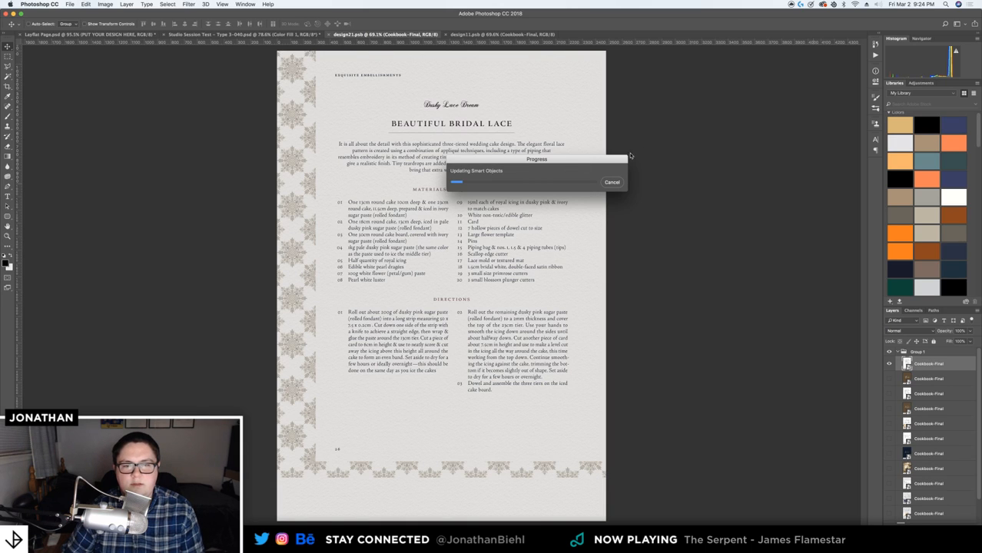
{"action": "left_click_drag", "start_coordinate": [603, 158], "coordinate": [521, 168]}
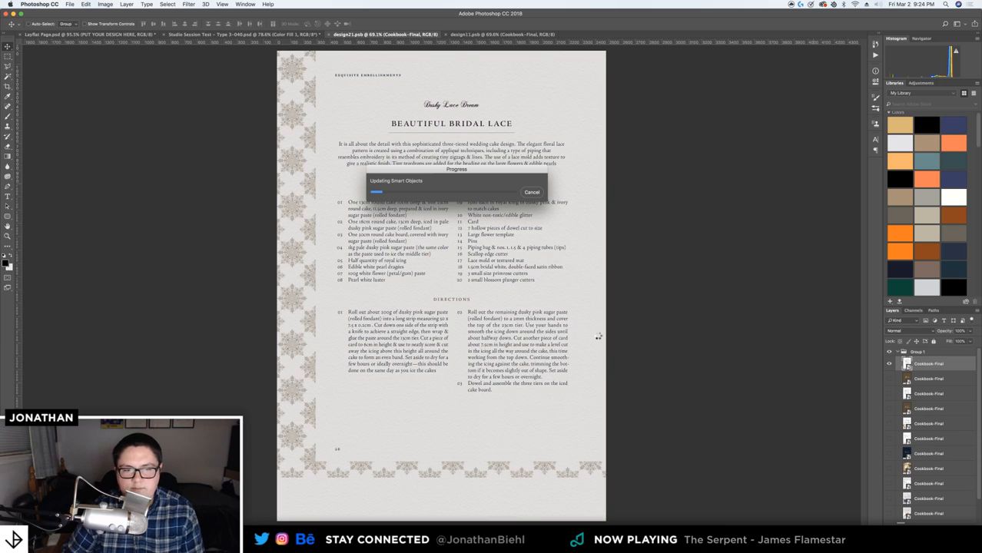
{"action": "left_click_drag", "start_coordinate": [522, 167], "coordinate": [498, 156]}
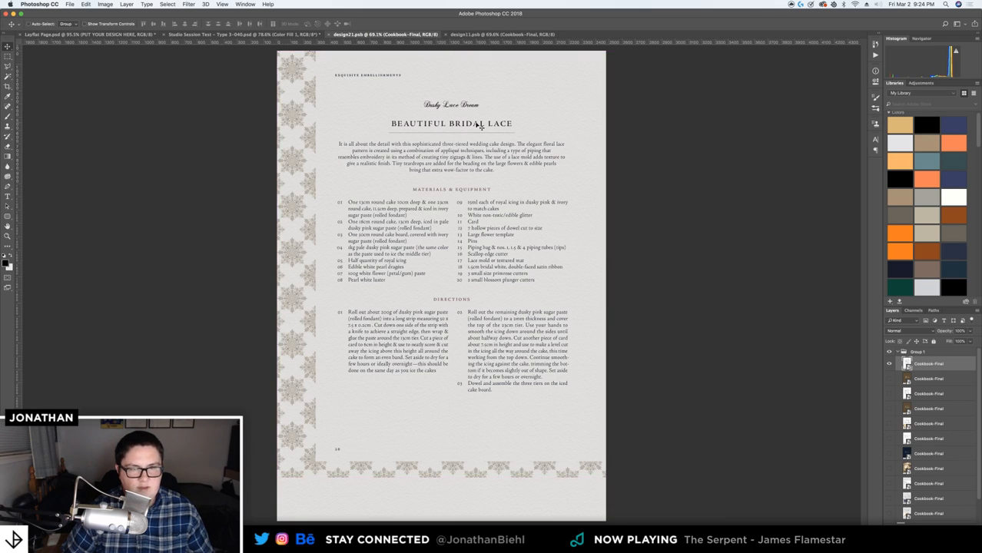
Switch to the right page smart object design11.psb and place page 14 of Cookbook-Final.pdf in it
{"action": "left_click", "coordinate": [482, 36]}
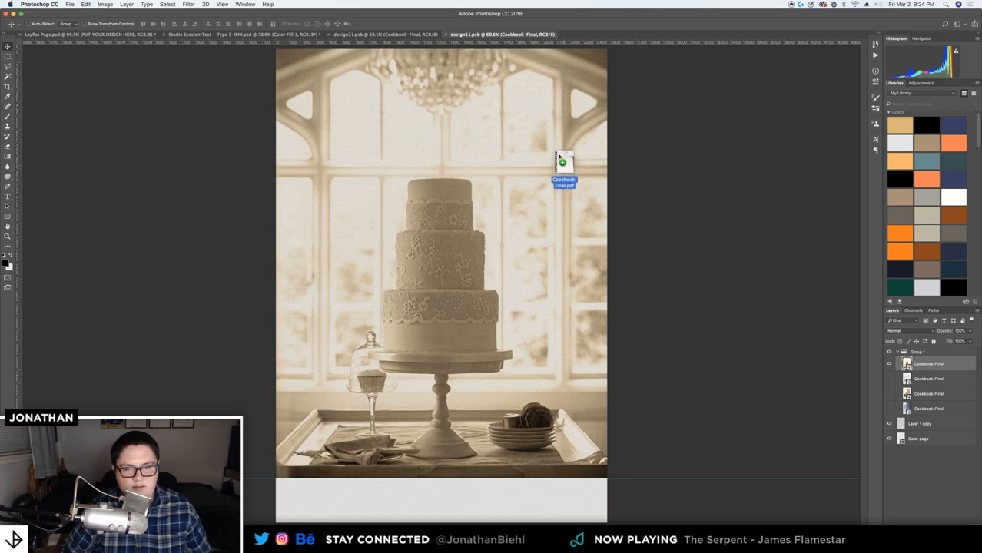
{"action": "left_click_drag", "start_coordinate": [561, 161], "coordinate": [564, 160]}
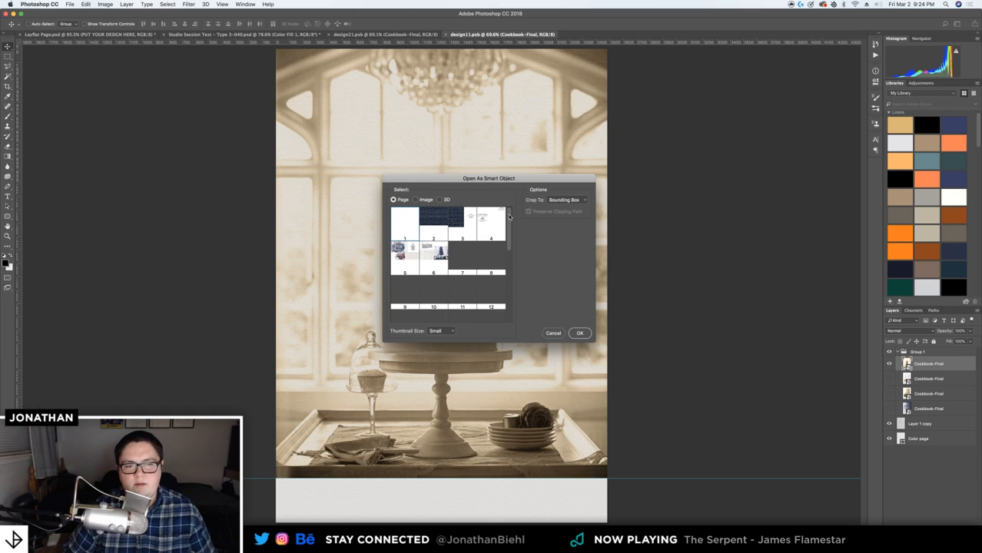
{"action": "left_click_drag", "start_coordinate": [510, 216], "coordinate": [508, 220]}
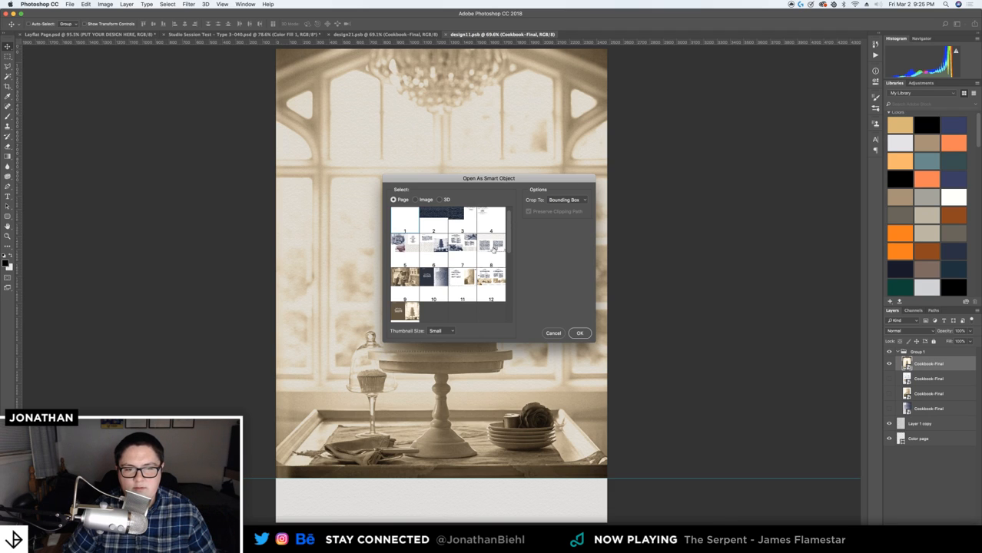
{"action": "scroll", "coordinate": [493, 251], "scroll_direction": "down", "scroll_amount": 1}
{"action": "scroll", "coordinate": [493, 251], "scroll_direction": "down", "scroll_amount": 2}
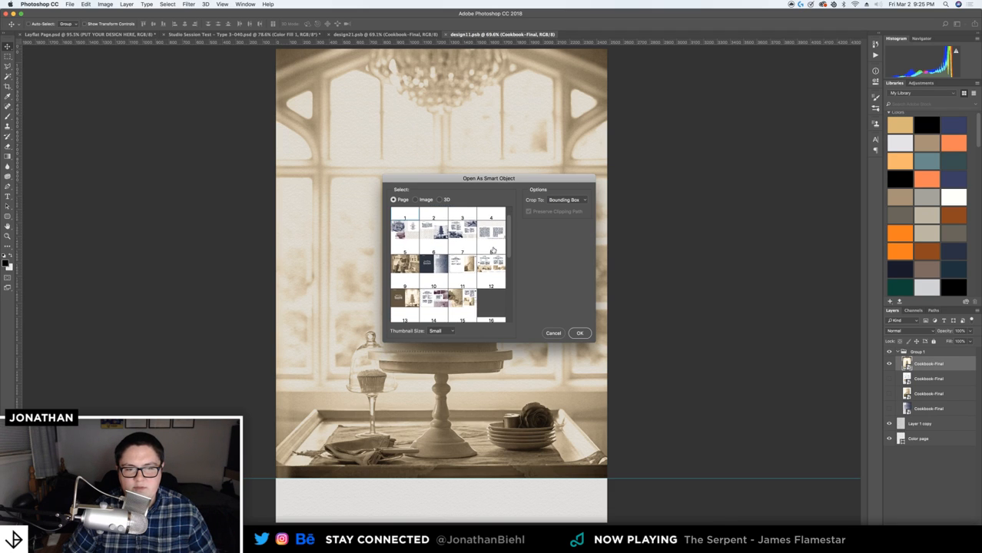
{"action": "scroll", "coordinate": [493, 251], "scroll_direction": "down", "scroll_amount": 3}
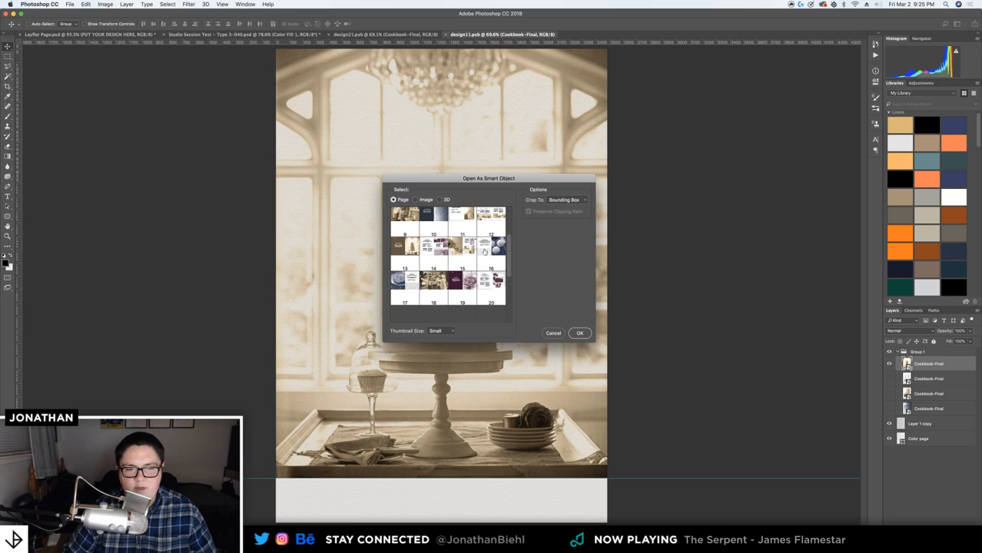
{"action": "left_click", "coordinate": [581, 333]}
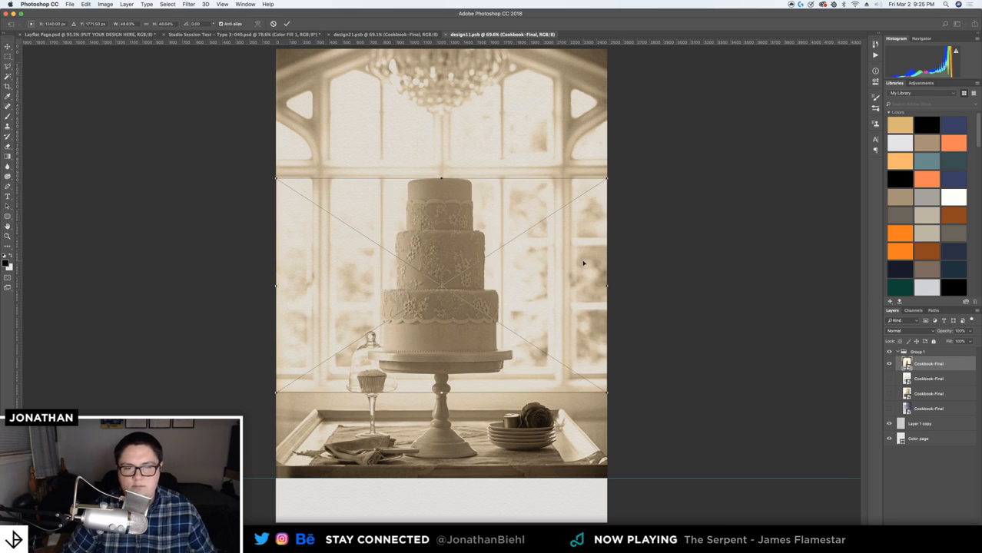
Scale the placed spread to about 97% so its right half fills the right page, hide the previous page layer, and save
{"action": "left_click_drag", "start_coordinate": [568, 287], "coordinate": [600, 177]}
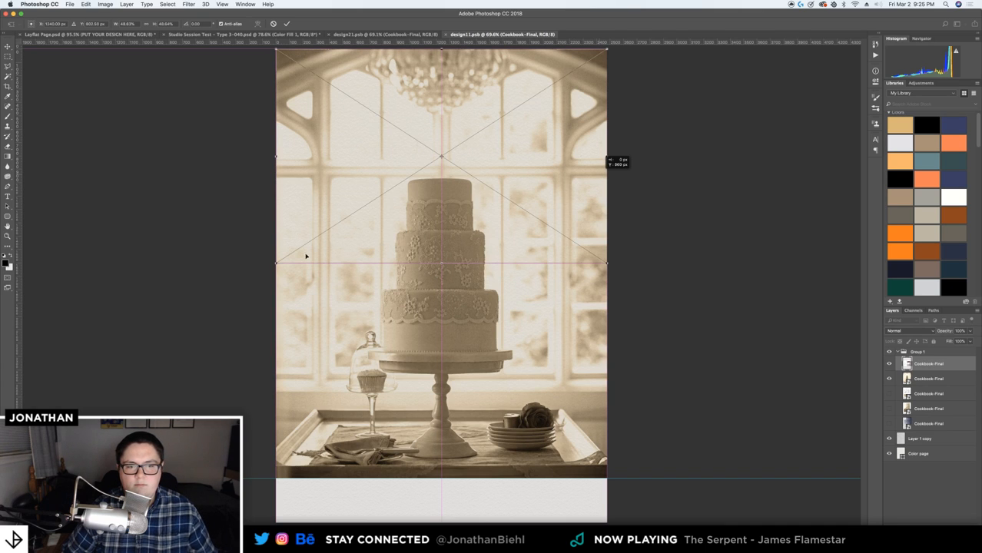
{"action": "left_click_drag", "start_coordinate": [274, 265], "coordinate": [0, 486]}
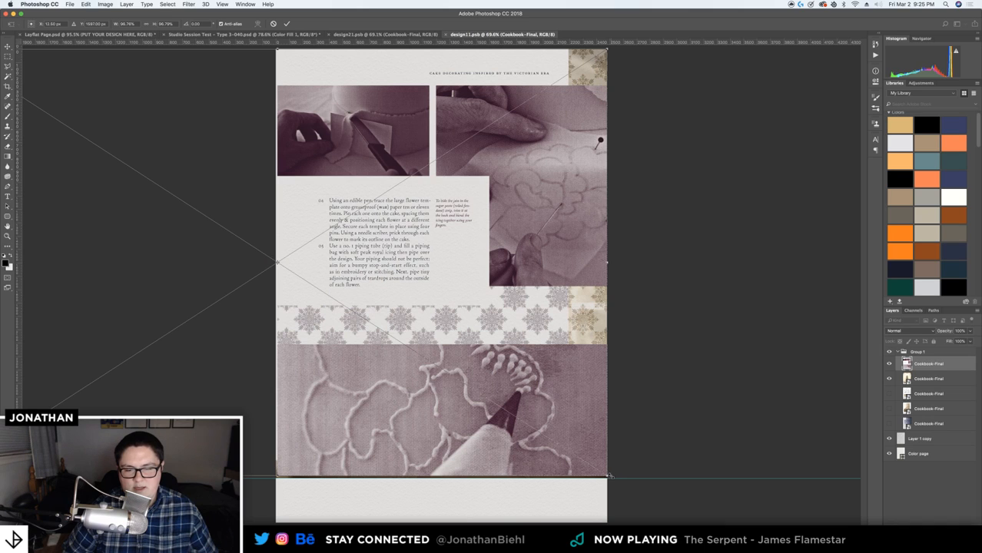
{"action": "left_click_drag", "start_coordinate": [610, 476], "coordinate": [614, 477]}
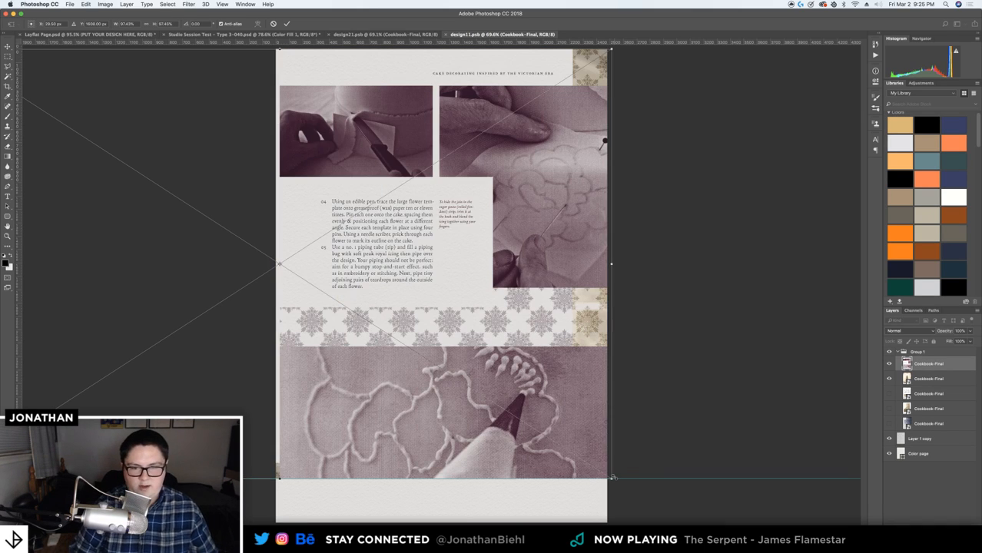
{"action": "key", "text": "shift+Left"}
{"action": "key", "text": "shift+Left"}
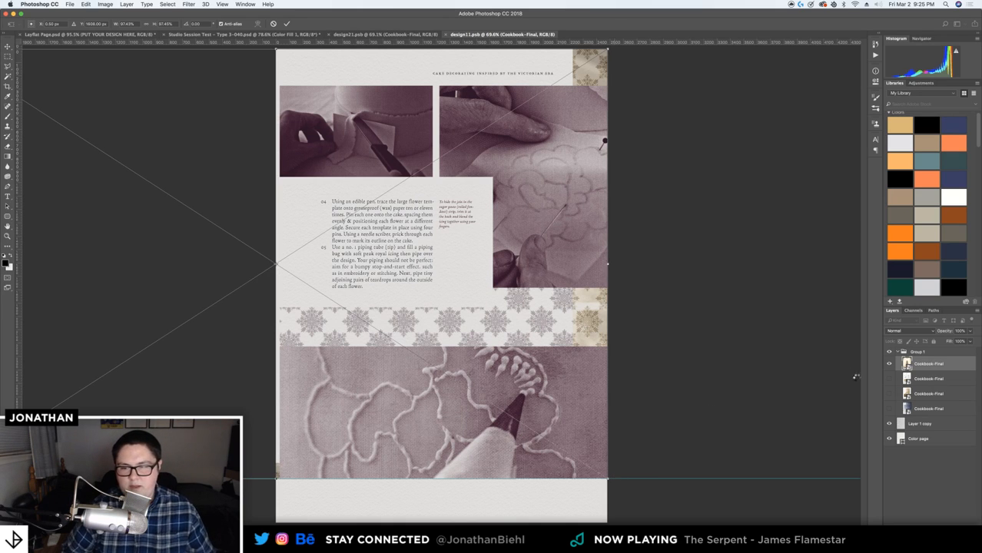
{"action": "key", "text": "Return"}
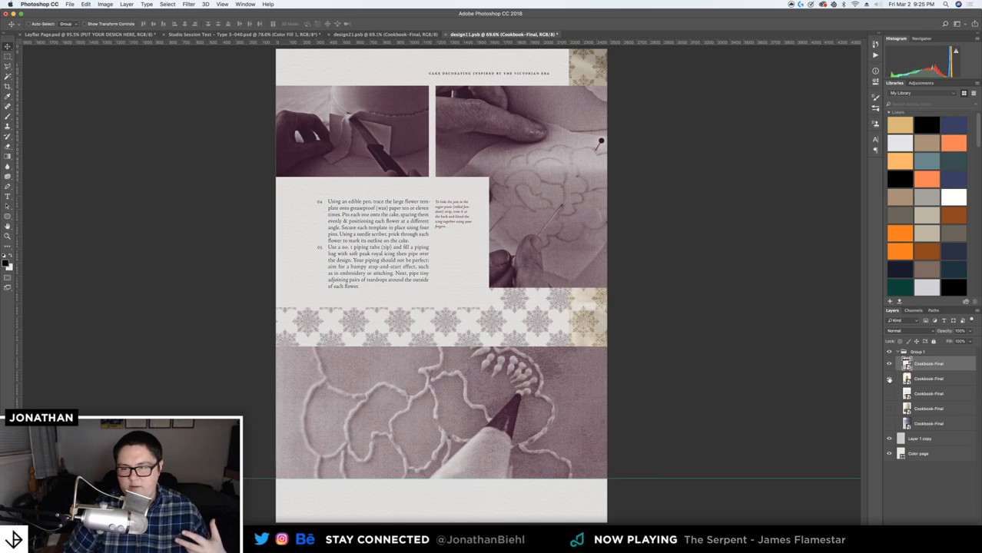
{"action": "left_click", "coordinate": [889, 380]}
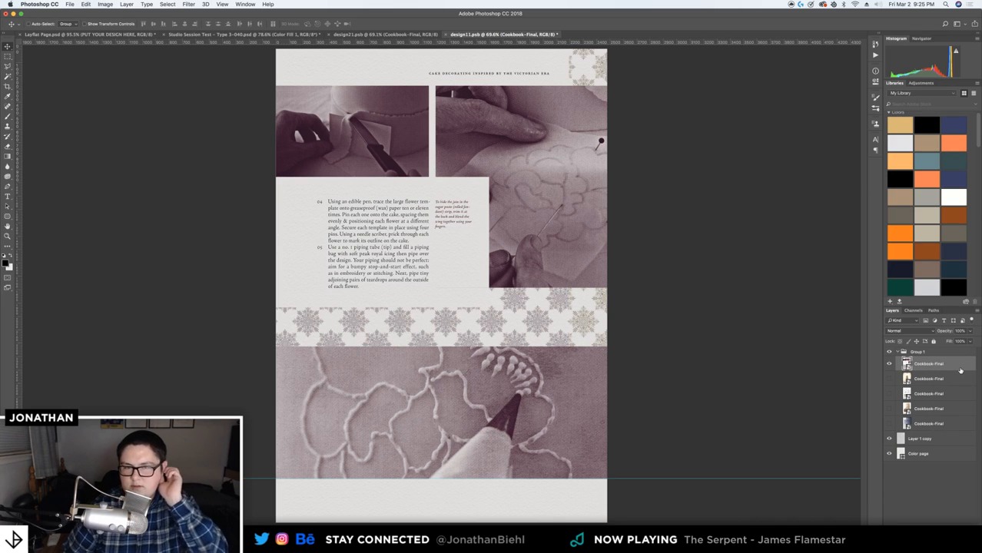
{"action": "key", "text": "super+s"}
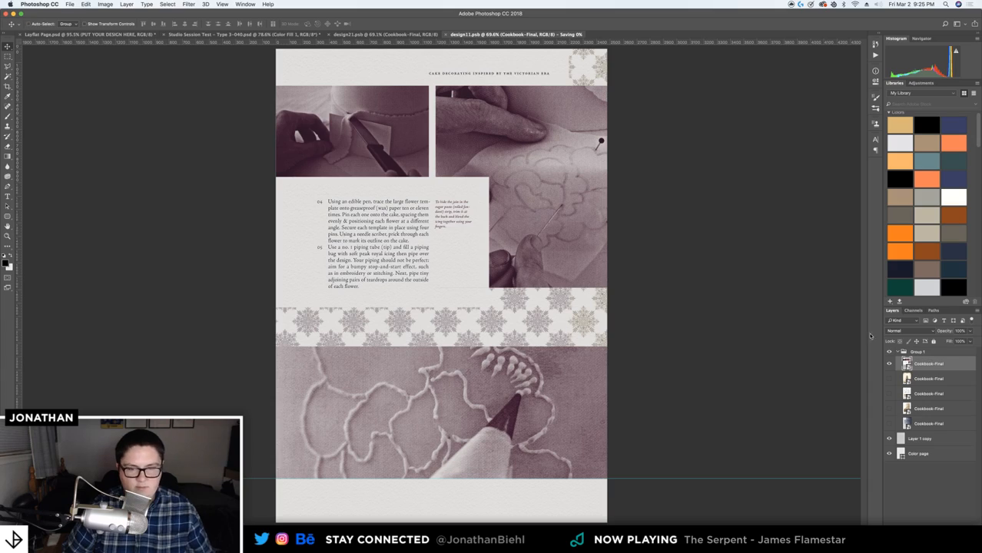
Mask out the stray thin line beside the photo's lower corner with an inverted rectangular layer mask, and save the right page smart object
{"action": "key", "text": "z"}
{"action": "left_click_drag", "start_coordinate": [400, 250], "coordinate": [563, 265]}
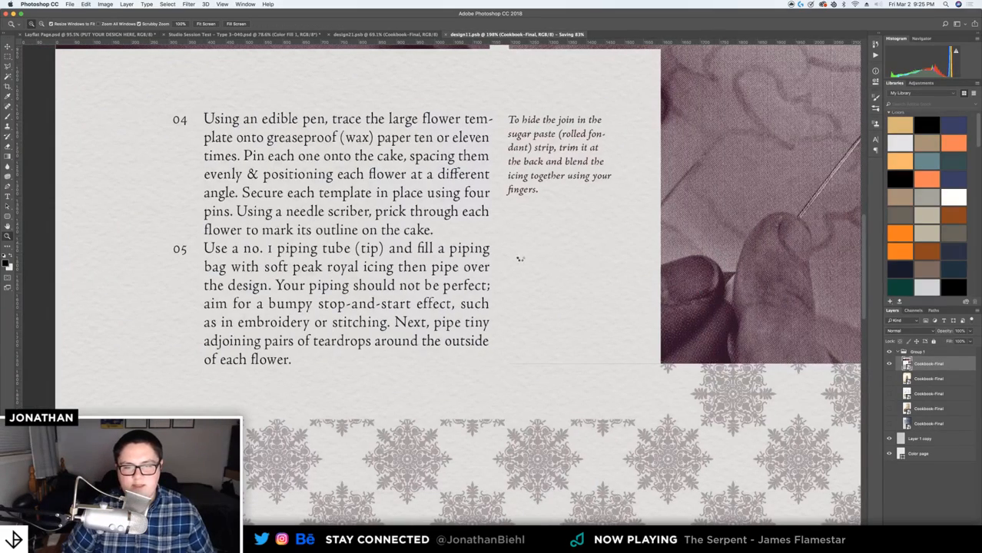
{"action": "left_click", "coordinate": [572, 279], "text": "alt"}
{"action": "left_click", "coordinate": [618, 341]}
{"action": "left_click", "coordinate": [623, 345]}
{"action": "left_click", "coordinate": [643, 347]}
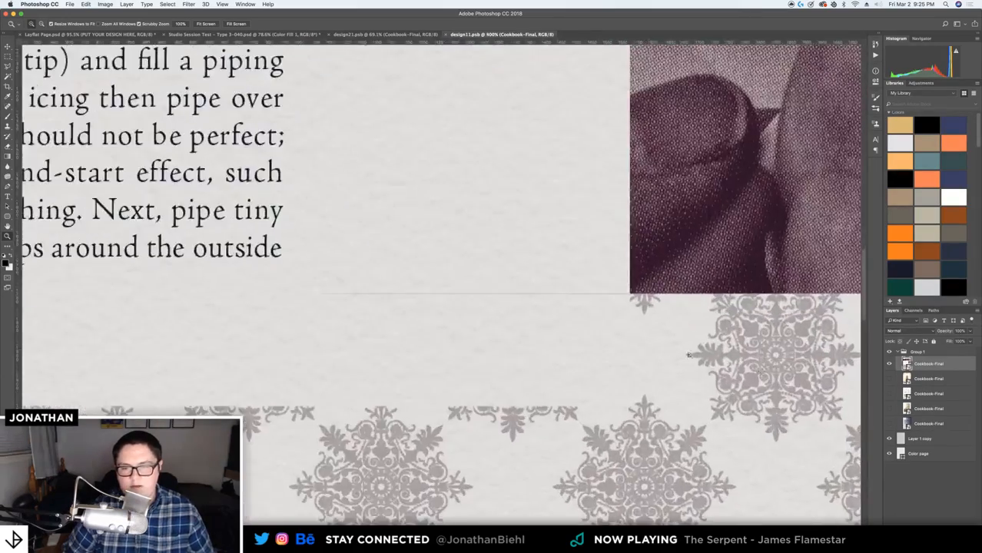
{"action": "key", "text": "m"}
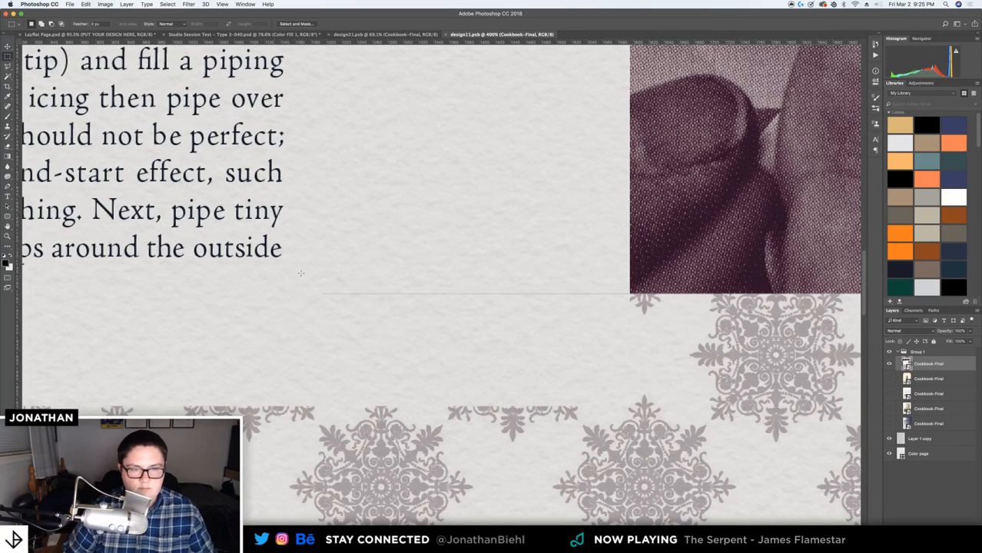
{"action": "left_click_drag", "start_coordinate": [302, 275], "coordinate": [629, 323]}
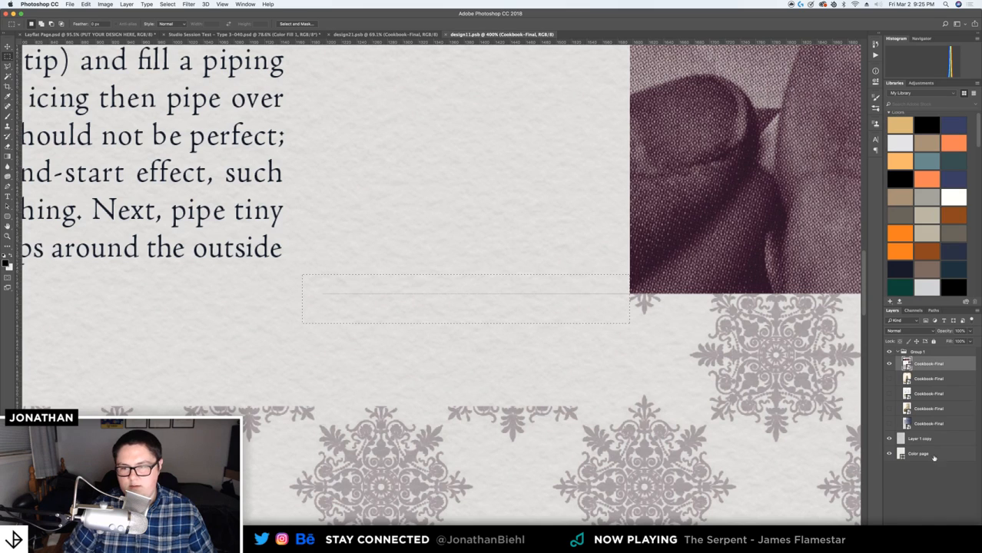
{"action": "left_click", "coordinate": [922, 548]}
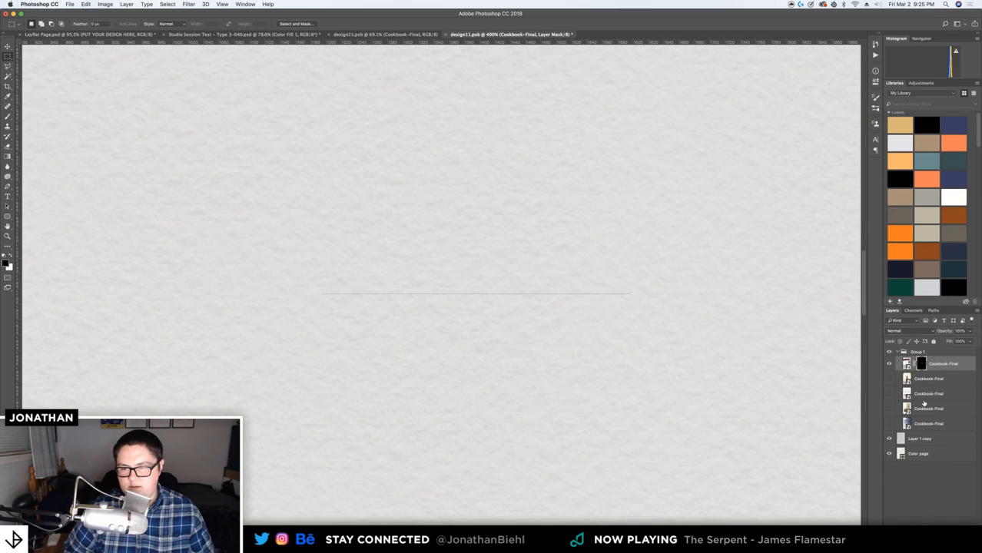
{"action": "key", "text": "super+i"}
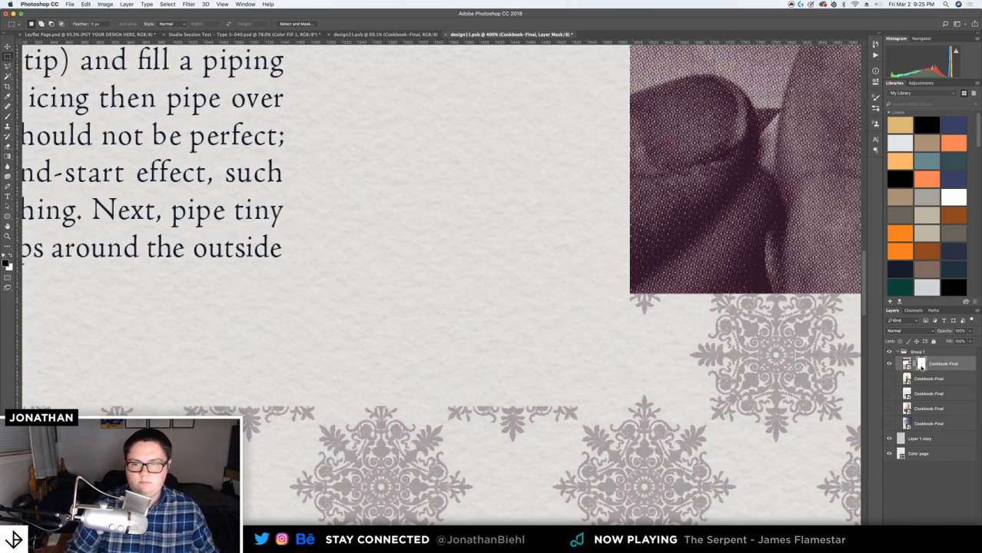
{"action": "key", "text": "z"}
{"action": "left_click_drag", "start_coordinate": [692, 314], "coordinate": [576, 262]}
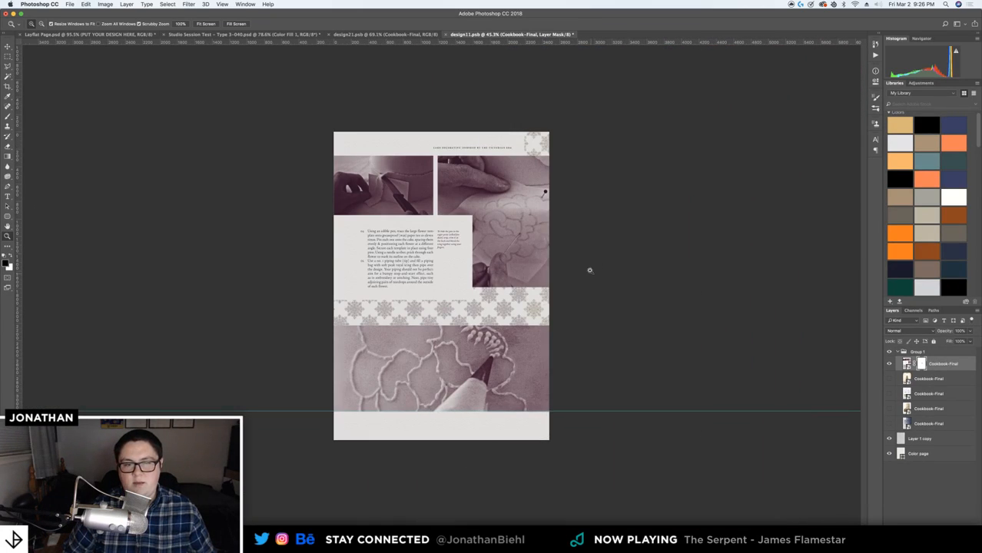
{"action": "key", "text": "super+s"}
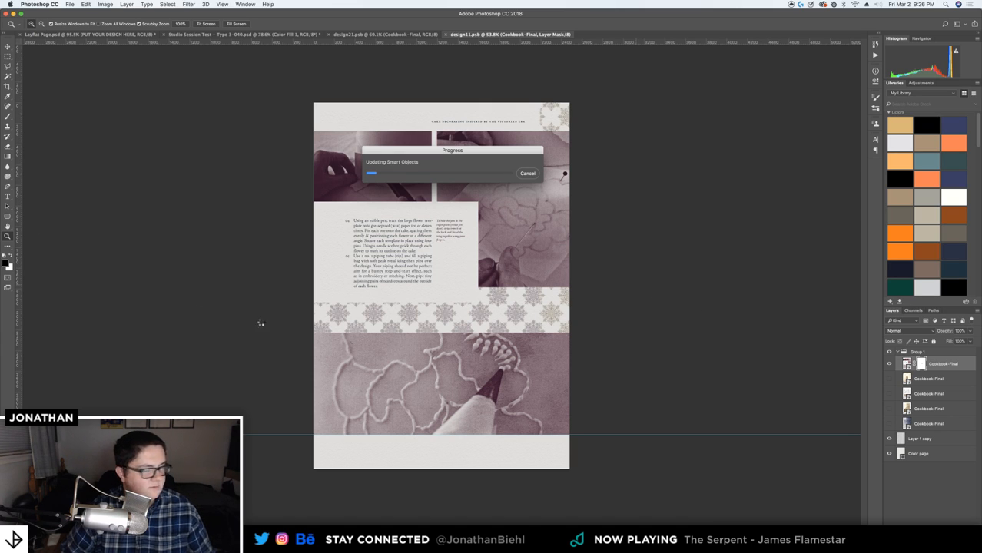
{"action": "left_click_drag", "start_coordinate": [459, 151], "coordinate": [439, 187]}
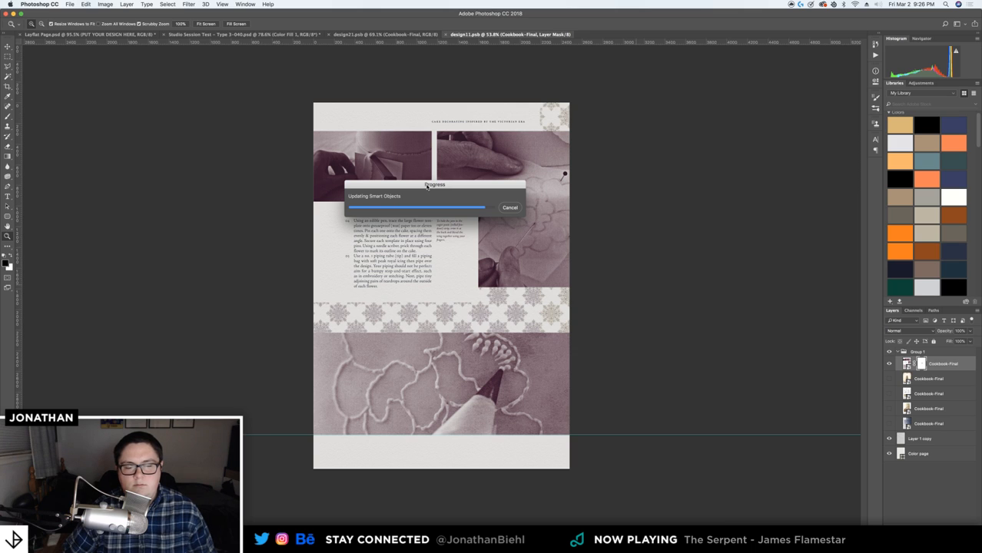
Switch to the Layflat Page.psd mockup and examine the updated 26-27 spread, including its text and the center fold, up close
{"action": "key", "text": "super+plus"}
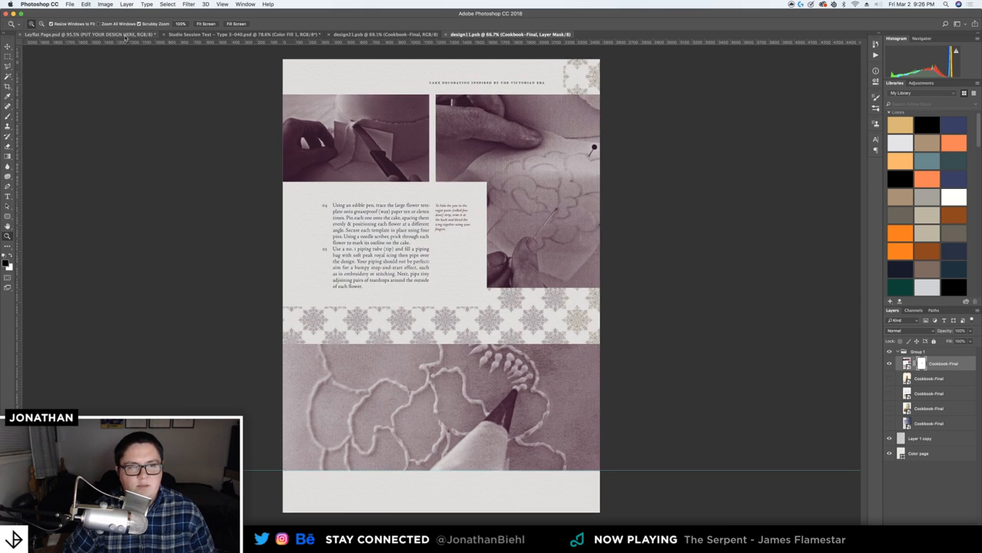
{"action": "left_click", "coordinate": [131, 36]}
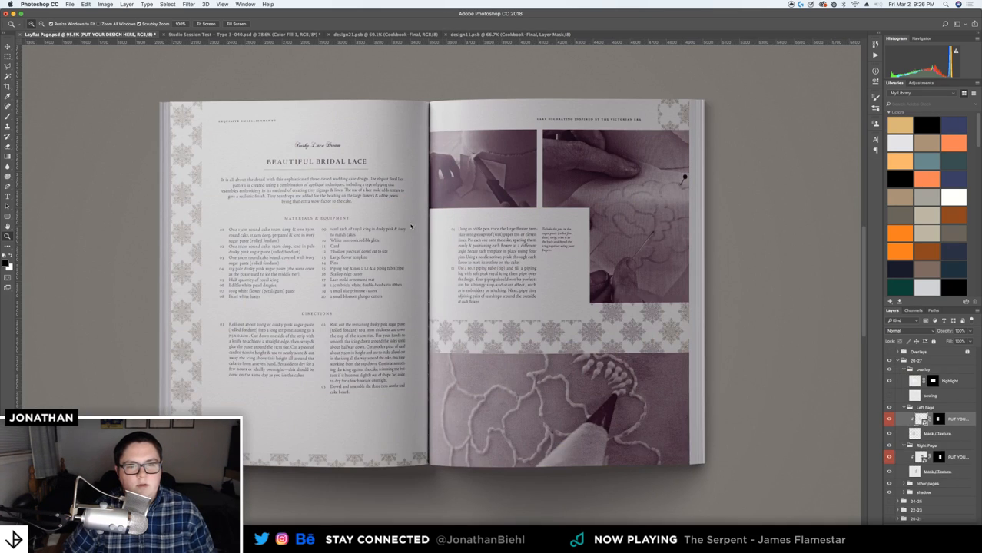
{"action": "left_click_drag", "start_coordinate": [441, 235], "coordinate": [523, 185]}
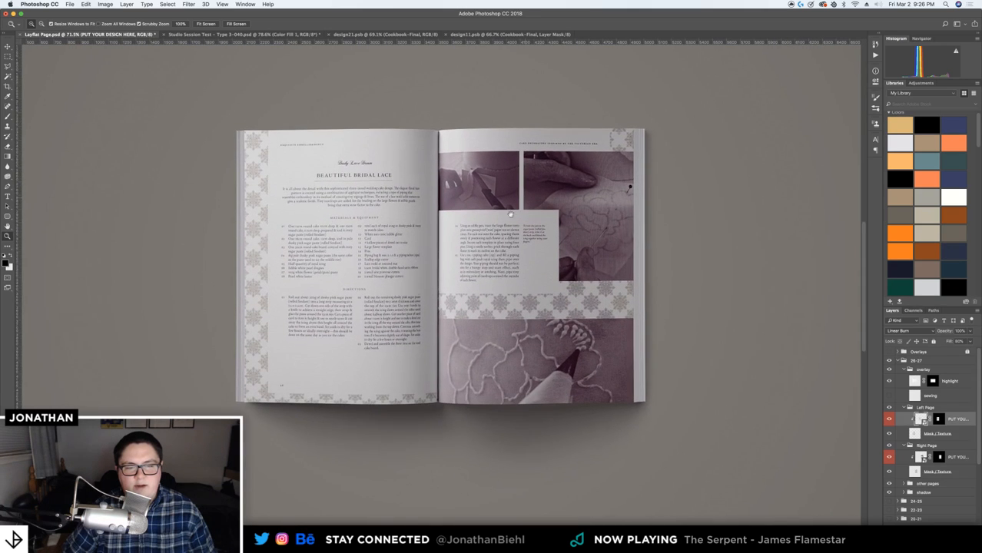
{"action": "left_click_drag", "start_coordinate": [502, 222], "coordinate": [506, 220]}
{"action": "left_click_drag", "start_coordinate": [423, 270], "coordinate": [423, 274]}
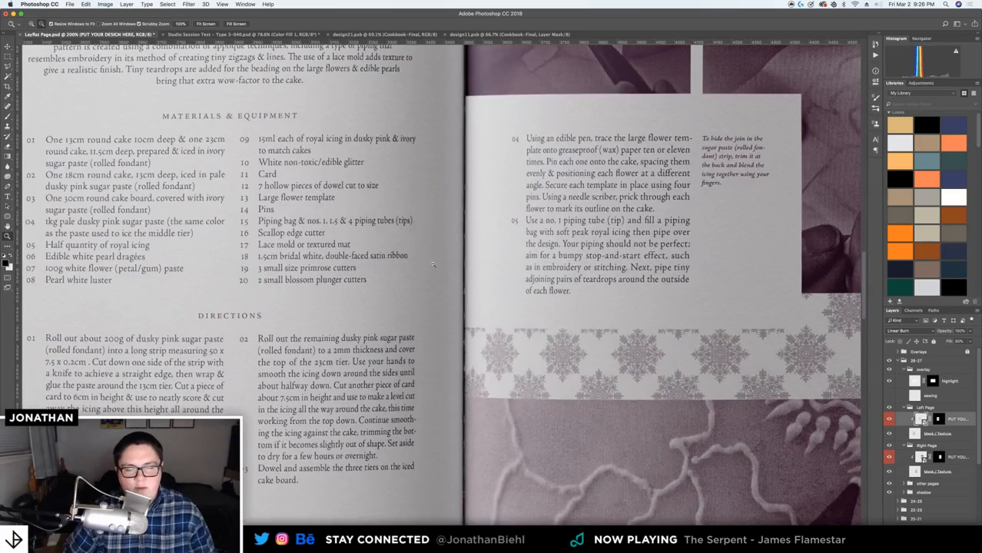
Examine the 26-27 spread's directions and center fold up close, and the whole open book against its background
{"action": "left_click", "coordinate": [422, 274], "text": "alt"}
{"action": "left_click", "coordinate": [441, 309]}
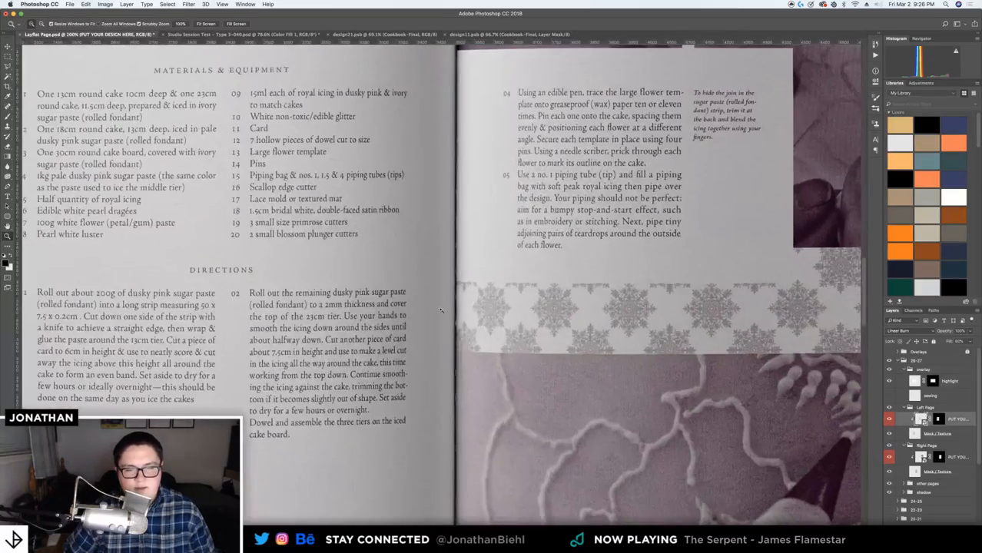
{"action": "scroll", "coordinate": [461, 357], "scroll_direction": "down", "scroll_amount": 5}
{"action": "left_click_drag", "start_coordinate": [427, 353], "coordinate": [464, 366]}
{"action": "left_click_drag", "start_coordinate": [309, 150], "coordinate": [481, 309]}
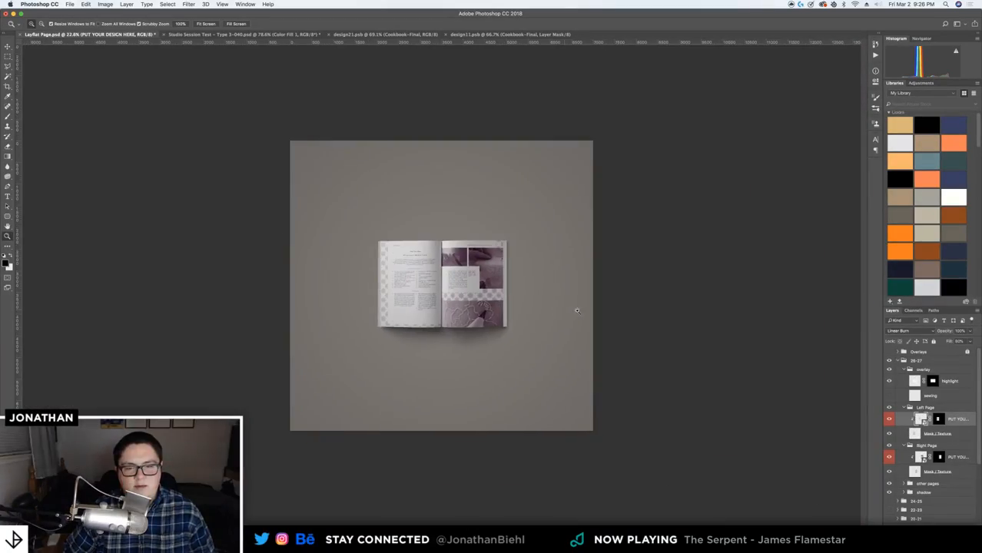
{"action": "mouse_move", "coordinate": [574, 308]}
{"action": "left_mouse_down"}
{"action": "mouse_move", "coordinate": [603, 307]}
{"action": "mouse_move", "coordinate": [583, 310]}
{"action": "left_mouse_up"}
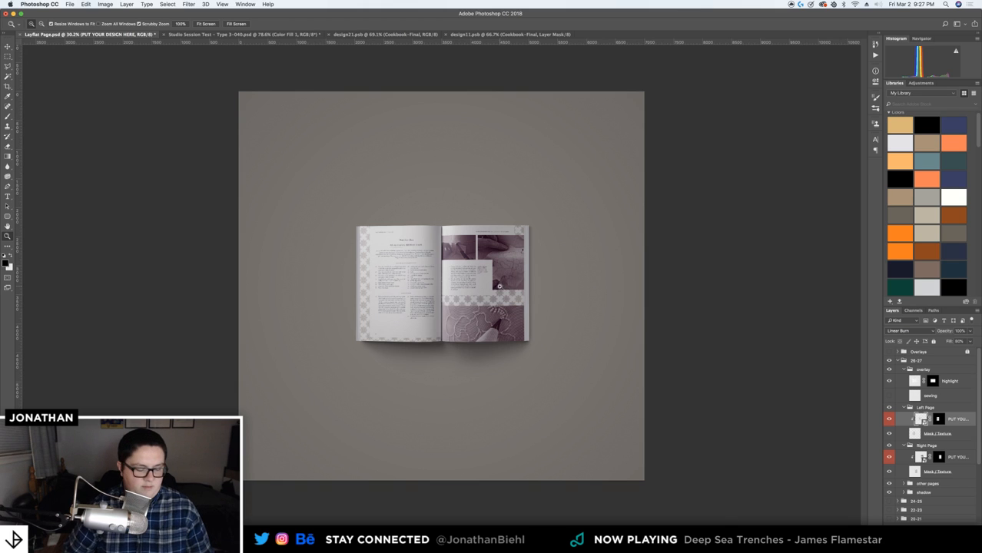
{"action": "left_click_drag", "start_coordinate": [510, 286], "coordinate": [522, 279]}
{"action": "key", "text": "v"}
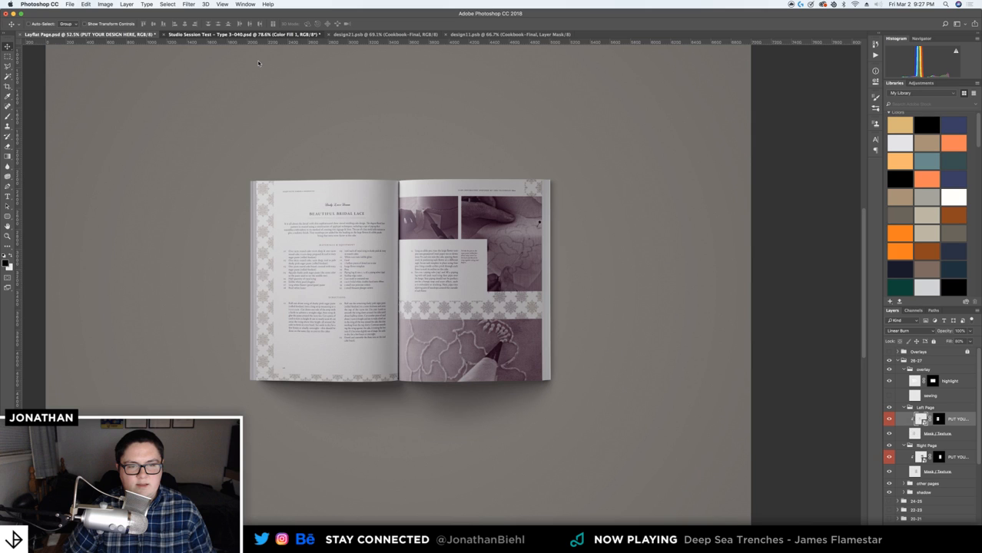
Switch to Studio Session Test - Type 3-040.psd and examine the photographed book's full spread and its outer page-stack corner for comparison
{"action": "left_click", "coordinate": [244, 34]}
{"action": "key", "text": "z"}
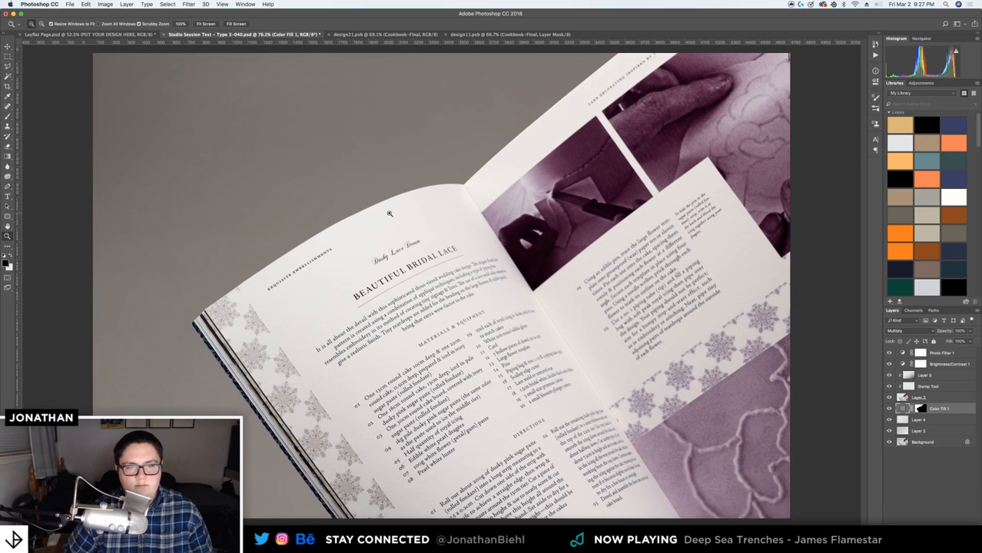
{"action": "left_click_drag", "start_coordinate": [389, 214], "coordinate": [390, 214]}
{"action": "key", "text": "v"}
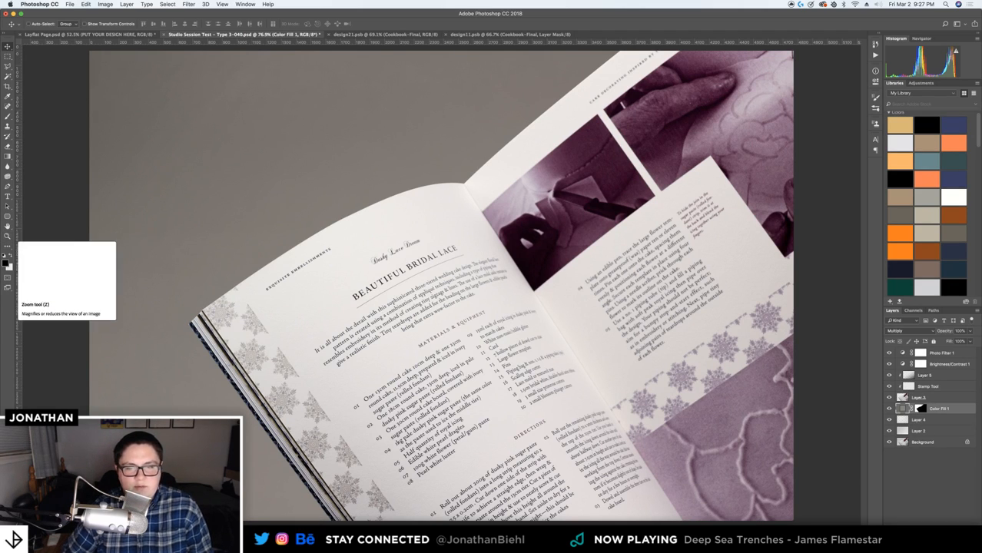
{"action": "left_click", "coordinate": [7, 236]}
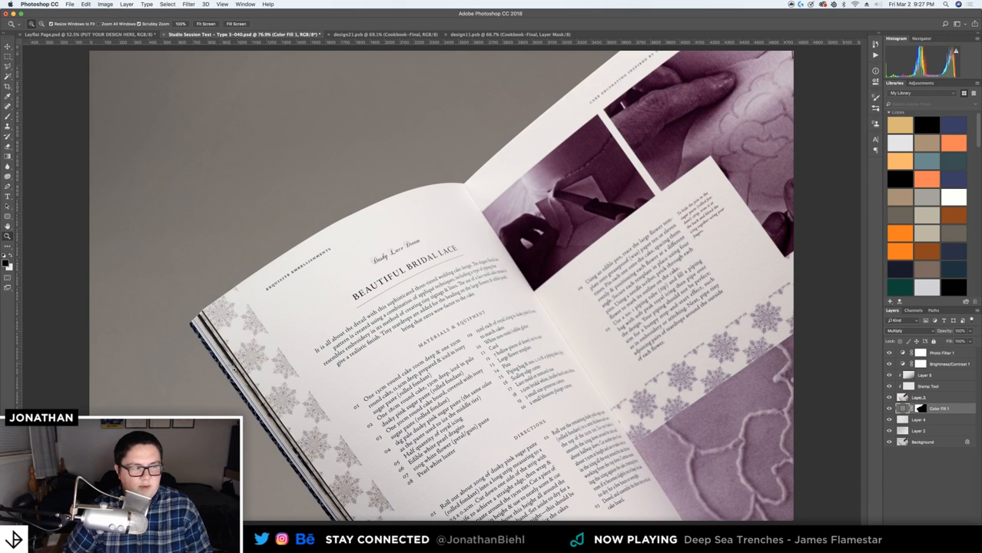
{"action": "left_click_drag", "start_coordinate": [225, 356], "coordinate": [238, 347]}
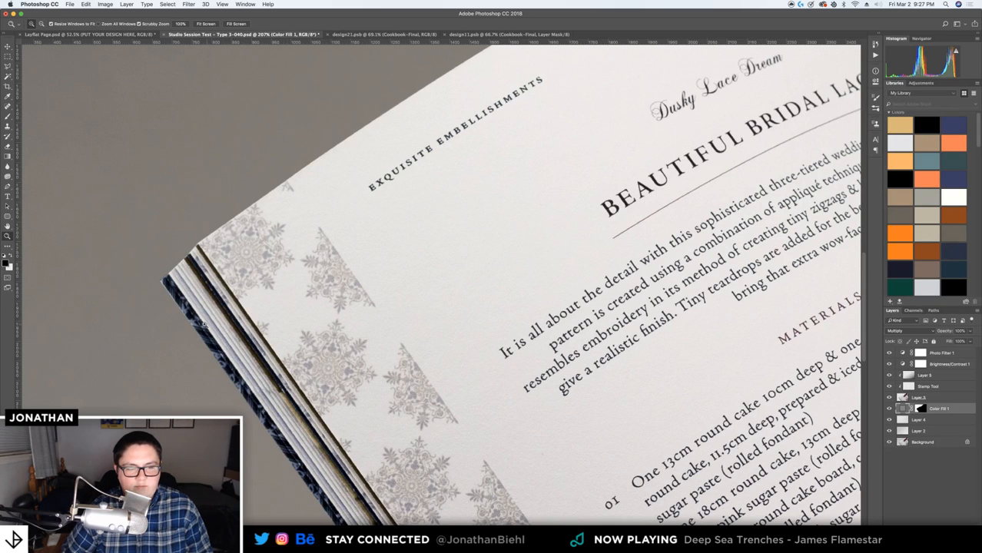
{"action": "double_click", "coordinate": [8, 226]}
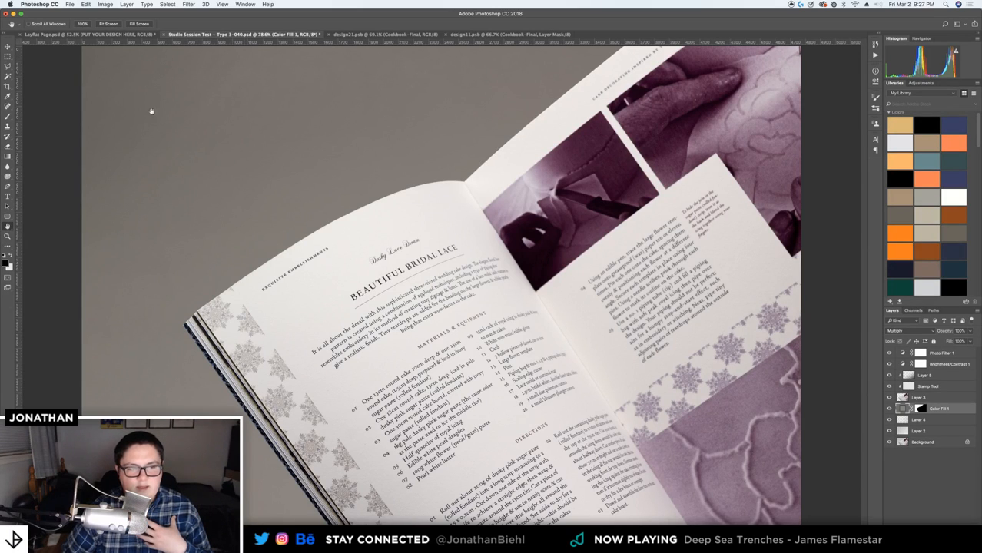
{"action": "left_click", "coordinate": [8, 48]}
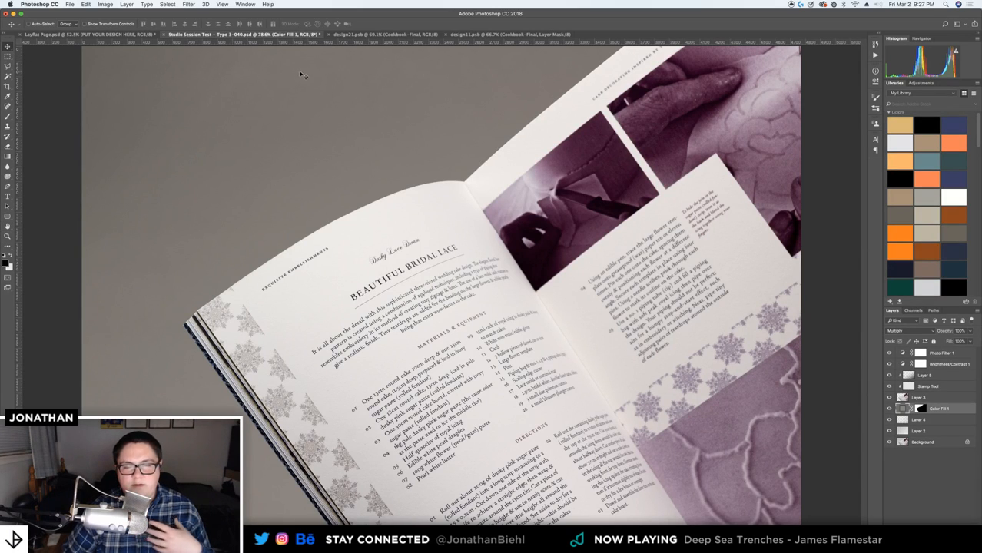
Return to Layflat Page.psd and examine the mockup's upper-left page corner and page edges, including how the whole spread looks
{"action": "left_click", "coordinate": [116, 35]}
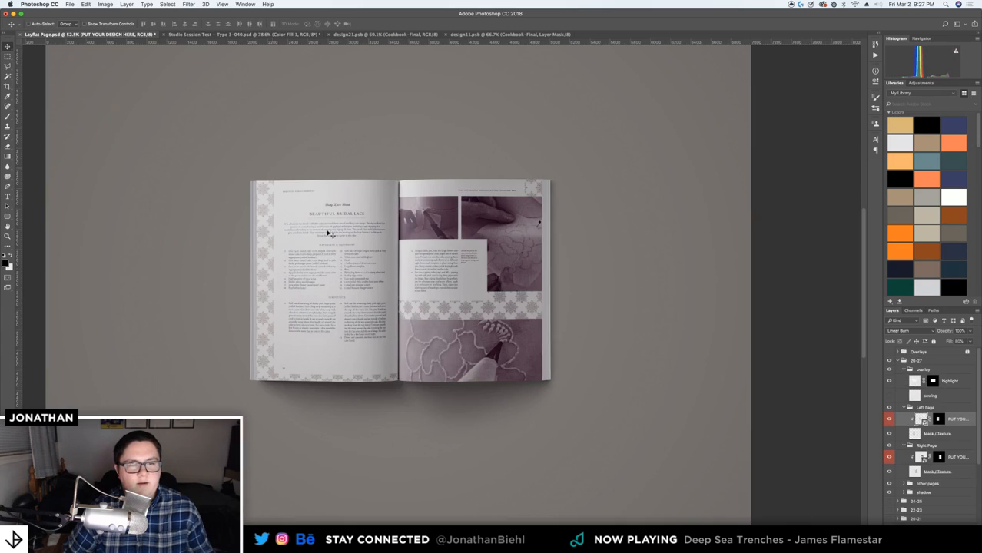
{"action": "key", "text": "z"}
{"action": "left_click_drag", "start_coordinate": [246, 207], "coordinate": [314, 341]}
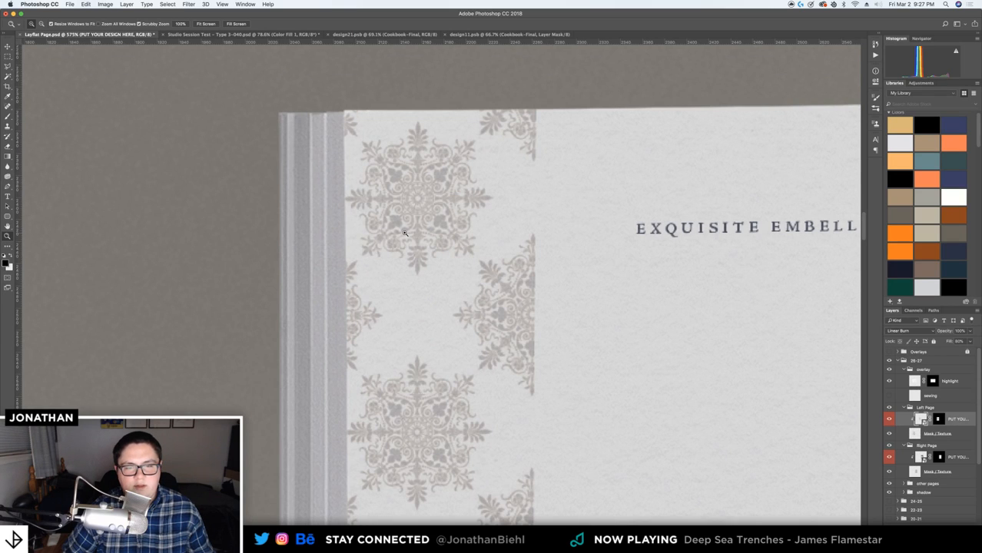
{"action": "scroll", "coordinate": [406, 246], "scroll_direction": "down", "scroll_amount": 6}
{"action": "scroll", "coordinate": [408, 265], "scroll_direction": "down", "scroll_amount": 4}
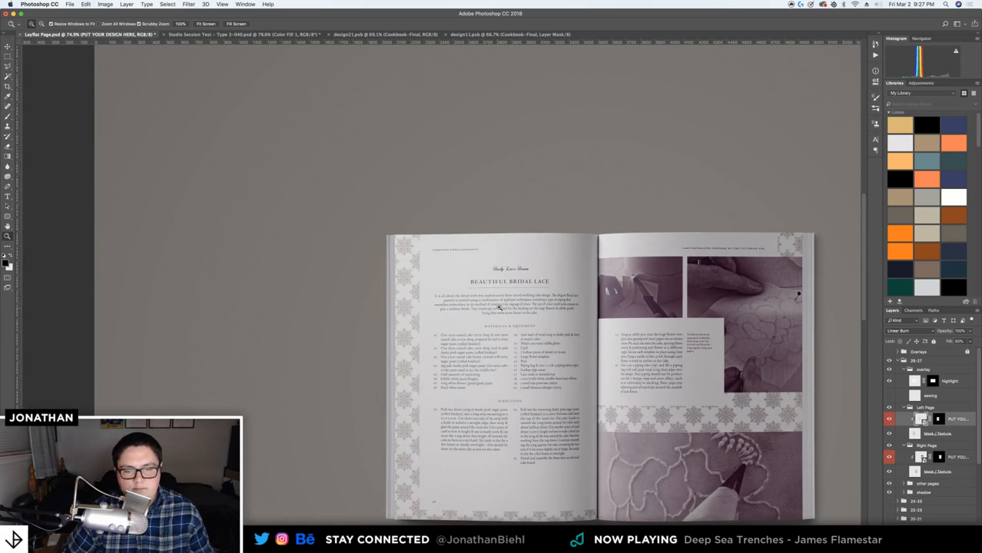
{"action": "scroll", "coordinate": [377, 253], "scroll_direction": "up", "scroll_amount": 4}
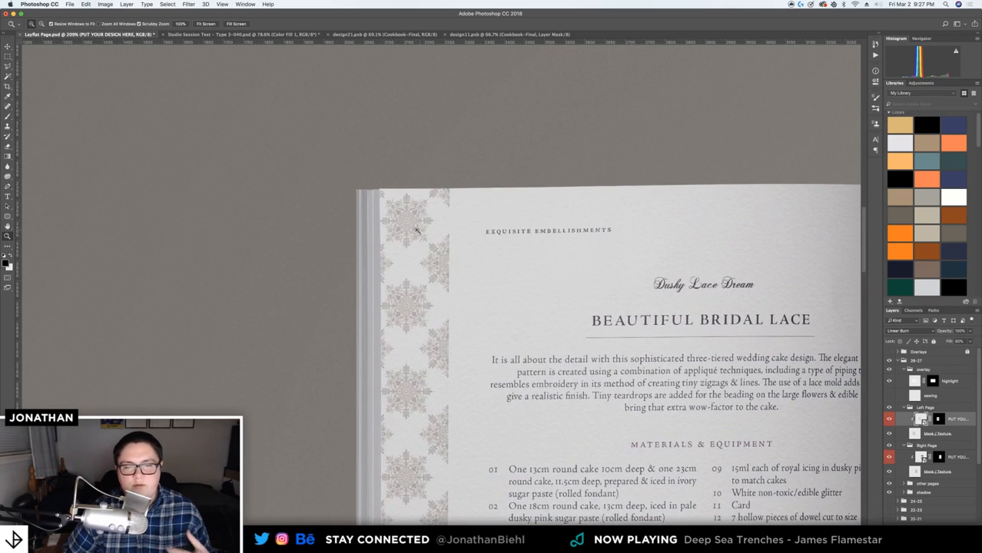
{"action": "scroll", "coordinate": [416, 226], "scroll_direction": "down", "scroll_amount": 4}
{"action": "scroll", "coordinate": [396, 268], "scroll_direction": "right", "scroll_amount": 3}
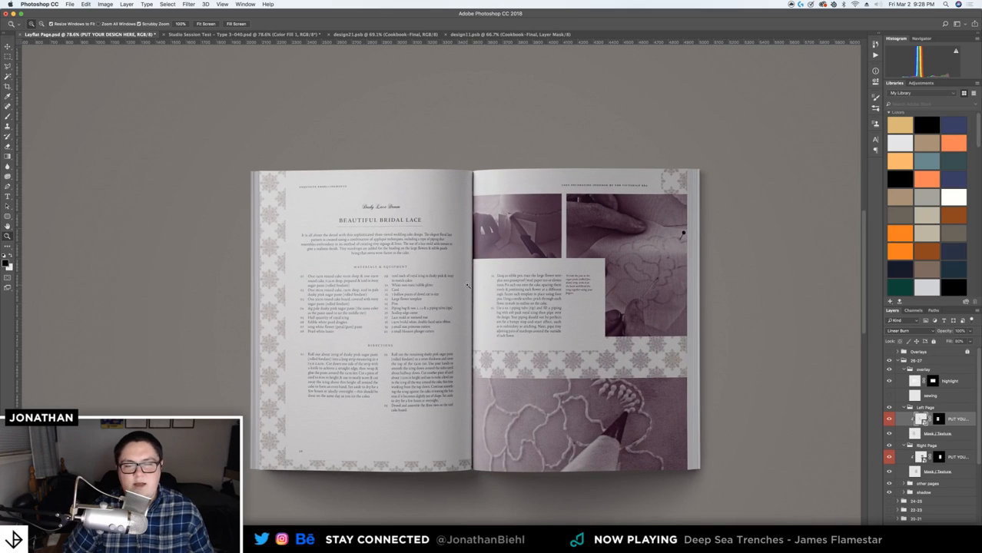
{"action": "scroll", "coordinate": [465, 284], "scroll_direction": "down", "scroll_amount": 1}
{"action": "key", "text": "v"}
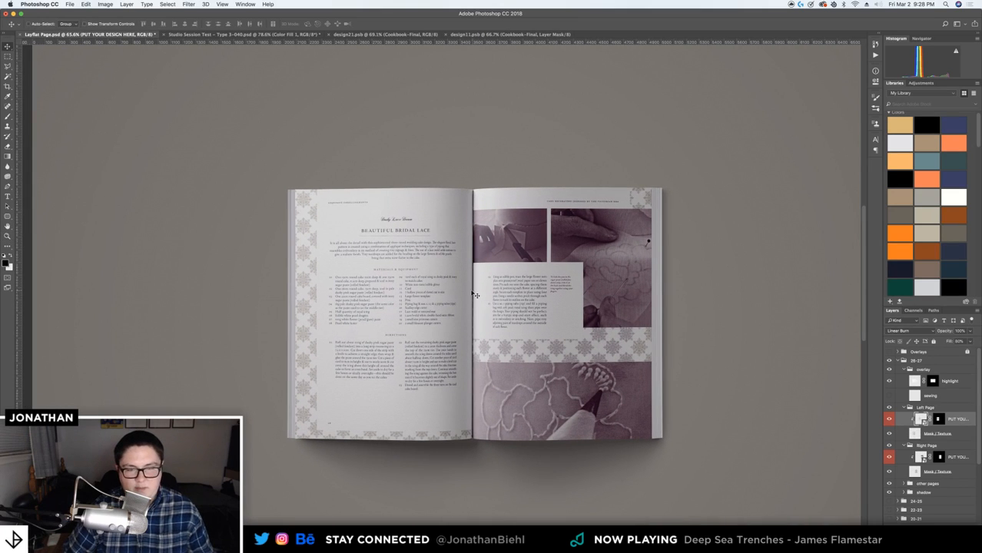
Save the Layflat Page.psd mockup with the updated spread
{"action": "key", "text": "super+s"}
{"action": "key", "text": "z"}
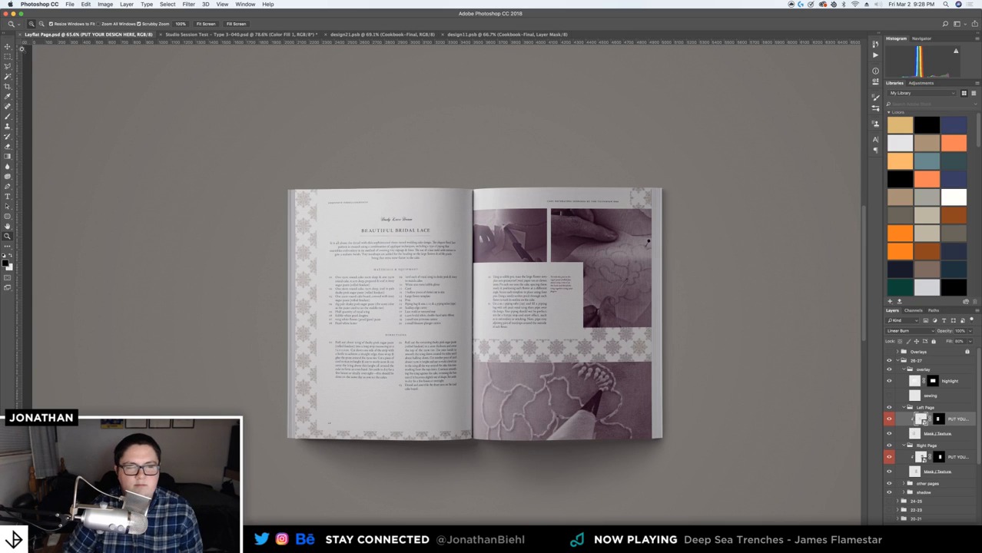
{"action": "left_click", "coordinate": [8, 46]}
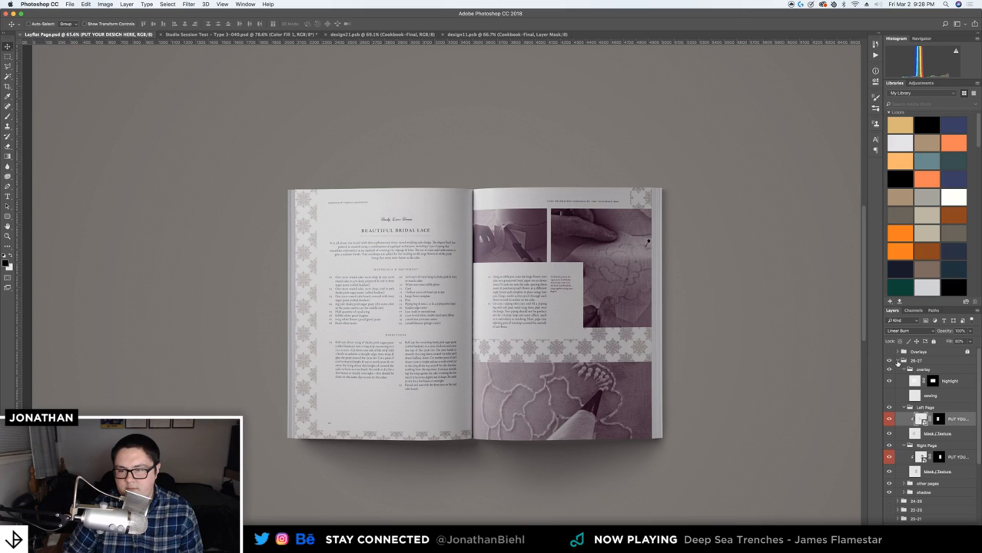
Duplicate the 26-27 group, collapse the copy, and rasterize the left and right page smart objects in the original group
{"action": "left_click", "coordinate": [920, 364]}
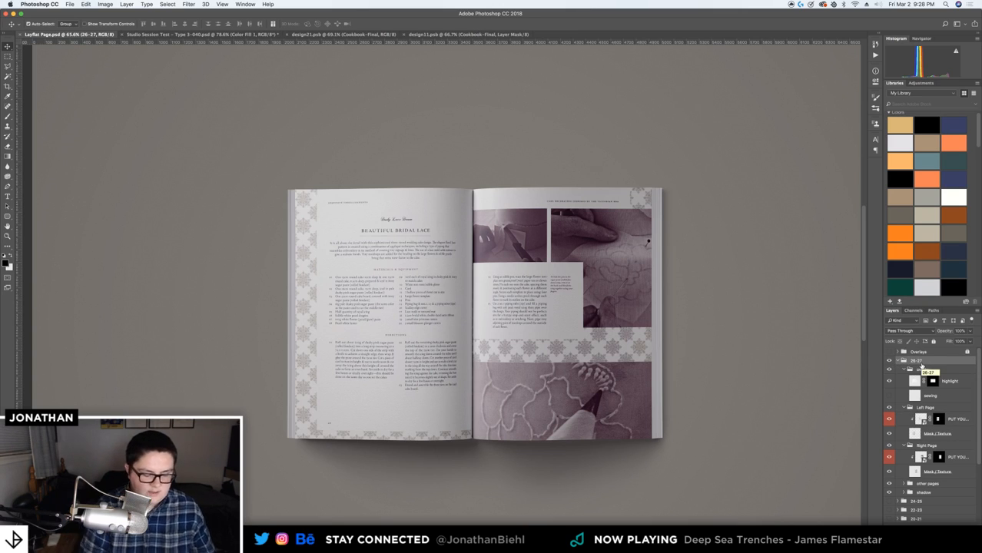
{"action": "key", "text": "super+j"}
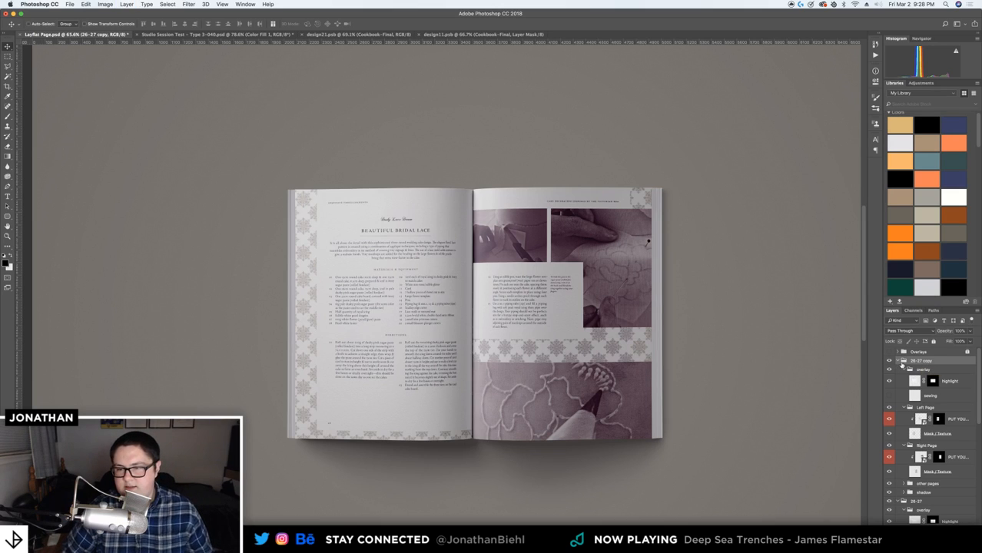
{"action": "left_click", "coordinate": [903, 361]}
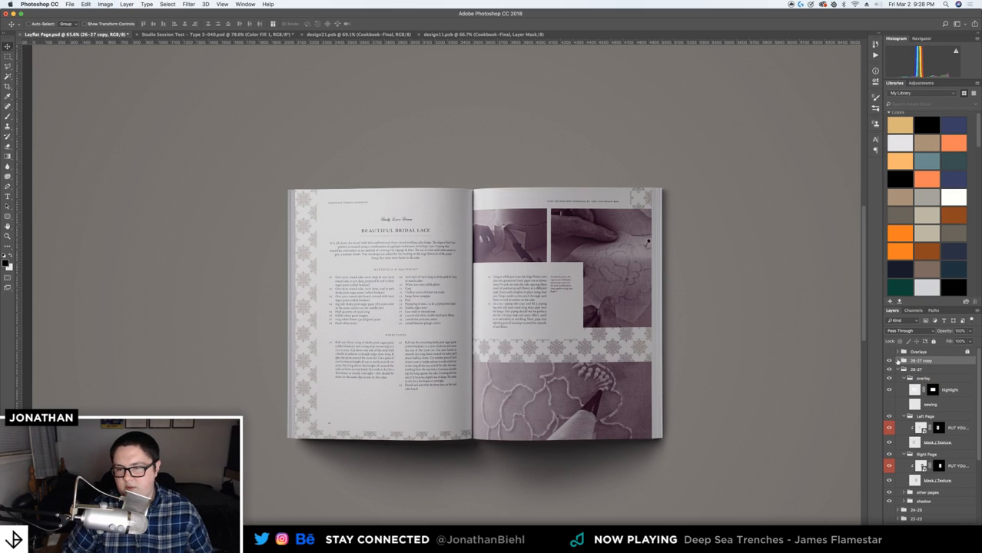
{"action": "right_click", "coordinate": [951, 428]}
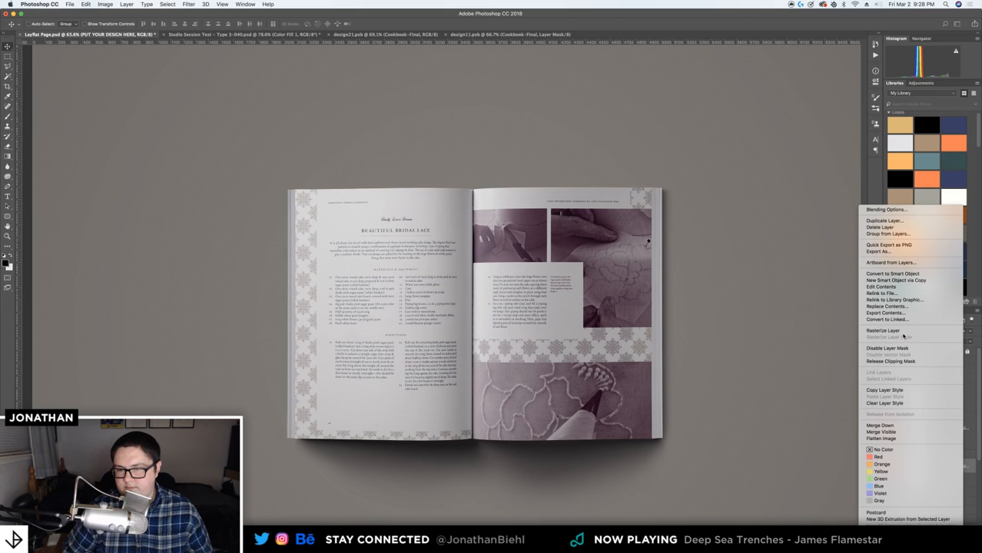
{"action": "left_click", "coordinate": [892, 331]}
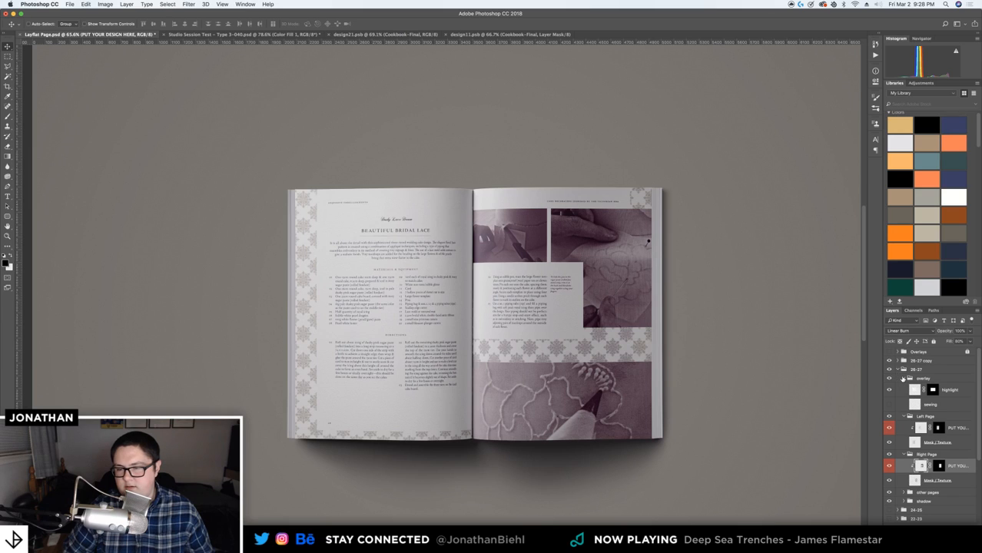
Collapse the overlay, Left Page and Right Page subgroups, then collapse and hide the 26-27 group
{"action": "left_click", "coordinate": [905, 380]}
{"action": "left_click", "coordinate": [902, 379]}
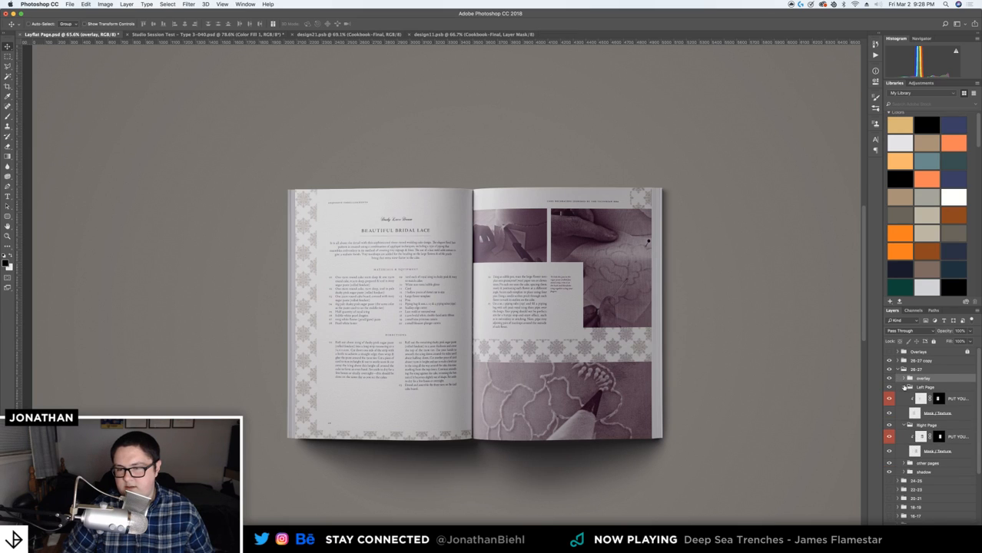
{"action": "left_click", "coordinate": [904, 387]}
{"action": "left_click", "coordinate": [904, 395]}
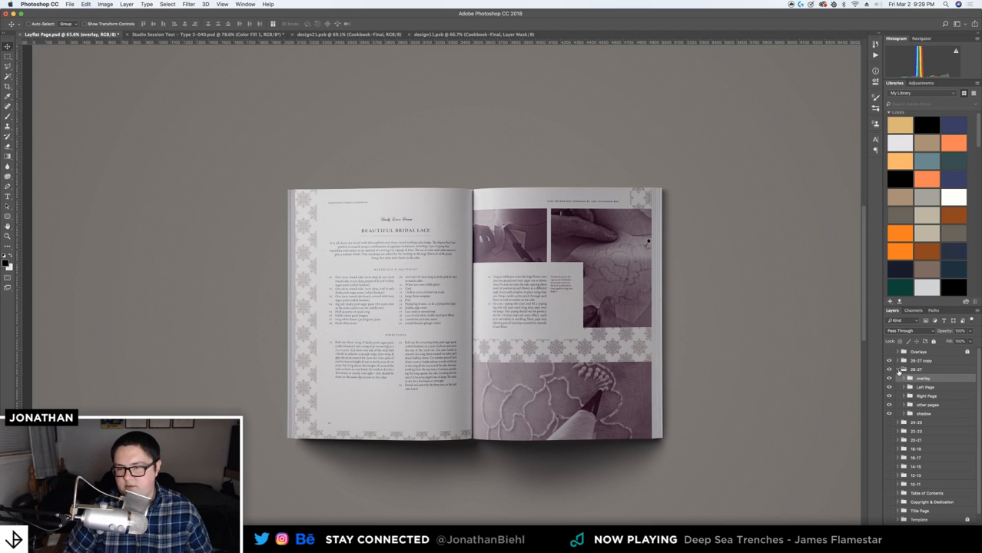
{"action": "left_click", "coordinate": [898, 370]}
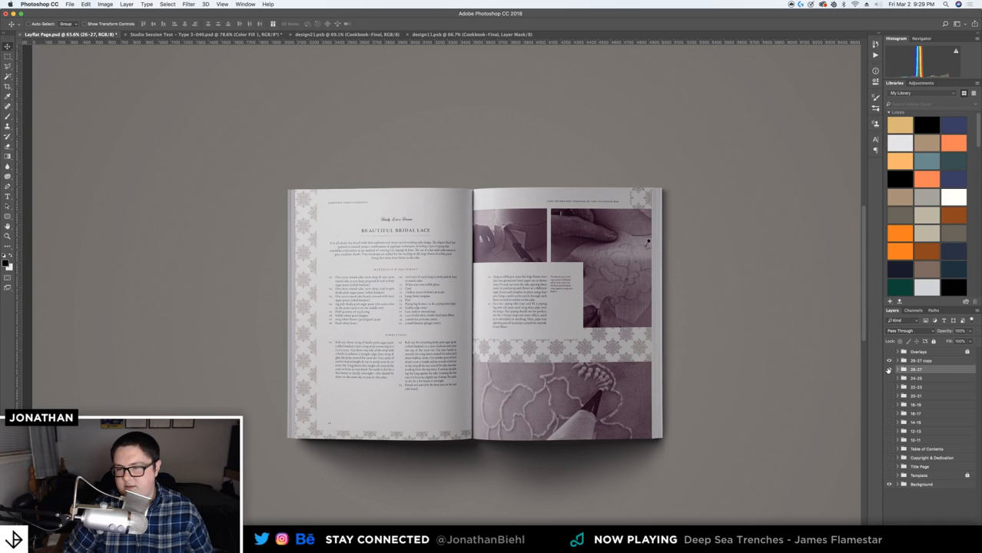
{"action": "left_click", "coordinate": [889, 369]}
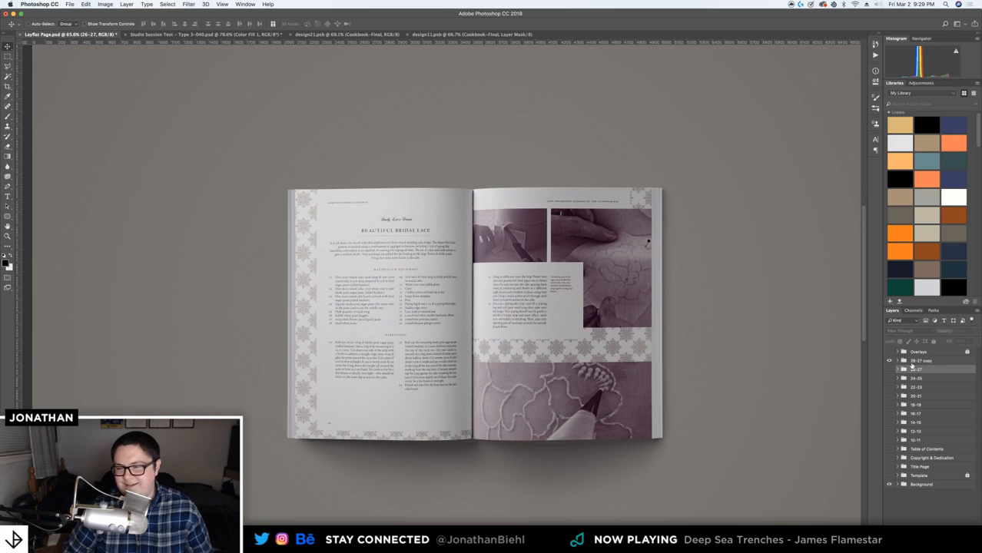
Rename the "26-27 copy" group as 28-29
{"action": "double_click", "coordinate": [914, 362]}
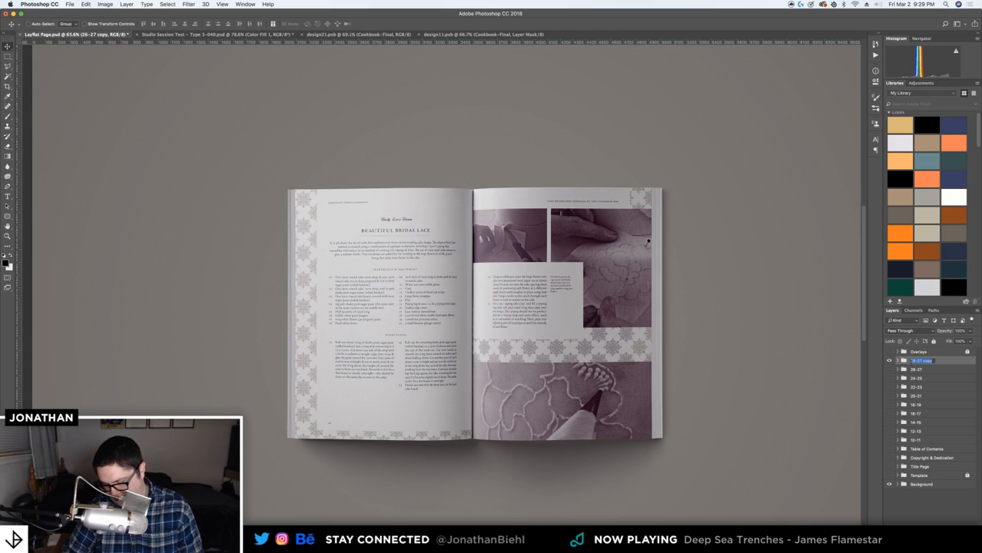
{"action": "type", "text": "28-"}
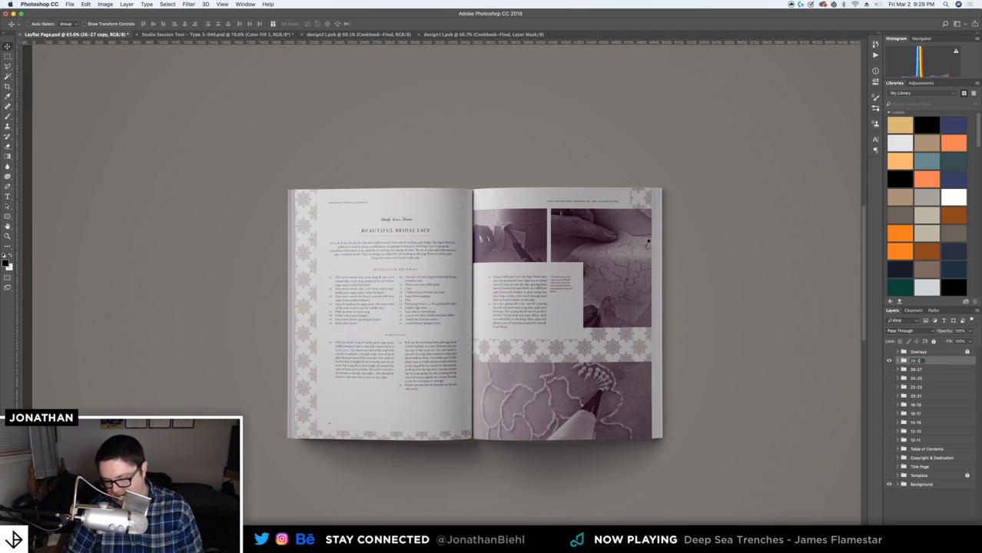
{"action": "type", "text": "29"}
{"action": "key", "text": "Return"}
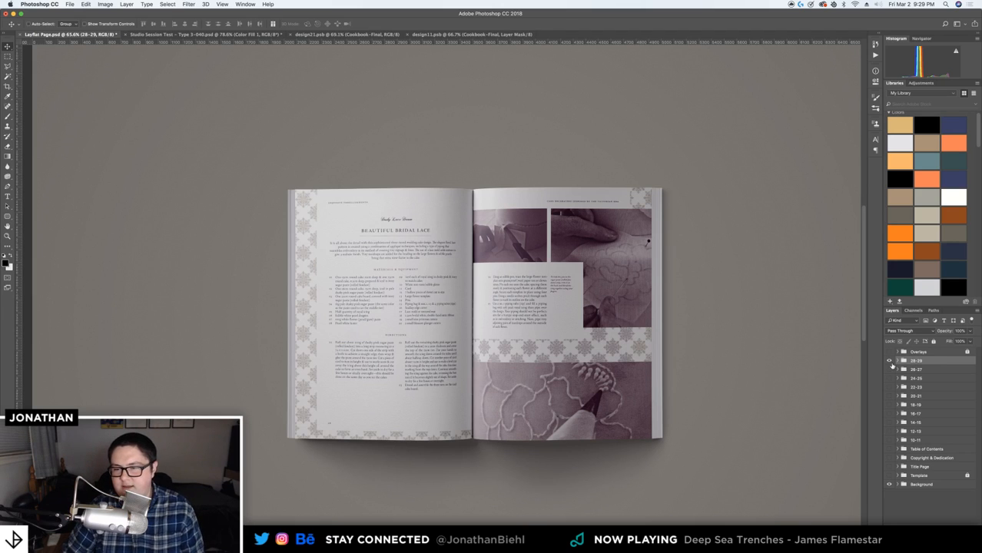
Save the mockup and open the Left Page design smart object inside the 28-29 group
{"action": "left_click", "coordinate": [896, 361]}
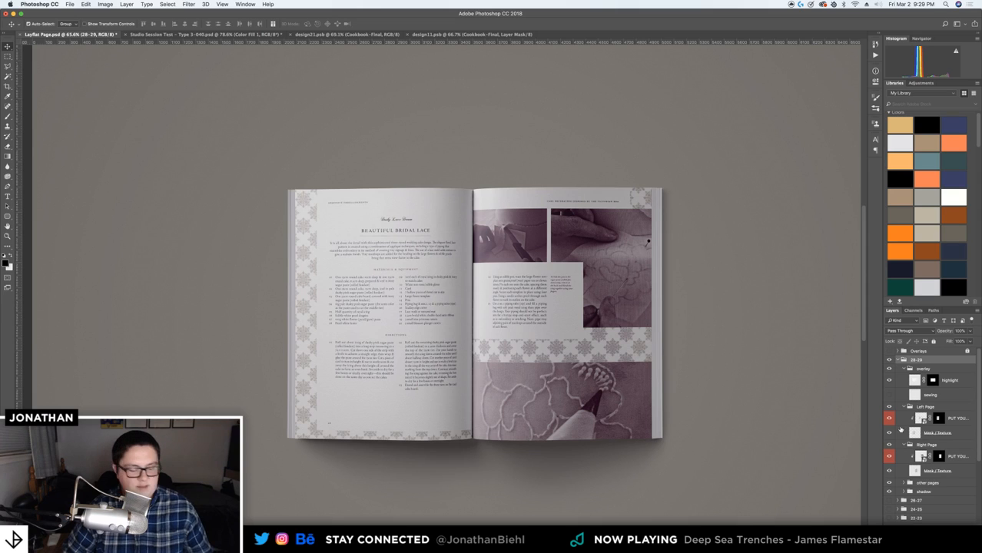
{"action": "key", "text": "super+s"}
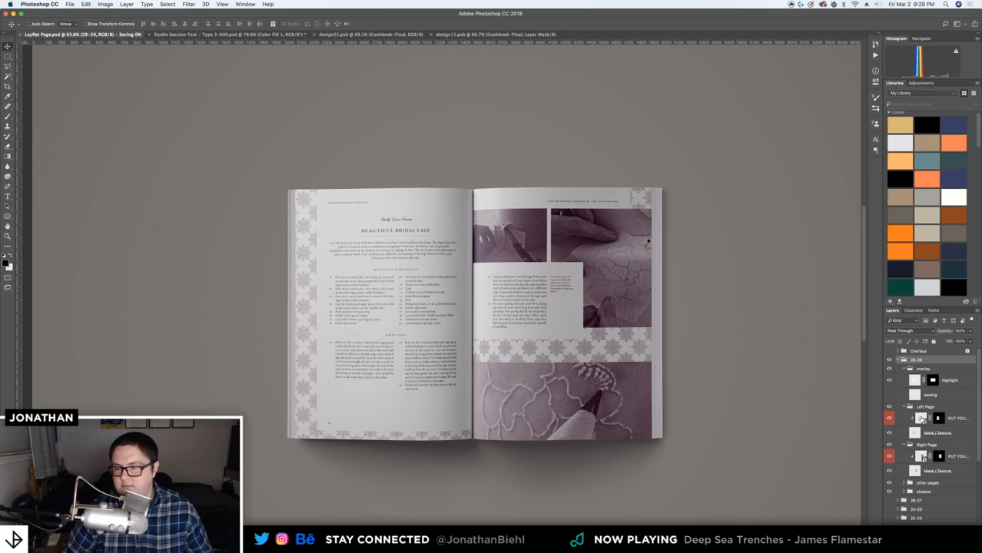
{"action": "double_click", "coordinate": [921, 419]}
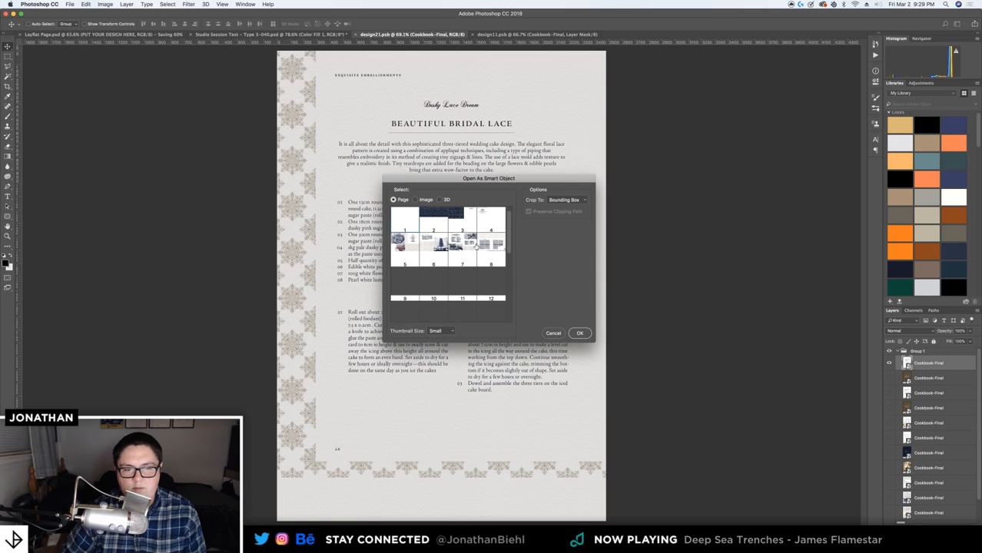
Place page 15 of the Cookbook-Final file as a smart object and move it up near the top of the left-page canvas
{"action": "scroll", "coordinate": [471, 248], "scroll_direction": "down", "scroll_amount": 2}
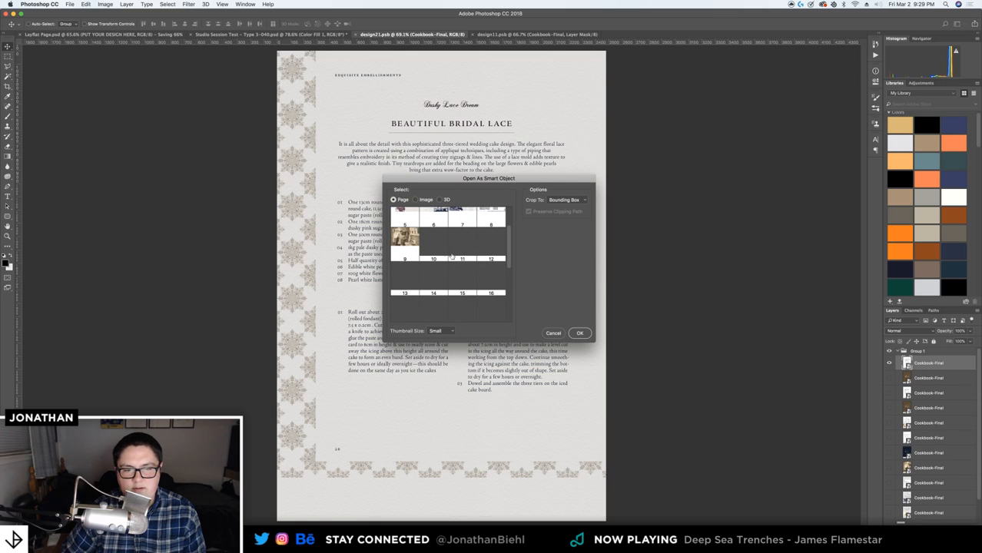
{"action": "scroll", "coordinate": [452, 256], "scroll_direction": "down", "scroll_amount": 2}
{"action": "scroll", "coordinate": [454, 256], "scroll_direction": "up", "scroll_amount": 2}
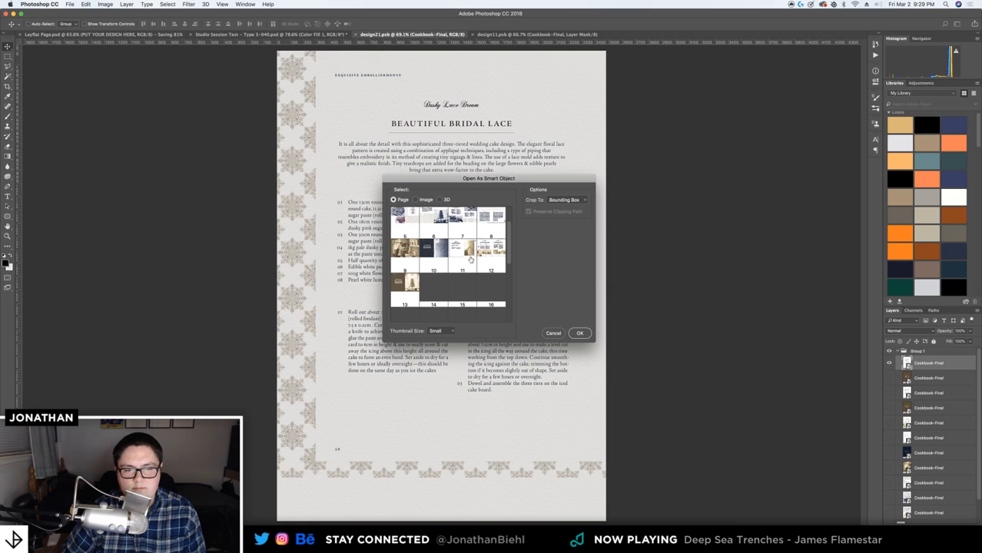
{"action": "scroll", "coordinate": [468, 279], "scroll_direction": "down", "scroll_amount": 1}
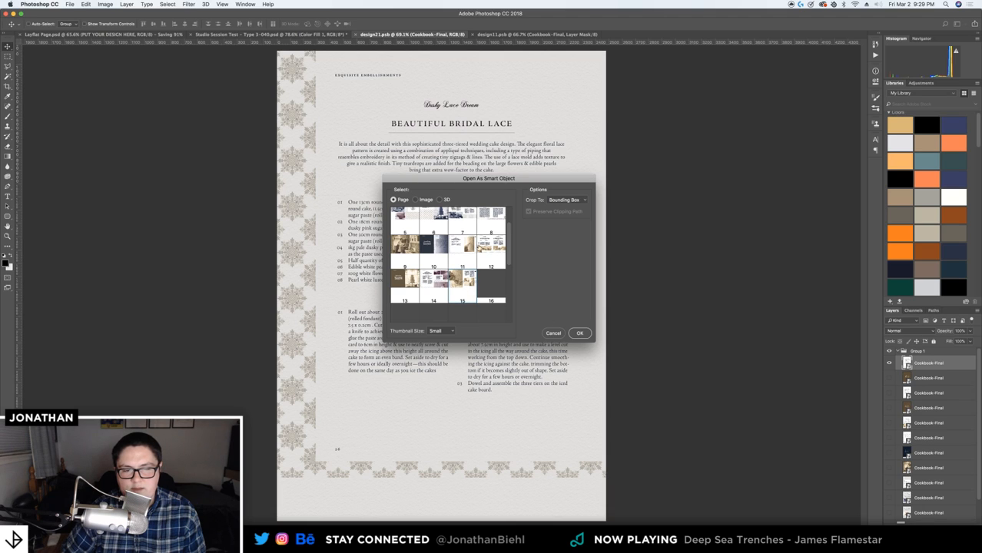
{"action": "left_click", "coordinate": [582, 333]}
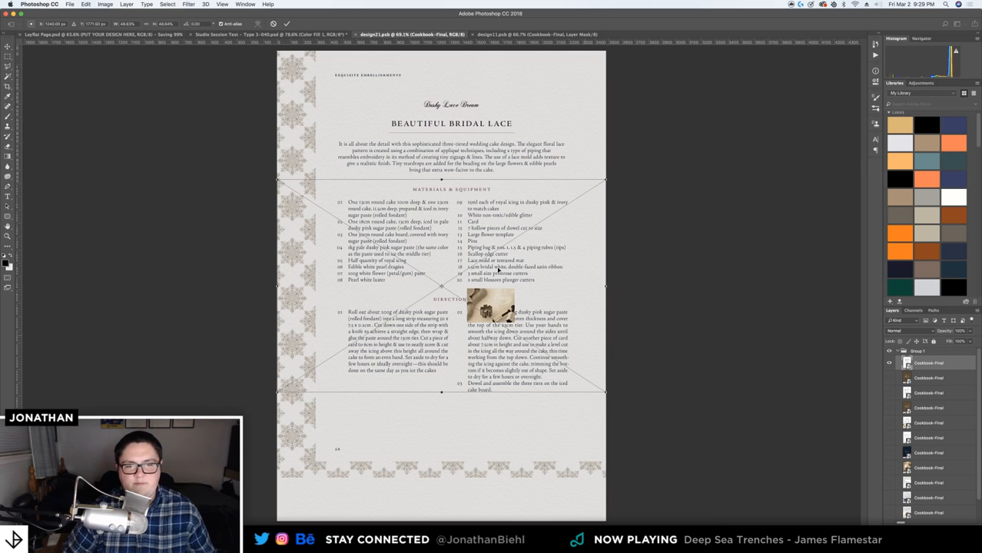
{"action": "left_click_drag", "start_coordinate": [498, 270], "coordinate": [491, 141]}
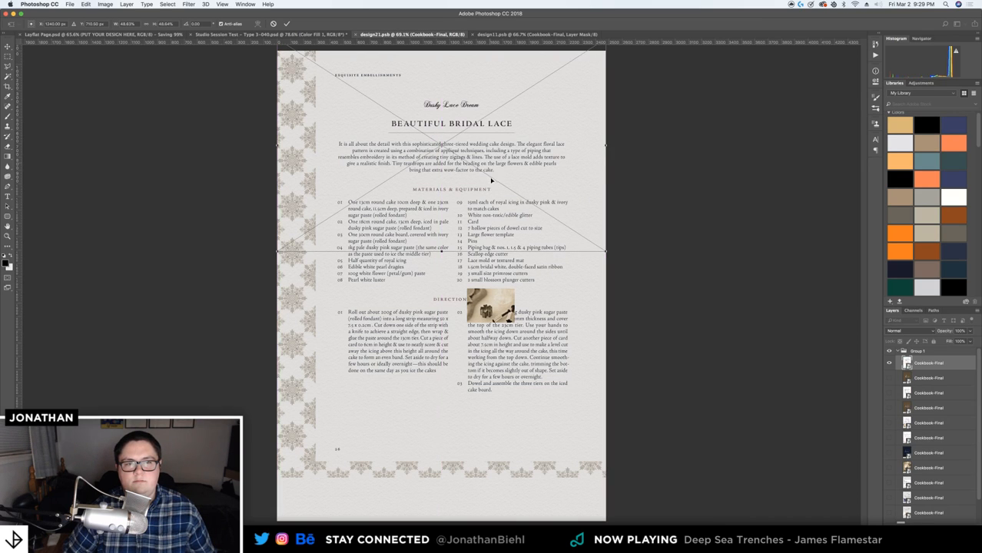
{"action": "key", "text": "Return"}
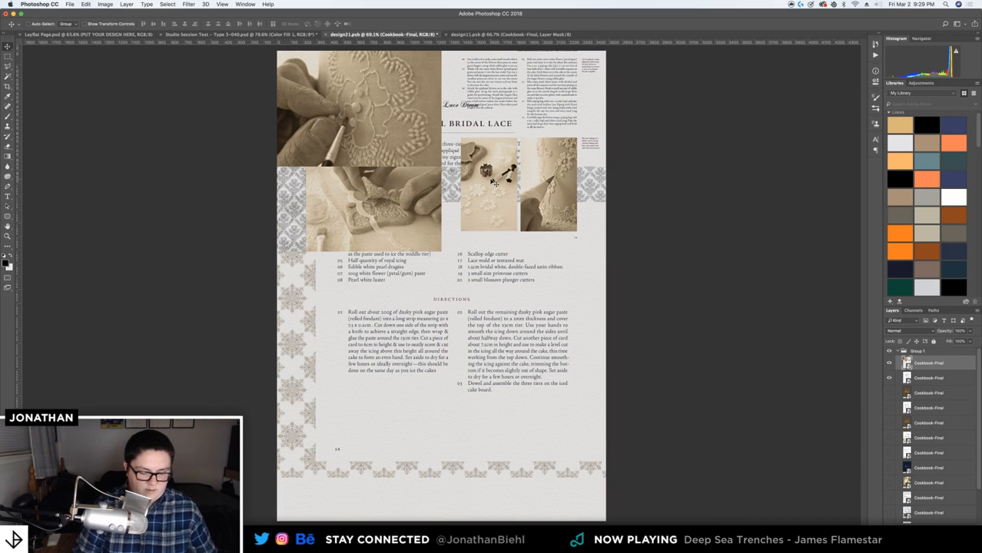
Show the guides and scale the placed spread to about 97.4% so its left page spans the canvas width down to the lower guide
{"action": "key", "text": "super+semicolon"}
{"action": "key", "text": "super+t"}
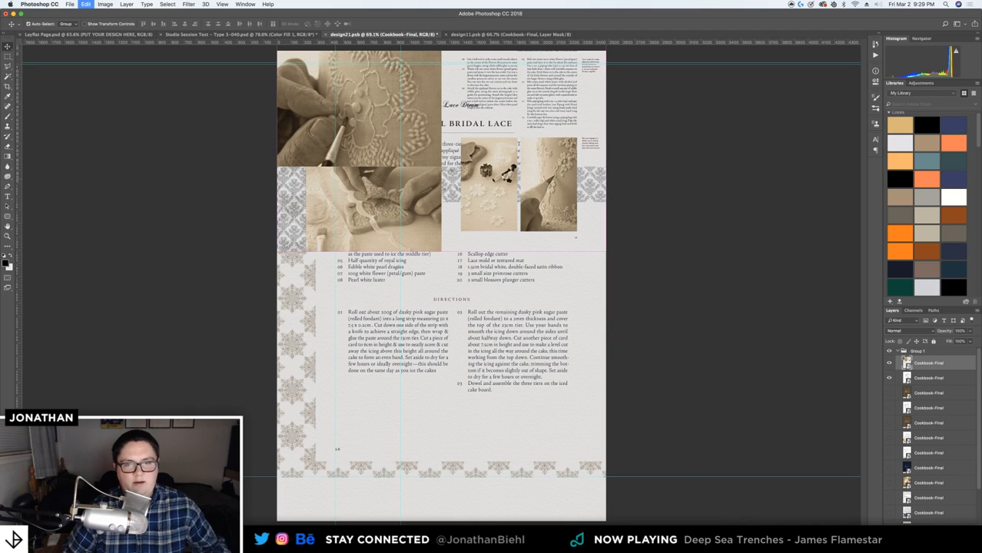
{"action": "left_click_drag", "start_coordinate": [549, 166], "coordinate": [553, 186]}
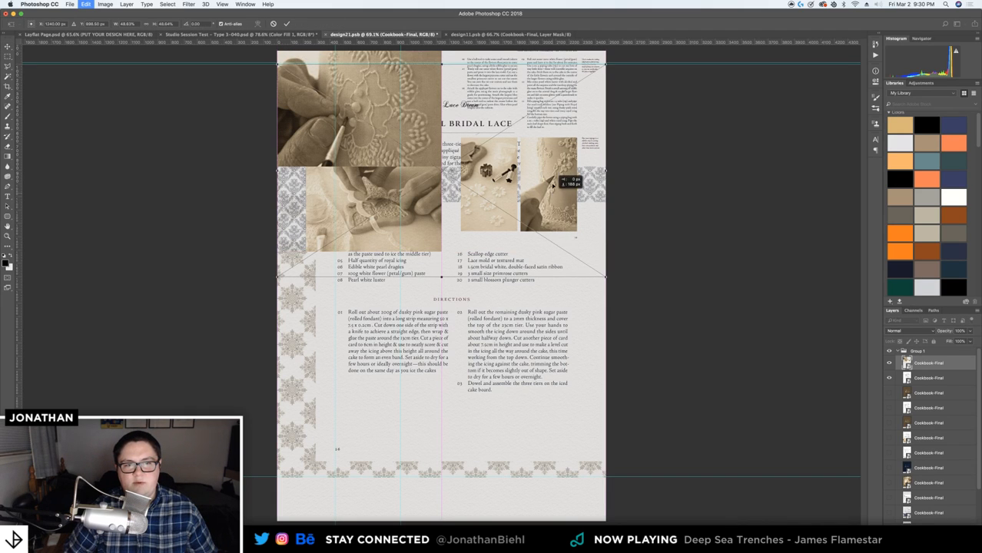
{"action": "key", "text": "super+z"}
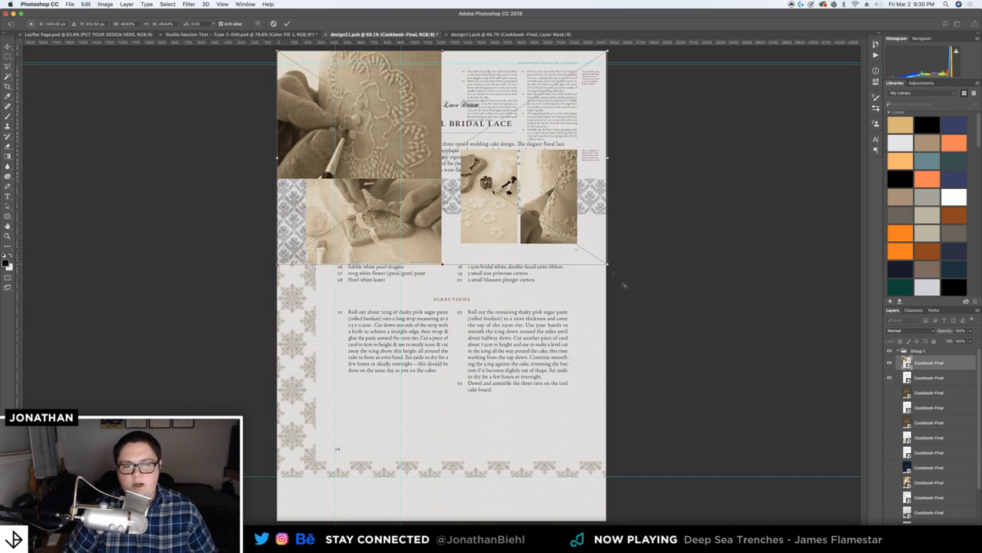
{"action": "left_click_drag", "start_coordinate": [623, 285], "coordinate": [933, 485]}
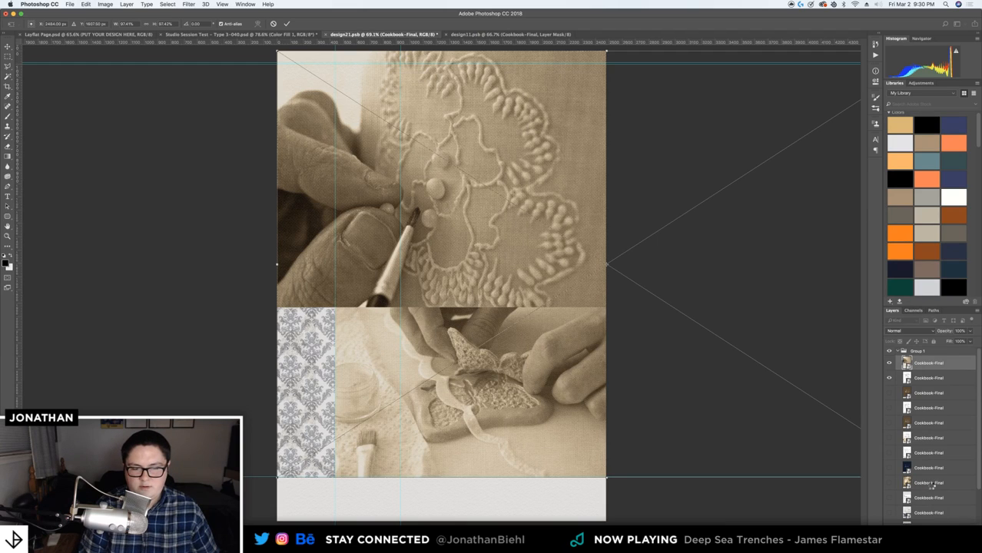
{"action": "key", "text": "Return"}
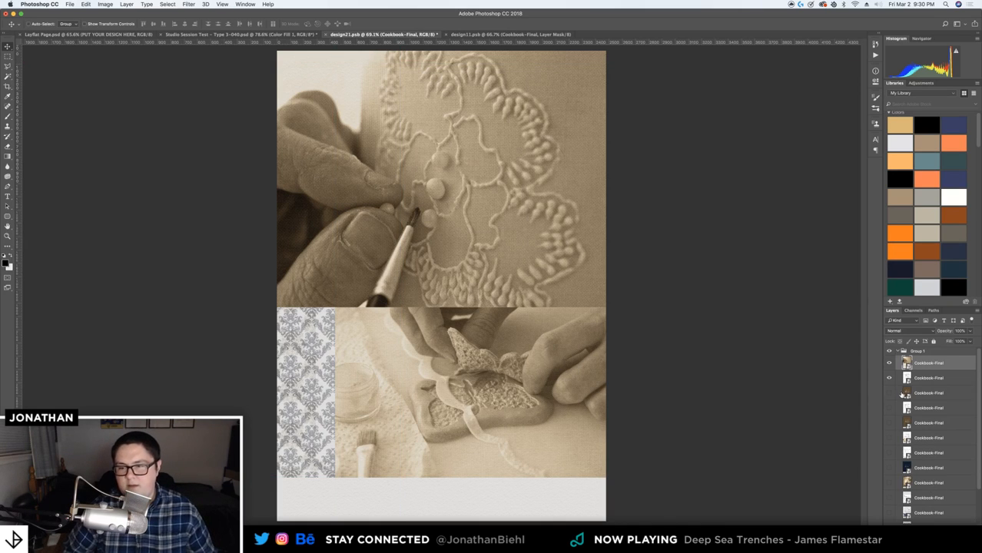
Hide the previous spread and delete all older Cookbook-Final layers beneath the new one in Group 1
{"action": "left_click", "coordinate": [890, 378]}
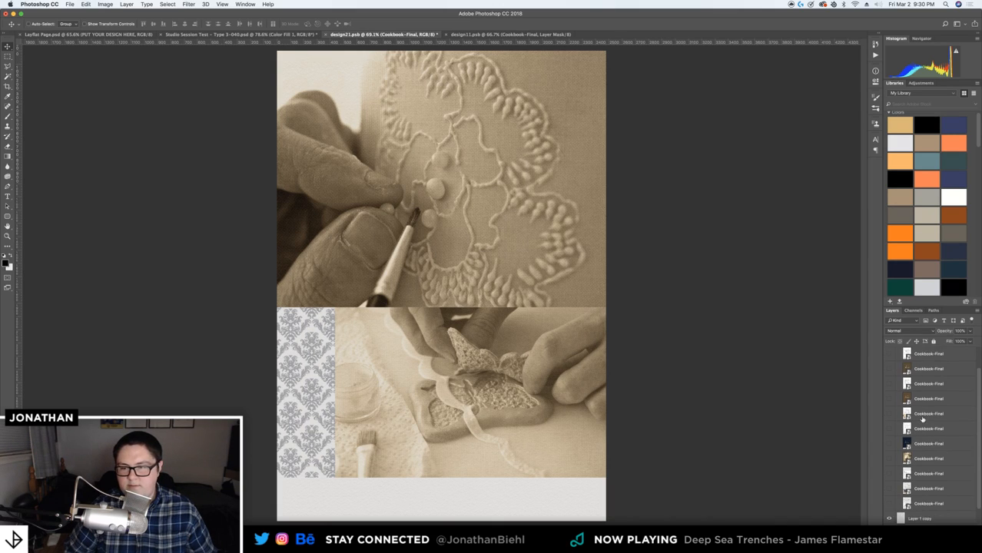
{"action": "left_click", "coordinate": [922, 383]}
{"action": "scroll", "coordinate": [924, 423], "scroll_direction": "down", "scroll_amount": 3}
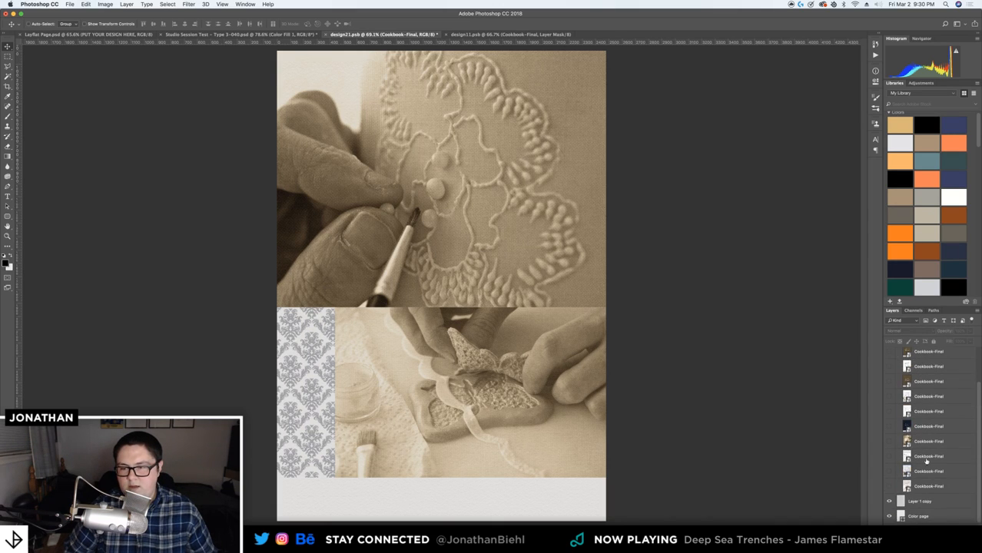
{"action": "left_click", "coordinate": [921, 487], "text": "shift"}
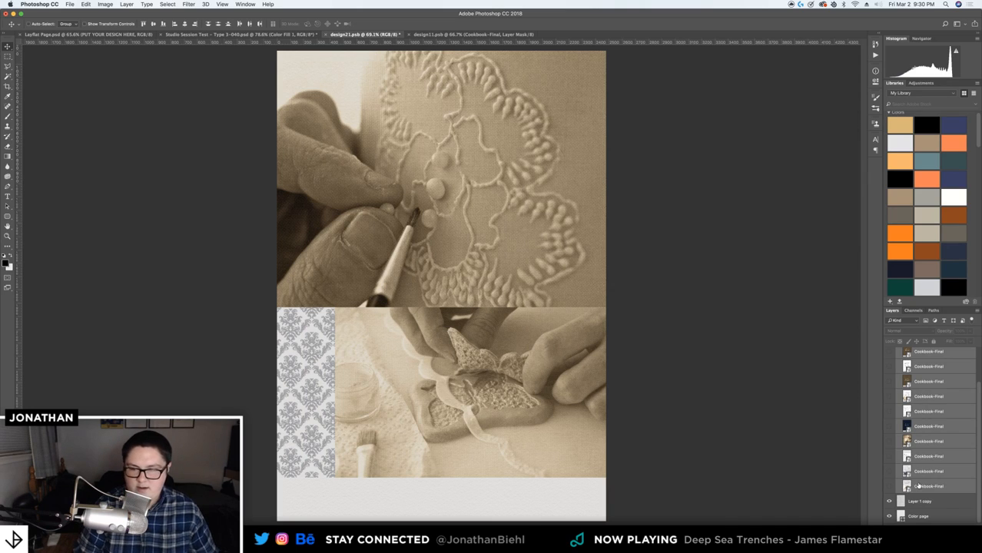
{"action": "key", "text": "super+e"}
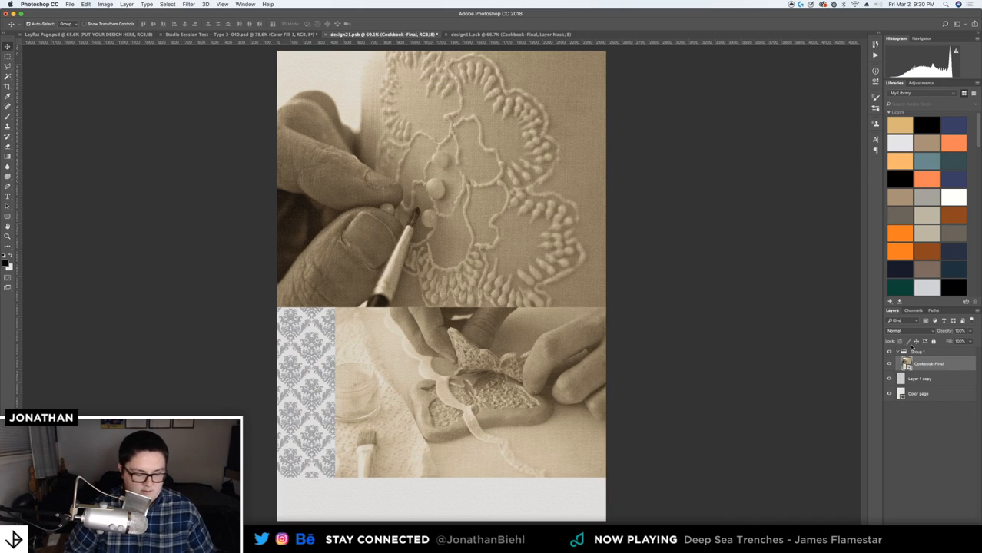
Save the left-page design to update the mockup's smart object, and switch to the right-page document design11.psb
{"action": "key", "text": "super+s"}
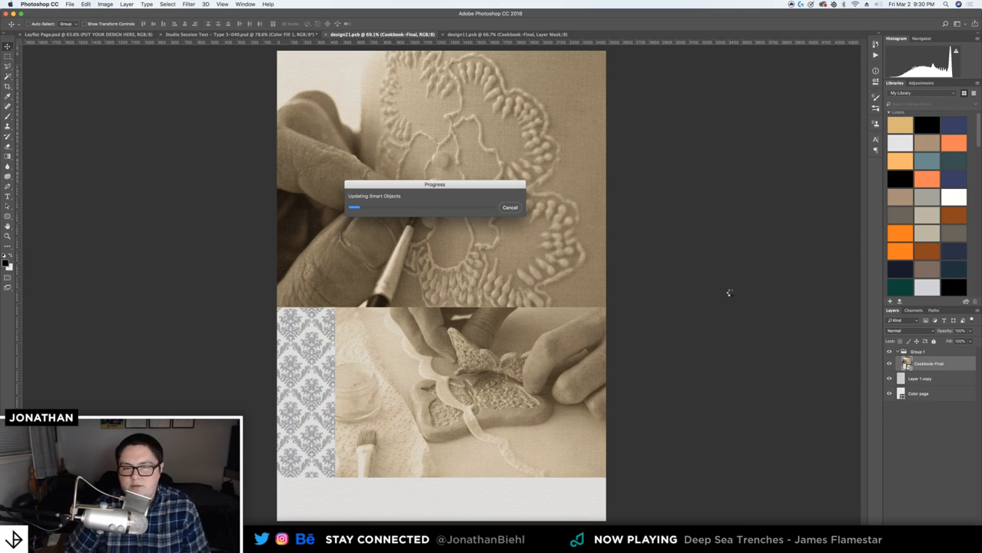
{"action": "left_click_drag", "start_coordinate": [460, 186], "coordinate": [471, 183]}
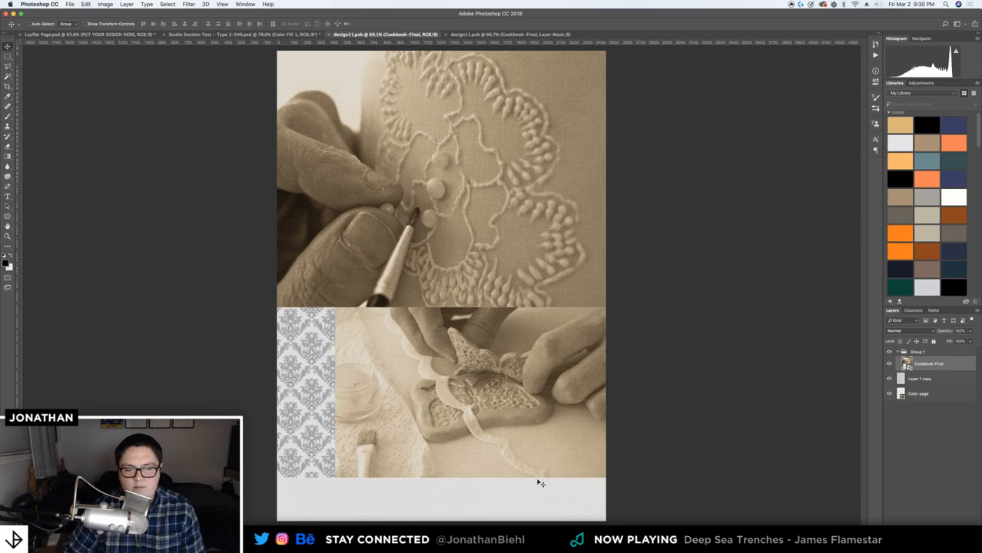
{"action": "left_click", "coordinate": [489, 35]}
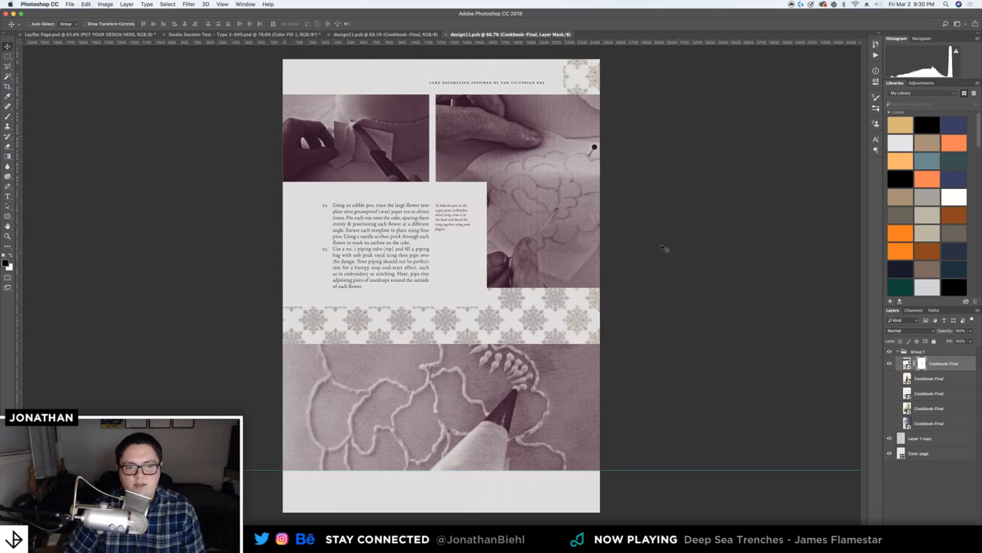
{"action": "left_click", "coordinate": [359, 36]}
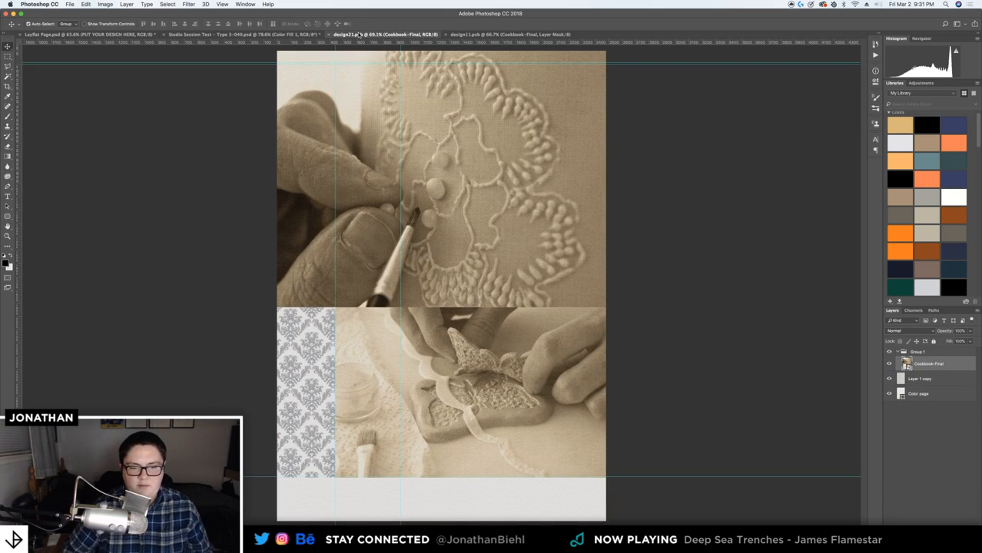
{"action": "left_click", "coordinate": [489, 35]}
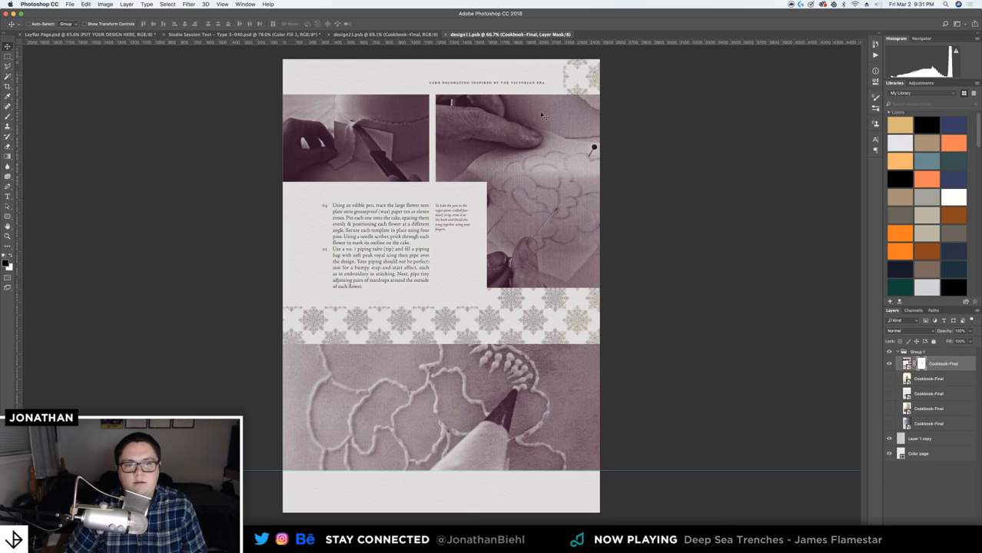
Place page 15 of the Cookbook-Final file as a smart object in the right-page design and move it to the canvas top
{"action": "left_click_drag", "start_coordinate": [0, 361], "coordinate": [412, 186]}
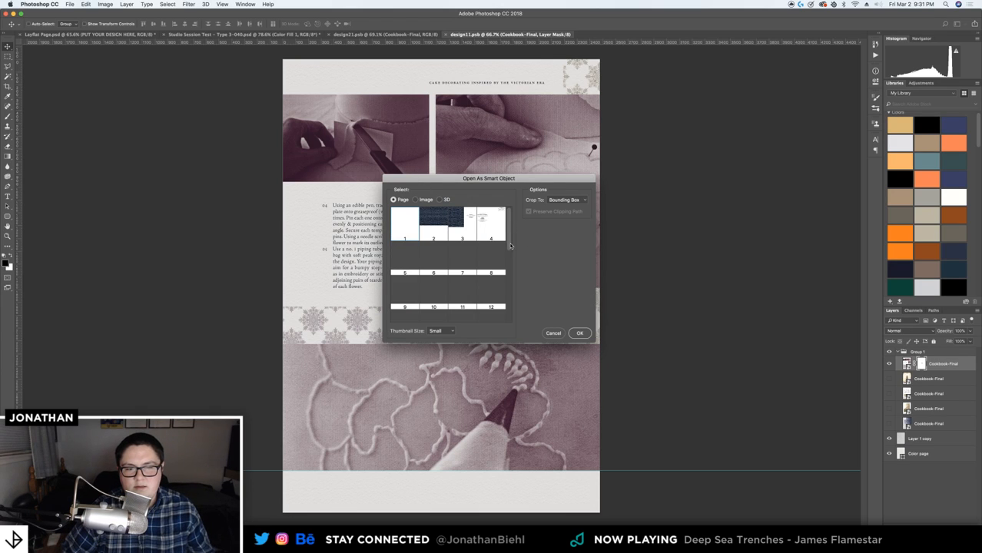
{"action": "scroll", "coordinate": [492, 245], "scroll_direction": "down", "scroll_amount": 2}
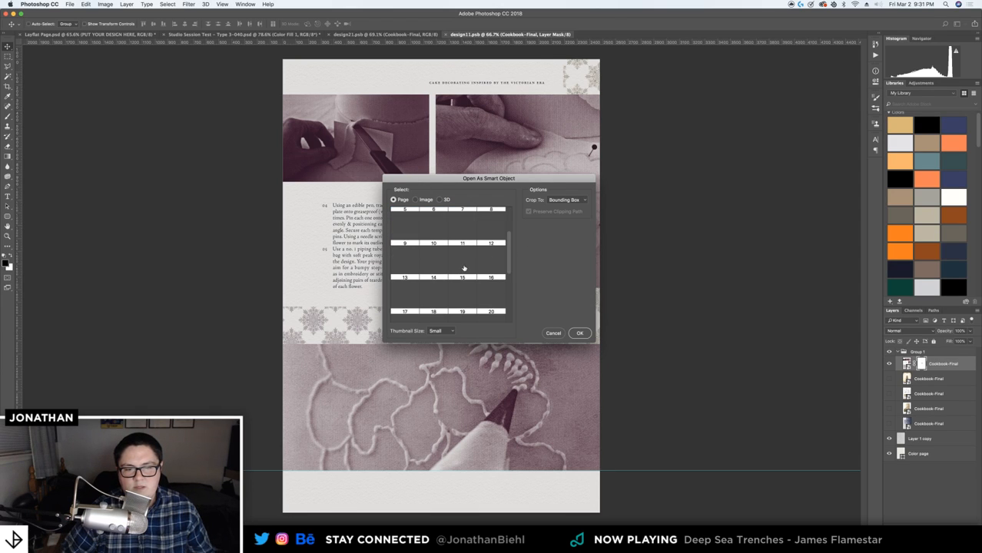
{"action": "left_click", "coordinate": [470, 270]}
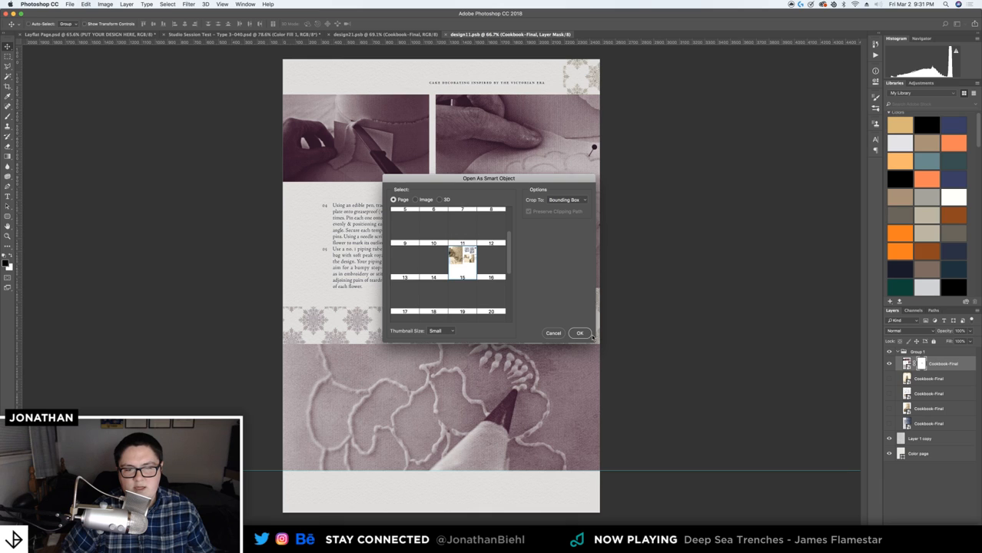
{"action": "left_click", "coordinate": [578, 333]}
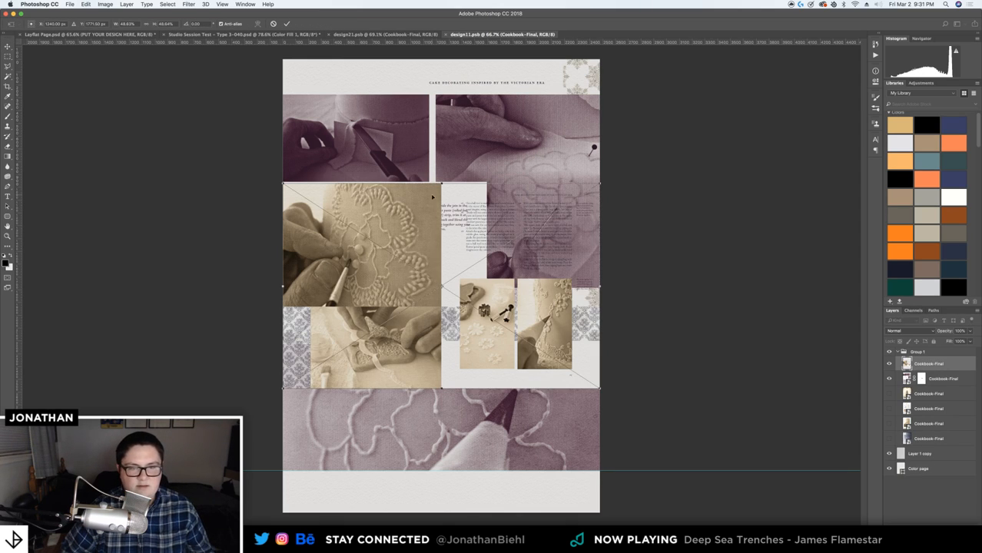
{"action": "left_click_drag", "start_coordinate": [430, 182], "coordinate": [445, 80]}
{"action": "key", "text": "Return"}
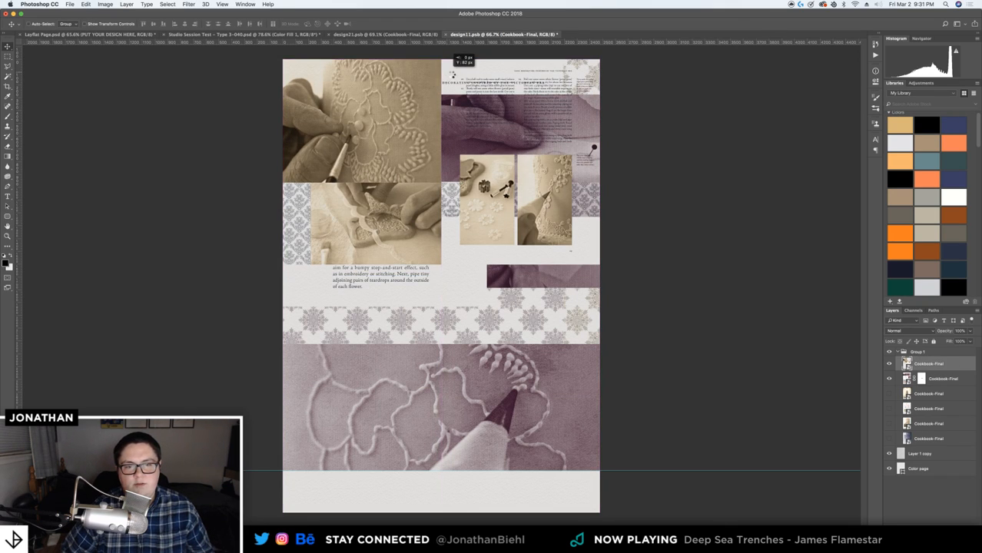
Scale the placed spread to about 97.2% and shift it so its right page spans the canvas width down to the lower guide
{"action": "key", "text": "super+t"}
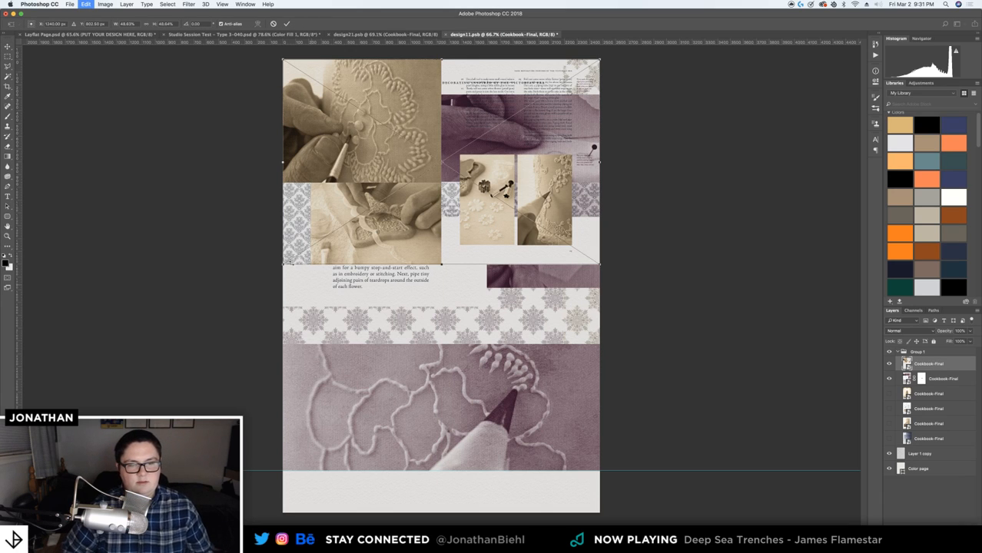
{"action": "left_click_drag", "start_coordinate": [282, 265], "coordinate": [23, 433]}
{"action": "left_click_drag", "start_coordinate": [600, 435], "coordinate": [657, 467]}
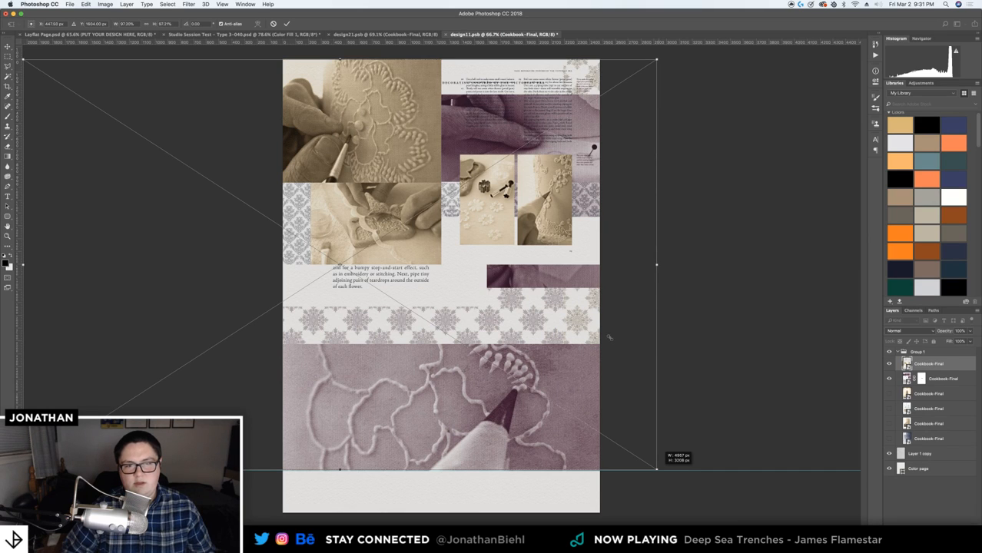
{"action": "left_click_drag", "start_coordinate": [636, 355], "coordinate": [585, 369]}
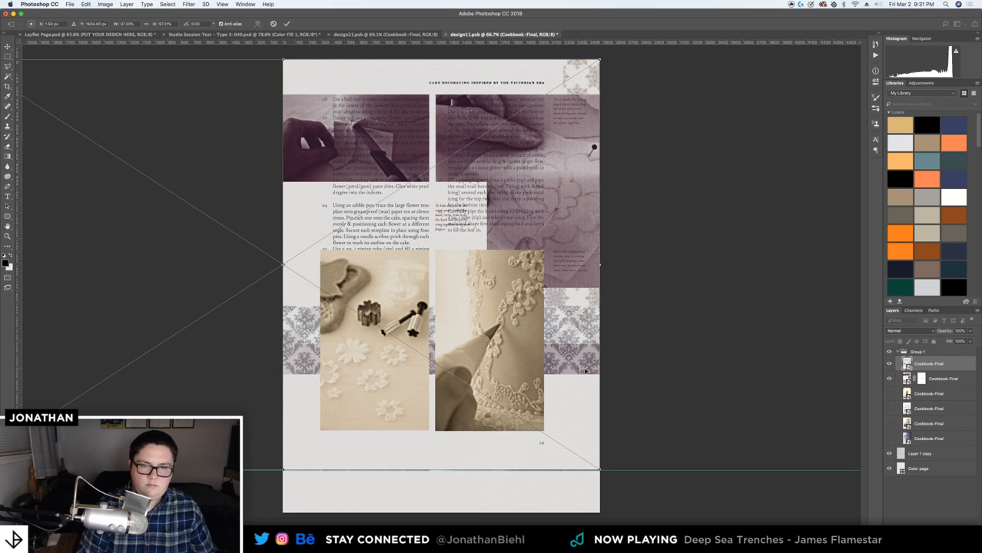
{"action": "key", "text": "Return"}
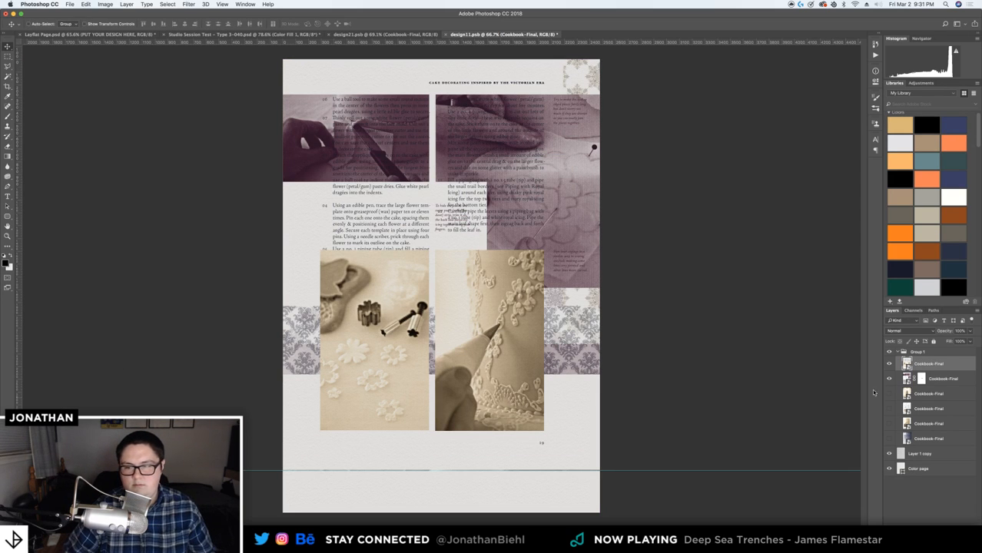
Hide the previous spread in the right-page design and remove all older Cookbook-Final layers beneath the new one in Group 1
{"action": "left_click", "coordinate": [889, 378]}
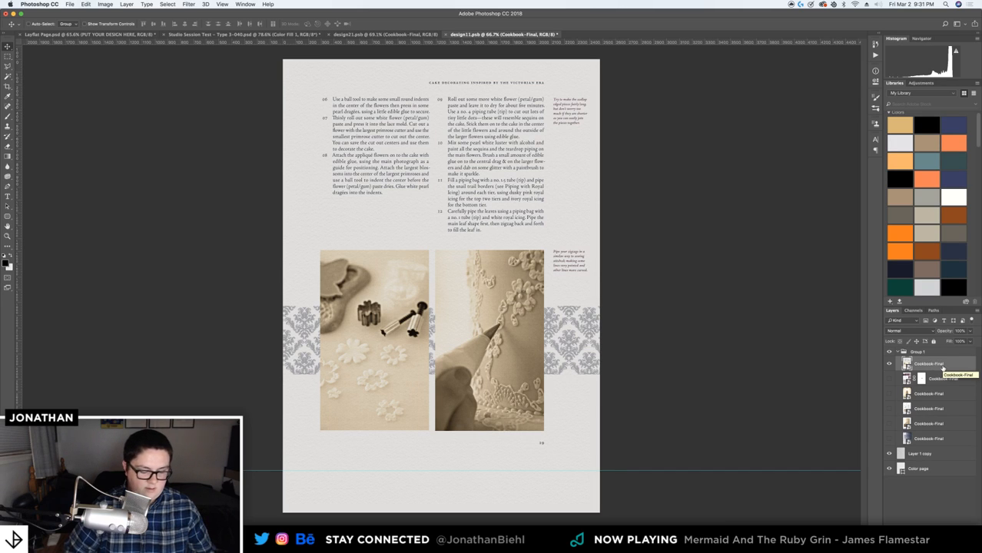
{"action": "left_click", "coordinate": [961, 379]}
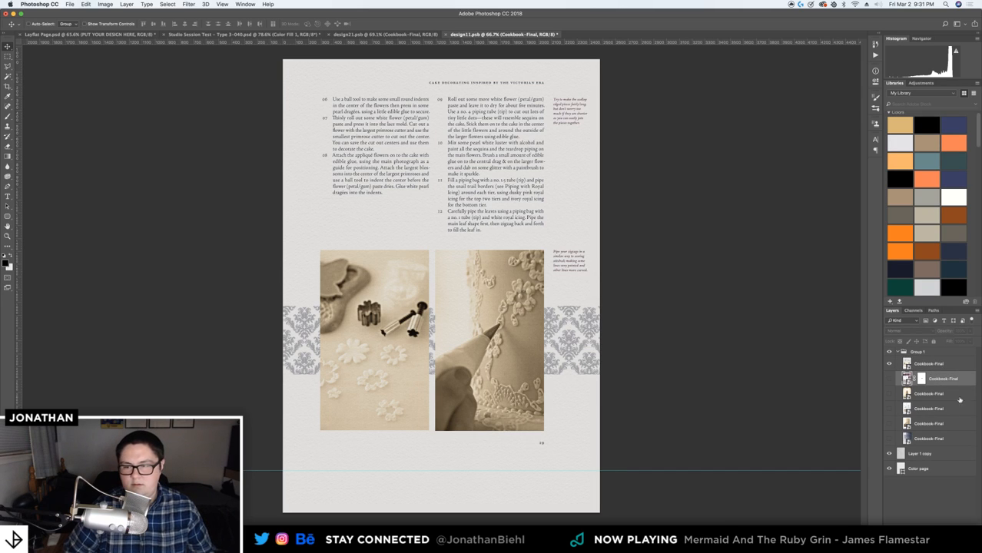
{"action": "left_click", "coordinate": [936, 438], "text": "shift"}
{"action": "key", "text": "super+e"}
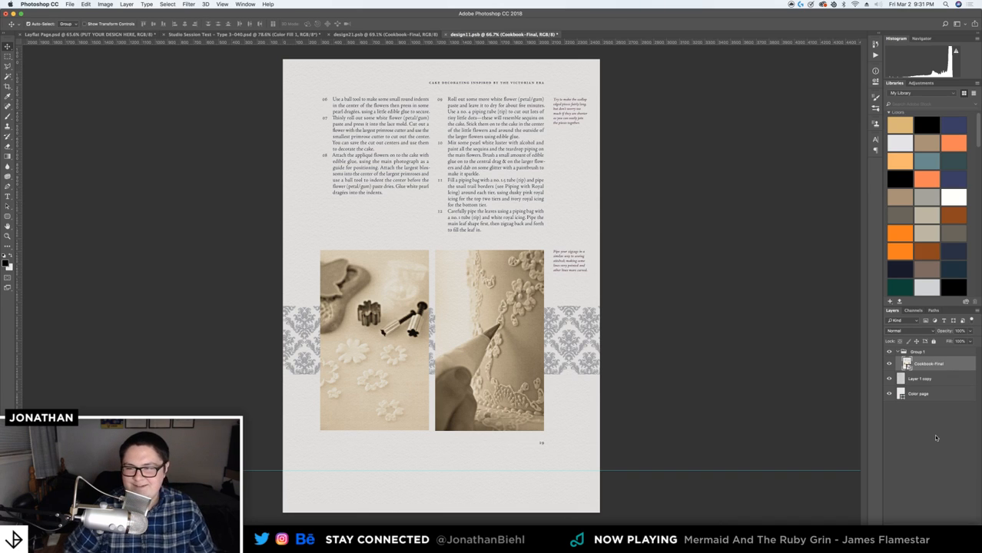
Save the right-page design, return to the Layflat Page.psd mockup, and zoom in on the updated open book
{"action": "key", "text": "super+s"}
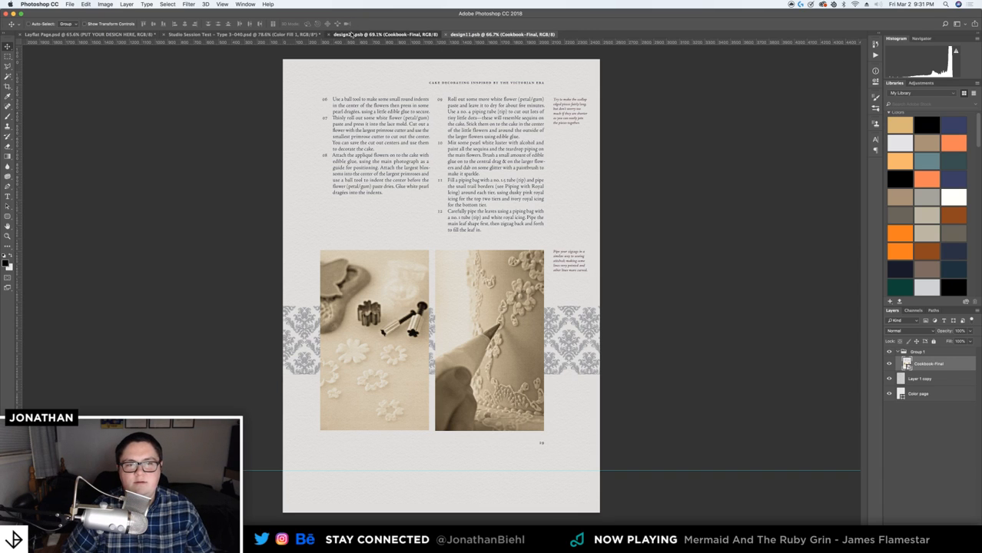
{"action": "left_click", "coordinate": [351, 34]}
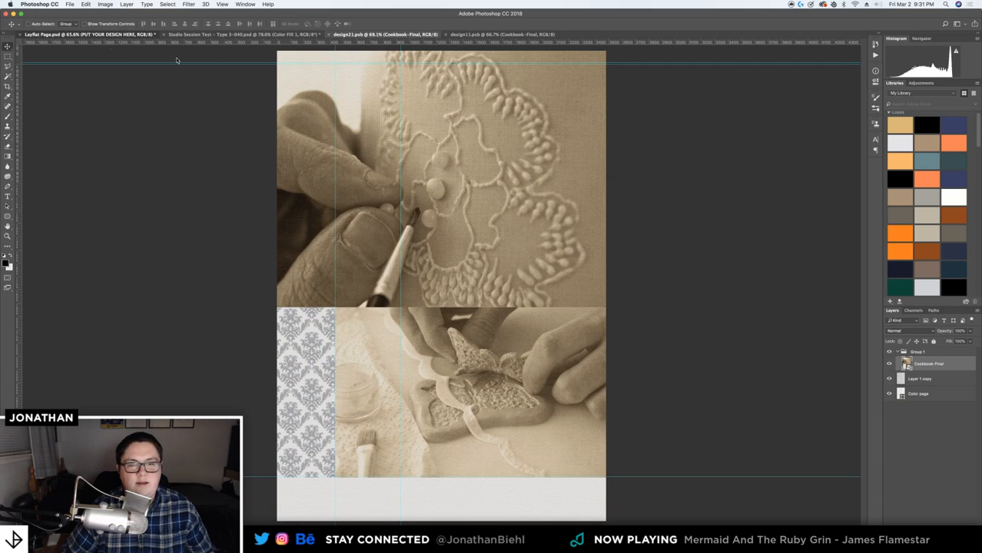
{"action": "key", "text": "ctrl+Tab"}
{"action": "key", "text": "ctrl+Tab"}
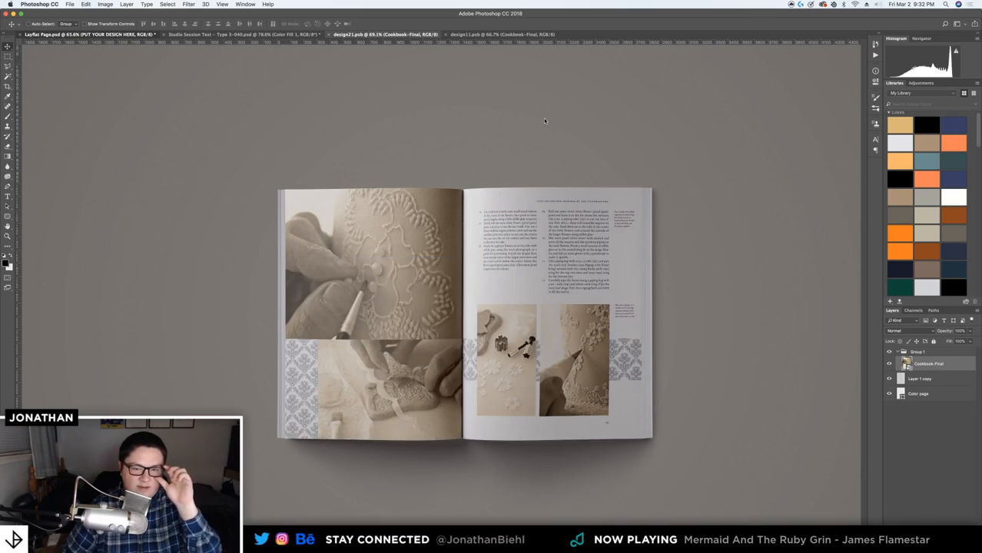
{"action": "key", "text": "z"}
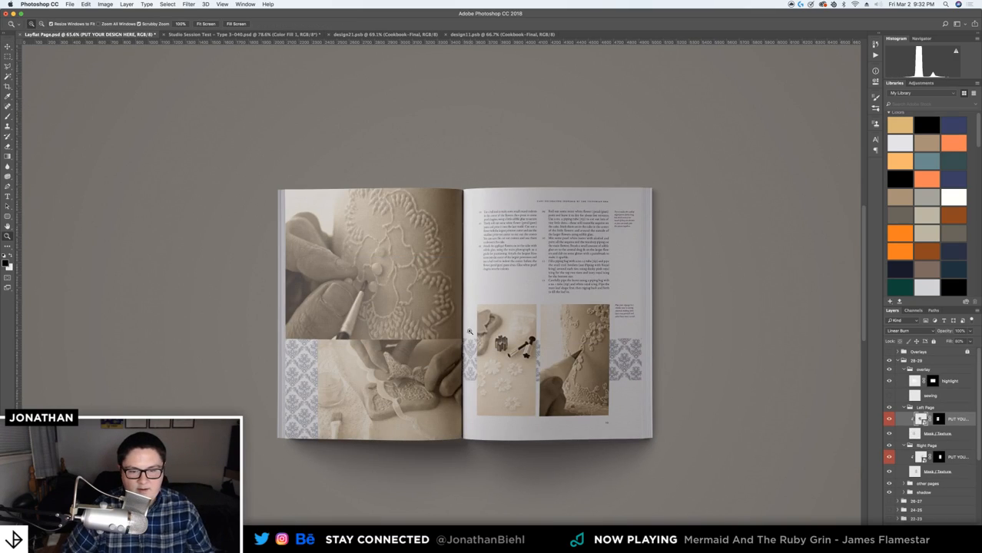
{"action": "left_click_drag", "start_coordinate": [468, 331], "coordinate": [568, 338]}
{"action": "left_click_drag", "start_coordinate": [419, 423], "coordinate": [431, 304]}
{"action": "key", "text": "v"}
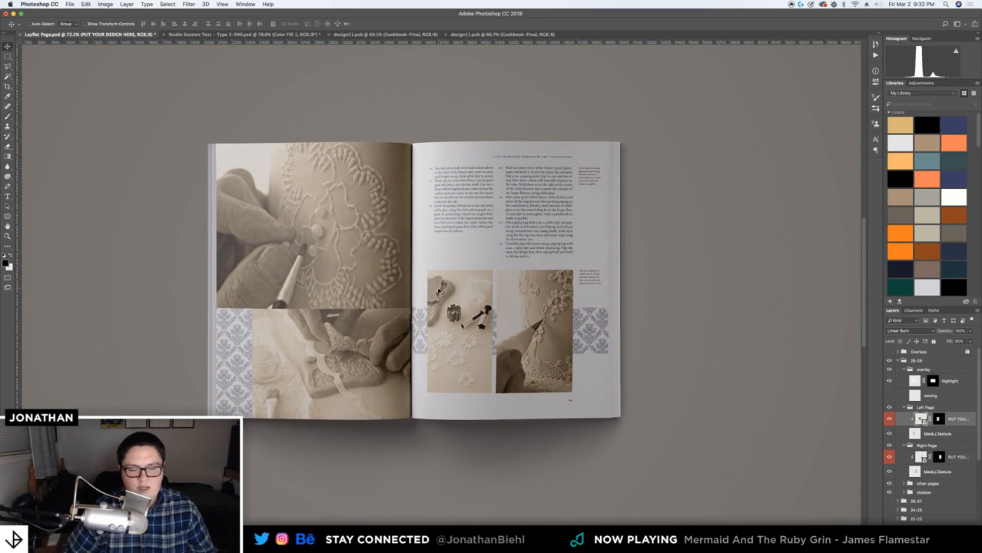
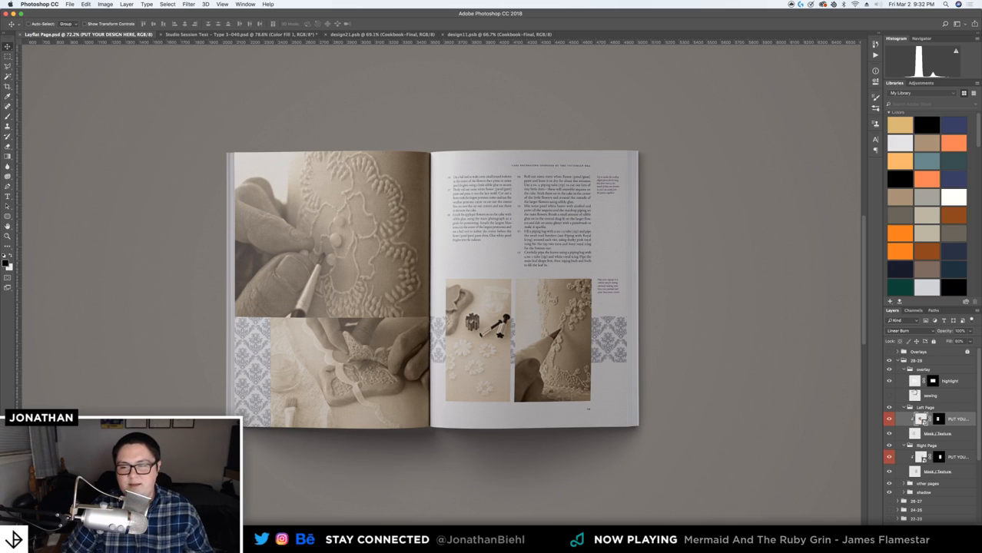
Collapse the 28-29 group and compare its spread with the 26-27 spread by switching their visibility, leaving only 28-29 shown
{"action": "left_click", "coordinate": [898, 361]}
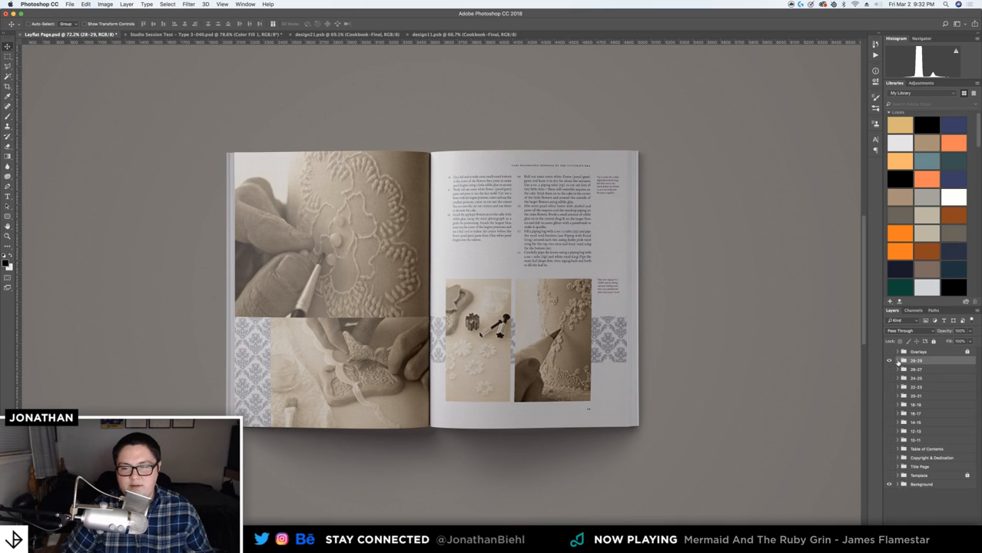
{"action": "left_click", "coordinate": [898, 361]}
{"action": "left_click", "coordinate": [897, 361]}
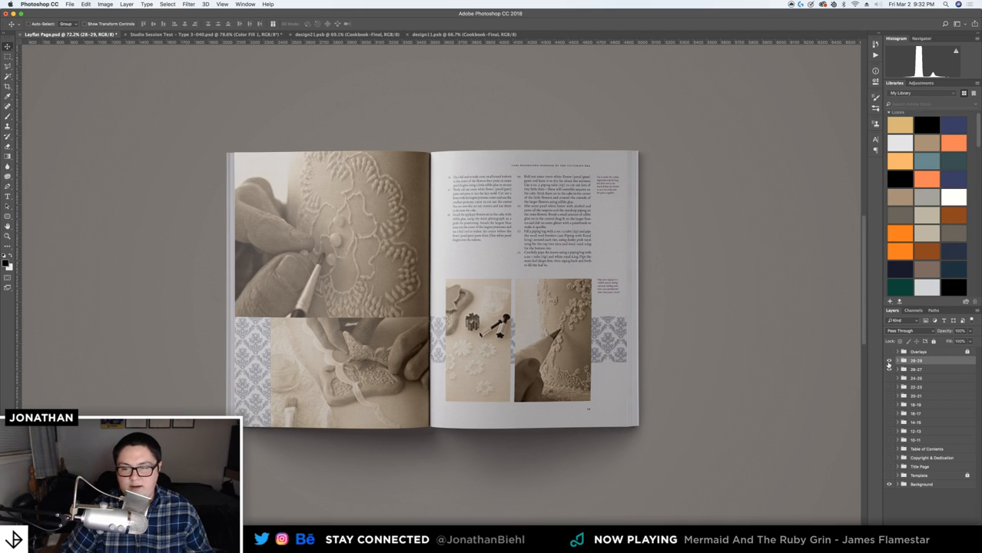
{"action": "left_click", "coordinate": [889, 366]}
{"action": "left_click", "coordinate": [889, 361]}
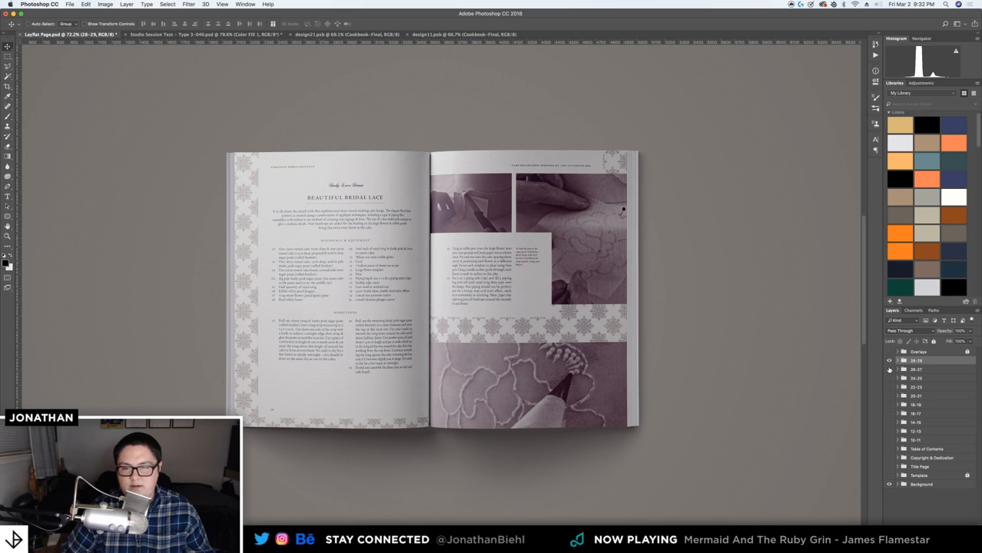
{"action": "left_click", "coordinate": [890, 368]}
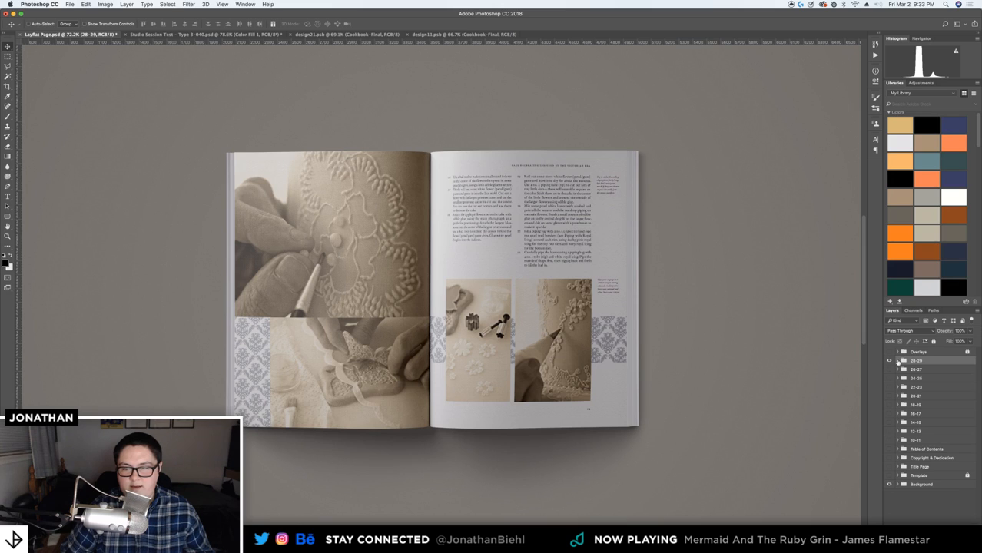
Duplicate the 28-29 group and hide the copy
{"action": "left_click", "coordinate": [898, 361]}
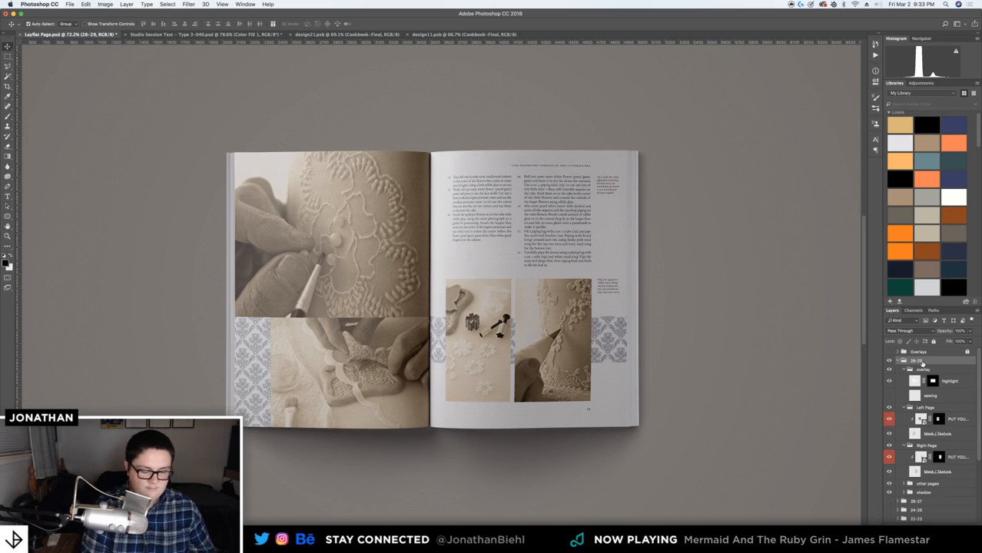
{"action": "key", "text": "super+j"}
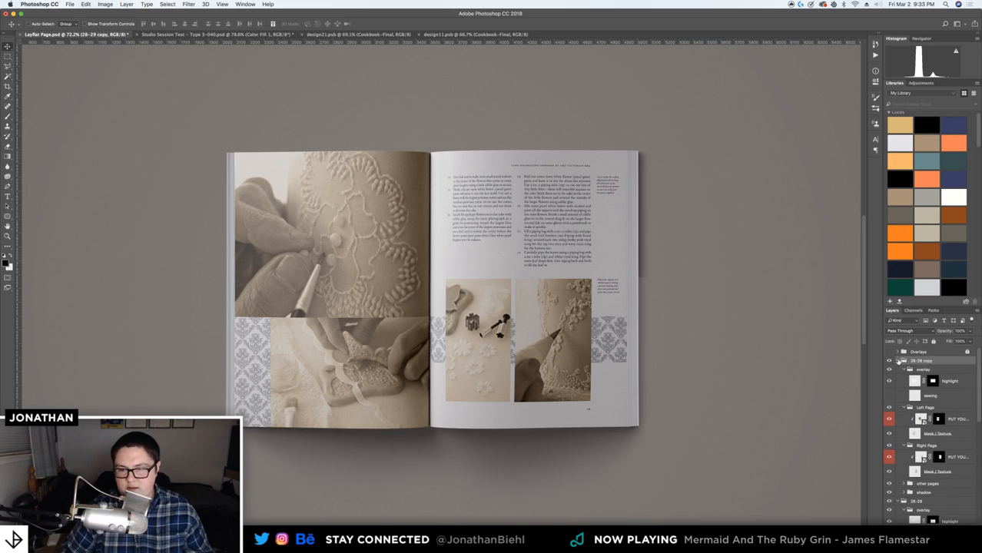
{"action": "left_click", "coordinate": [889, 360]}
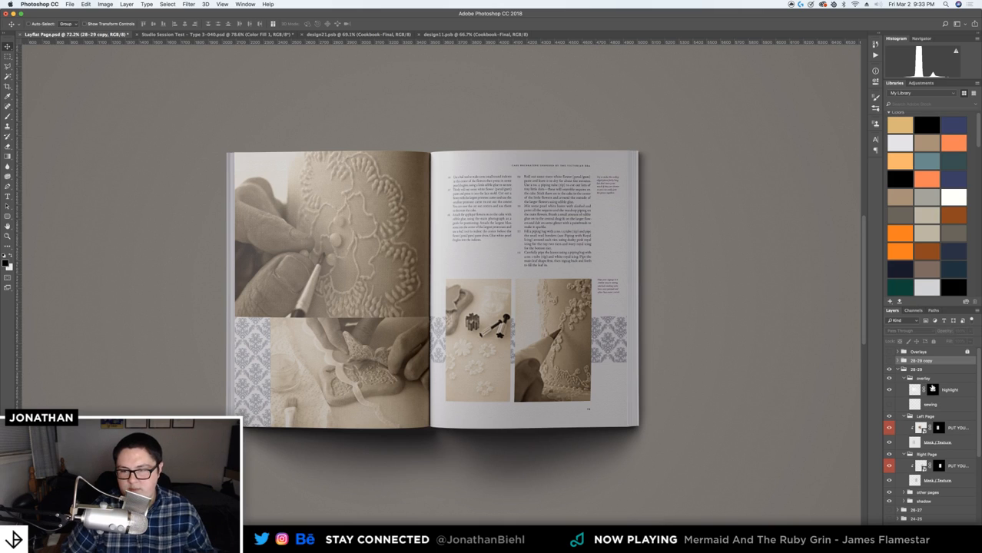
Rasterize the left-page and right-page design smart objects in the original 28-29 group
{"action": "right_click", "coordinate": [964, 428]}
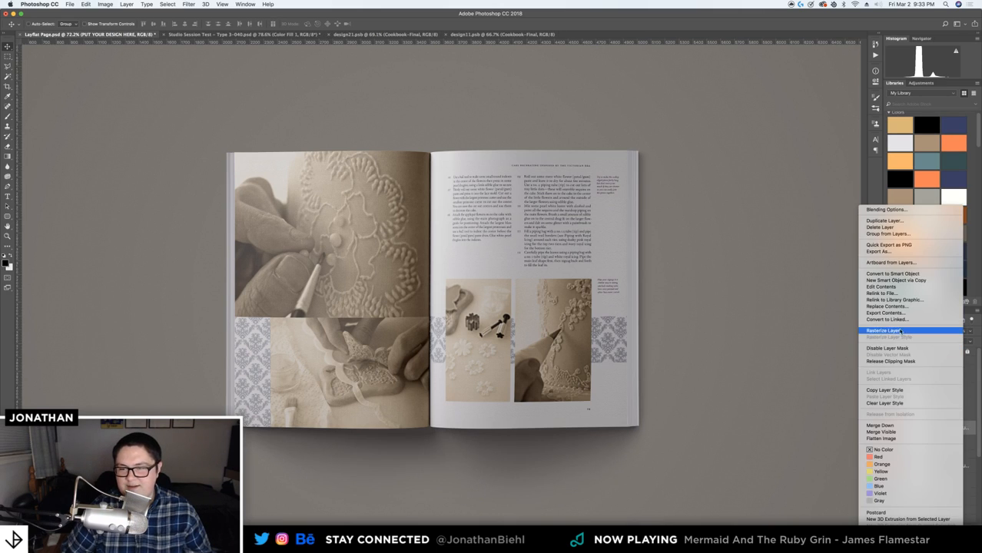
{"action": "left_click", "coordinate": [900, 330]}
{"action": "left_click", "coordinate": [960, 469]}
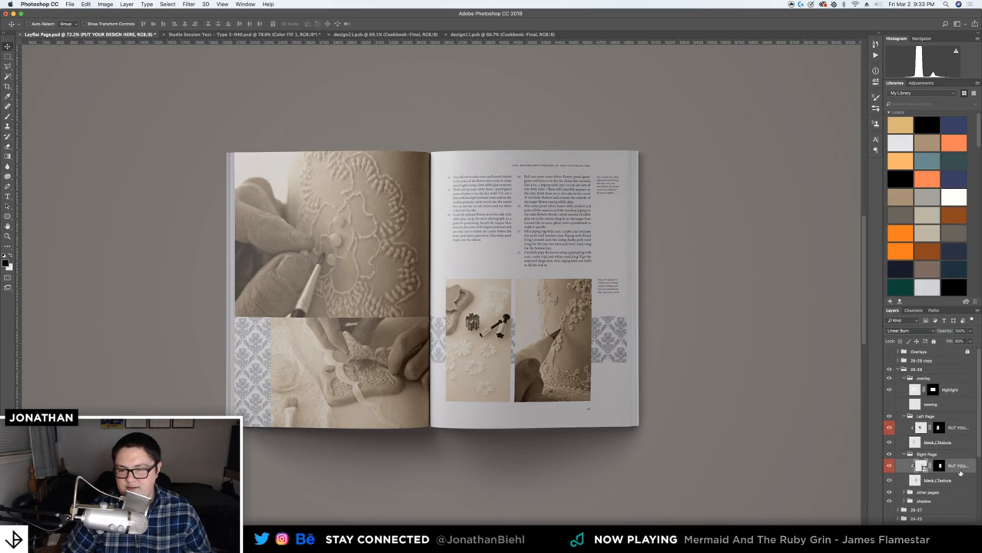
{"action": "right_click", "coordinate": [959, 469]}
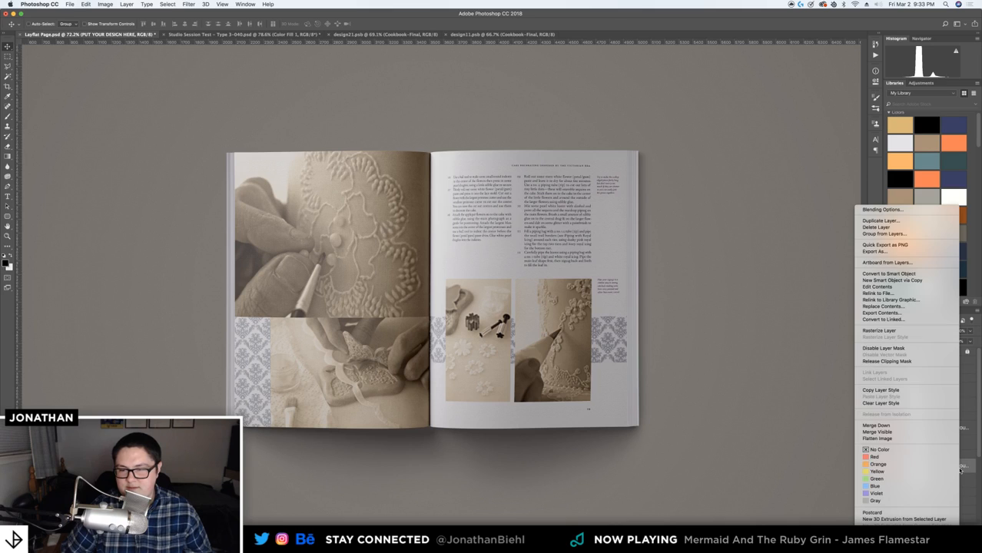
{"action": "left_click", "coordinate": [900, 332]}
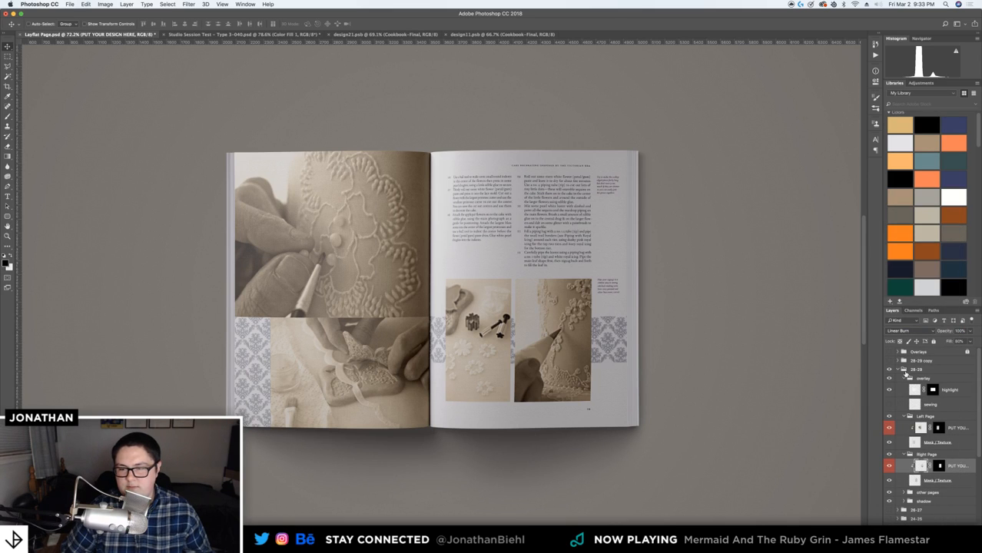
Collapse and hide the original 28-29 group, show its copy, and rename the copy 30-31
{"action": "left_click", "coordinate": [897, 370]}
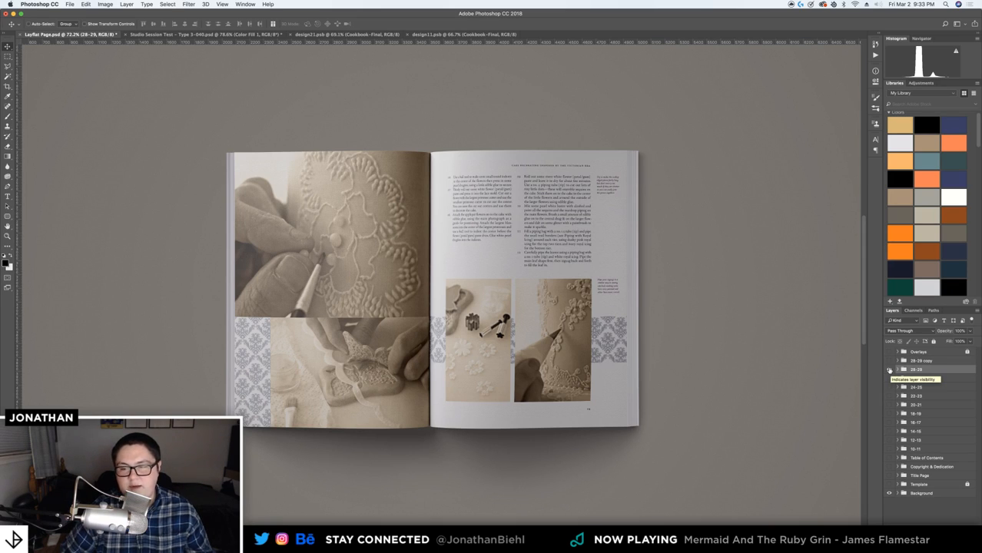
{"action": "left_click", "coordinate": [889, 370]}
{"action": "left_click", "coordinate": [889, 361]}
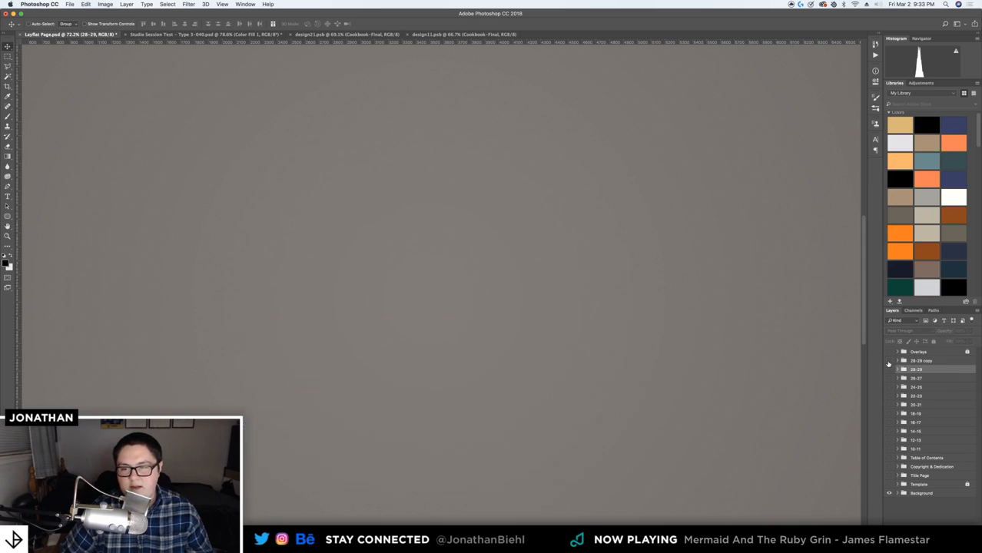
{"action": "left_click", "coordinate": [889, 361]}
{"action": "double_click", "coordinate": [918, 360]}
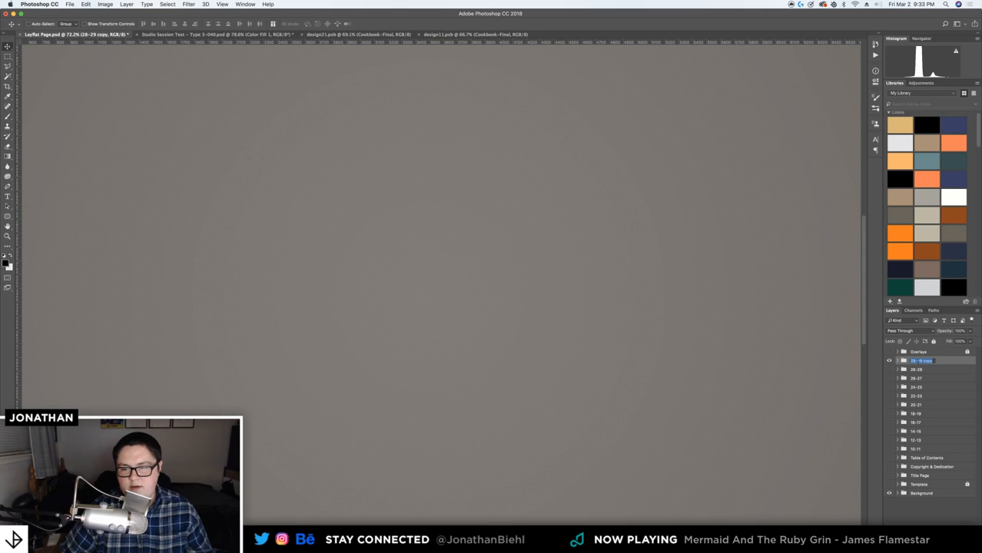
{"action": "type", "text": "30"}
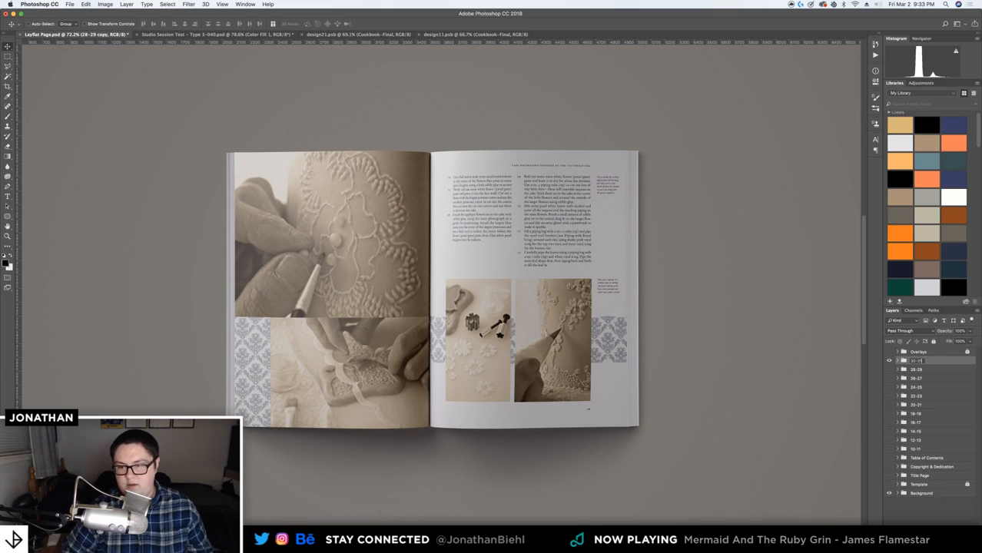
{"action": "type", "text": "-31"}
{"action": "key", "text": "Return"}
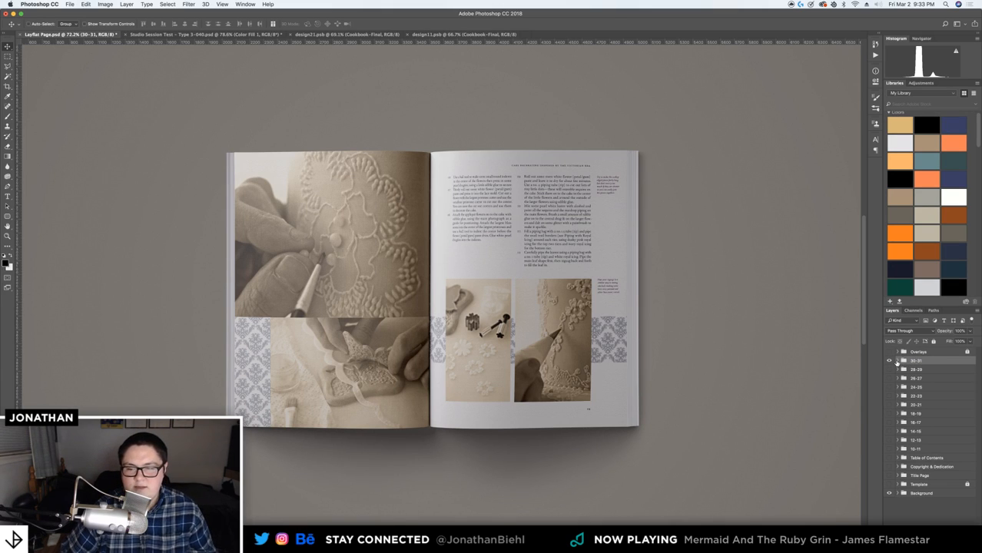
Expand the 30-31 group and open the contents of its Left Page smart object for editing
{"action": "left_click", "coordinate": [896, 361]}
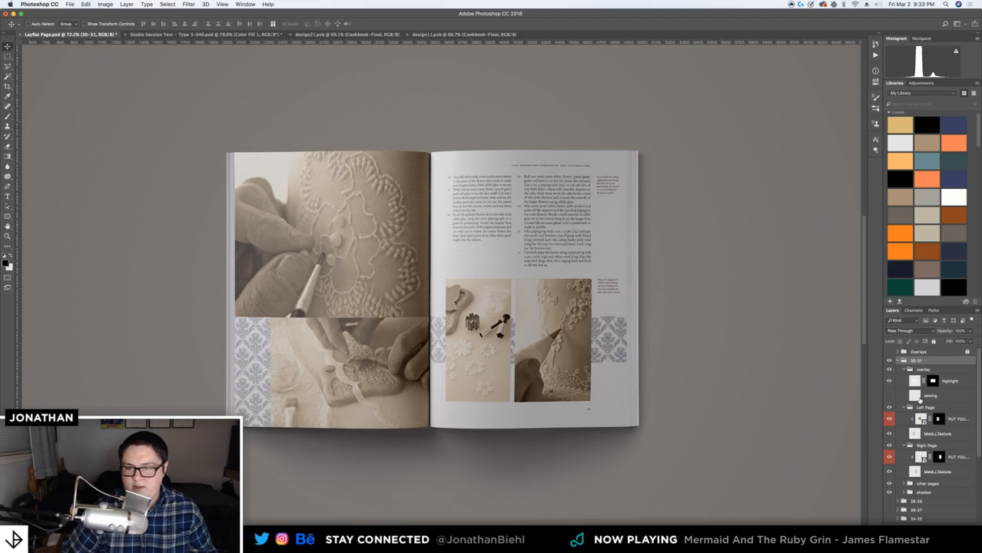
{"action": "left_click", "coordinate": [922, 420]}
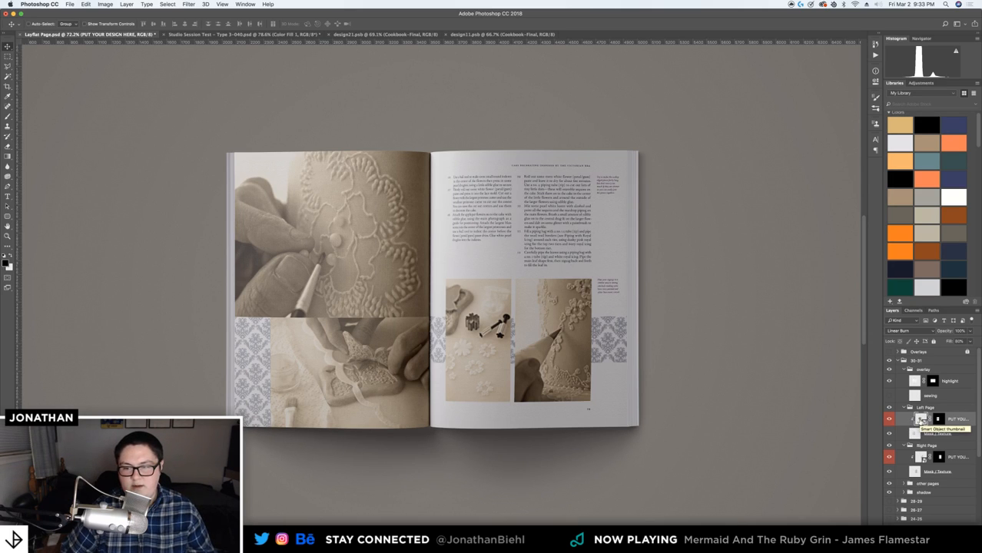
{"action": "double_click", "coordinate": [920, 420]}
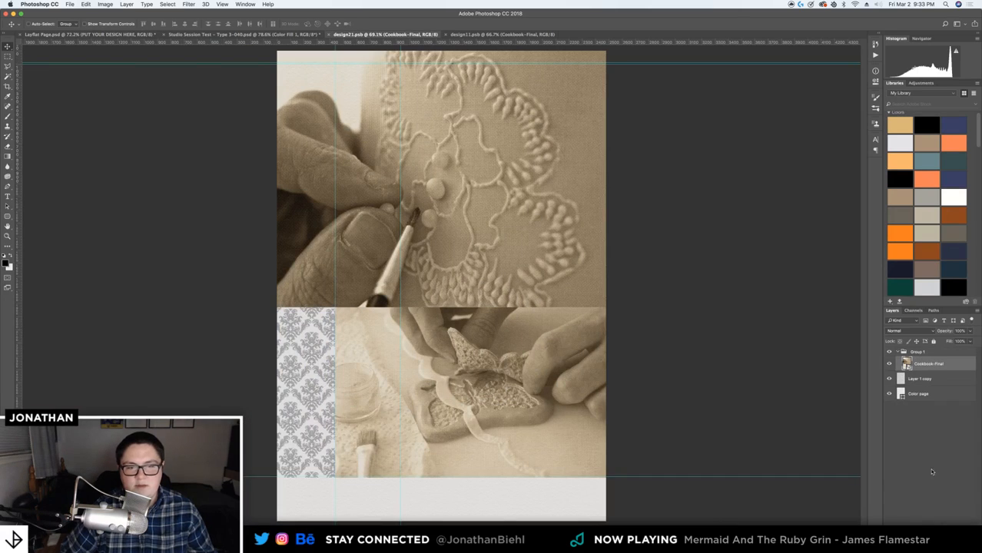
Place the Pretty Appliqué Cupcakes spread from Cookbook-Final.pdf at the canvas's top edge, scaled to about 97.4% so its left page fills the width
{"action": "left_click", "coordinate": [351, 539]}
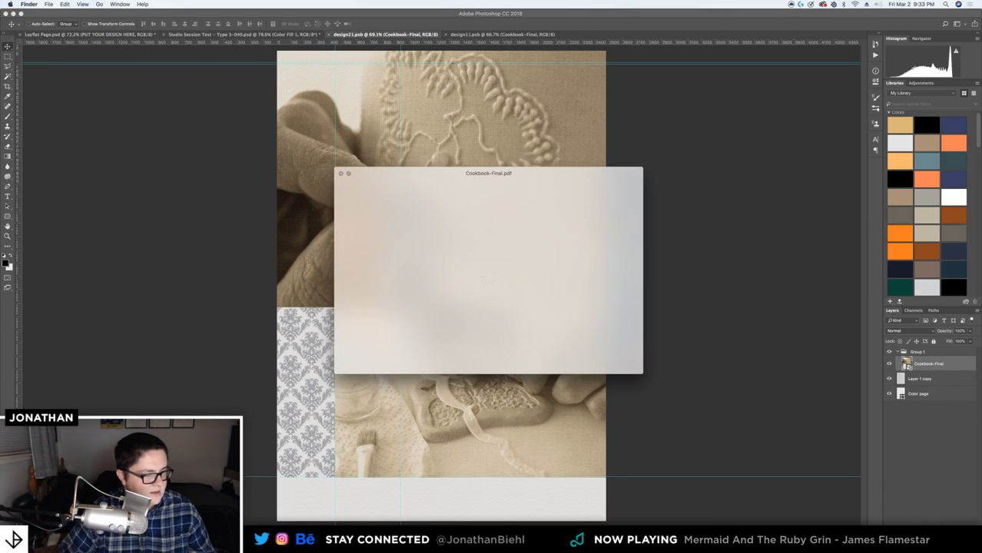
{"action": "key", "text": "space"}
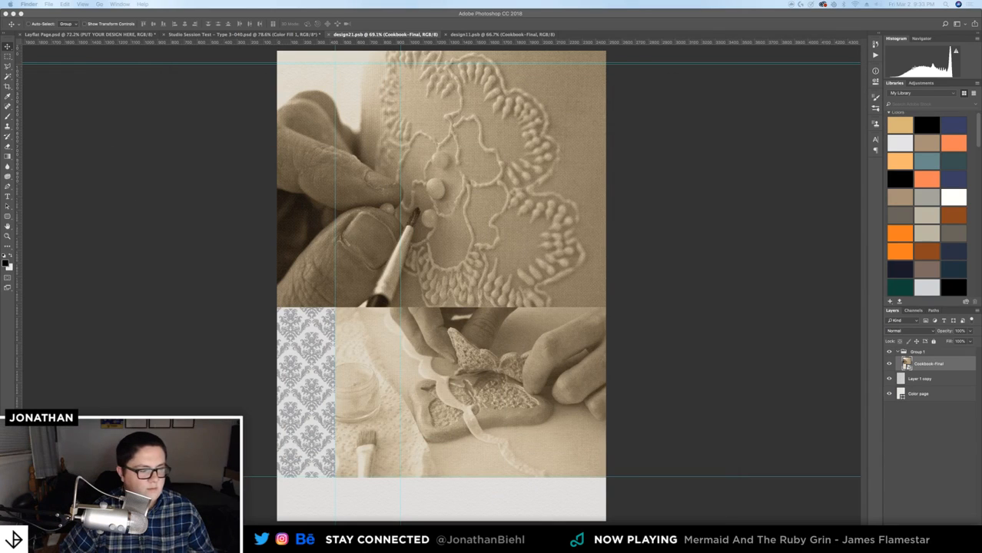
{"action": "left_click_drag", "start_coordinate": [211, 338], "coordinate": [499, 230]}
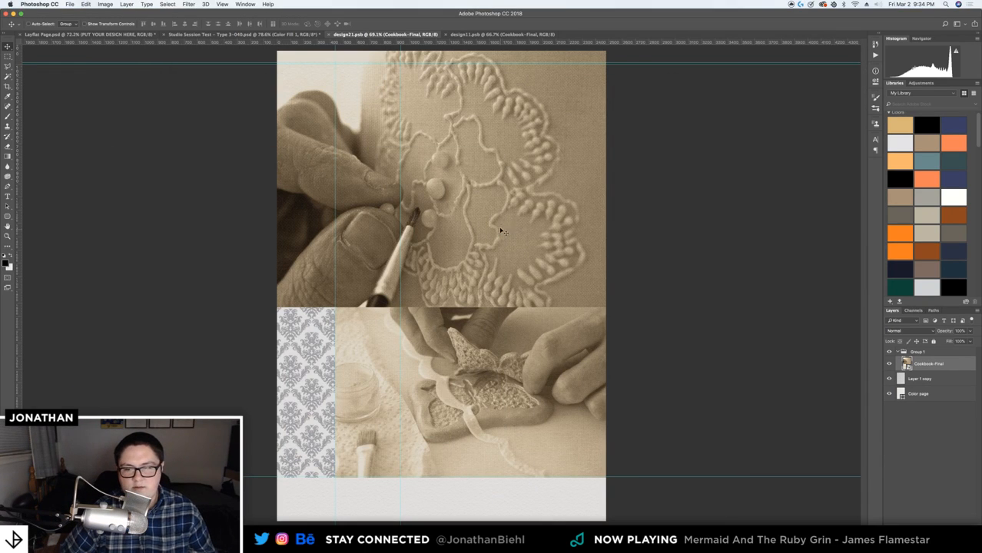
{"action": "scroll", "coordinate": [508, 228], "scroll_direction": "down", "scroll_amount": 3}
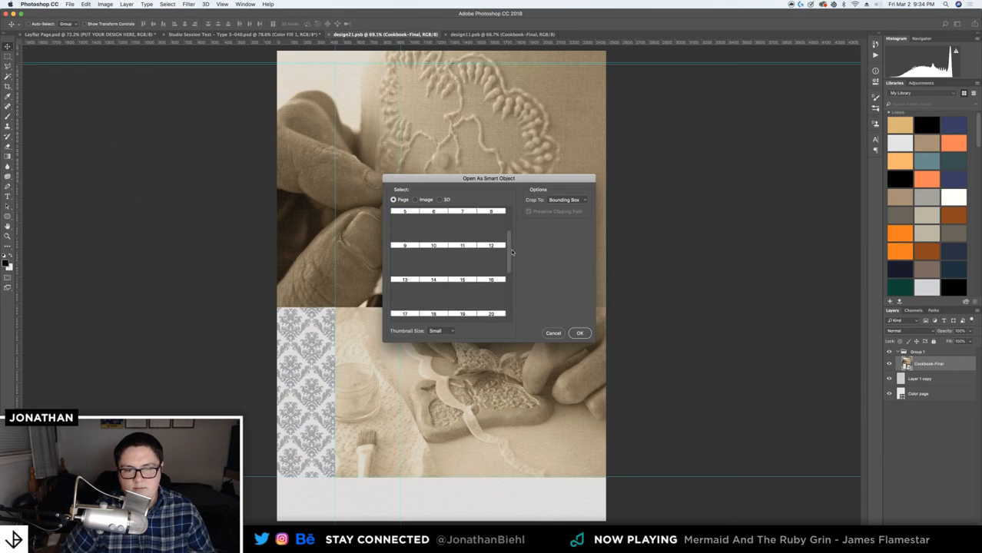
{"action": "left_click", "coordinate": [580, 333]}
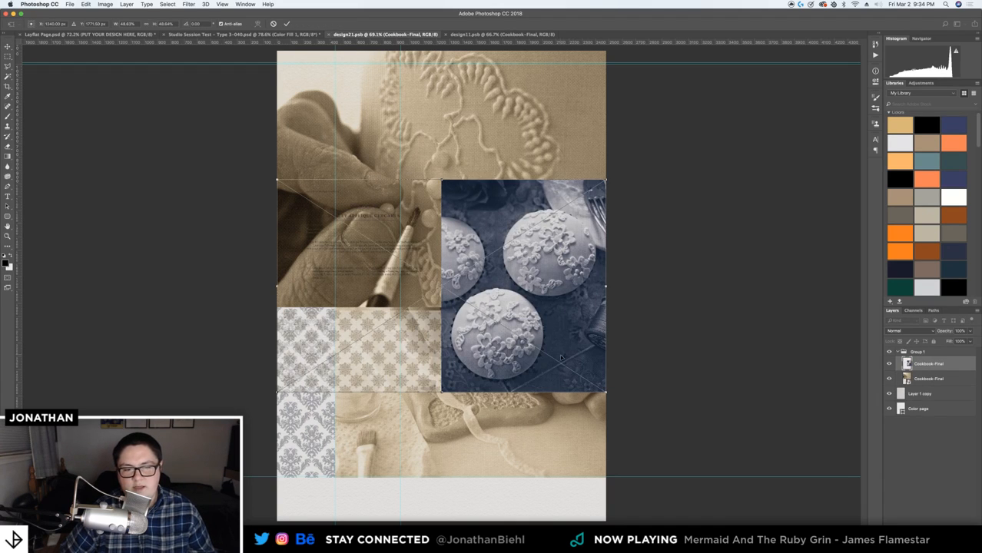
{"action": "left_click_drag", "start_coordinate": [561, 357], "coordinate": [566, 230]}
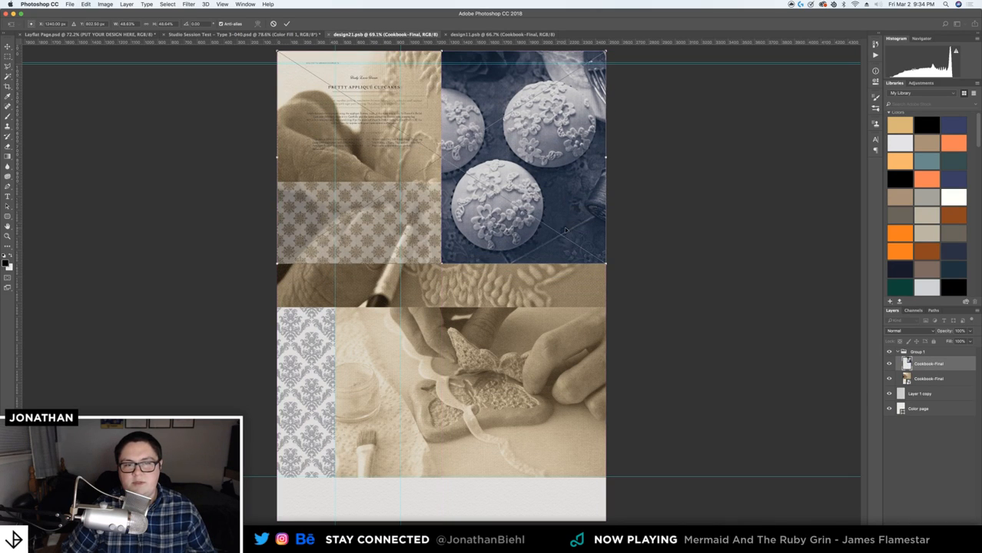
{"action": "left_click_drag", "start_coordinate": [607, 265], "coordinate": [918, 504]}
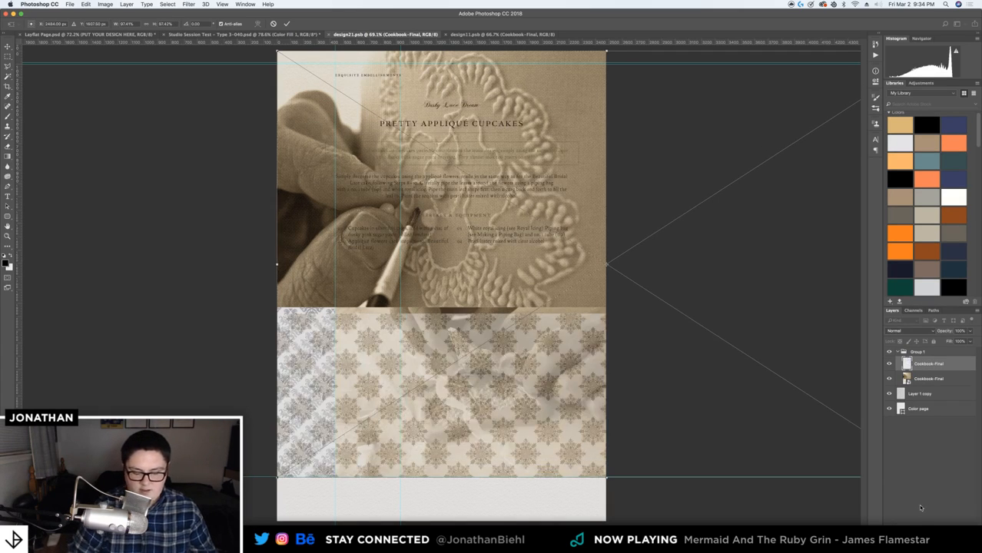
{"action": "key", "text": "Return"}
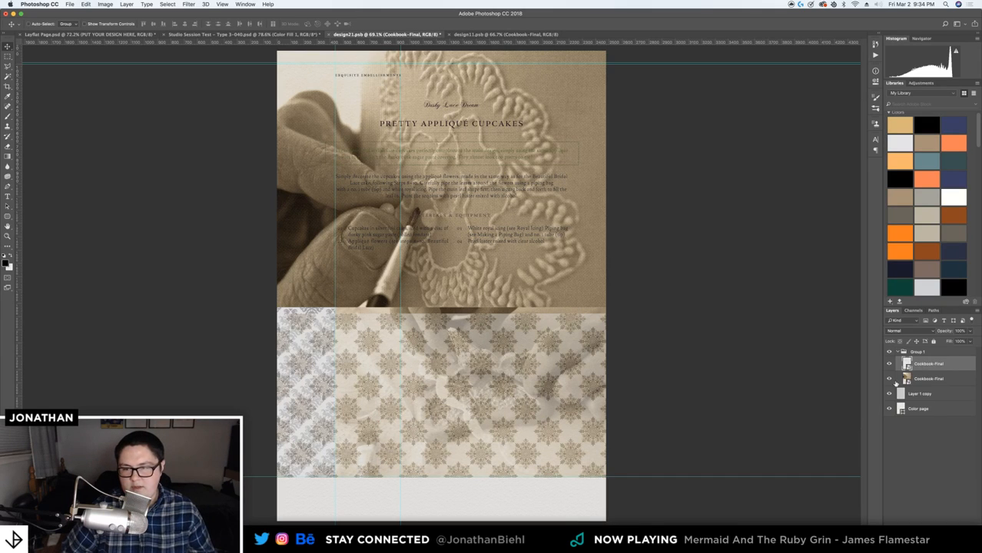
Hide the older Cookbook-Final layer beneath the cupcakes spread and save the left-page contents
{"action": "left_click", "coordinate": [889, 380]}
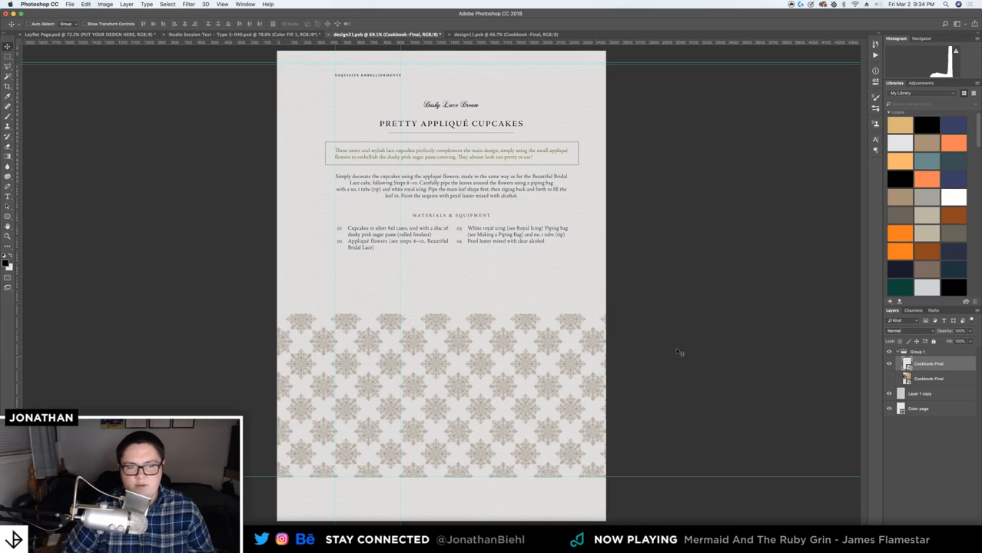
{"action": "key", "text": "ctrl+s"}
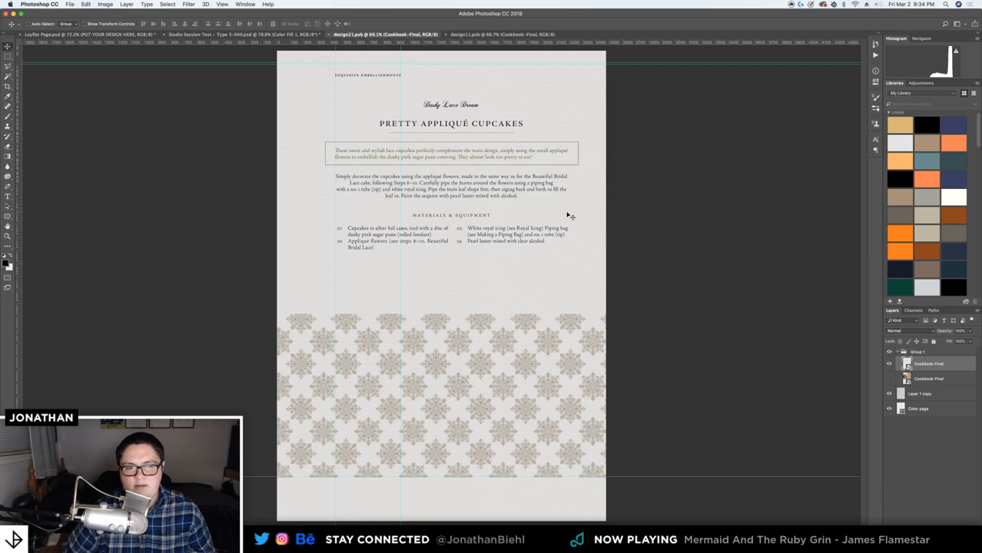
Try repositioning the cupcakes spread, moving it up slightly so its header text meets the upper guide
{"action": "left_click_drag", "start_coordinate": [565, 212], "coordinate": [373, 209]}
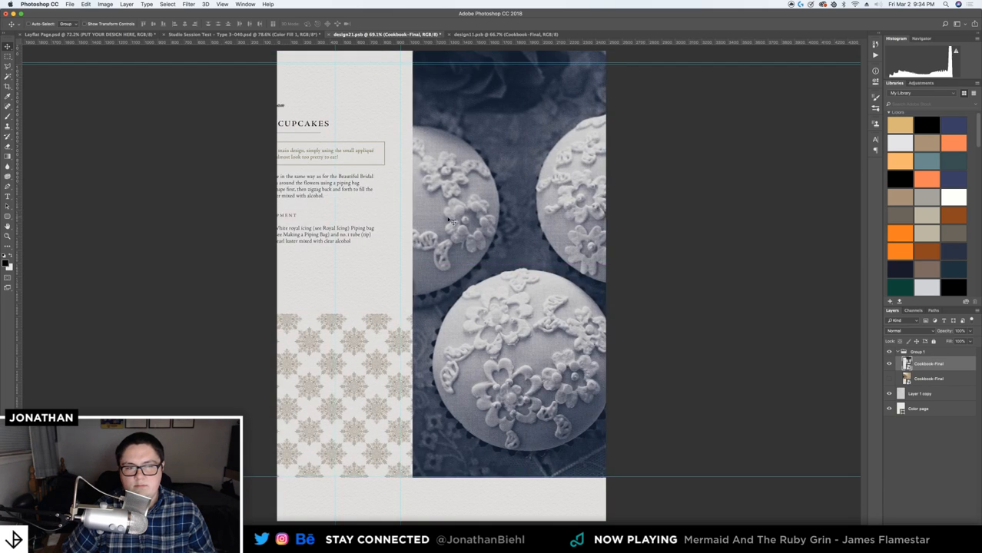
{"action": "left_click_drag", "start_coordinate": [574, 219], "coordinate": [653, 216]}
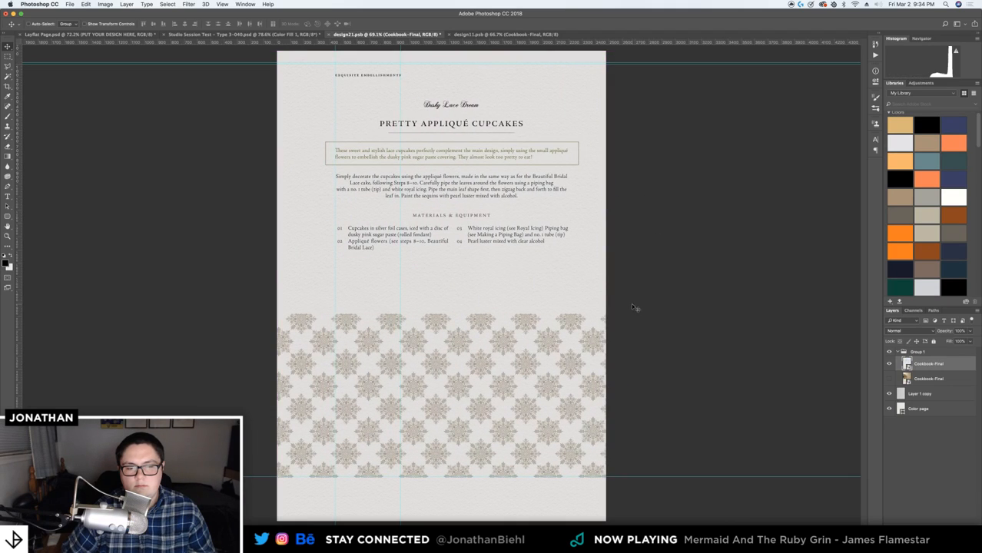
{"action": "mouse_move", "coordinate": [634, 300]}
{"action": "left_mouse_down"}
{"action": "mouse_move", "coordinate": [634, 270]}
{"action": "mouse_move", "coordinate": [637, 295]}
{"action": "left_mouse_up"}
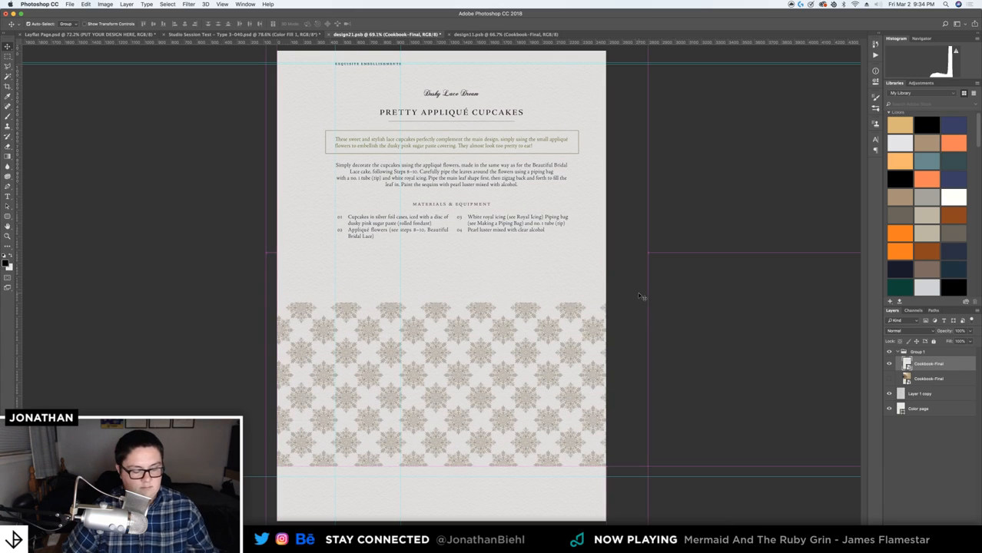
{"action": "key", "text": "super+t"}
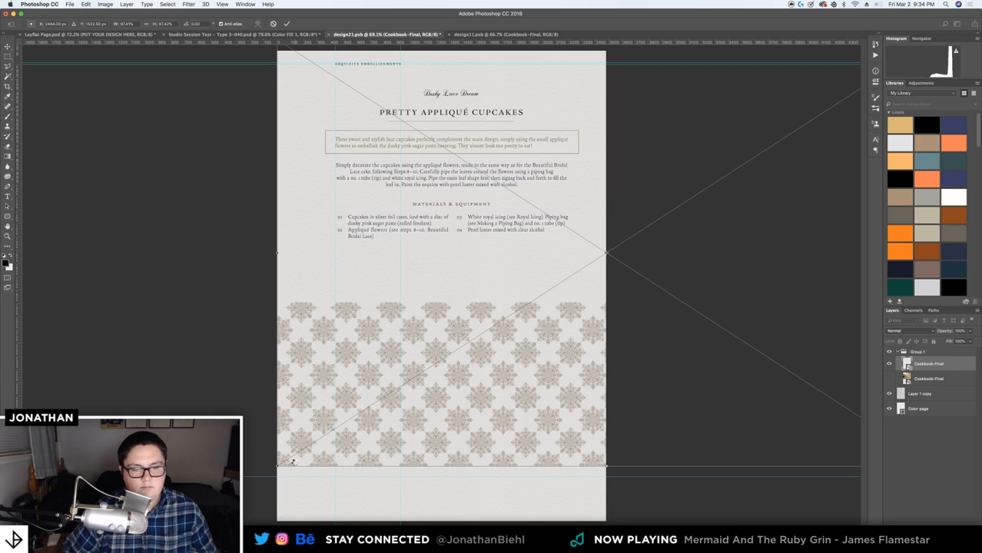
{"action": "key", "text": "Return"}
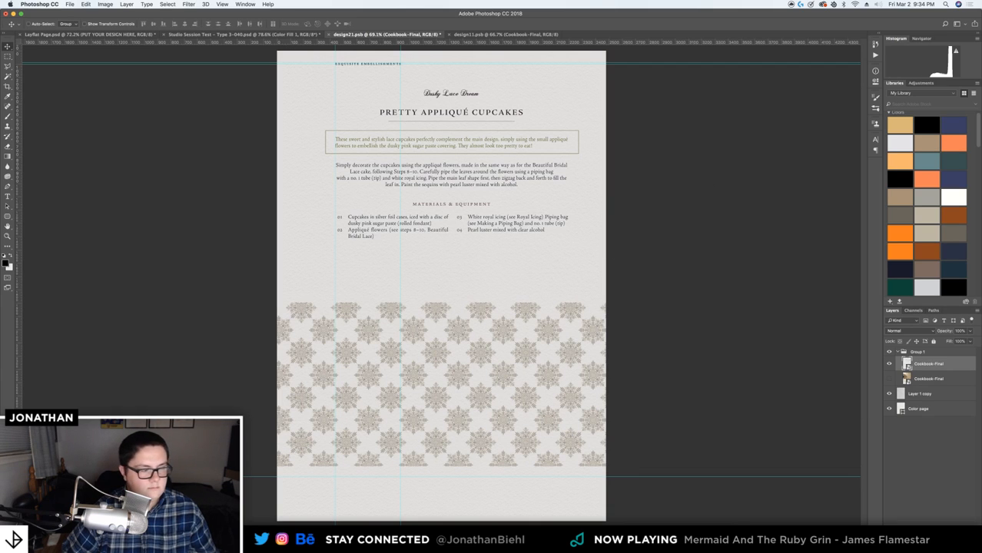
Preview Cookbook-Final.pdf and compare the Pretty Appliqué Cupcakes spread with the Precious Ring Mini Cake, page 29 and Beautiful Bridal Lace spreads
{"action": "key", "text": "space"}
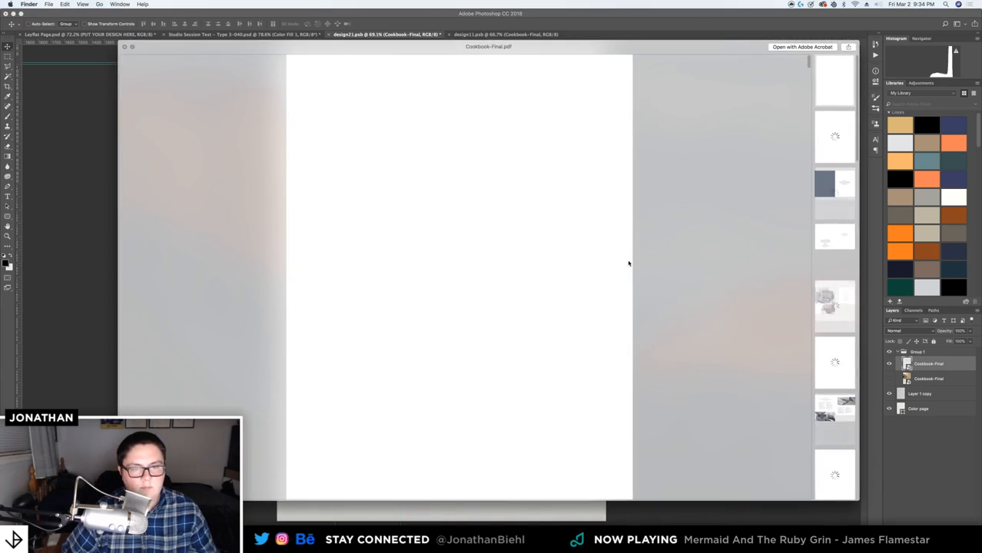
{"action": "scroll", "coordinate": [836, 297], "scroll_direction": "down", "scroll_amount": 5}
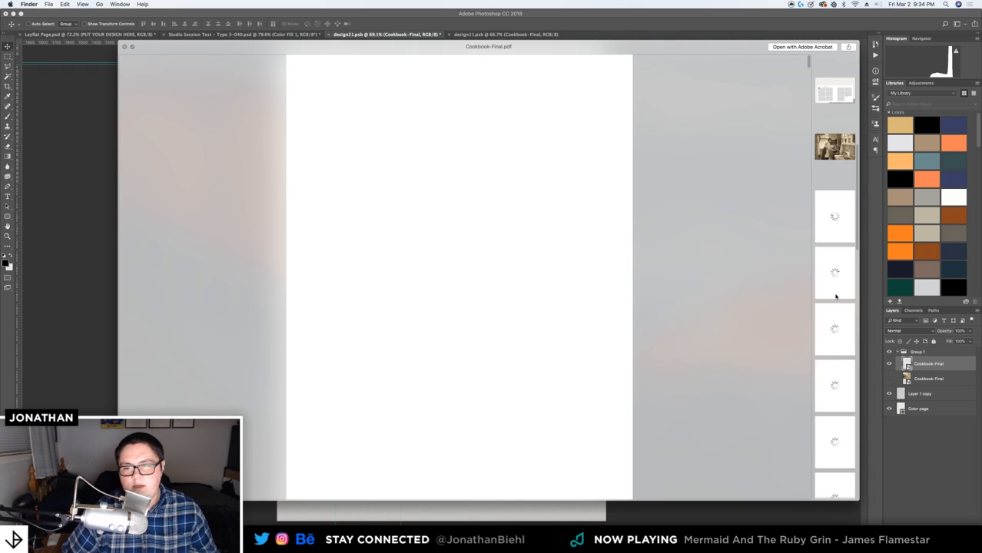
{"action": "scroll", "coordinate": [841, 208], "scroll_direction": "up", "scroll_amount": 2}
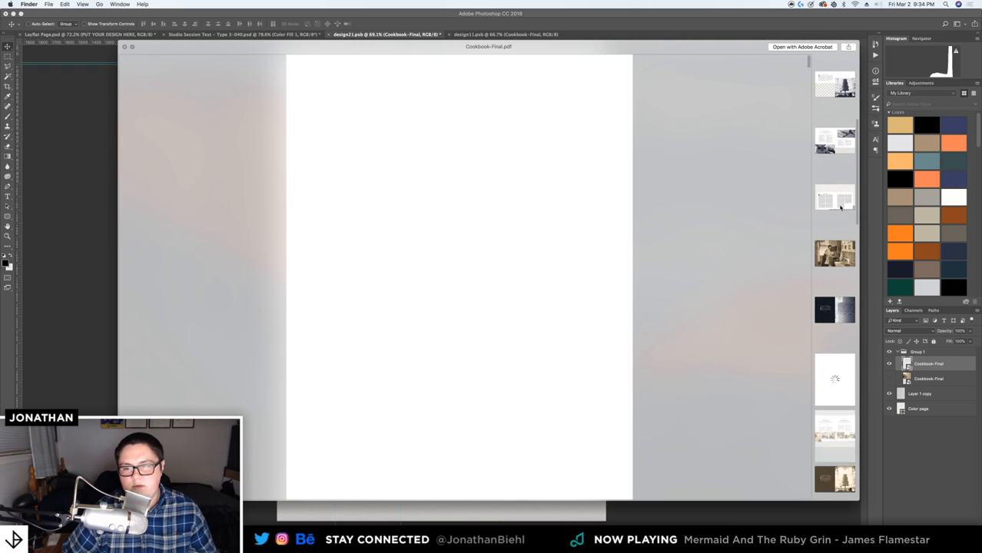
{"action": "scroll", "coordinate": [826, 322], "scroll_direction": "down", "scroll_amount": 5}
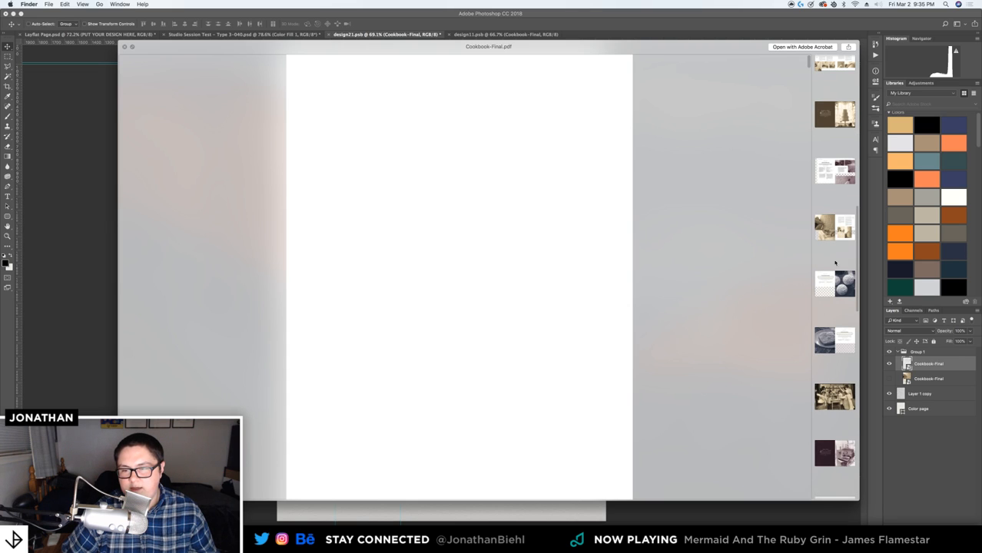
{"action": "scroll", "coordinate": [835, 263], "scroll_direction": "down", "scroll_amount": 4}
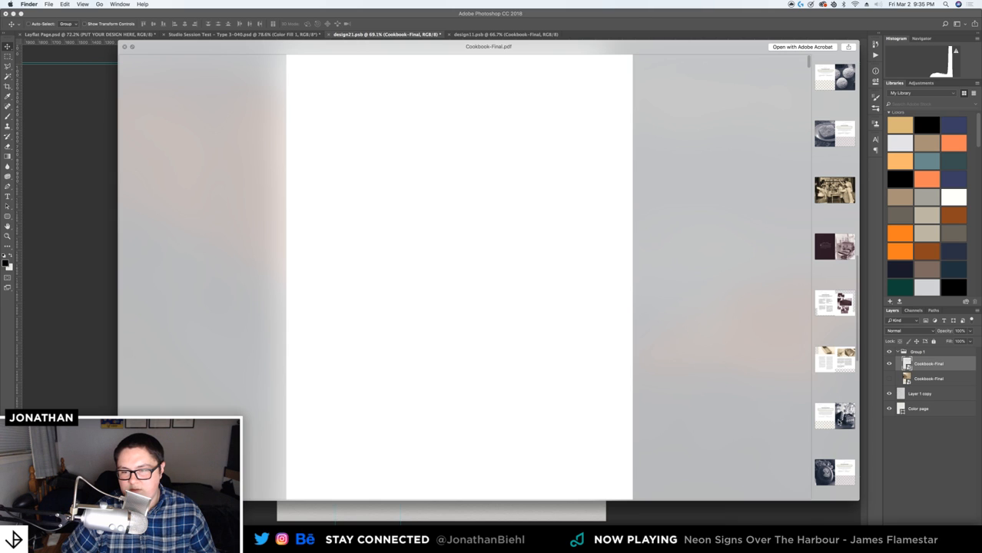
{"action": "left_click", "coordinate": [836, 417]}
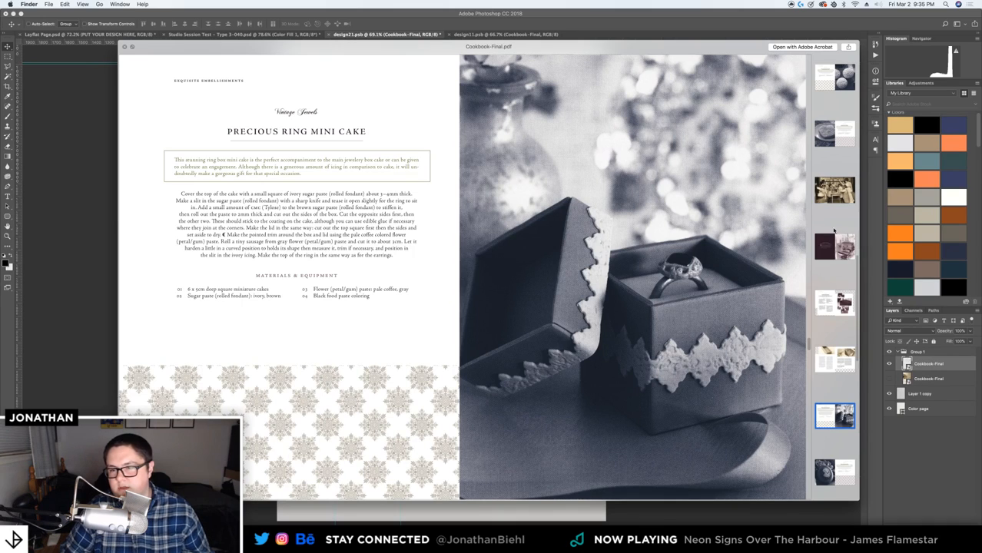
{"action": "scroll", "coordinate": [833, 230], "scroll_direction": "up", "scroll_amount": 5}
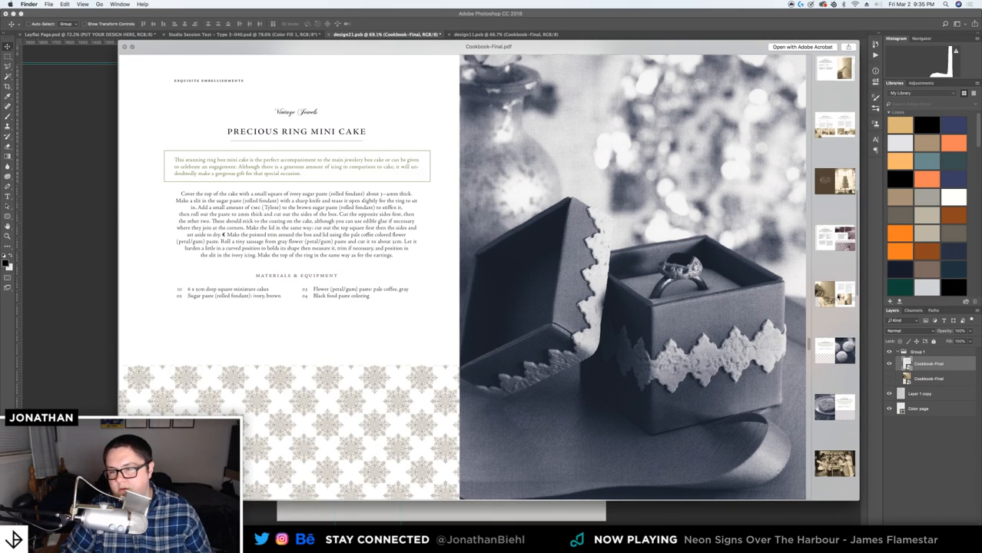
{"action": "left_click", "coordinate": [838, 296]}
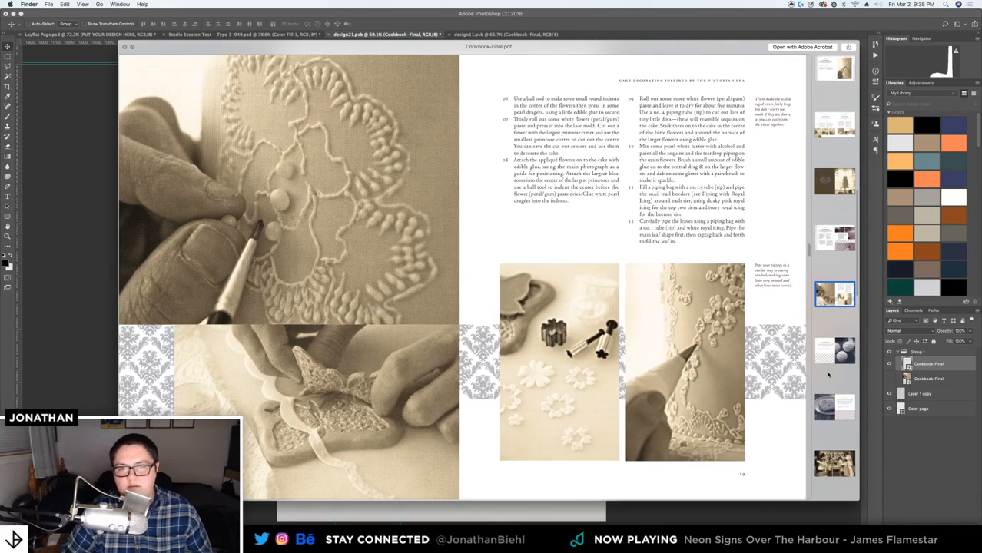
{"action": "left_click", "coordinate": [831, 359]}
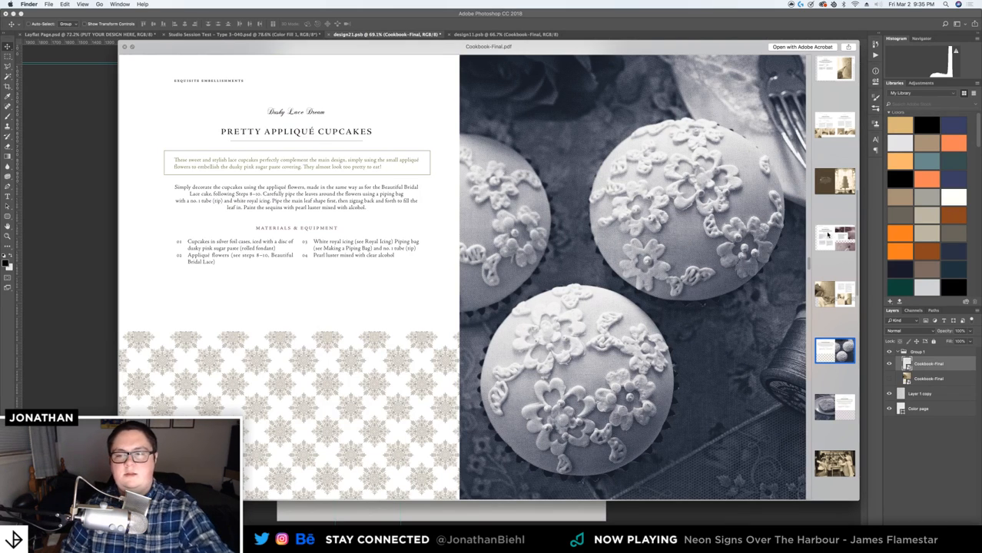
{"action": "left_click", "coordinate": [830, 239]}
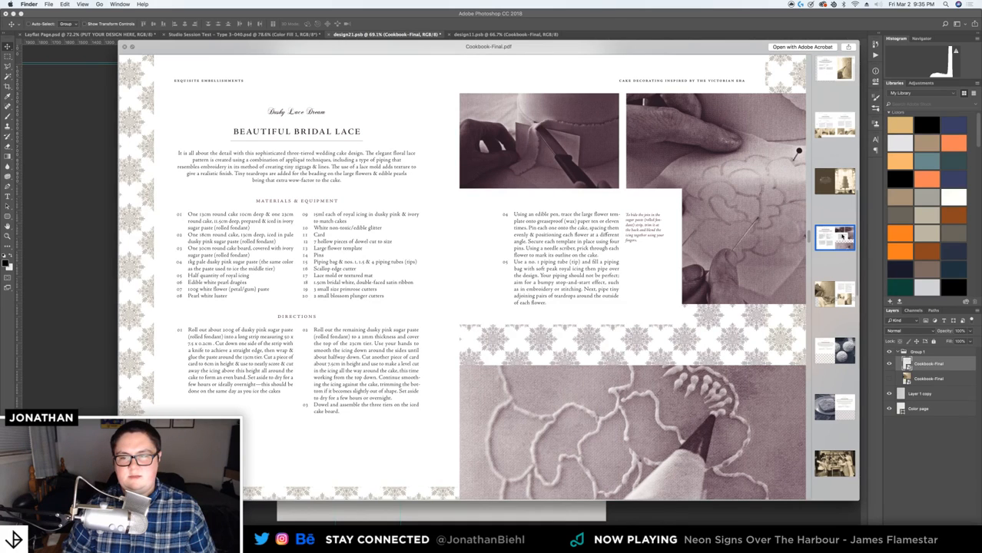
{"action": "left_click", "coordinate": [834, 354]}
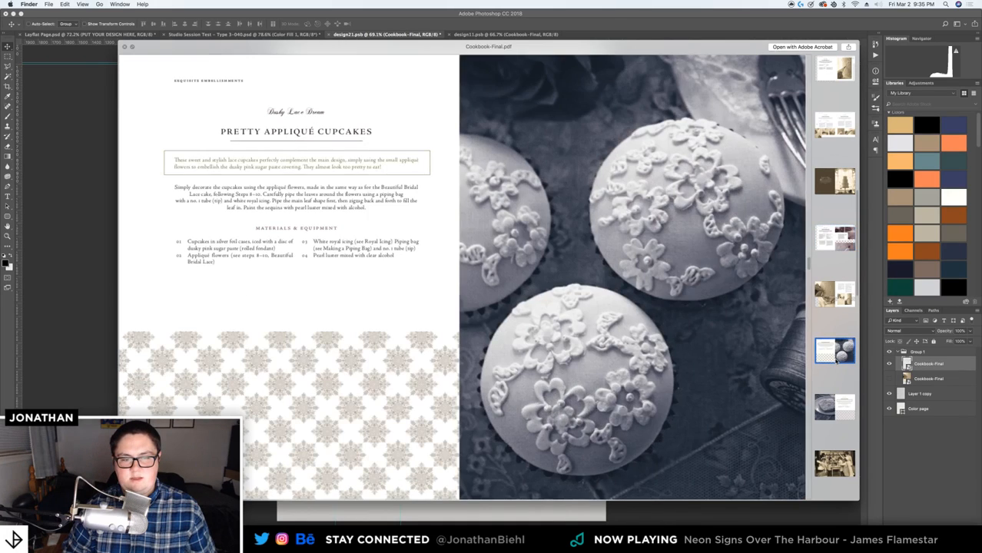
{"action": "left_click", "coordinate": [828, 243]}
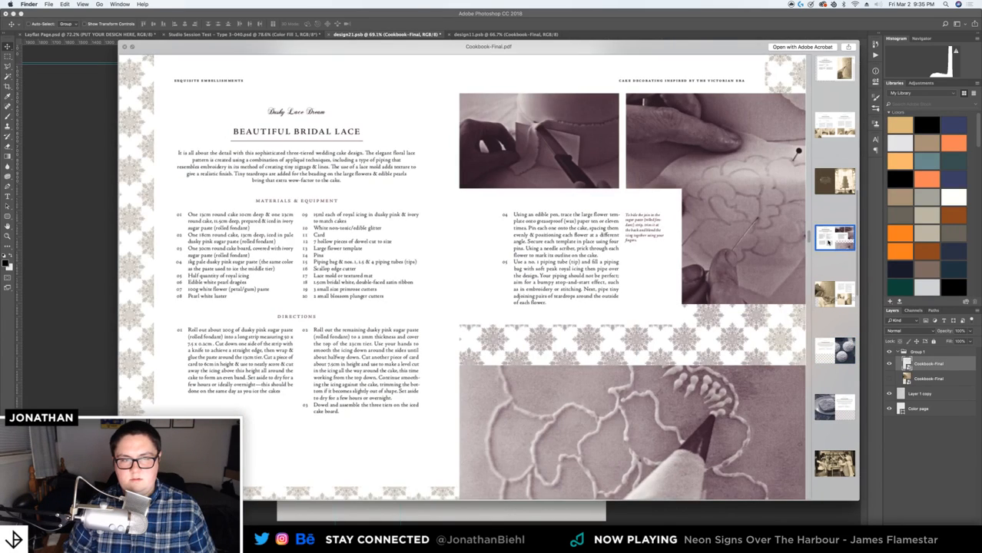
{"action": "left_click", "coordinate": [826, 355]}
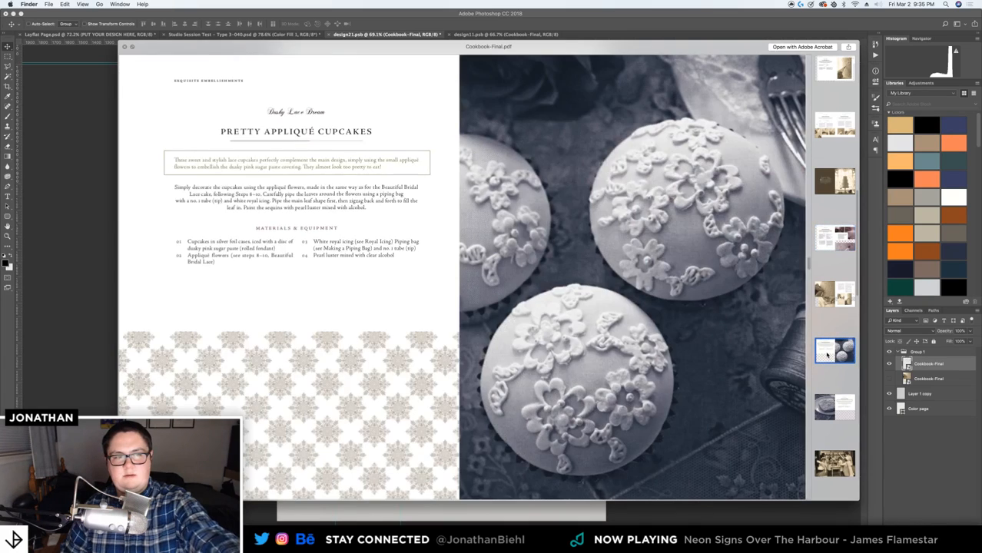
{"action": "left_click", "coordinate": [123, 47]}
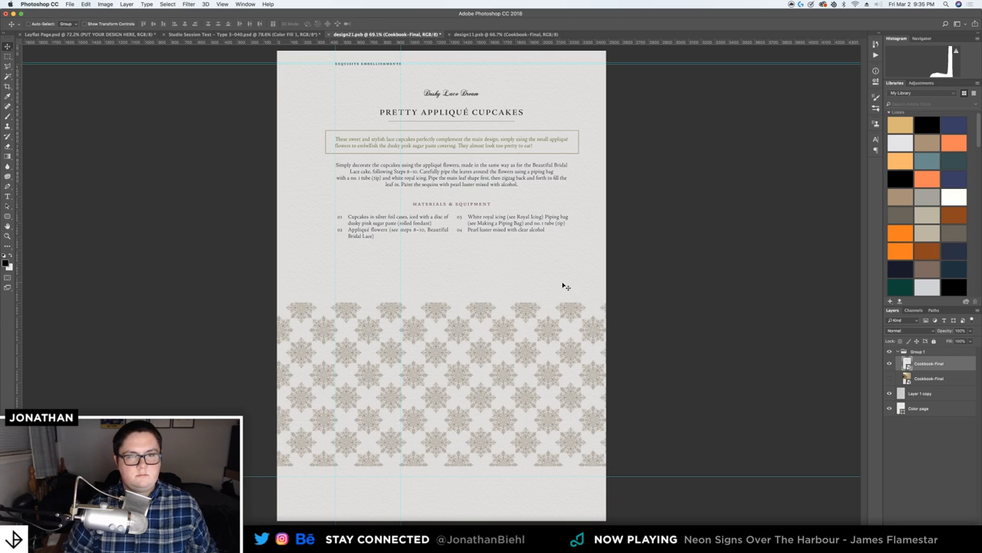
Delete the shifted Pretty Appliqué Cupcakes layer from Group 1
{"action": "key", "text": "ctrl+Tab"}
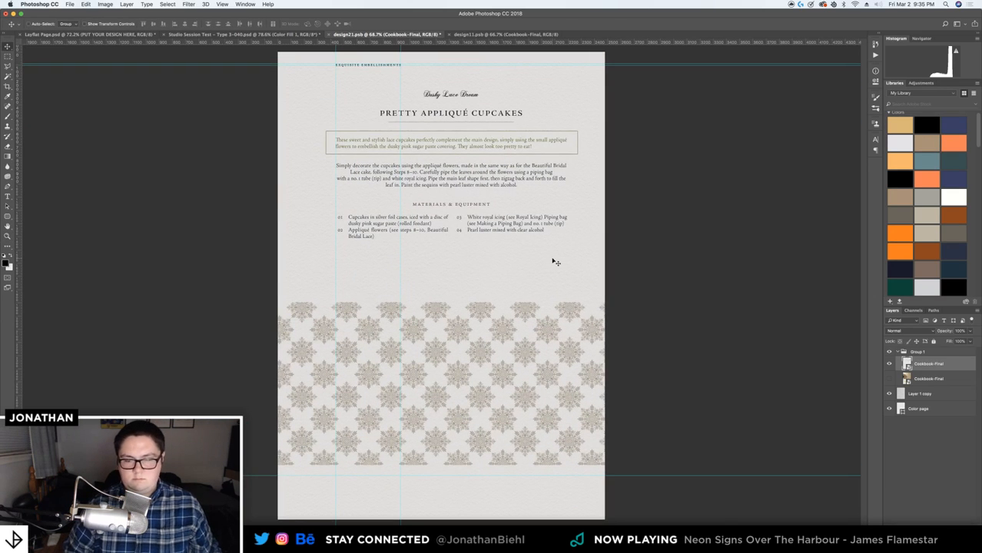
{"action": "key", "text": "Delete"}
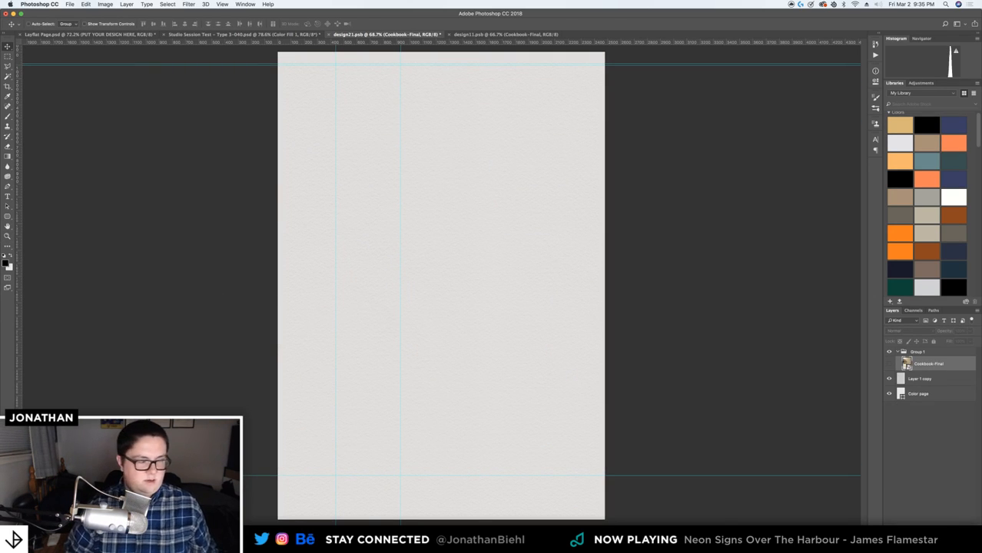
Place the Pretty Appliqué Cupcakes spread from Cookbook-Final.pdf into Group 1 of the left-page smart object
{"action": "left_click_drag", "start_coordinate": [164, 310], "coordinate": [406, 209]}
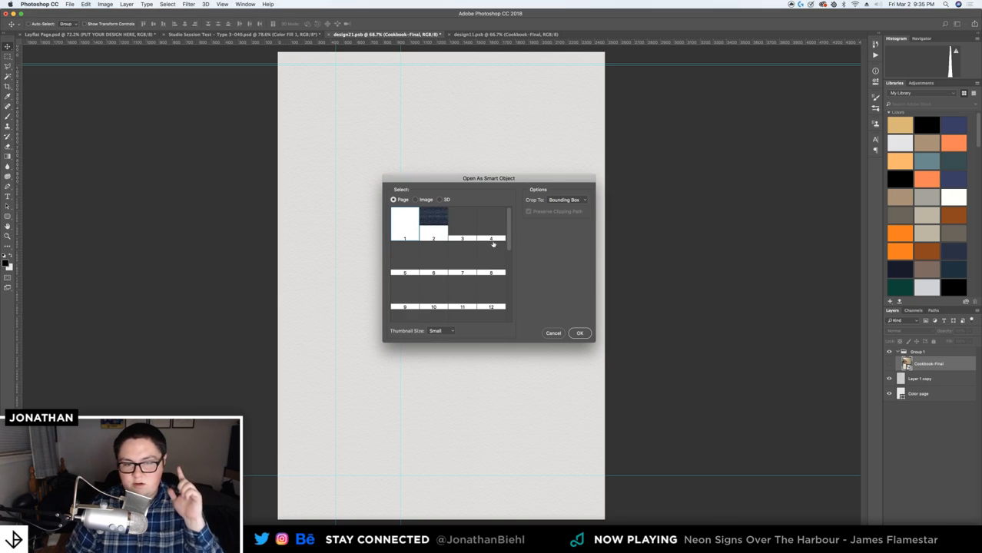
{"action": "scroll", "coordinate": [500, 248], "scroll_direction": "down", "scroll_amount": 2}
{"action": "scroll", "coordinate": [513, 248], "scroll_direction": "down", "scroll_amount": 1}
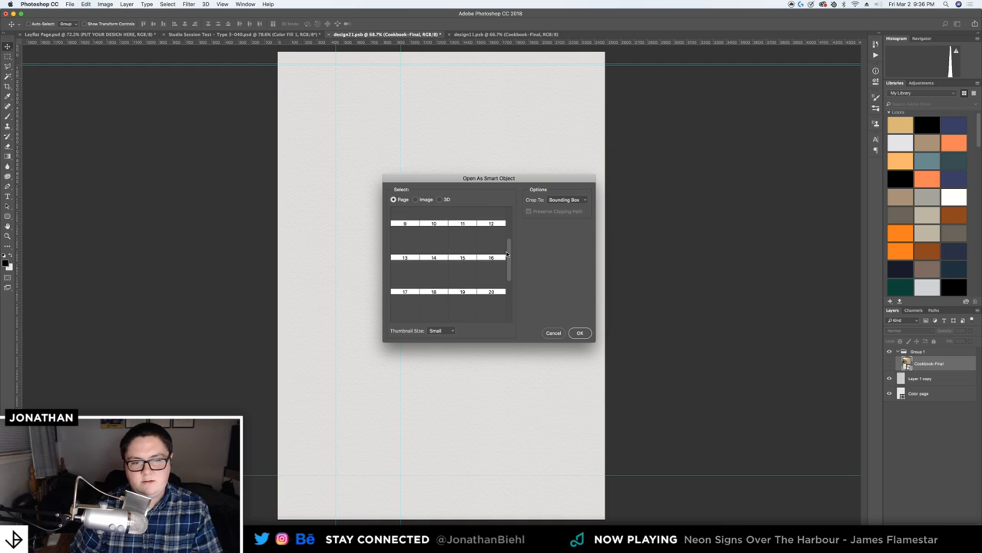
{"action": "left_click", "coordinate": [578, 333]}
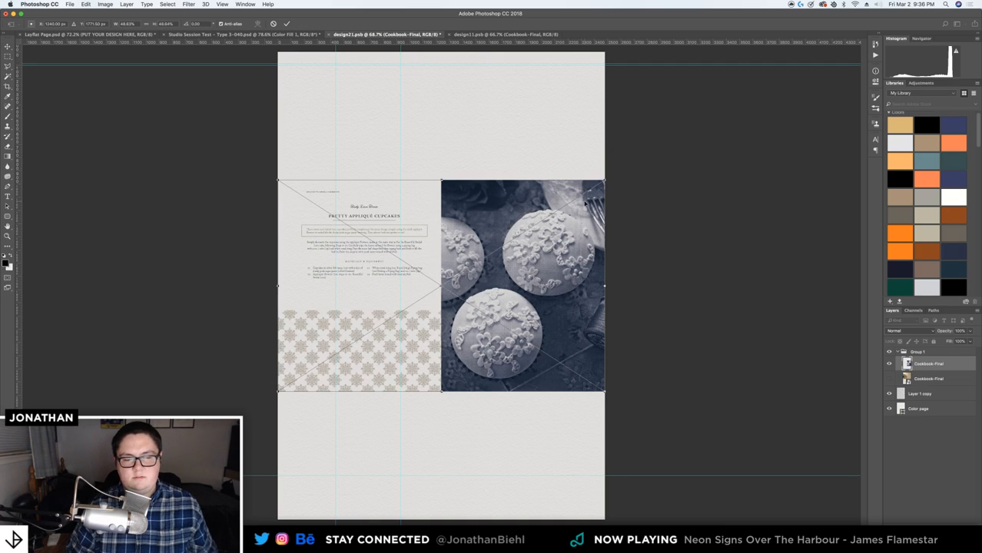
Scale the placed spread proportionally from the canvas's upper-left corner until its text page fills the canvas width down to the lower guide
{"action": "left_click_drag", "start_coordinate": [604, 185], "coordinate": [801, 53]}
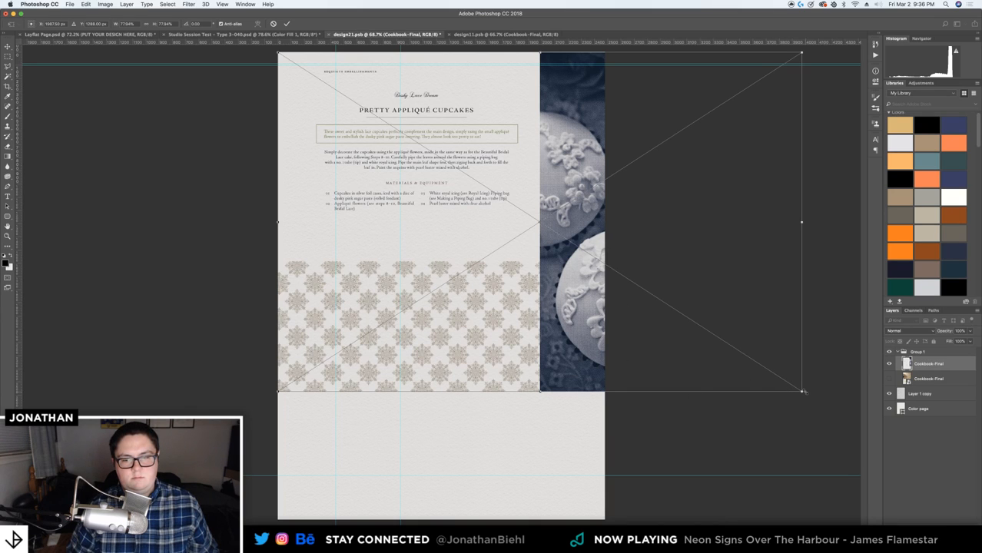
{"action": "left_click_drag", "start_coordinate": [803, 392], "coordinate": [949, 450]}
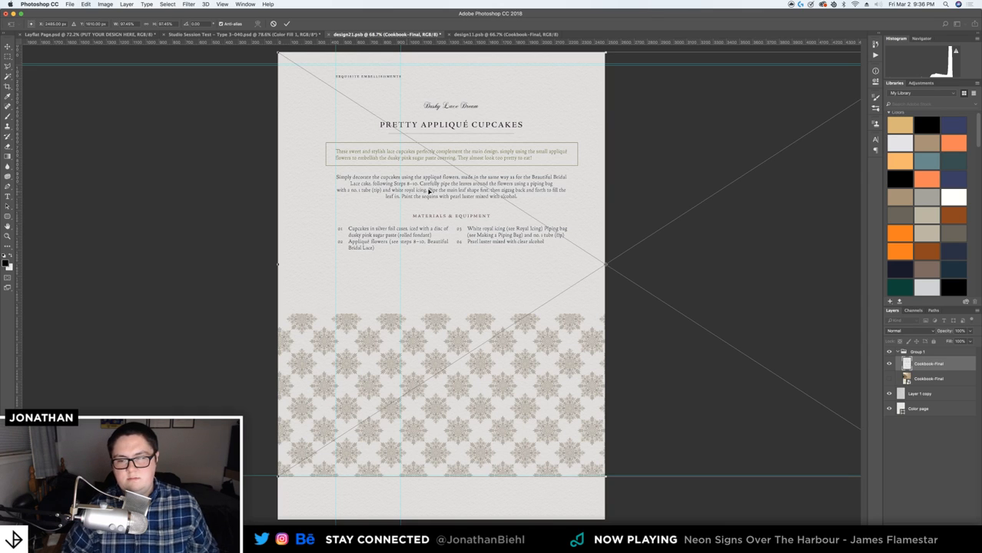
{"action": "key", "text": "Return"}
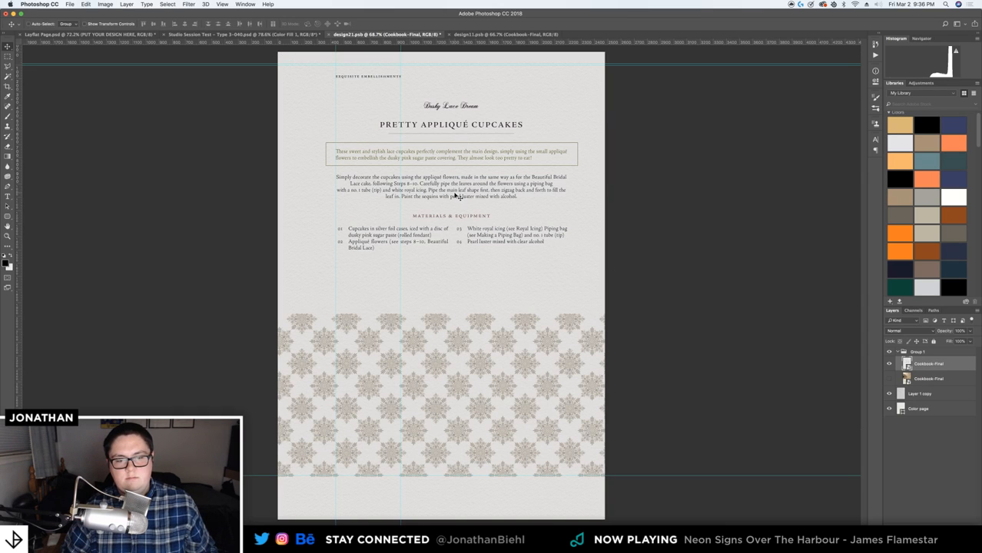
Undo the shift of the spread toward its cupcake photo page and save the left-page contents
{"action": "key", "text": "Up"}
{"action": "key", "text": "Up"}
{"action": "key", "text": "Up"}
{"action": "key", "text": "Up"}
{"action": "key", "text": "Up"}
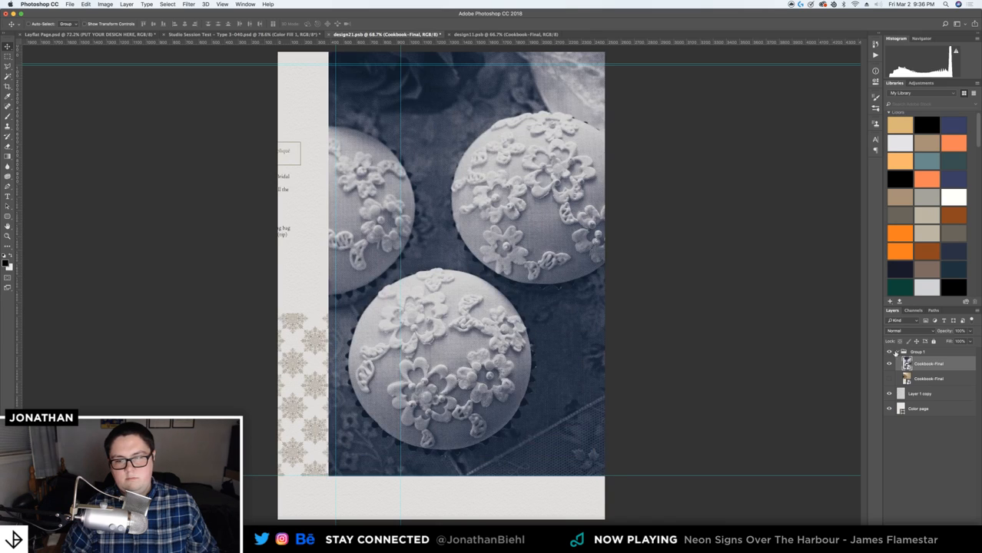
{"action": "key", "text": "super+z"}
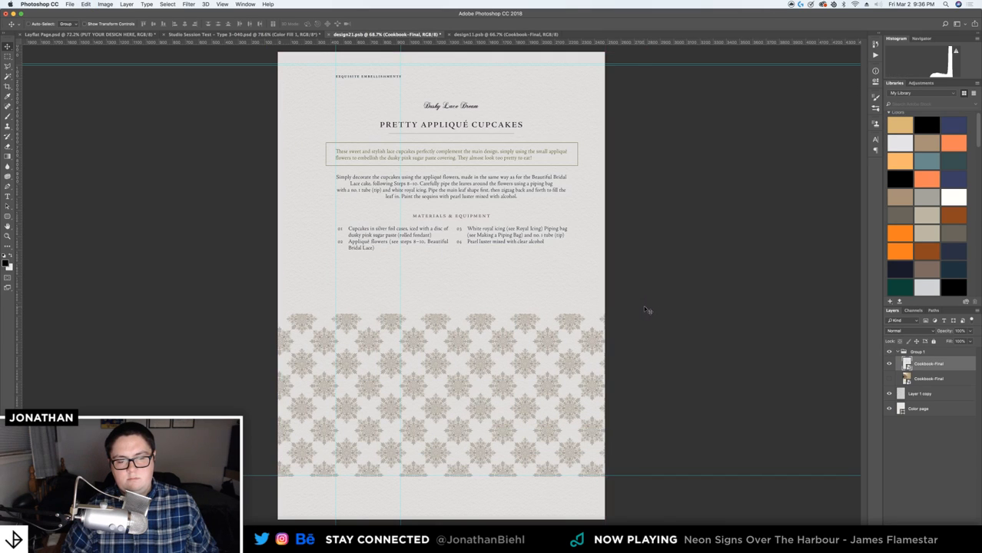
{"action": "key", "text": "super+s"}
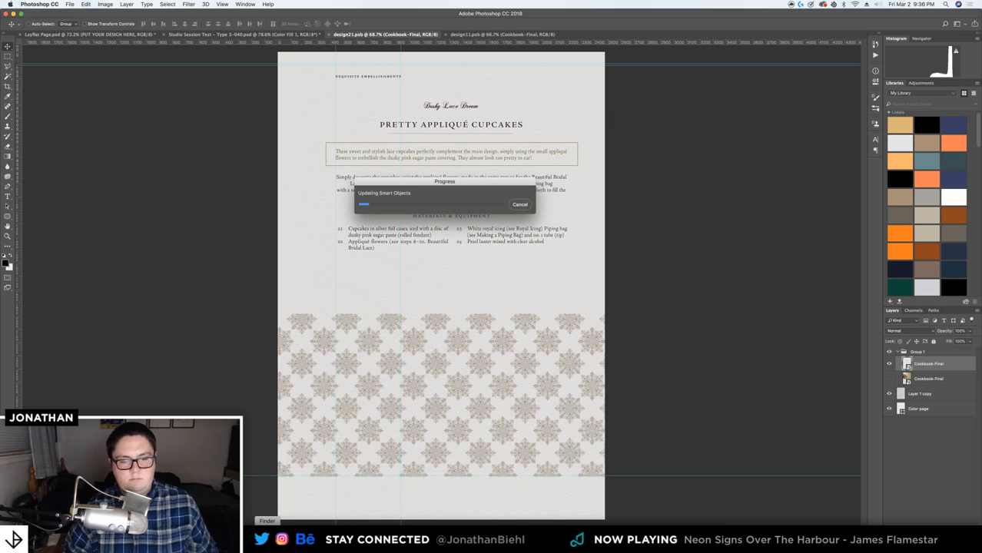
Preview Cookbook-Final.pdf in Finder and examine the headers on the Introduction, Classic Timepiece Cookies and clock directions spreads
{"action": "left_click", "coordinate": [266, 540]}
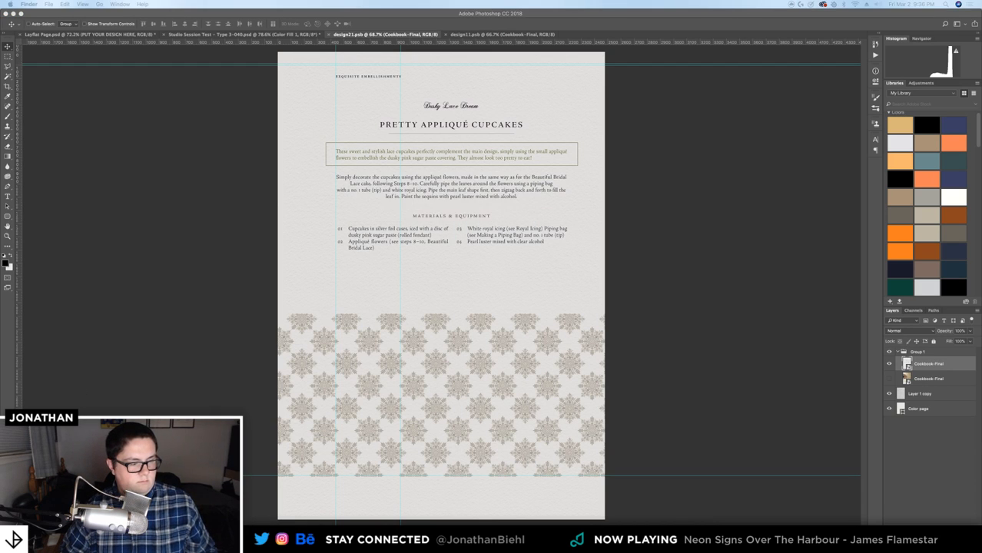
{"action": "key", "text": "space"}
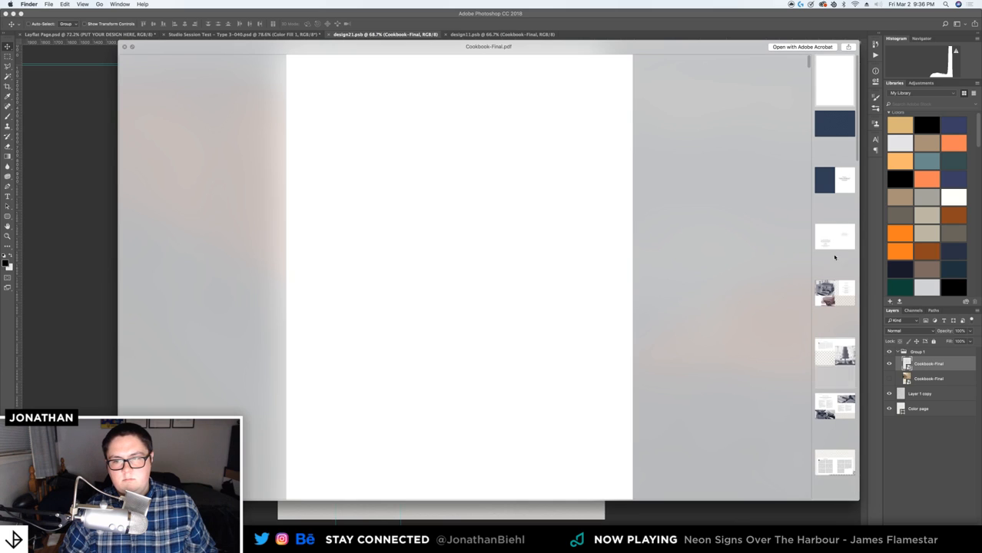
{"action": "left_click", "coordinate": [835, 293]}
{"action": "left_click", "coordinate": [838, 349]}
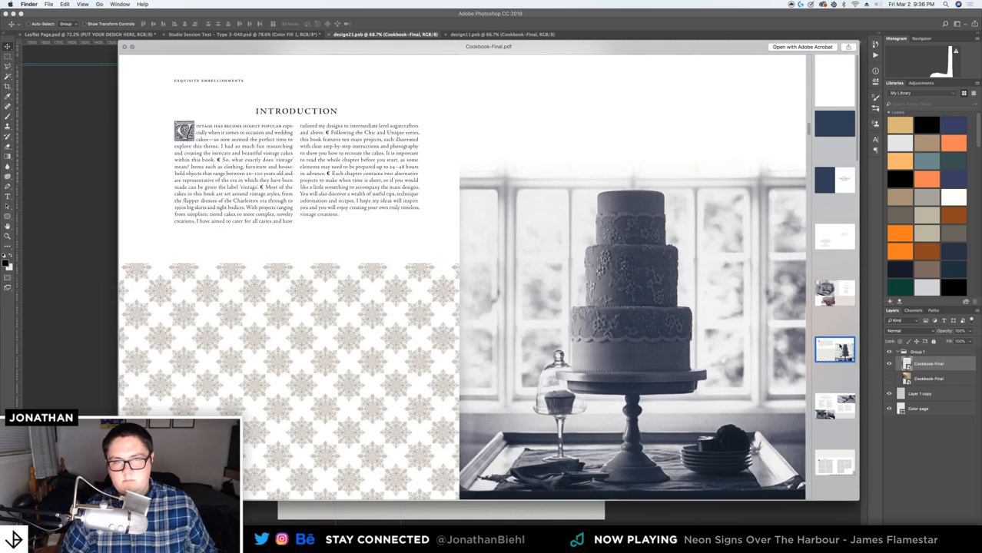
{"action": "left_click", "coordinate": [833, 247]}
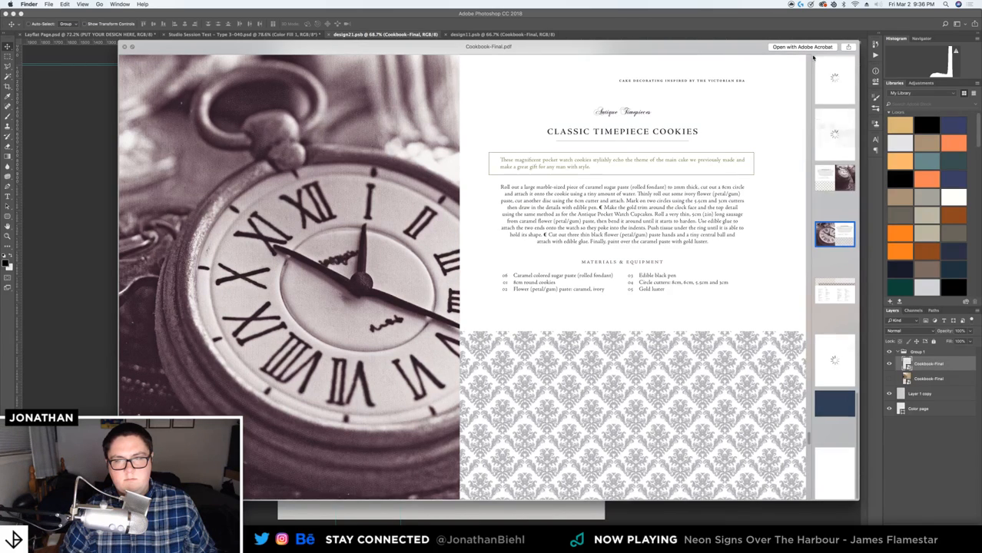
{"action": "left_click", "coordinate": [826, 106]}
{"action": "left_click", "coordinate": [832, 154]}
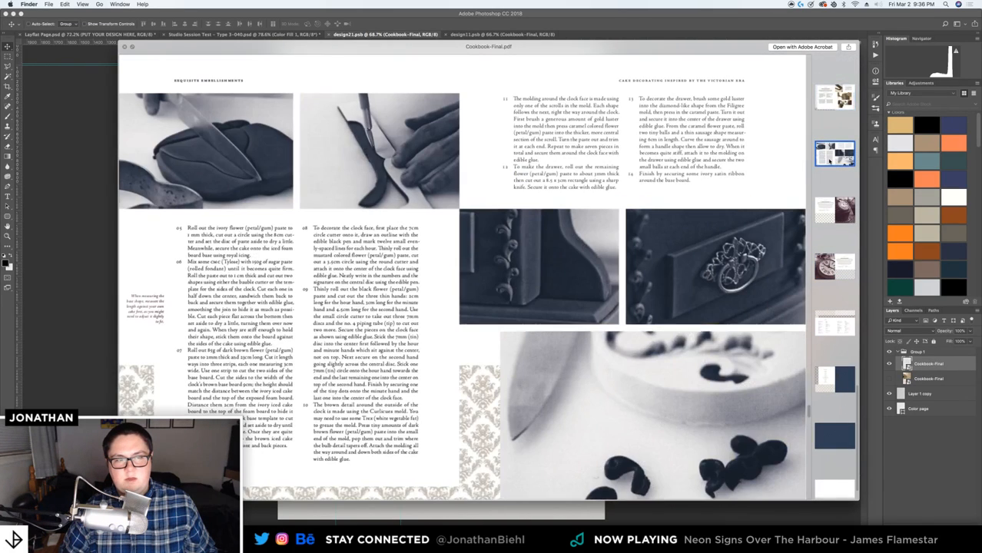
Compare the Dedication, Contents, Precious Ring Mini Cake and Mantel Clock Masterpiece spreads in the PDF, and close the preview
{"action": "left_click", "coordinate": [834, 236]}
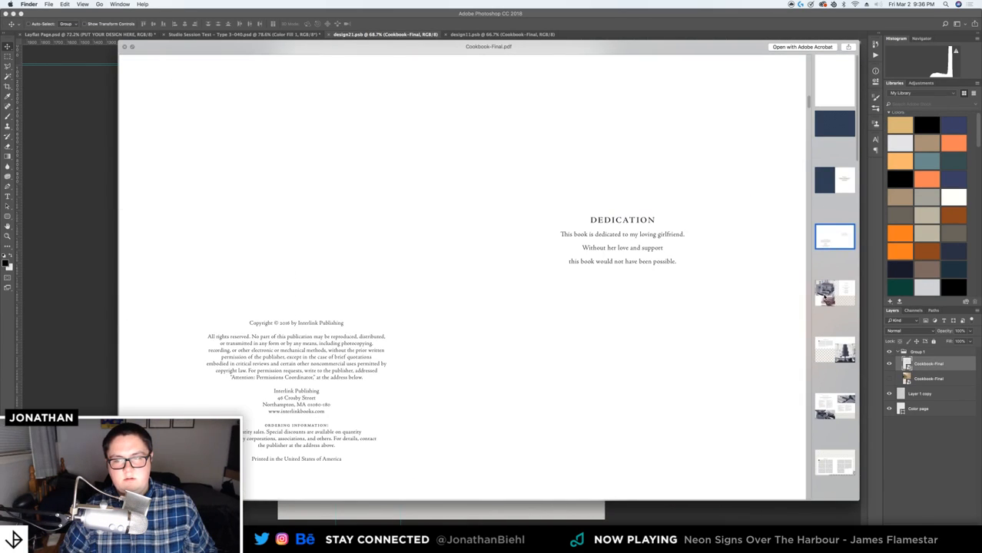
{"action": "left_click", "coordinate": [834, 292]}
{"action": "scroll", "coordinate": [833, 299], "scroll_direction": "down", "scroll_amount": 5}
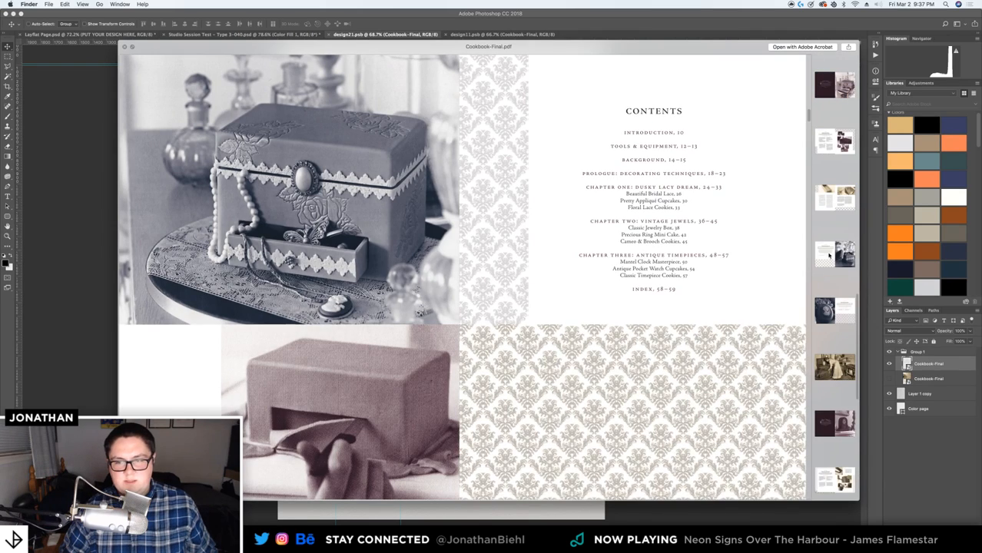
{"action": "left_click", "coordinate": [829, 256]}
{"action": "scroll", "coordinate": [825, 307], "scroll_direction": "down", "scroll_amount": 3}
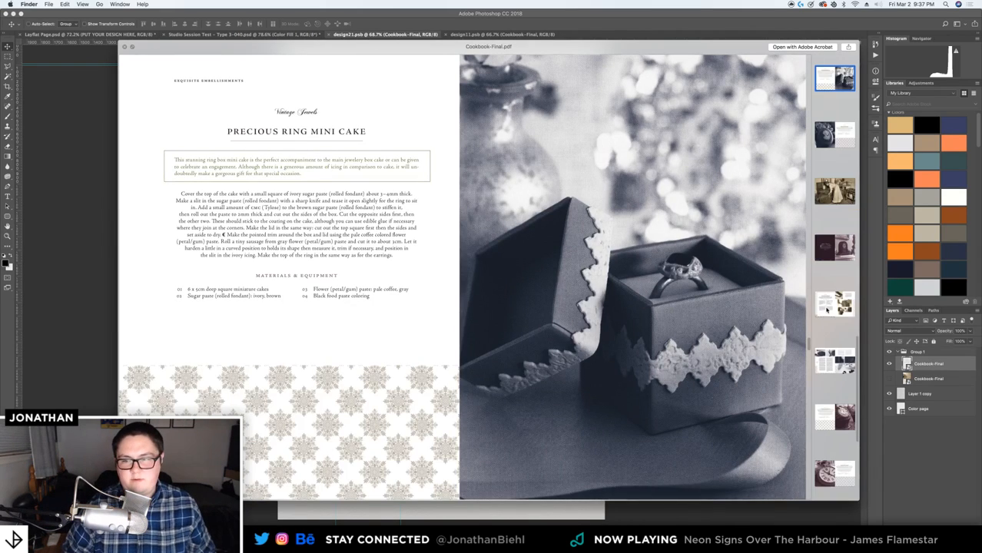
{"action": "left_click", "coordinate": [834, 308]}
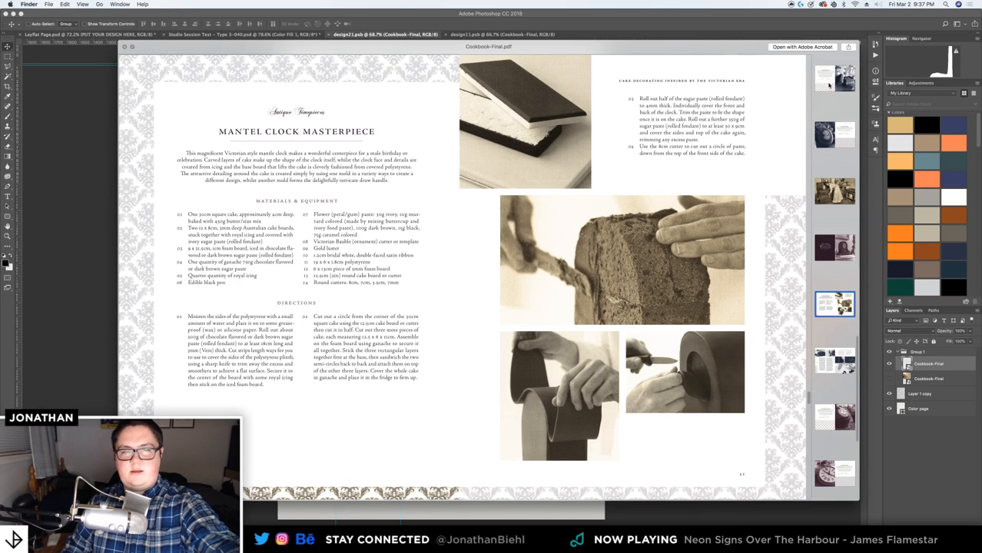
{"action": "left_click", "coordinate": [829, 86]}
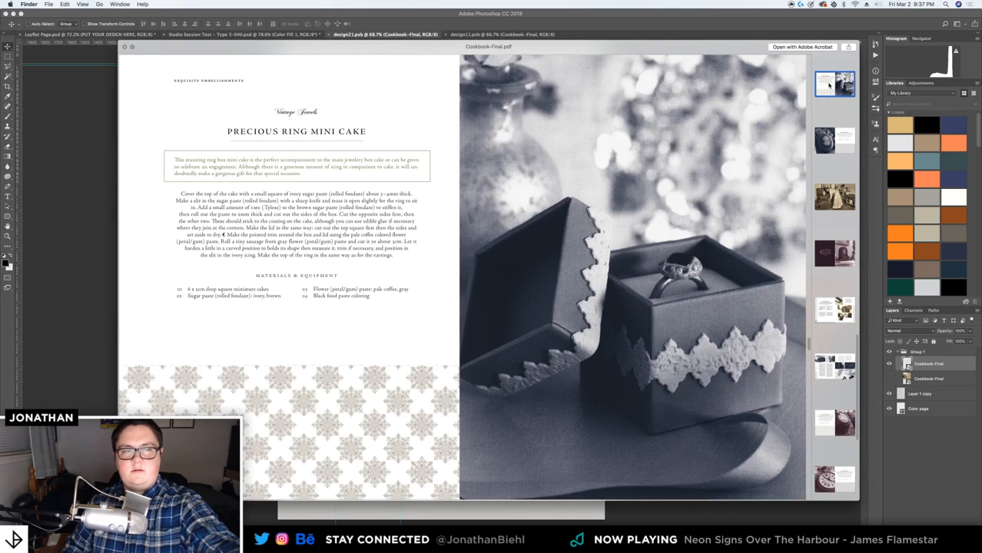
{"action": "left_click", "coordinate": [124, 46]}
{"action": "left_click", "coordinate": [132, 137]}
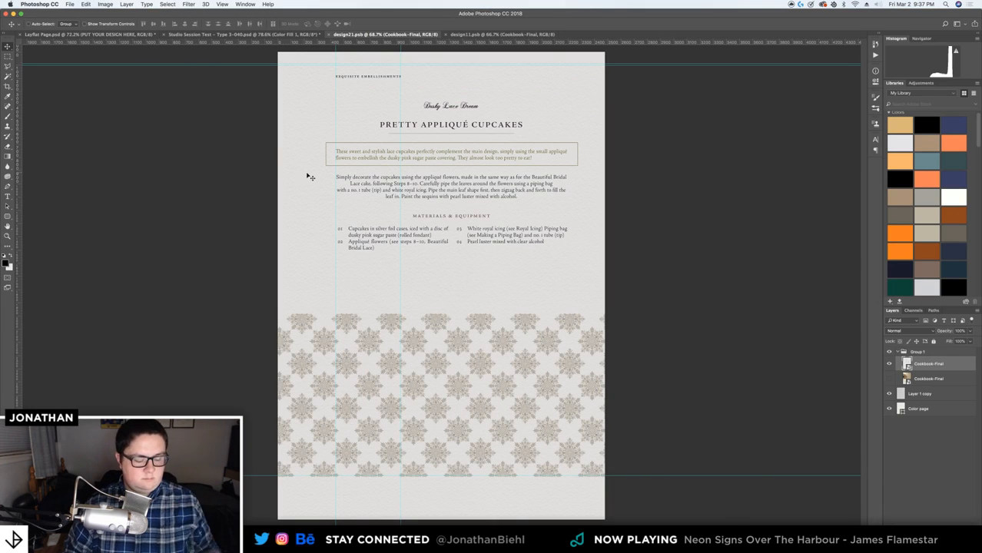
Add a horizontal guide to Layflat Page.psd at the Exquisite Embellishments header of the Pretty Appliqué Cupcakes page
{"action": "left_click", "coordinate": [73, 35]}
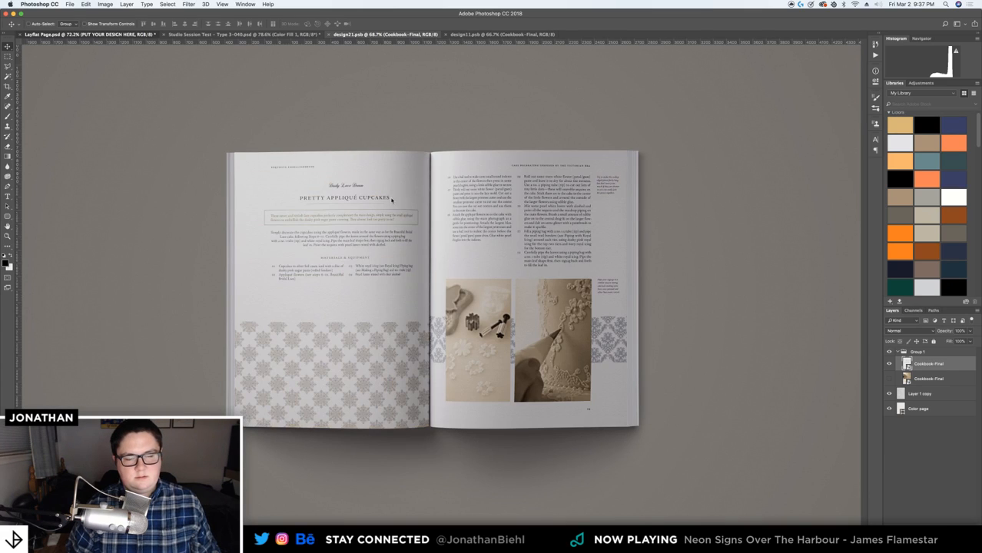
{"action": "key", "text": "z"}
{"action": "left_click_drag", "start_coordinate": [295, 174], "coordinate": [373, 175]}
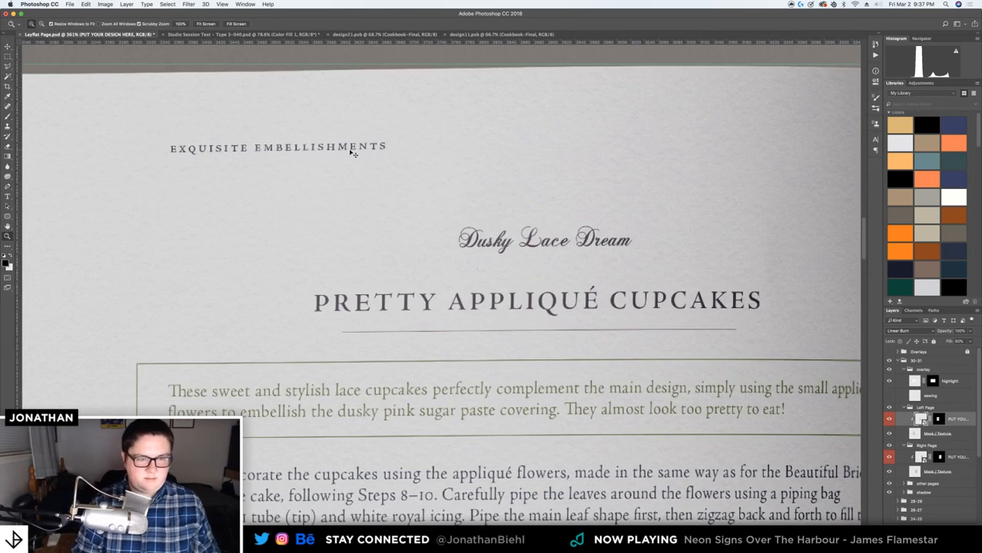
{"action": "left_click_drag", "start_coordinate": [292, 44], "coordinate": [315, 150]}
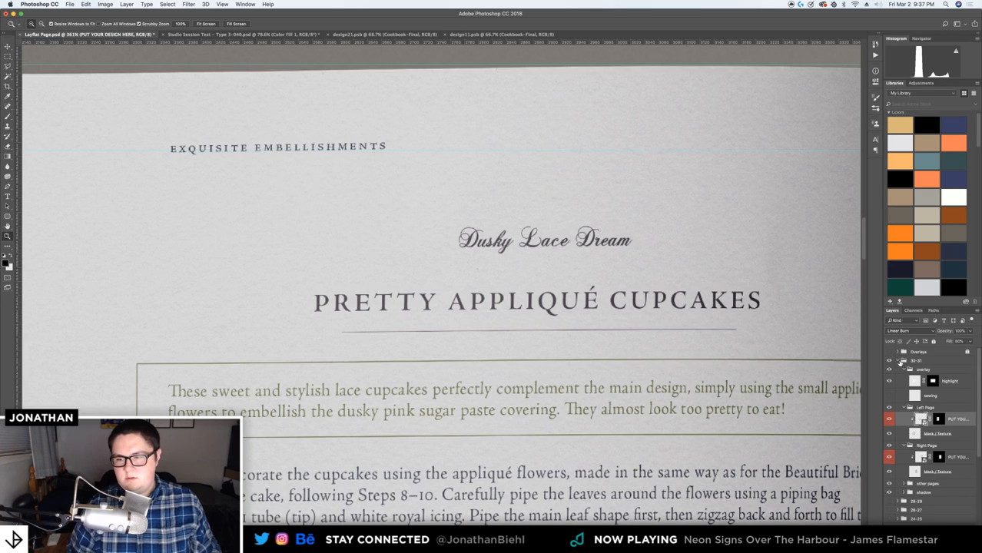
Collapse the 30-31 group and hide it while showing 14-15 to compare the Background spread's header height with the guide
{"action": "left_click", "coordinate": [901, 361]}
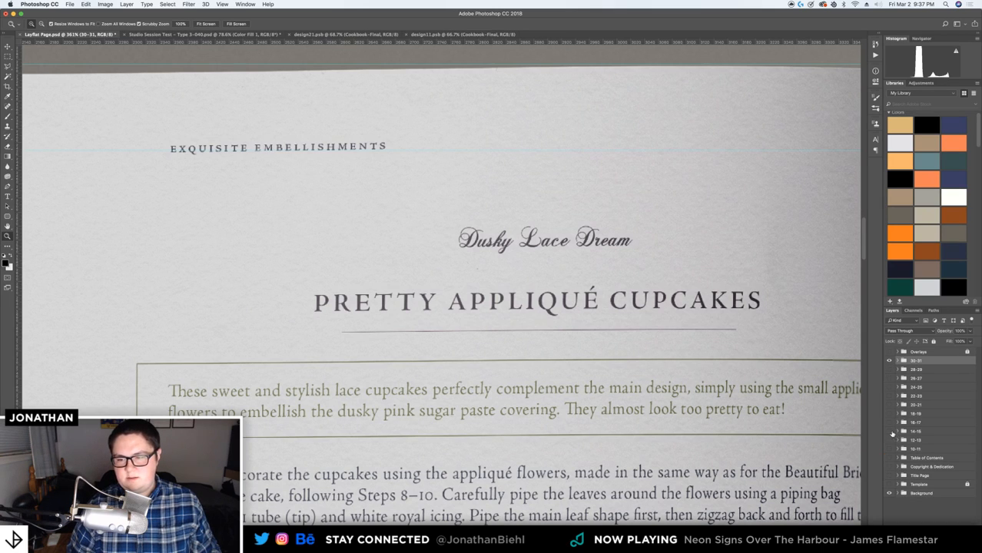
{"action": "left_click", "coordinate": [890, 432]}
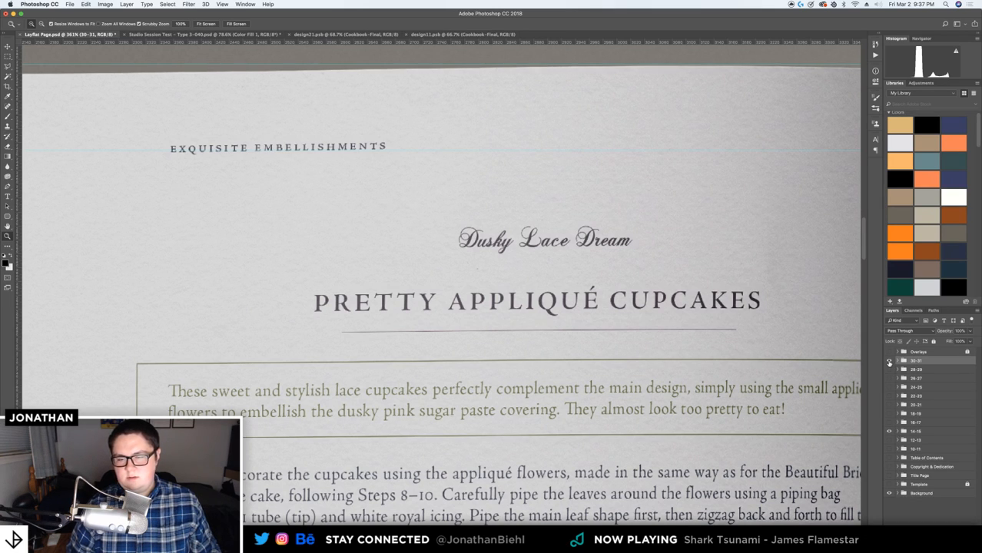
{"action": "left_click", "coordinate": [890, 361]}
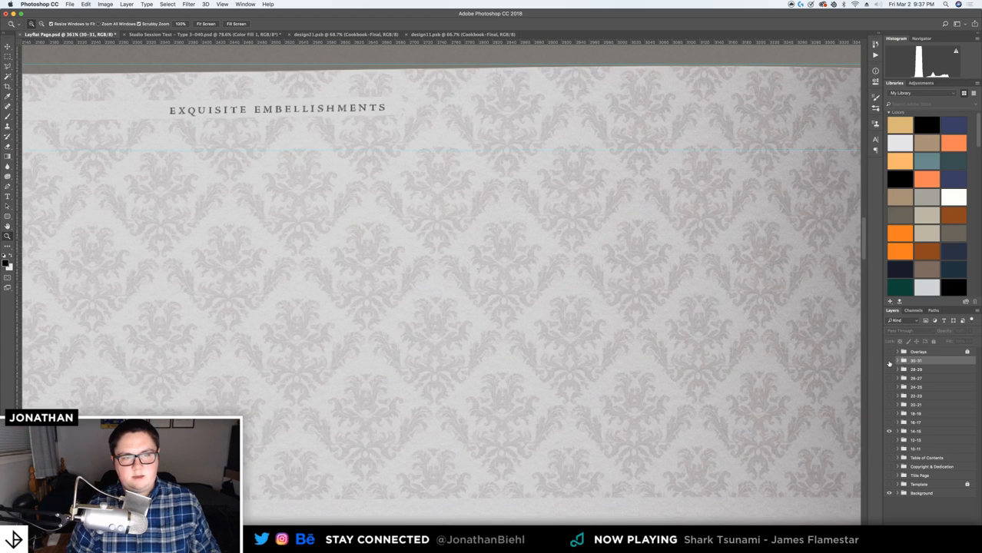
{"action": "left_click", "coordinate": [502, 288], "text": "alt"}
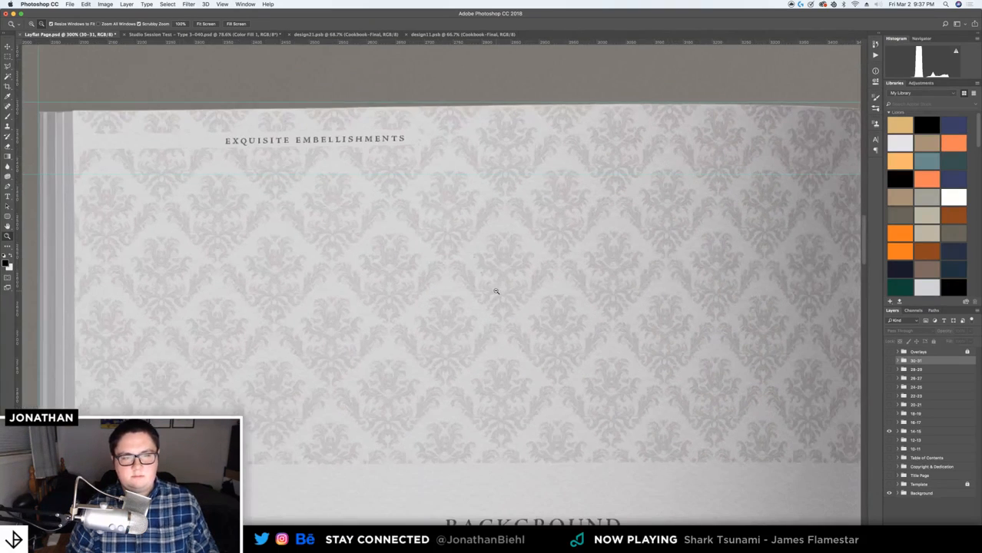
{"action": "left_click", "coordinate": [496, 291], "text": "alt"}
{"action": "left_click", "coordinate": [496, 291], "text": "alt"}
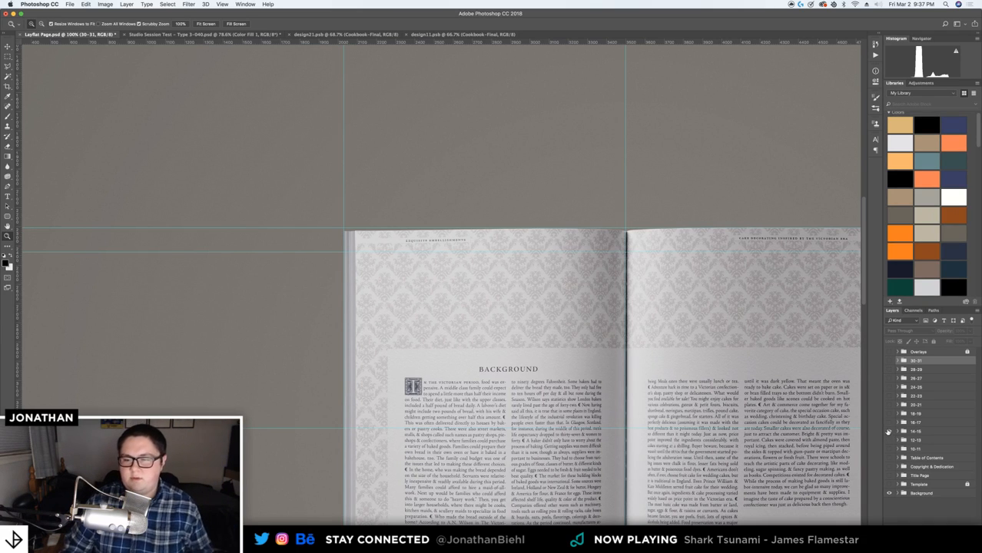
{"action": "left_click_drag", "start_coordinate": [551, 272], "coordinate": [398, 140]}
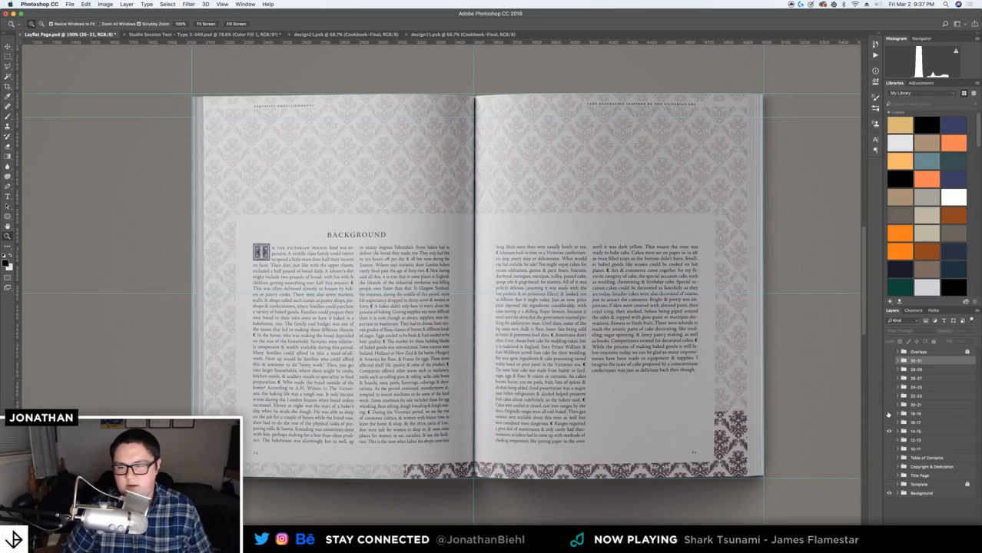
Compare the header heights on the 20-21, 22-23 and 24-25 spreads with the guide by toggling their visibility
{"action": "left_click", "coordinate": [890, 360]}
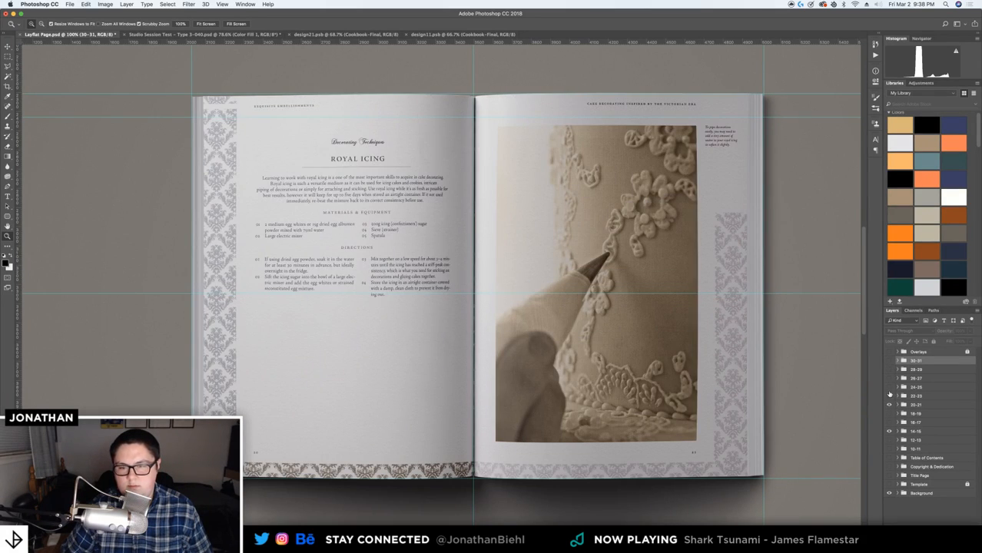
{"action": "left_click", "coordinate": [890, 390]}
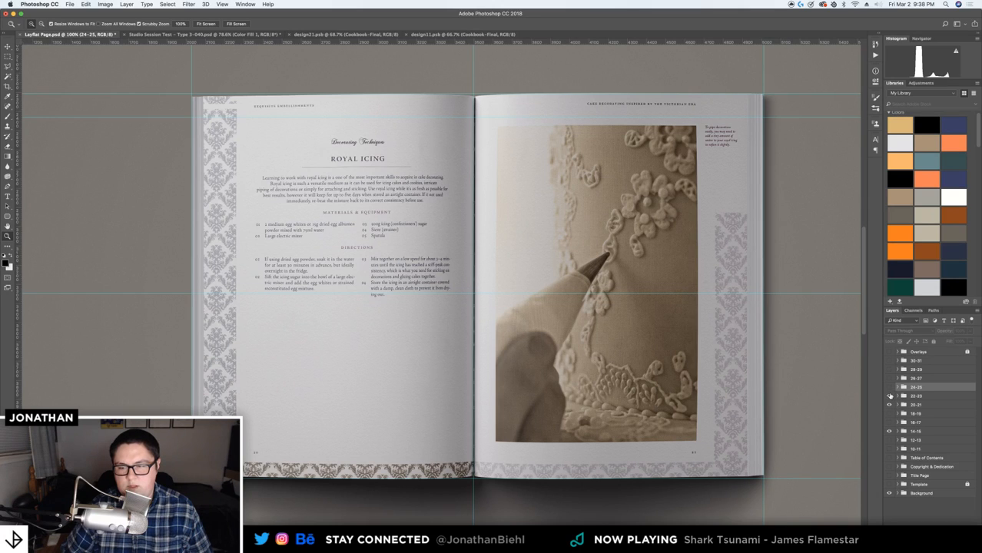
{"action": "left_click", "coordinate": [889, 388]}
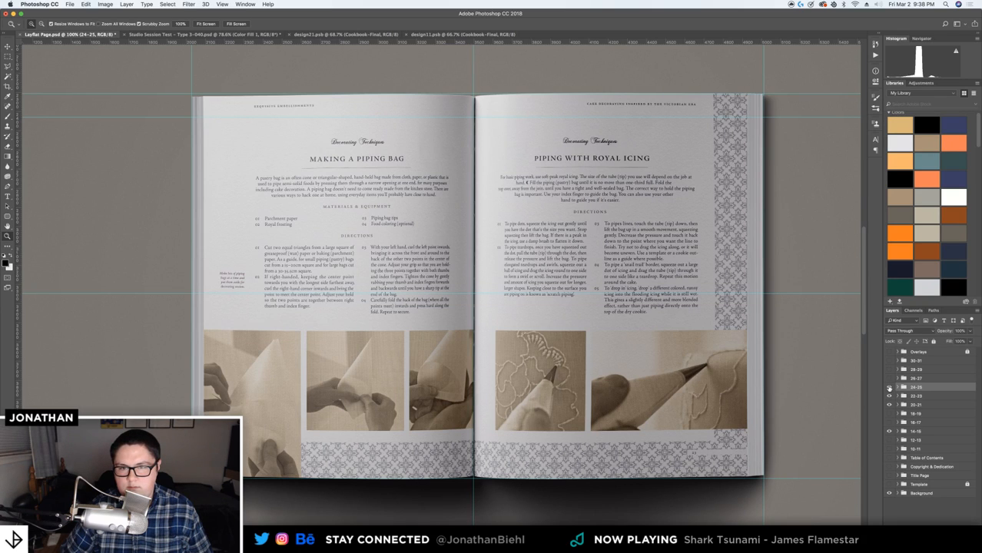
{"action": "left_click", "coordinate": [889, 388]}
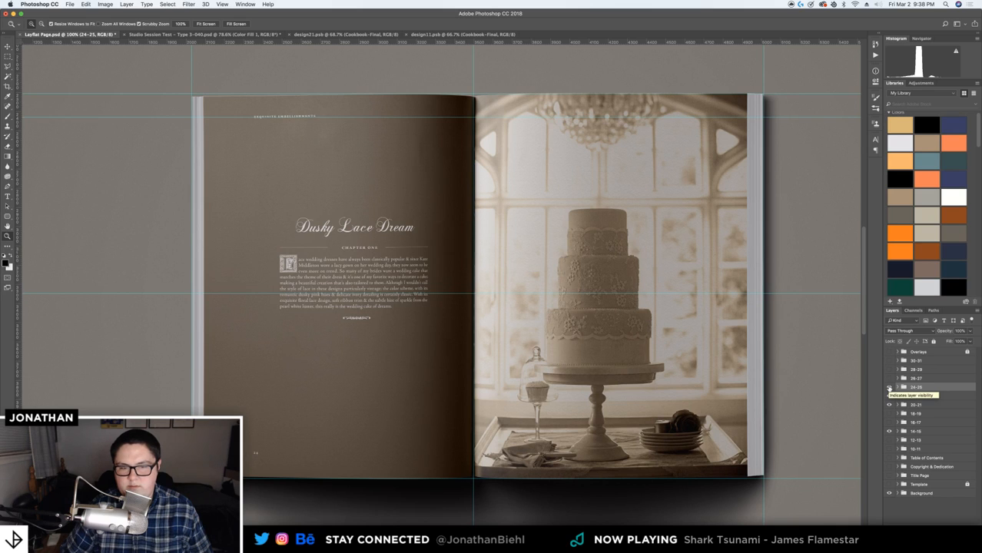
{"action": "left_click", "coordinate": [889, 396]}
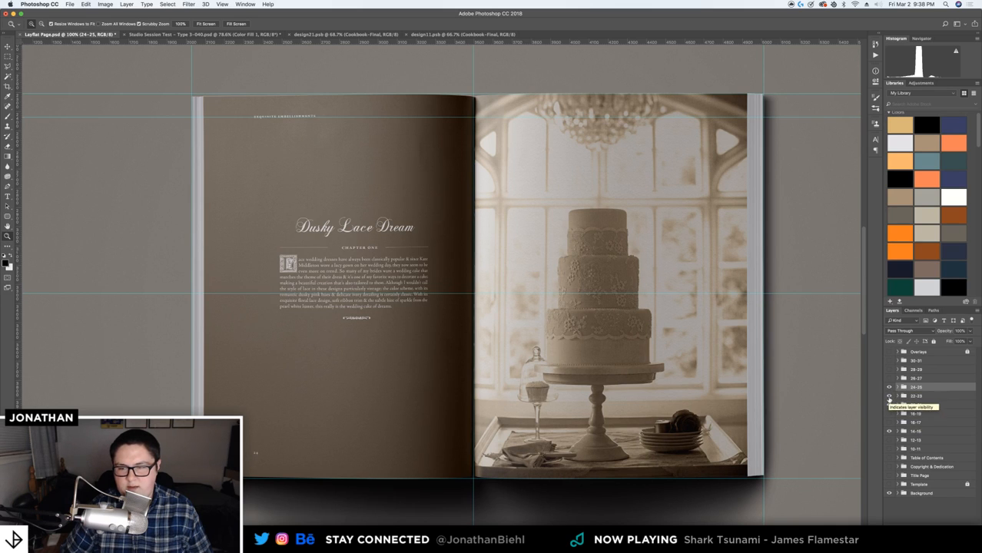
{"action": "left_click", "coordinate": [889, 396]}
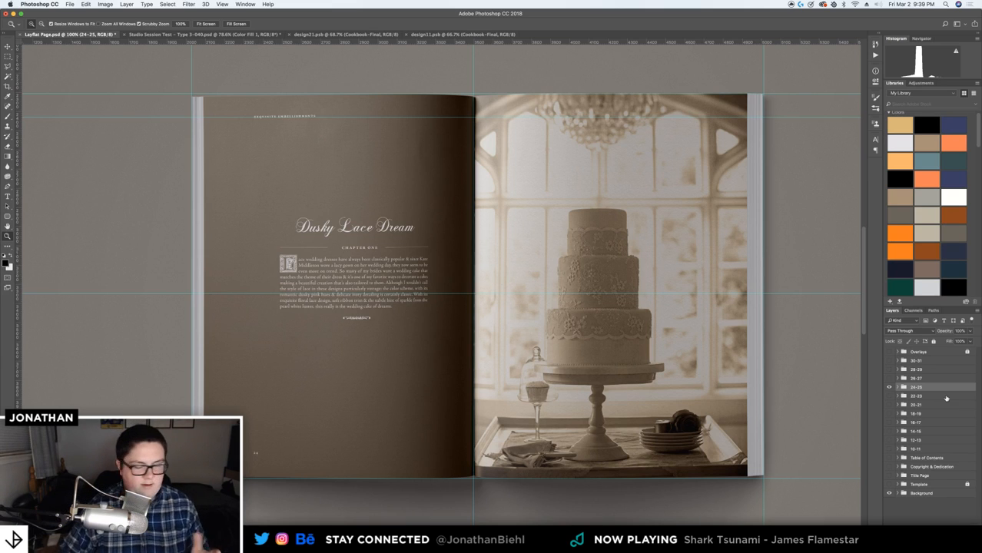
Compare the header heights on the 26-27, 28-29 and 30-31 spreads with the guide, leaving only 30-31 shown
{"action": "left_click", "coordinate": [889, 385]}
{"action": "left_click", "coordinate": [889, 378]}
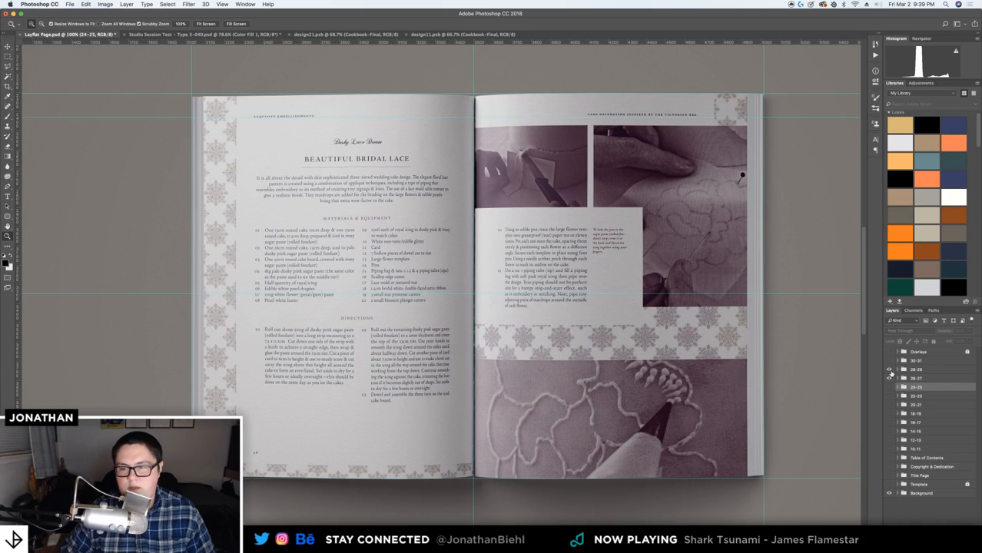
{"action": "left_click", "coordinate": [889, 370]}
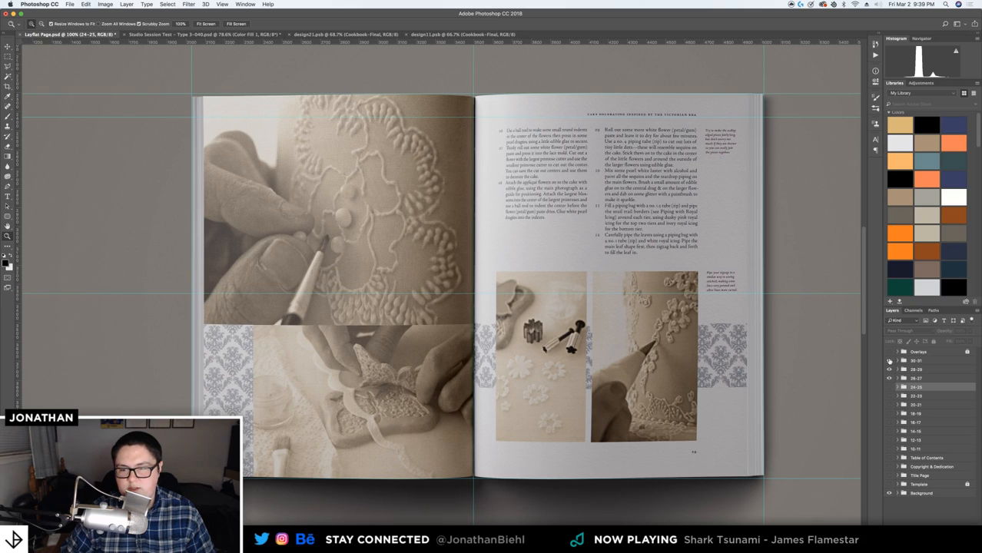
{"action": "left_click", "coordinate": [889, 361]}
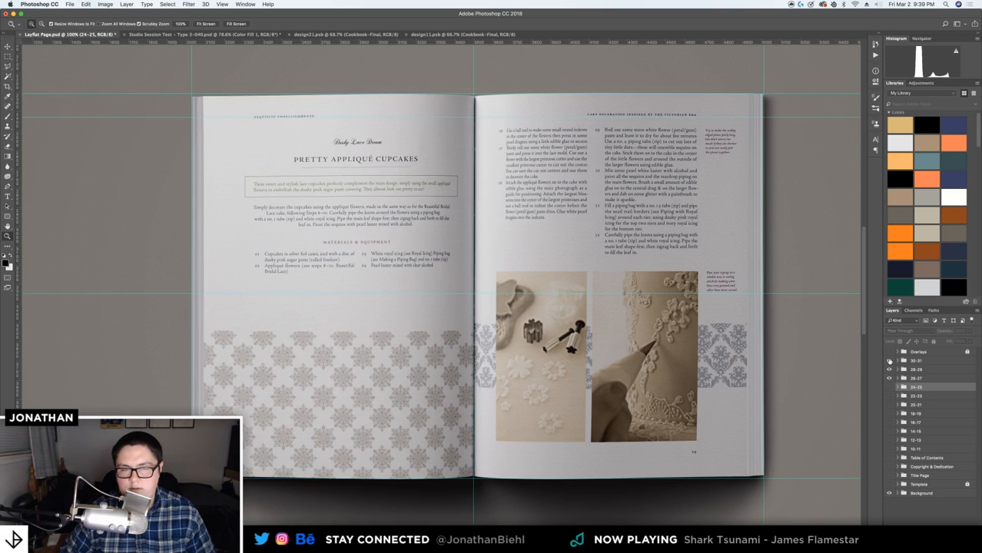
{"action": "left_click", "coordinate": [889, 369]}
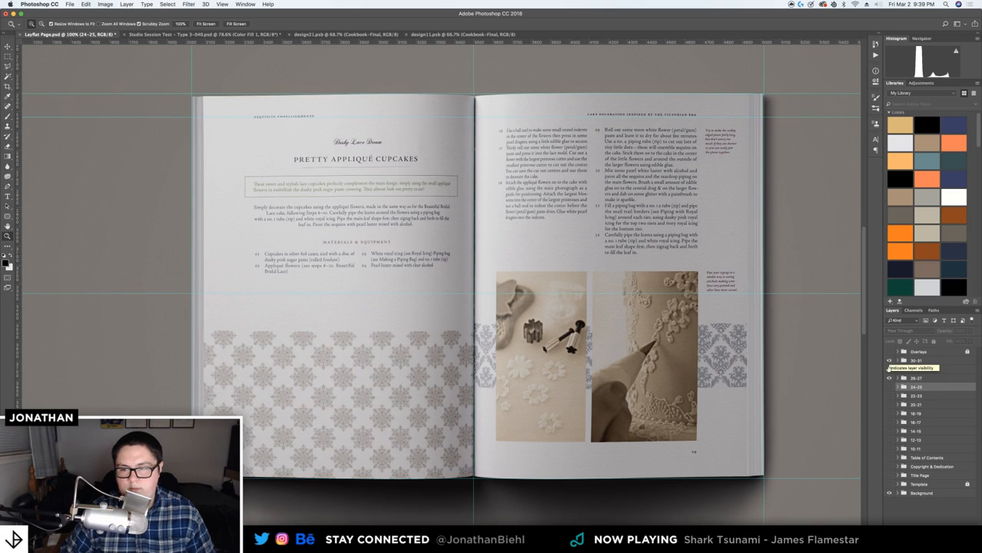
{"action": "left_click", "coordinate": [889, 378]}
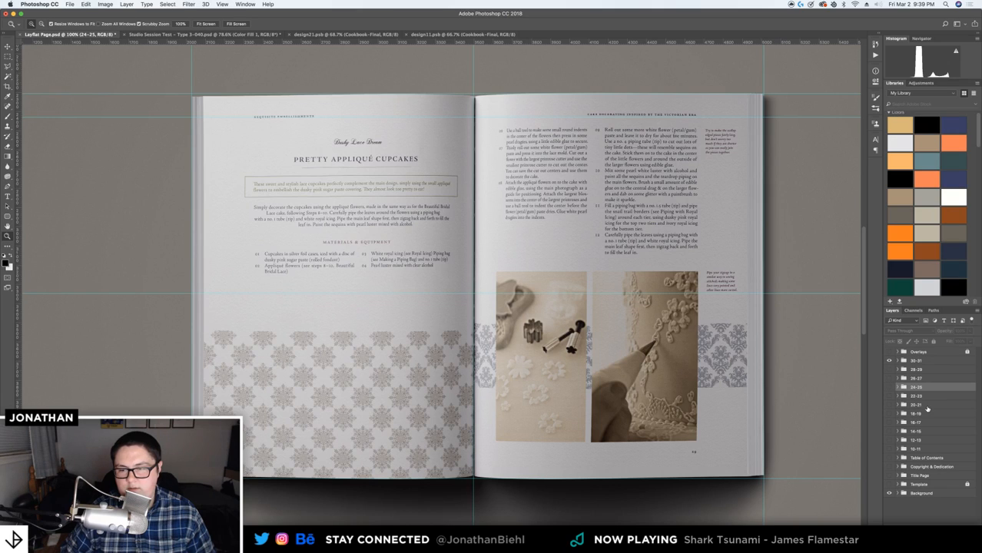
Color-label the spread groups from 22-23 down to 10-11 red
{"action": "left_click", "coordinate": [907, 404]}
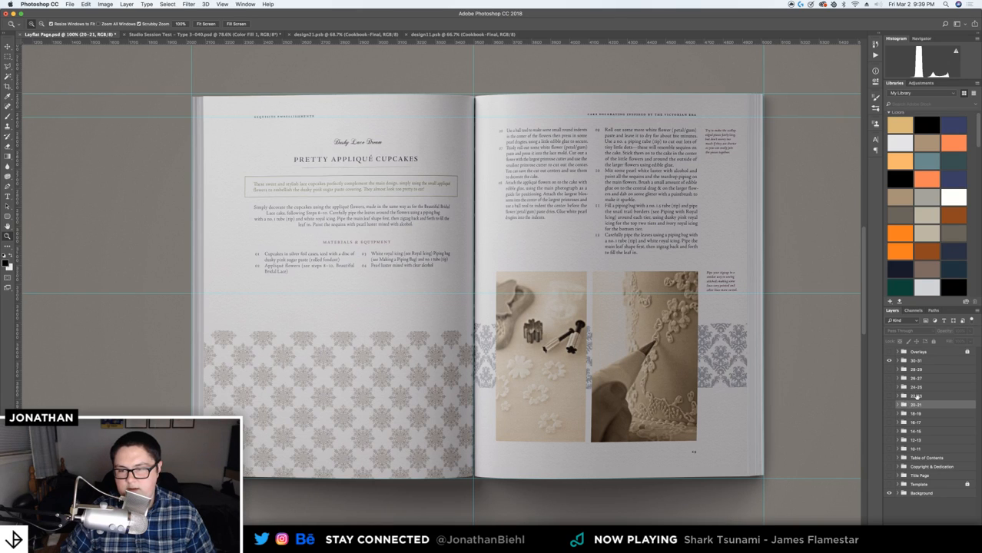
{"action": "left_click", "coordinate": [916, 397]}
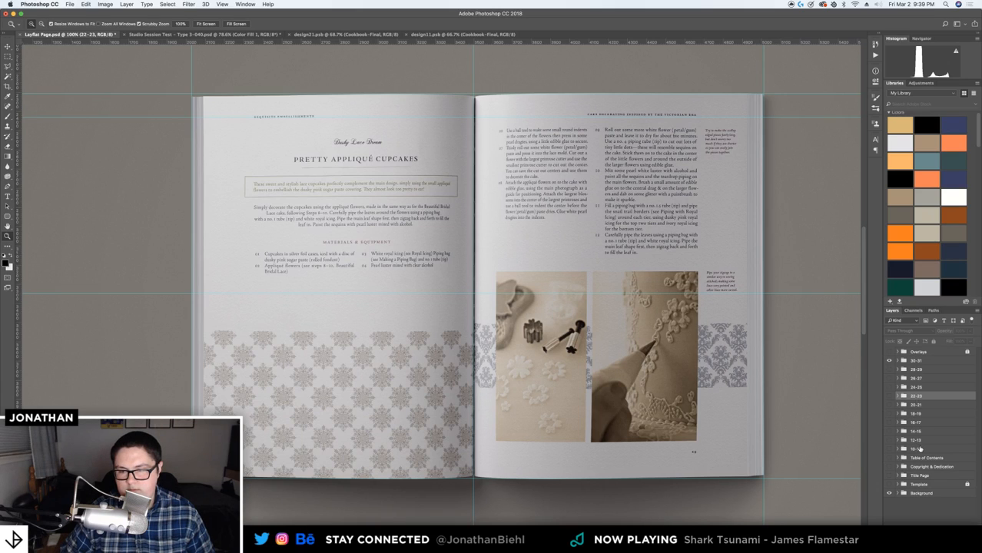
{"action": "right_click", "coordinate": [921, 450]}
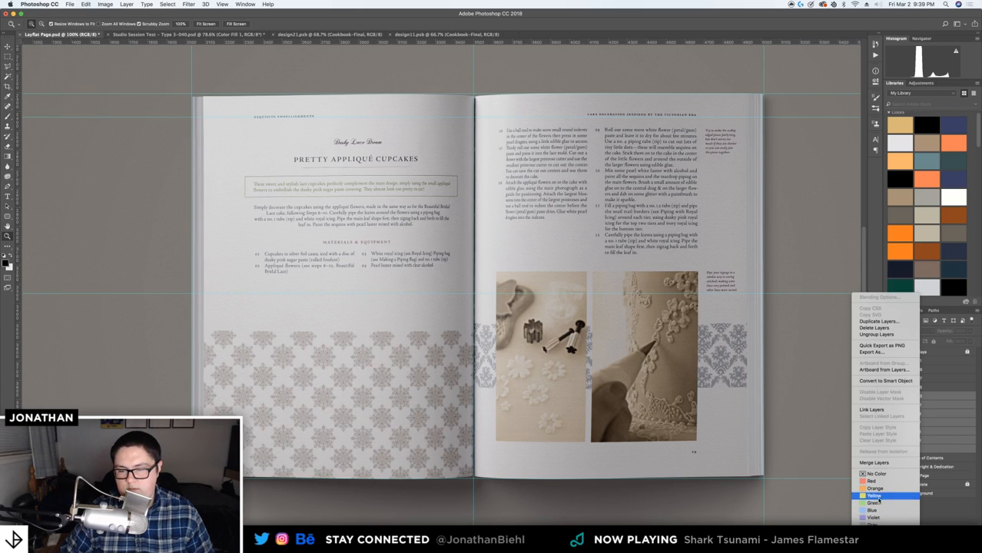
{"action": "left_click", "coordinate": [871, 481]}
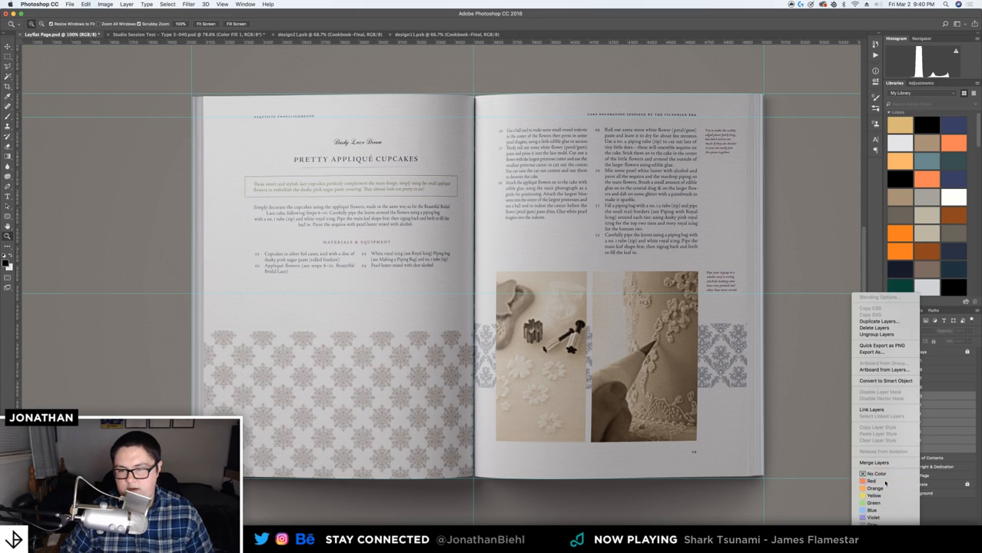
{"action": "left_click", "coordinate": [940, 397]}
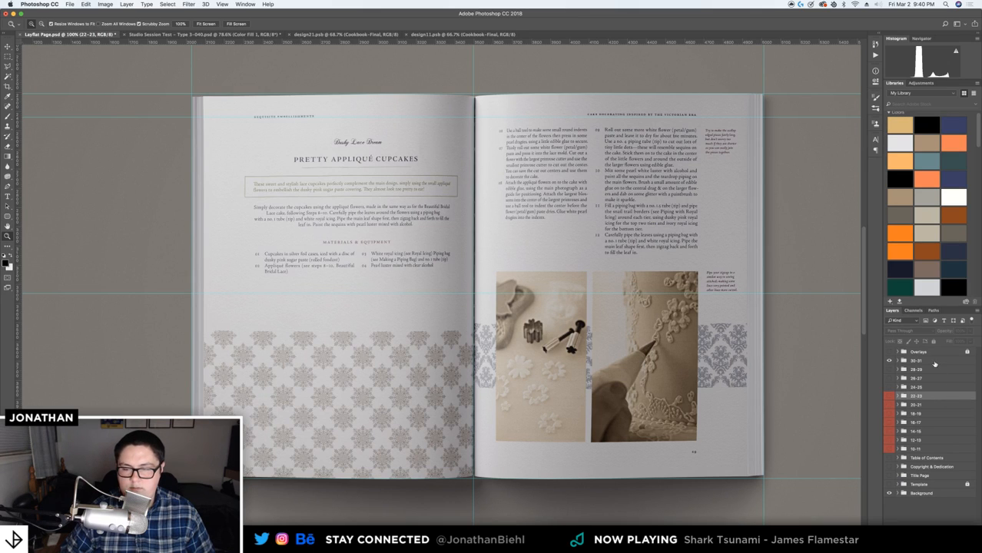
Open the right page's design smart object in the 30-31 group and place page 16 of the Cookbook-Final PDF in it
{"action": "left_click", "coordinate": [934, 362]}
{"action": "left_click", "coordinate": [896, 360]}
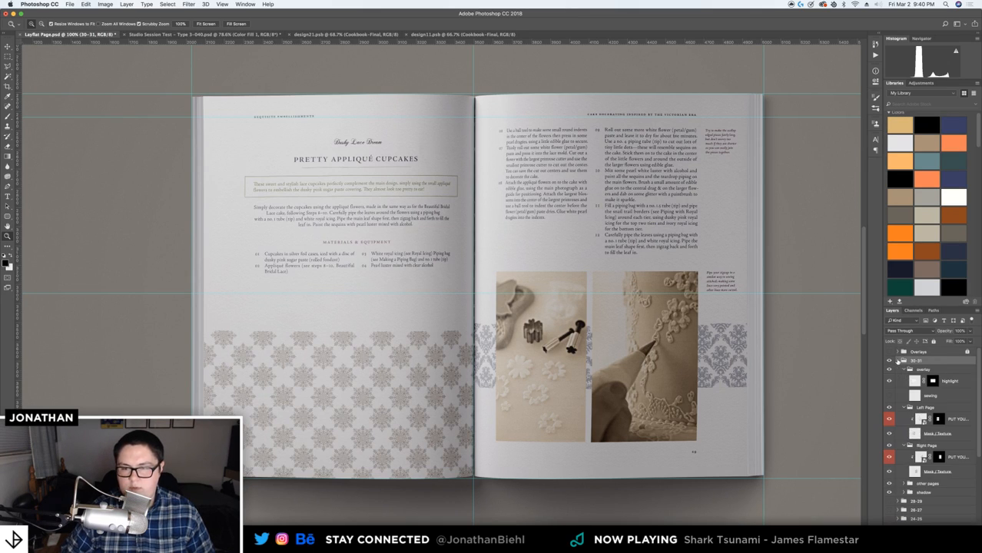
{"action": "left_click", "coordinate": [923, 458]}
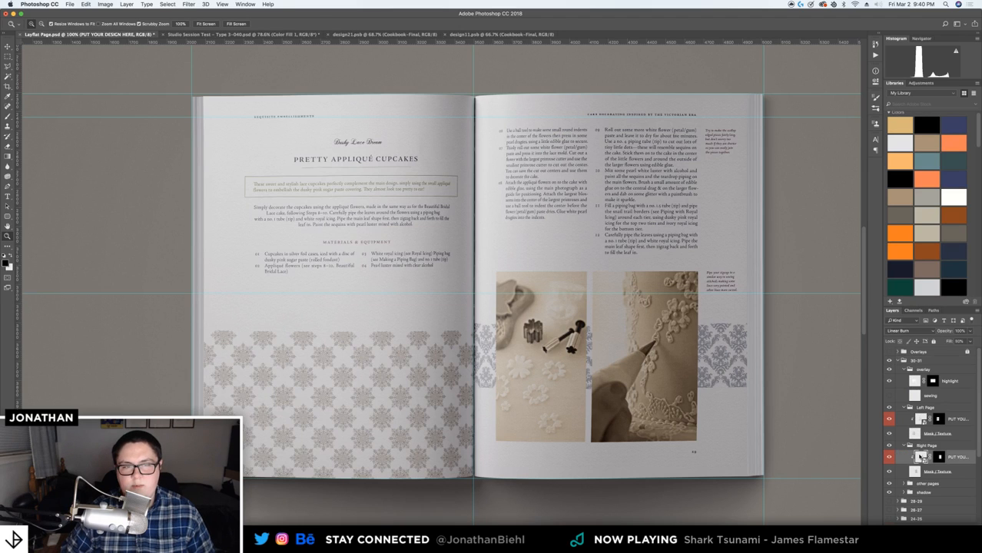
{"action": "double_click", "coordinate": [923, 458]}
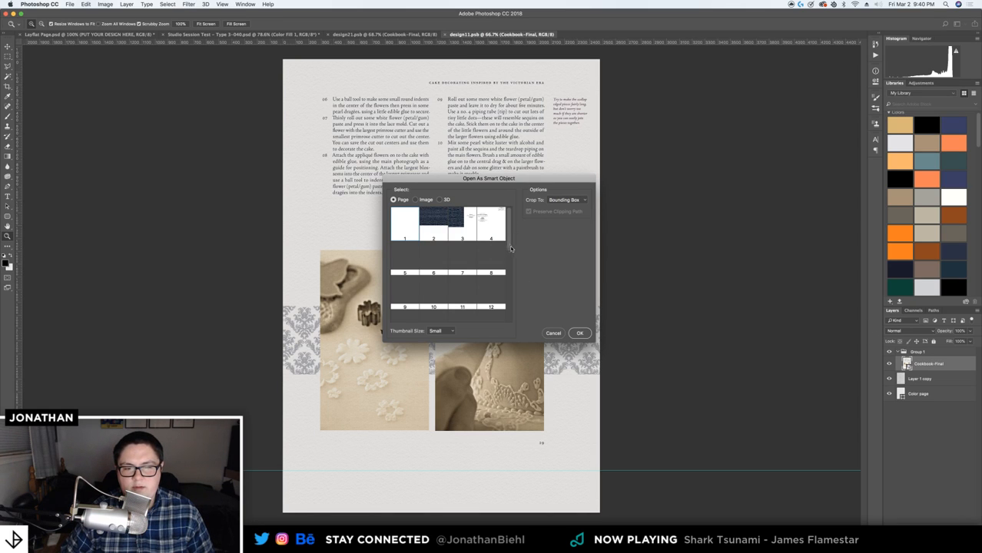
{"action": "left_click_drag", "start_coordinate": [511, 248], "coordinate": [510, 261]}
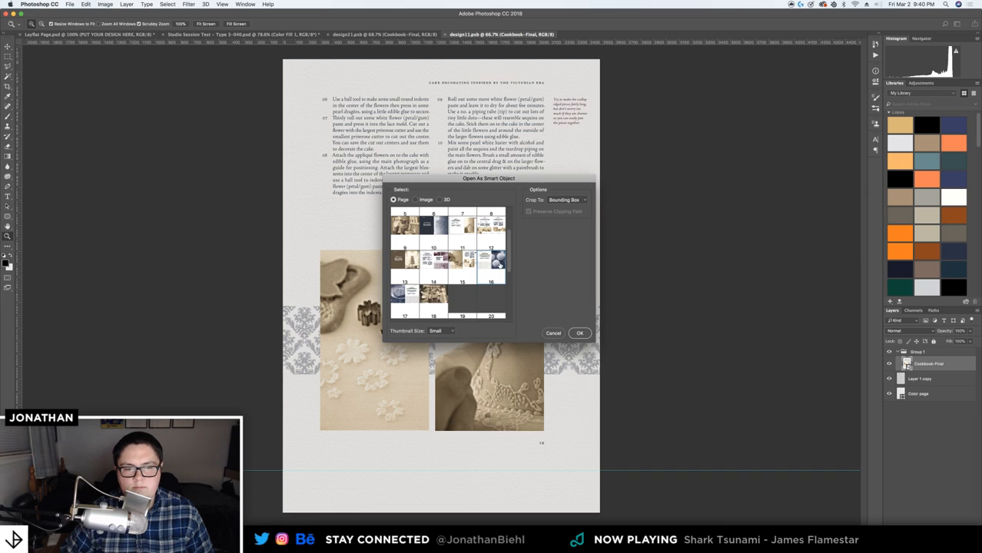
{"action": "double_click", "coordinate": [498, 264]}
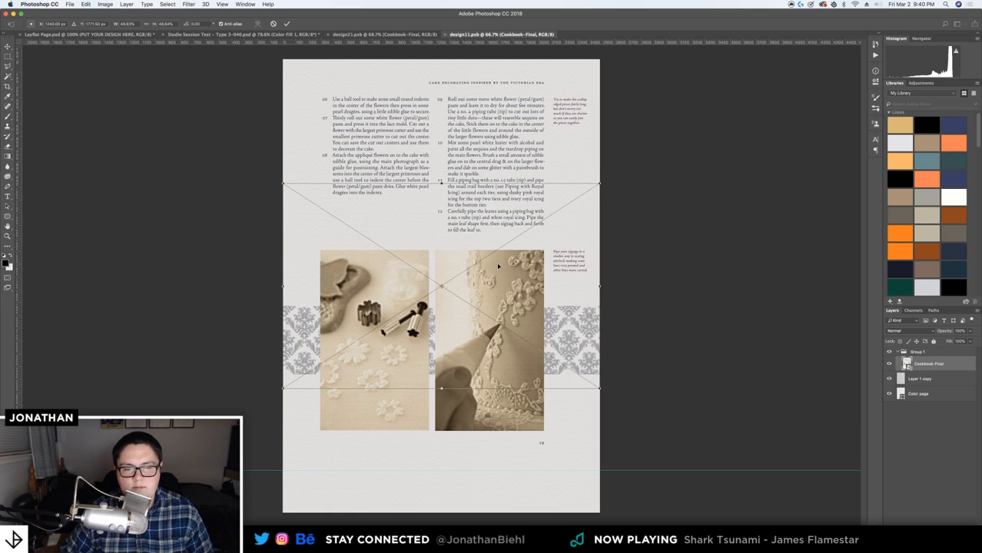
Scale and position the placed spread so its cupcake photo fills the page width down to the guide, hide the old Cookbook-Final layer, and save
{"action": "left_click_drag", "start_coordinate": [516, 284], "coordinate": [509, 161]}
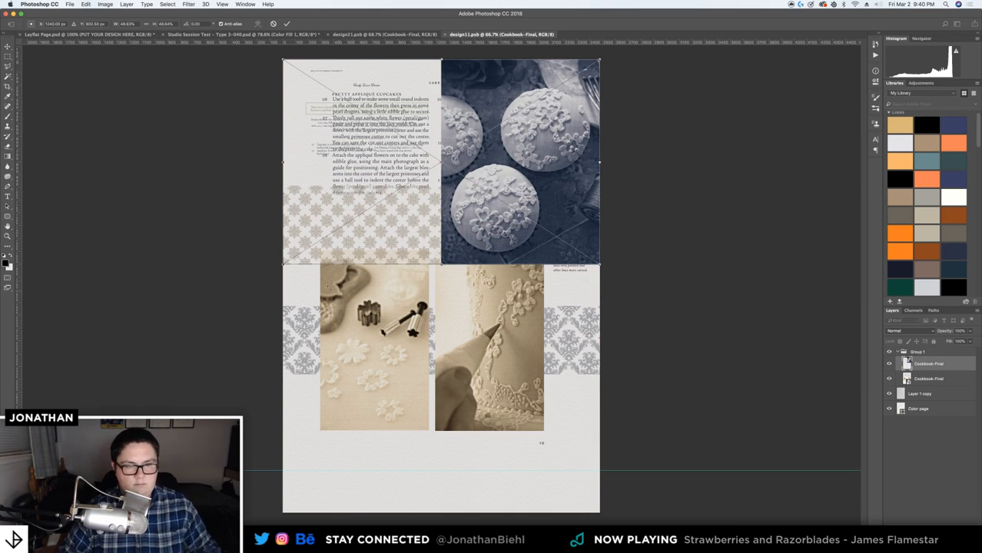
{"action": "left_click_drag", "start_coordinate": [284, 263], "coordinate": [6, 444]}
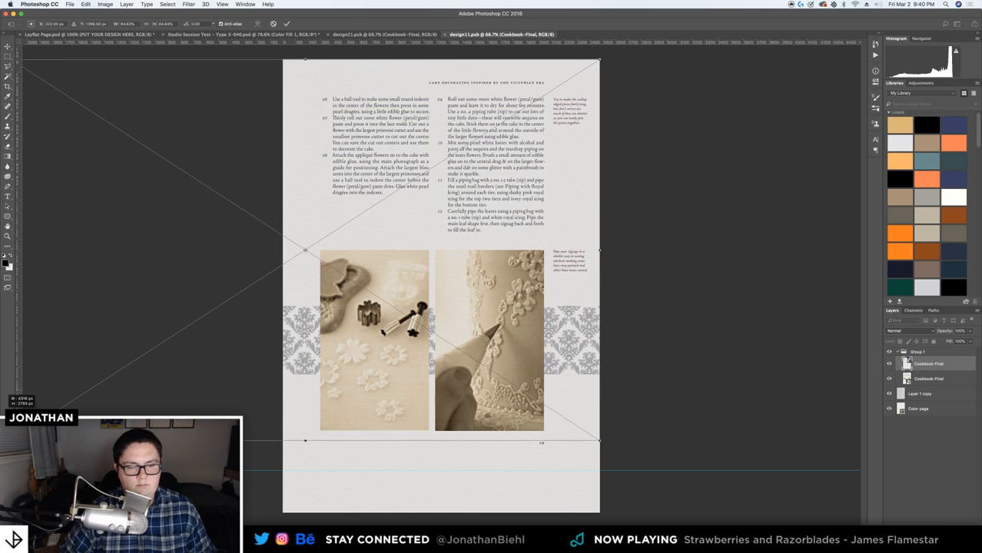
{"action": "left_click_drag", "start_coordinate": [600, 444], "coordinate": [640, 467]}
{"action": "key", "text": "Return"}
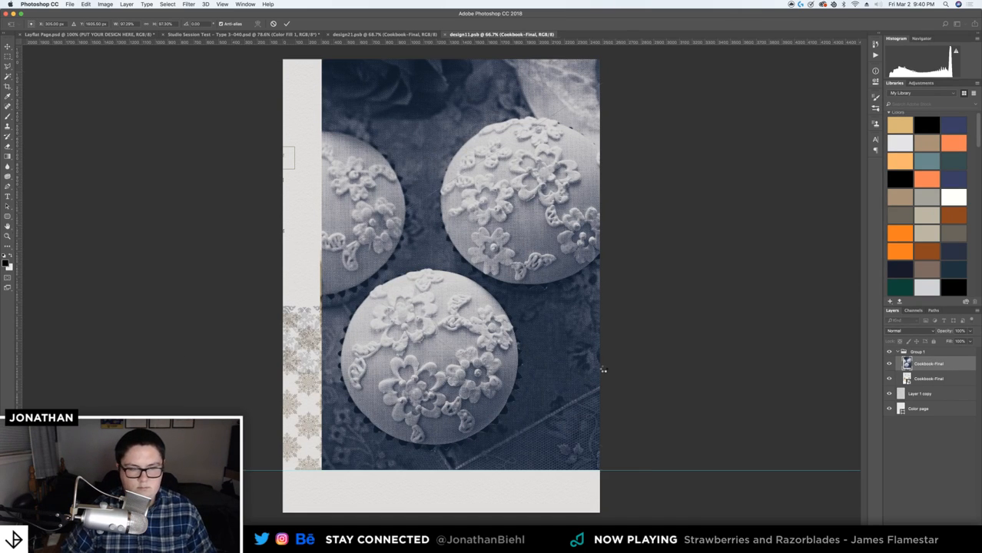
{"action": "left_click_drag", "start_coordinate": [637, 368], "coordinate": [606, 351]}
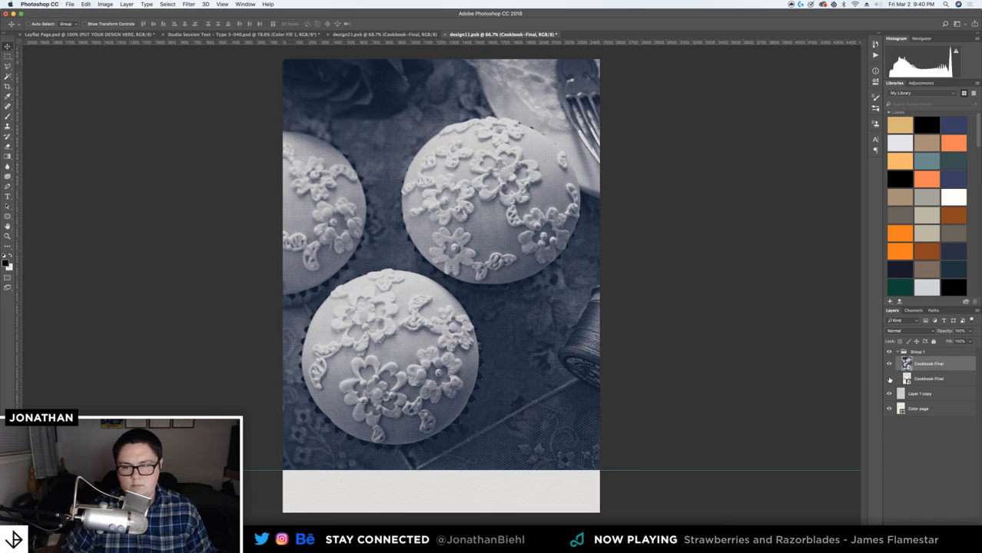
{"action": "key", "text": "super+s"}
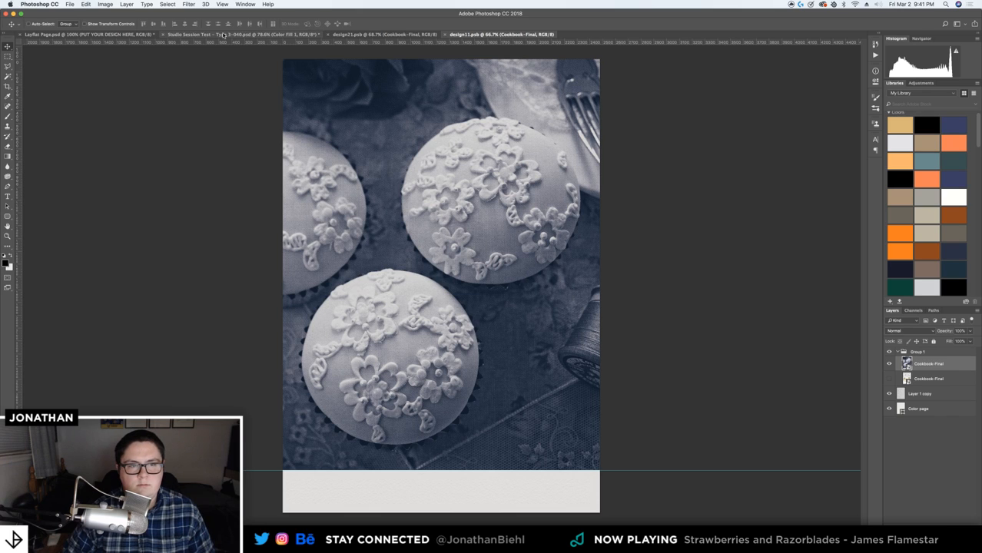
Return to Layflat Page.psd and hide the guides to view the whole 30-31 spread
{"action": "left_click", "coordinate": [153, 36]}
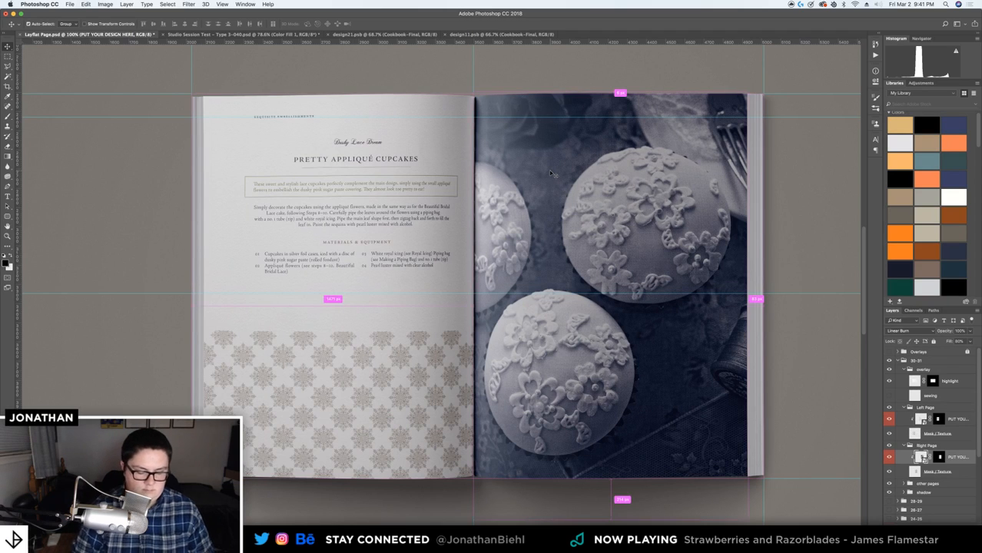
{"action": "key", "text": "super+semicolon"}
{"action": "left_click_drag", "start_coordinate": [515, 153], "coordinate": [450, 151]}
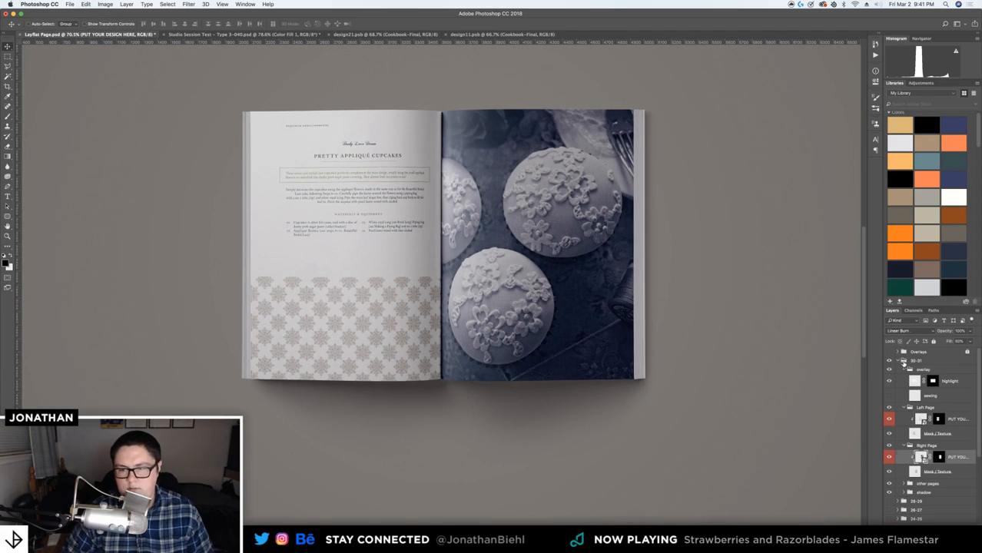
Duplicate the 30-31 group and collapse the copy
{"action": "left_click", "coordinate": [919, 362]}
{"action": "key", "text": "super+j"}
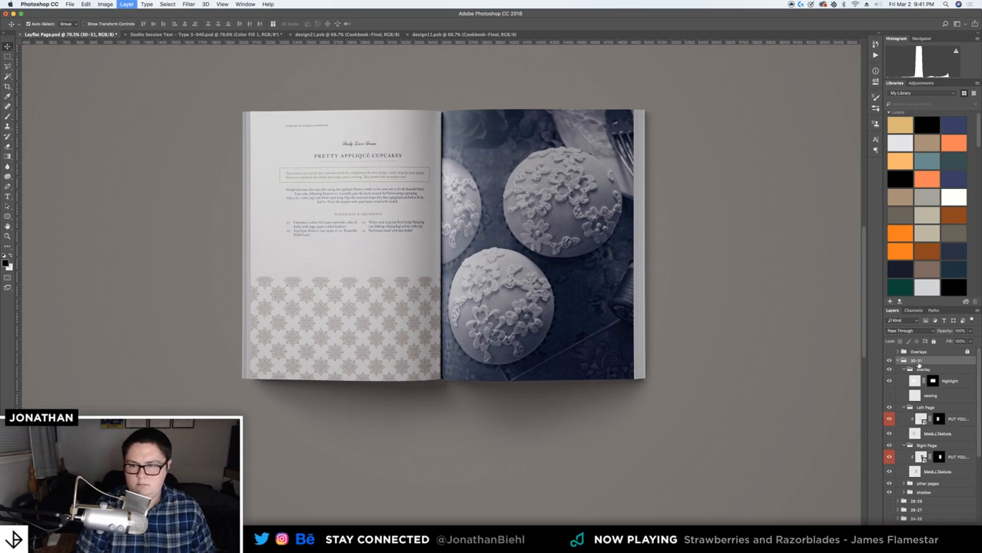
{"action": "left_click", "coordinate": [904, 361]}
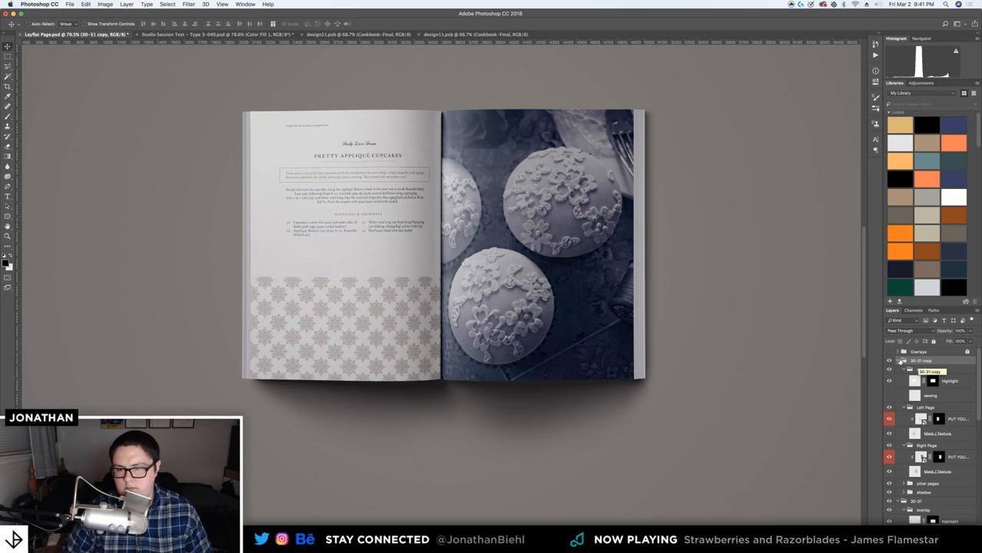
Rasterize the left page's design smart object in the original 30-31 group
{"action": "right_click", "coordinate": [965, 427]}
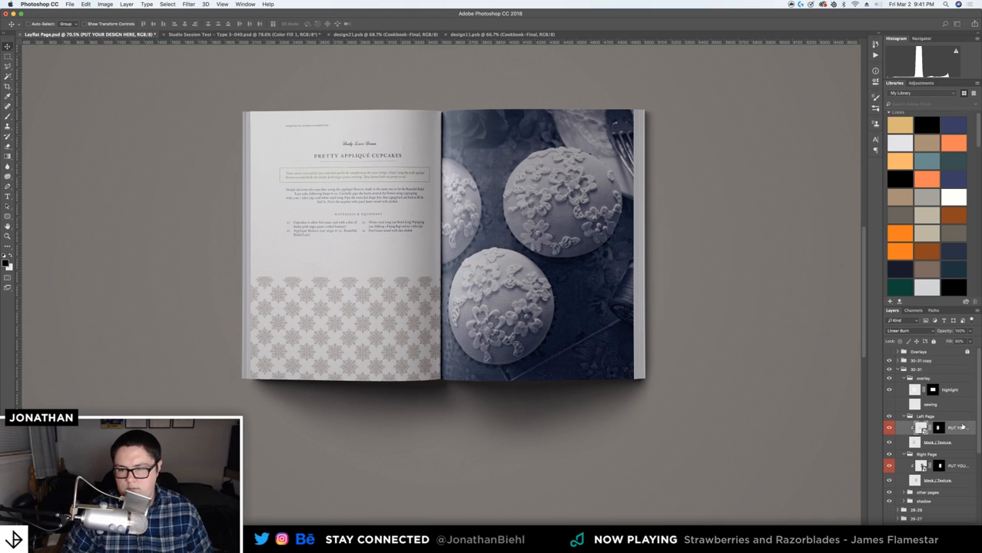
{"action": "left_click", "coordinate": [911, 330]}
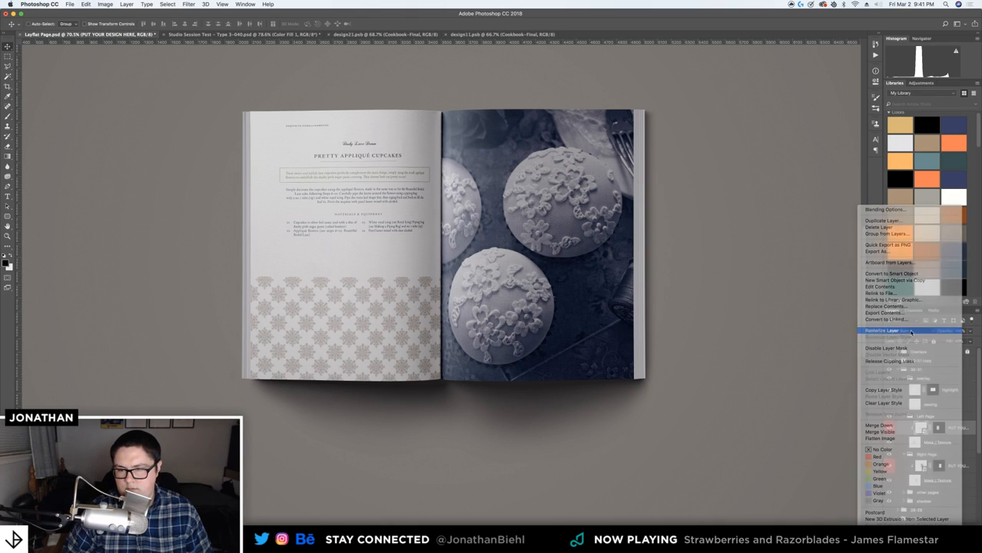
{"action": "right_click", "coordinate": [961, 465]}
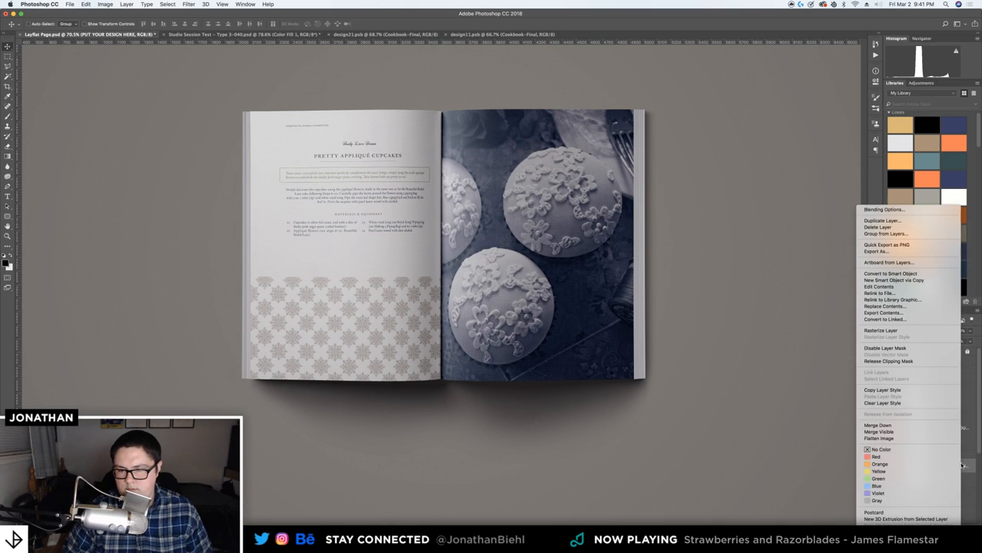
{"action": "left_click", "coordinate": [886, 351]}
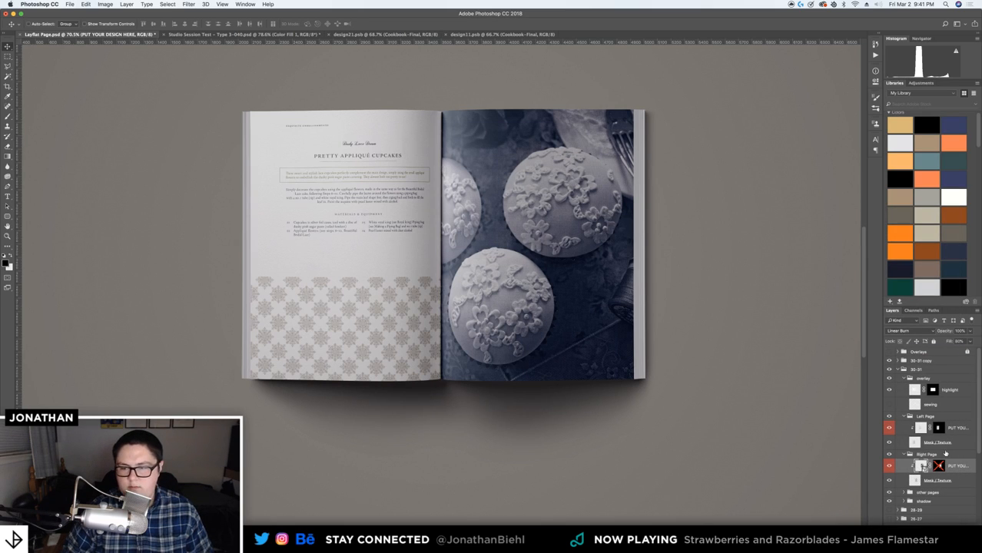
{"action": "key", "text": "super+z"}
Rasterize the right page's design smart object in the original 30-31 group, and collapse the group with its page and overlay subgroups
{"action": "right_click", "coordinate": [953, 466]}
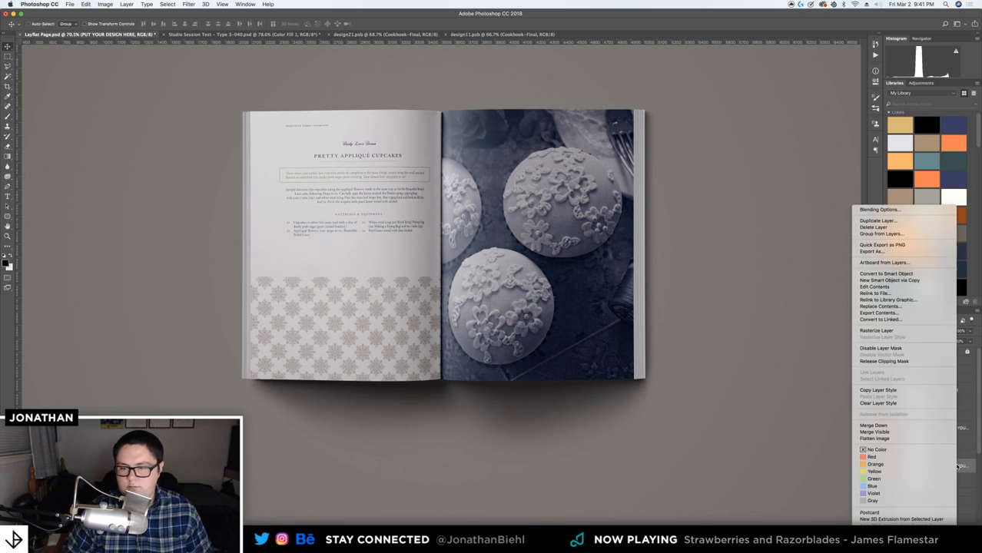
{"action": "left_click", "coordinate": [896, 331]}
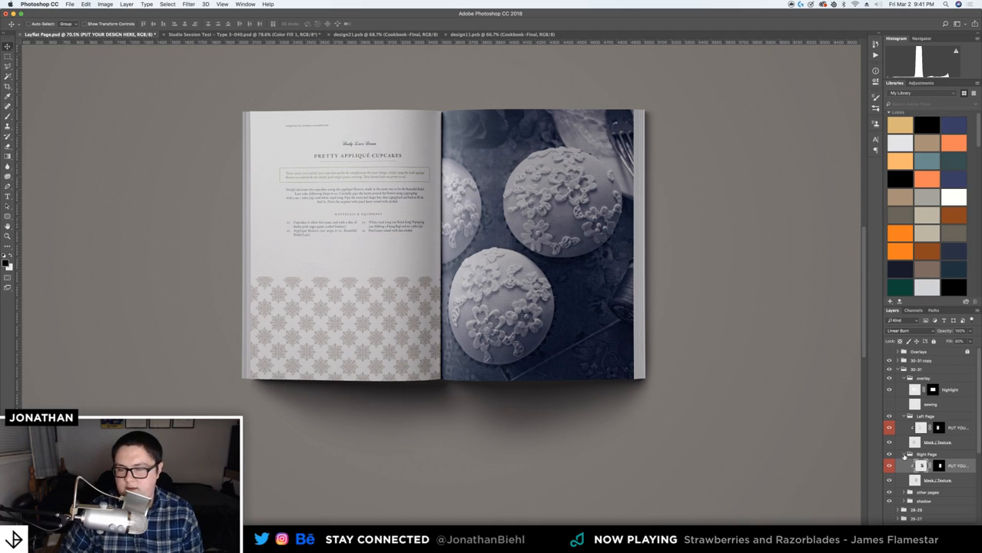
{"action": "left_click", "coordinate": [903, 456]}
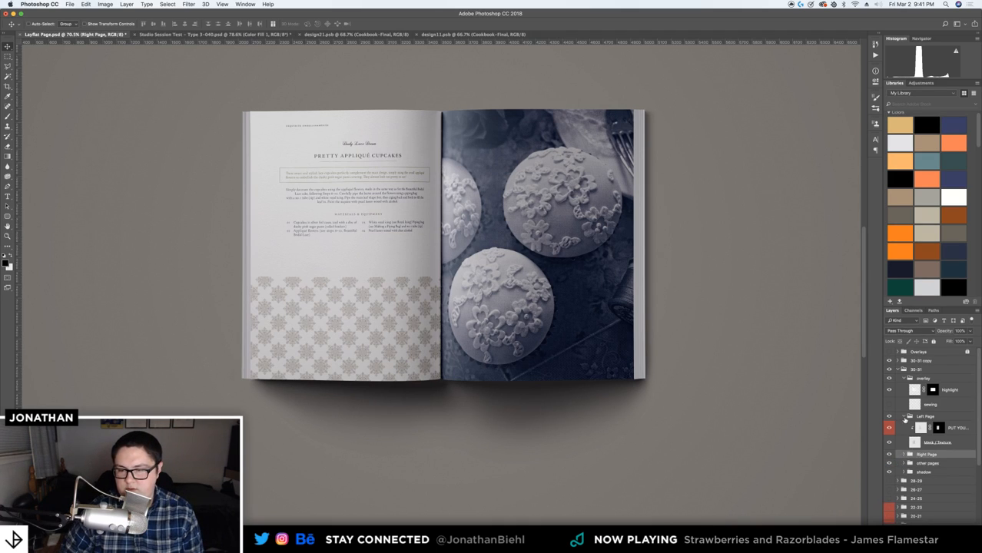
{"action": "left_click", "coordinate": [904, 417]}
{"action": "left_click", "coordinate": [905, 378]}
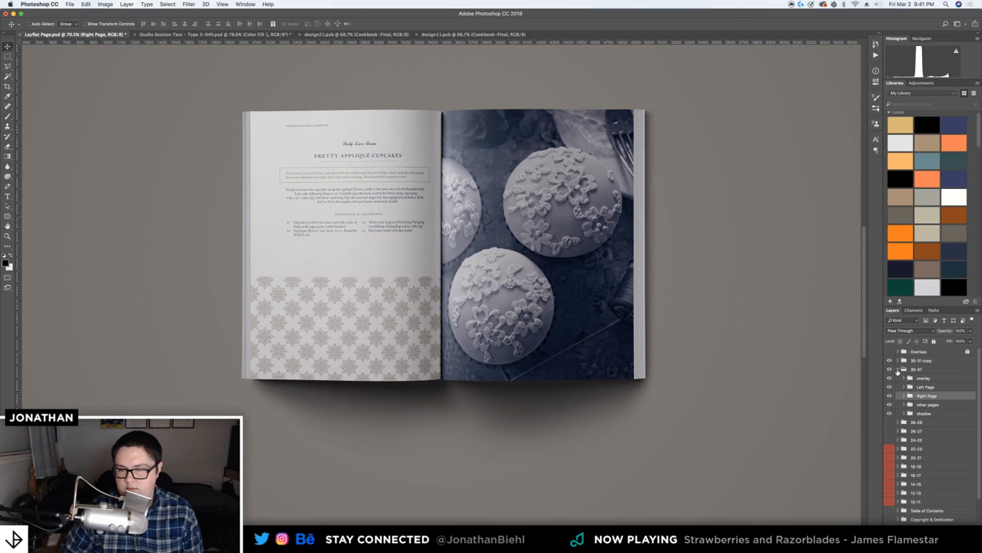
{"action": "left_click", "coordinate": [897, 370]}
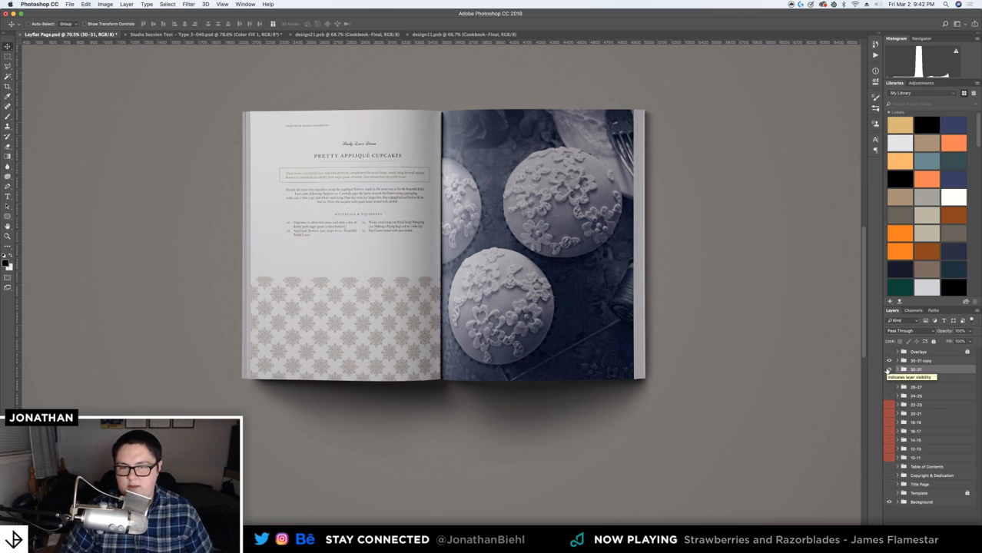
Hide the original 30-31 group and keep its copy shown on the mockup
{"action": "left_click", "coordinate": [889, 370]}
{"action": "left_click", "coordinate": [889, 370]}
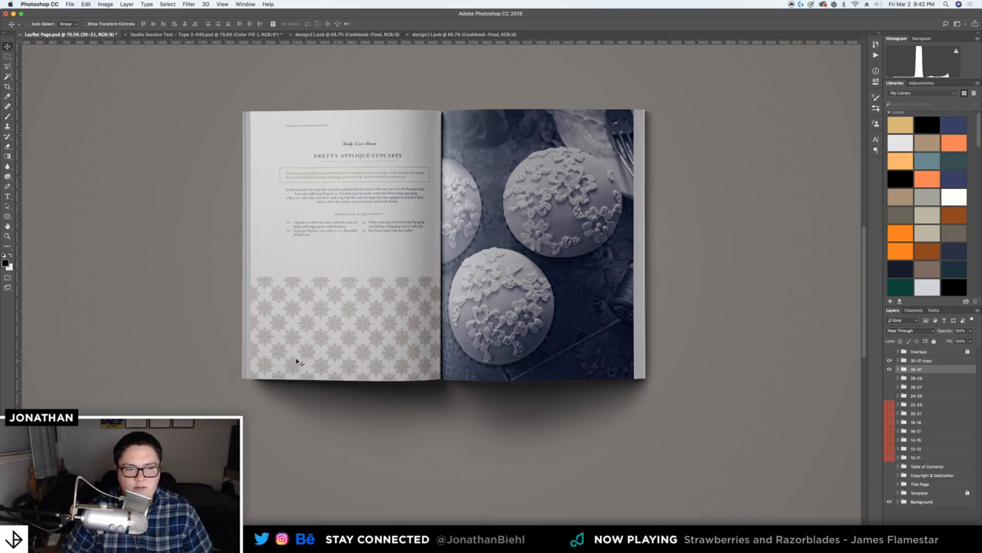
{"action": "left_click", "coordinate": [889, 361]}
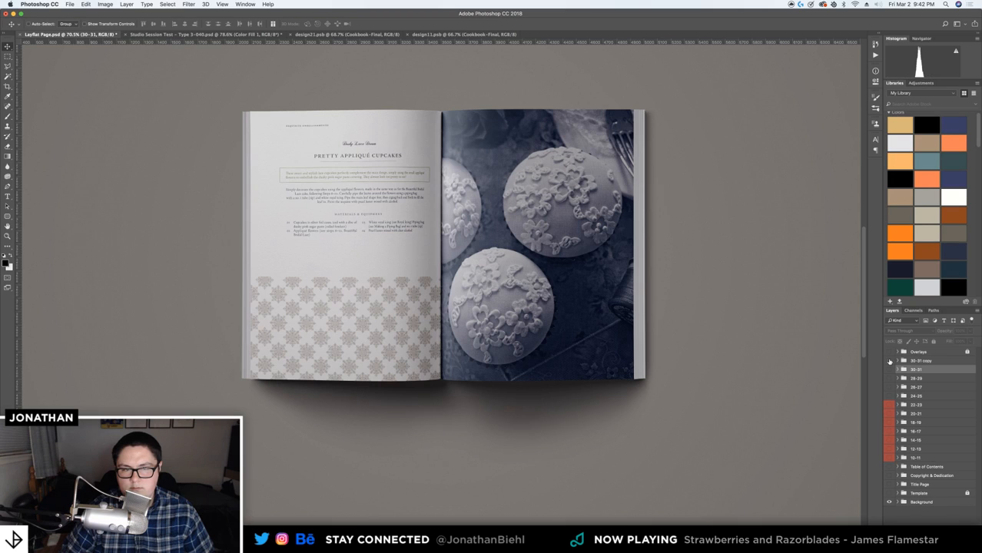
{"action": "left_click", "coordinate": [889, 361]}
{"action": "left_click", "coordinate": [889, 361]}
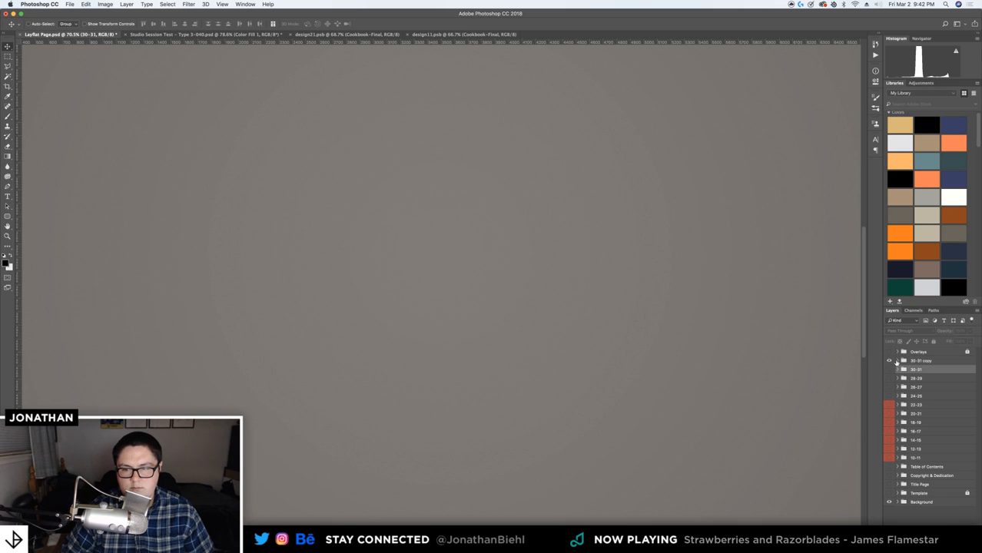
Rename the 30-31 copy group as 32-33
{"action": "left_click", "coordinate": [914, 362]}
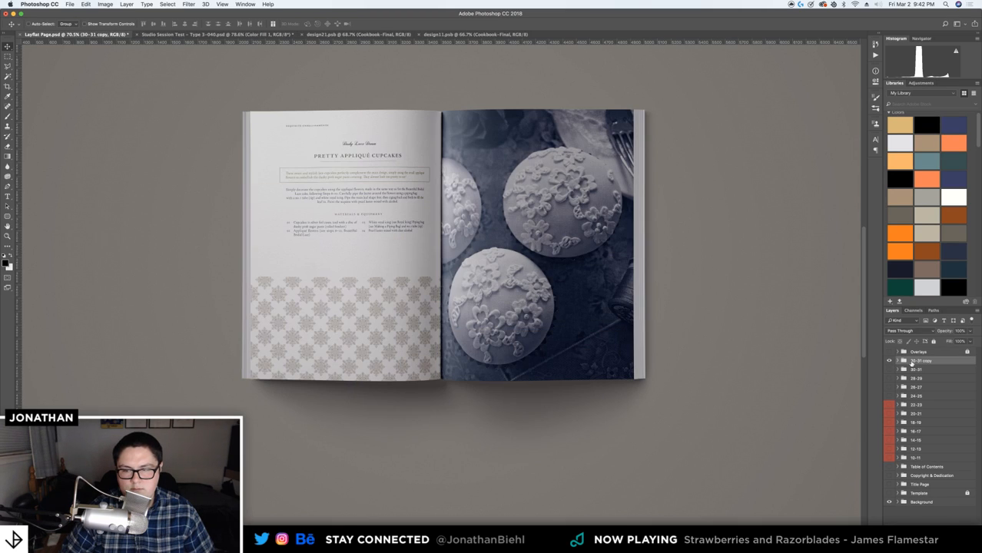
{"action": "double_click", "coordinate": [924, 361]}
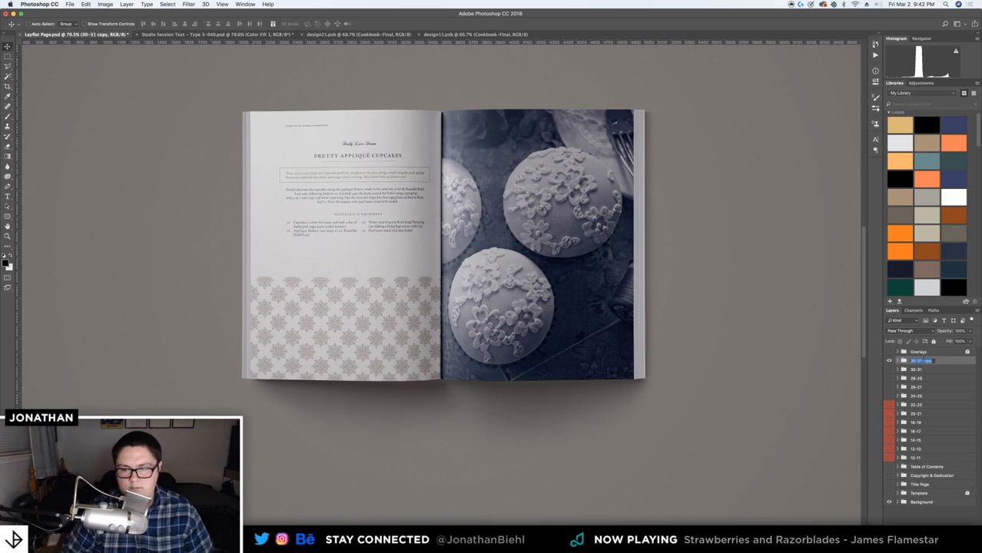
{"action": "type", "text": "32-33"}
{"action": "key", "text": "Return"}
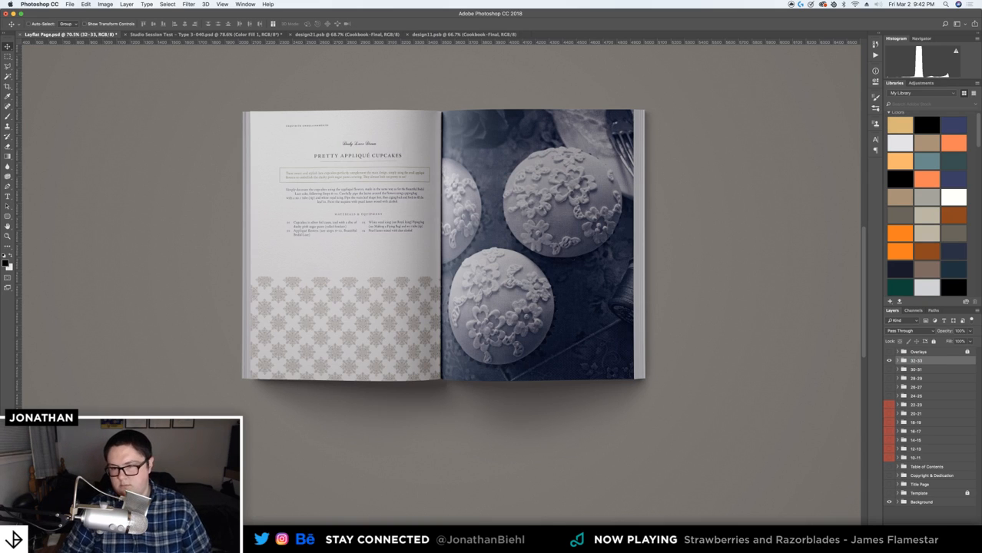
Open the left page's design smart object in the 32-33 group and place page 17 of Cookbook-Final.pdf in it
{"action": "left_click", "coordinate": [898, 361]}
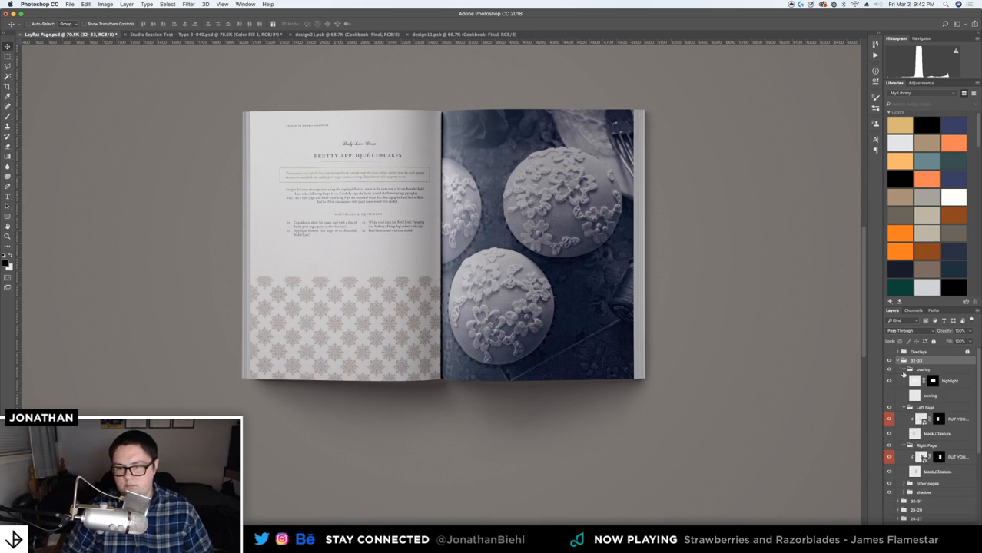
{"action": "left_click", "coordinate": [921, 419]}
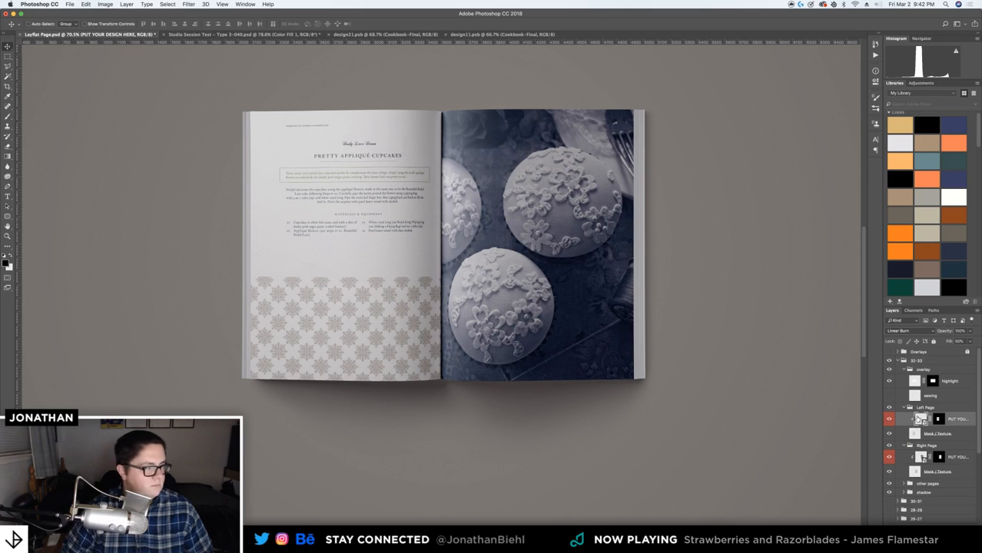
{"action": "double_click", "coordinate": [921, 419]}
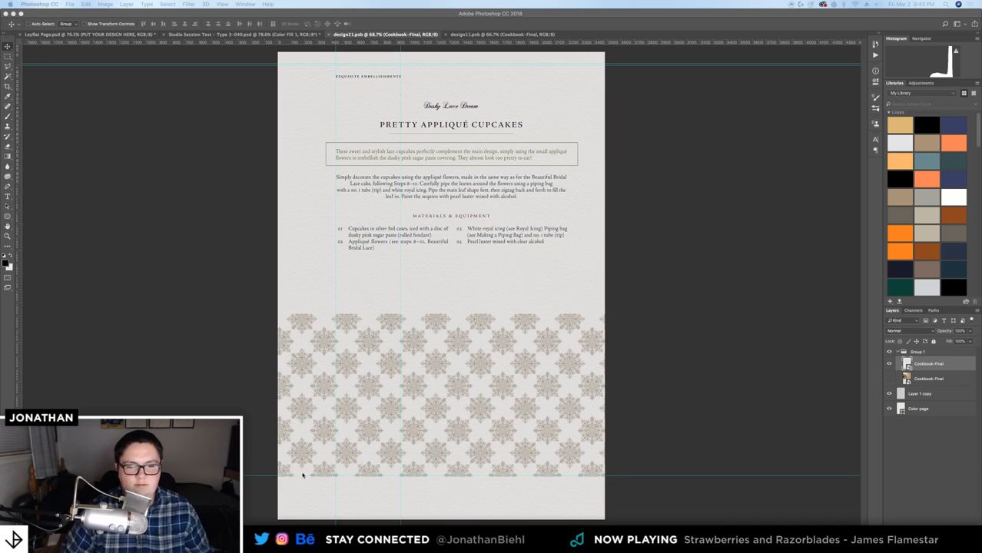
{"action": "left_click_drag", "start_coordinate": [68, 399], "coordinate": [369, 240]}
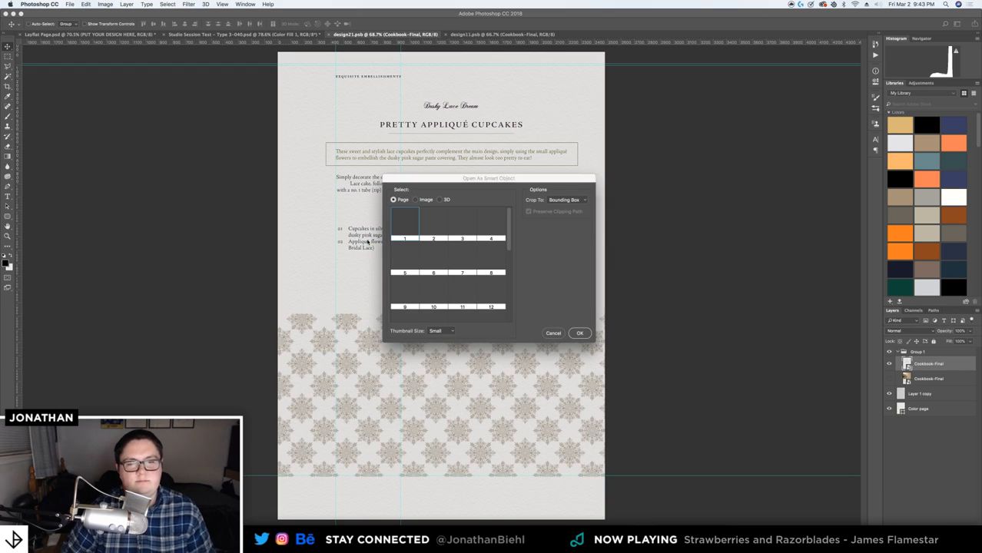
{"action": "scroll", "coordinate": [396, 265], "scroll_direction": "down", "scroll_amount": 5}
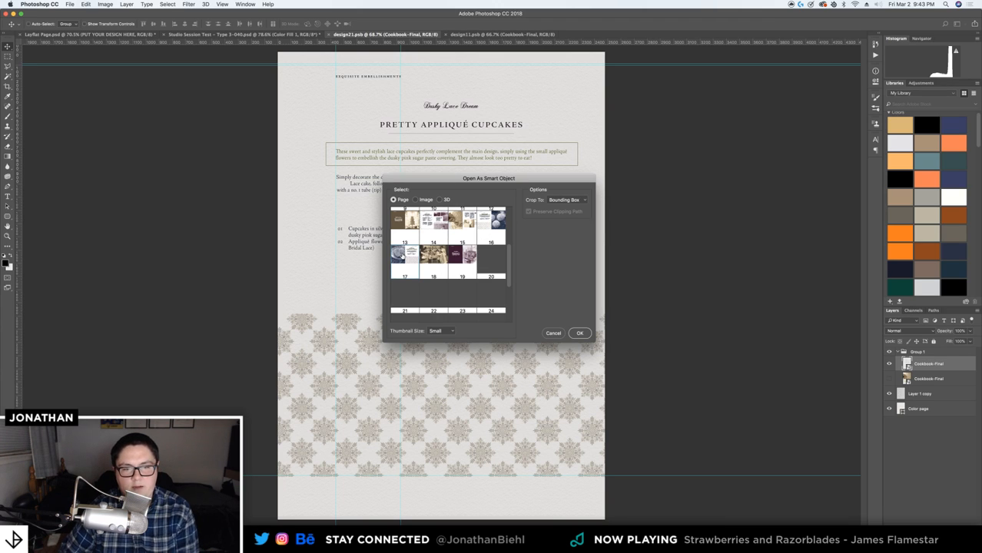
{"action": "left_click", "coordinate": [579, 334]}
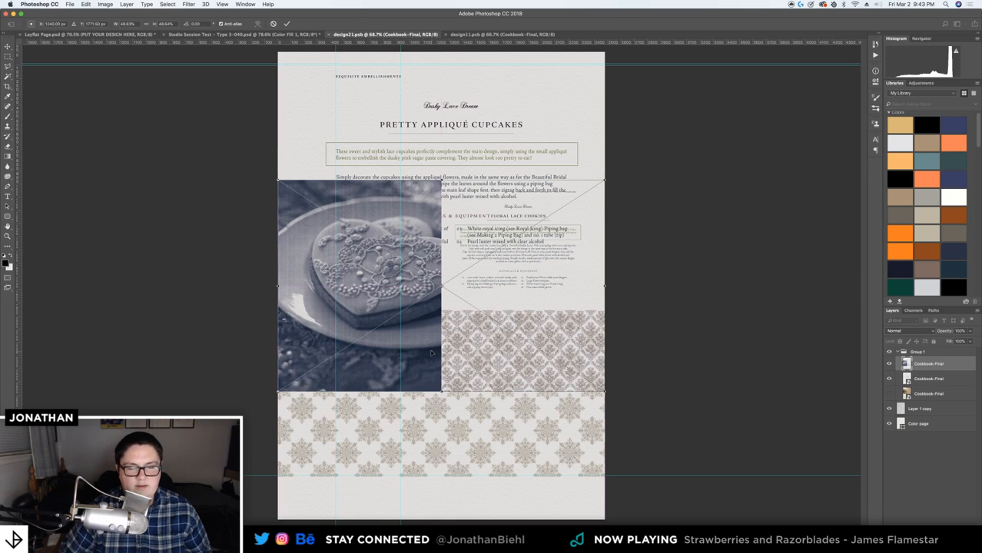
Fit the placed spread's heart-cookie photo half to the page down to the horizontal guide, hide the previous Cookbook-Final layer and save
{"action": "left_click_drag", "start_coordinate": [432, 353], "coordinate": [444, 216]}
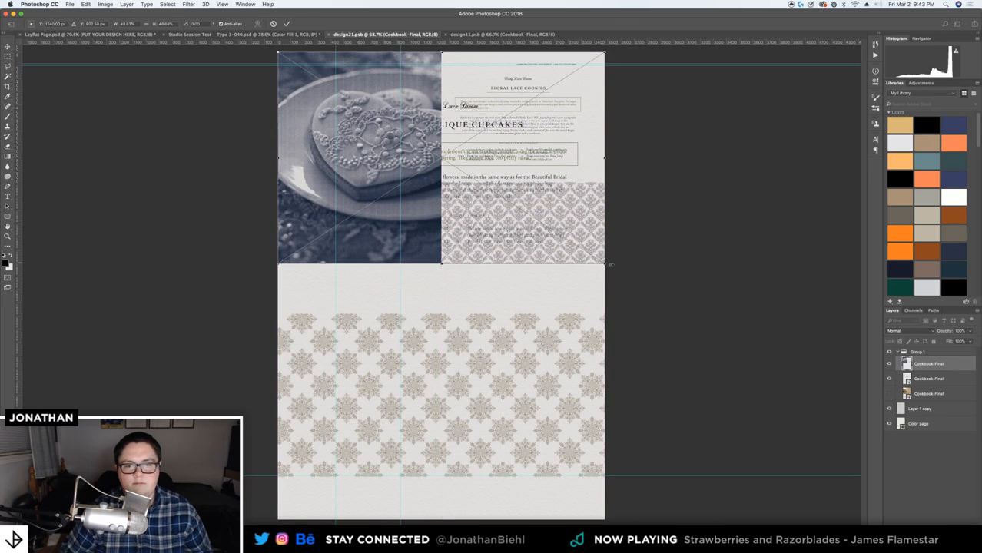
{"action": "left_click_drag", "start_coordinate": [609, 264], "coordinate": [925, 487]}
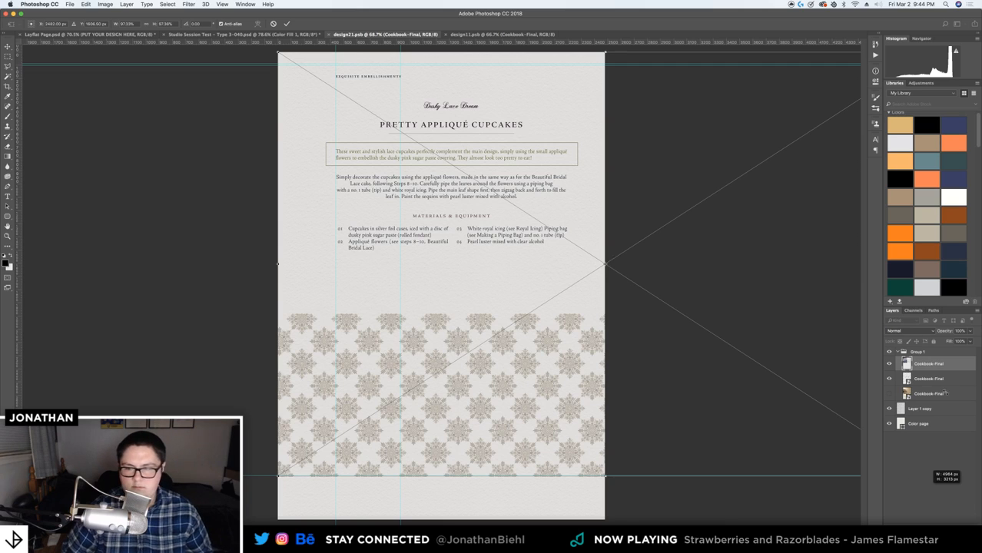
{"action": "left_click", "coordinate": [889, 379]}
{"action": "key", "text": "Return"}
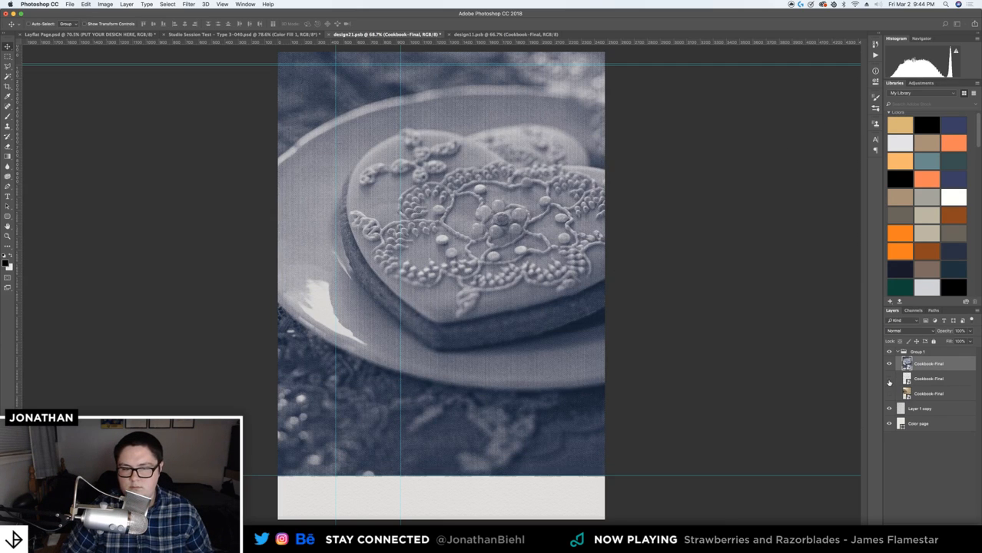
{"action": "key", "text": "super+s"}
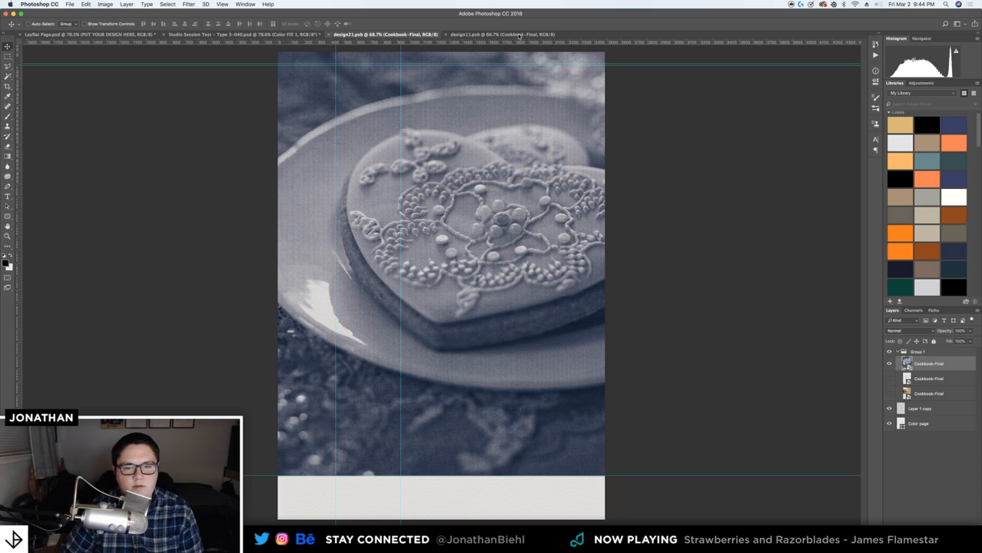
Switch to design11.psb and place page 17 of Cookbook-Final.pdf in it as a smart object
{"action": "left_click", "coordinate": [518, 35]}
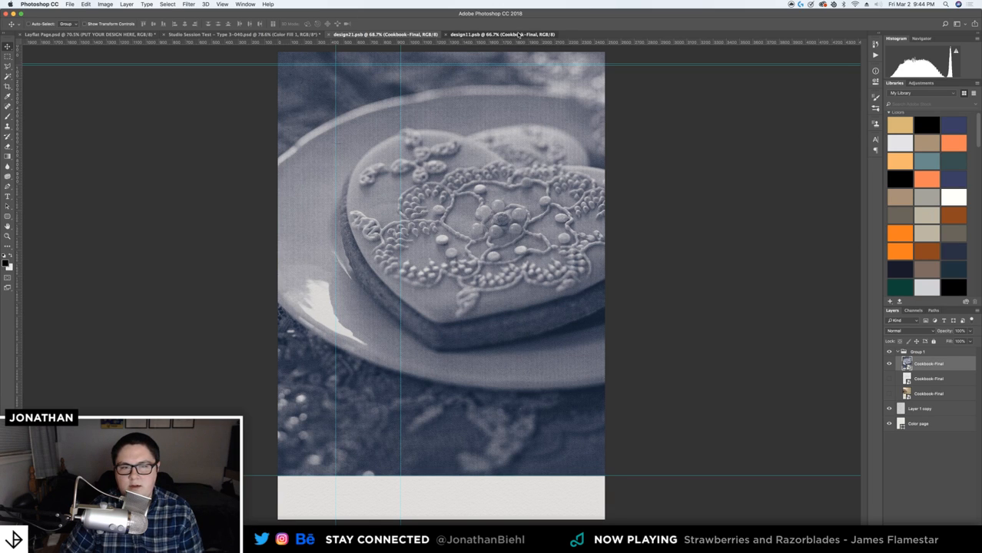
{"action": "left_click_drag", "start_coordinate": [113, 543], "coordinate": [401, 250]}
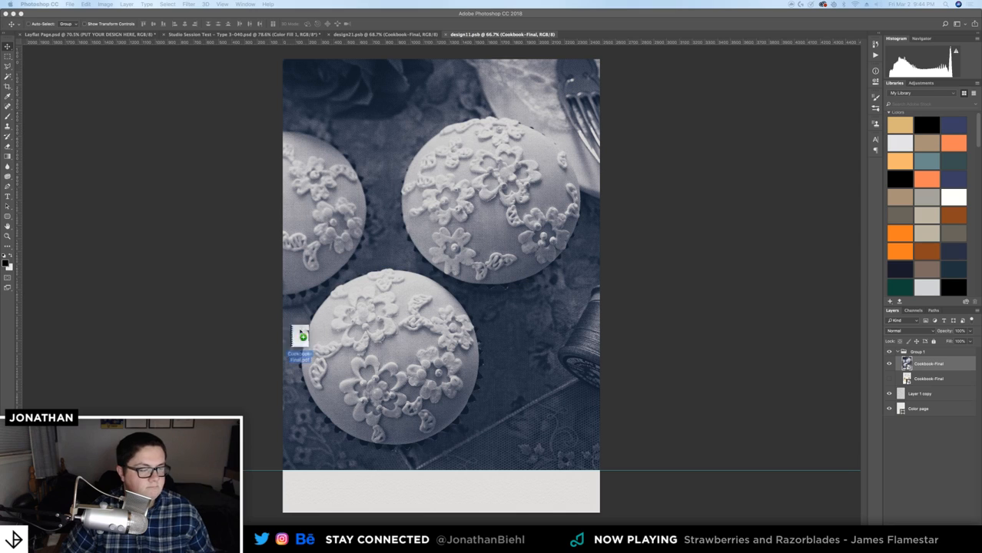
{"action": "left_click", "coordinate": [614, 237]}
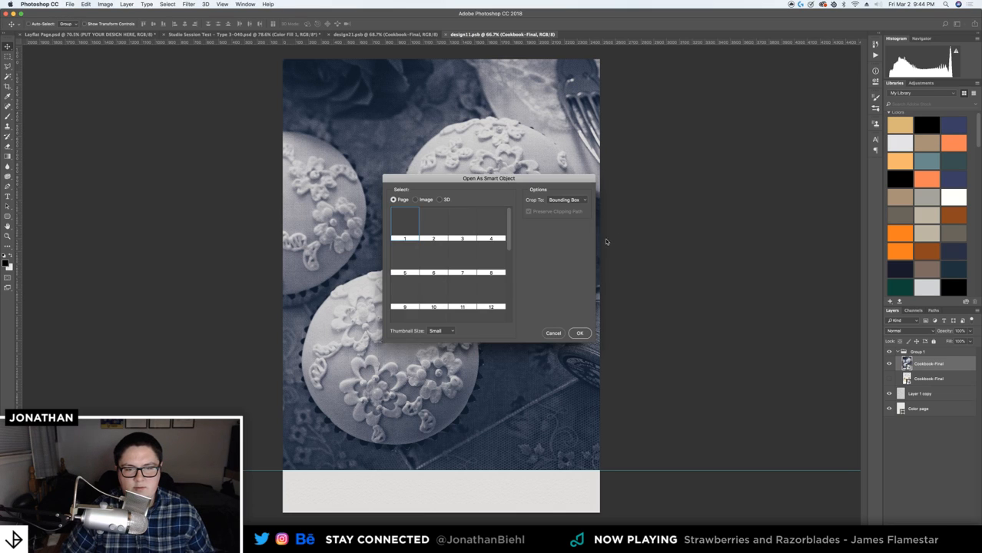
{"action": "scroll", "coordinate": [492, 272], "scroll_direction": "down", "scroll_amount": 3}
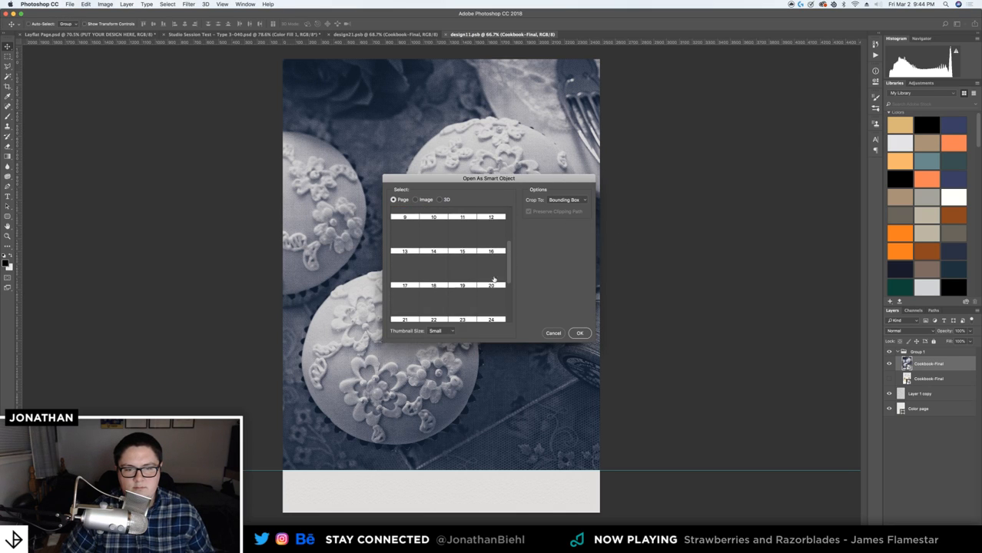
{"action": "left_click", "coordinate": [396, 277]}
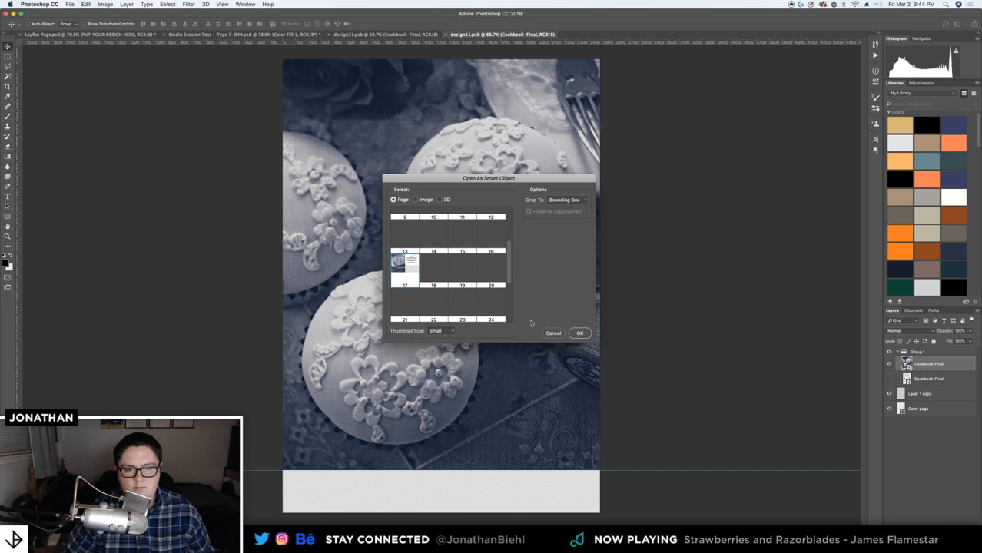
{"action": "left_click", "coordinate": [584, 333]}
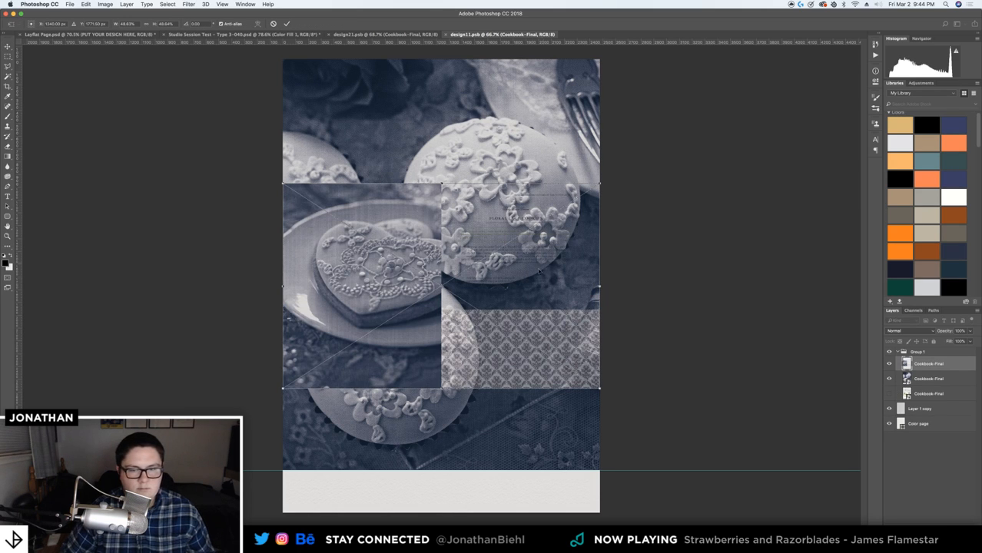
Fit the placed spread's Floral Lace Cookies half to the page down to the guide, hide the previous cupcake layer and save
{"action": "left_click_drag", "start_coordinate": [534, 259], "coordinate": [536, 173]}
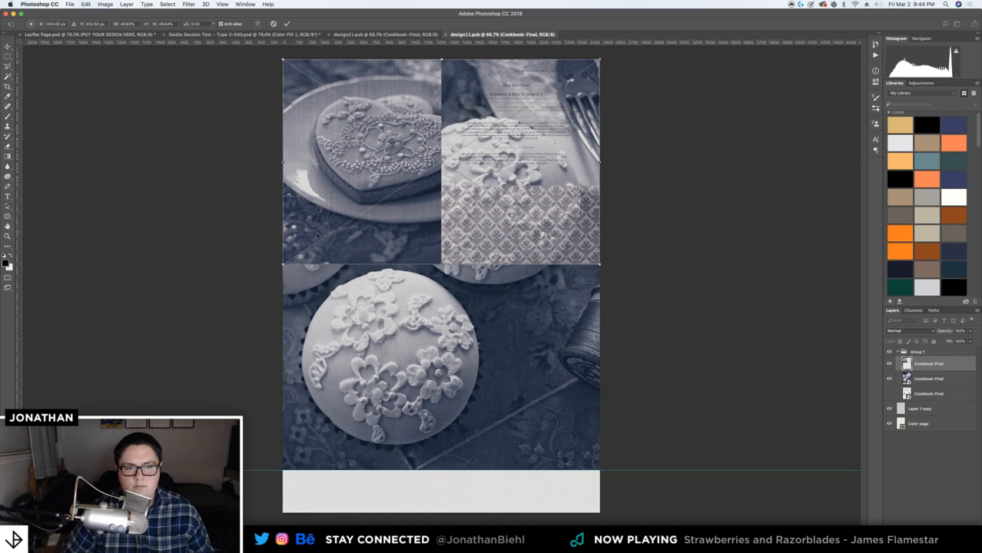
{"action": "left_click_drag", "start_coordinate": [283, 265], "coordinate": [0, 472]}
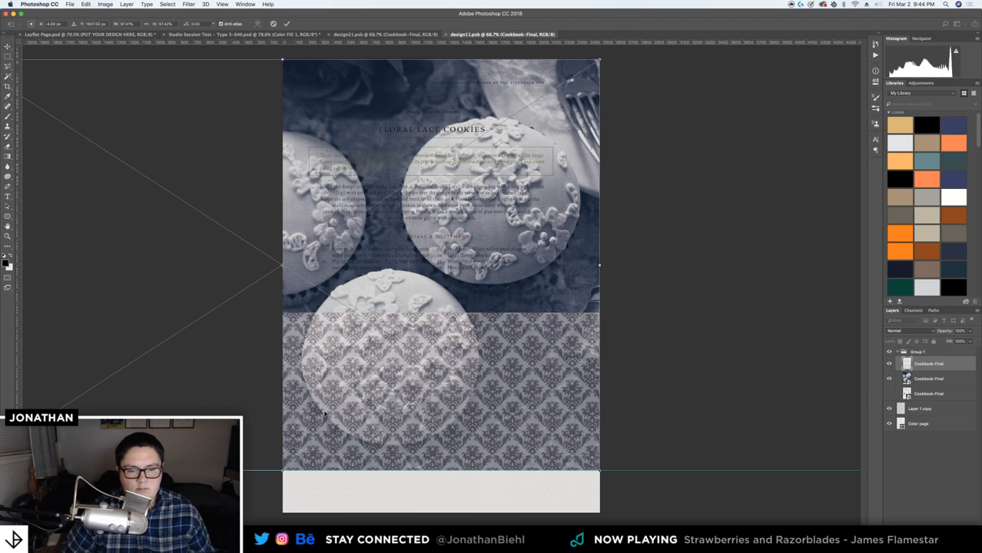
{"action": "key", "text": "Return"}
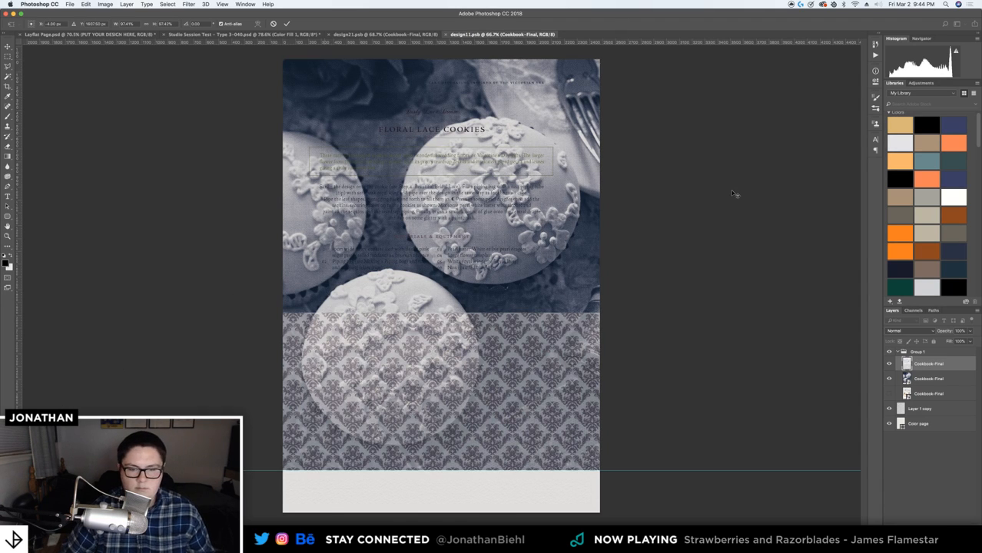
{"action": "left_click", "coordinate": [889, 378]}
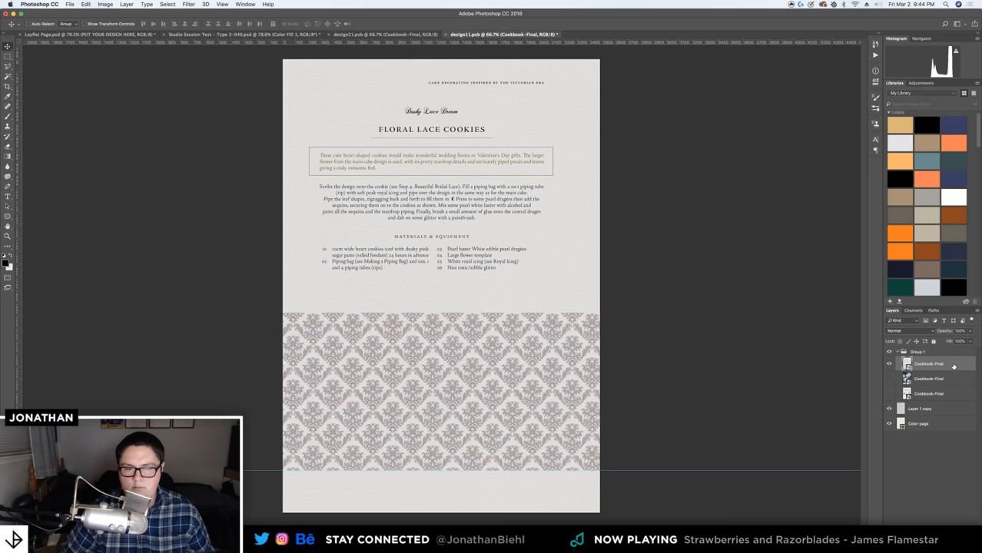
{"action": "key", "text": "super+s"}
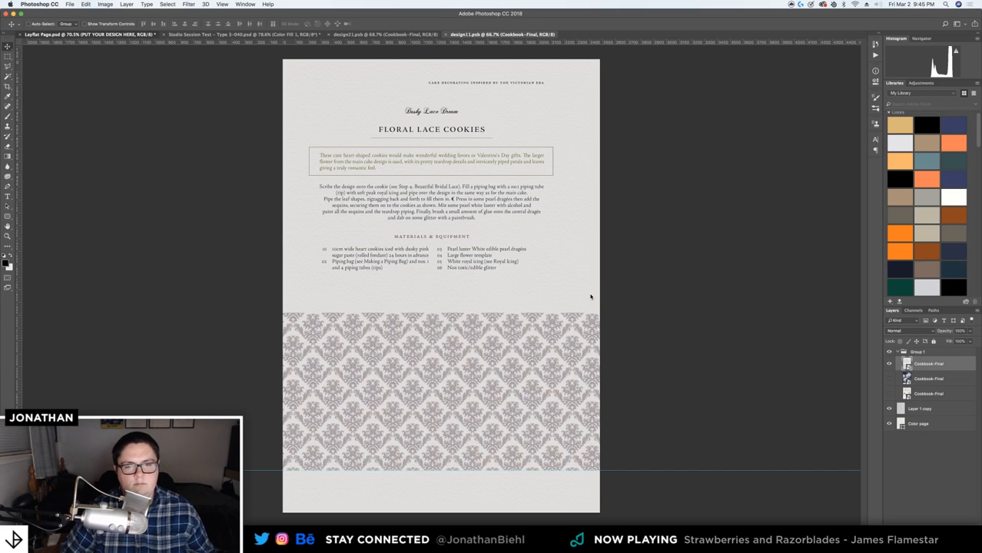
Return to Layflat Page.psd, duplicate the 32-33 group, and collapse and hide the copy
{"action": "key", "text": "ctrl+Tab"}
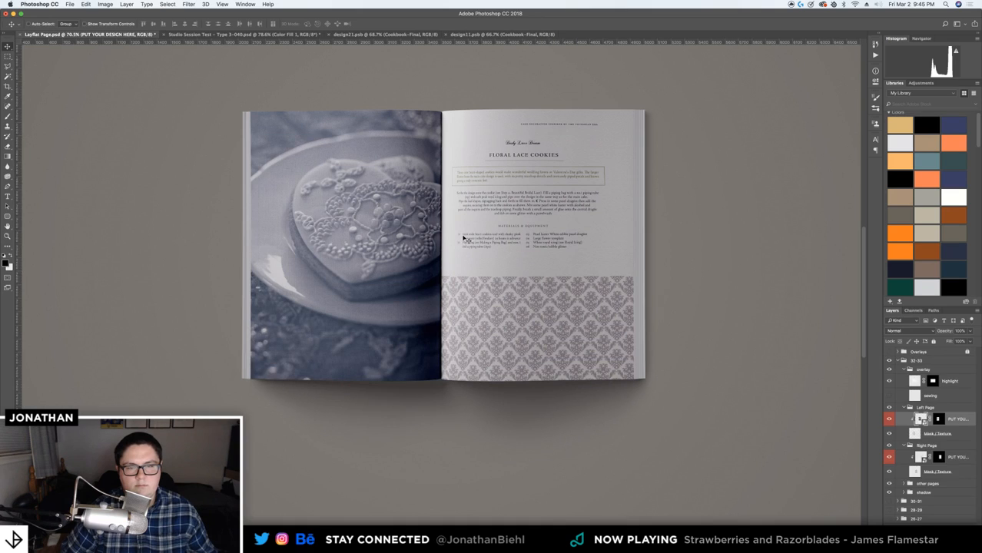
{"action": "key", "text": "z"}
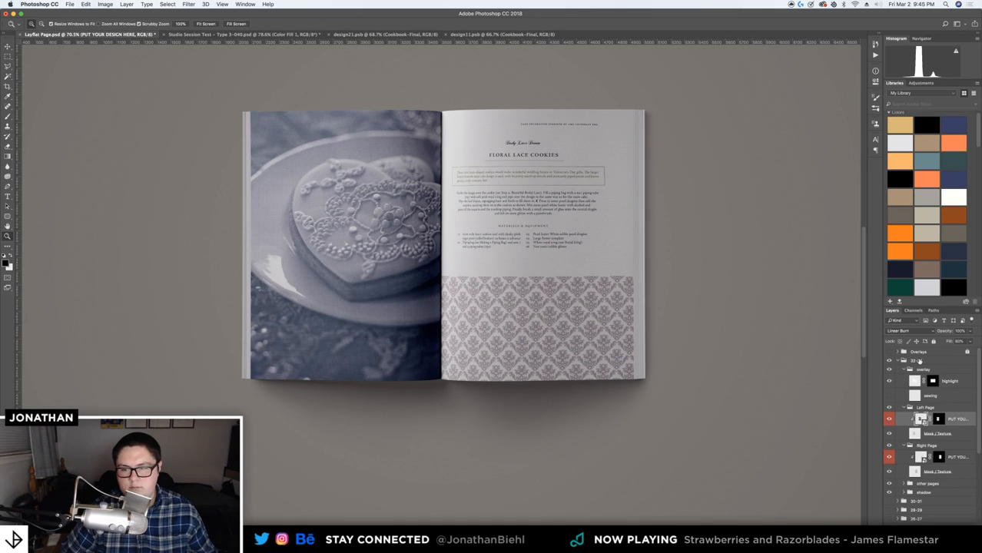
{"action": "left_click", "coordinate": [920, 360]}
{"action": "key", "text": "super+j"}
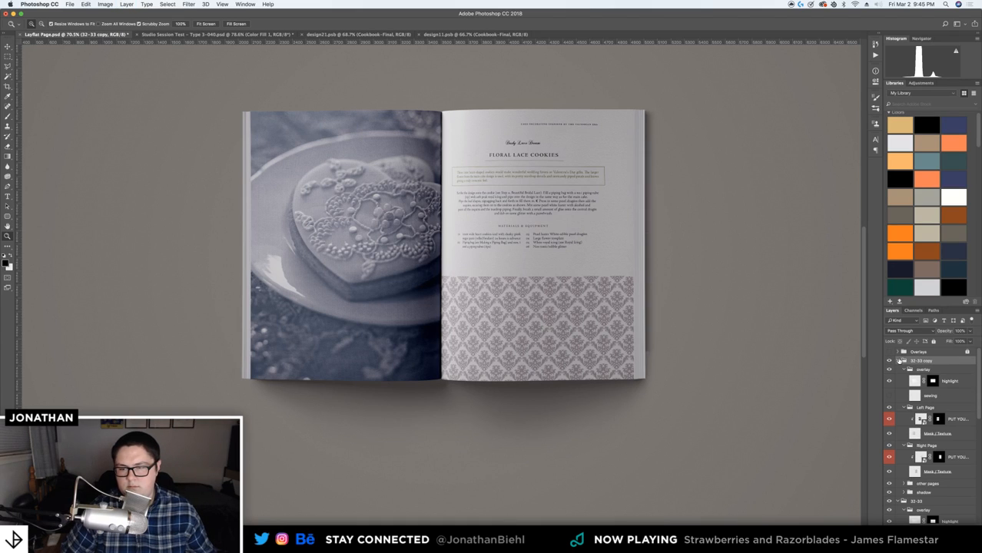
{"action": "left_click", "coordinate": [903, 360]}
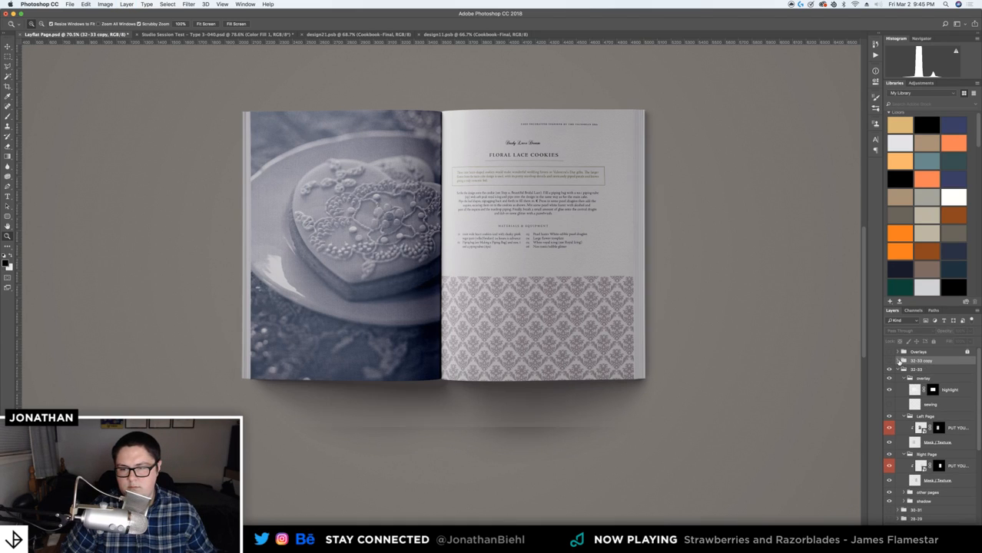
Rasterize the left and right pages' design smart objects in the original 32-33 group
{"action": "left_click", "coordinate": [962, 434]}
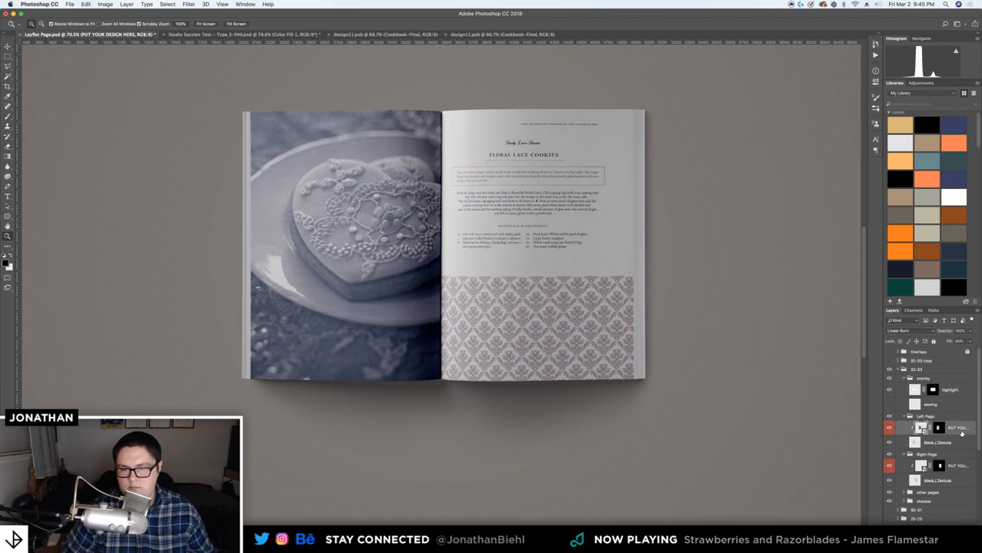
{"action": "right_click", "coordinate": [961, 433]}
{"action": "left_click", "coordinate": [898, 331]}
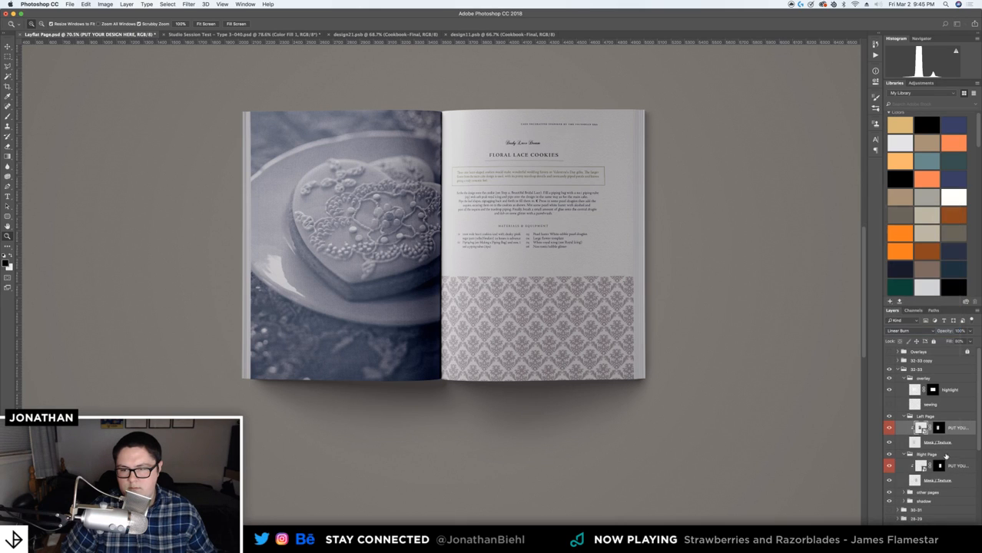
{"action": "left_click", "coordinate": [961, 470]}
{"action": "right_click", "coordinate": [960, 470]}
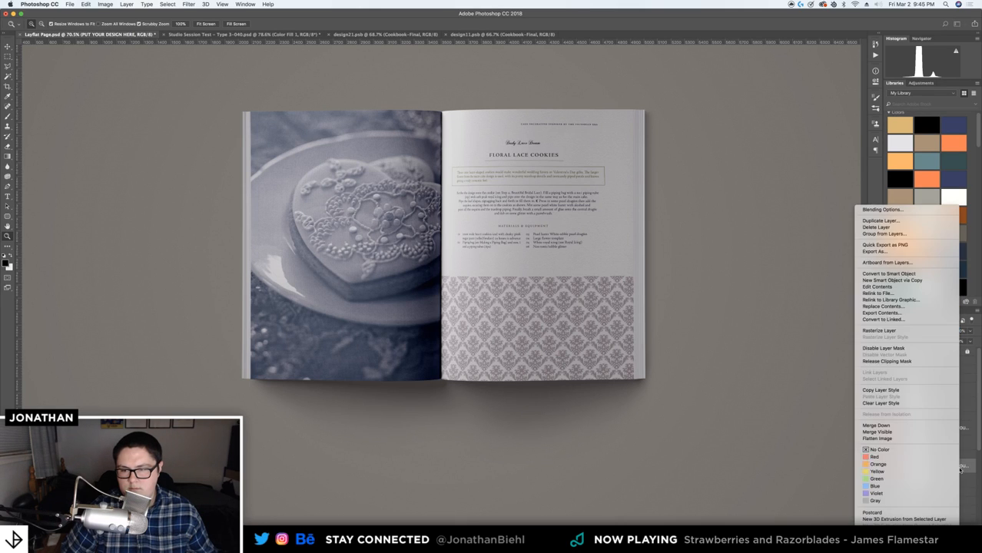
{"action": "left_click", "coordinate": [903, 331]}
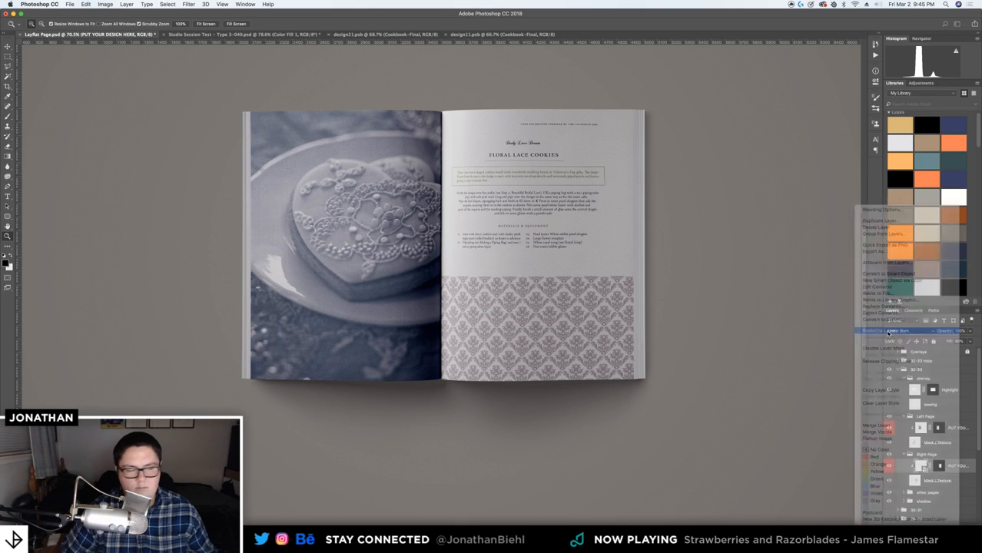
Collapse the original 32-33 group with its subgroups, hide it and show the 32-33 copy group
{"action": "left_click", "coordinate": [905, 417]}
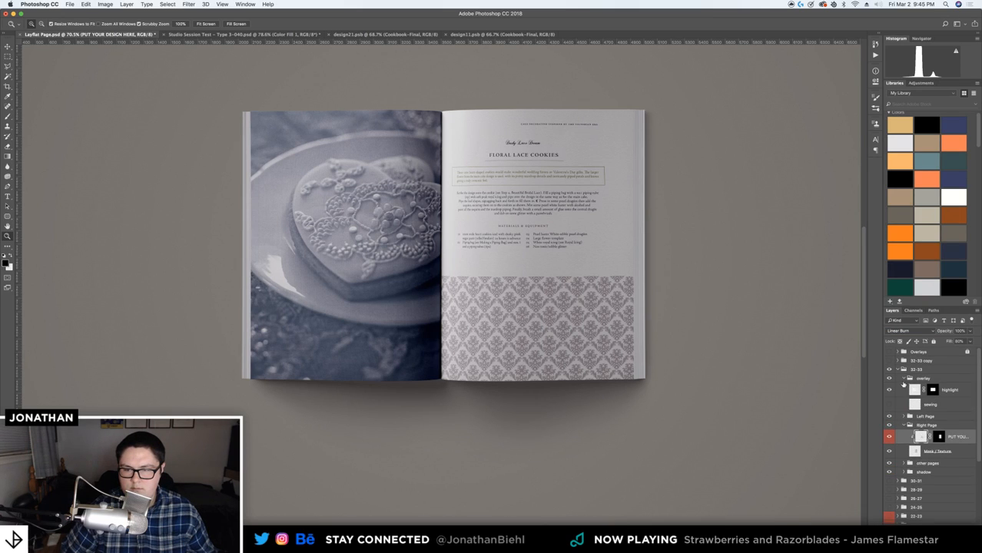
{"action": "left_click", "coordinate": [905, 379]}
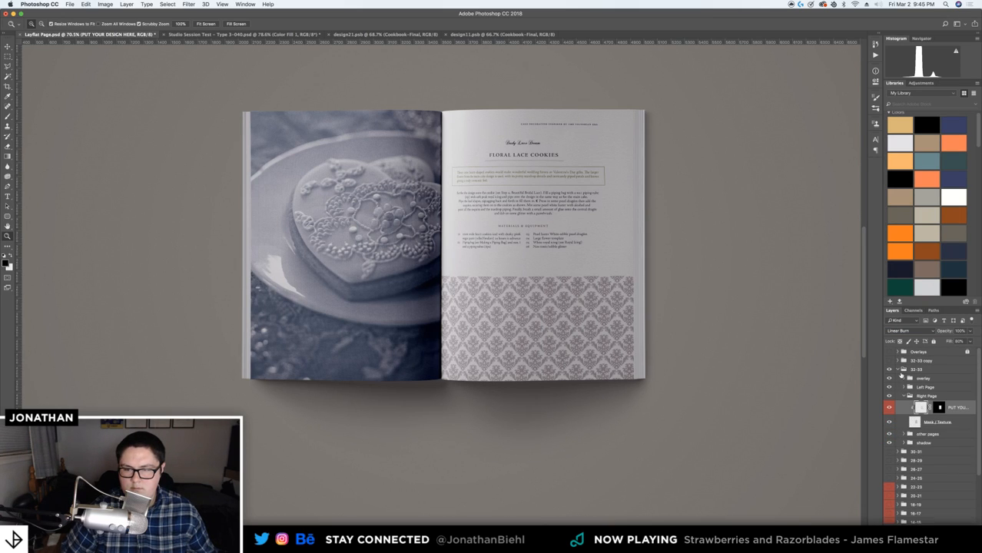
{"action": "left_click", "coordinate": [904, 394]}
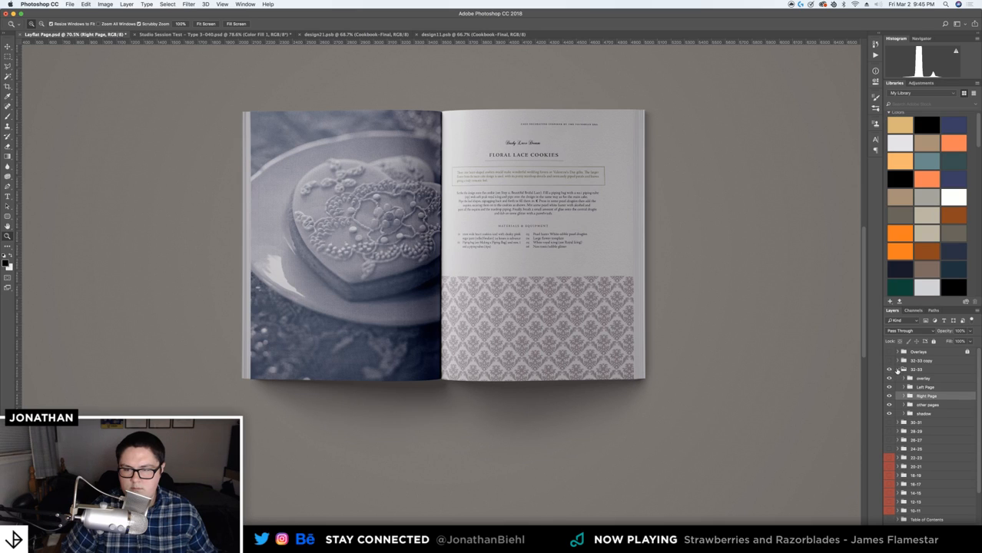
{"action": "left_click", "coordinate": [897, 369]}
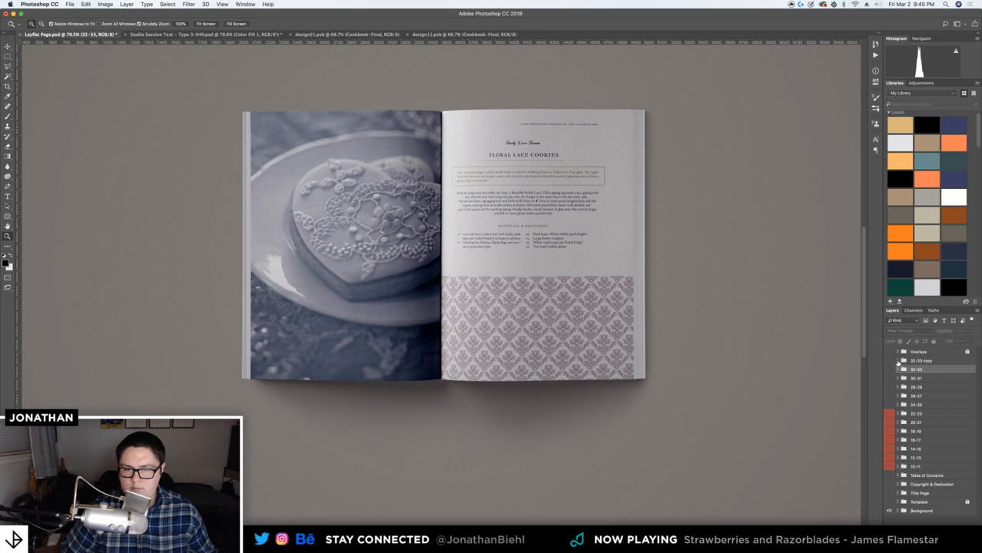
{"action": "left_click", "coordinate": [889, 360]}
Expand the 32-33 copy group and rename it 34-35
{"action": "left_click", "coordinate": [901, 360]}
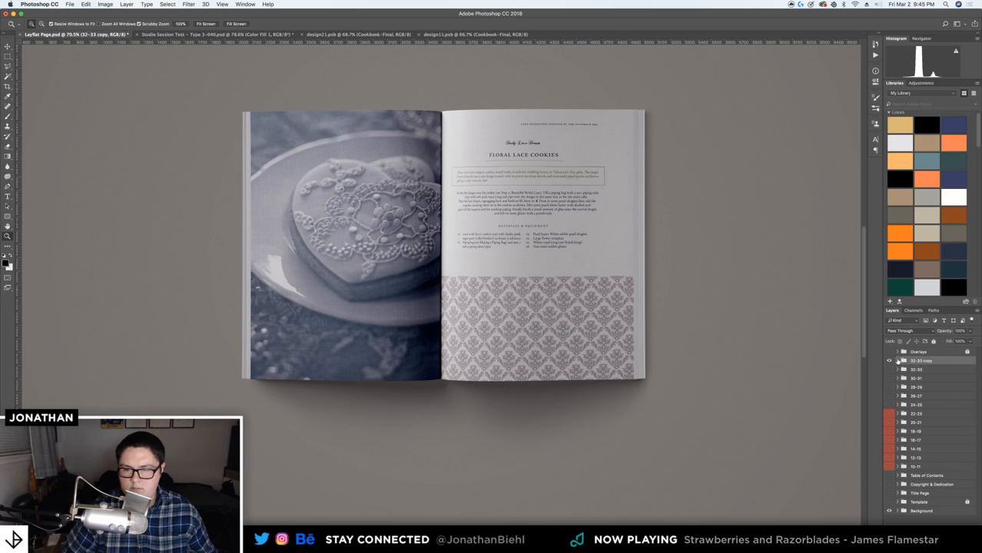
{"action": "double_click", "coordinate": [920, 361]}
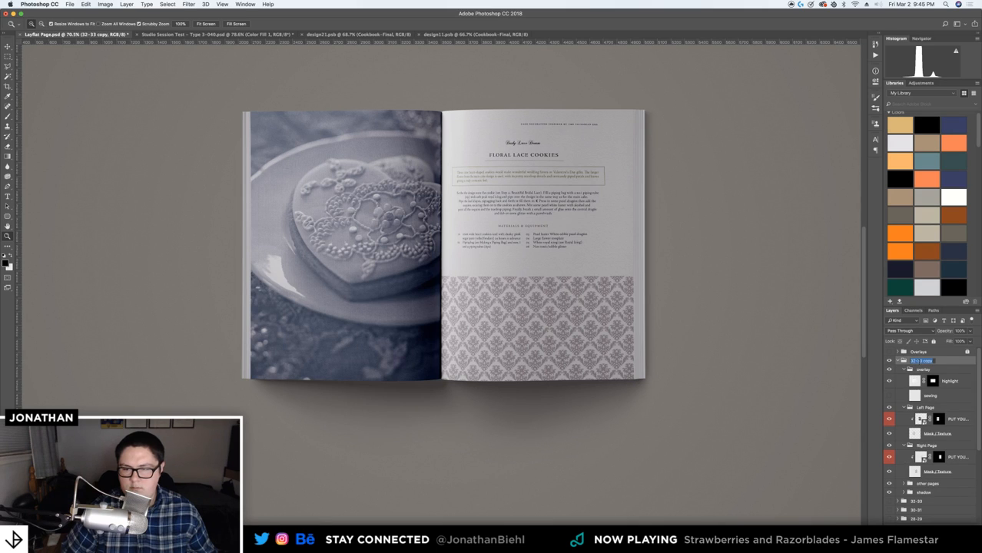
{"action": "type", "text": "34-35"}
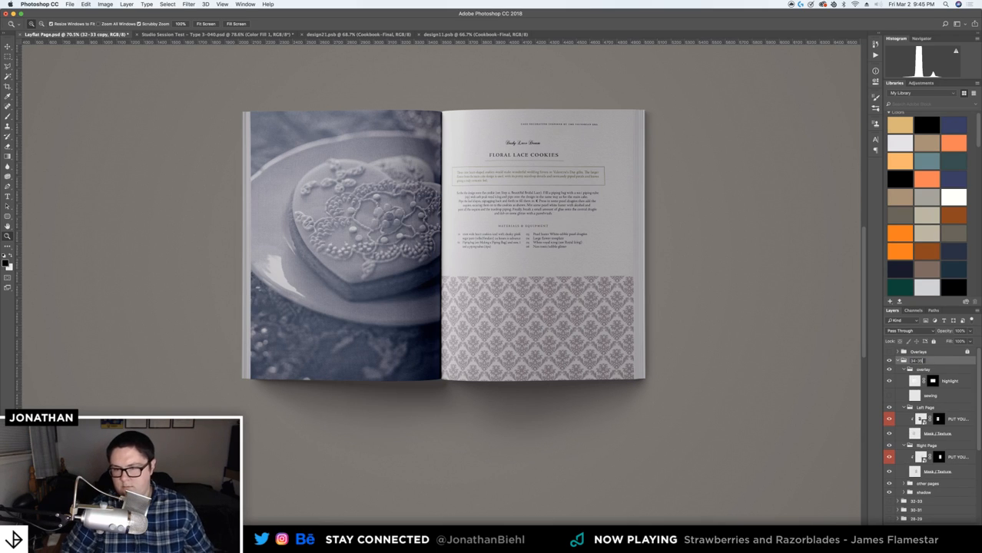
{"action": "key", "text": "Return"}
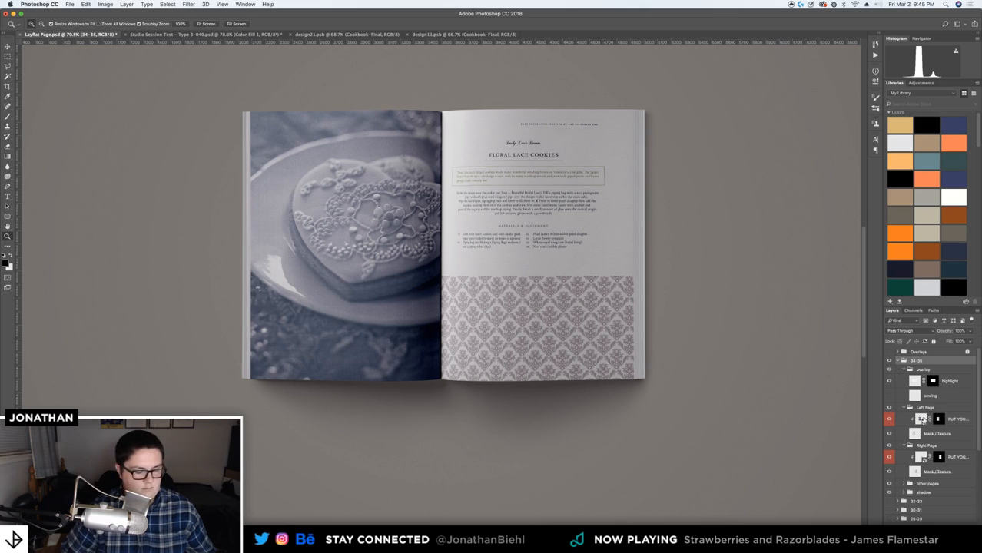
Save Layflat Page.psd and open the left page's design smart object in the 34-35 group
{"action": "left_click", "coordinate": [922, 420]}
{"action": "key", "text": "super+s"}
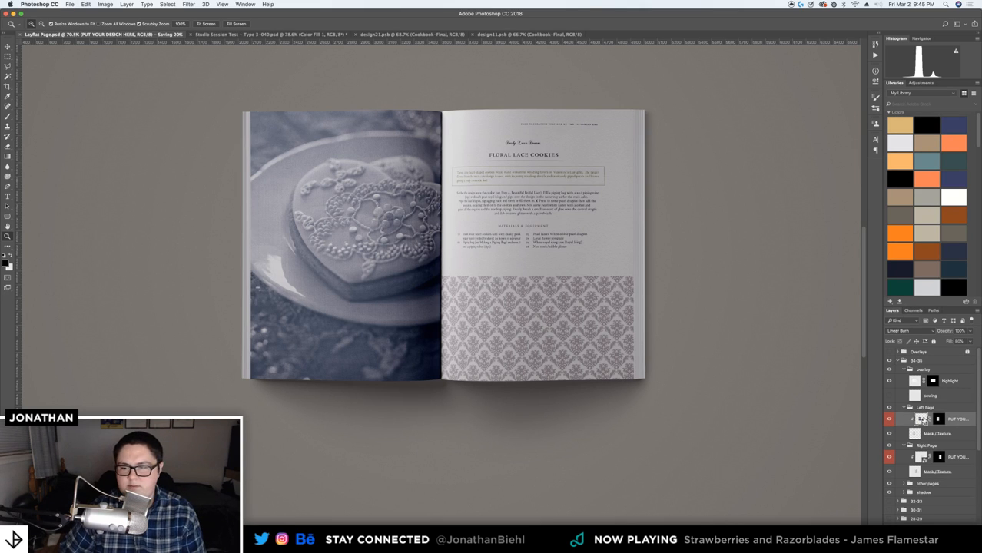
{"action": "double_click", "coordinate": [920, 419]}
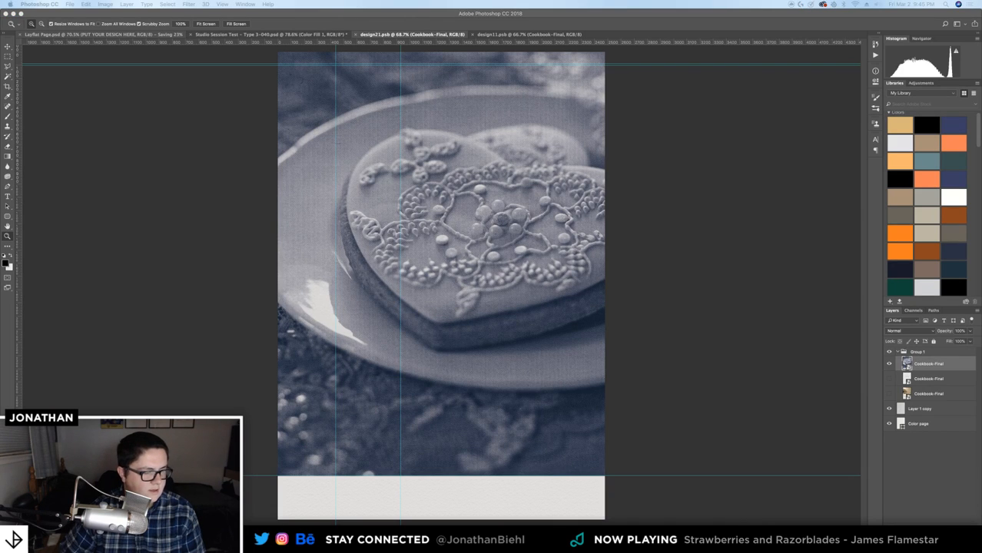
Force quit Acrobat Pro DC and close the list of running applications
{"action": "right_click", "coordinate": [543, 534]}
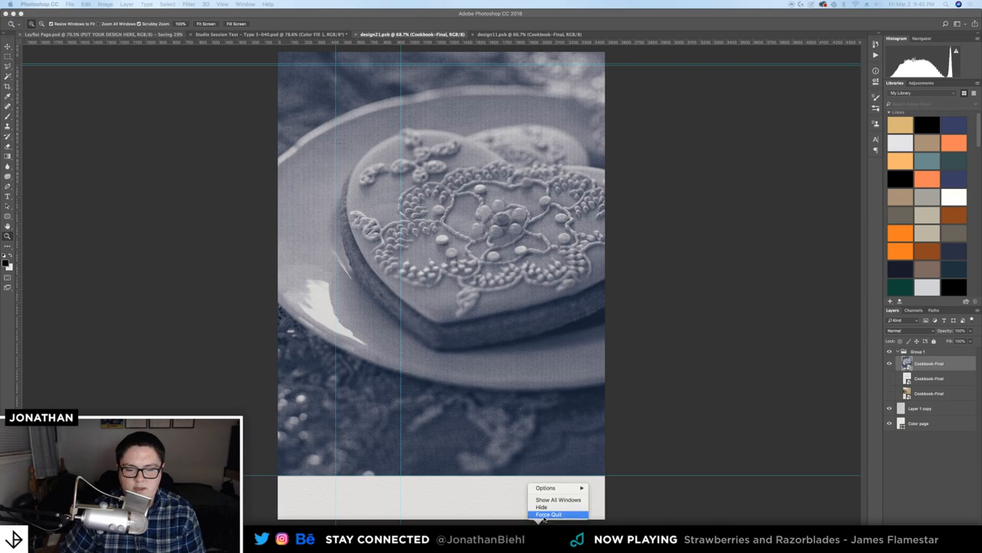
{"action": "key", "text": "Escape"}
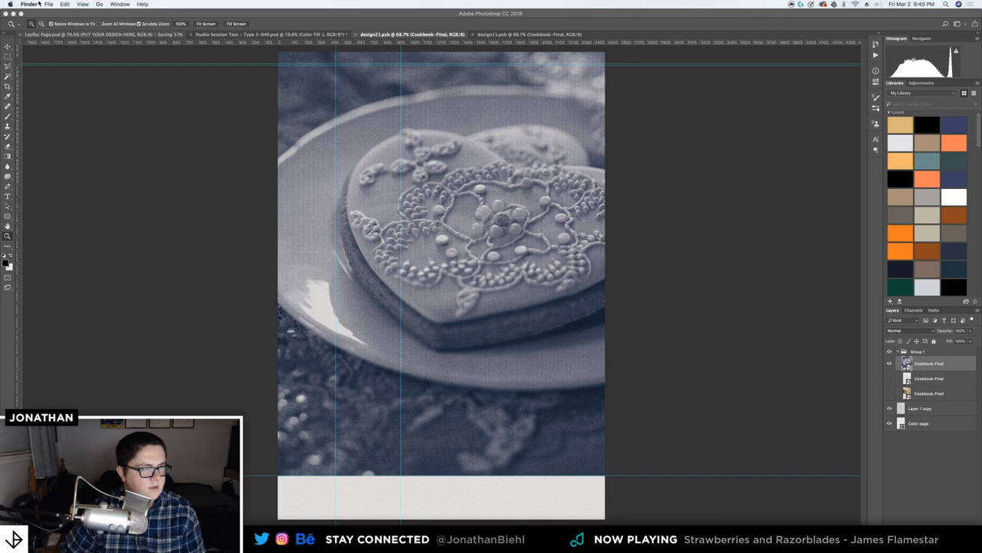
{"action": "left_click", "coordinate": [10, 4]}
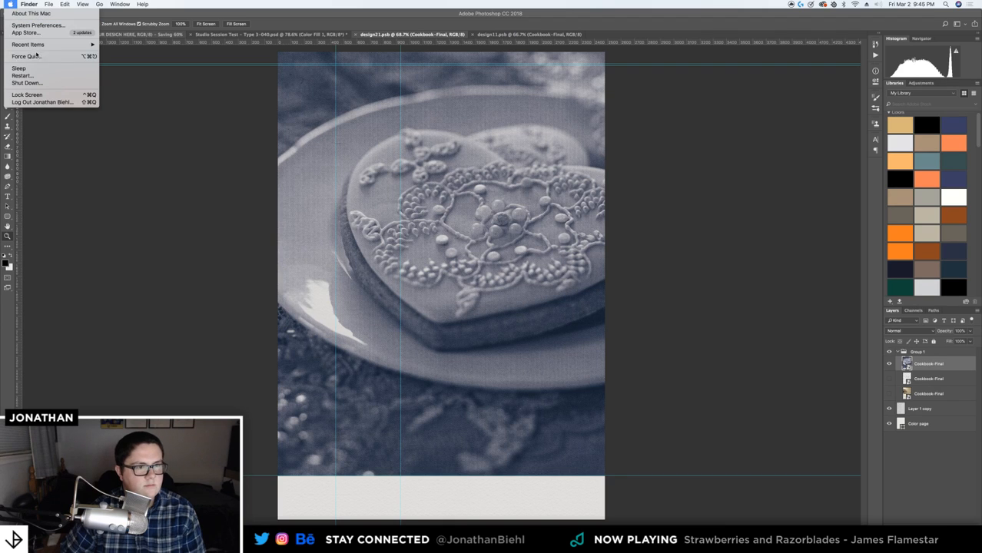
{"action": "left_click", "coordinate": [42, 58]}
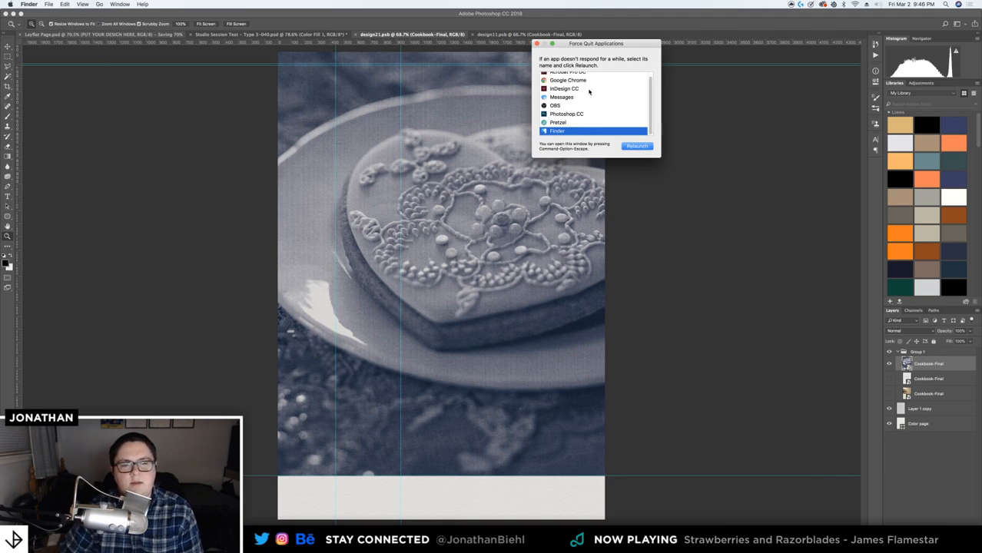
{"action": "scroll", "coordinate": [580, 88], "scroll_direction": "up", "scroll_amount": 2}
{"action": "left_click", "coordinate": [578, 76]}
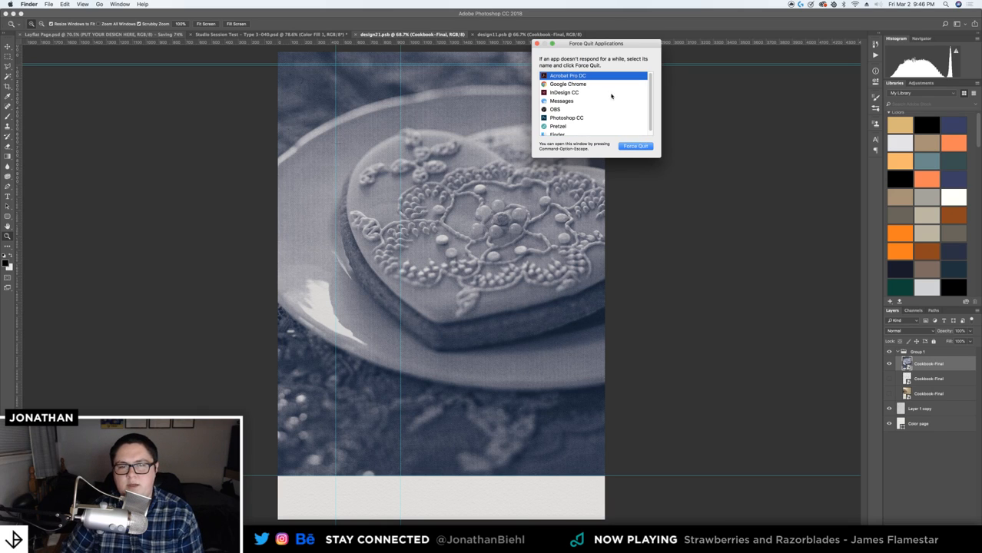
{"action": "left_click", "coordinate": [635, 145]}
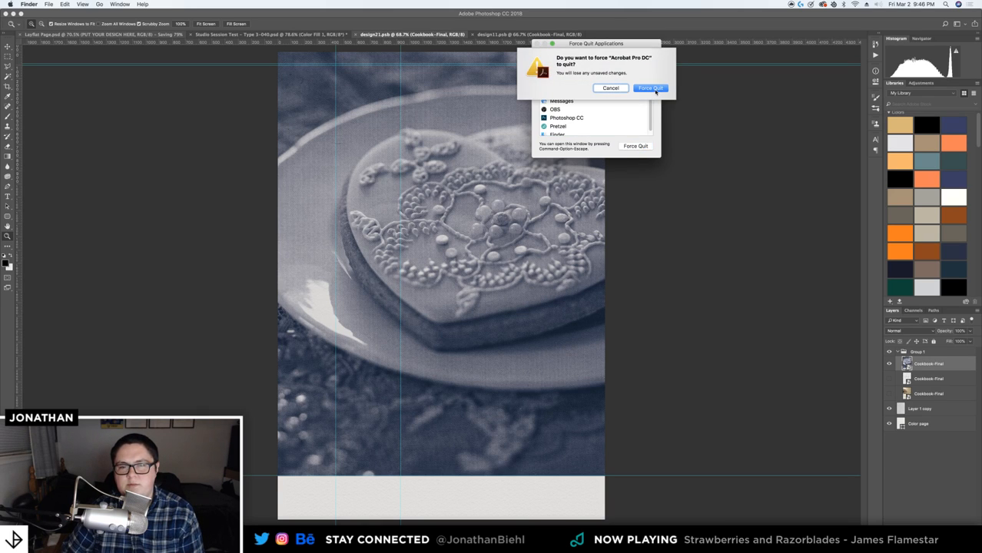
{"action": "left_click", "coordinate": [652, 88]}
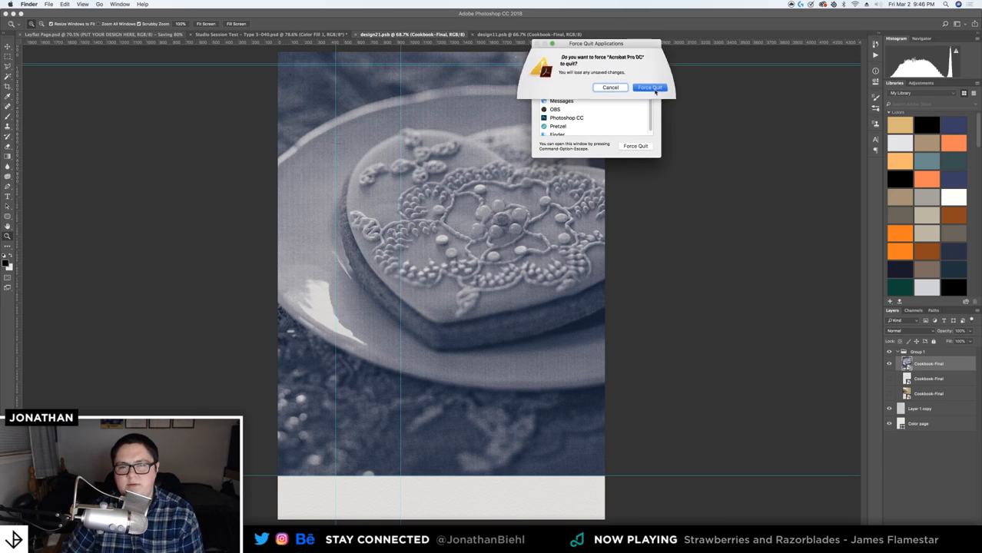
{"action": "left_click", "coordinate": [536, 43]}
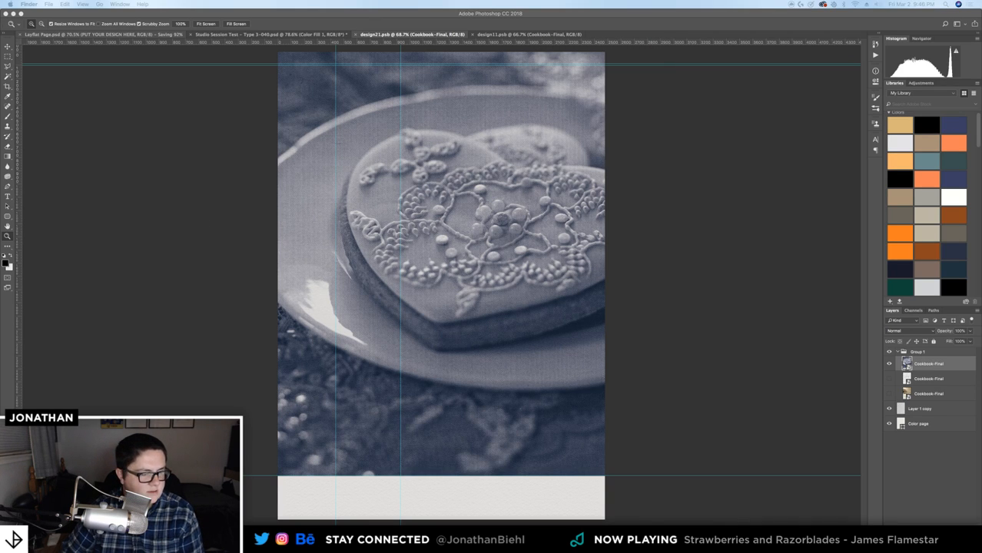
Place page 18 of Cookbook-Final.pdf in the left page design as a smart object, cropped to the bounding box
{"action": "left_click_drag", "start_coordinate": [59, 346], "coordinate": [299, 249]}
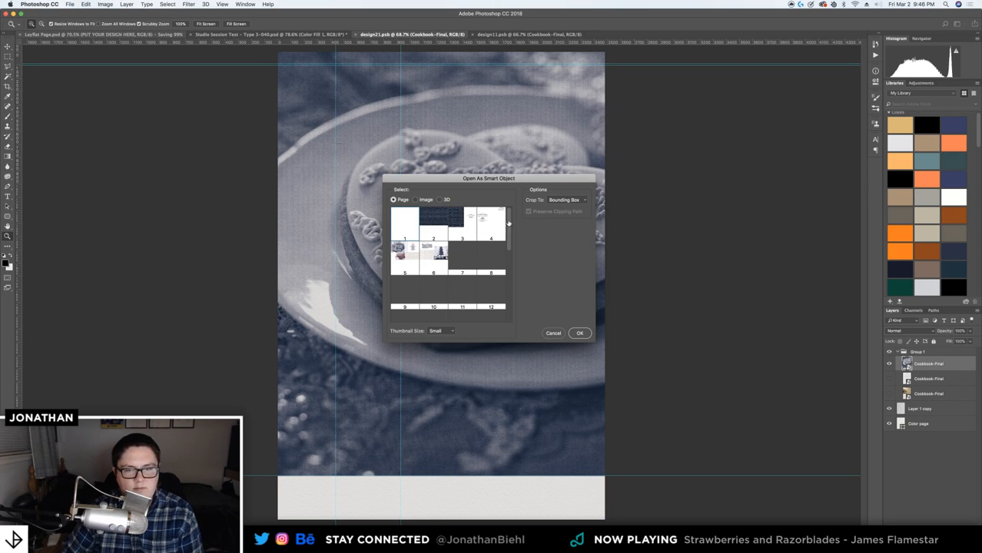
{"action": "left_click_drag", "start_coordinate": [509, 220], "coordinate": [510, 226]}
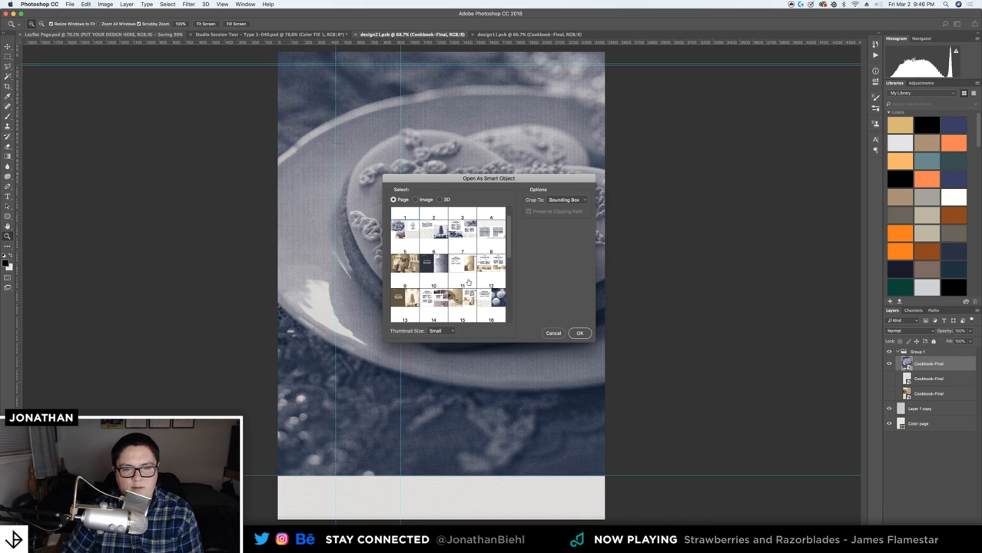
{"action": "scroll", "coordinate": [468, 273], "scroll_direction": "up", "scroll_amount": 1}
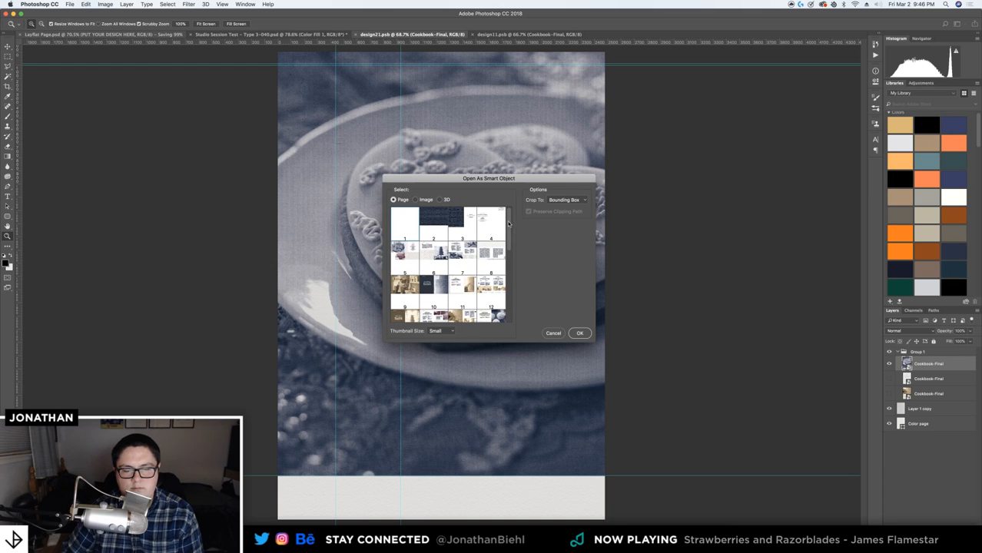
{"action": "left_click_drag", "start_coordinate": [510, 222], "coordinate": [513, 259]}
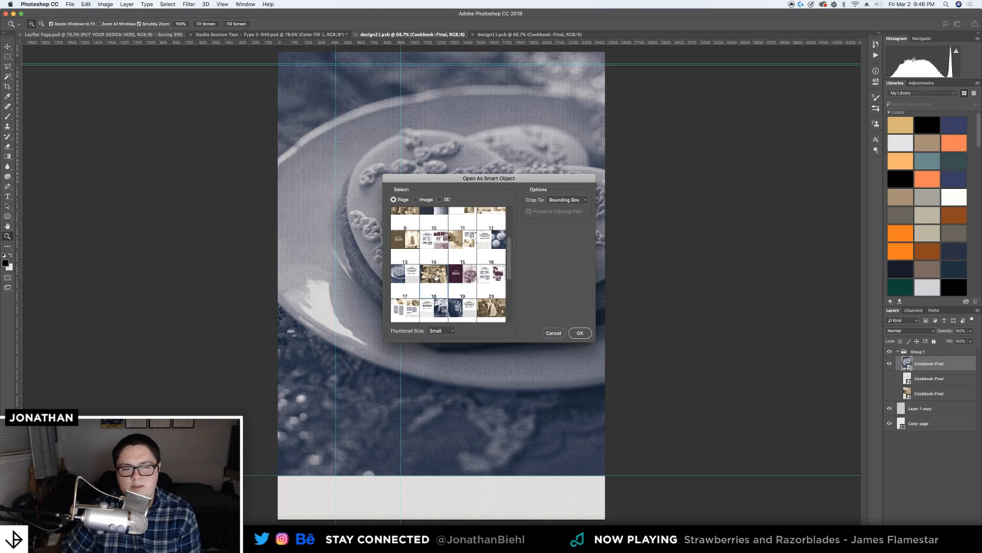
{"action": "left_click", "coordinate": [580, 333]}
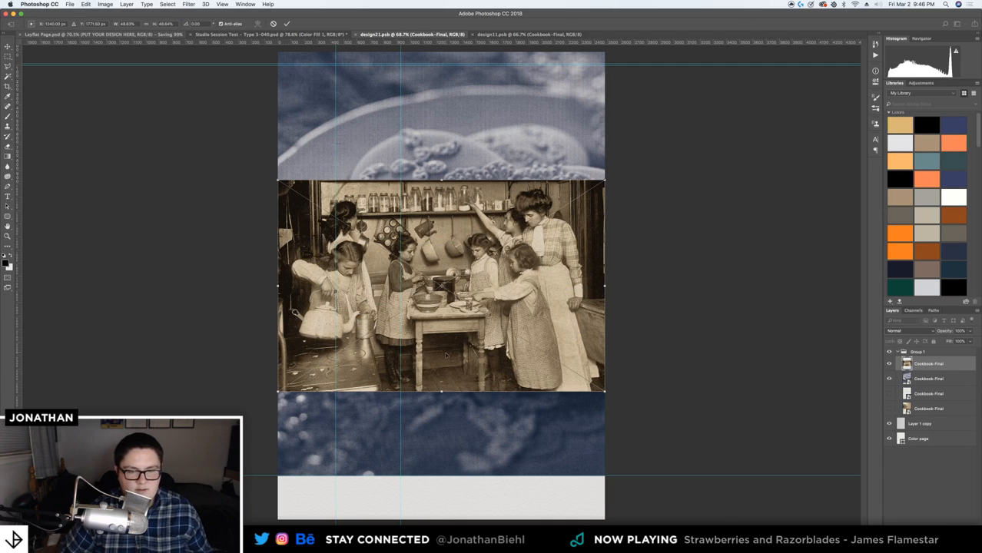
Fit the left half of the placed kitchen photo to the page down to the guide, hide the previous cookie layer and save
{"action": "left_click_drag", "start_coordinate": [461, 340], "coordinate": [455, 222]}
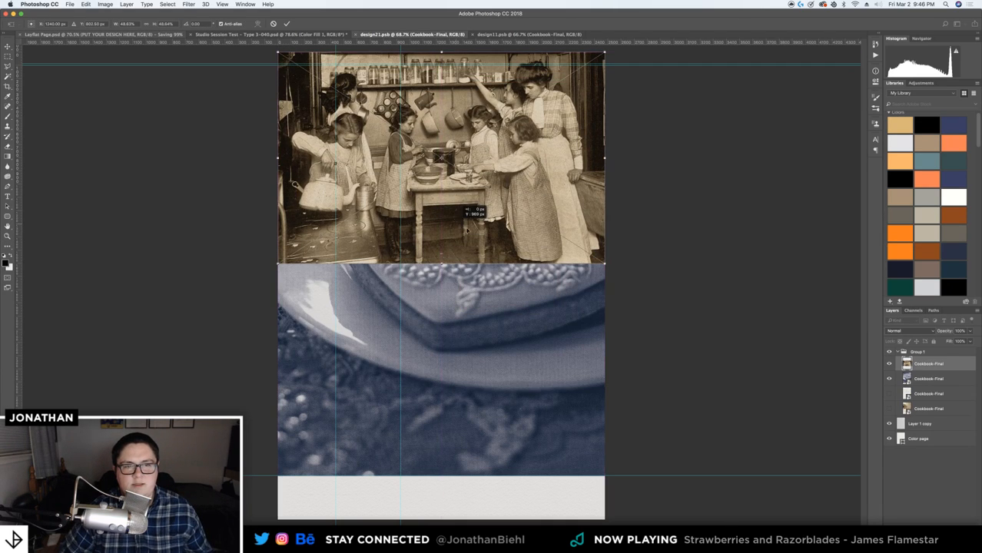
{"action": "left_click_drag", "start_coordinate": [607, 266], "coordinate": [928, 485]}
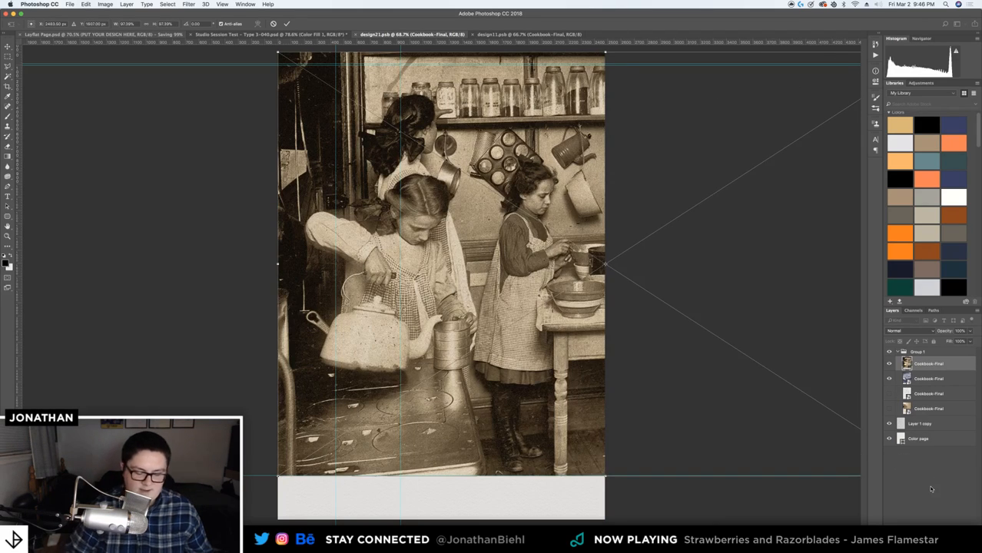
{"action": "key", "text": "Return"}
{"action": "key", "text": "z"}
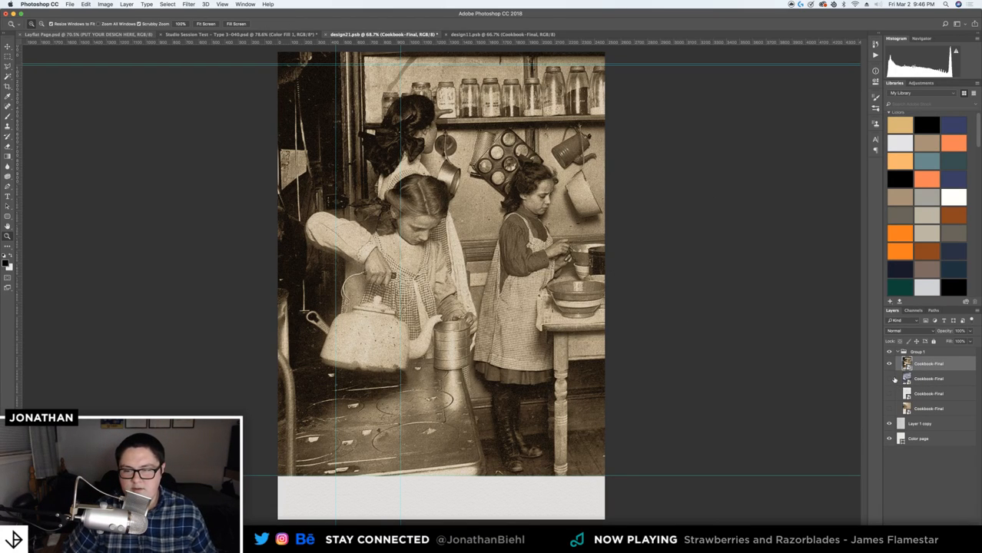
{"action": "key", "text": "super+s"}
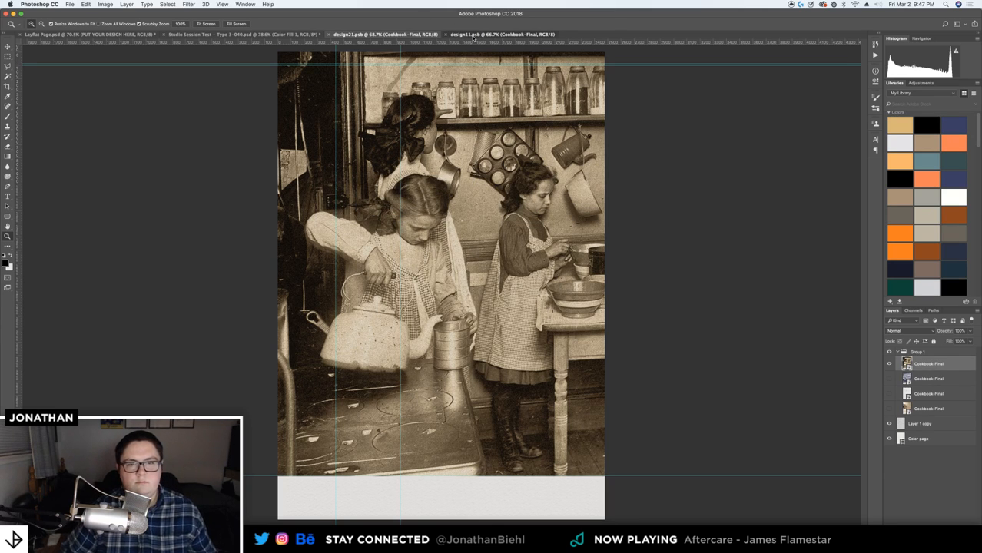
Switch to design11.psb and place page 18 of Cookbook-Final.pdf in it as a smart object
{"action": "left_click", "coordinate": [499, 34]}
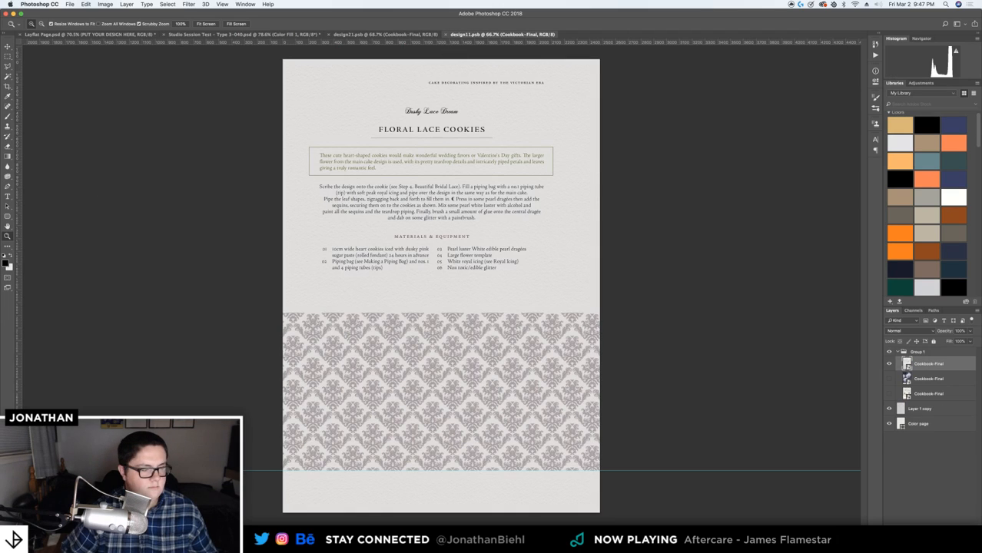
{"action": "left_click", "coordinate": [399, 241]}
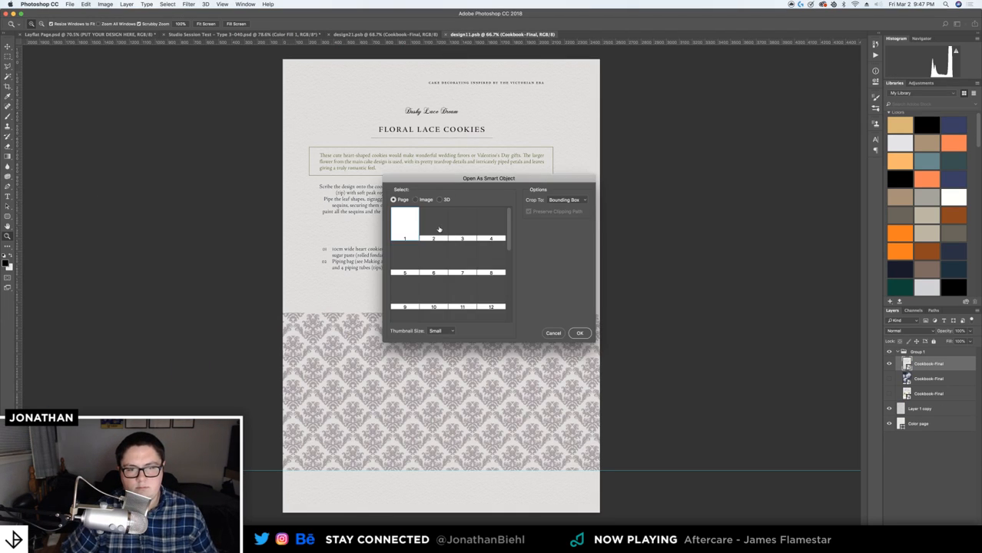
{"action": "scroll", "coordinate": [432, 250], "scroll_direction": "down", "scroll_amount": 3}
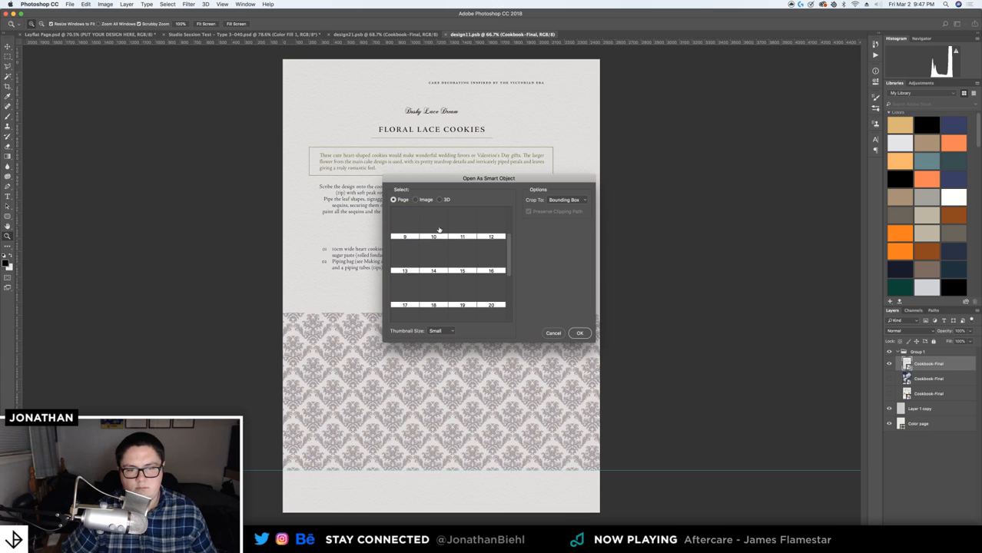
{"action": "left_click", "coordinate": [433, 285]}
{"action": "left_click", "coordinate": [579, 333]}
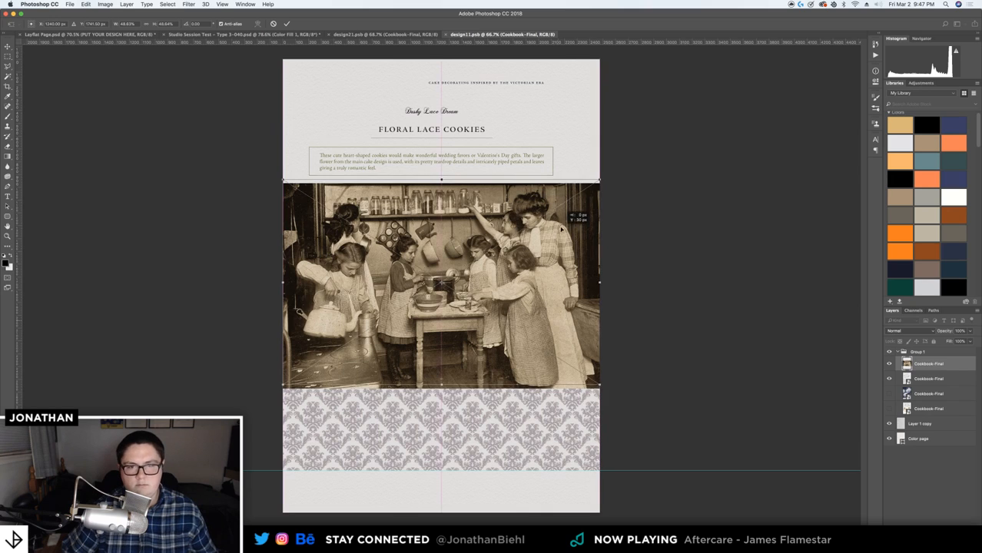
Align the placed kitchen photo with the page's top edge and enlarge it so its right half fills the page down to the guide
{"action": "left_click_drag", "start_coordinate": [569, 319], "coordinate": [570, 195]}
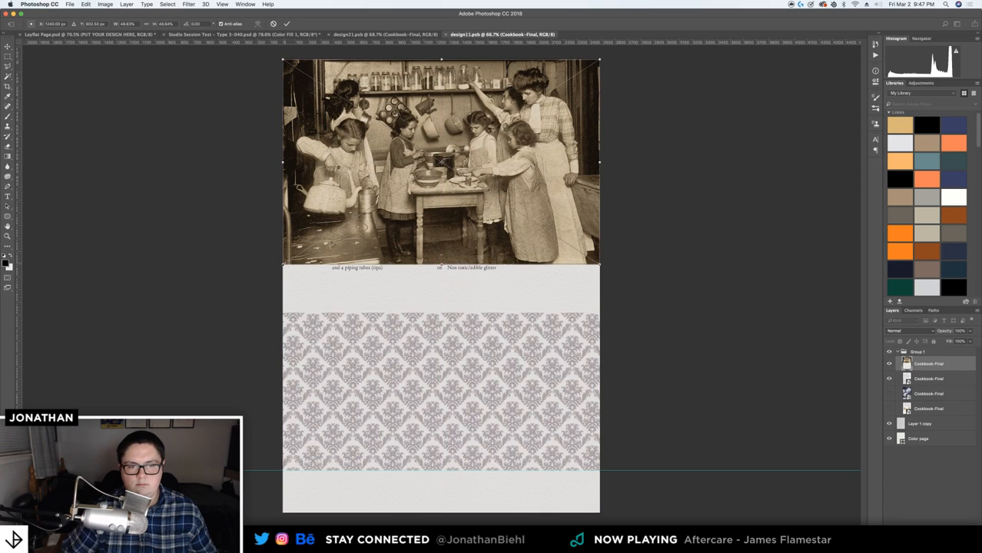
{"action": "left_click_drag", "start_coordinate": [283, 264], "coordinate": [23, 408]}
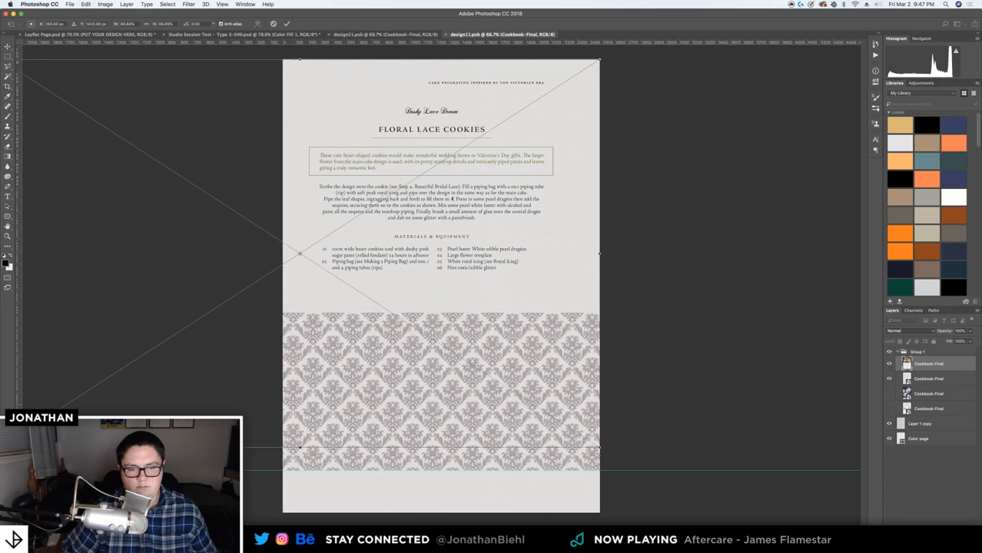
{"action": "left_click_drag", "start_coordinate": [77, 447], "coordinate": [65, 469]}
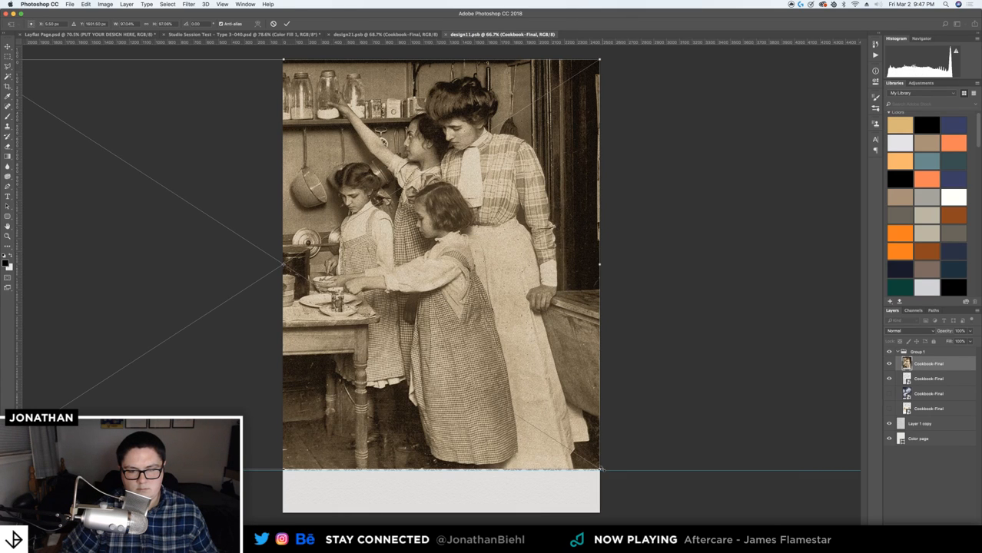
{"action": "left_click_drag", "start_coordinate": [601, 468], "coordinate": [592, 437]}
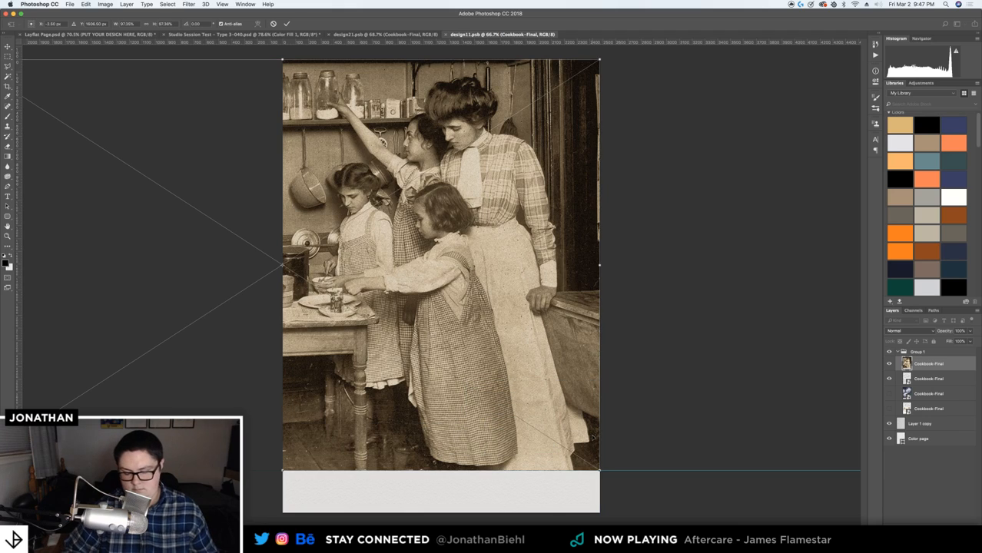
{"action": "key", "text": "Return"}
Hide the Floral Lace Cookies layer beneath the kitchen photo and save design11.psb
{"action": "left_click", "coordinate": [896, 378]}
{"action": "left_click", "coordinate": [888, 378]}
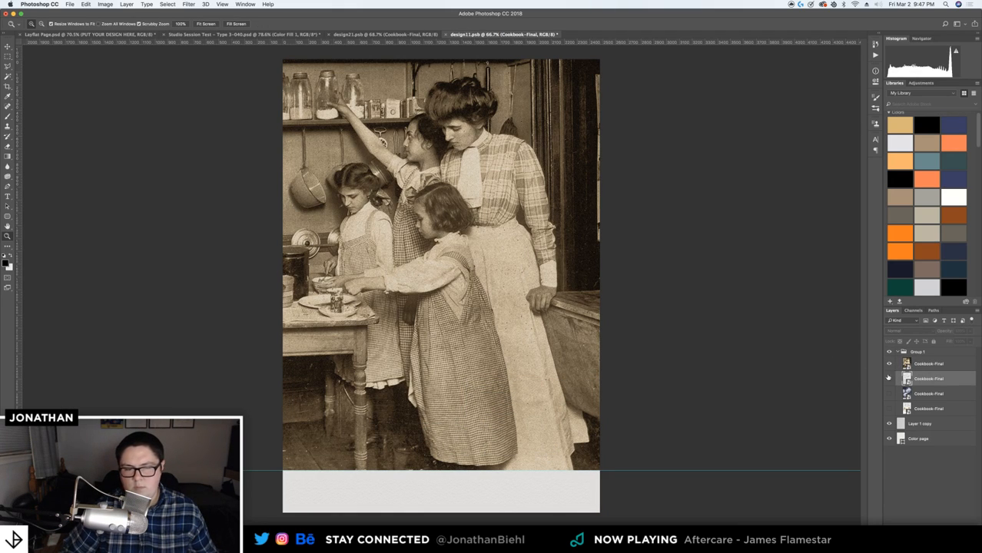
{"action": "key", "text": "super+s"}
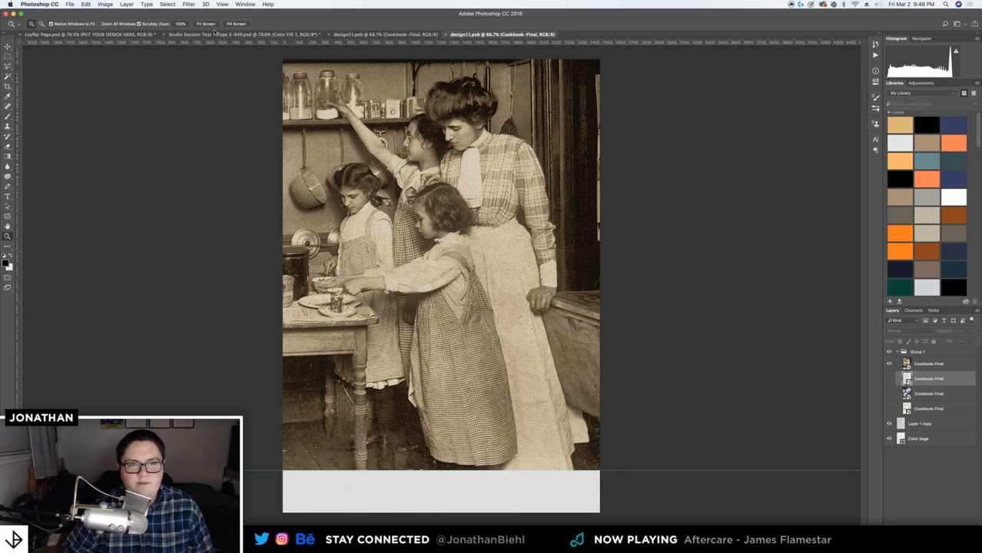
In Layflat Page.psd, duplicate the 34-35 group, name the copy 36-37 and hide it
{"action": "left_click", "coordinate": [115, 36]}
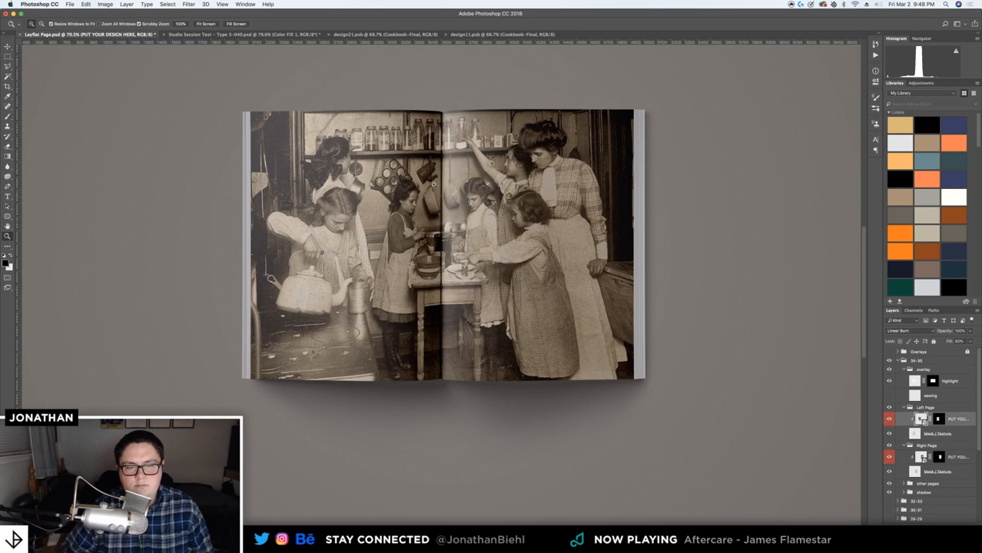
{"action": "left_click_drag", "start_coordinate": [443, 166], "coordinate": [448, 194]}
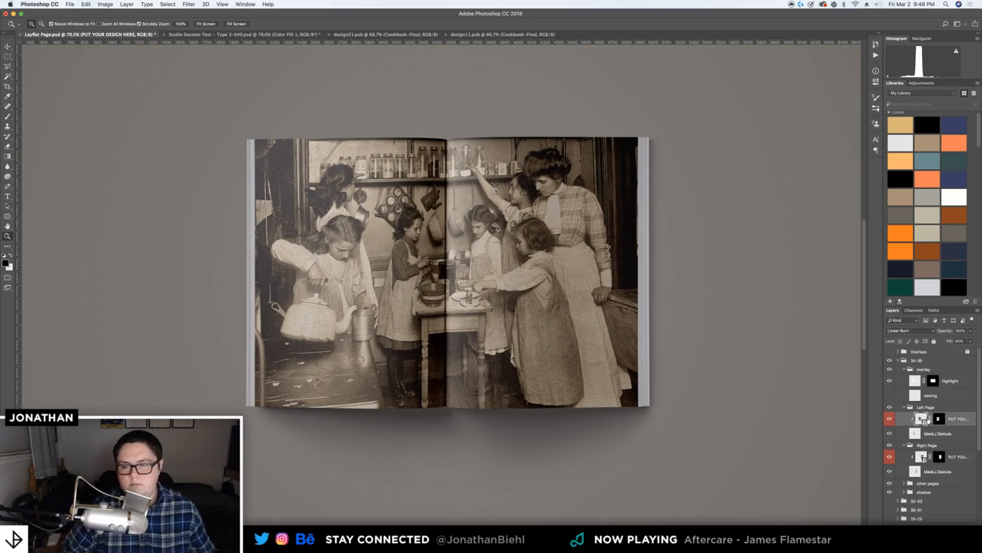
{"action": "left_click", "coordinate": [898, 361]}
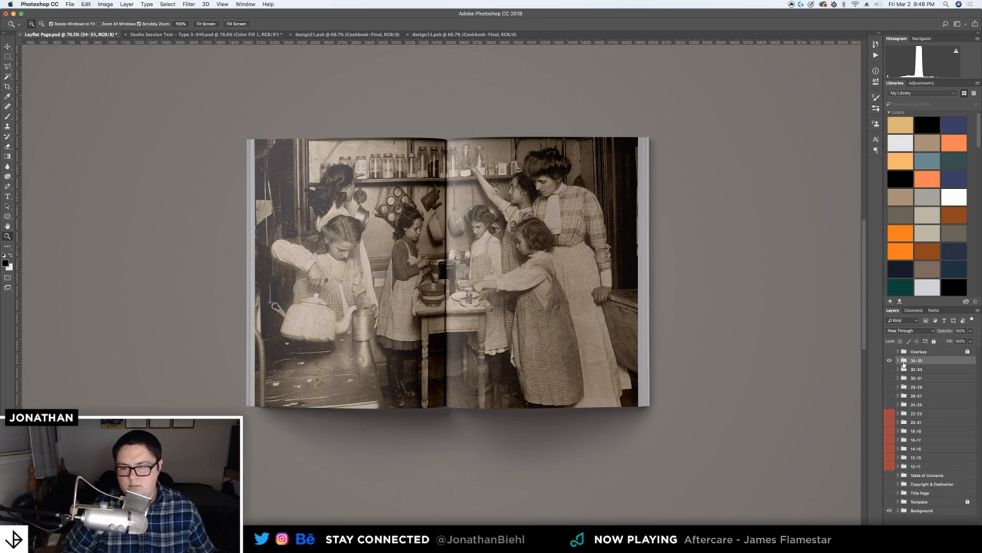
{"action": "key", "text": "super+j"}
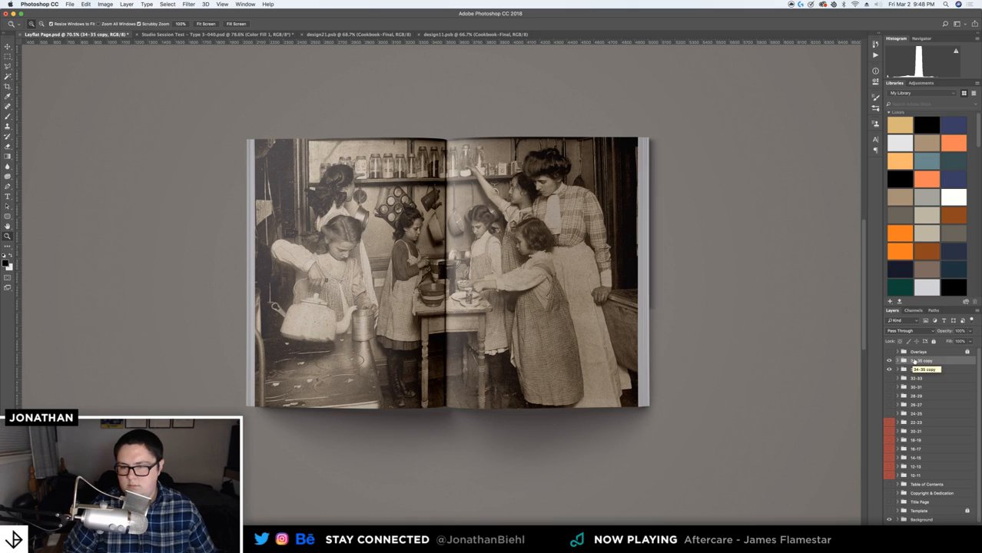
{"action": "double_click", "coordinate": [919, 360]}
{"action": "type", "text": "36-37"}
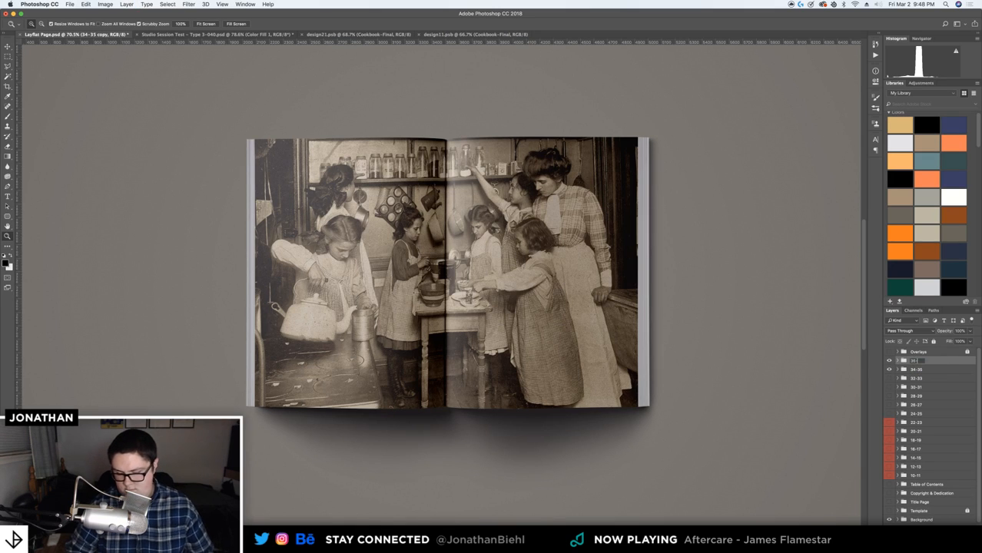
{"action": "key", "text": "Return"}
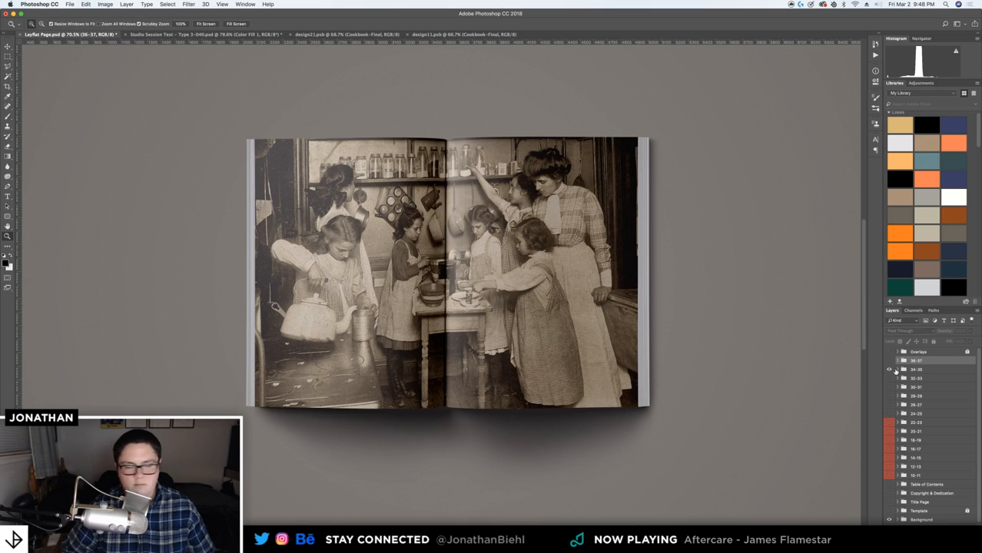
Rasterize the left and right page design smart objects in the 34-35 group
{"action": "left_click", "coordinate": [894, 371]}
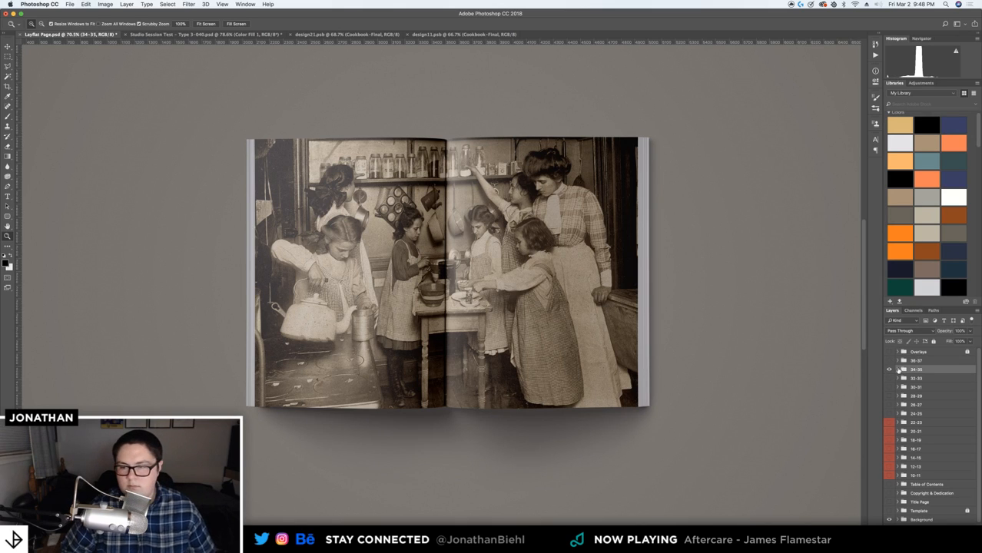
{"action": "left_click", "coordinate": [899, 370]}
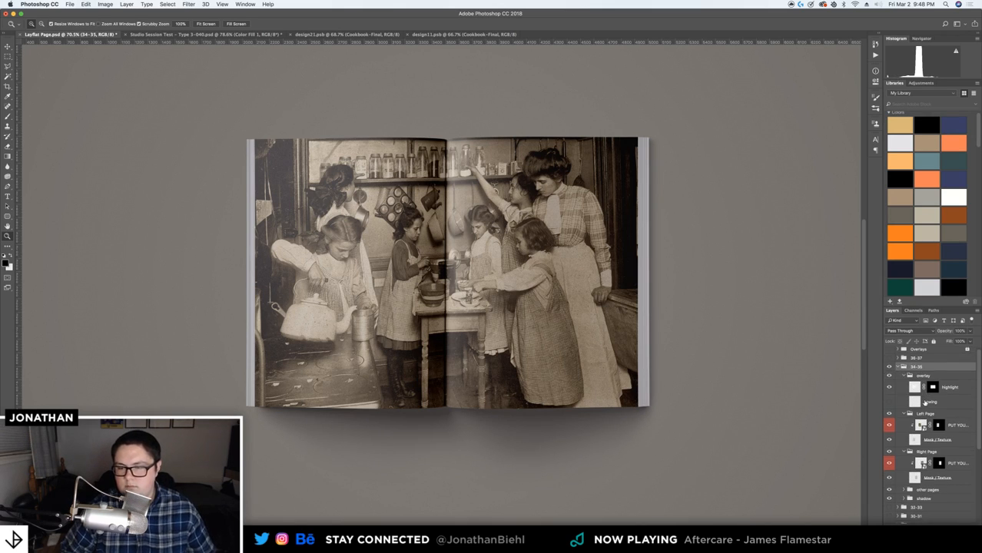
{"action": "left_click", "coordinate": [961, 428]}
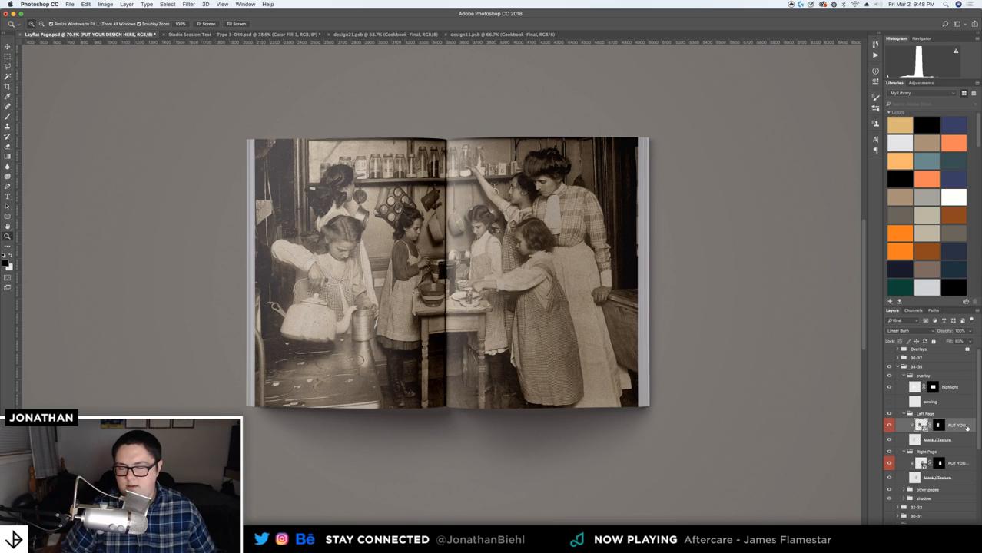
{"action": "right_click", "coordinate": [965, 427]}
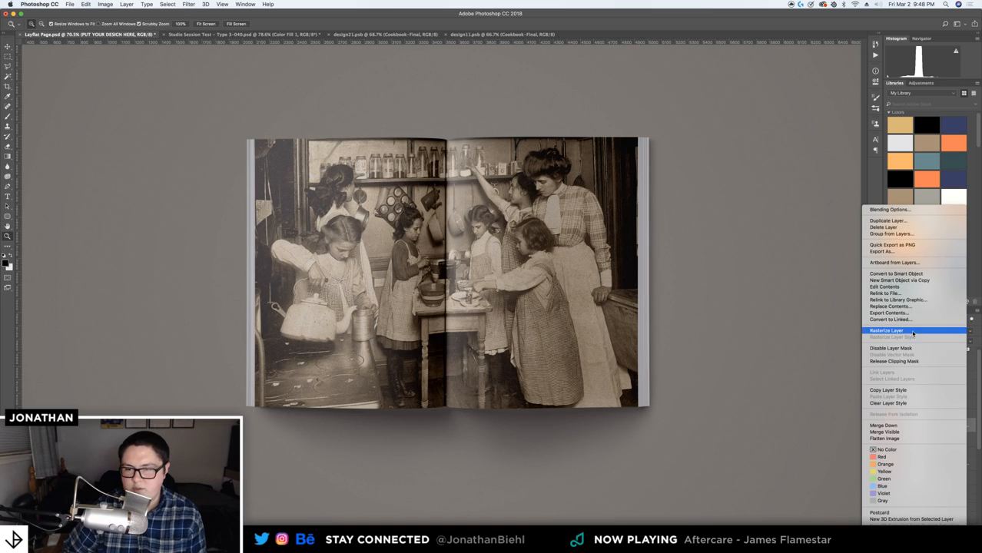
{"action": "key", "text": "Escape"}
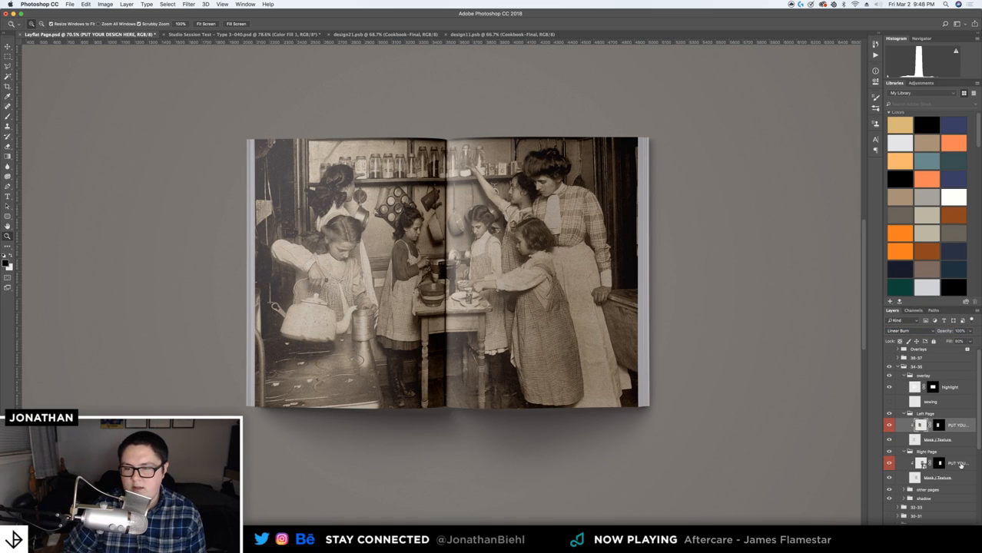
{"action": "left_click", "coordinate": [960, 464]}
{"action": "right_click", "coordinate": [961, 465]}
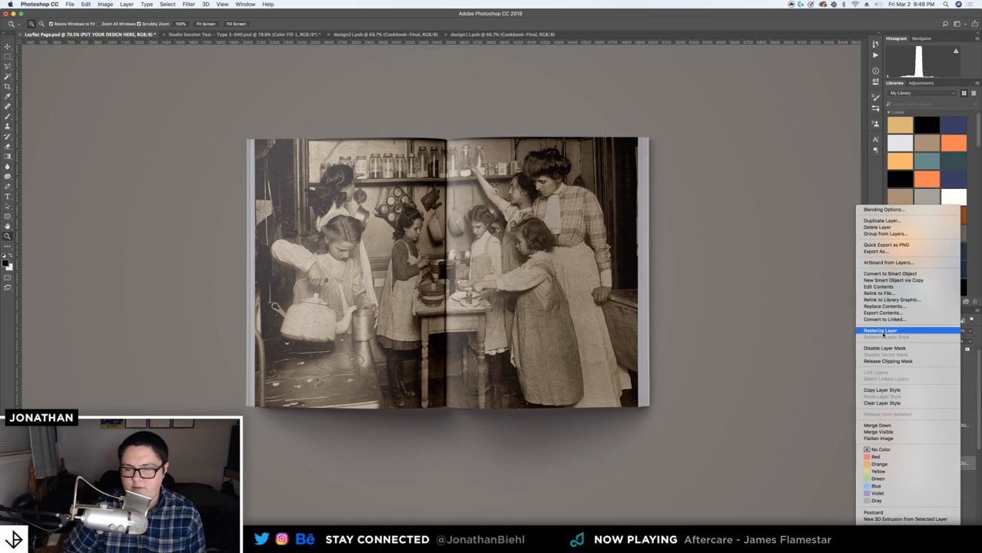
{"action": "left_click", "coordinate": [882, 332]}
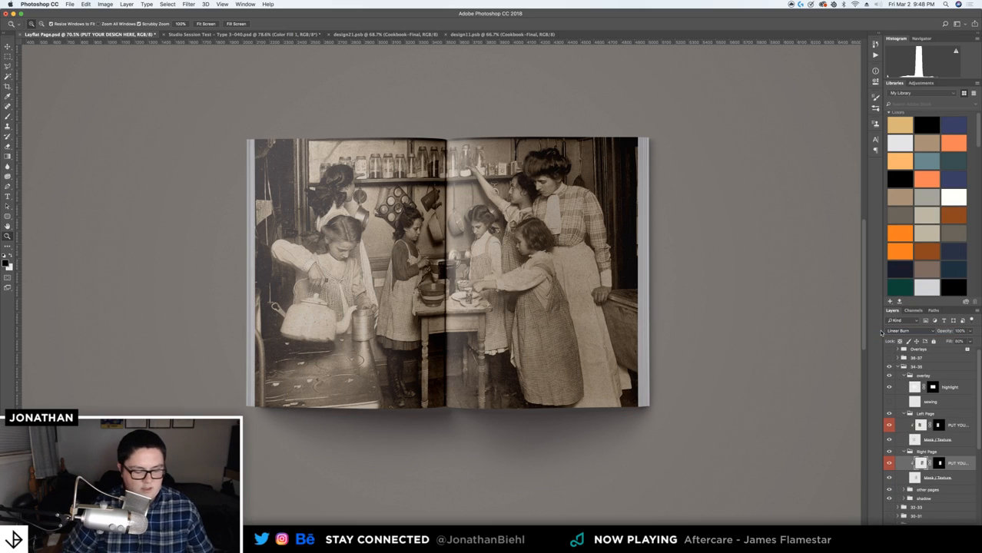
{"action": "key", "text": "v"}
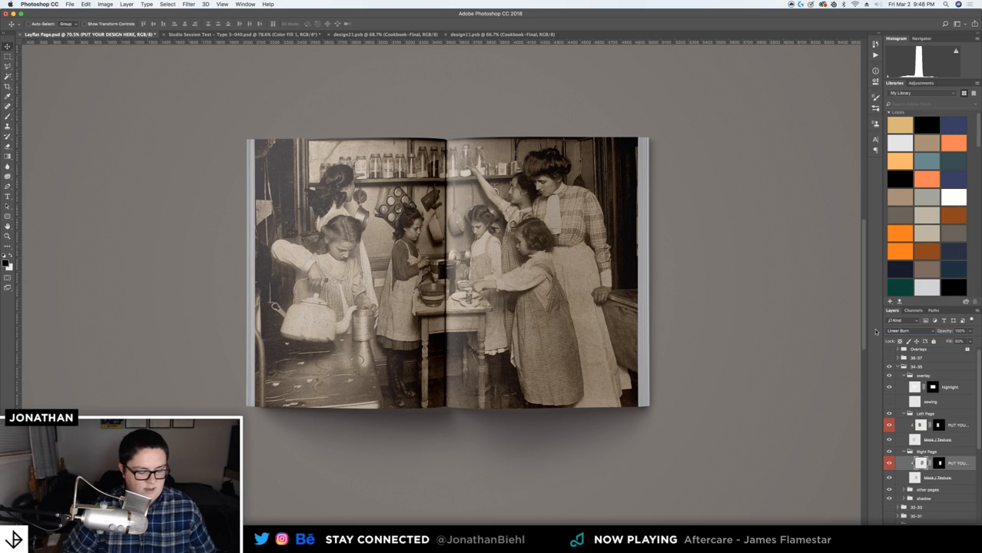
Collapse the overlay, Left Page and Right Page subgroups and the 34-35 group itself
{"action": "left_click", "coordinate": [905, 414]}
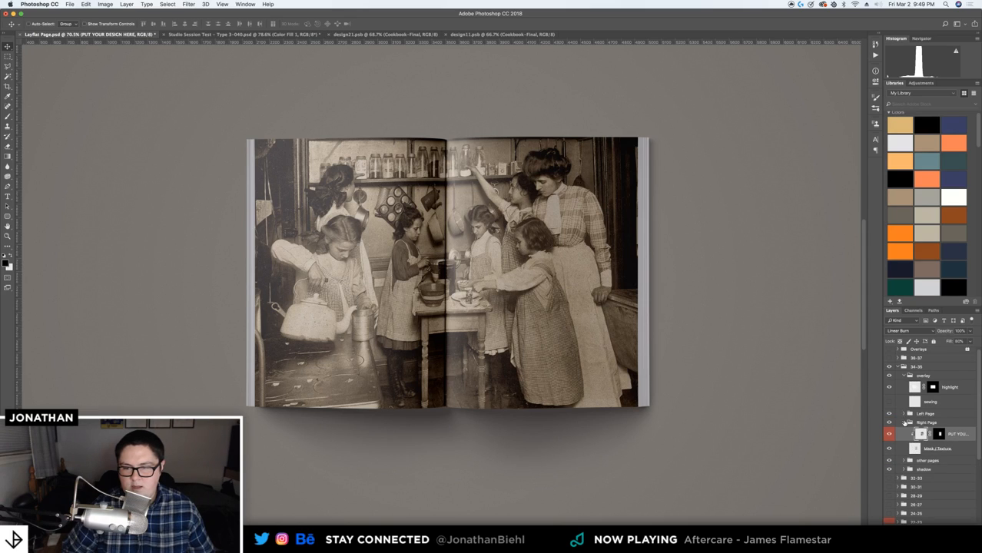
{"action": "left_click", "coordinate": [904, 422]}
{"action": "left_click", "coordinate": [902, 376]}
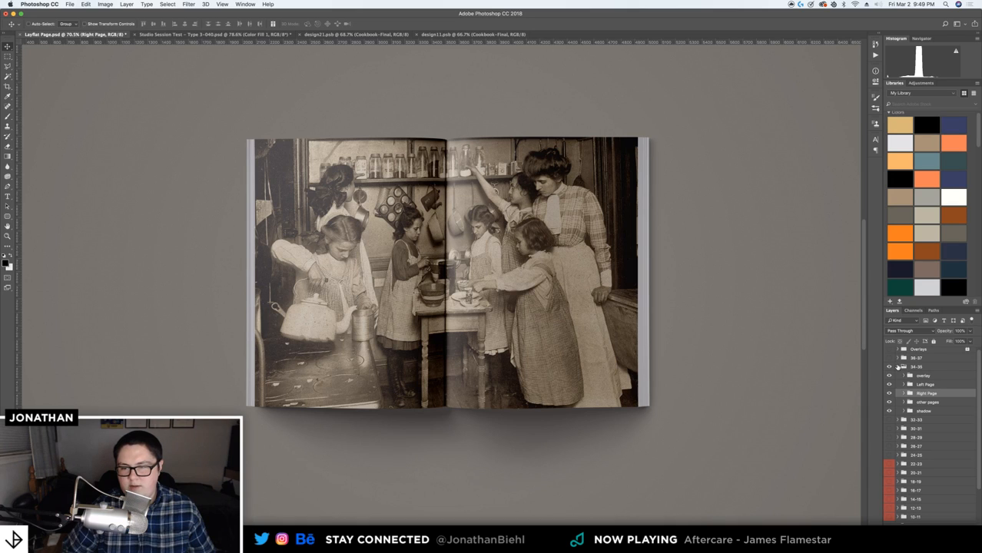
{"action": "left_click", "coordinate": [898, 367]}
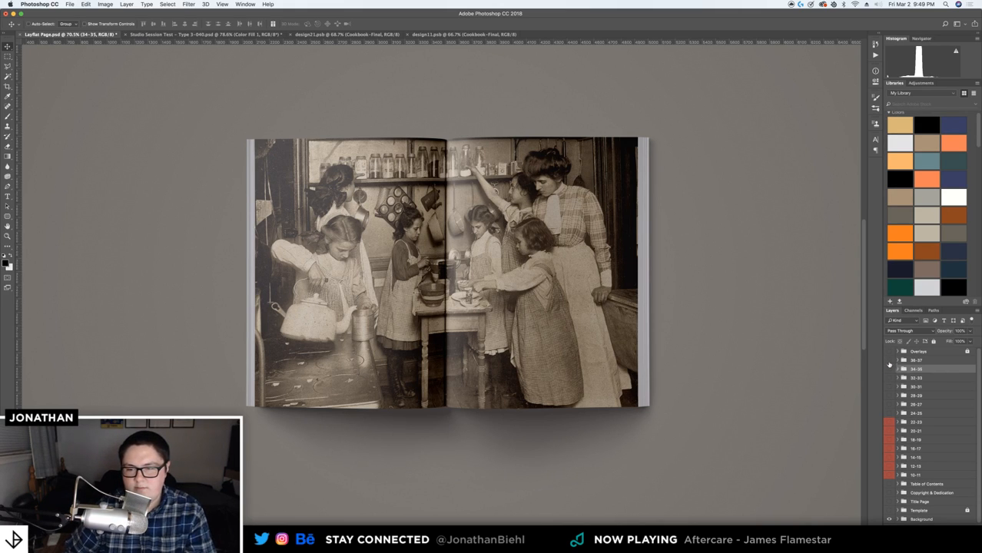
Show the 36-37 group in place of 34-35 and compare the two spreads by toggling their visibility
{"action": "left_click", "coordinate": [890, 361]}
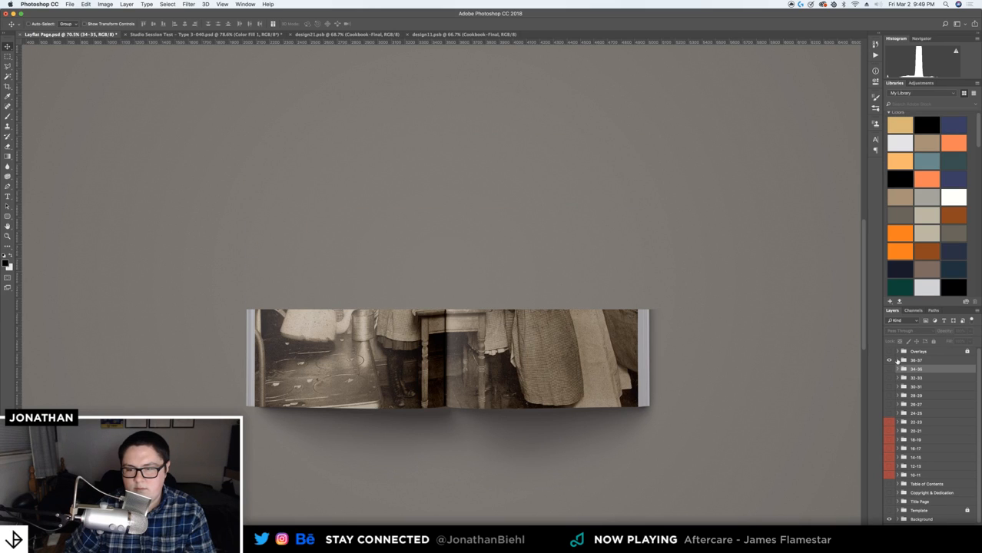
{"action": "left_click", "coordinate": [897, 360]}
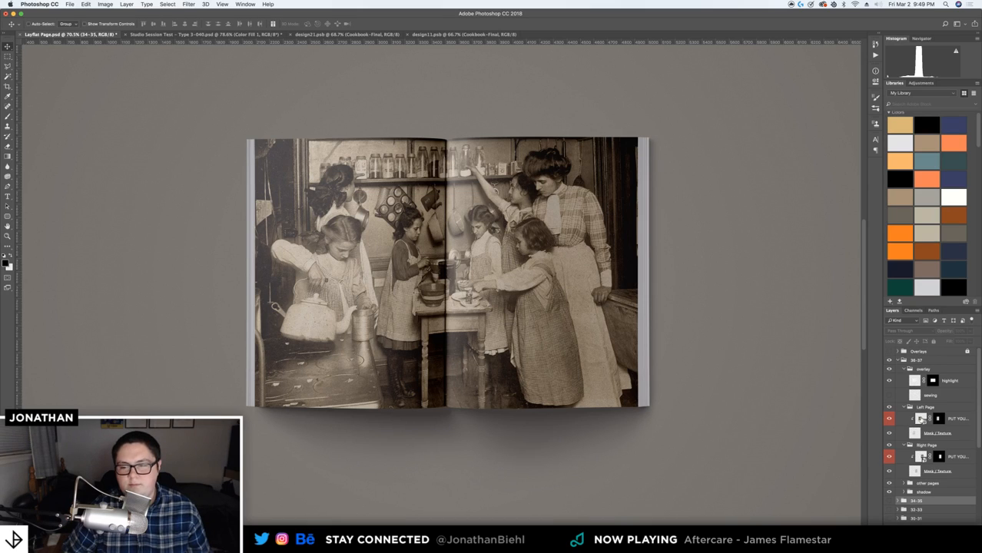
{"action": "left_click", "coordinate": [920, 419]}
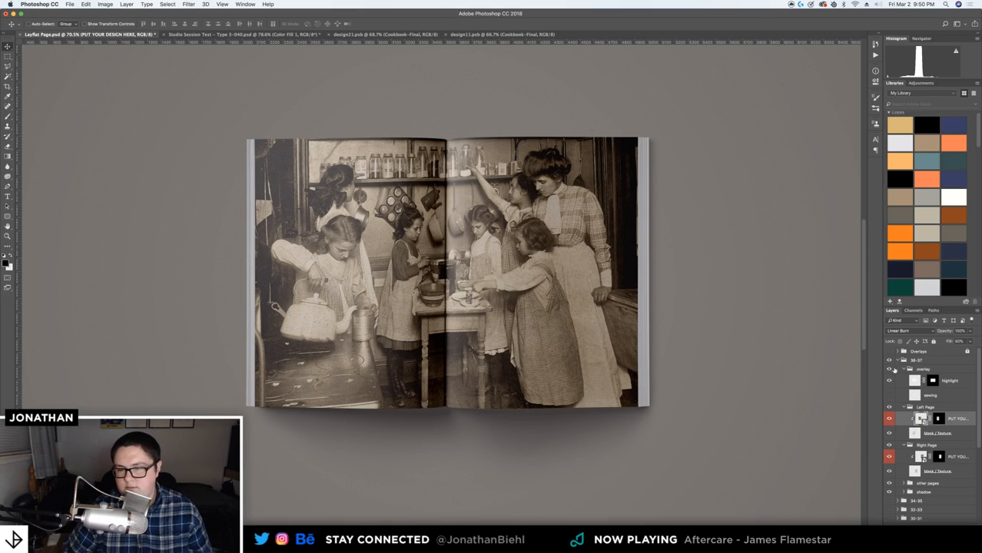
{"action": "left_click", "coordinate": [896, 360]}
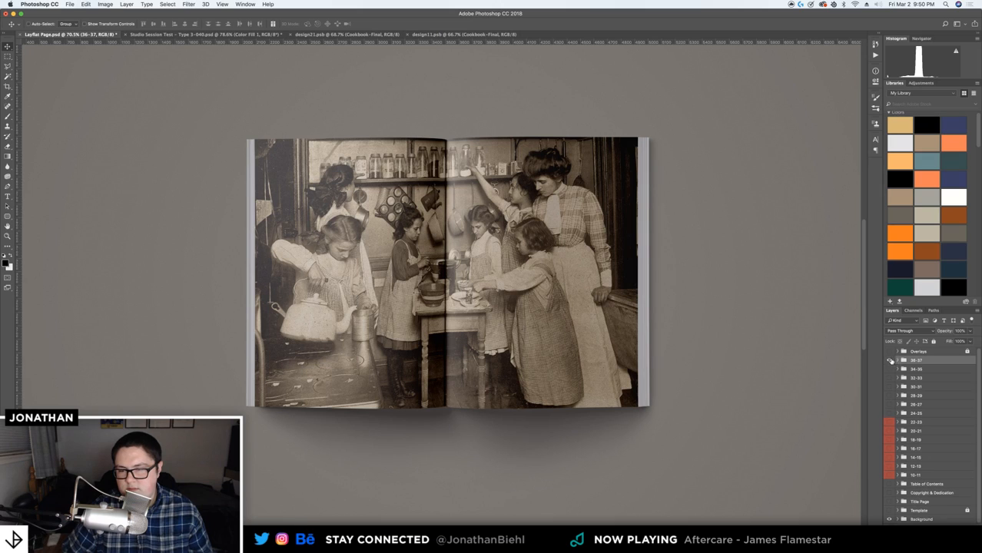
{"action": "left_click", "coordinate": [890, 361]}
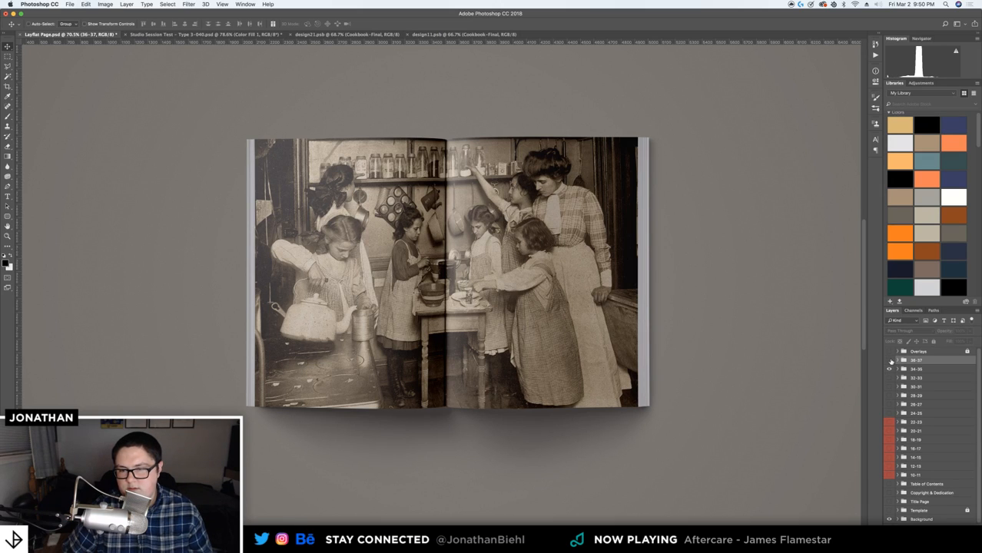
{"action": "left_click", "coordinate": [889, 360]}
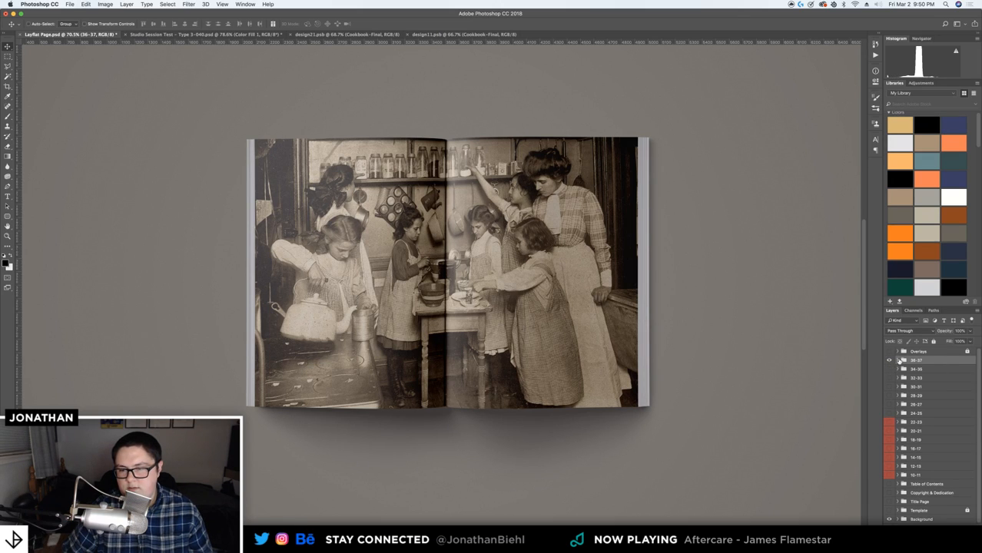
Open the 36-37 group's left page design and place page 19 of Cookbook-Final.pdf in it, cropped to the bounding box
{"action": "left_click", "coordinate": [898, 360]}
{"action": "double_click", "coordinate": [920, 418]}
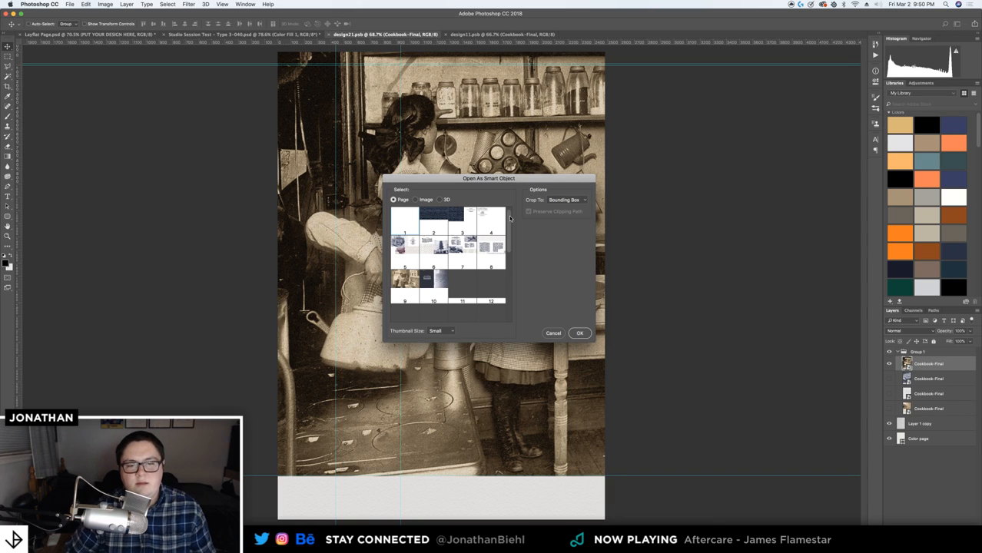
{"action": "left_click_drag", "start_coordinate": [510, 219], "coordinate": [506, 262]}
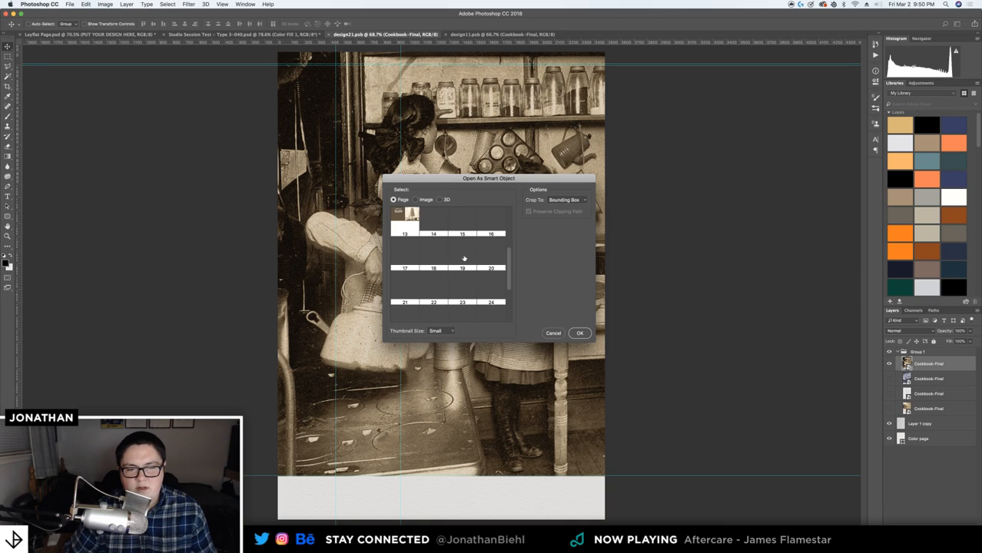
{"action": "left_click", "coordinate": [464, 258]}
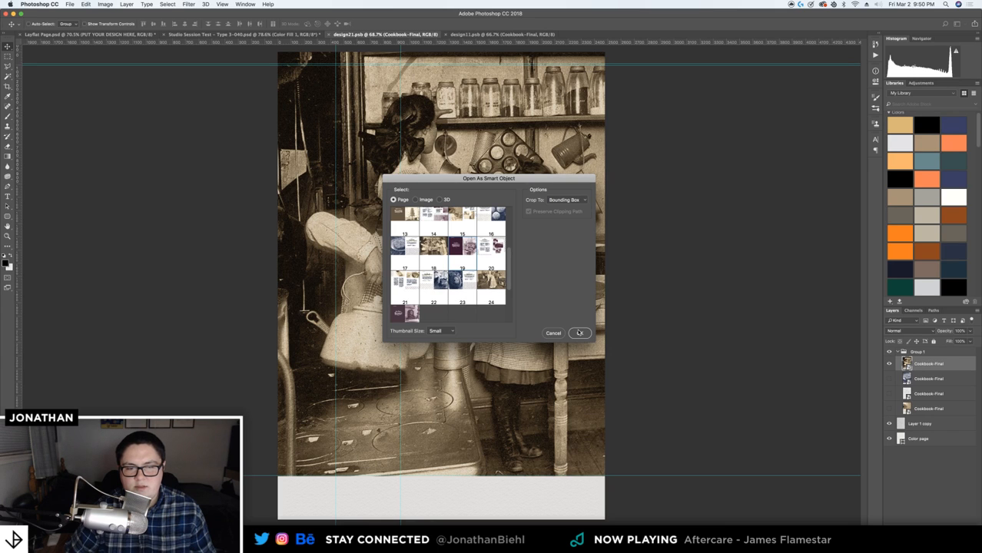
{"action": "left_click", "coordinate": [579, 332]}
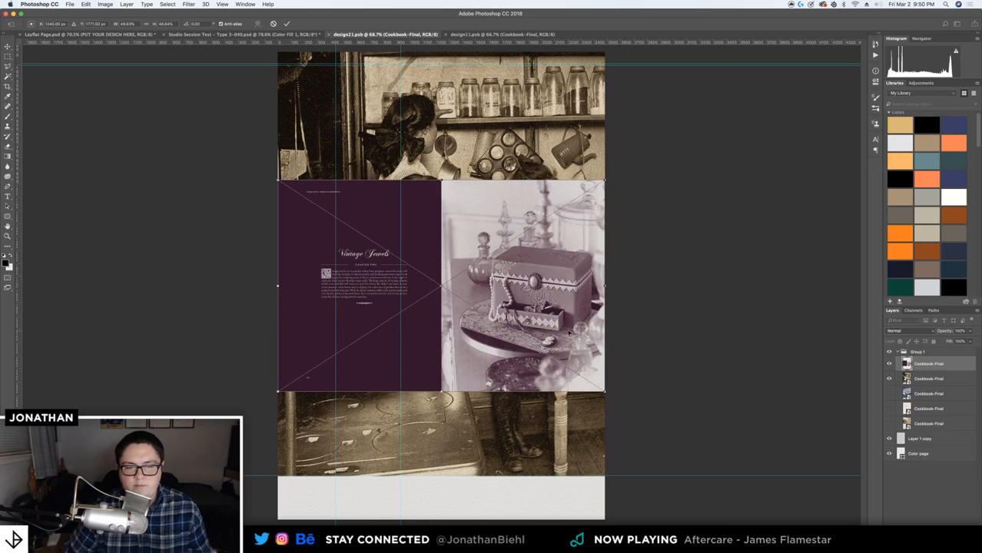
Align the placed Vintage Jewels spread with the page's top edge and enlarge it so its left half fills the page down to the guide
{"action": "left_click_drag", "start_coordinate": [527, 227], "coordinate": [536, 193]}
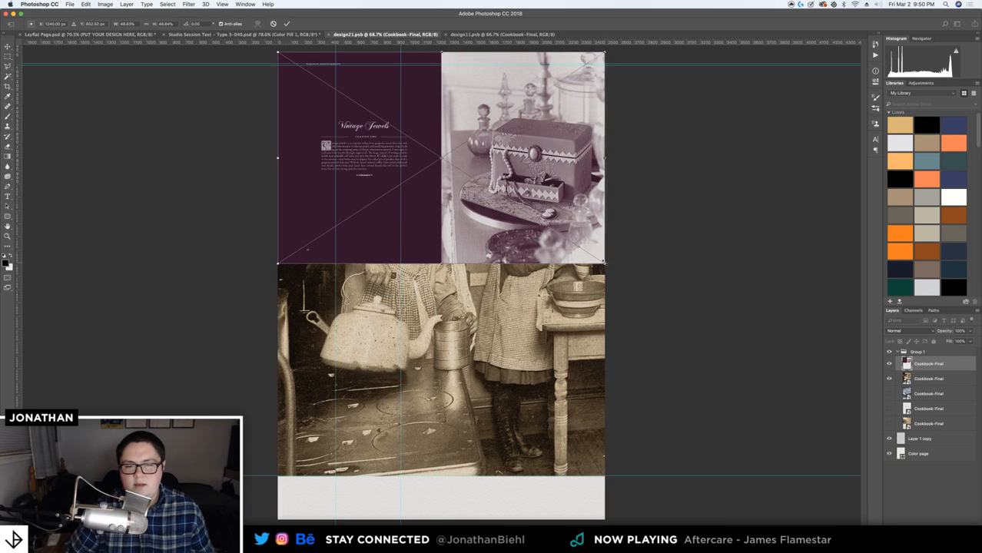
{"action": "left_click_drag", "start_coordinate": [604, 263], "coordinate": [949, 454]}
{"action": "key", "text": "Return"}
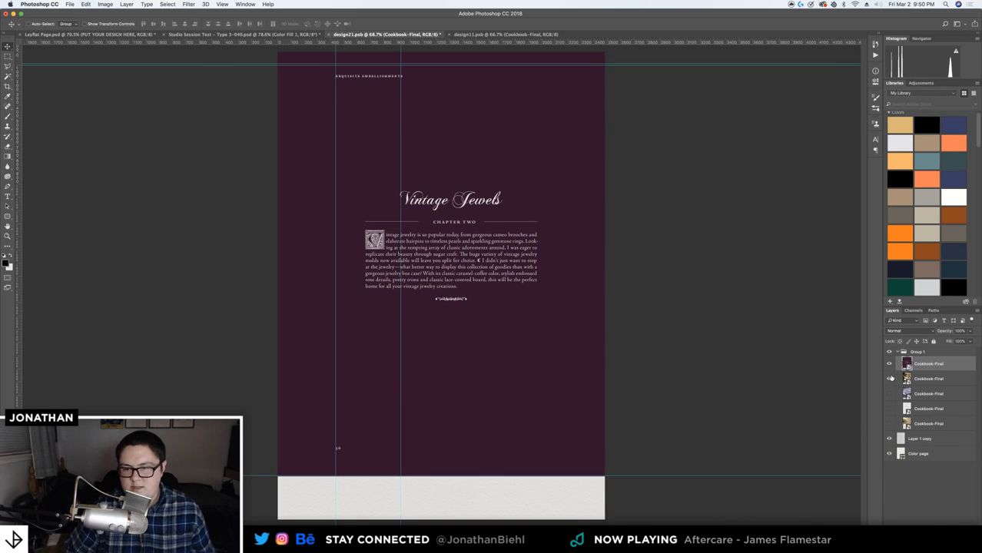
Save the left page design and place page 19 of the Cookbook-Final PDF, cropped to the bounding box, in the right page design
{"action": "key", "text": "super+s"}
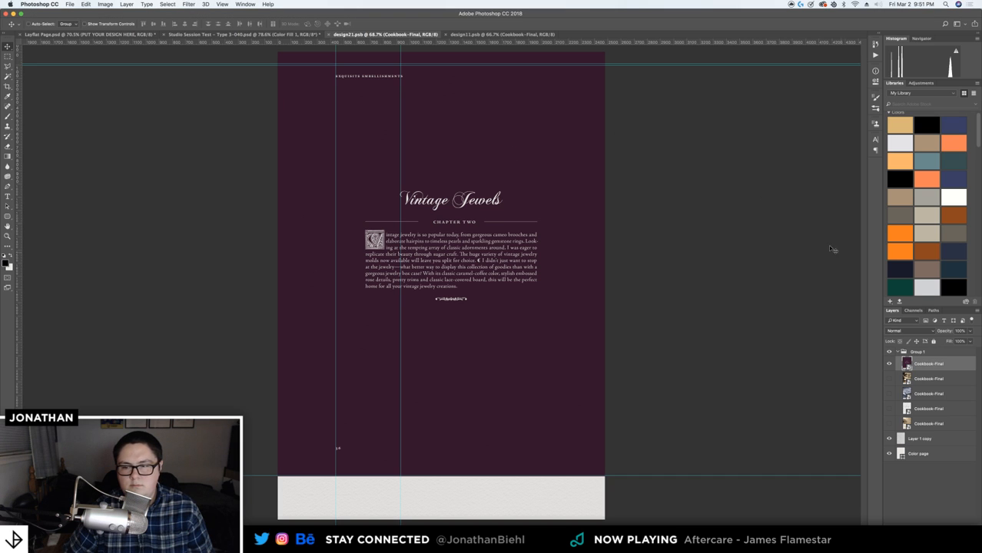
{"action": "left_click", "coordinate": [472, 35]}
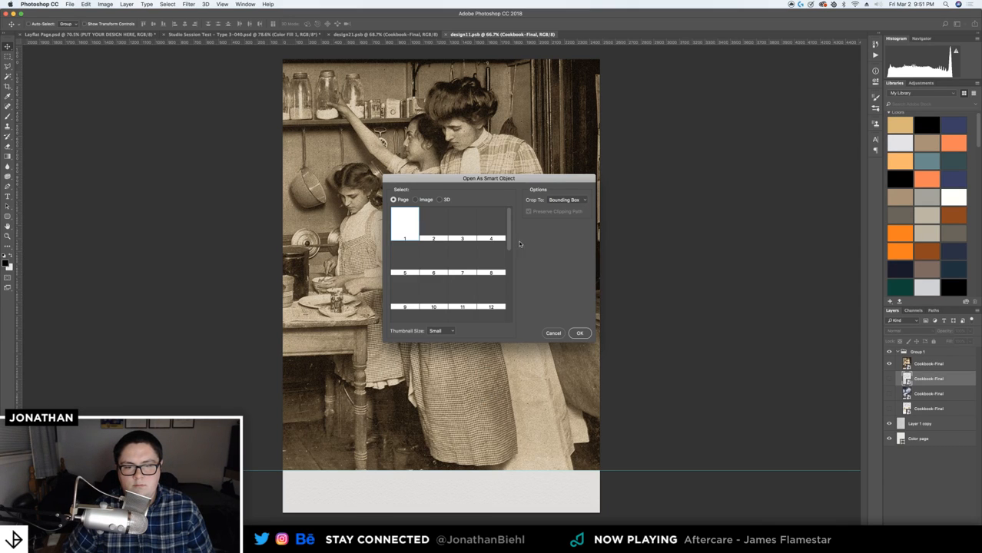
{"action": "scroll", "coordinate": [510, 231], "scroll_direction": "down", "scroll_amount": 5}
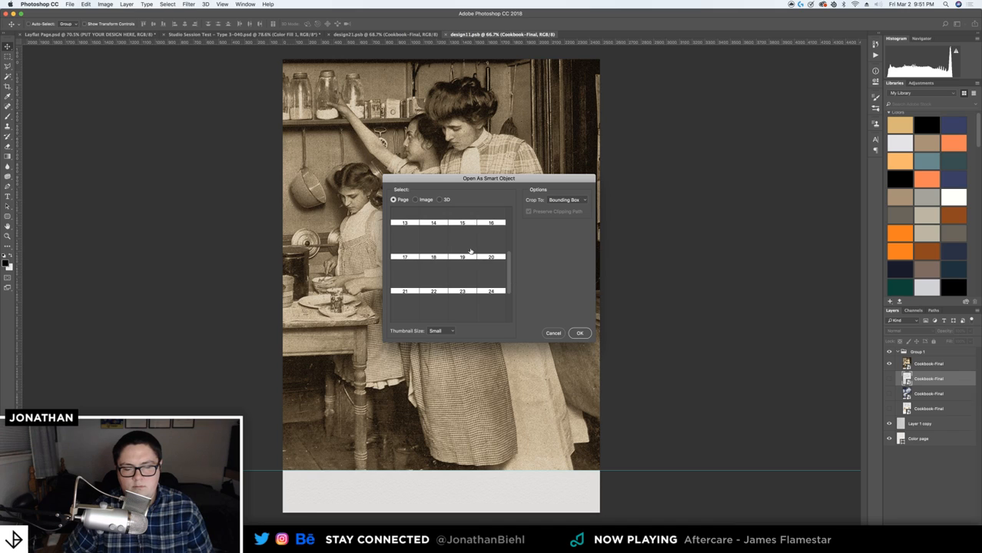
{"action": "left_click", "coordinate": [471, 251]}
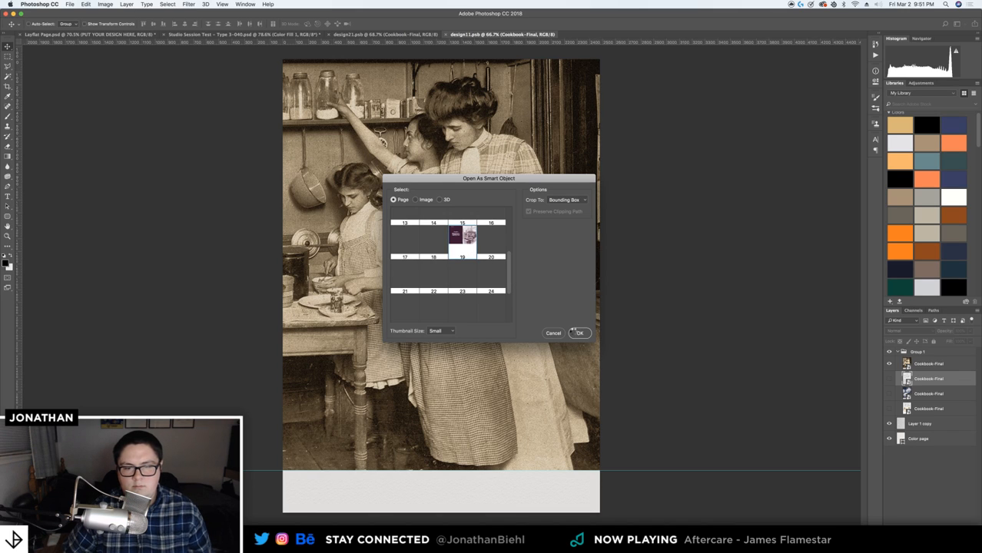
{"action": "left_click", "coordinate": [573, 333]}
Align the placed spread with the page's top-right corner and enlarge it so its right half fills the page down to the guide
{"action": "left_click_drag", "start_coordinate": [573, 333], "coordinate": [599, 210]}
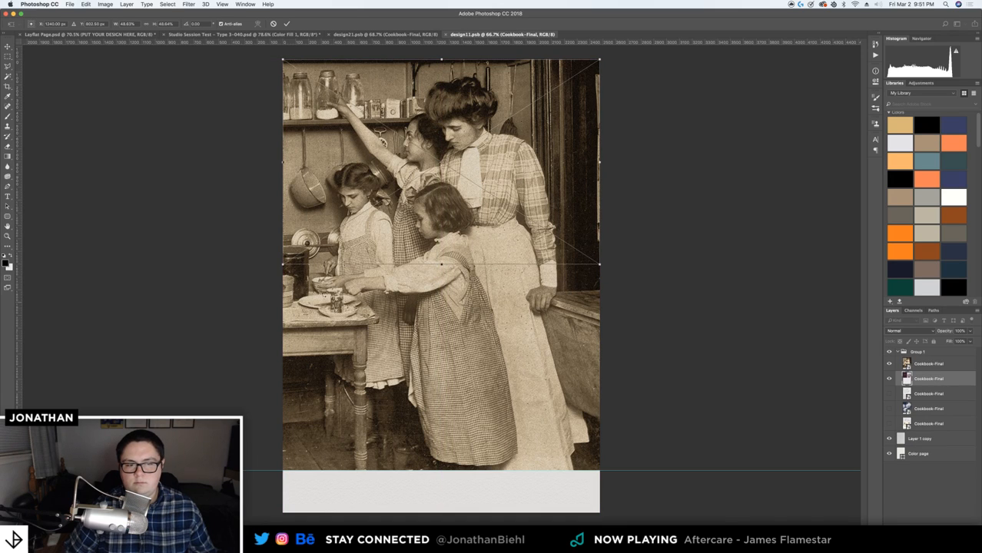
{"action": "left_click_drag", "start_coordinate": [281, 265], "coordinate": [41, 421]}
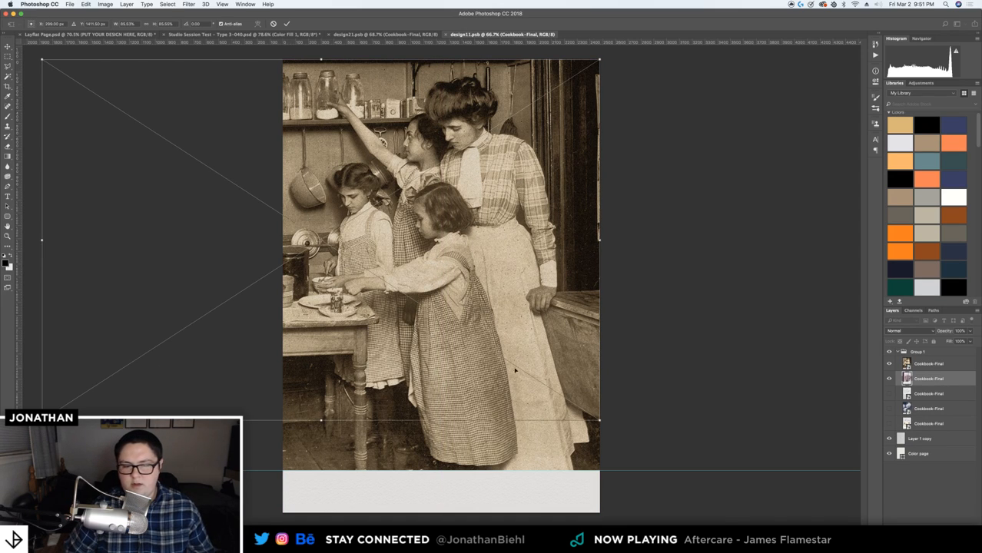
{"action": "left_click_drag", "start_coordinate": [41, 420], "coordinate": [0, 471]}
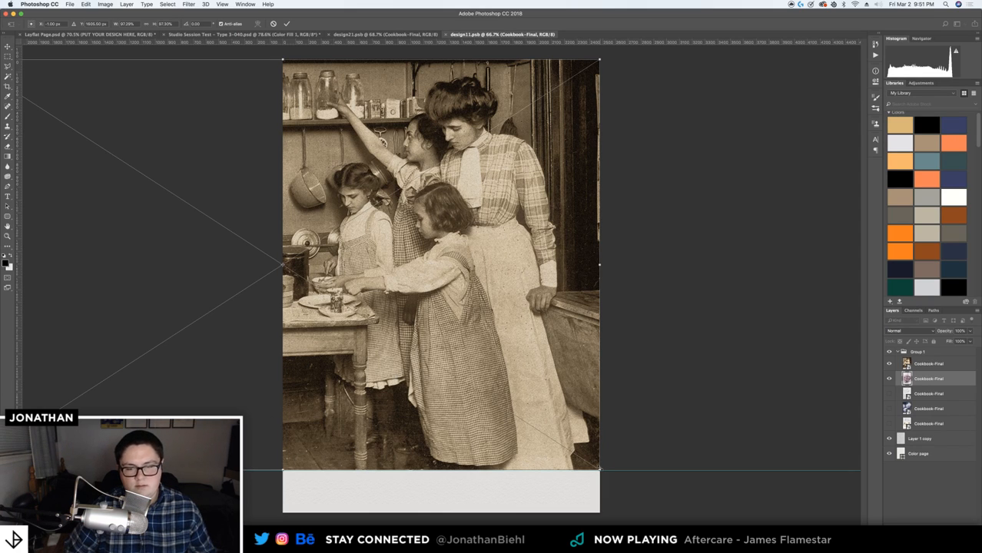
{"action": "left_click_drag", "start_coordinate": [600, 470], "coordinate": [599, 469]}
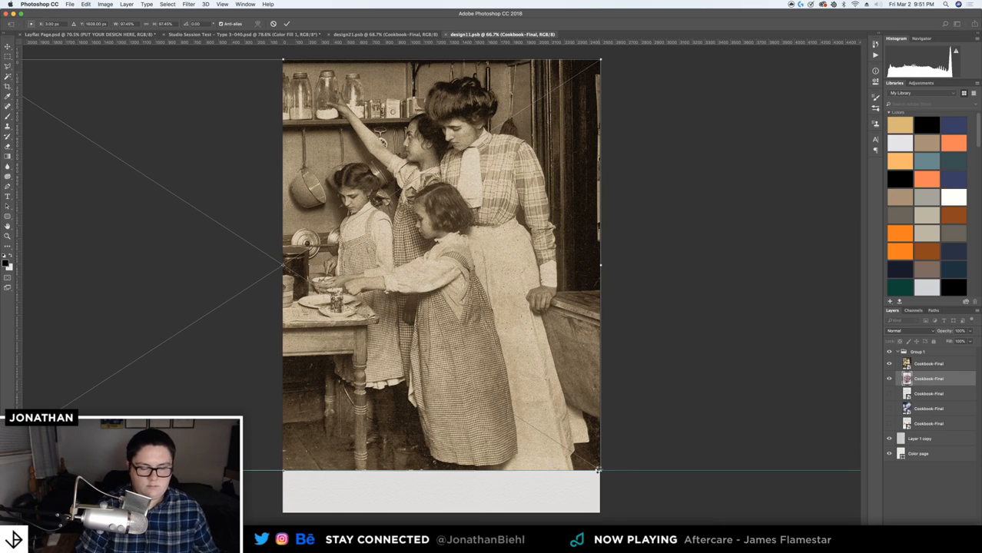
{"action": "key", "text": "Return"}
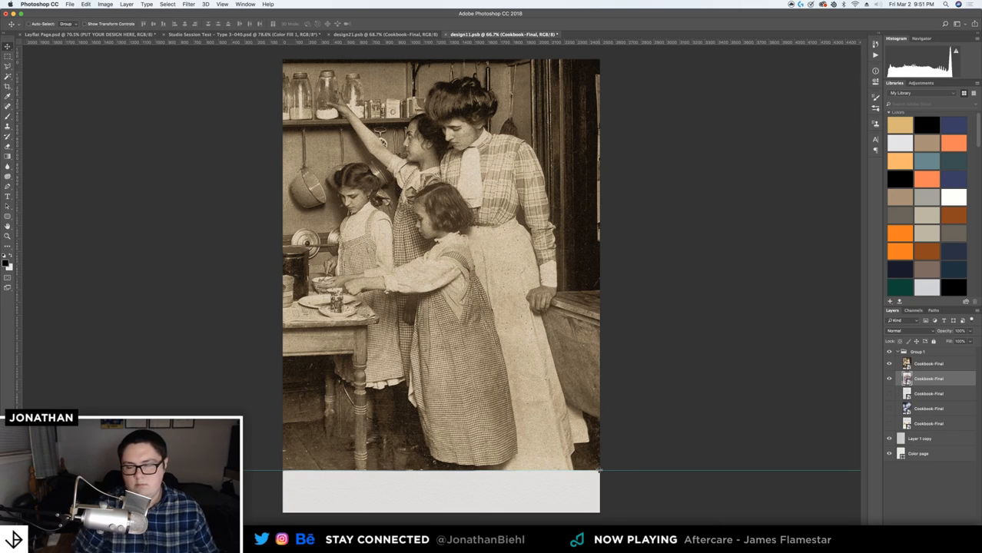
Move the jewelry box spread above the other Cookbook-Final layers, delete the four old ones and save the right page design
{"action": "left_click_drag", "start_coordinate": [928, 378], "coordinate": [926, 364]}
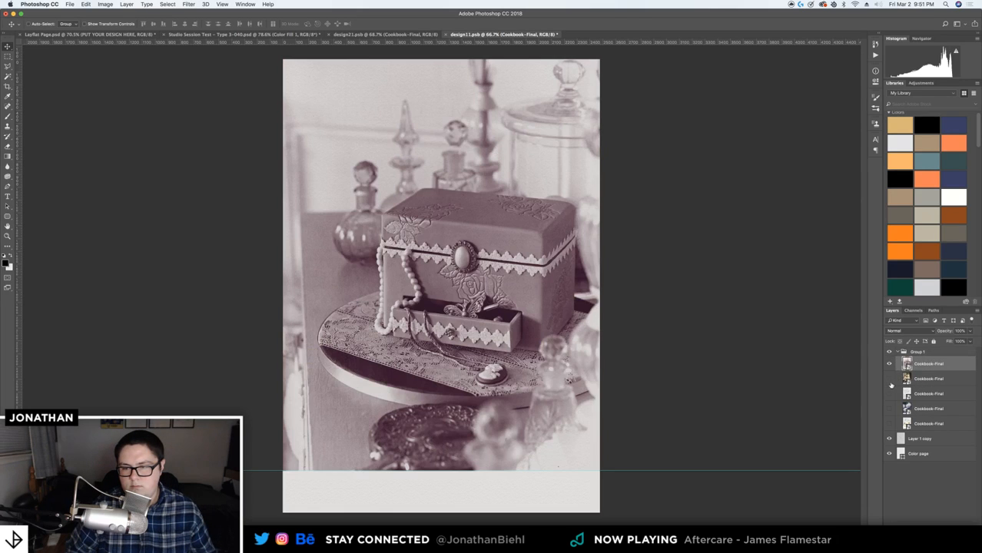
{"action": "left_click", "coordinate": [918, 380]}
{"action": "left_click", "coordinate": [919, 421], "text": "shift"}
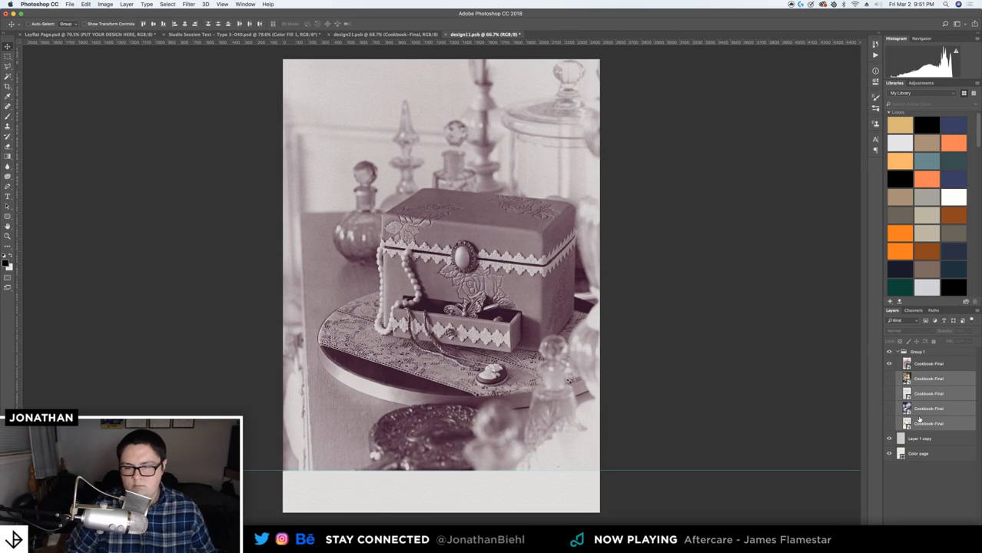
{"action": "key", "text": "BackSpace"}
{"action": "key", "text": "super+s"}
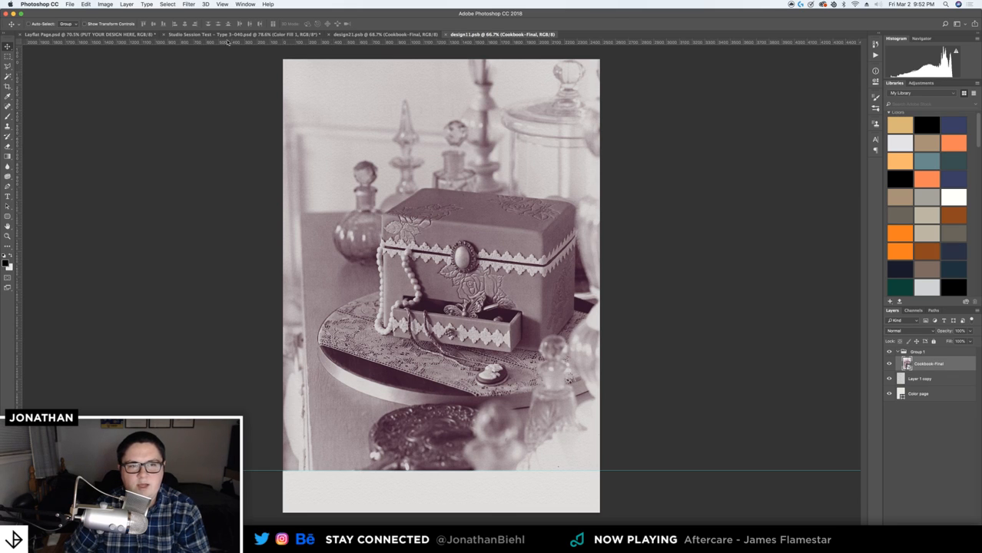
Return to the Layflat Page.psd mockup, check the whole Vintage Jewels spread and save the file
{"action": "left_click", "coordinate": [129, 35]}
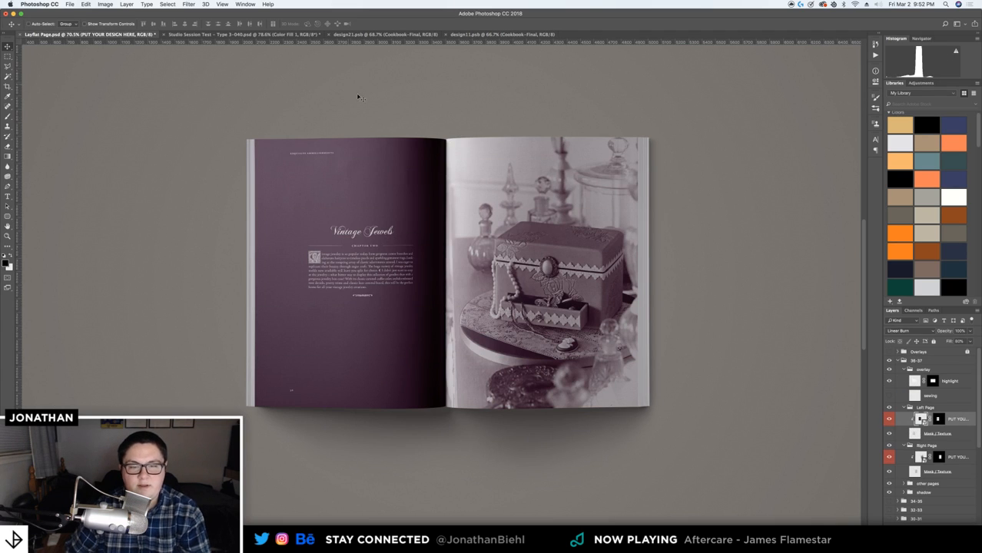
{"action": "key", "text": "z"}
{"action": "left_click", "coordinate": [430, 188], "text": "alt"}
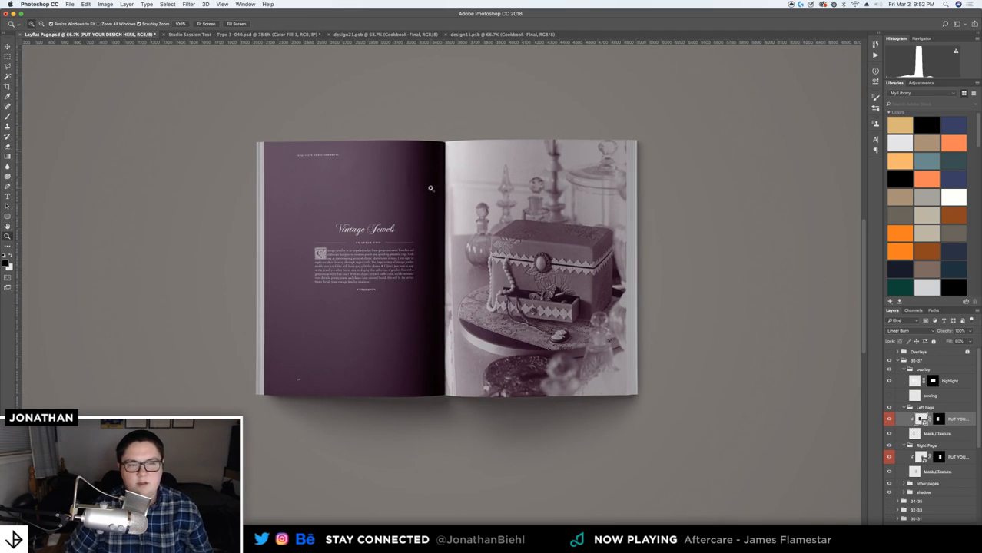
{"action": "key", "text": "v"}
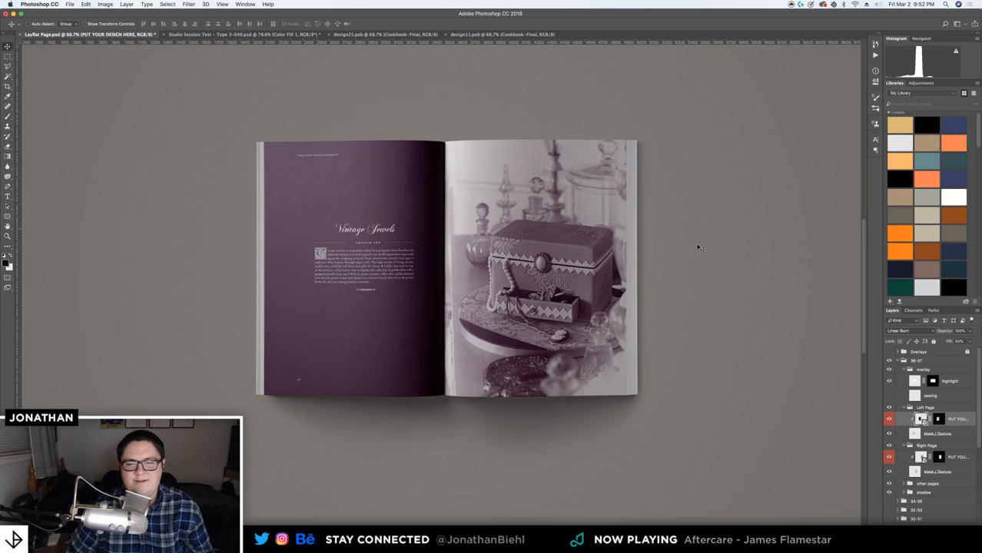
{"action": "key", "text": "super+s"}
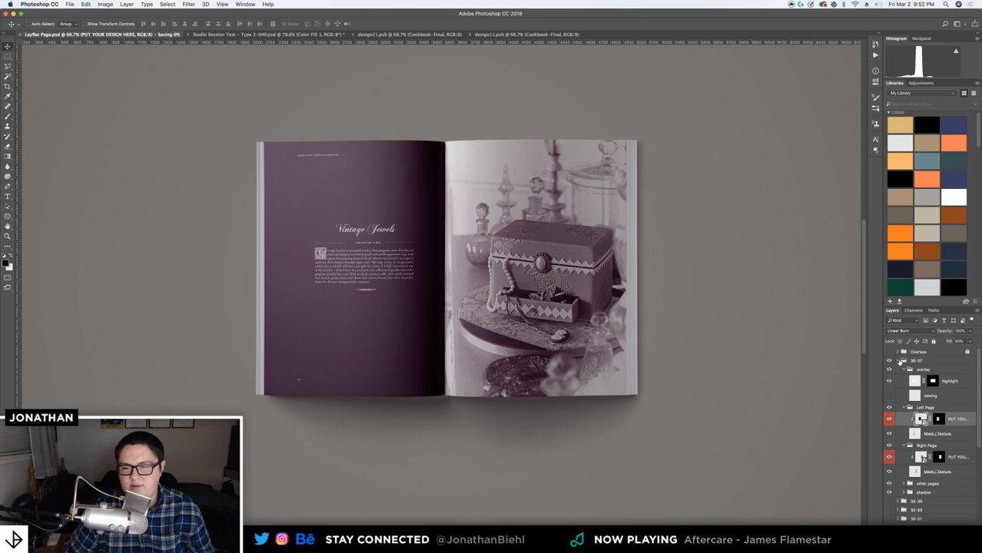
Collapse the 36-37 group, duplicate it and hide the copy
{"action": "left_click", "coordinate": [900, 361]}
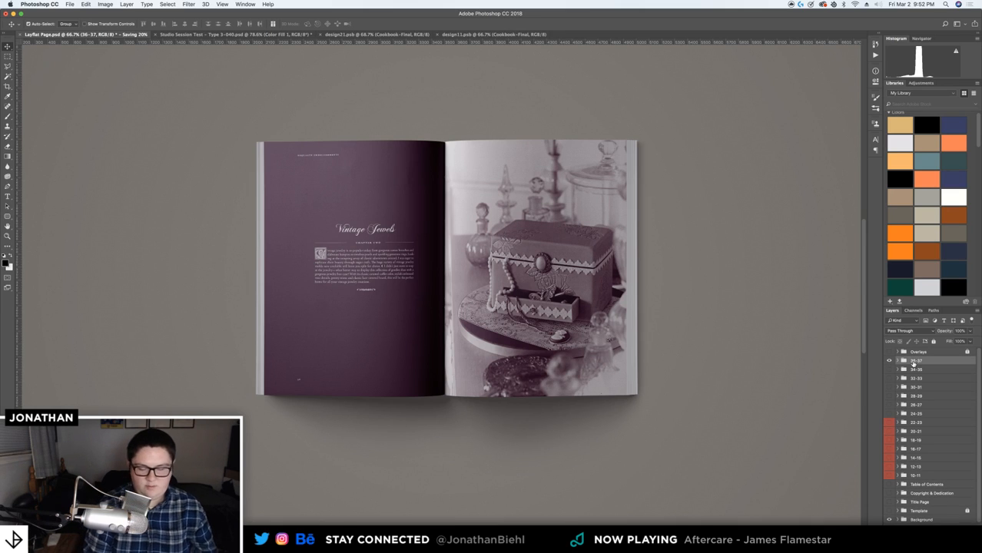
{"action": "key", "text": "super+j"}
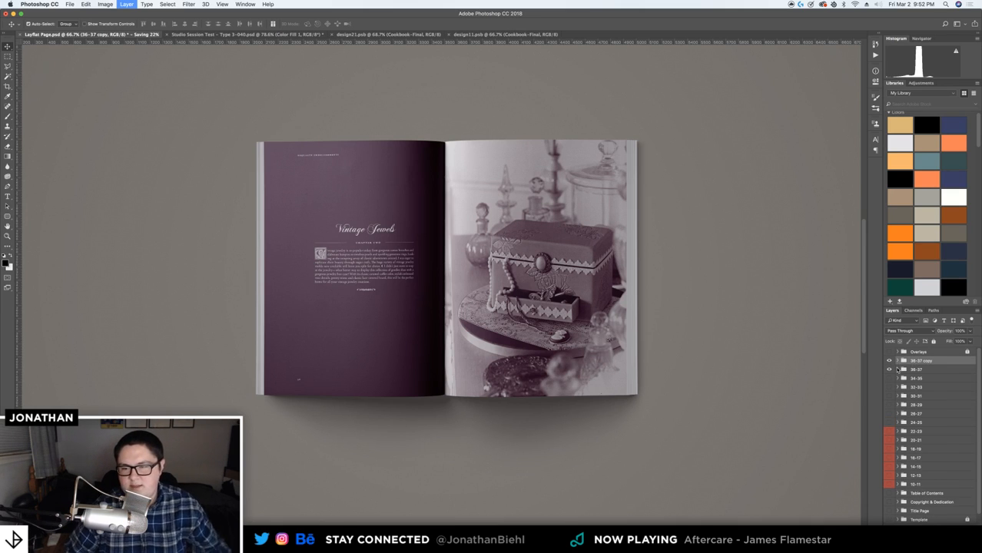
{"action": "left_click", "coordinate": [890, 362]}
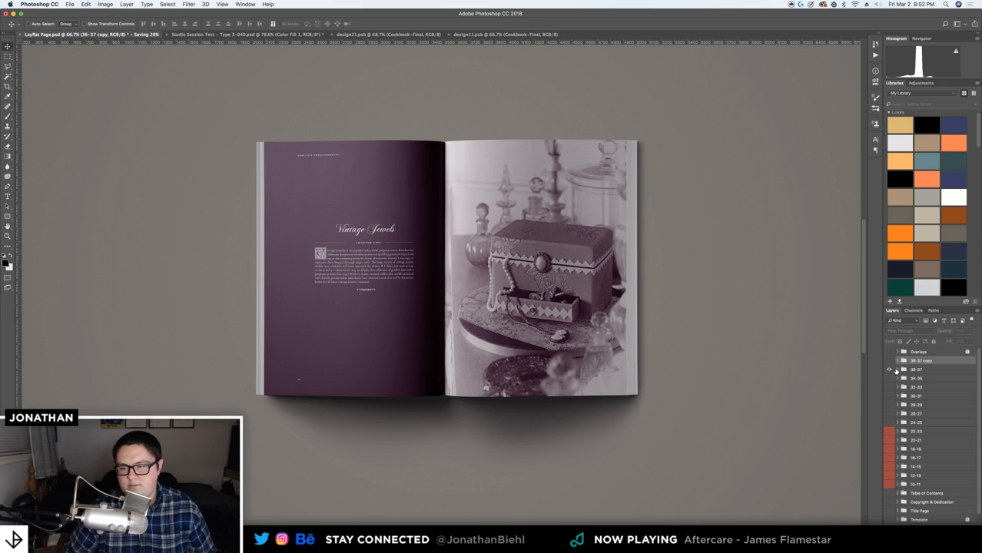
{"action": "left_click", "coordinate": [897, 370]}
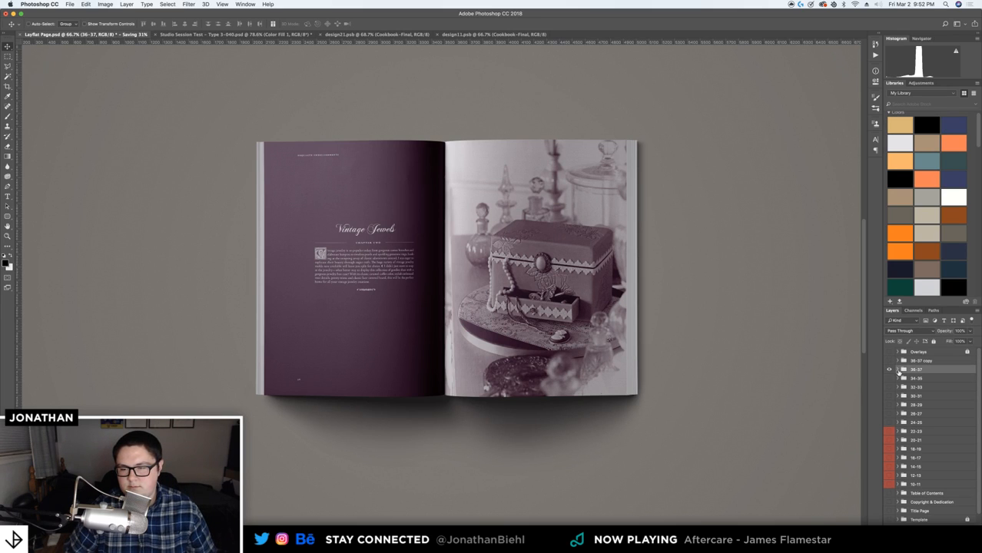
{"action": "key", "text": "h"}
{"action": "double_click", "coordinate": [897, 370]}
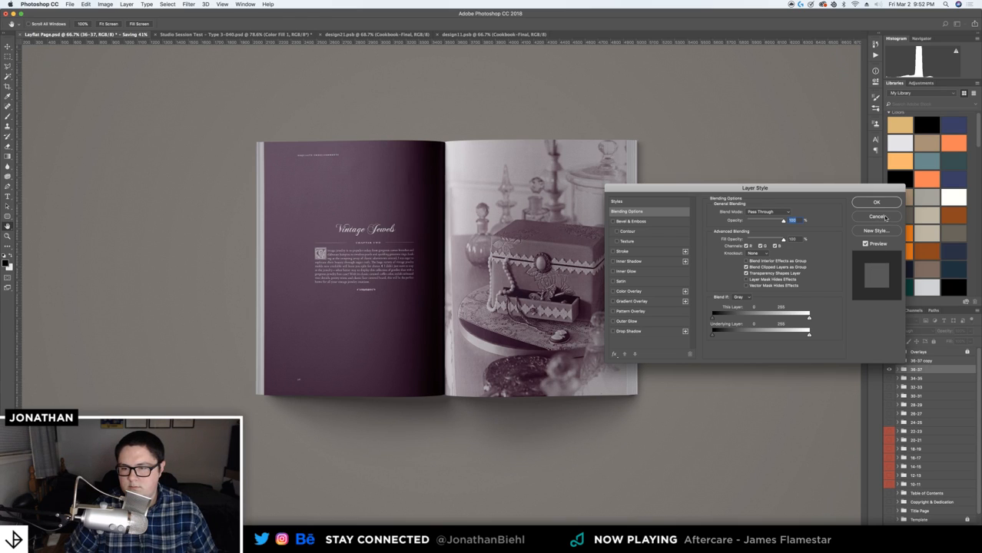
{"action": "left_click", "coordinate": [879, 218]}
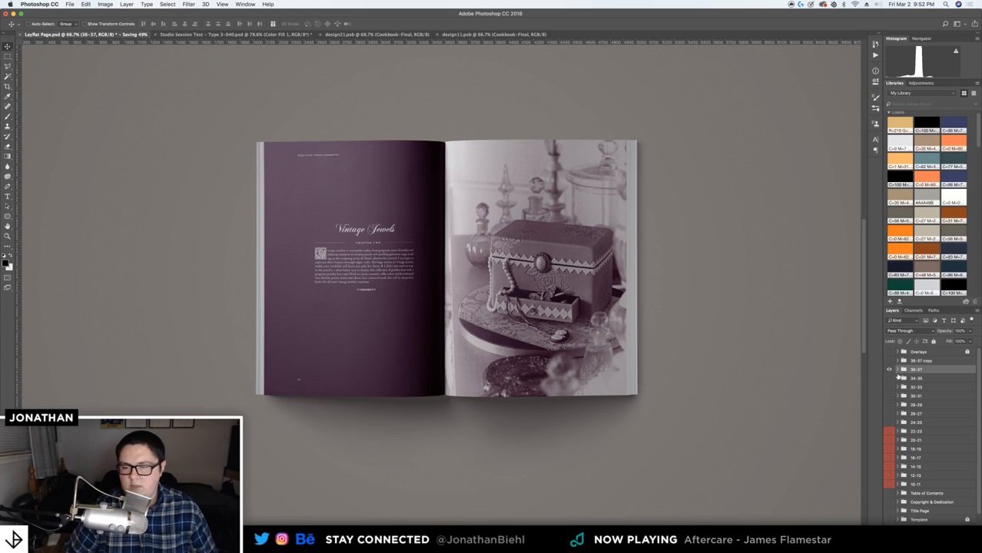
Expand the original 36-37 group and rasterize the design layers of its left and right pages
{"action": "left_click", "coordinate": [896, 370]}
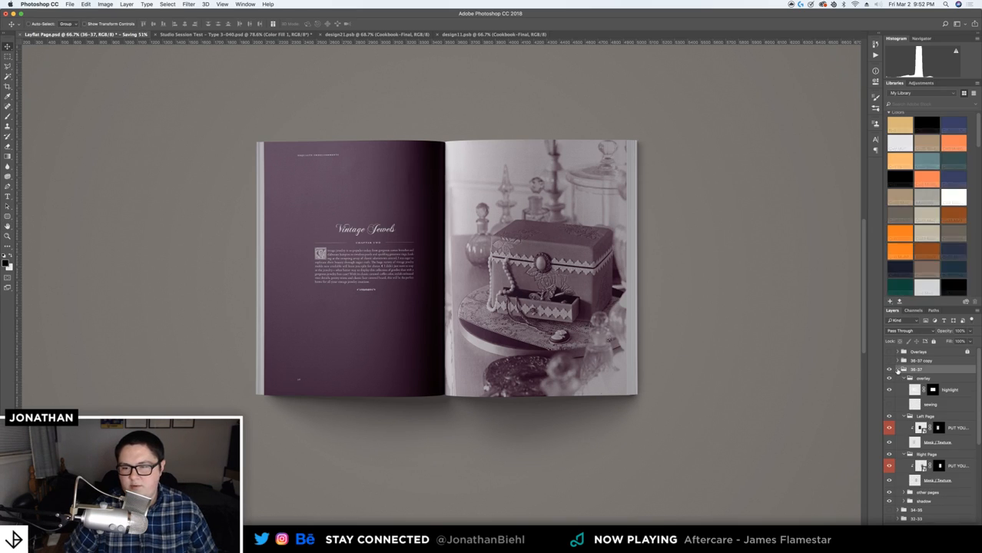
{"action": "right_click", "coordinate": [963, 432]}
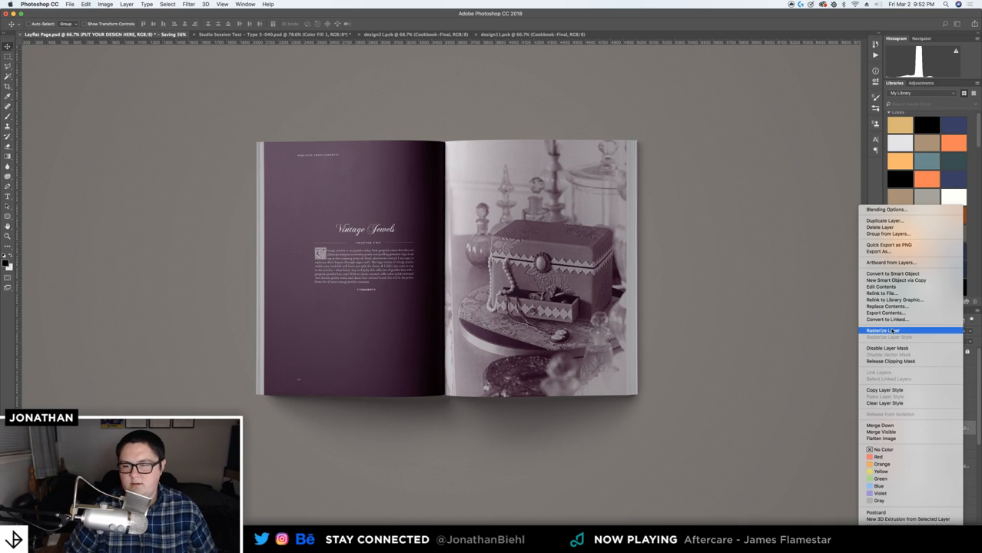
{"action": "key", "text": "Escape"}
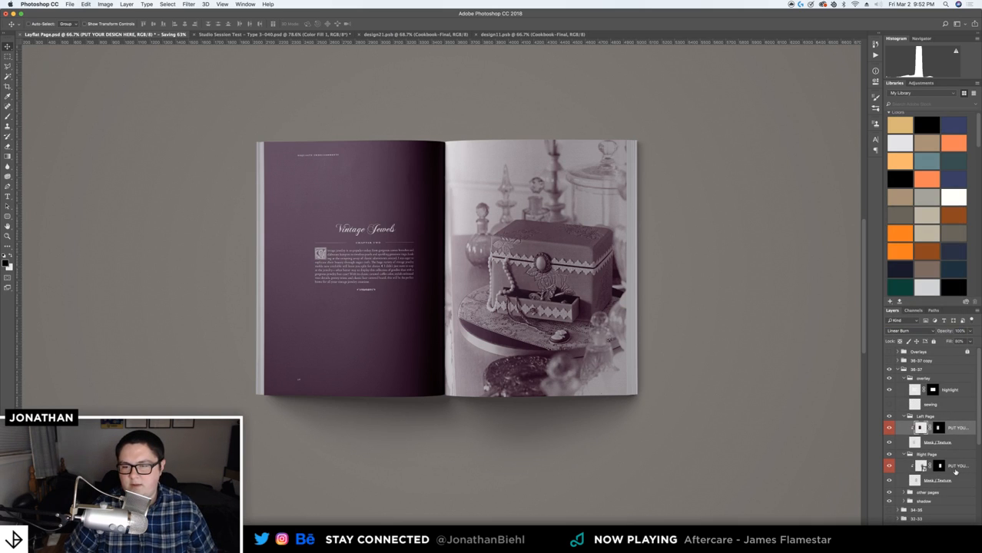
{"action": "right_click", "coordinate": [956, 472]}
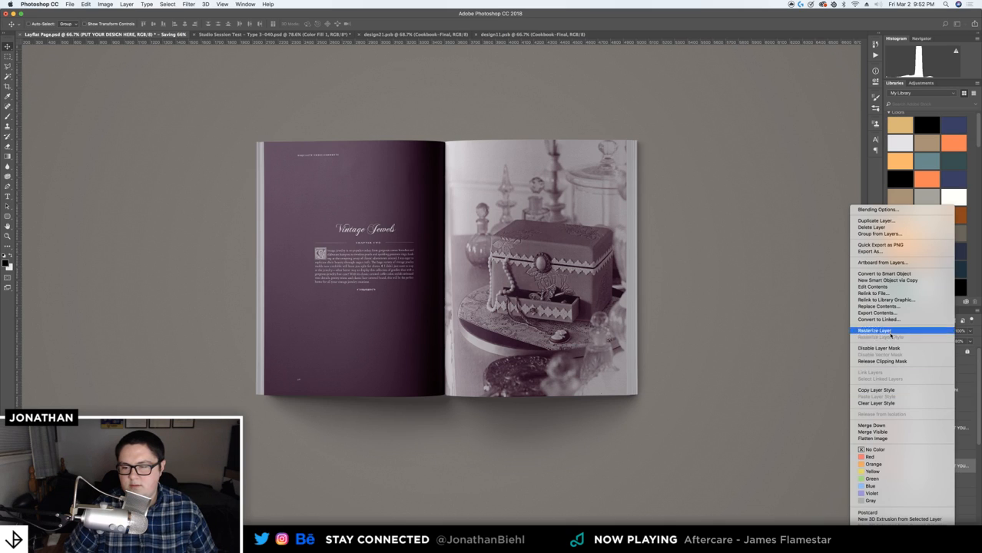
{"action": "left_click", "coordinate": [891, 330]}
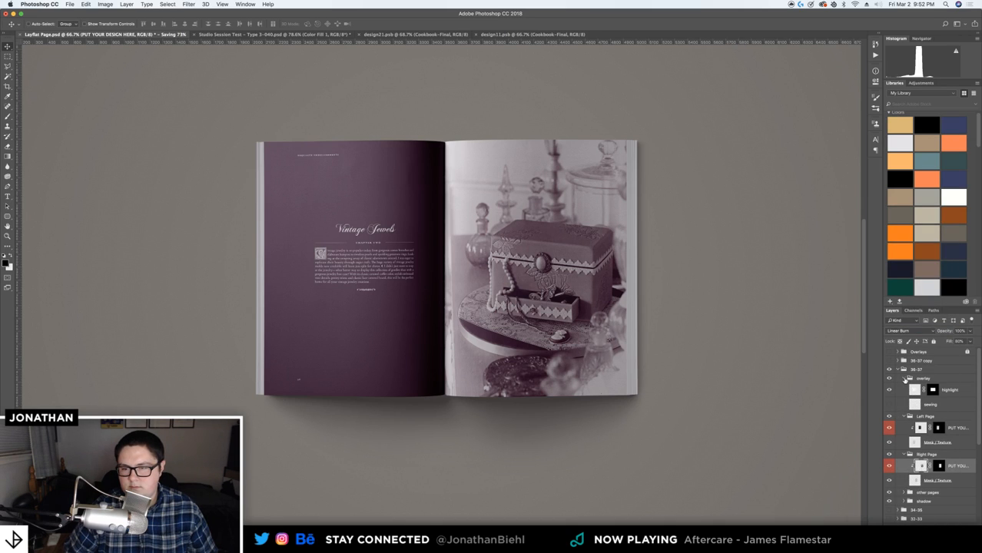
Collapse the overlay, Left Page and Right Page subgroups and the 36-37 group itself
{"action": "left_click", "coordinate": [905, 388]}
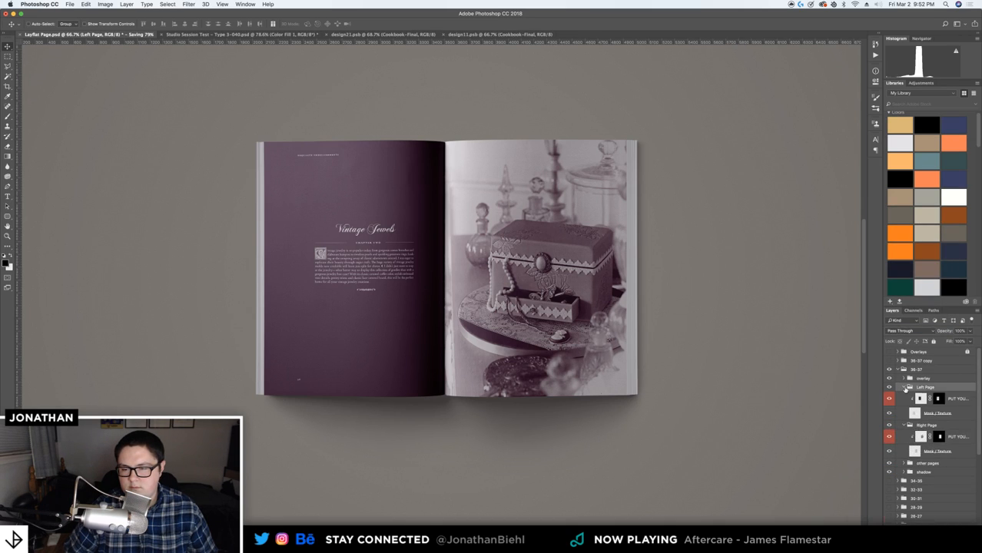
{"action": "left_click", "coordinate": [905, 388]}
{"action": "left_click", "coordinate": [905, 395]}
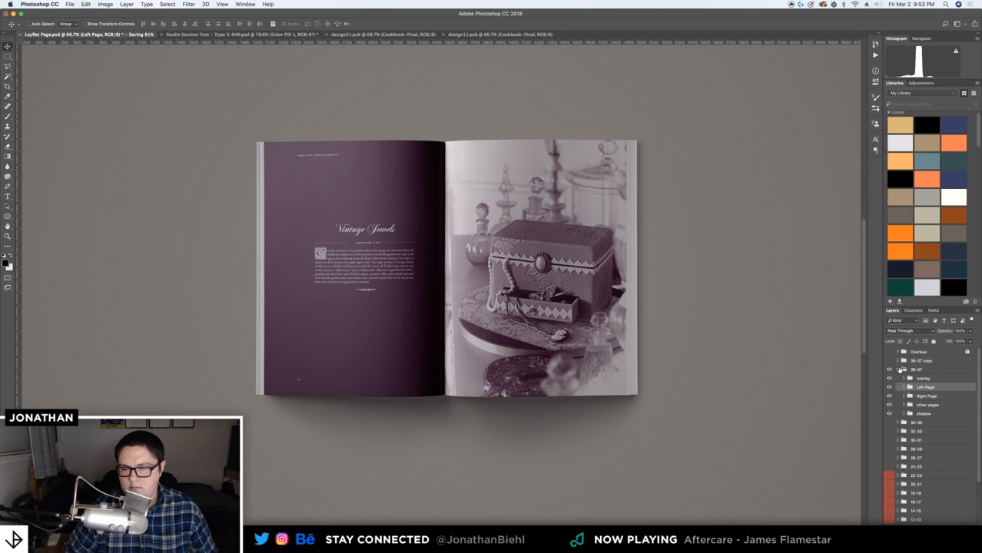
{"action": "left_click", "coordinate": [899, 370]}
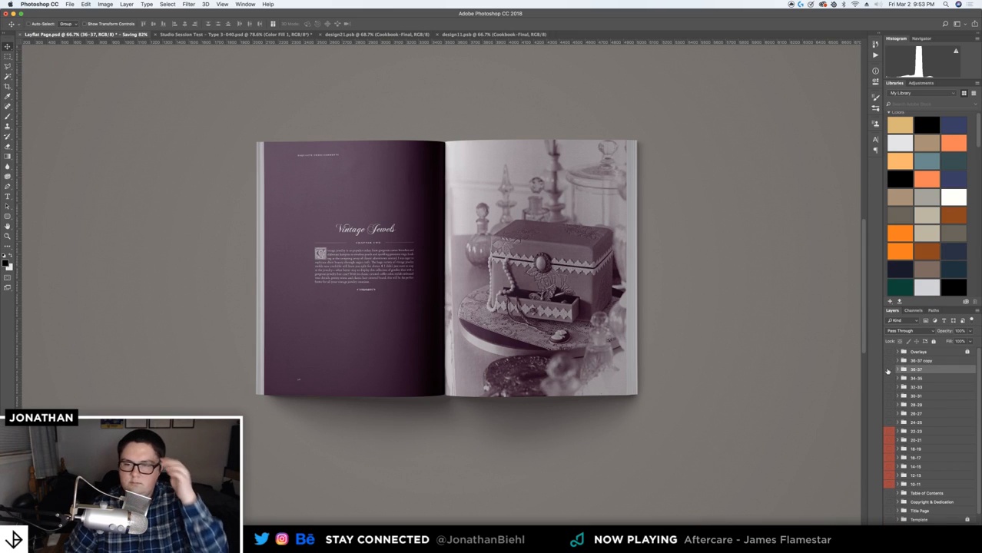
Show the duplicated group in place of 36-37, rename it 38-39 and set its opacity to 100%
{"action": "left_click", "coordinate": [888, 361]}
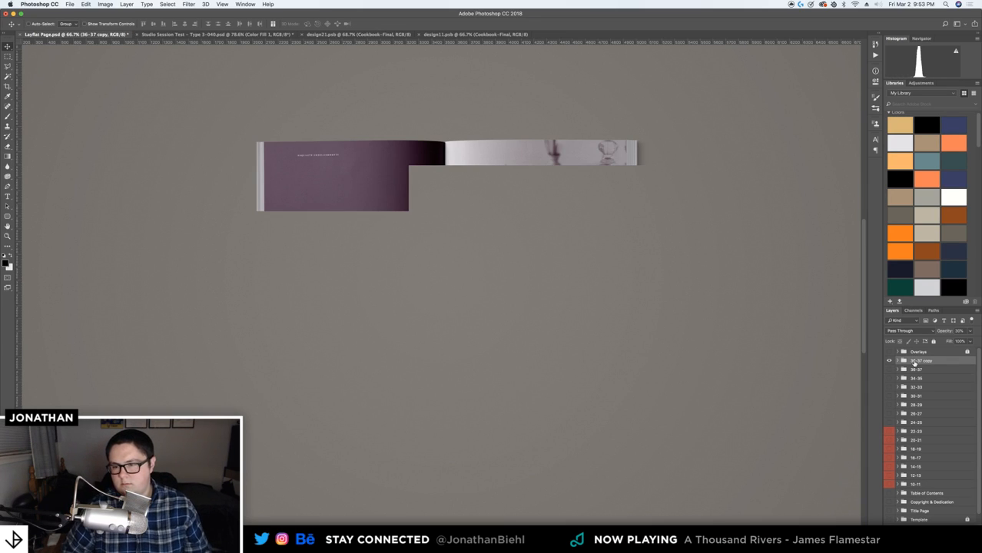
{"action": "double_click", "coordinate": [920, 361]}
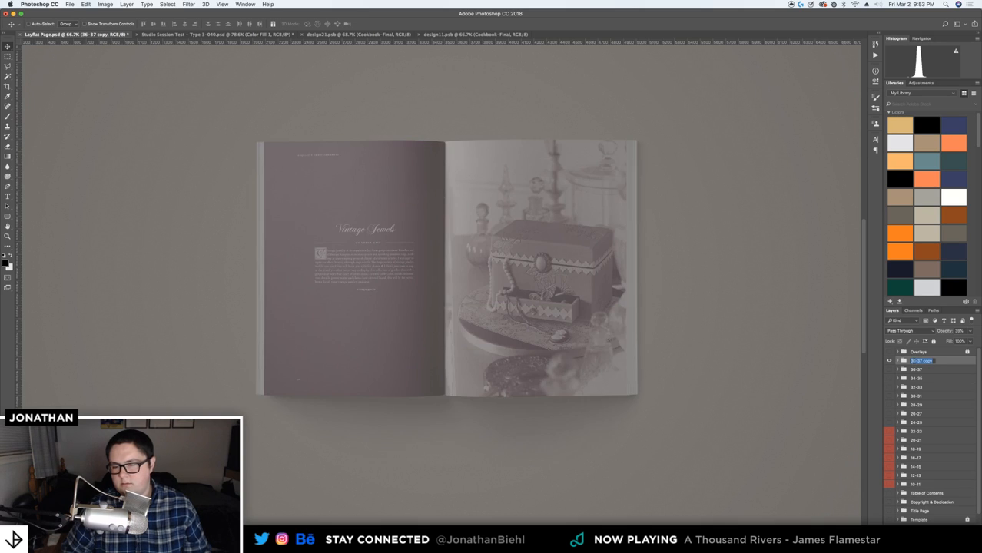
{"action": "type", "text": "38-39"}
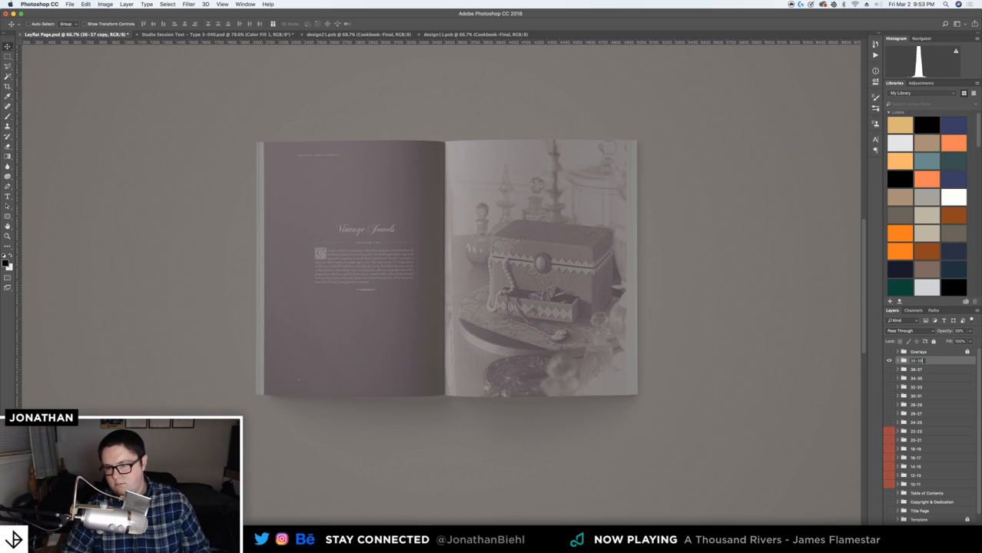
{"action": "key", "text": "Return"}
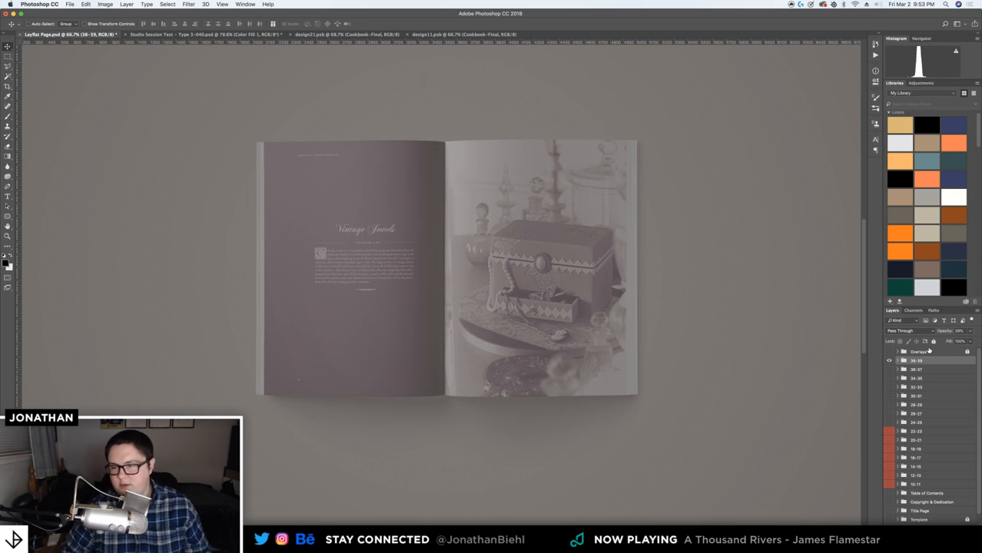
{"action": "key", "text": "0"}
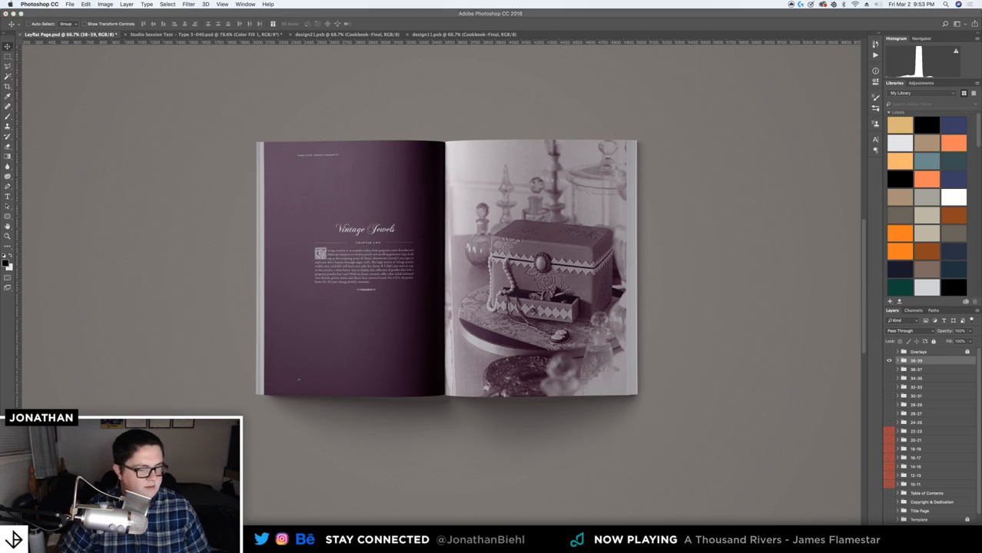
Preview Cookbook-Final.pdf and look through the spreads from Classic Jewelery Box to Precious Ring Mini Cake
{"action": "key", "text": "space"}
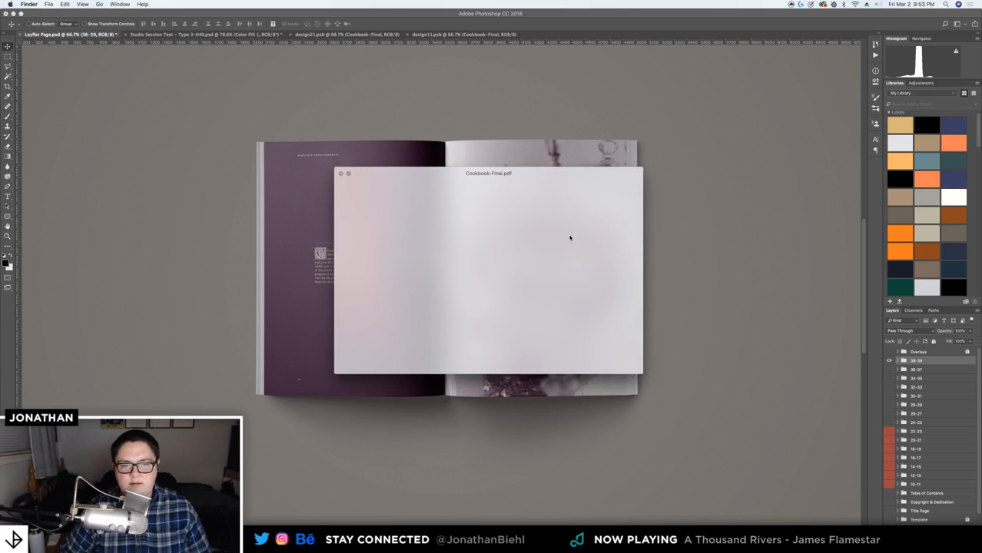
{"action": "scroll", "coordinate": [831, 320], "scroll_direction": "down", "scroll_amount": 5}
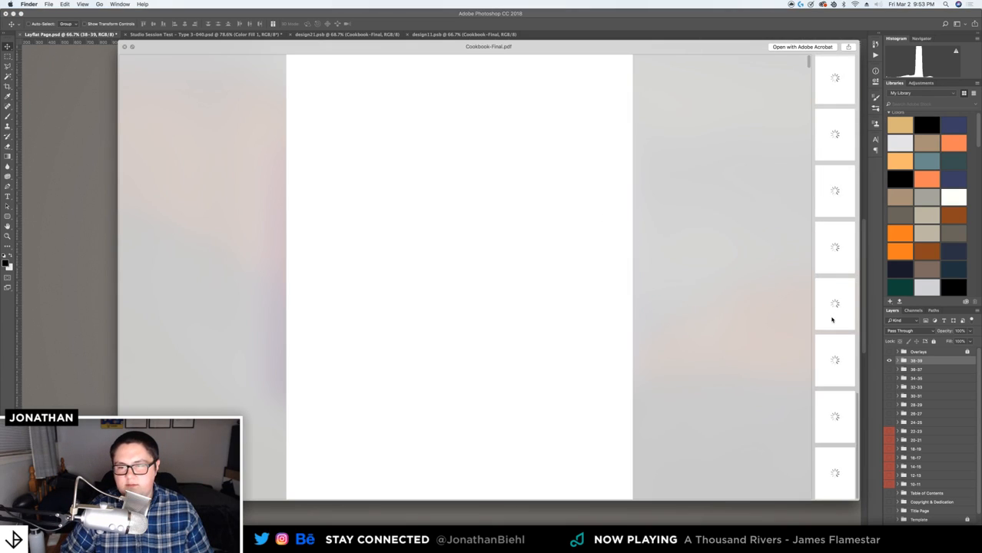
{"action": "scroll", "coordinate": [831, 292], "scroll_direction": "down", "scroll_amount": 2}
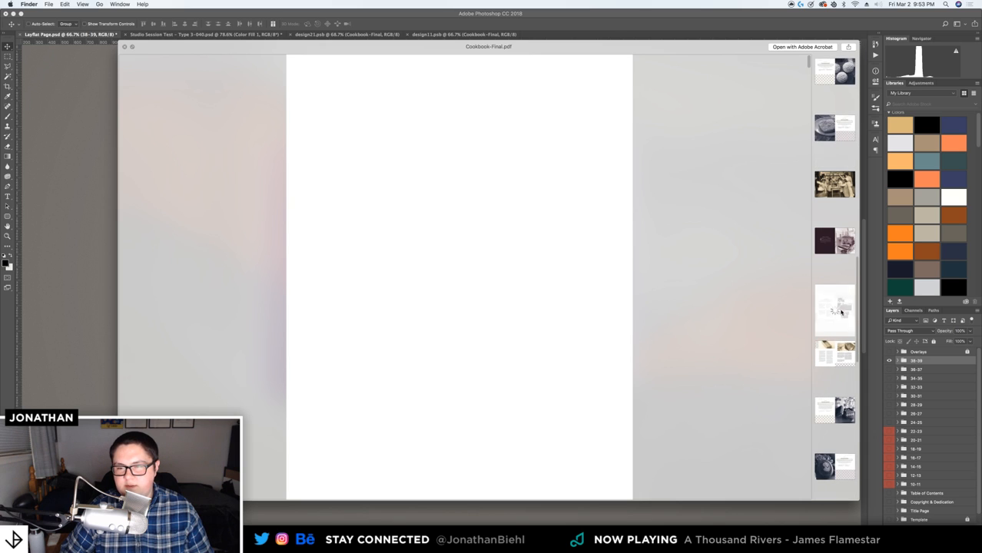
{"action": "left_click", "coordinate": [836, 301]}
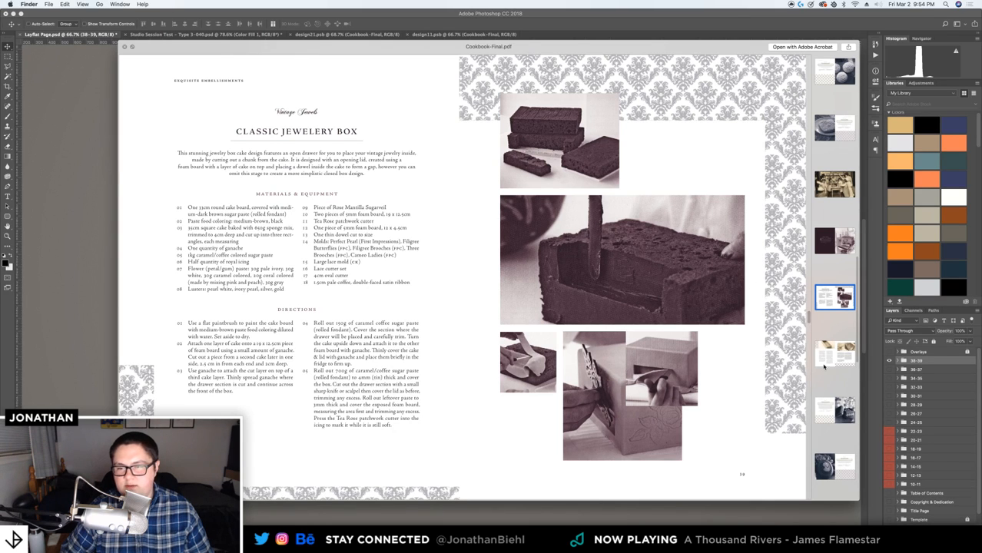
{"action": "left_click", "coordinate": [833, 355]}
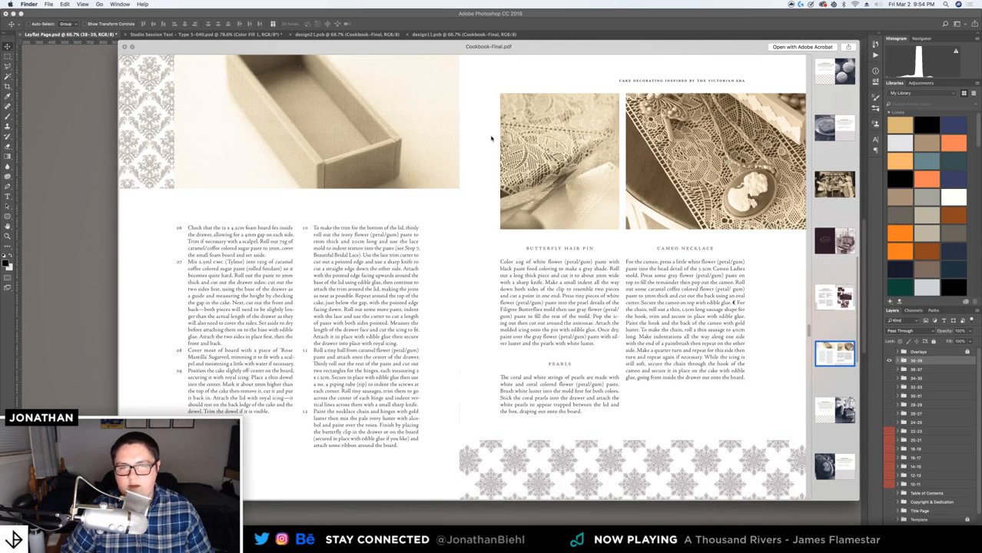
{"action": "key", "text": "Down"}
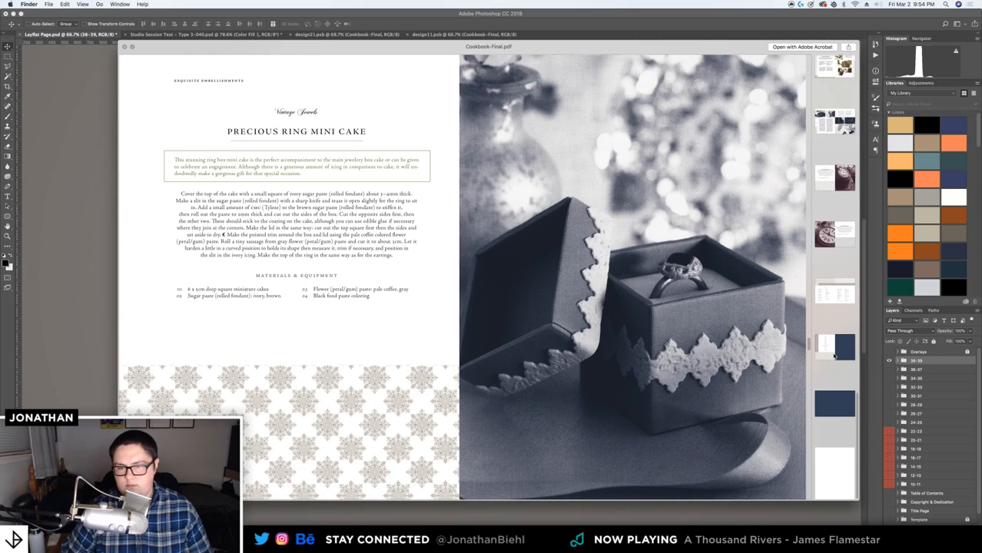
{"action": "key", "text": "space"}
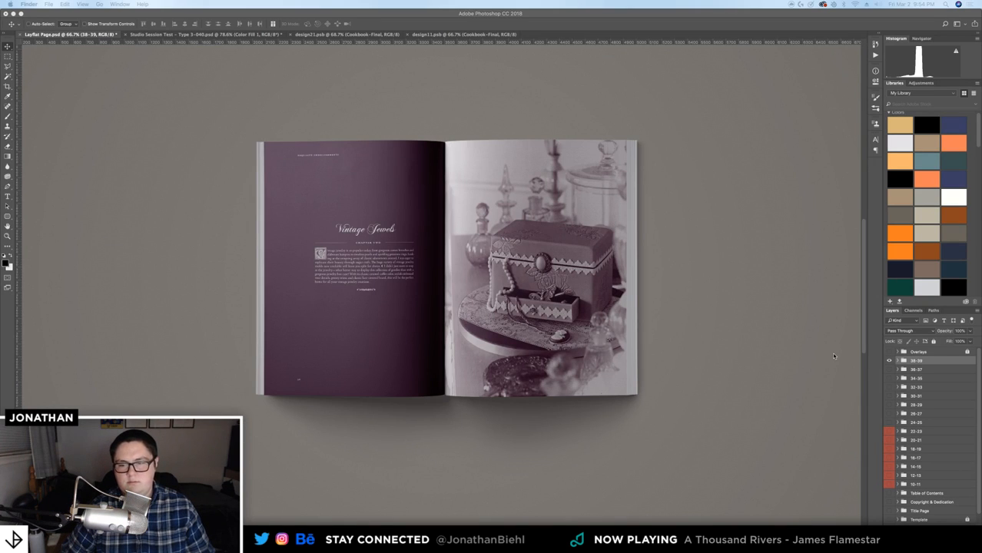
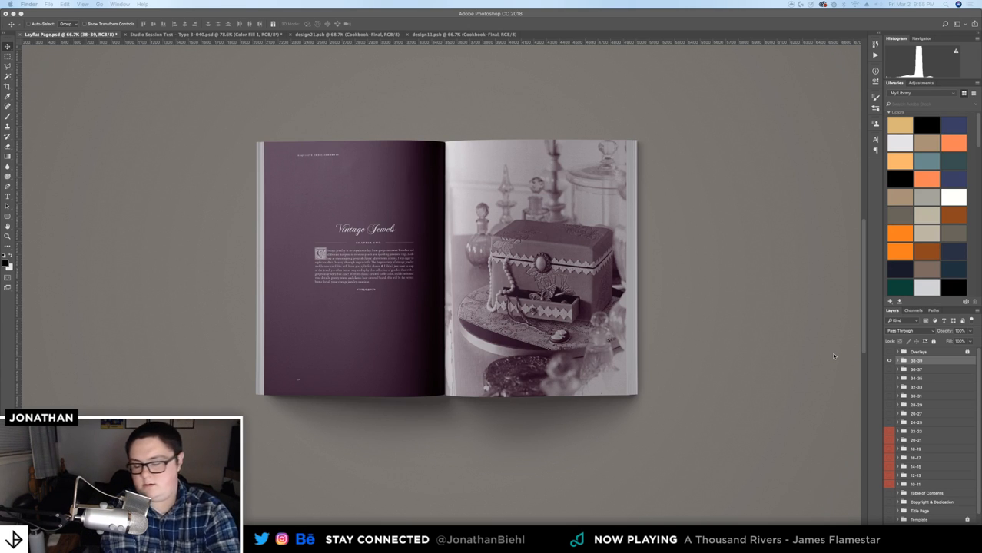
{"action": "left_click", "coordinate": [804, 319]}
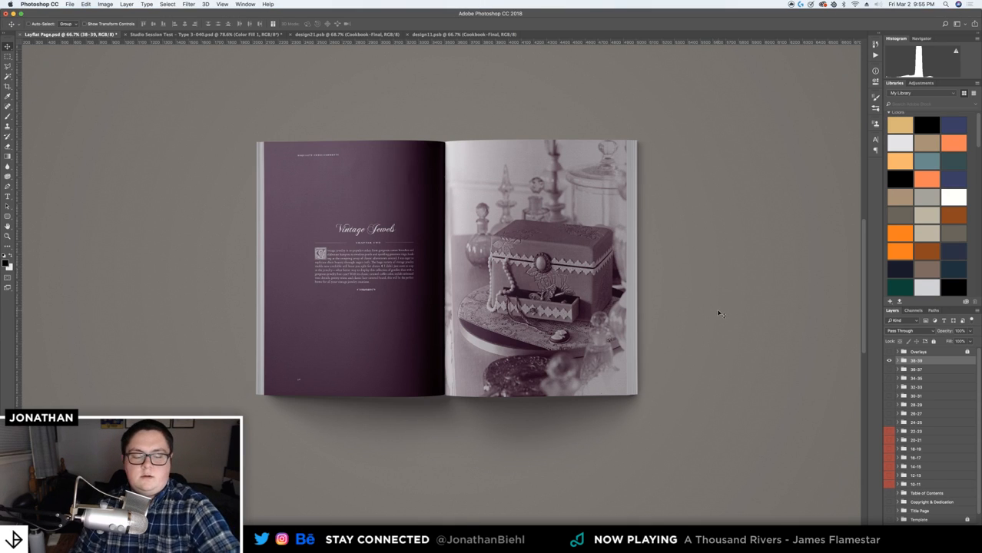
Compare the 38-39 and 36-37 groups by switching their visibility back and forth
{"action": "left_click", "coordinate": [898, 361]}
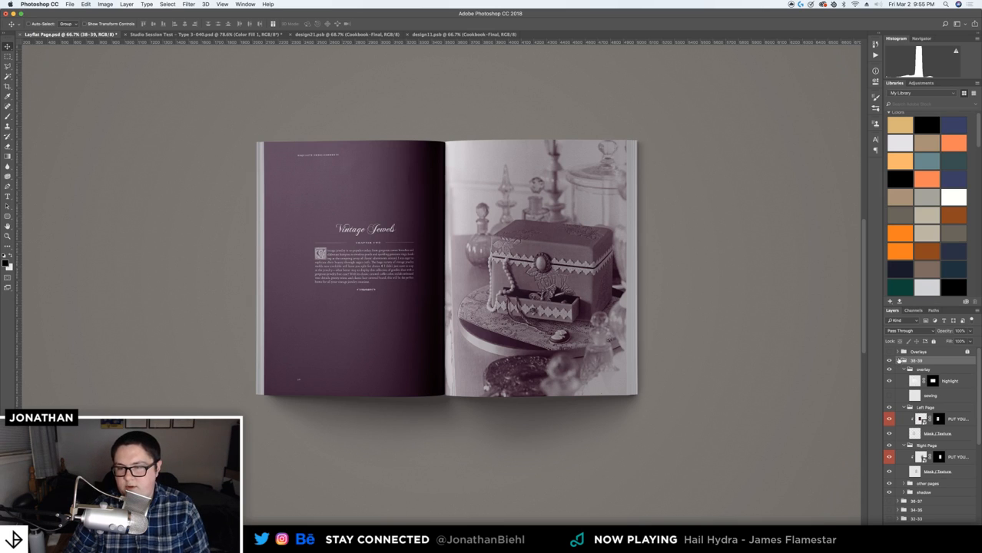
{"action": "left_click", "coordinate": [899, 361]}
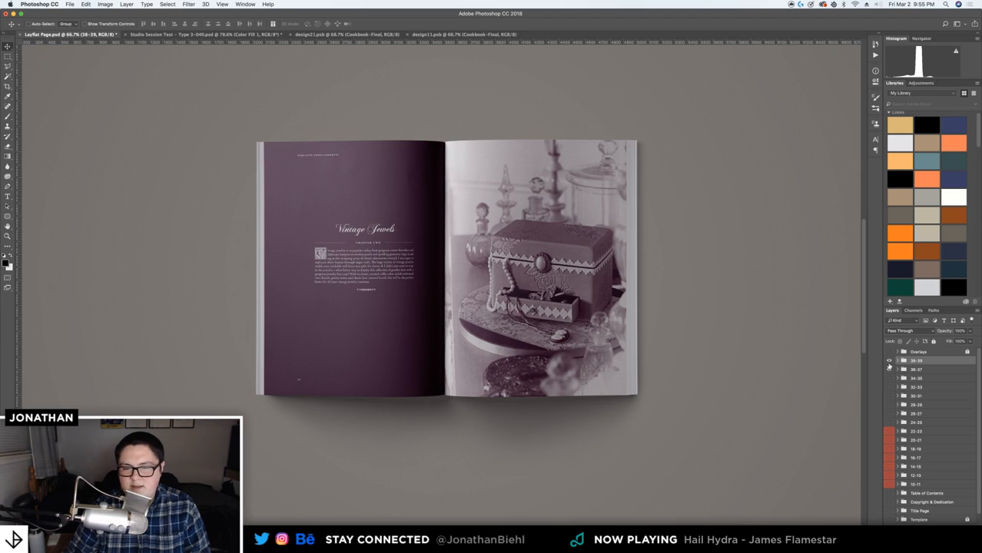
{"action": "left_click", "coordinate": [889, 370]}
{"action": "left_click", "coordinate": [890, 361]}
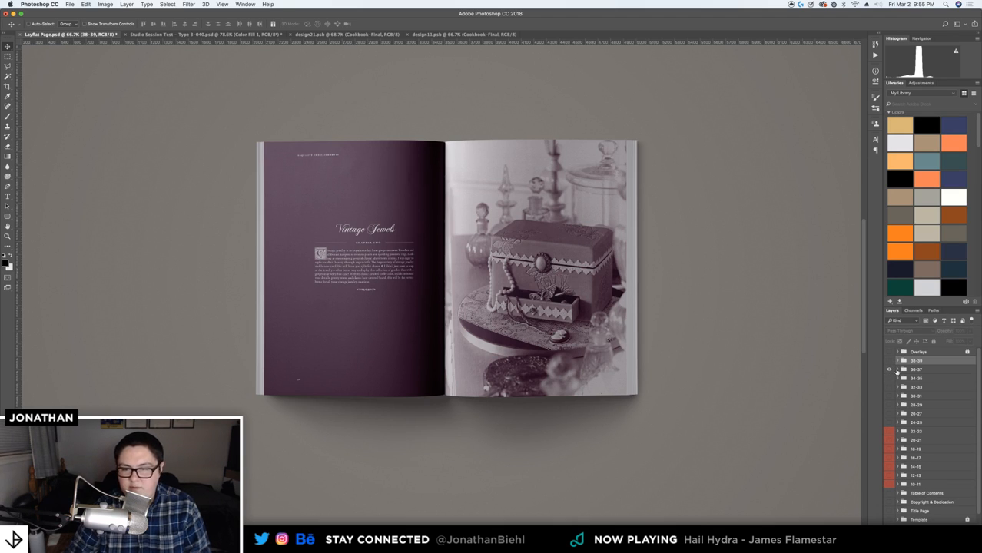
{"action": "left_click", "coordinate": [890, 361]}
{"action": "left_click", "coordinate": [889, 370]}
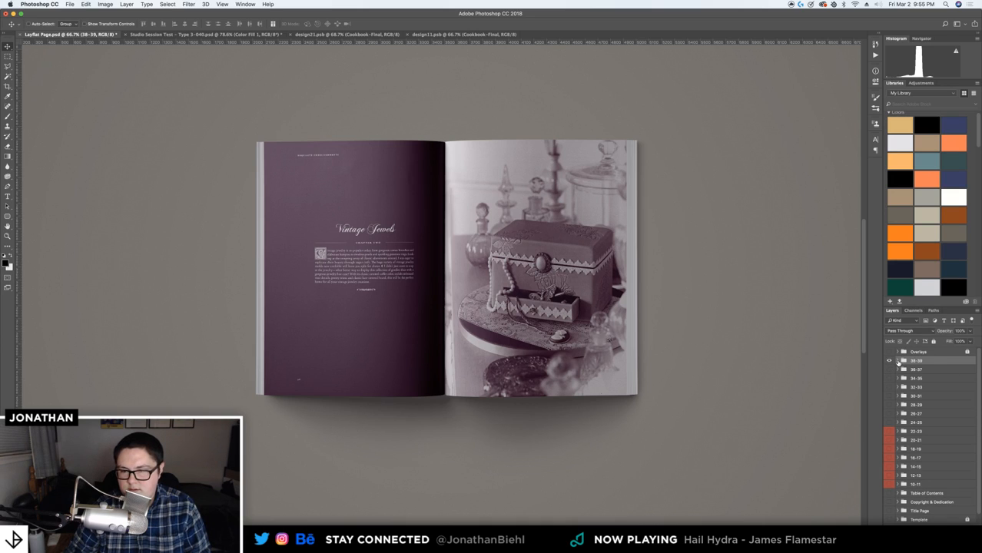
Examine the Left Page and Right Page design layers inside the 38-39 and 36-37 groups
{"action": "left_click", "coordinate": [899, 362]}
{"action": "left_click", "coordinate": [960, 420]}
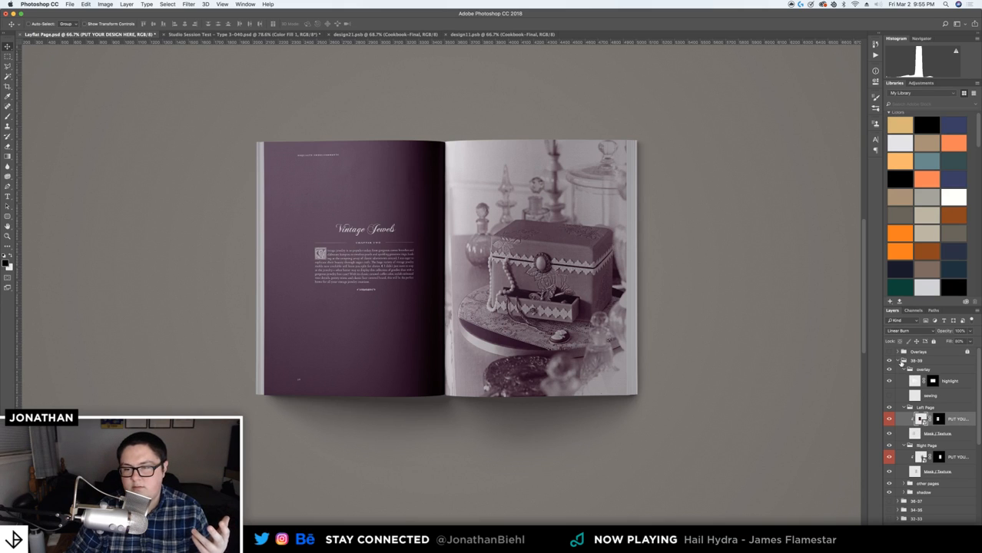
{"action": "left_click", "coordinate": [900, 362]}
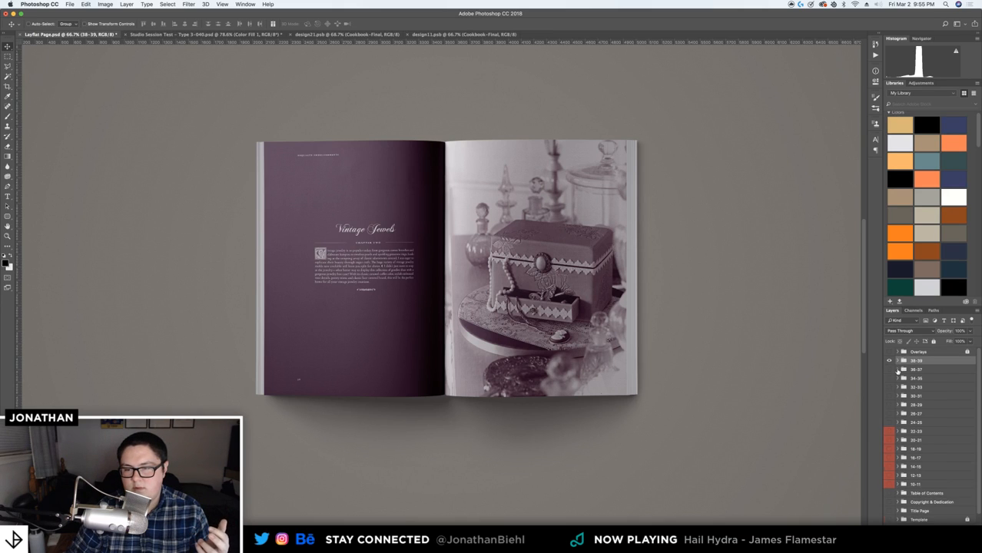
{"action": "left_click", "coordinate": [898, 370]}
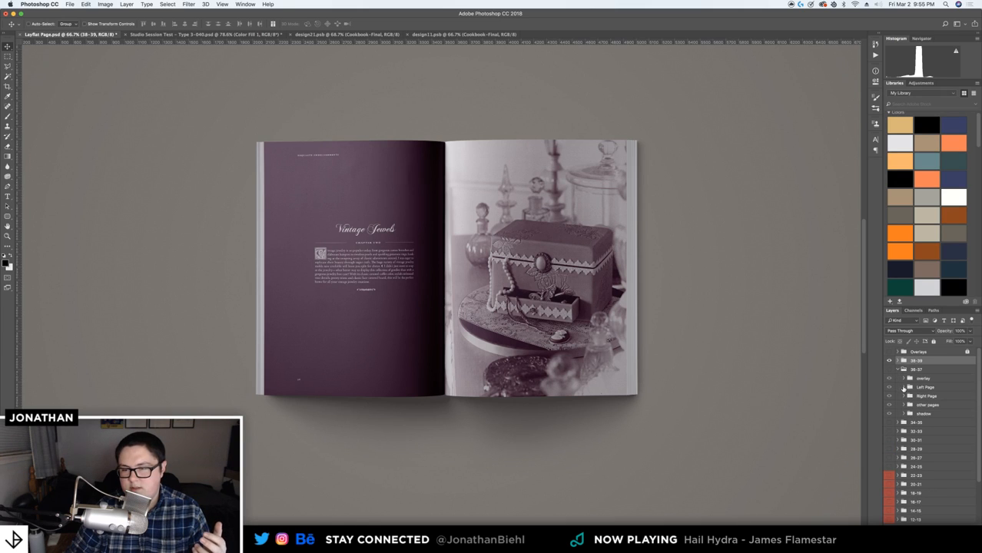
{"action": "left_click", "coordinate": [902, 388]}
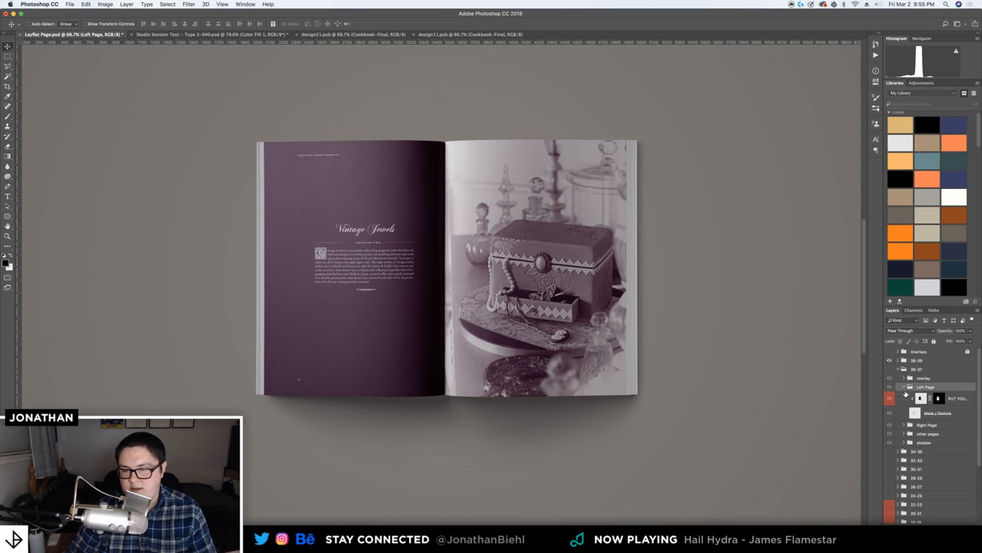
{"action": "left_click", "coordinate": [904, 388]}
{"action": "left_click", "coordinate": [904, 396]}
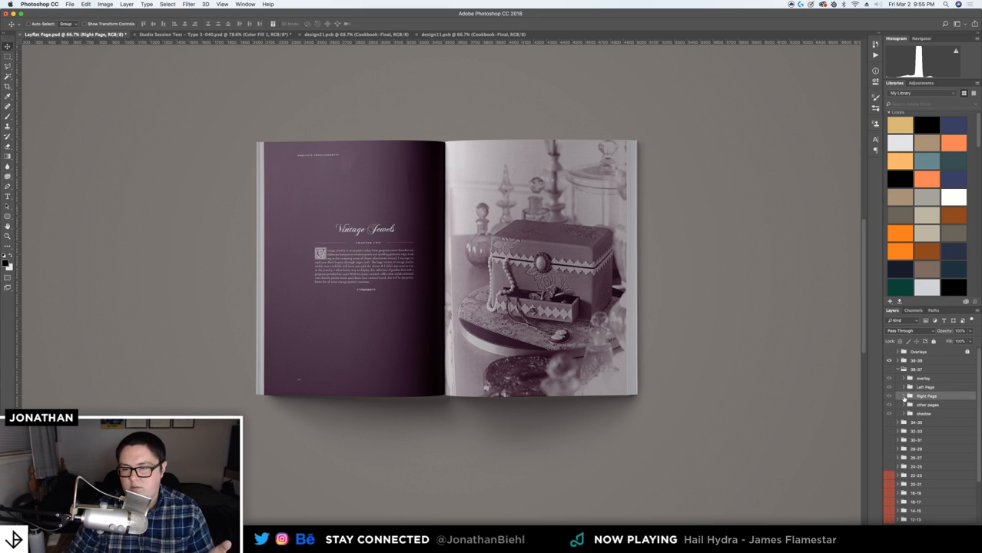
{"action": "left_click", "coordinate": [905, 396]}
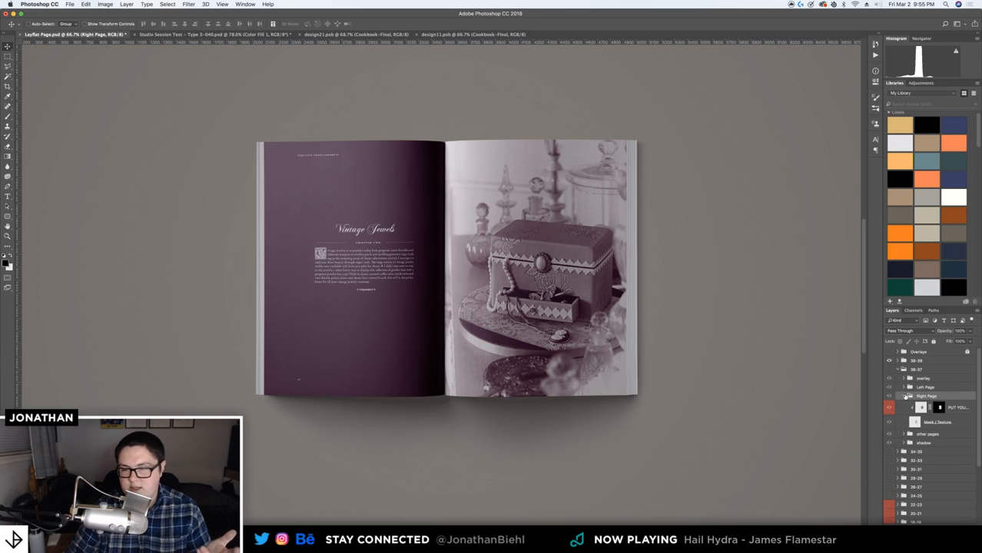
{"action": "left_click", "coordinate": [905, 395]}
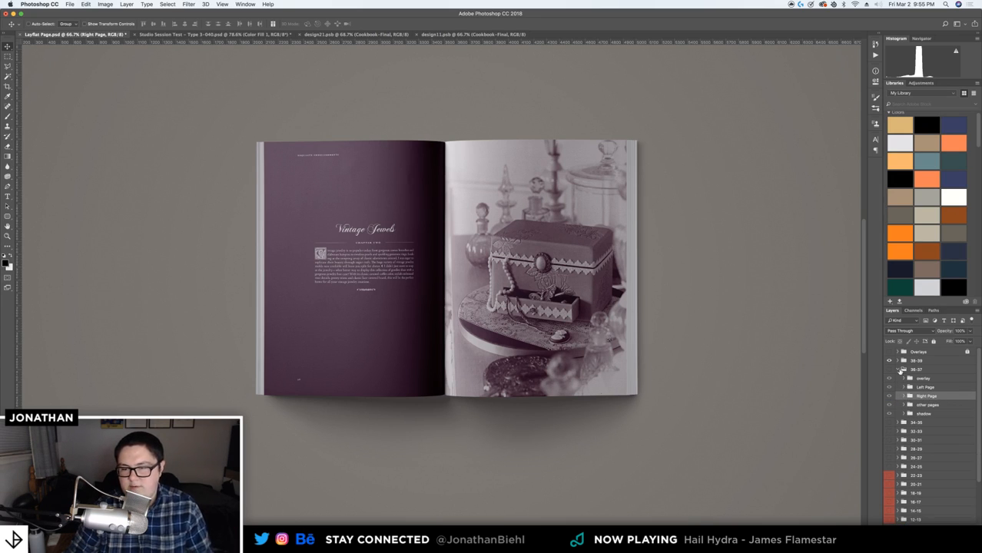
{"action": "left_click", "coordinate": [900, 369]}
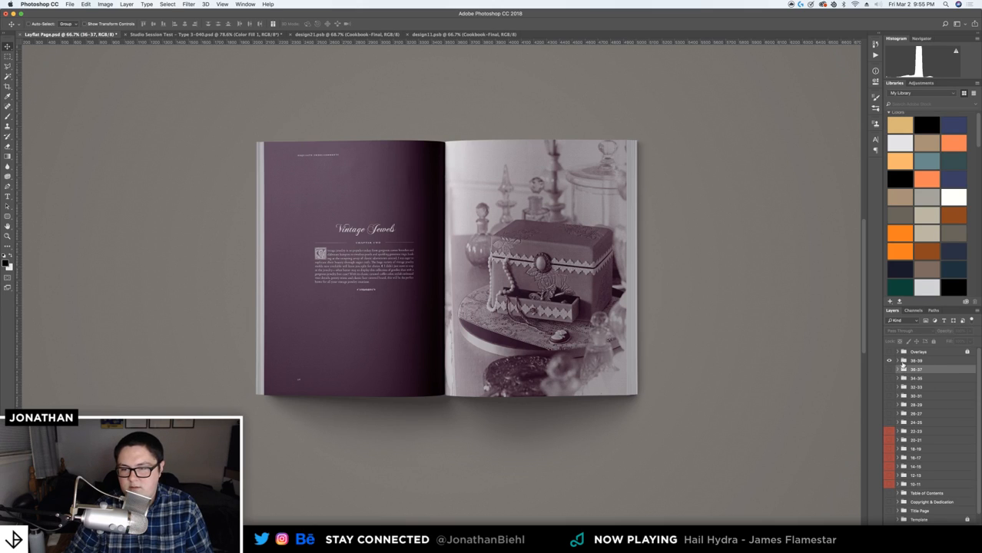
Expand the 38-39 group and open its left page design smart object for editing
{"action": "left_click", "coordinate": [898, 360]}
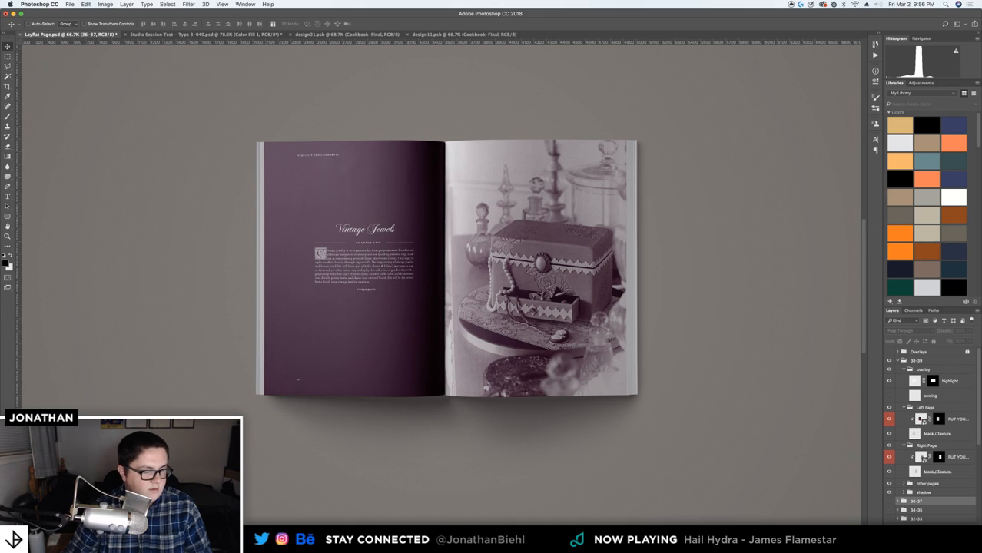
{"action": "left_click", "coordinate": [920, 420]}
{"action": "double_click", "coordinate": [920, 420]}
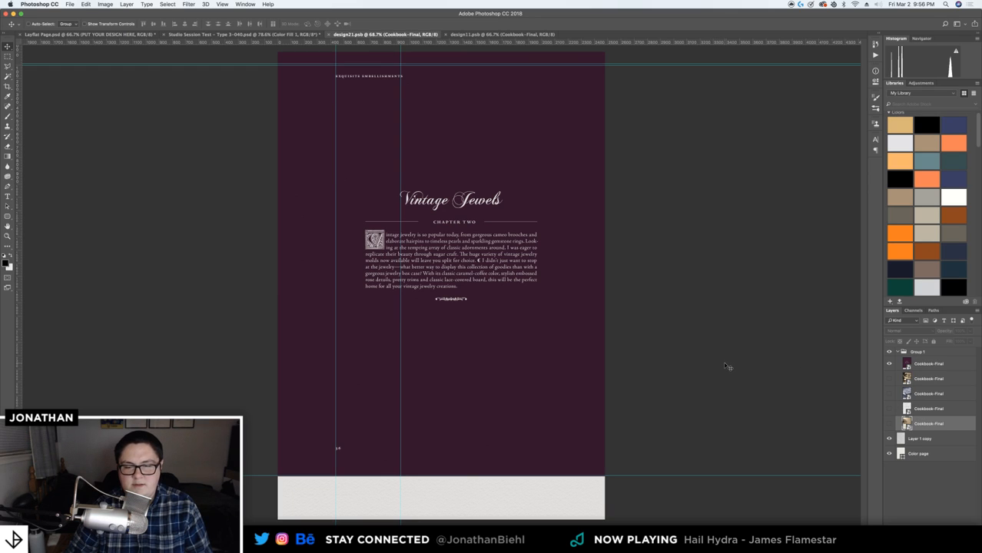
Place page 20 of the Cookbook-Final PDF as a smart object above the Vintage Jewels layer
{"action": "left_click", "coordinate": [946, 364]}
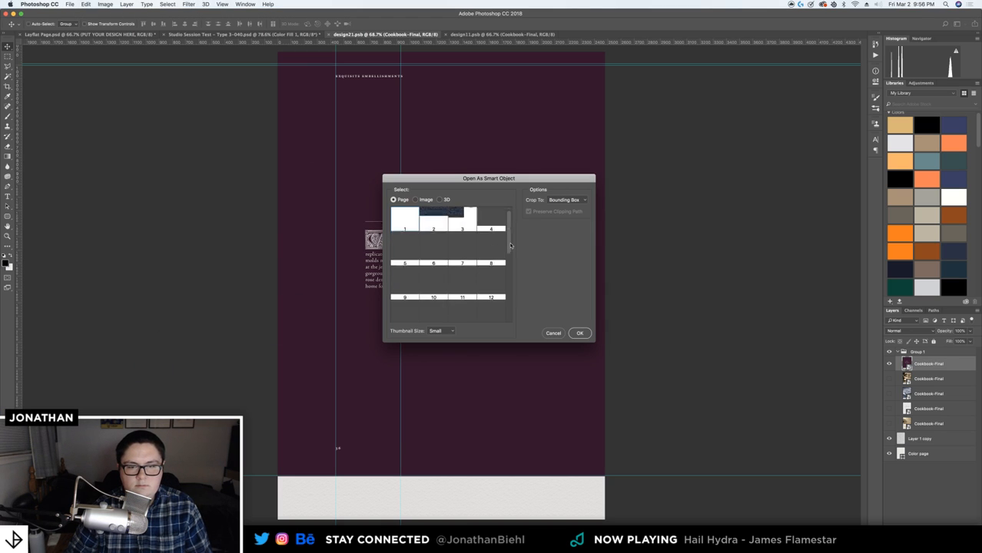
{"action": "left_click_drag", "start_coordinate": [510, 245], "coordinate": [509, 269]}
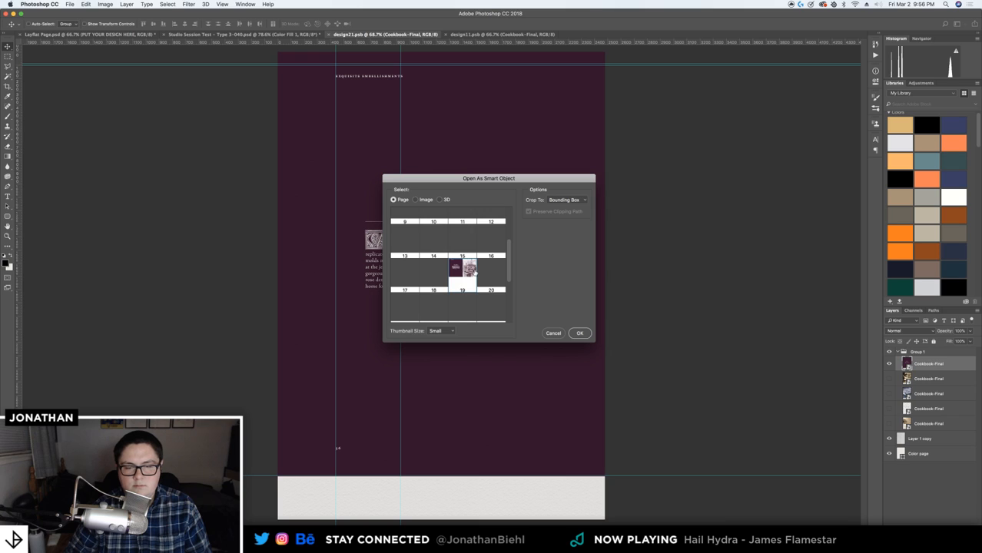
{"action": "left_click", "coordinate": [489, 273]}
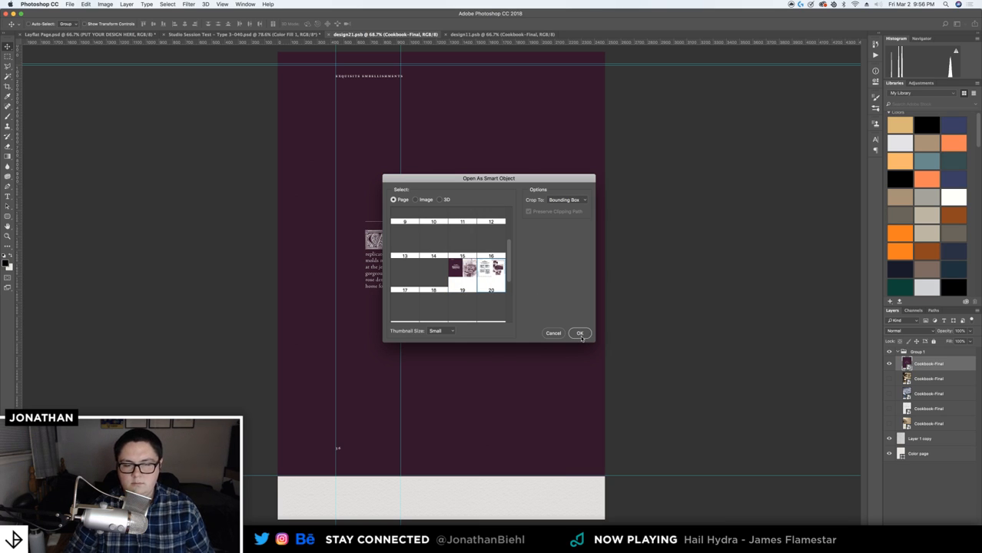
{"action": "left_click", "coordinate": [580, 333]}
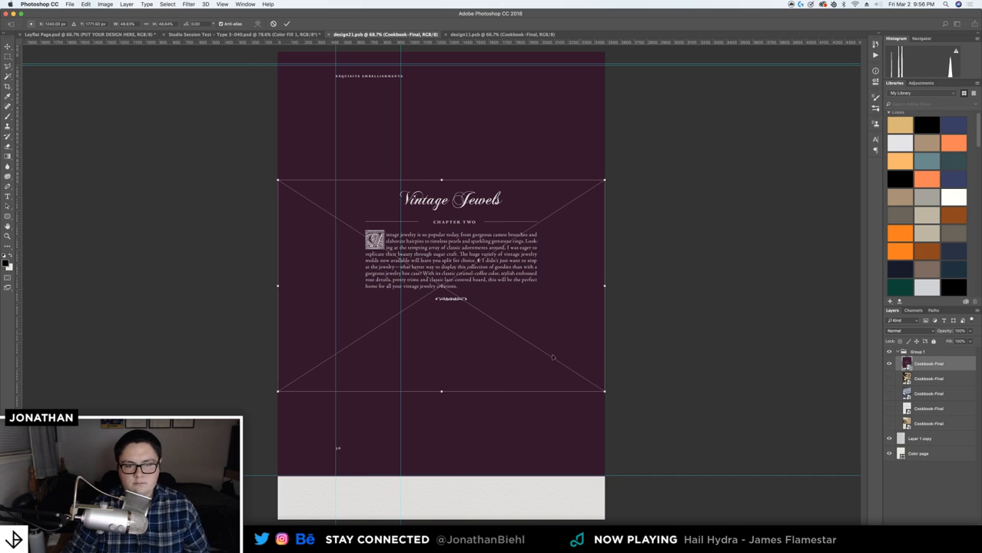
Scale and position the spread so its left half replaces the Vintage Jewels page above the lower guide, and save the file
{"action": "left_click_drag", "start_coordinate": [549, 261], "coordinate": [554, 231]}
{"action": "left_click_drag", "start_coordinate": [592, 282], "coordinate": [947, 457]}
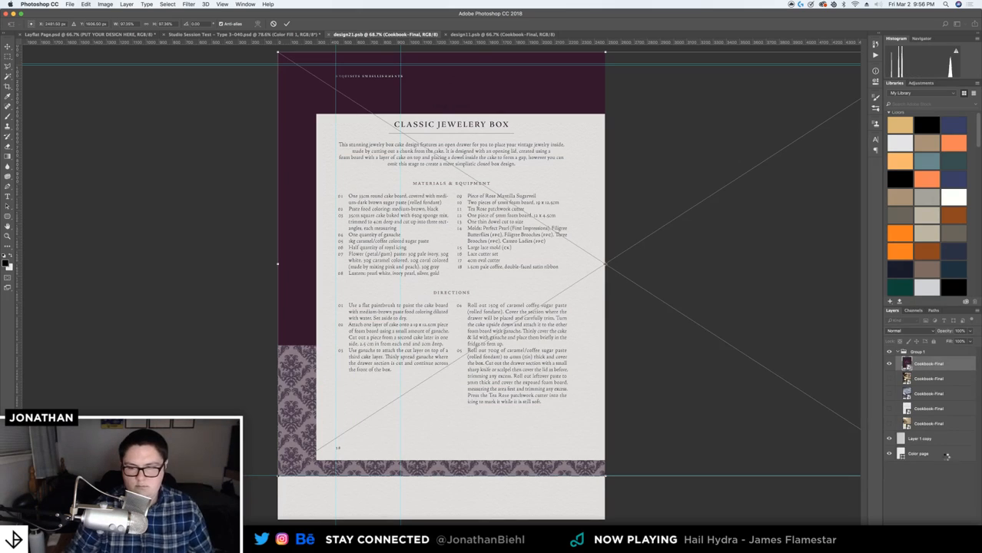
{"action": "key", "text": "Return"}
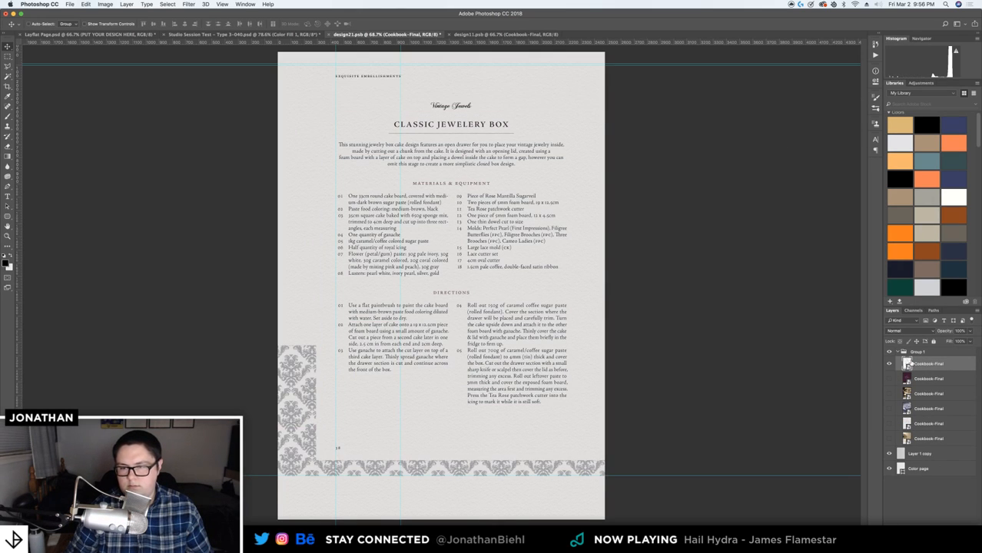
{"action": "key", "text": "super+s"}
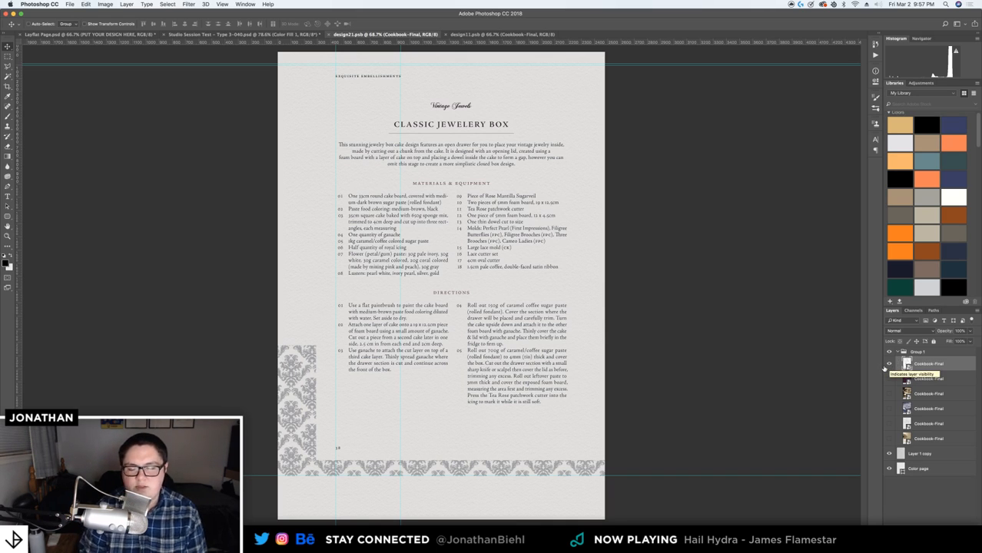
Place page 20 of the Cookbook-Final PDF as a smart object in the right page design file, design11.psb
{"action": "left_click", "coordinate": [500, 37]}
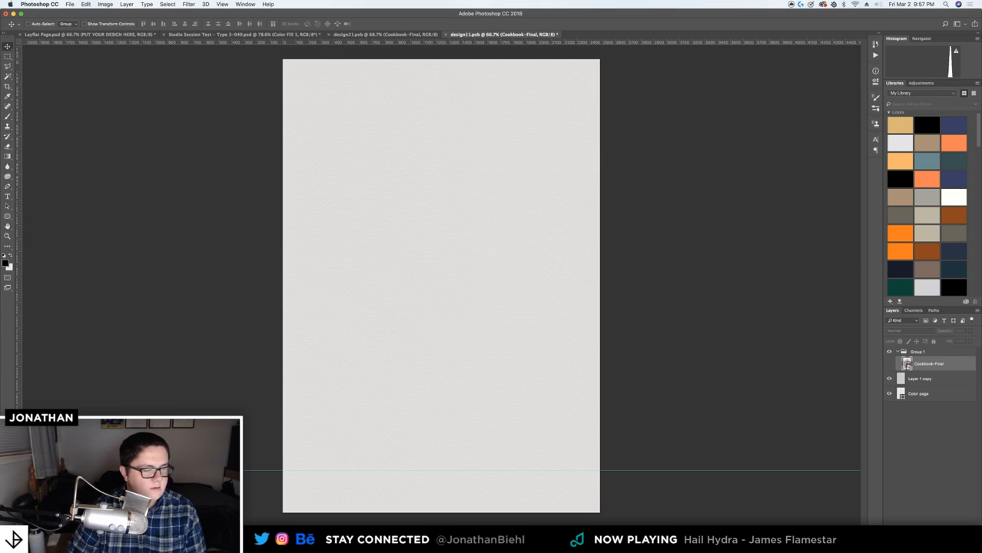
{"action": "left_click_drag", "start_coordinate": [874, 367], "coordinate": [490, 159]}
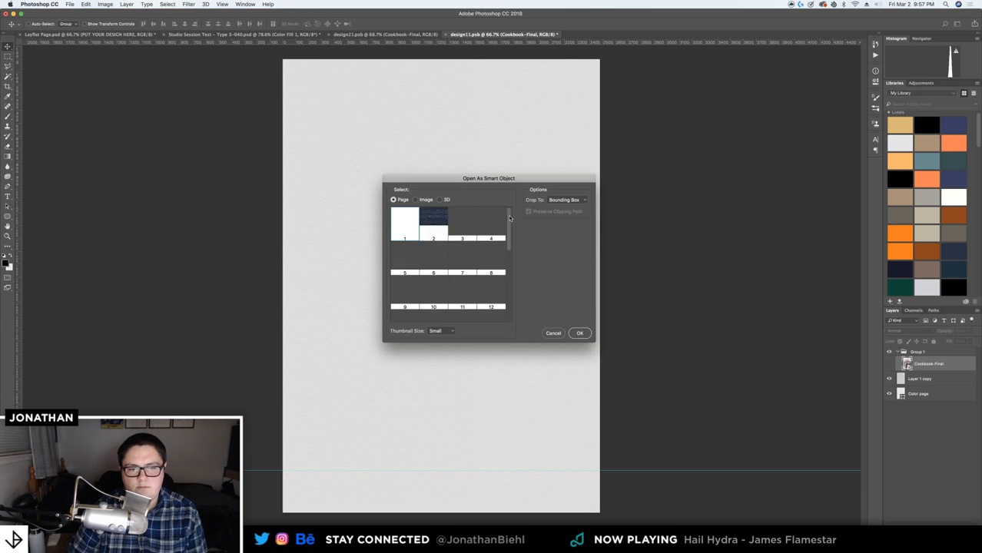
{"action": "scroll", "coordinate": [495, 254], "scroll_direction": "down", "scroll_amount": 3}
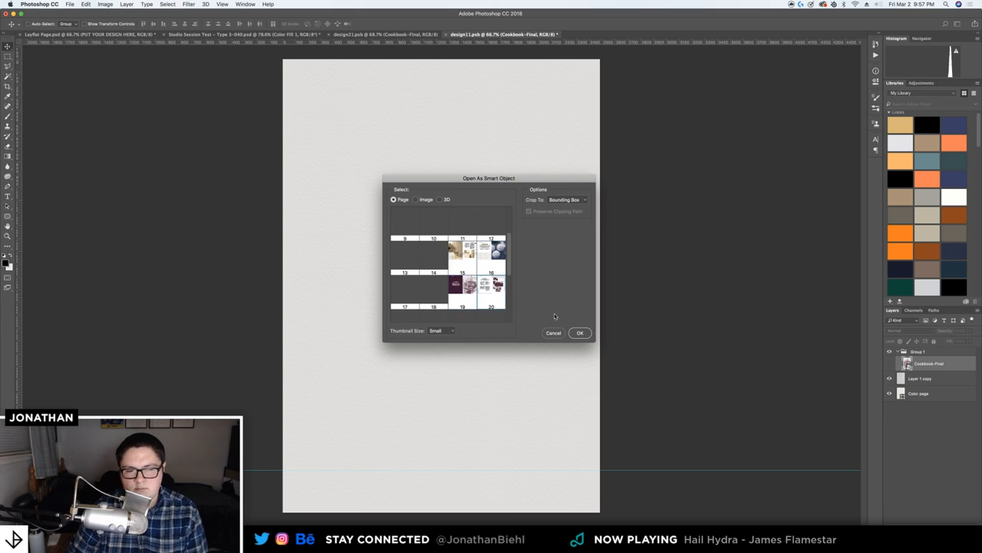
{"action": "left_click", "coordinate": [584, 333]}
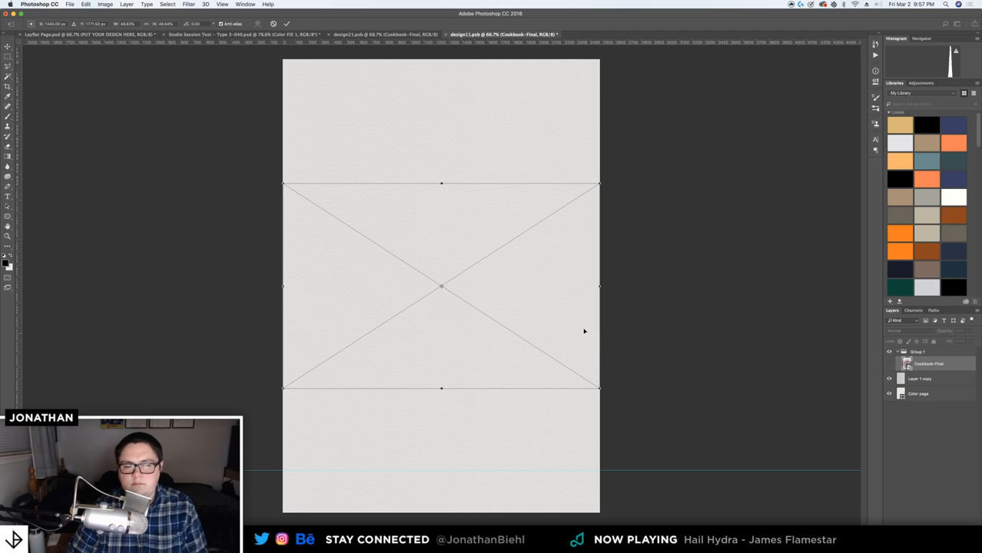
Scale and position the spread so its right half fills the page above the lower guide, and save the file
{"action": "left_click_drag", "start_coordinate": [584, 331], "coordinate": [565, 183]}
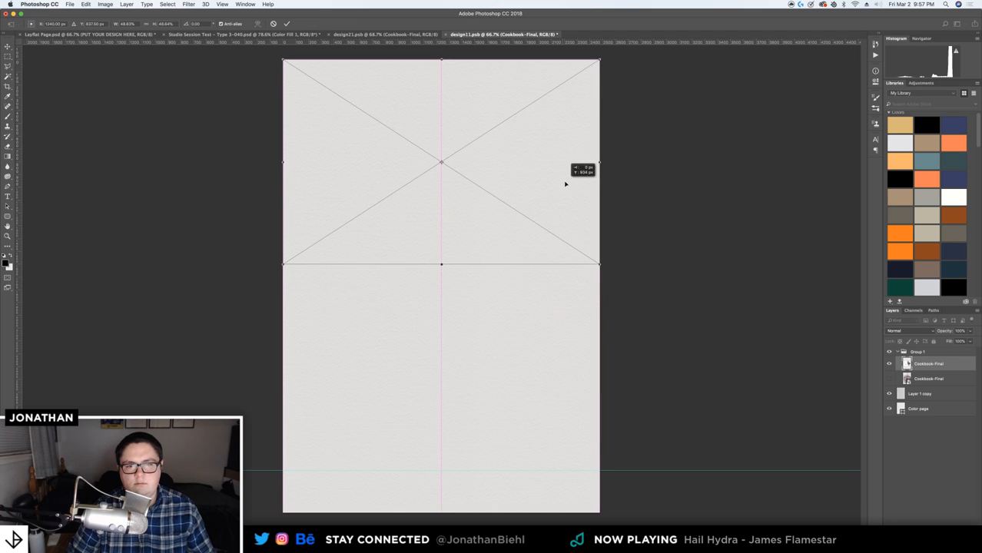
{"action": "left_click_drag", "start_coordinate": [493, 192], "coordinate": [21, 463]}
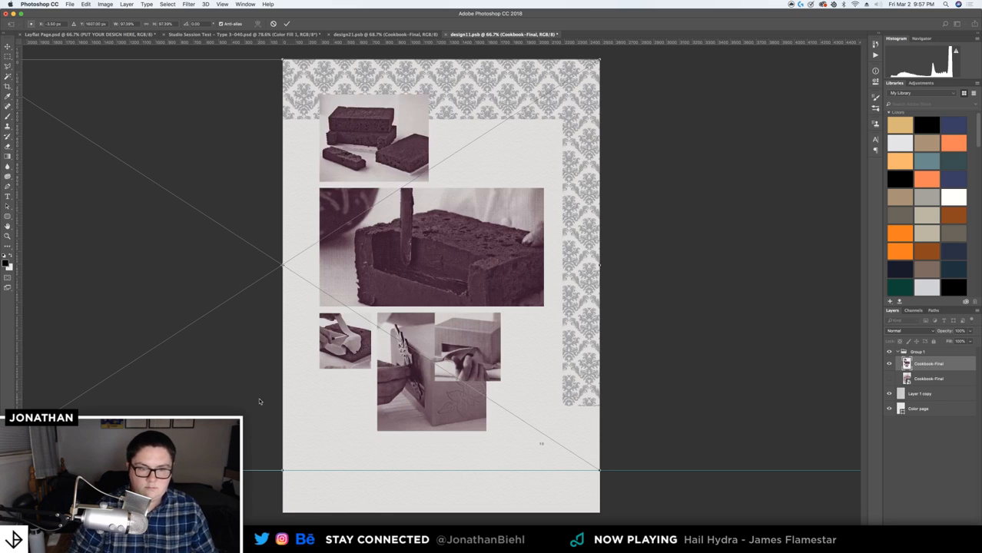
{"action": "key", "text": "Return"}
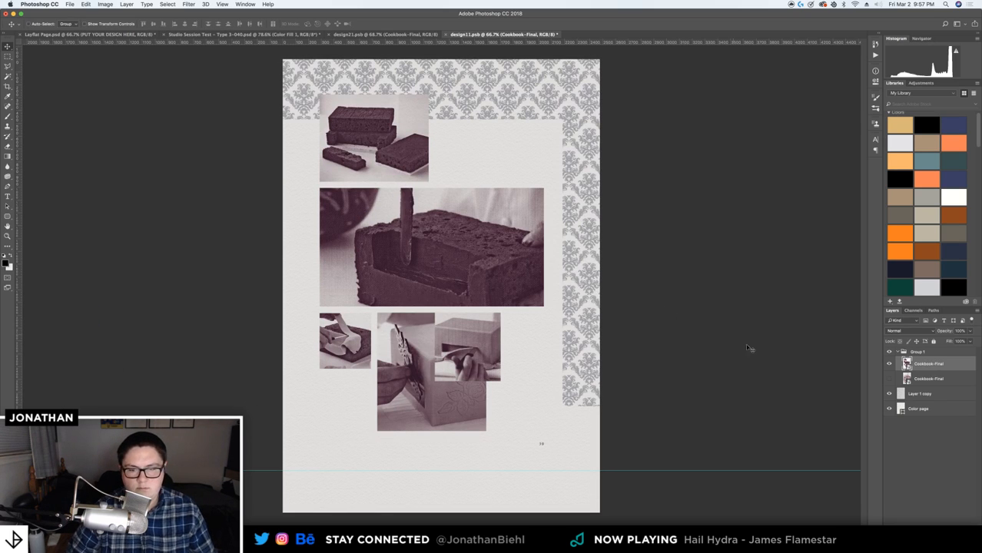
{"action": "key", "text": "super+s"}
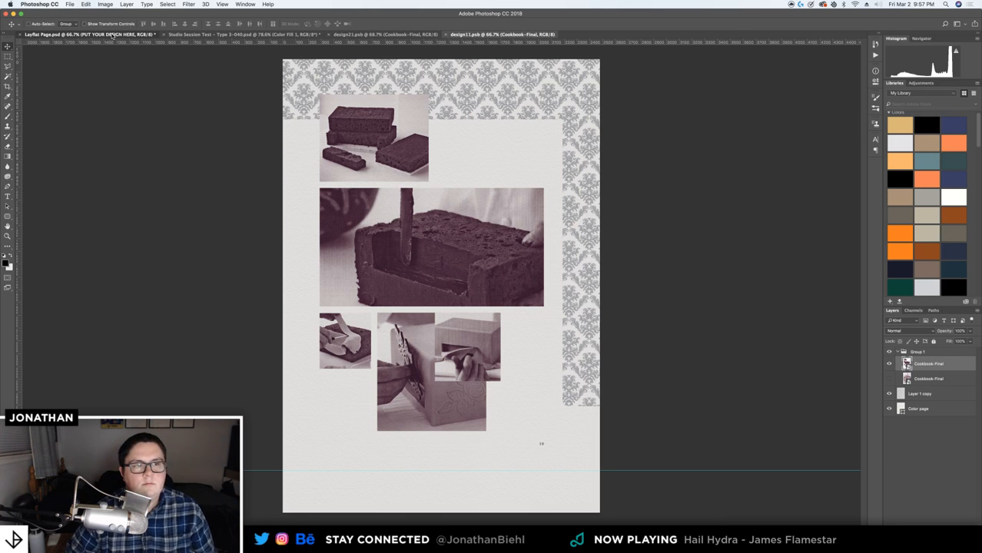
Return to the Layflat Page mockup and save it with the updated Classic Jewelery Box spread
{"action": "left_click", "coordinate": [196, 37]}
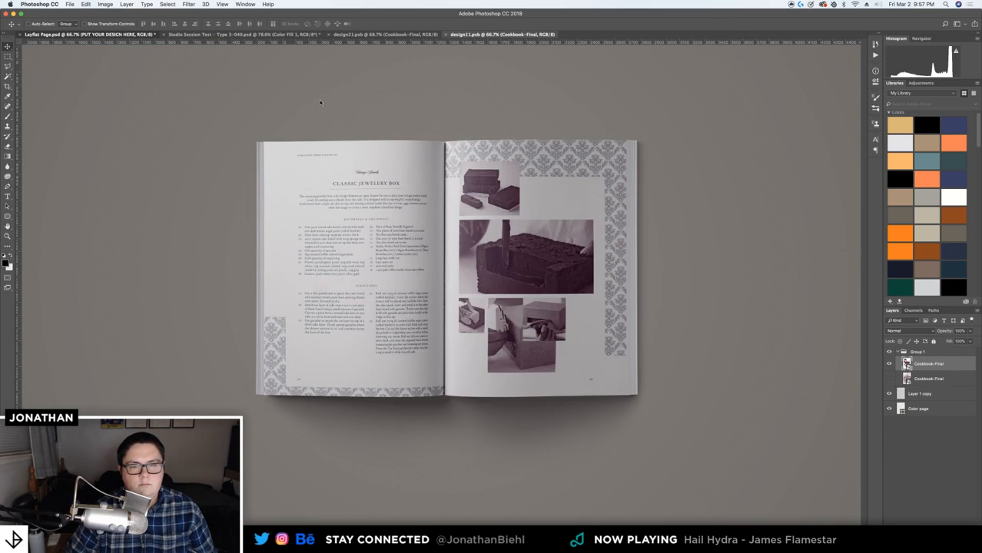
{"action": "key", "text": "super+s"}
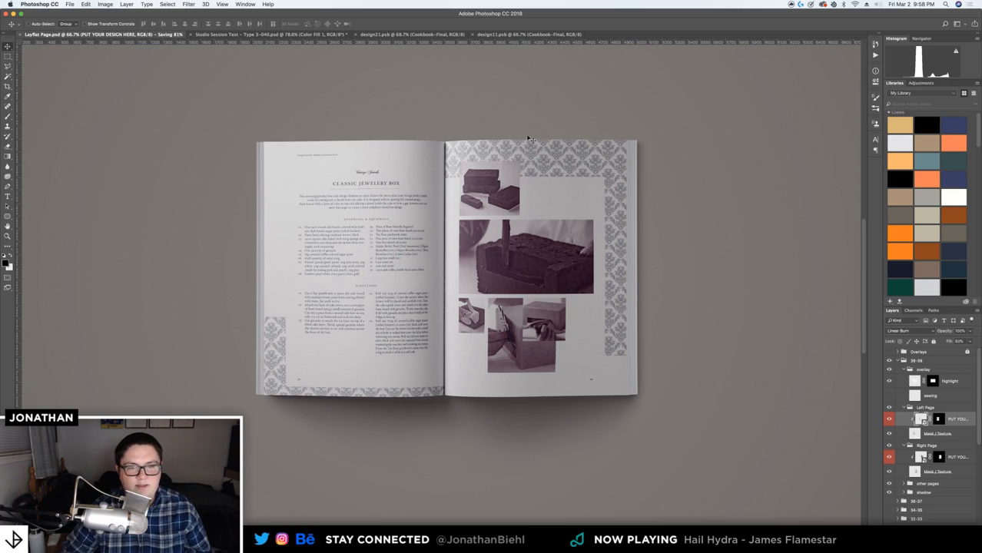
{"action": "left_click", "coordinate": [420, 35]}
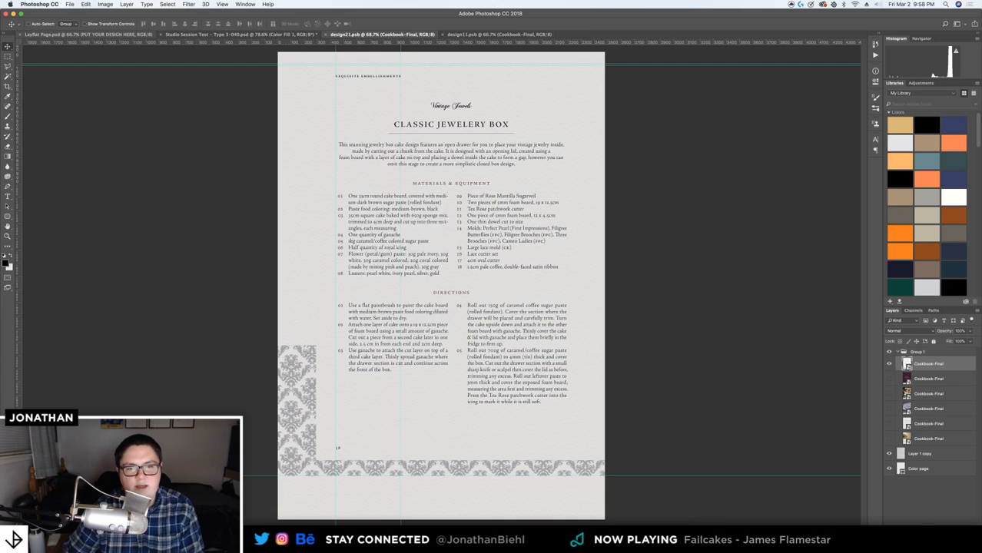
{"action": "left_click", "coordinate": [135, 36]}
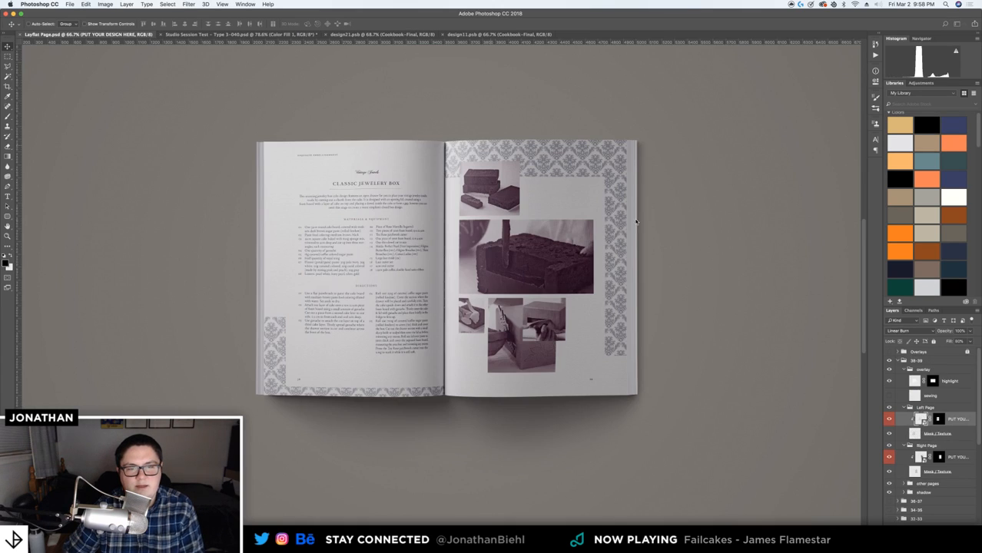
Duplicate the 38-39 group, then collapse and hide the copy
{"action": "left_click", "coordinate": [911, 361]}
{"action": "key", "text": "super+j"}
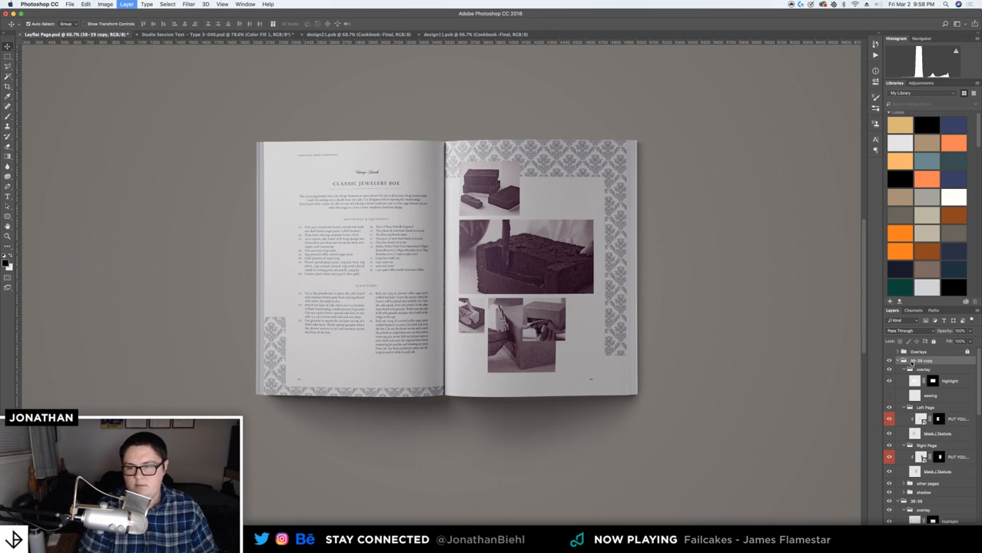
{"action": "left_click", "coordinate": [897, 362]}
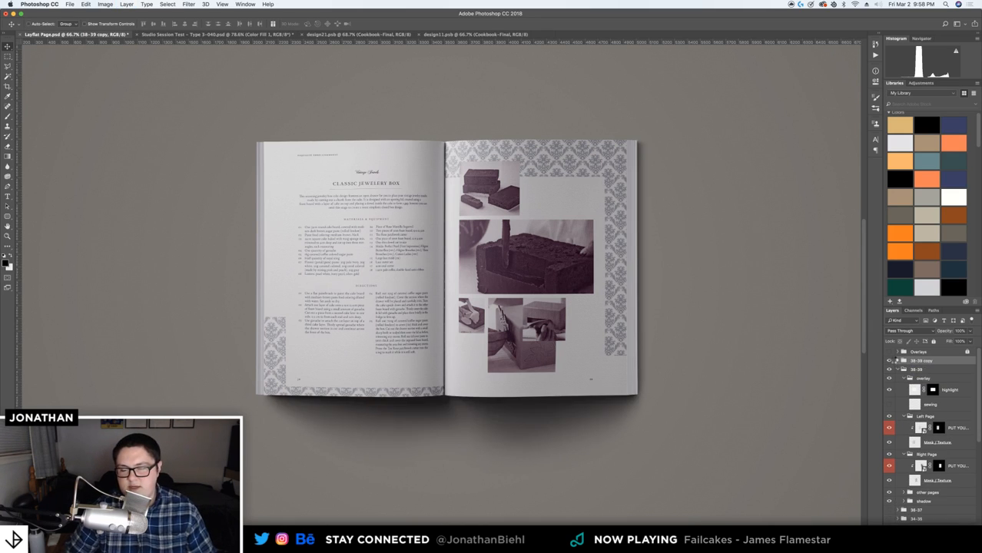
{"action": "left_click", "coordinate": [891, 362]}
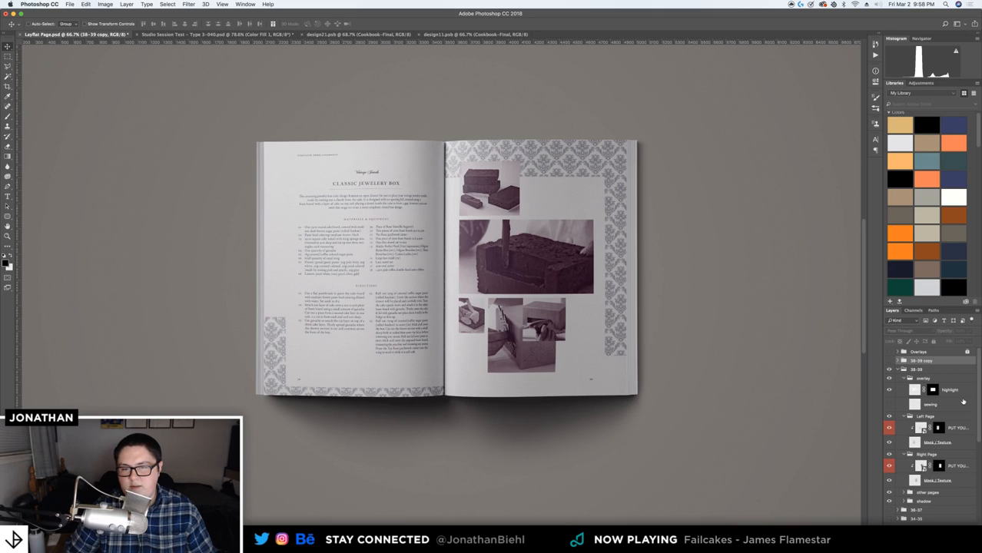
Rasterize the left and right page design layers in the original 38-39 group, and collapse the group
{"action": "right_click", "coordinate": [972, 429]}
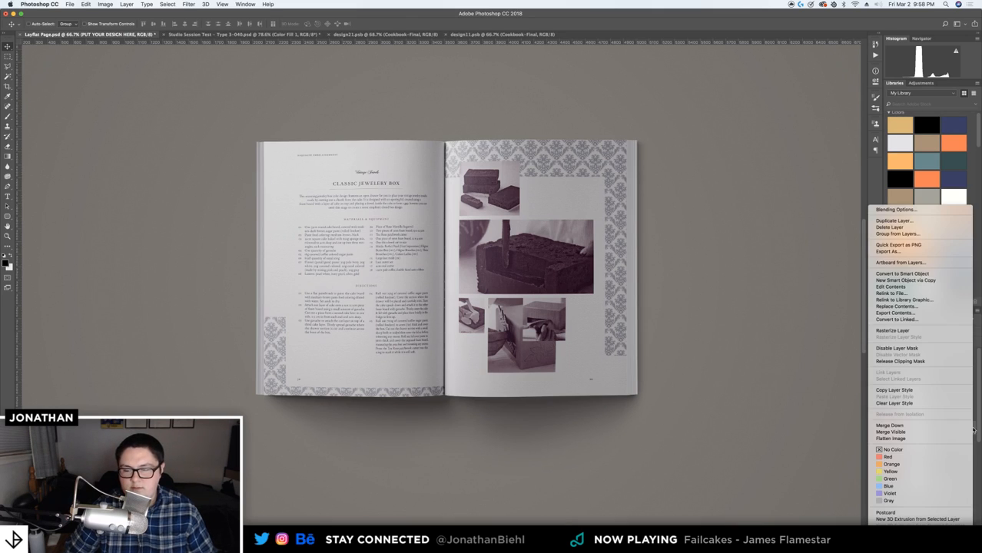
{"action": "left_click", "coordinate": [912, 331]}
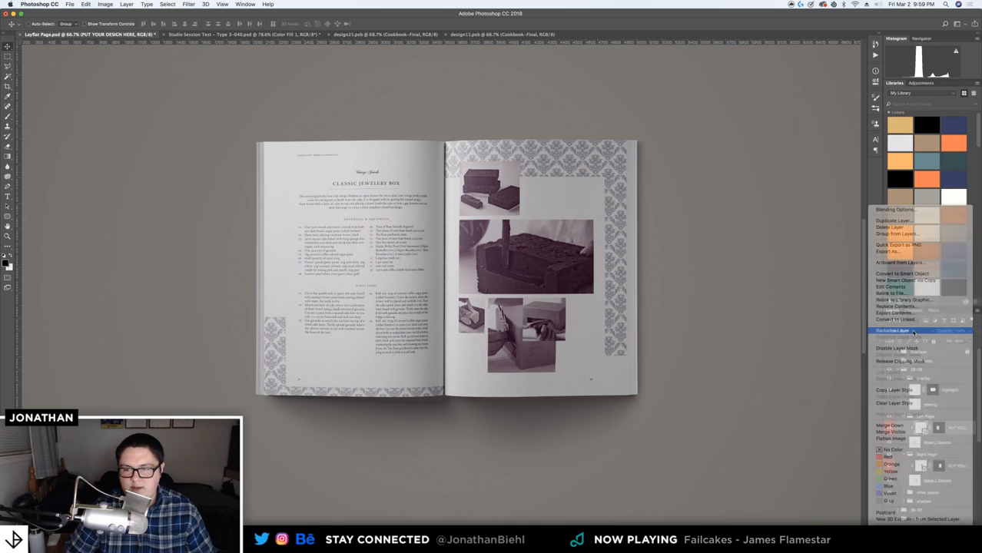
{"action": "right_click", "coordinate": [960, 467]}
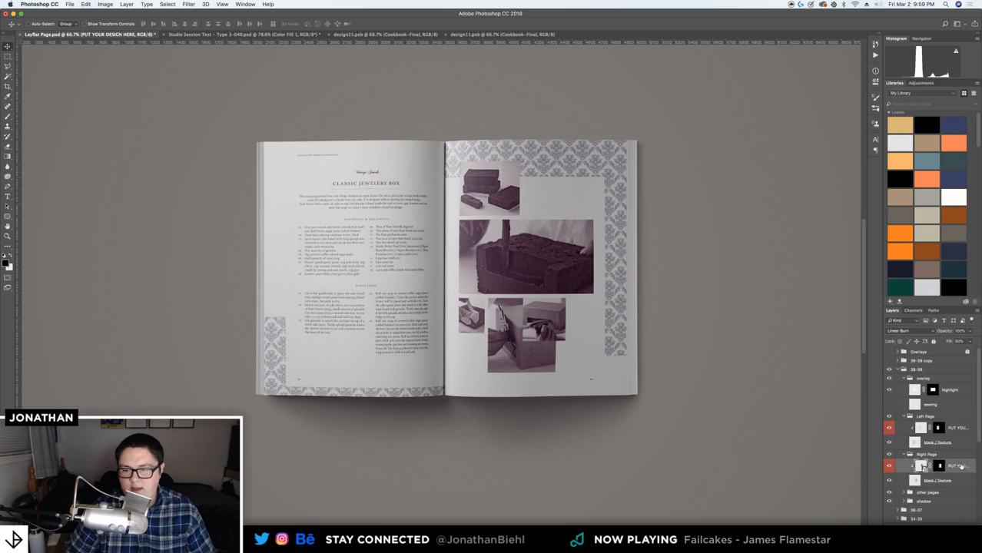
{"action": "left_click", "coordinate": [907, 330]}
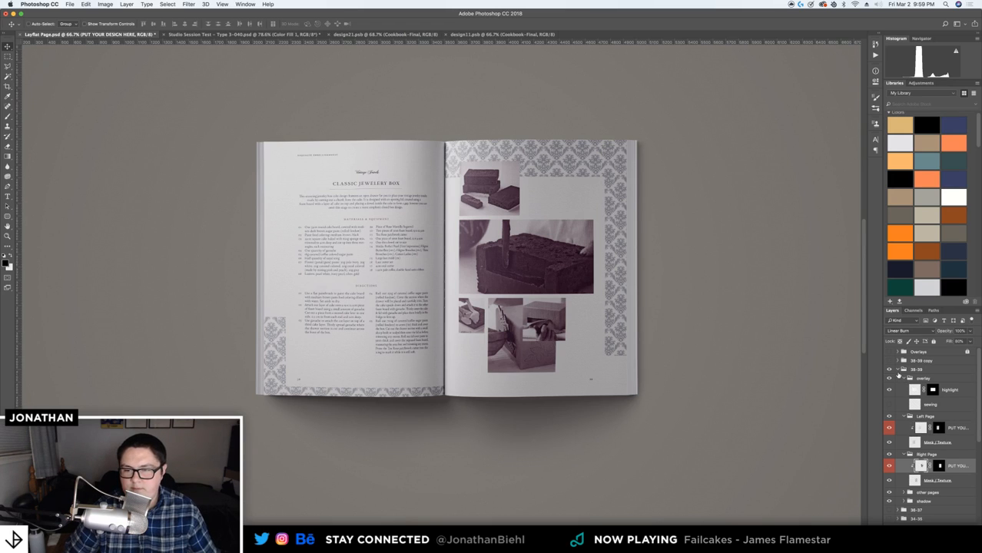
{"action": "left_click", "coordinate": [897, 370]}
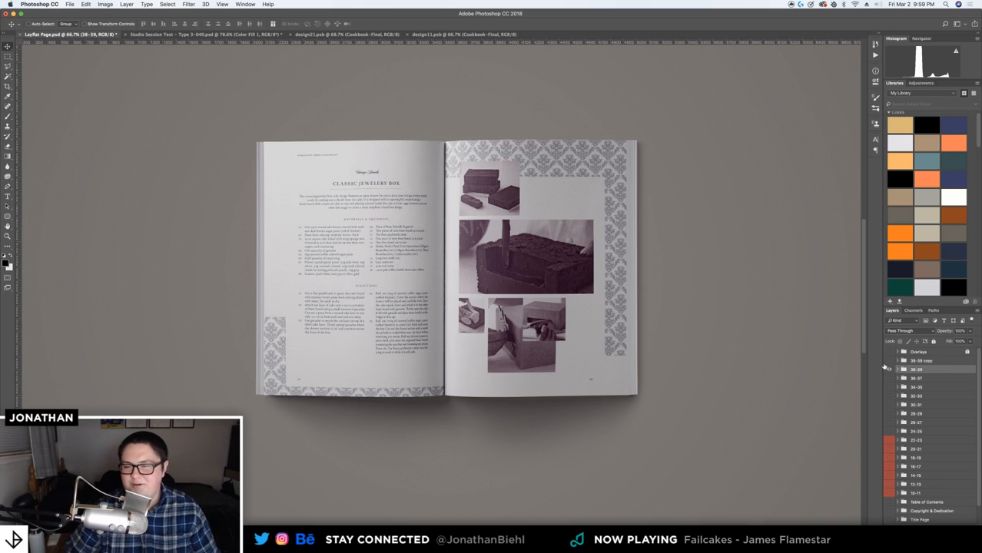
Hide the original 38-39 group, show its copy, and rename the copy 40-41
{"action": "left_click", "coordinate": [889, 368]}
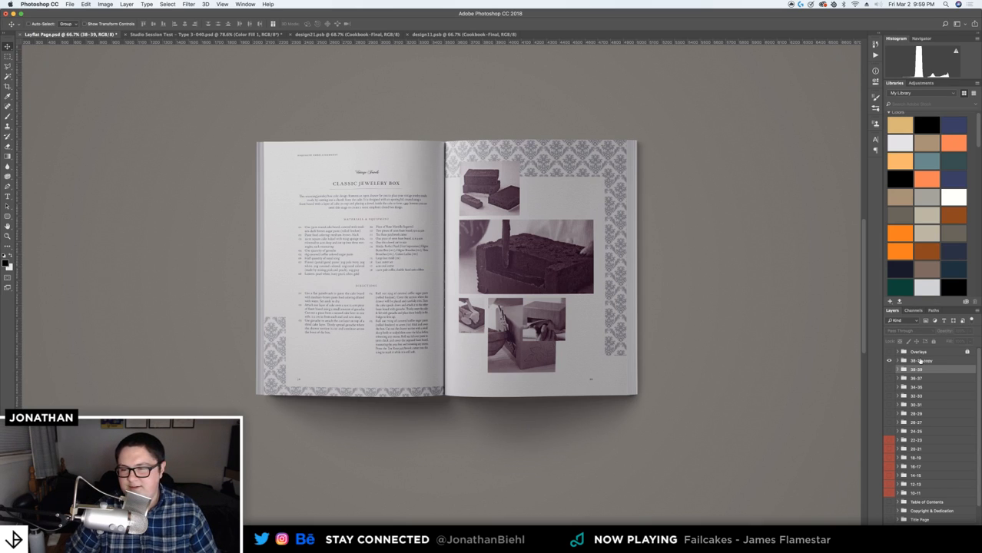
{"action": "double_click", "coordinate": [919, 360]}
{"action": "type", "text": "4"}
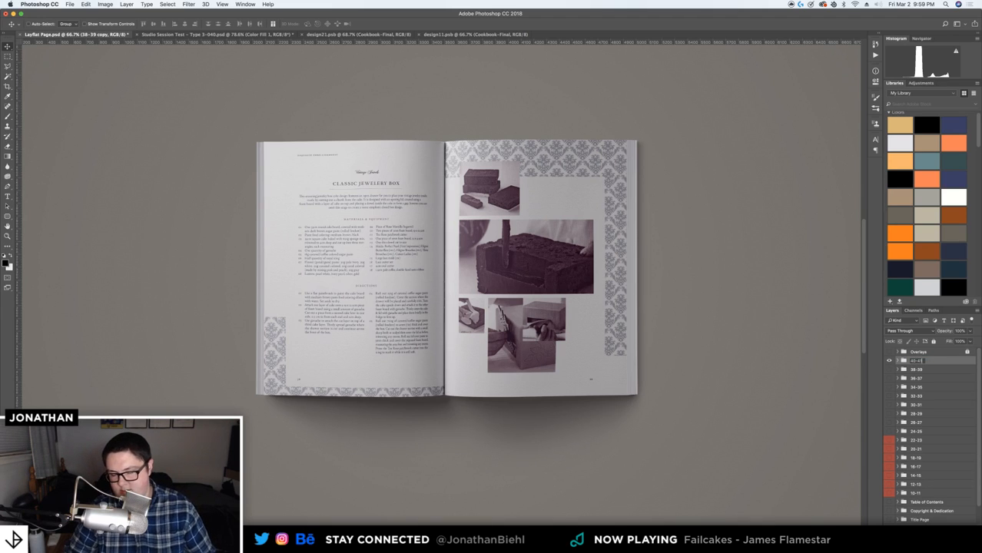
{"action": "type", "text": "0-41"}
{"action": "key", "text": "Return"}
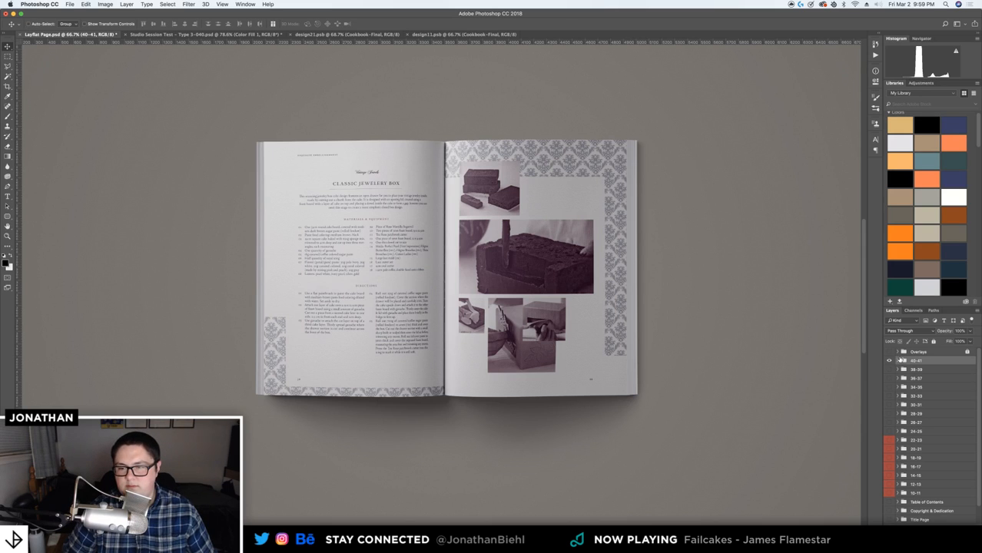
Open the 40-41 group's left page smart object and place page 21 of the Cookbook-Final PDF in it as a smart object
{"action": "left_click", "coordinate": [898, 360]}
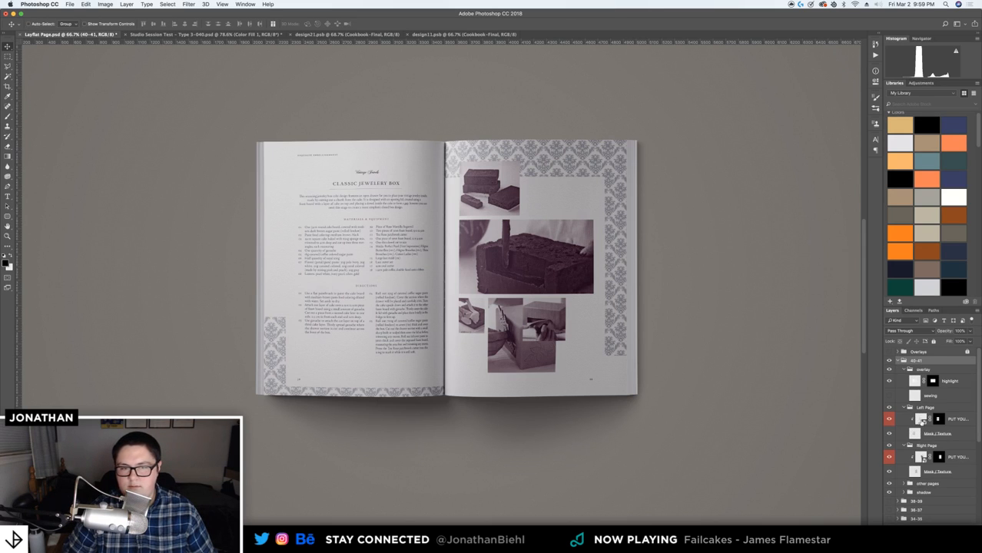
{"action": "double_click", "coordinate": [921, 420]}
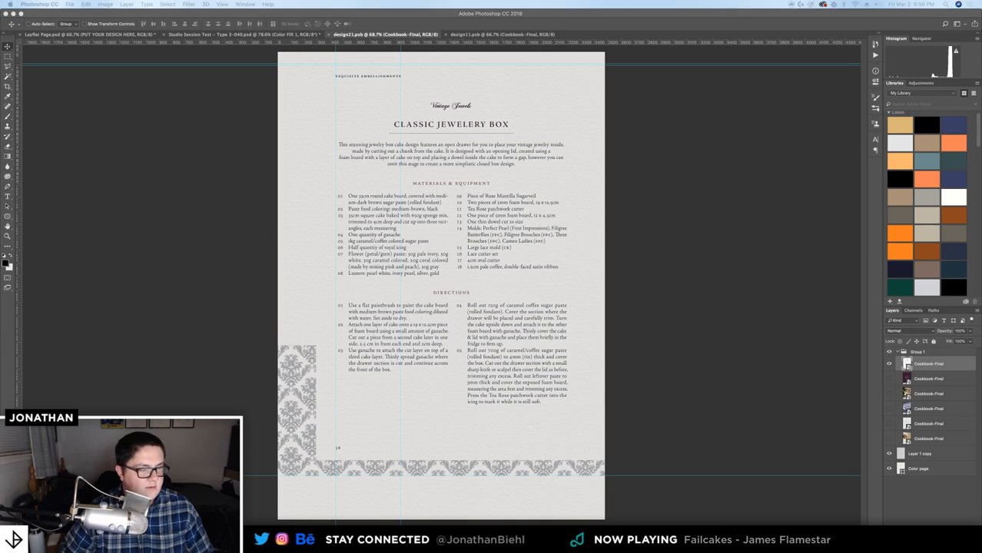
{"action": "left_click_drag", "start_coordinate": [1, 388], "coordinate": [521, 147]}
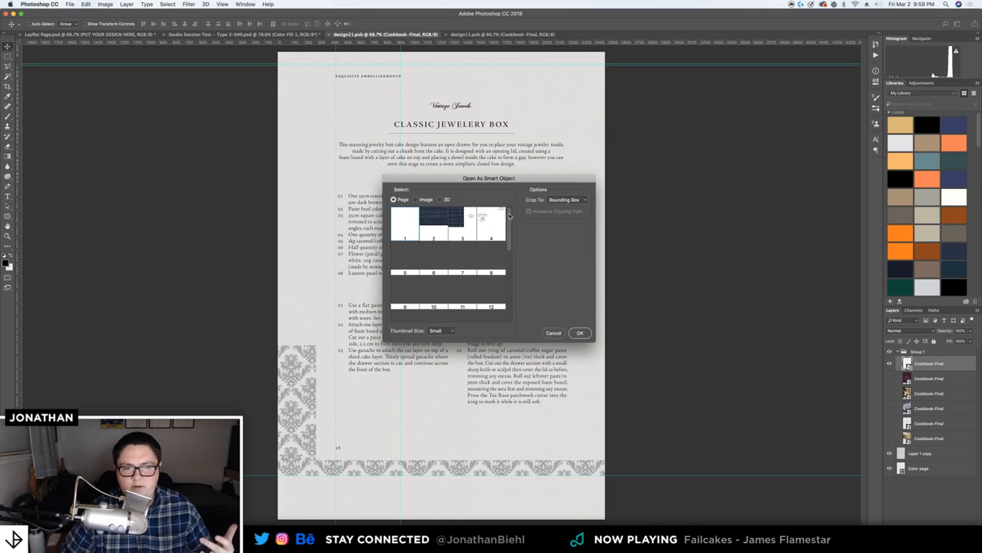
{"action": "left_click_drag", "start_coordinate": [509, 216], "coordinate": [509, 270]}
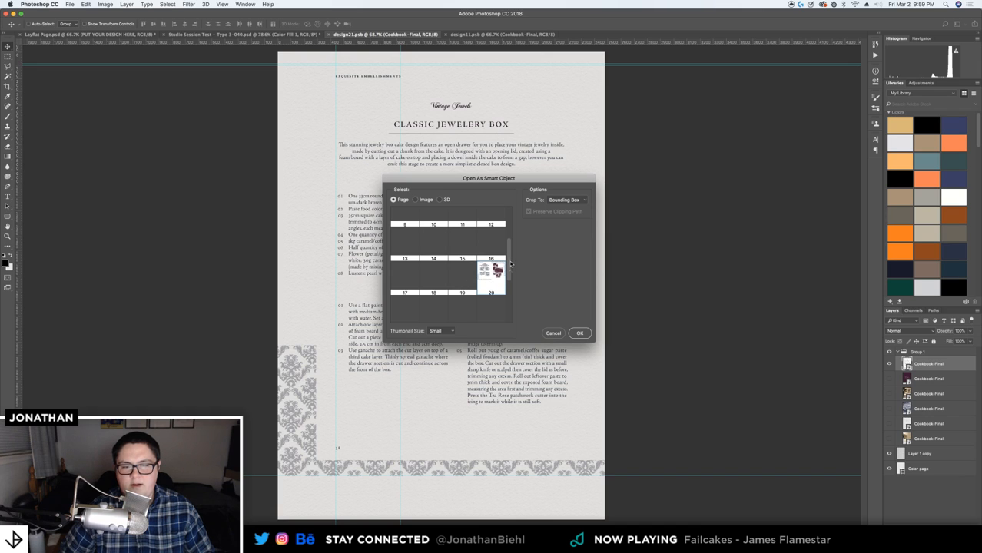
{"action": "left_click_drag", "start_coordinate": [510, 278], "coordinate": [513, 292]}
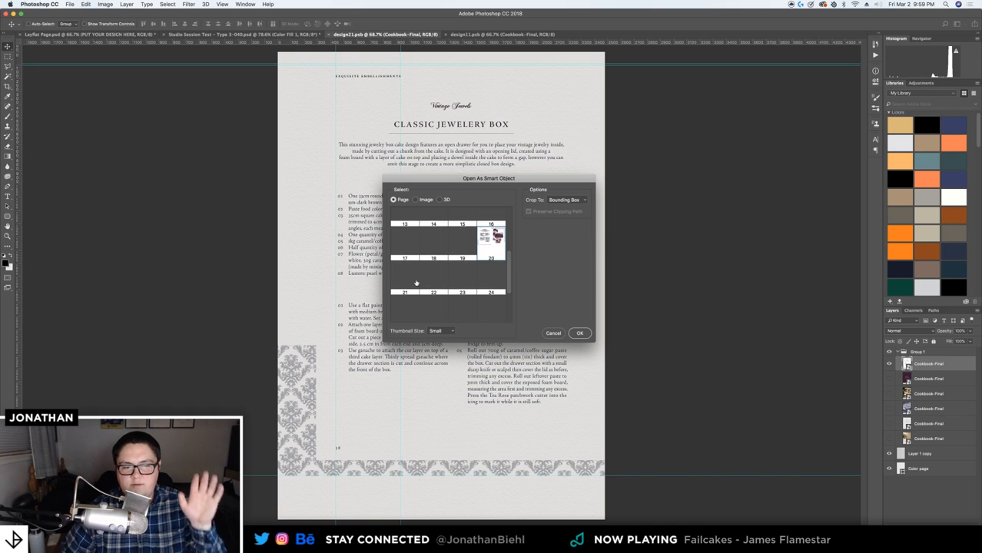
{"action": "left_click", "coordinate": [579, 333]}
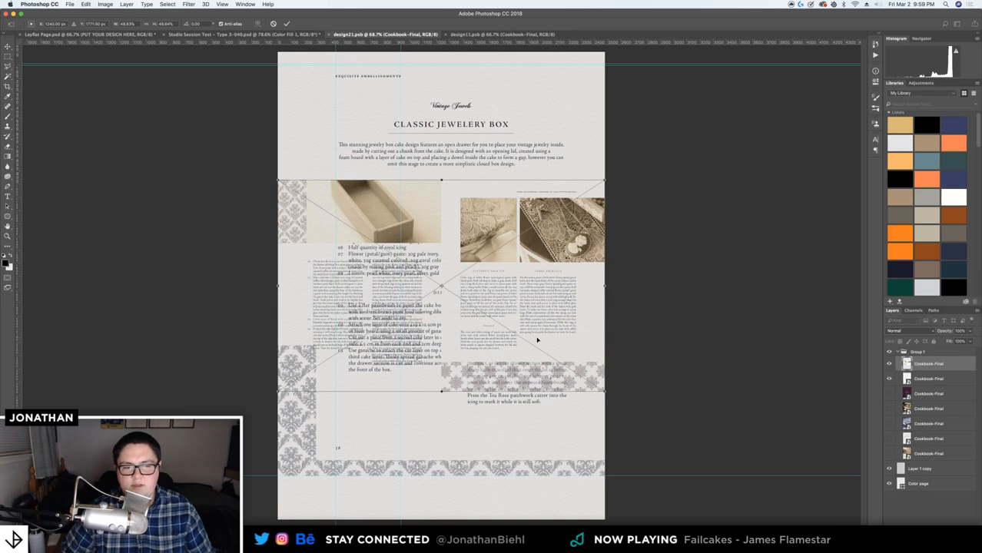
Fit the new spread's left half to the page above the lower guide, hide the Classic Jewelery Box layer beneath, and save the file
{"action": "left_click_drag", "start_coordinate": [537, 339], "coordinate": [537, 206]}
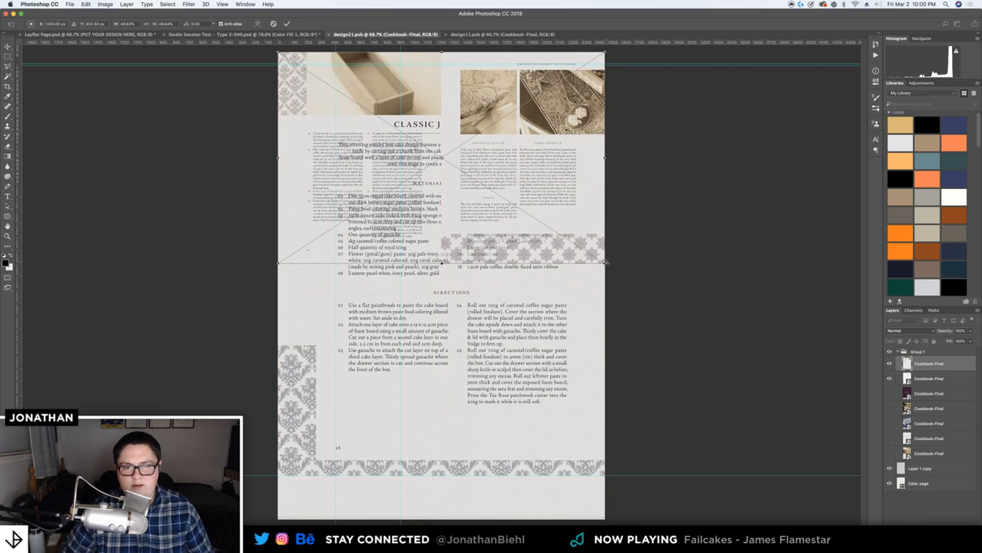
{"action": "left_click_drag", "start_coordinate": [607, 260], "coordinate": [943, 458]}
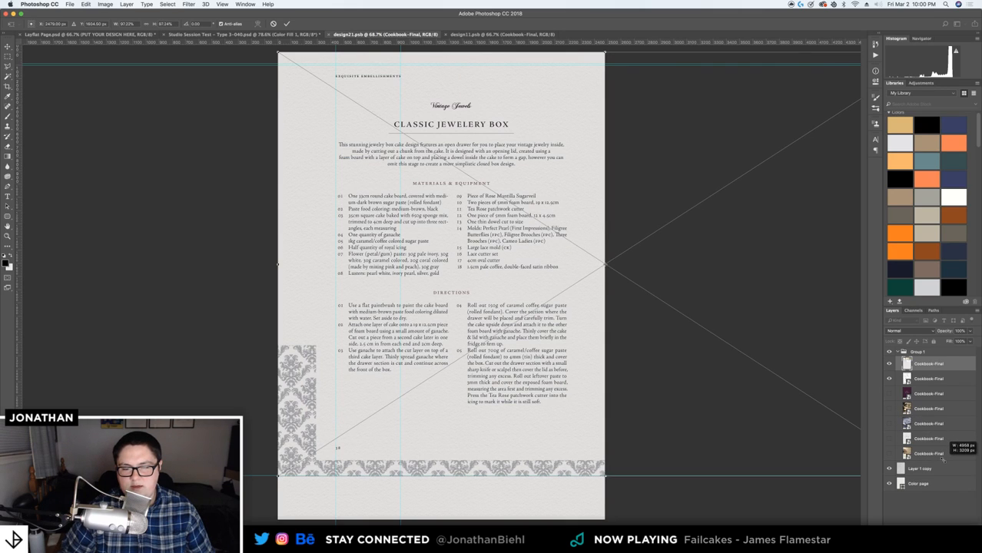
{"action": "key", "text": "Escape"}
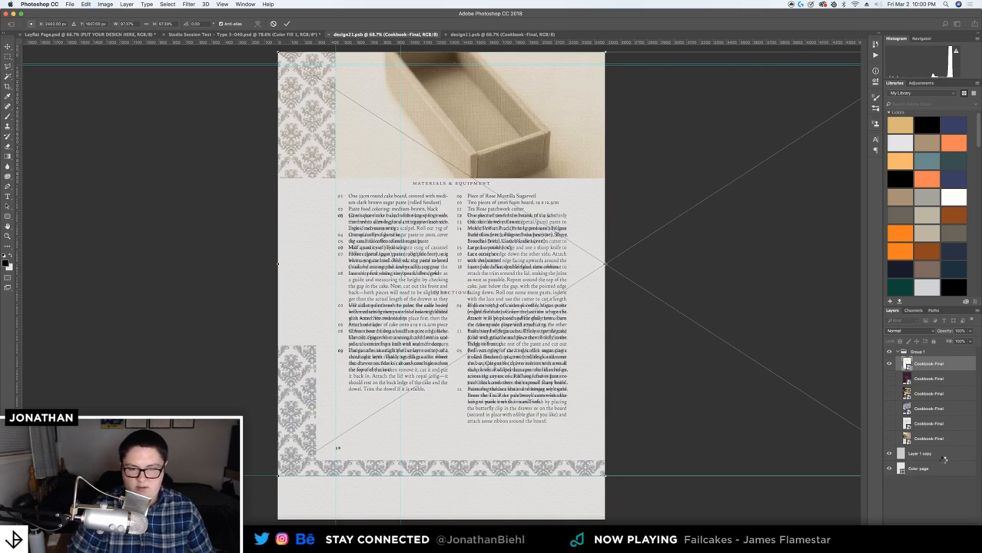
{"action": "left_click", "coordinate": [891, 382]}
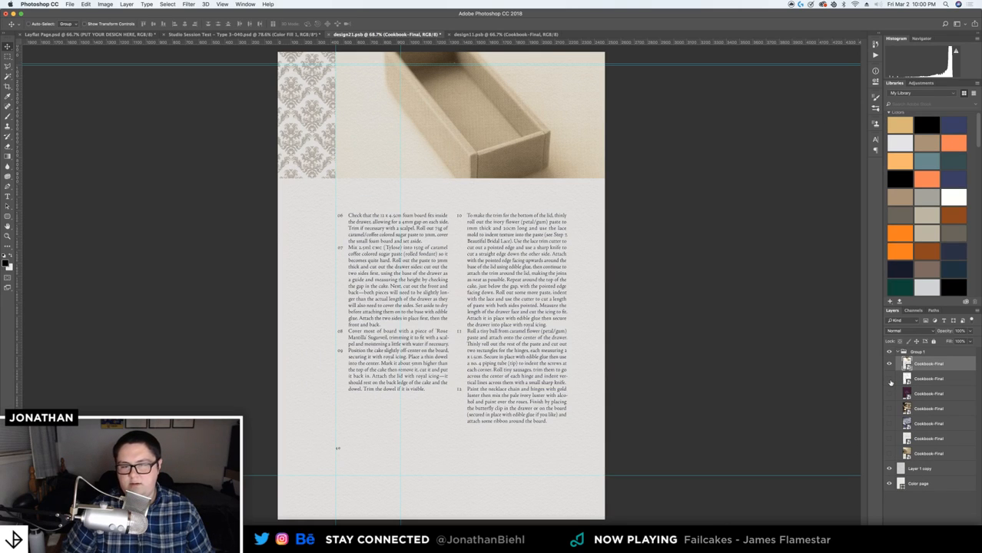
{"action": "key", "text": "super+s"}
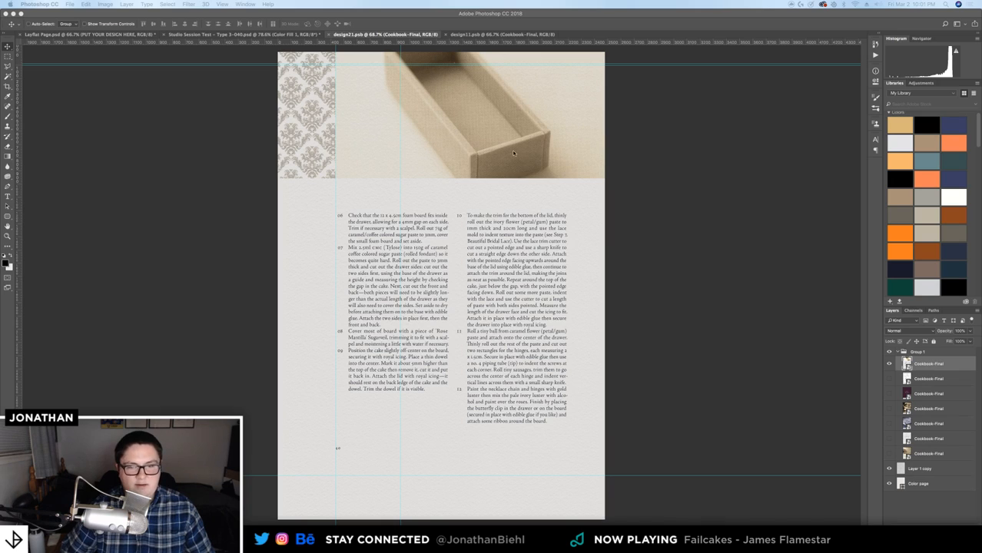
{"action": "left_click", "coordinate": [936, 367]}
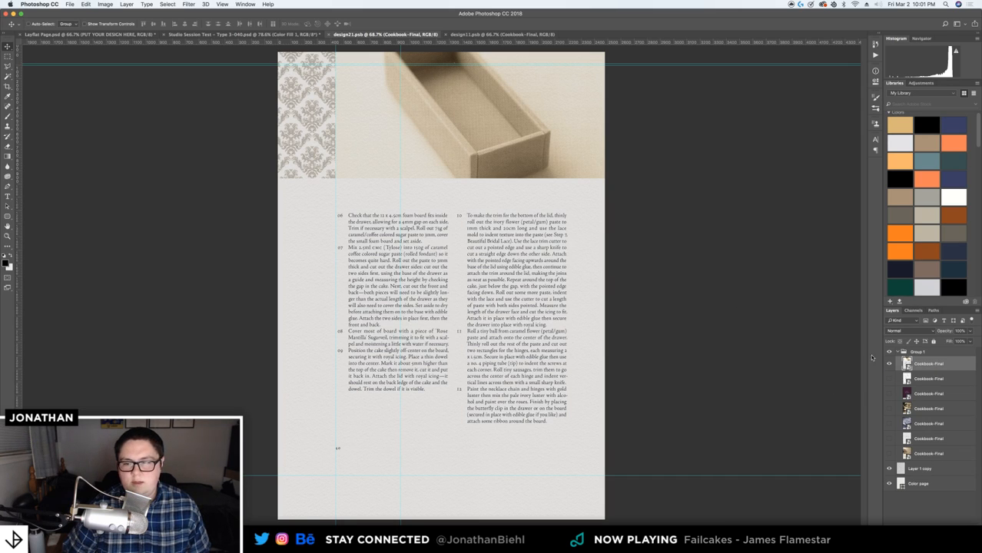
Switch to the right page's smart object document and place page 21 of the Cookbook-Final PDF in it as a smart object
{"action": "left_click", "coordinate": [513, 35]}
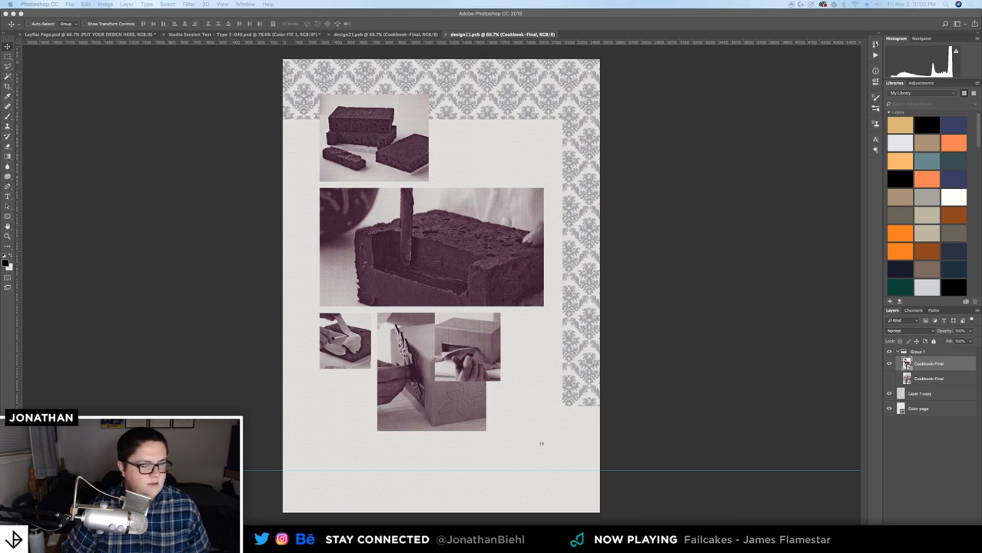
{"action": "left_click_drag", "start_coordinate": [0, 192], "coordinate": [363, 262]}
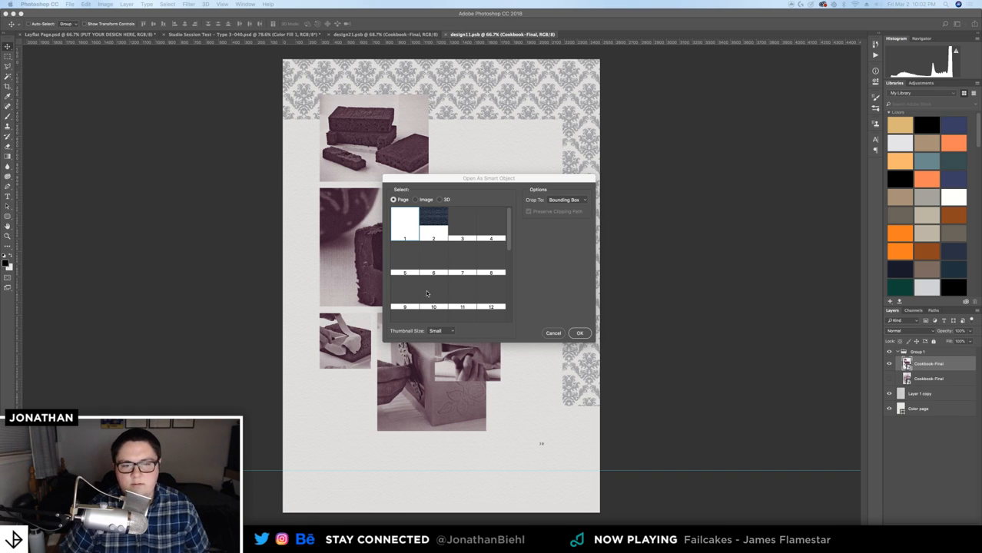
{"action": "left_click", "coordinate": [508, 225]}
{"action": "mouse_move", "coordinate": [508, 225]}
{"action": "left_mouse_down"}
{"action": "mouse_move", "coordinate": [510, 262]}
{"action": "mouse_move", "coordinate": [507, 228]}
{"action": "left_mouse_up"}
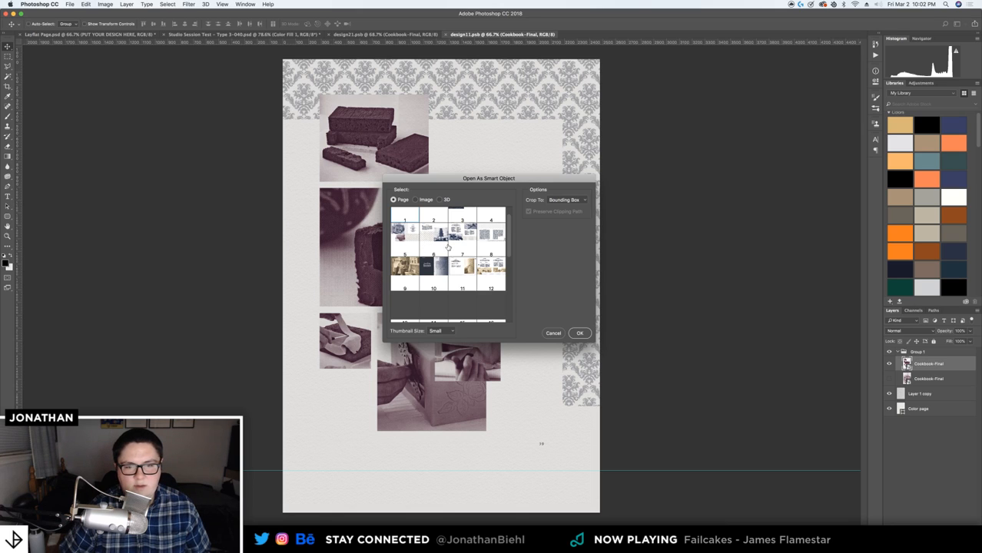
{"action": "scroll", "coordinate": [456, 275], "scroll_direction": "down", "scroll_amount": 1}
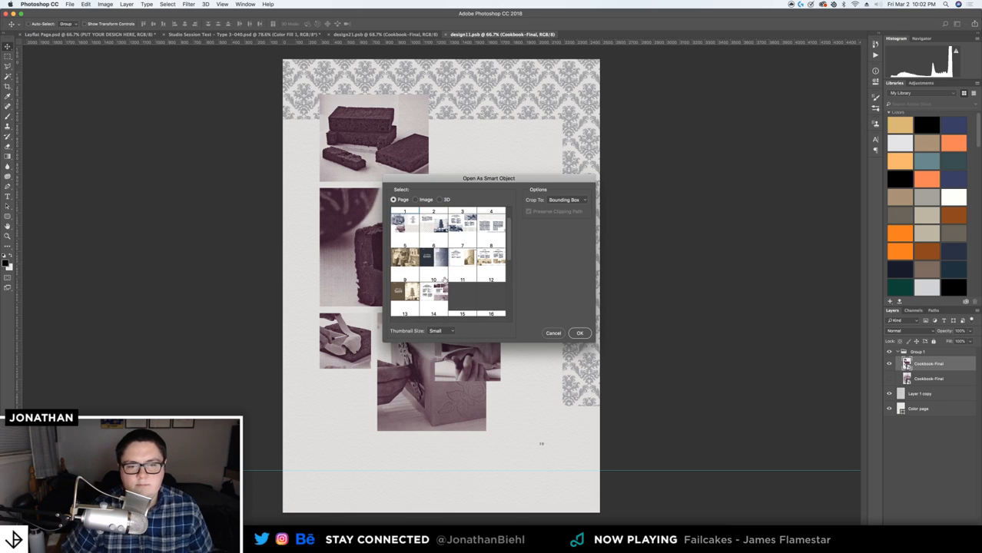
{"action": "scroll", "coordinate": [458, 269], "scroll_direction": "down", "scroll_amount": 3}
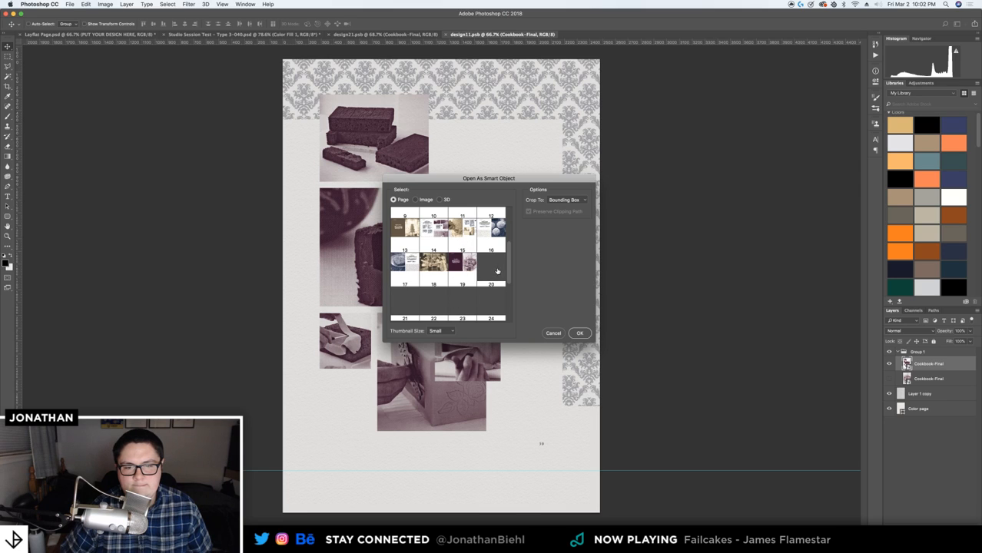
{"action": "scroll", "coordinate": [458, 277], "scroll_direction": "down", "scroll_amount": 2}
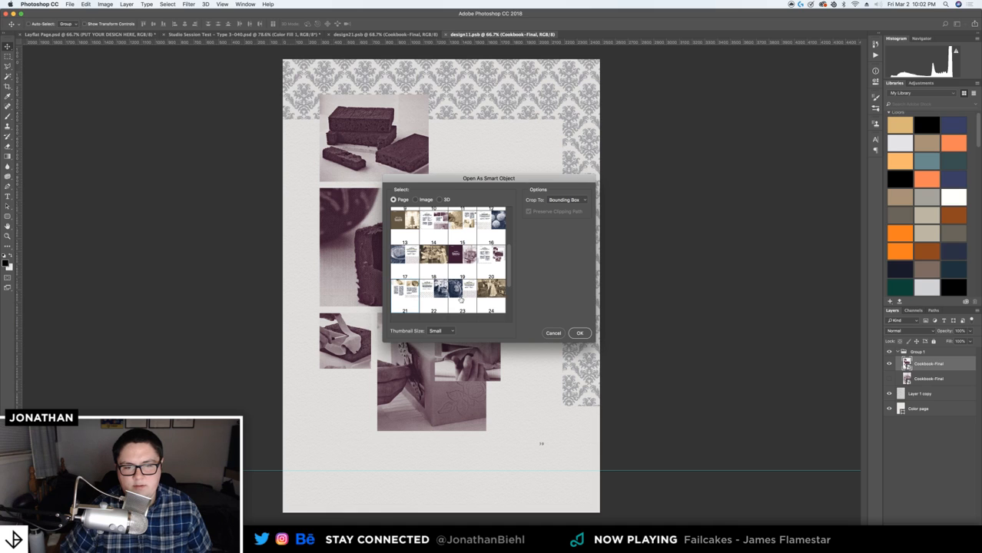
{"action": "left_click", "coordinate": [577, 334]}
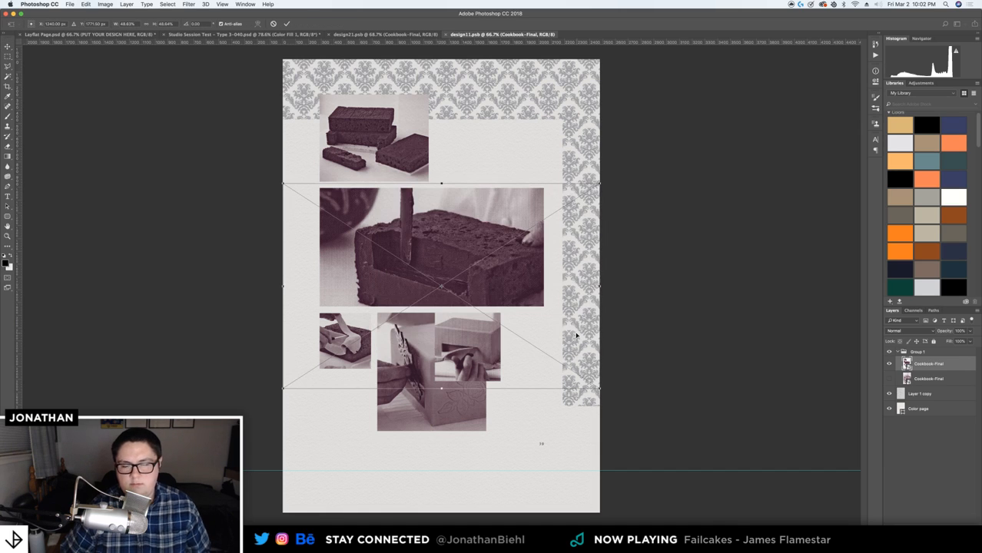
Fit the placed spread's right half to the page above the lower guide and hide the previous Cookbook-Final design beneath it
{"action": "left_click_drag", "start_coordinate": [577, 324], "coordinate": [592, 219]}
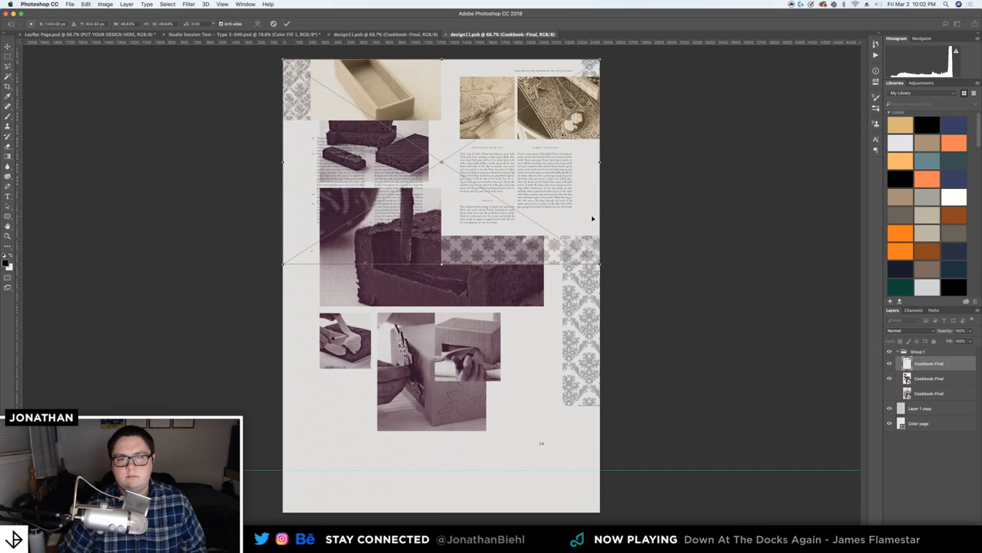
{"action": "left_click_drag", "start_coordinate": [284, 264], "coordinate": [282, 470]}
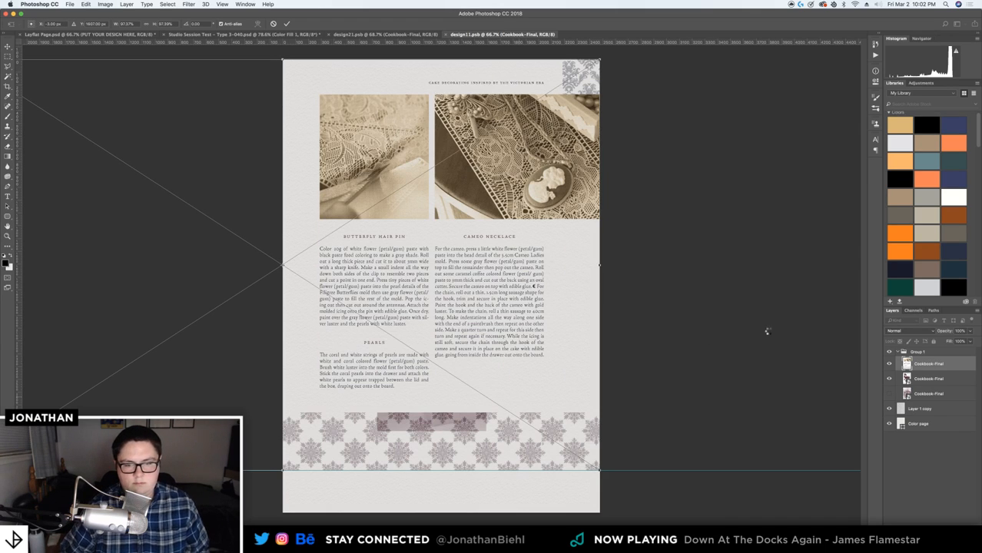
{"action": "key", "text": "Return"}
Save the right page's document and close both page smart objects to return to the Layflat Page mockup
{"action": "key", "text": "super+s"}
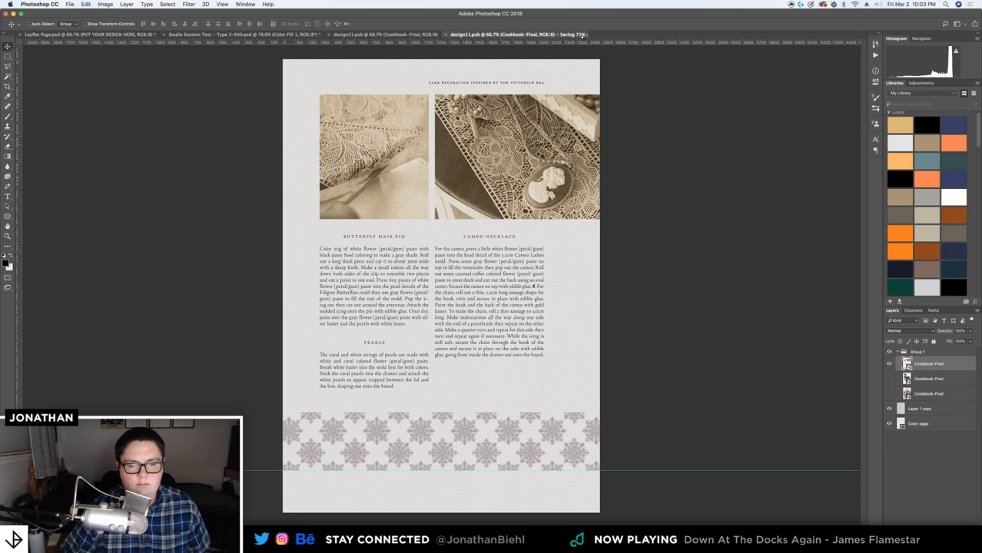
{"action": "left_click", "coordinate": [446, 35]}
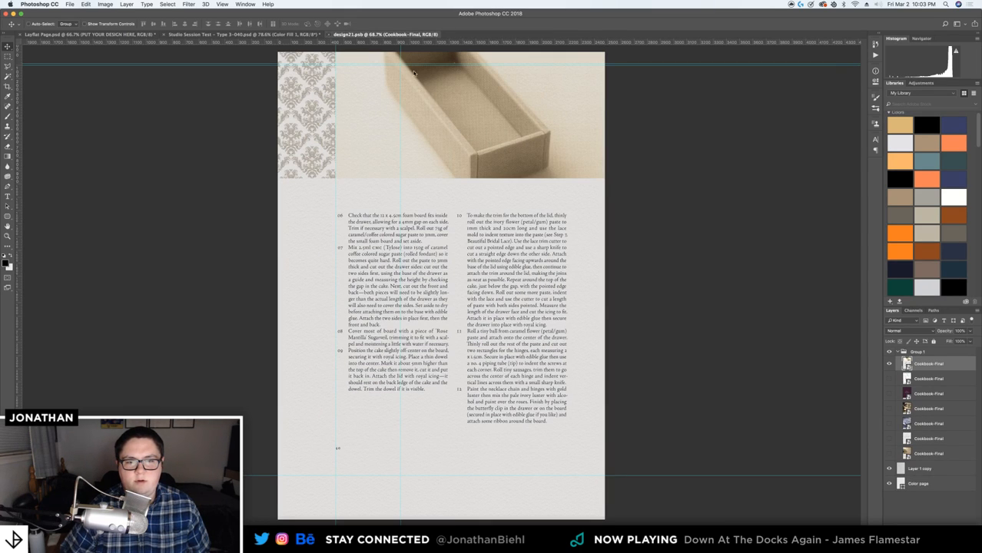
{"action": "key", "text": "super+w"}
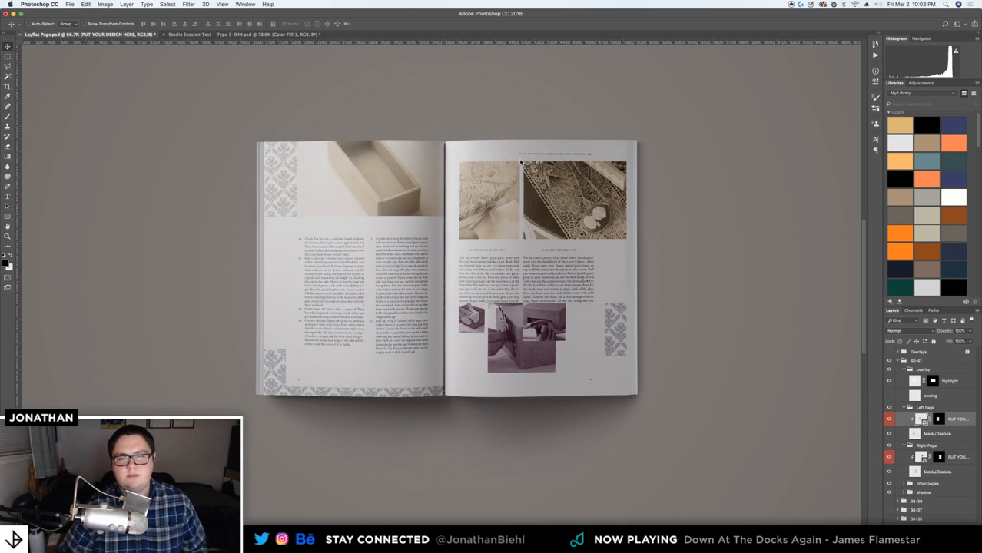
Duplicate the 40-41 group, rename the copy 42-43, and collapse and hide that copy
{"action": "left_click", "coordinate": [917, 361]}
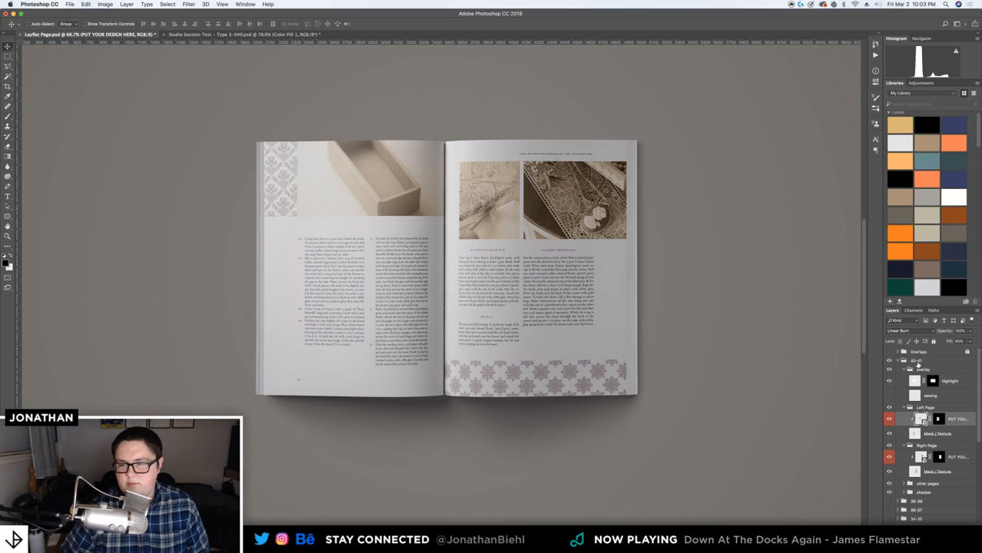
{"action": "key", "text": "super+j"}
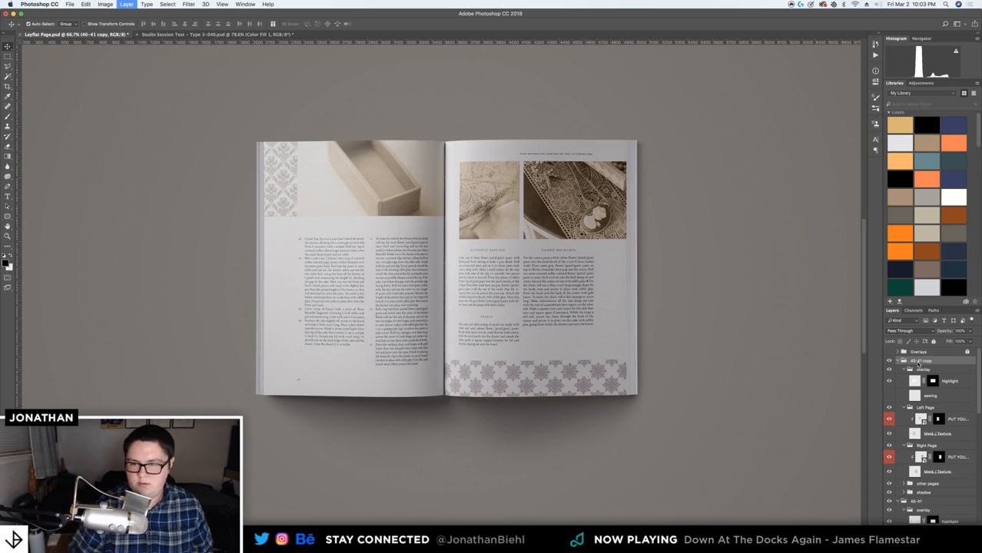
{"action": "double_click", "coordinate": [919, 361]}
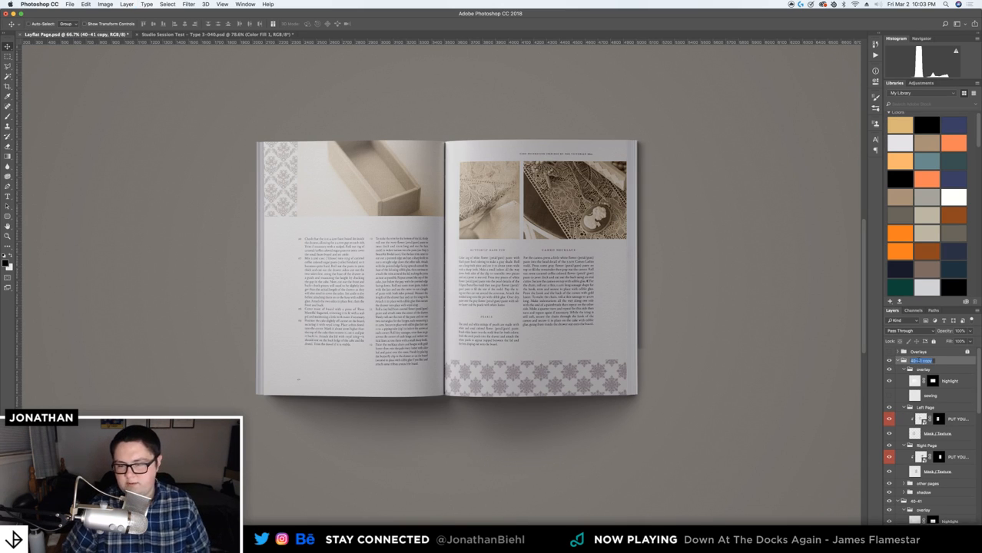
{"action": "type", "text": "42-4"}
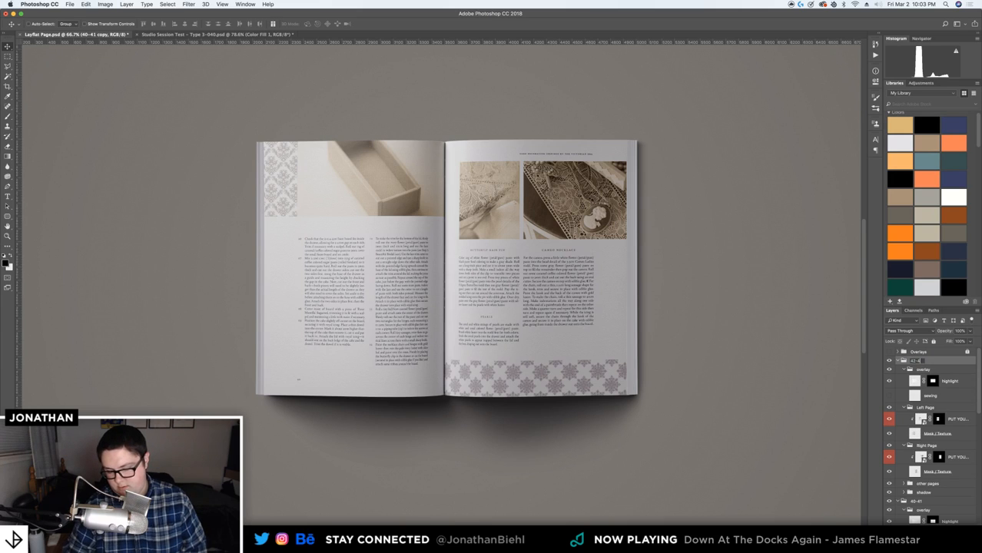
{"action": "type", "text": "3"}
{"action": "key", "text": "Return"}
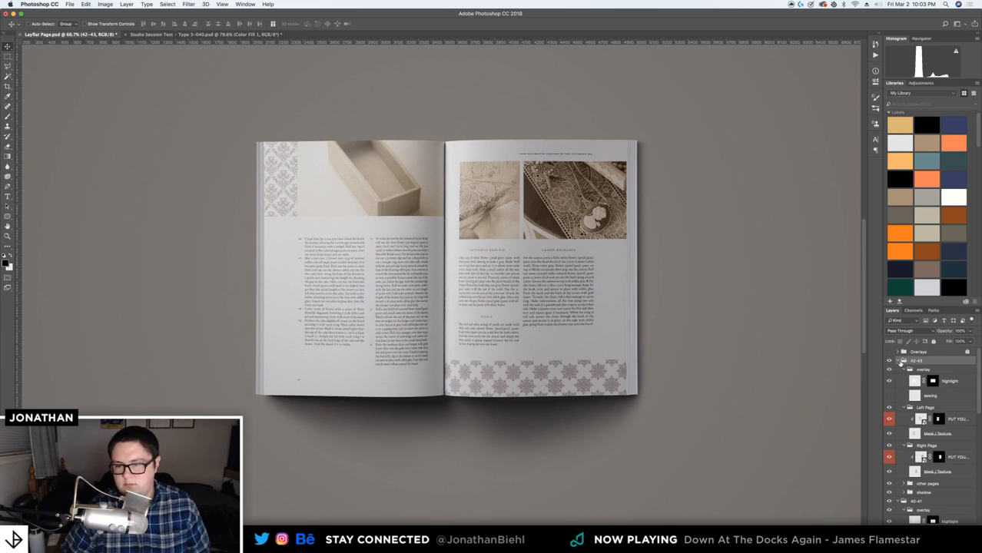
{"action": "left_click", "coordinate": [898, 361]}
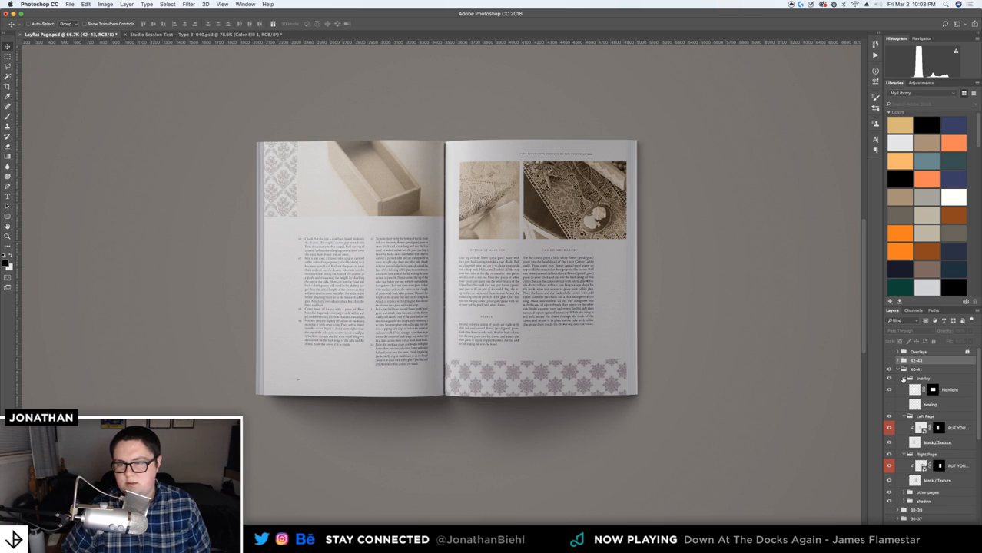
Rasterize the left and right page design layers in the original 40-41 group, and collapse the group
{"action": "left_click", "coordinate": [902, 379]}
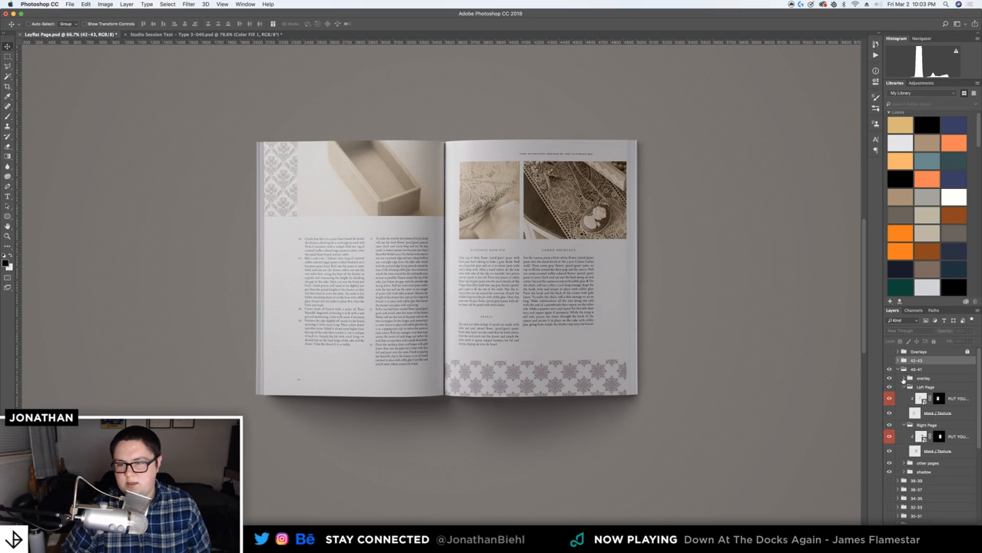
{"action": "right_click", "coordinate": [954, 403]}
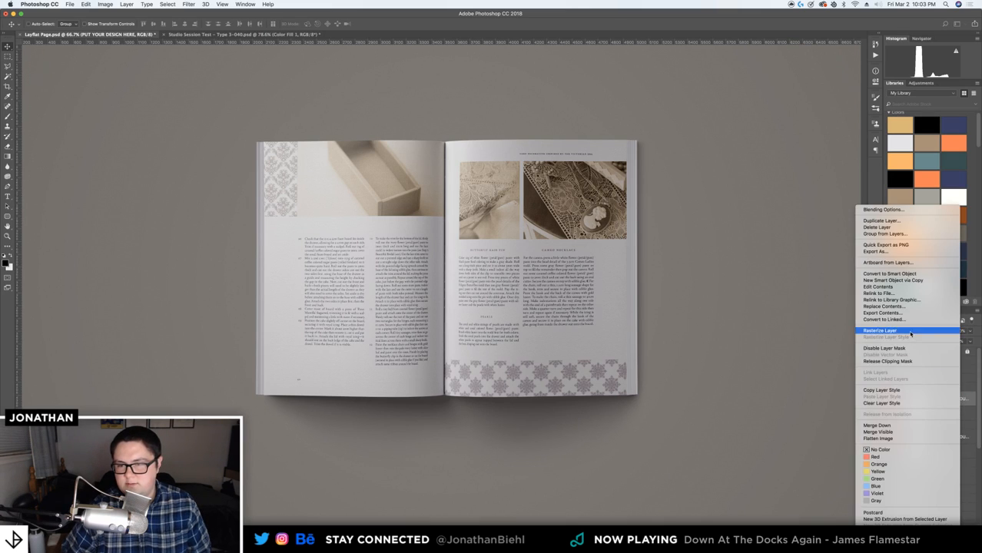
{"action": "left_click", "coordinate": [911, 332]}
{"action": "right_click", "coordinate": [960, 442]}
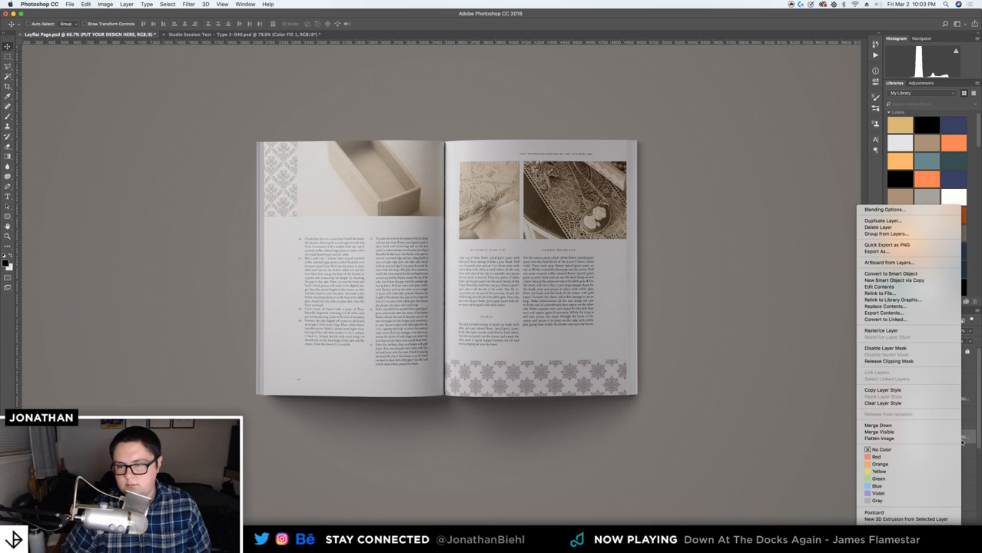
{"action": "left_click", "coordinate": [910, 331]}
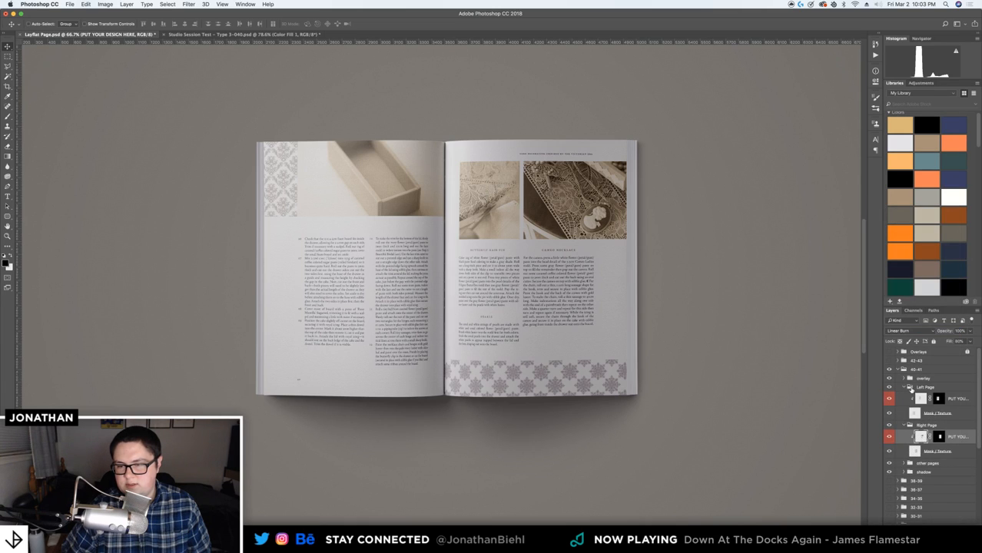
{"action": "left_click", "coordinate": [904, 387]}
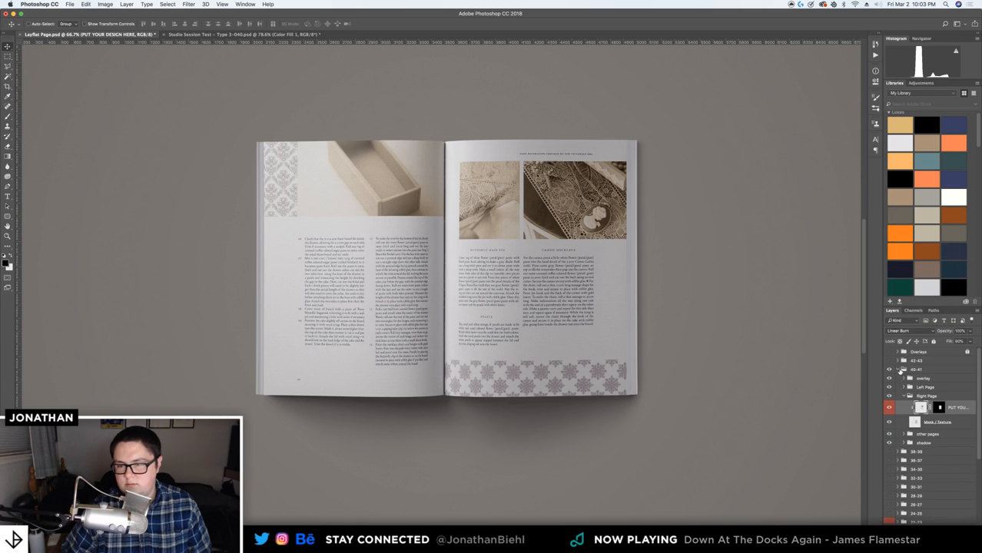
{"action": "left_click", "coordinate": [901, 370]}
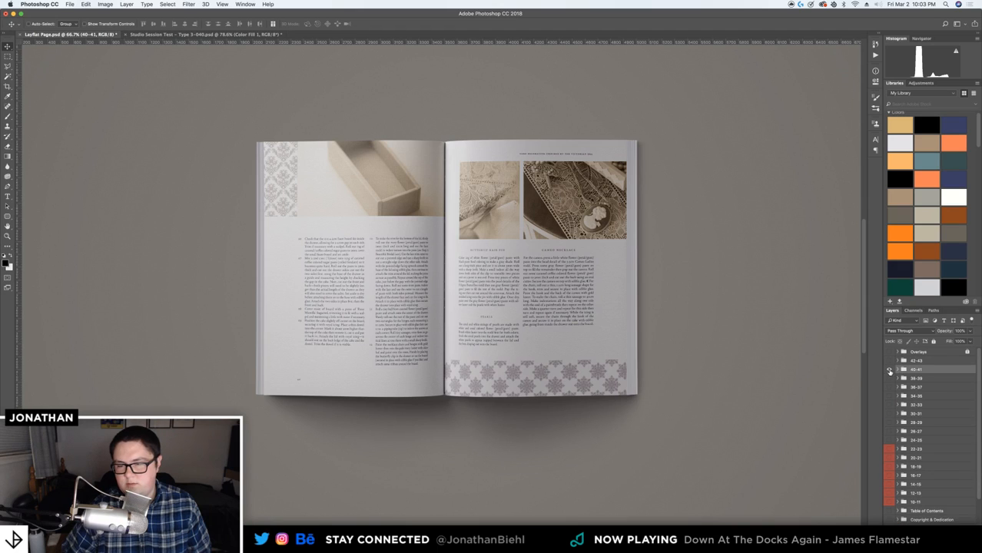
{"action": "scroll", "coordinate": [925, 404], "scroll_direction": "down", "scroll_amount": 2}
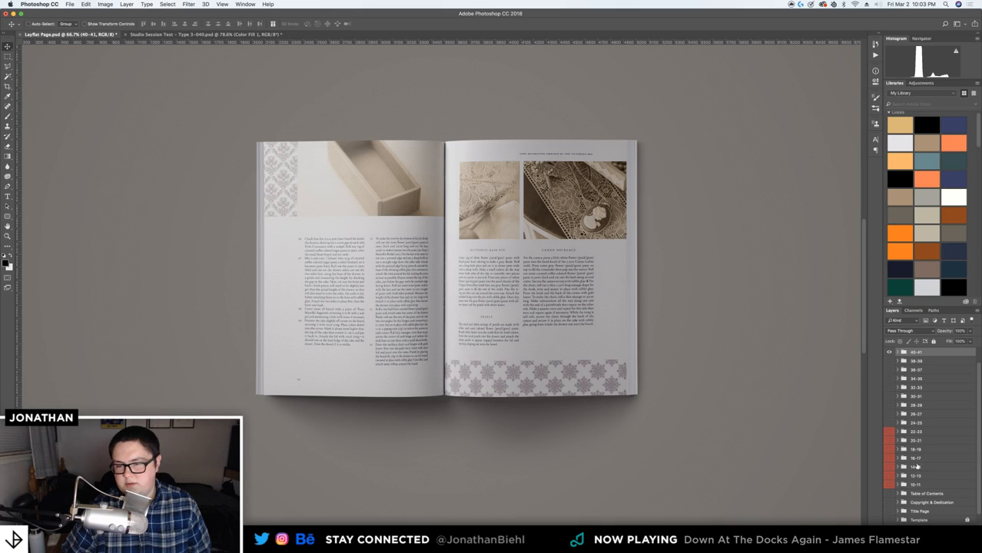
{"action": "scroll", "coordinate": [916, 384], "scroll_direction": "up", "scroll_amount": 1}
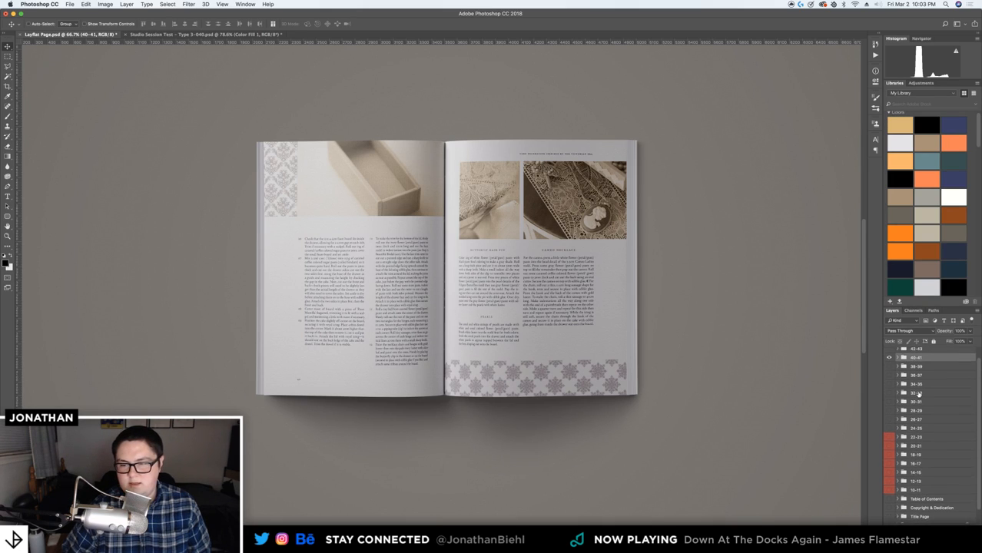